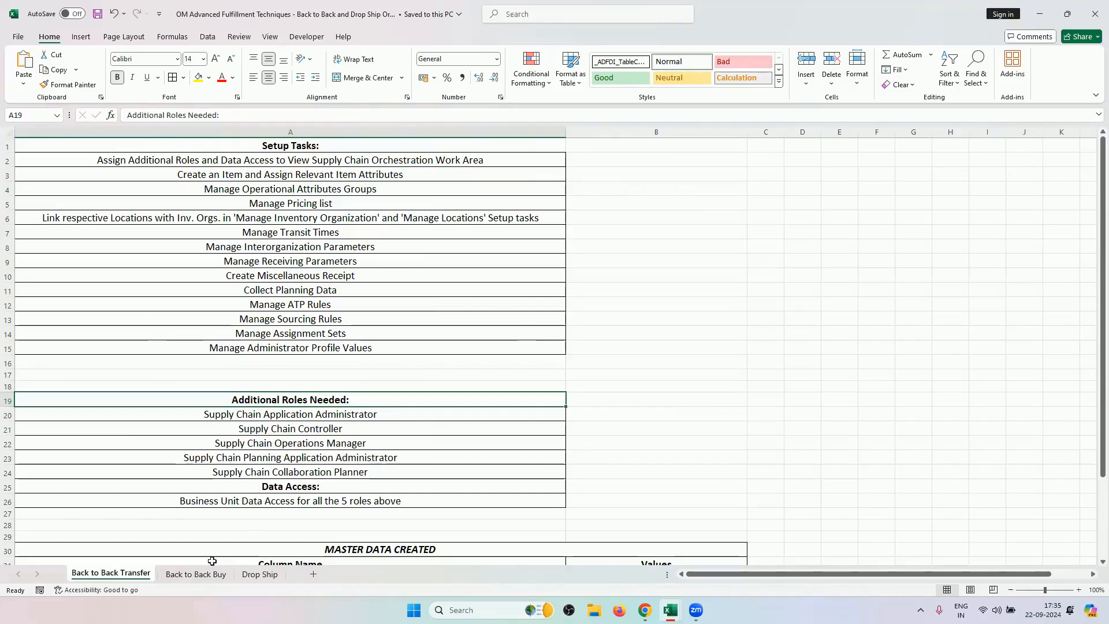
Review the Back to Back Buy and Drop Ship sheets, then bring up the Oracle orchestration plan.
left_click(196, 574)
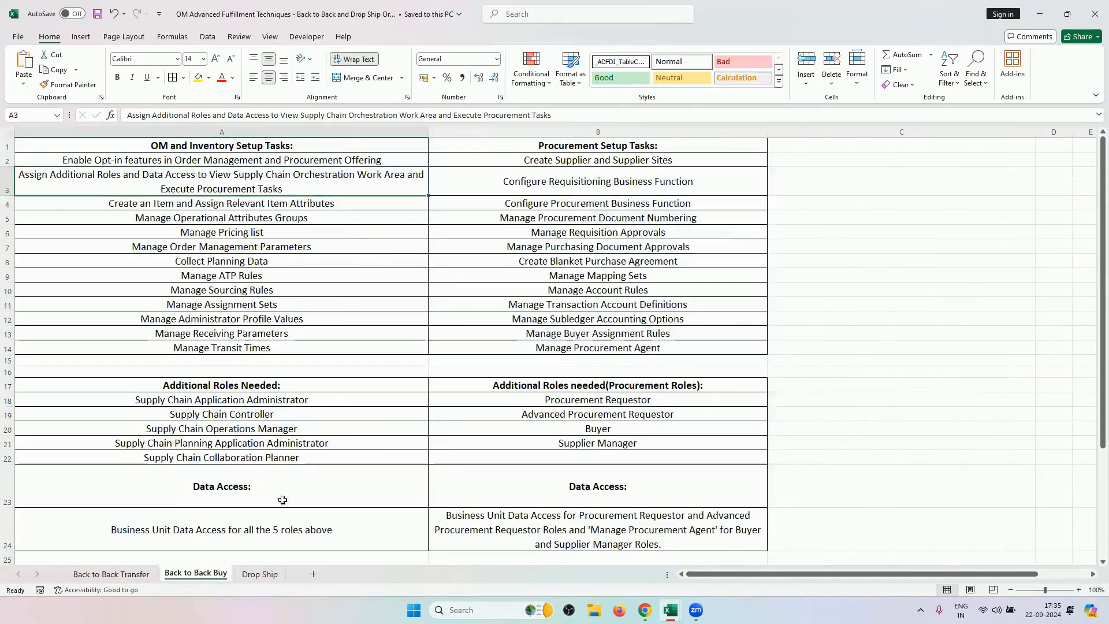
left_click(260, 579)
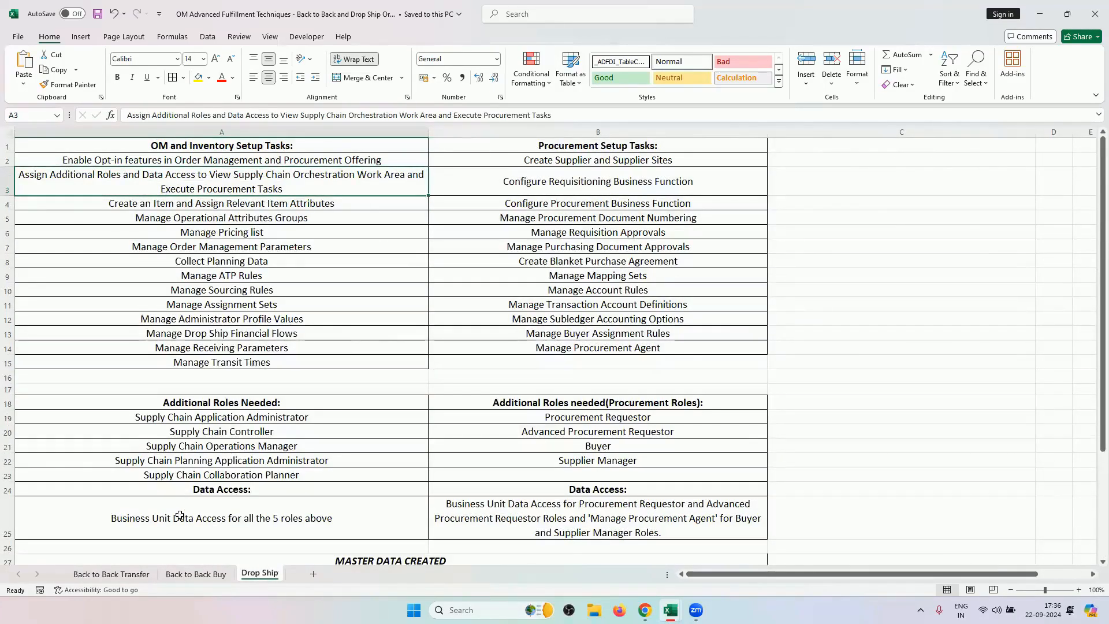
left_click(197, 574)
left_click(142, 574)
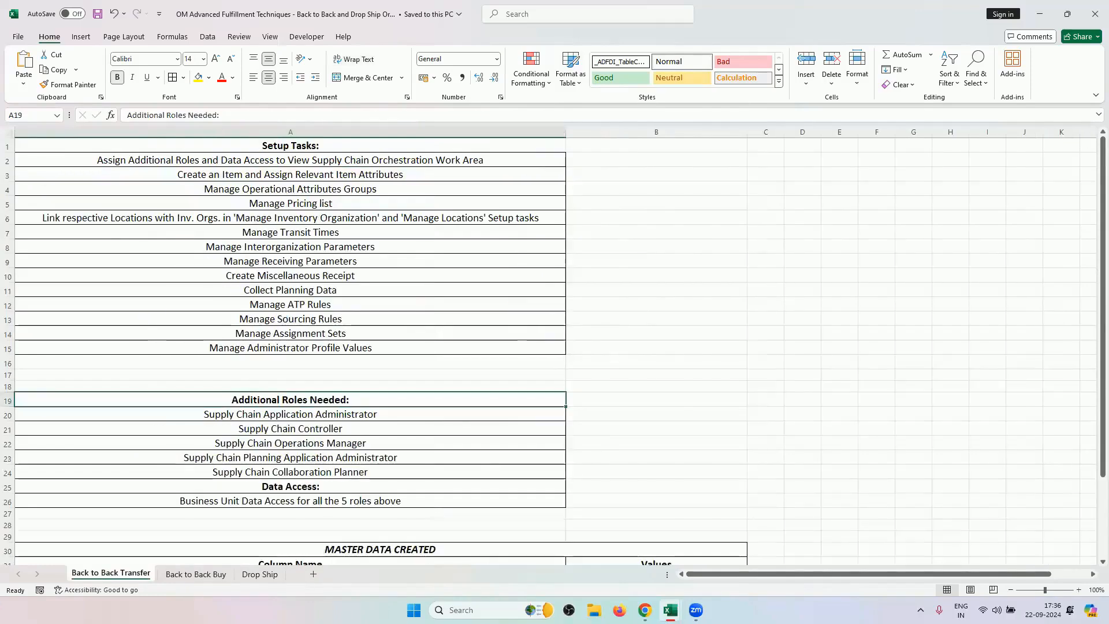
left_click(644, 609)
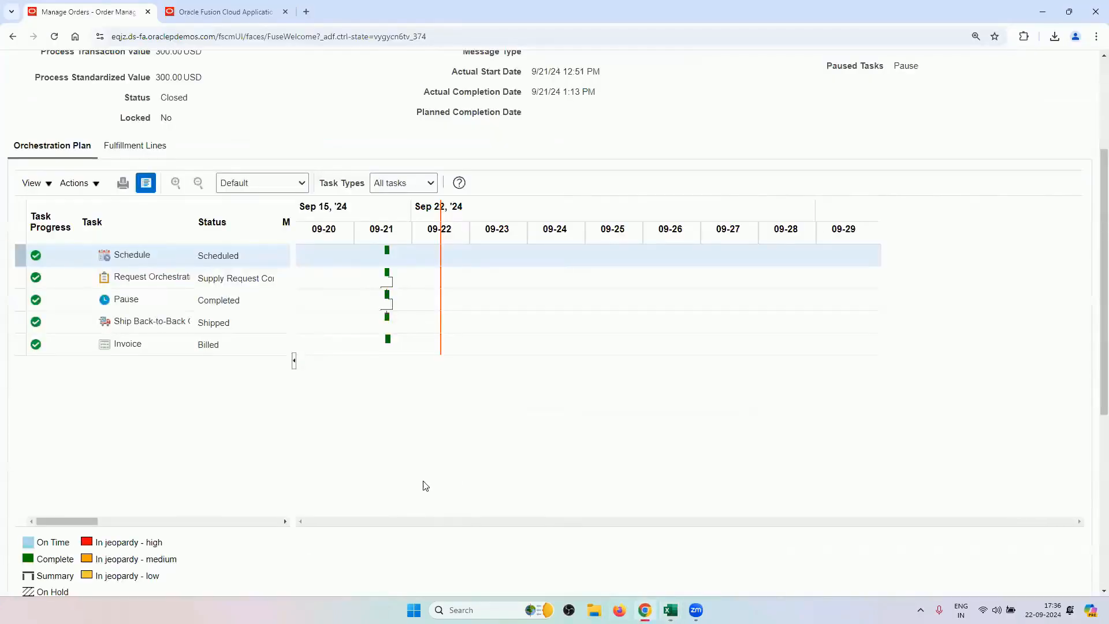
Open the back-to-back transfer supply order from the fulfillment line's Supply Details.
scroll(358, 462, "up", 2)
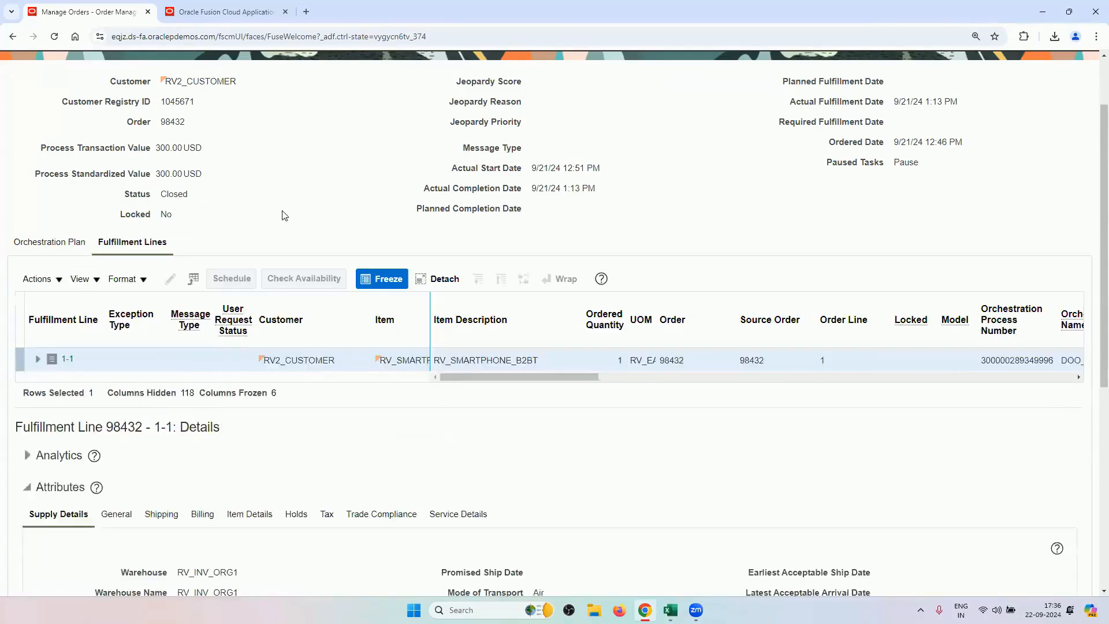
scroll(280, 215, "down", 6)
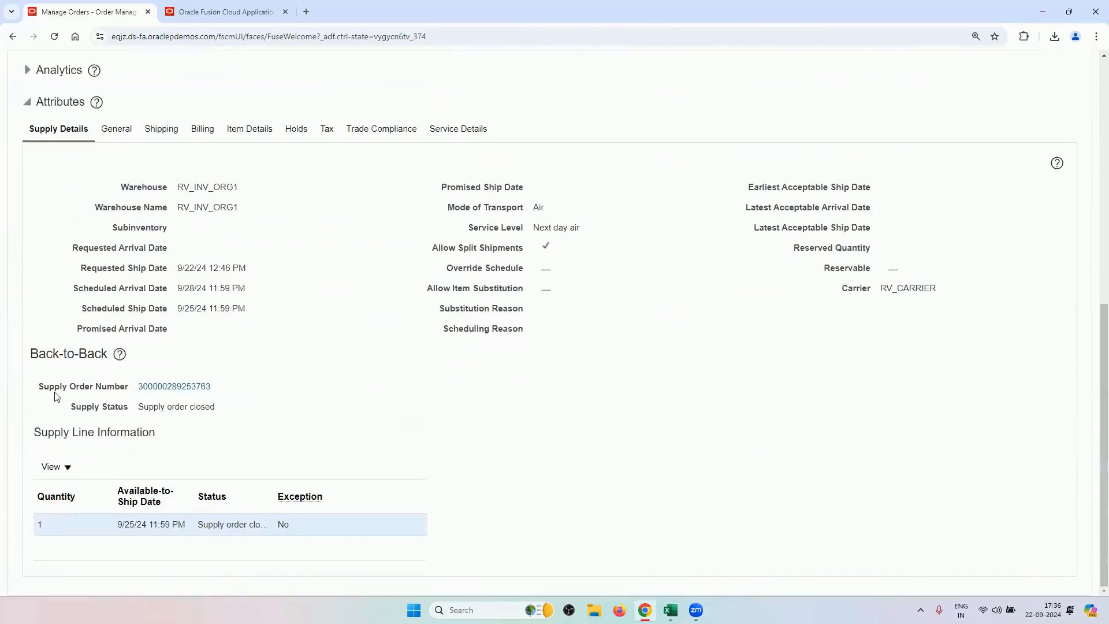
left_click(168, 387)
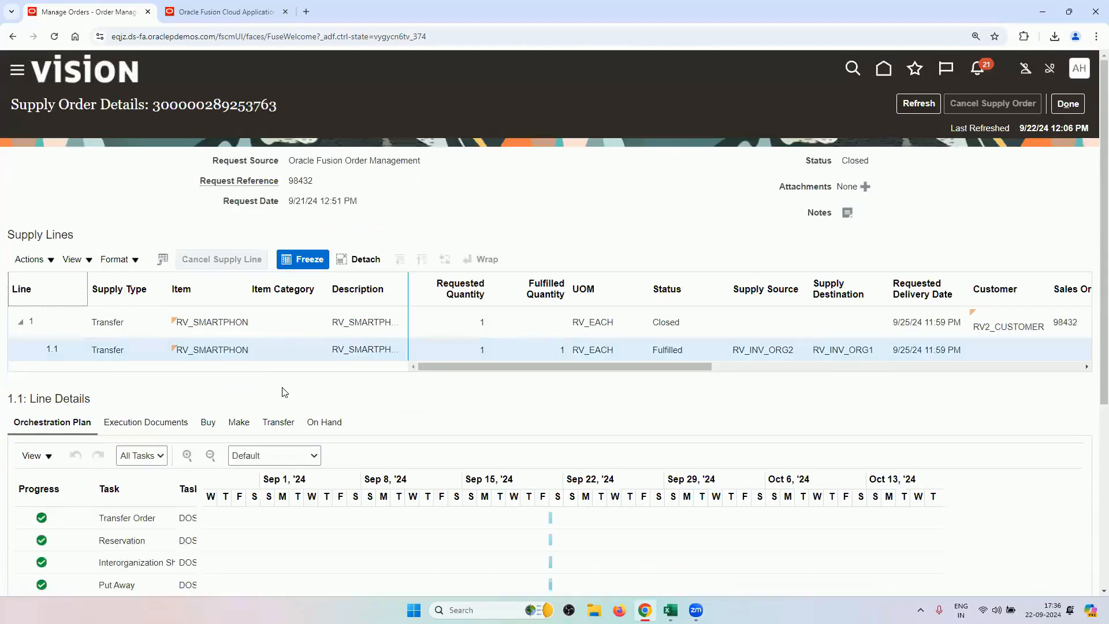
Close the supply order details and fulfillment view, then return to the OM Advanced Fulfillment workbook.
scroll(279, 391, "down", 3)
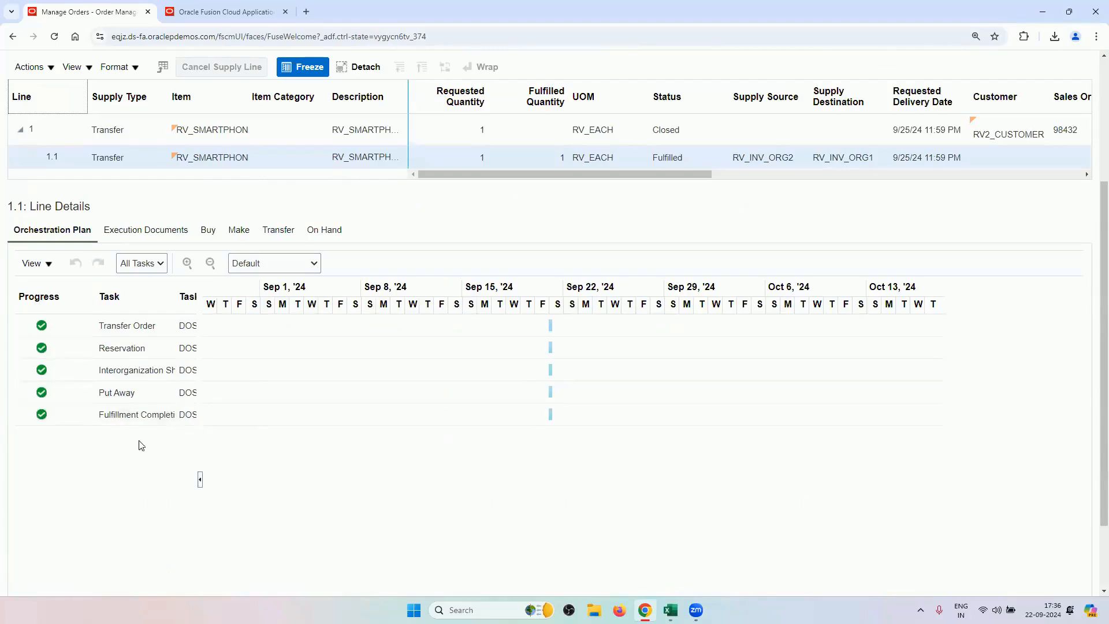
scroll(664, 254, "up", 3)
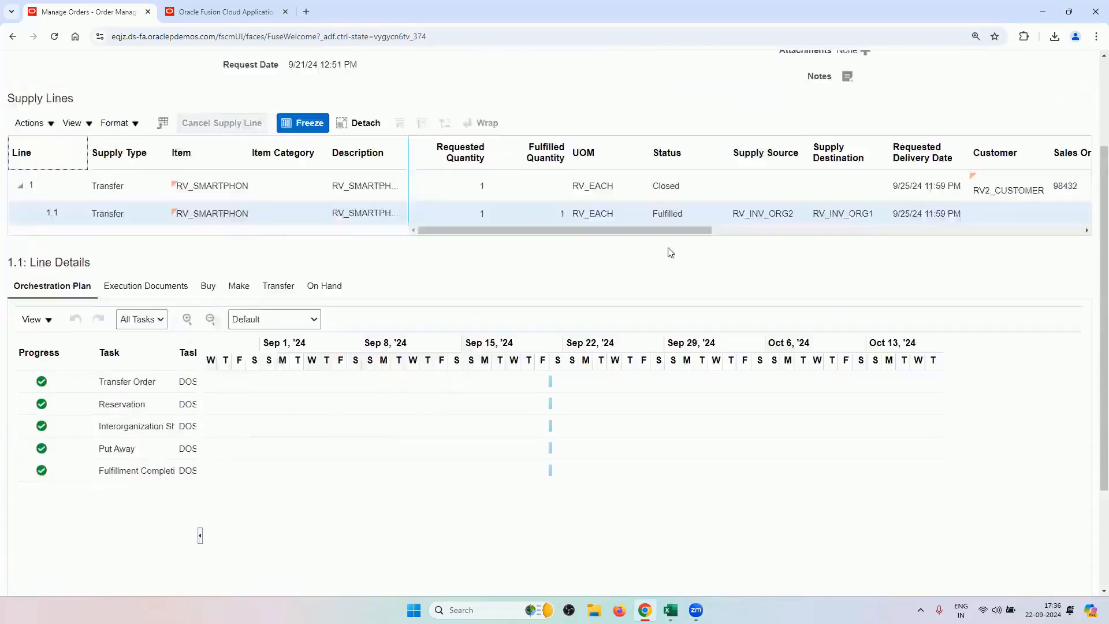
left_click(1068, 105)
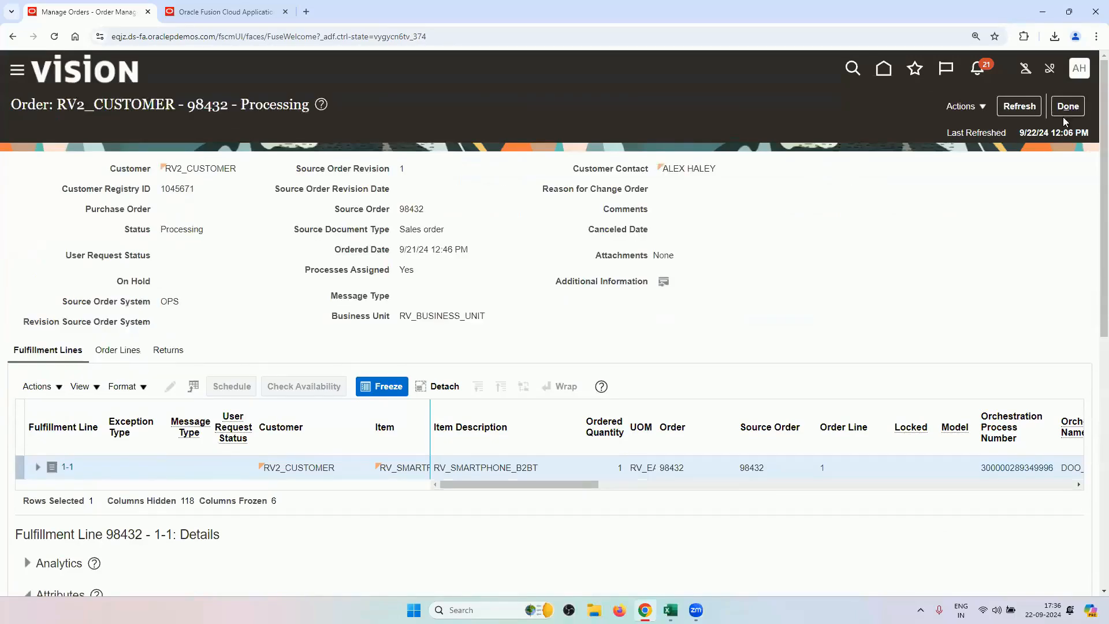
left_click(1068, 107)
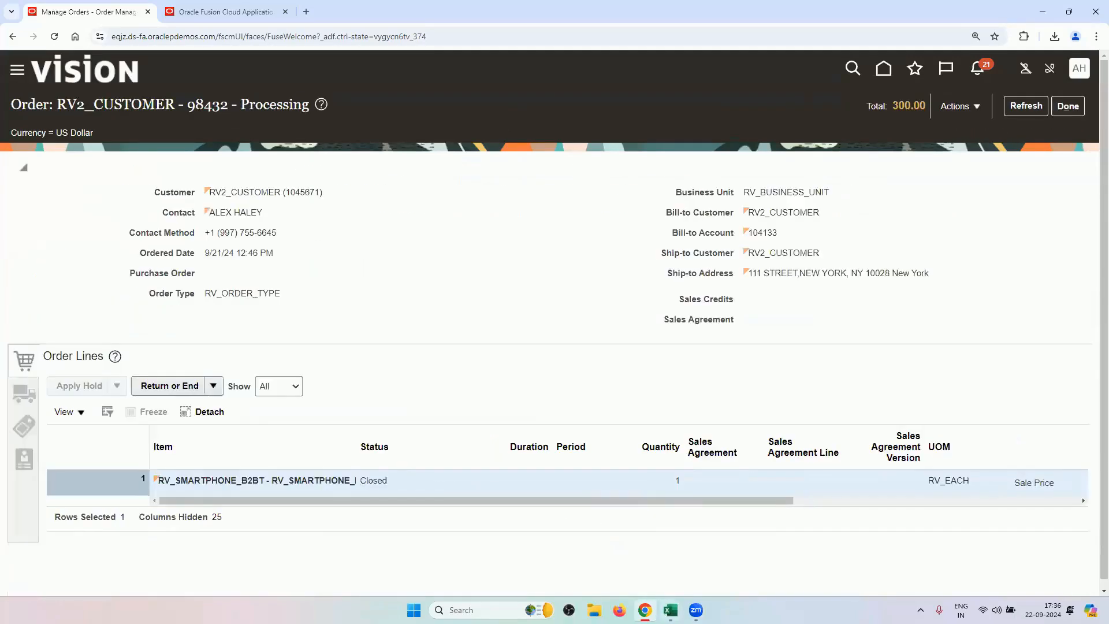
mouse_move(670, 610)
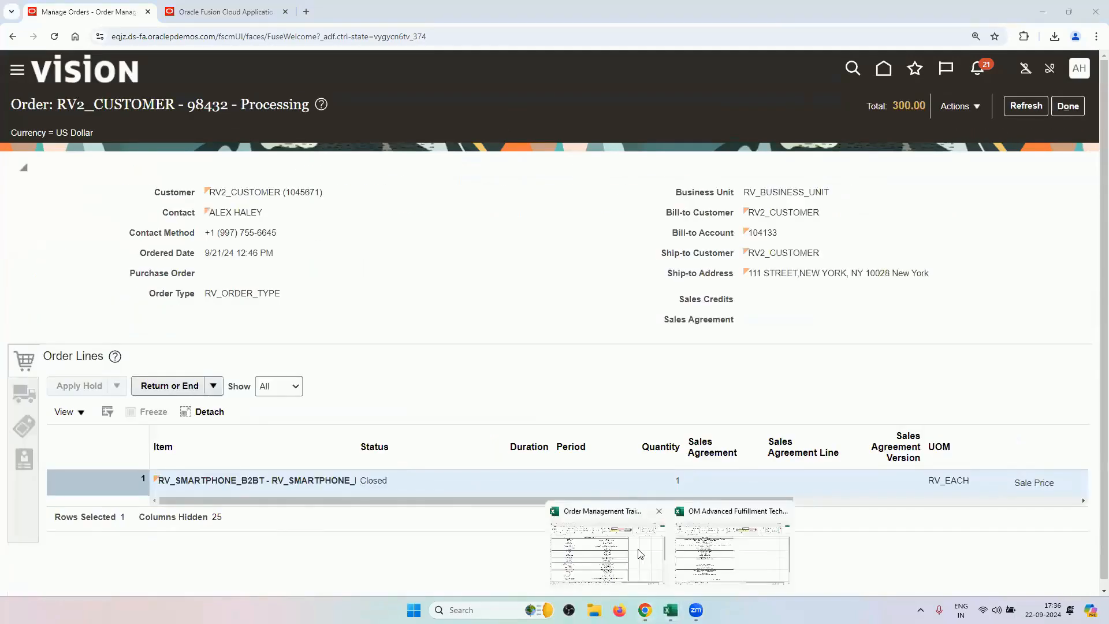
left_click(705, 540)
left_click(209, 575)
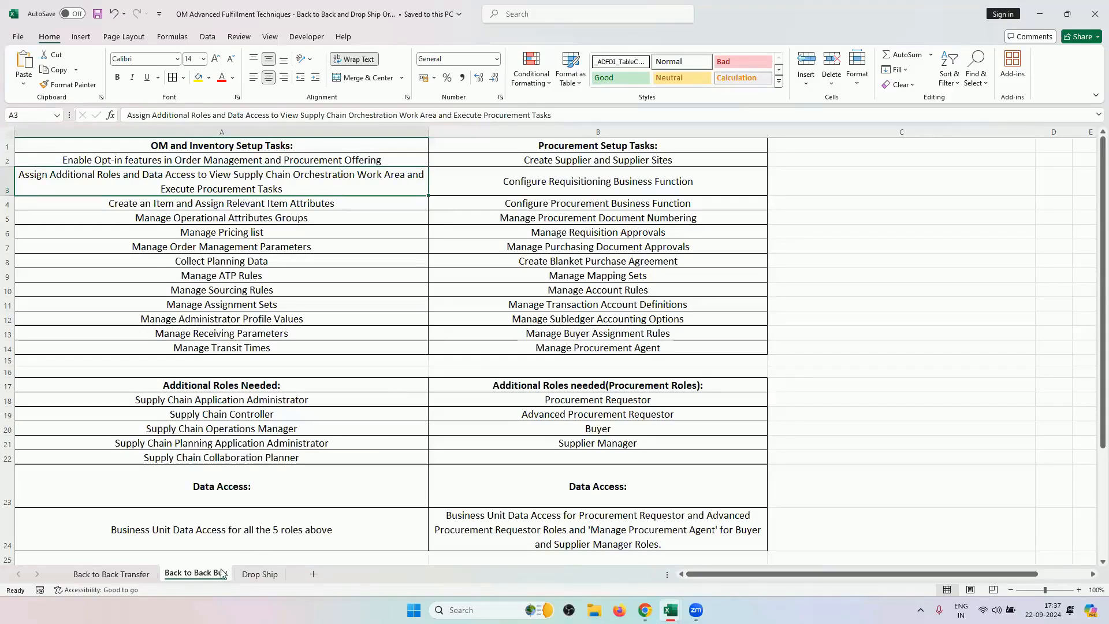
left_click(260, 575)
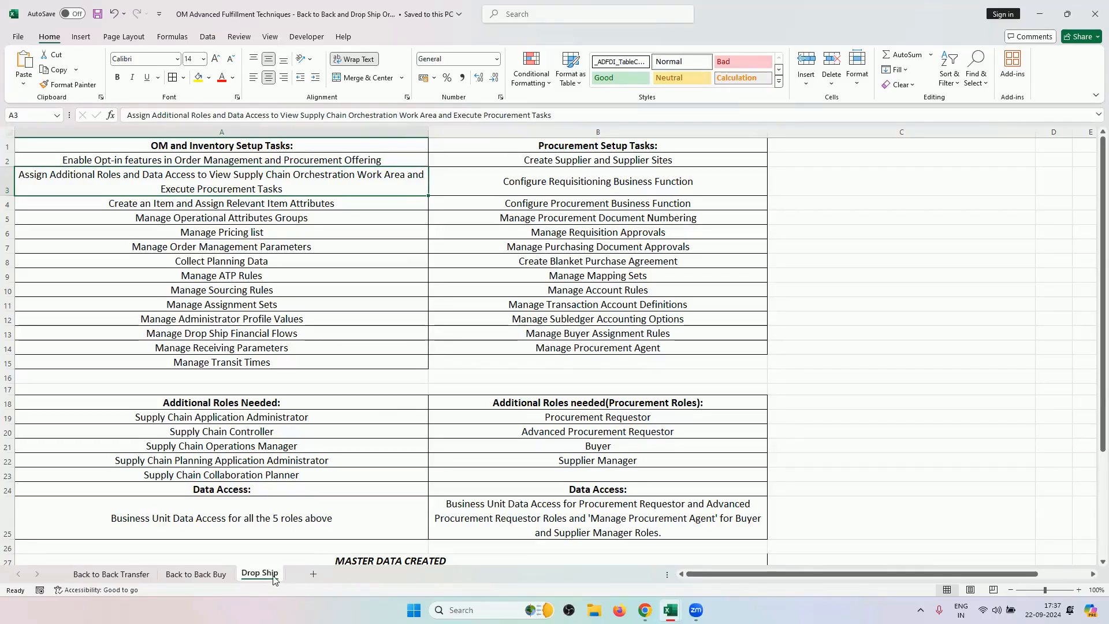
left_click(196, 577)
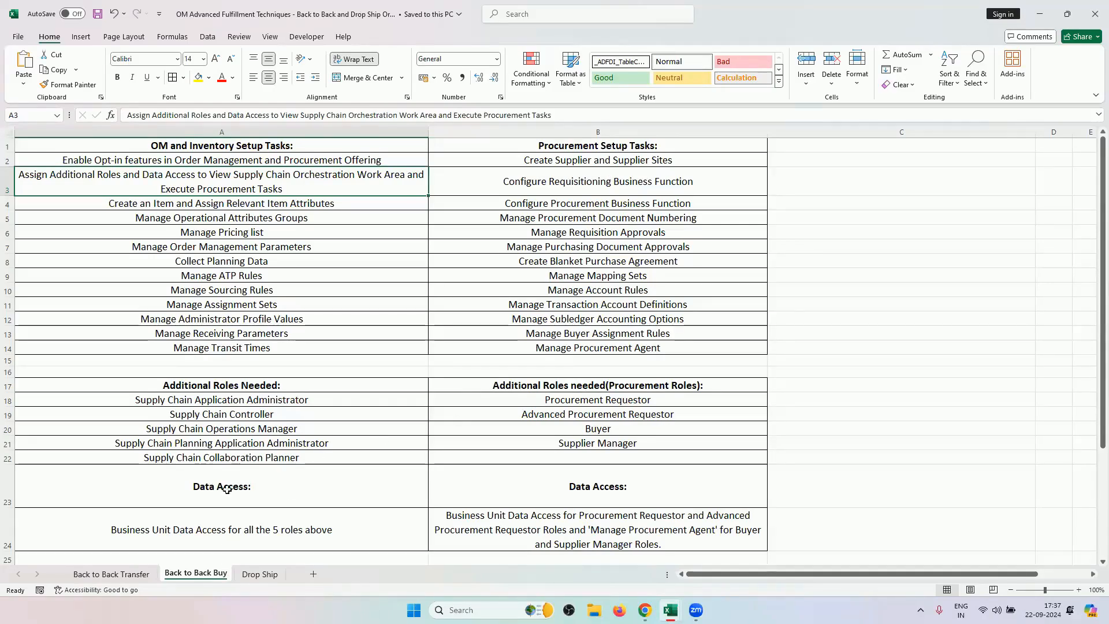
left_click_drag(279, 144, 287, 349)
left_click_drag(660, 146, 639, 347)
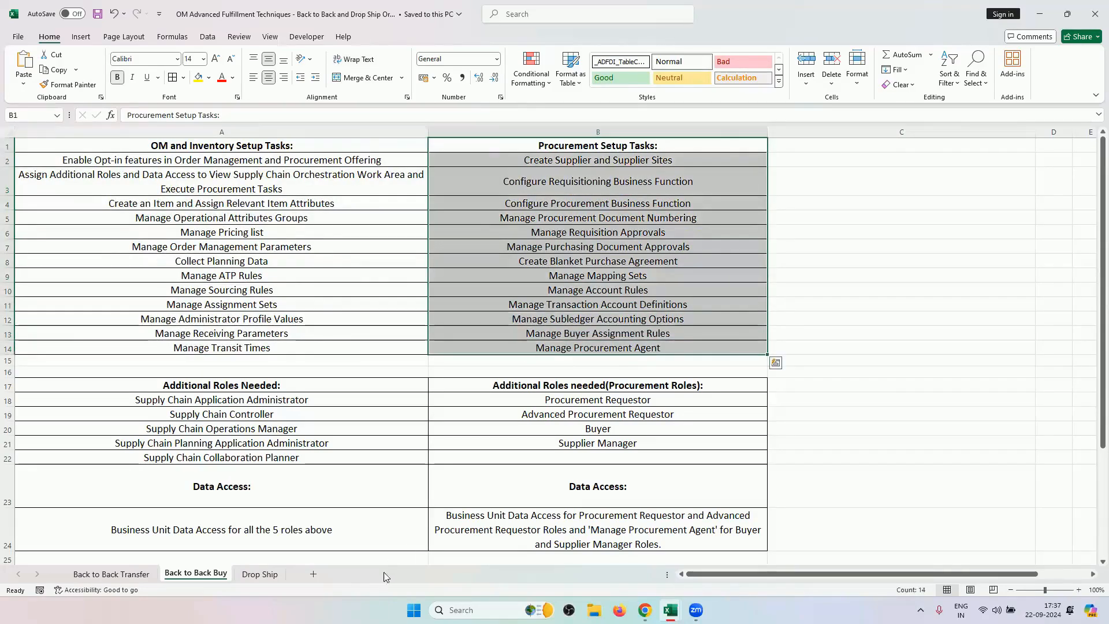
left_click(269, 574)
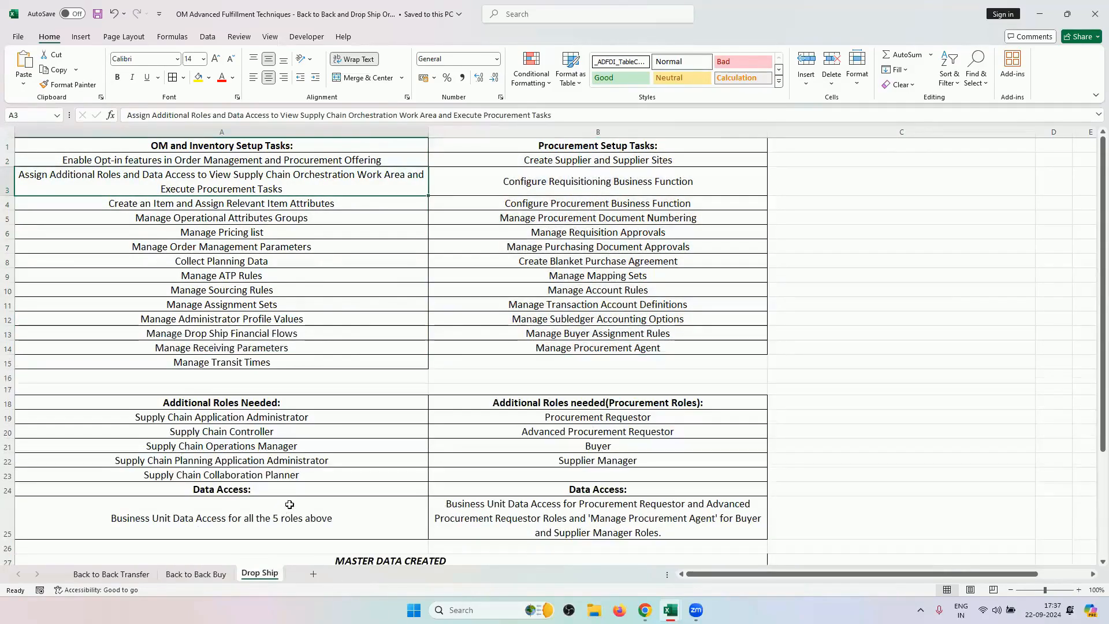
left_click(215, 578)
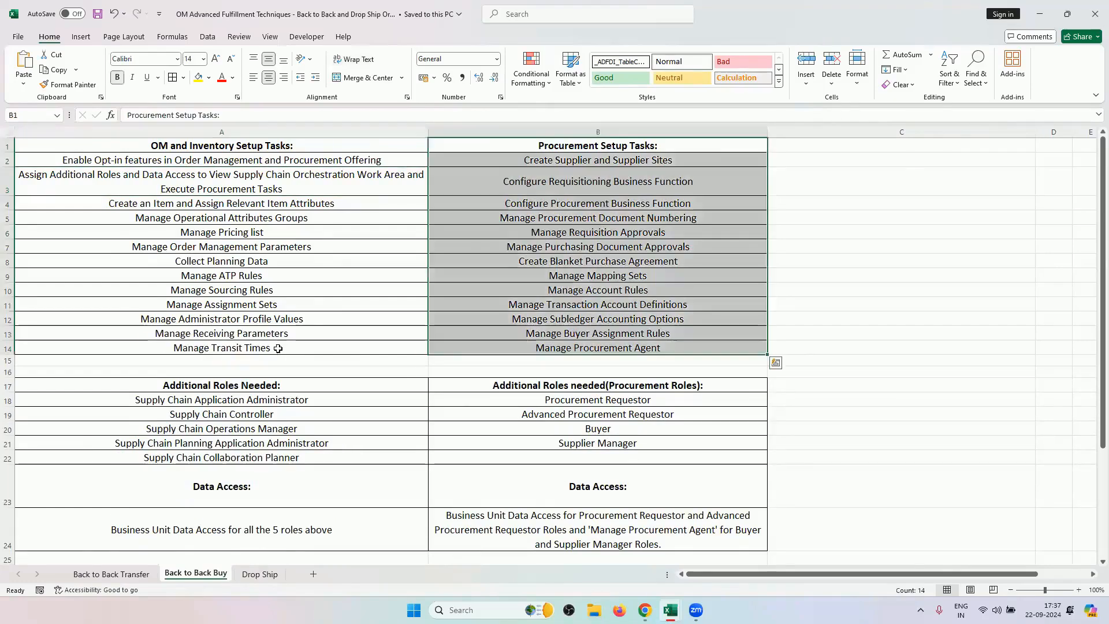
left_click(313, 350)
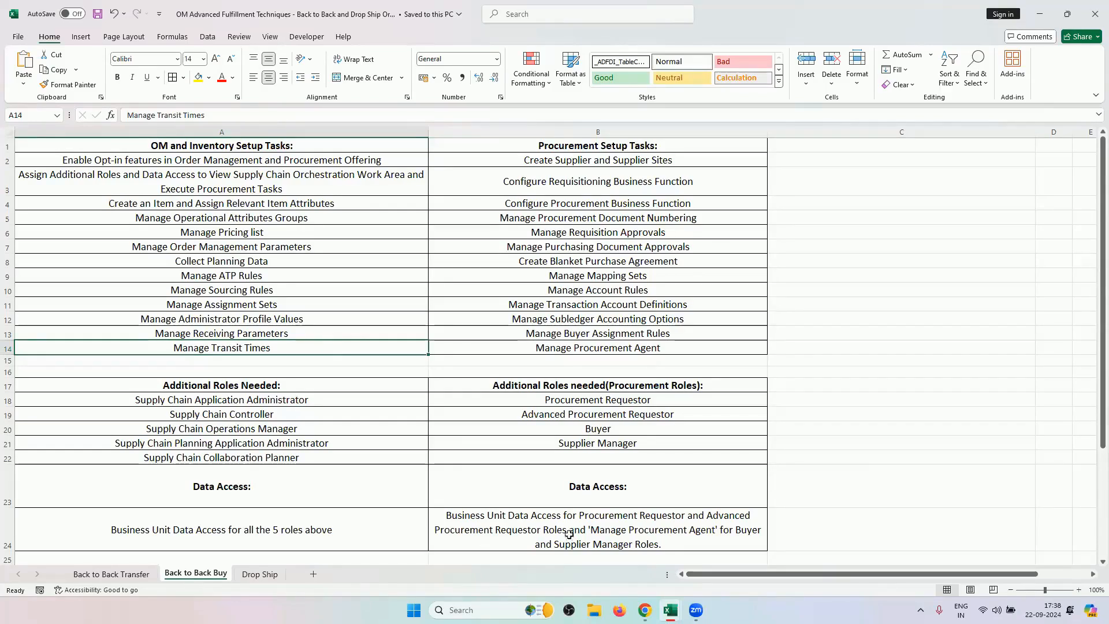
double_click(830, 318)
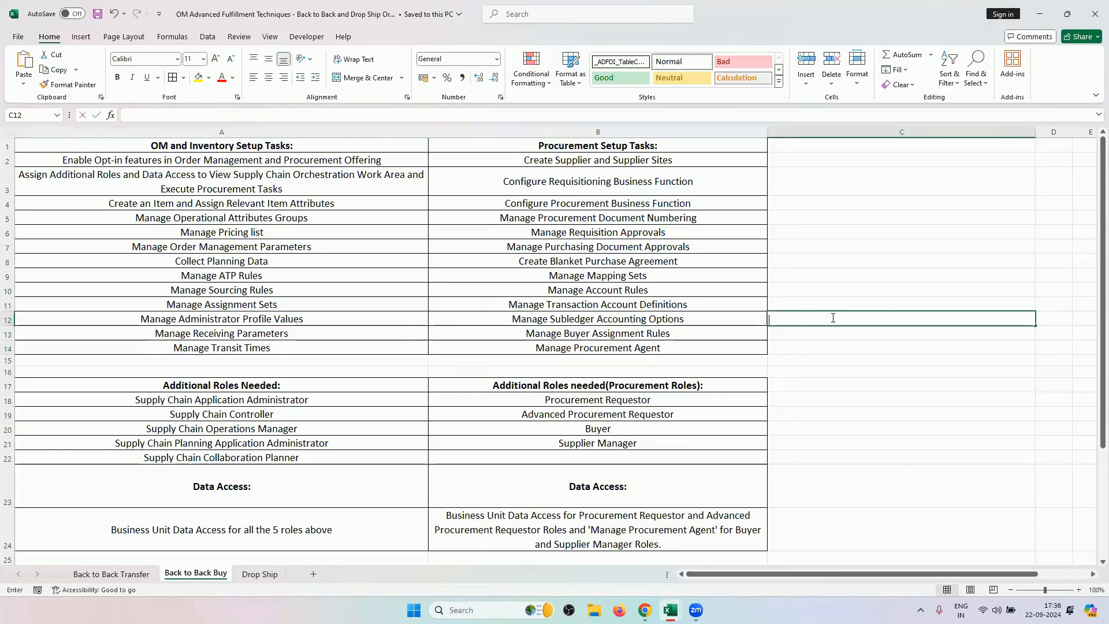
left_click(875, 384)
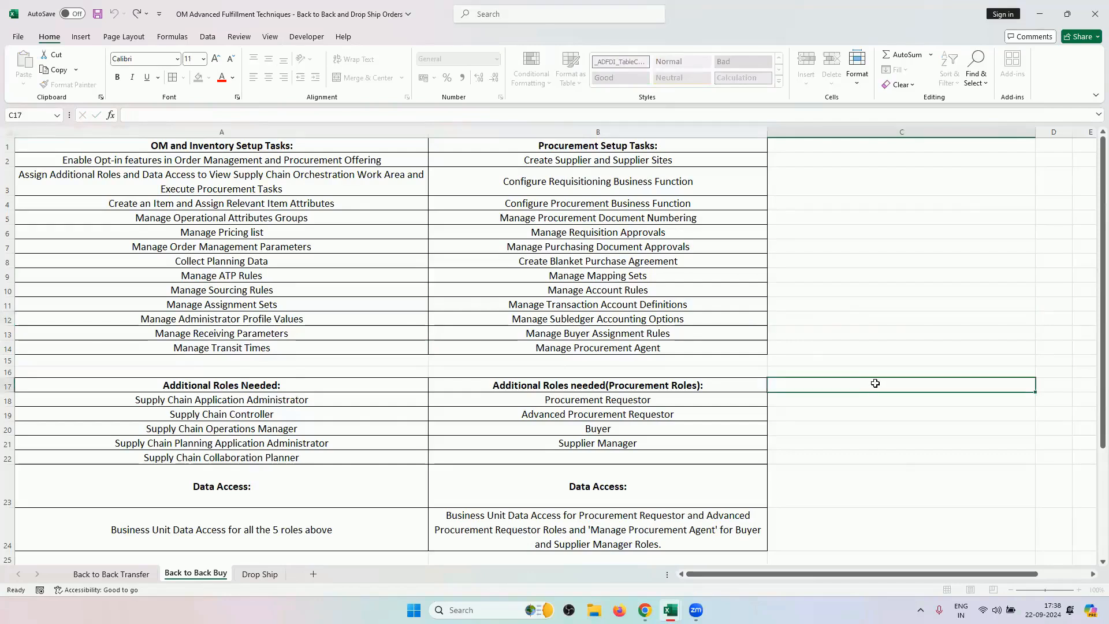
double_click(875, 383)
type("RVORG1")
double_click(1051, 385)
type("RV")
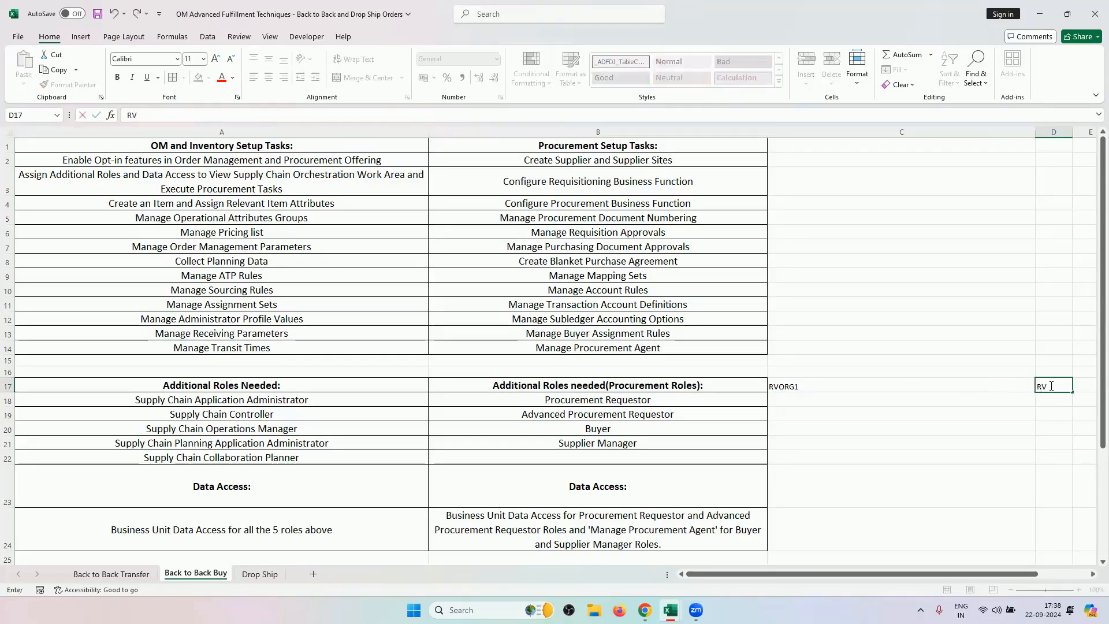
type("_SUPPLIER")
left_click(963, 414)
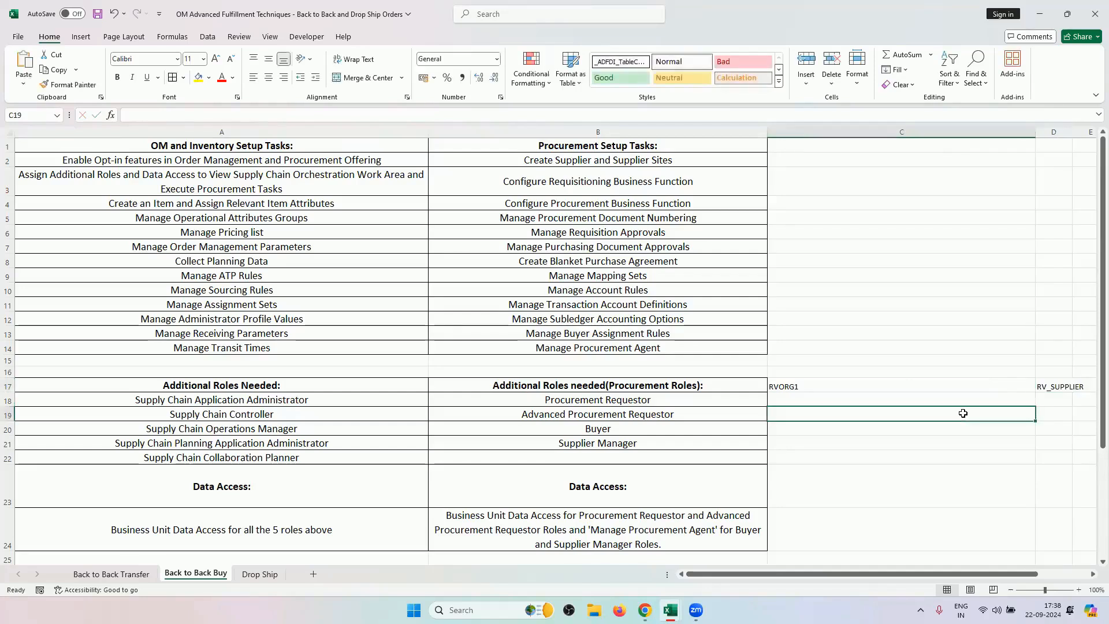
double_click(963, 413)
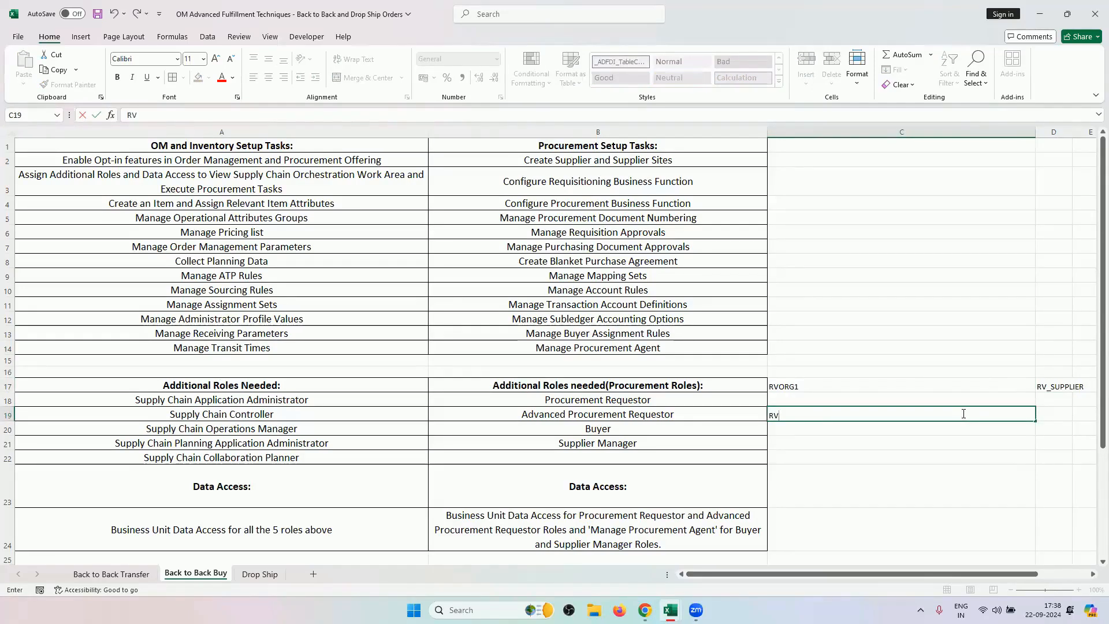
type("RV2_CUSTOMER")
left_click(961, 455)
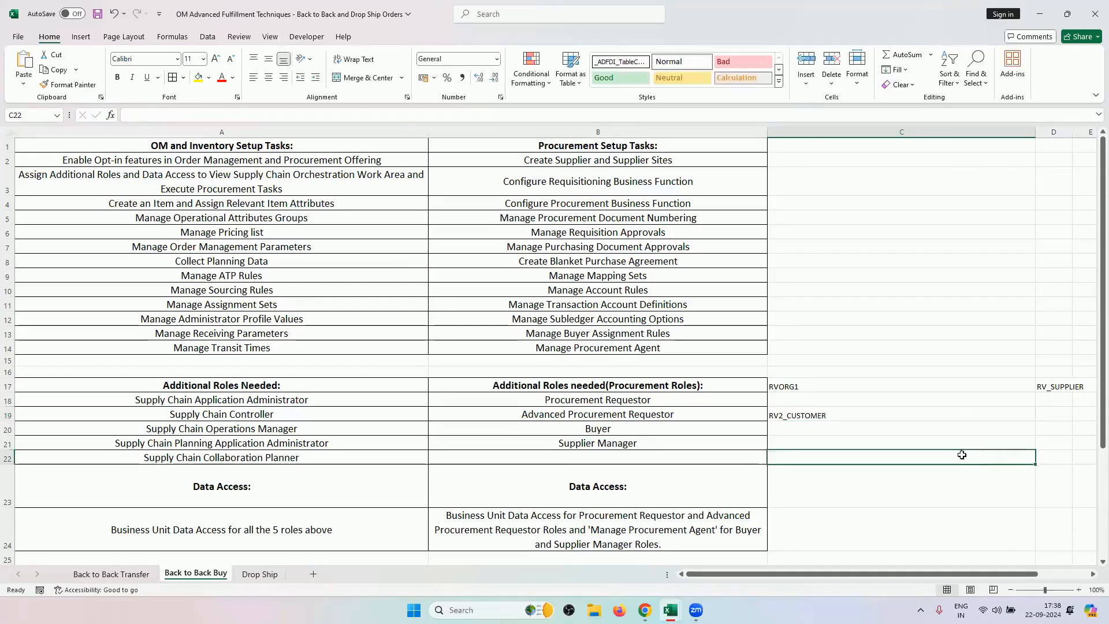
left_click(903, 385)
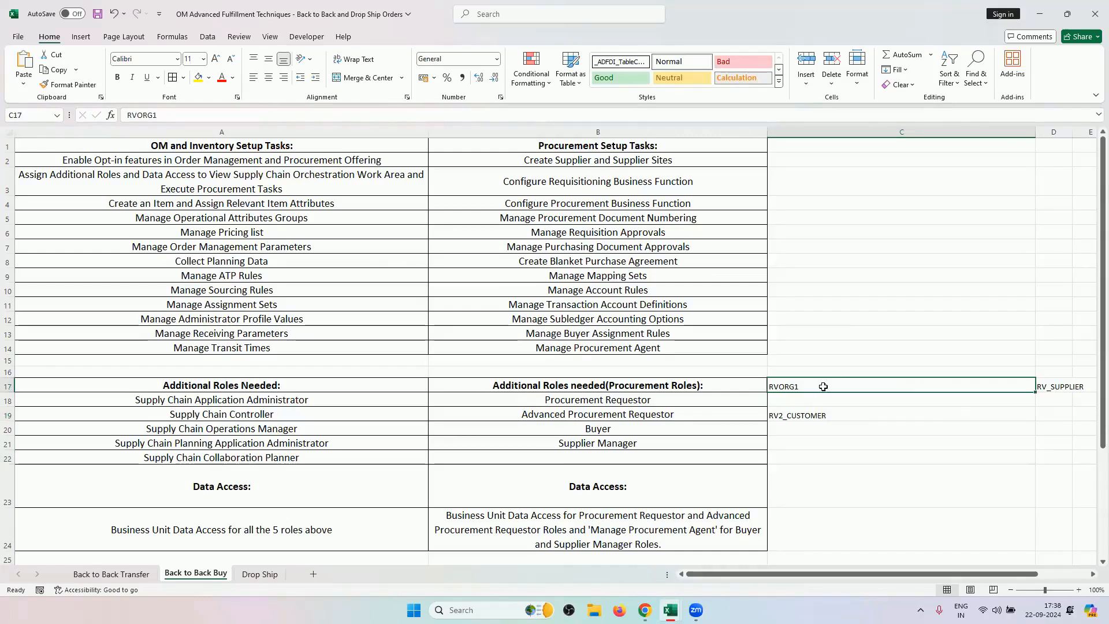
left_click(1054, 385)
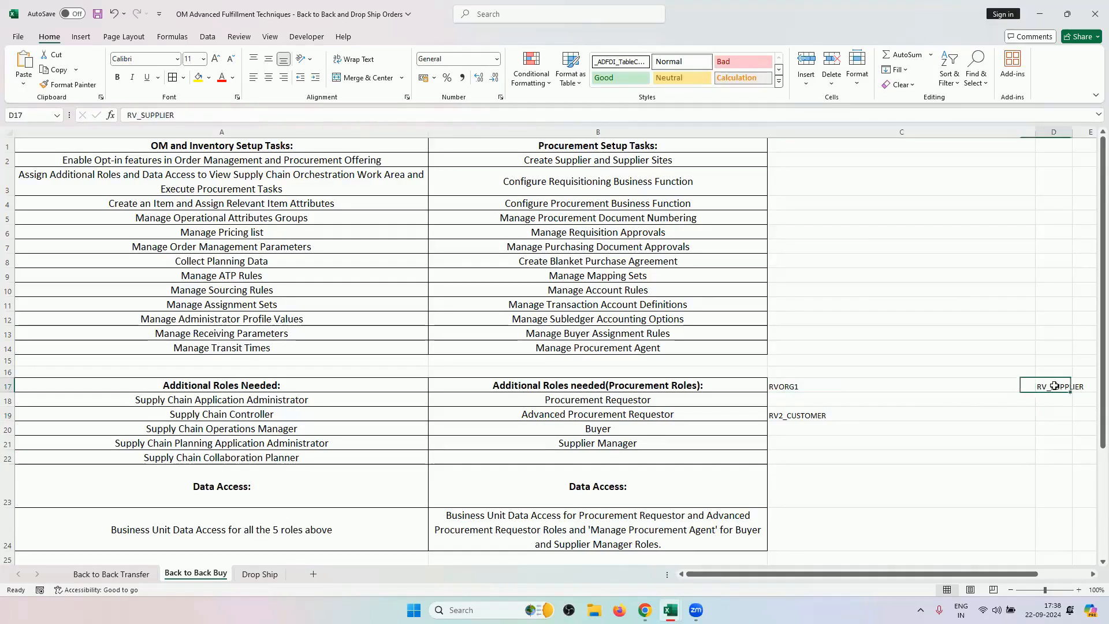
left_click(802, 384)
left_click(798, 387)
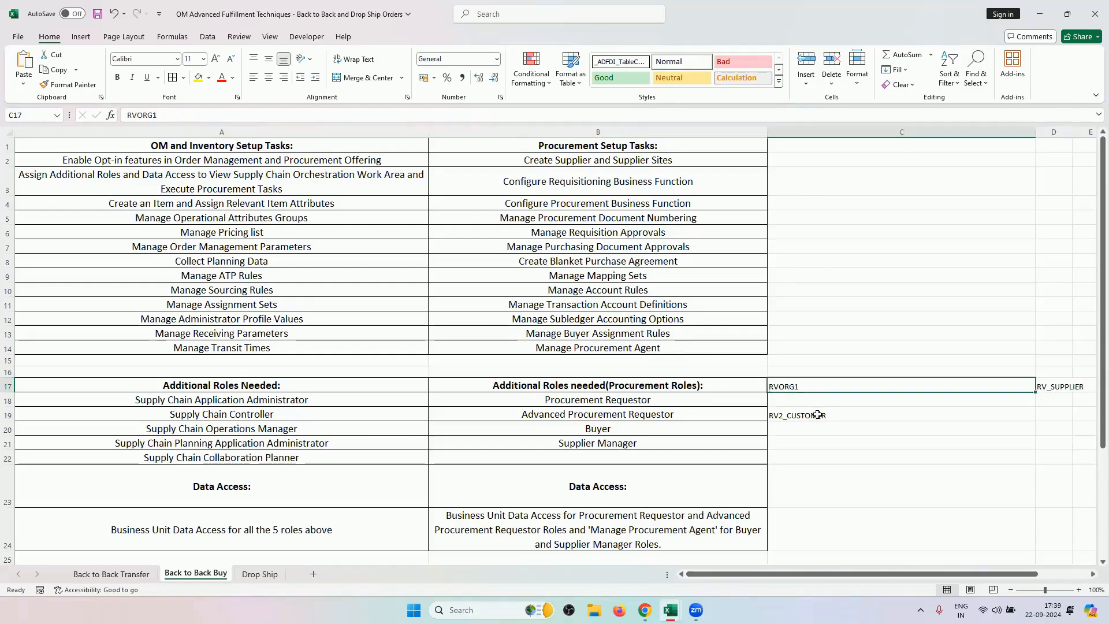
key("BackSpace")
key("Down")
key("Down")
key("BackSpace")
left_click(1042, 387)
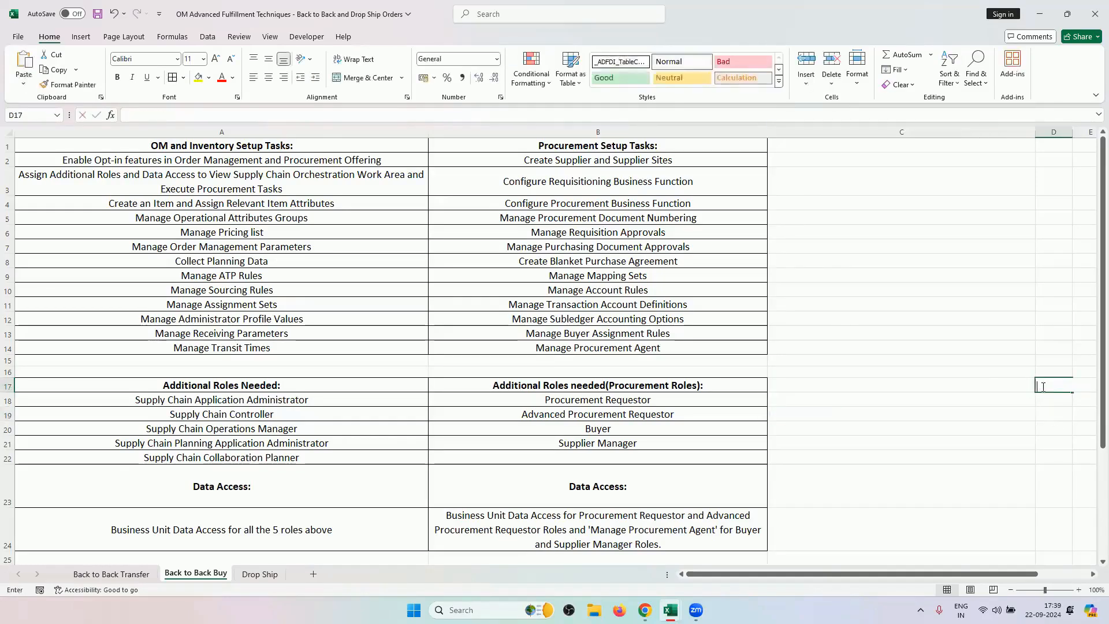
left_click(829, 455)
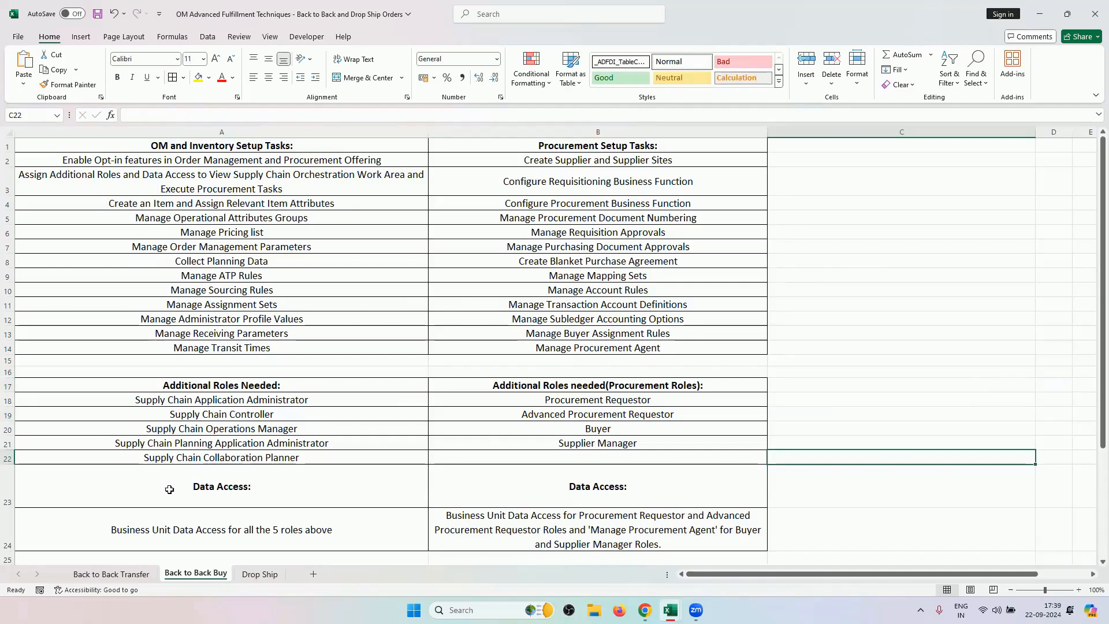
Check the Back to Back Transfer and Buy sheets' opt-in task in A2, then go to Oracle Fusion home.
left_click(118, 574)
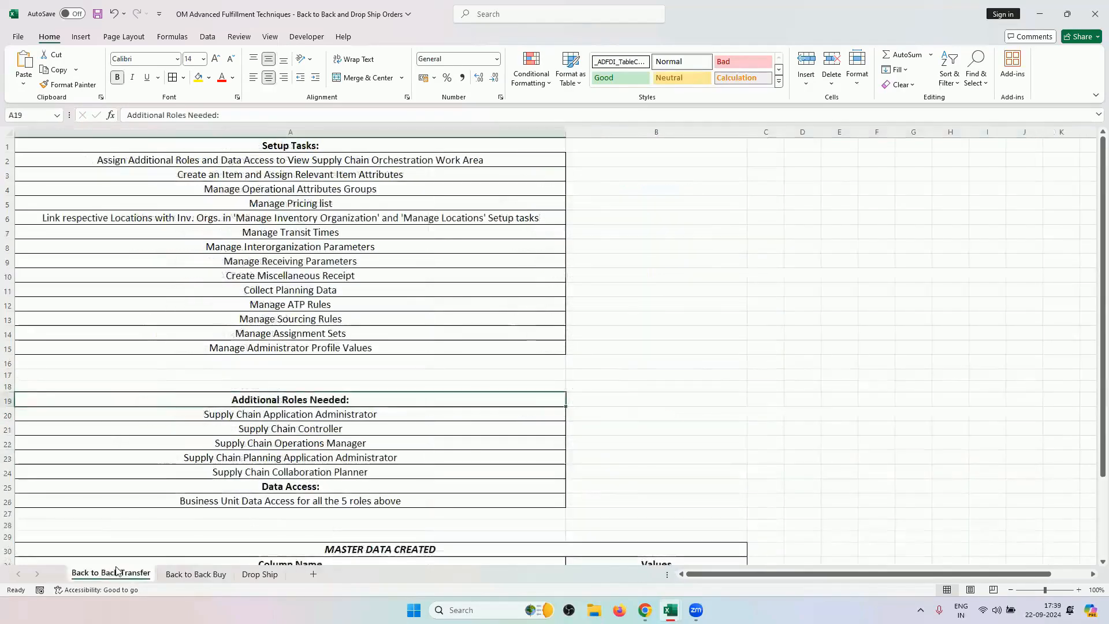
left_click(193, 575)
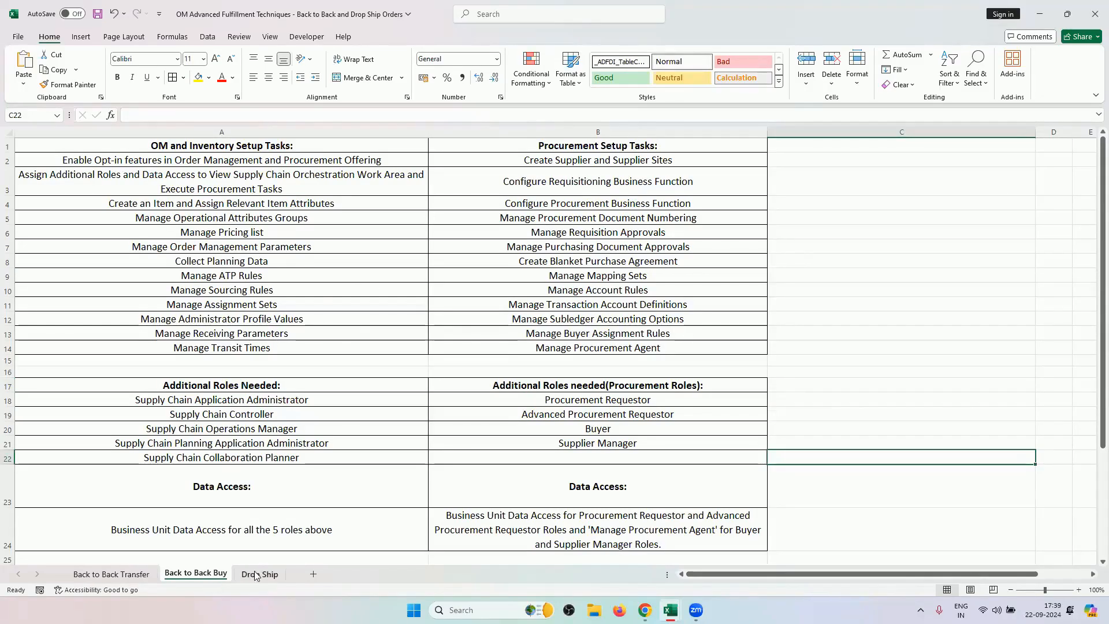
left_click(189, 163)
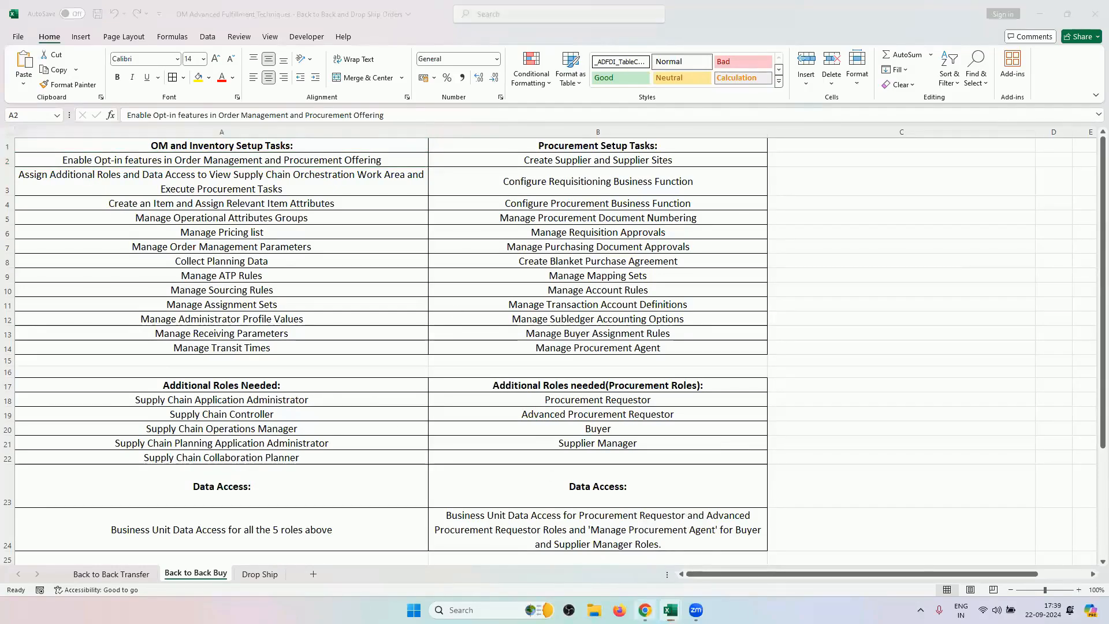
left_click(645, 608)
left_click(251, 11)
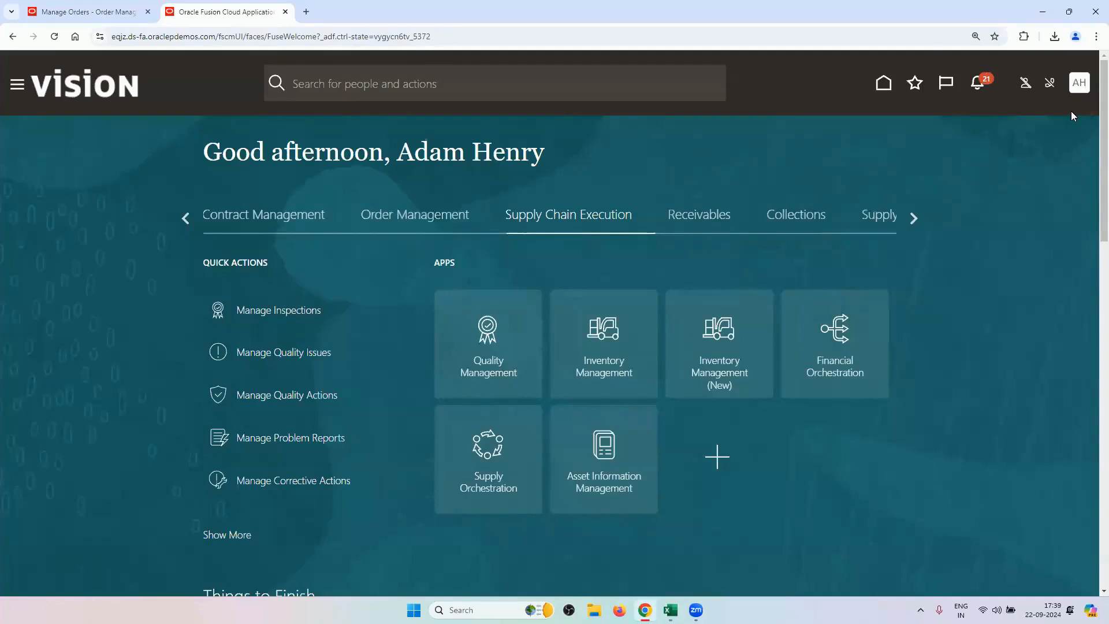
Open Opt In Features for the Order Management offering via Setup and Maintenance > Offerings.
left_click(1077, 93)
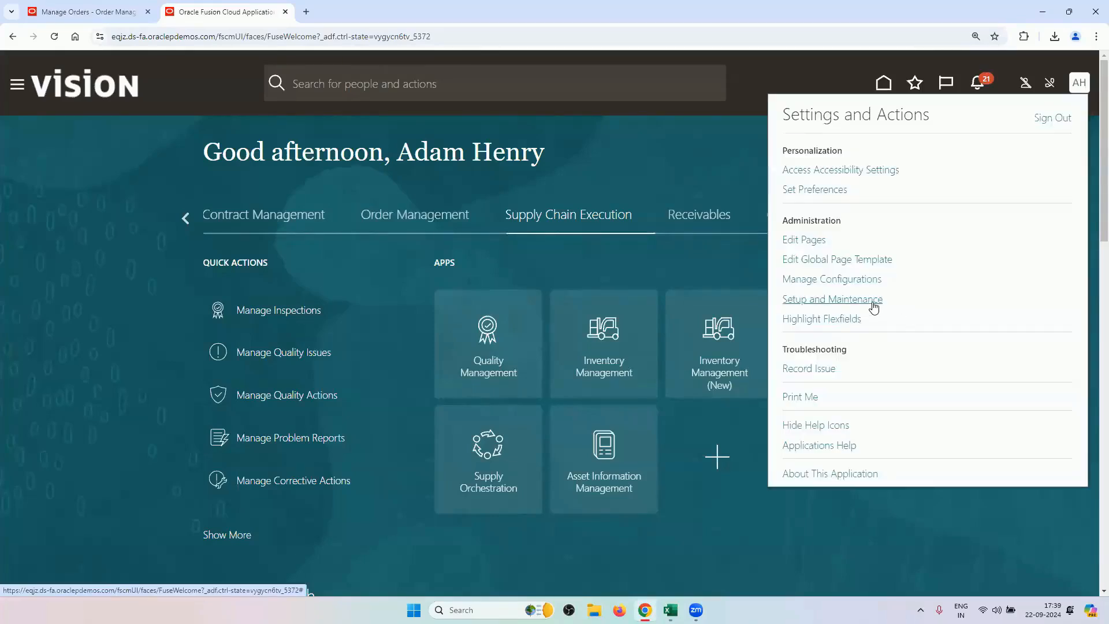
left_click(871, 301)
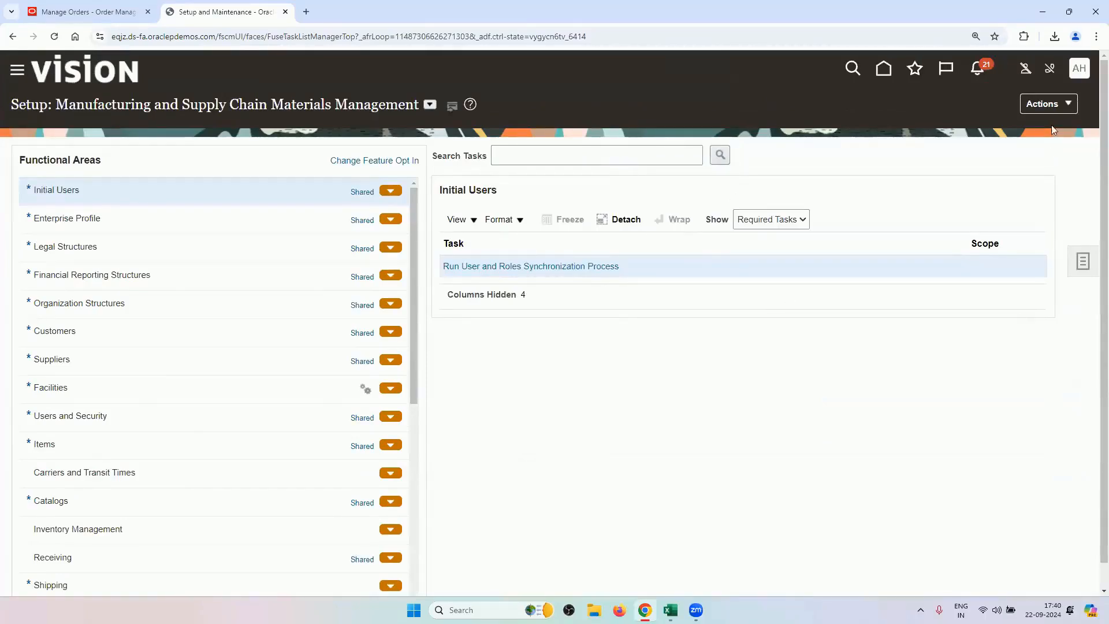
left_click(1058, 104)
left_click(990, 322)
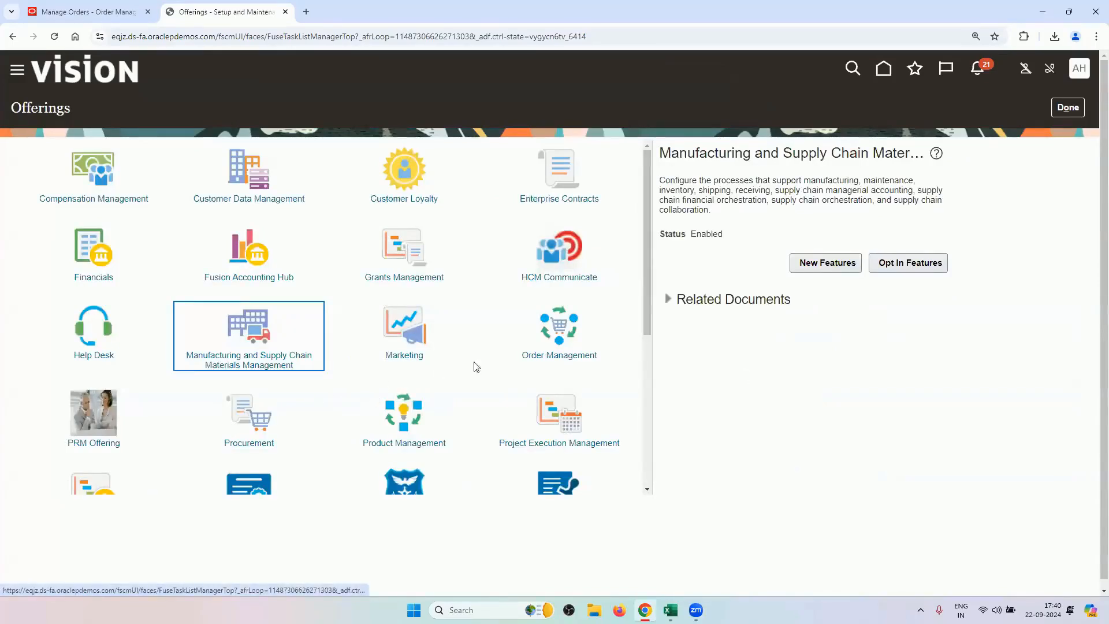
left_click(559, 346)
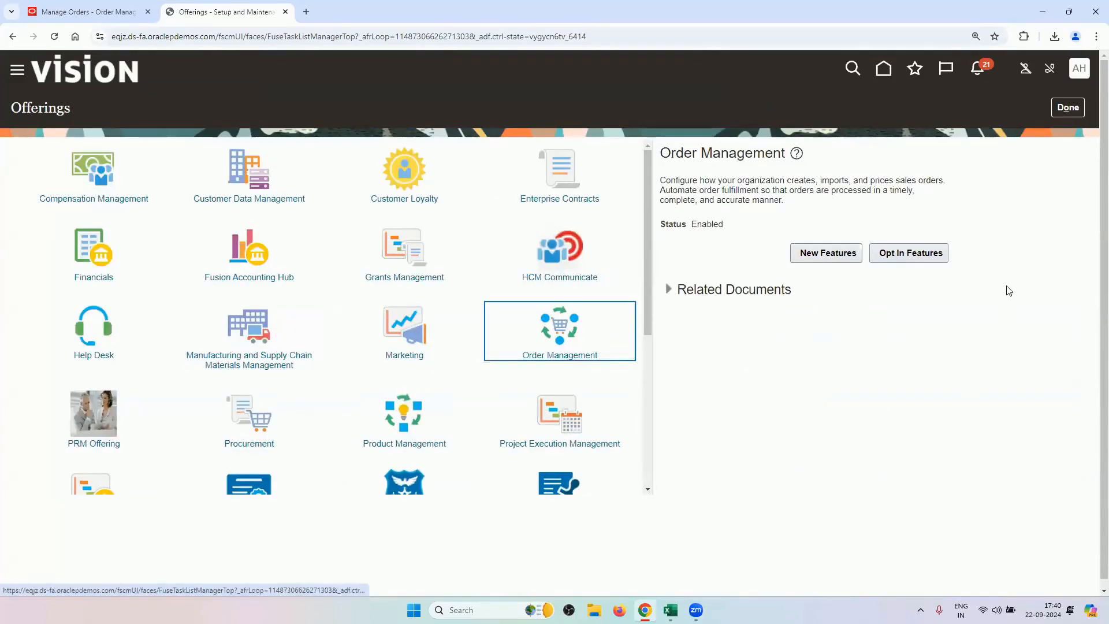
left_click(939, 255)
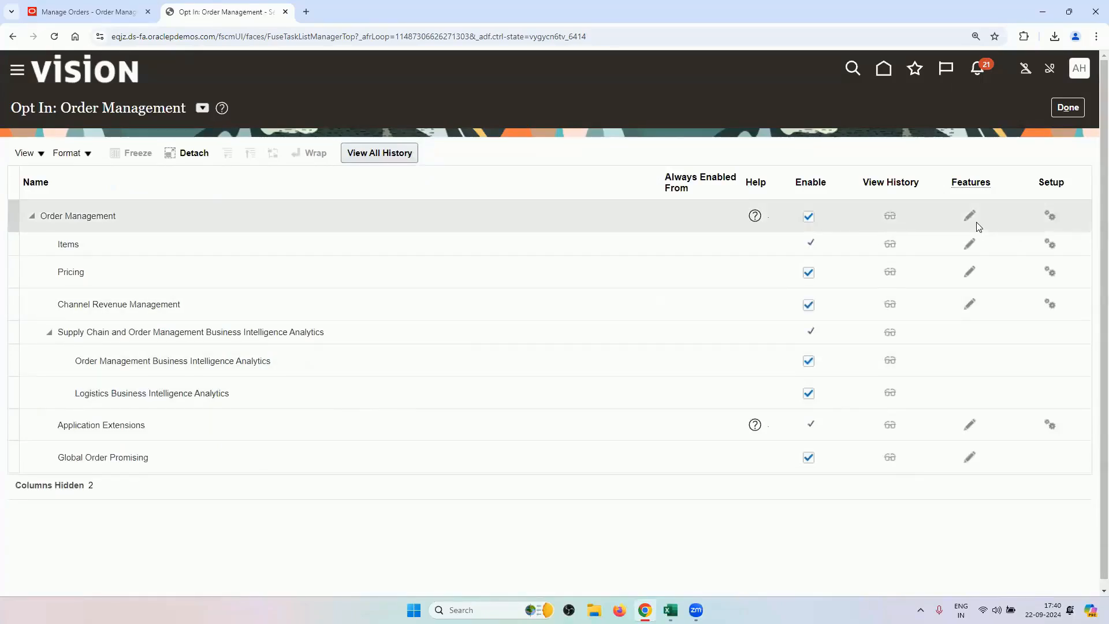
Review Order Management's enabled features list and close back to the Offerings page.
left_click(968, 220)
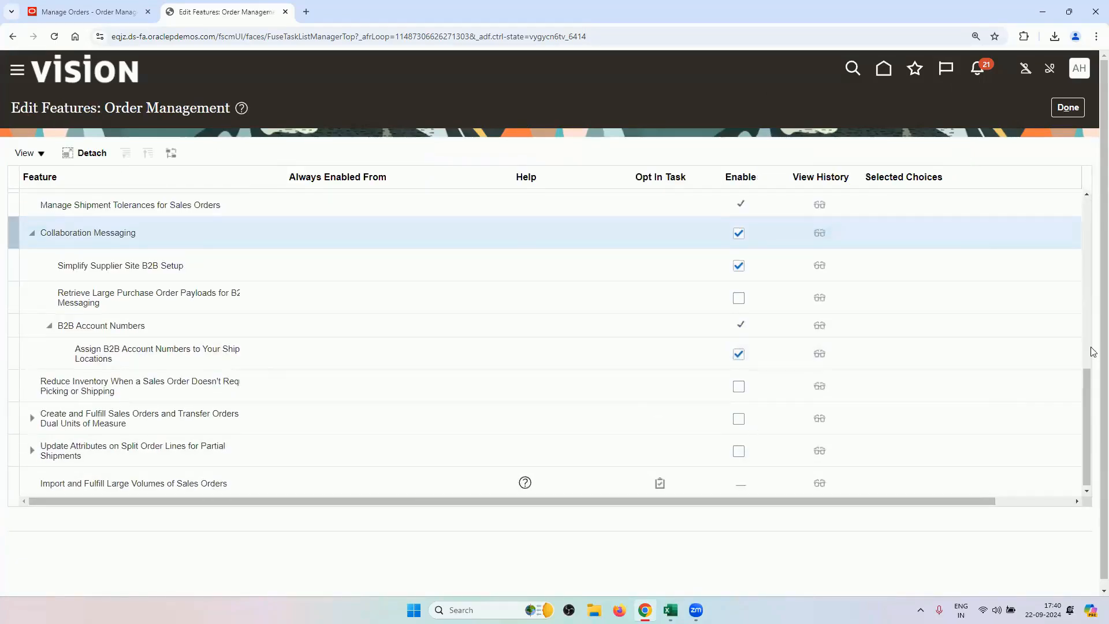
scroll(1079, 345, "up", 6)
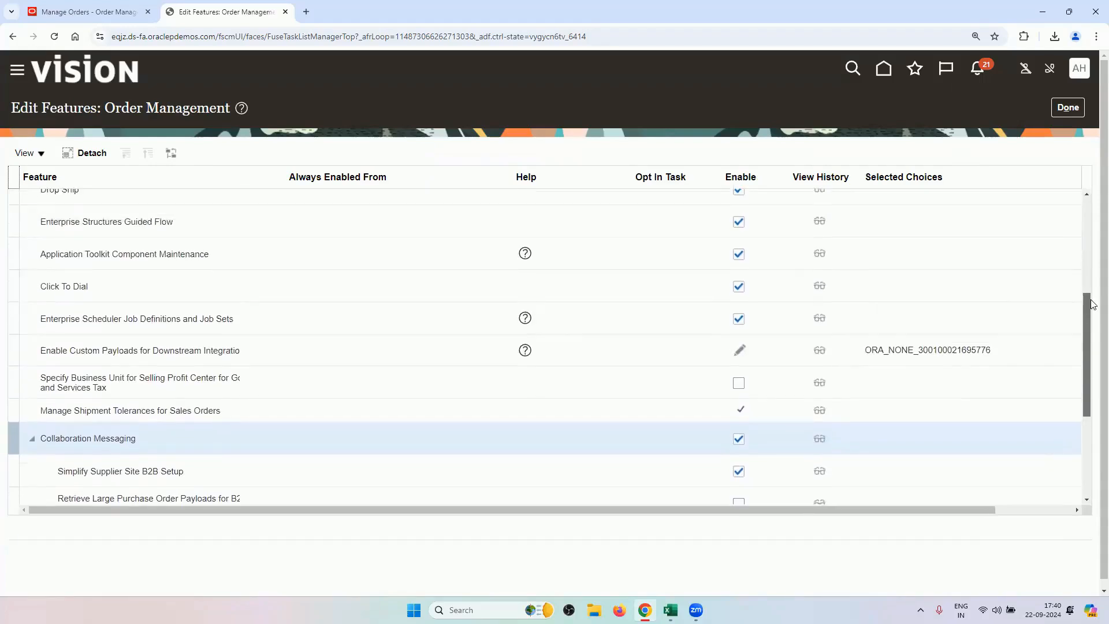
left_click_drag(1091, 250, 1090, 239)
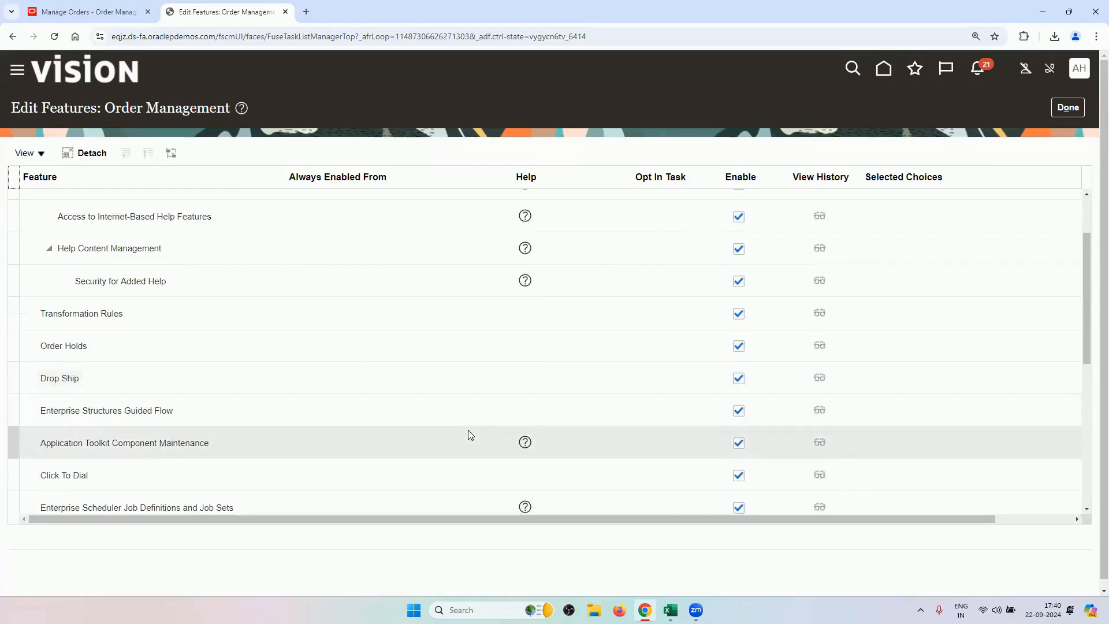
left_click(1067, 109)
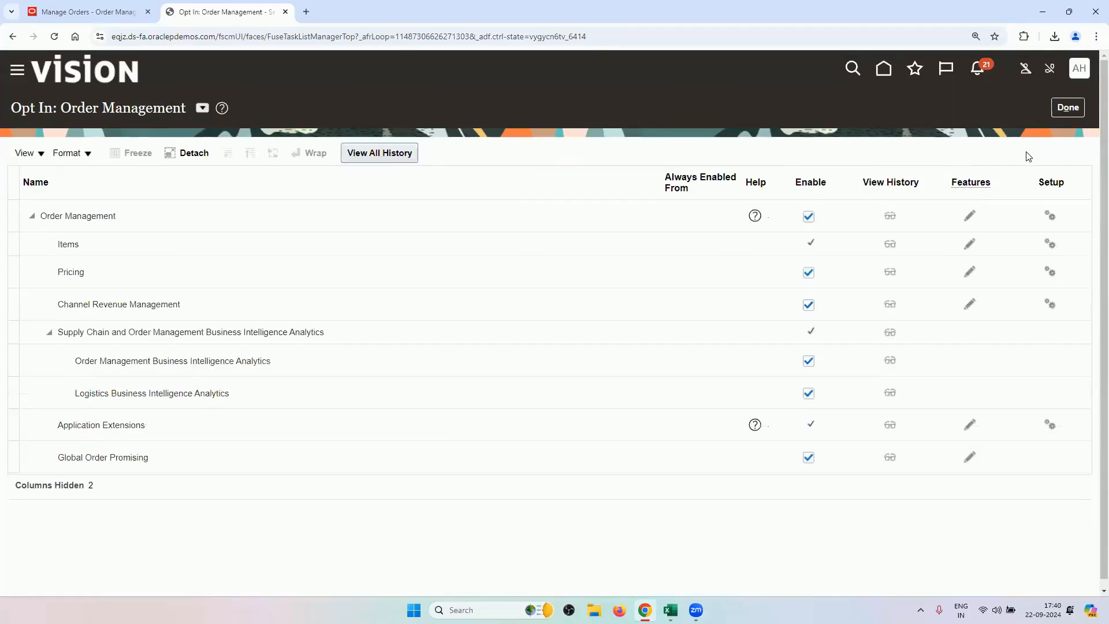
left_click(1071, 108)
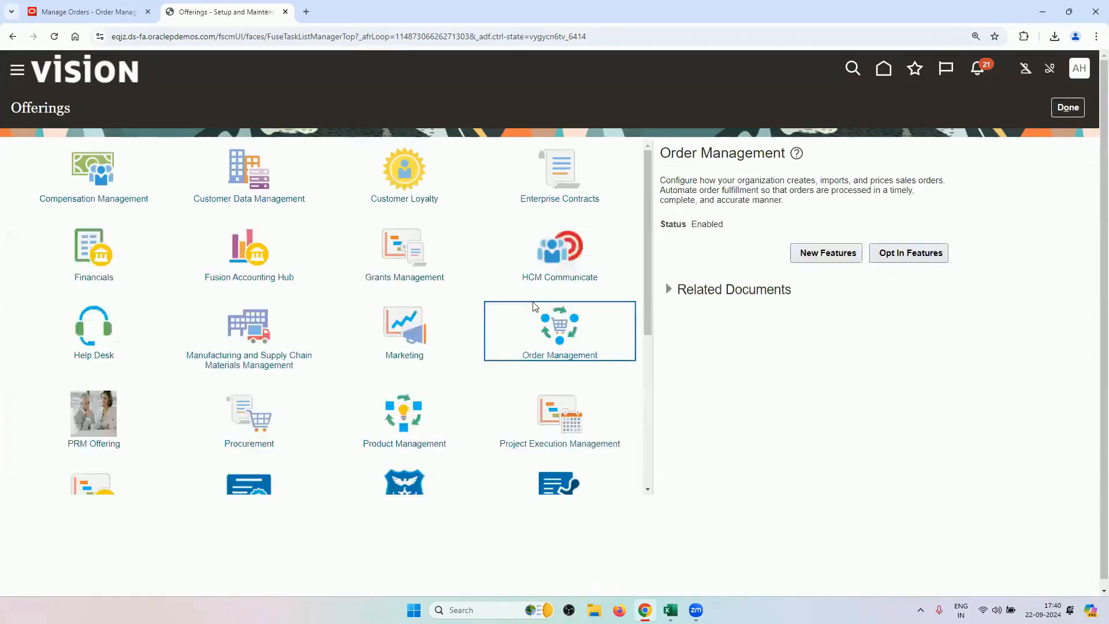
Open Procurement's Opt In Features, loading Setup and Maintenance in the Manage Orders tab meanwhile.
left_click(248, 437)
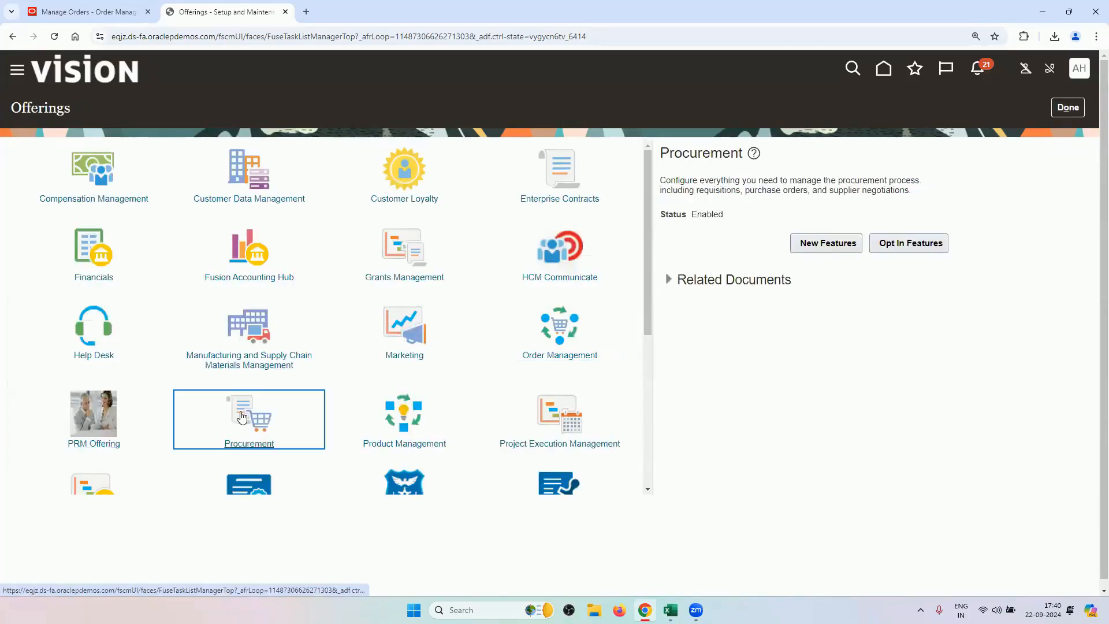
left_click(917, 248)
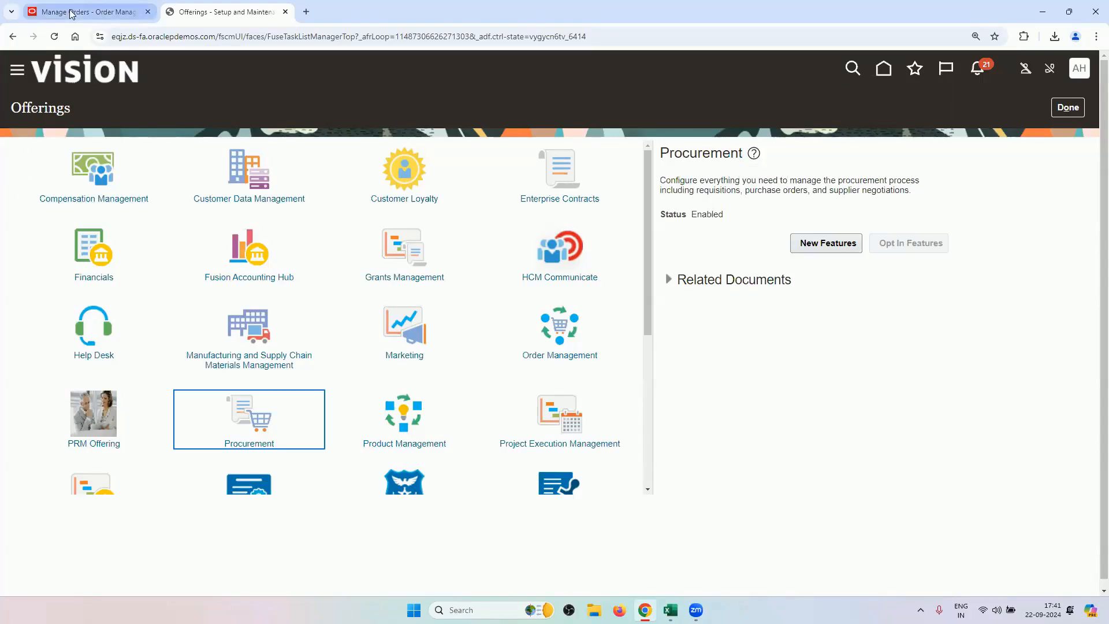
left_click(155, 13)
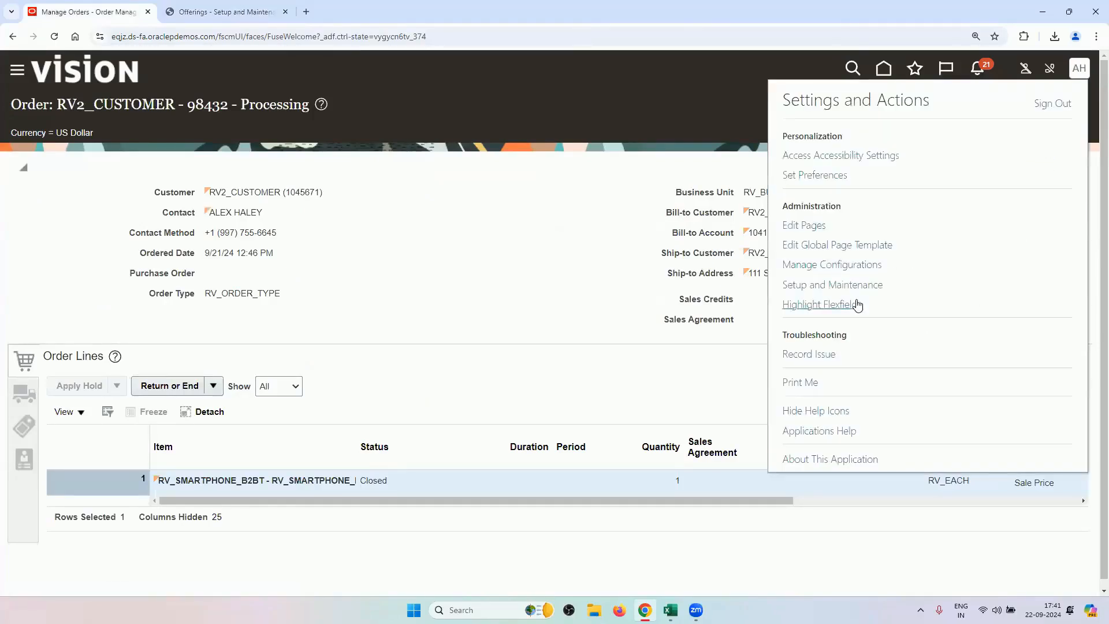
left_click(851, 285)
left_click(174, 7)
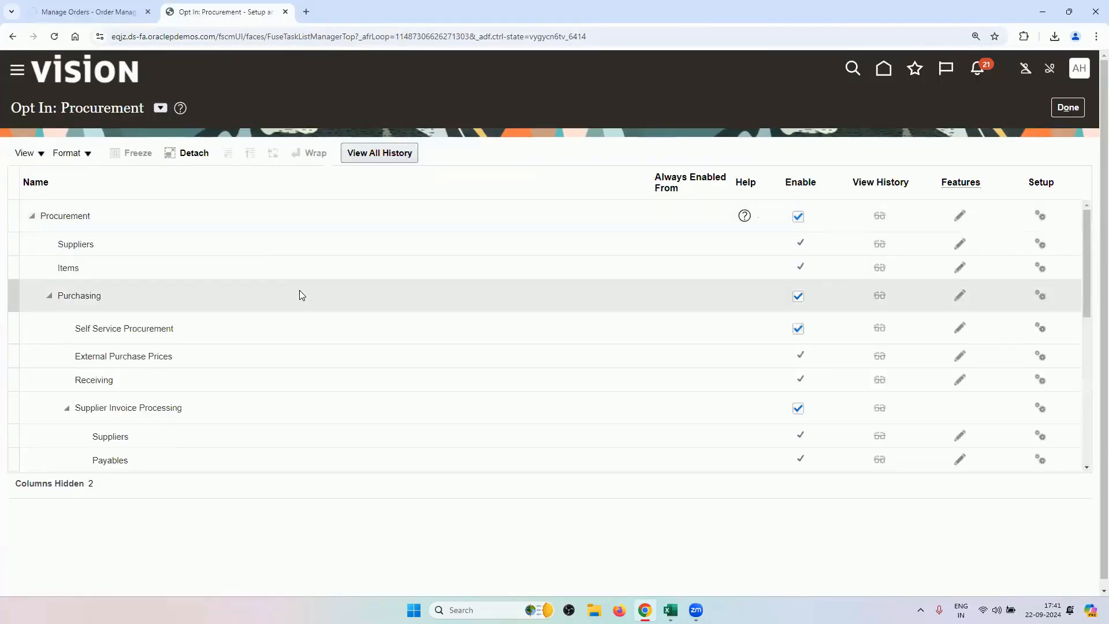
Browse Procurement's features, close them, and switch to the Manufacturing and Supply Chain Materials Management setup tab.
left_click(247, 230)
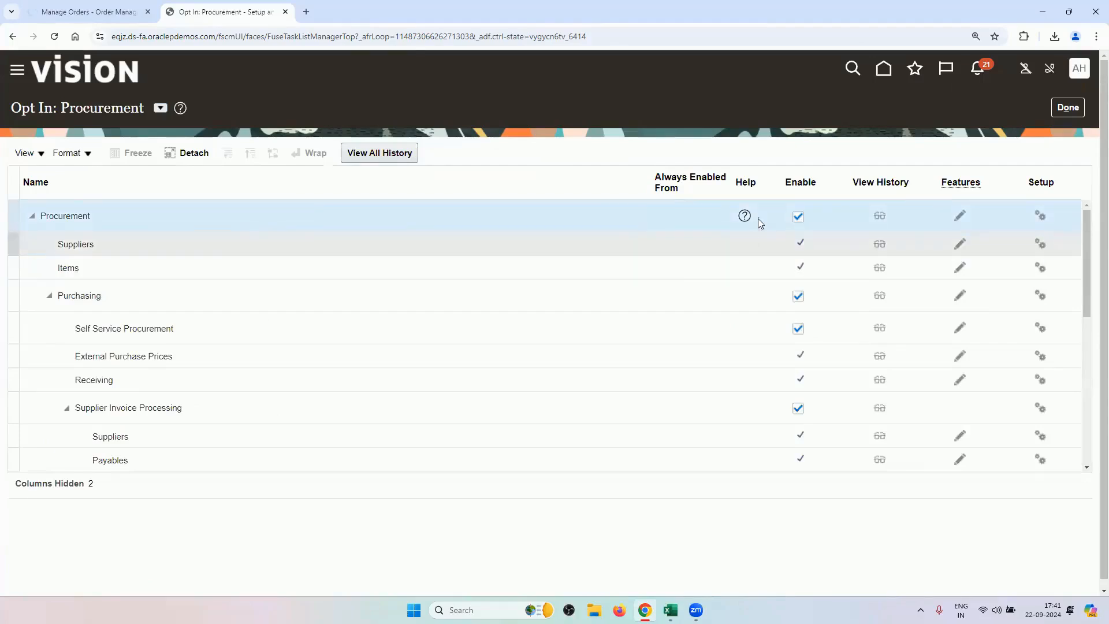
left_click(957, 218)
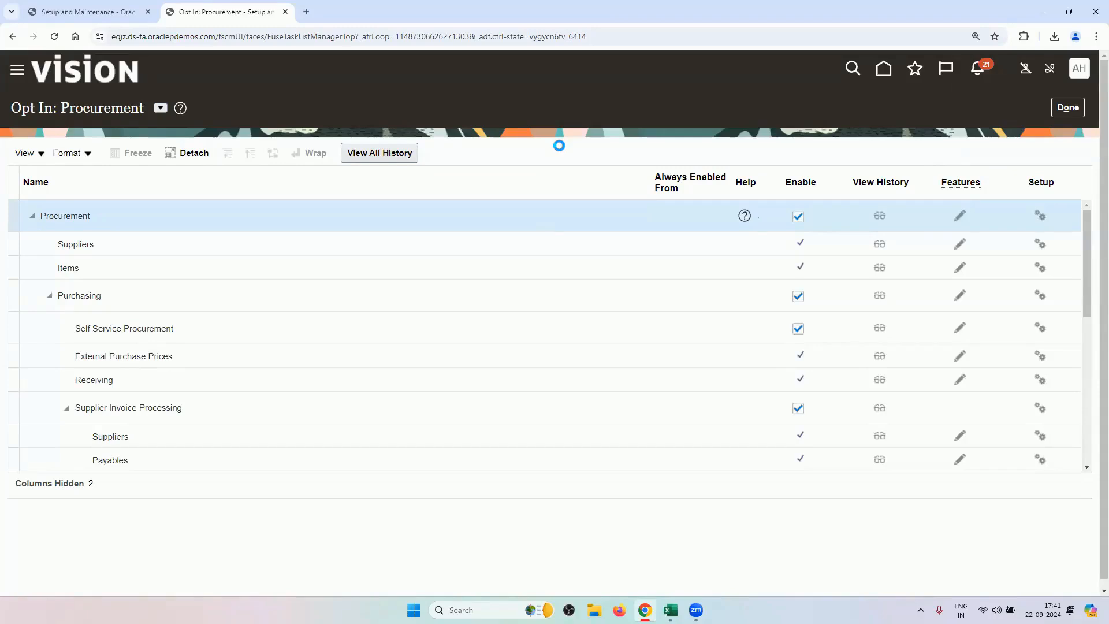
left_click(81, 10)
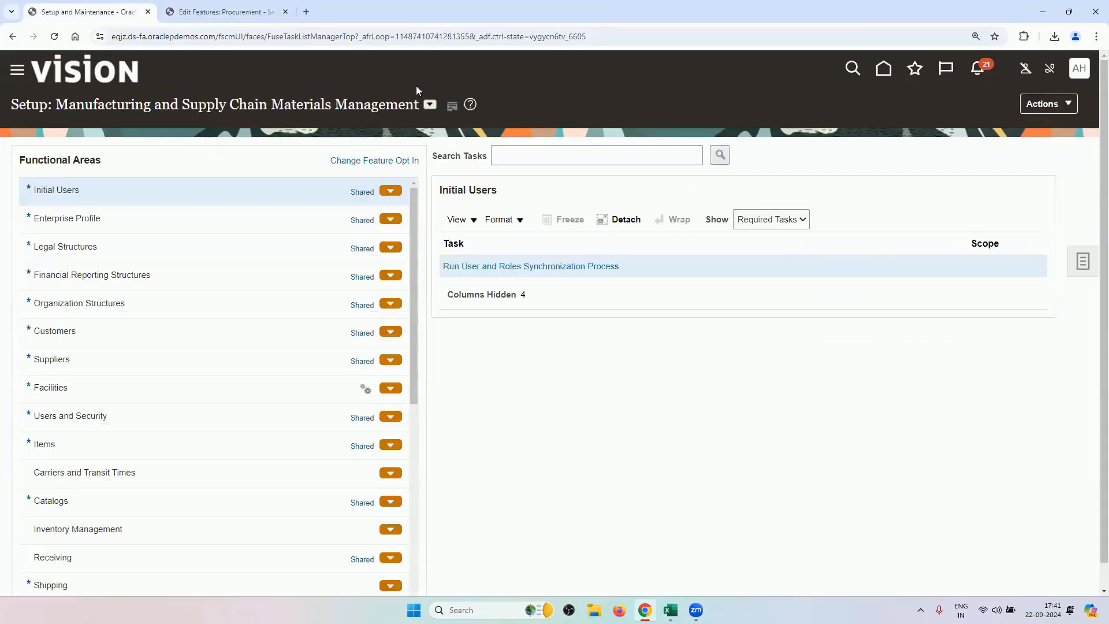
left_click(430, 104)
left_click(222, 10)
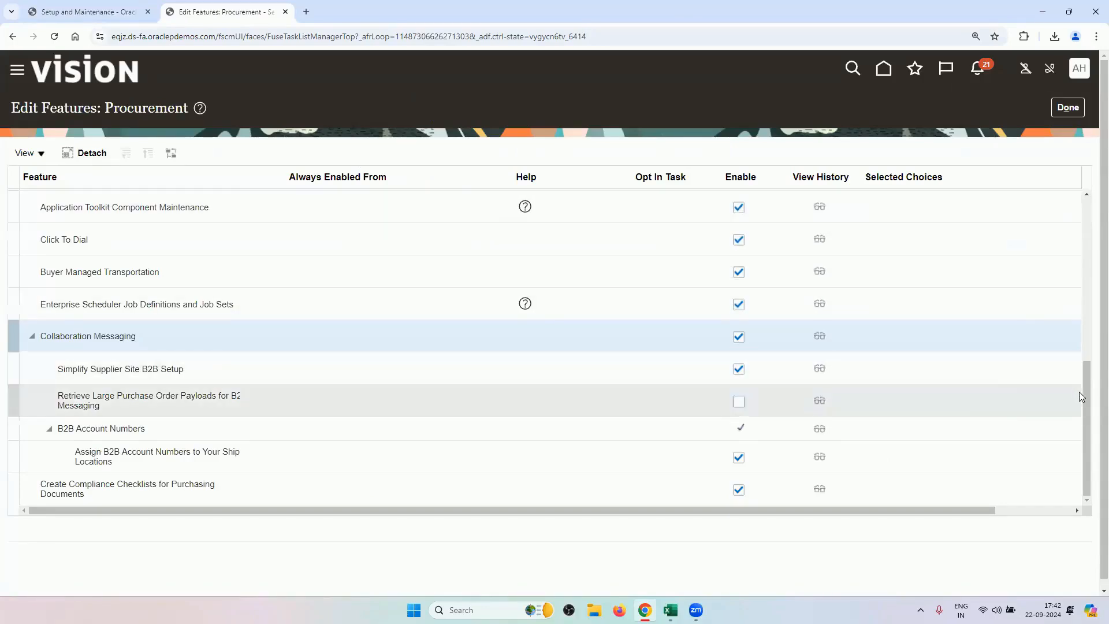
left_click_drag(1079, 396, 1074, 280)
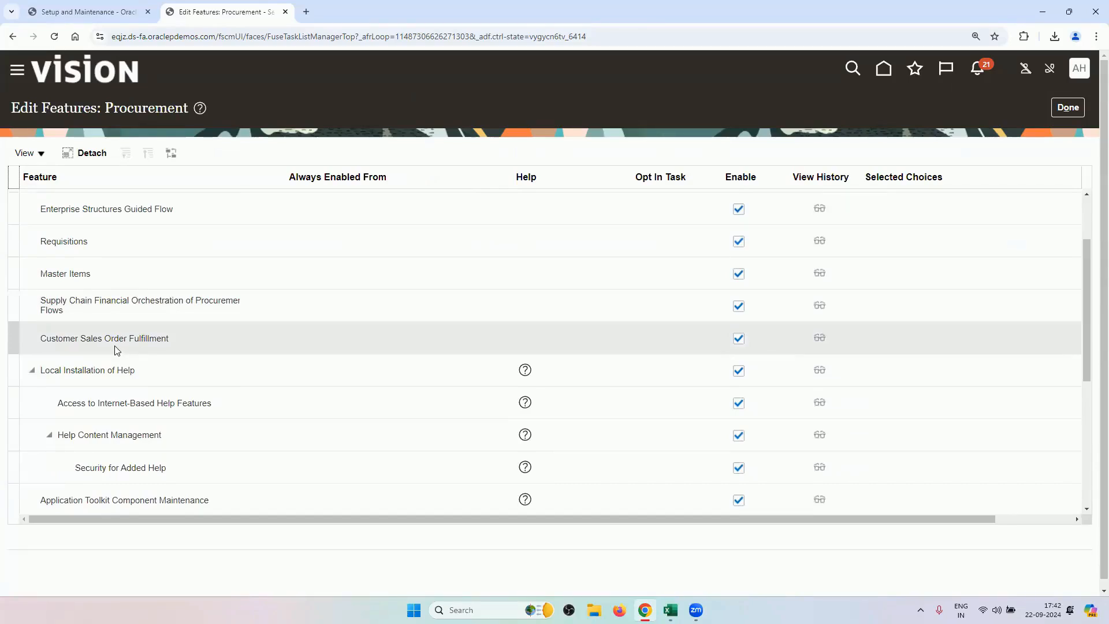
left_click(1069, 109)
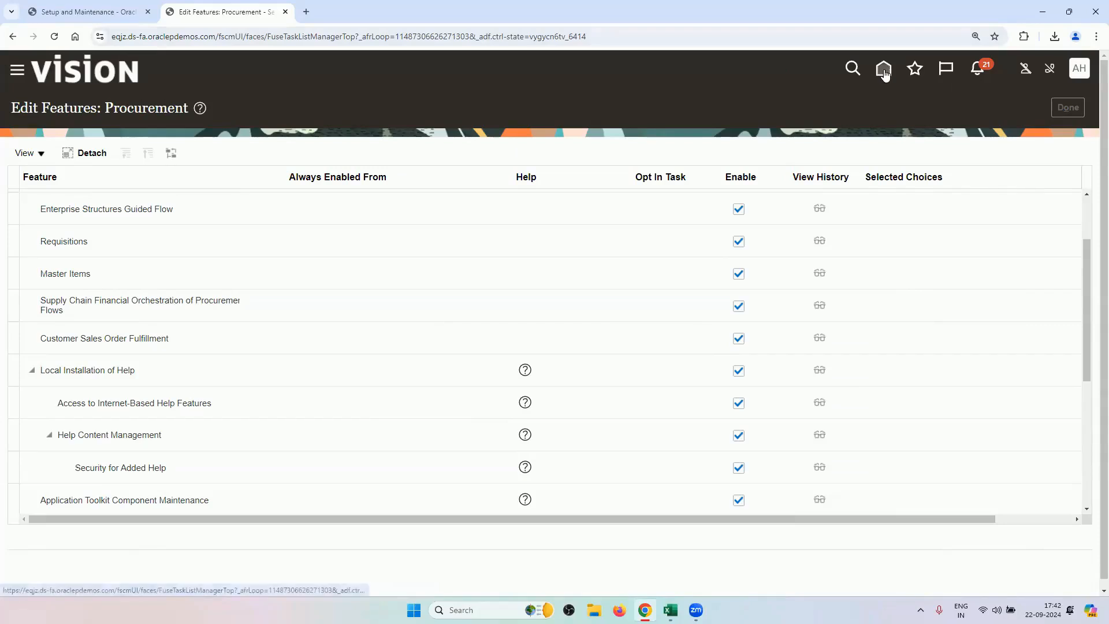
left_click(129, 7)
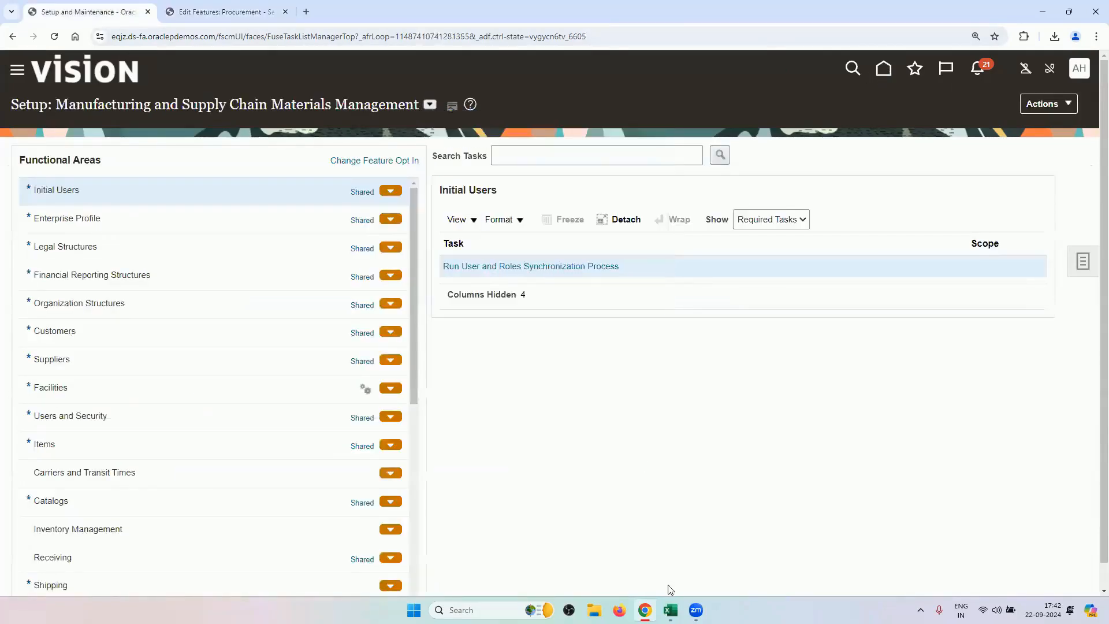
mouse_move(670, 607)
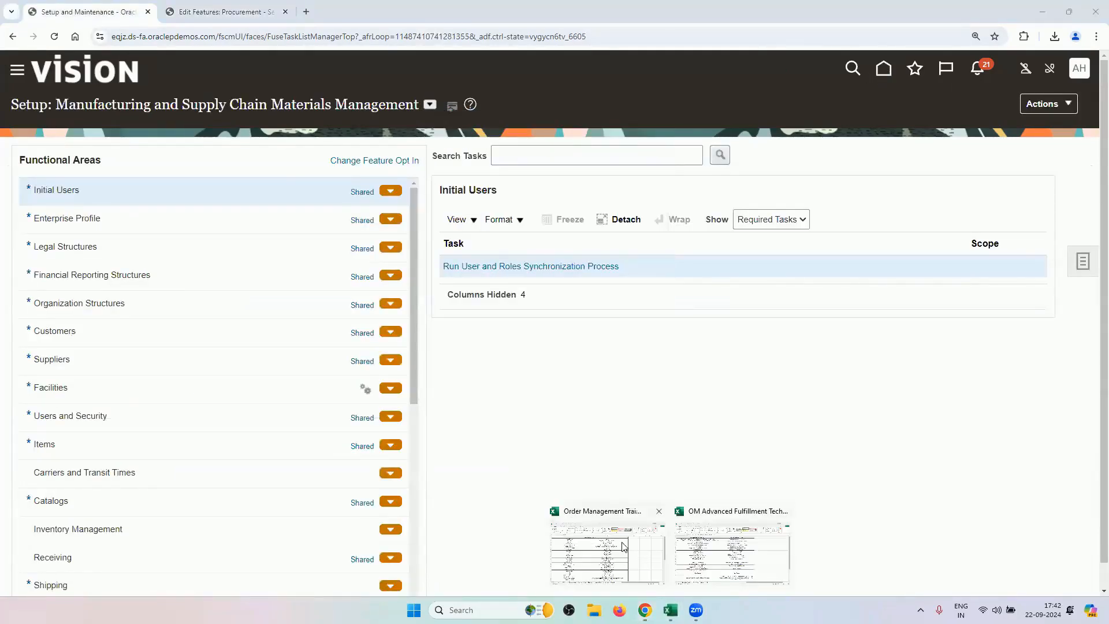
In the OM Advanced Fulfillment workbook, check the A3 roles task and the Back to Back Transfer sheet.
left_click(685, 528)
left_click(233, 186)
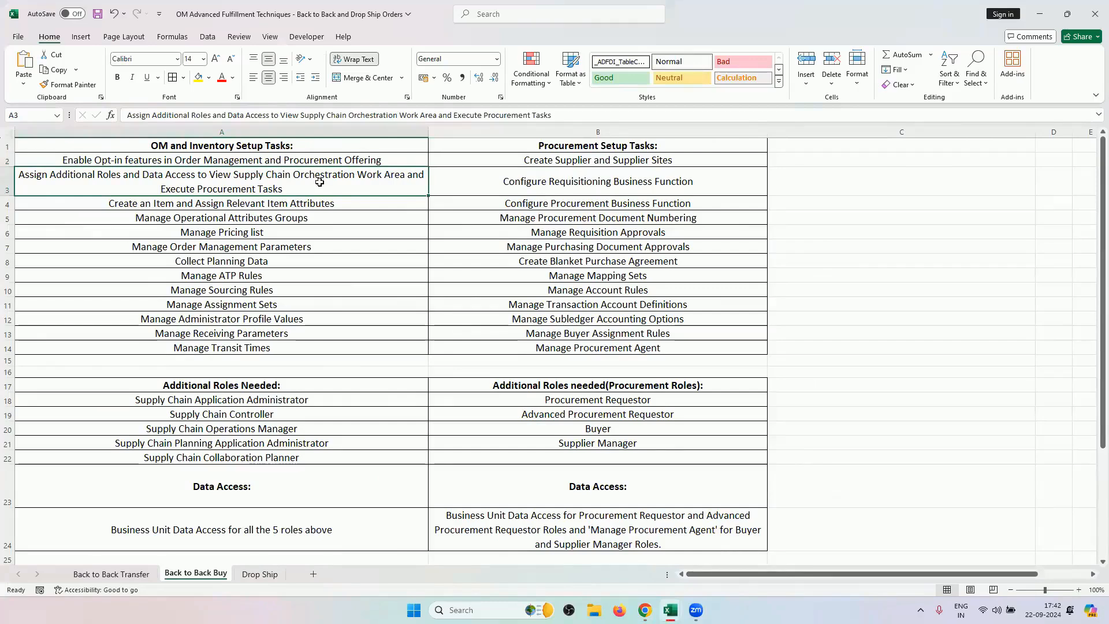
scroll(325, 369, "down", 5)
scroll(175, 554, "up", 1)
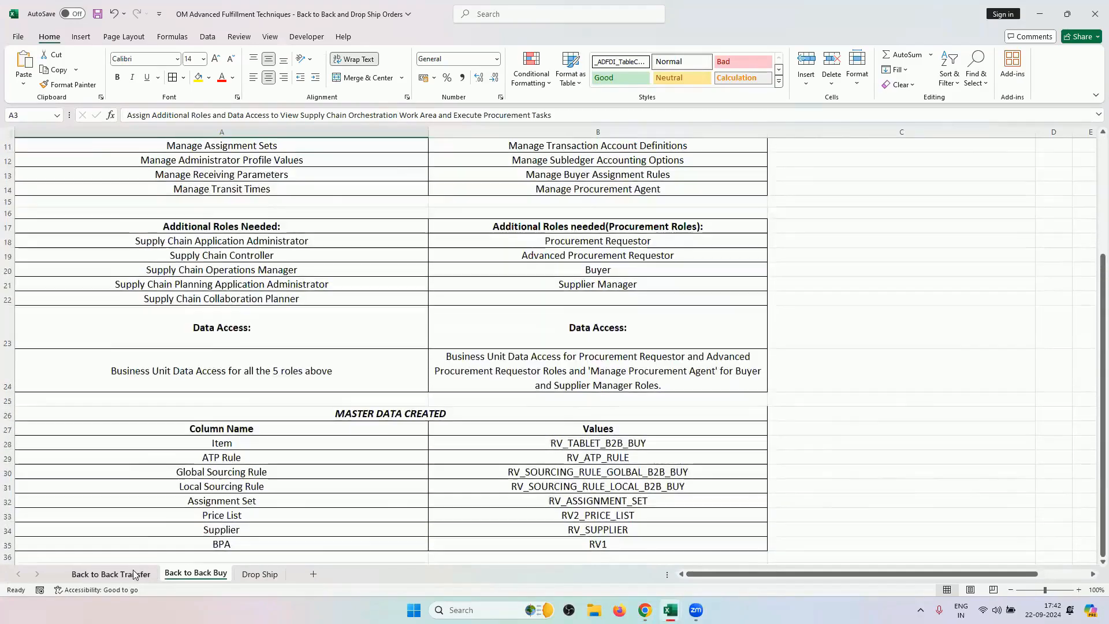
left_click(136, 573)
scroll(302, 353, "down", 1)
scroll(302, 353, "down", 1)
left_click_drag(302, 342, 328, 408)
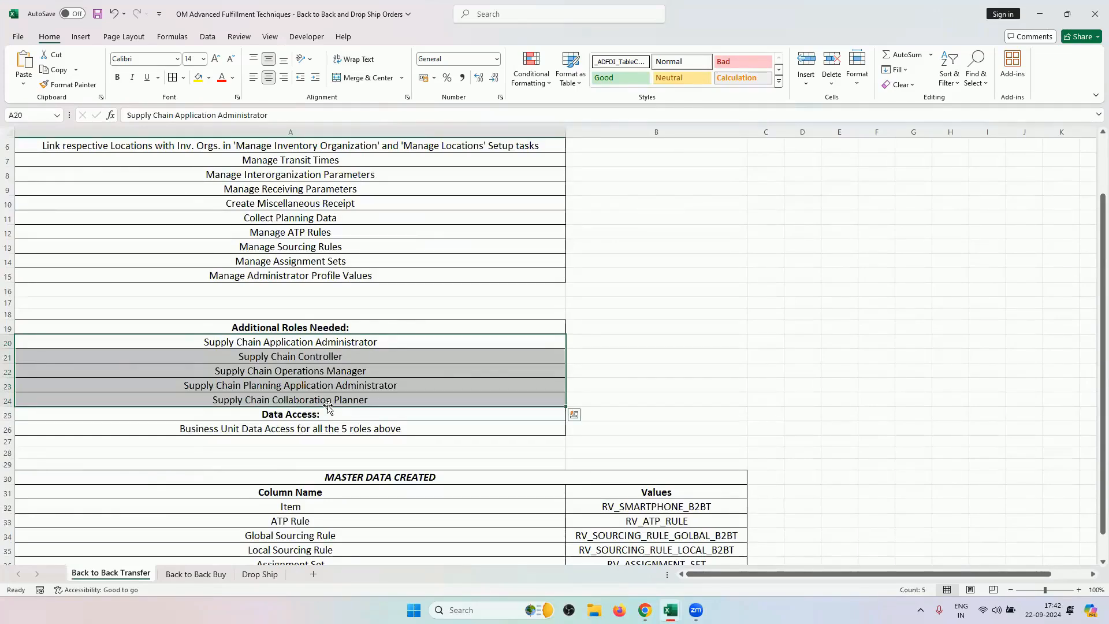
Highlight the Back to Back Buy procurement roles, including requestor, Buyer and Supplier Manager.
left_click(196, 574)
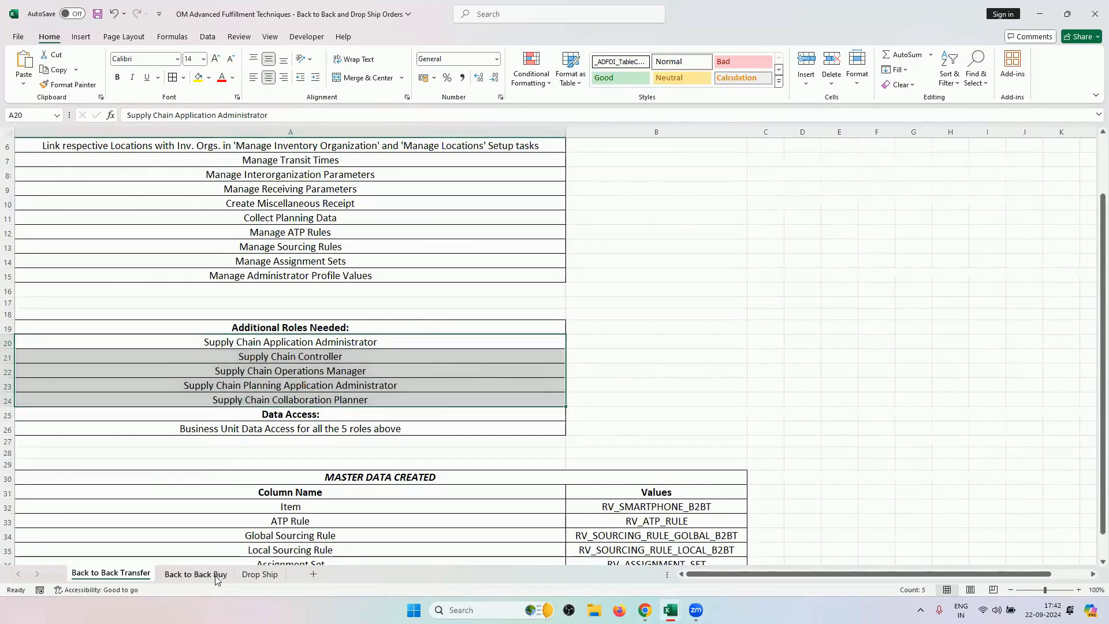
scroll(242, 440, "down", 2)
scroll(231, 404, "up", 2)
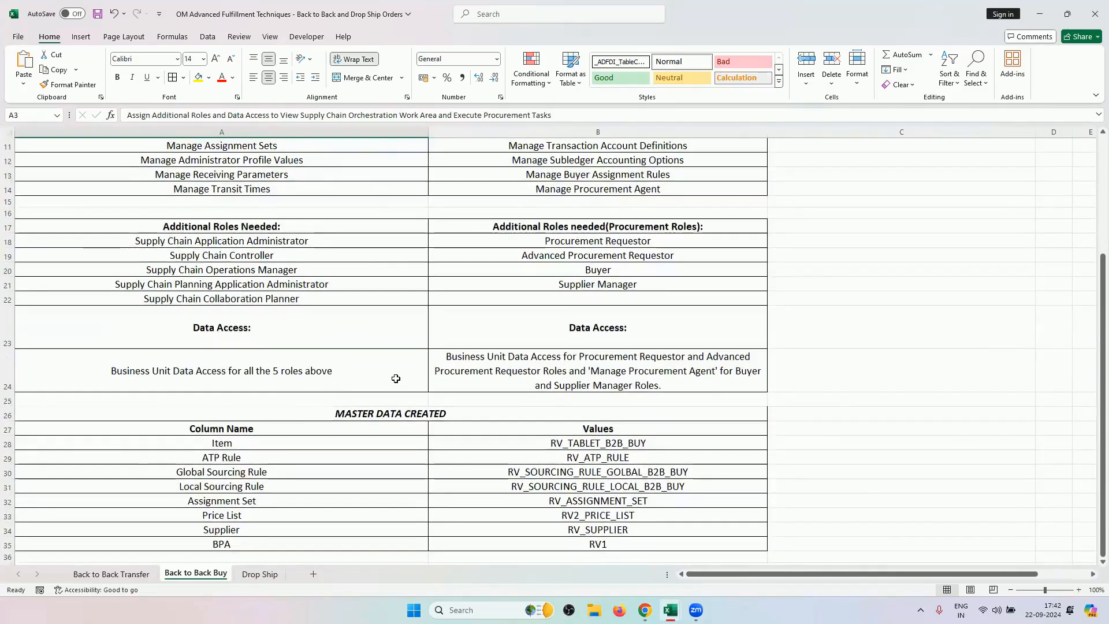
scroll(346, 358, "up", 2)
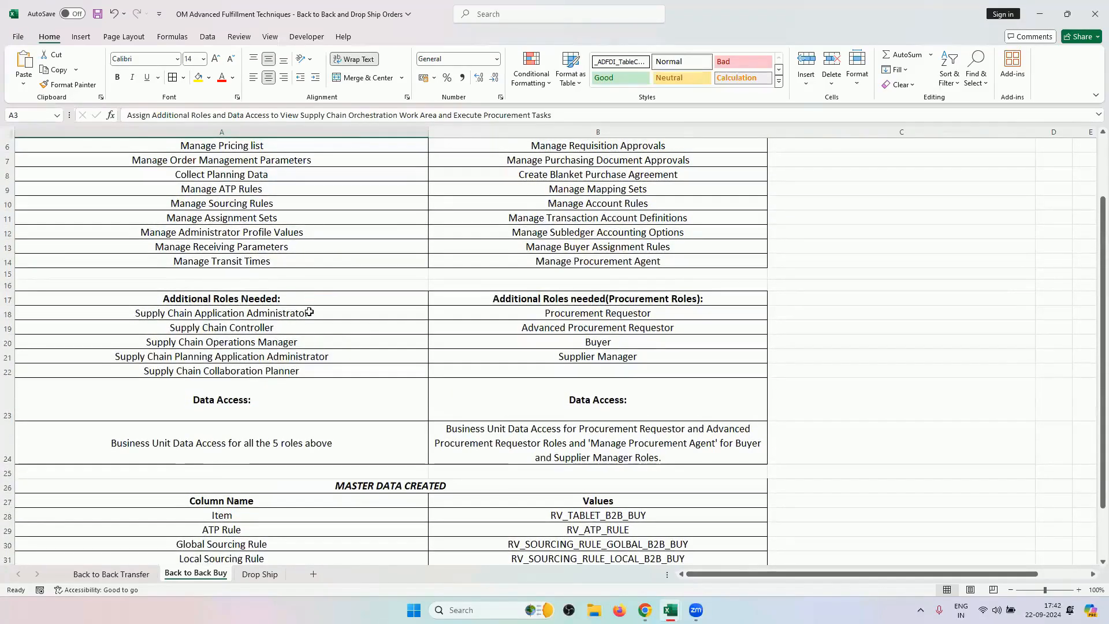
left_click_drag(309, 299, 295, 372)
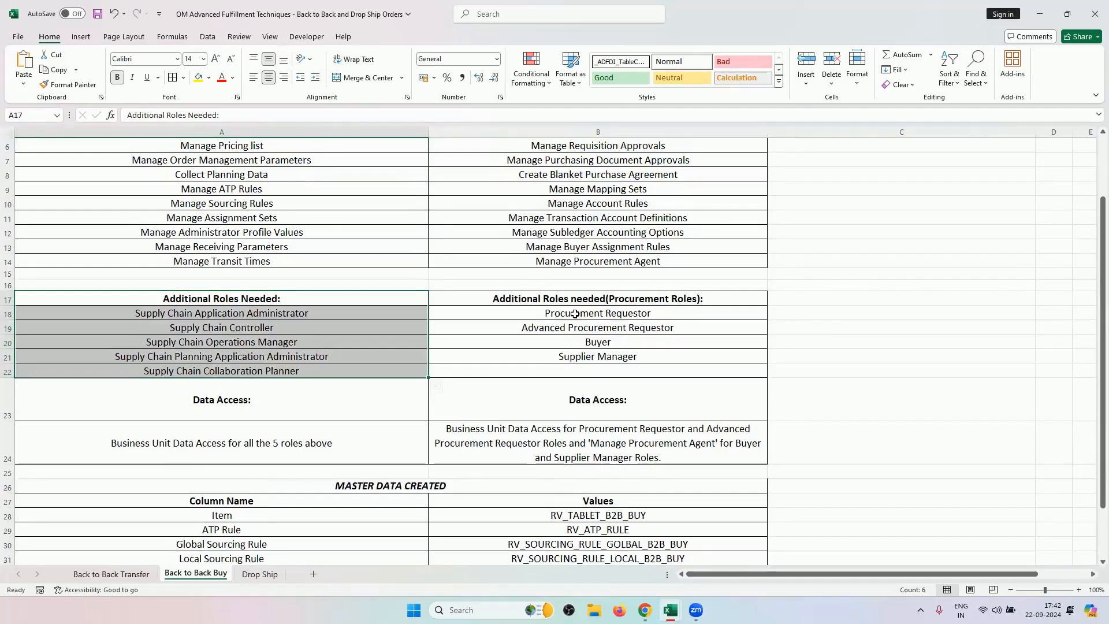
left_click_drag(574, 313, 573, 327)
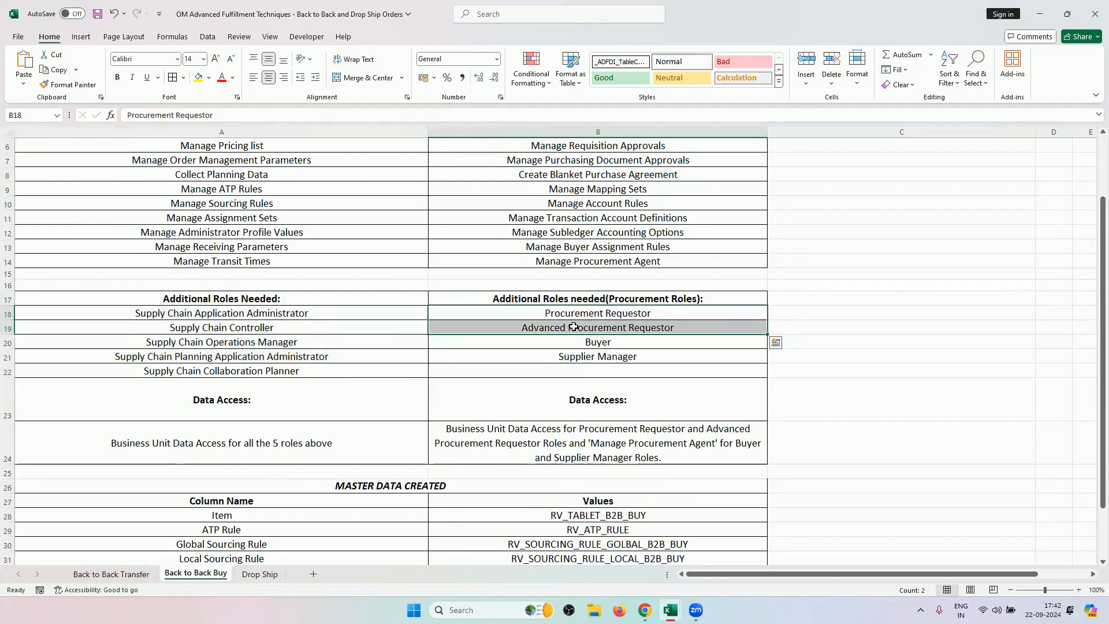
left_click(613, 336)
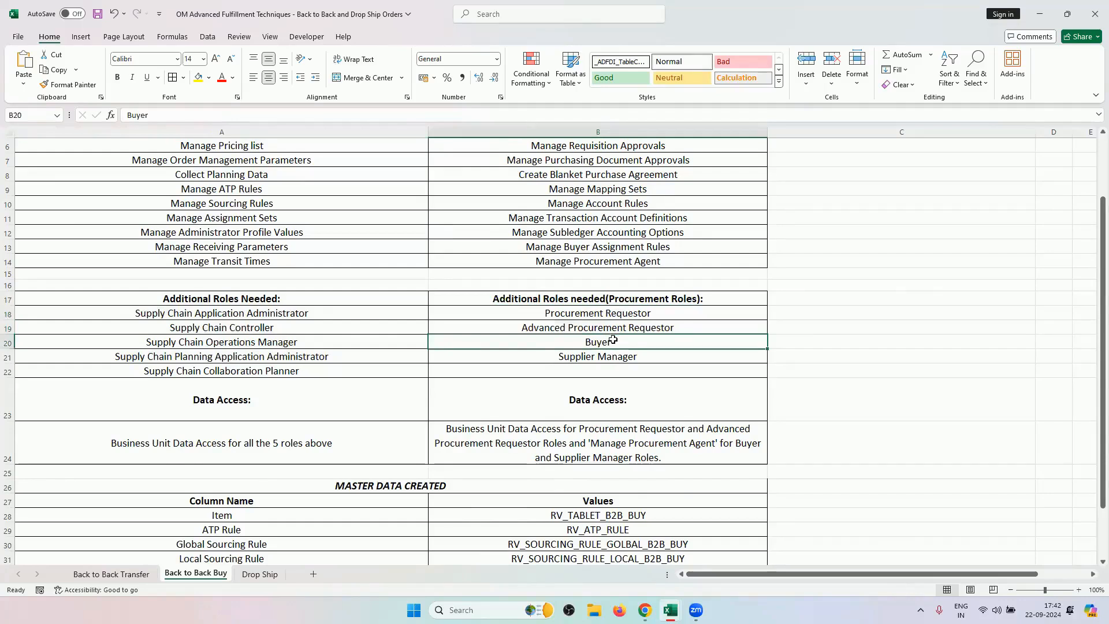
left_click(626, 356)
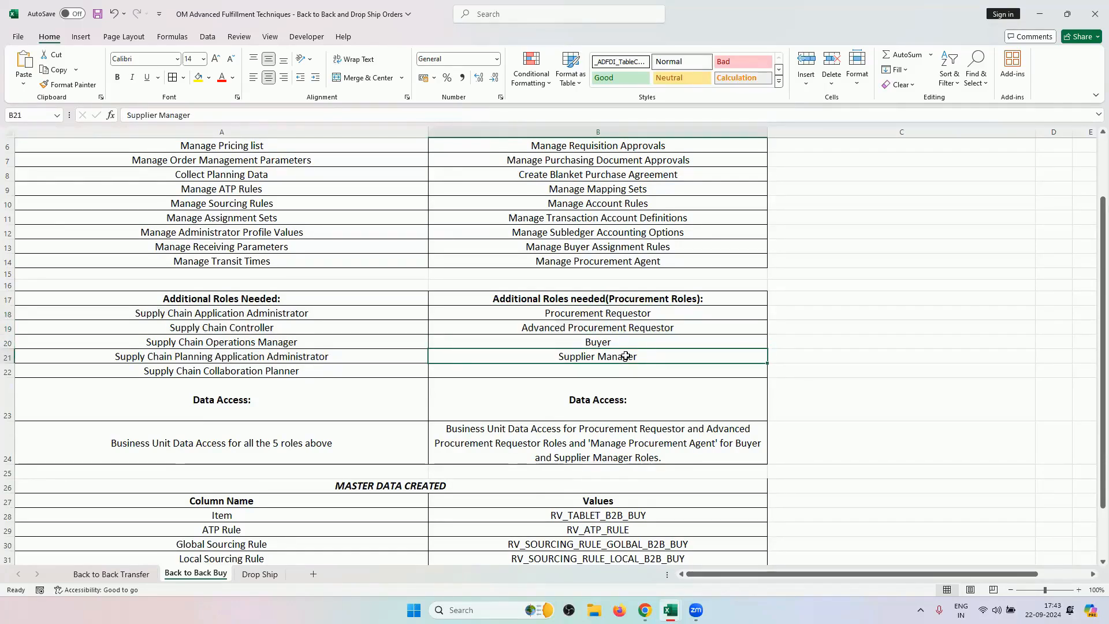
left_click_drag(608, 300, 601, 357)
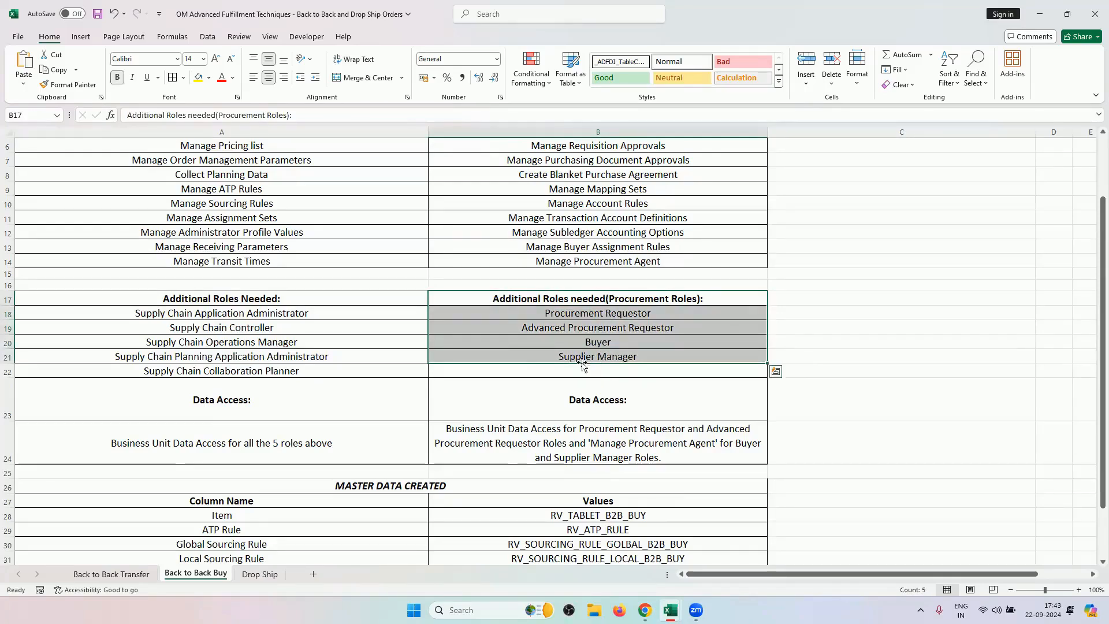
Mark the Drop Ship procurement roles, then bring the Order Management Training Sheet workbook forward.
left_click(260, 573)
left_click_drag(589, 417, 587, 458)
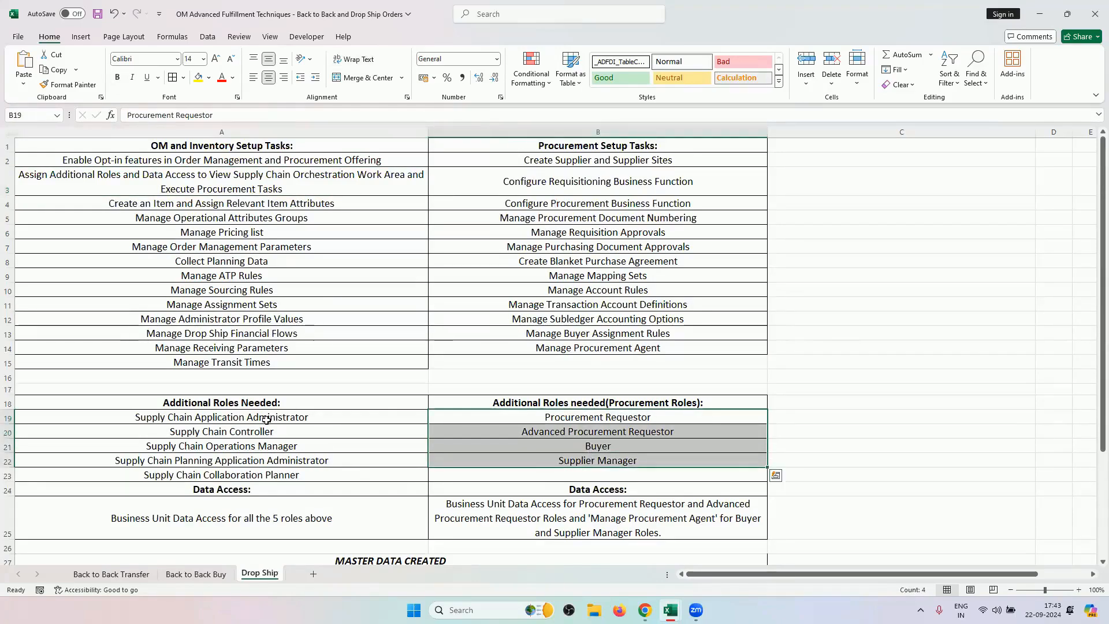
left_click(195, 573)
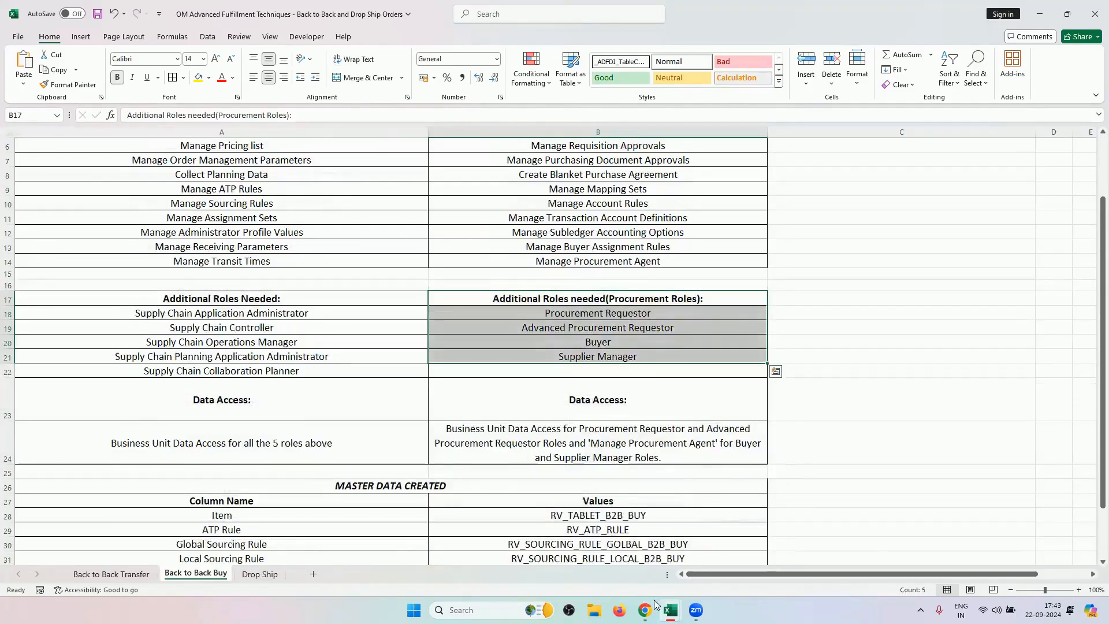
mouse_move(670, 610)
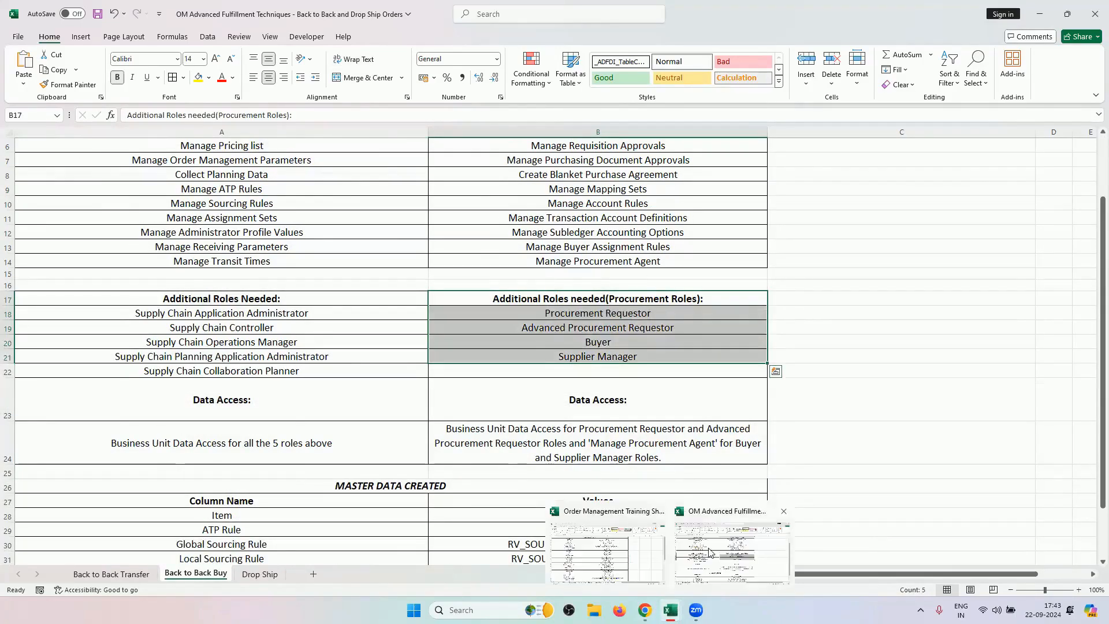
left_click(602, 556)
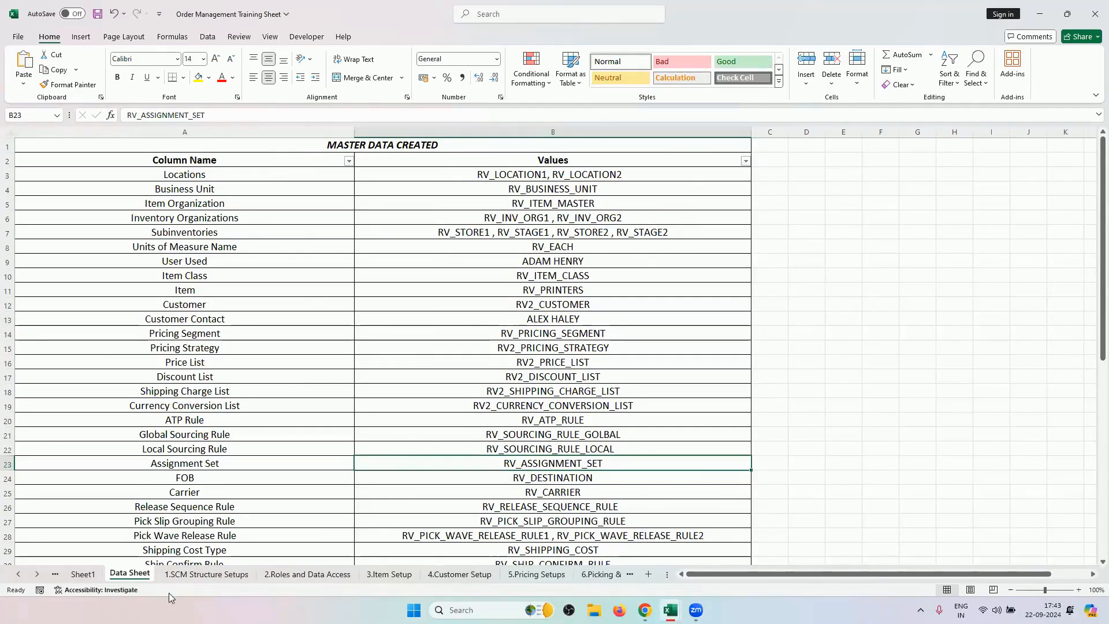
Select the roles and security context table on 2.Roles and Data Access, then return to OM Advanced Fulfillment Techniques.
left_click(299, 577)
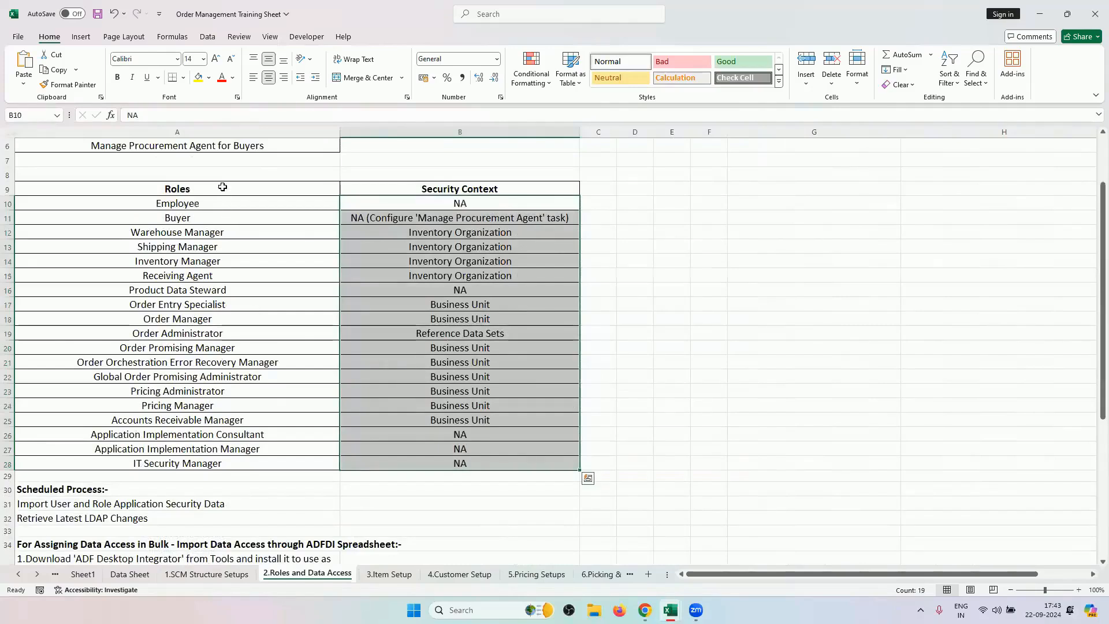
left_click_drag(223, 188, 461, 461)
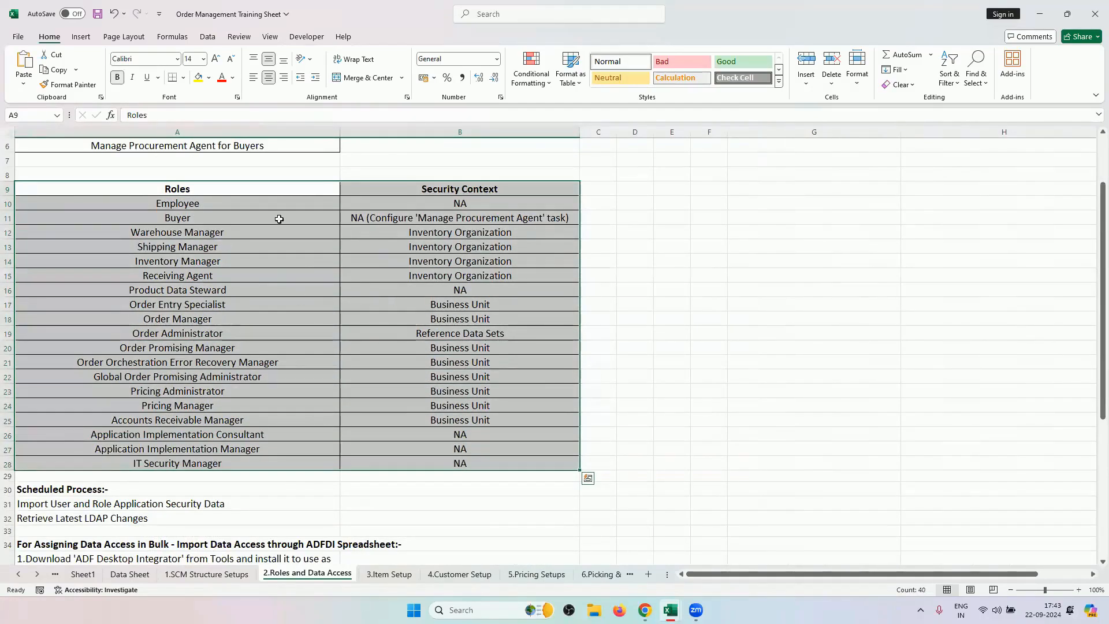
mouse_move(670, 610)
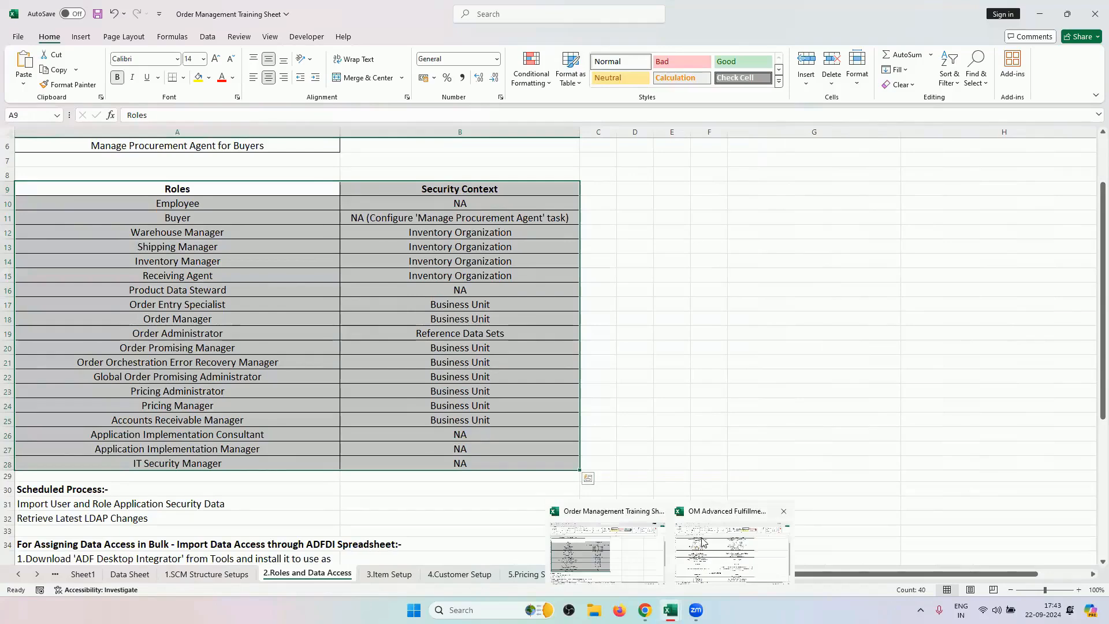
left_click(701, 541)
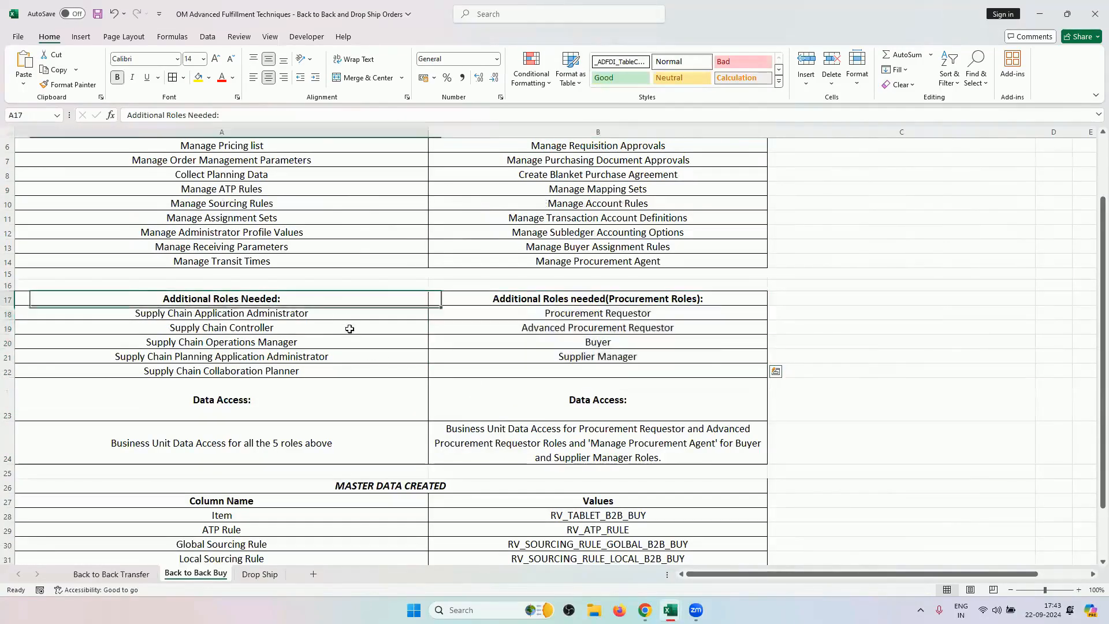
Review the additional roles lists and the five-role data access note on Back to Back Buy.
mouse_move(349, 329)
left_mouse_down()
mouse_move(460, 376)
mouse_move(460, 356)
mouse_move(460, 376)
left_mouse_up()
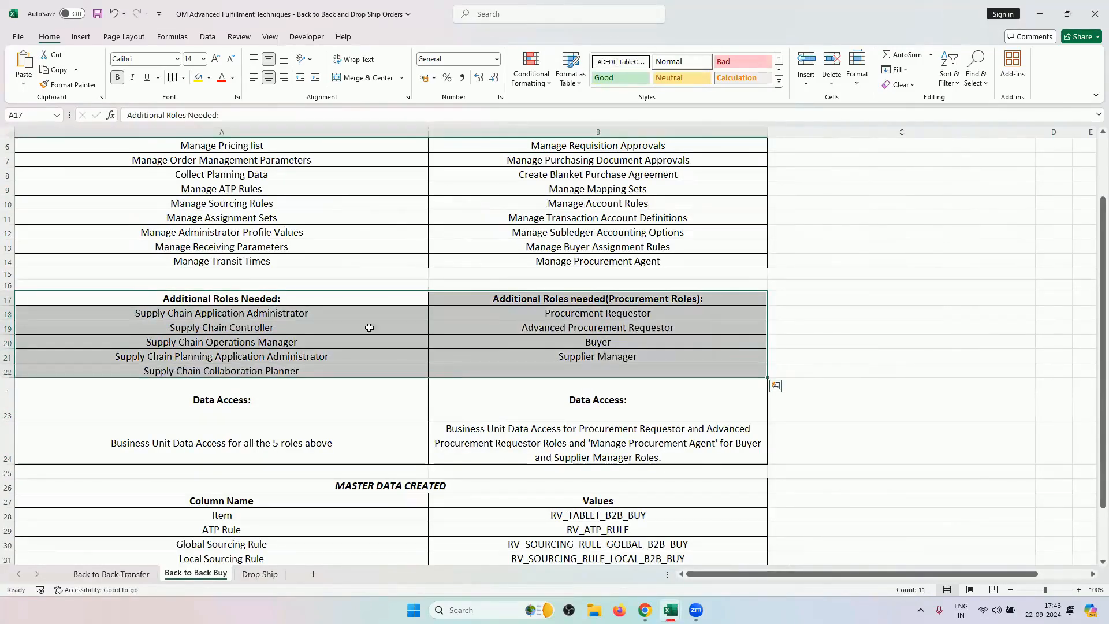
scroll(406, 371, "up", 2)
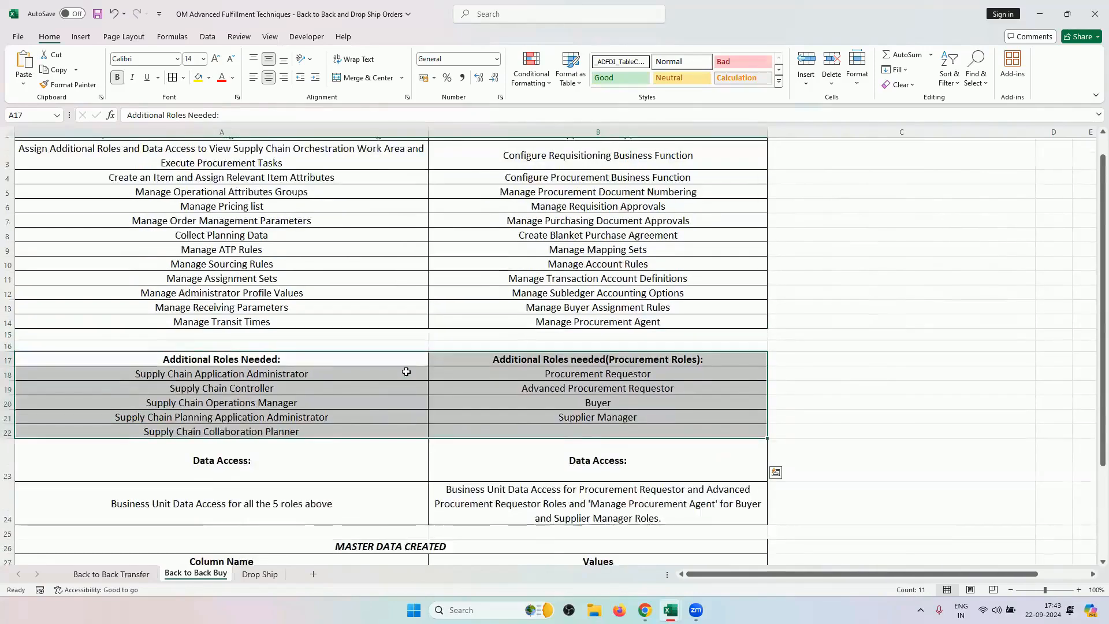
scroll(404, 372, "down", 2)
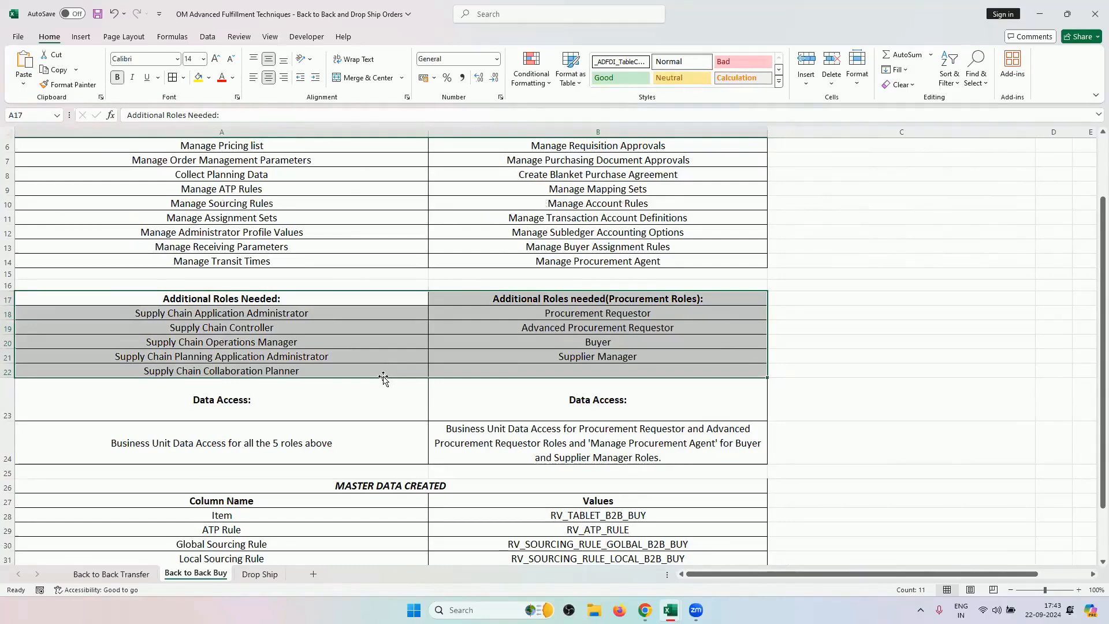
scroll(383, 379, "down", 2)
left_click(237, 378)
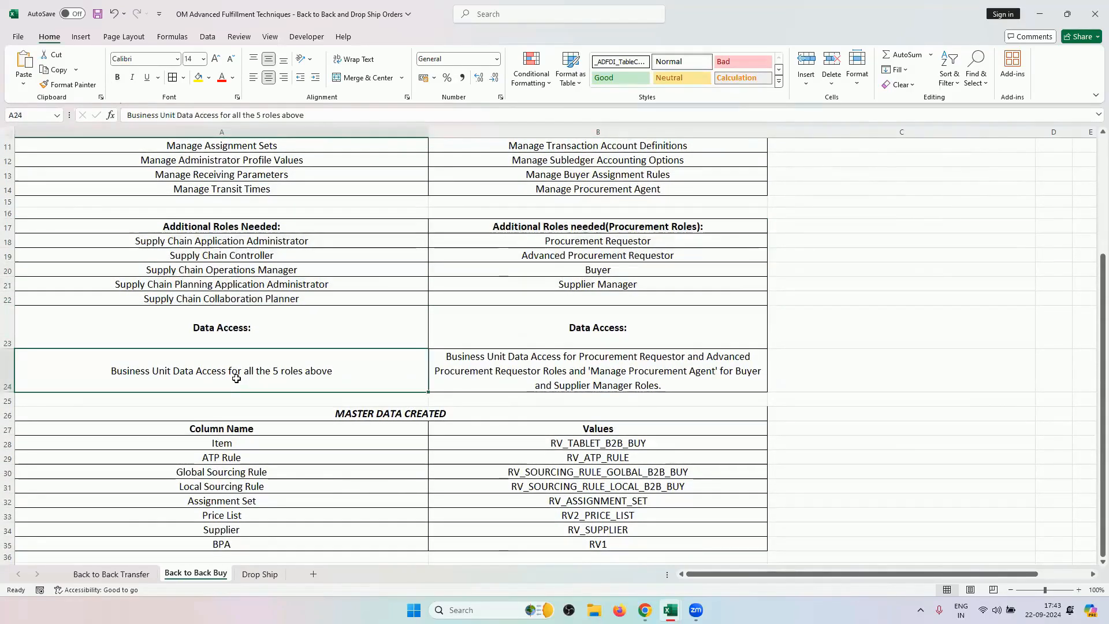
Compare with Back to Back Transfer, check procurement requestor, Buyer and Supplier Manager roles, then return to Chrome.
left_click(111, 573)
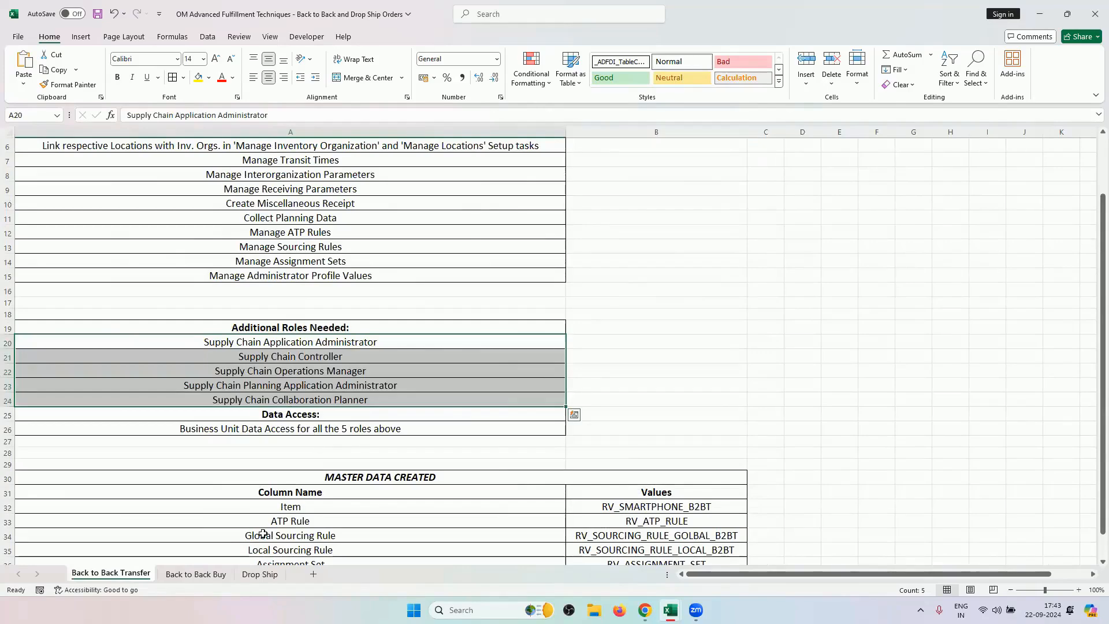
left_click(217, 573)
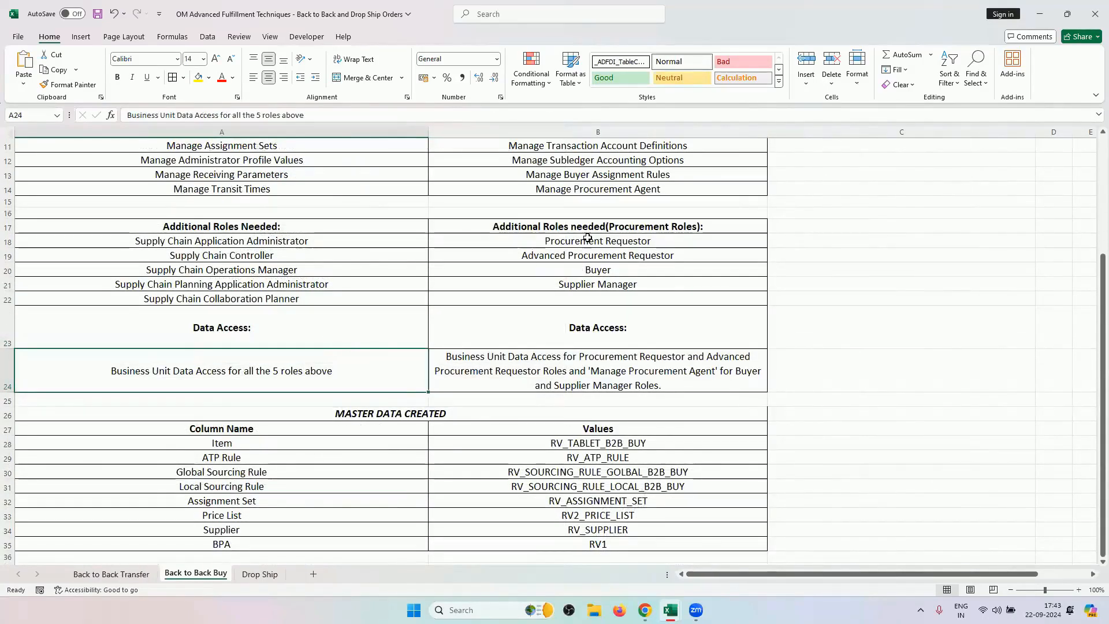
left_click_drag(589, 240, 601, 264)
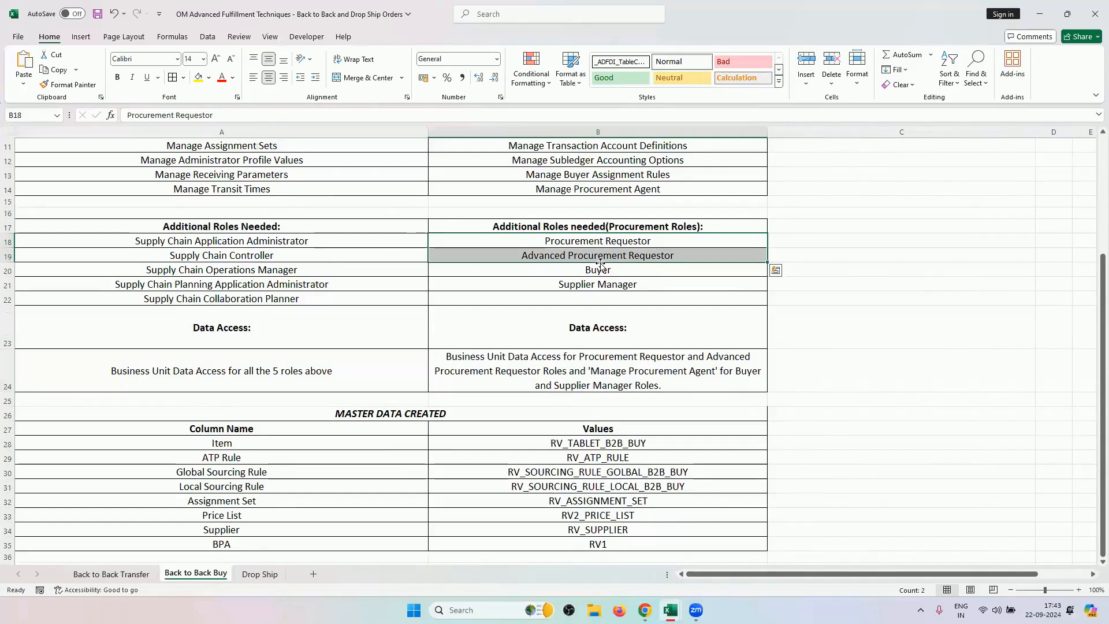
double_click(611, 372)
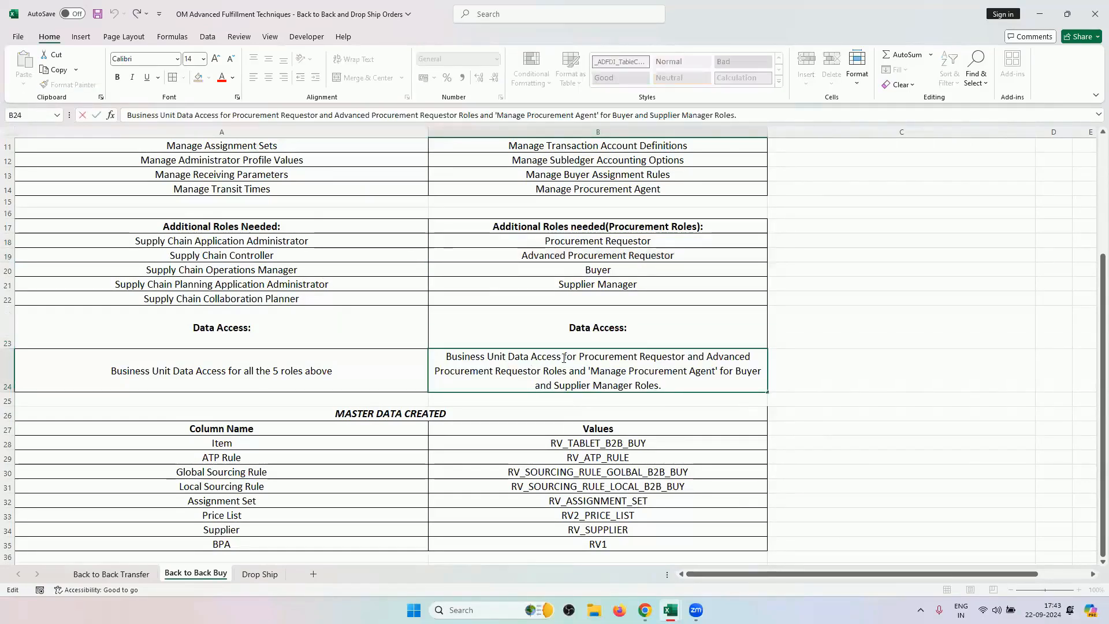
left_click_drag(487, 357, 561, 356)
left_click_drag(633, 269, 635, 286)
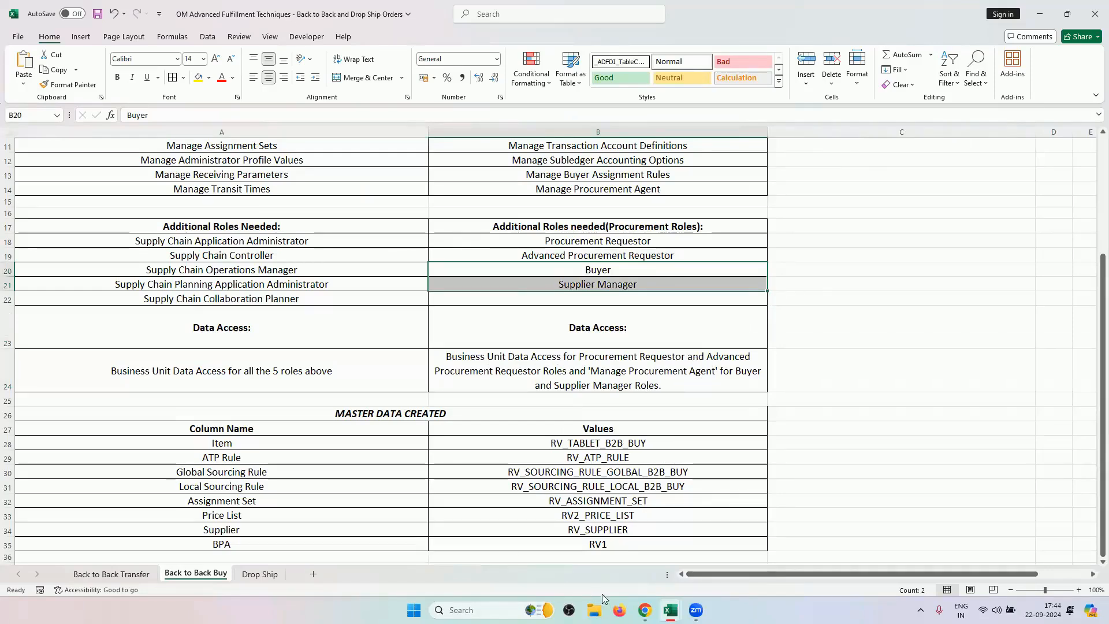
left_click(644, 609)
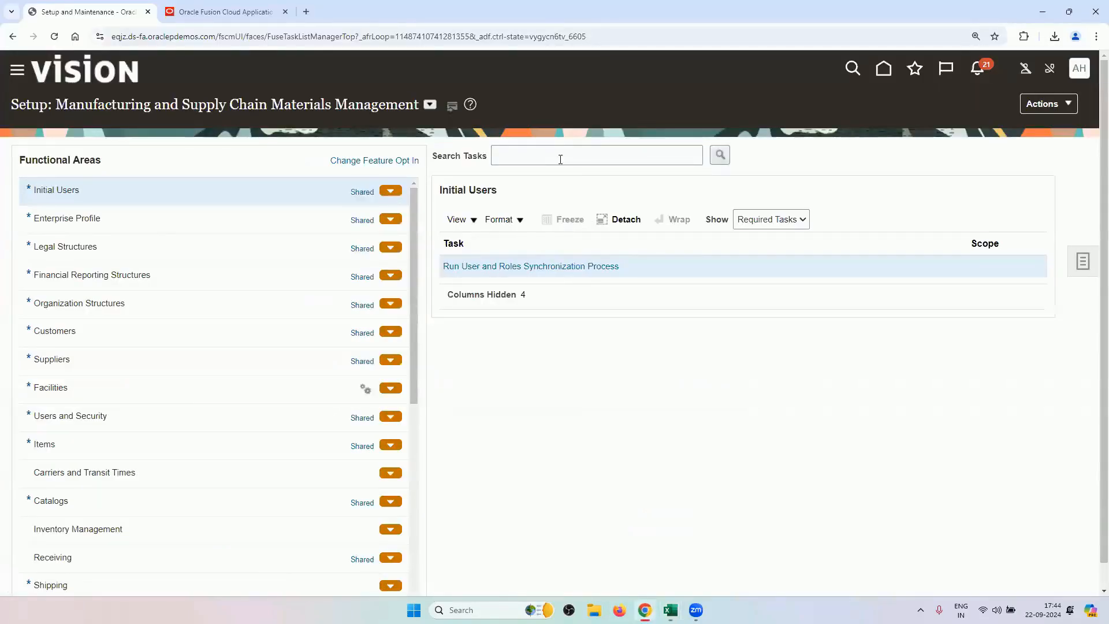
Search the Security Console user accounts for the user and open the account details.
left_click(16, 71)
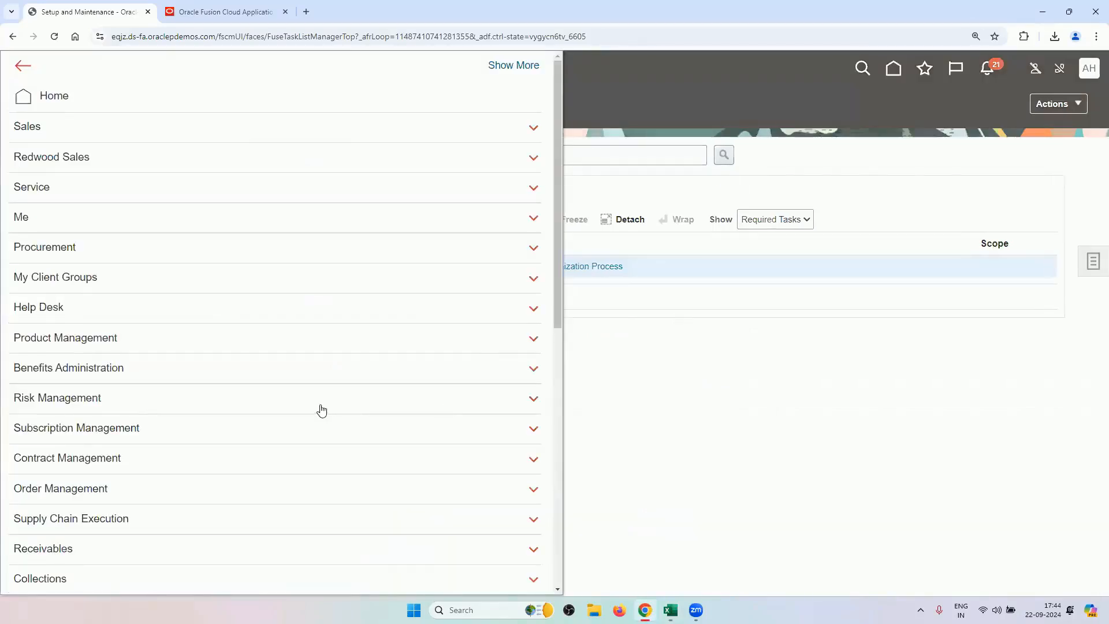
scroll(322, 410, "down", 8)
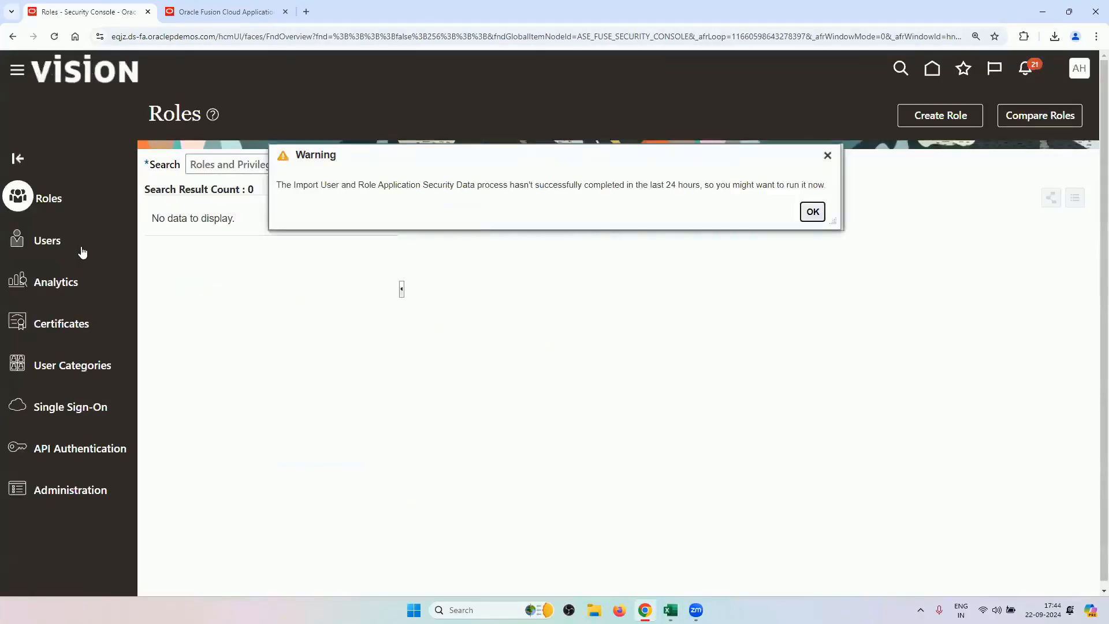
left_click(82, 249)
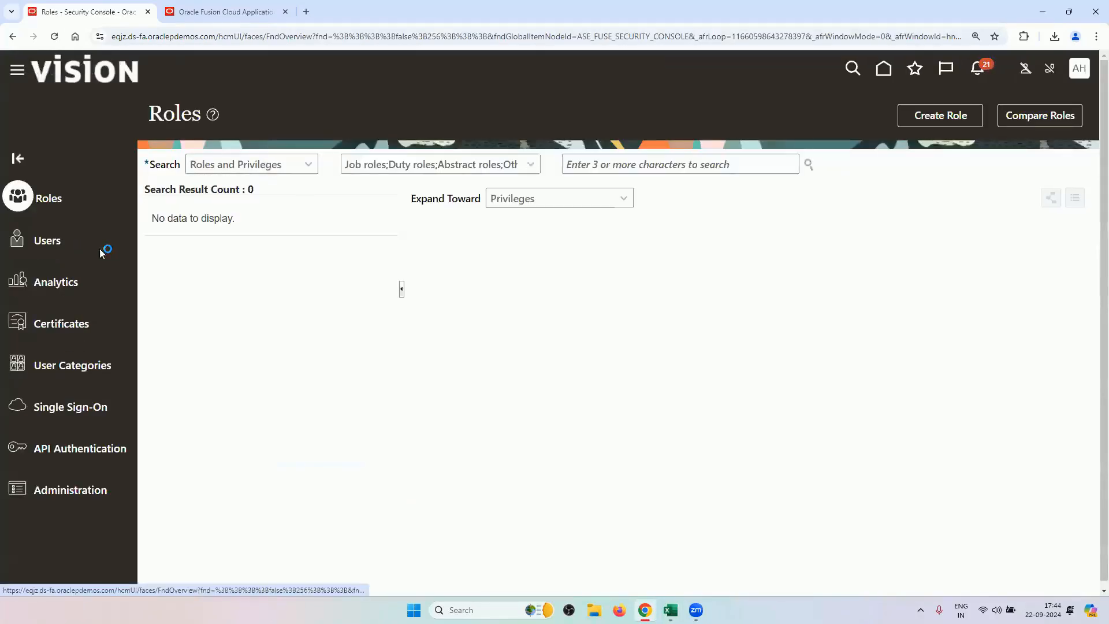
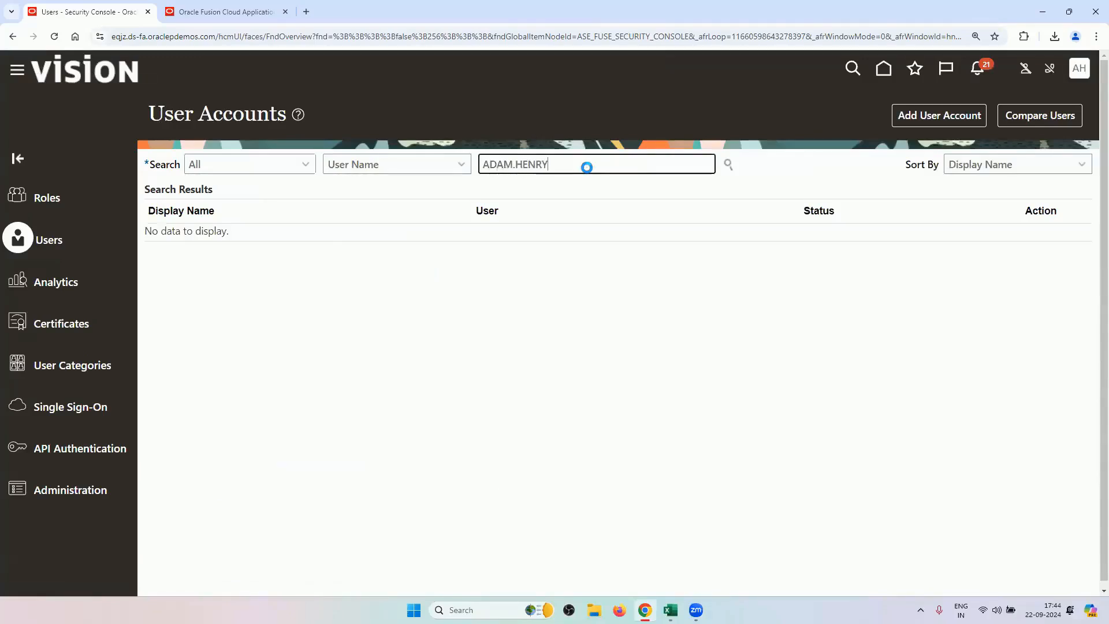
left_click(171, 253)
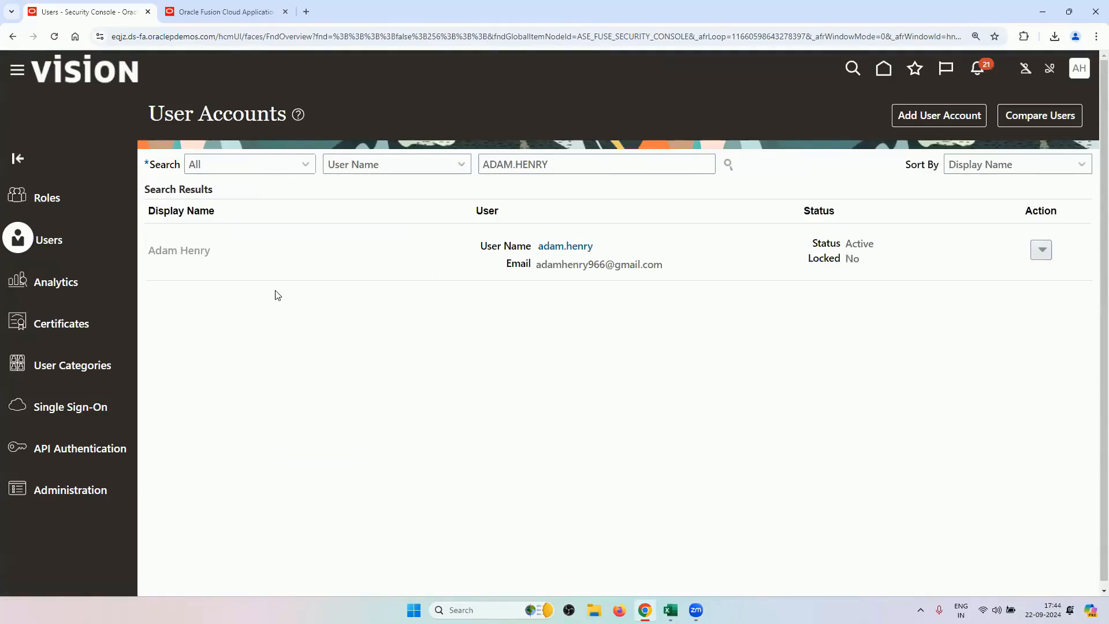
Scroll down the Roles table through to the last supply chain roles.
scroll(294, 300, "down", 1)
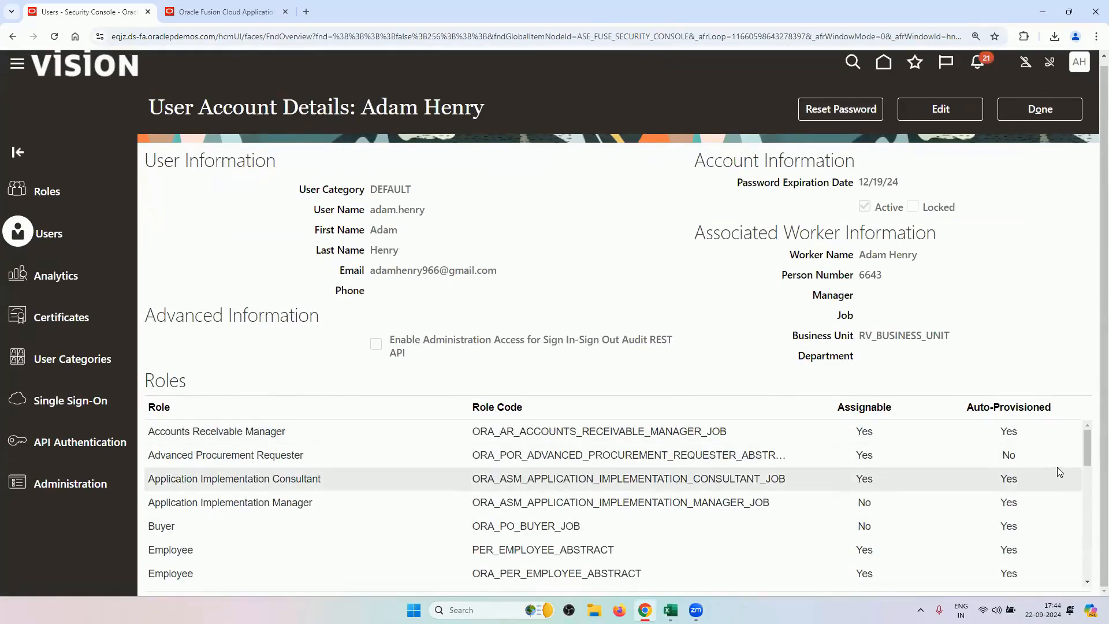
left_click(1091, 585)
scroll(1090, 588, "down", 4)
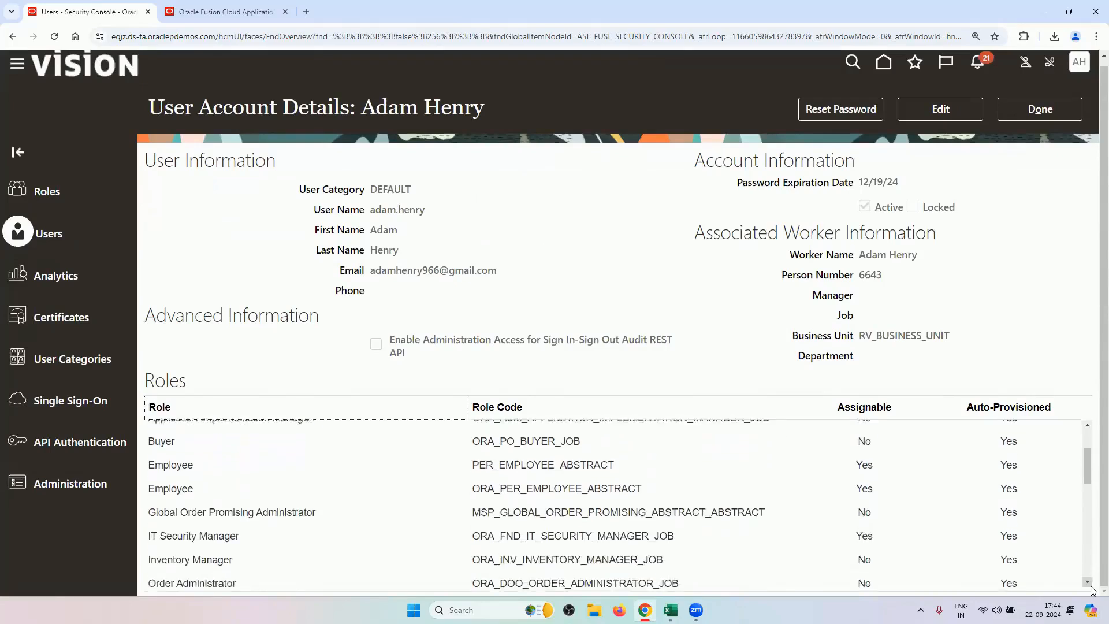
left_click(1089, 426)
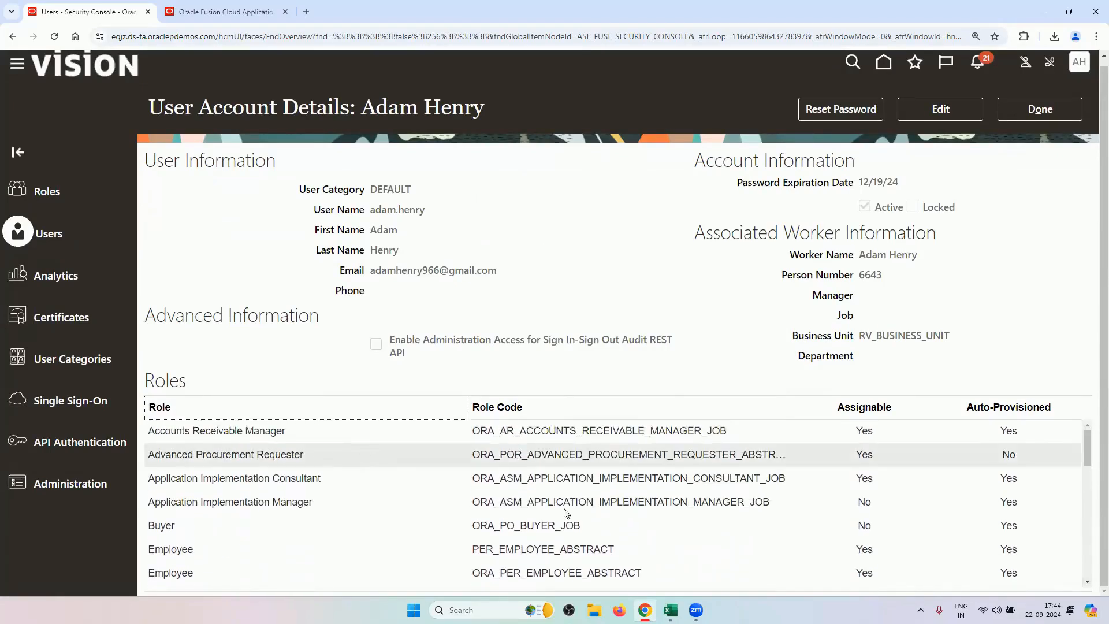
left_click(1082, 587)
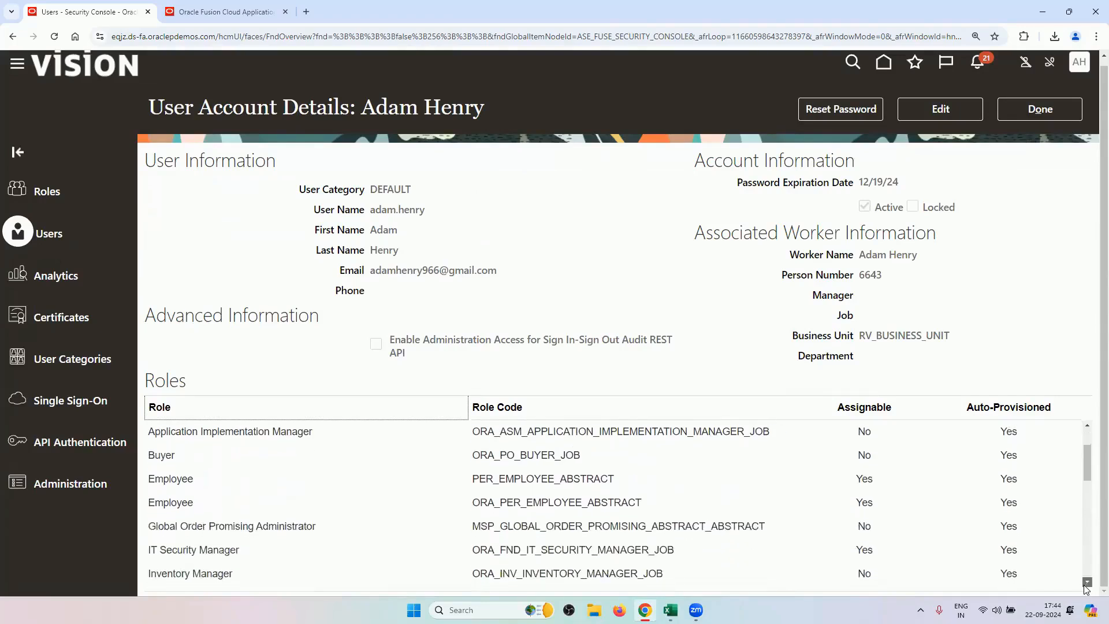
left_click(1087, 584)
left_click(1086, 584)
left_click(1086, 584)
left_click(1086, 584)
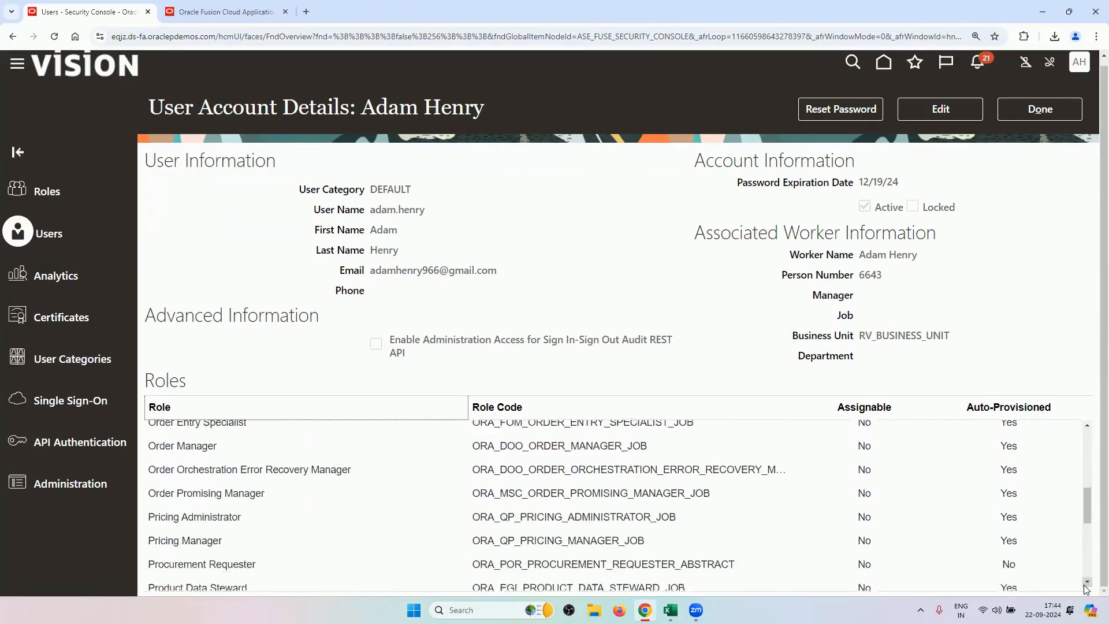
left_click(1086, 584)
left_click(1086, 584)
left_click(1086, 585)
left_click(1086, 584)
left_click(1085, 585)
left_click(1084, 585)
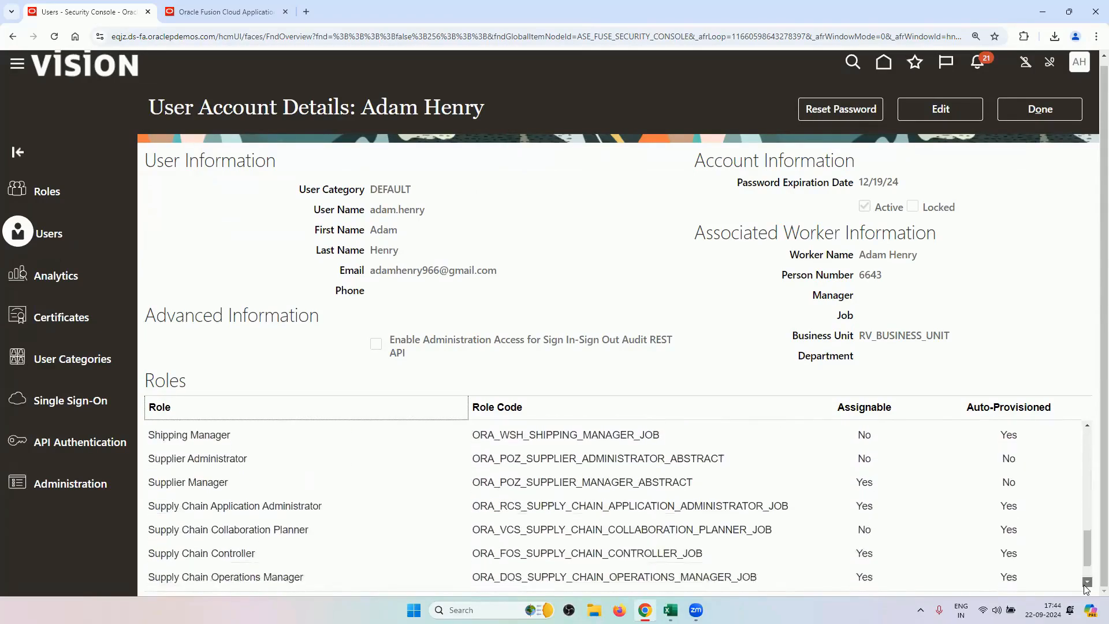
left_click(1085, 584)
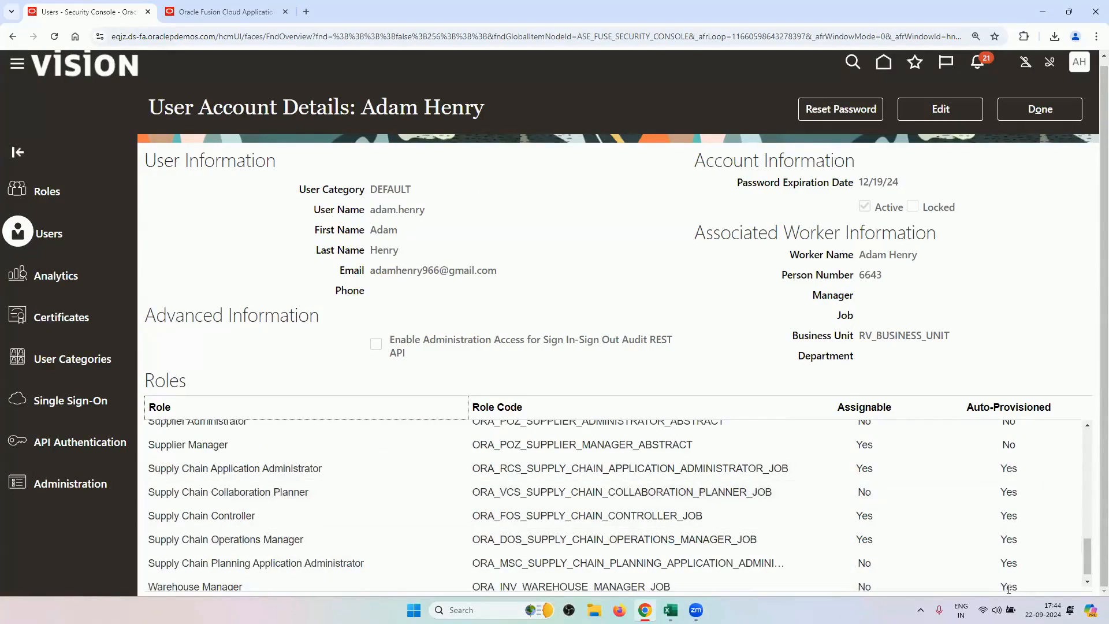
Scroll back up to the pricing roles, then close the account details with Done.
left_click(1087, 426)
left_click(1087, 426)
left_click(1086, 427)
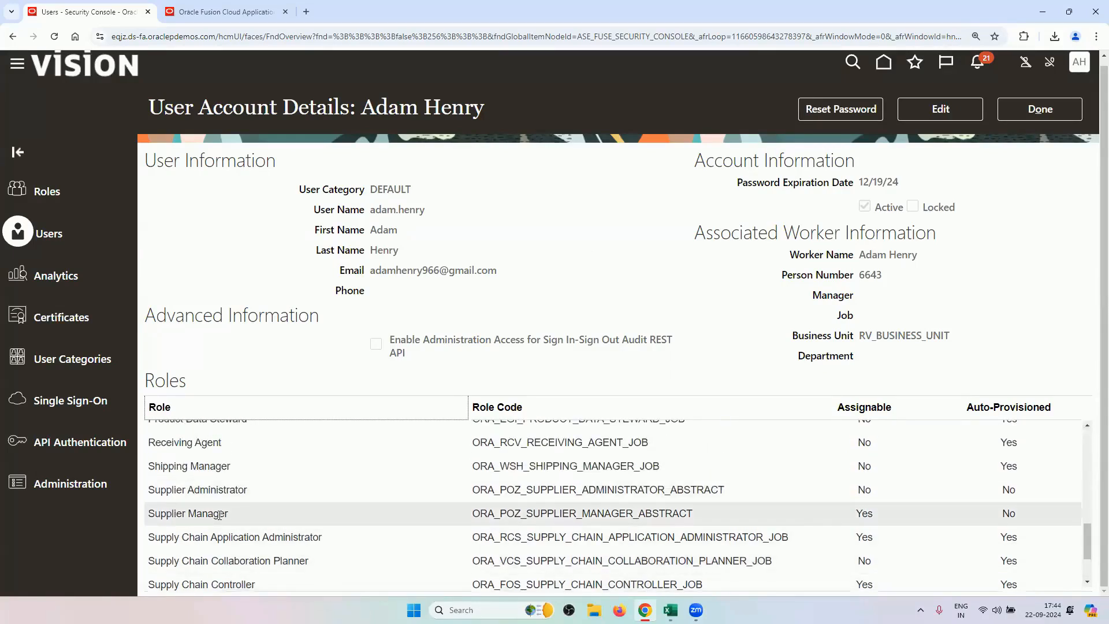
left_click(1087, 426)
left_click(1087, 427)
left_click(1086, 426)
left_click(1086, 427)
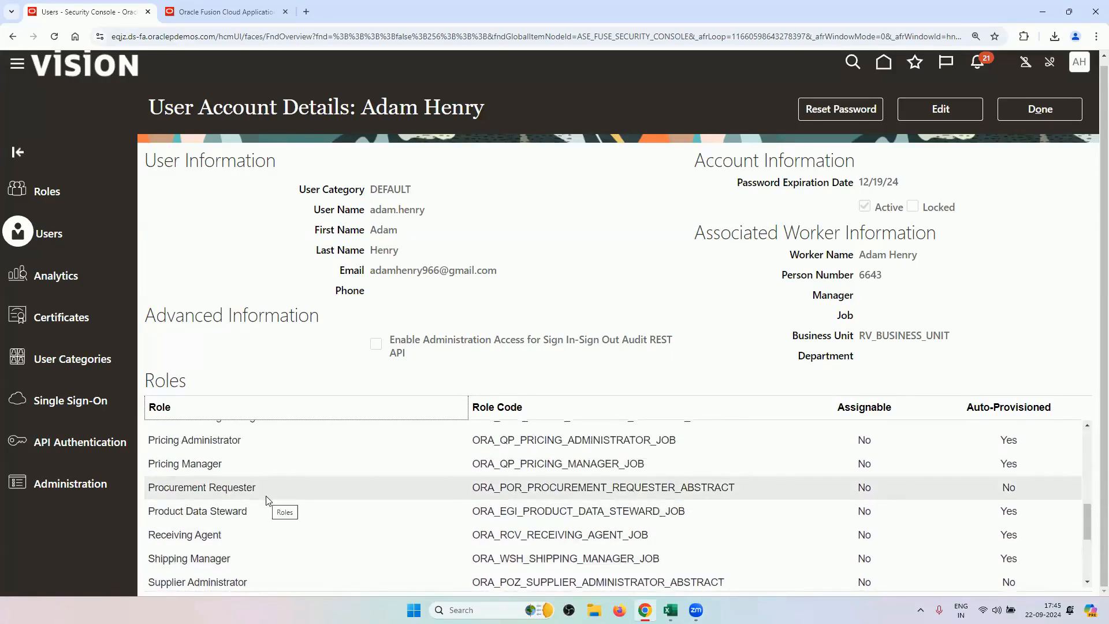
left_click(1037, 113)
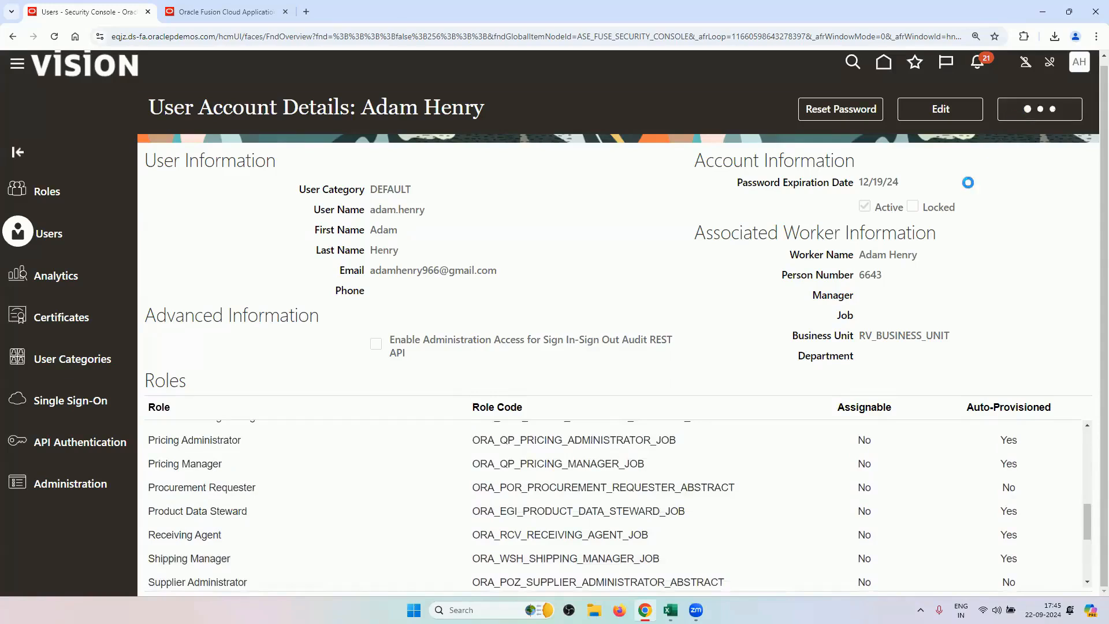
Open Setup and Maintenance and switch the offering to Order Management.
left_click(1079, 68)
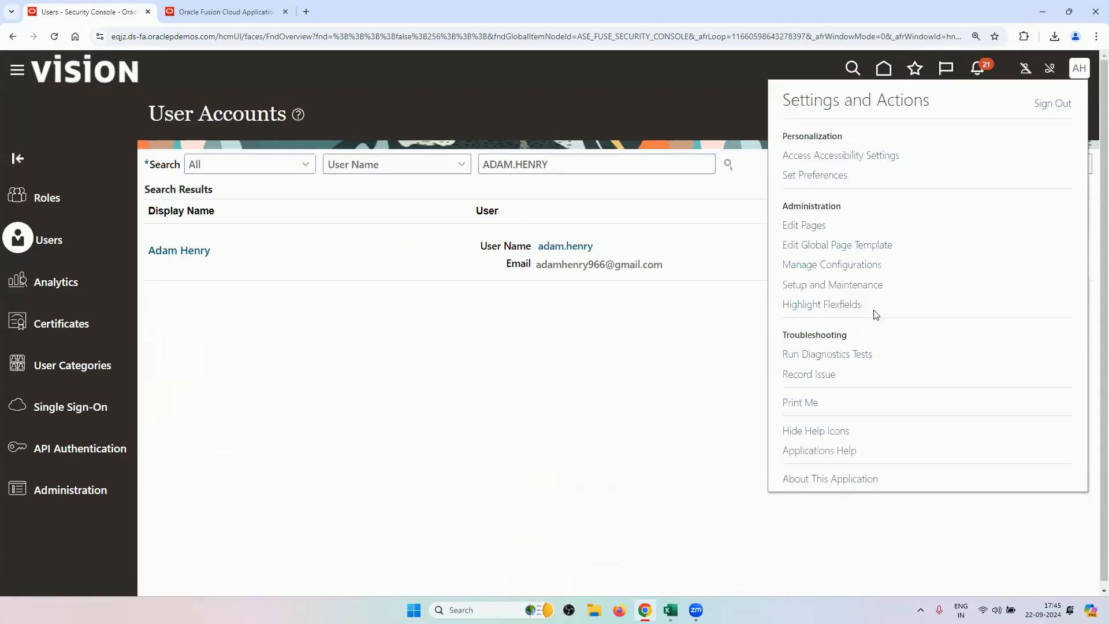
left_click(854, 295)
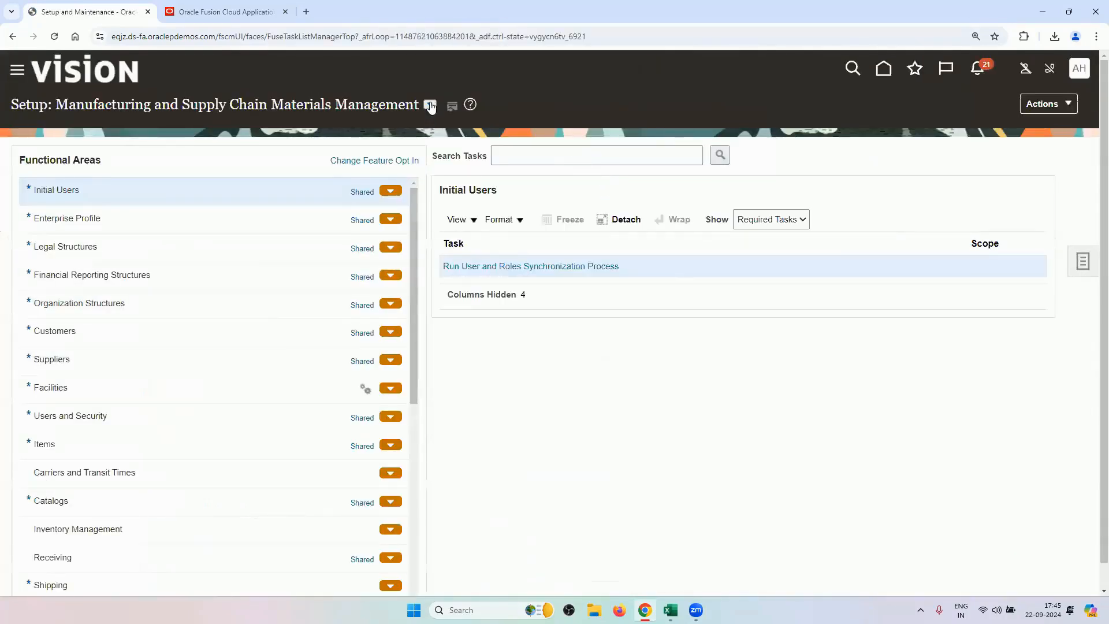
left_click(430, 105)
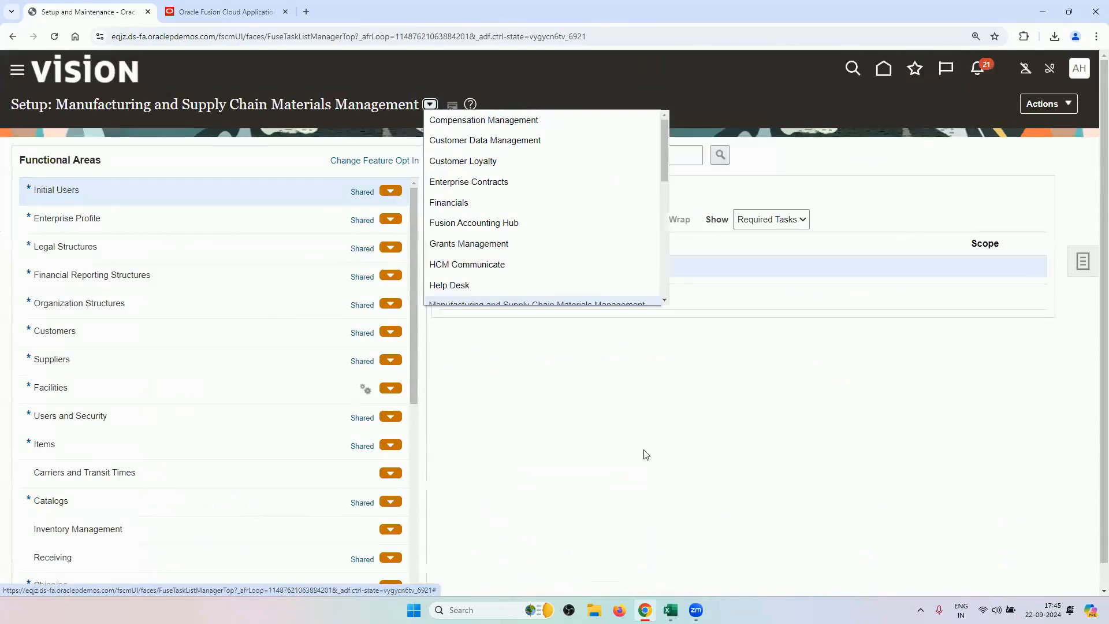
scroll(576, 264, "down", 2)
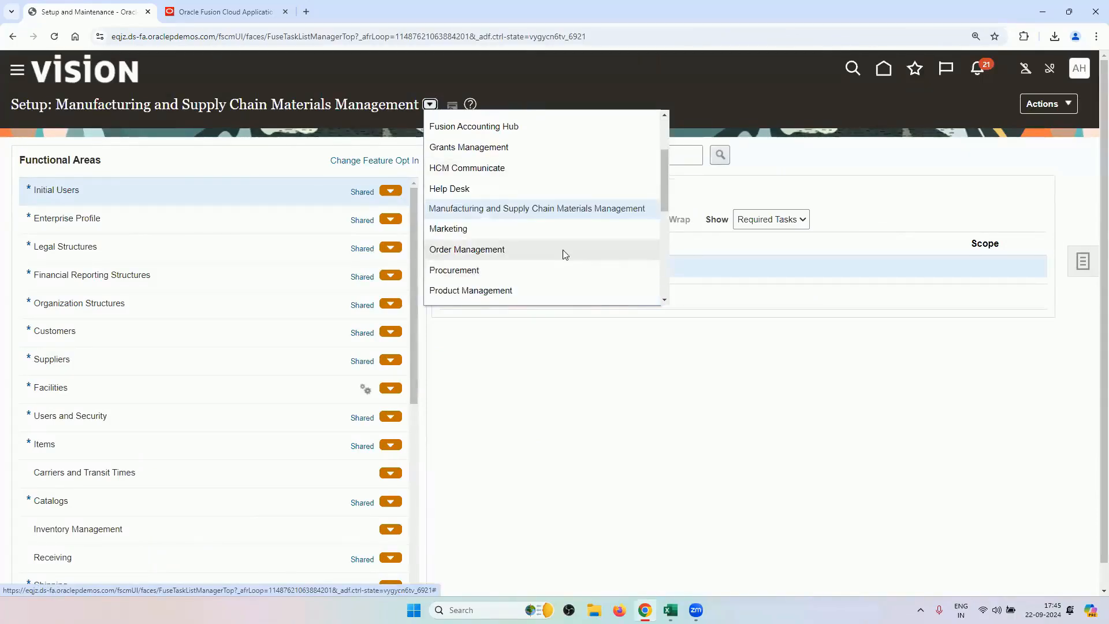
left_click(564, 249)
Search tasks for ACCESS and open Manage Data Access for Users.
left_click(564, 154)
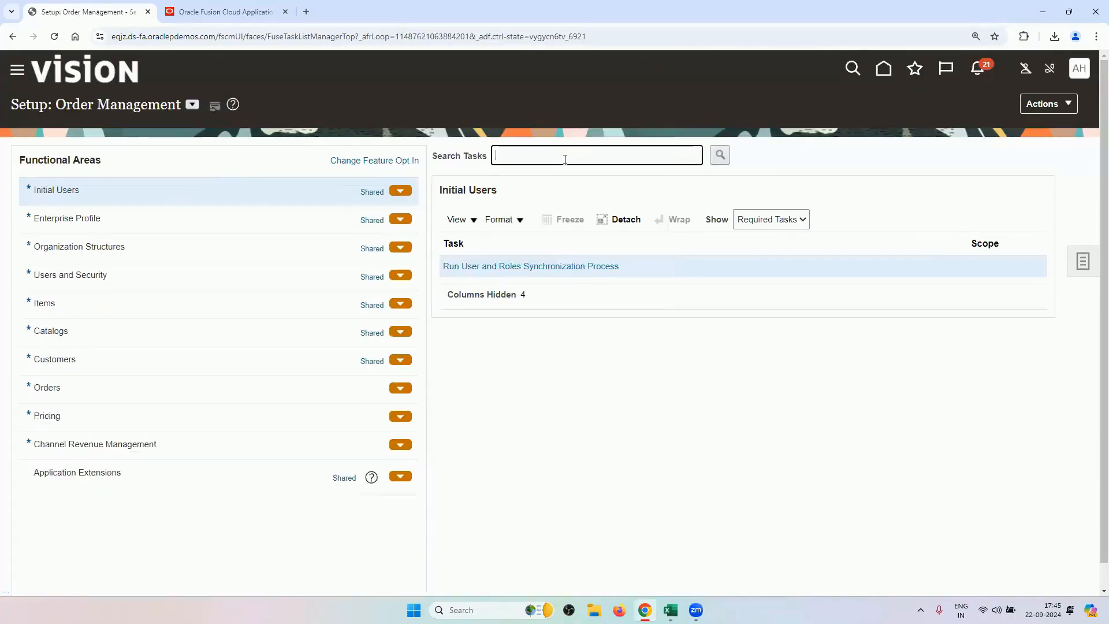
type("ACCESS")
key("Return")
left_click(417, 353)
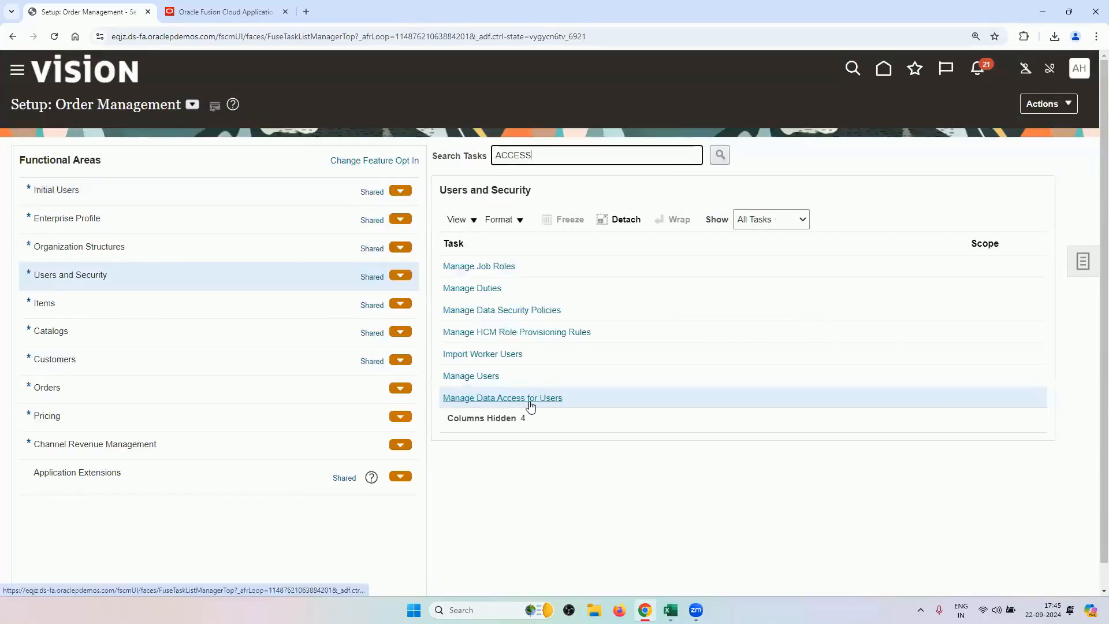
Search Users with Data Access for the chosen user name.
left_click(529, 398)
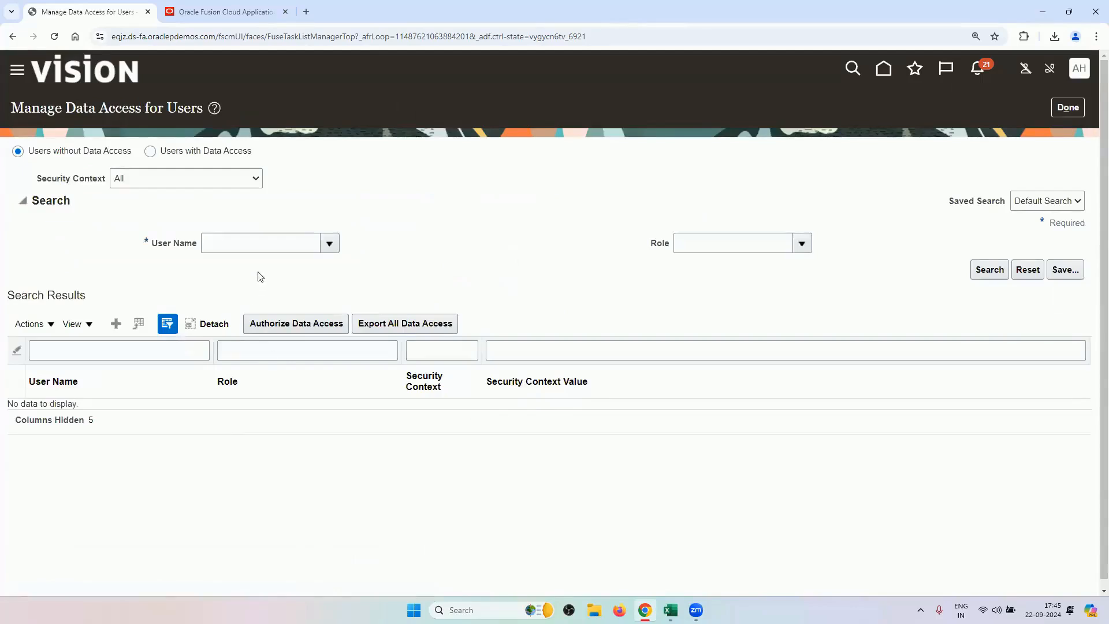
left_click(168, 153)
left_click(299, 243)
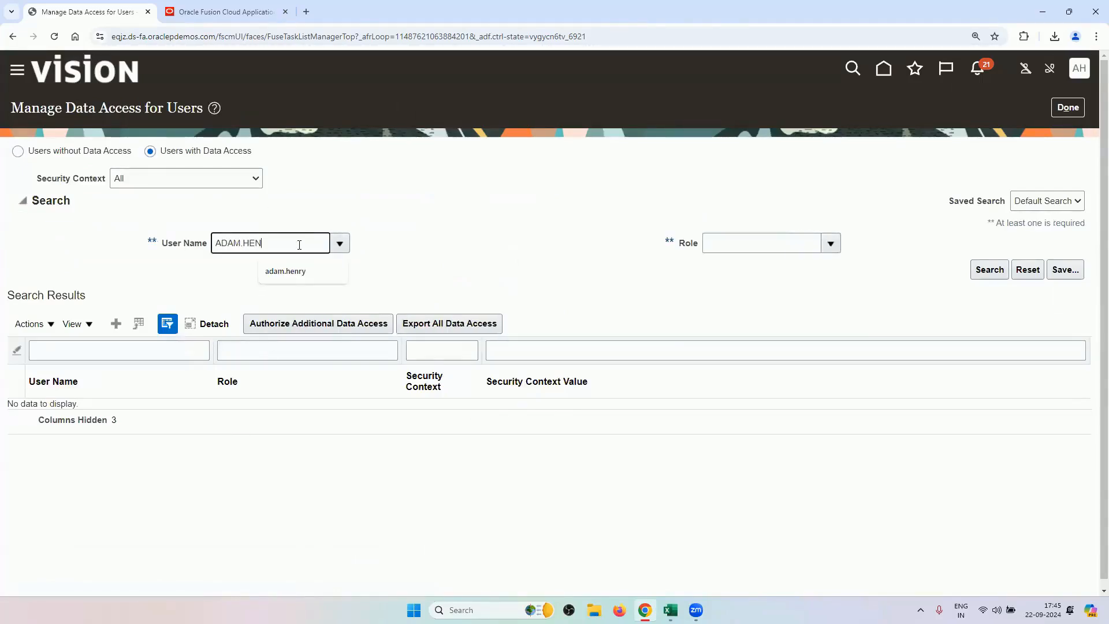
left_click(285, 271)
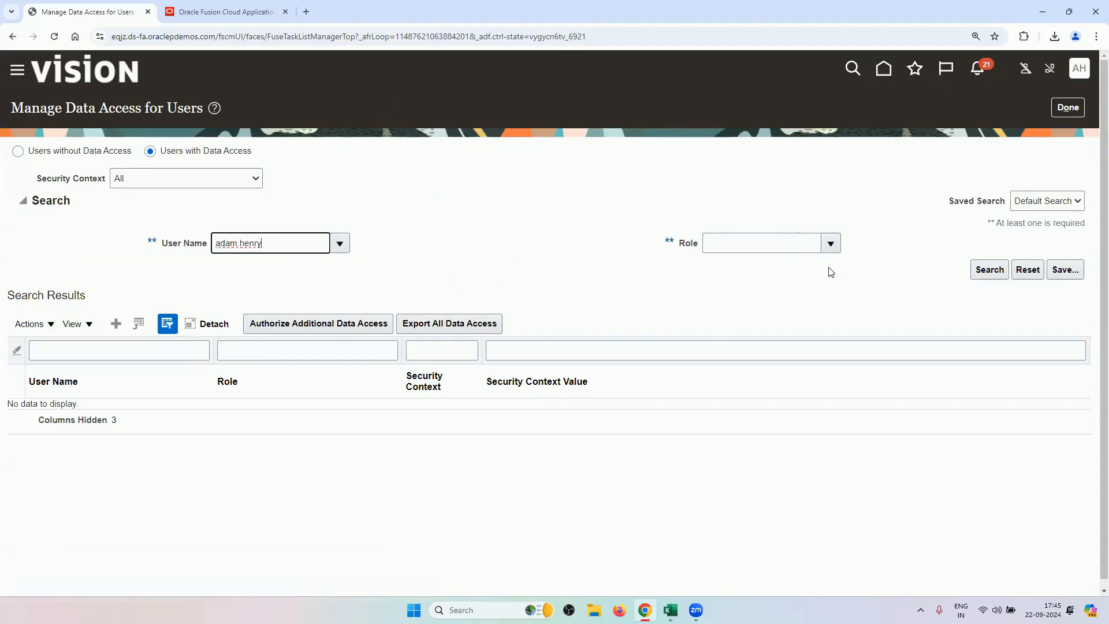
left_click(974, 267)
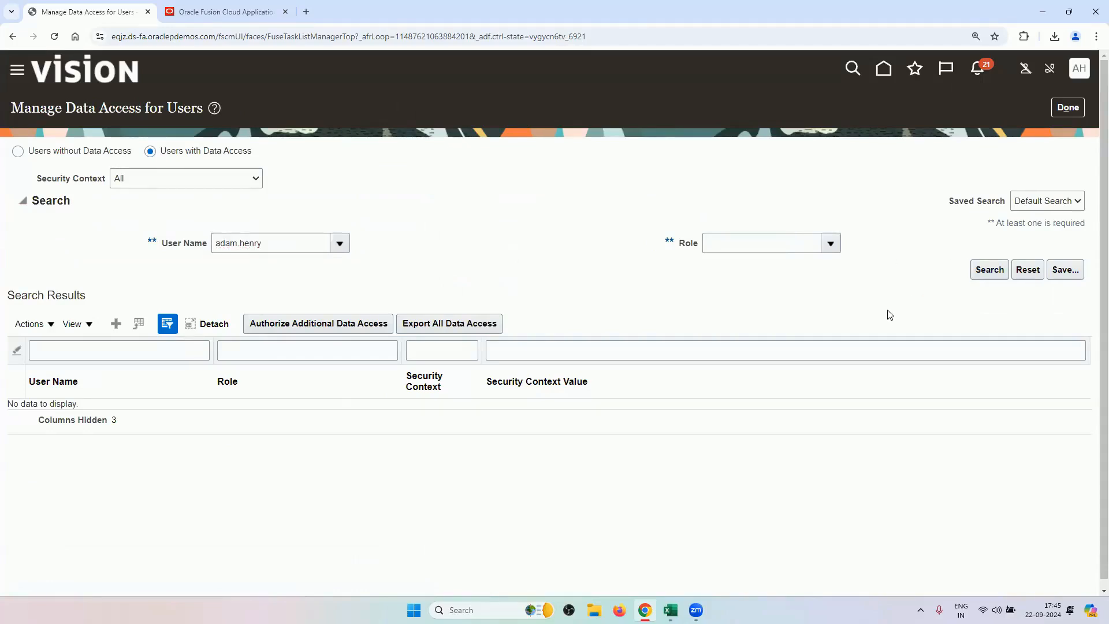
Rerun the search with Security Context Business unit and review the roles with RV_BUSINESS_UNIT access.
left_click(215, 182)
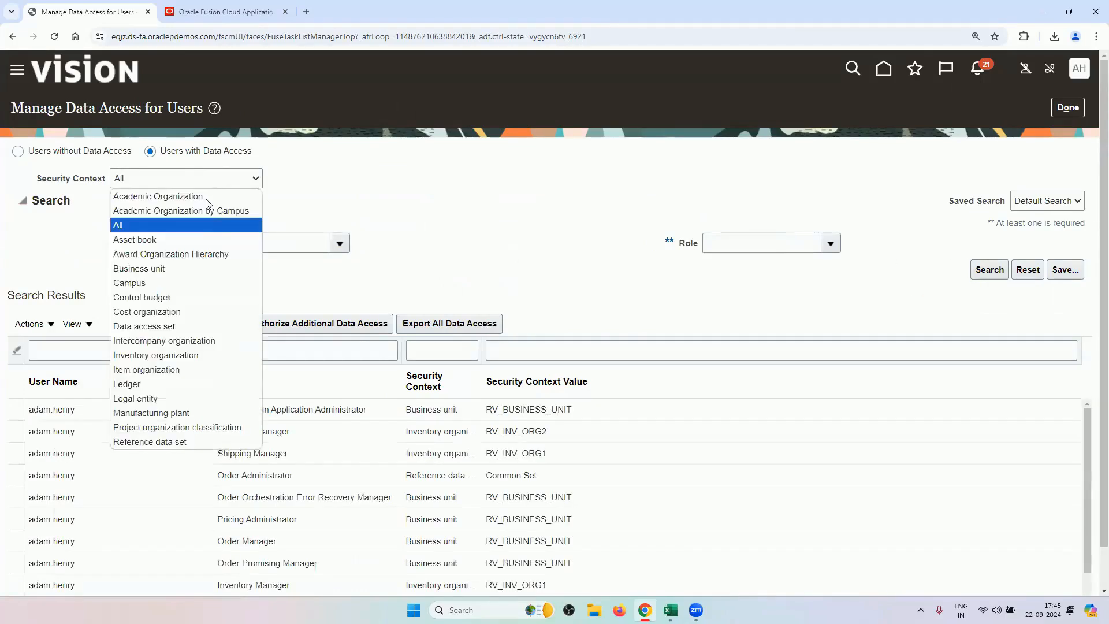
left_click(203, 267)
left_click(287, 247)
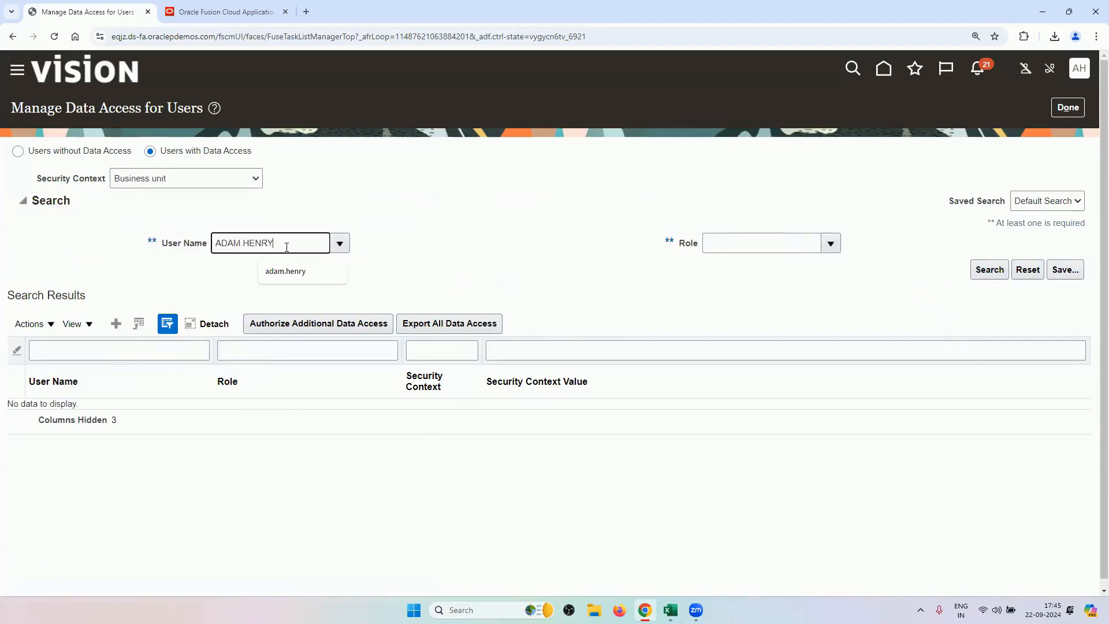
key("Tab")
left_click(989, 269)
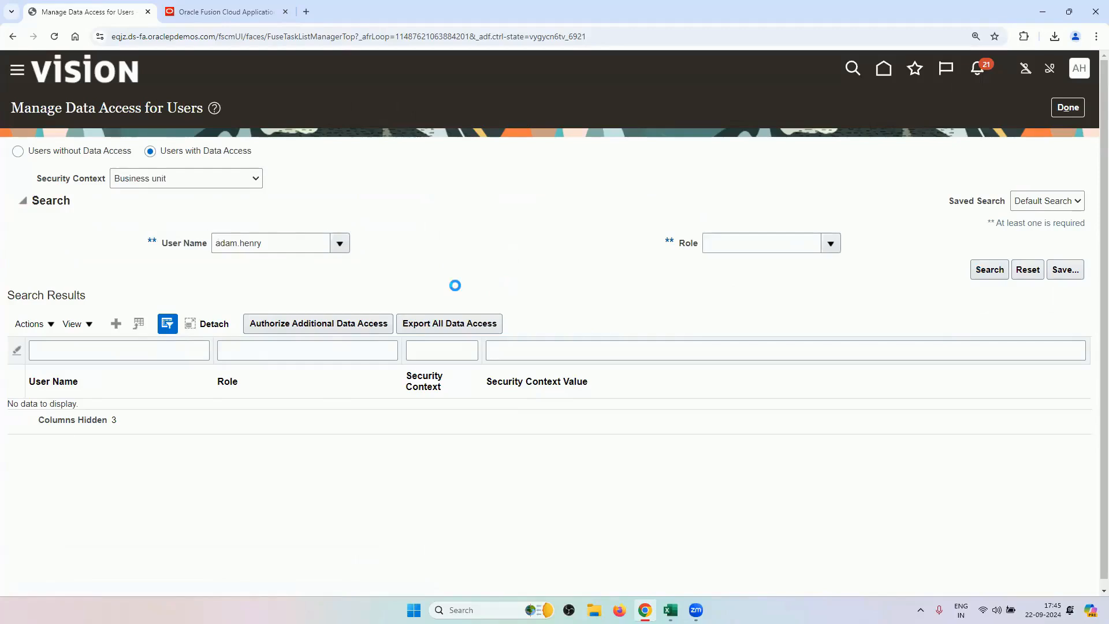
scroll(458, 290, "down", 1)
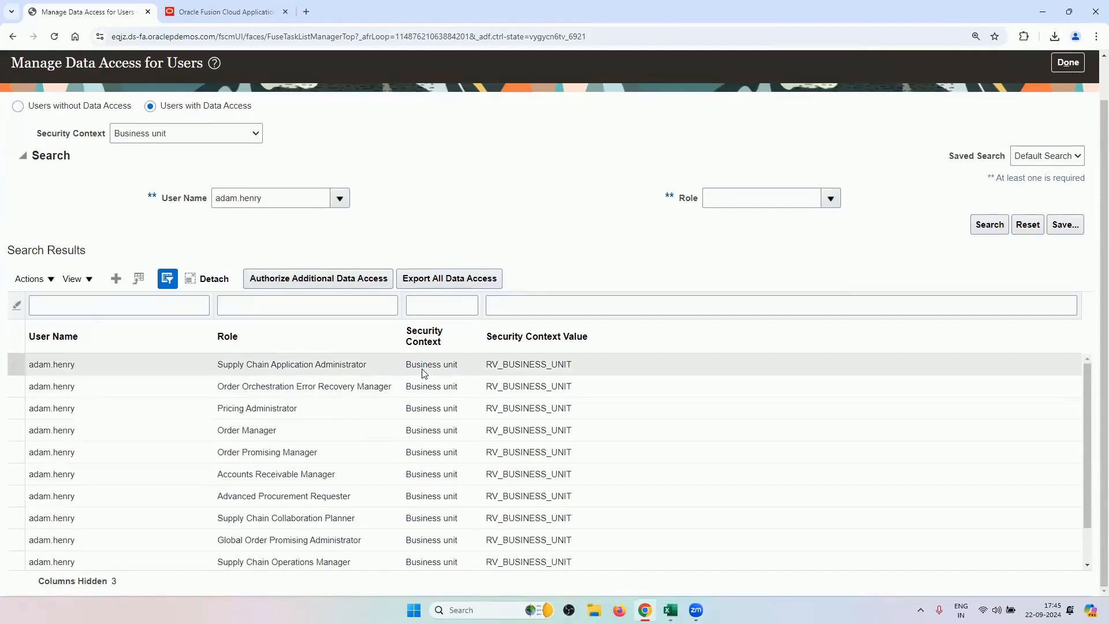
left_click(309, 496)
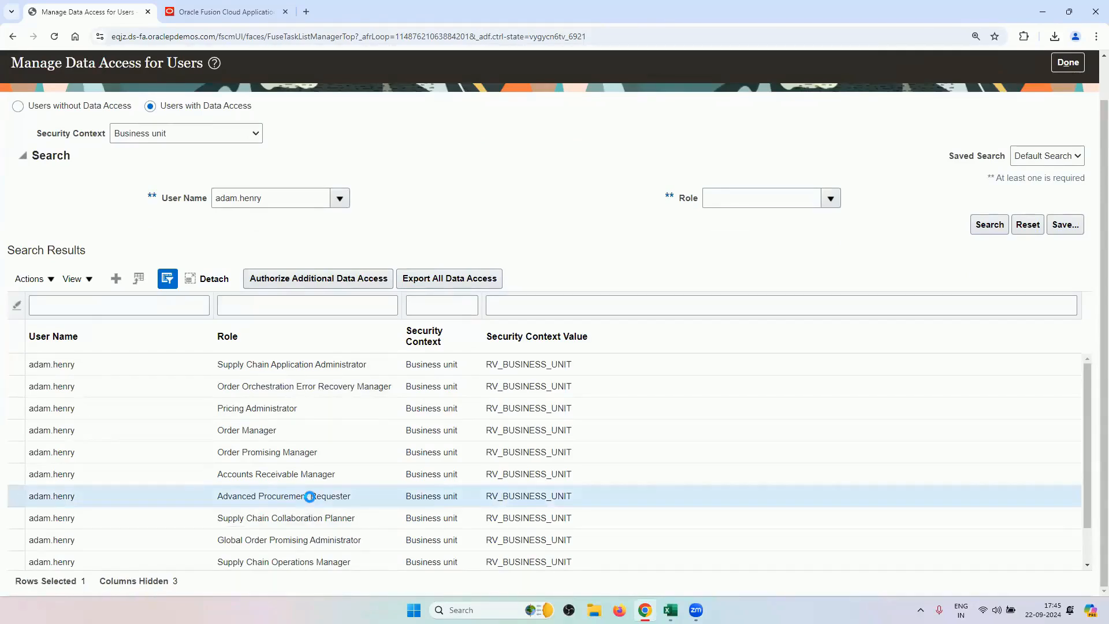
scroll(371, 531, "down", 3)
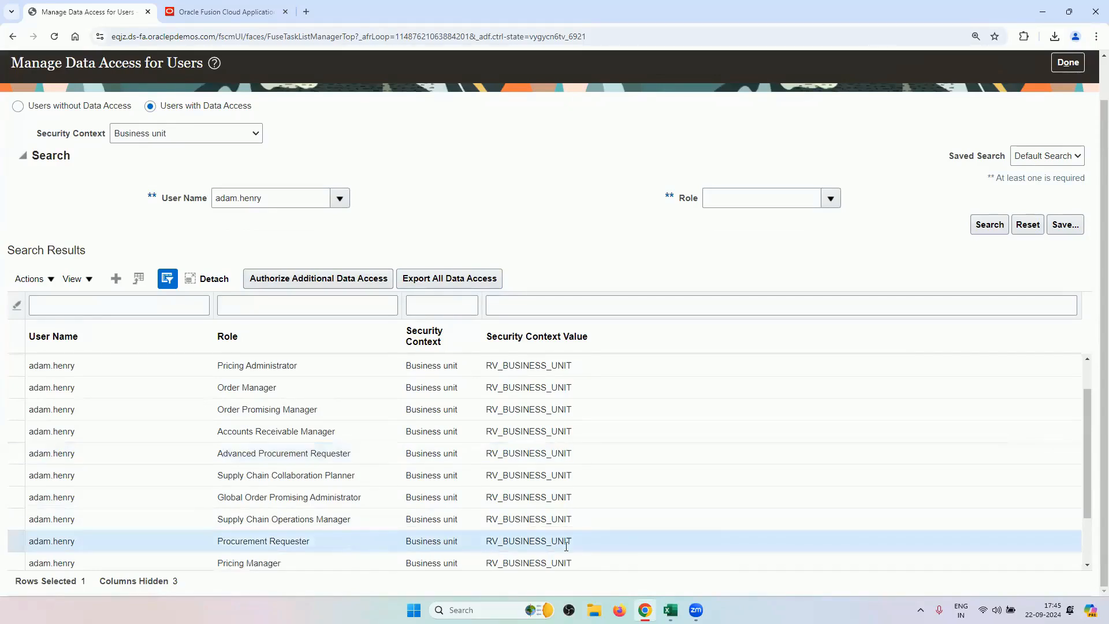
Leave the data access page and search tasks for AGENT, dismissing the no-tasks-found message.
left_click(1068, 108)
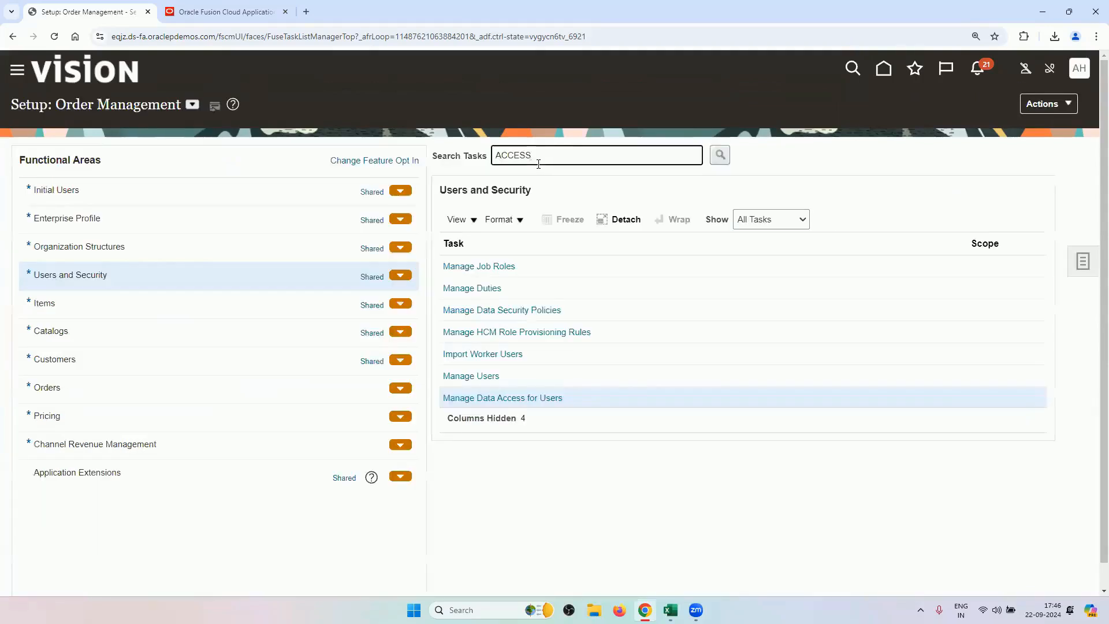
double_click(543, 160)
key("BackSpace")
key("Return")
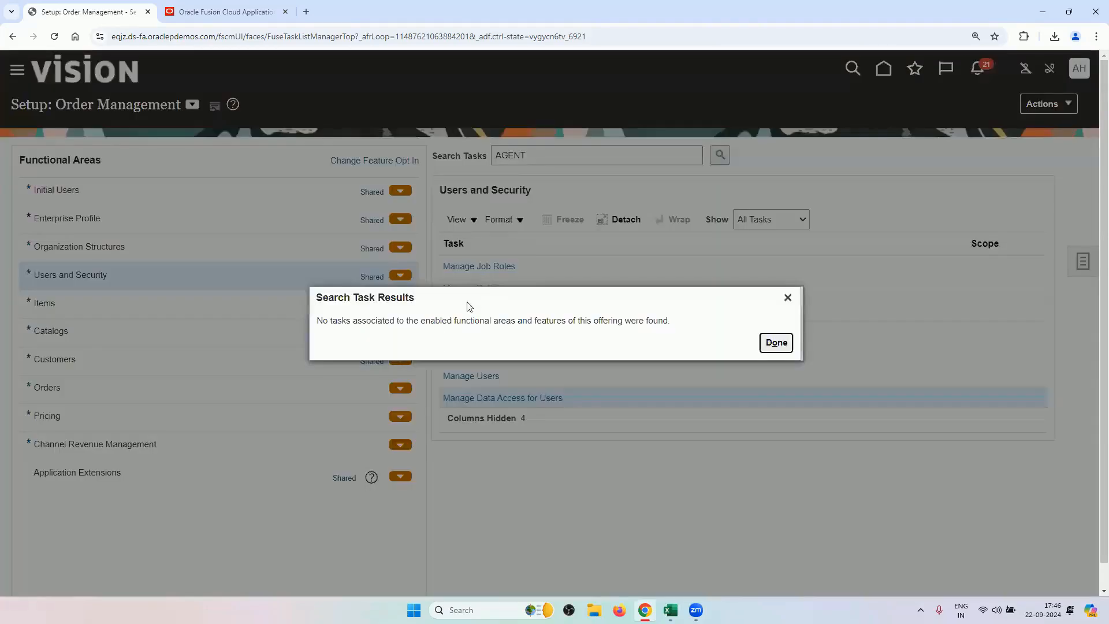
left_click(787, 297)
Switch the offering to Procurement, search AGENT, and open Manage Procurement Agents.
left_click(193, 104)
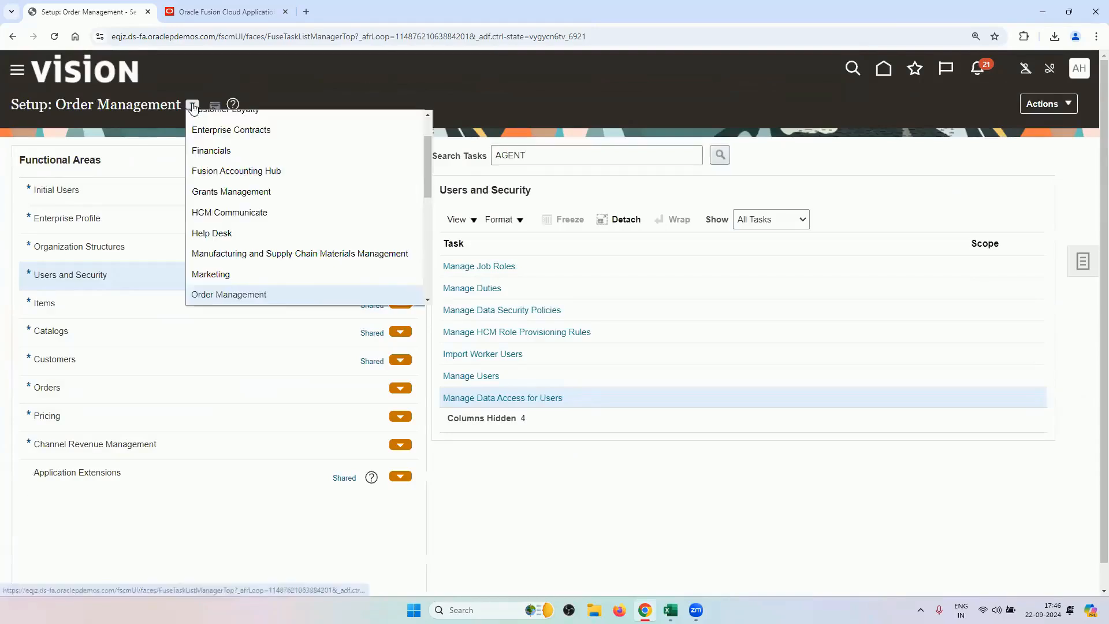
scroll(275, 249, "down", 2)
left_click(270, 219)
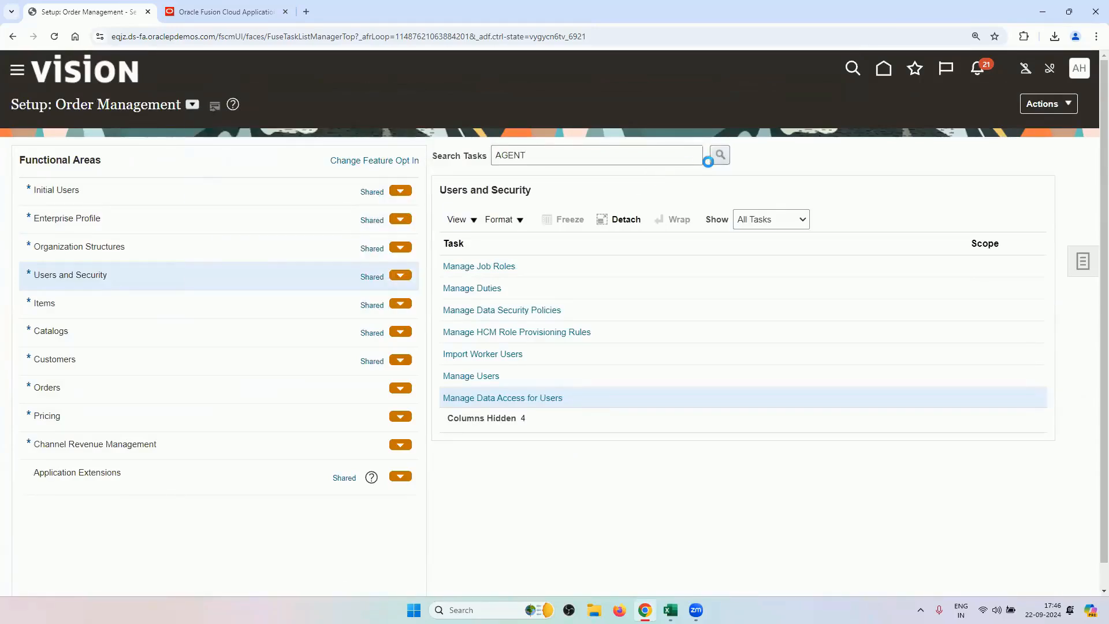
left_click(720, 156)
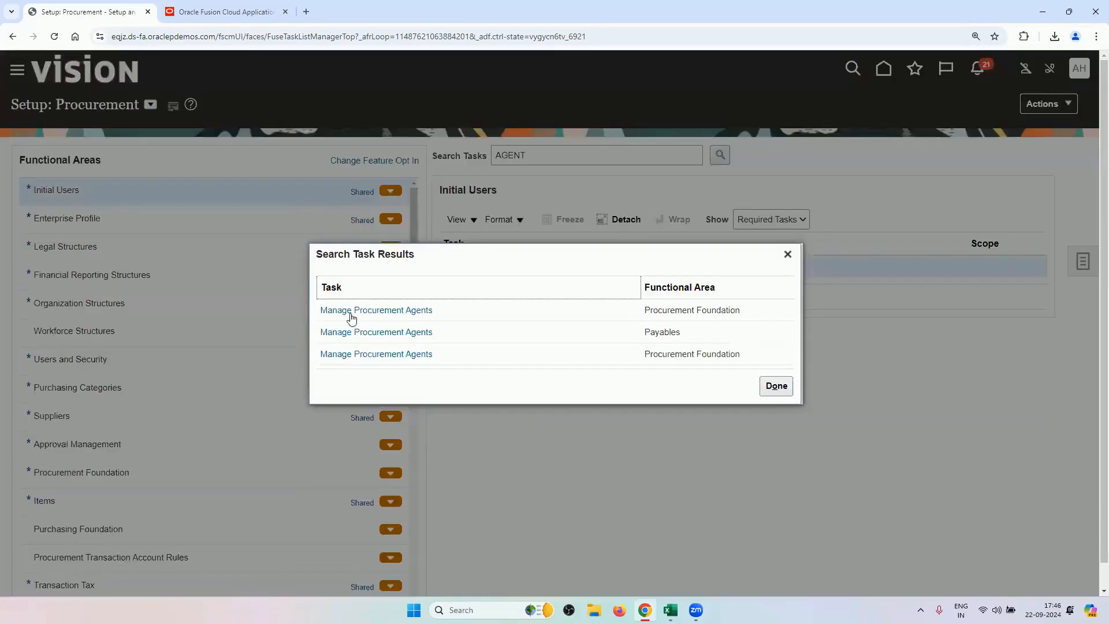
left_click(357, 311)
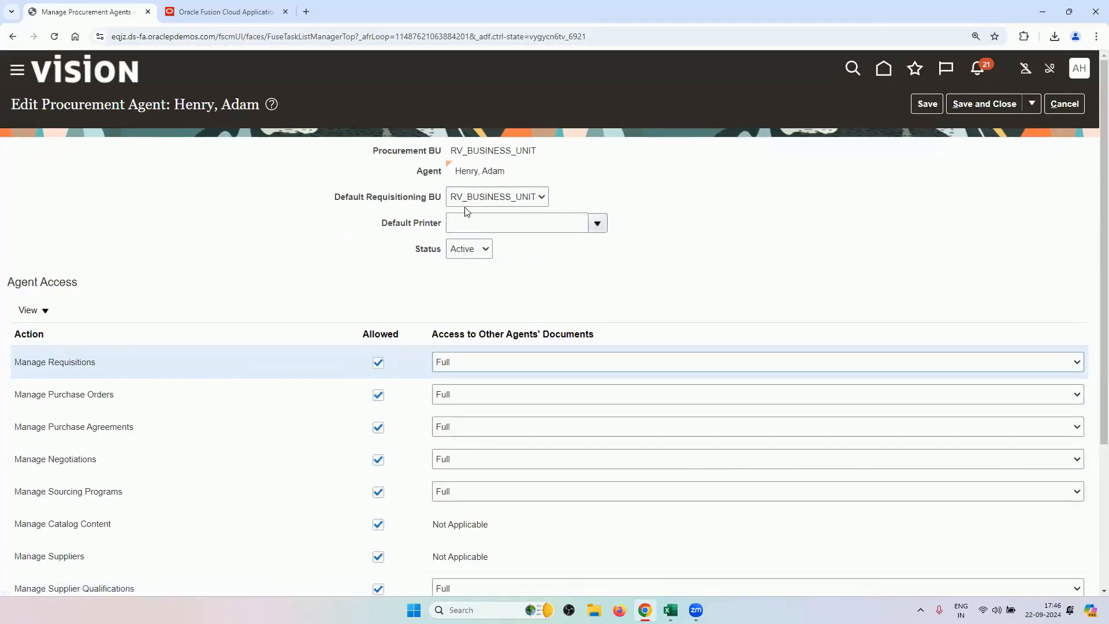
Review the user's agent record for RV_BUSINESS_UNIT, then cancel and return to the task list.
scroll(338, 283, "down", 3)
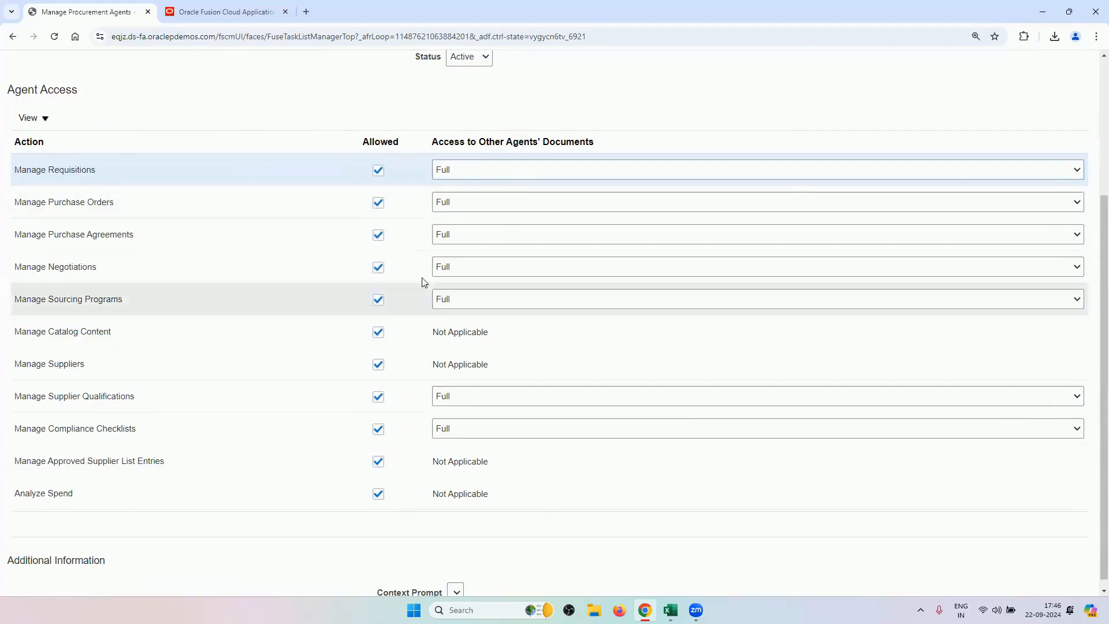
scroll(843, 155, "up", 3)
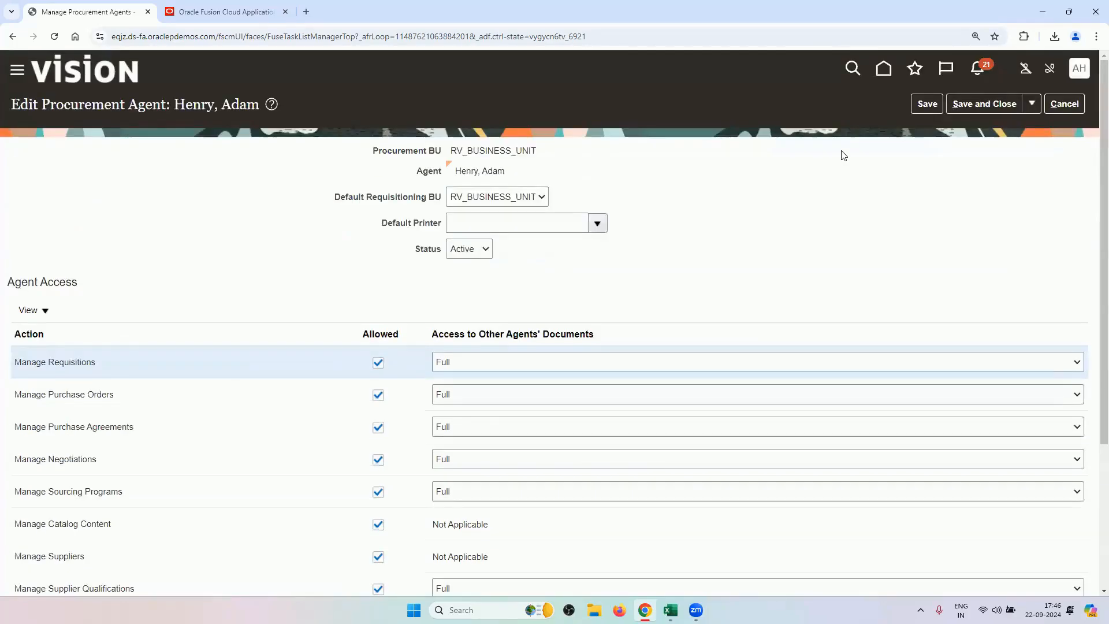
left_click(1066, 105)
left_click(1066, 105)
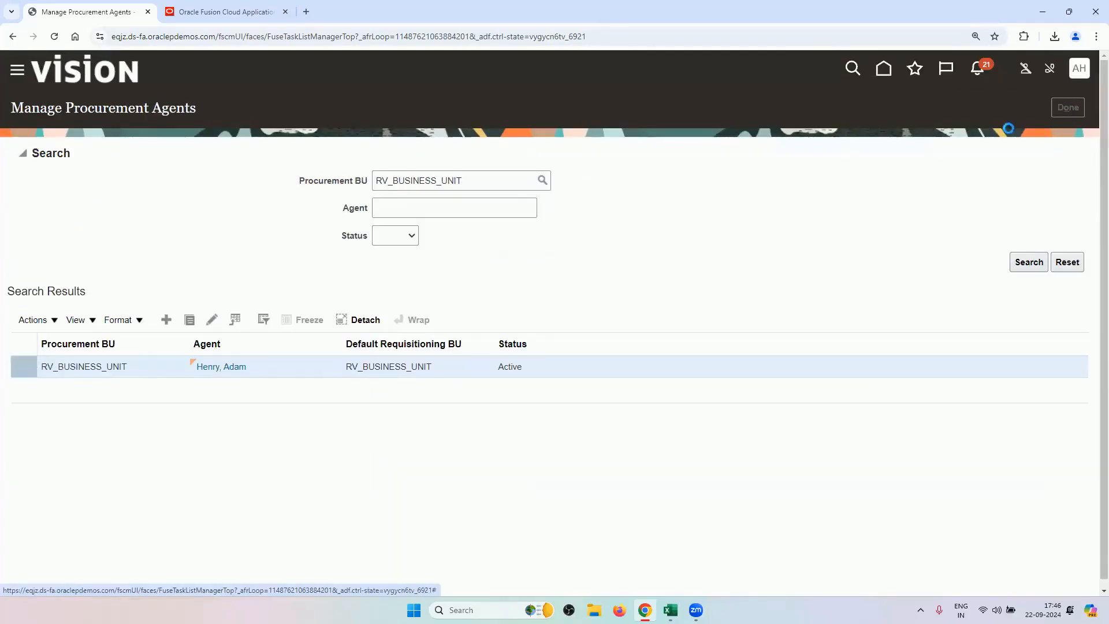
mouse_move(670, 609)
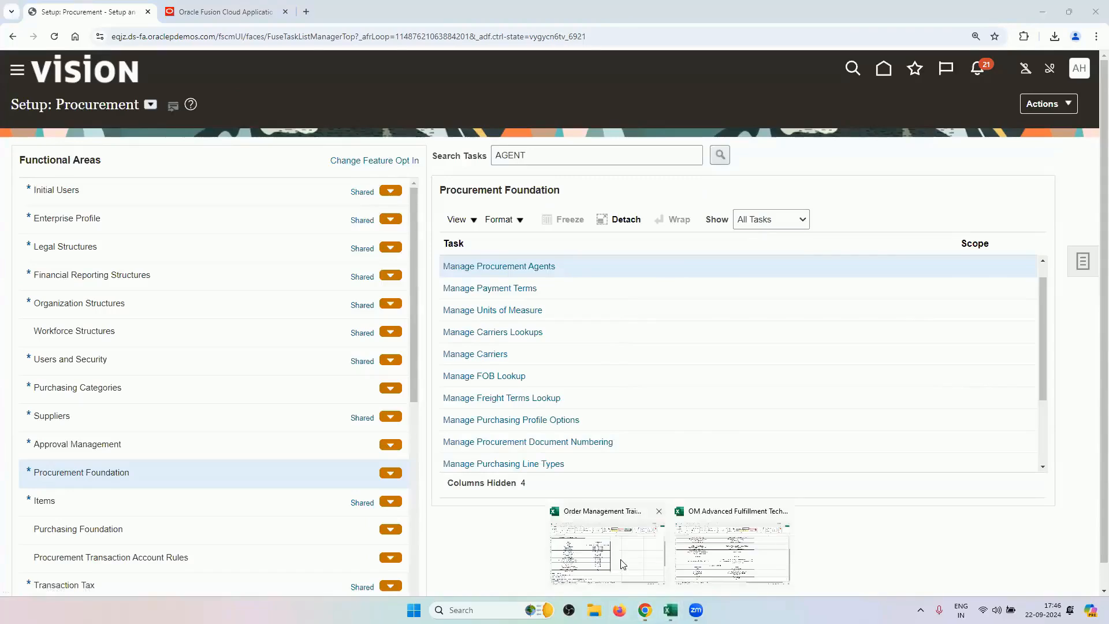
left_click(693, 546)
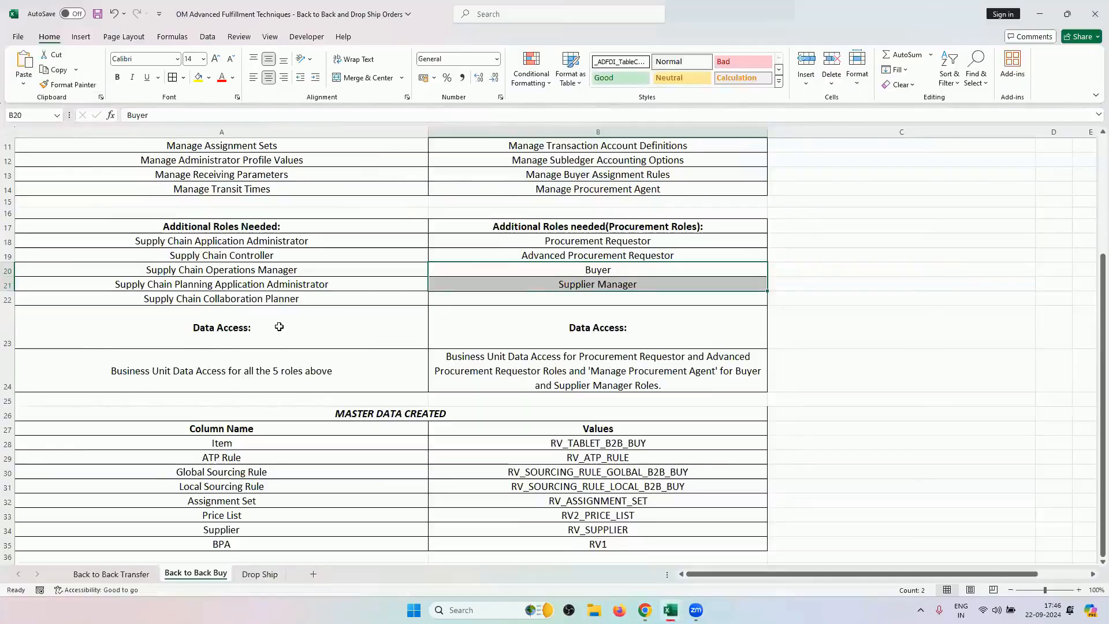
scroll(283, 330, "up", 4)
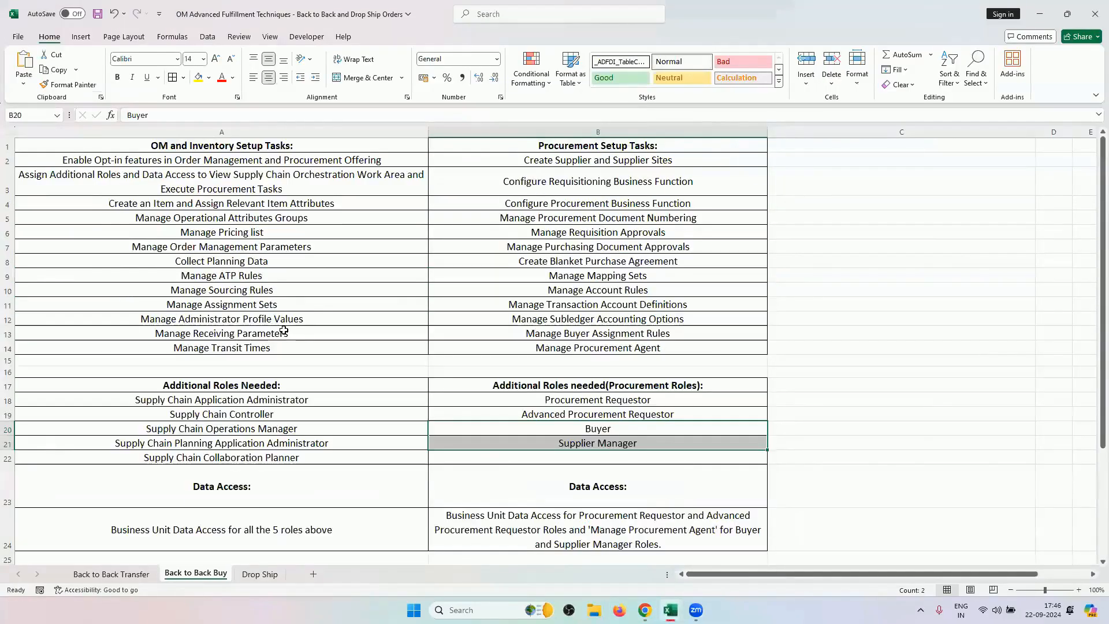
left_click(272, 204)
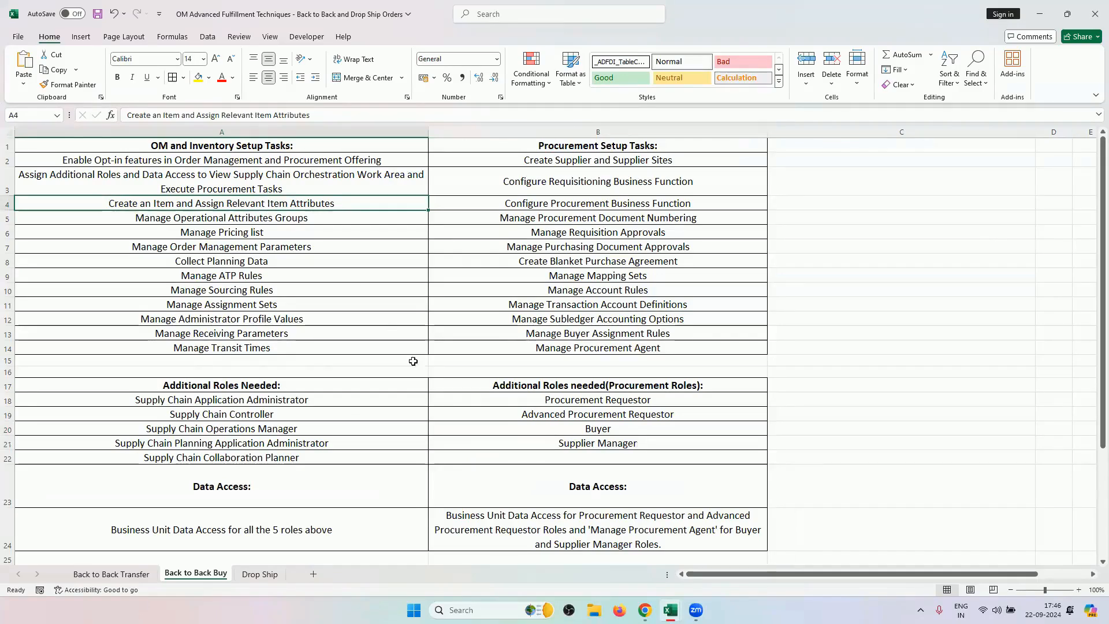
scroll(422, 382, "down", 5)
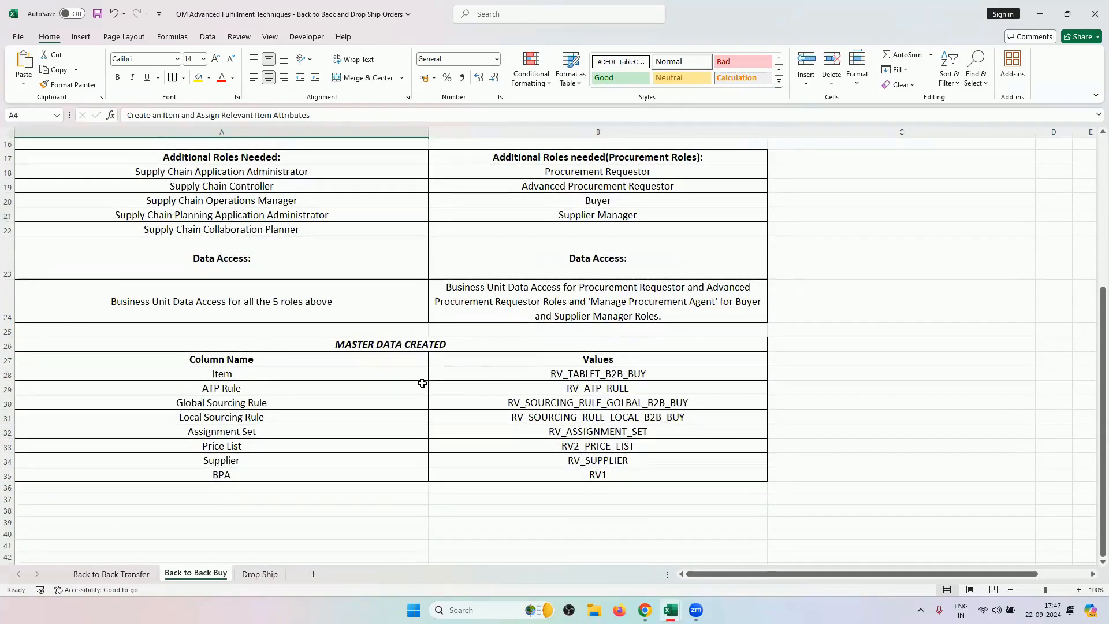
left_click(534, 372)
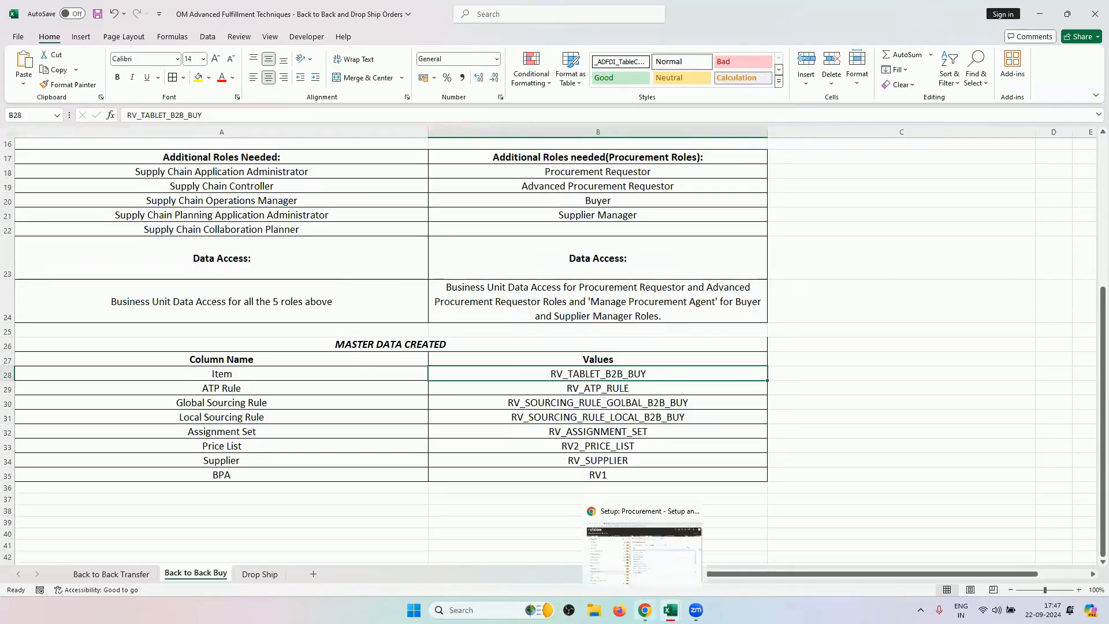
left_click(644, 610)
From the Home page, scroll the app groups to Product Management and open Product Information Management.
left_click(881, 69)
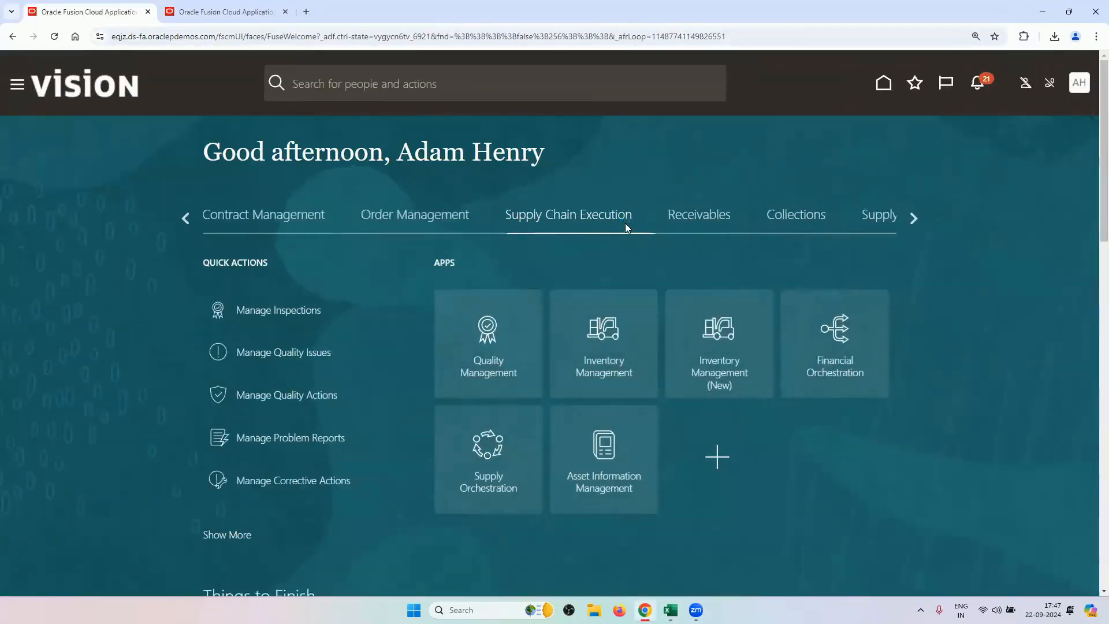
left_click(910, 220)
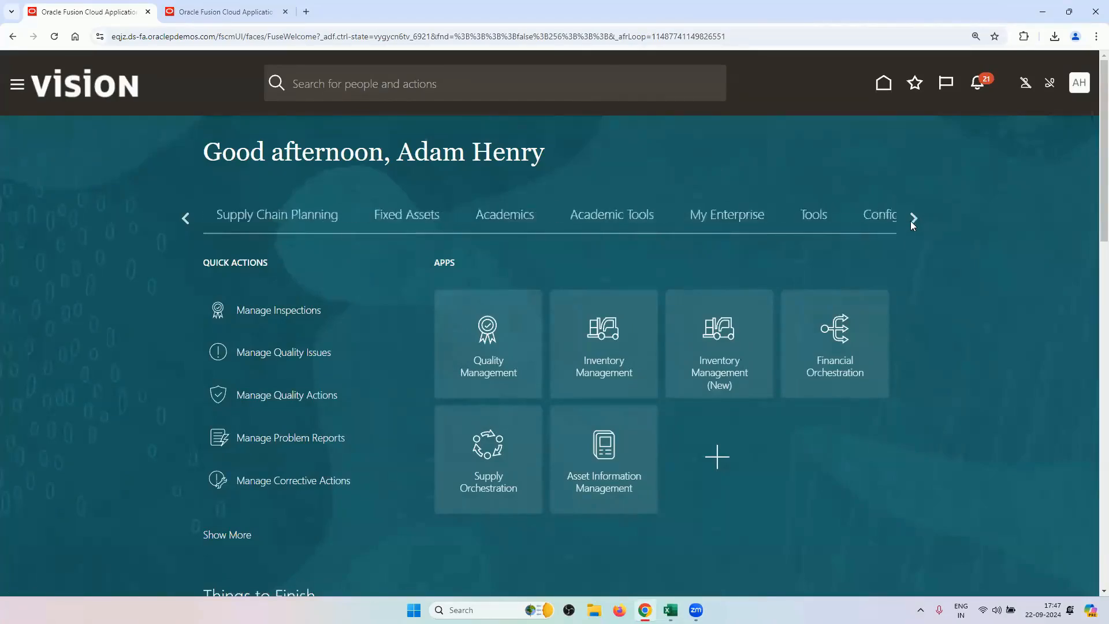
left_click(910, 221)
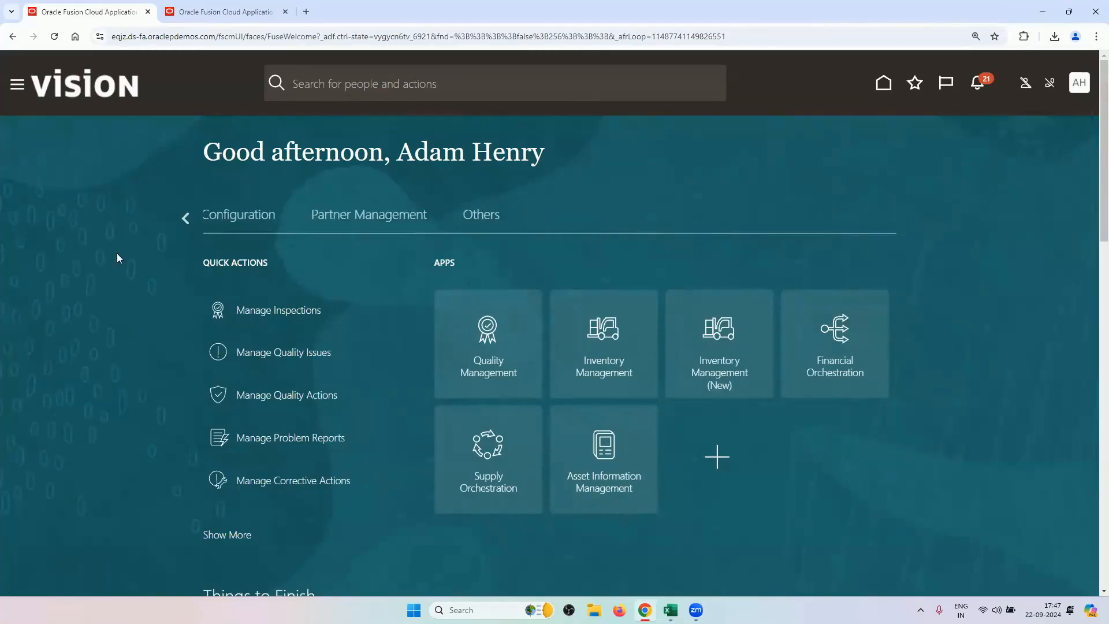
left_click(184, 219)
left_click(184, 220)
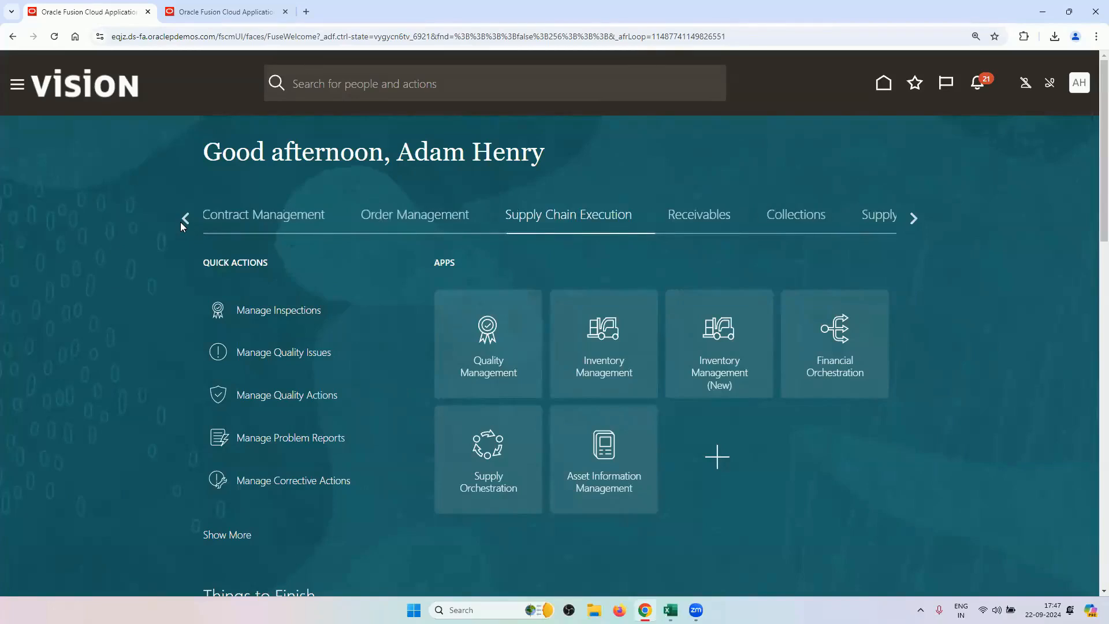
left_click(185, 219)
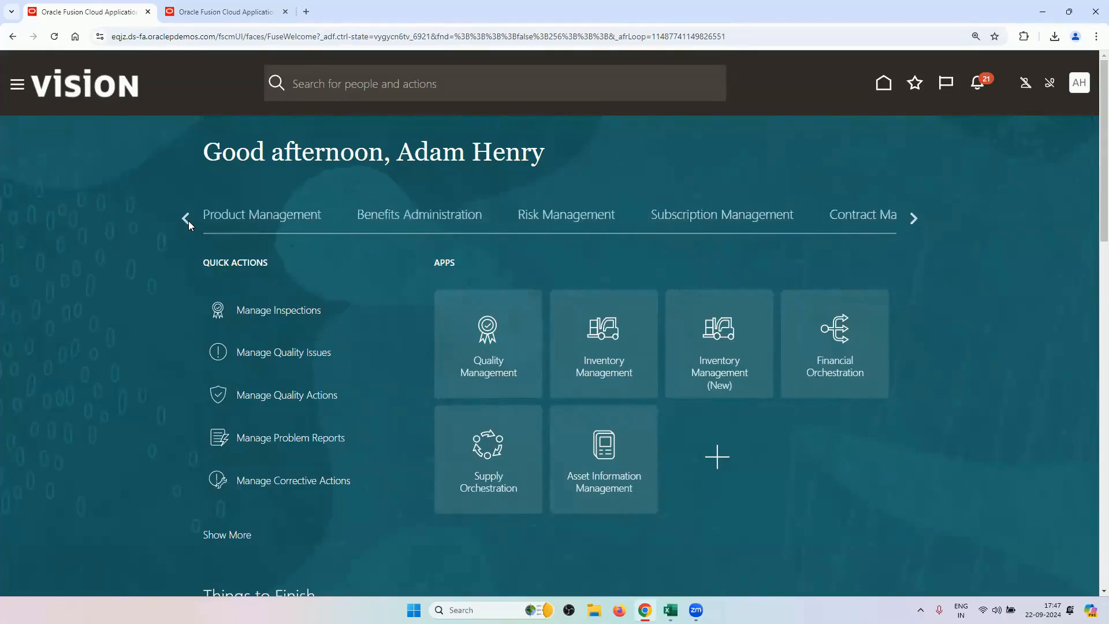
left_click(291, 226)
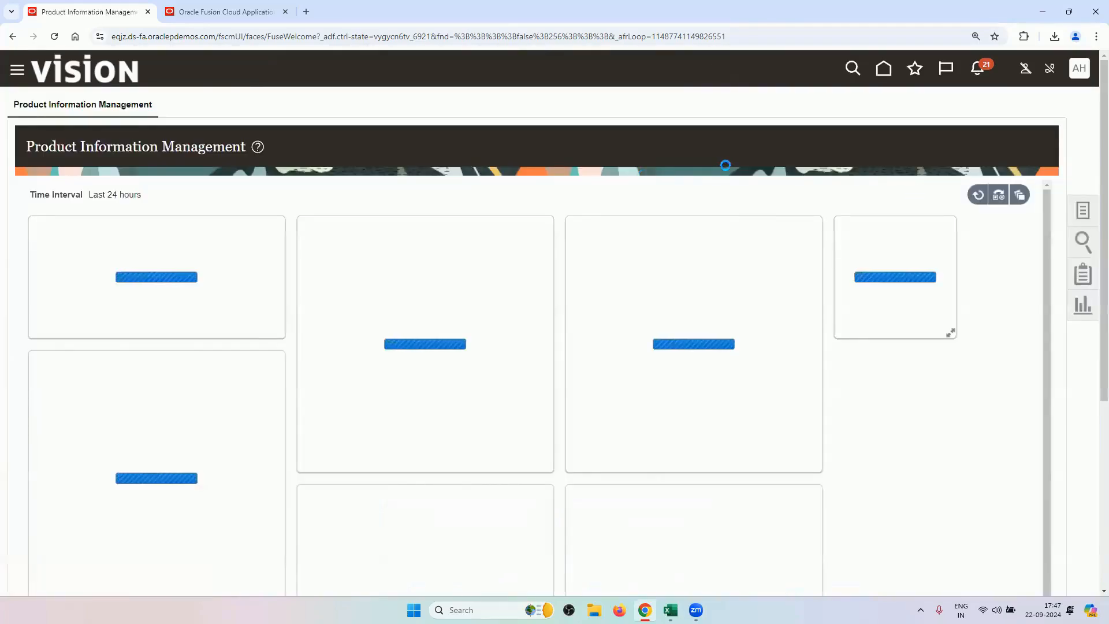
In Manage Items, search items starting with RV and open RV_TABLET_B2B_BUY in RV_ITEM_MASTER.
left_click(1082, 211)
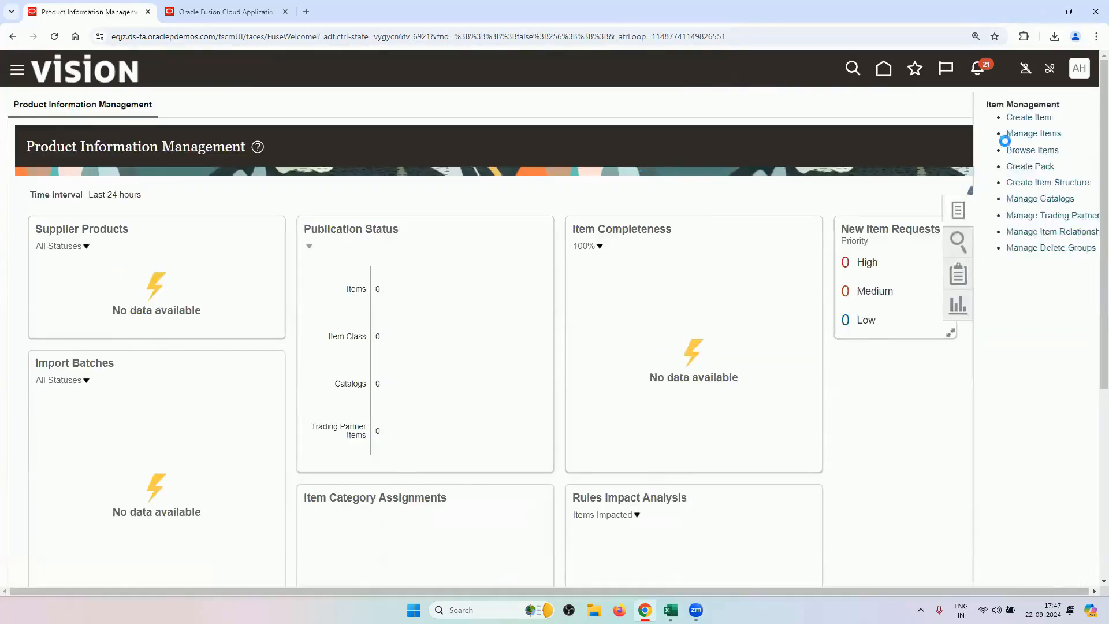
left_click(972, 133)
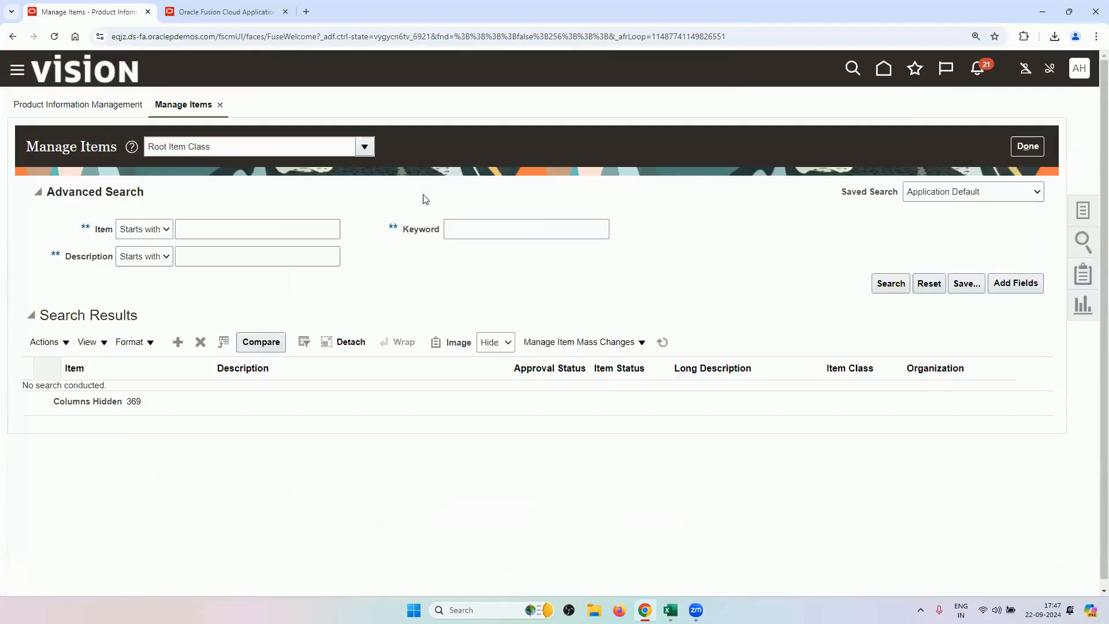
left_click(315, 233)
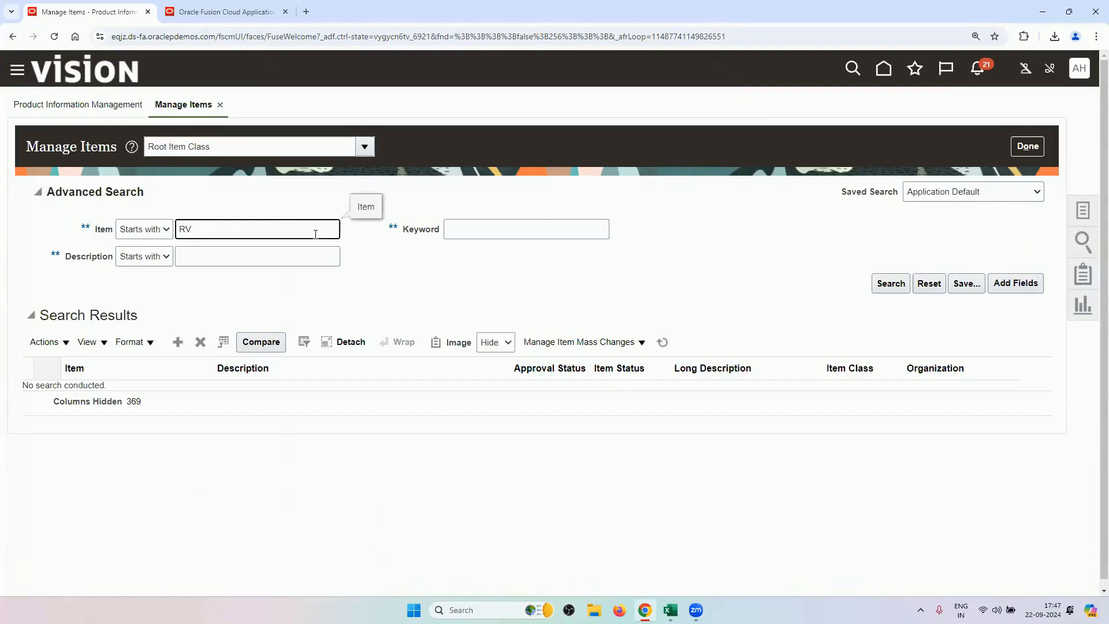
type("RV")
key("Return")
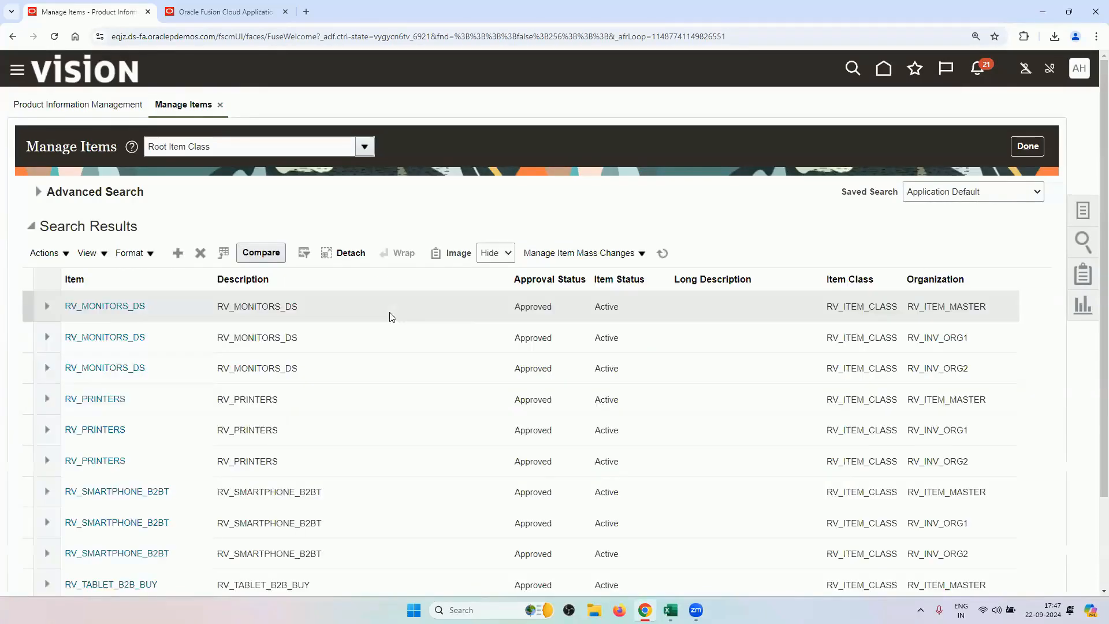
scroll(210, 369, "down", 2)
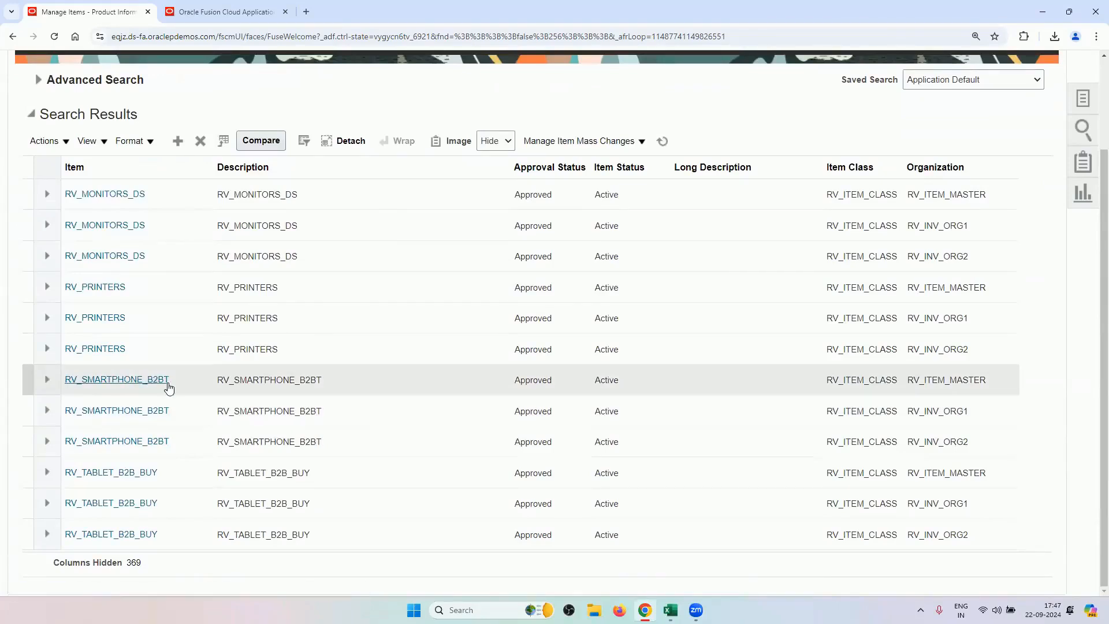
left_click(204, 478)
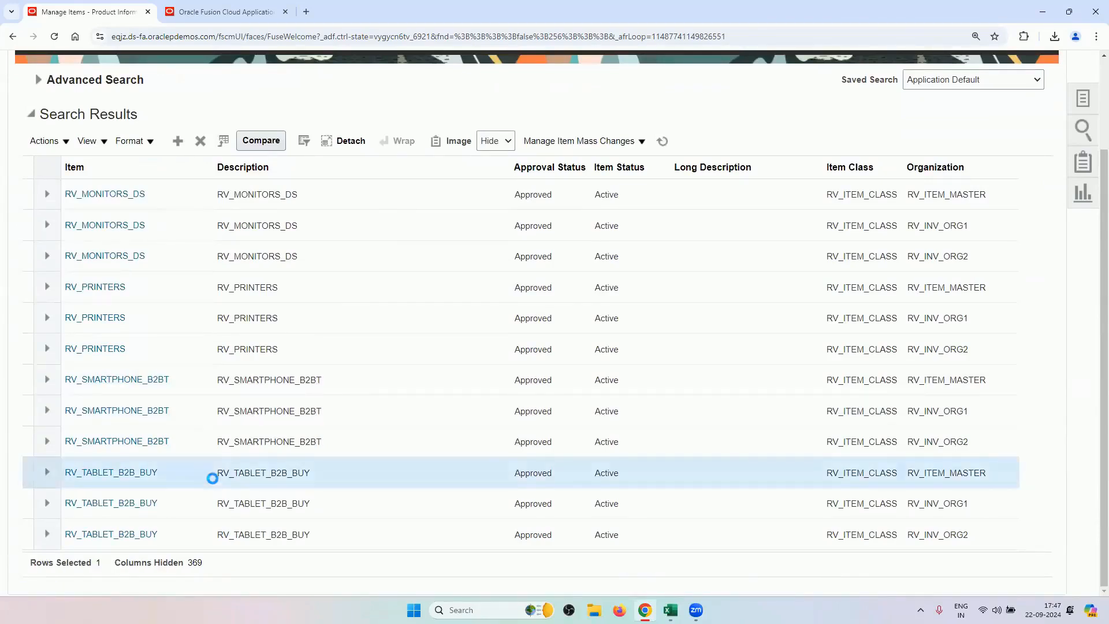
left_click(152, 473)
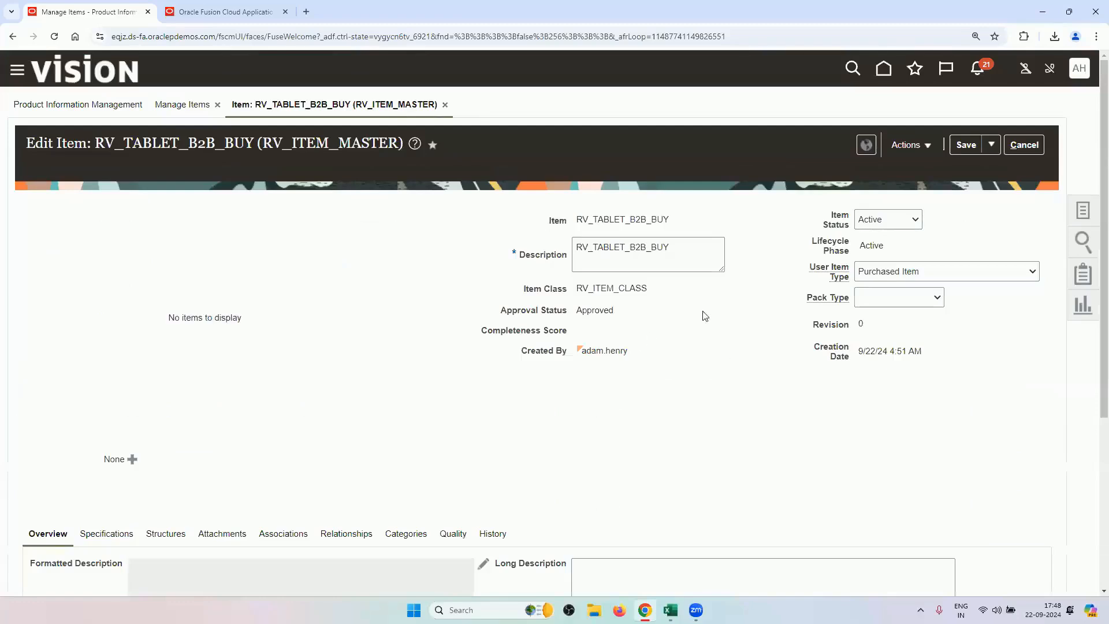
Review the item's Sales and Order Management attributes: Back-to-Back Enabled Yes, Check ATP None.
scroll(371, 333, "down", 5)
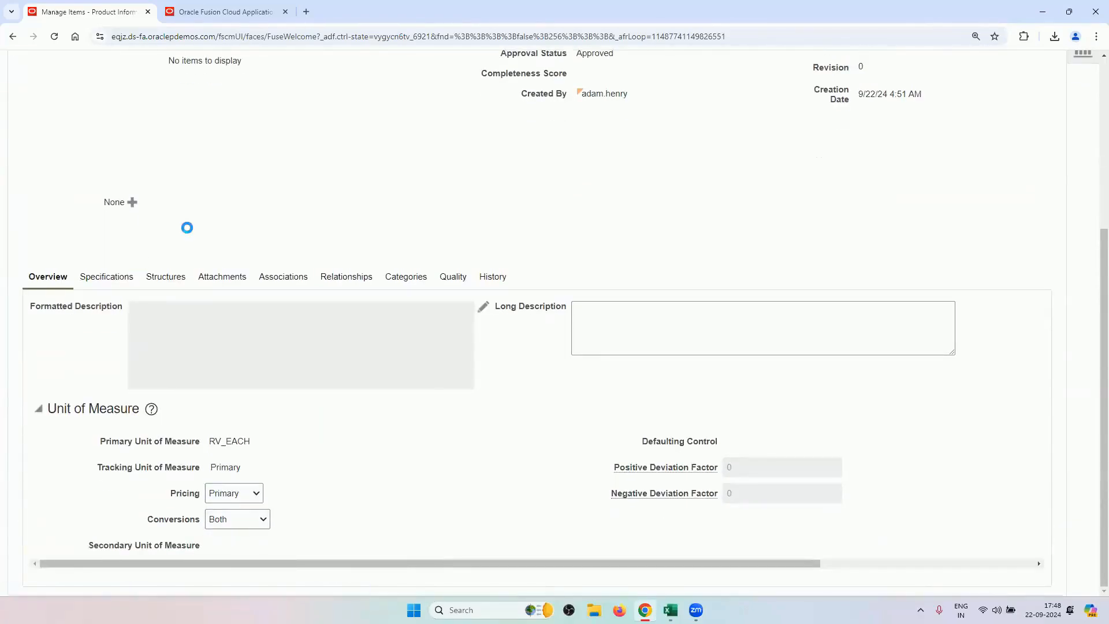
scroll(192, 316, "down", 2)
scroll(193, 317, "down", 4)
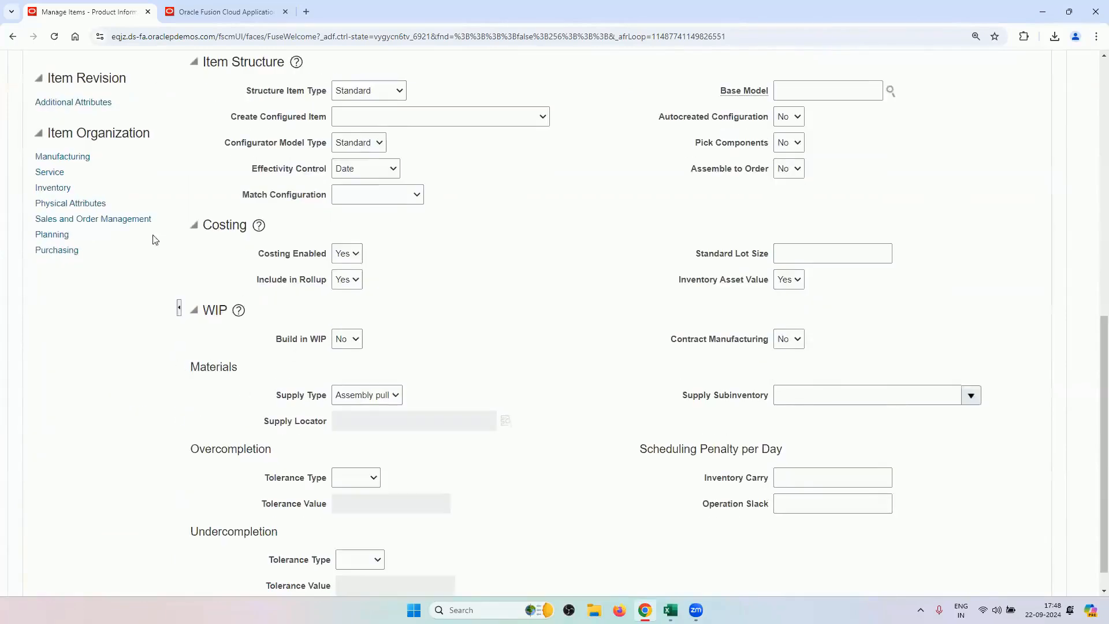
left_click(92, 219)
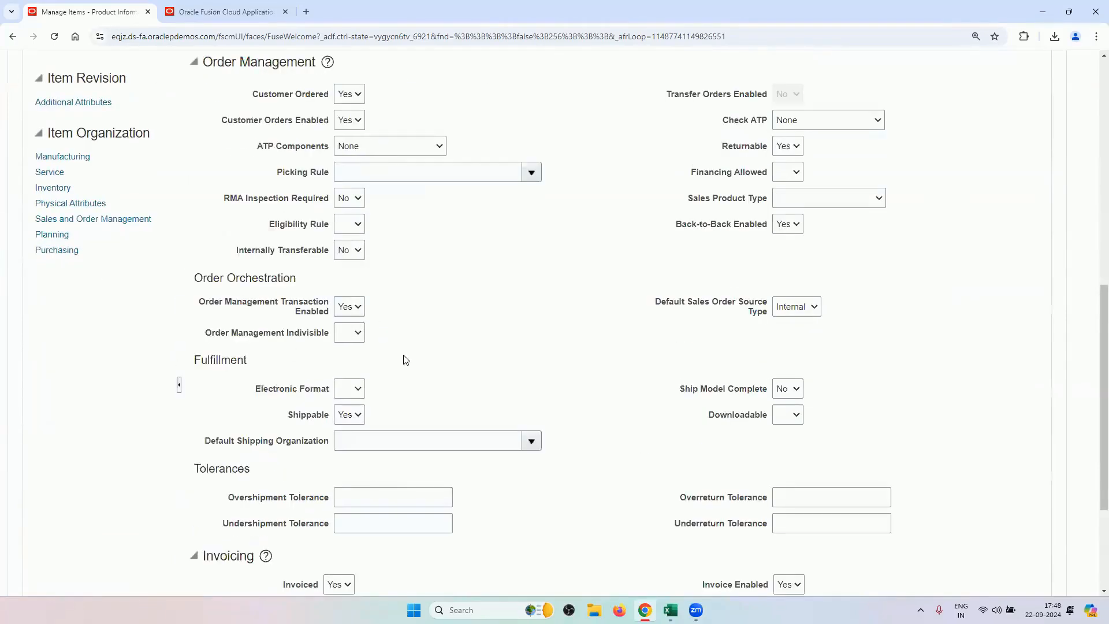
scroll(408, 366, "up", 2)
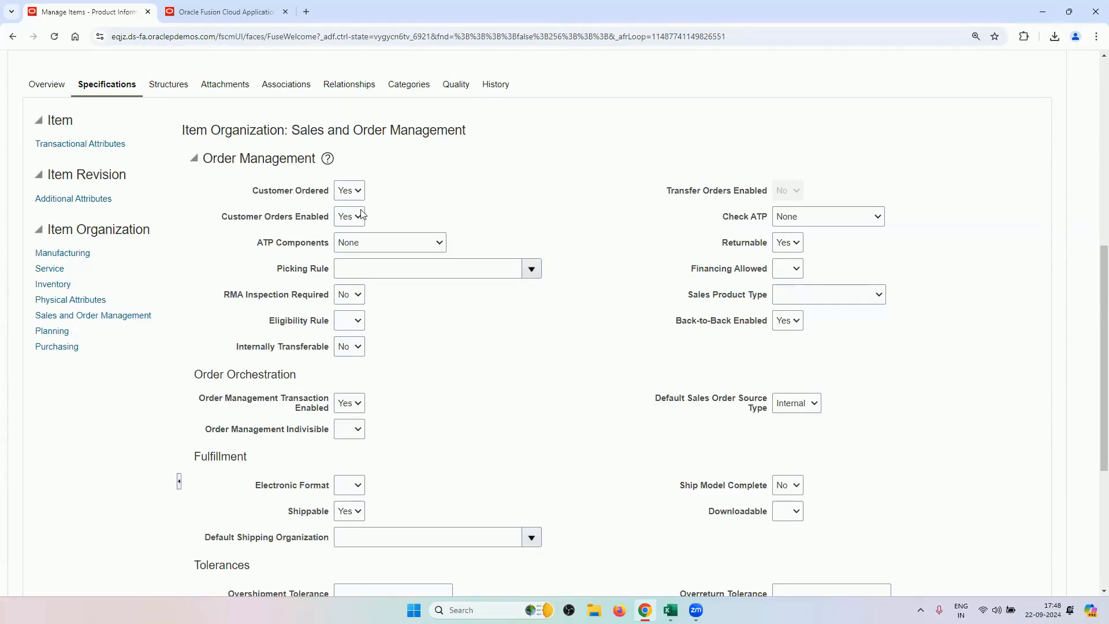
scroll(474, 336, "down", 2)
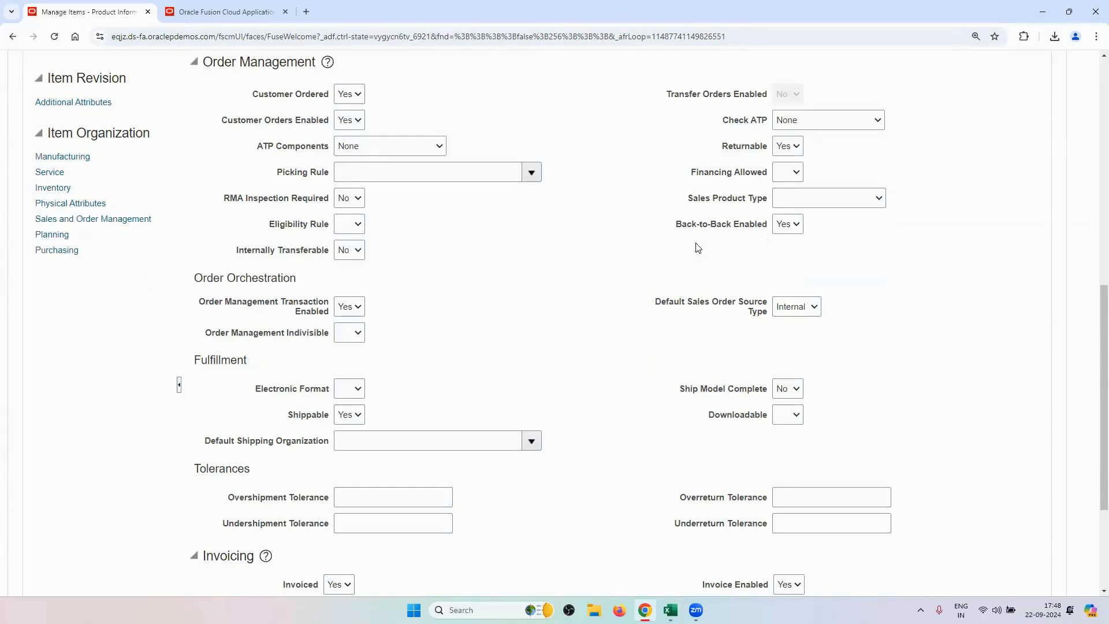
scroll(550, 304, "down", 2)
mouse_move(313, 218)
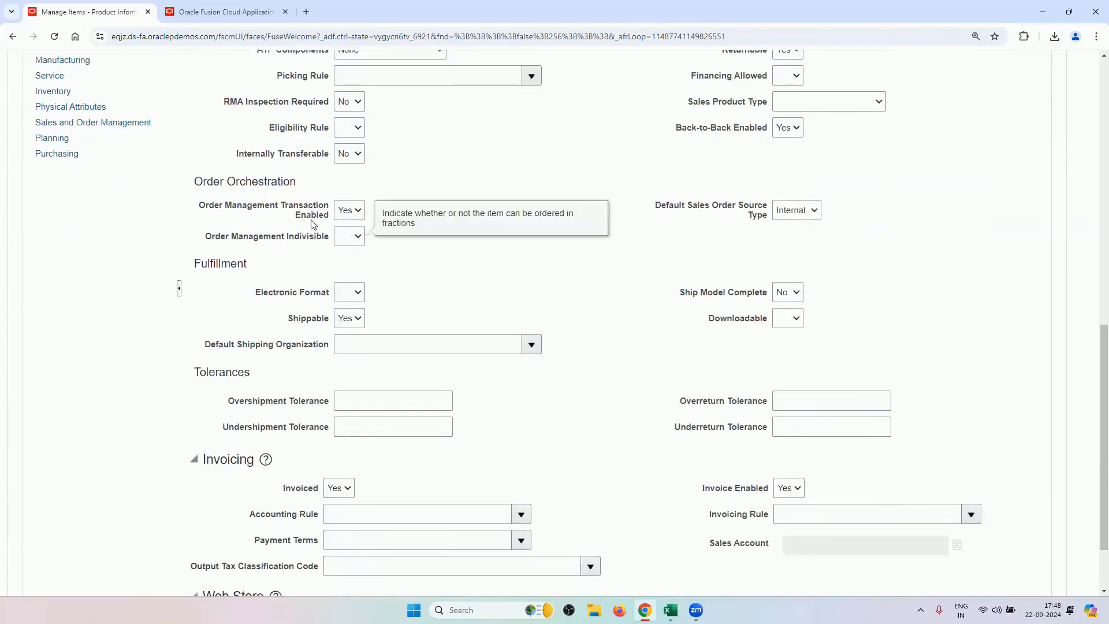
scroll(439, 292, "down", 2)
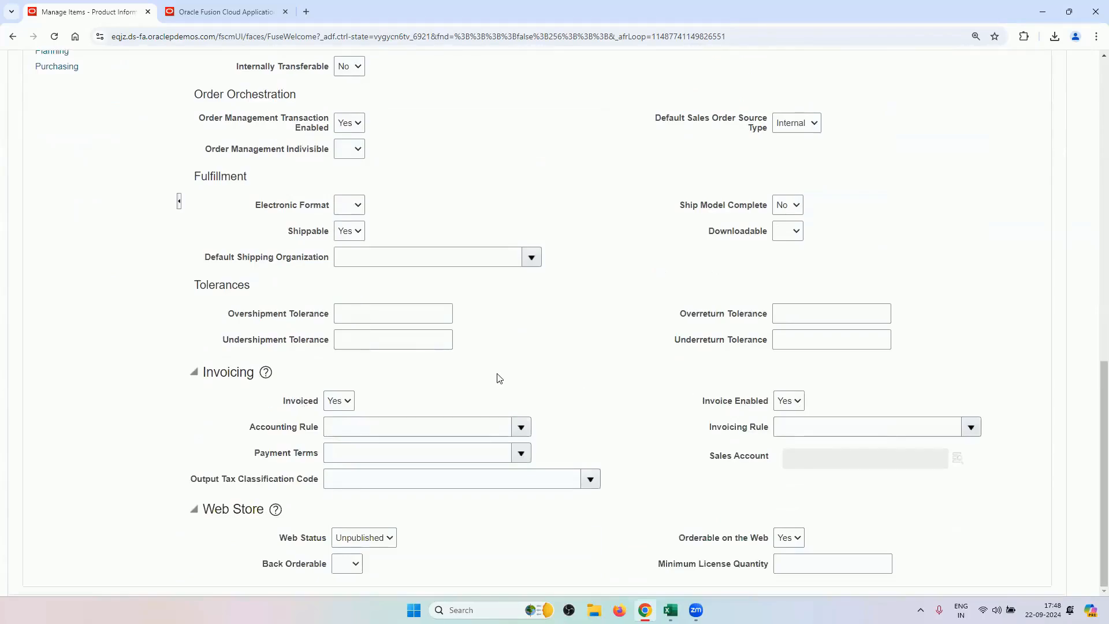
scroll(413, 293, "up", 5)
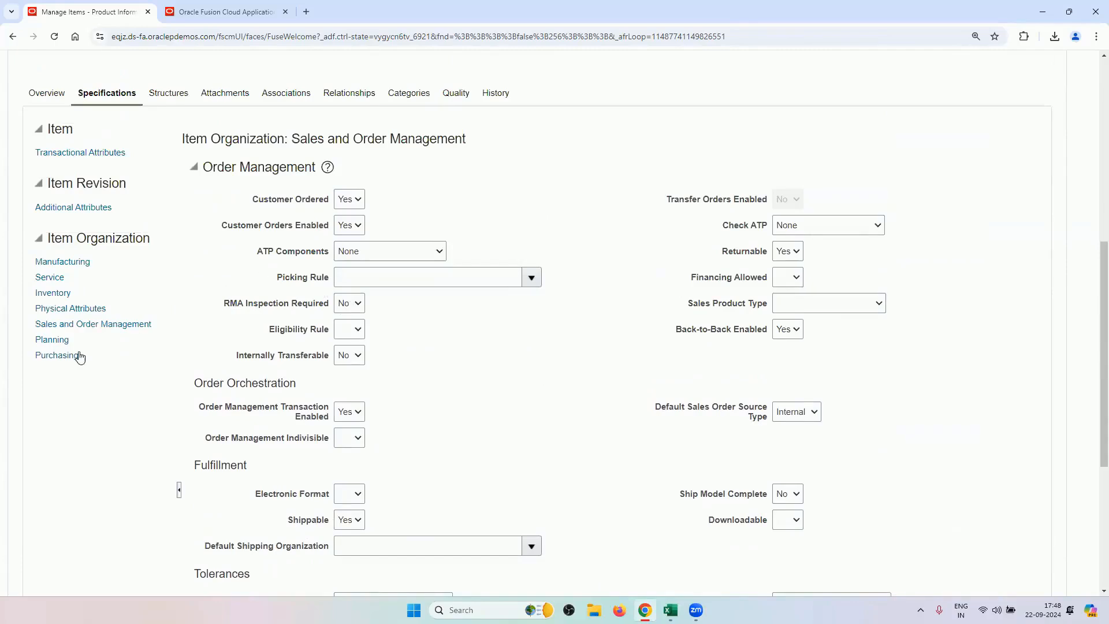
Review the item's Planning organization attributes.
left_click(57, 341)
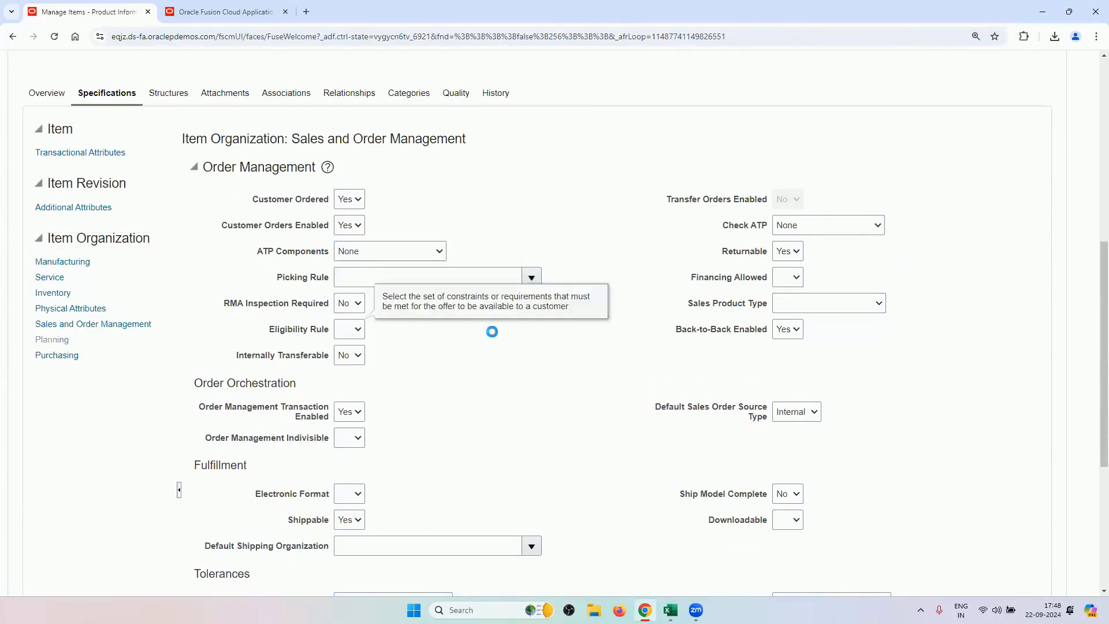
scroll(492, 347, "down", 10)
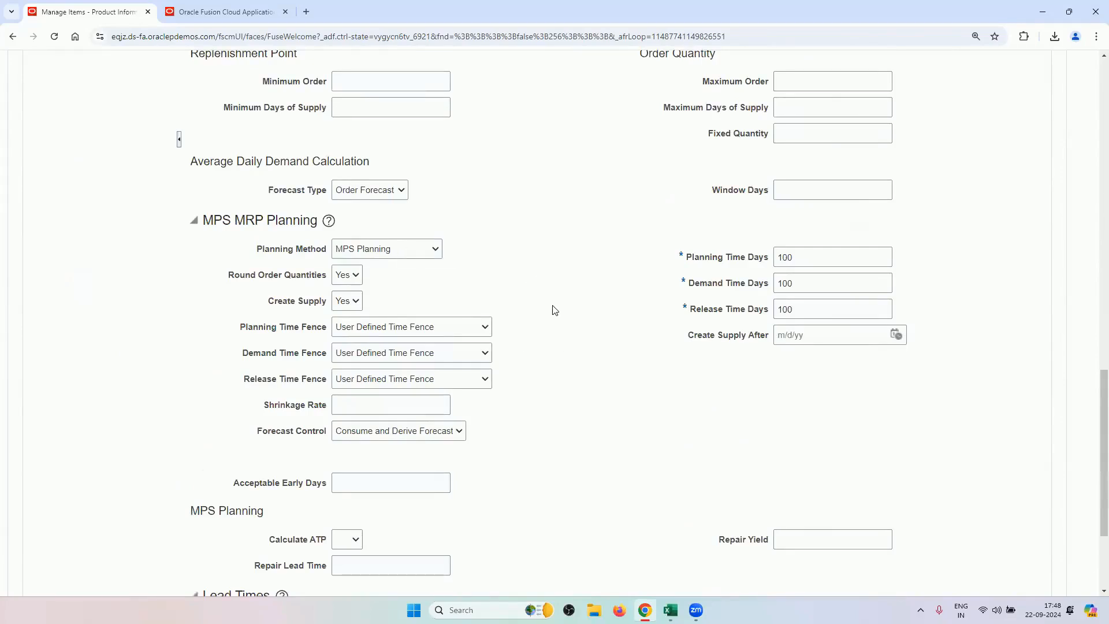
scroll(598, 344, "down", 2)
scroll(297, 302, "up", 13)
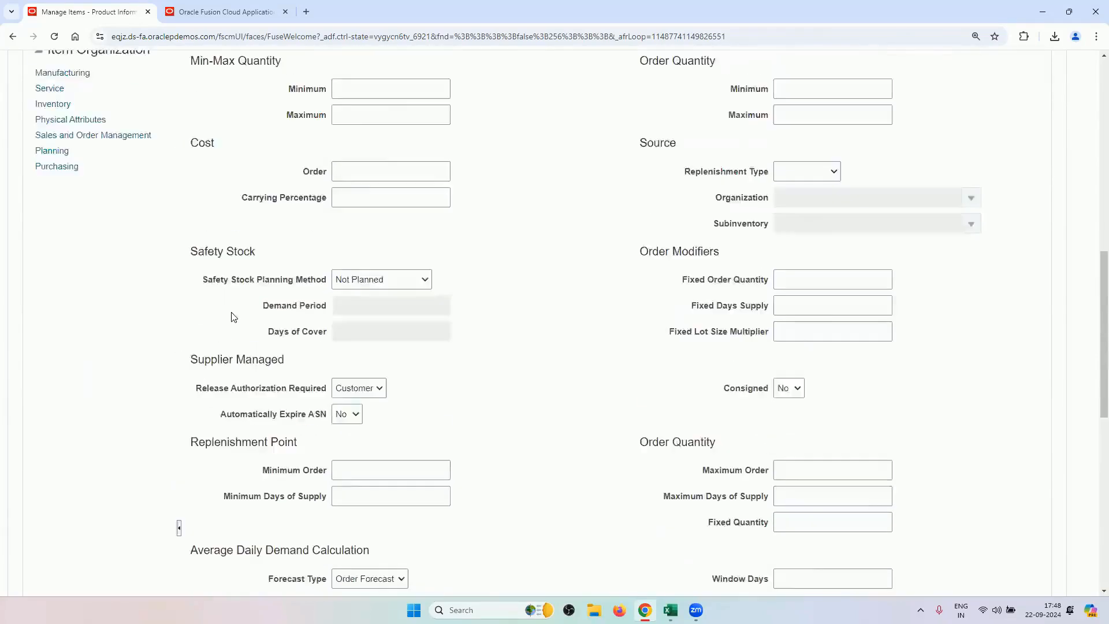
Check Purchasing attributes (Purchased Yes, price 150), then view the item's organization associations.
left_click(68, 384)
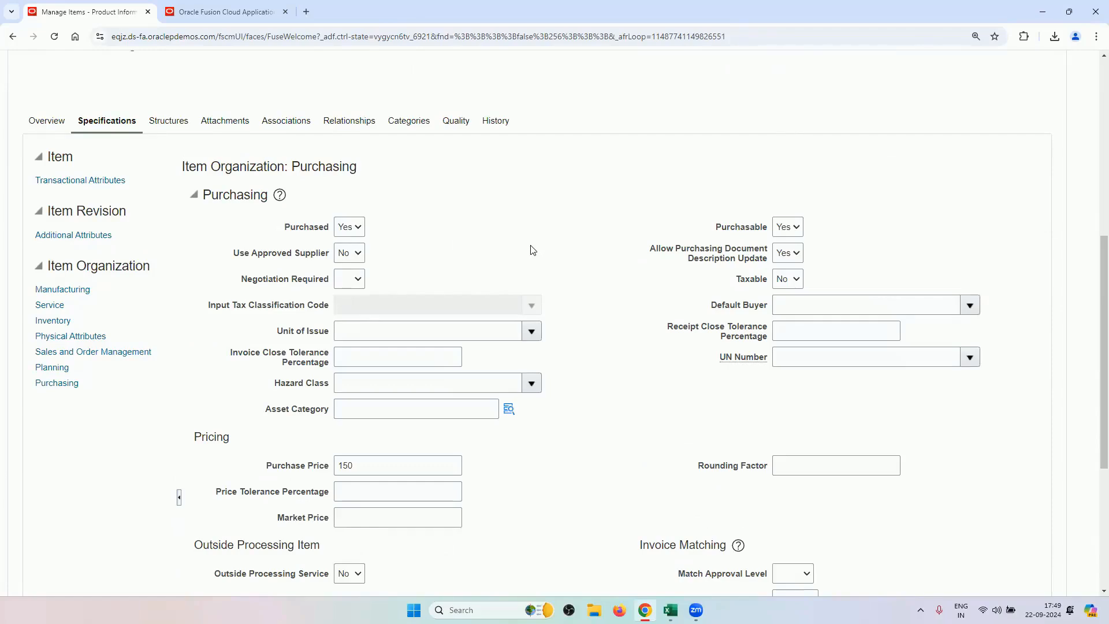
scroll(534, 250, "down", 3)
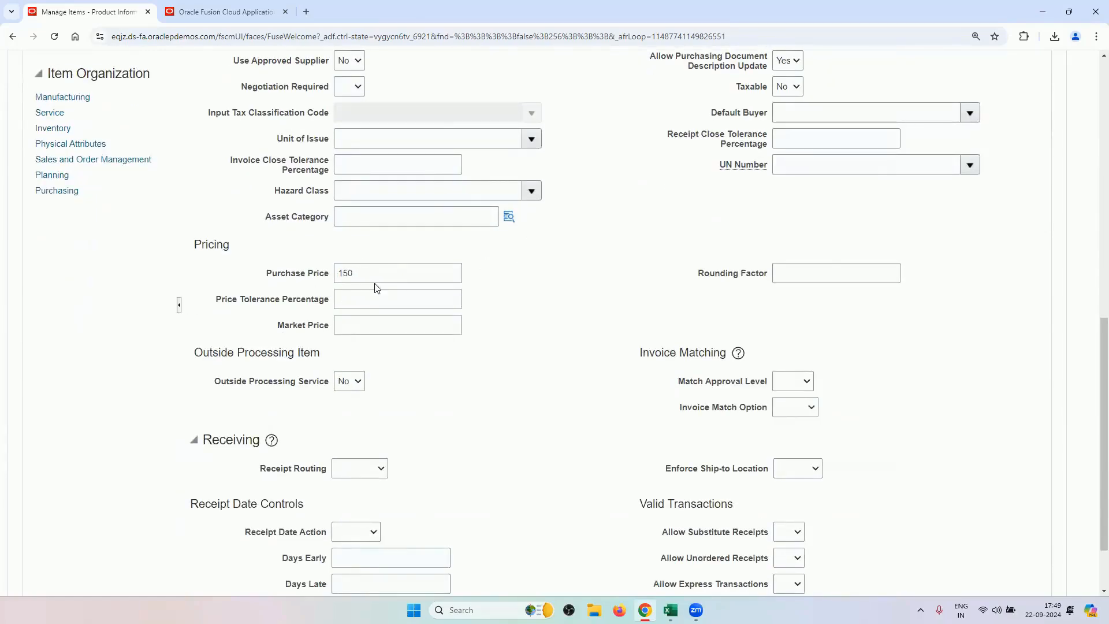
scroll(470, 418, "down", 2)
scroll(475, 417, "up", 5)
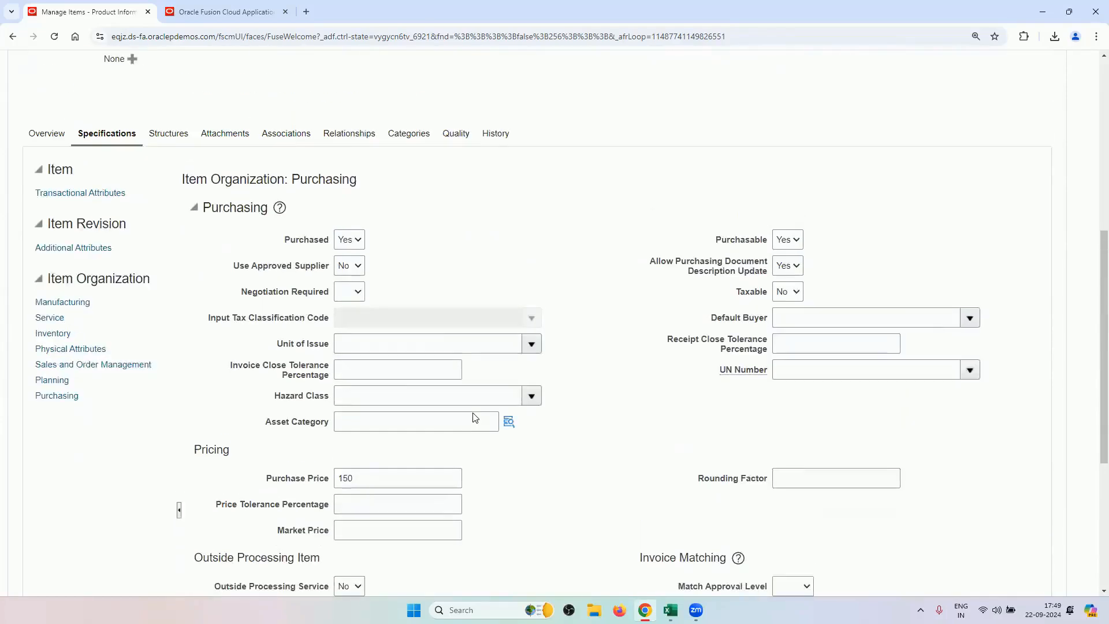
scroll(474, 414, "up", 3)
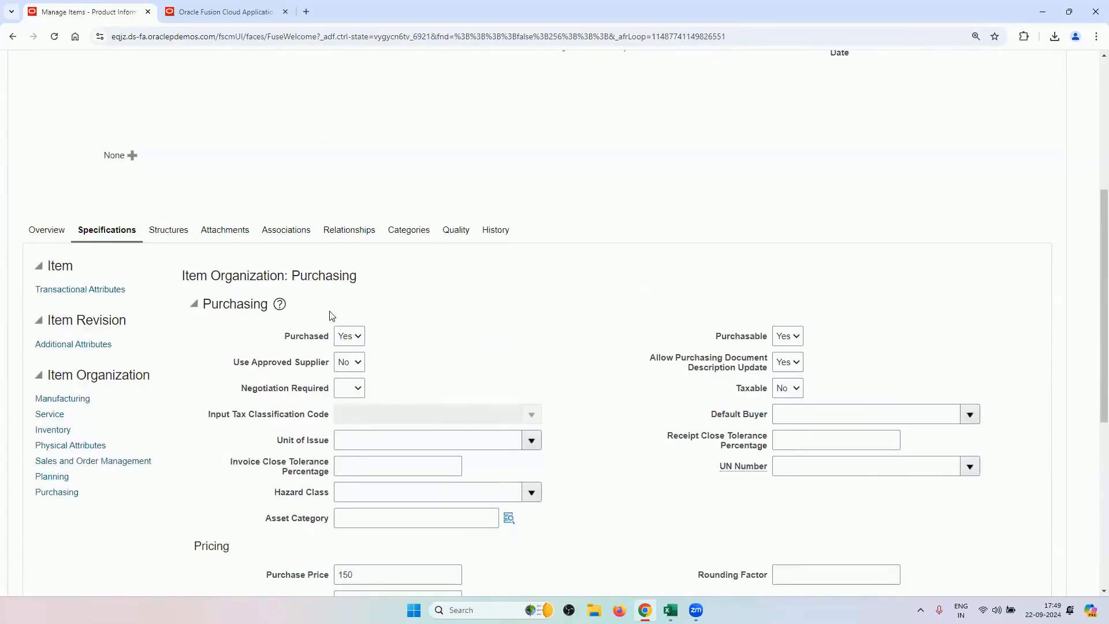
left_click(295, 232)
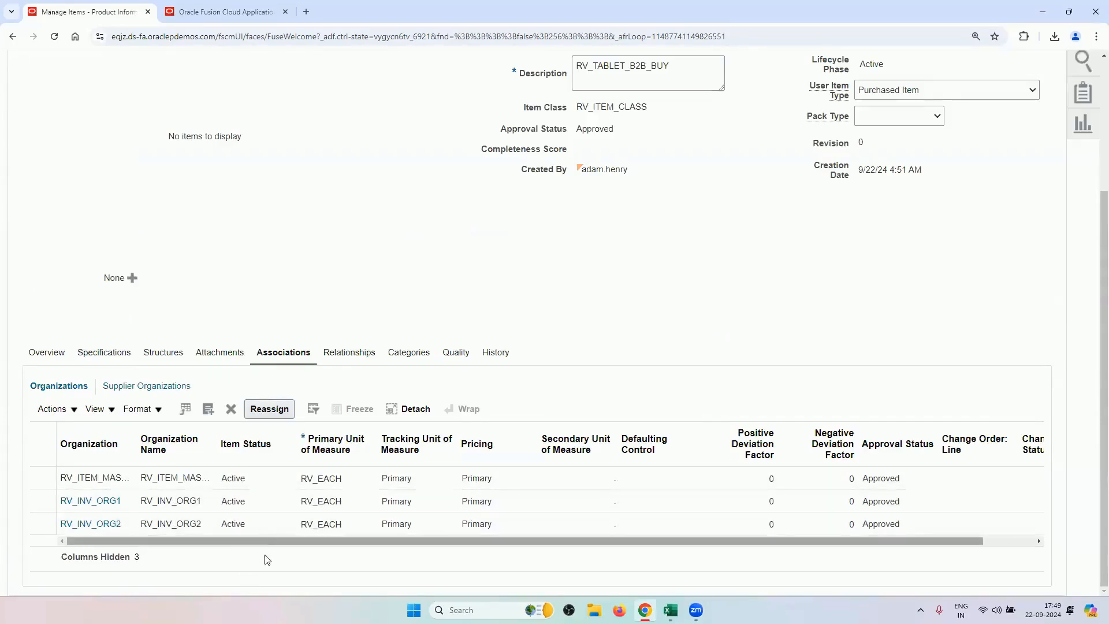
Cancel the item without saving and bring the Order Management Training Sheet workbook forward.
scroll(915, 315, "up", 3)
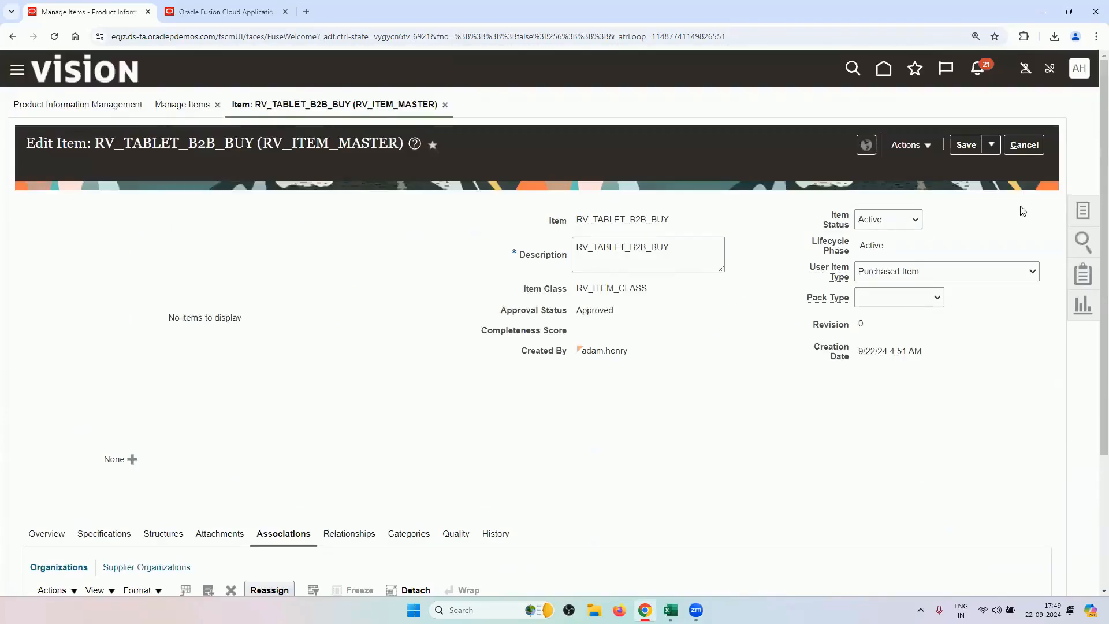
left_click(1023, 144)
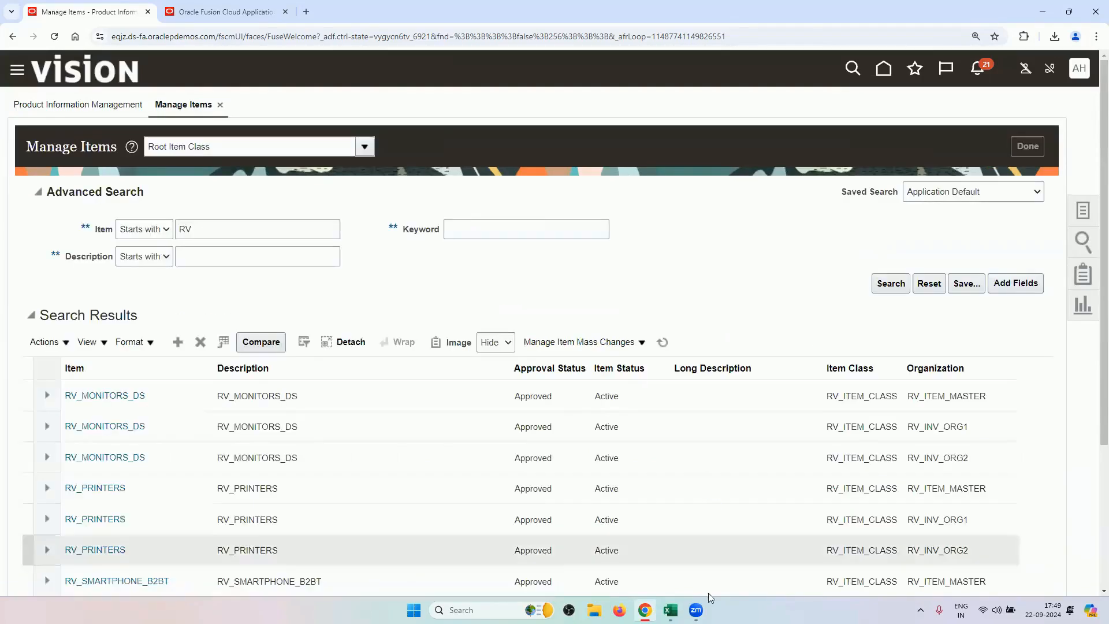
mouse_move(670, 610)
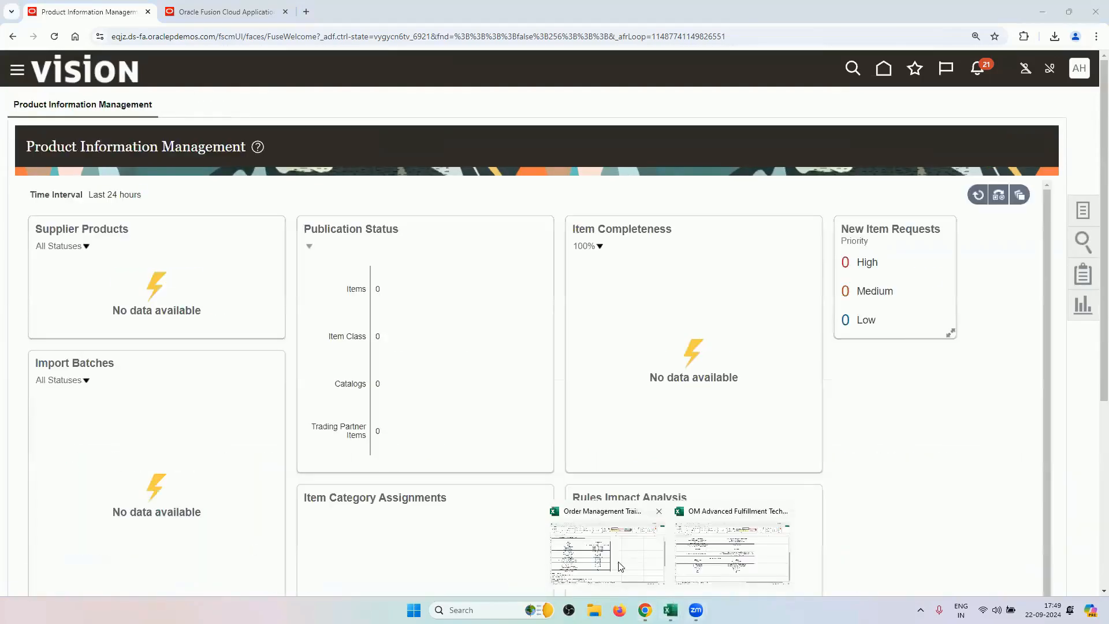
left_click(620, 566)
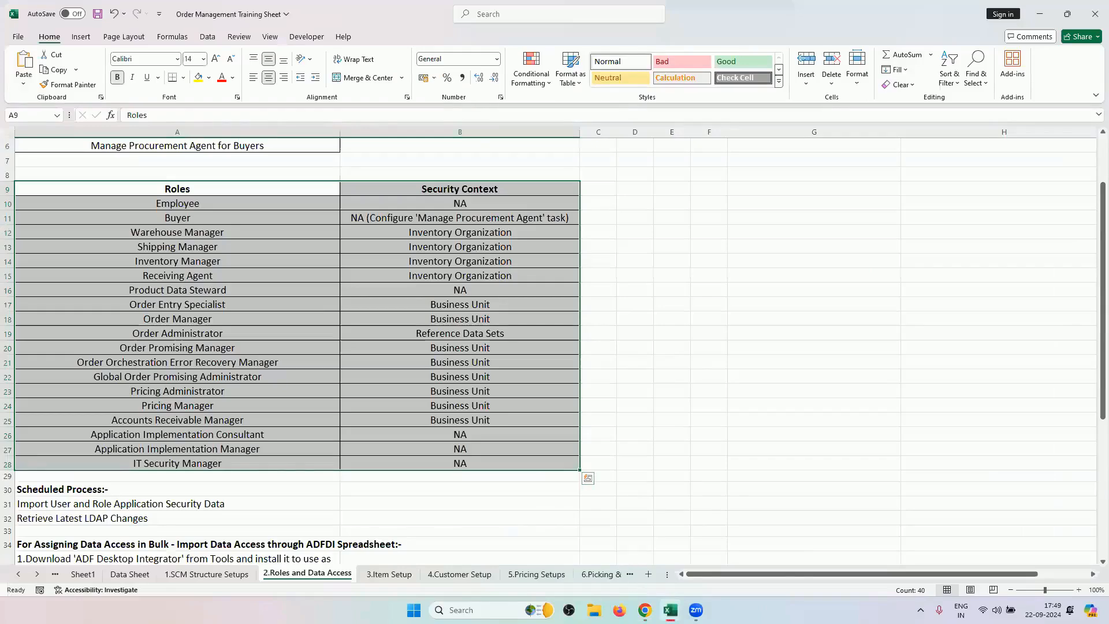
Review the Back to Back Buy tasks through Manage Pricing list in the OM Advanced Fulfillment workbook, then return to Oracle Fusion.
left_click(715, 546)
scroll(295, 277, "up", 6)
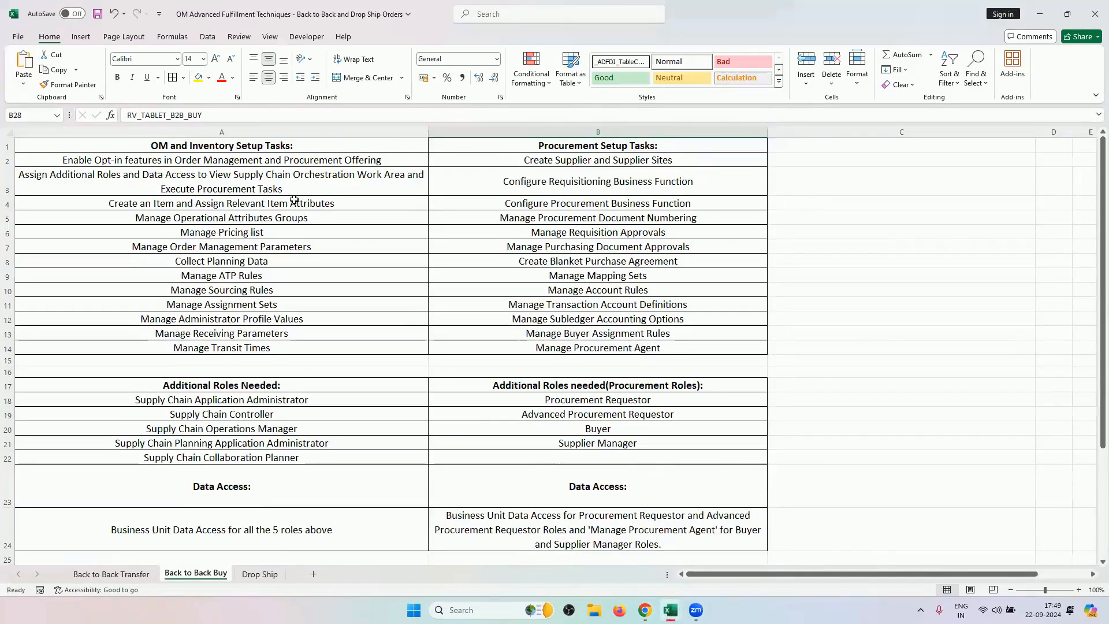
left_click(291, 203)
left_click(288, 216)
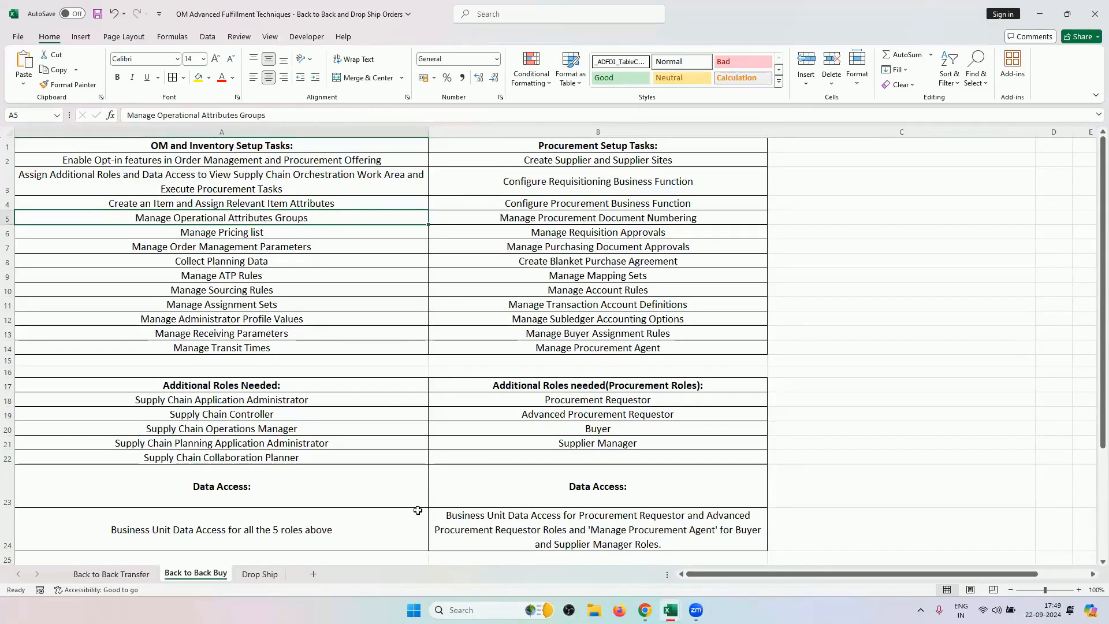
left_click(298, 231)
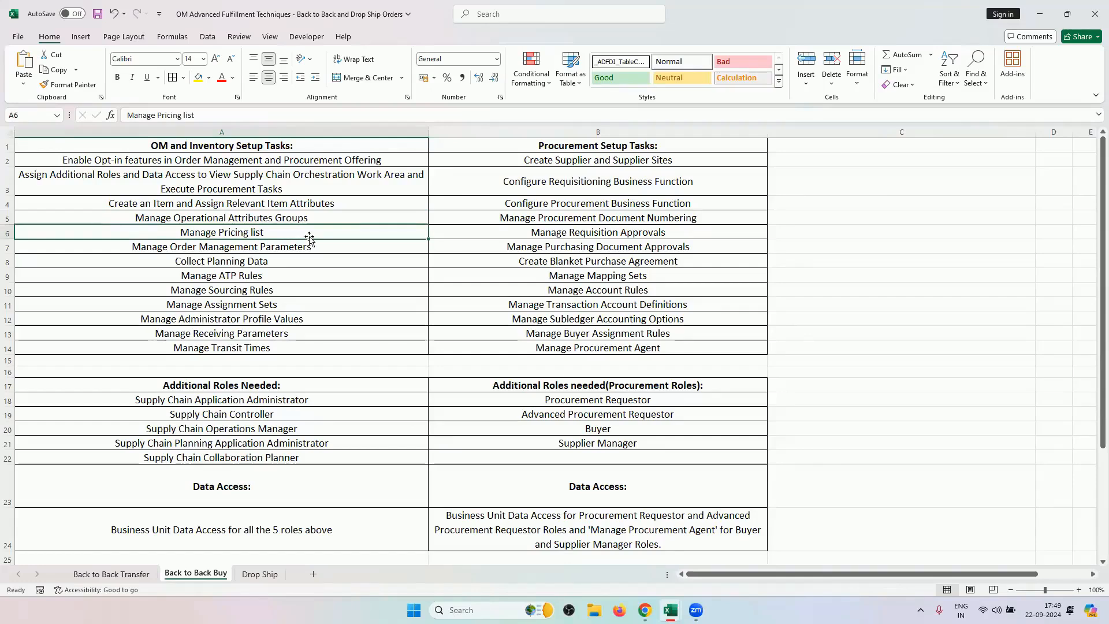
mouse_move(696, 610)
left_click(645, 609)
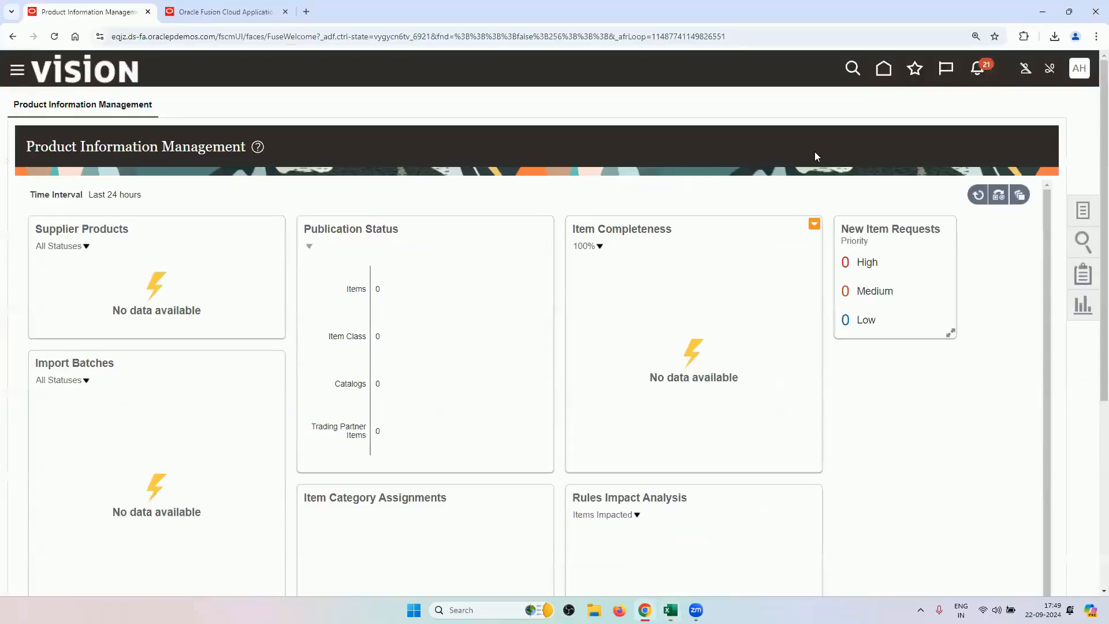
From the Oracle Fusion home page, open the RV2_PRICE_LIST price list in Order Management.
left_click(884, 79)
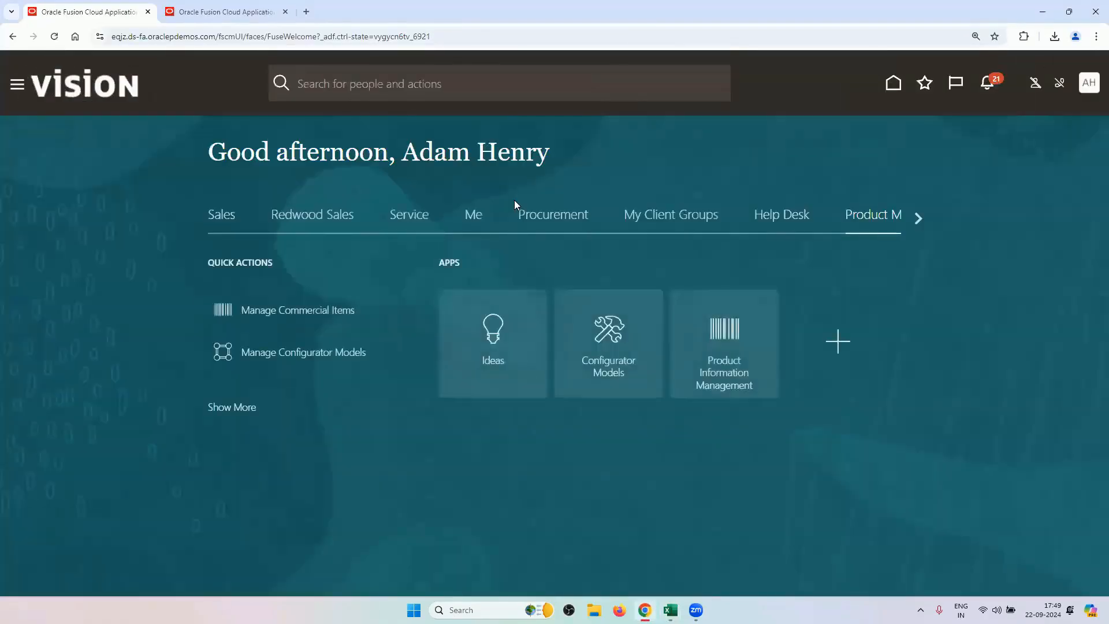
left_click(915, 223)
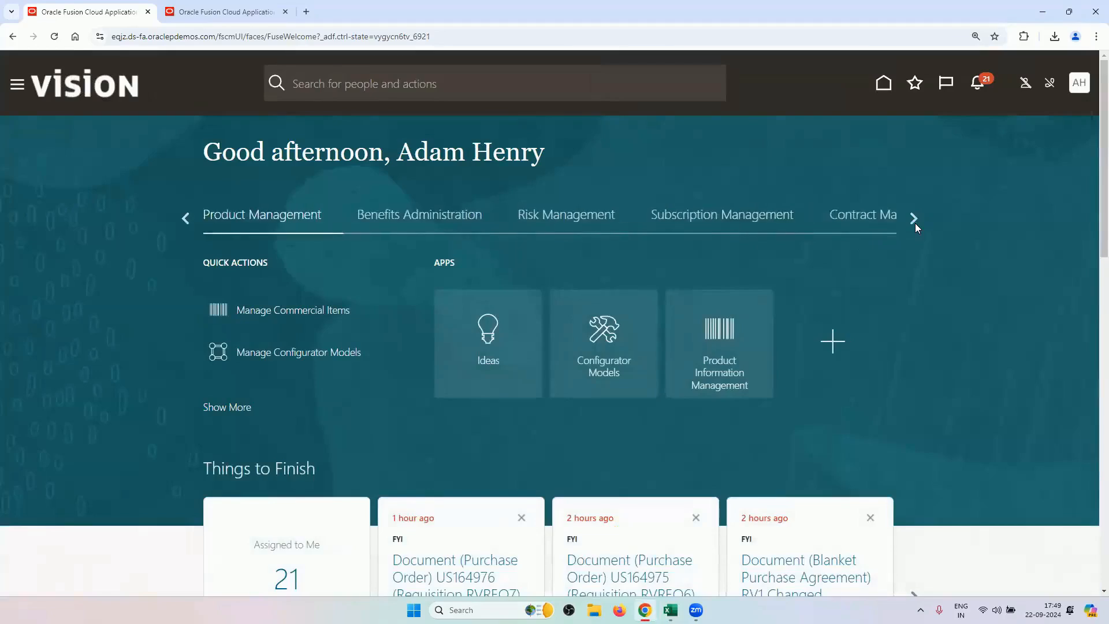
left_click(914, 223)
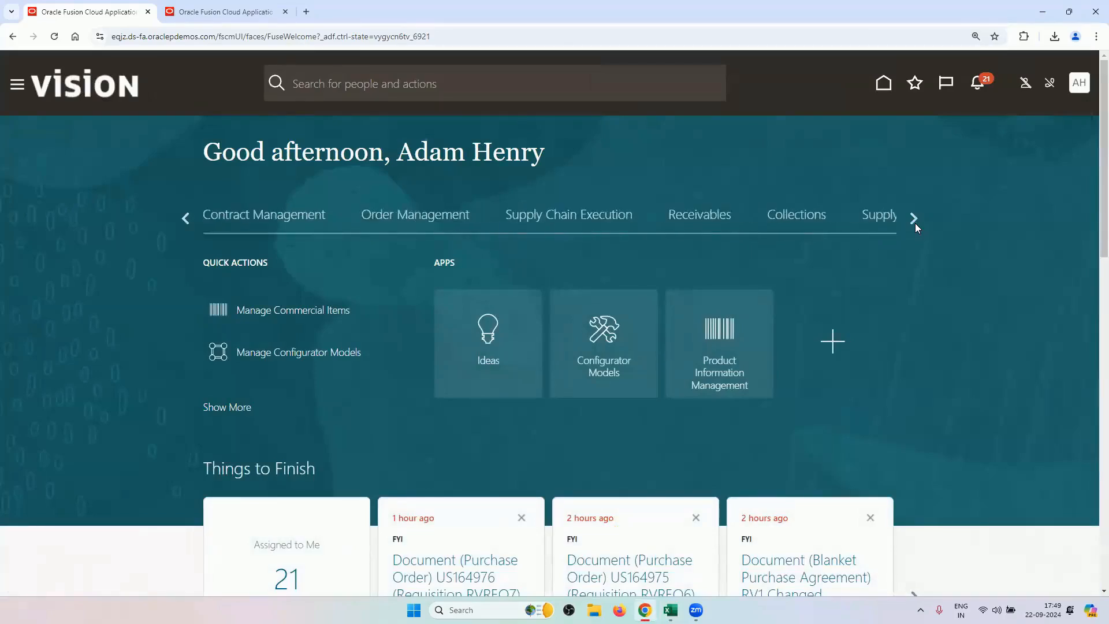
left_click(444, 216)
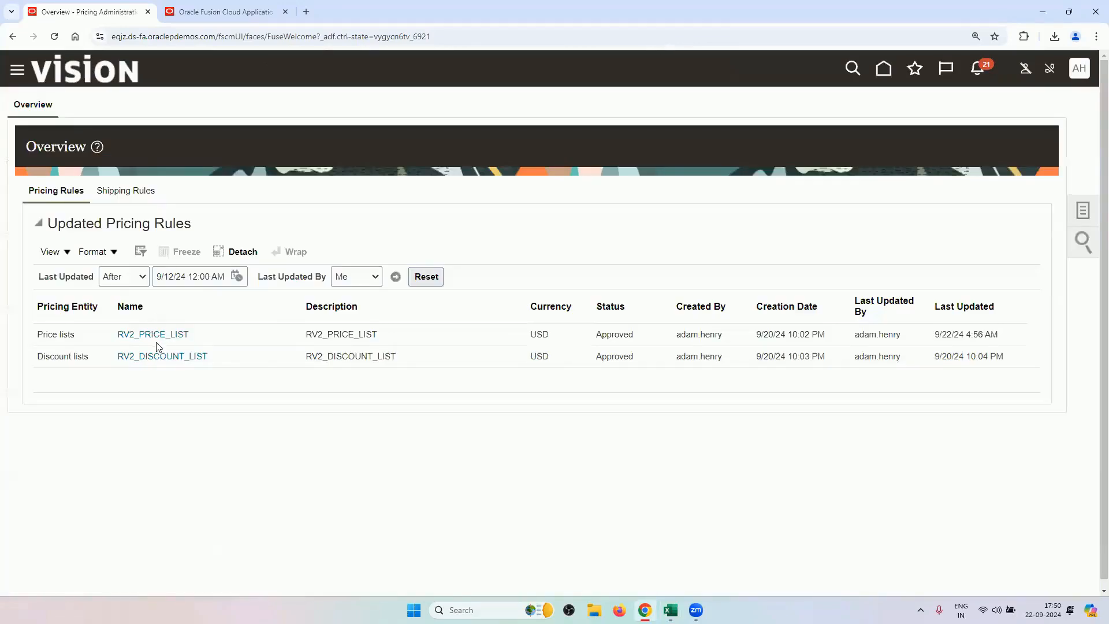
left_click(160, 335)
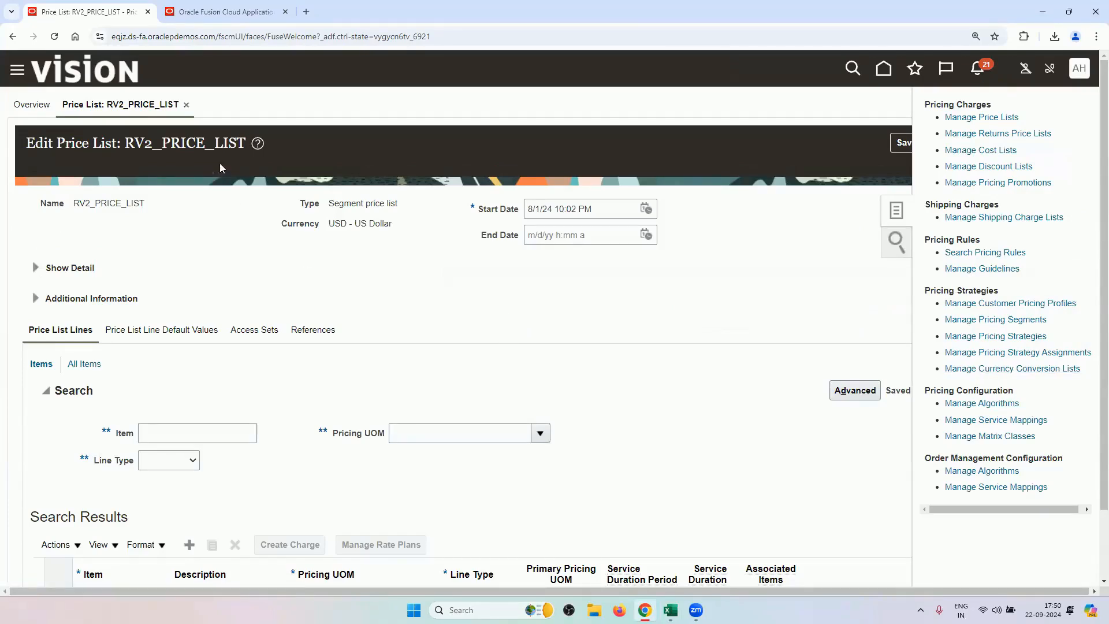
Search the price list lines for Line Type Buy and widen the Item column.
scroll(235, 254, "down", 2)
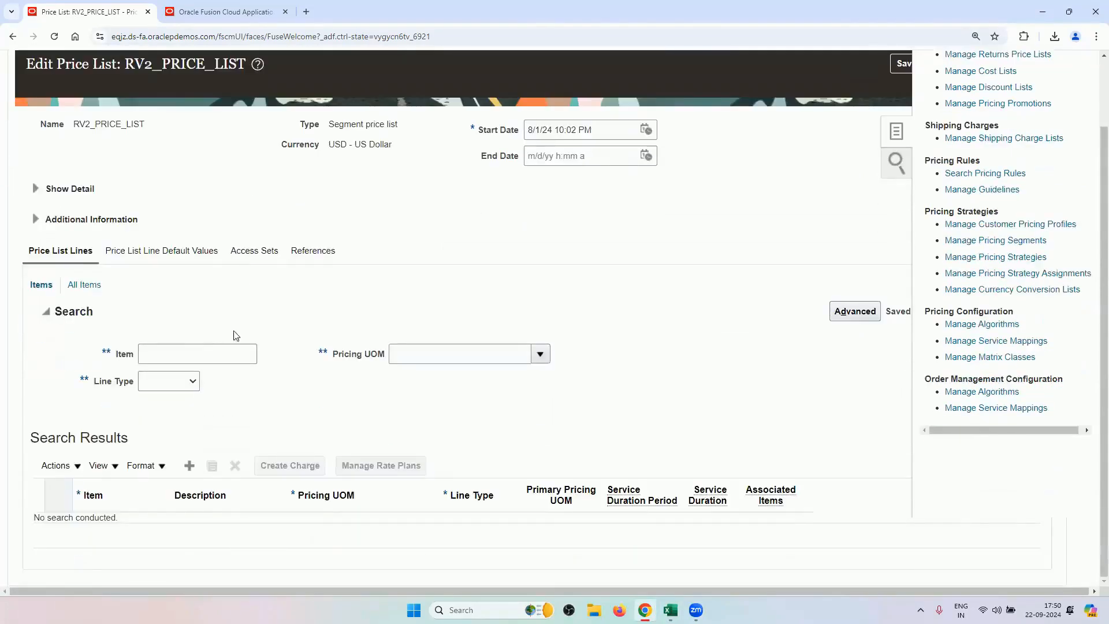
left_click(181, 387)
left_click(153, 489)
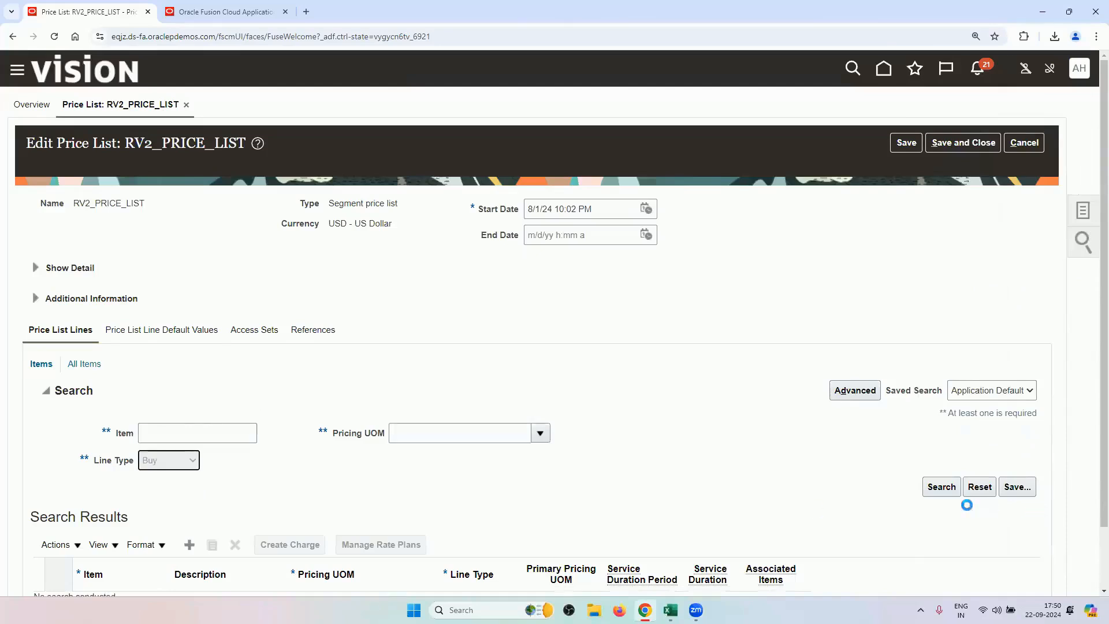
left_click(953, 488)
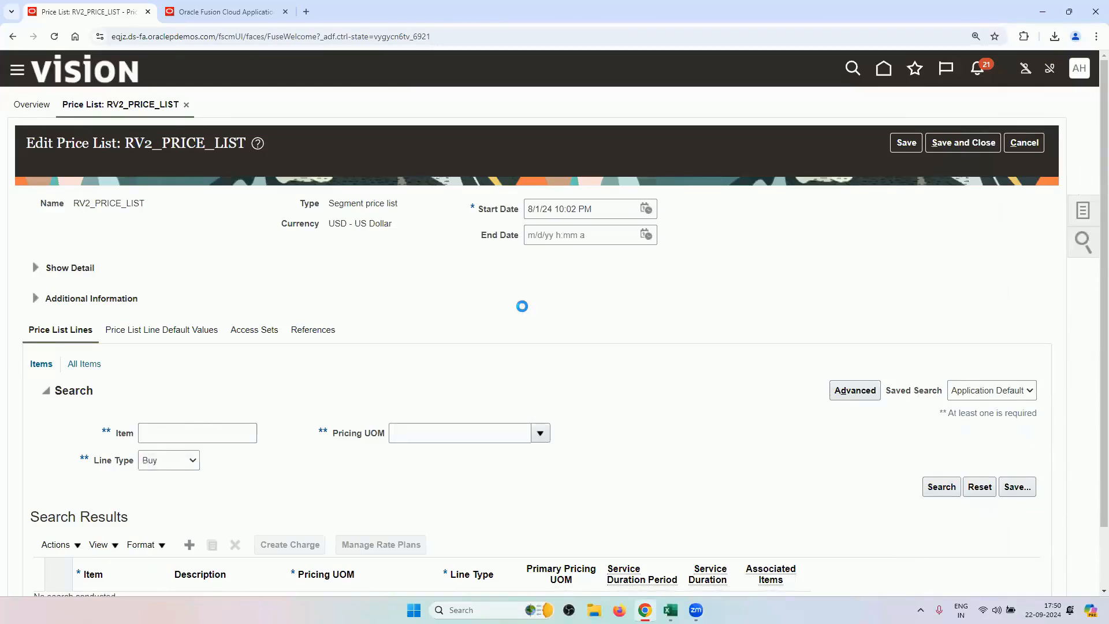
scroll(524, 312, "down", 3)
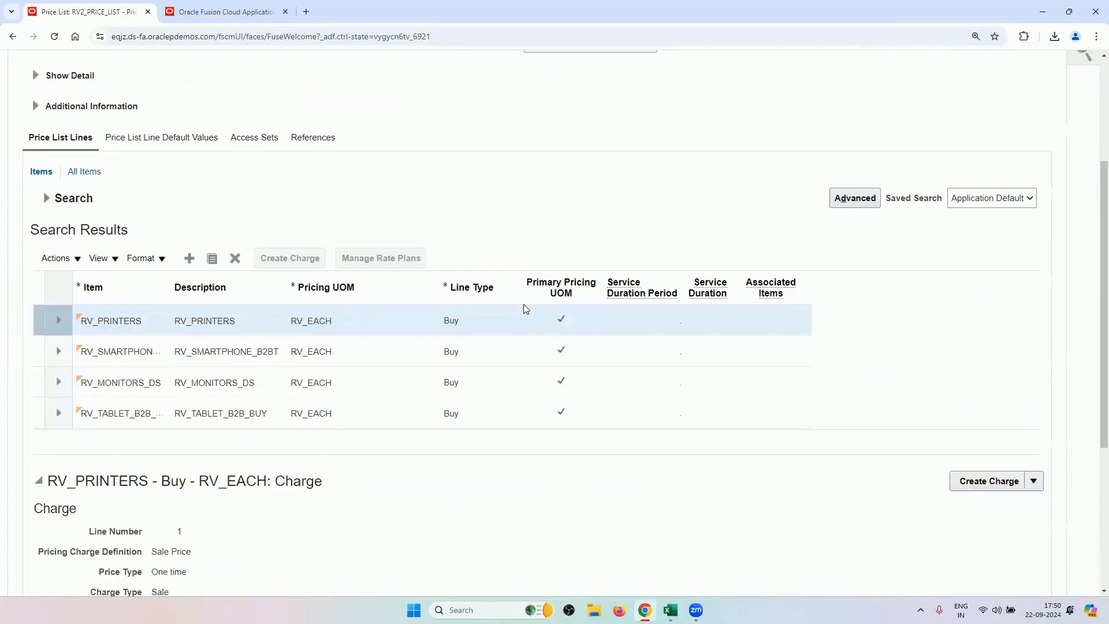
left_click_drag(171, 287, 295, 289)
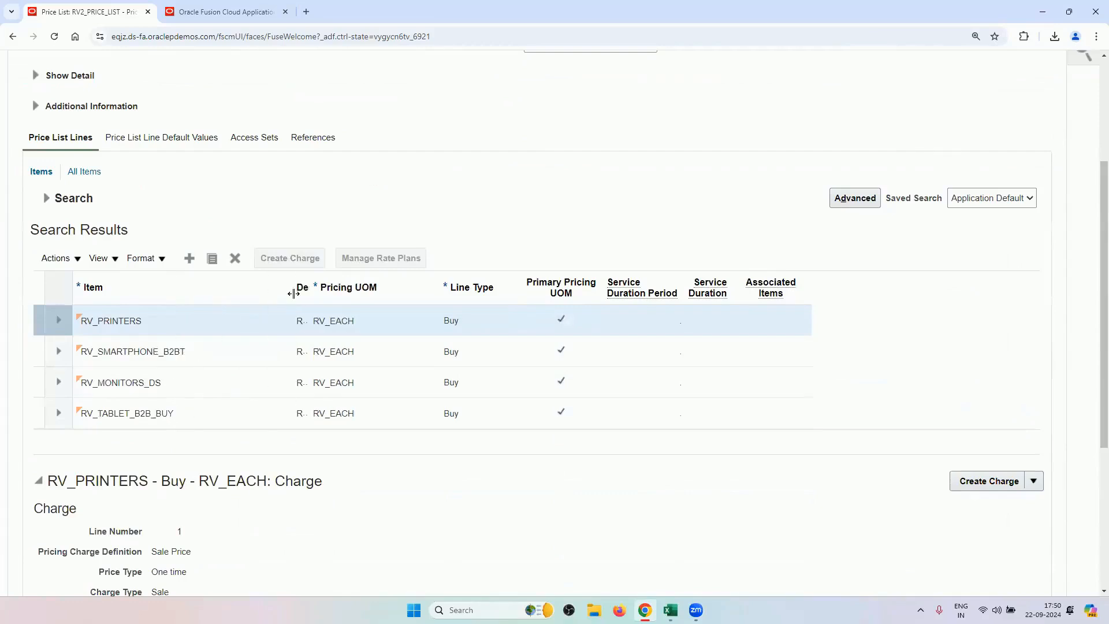
Check that RV_TABLET_B2B_BUY is charged 500.00 USD, then cancel out of the price list.
left_click(169, 415)
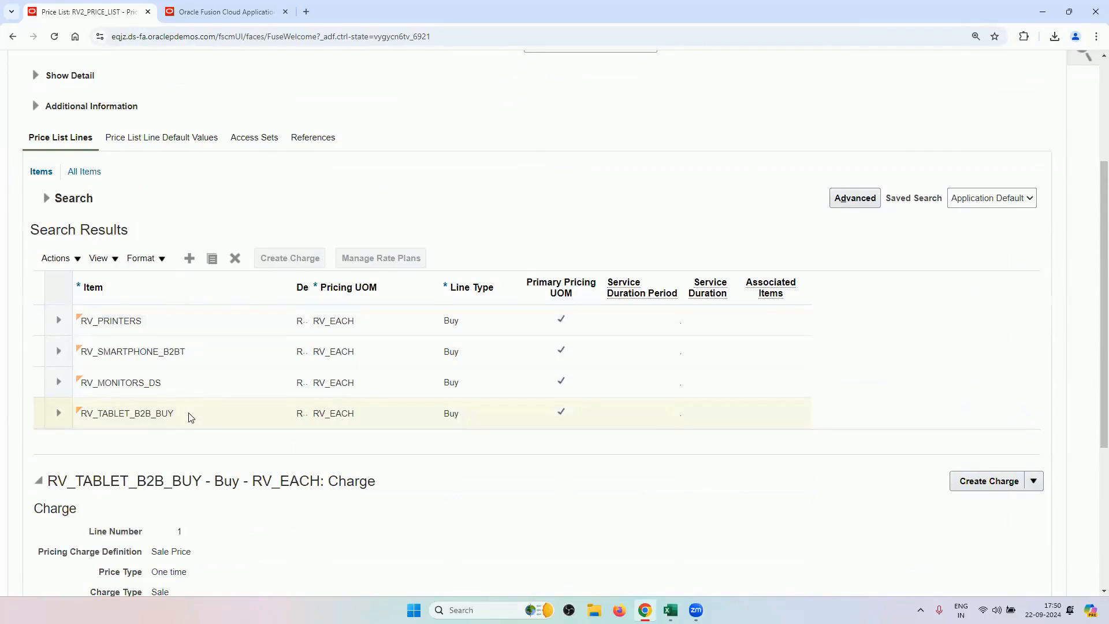
scroll(190, 417, "down", 5)
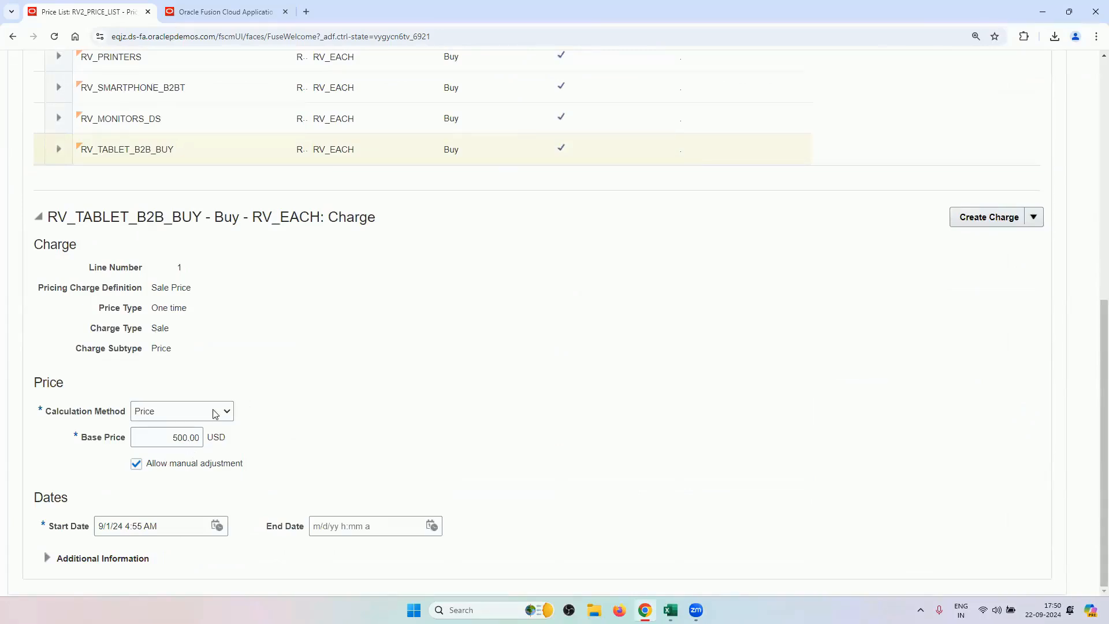
scroll(526, 485, "up", 8)
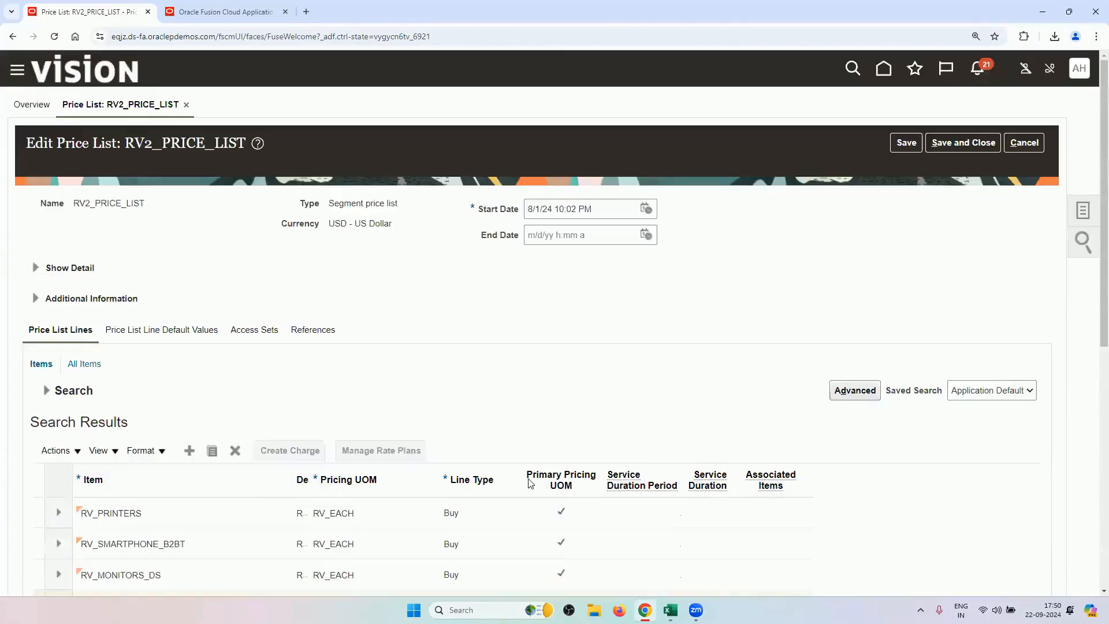
left_click(1016, 147)
mouse_move(669, 609)
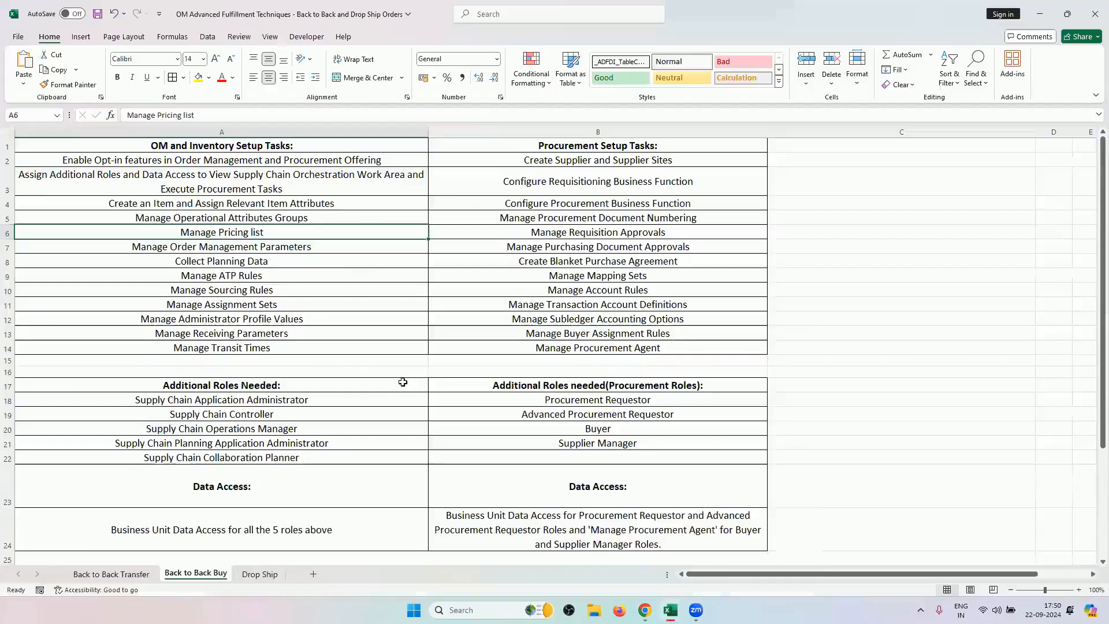
left_click(734, 553)
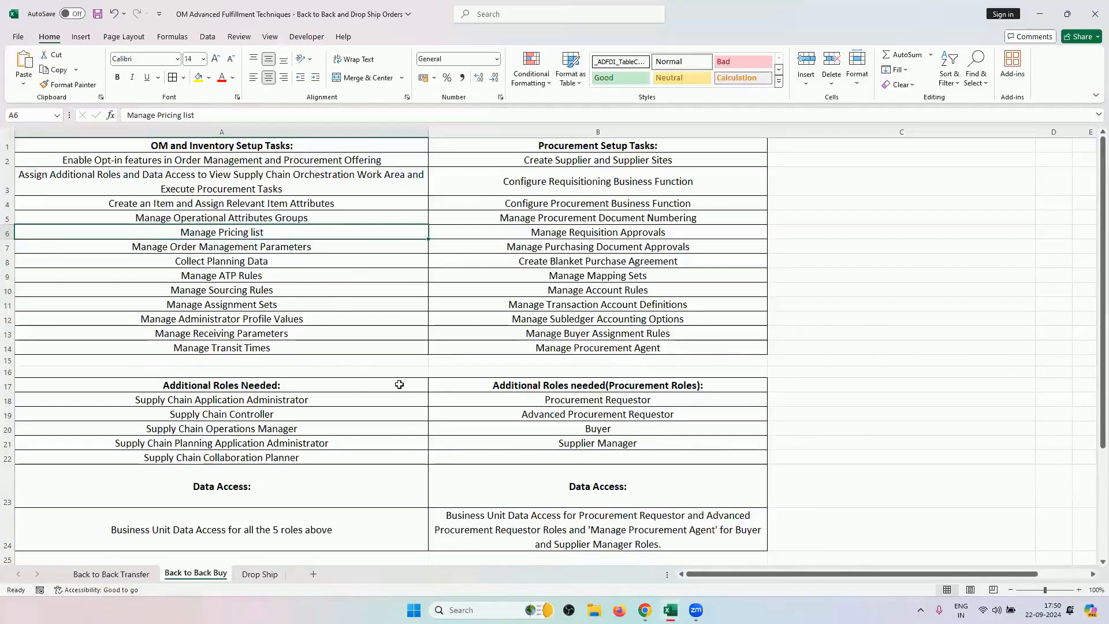
left_click(347, 247)
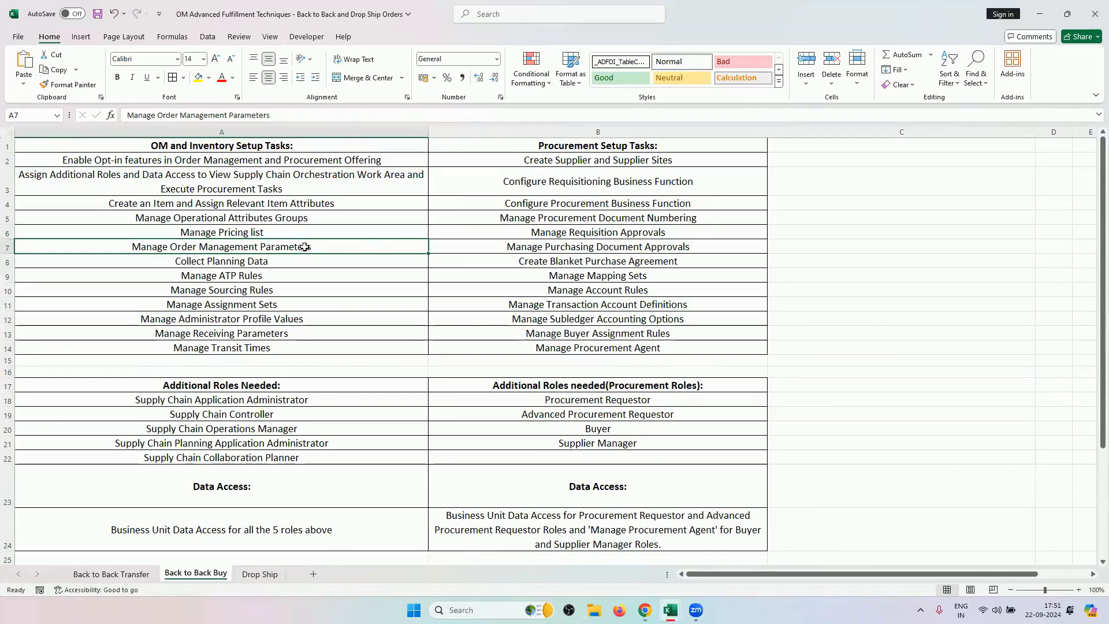
left_click(645, 609)
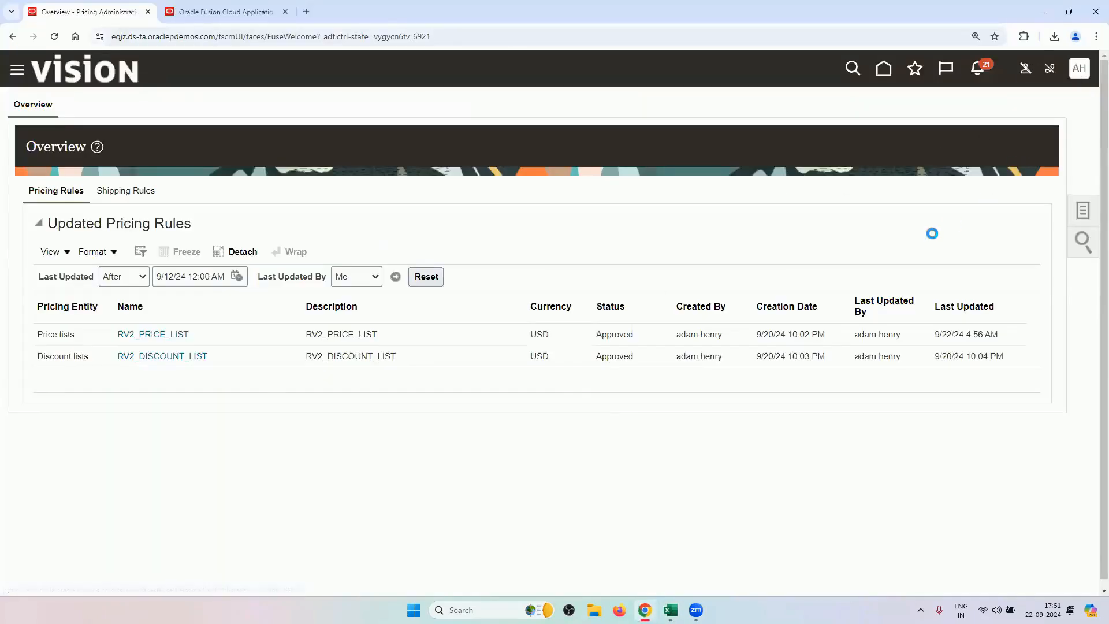
In Setup and Maintenance, switch to Order Management and open Manage Order Management Parameters via a PARAMETERS search.
left_click(834, 284)
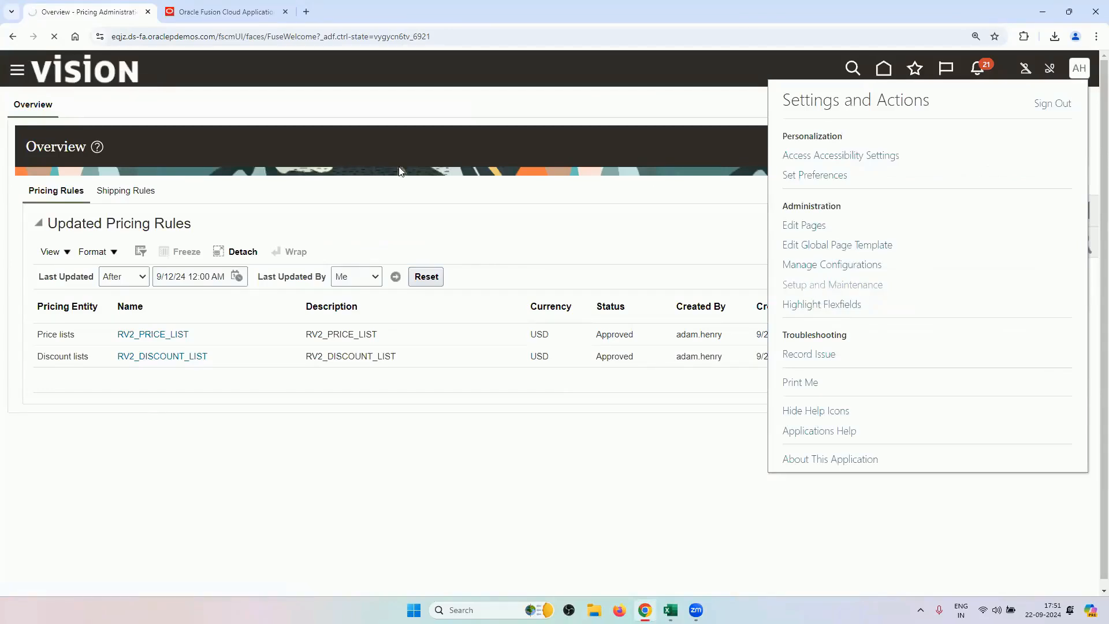
left_click(568, 154)
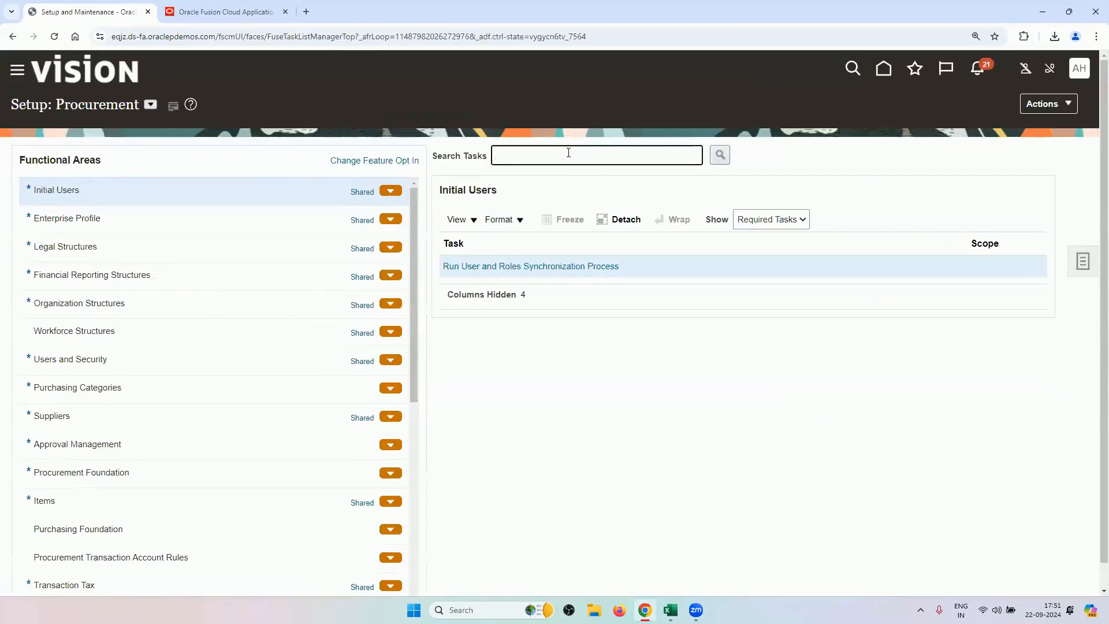
type("ORDE")
key("BackSpace")
key("BackSpace")
key("BackSpace")
key("BackSpace")
left_click(151, 105)
left_click(220, 276)
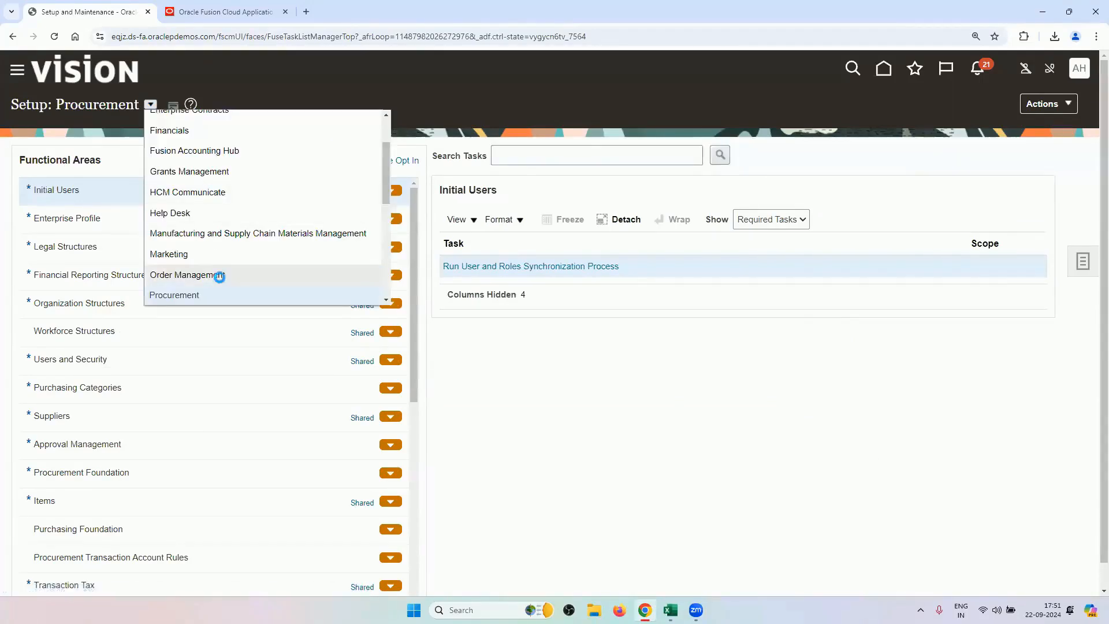
left_click(598, 155)
type("PARAMETERS")
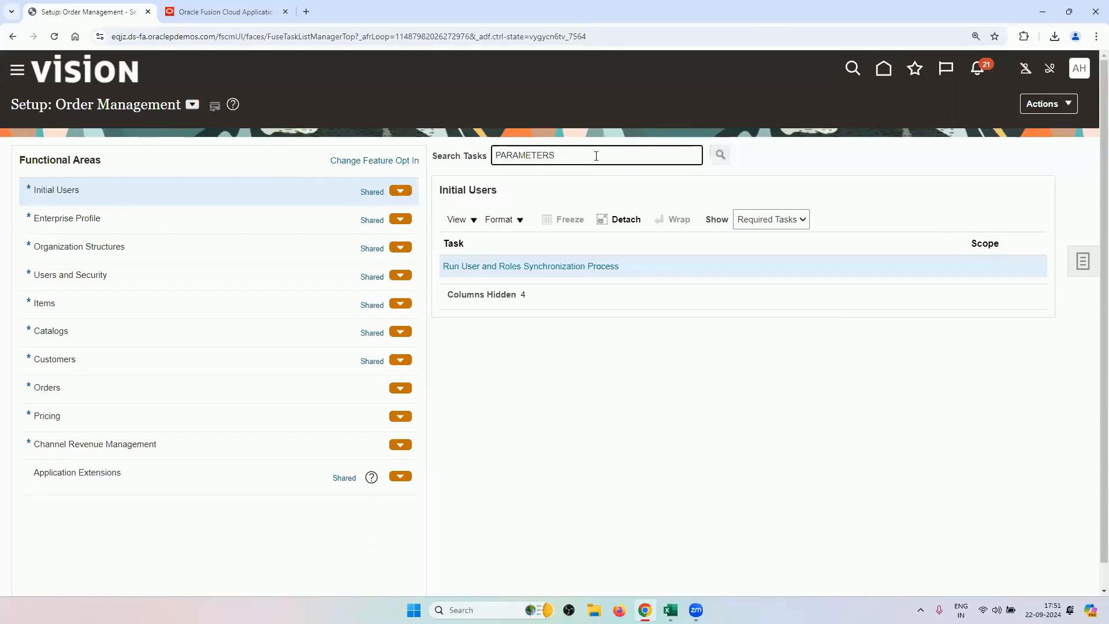
key("Return")
left_click(433, 321)
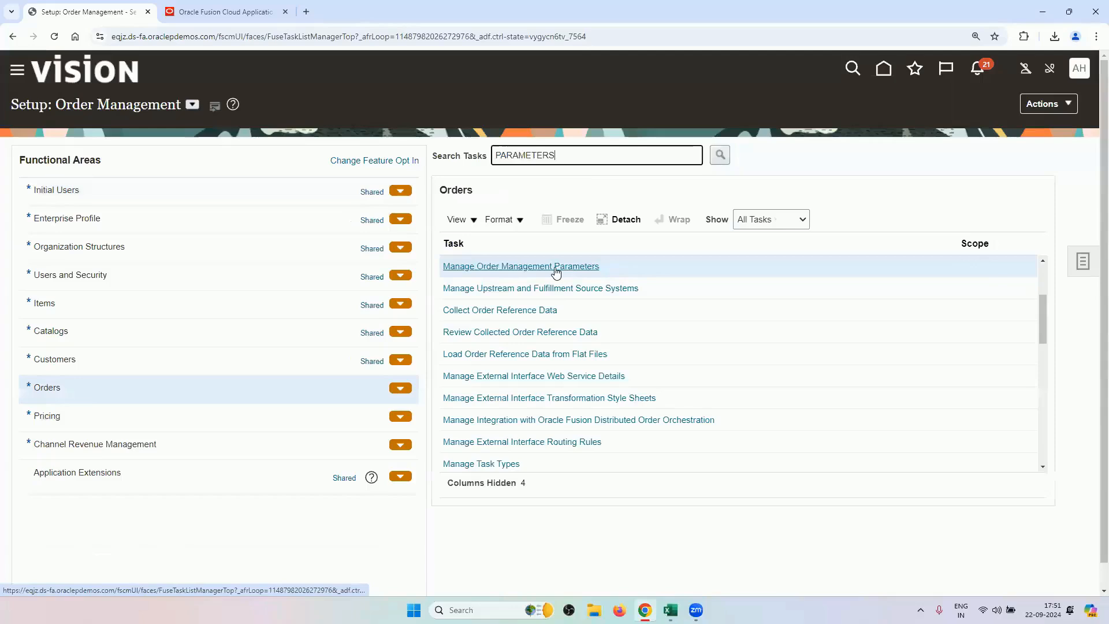
left_click(556, 272)
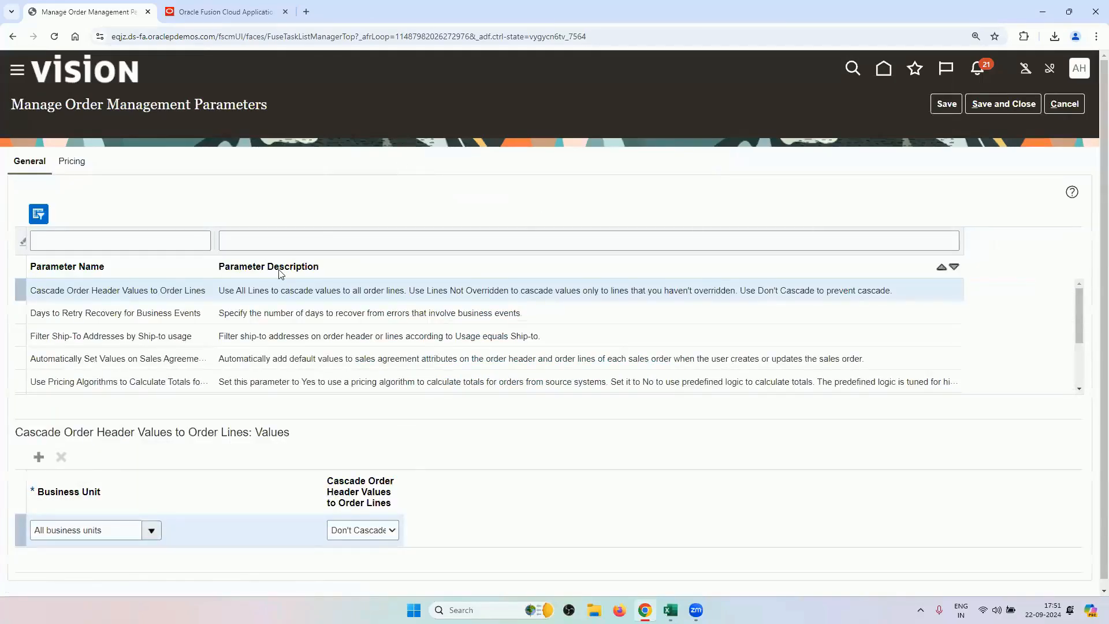
Review the Item Validation Organization and Preparer for Procurement values, then leave without saving.
left_click(1078, 390)
left_click(1078, 390)
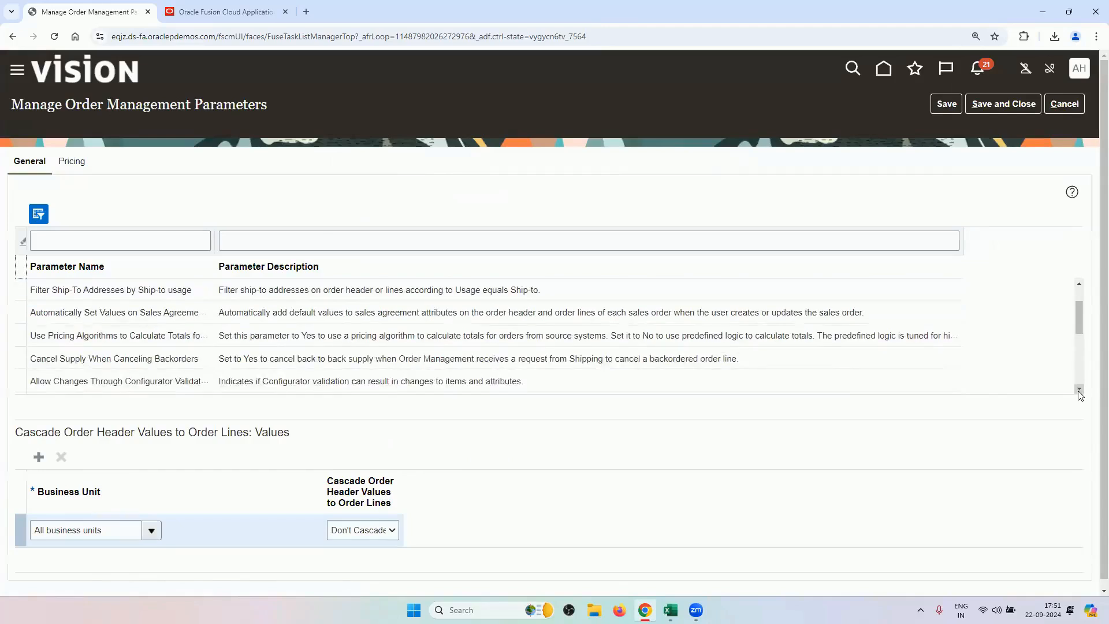
left_click(1078, 389)
left_click(1079, 389)
left_click(1078, 389)
left_click(1078, 390)
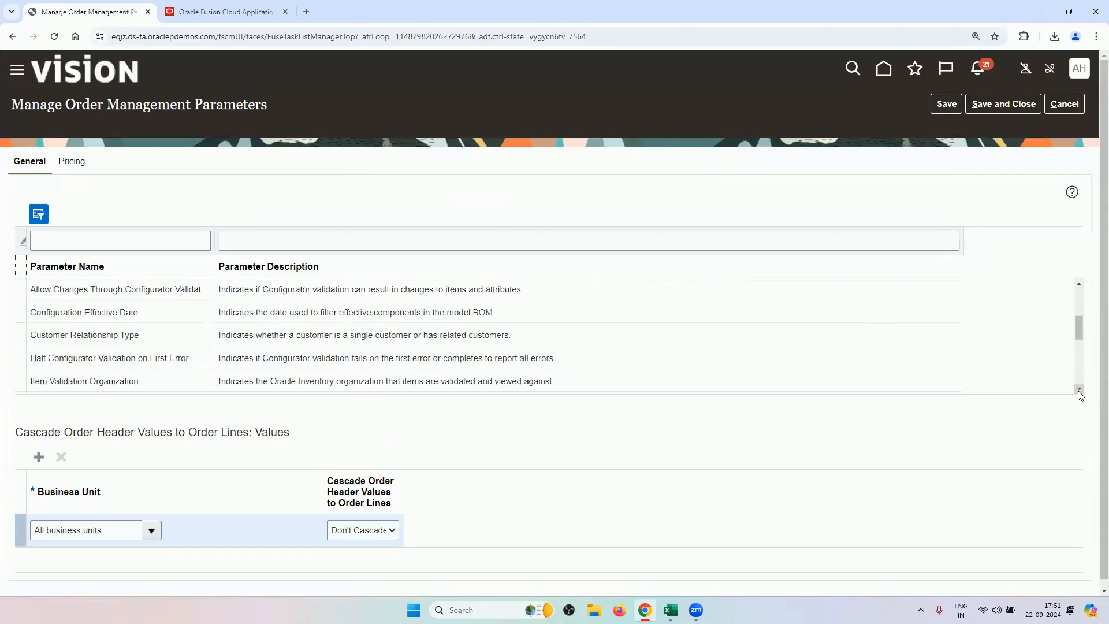
left_click(1079, 389)
left_click(175, 355)
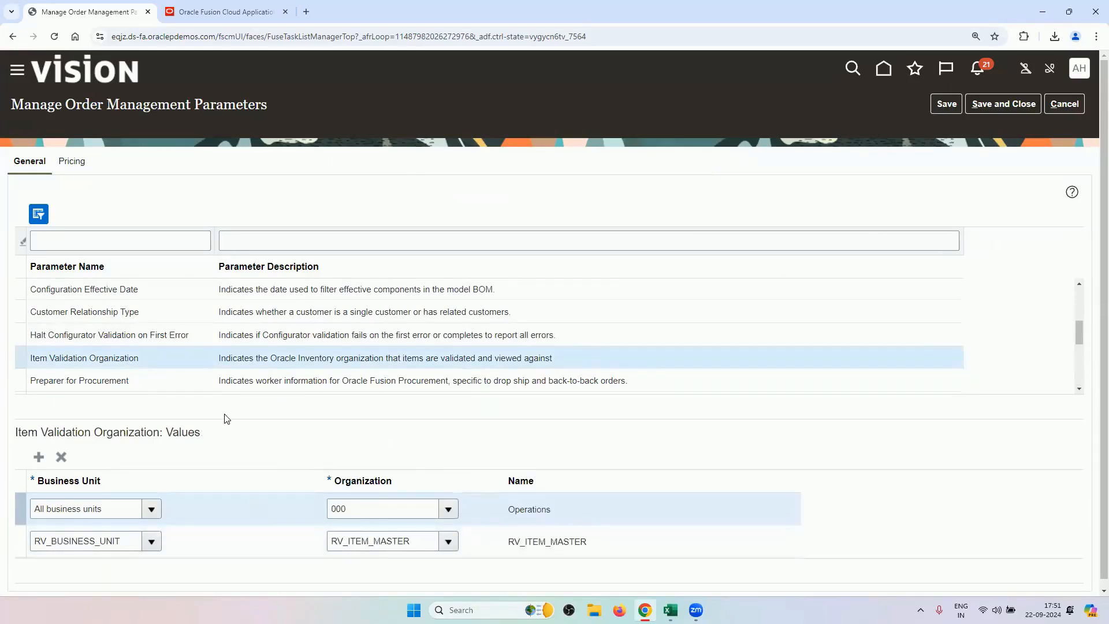
left_click(221, 386)
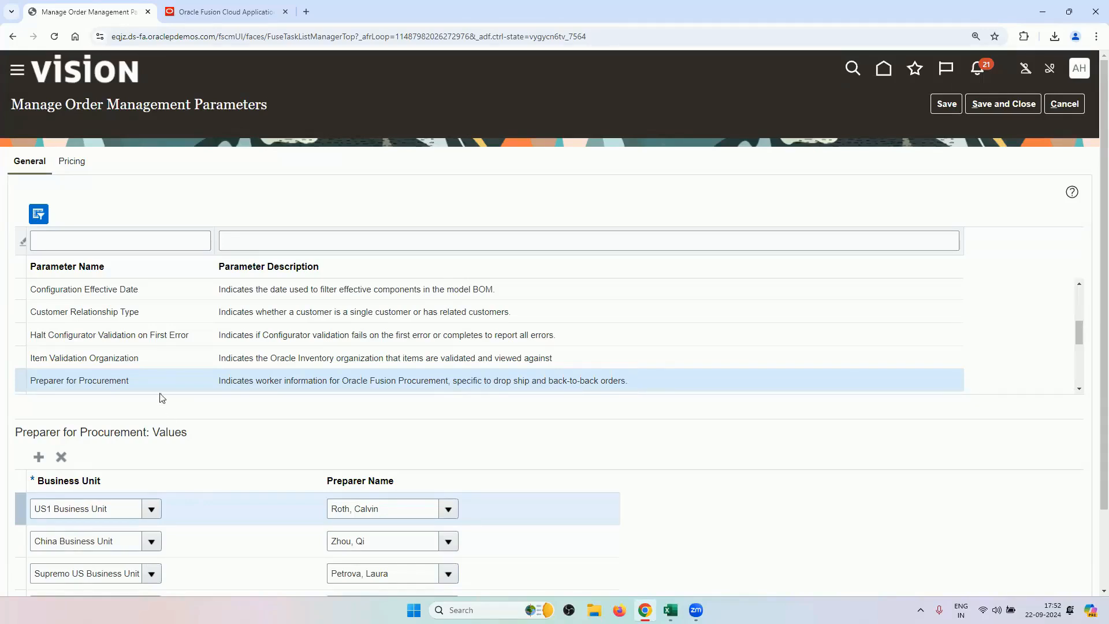
scroll(298, 449, "down", 1)
scroll(296, 449, "down", 2)
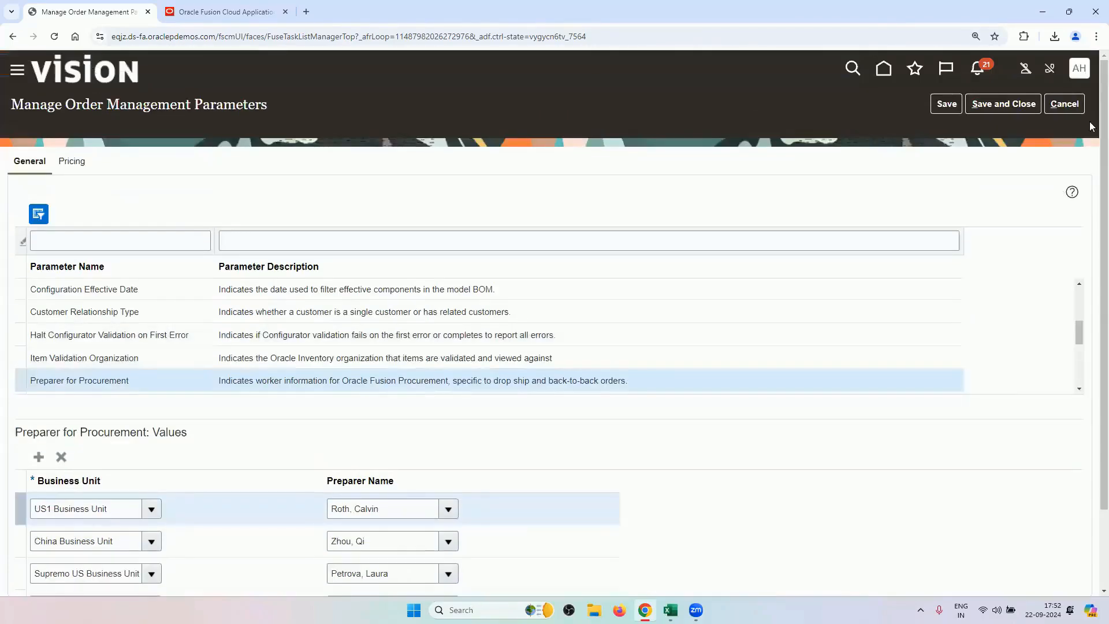
left_click(1064, 104)
Discard unsaved changes, select Manage ATP Rules, Manage Sourcing Rules and Manage Assignment Sets in the checklist, then return to Oracle.
left_click(743, 342)
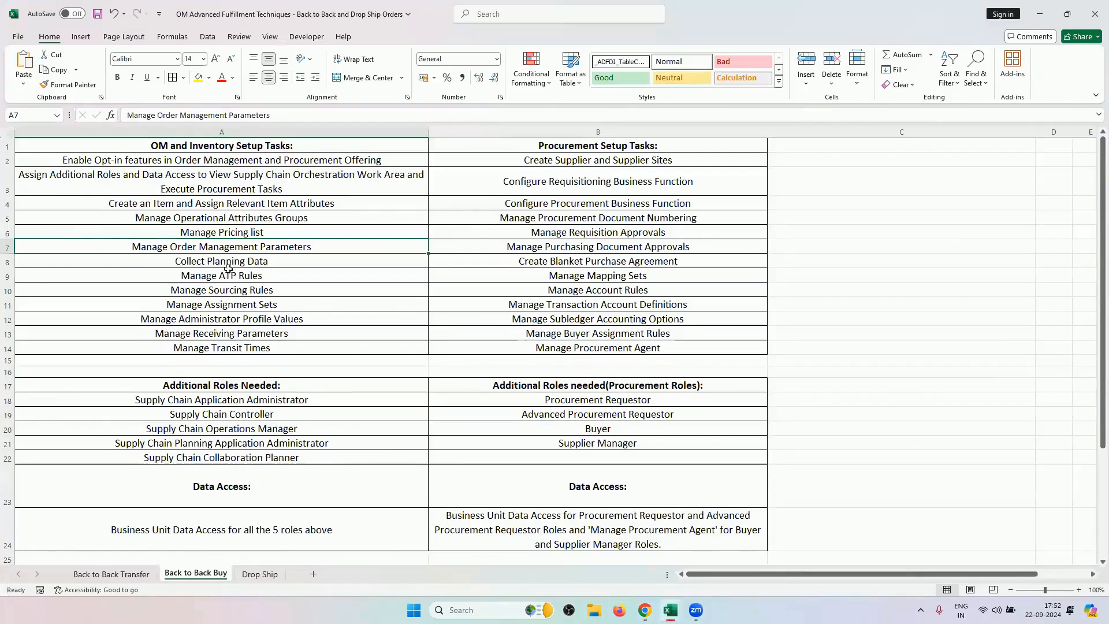
left_click(254, 265)
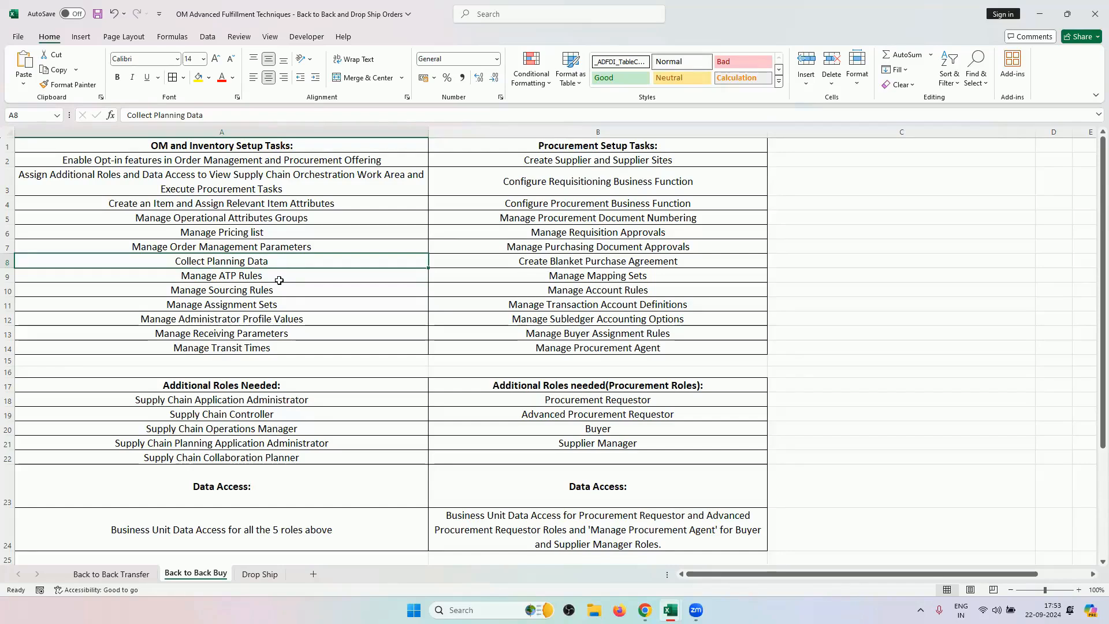
left_click_drag(283, 277, 292, 304)
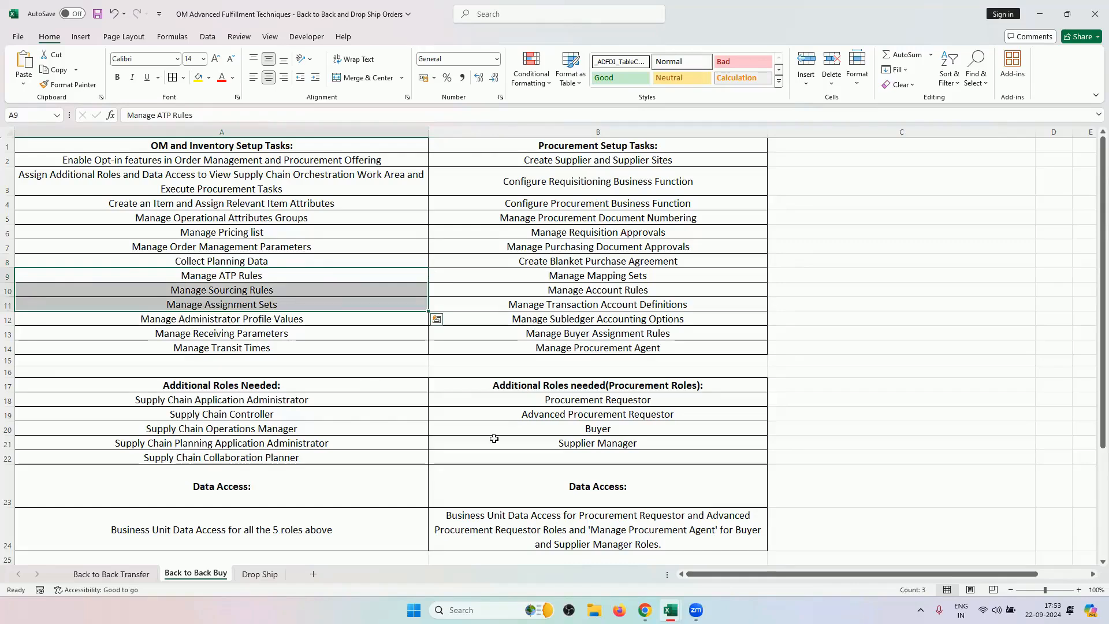
left_click(645, 610)
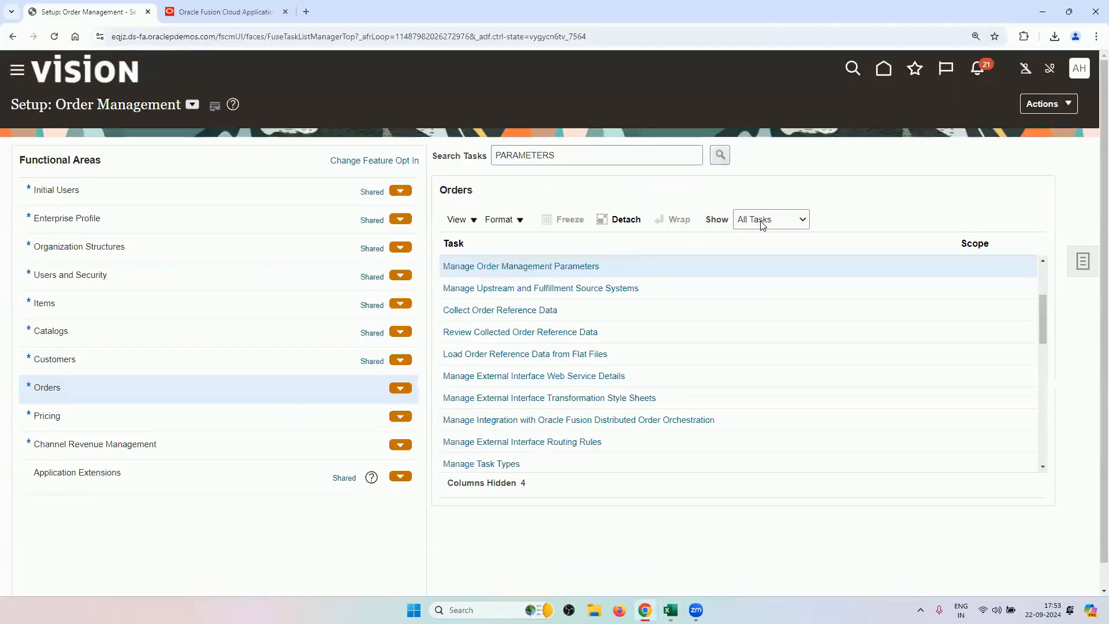
From Home, open the Manage ATP Rules page in Global Order Promising.
left_click(884, 69)
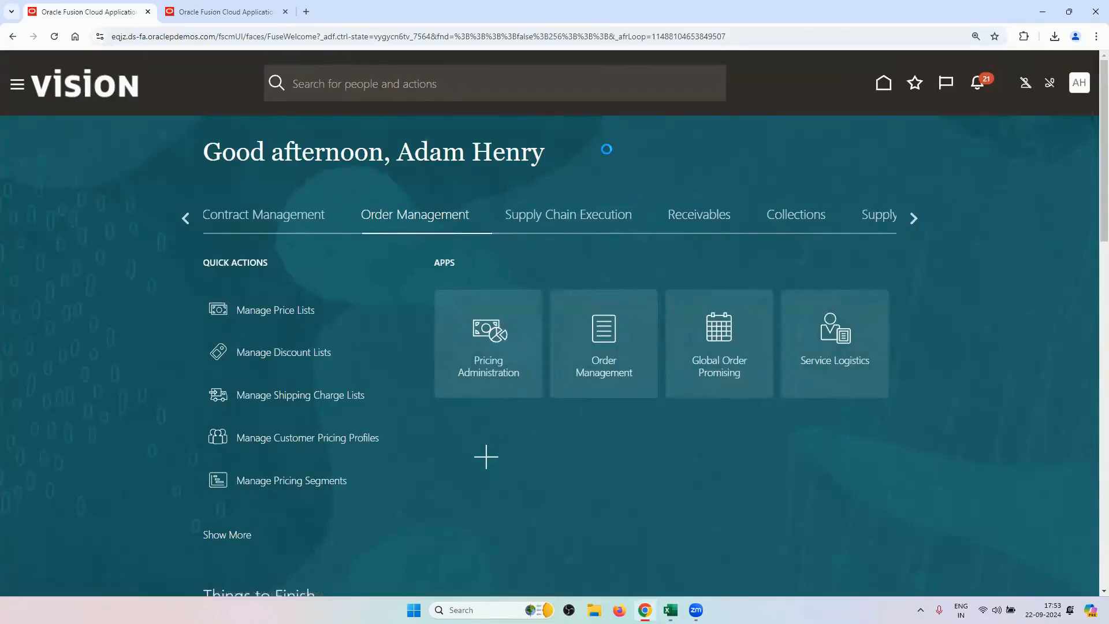
left_click(724, 345)
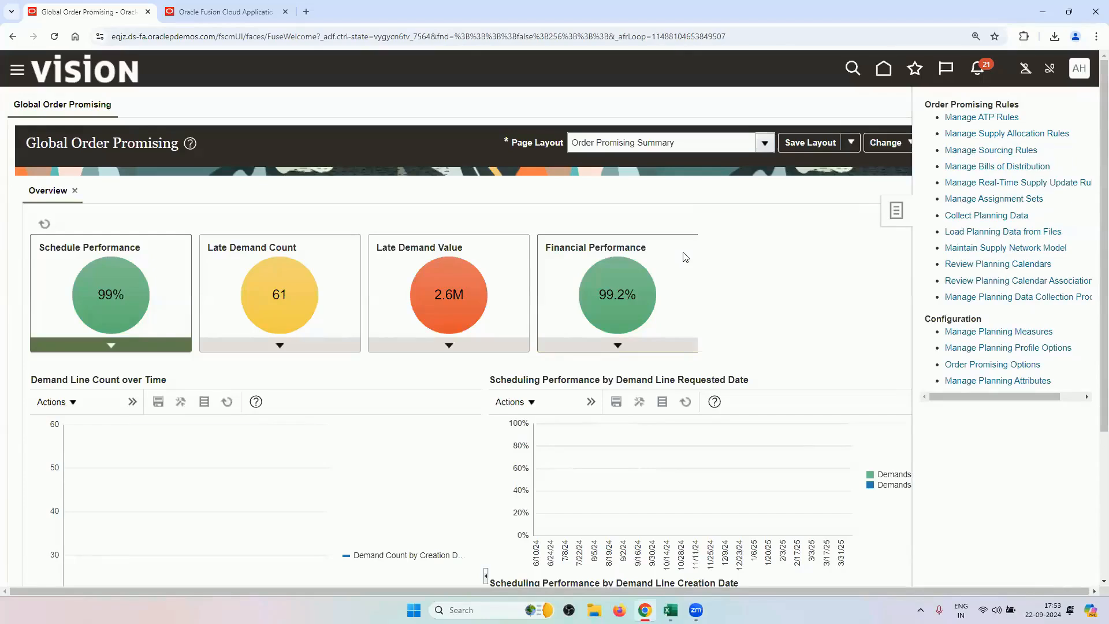
left_click(1003, 121)
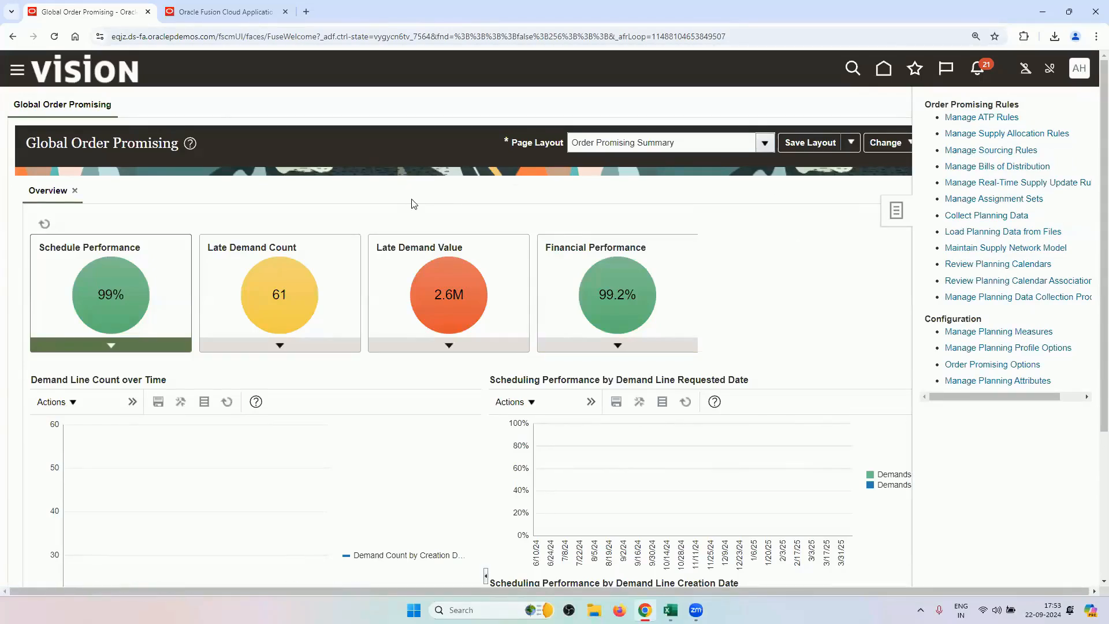
left_click(670, 609)
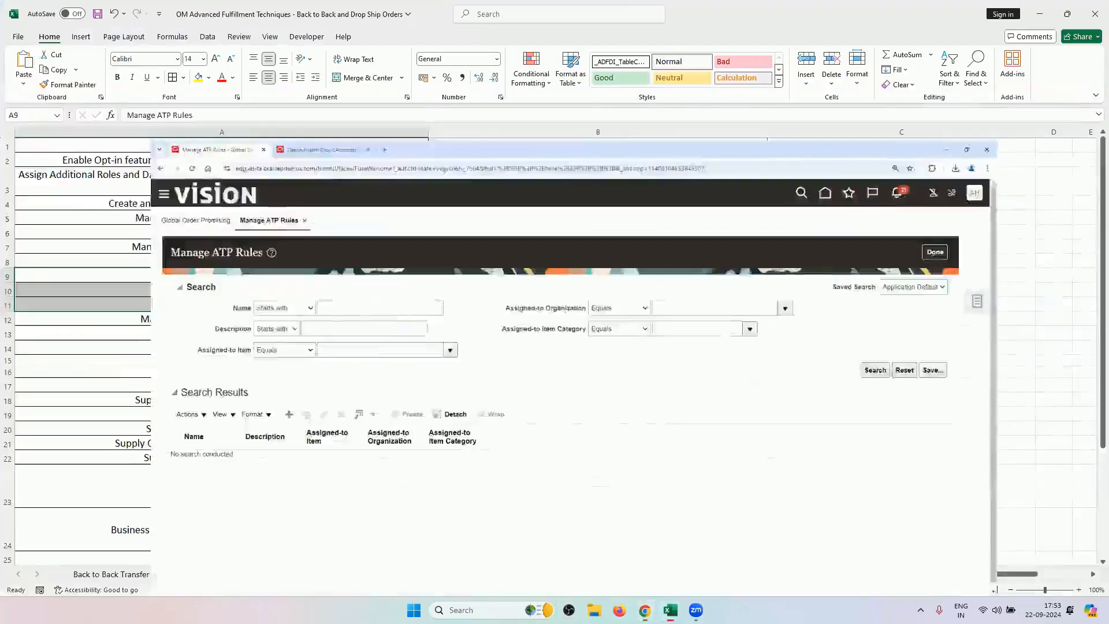
scroll(512, 390, "down", 3)
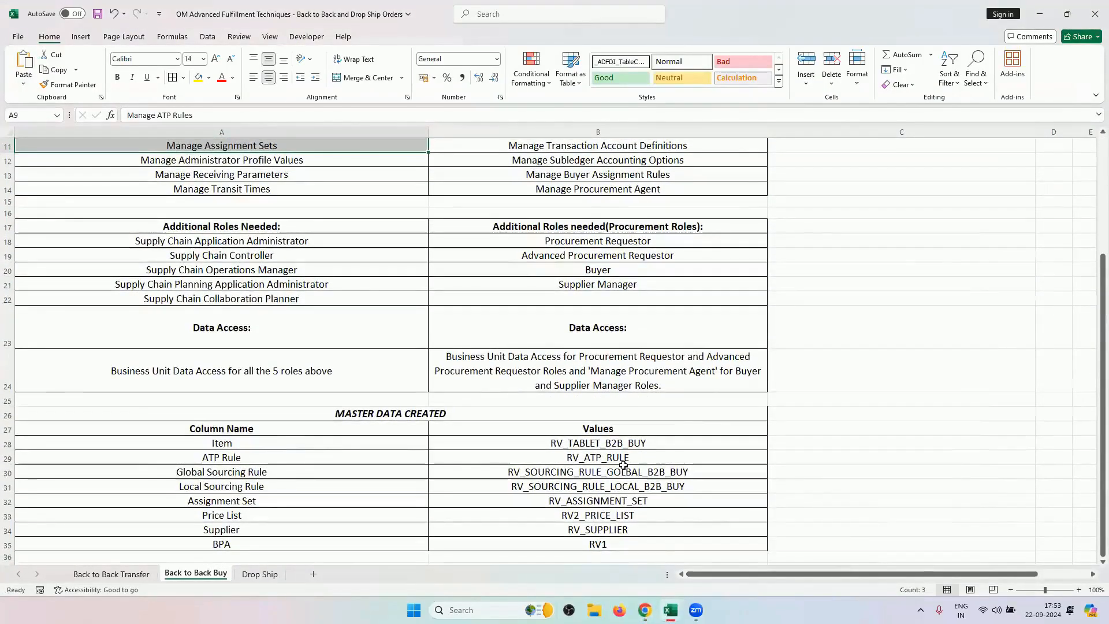
left_click(645, 610)
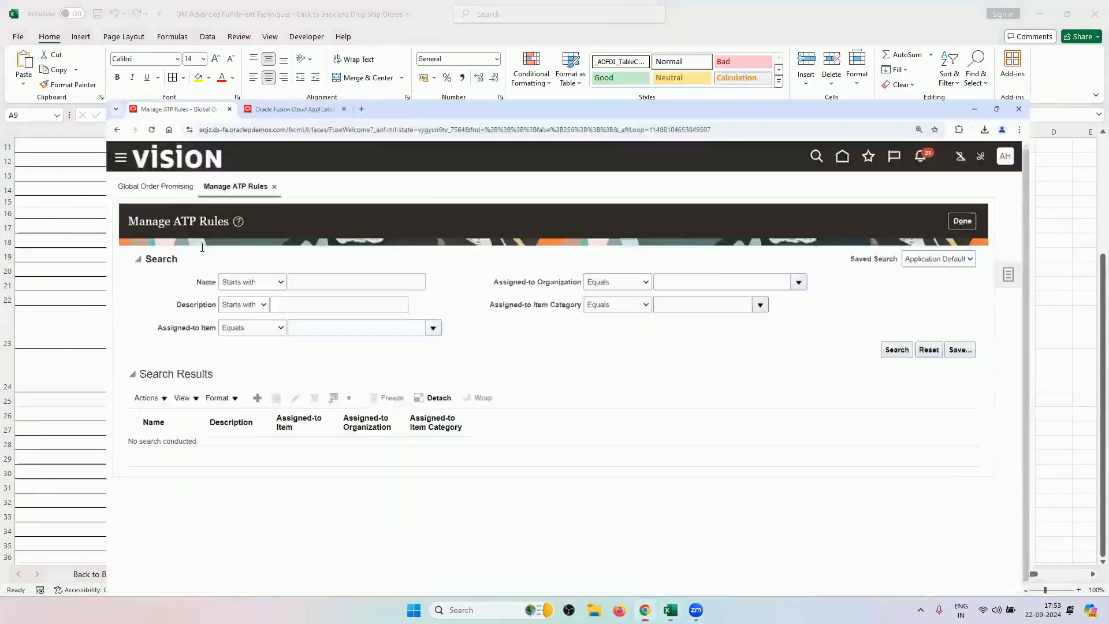
Search for ATP rules with the name RV.
left_click(259, 223)
type("R")
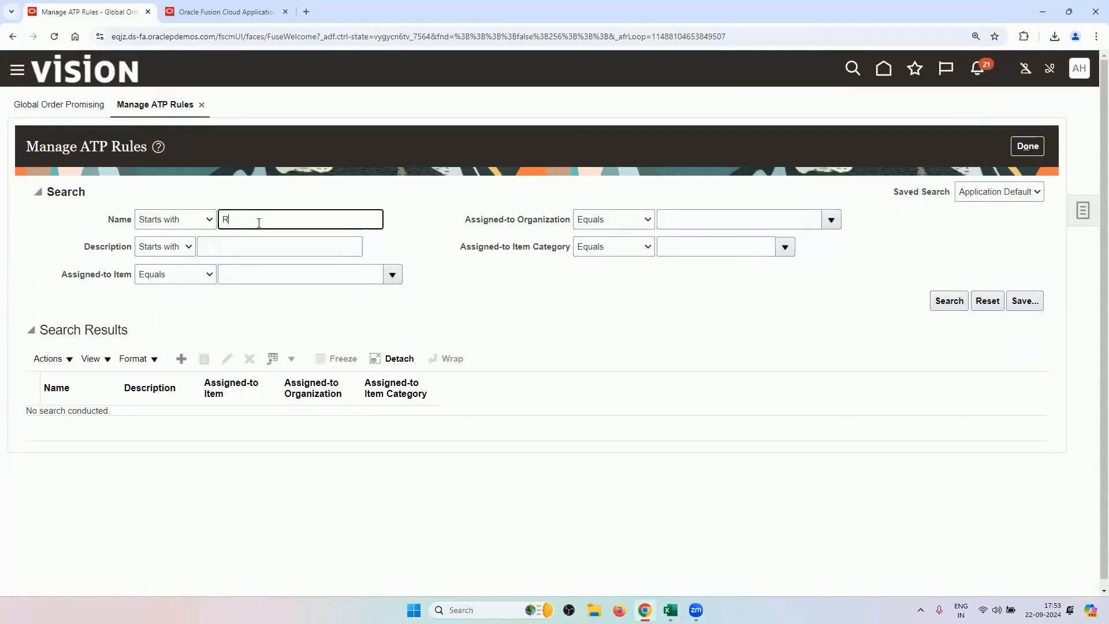
type("V")
key("Return")
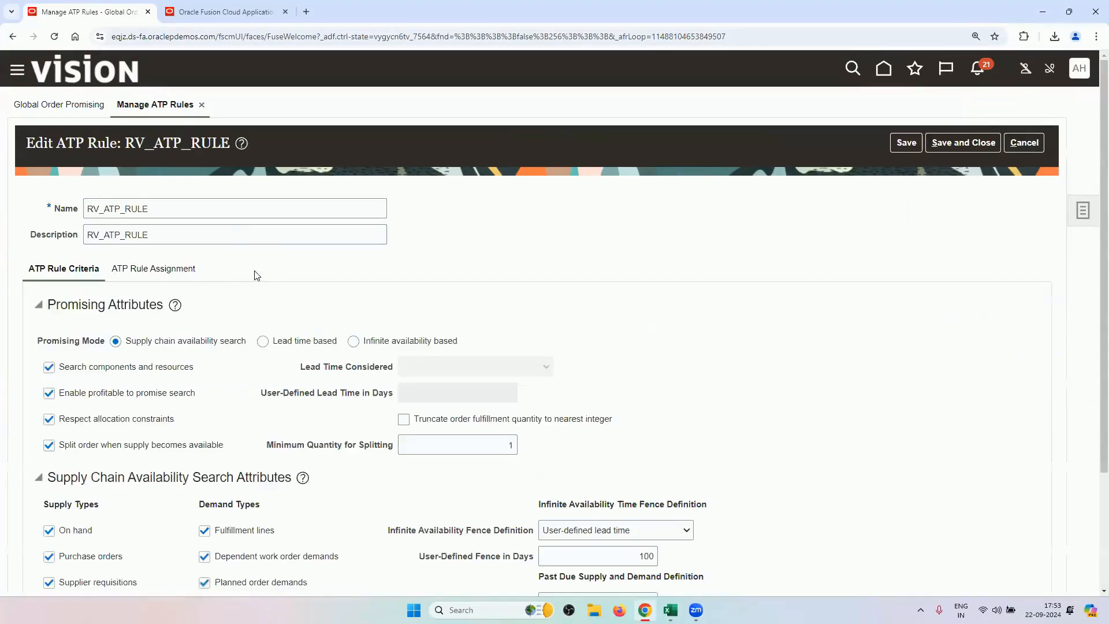
scroll(276, 395, "down", 2)
scroll(277, 396, "down", 1)
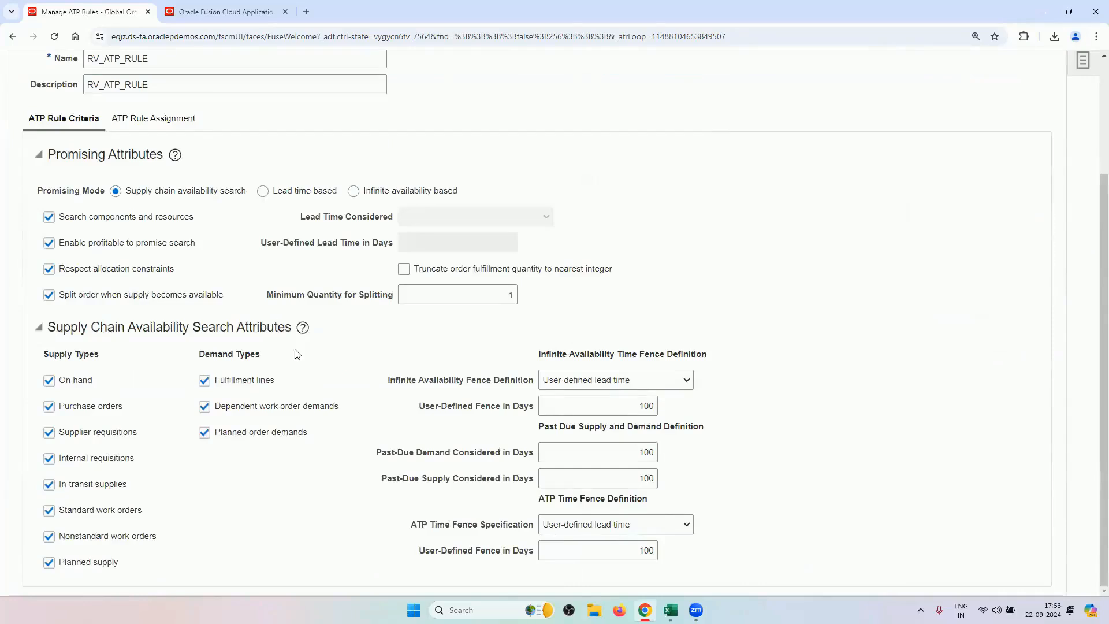
scroll(164, 298, "up", 2)
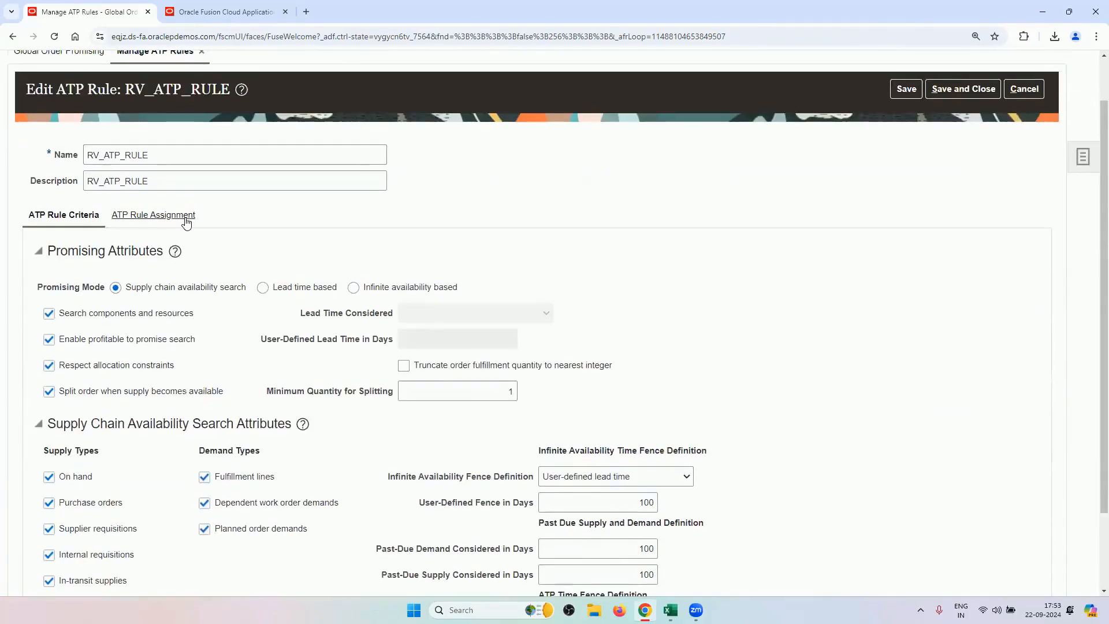
Review RV_ATP_RULE's item assignments, including RV_TABLET_B2B_BUY, and its supply chain availability criteria.
left_click(163, 224)
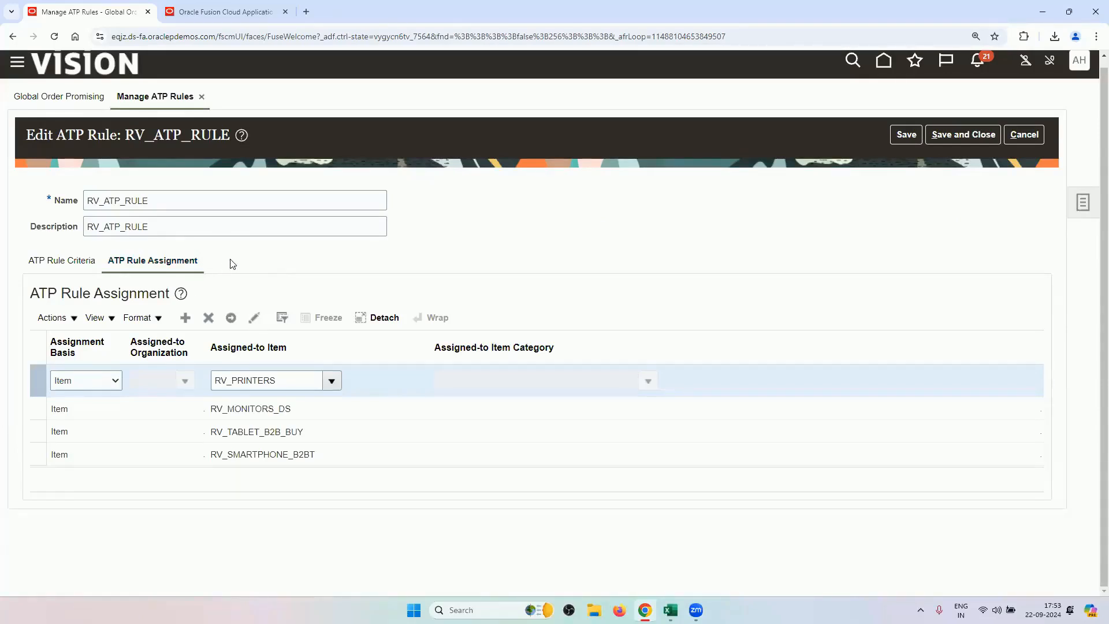
left_click(246, 440)
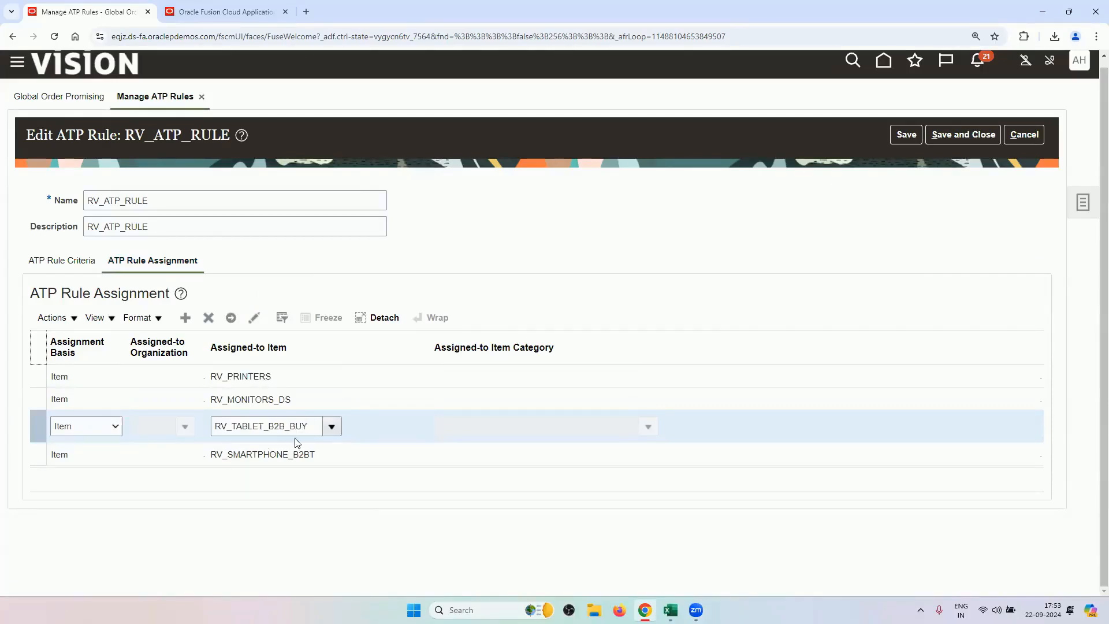
left_click(62, 260)
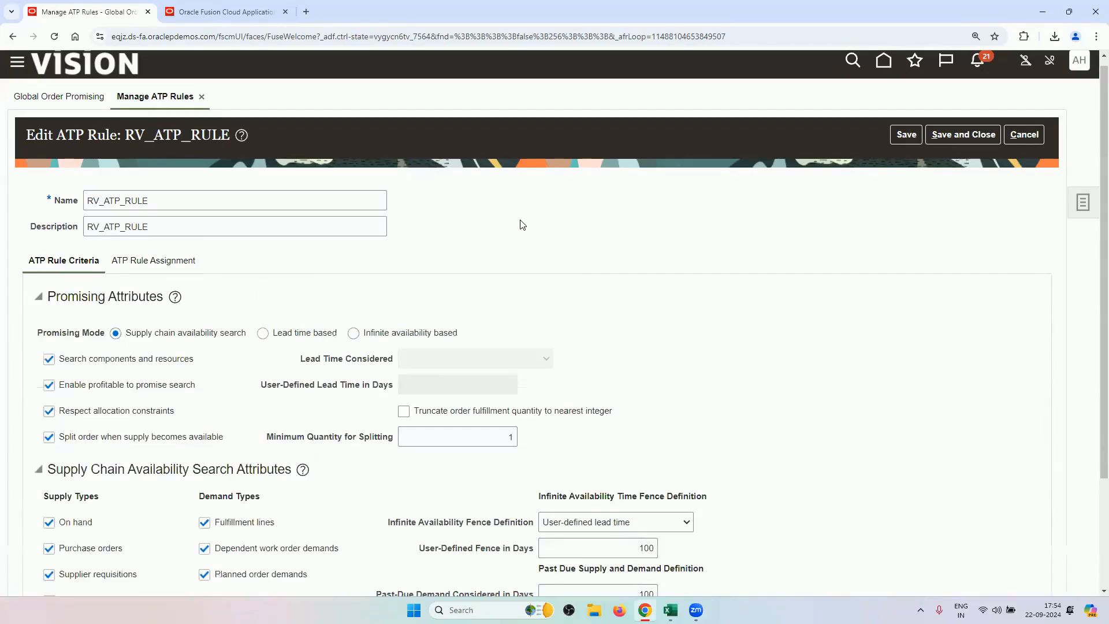
scroll(522, 238, "down", 2)
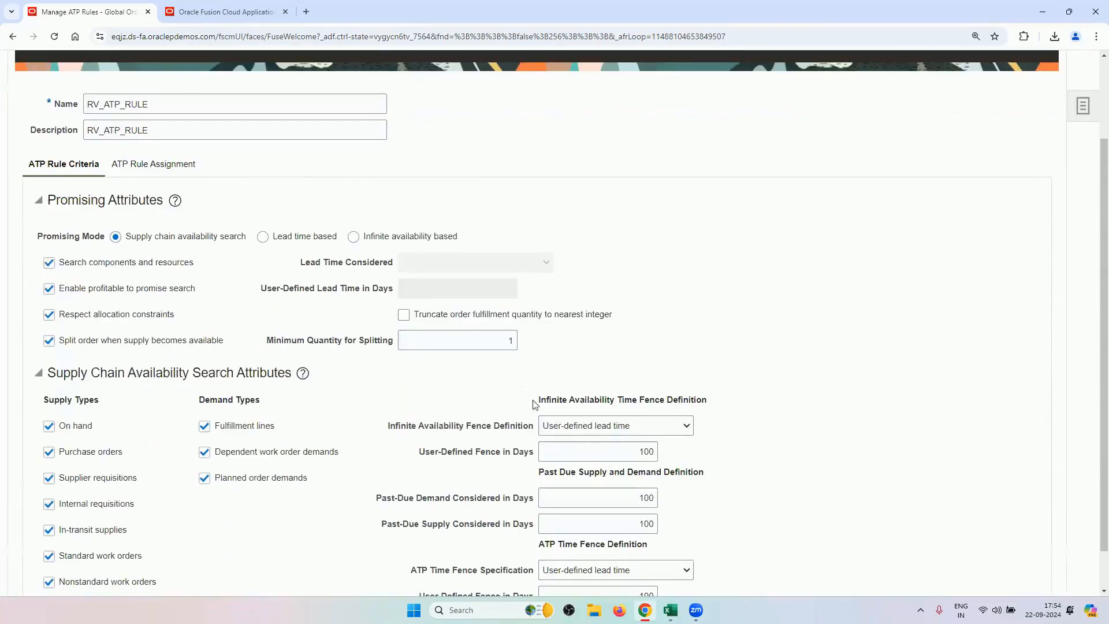
scroll(447, 388, "down", 1)
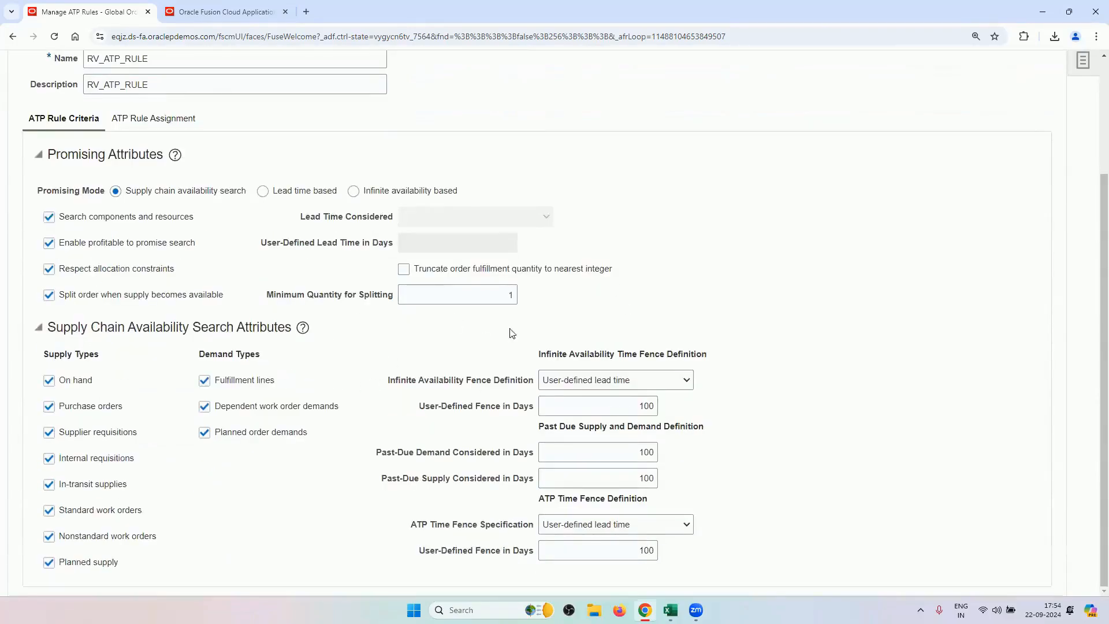
scroll(537, 363, "up", 3)
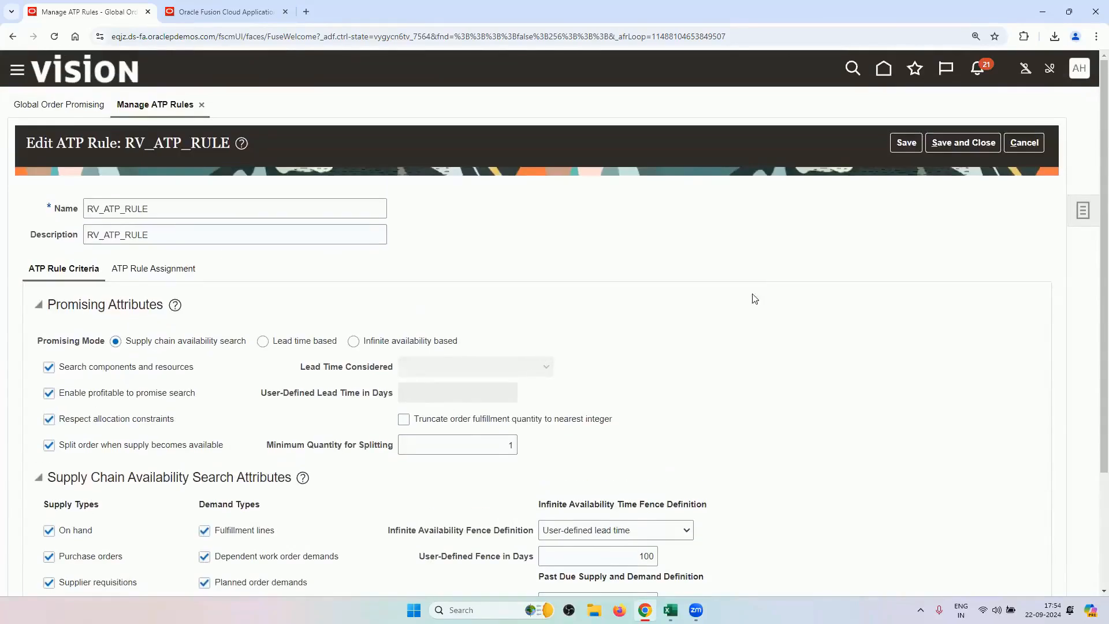
Close RV_ATP_RULE unsaved and search Manage Sourcing Rules for the name RV.
left_click(1024, 144)
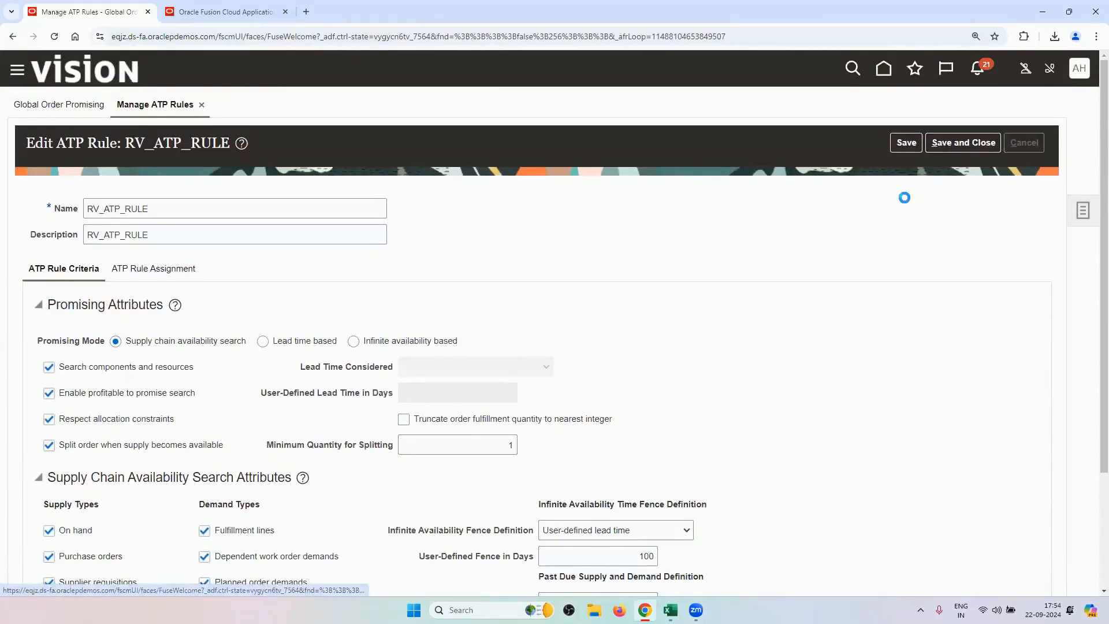
left_click(1082, 211)
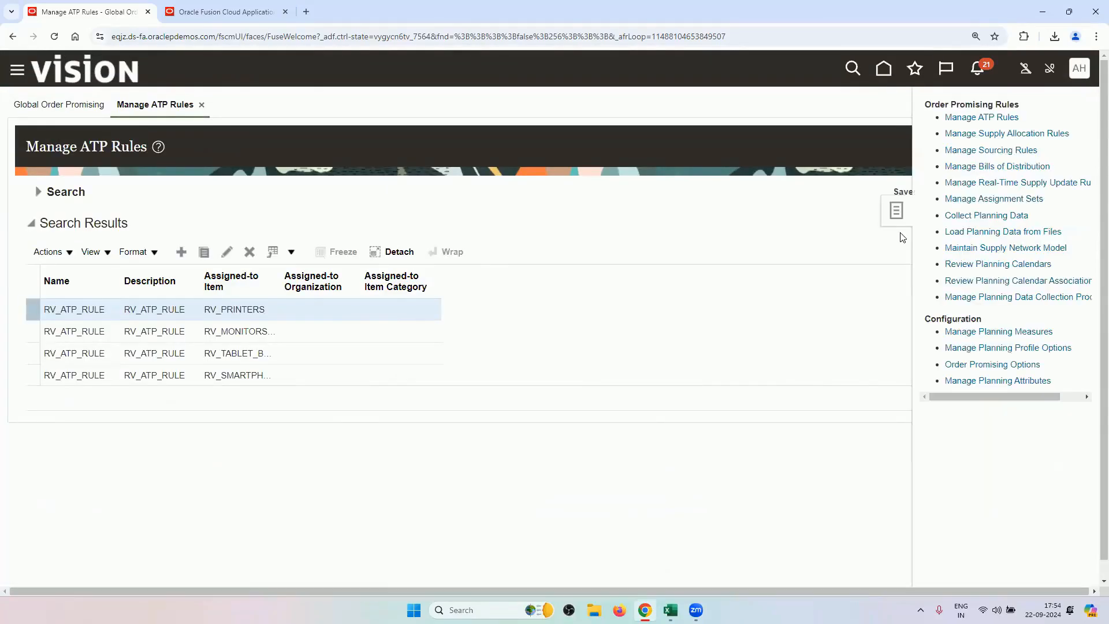
left_click(976, 153)
left_click(364, 225)
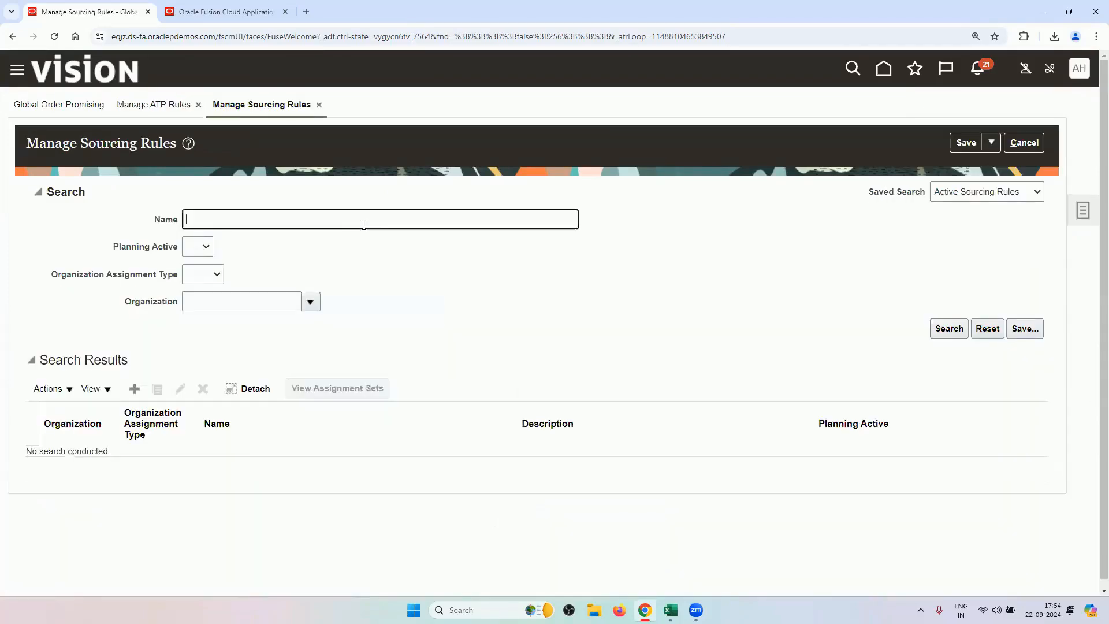
type("RV")
key("Return")
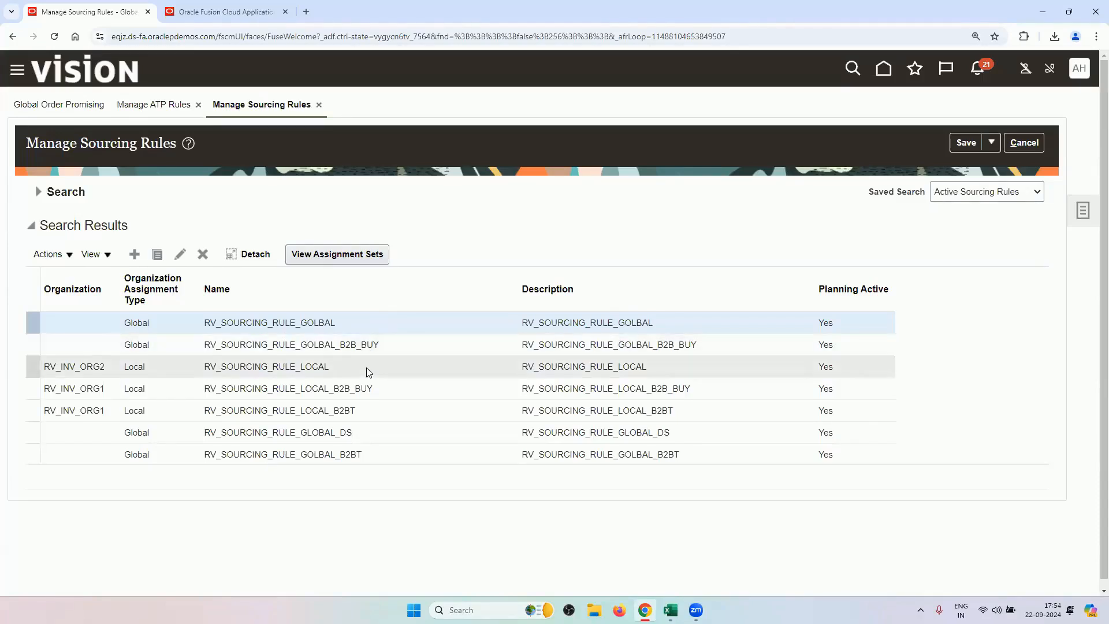
left_click(182, 255)
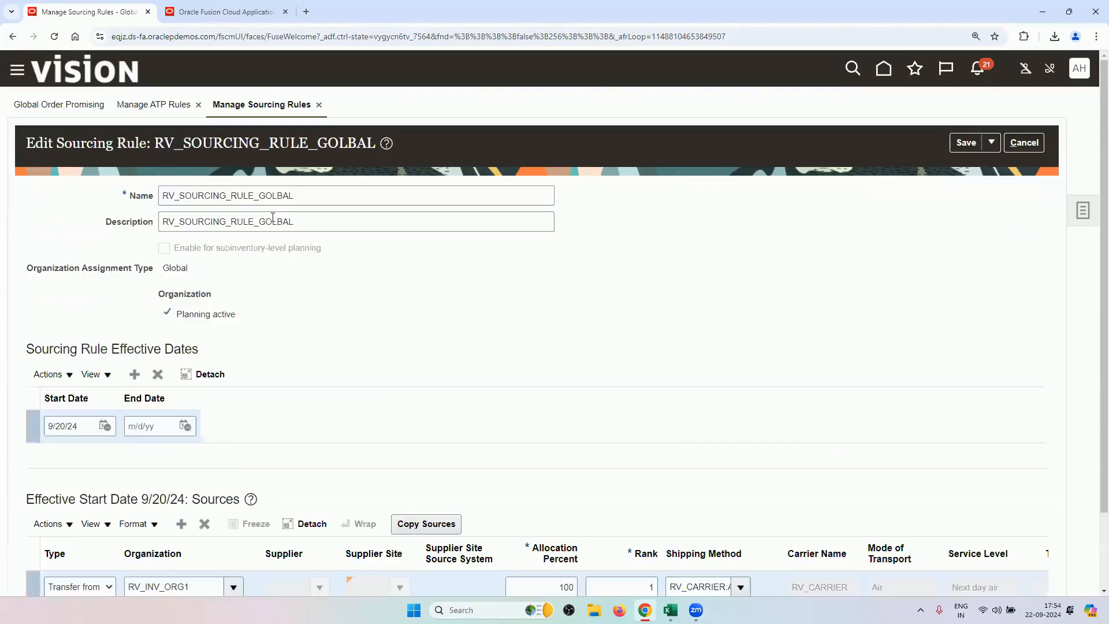
scroll(338, 329, "down", 2)
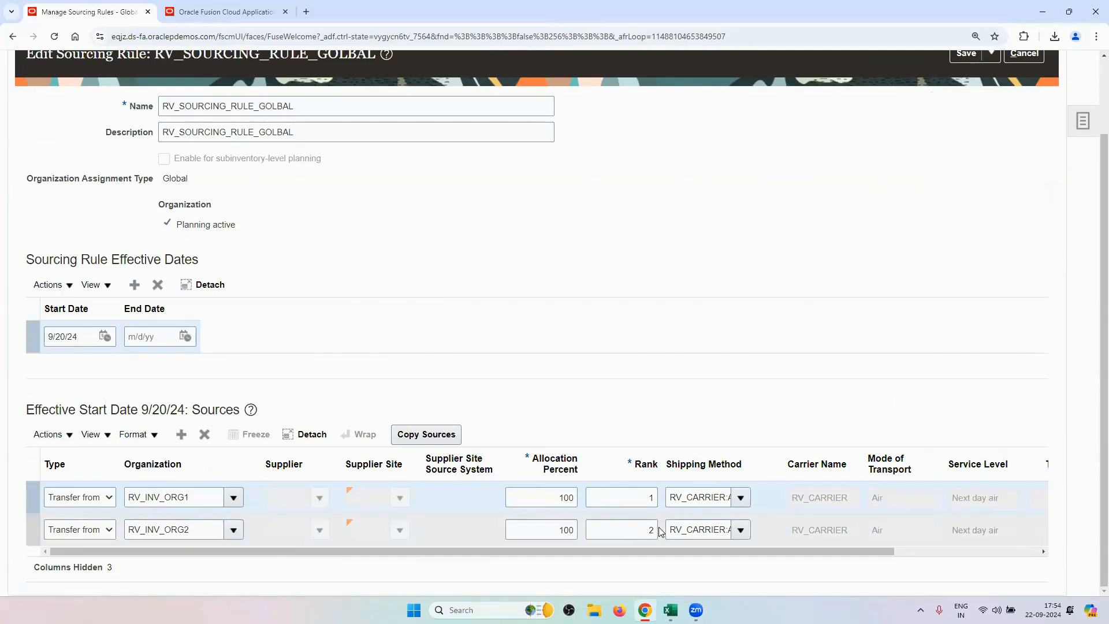
scroll(928, 340, "up", 2)
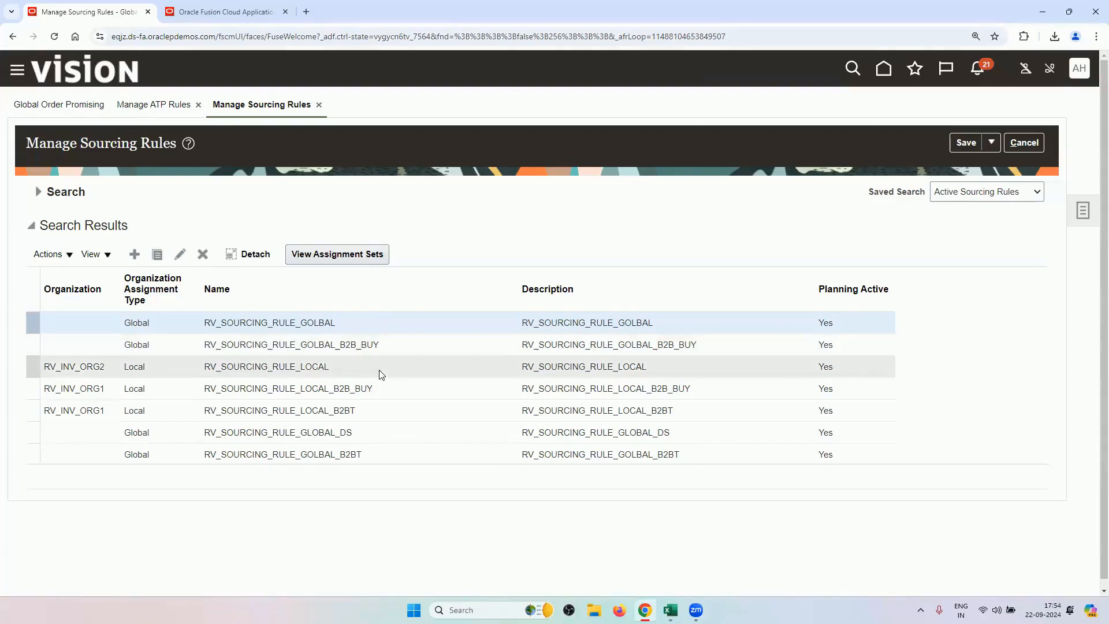
left_click(357, 362)
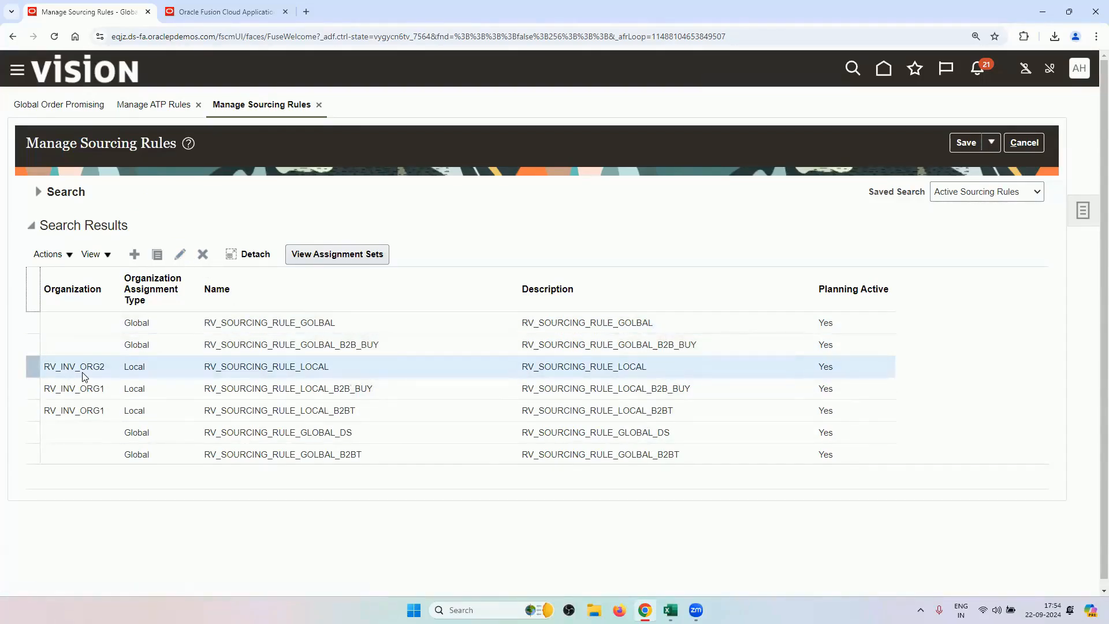
left_click(180, 254)
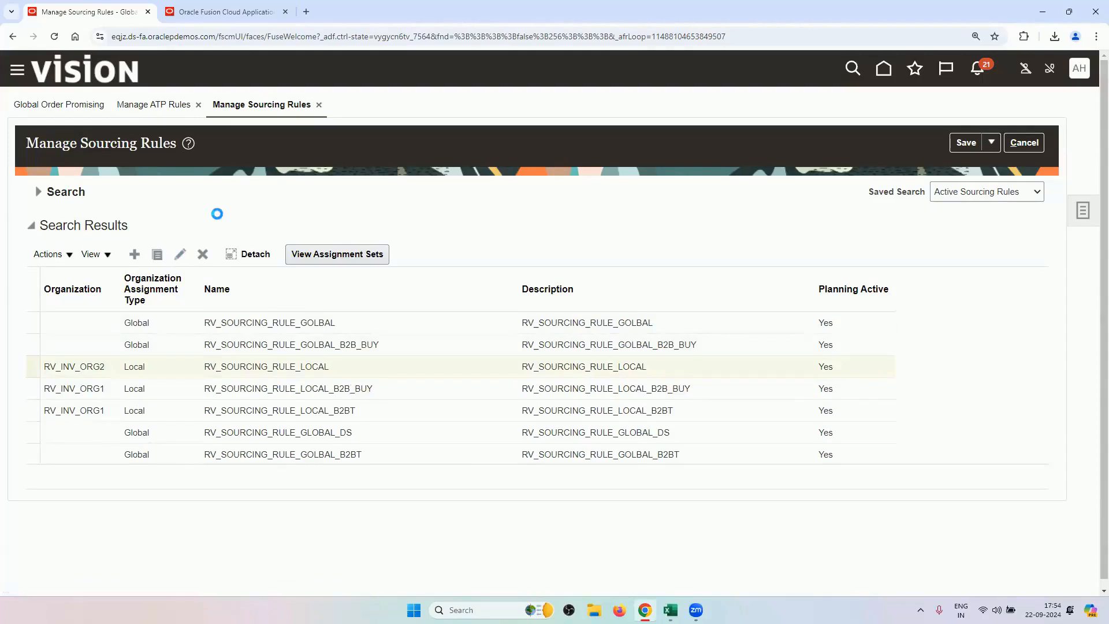
scroll(113, 543, "down", 1)
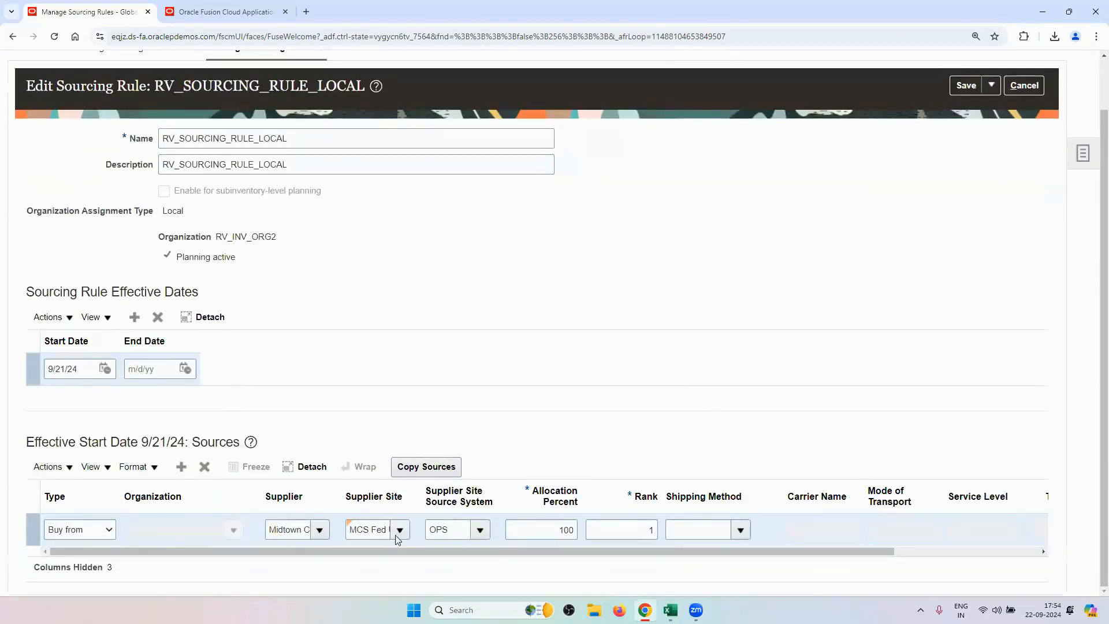
left_click_drag(277, 530, 311, 536)
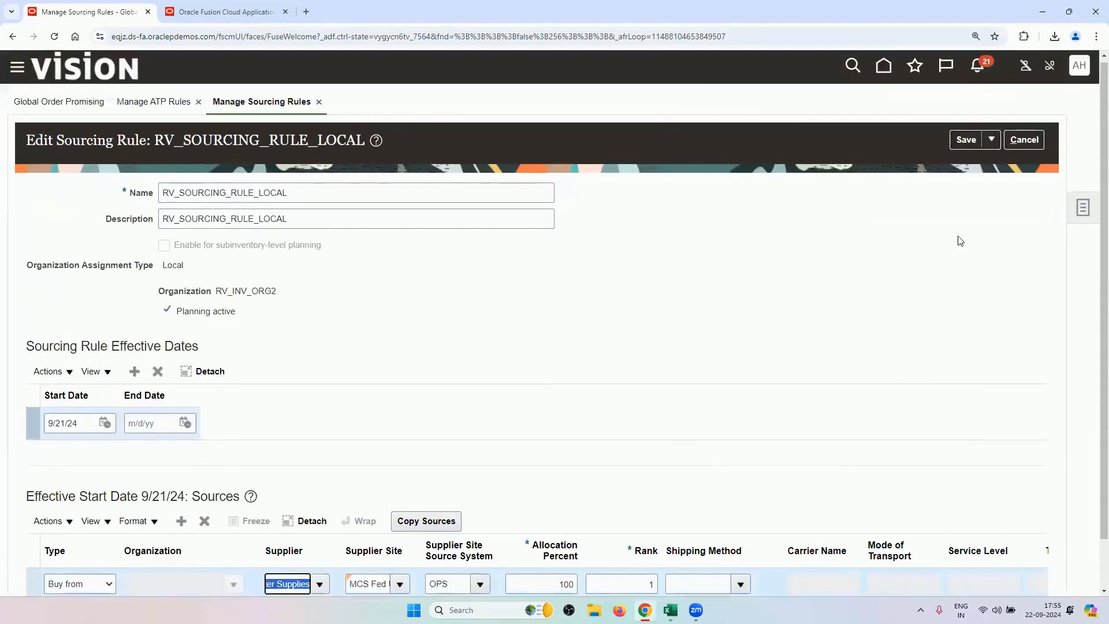
scroll(941, 308, "up", 1)
left_click(1021, 144)
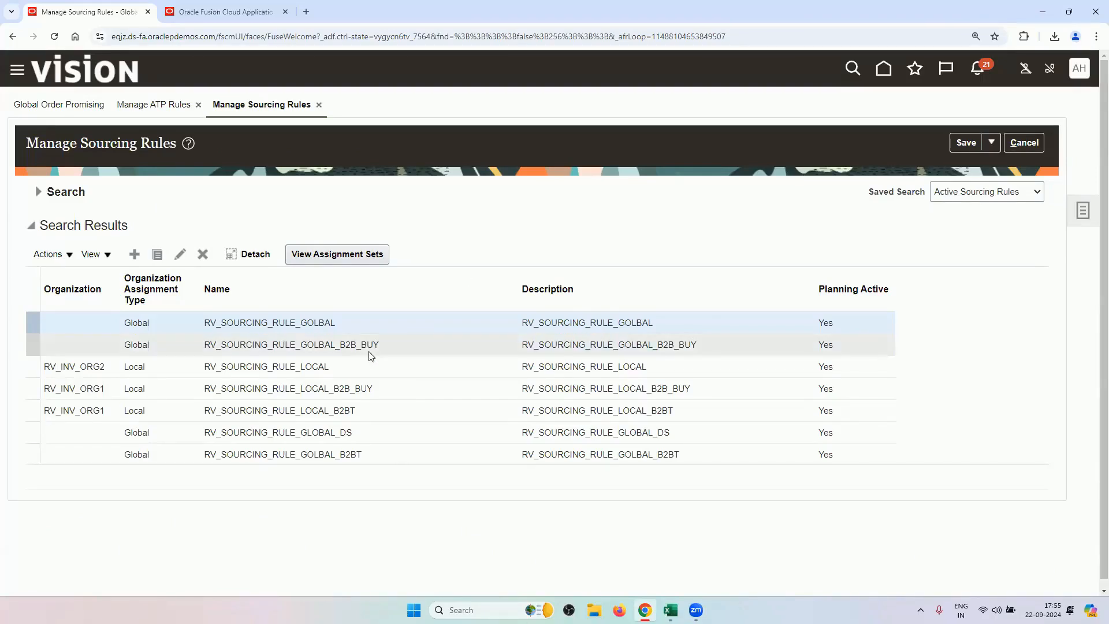
left_click(350, 411)
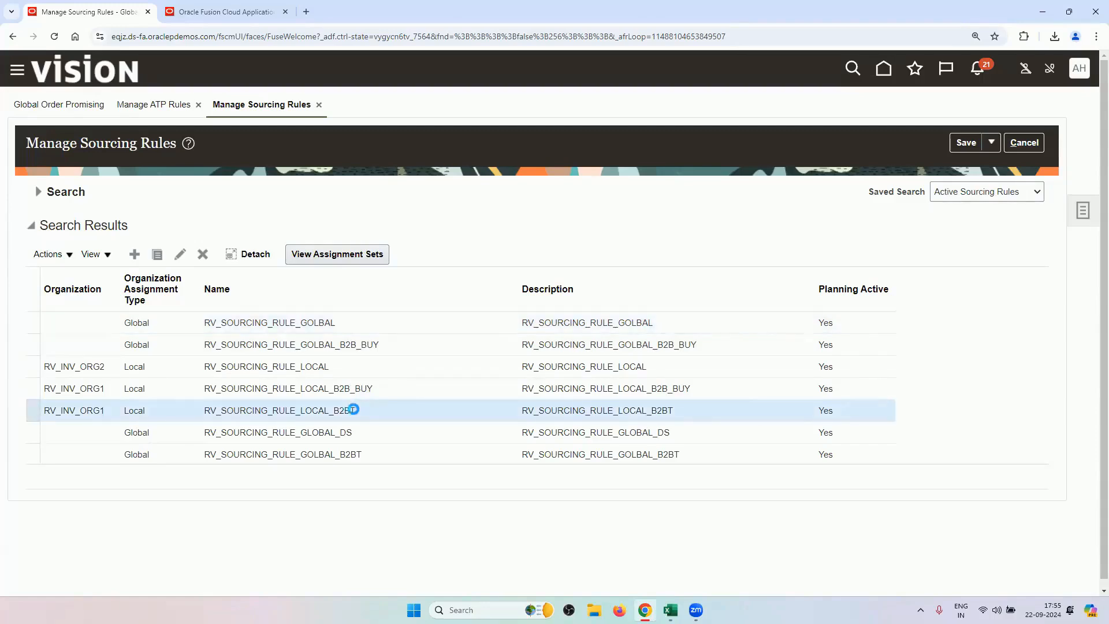
left_click(344, 455)
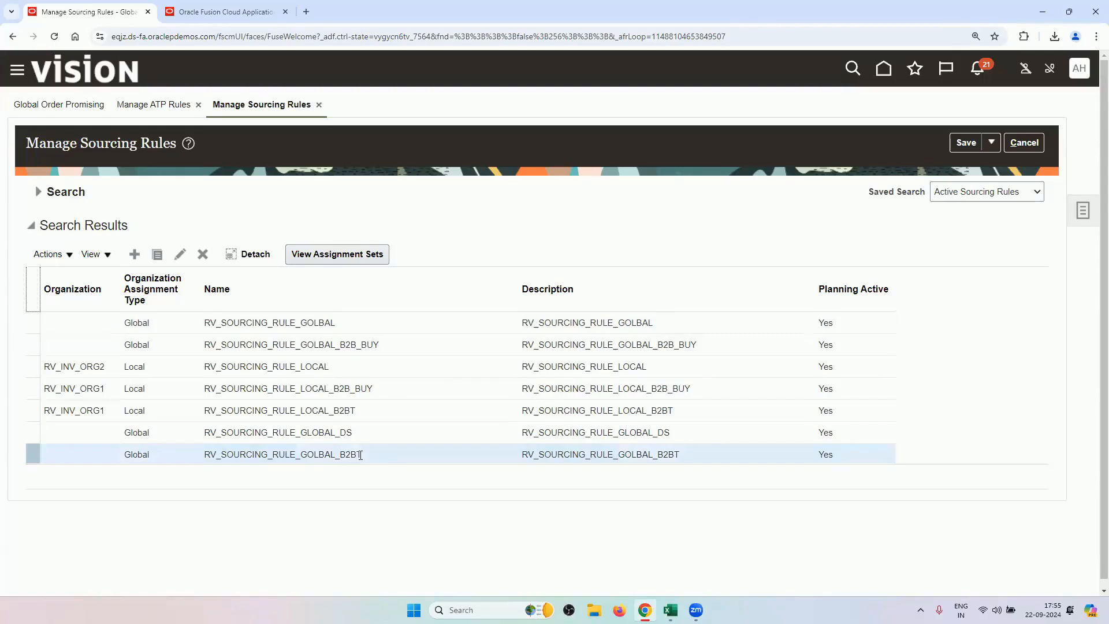
left_click(180, 254)
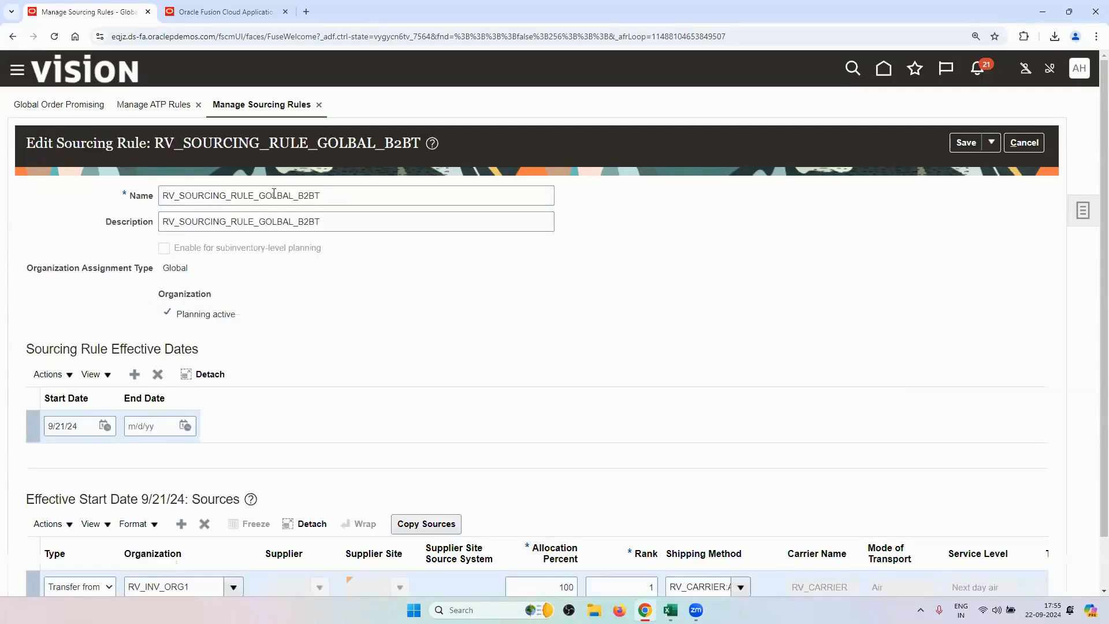
scroll(311, 346, "down", 1)
scroll(310, 347, "down", 1)
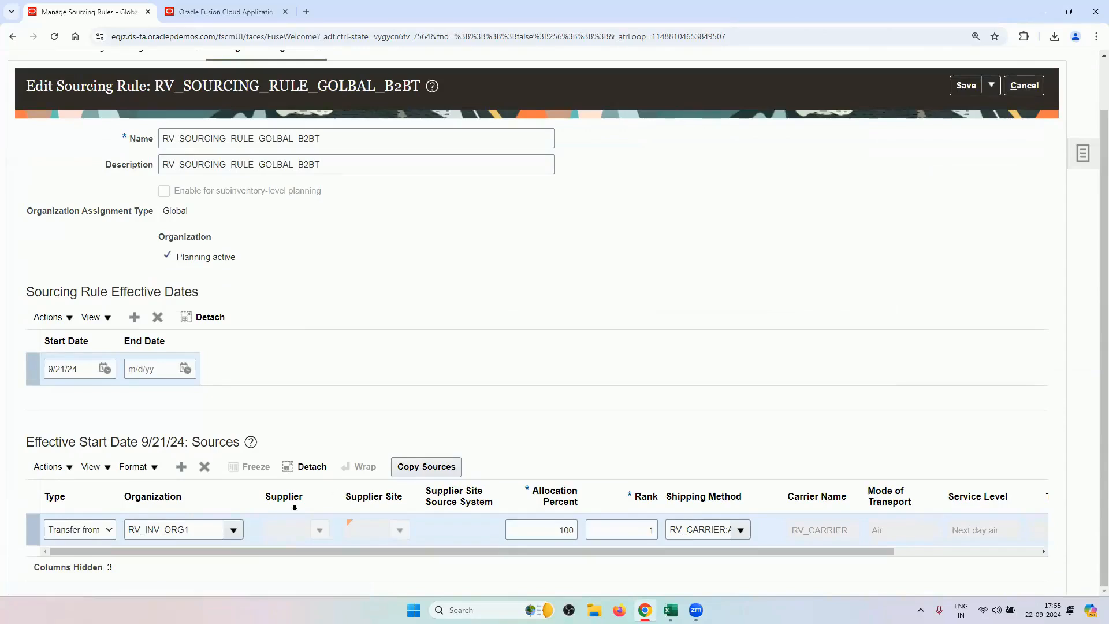
left_click(1019, 87)
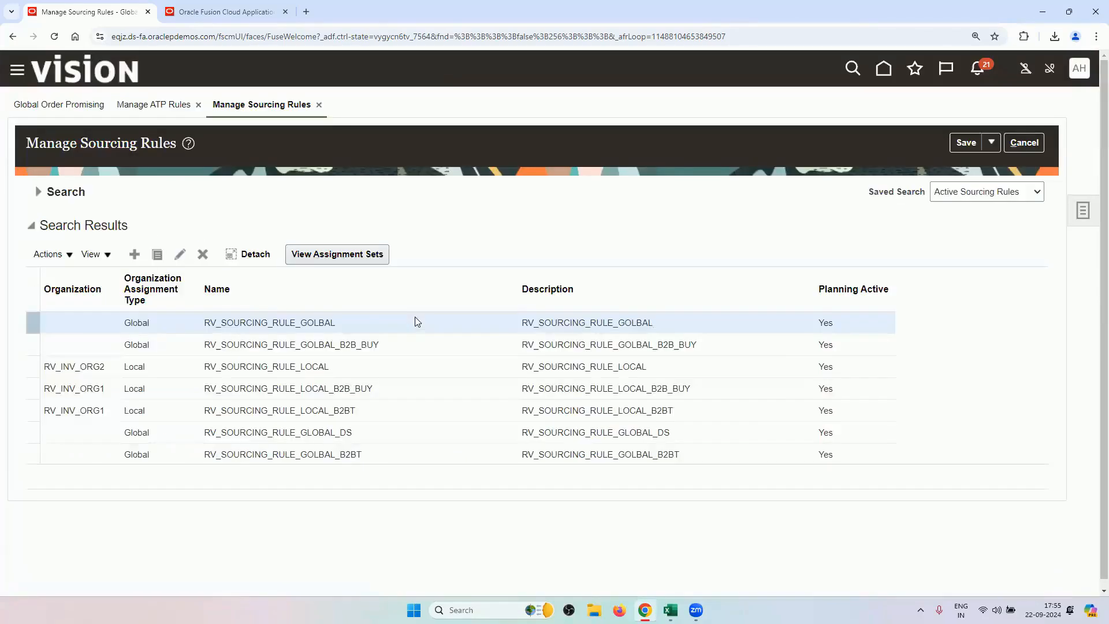
left_click(345, 411)
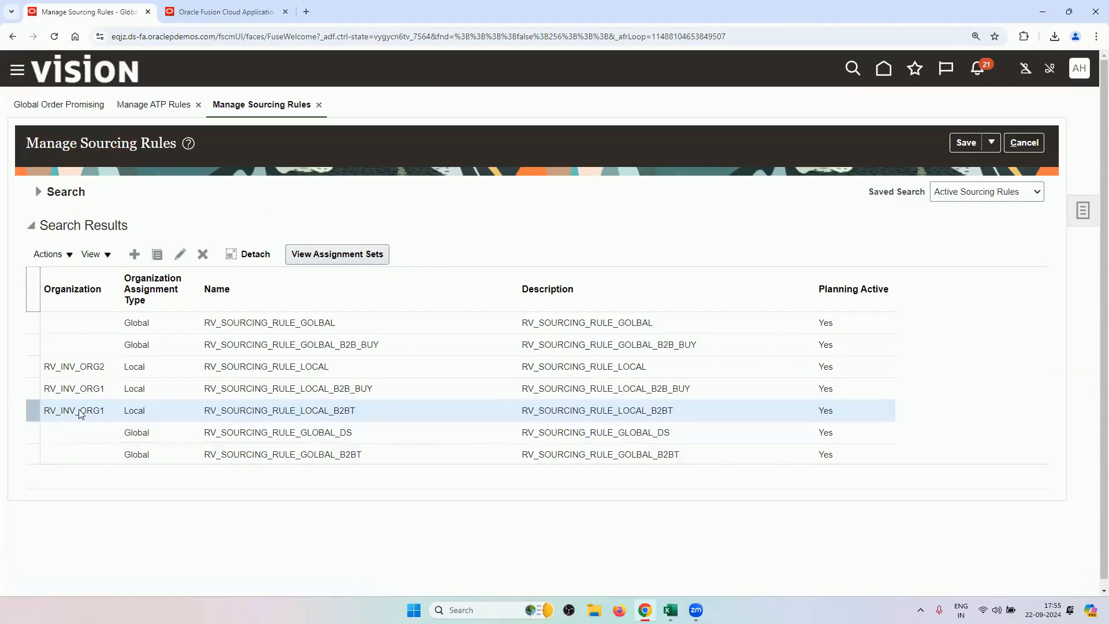
left_click(180, 254)
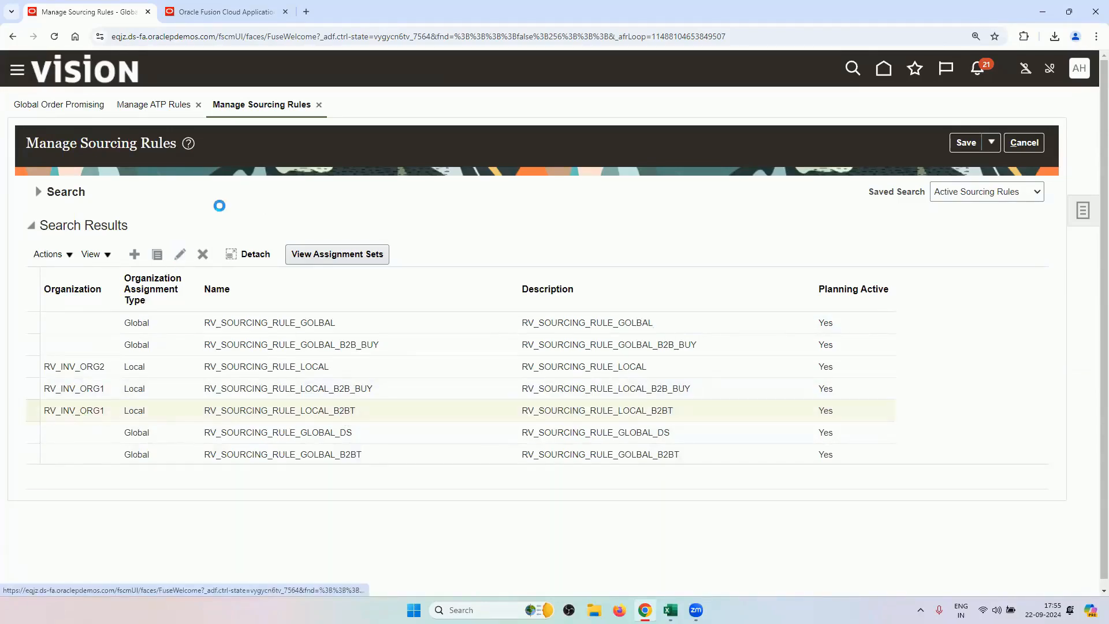
scroll(265, 410, "down", 1)
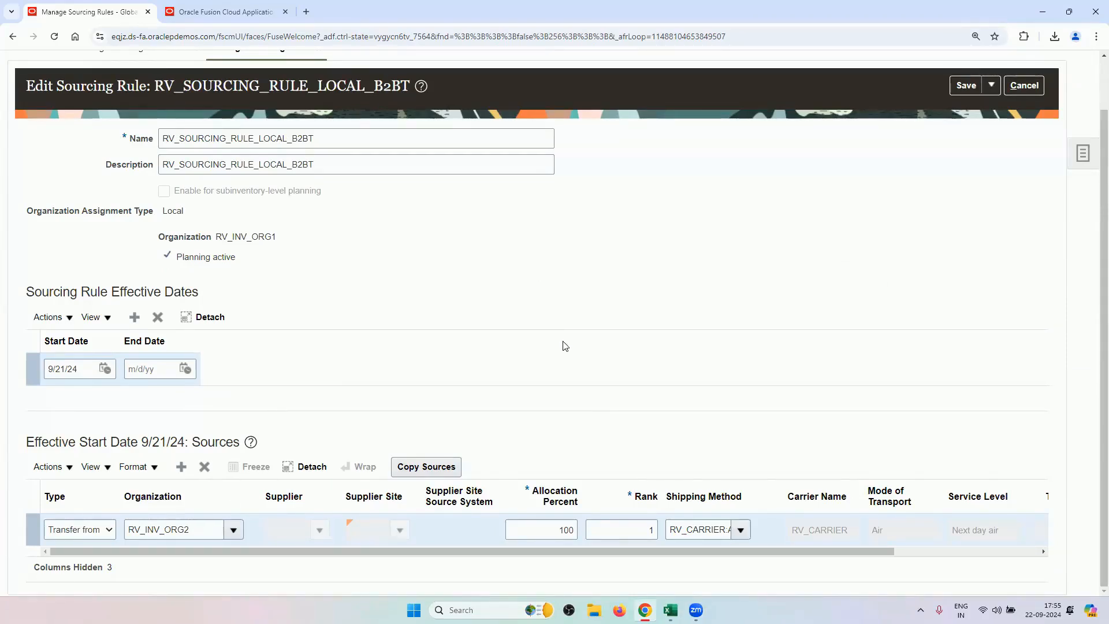
left_click(1032, 86)
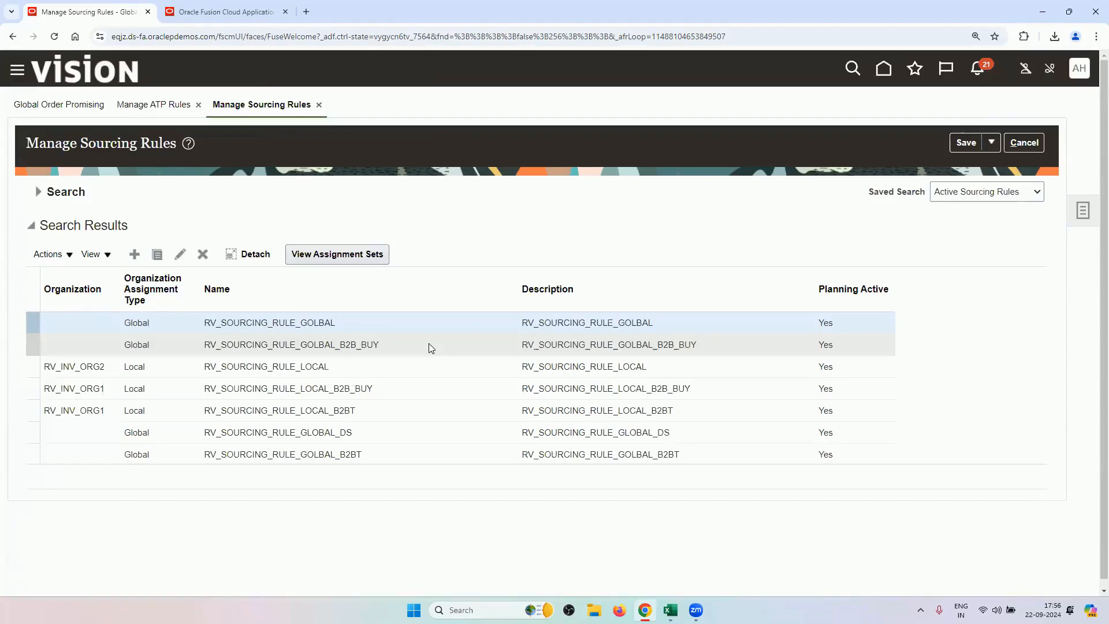
left_click(429, 347)
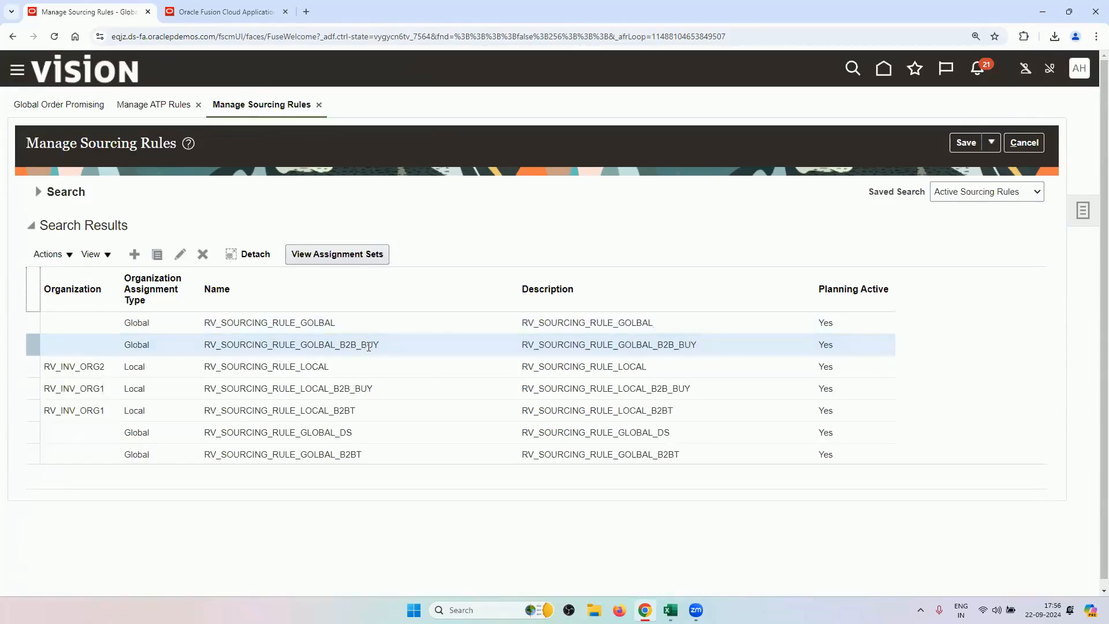
left_click(180, 254)
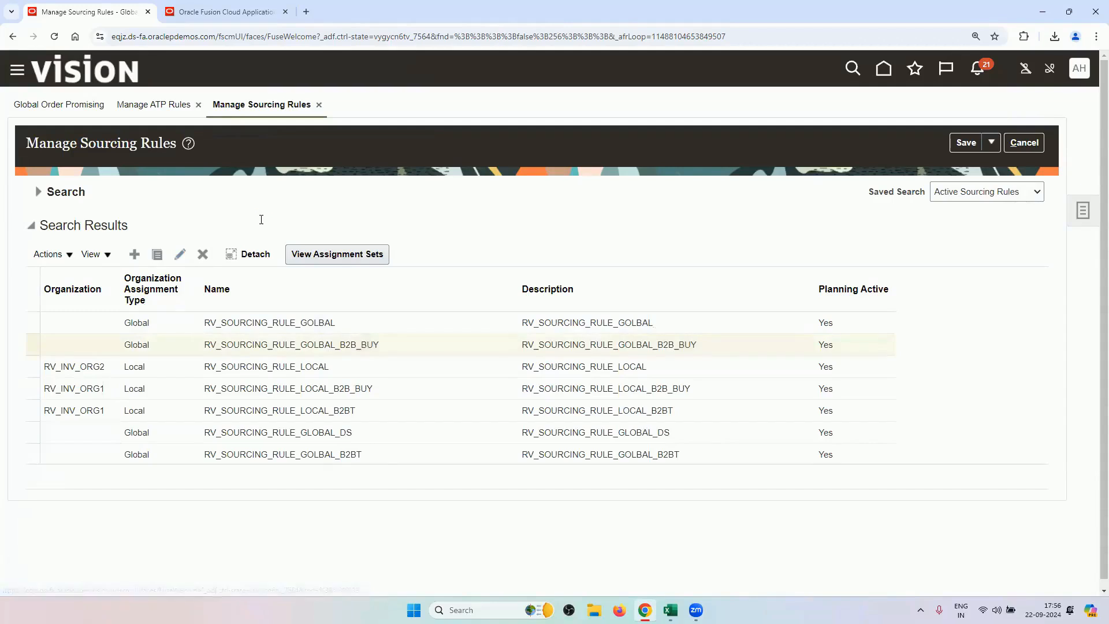
scroll(341, 369, "down", 1)
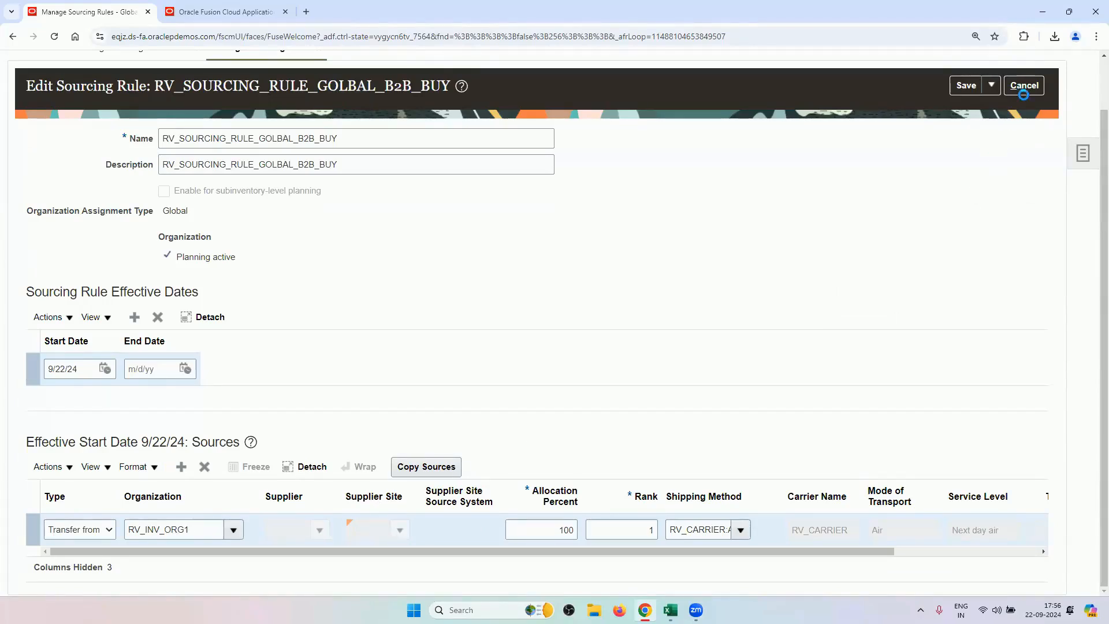
left_click(1023, 86)
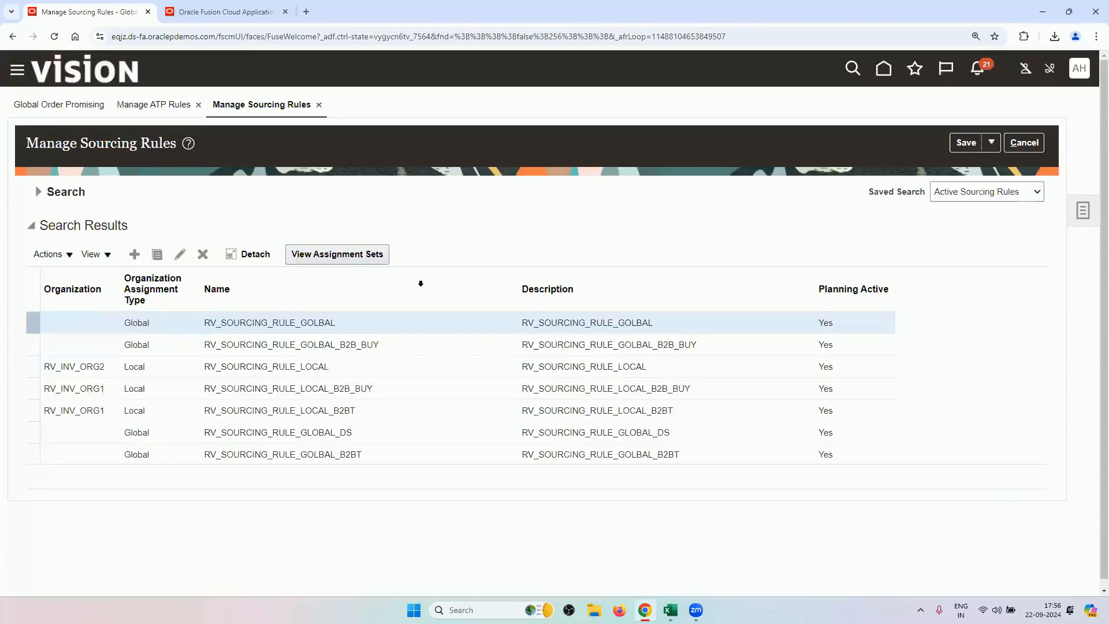
left_click(361, 388)
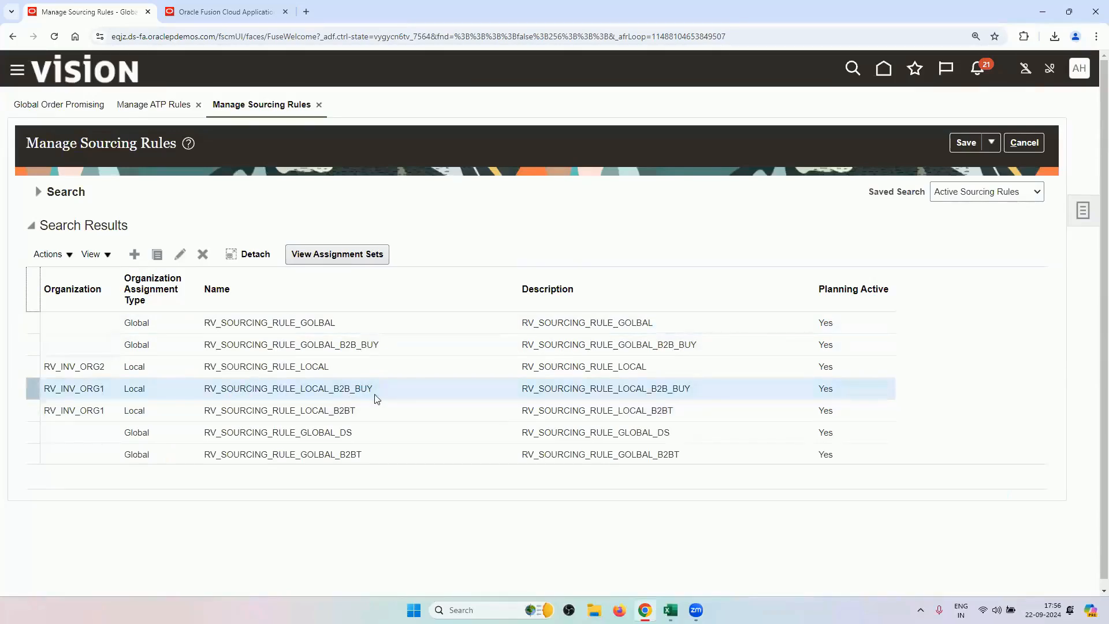
left_click(184, 256)
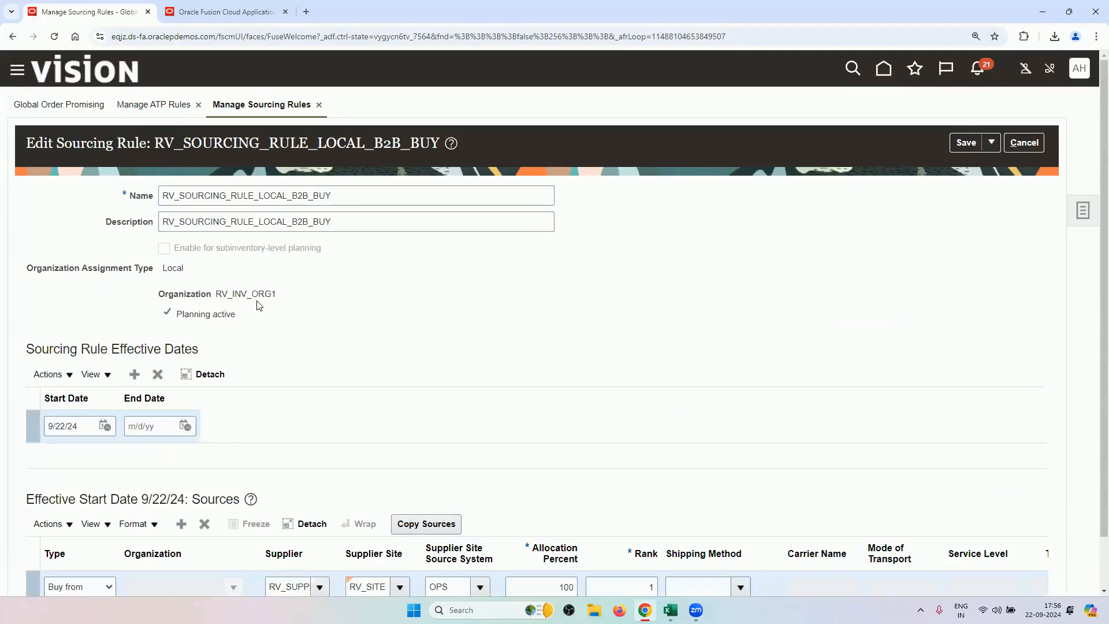
scroll(343, 392, "down", 1)
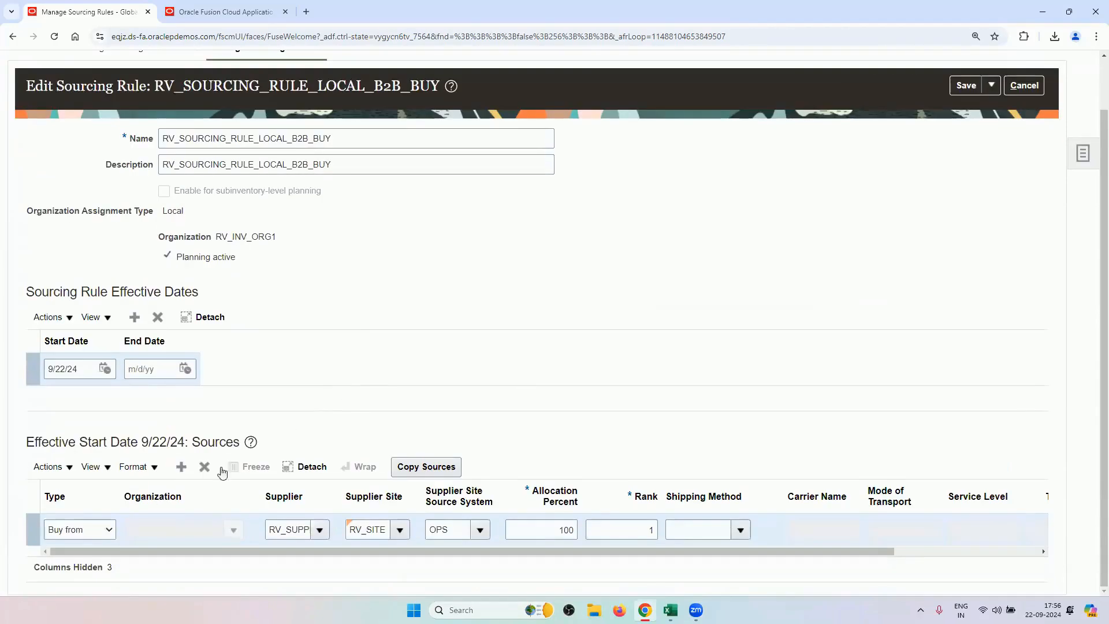
double_click(273, 531)
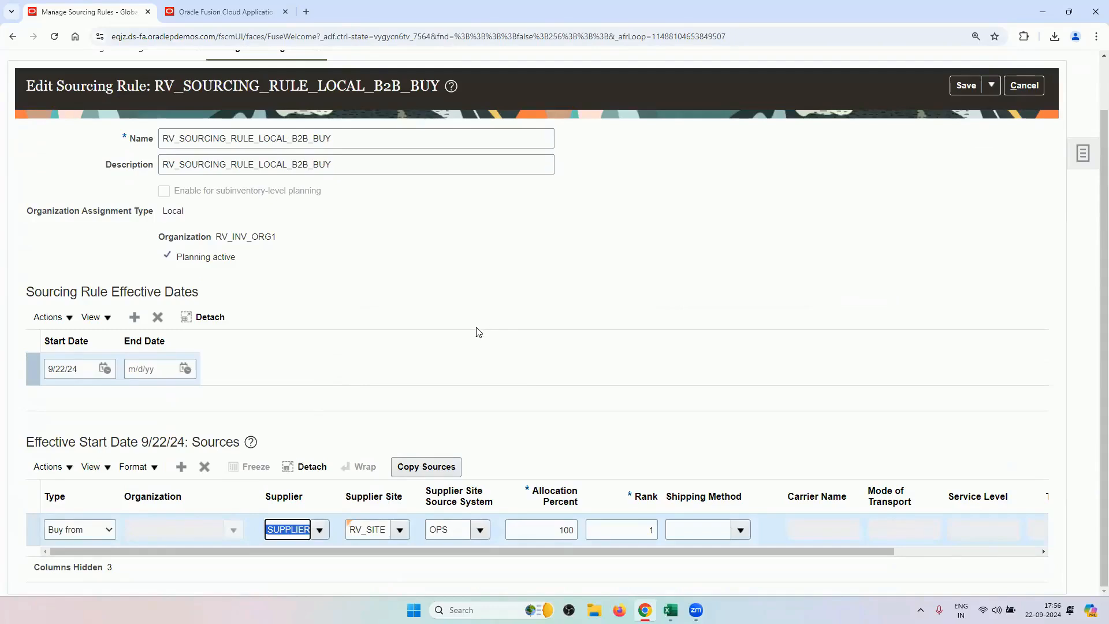
left_click(287, 530)
scroll(920, 369, "up", 2)
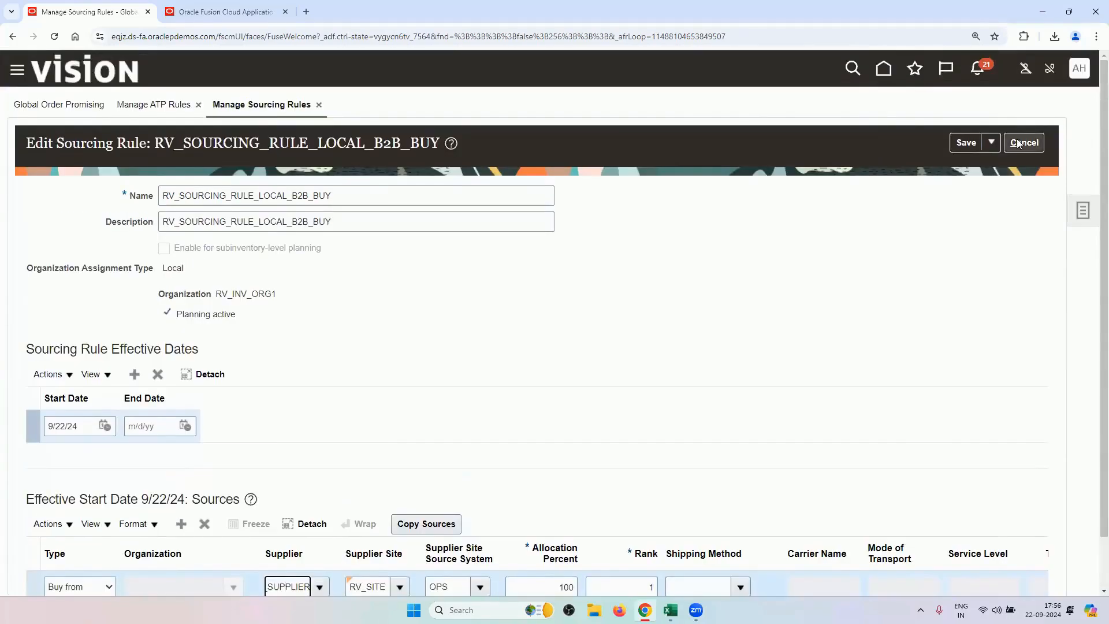
left_click(1022, 142)
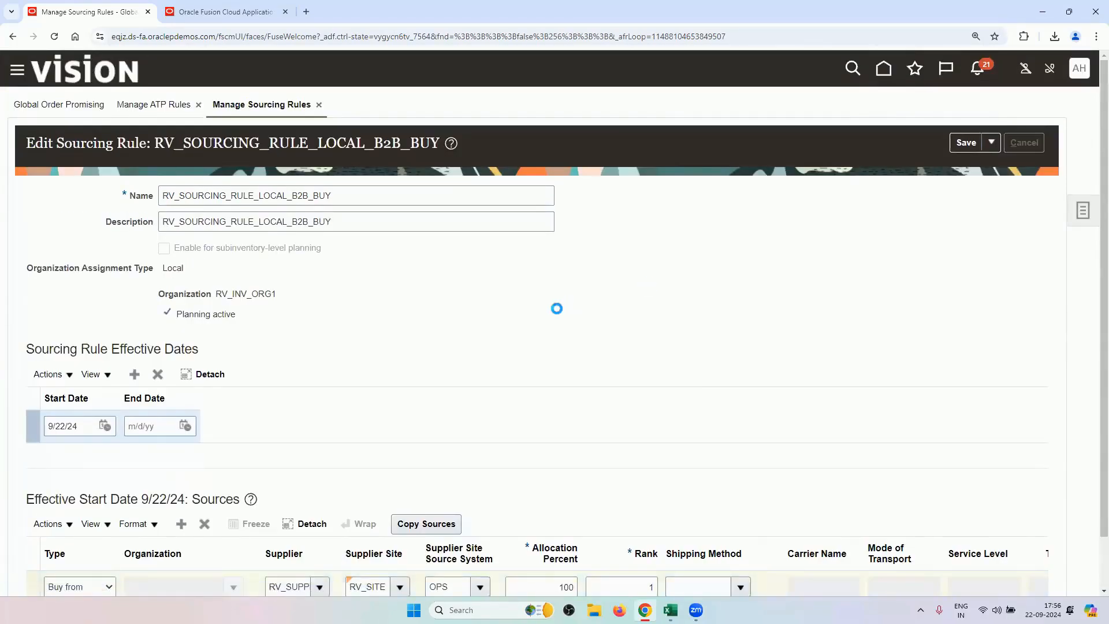
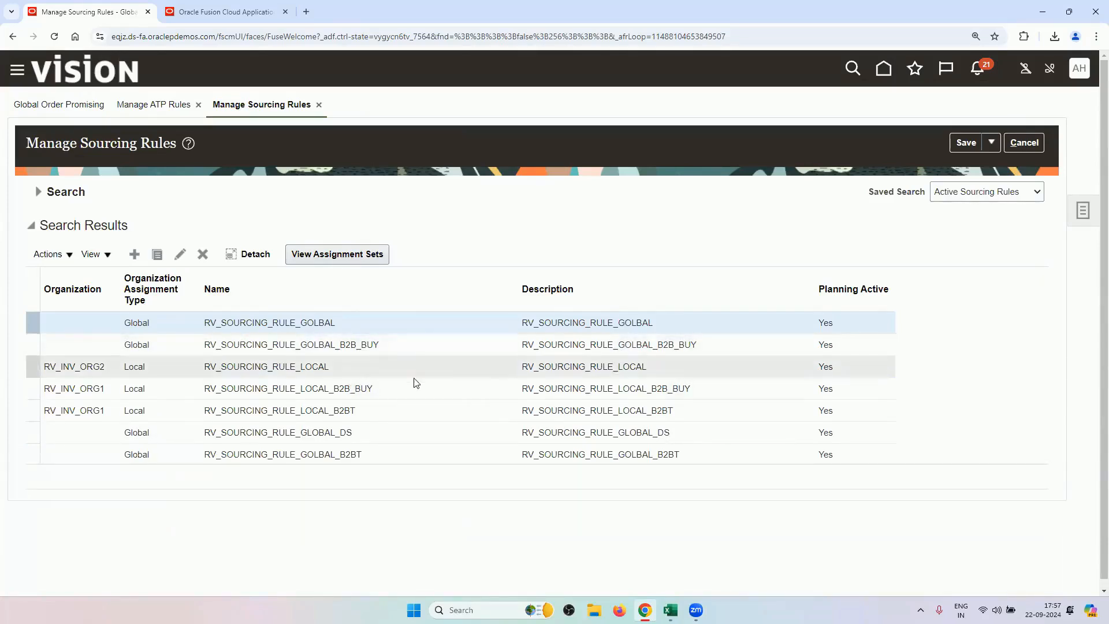
Find RV_ASSIGNMENT_SET under Manage Assignment Sets and open it for editing.
left_click(1086, 210)
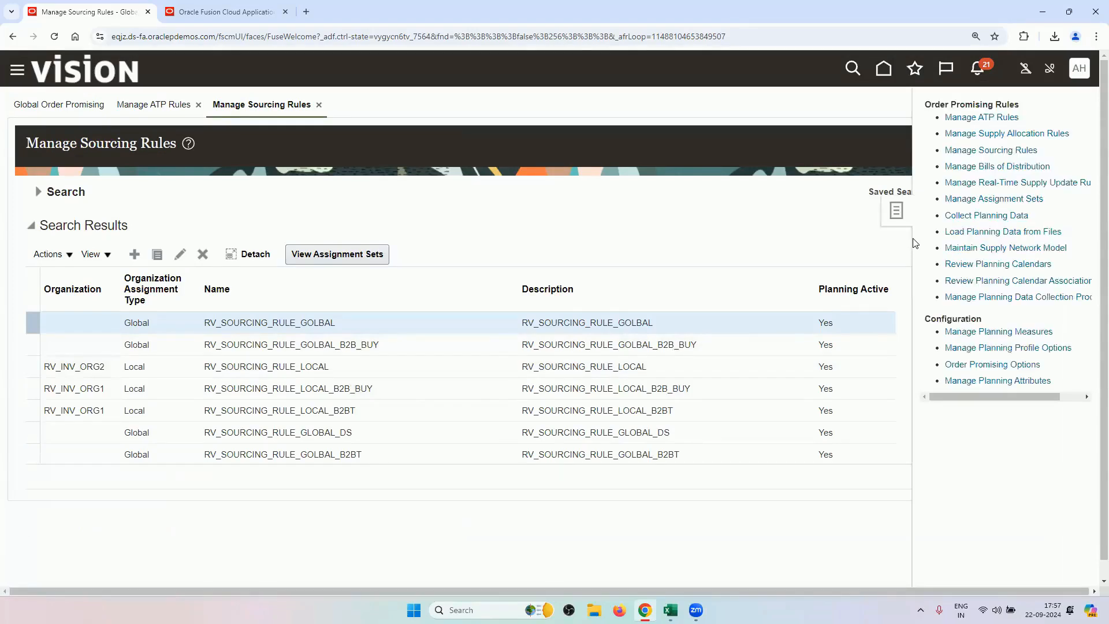
left_click(965, 200)
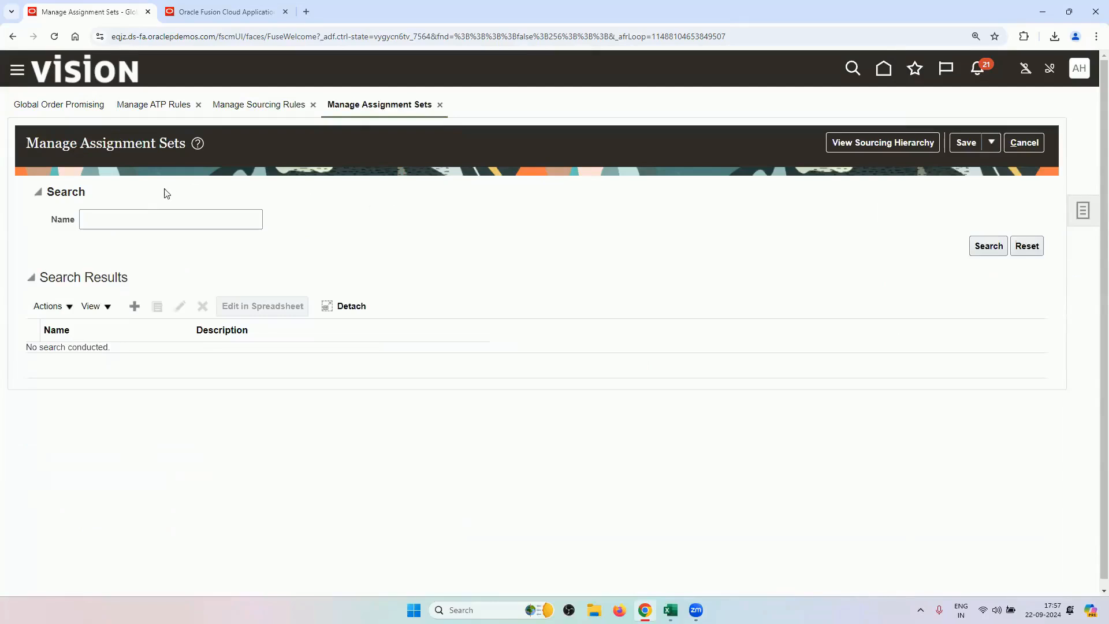
left_click(152, 217)
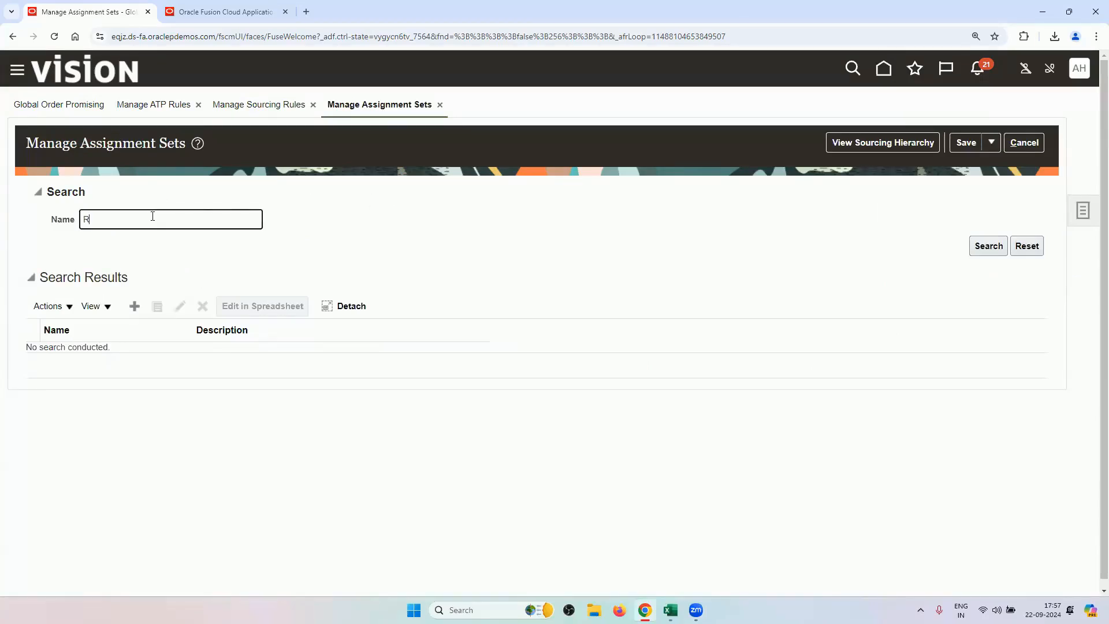
key("Return")
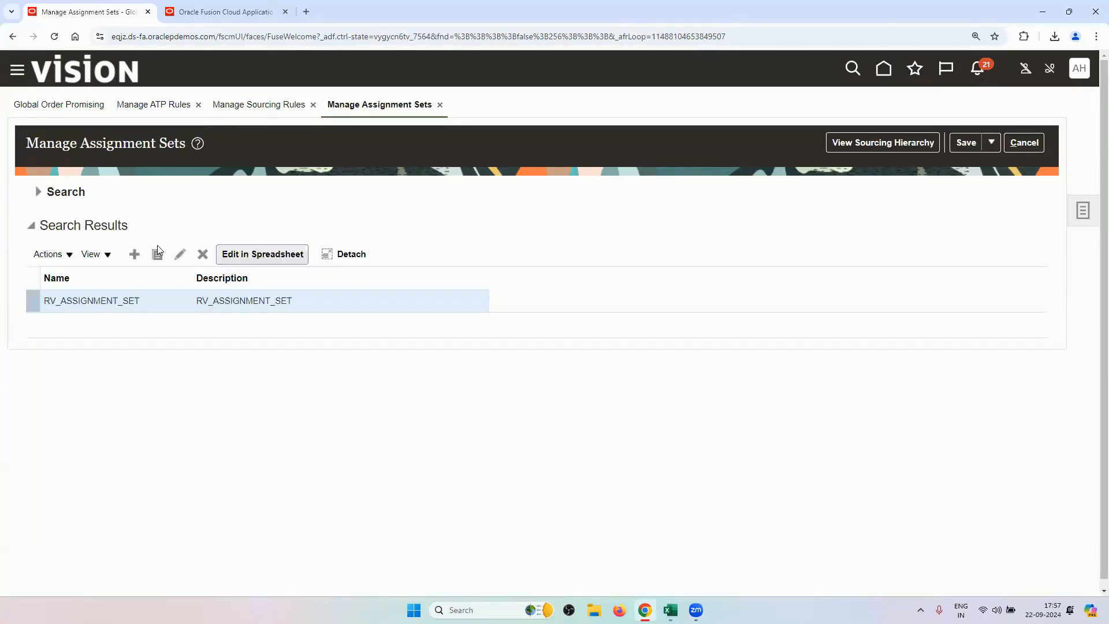
left_click(179, 254)
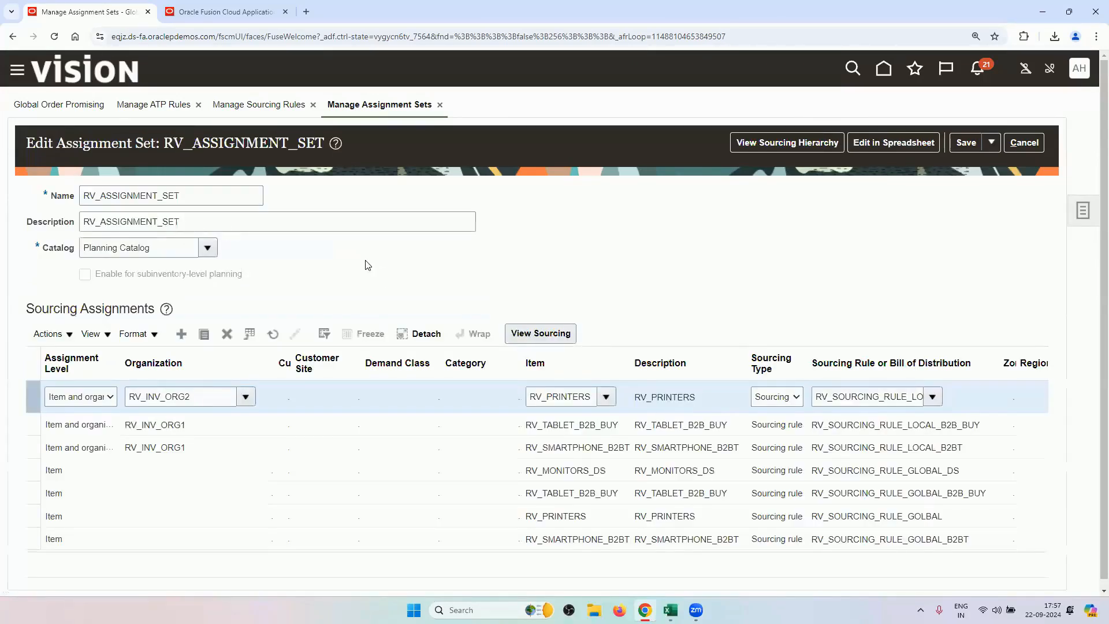
Inspect the RV_TABLET_B2B_BUY item-level and RV_INV_ORG1 assignment rows and their sourcing rule names.
scroll(368, 265, "down", 1)
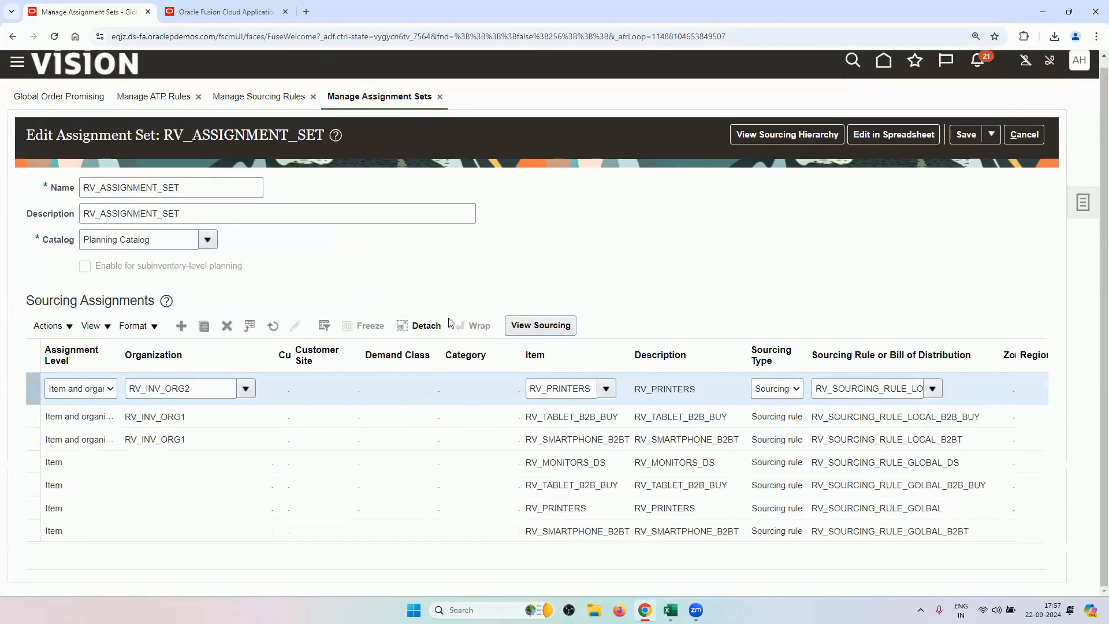
left_click(586, 495)
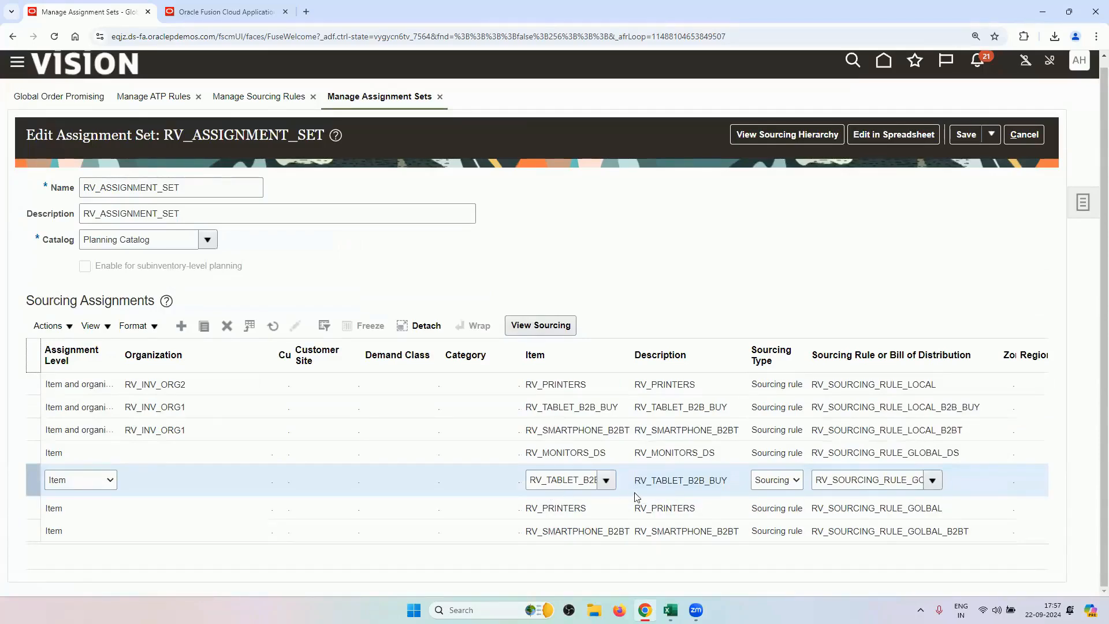
left_click_drag(849, 485, 953, 491)
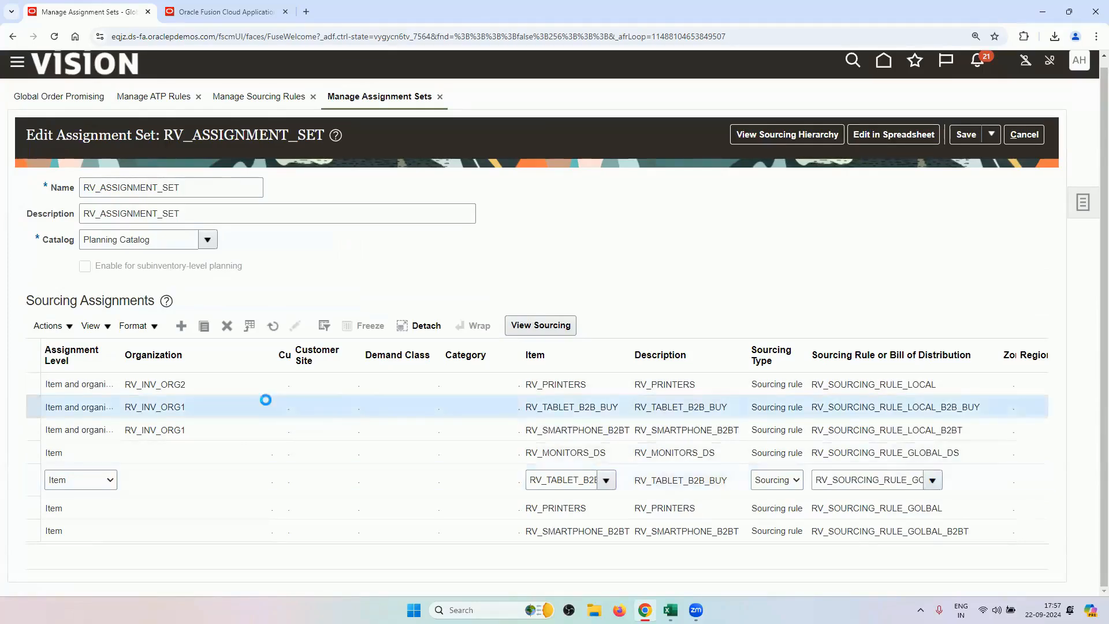
left_click(501, 407)
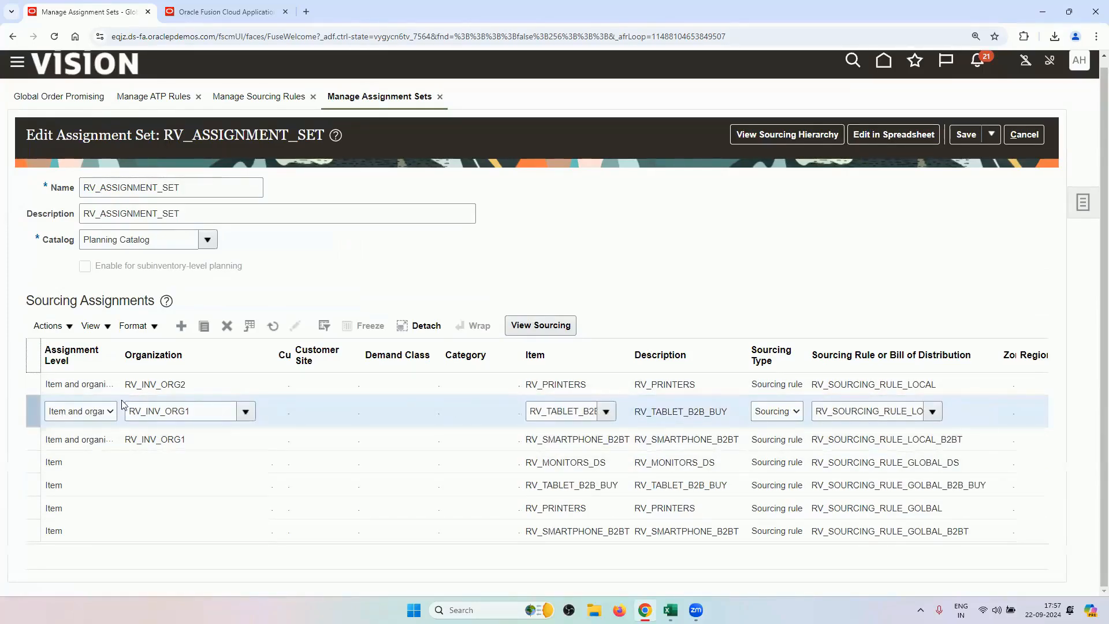
double_click(832, 413)
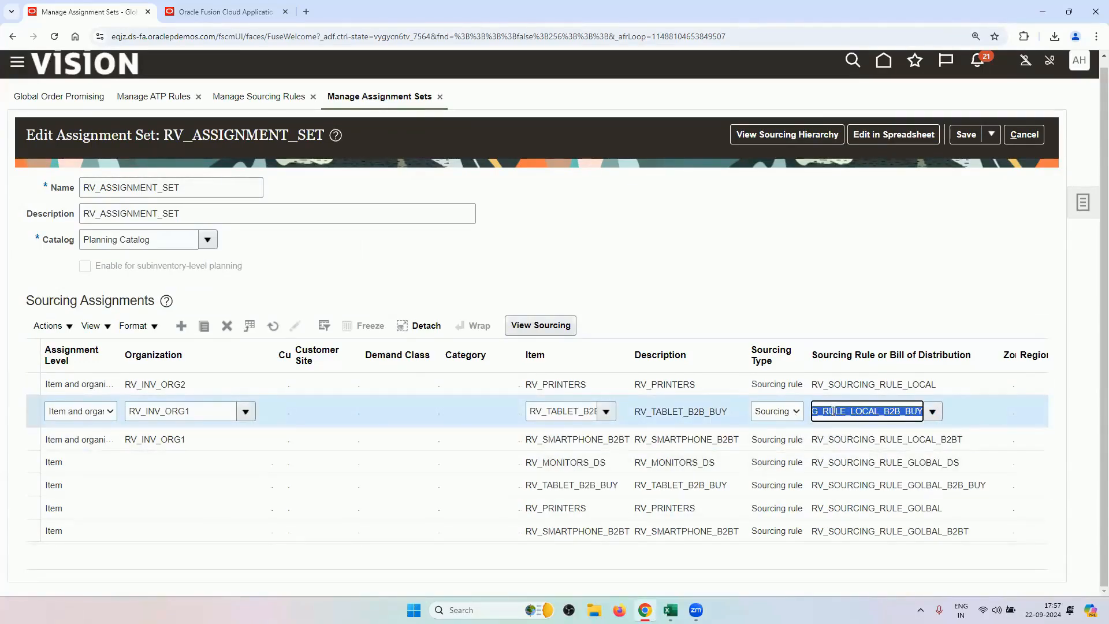
Cancel out of the assignment set and confirm leaving without saving.
left_click(1024, 135)
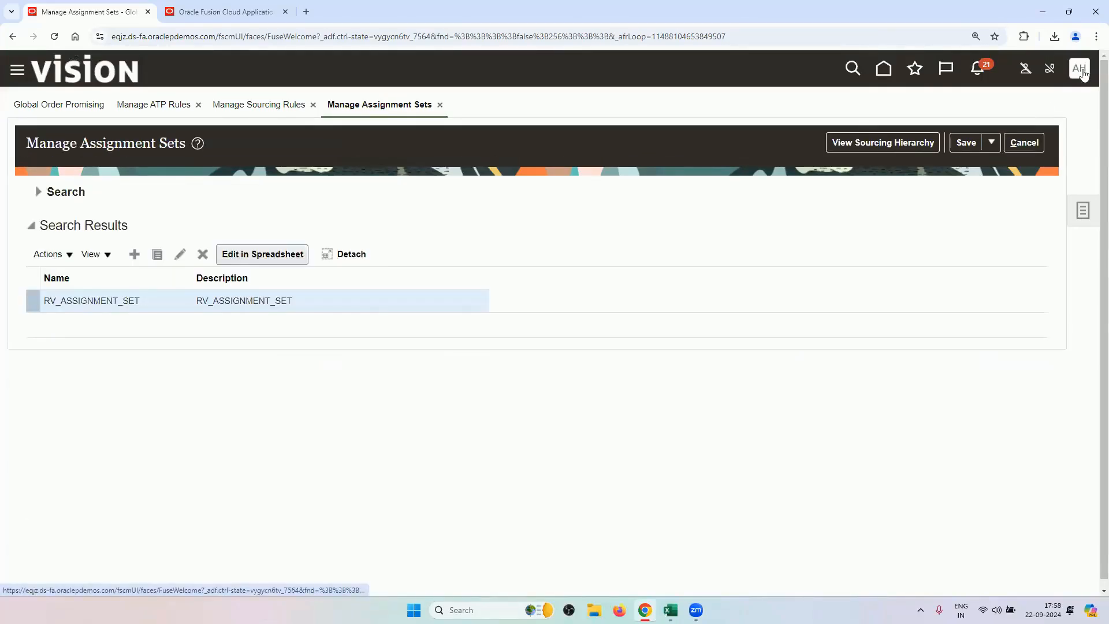
left_click(1082, 72)
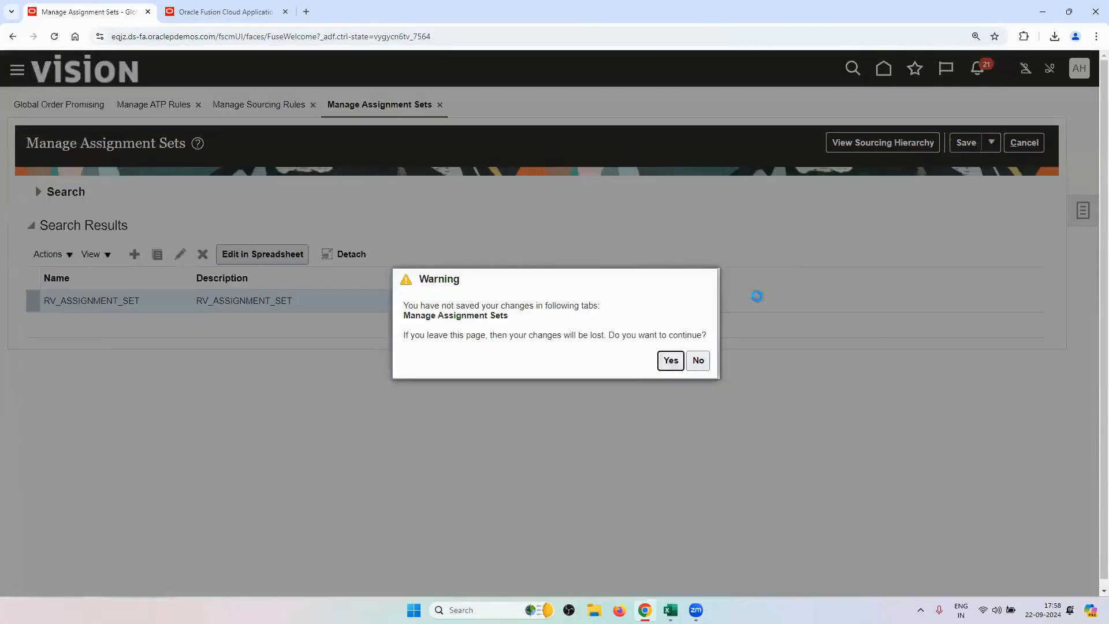
left_click(669, 361)
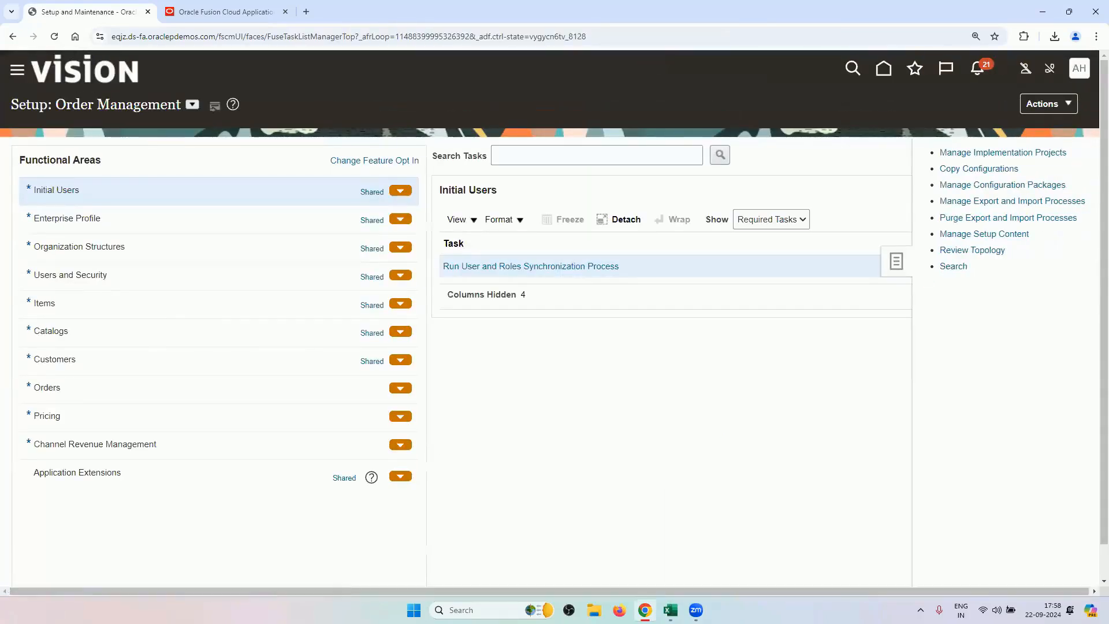
Copy the Manage Administrator Profile Values task name from the setup workbook.
mouse_move(670, 609)
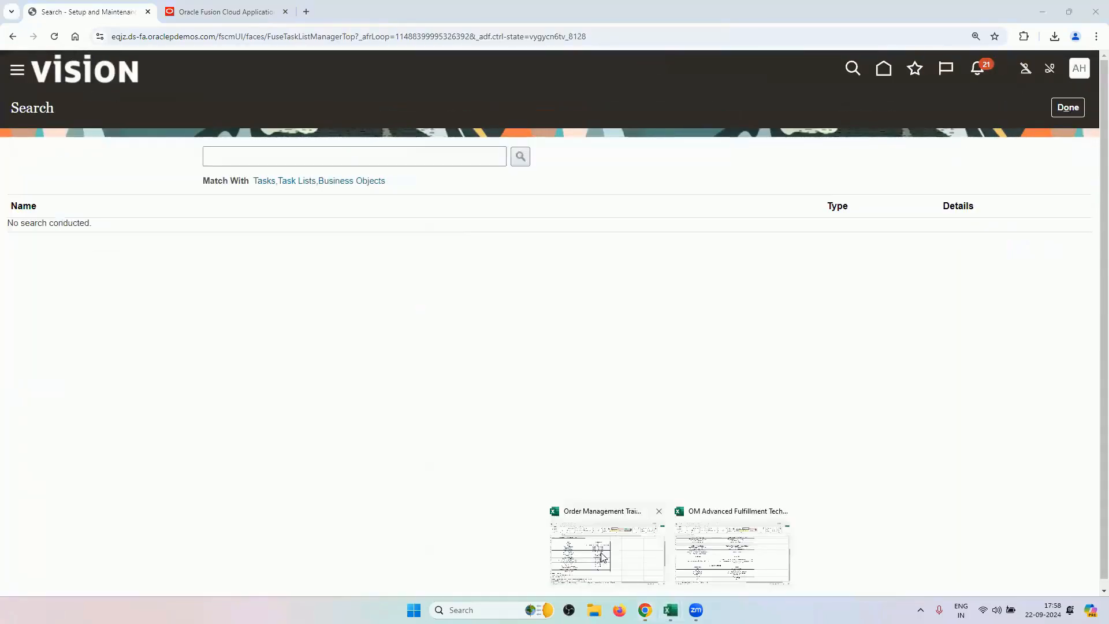
left_click(702, 547)
scroll(368, 384, "up", 5)
left_click(261, 318)
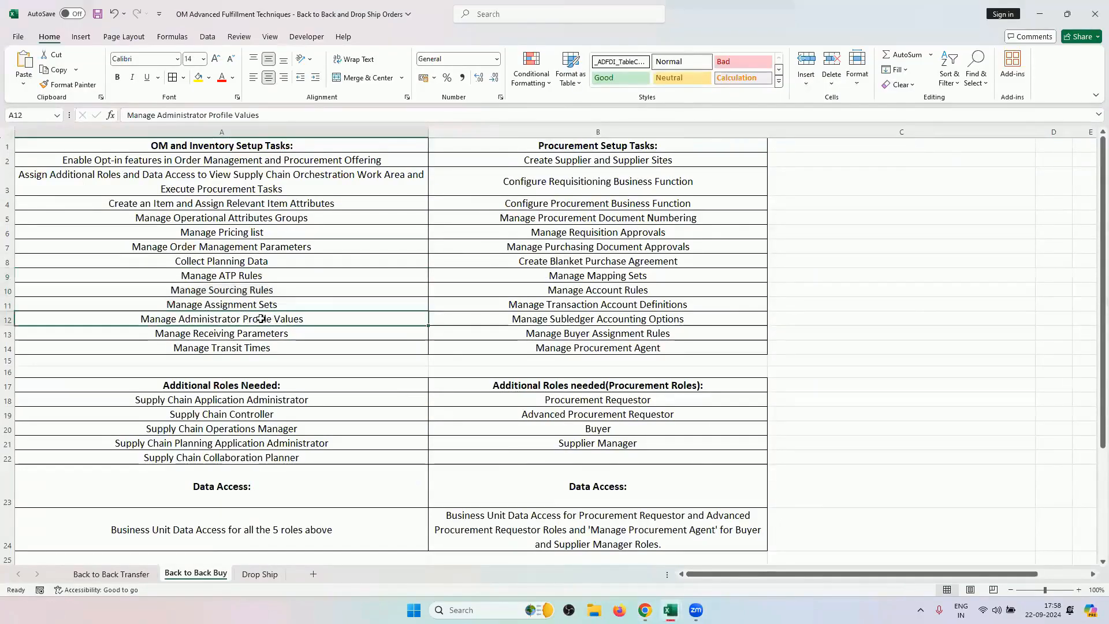
key("ctrl+c")
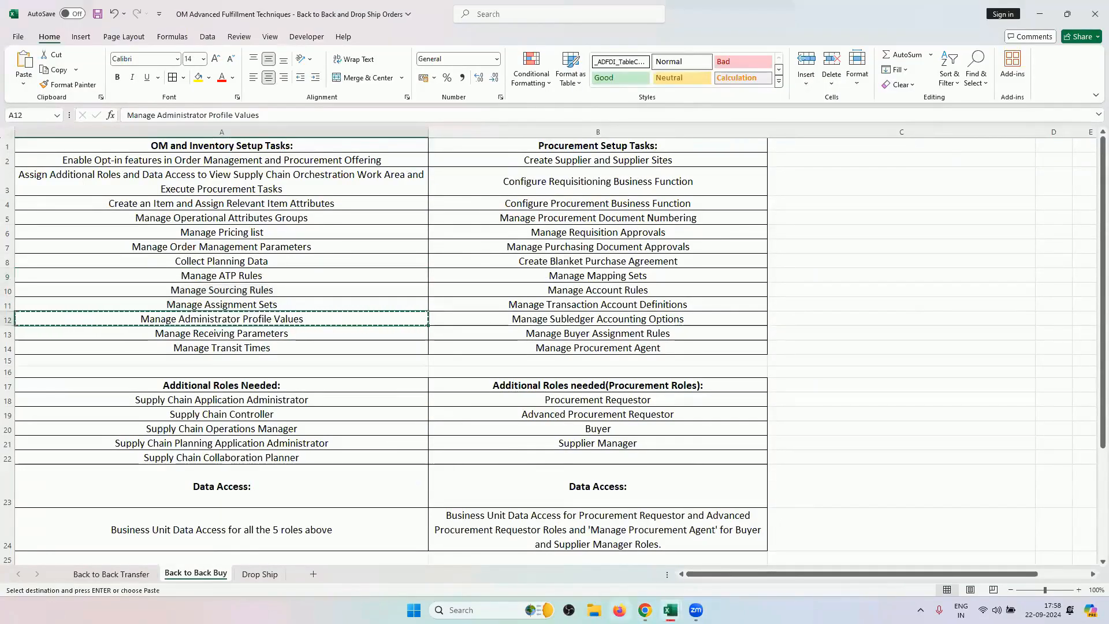
Search Setup and Maintenance for Manage Administrator Profile Values and open the task.
left_click(645, 609)
left_click(417, 156)
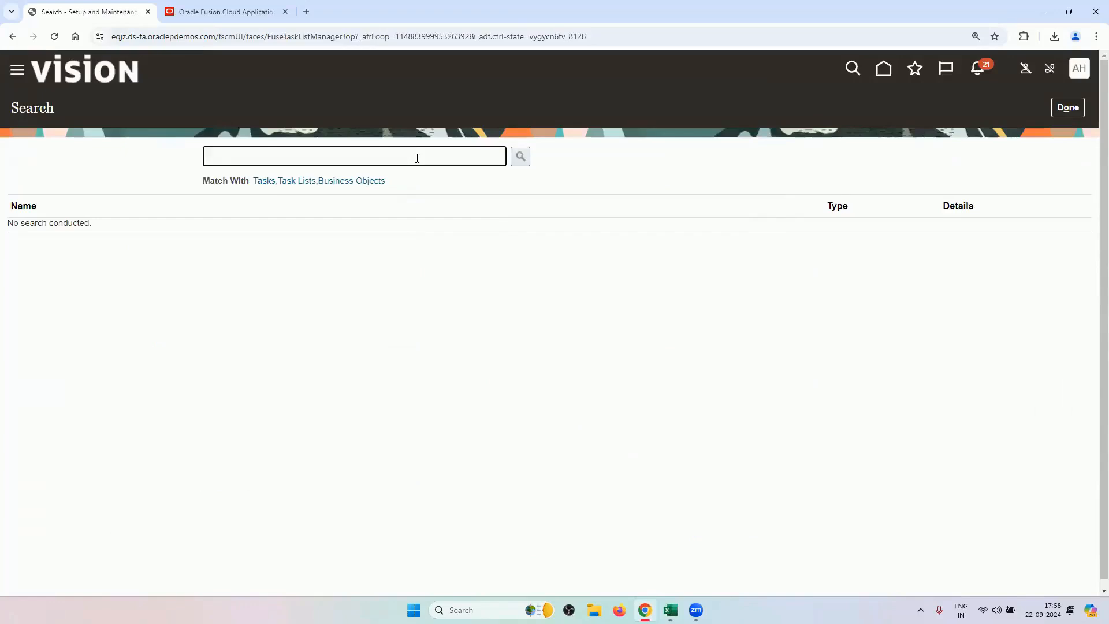
key("ctrl+v")
key("Return")
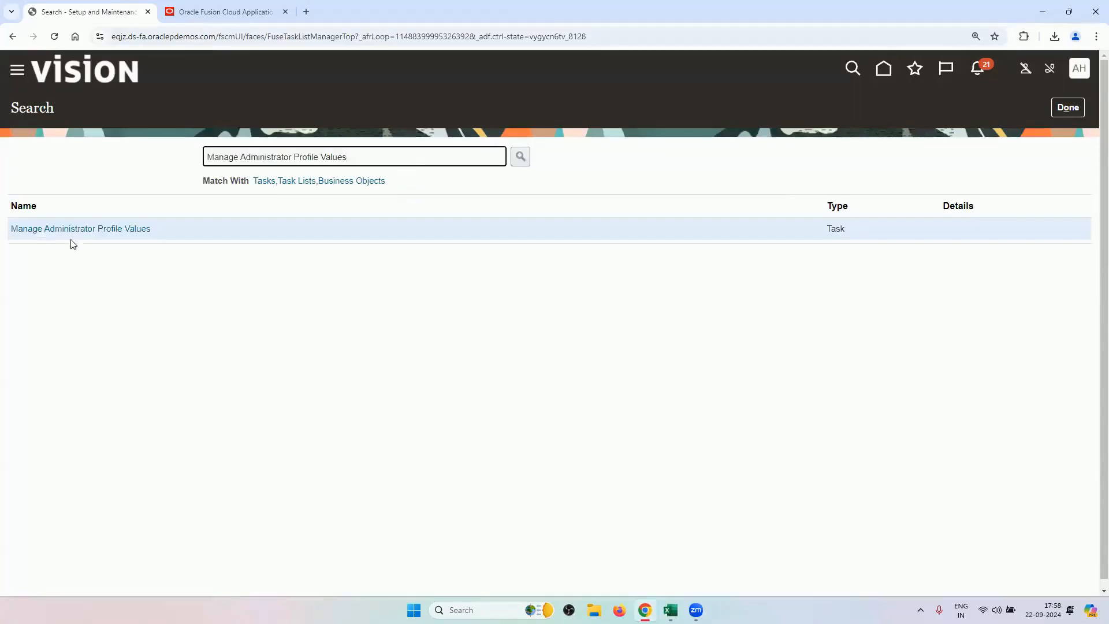
left_click(141, 231)
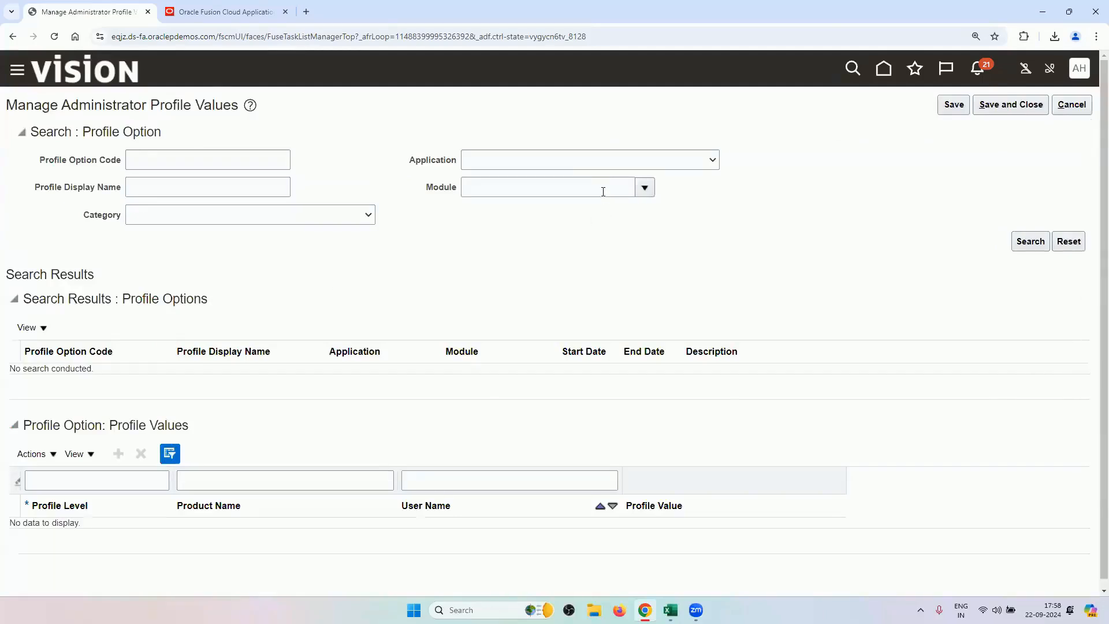
Filter profiles by Global Order Promising, verify MSP_DEFAULT_ASSIGNMENT_SET is RV_ASSIGNMENT_SET at Site, then cancel.
left_click(587, 162)
scroll(558, 376, "down", 8)
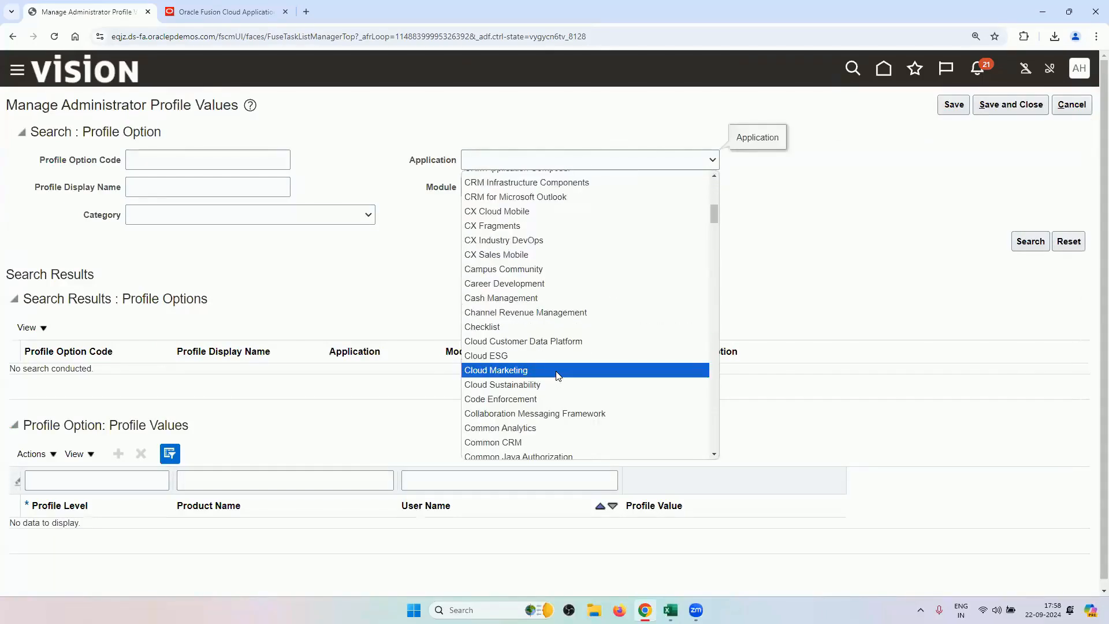
scroll(557, 376, "down", 20)
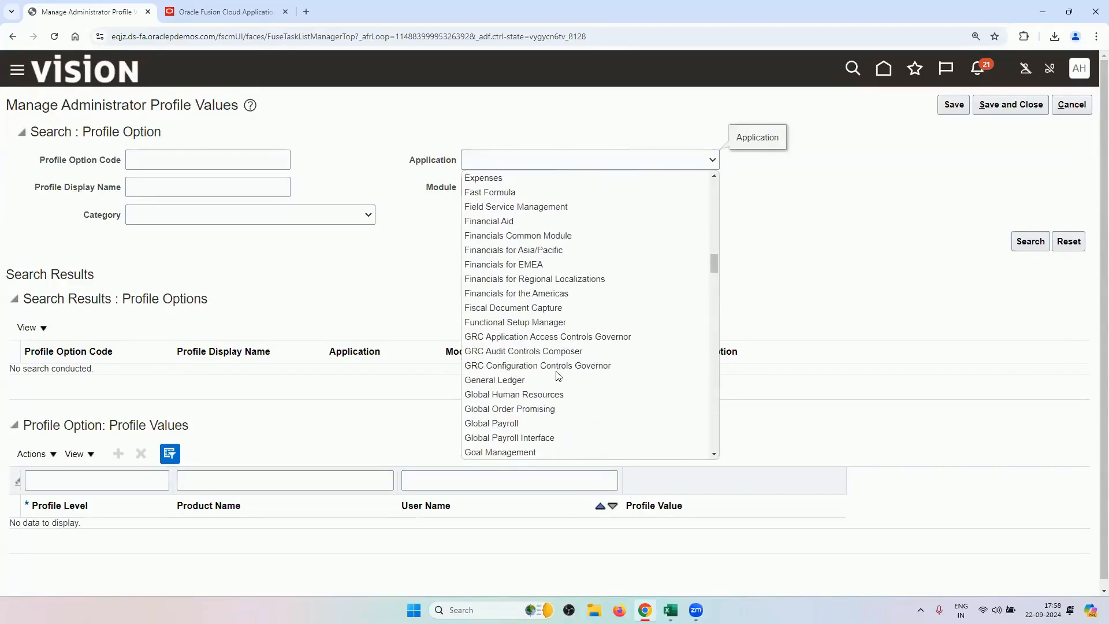
left_click(545, 408)
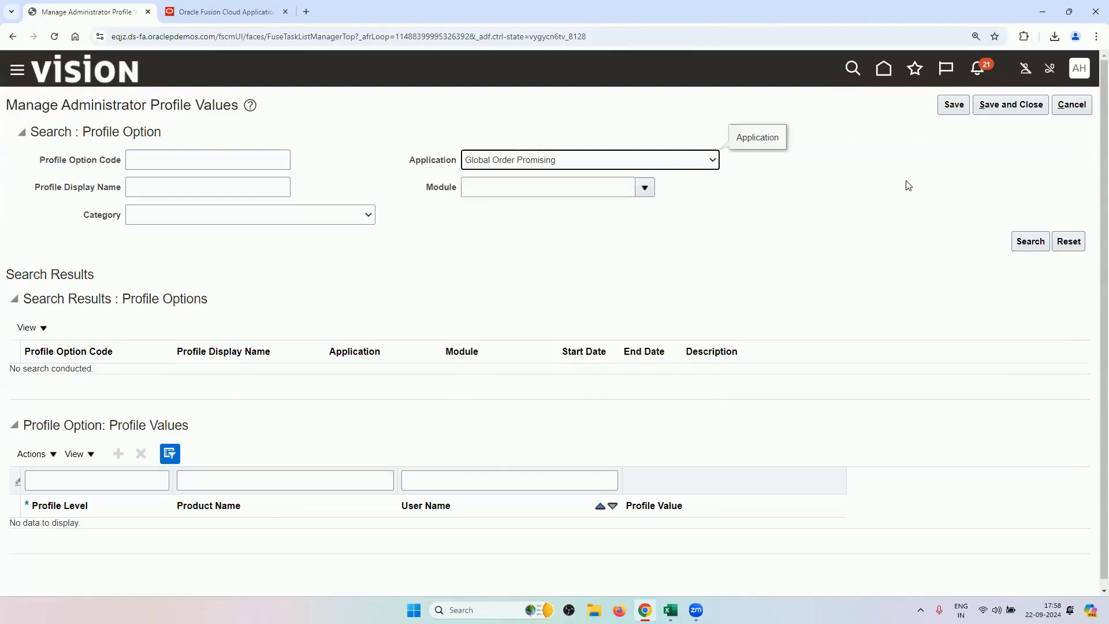
left_click(1017, 243)
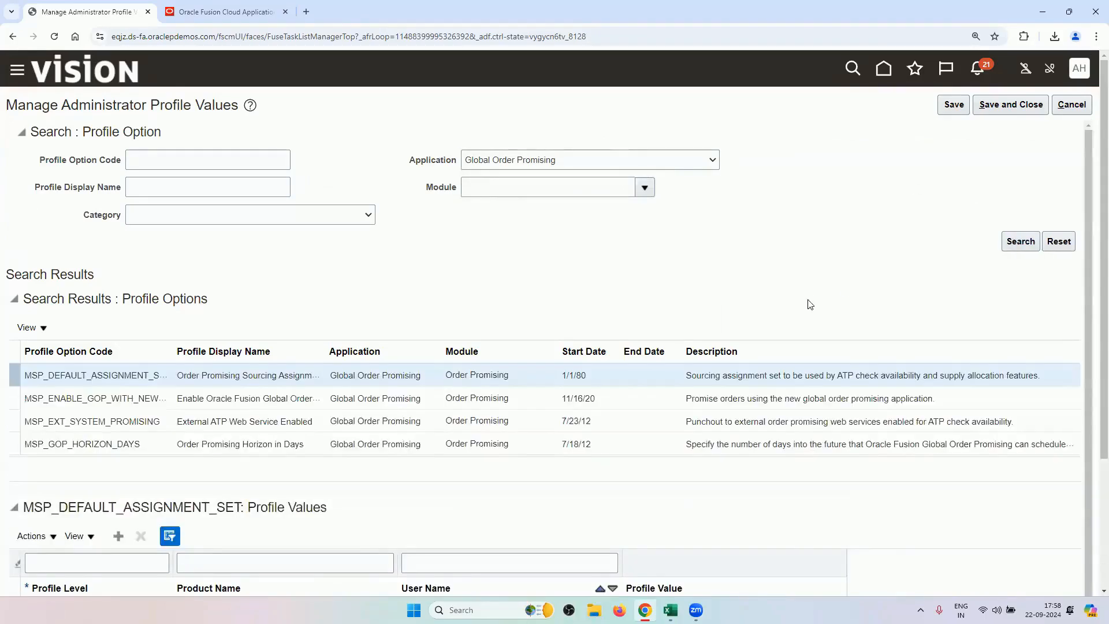
scroll(733, 399, "down", 2)
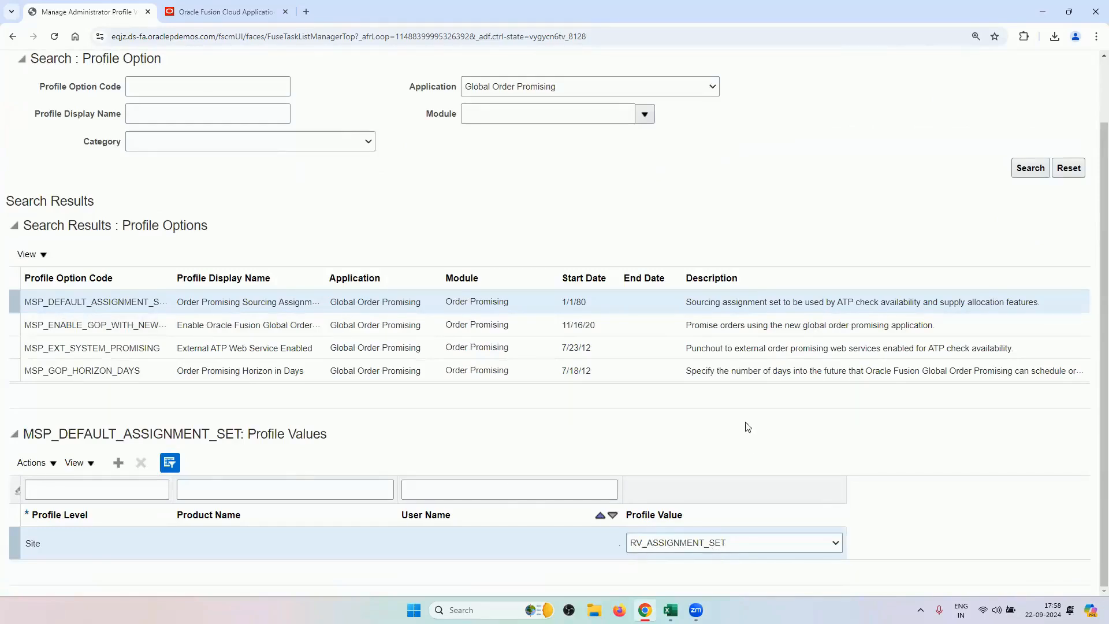
scroll(732, 470, "up", 3)
left_click(1070, 105)
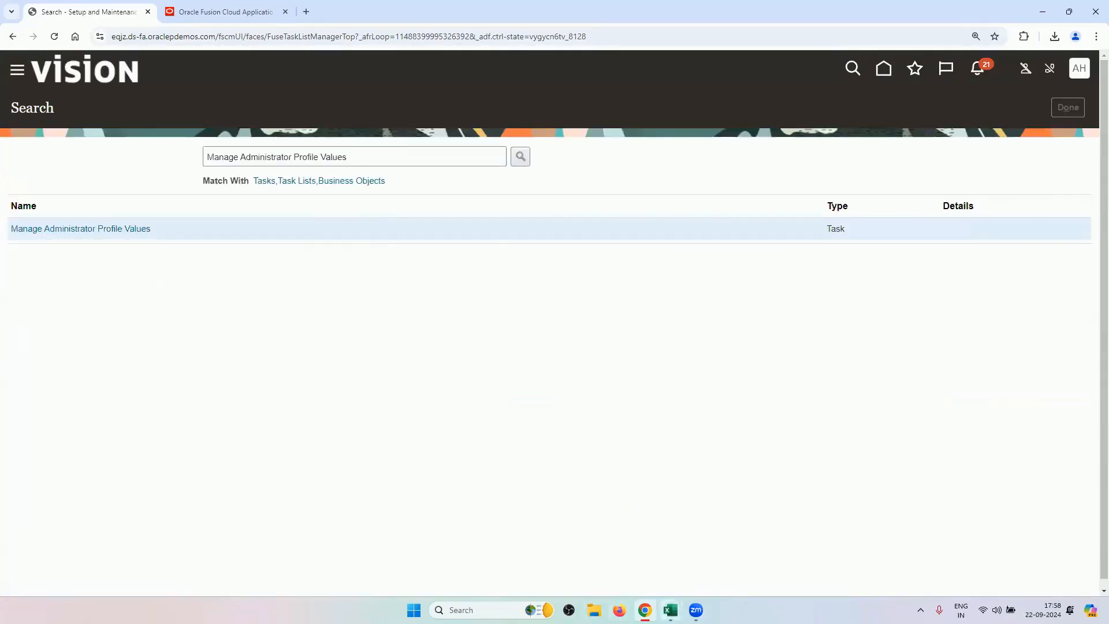
Copy the Manage Receiving Parameters task name from the workbook and return to the browser.
mouse_move(669, 610)
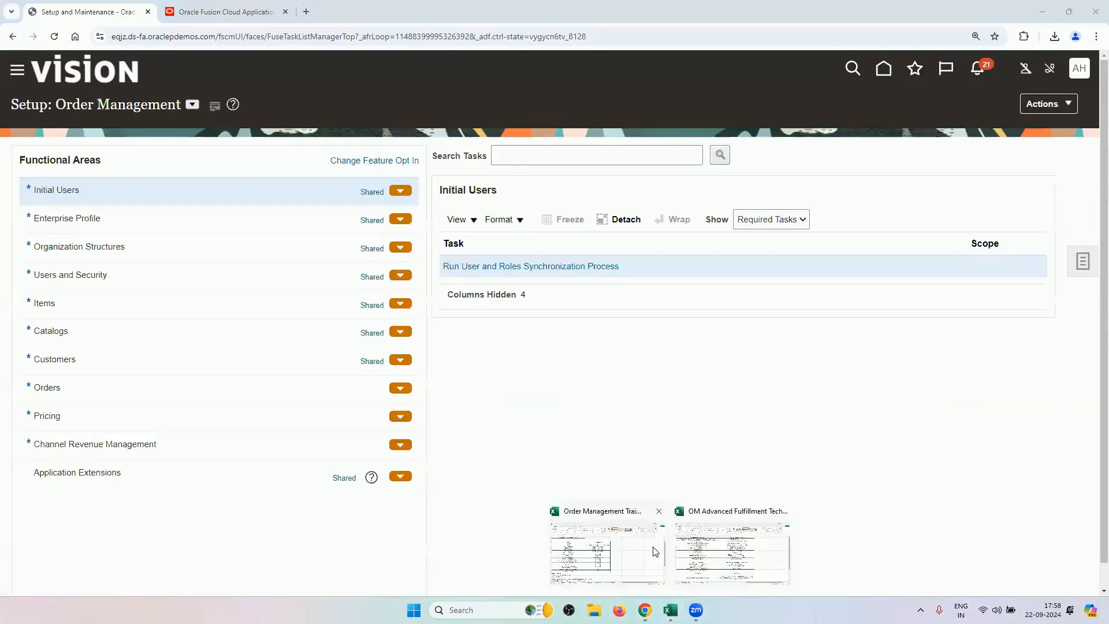
left_click(748, 545)
left_click(265, 332)
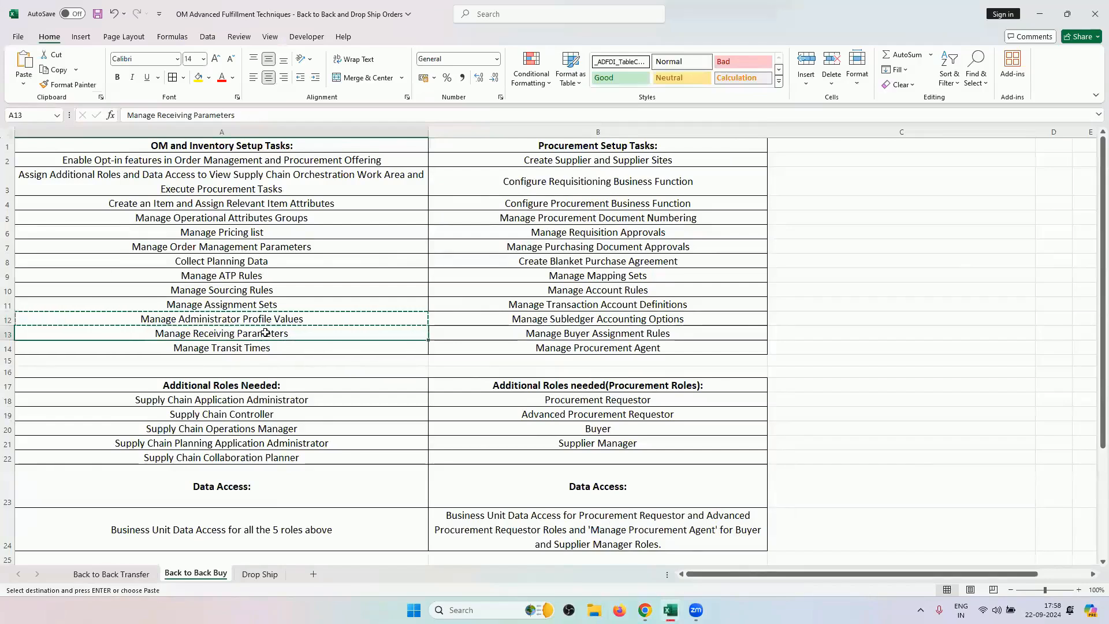
double_click(265, 332)
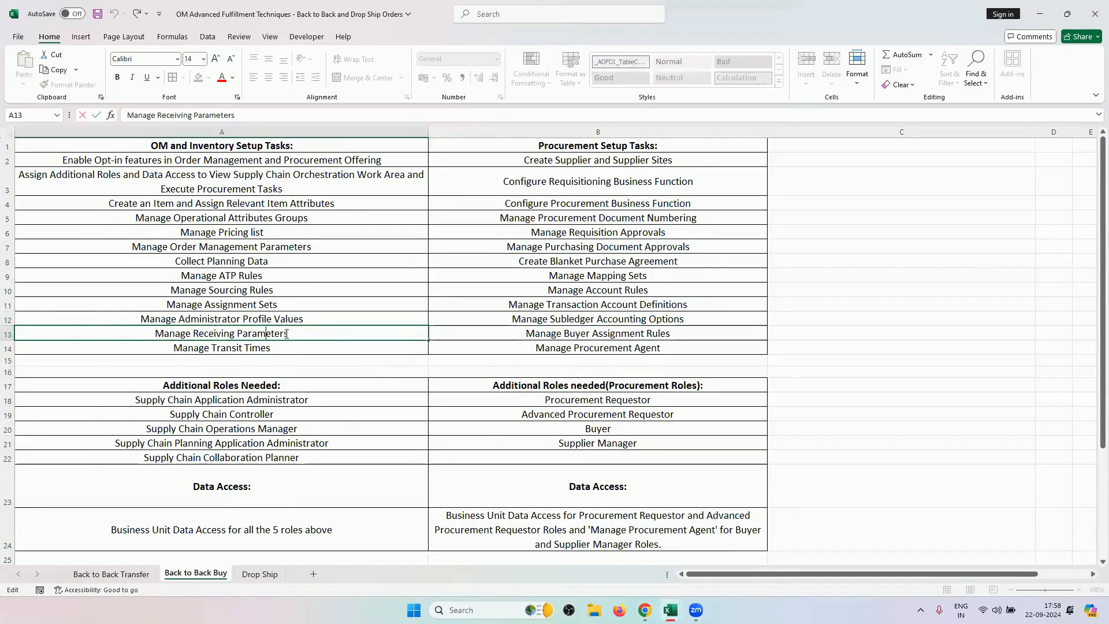
left_click_drag(287, 334, 153, 334)
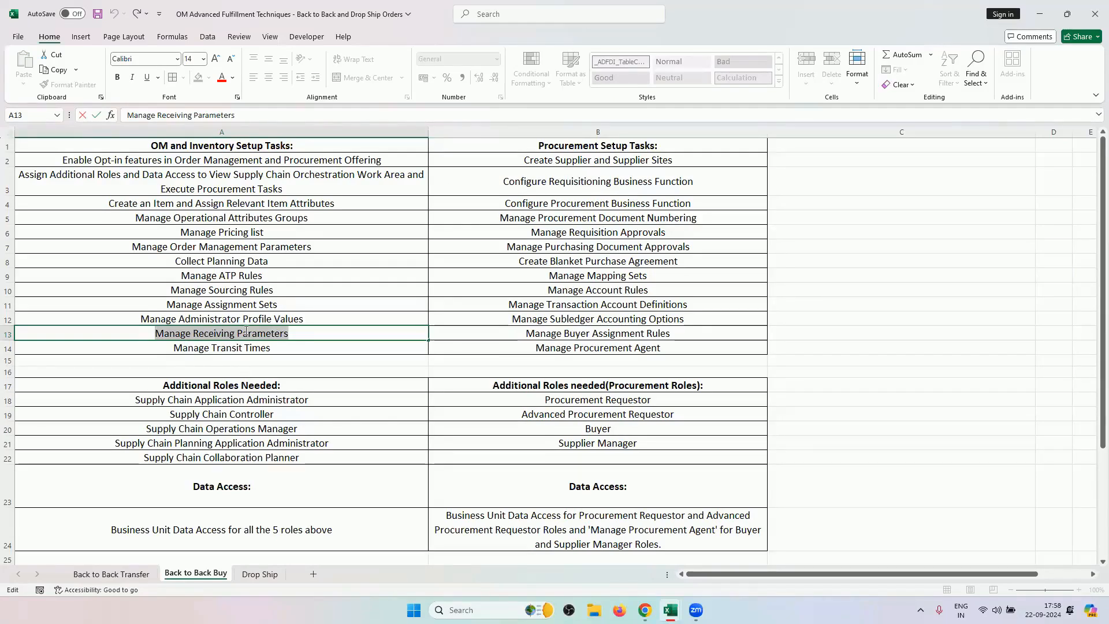
key("ctrl+c")
left_click(644, 610)
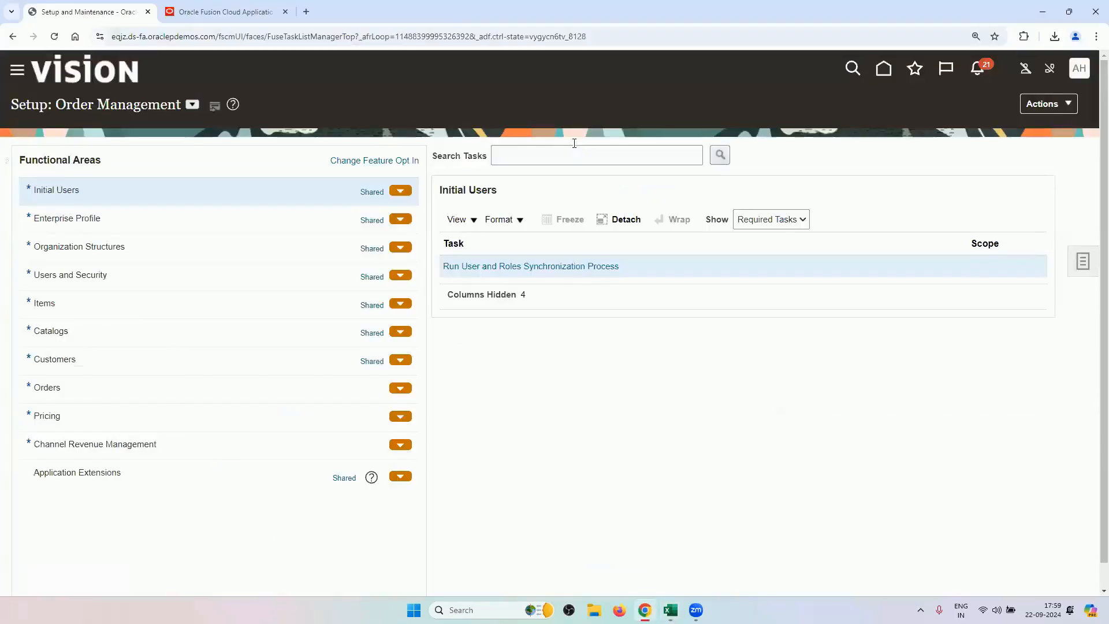
Under Manufacturing and Supply Chain Materials Management, review Manage Receiving Parameters and cancel without changes.
left_click(190, 105)
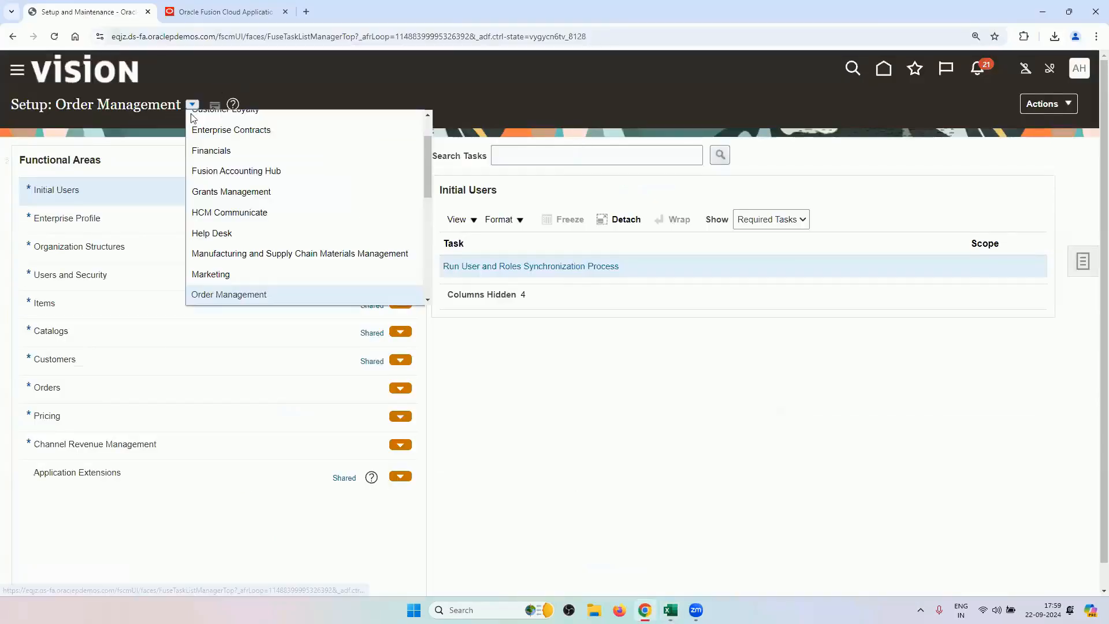
left_click(260, 250)
left_click(575, 160)
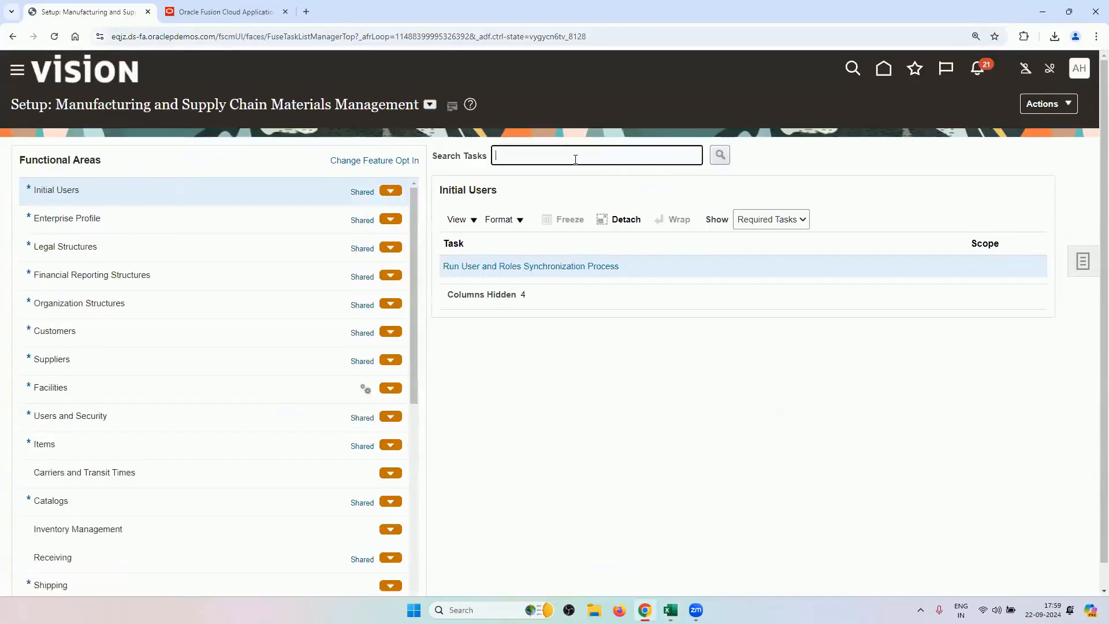
key("ctrl+v")
key("Return")
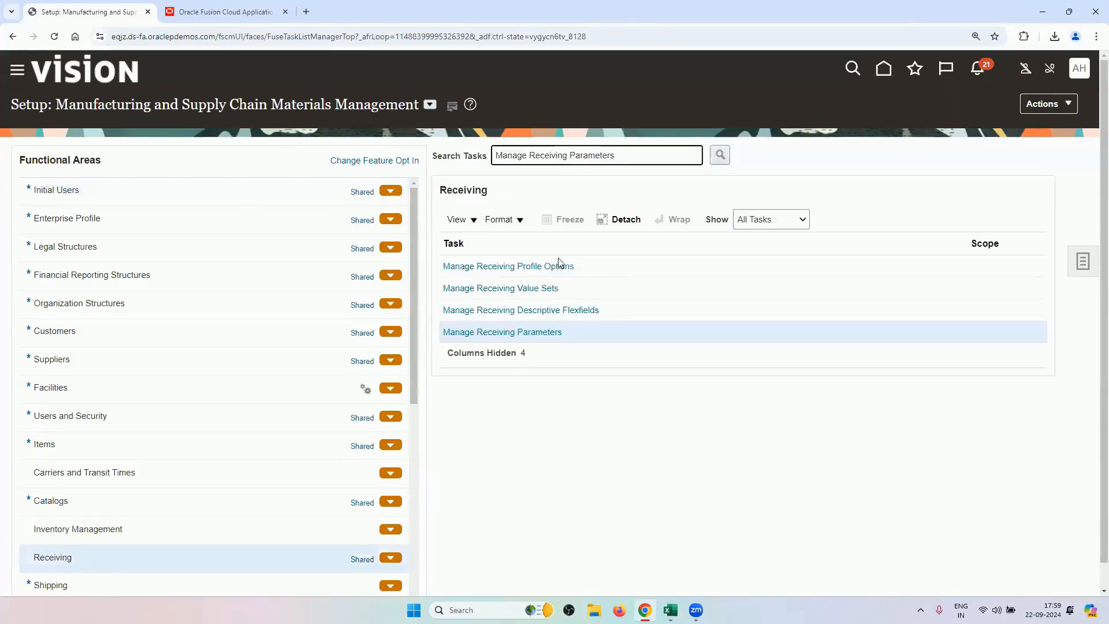
left_click(540, 332)
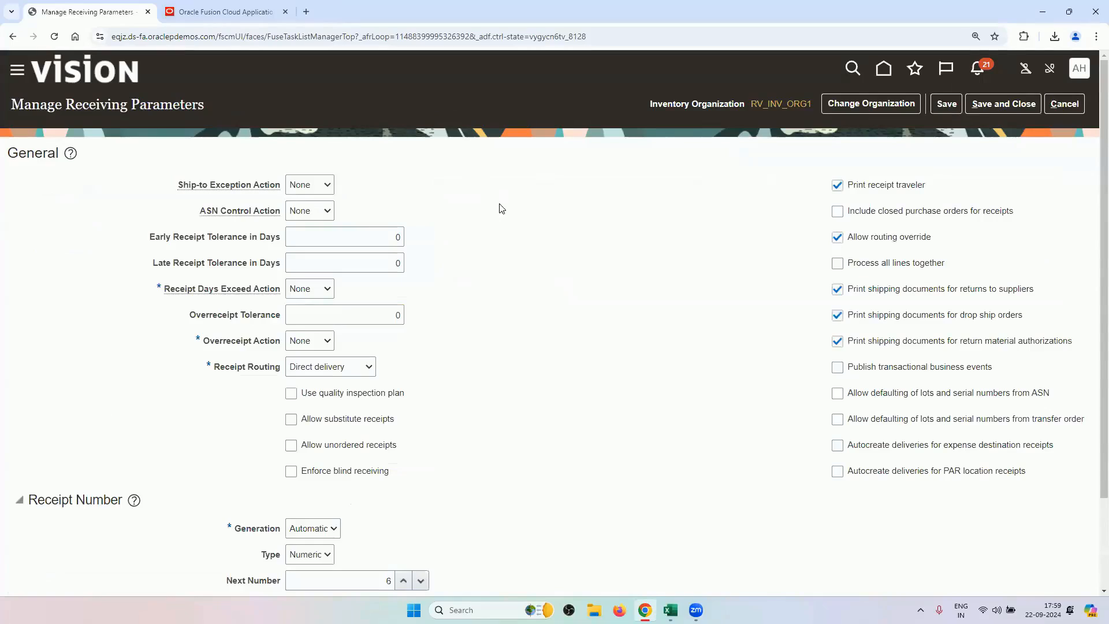
scroll(550, 338, "down", 2)
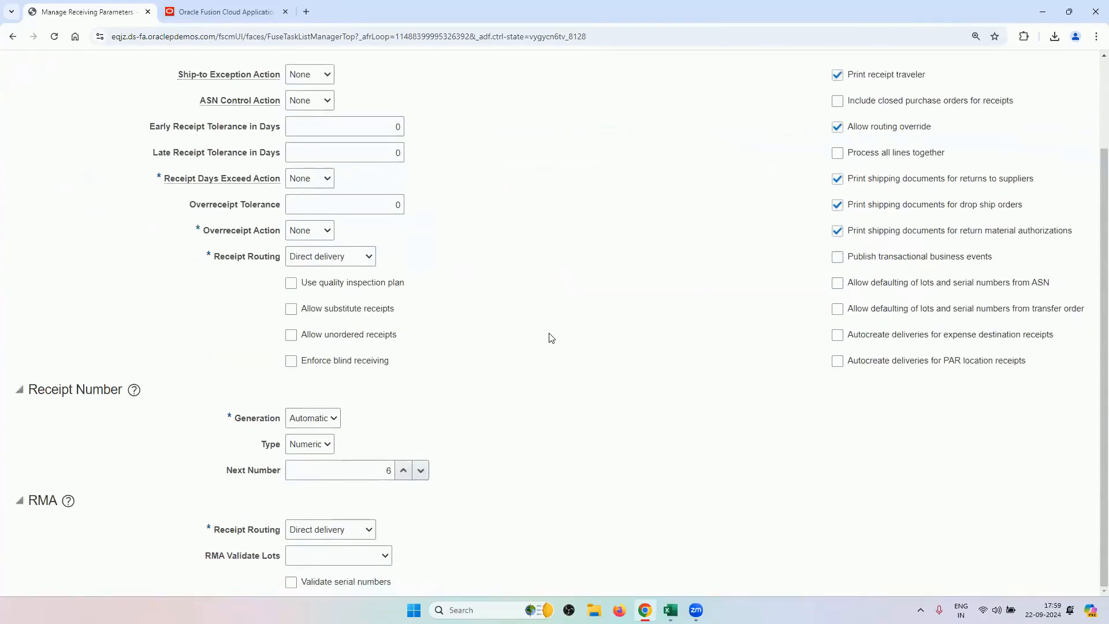
scroll(550, 337, "up", 2)
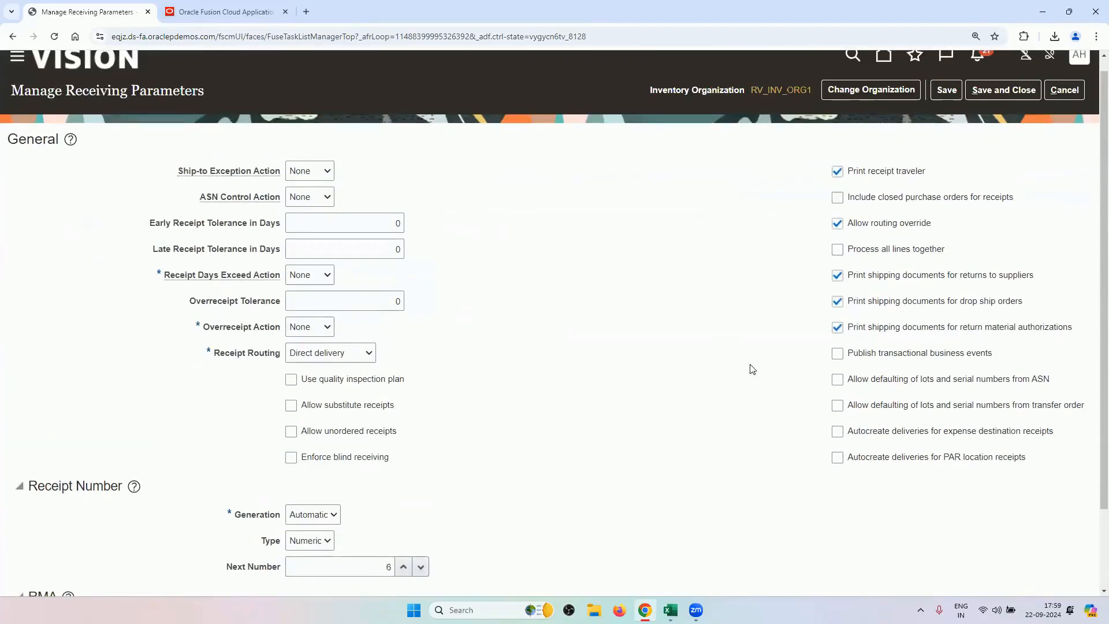
left_click(1069, 90)
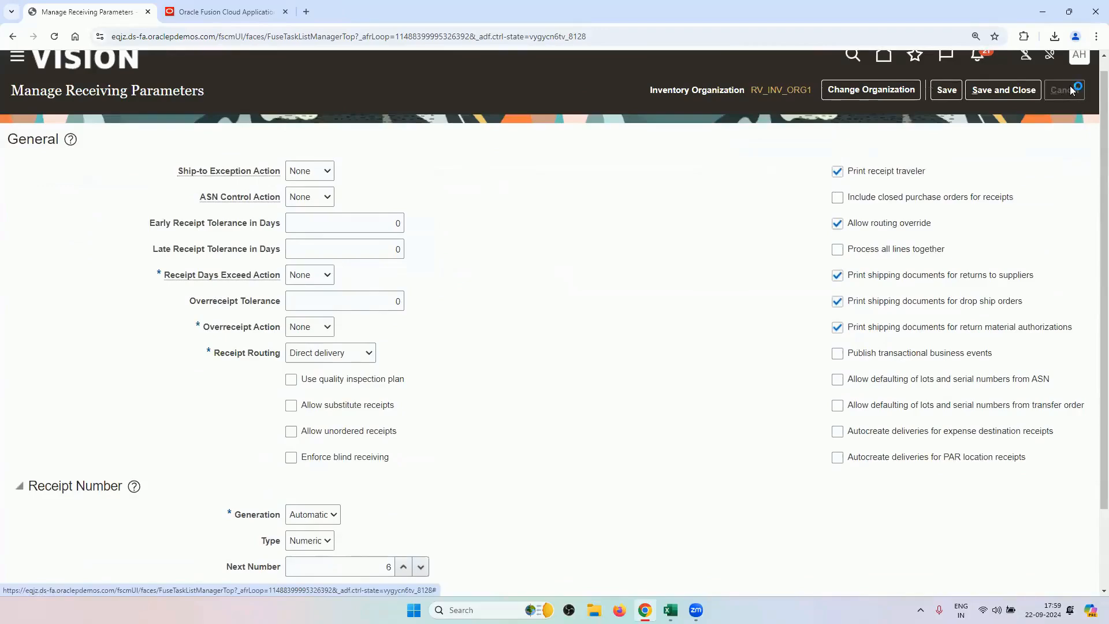
Copy Manage Transit Times from the workbook, search for it in Setup, and open it.
mouse_move(669, 609)
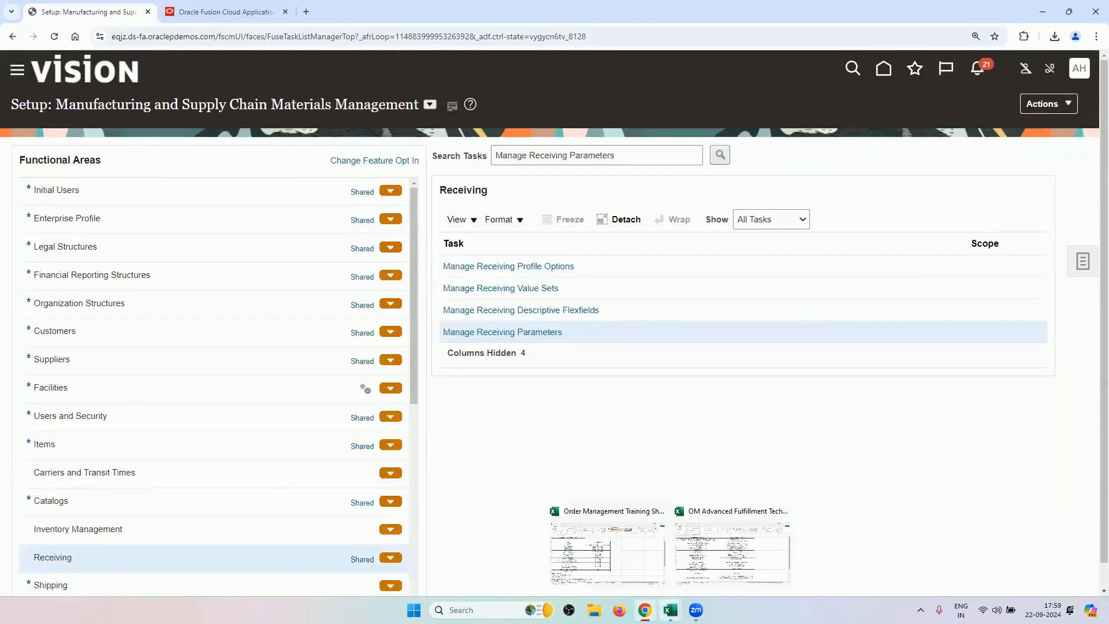
left_click(710, 548)
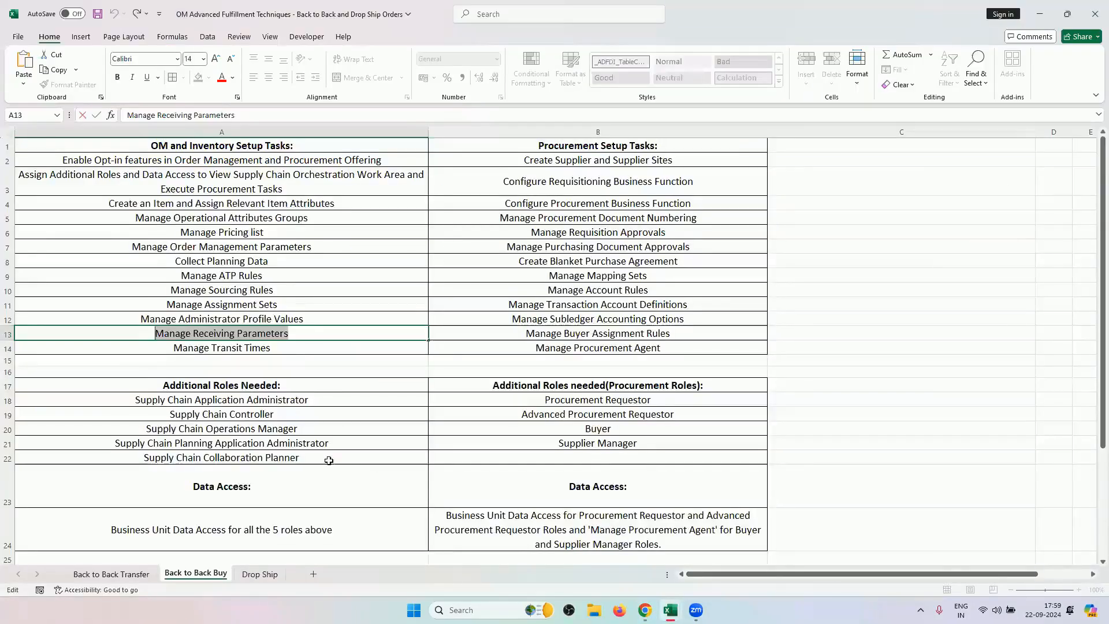
left_click(289, 350)
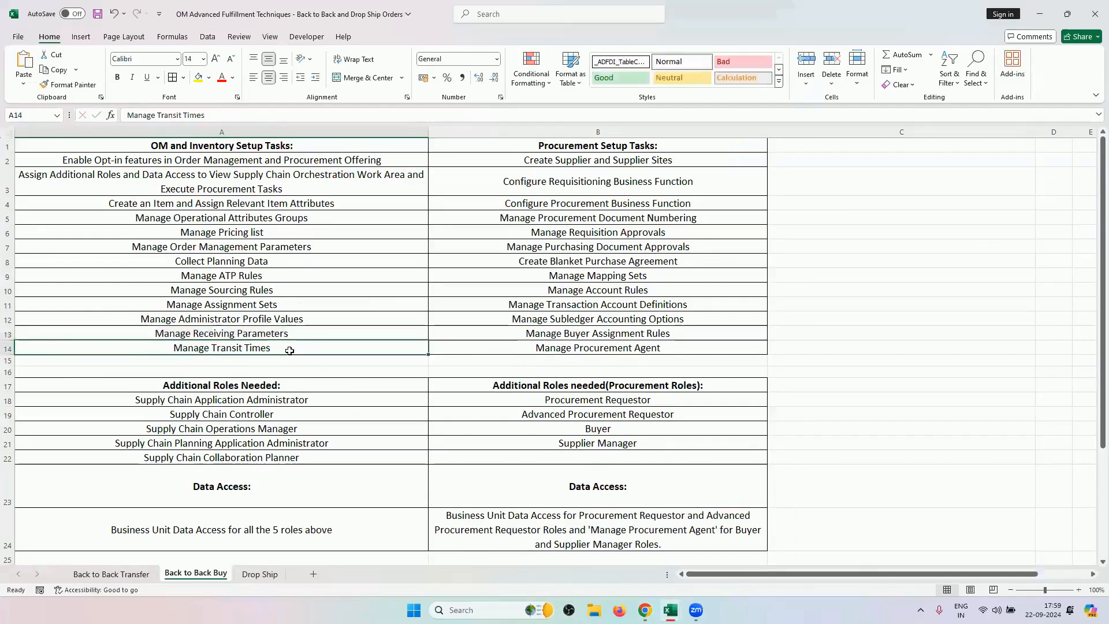
key("ctrl+c")
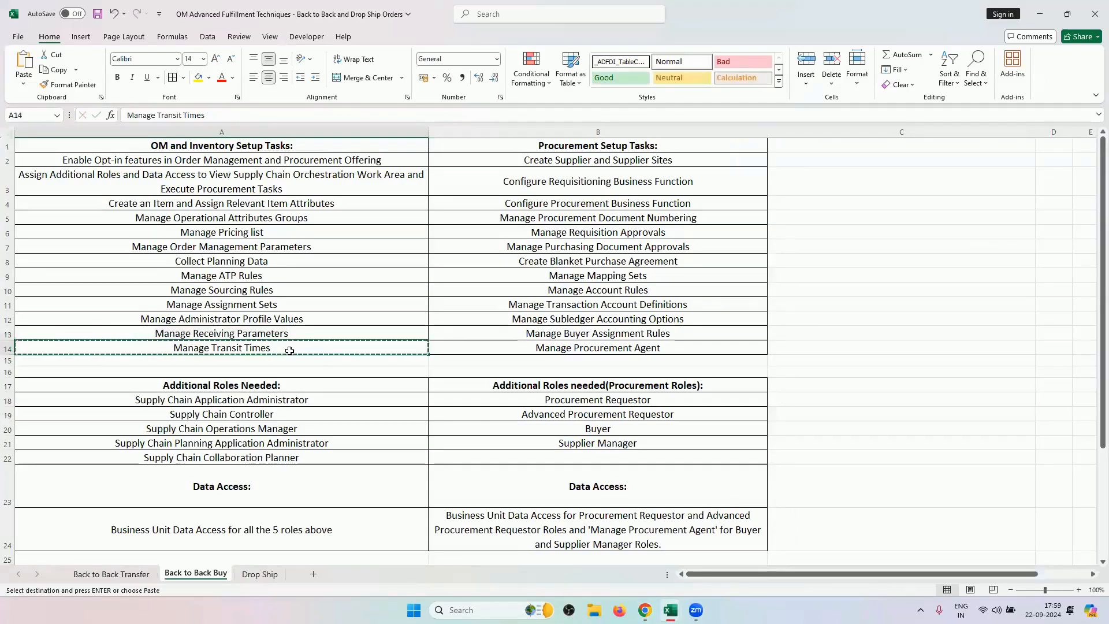
key("alt+Tab")
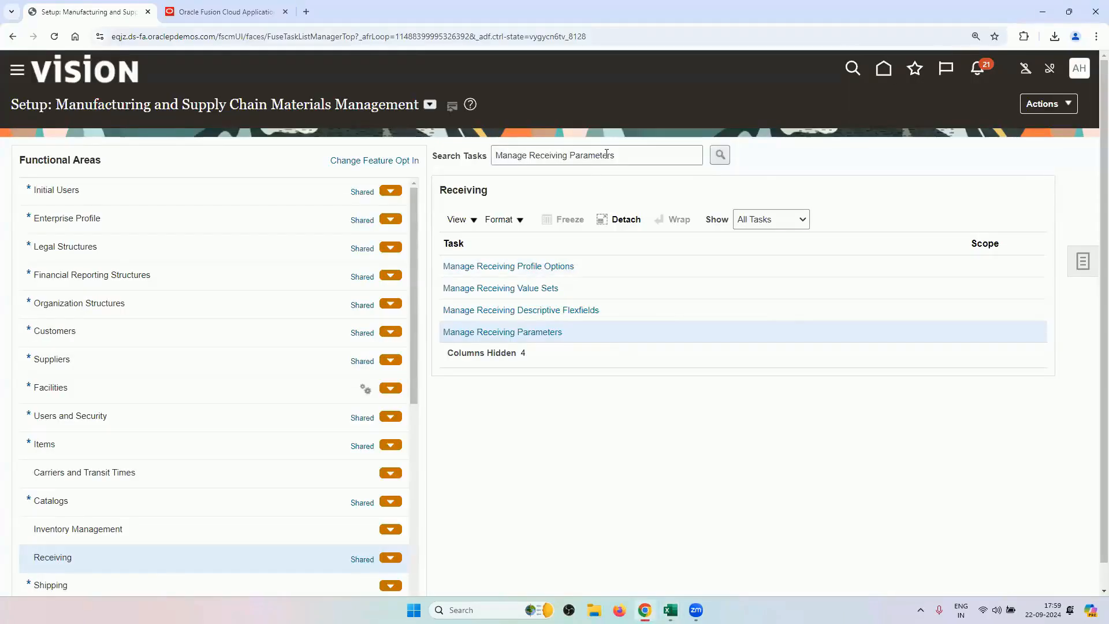
triple_click(606, 155)
key("ctrl+v")
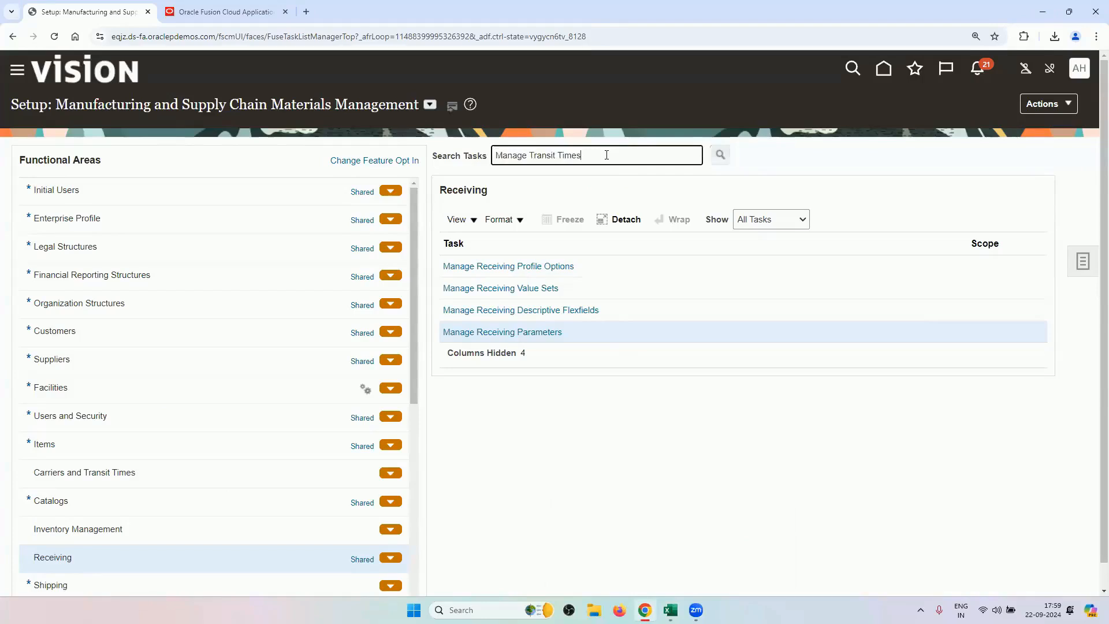
key("Return")
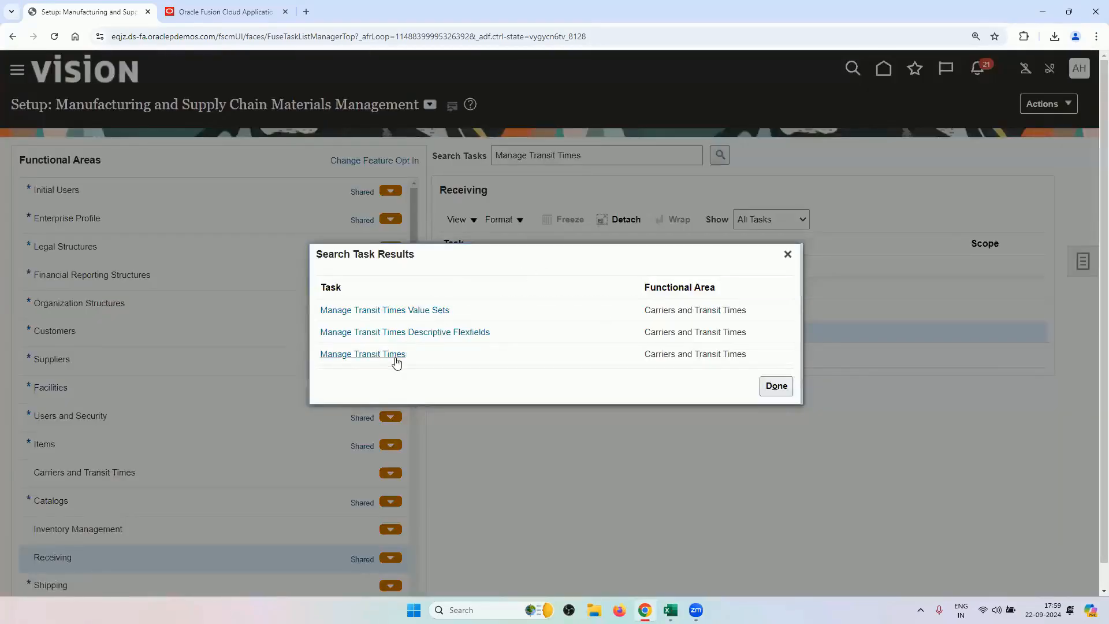
left_click(395, 355)
left_click(507, 397)
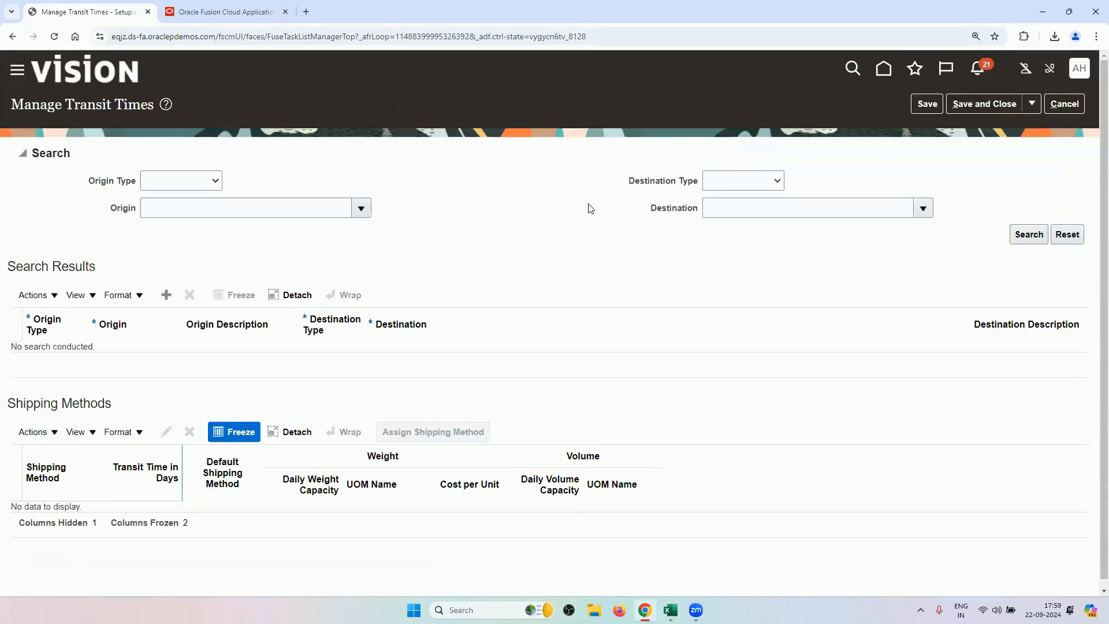
Search transit times from Supplier address origin RV and show the RV_LOCATION1 lane's 3-day shipping method.
left_click(173, 180)
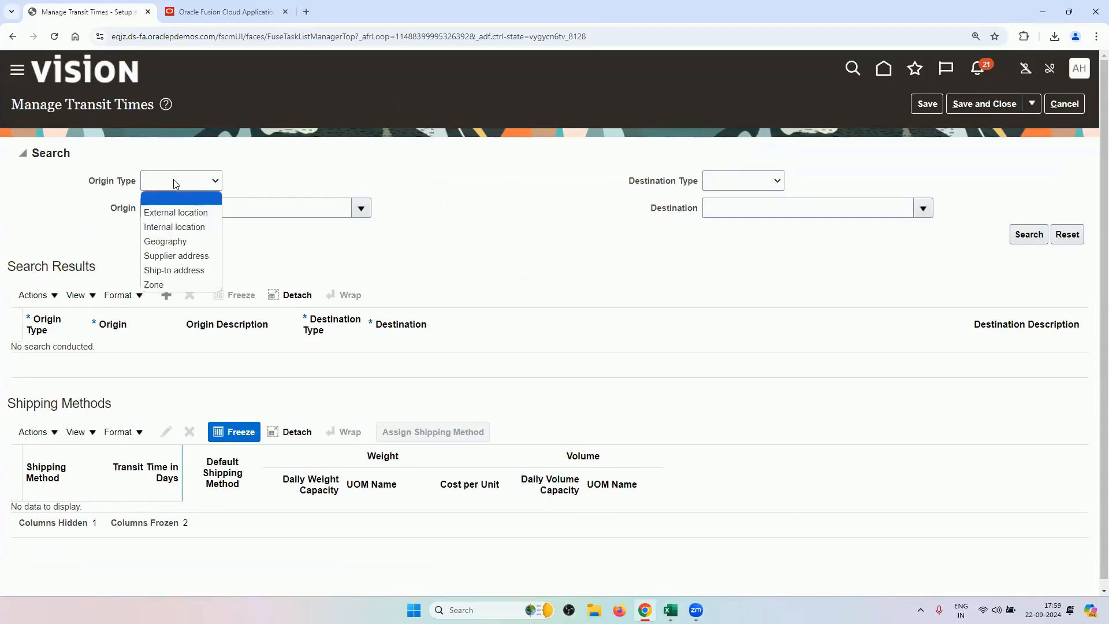
left_click(190, 256)
left_click(202, 214)
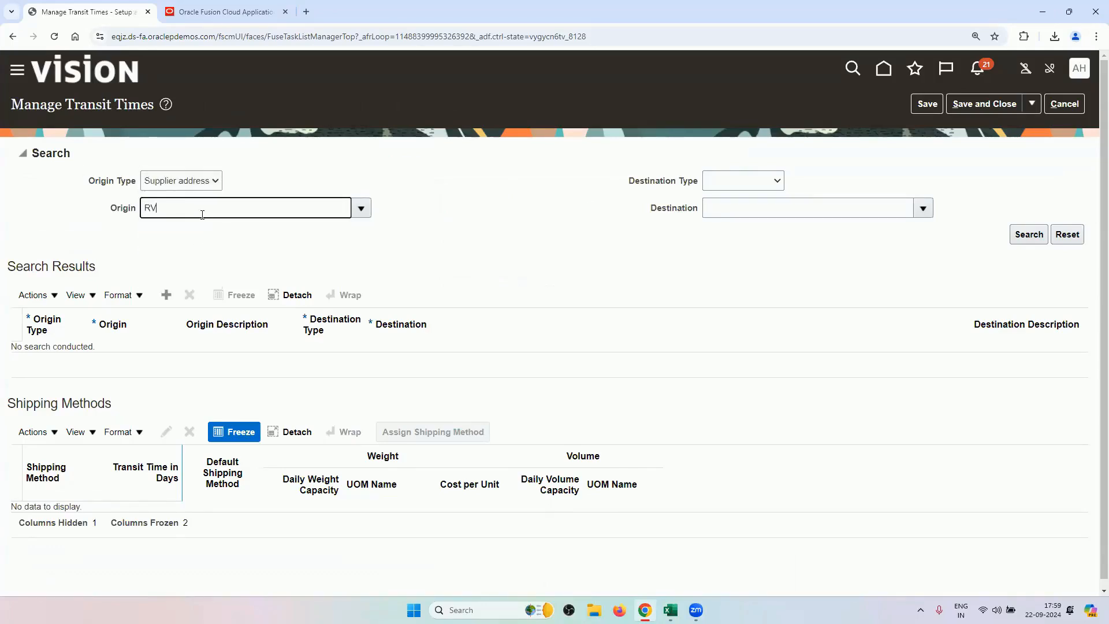
type("RV")
key("Tab")
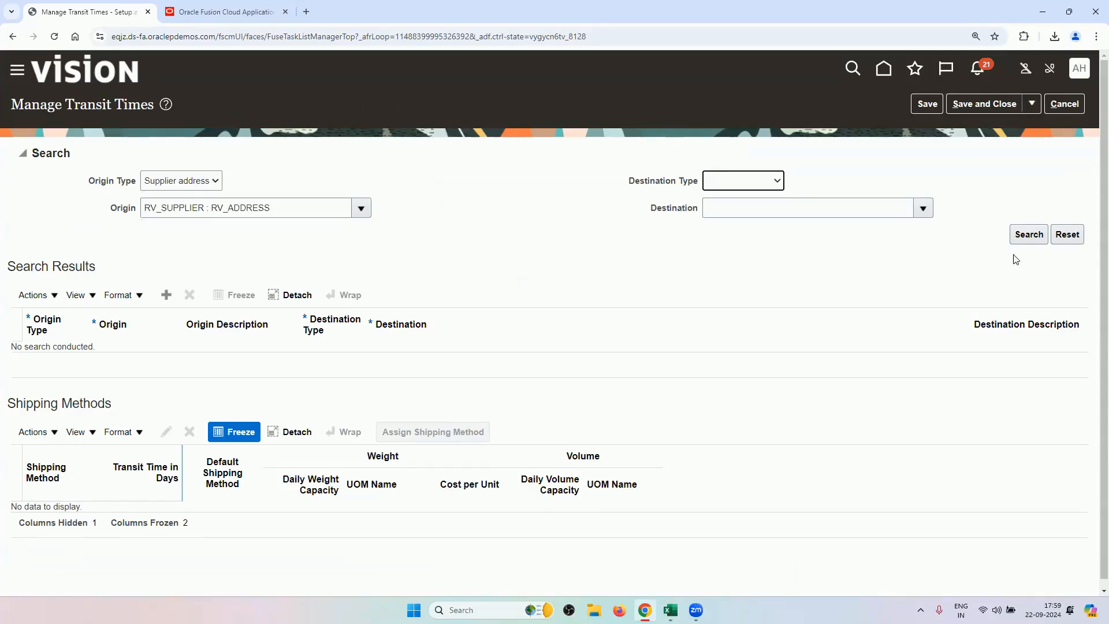
left_click(1028, 238)
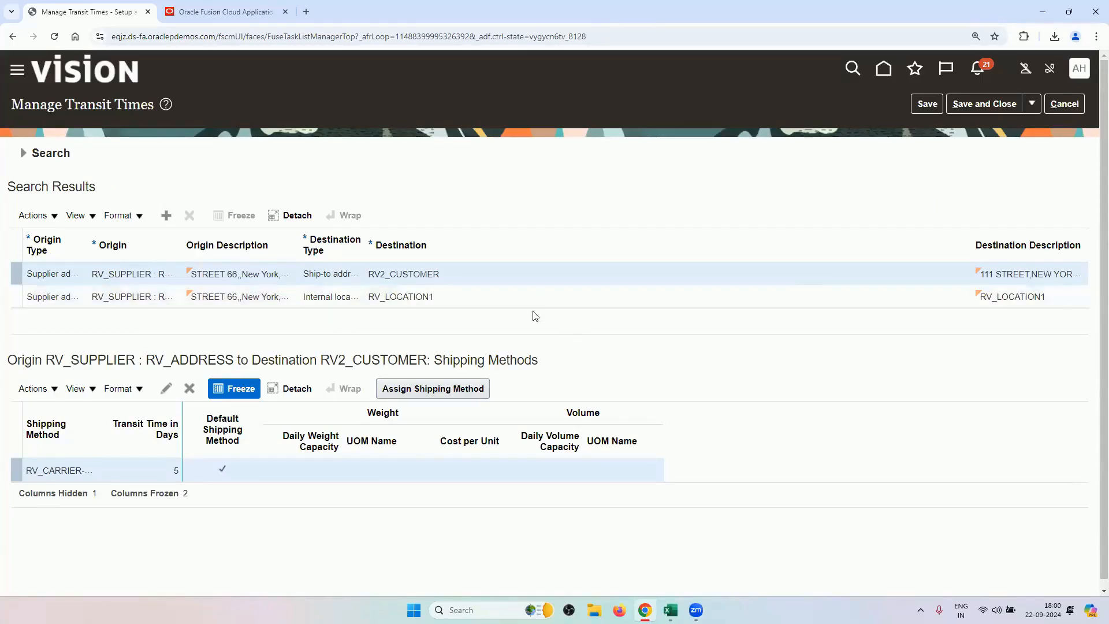
left_click(527, 297)
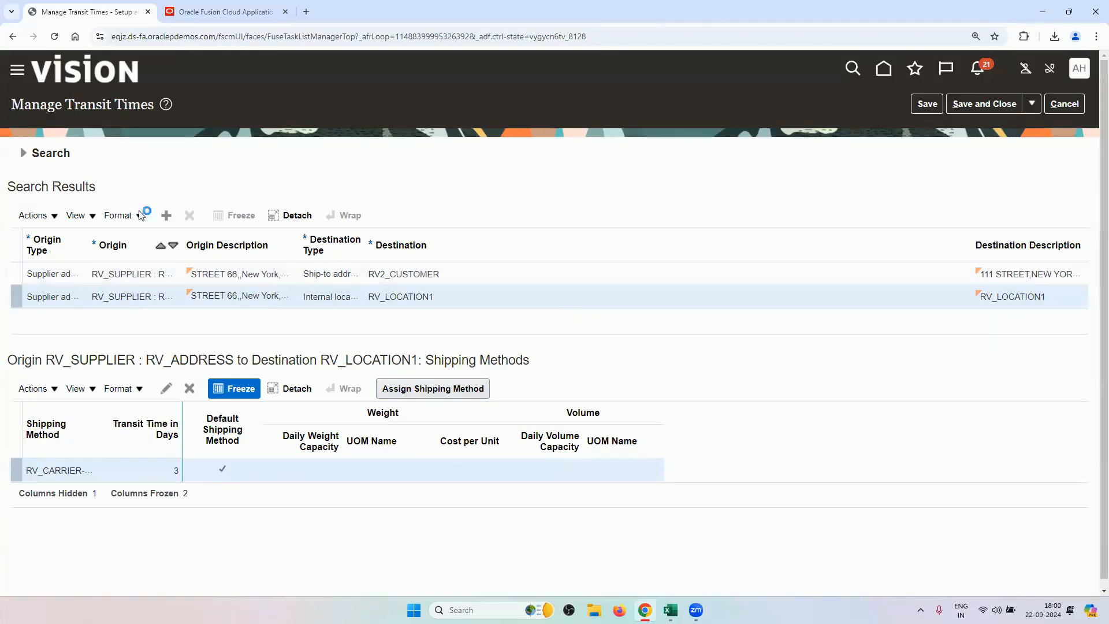
left_click(26, 157)
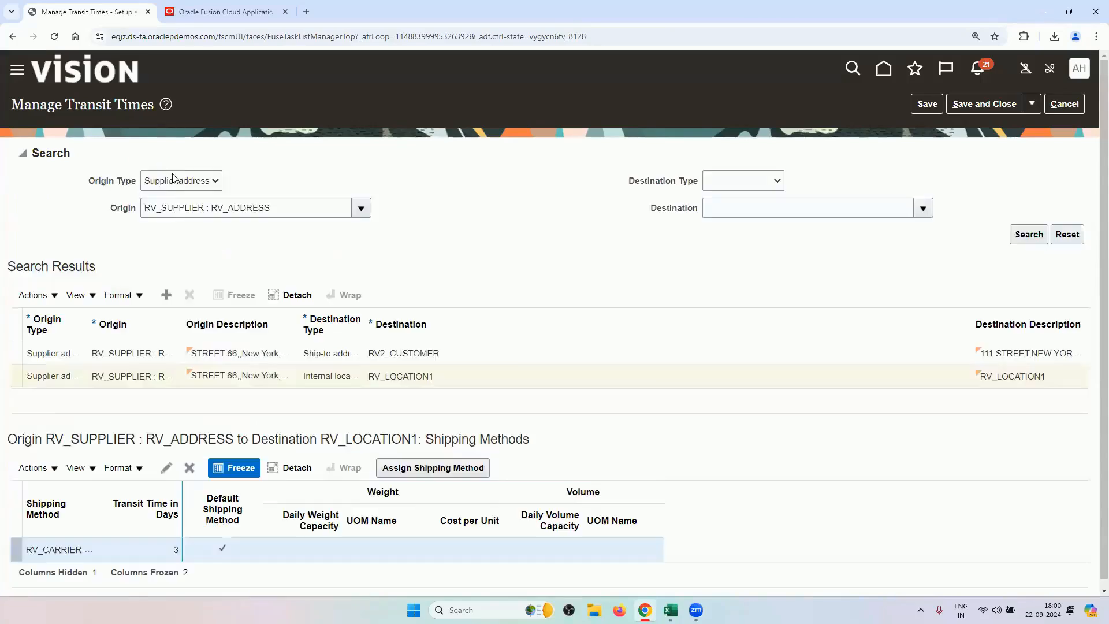
Set the origin to Internal location RV_LOCATION1, then close Manage Transit Times.
left_click(206, 183)
left_click(186, 212)
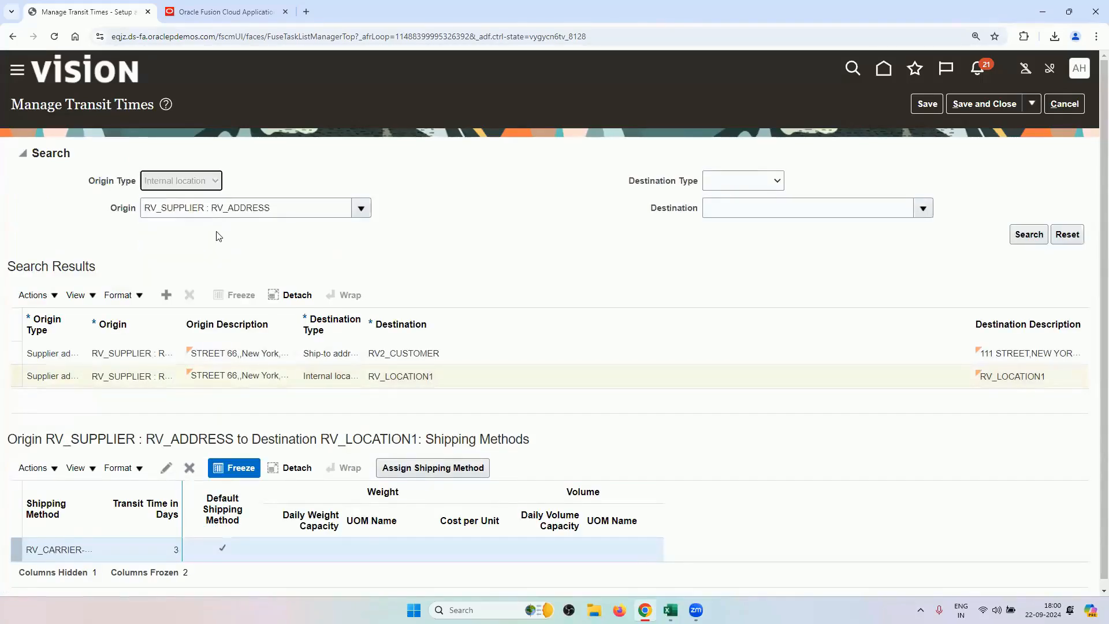
triple_click(213, 211)
key("BackSpace")
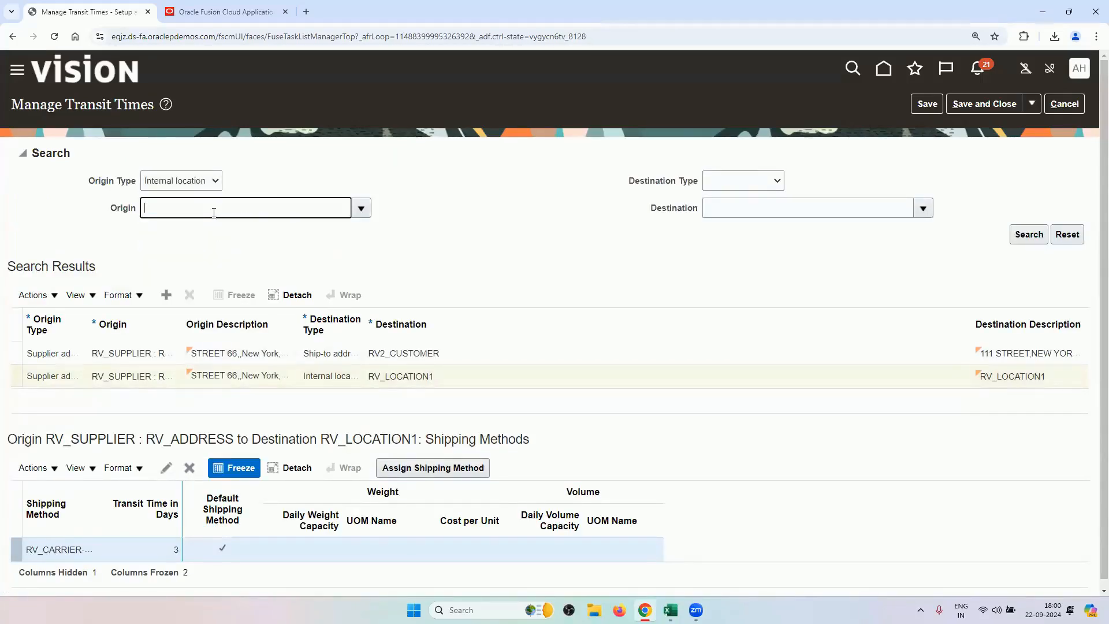
type("RV")
key("Tab")
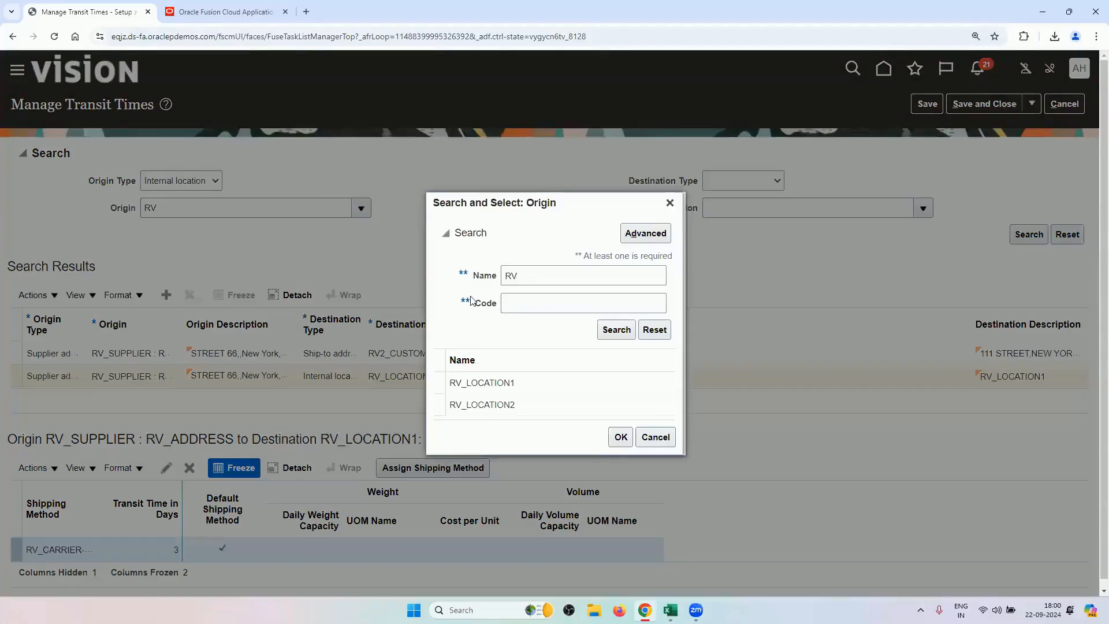
left_click(498, 384)
left_click(620, 437)
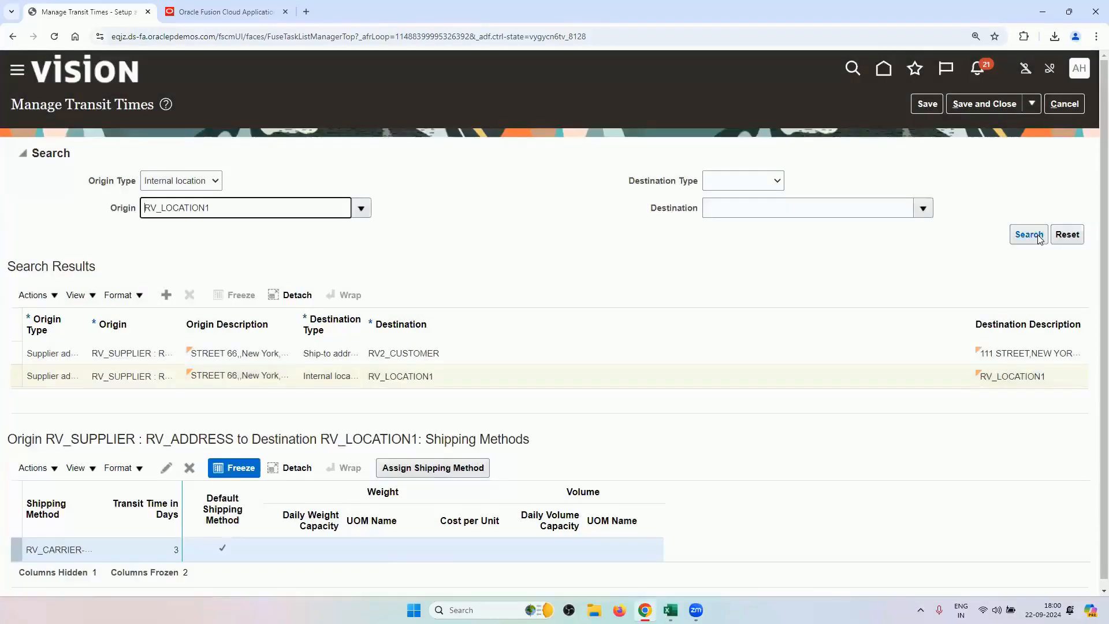
left_click(1064, 104)
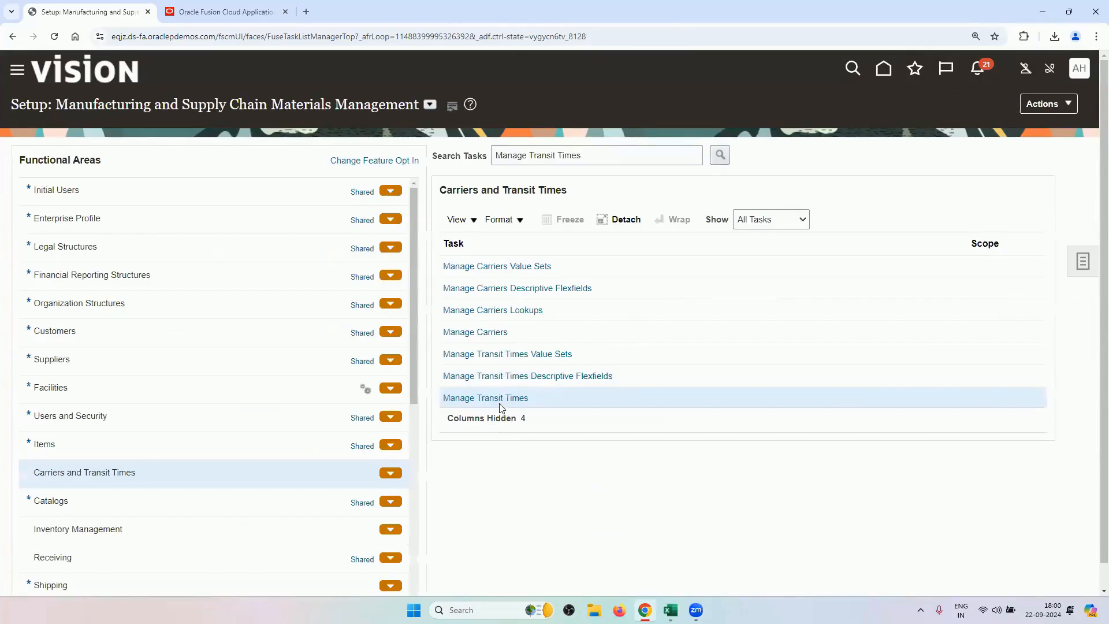
Reopen Manage Transit Times, search from RV_LOCATION1, review its 3-day lane to RV2_CUSTOMER, and close.
left_click(503, 398)
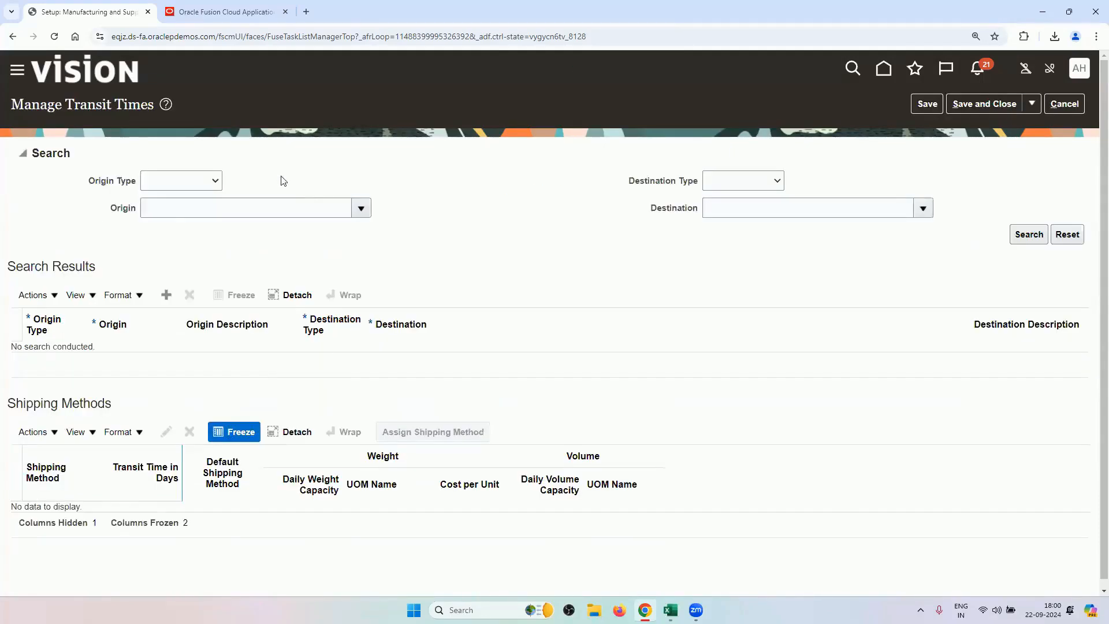
left_click(204, 181)
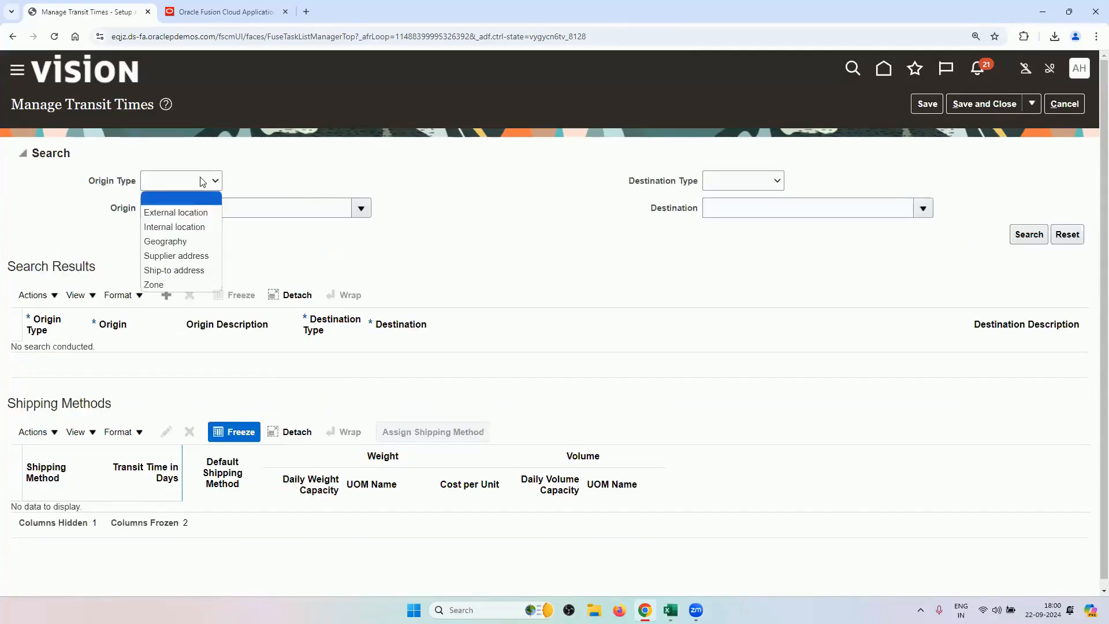
left_click(201, 227)
left_click(231, 206)
type("R")
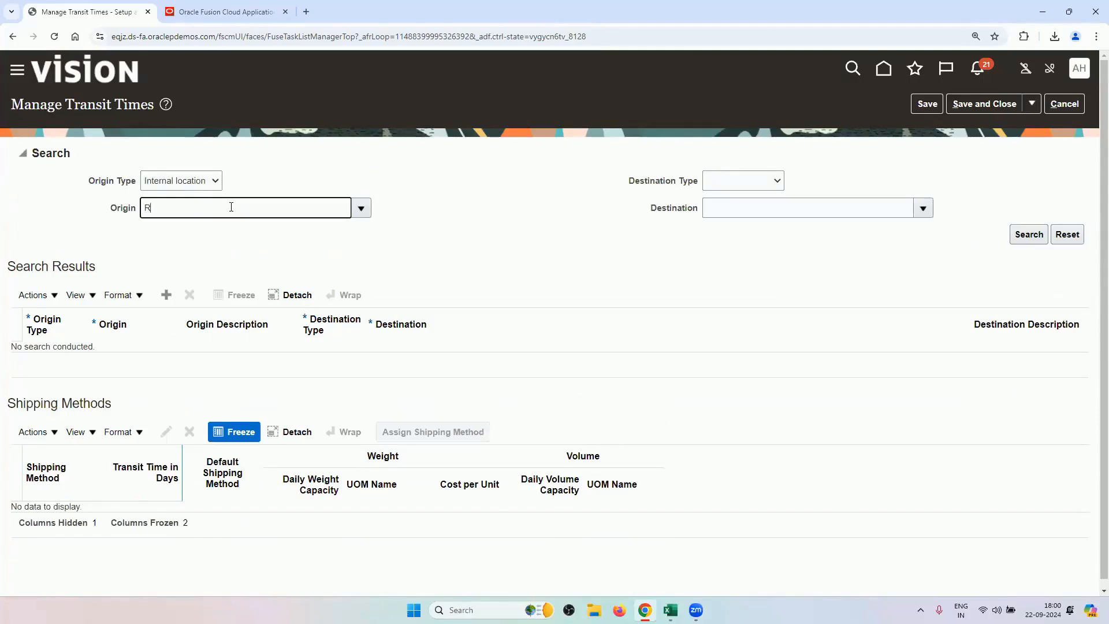
type("V")
key("Tab")
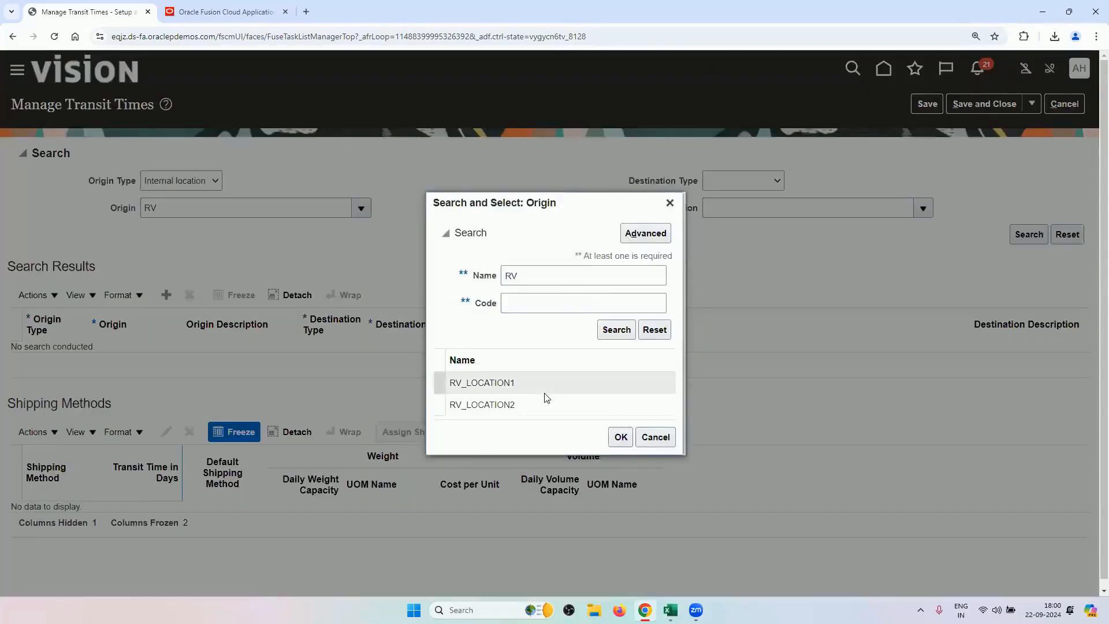
left_click(544, 391)
left_click(624, 439)
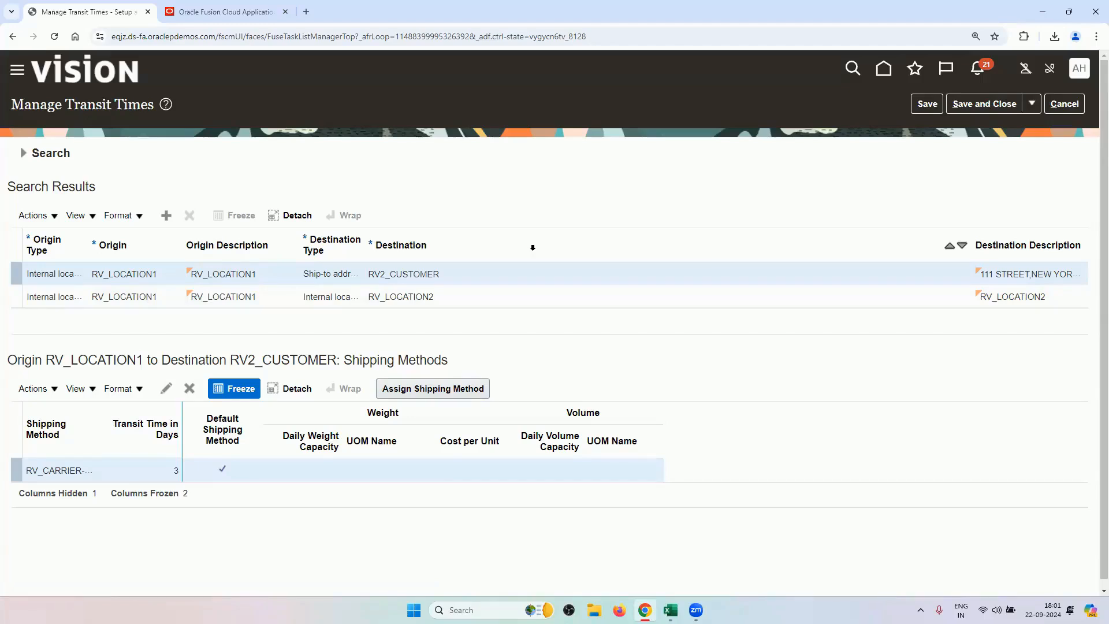
left_click(1069, 108)
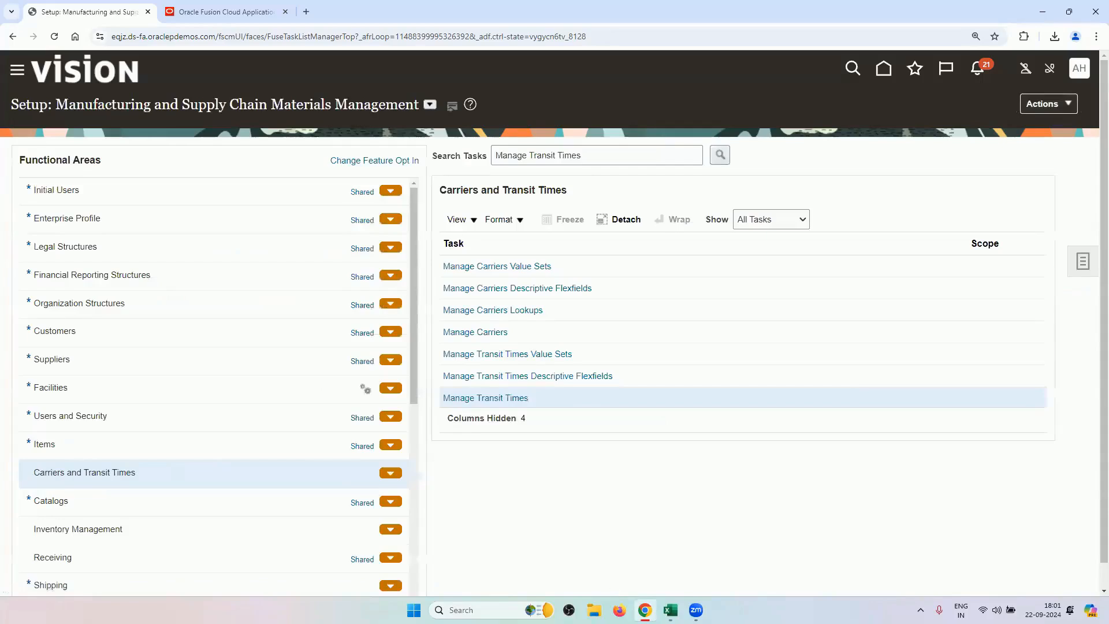
mouse_move(670, 610)
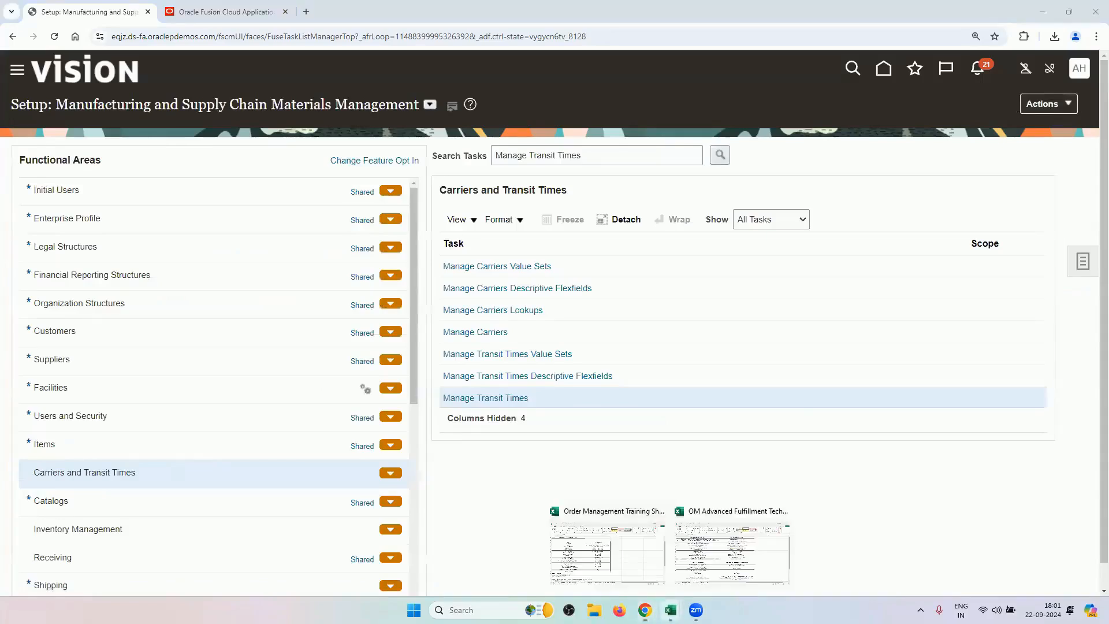
Review the OM, Inventory and Procurement setup task ranges on the Back to Back Buy and Drop Ship sheets.
left_click(752, 545)
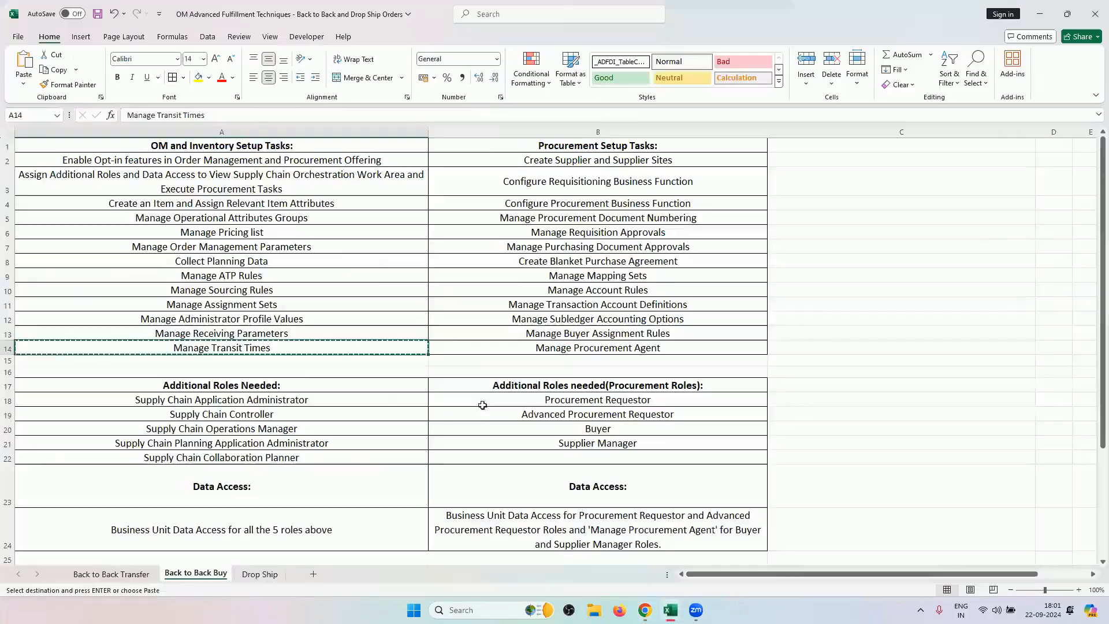
left_click(367, 287)
left_click_drag(358, 161, 336, 349)
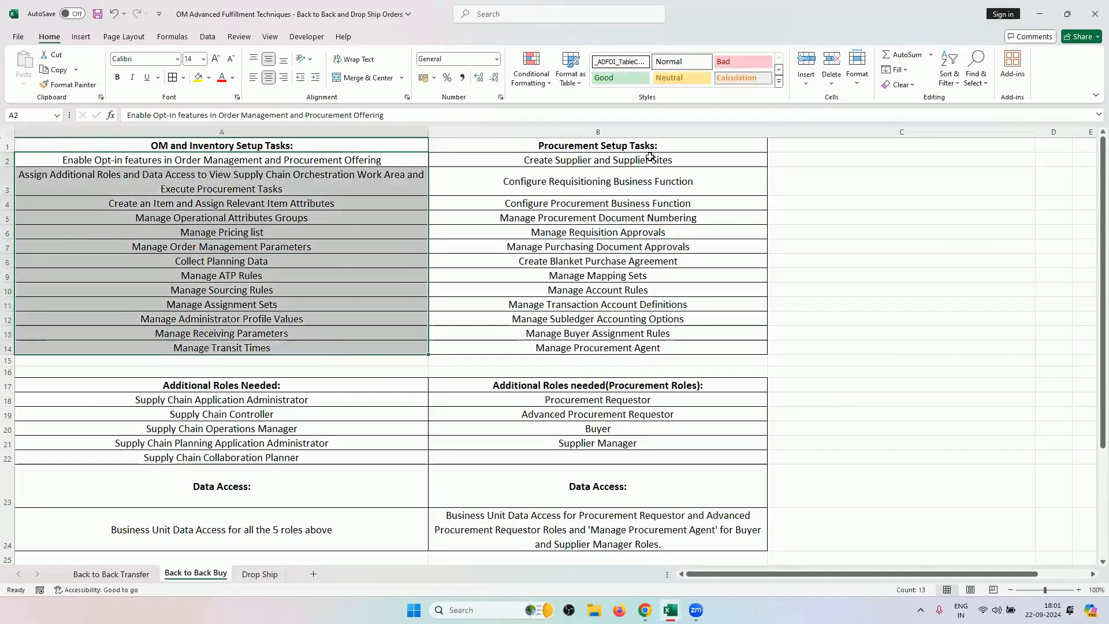
left_click_drag(672, 160, 627, 349)
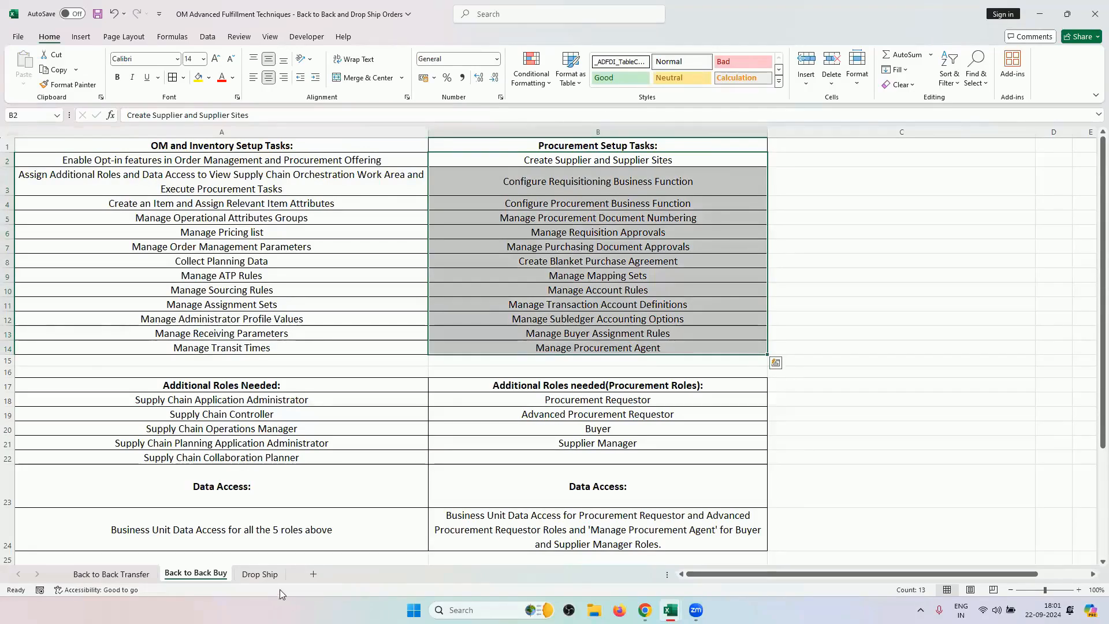
left_click(260, 573)
left_click_drag(597, 160, 555, 349)
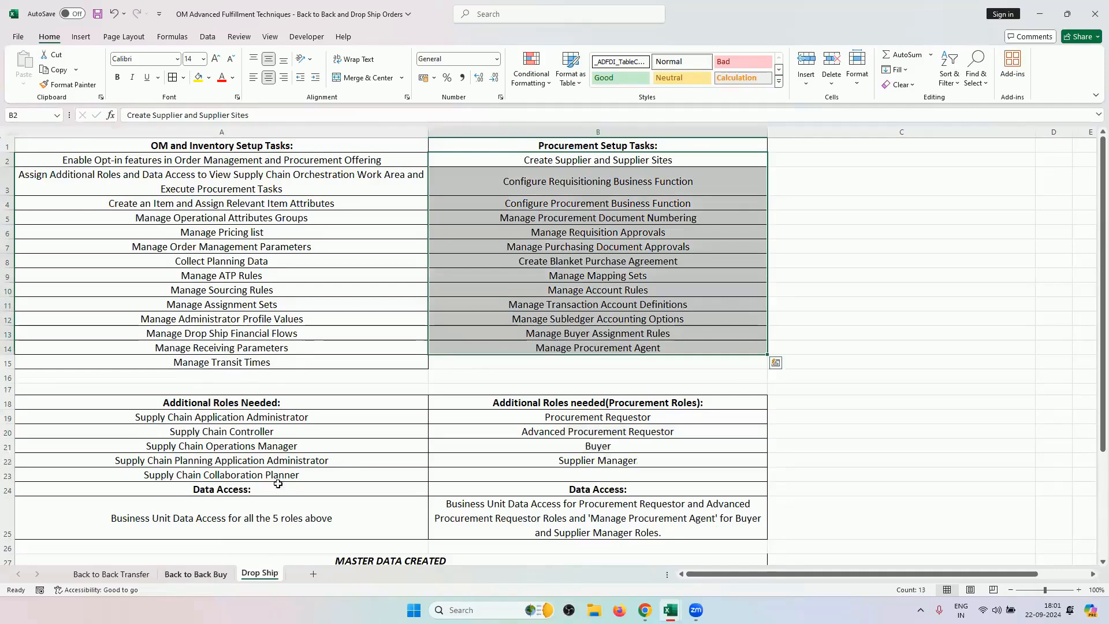
left_click(207, 576)
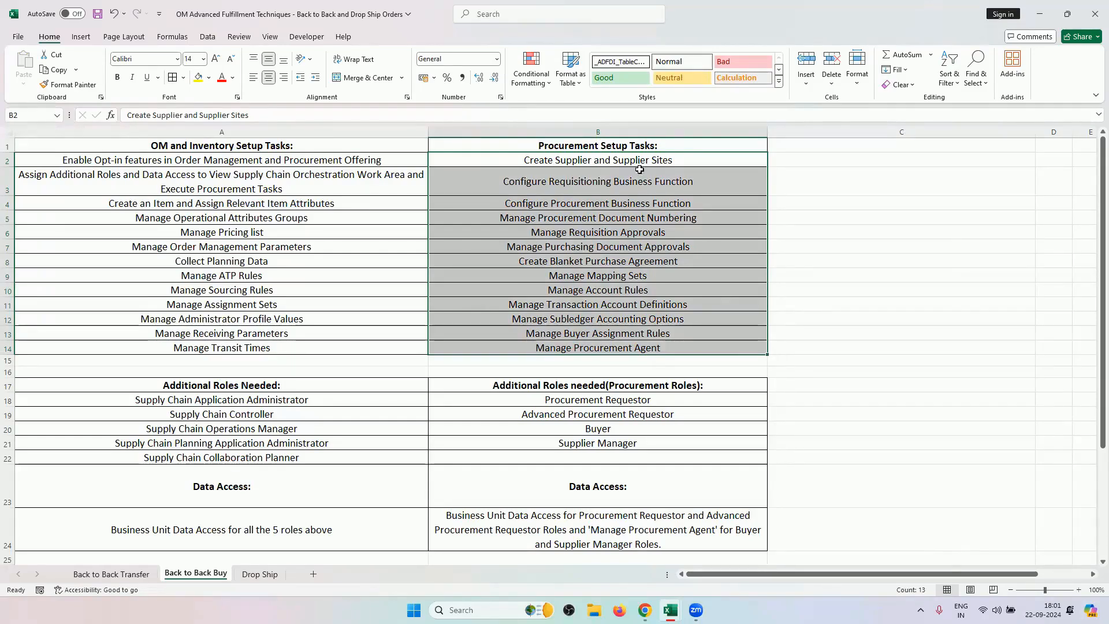
left_click_drag(638, 164, 613, 345)
left_click_drag(297, 164, 268, 353)
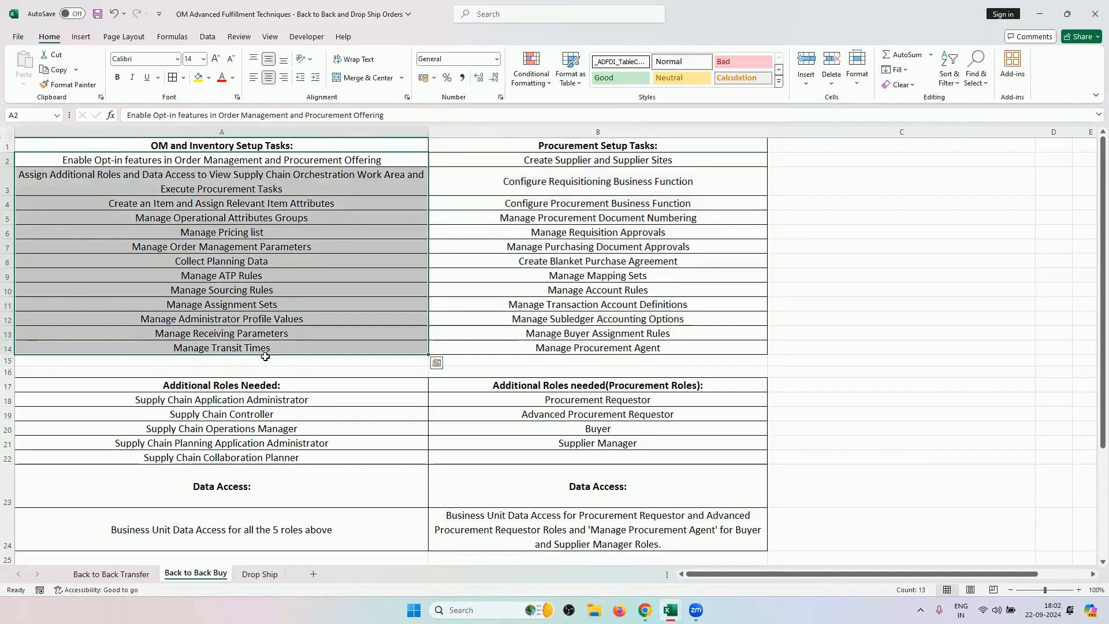
scroll(280, 435, "down", 2)
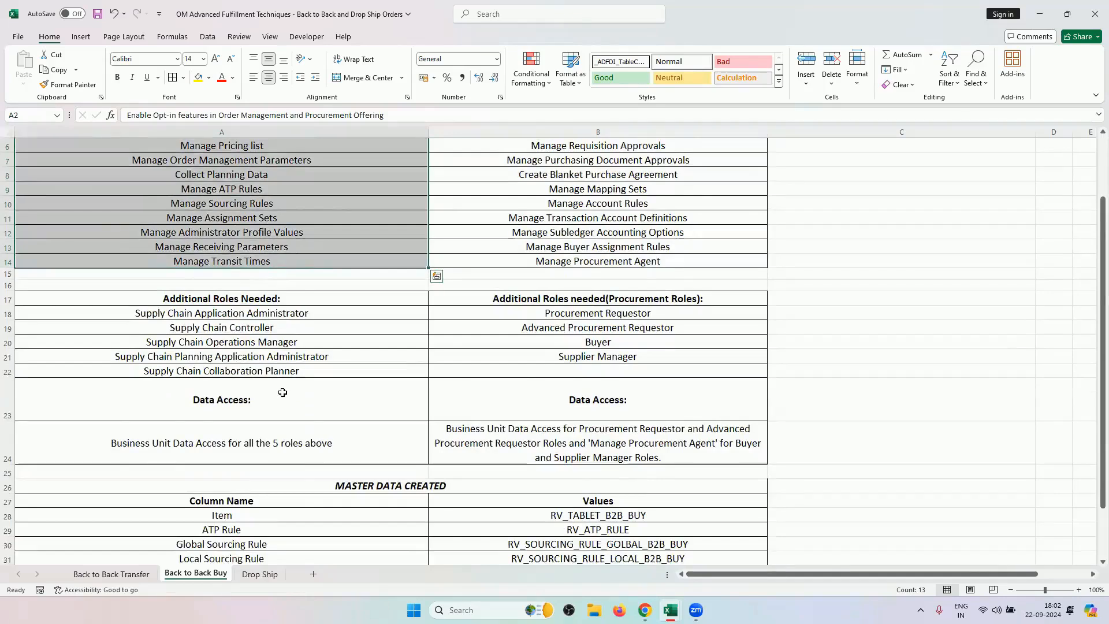
scroll(280, 435, "down", 4)
scroll(283, 392, "up", 5)
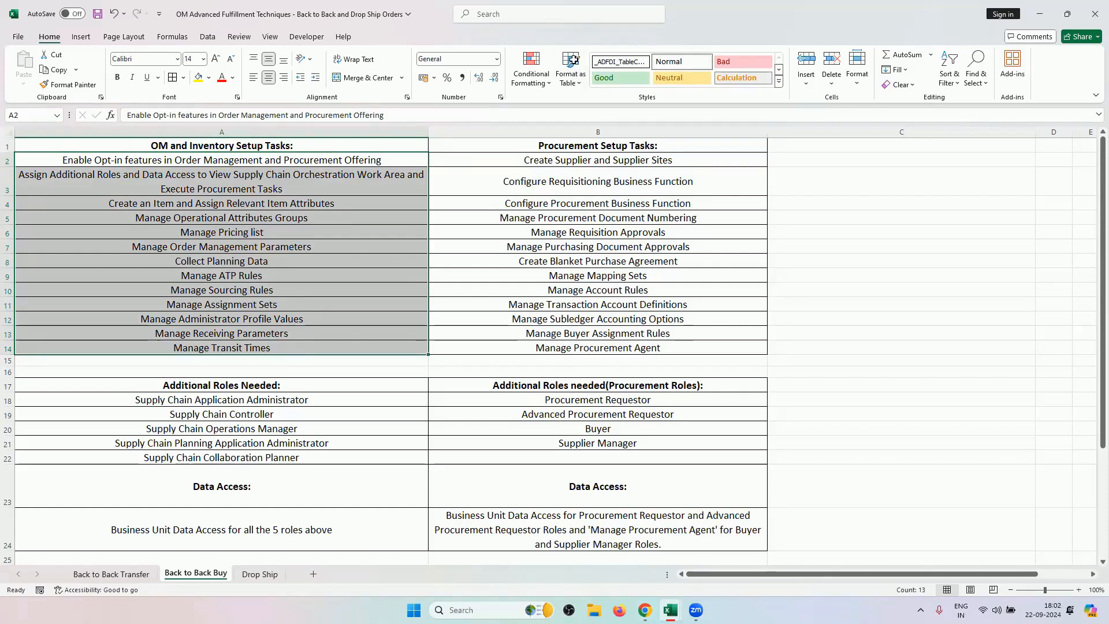
left_click(641, 584)
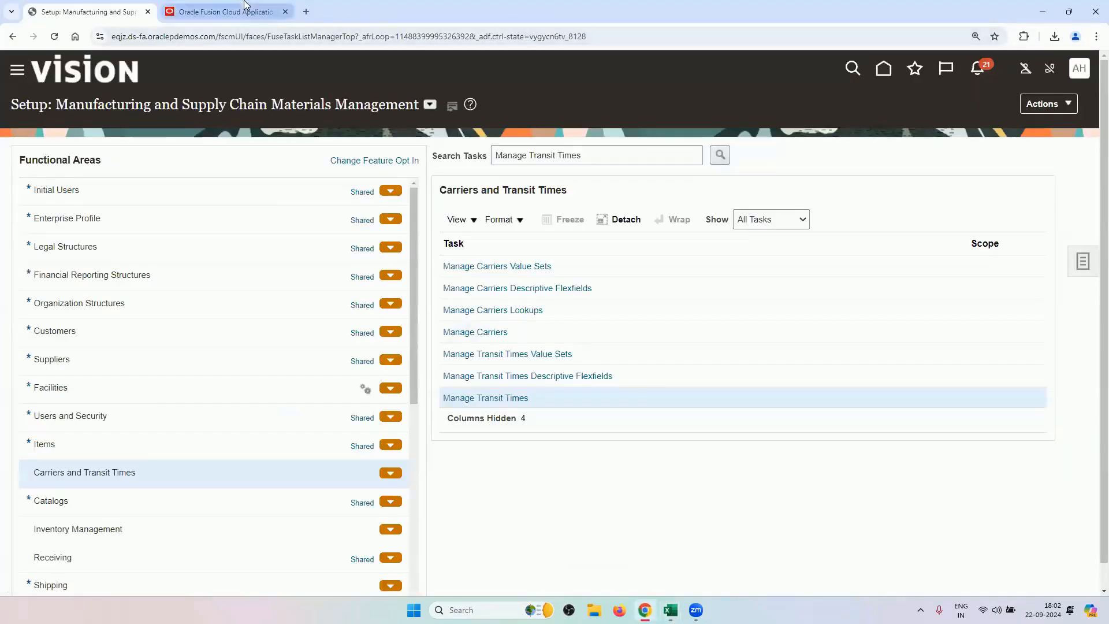
Mark the tasks from Manage ATP Rules through Manage Transit Times, then return to Oracle.
mouse_move(670, 610)
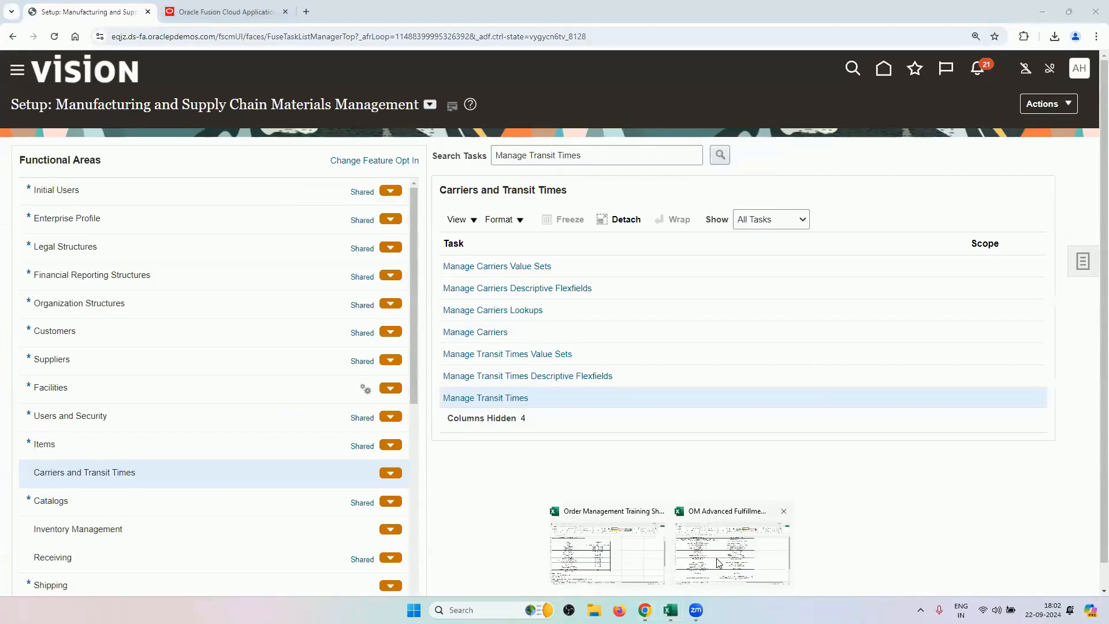
left_click(717, 557)
left_click_drag(269, 277, 268, 349)
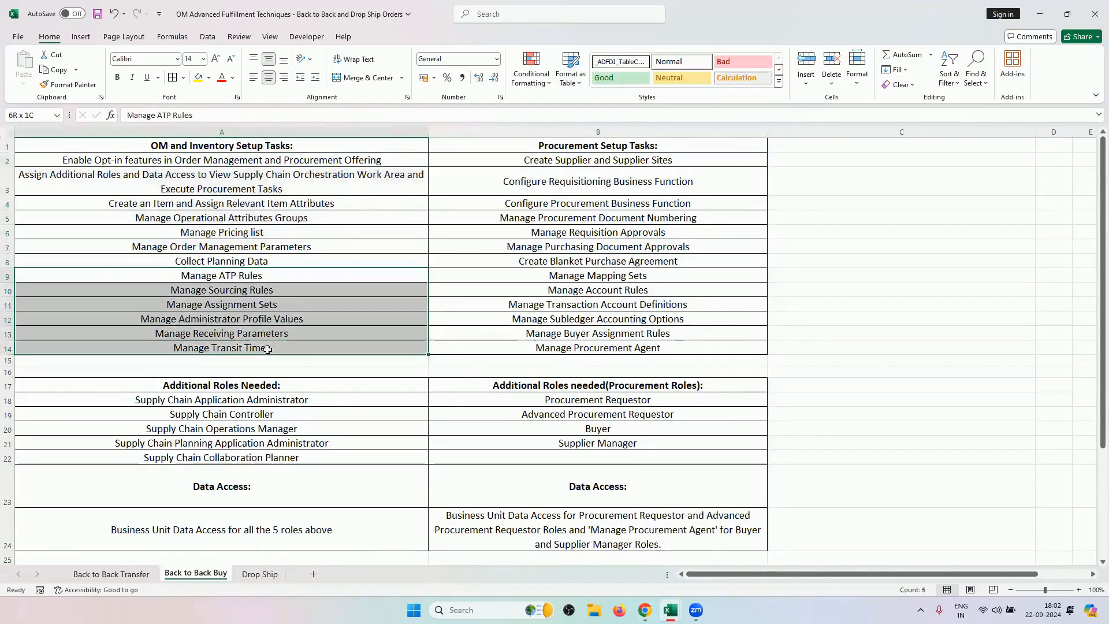
left_click(258, 258)
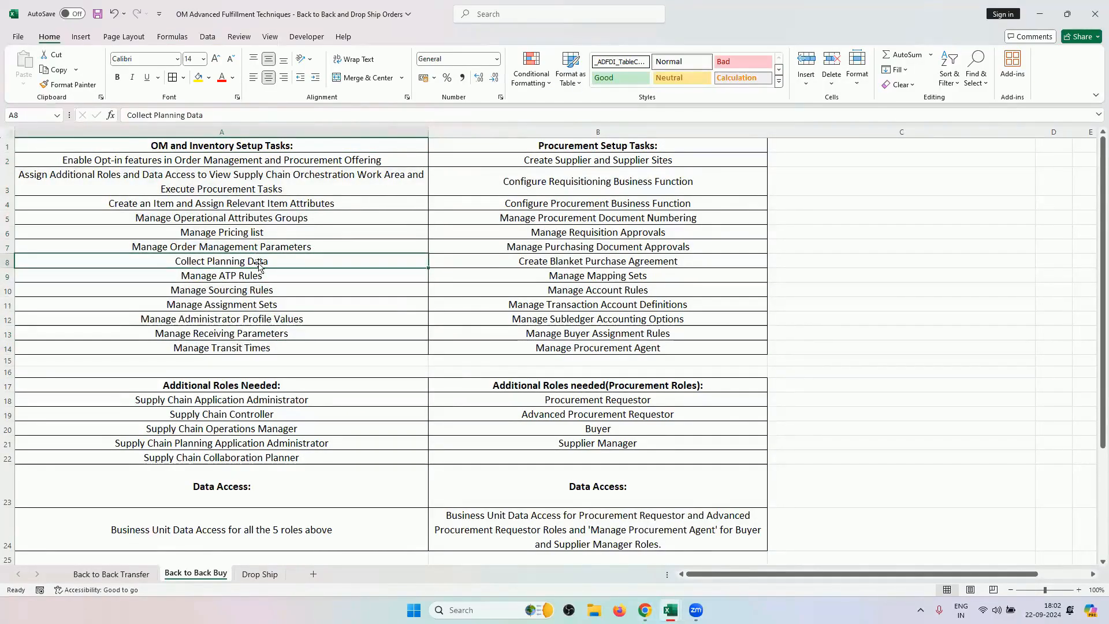
left_click_drag(258, 270, 270, 349)
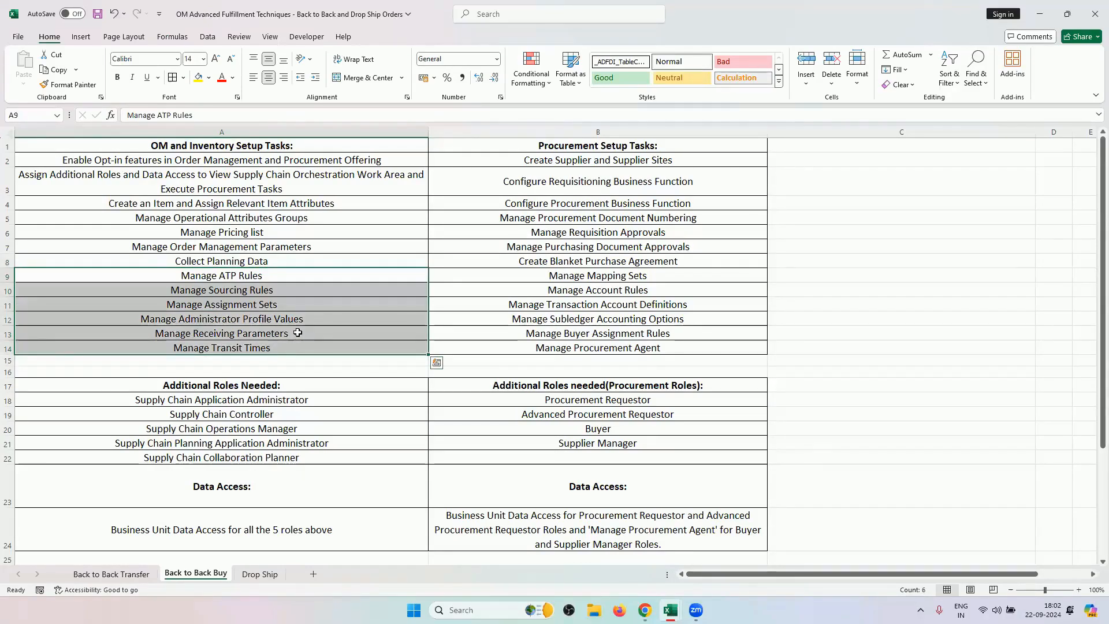
mouse_move(644, 610)
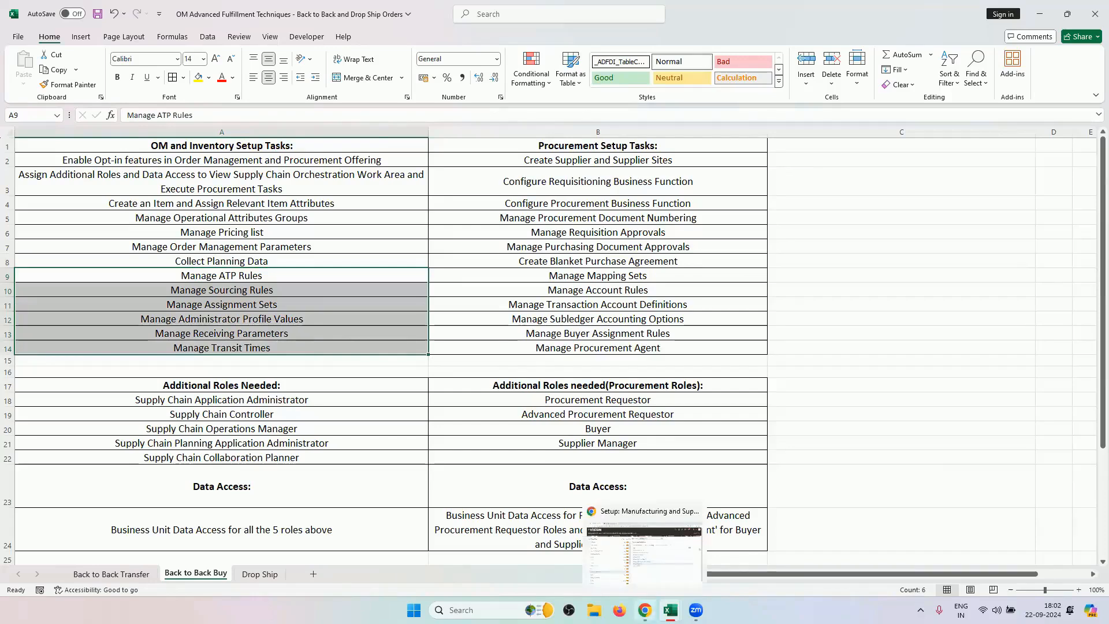
left_click(643, 551)
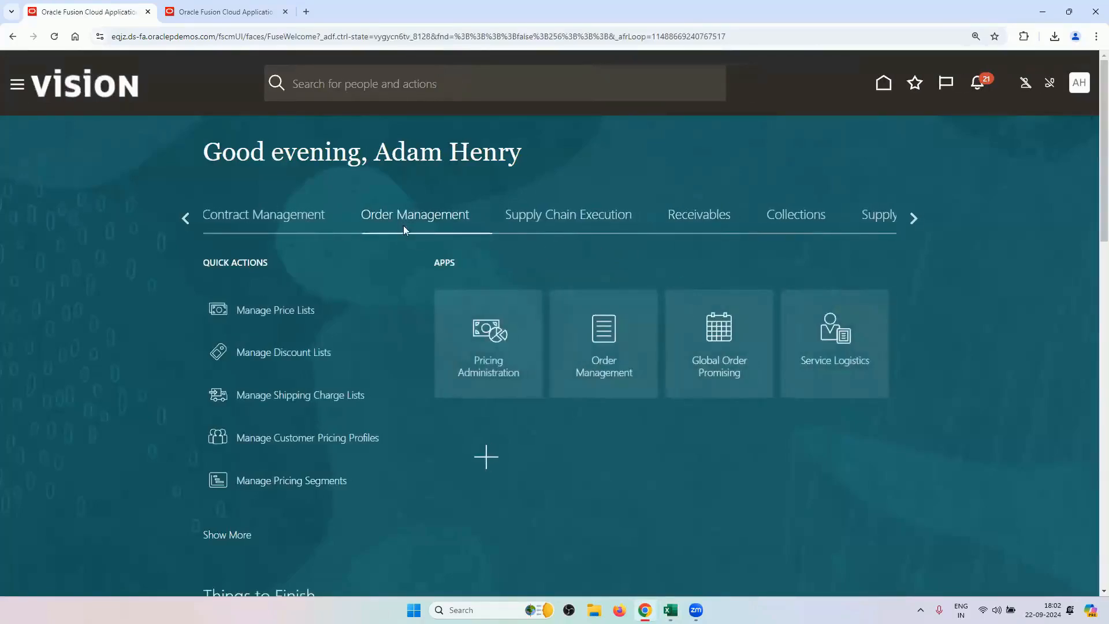
Create a new sales order for customer RV2_CUSTOMER with order type RV_ORDER_TYPE.
left_click(620, 350)
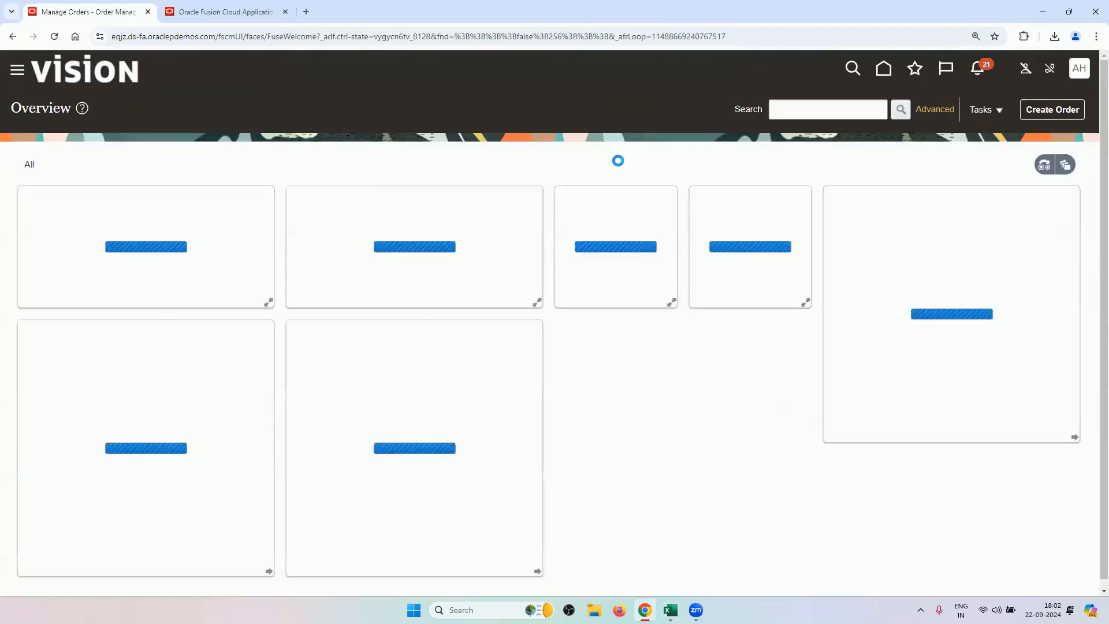
left_click(1052, 111)
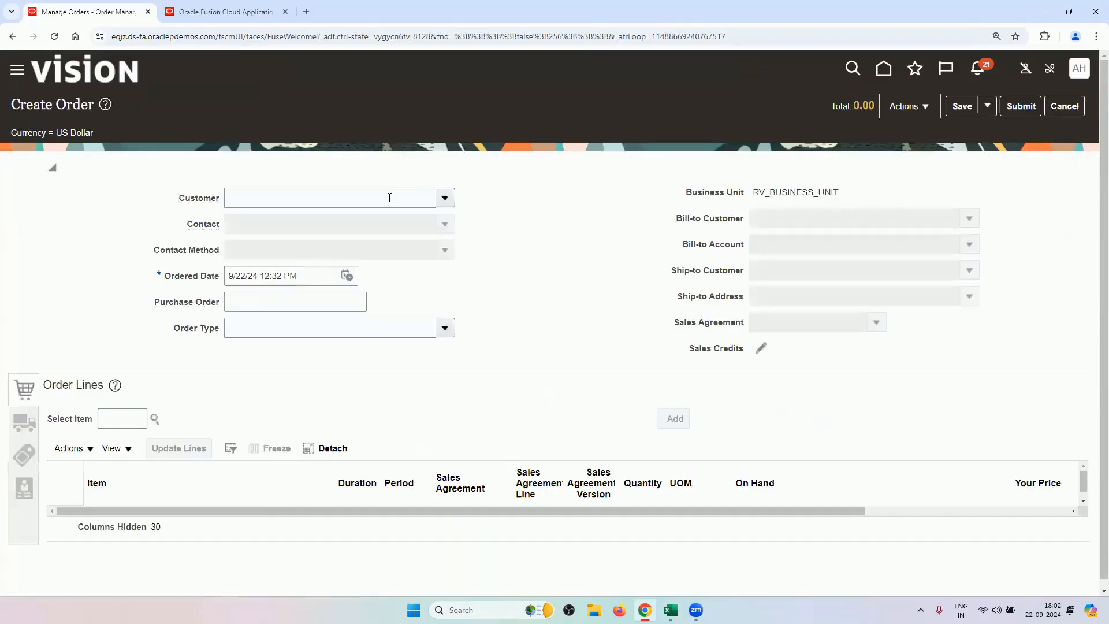
left_click(389, 197)
type("RV2")
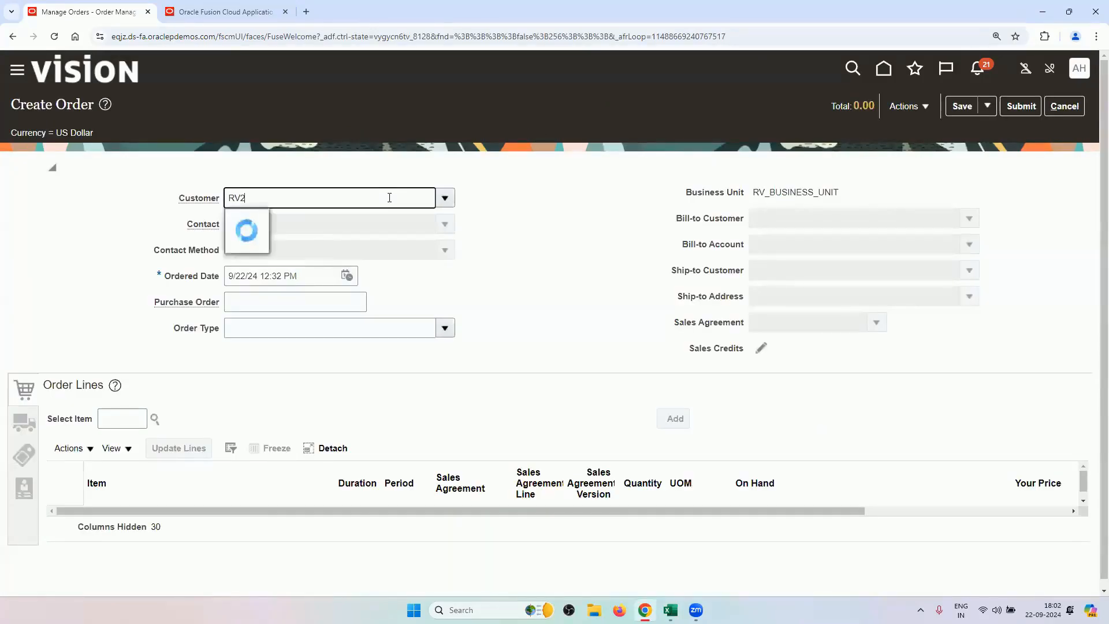
key("Tab")
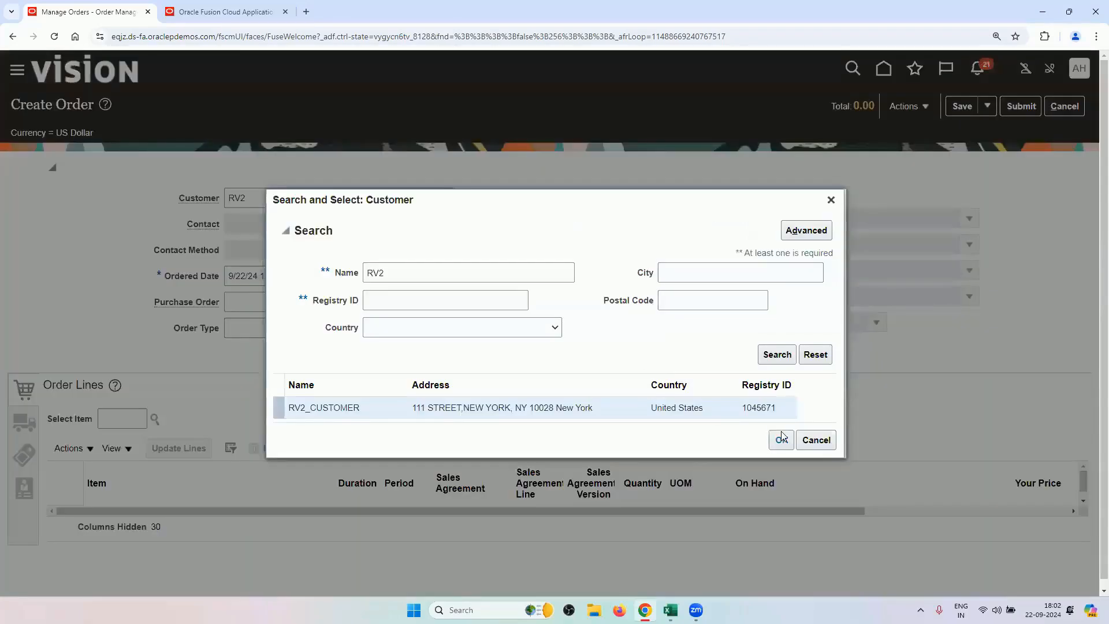
left_click(782, 439)
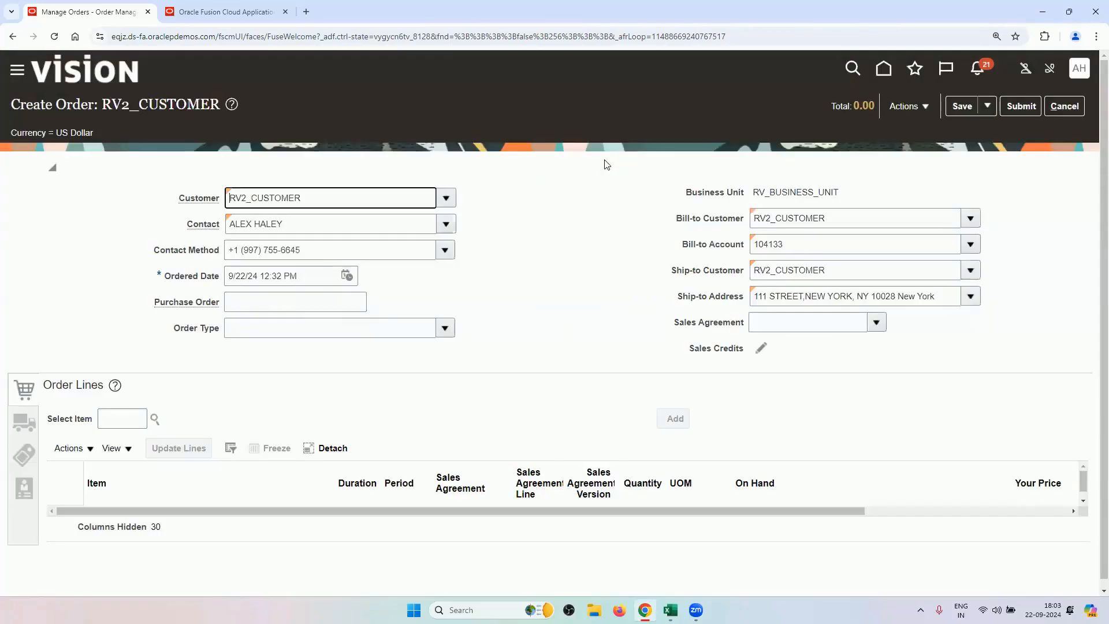
left_click(445, 328)
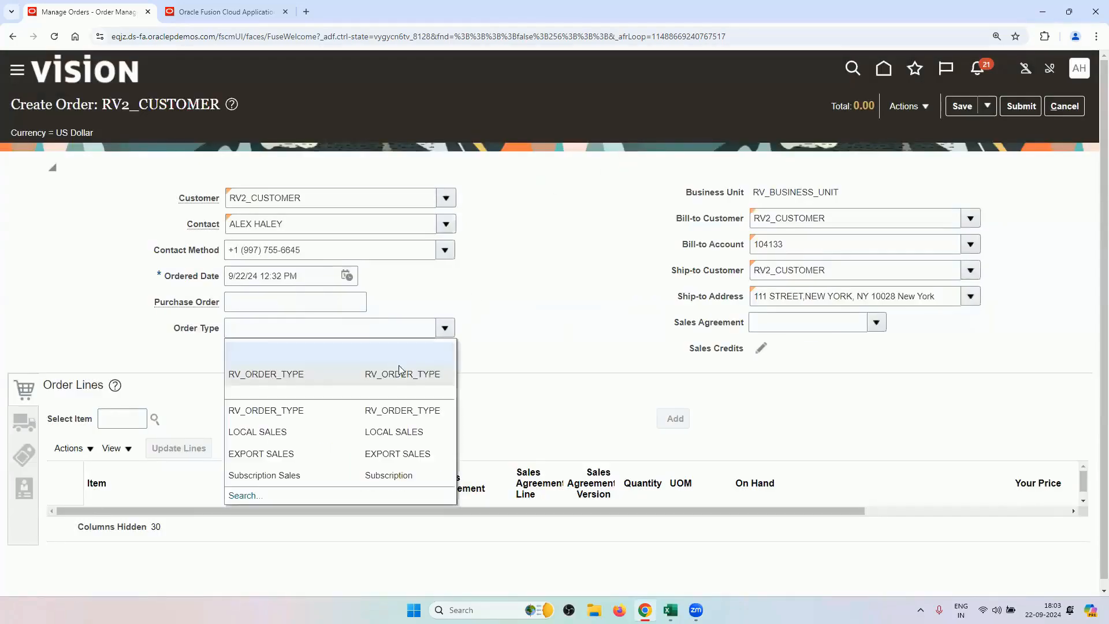
left_click(397, 367)
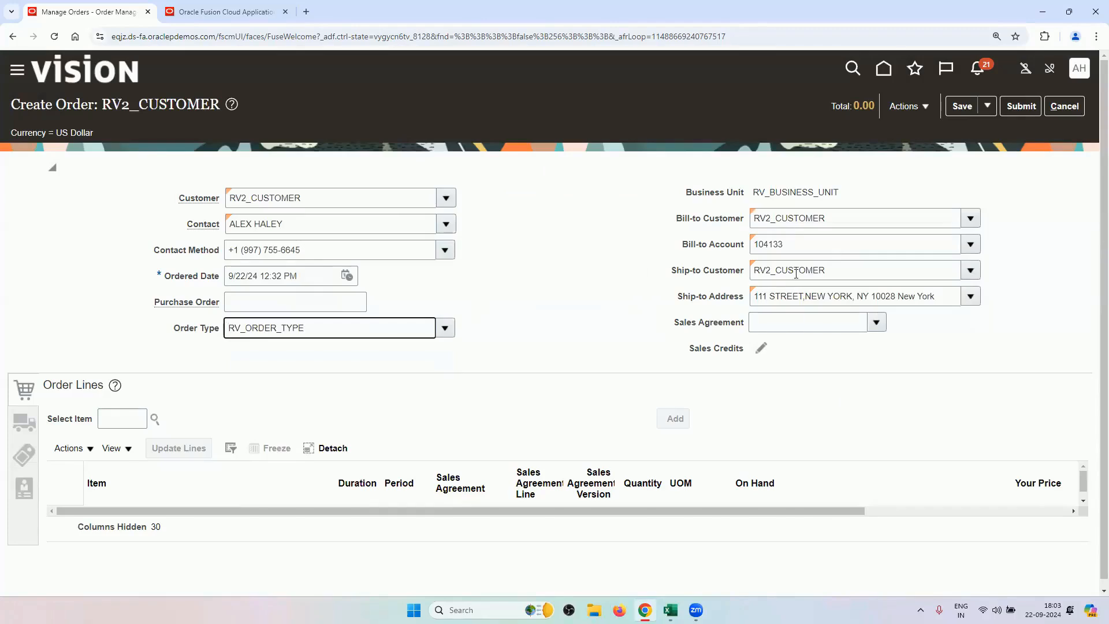
left_click(119, 416)
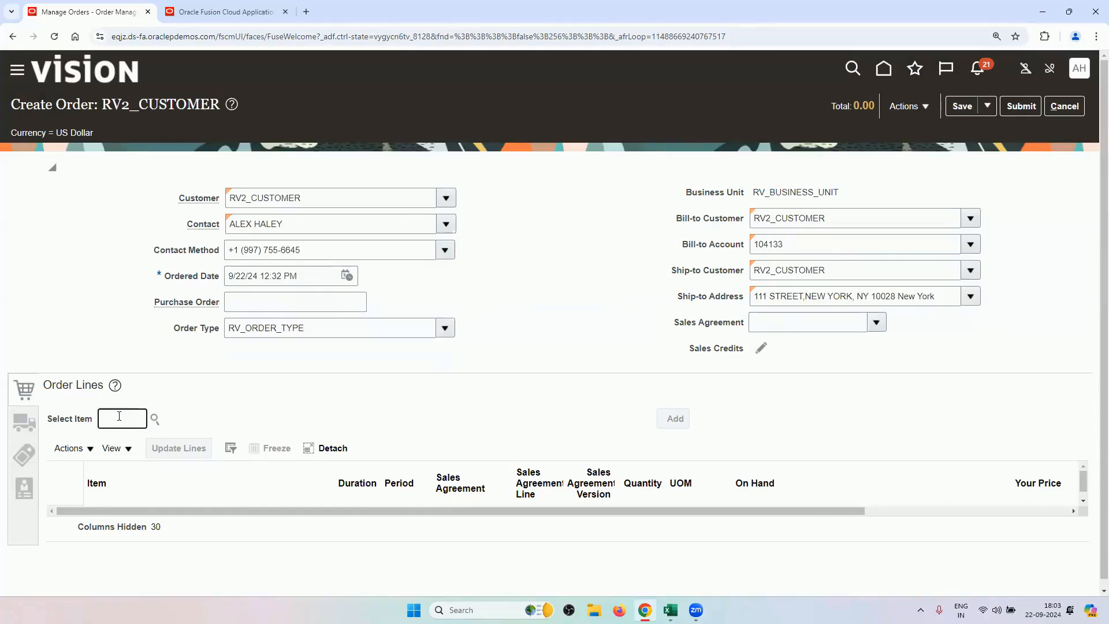
Add item RV_TABLET_B2B_BUY to the line and view its 500.00 price breakdown from RV2_PRICE_LIST.
type("RV")
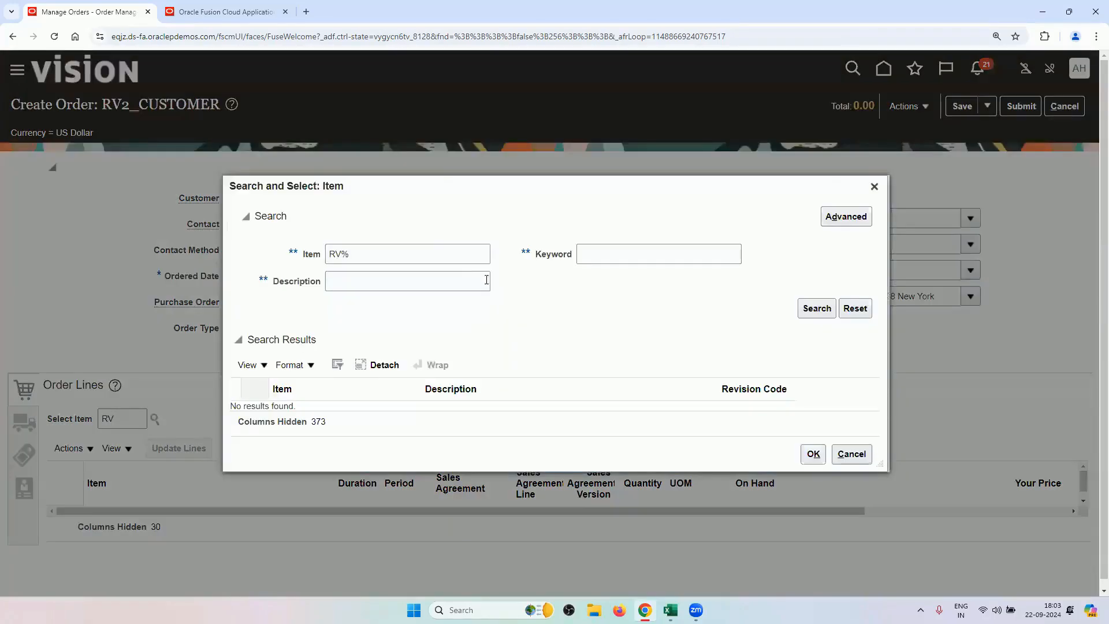
left_click(469, 256)
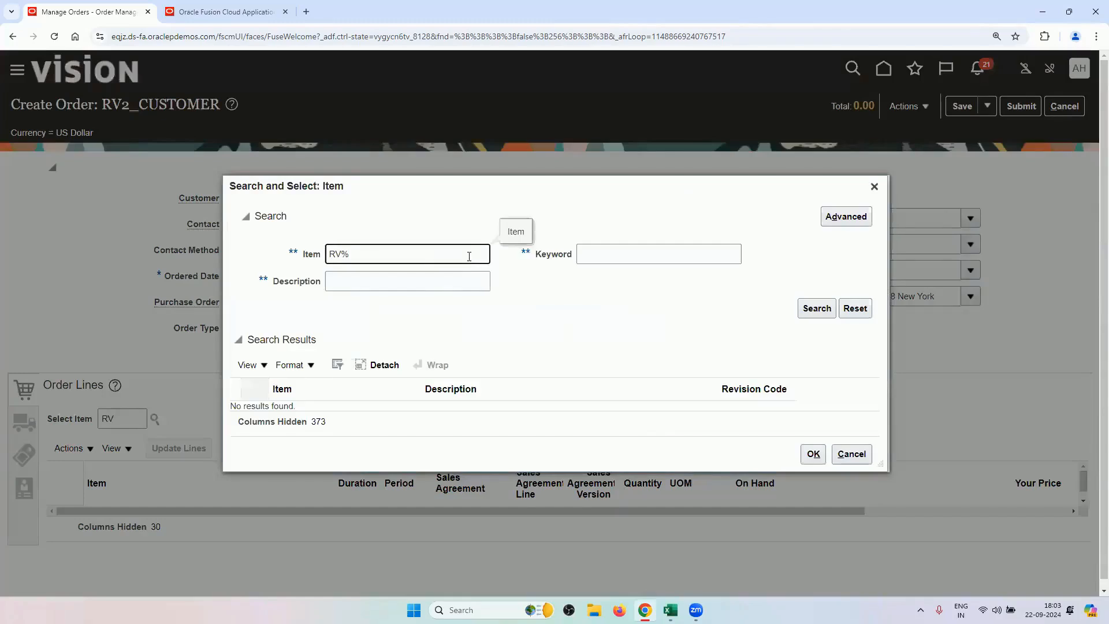
key("Return")
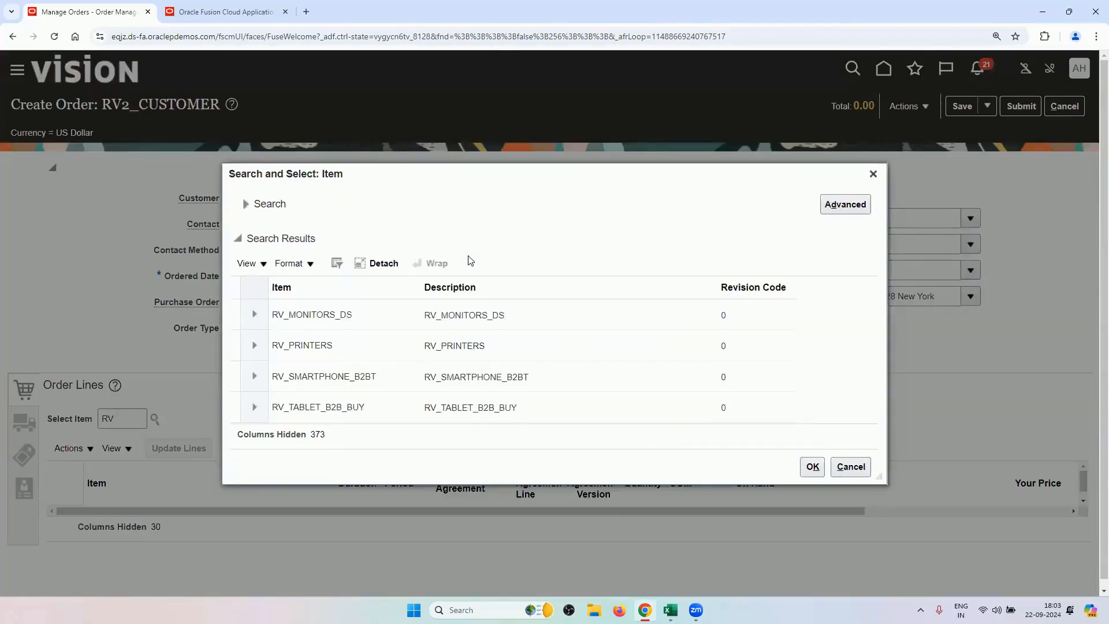
left_click(349, 406)
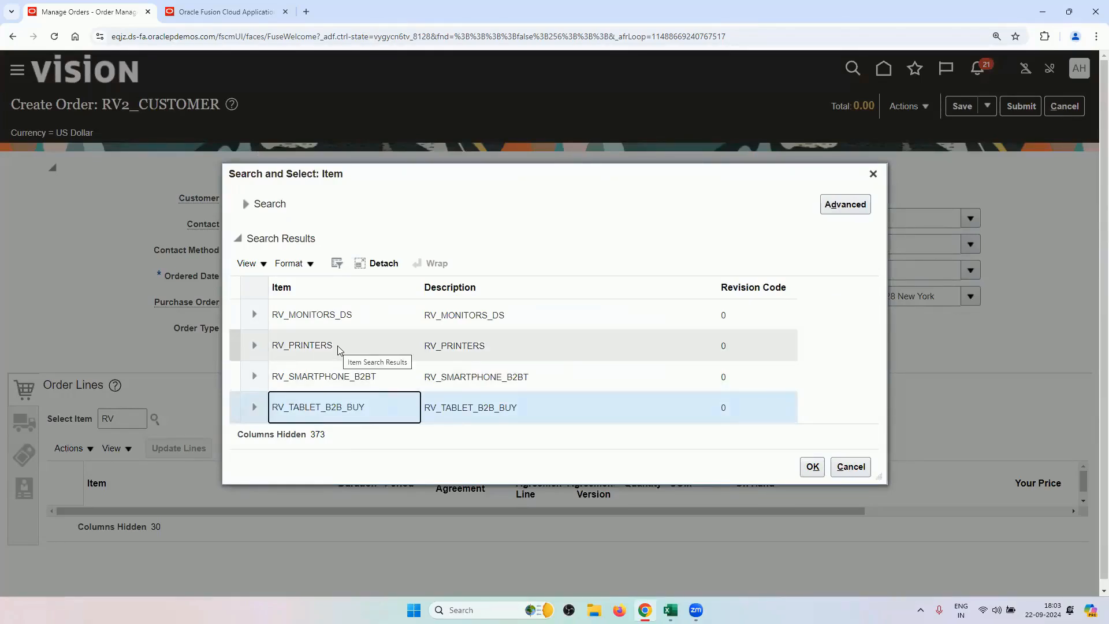
left_click(343, 378)
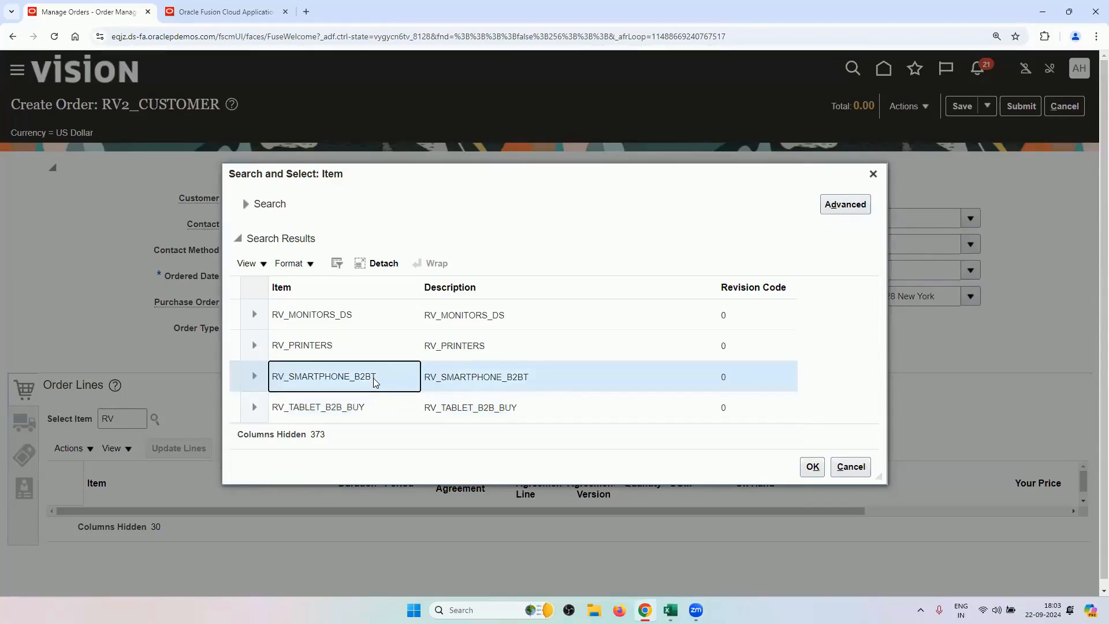
left_click(373, 403)
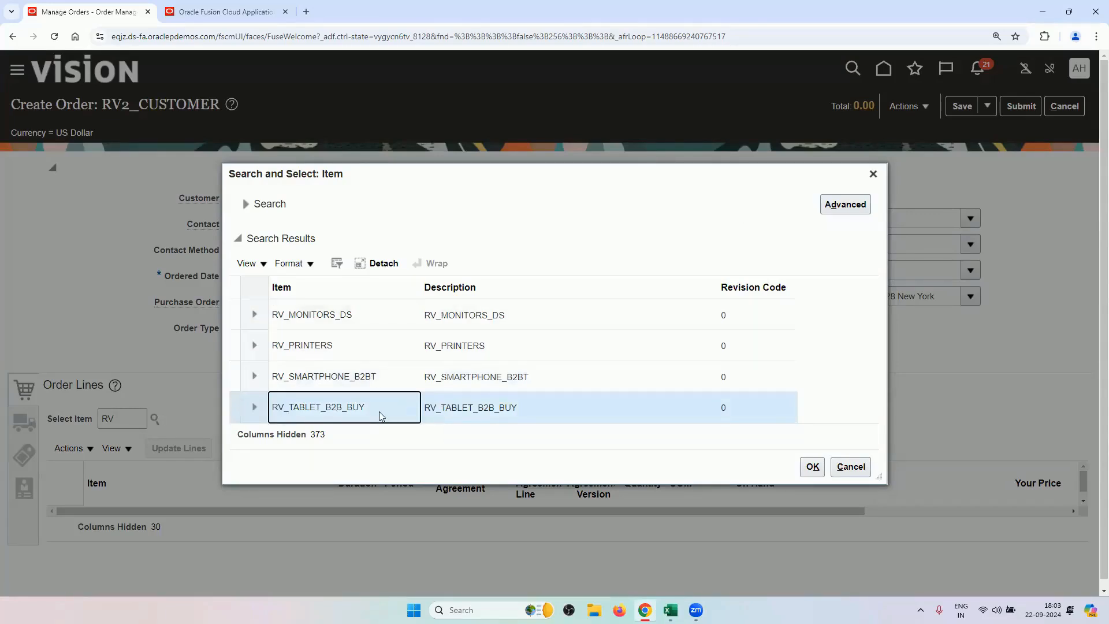
left_click(812, 465)
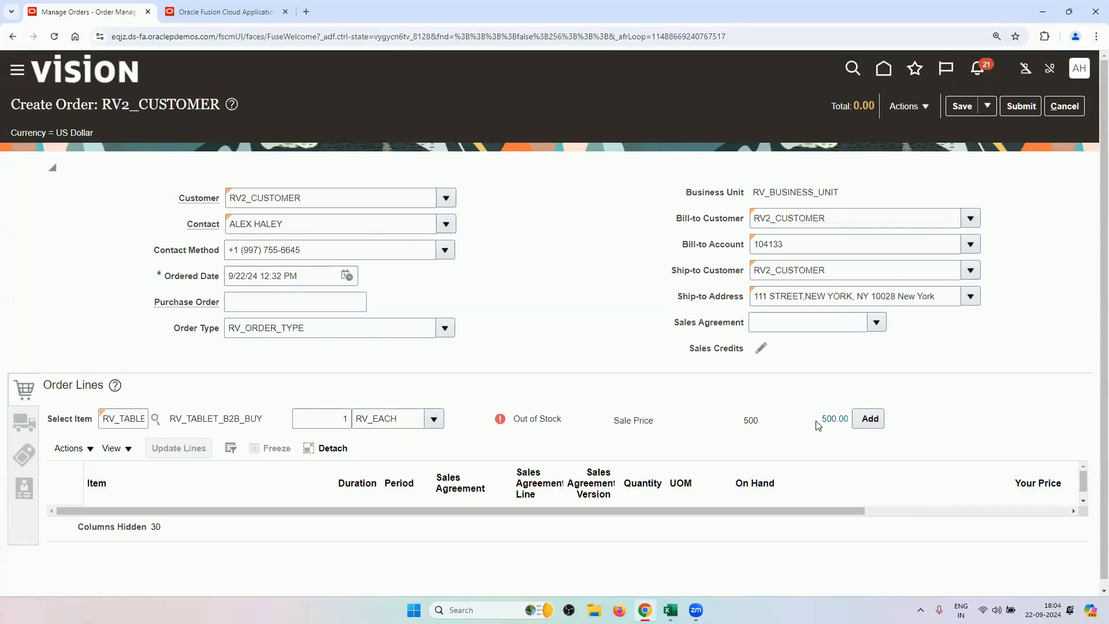
left_click(834, 418)
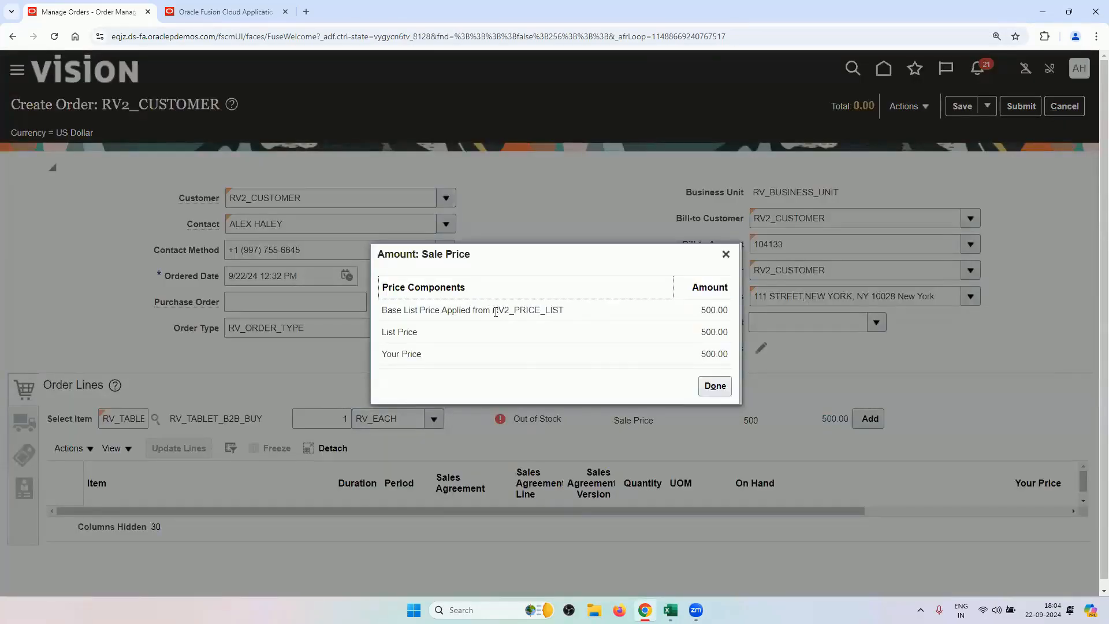
left_click_drag(490, 309, 591, 322)
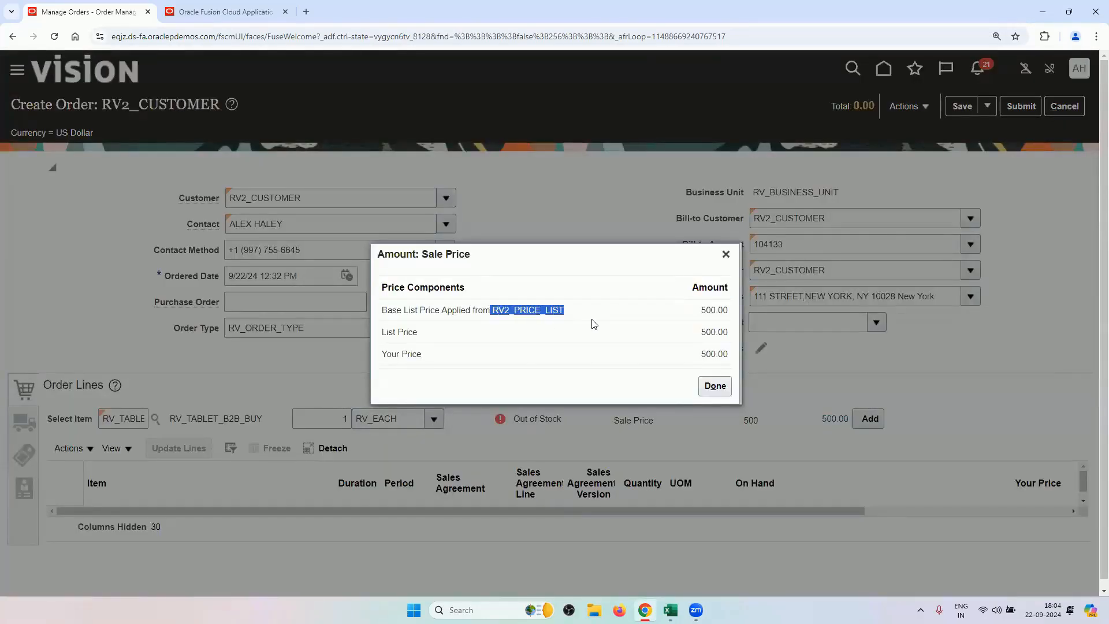
Close the sale price breakdown and add the RV_TABLET_B2B_BUY line, quantity 1 at 500.
left_click(726, 254)
left_click(870, 419)
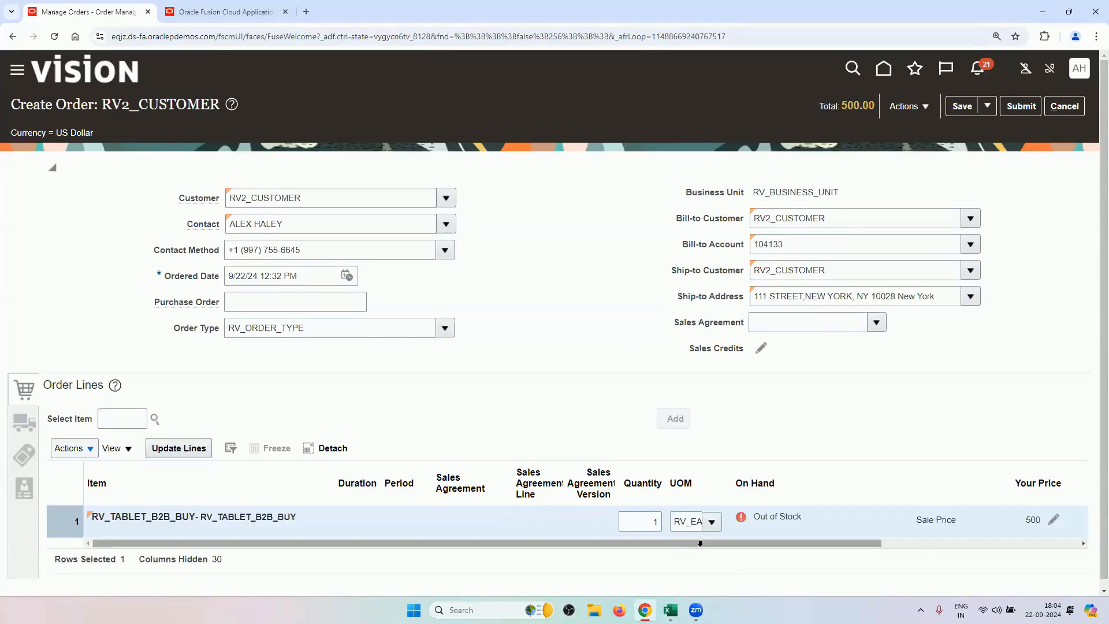
left_click_drag(700, 543, 873, 496)
Review the order's pricing segment RV_PRICING_SEGMENT and pricing strategy RV2_PRICING_STRATEGY.
left_click(918, 105)
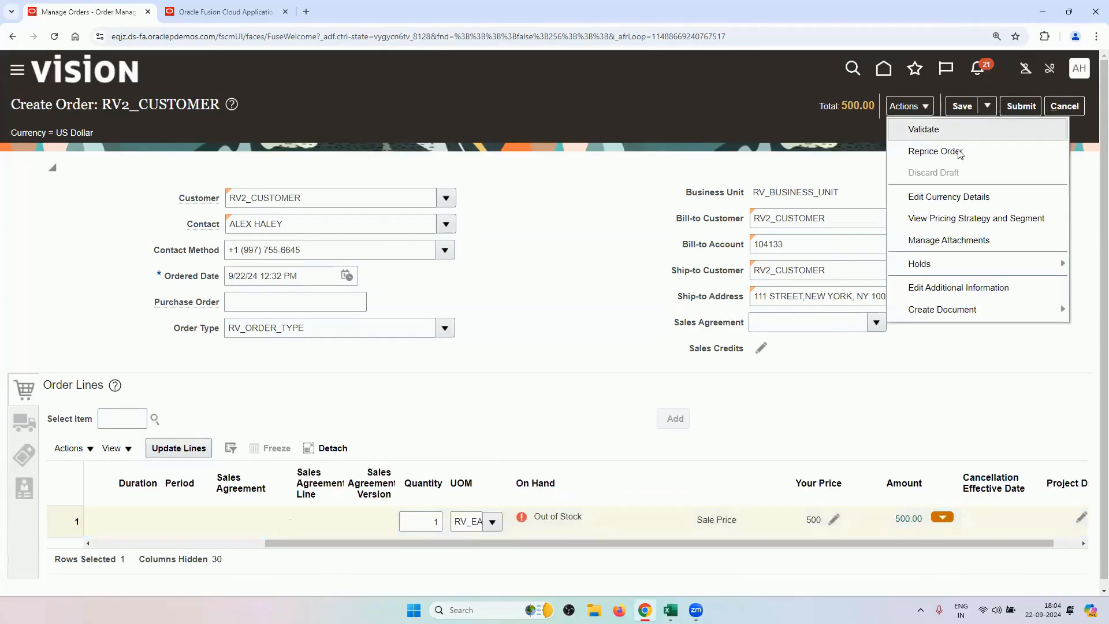
left_click(960, 219)
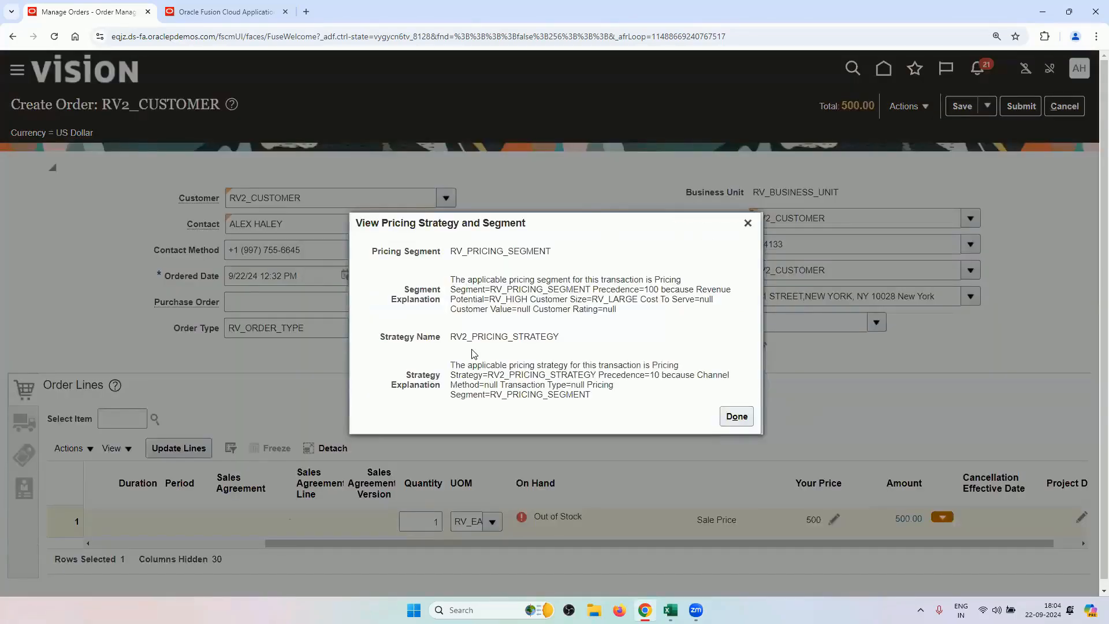
left_click(747, 223)
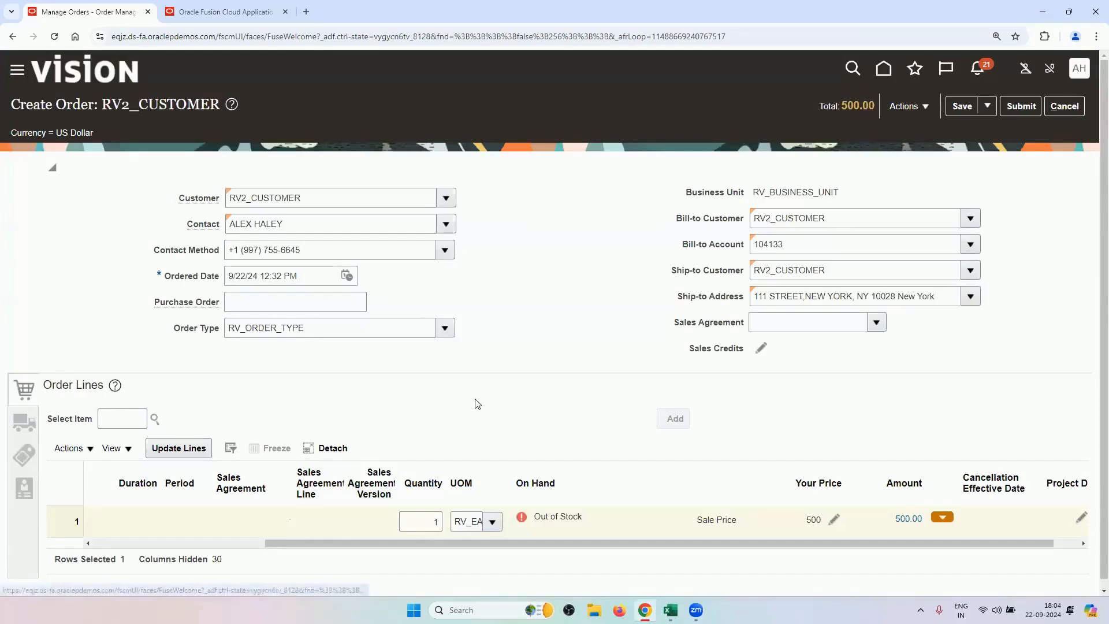
left_click_drag(510, 545, 336, 545)
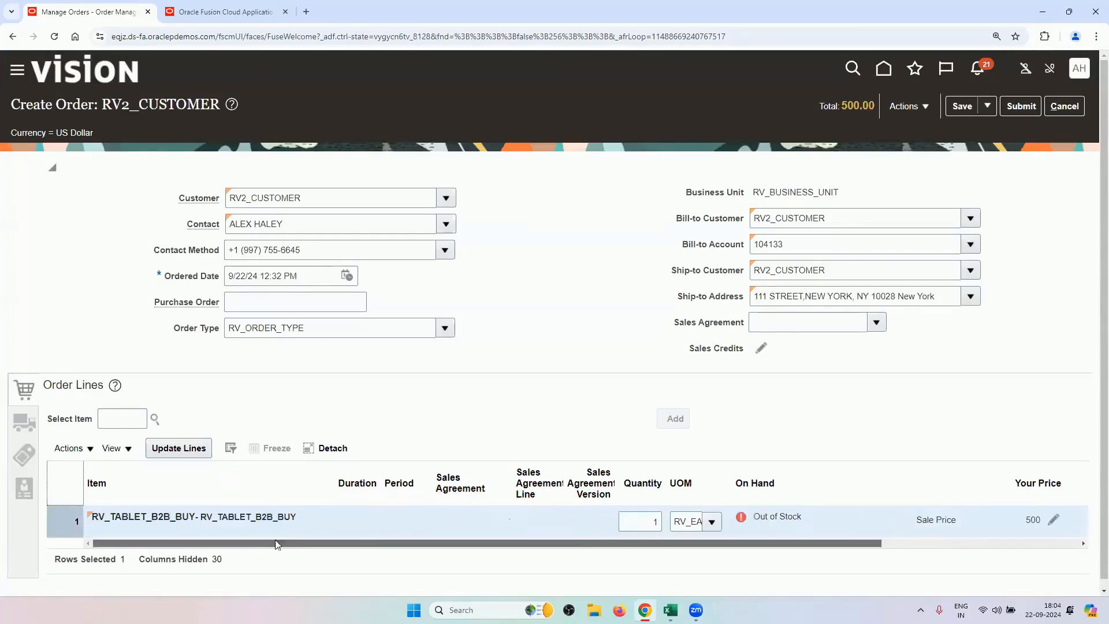
left_click(23, 429)
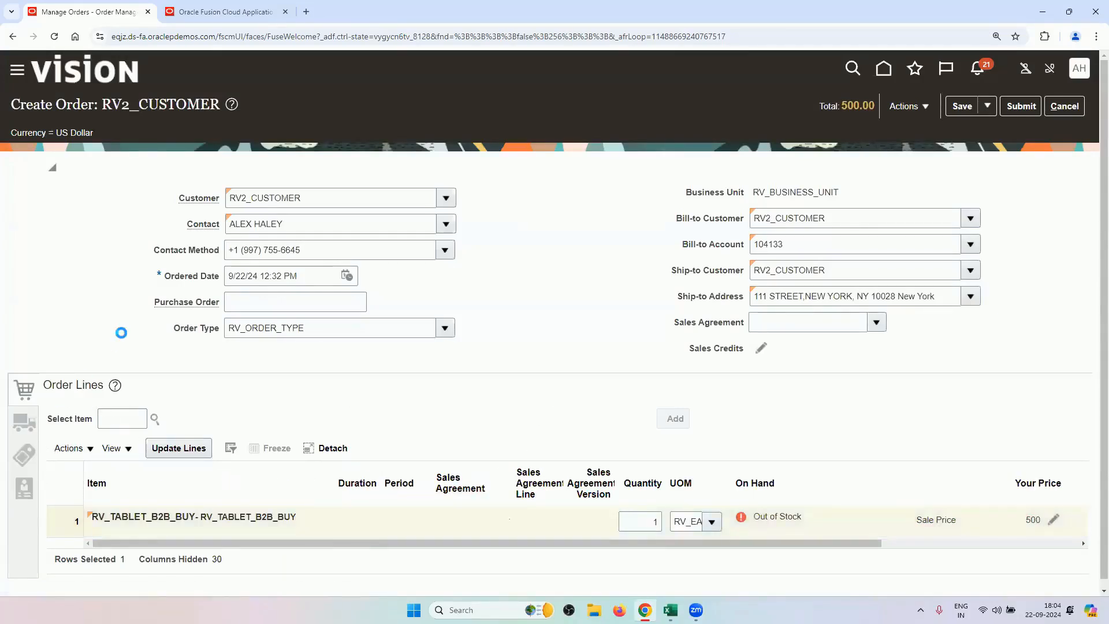
Set the shipment's Requested Date to 9/24/24 12:32 PM.
scroll(123, 337, "down", 2)
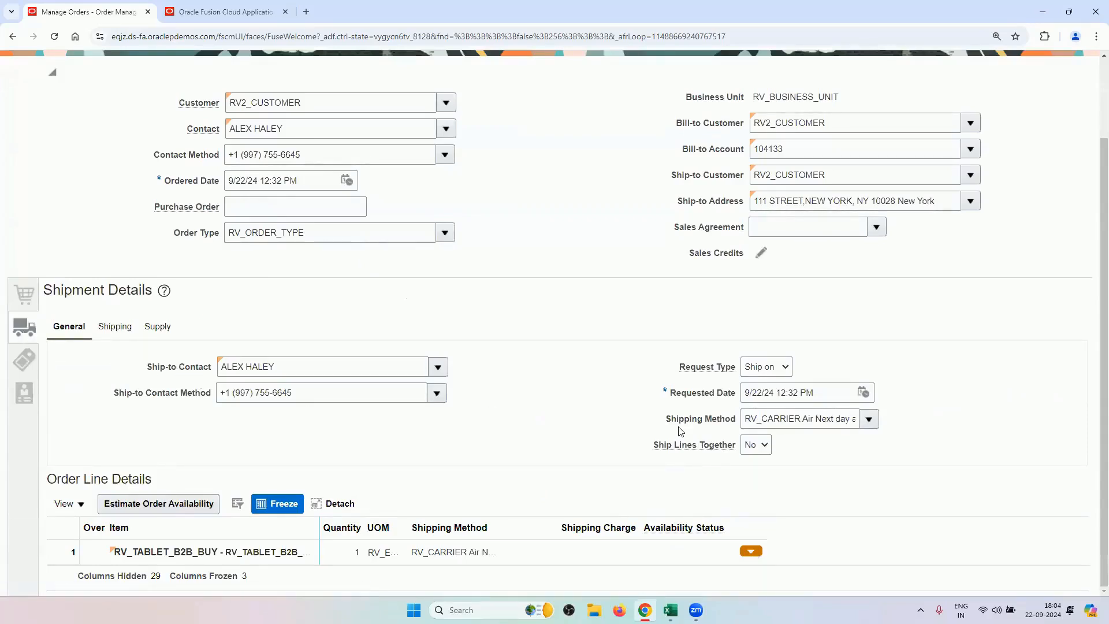
left_click(863, 392)
left_click(935, 271)
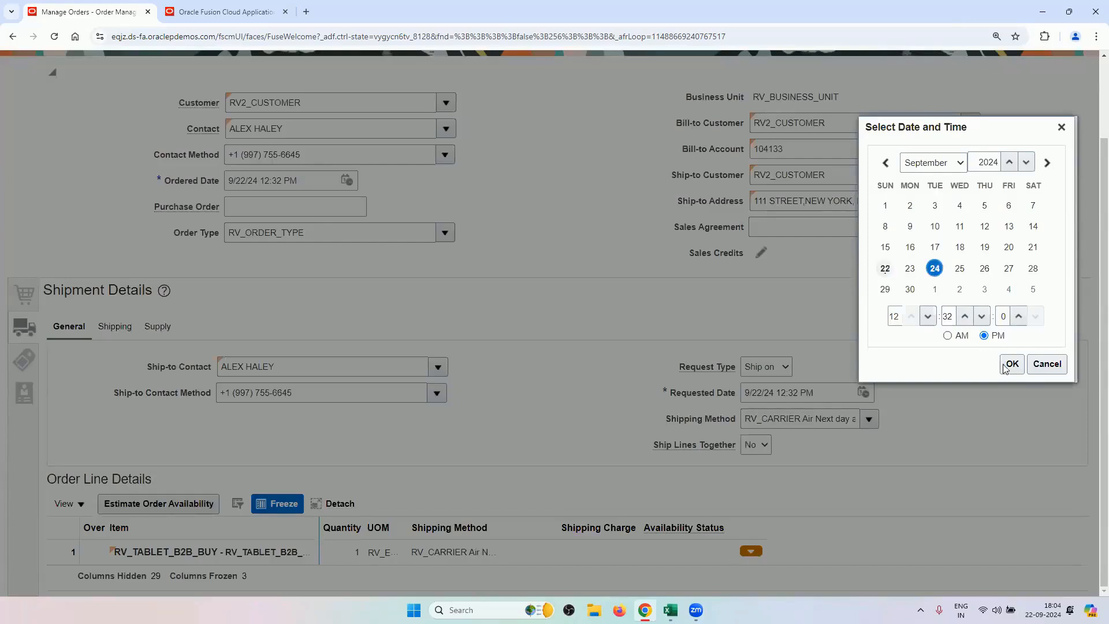
left_click(1005, 363)
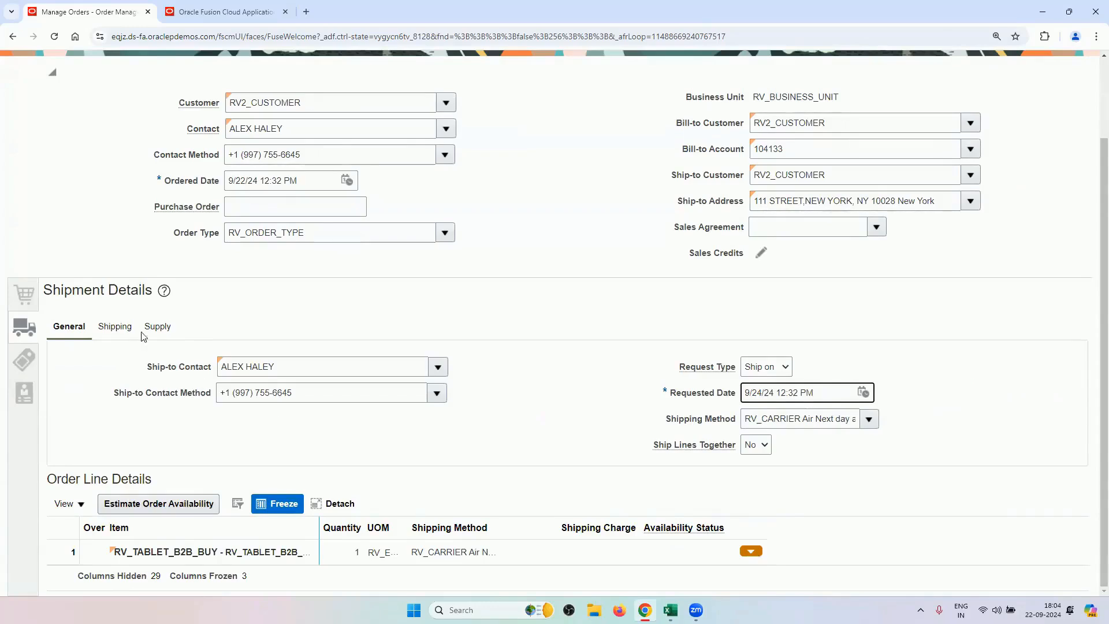
Set the shipping terms FOB to RV_DESTINATION.
left_click(119, 326)
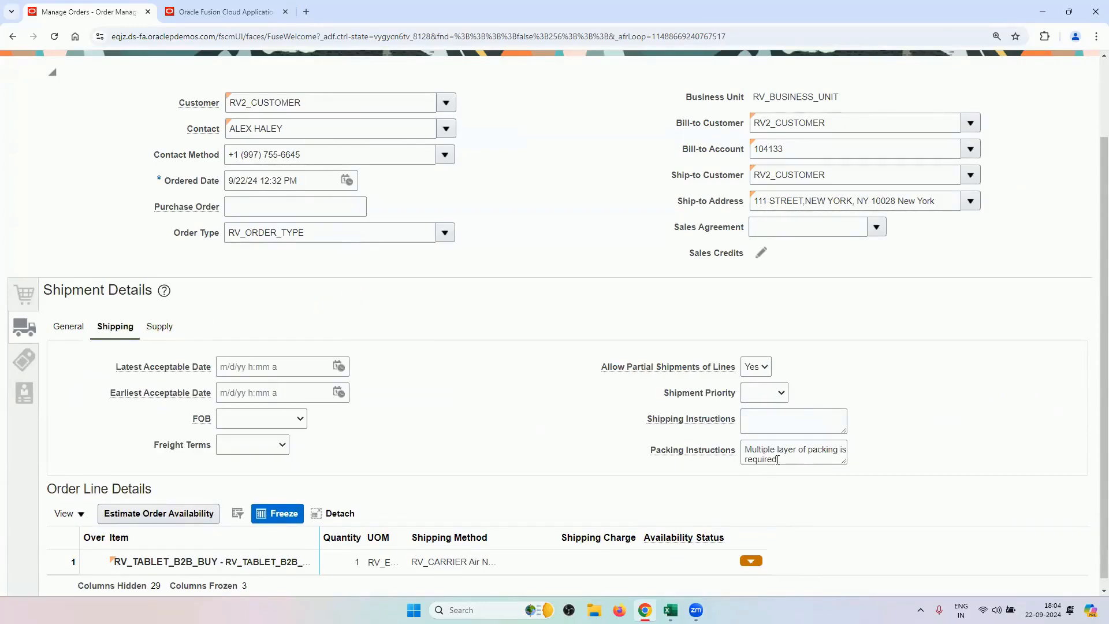
left_click(300, 419)
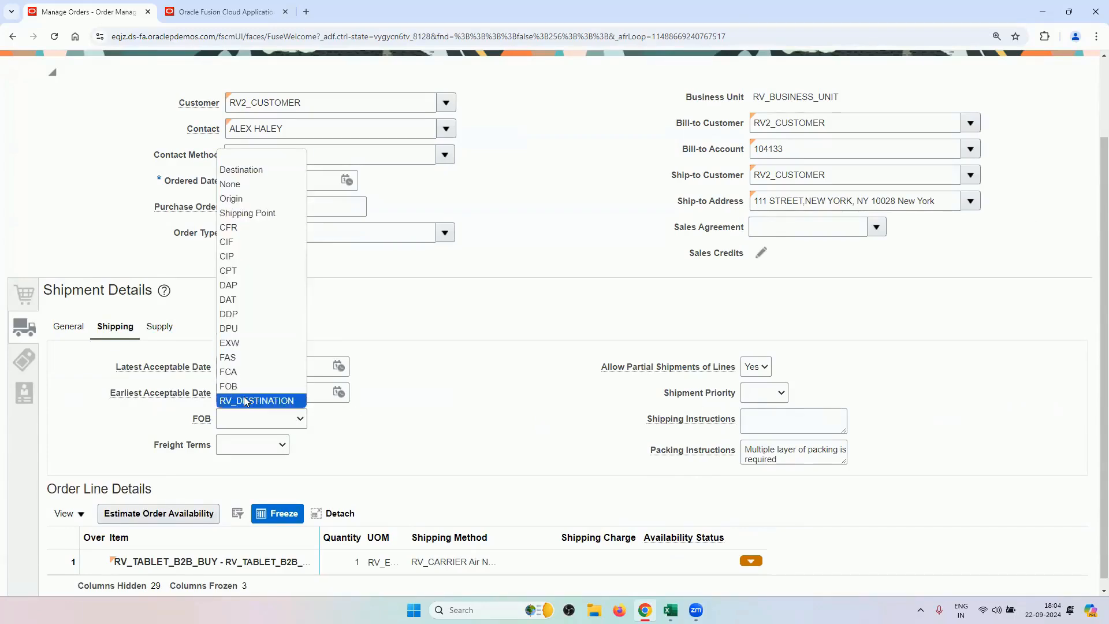
left_click(244, 401)
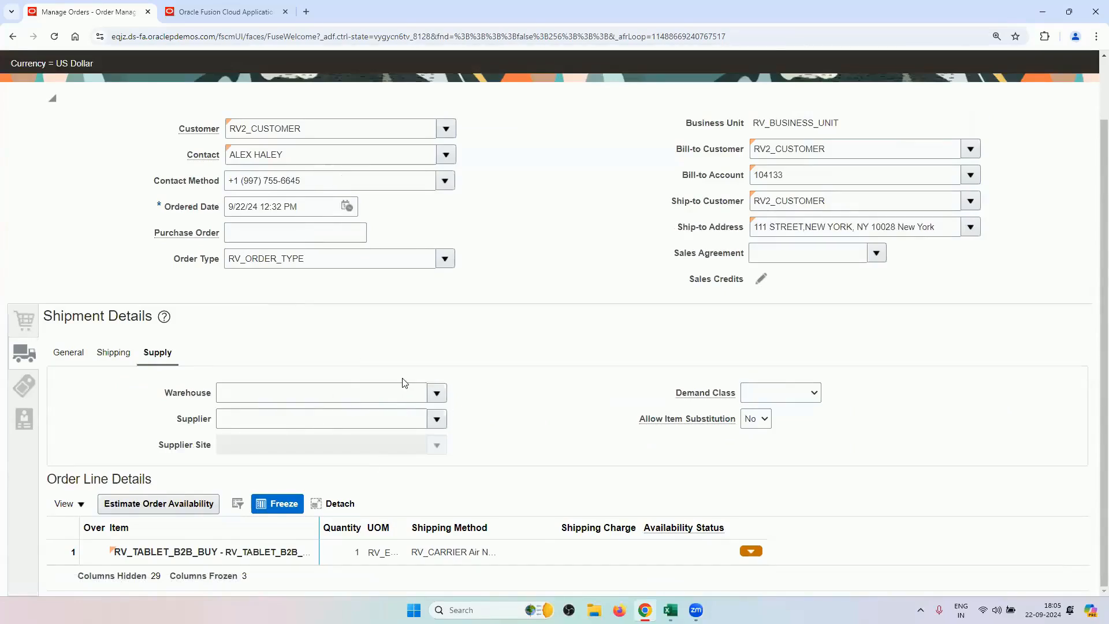
Make the customer contact the bill-to contact and set payment terms to RV_NET30.
left_click(31, 390)
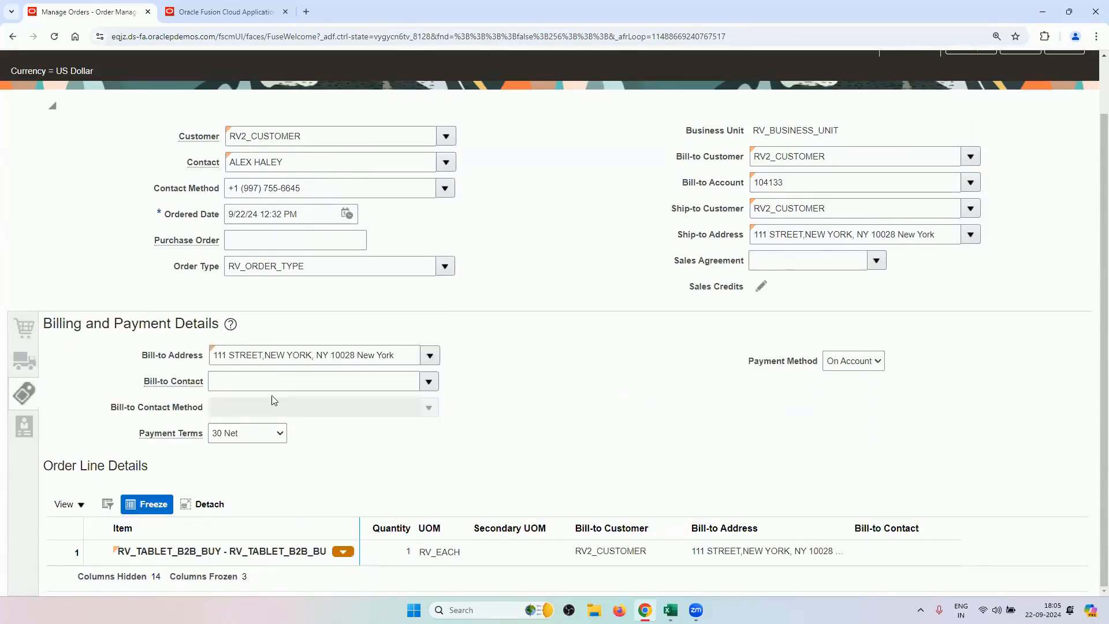
left_click(361, 391)
left_click(237, 376)
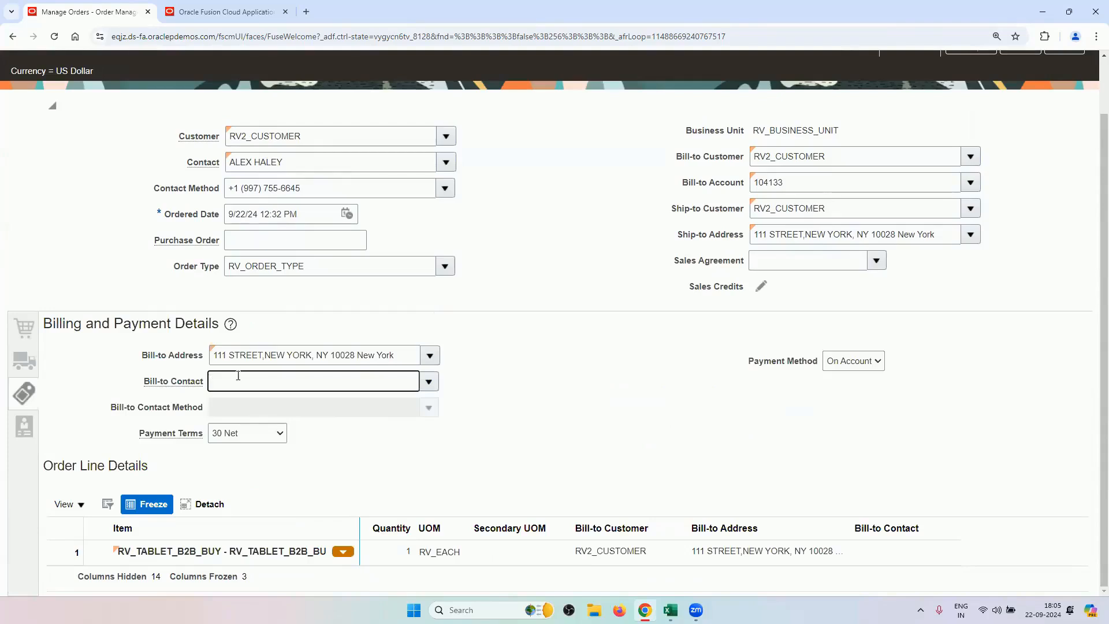
left_click(248, 437)
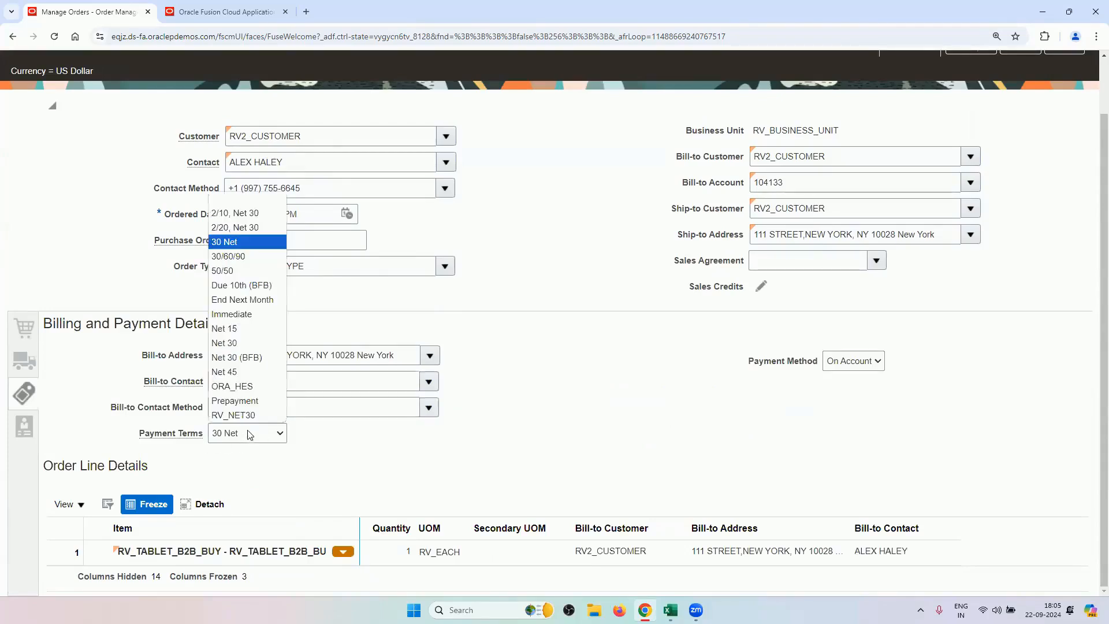
left_click(231, 416)
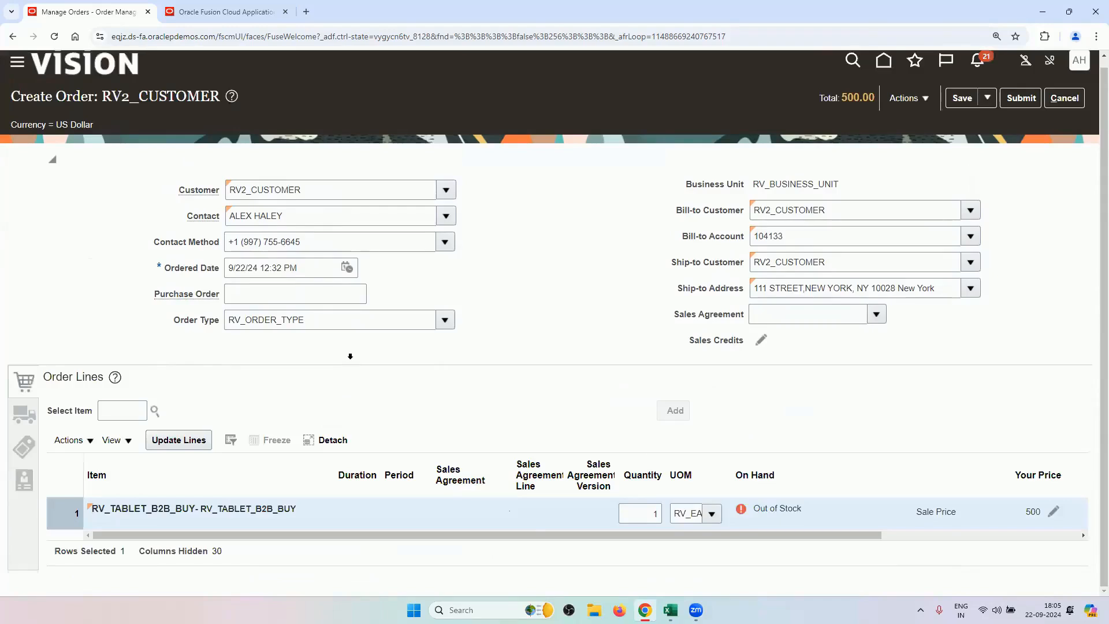
Submit the RV2_CUSTOMER sales order and copy its new order number 98440.
left_click_drag(528, 534, 305, 514)
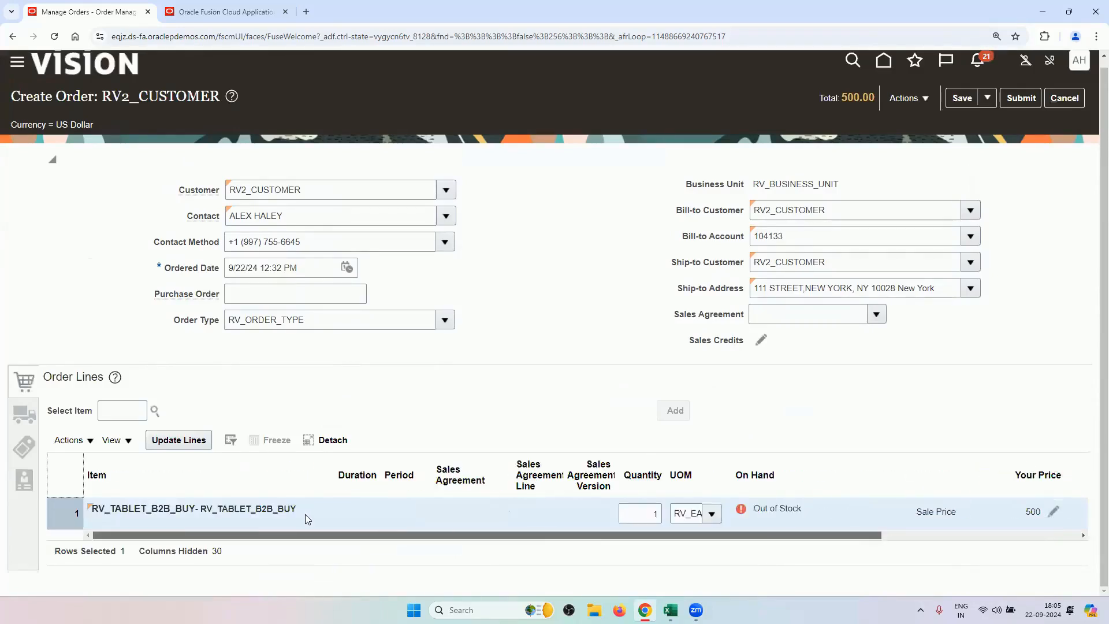
left_click(1021, 99)
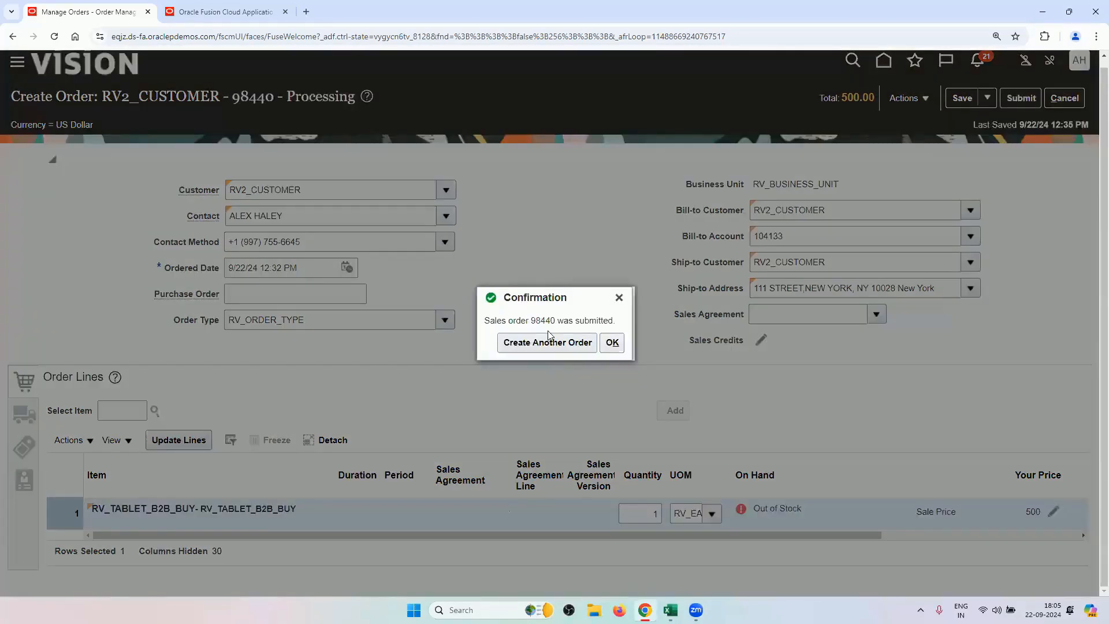
double_click(548, 320)
right_click(548, 320)
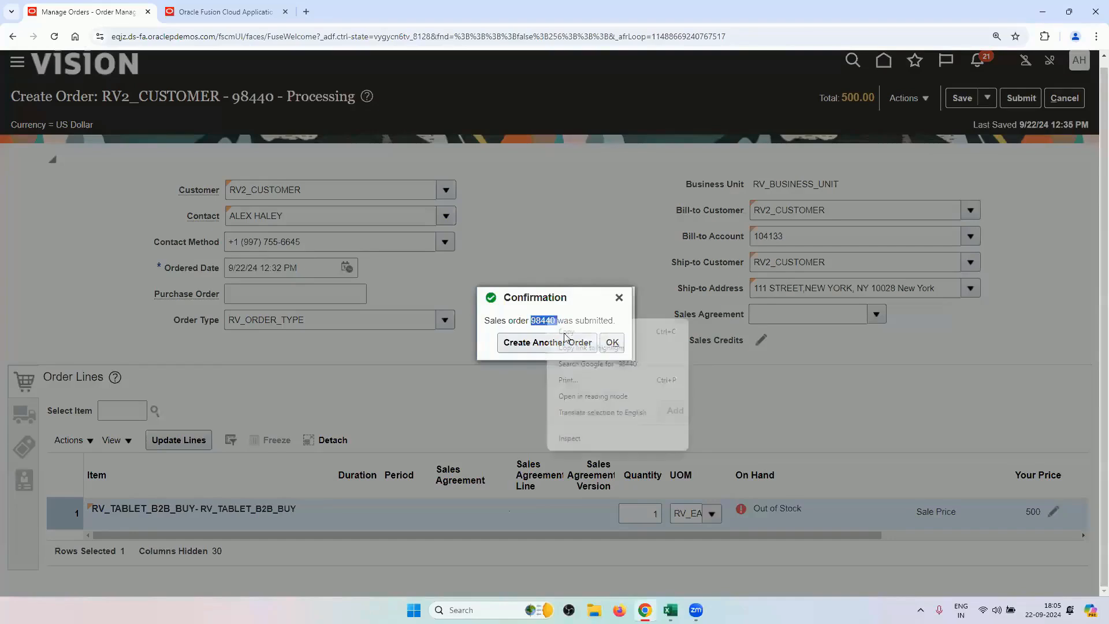
left_click(570, 340)
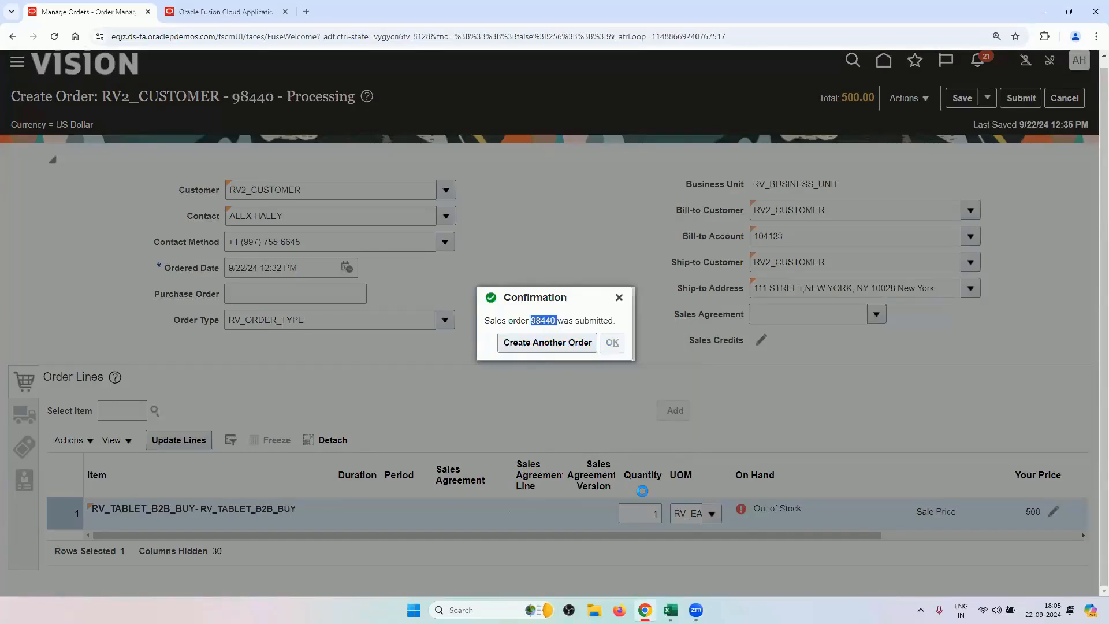
left_click(670, 609)
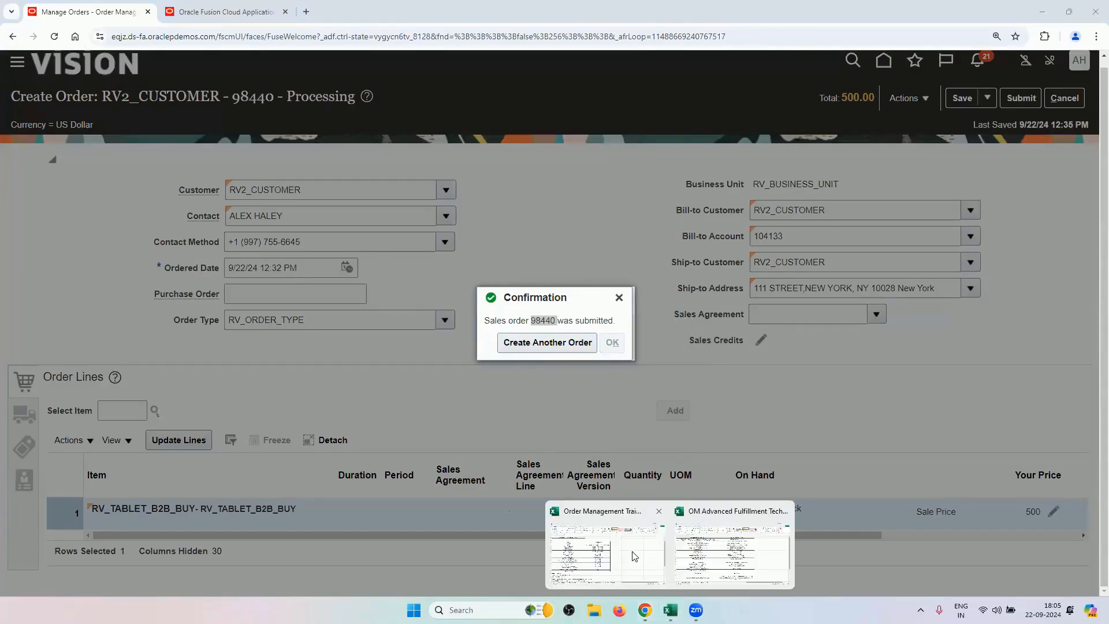
Enter order number 98440 in Sheet1 cell F44 of the Order Management Training Sheet and save.
left_click(634, 556)
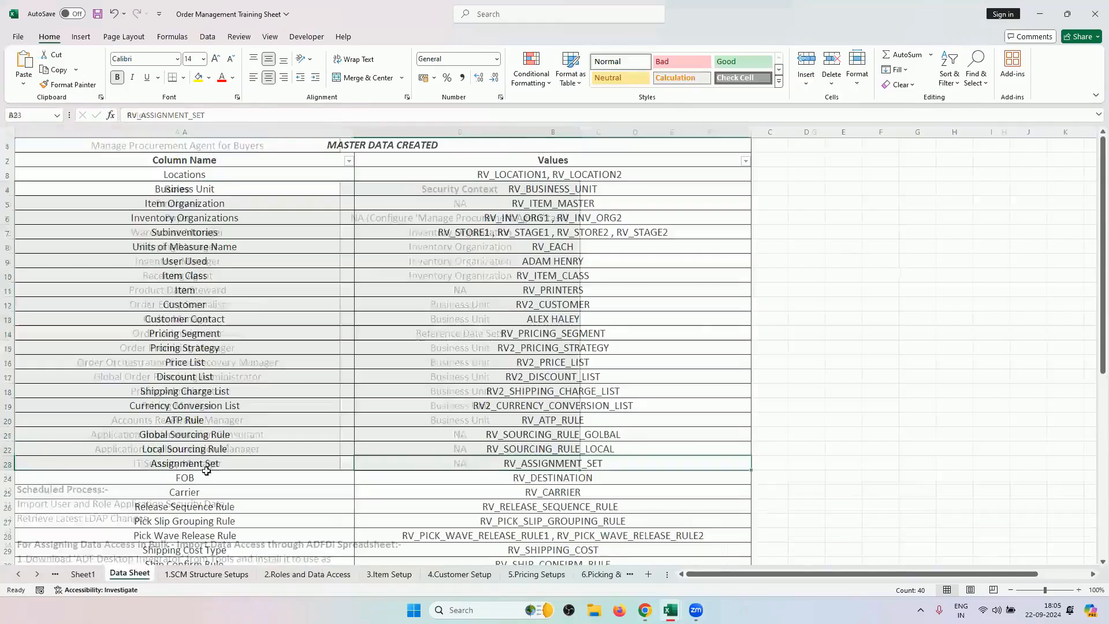
left_click(83, 573)
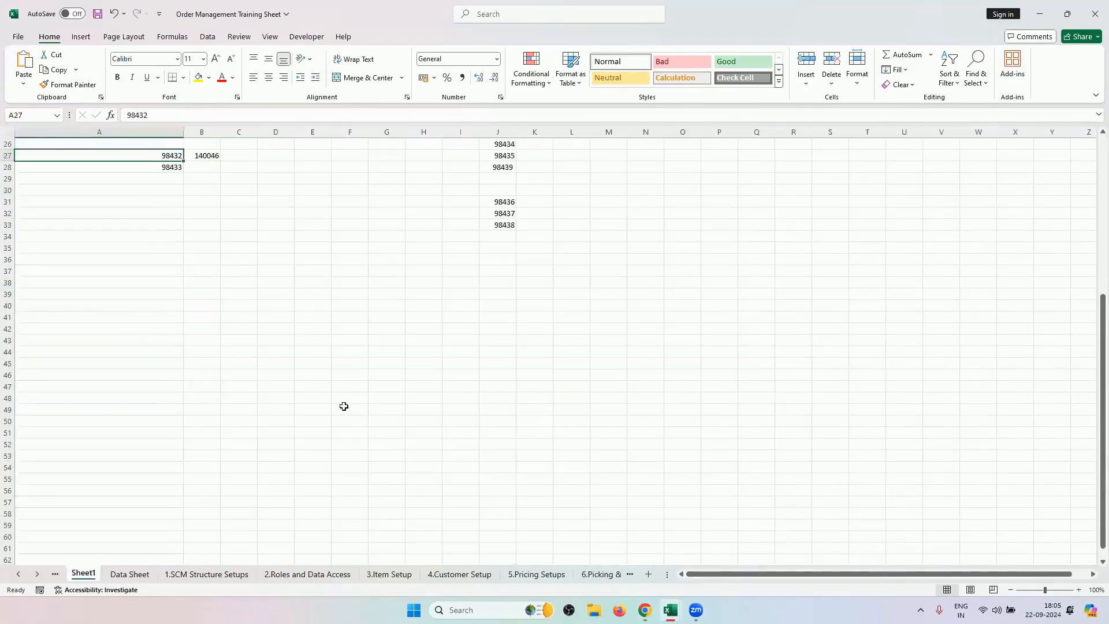
left_click(350, 351)
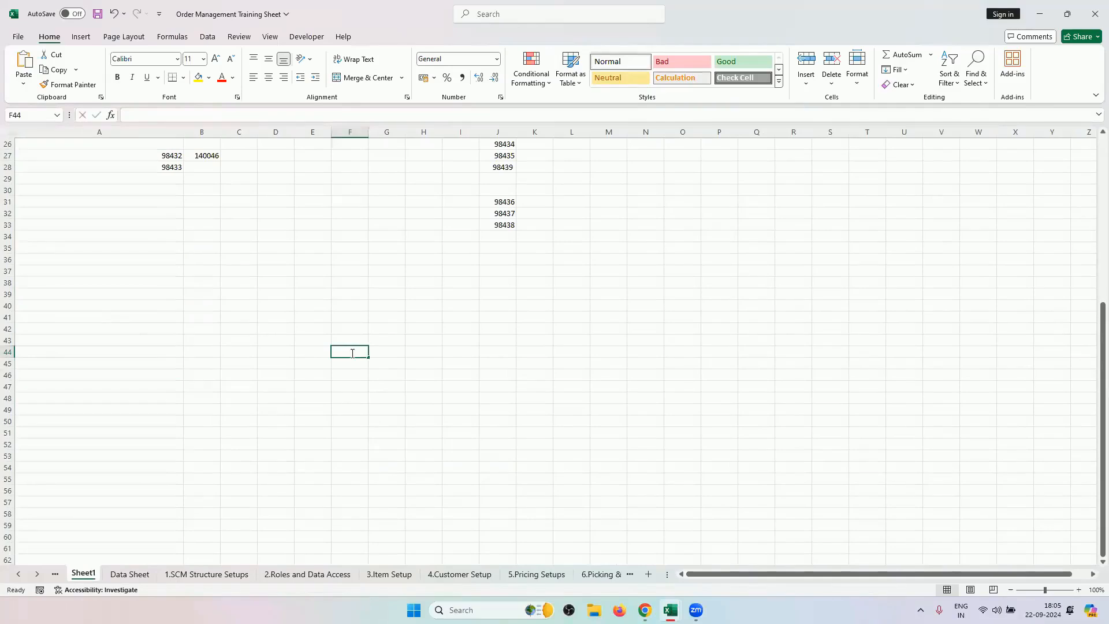
type("98440")
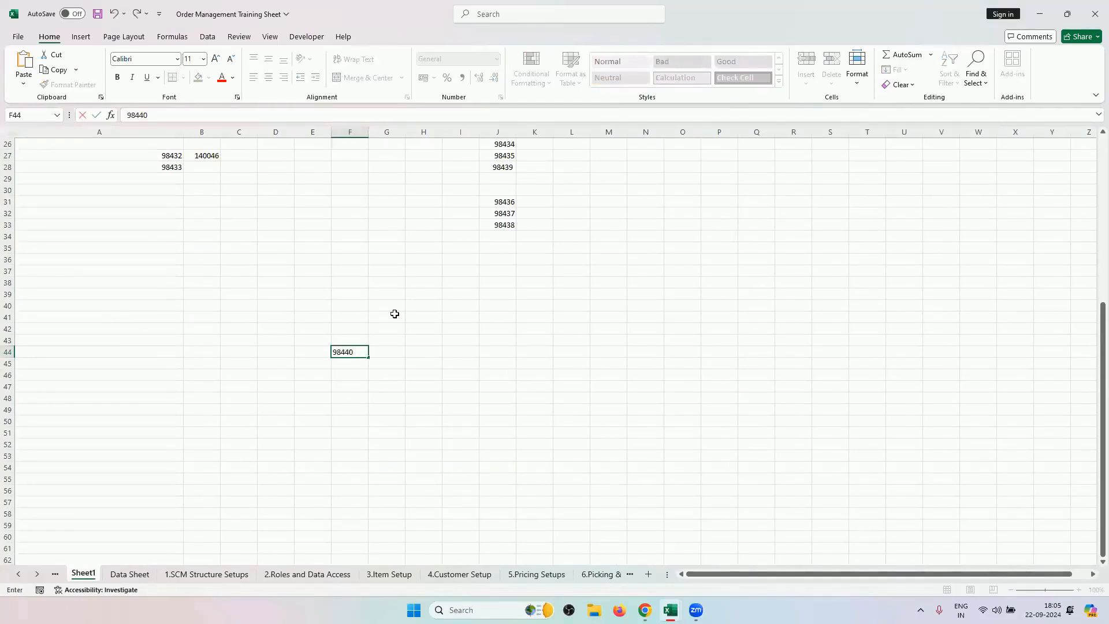
key("ctrl+s")
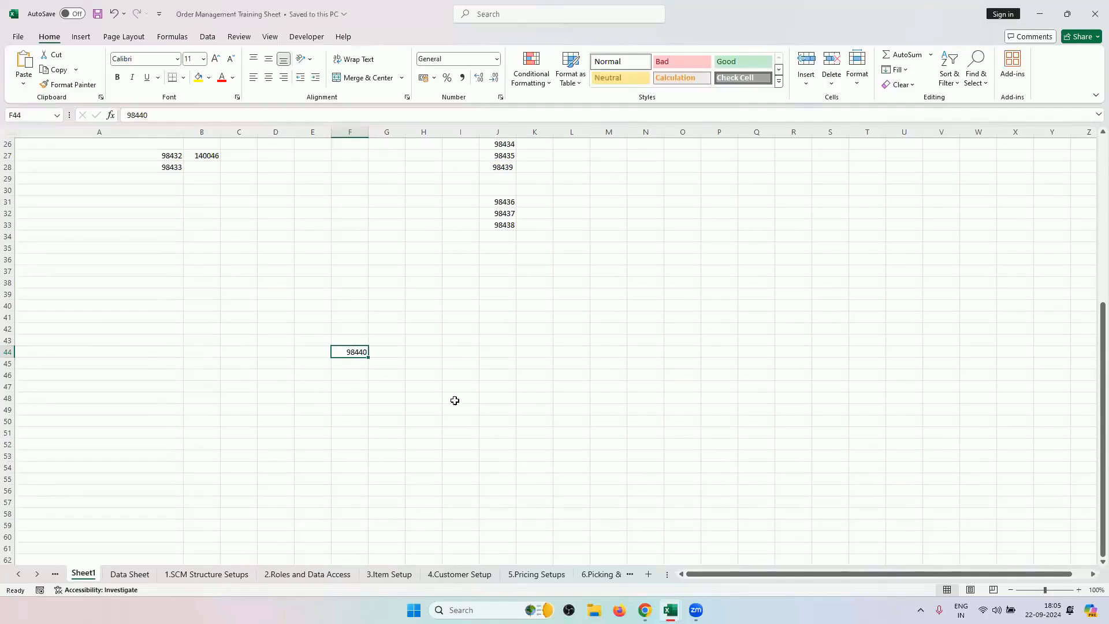
Switch order 98440 to its fulfillment view and open line 1-1's orchestration process.
left_click(645, 610)
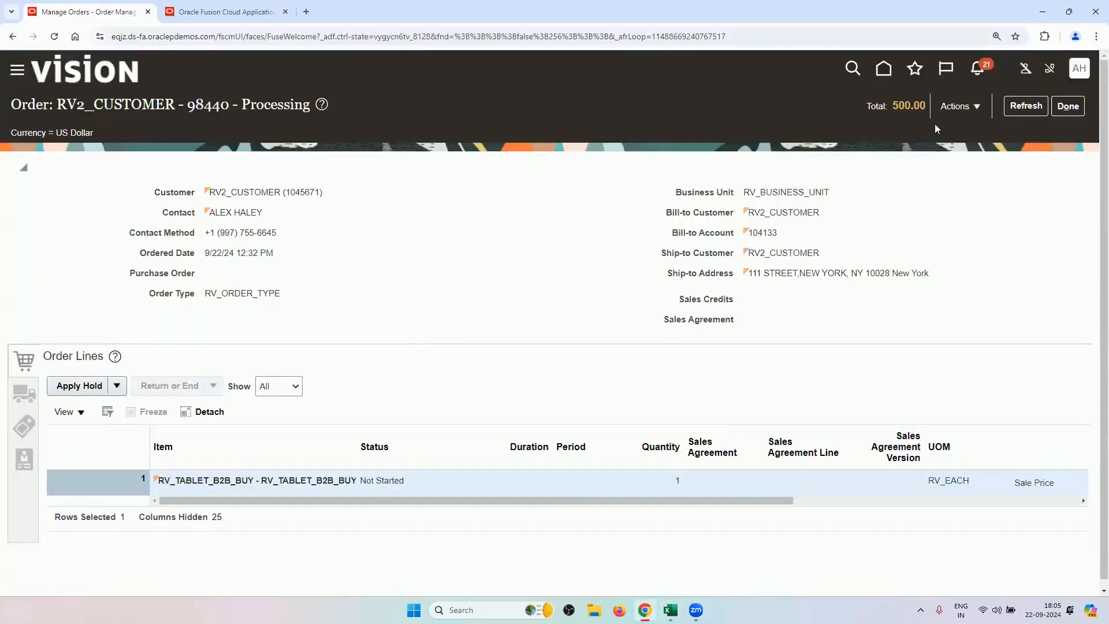
left_click(958, 106)
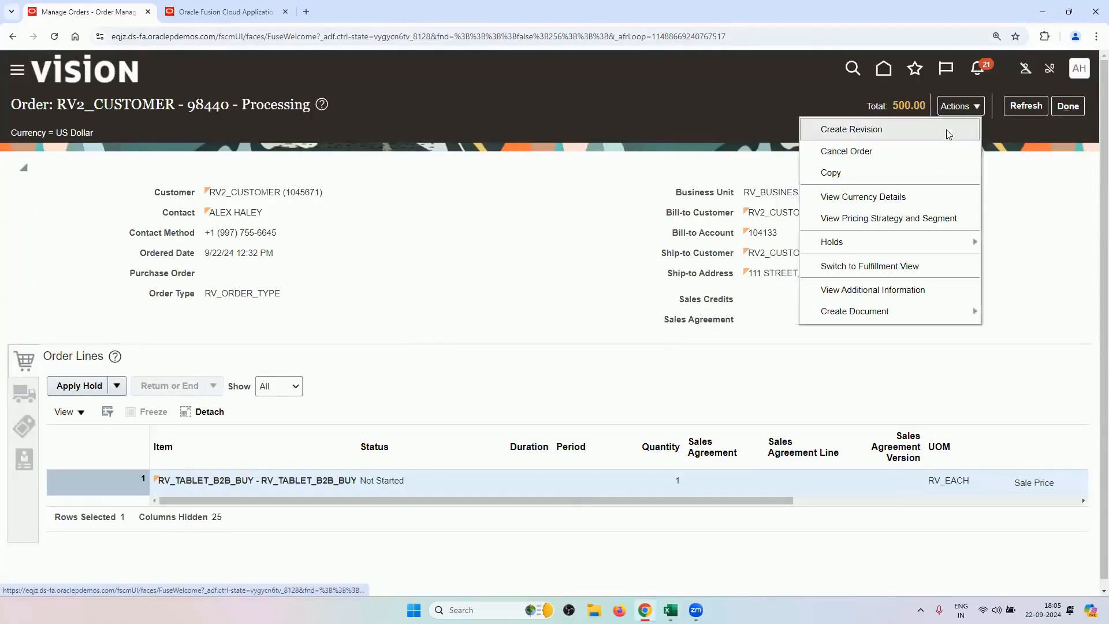
left_click(880, 266)
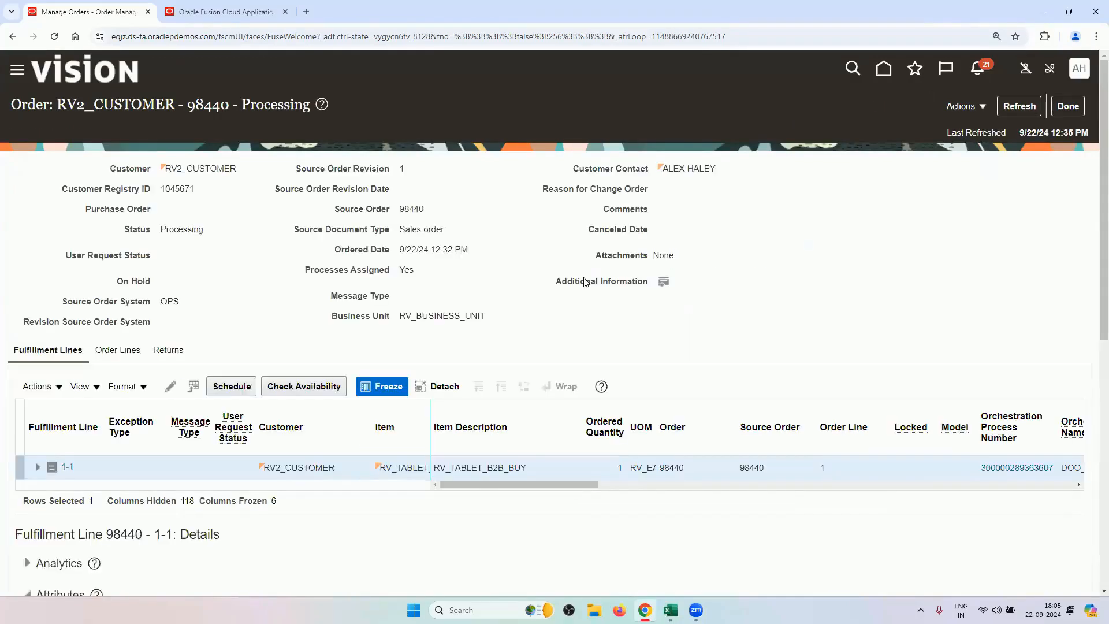
left_click_drag(502, 484, 593, 501)
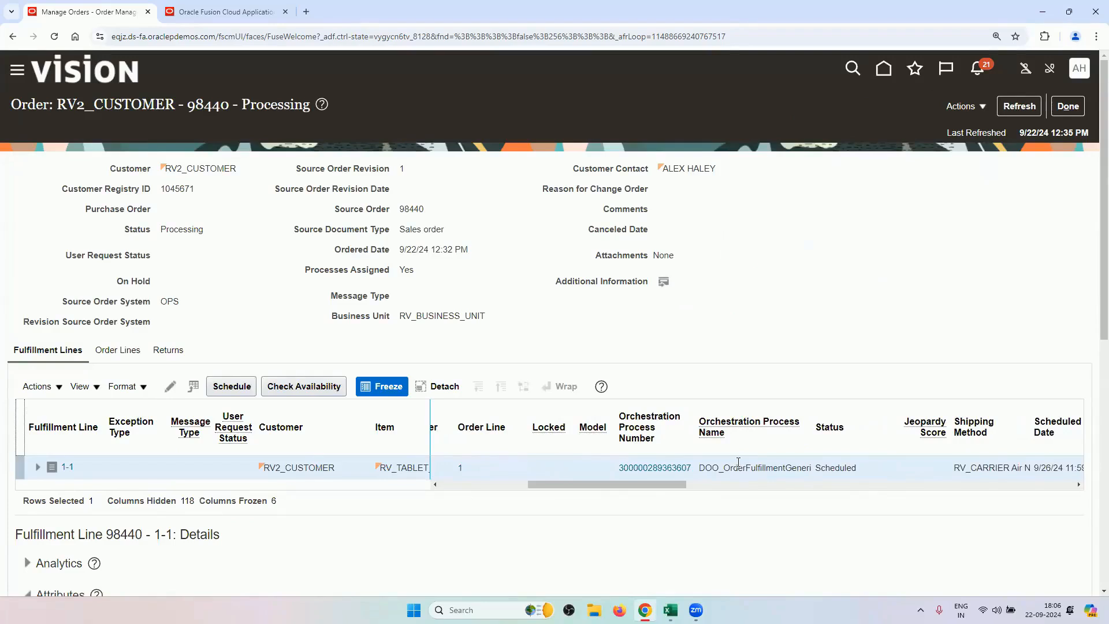
left_click(668, 471)
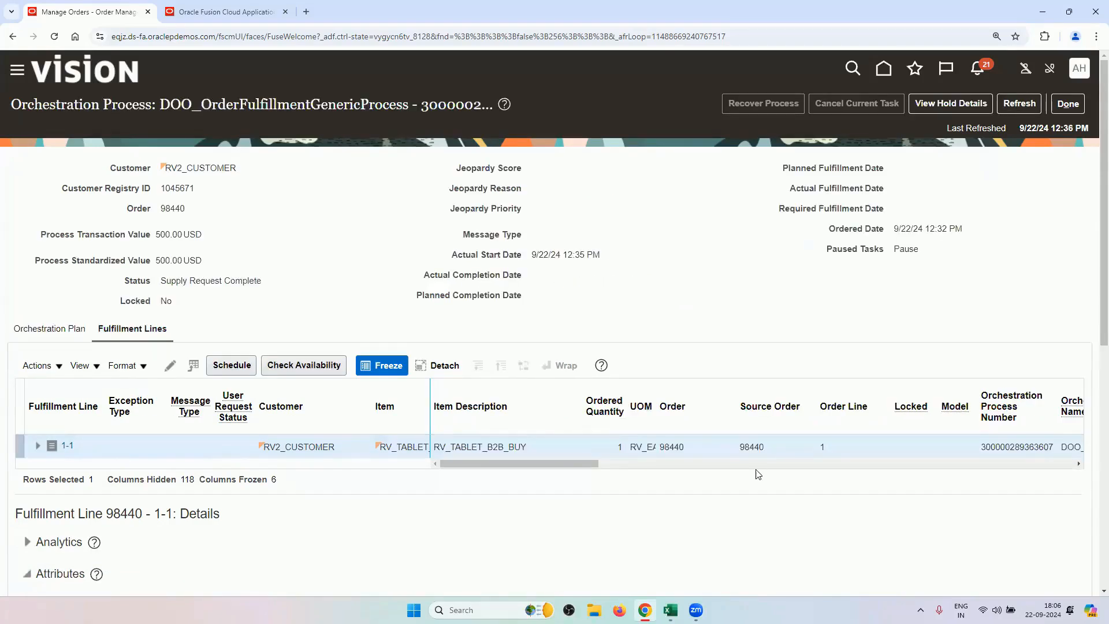
Refresh the orchestration plan until it reads Awaiting Shipping, then list the fulfillment lines.
left_click(62, 328)
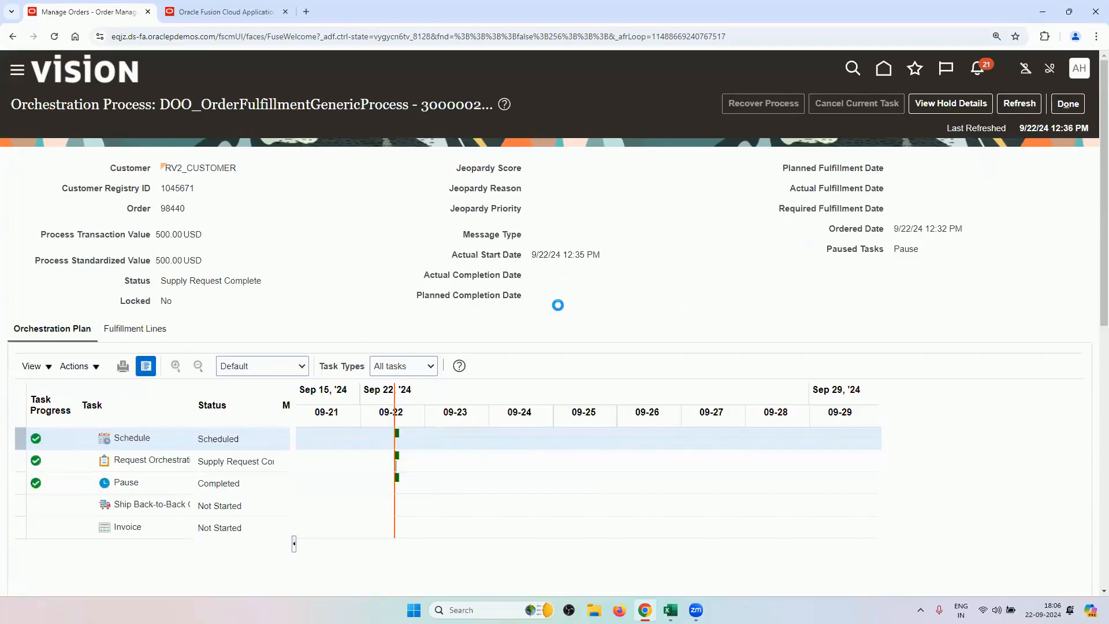
left_click(1027, 112)
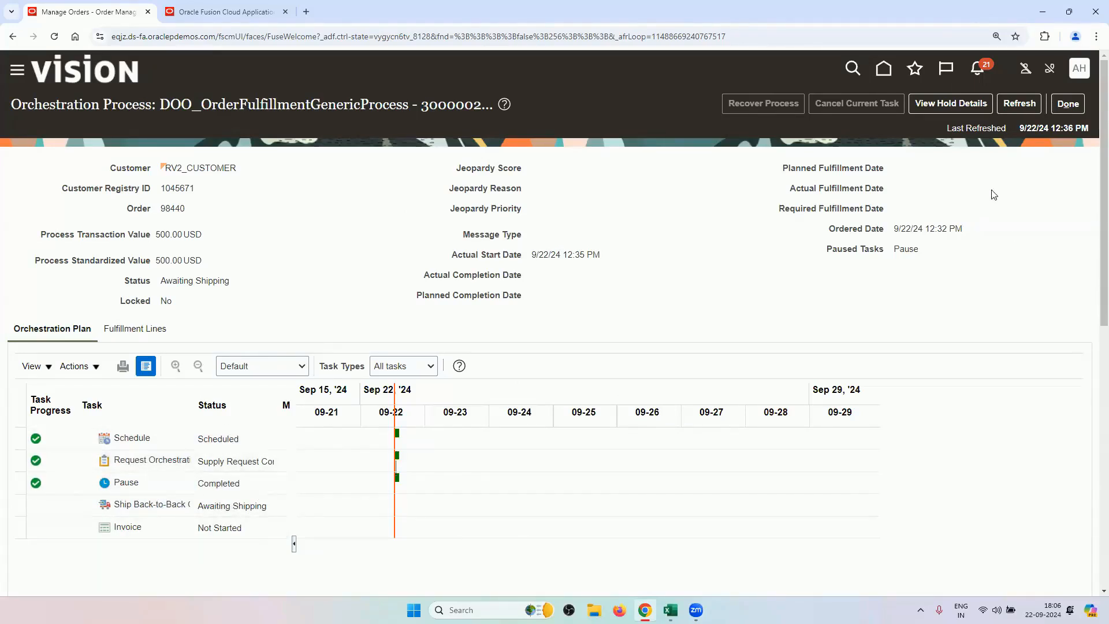
left_click(1018, 105)
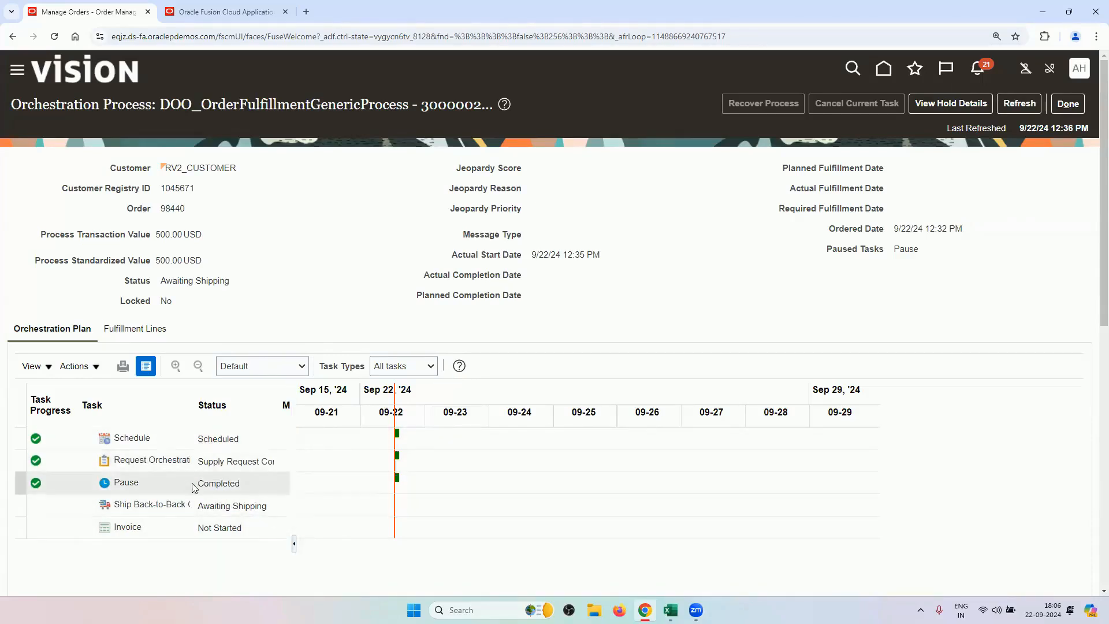
left_click(153, 332)
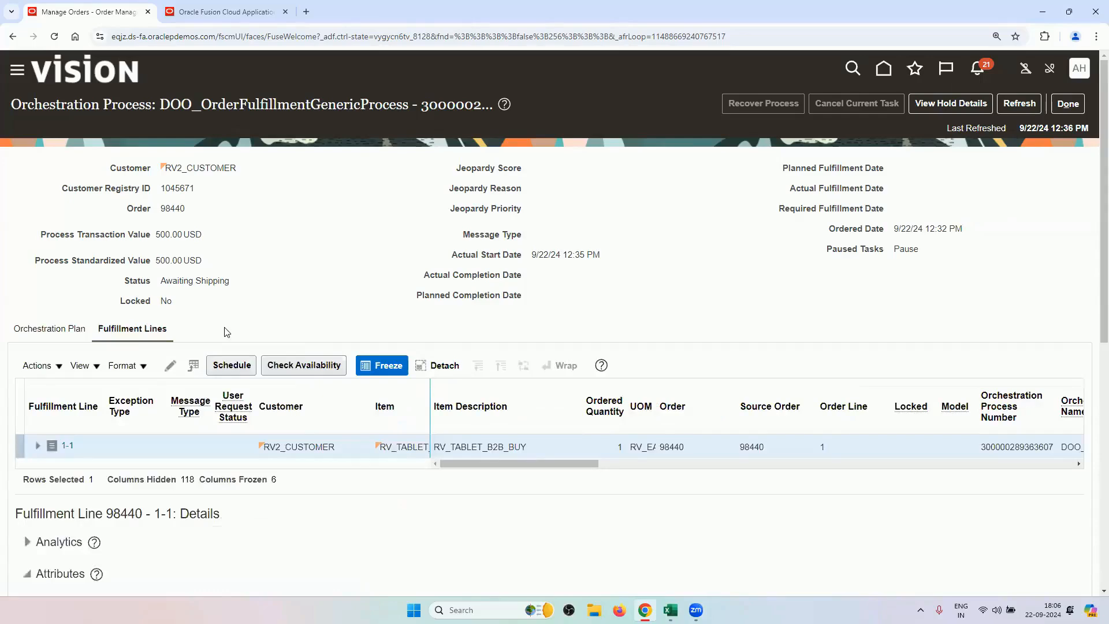
scroll(226, 331, "down", 6)
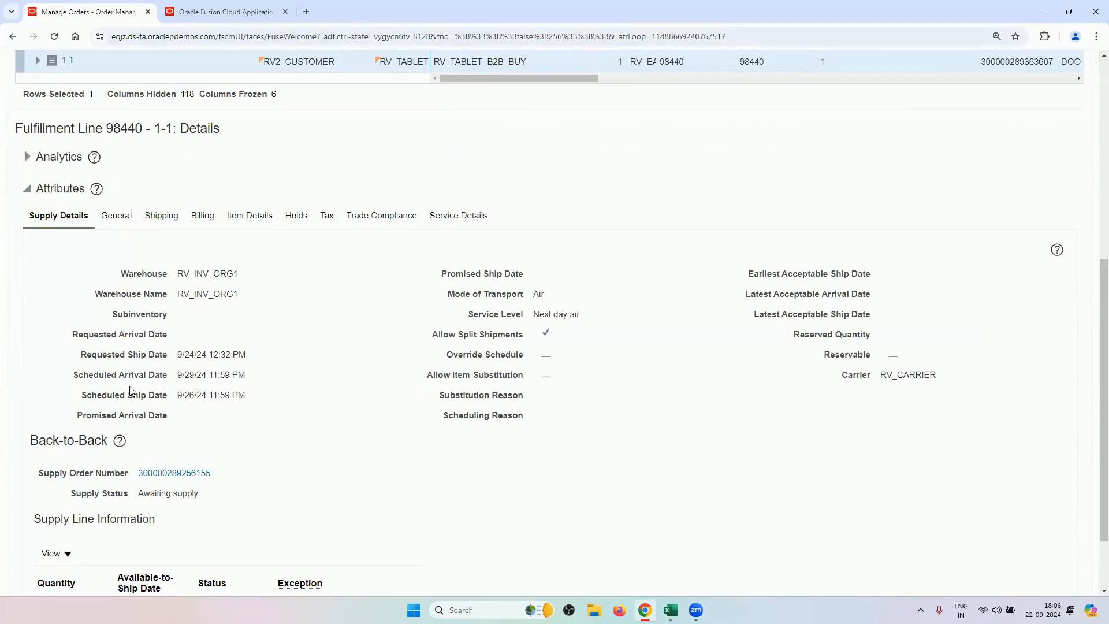
mouse_move(190, 375)
left_mouse_down()
mouse_move(188, 353)
mouse_move(188, 374)
left_mouse_up()
left_click_drag(257, 376, 176, 377)
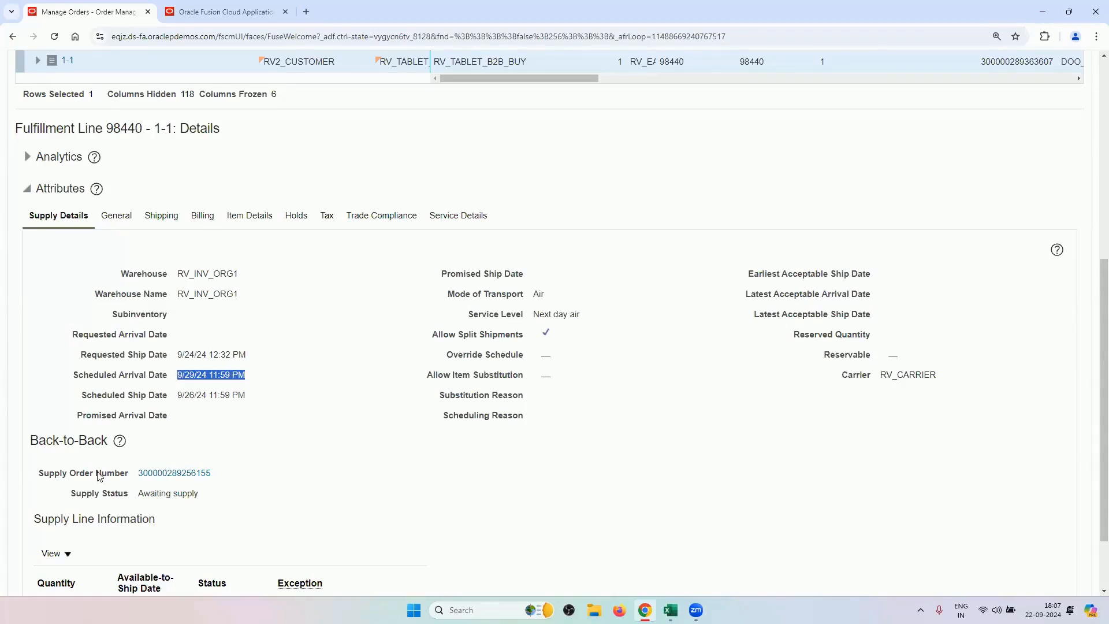
scroll(242, 495, "down", 1)
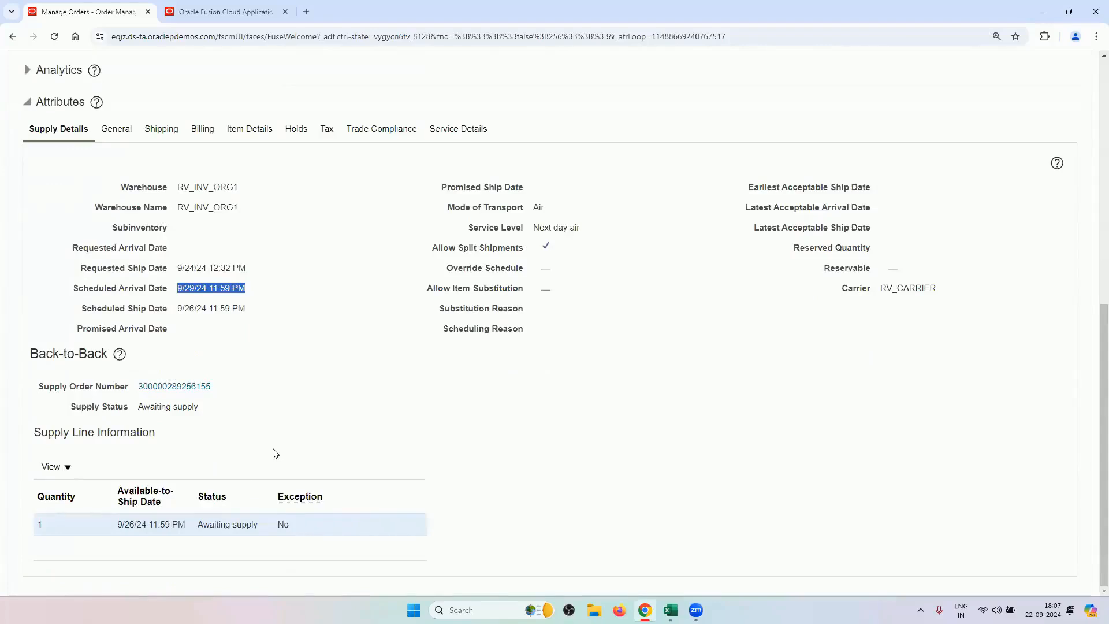
scroll(394, 371, "up", 2)
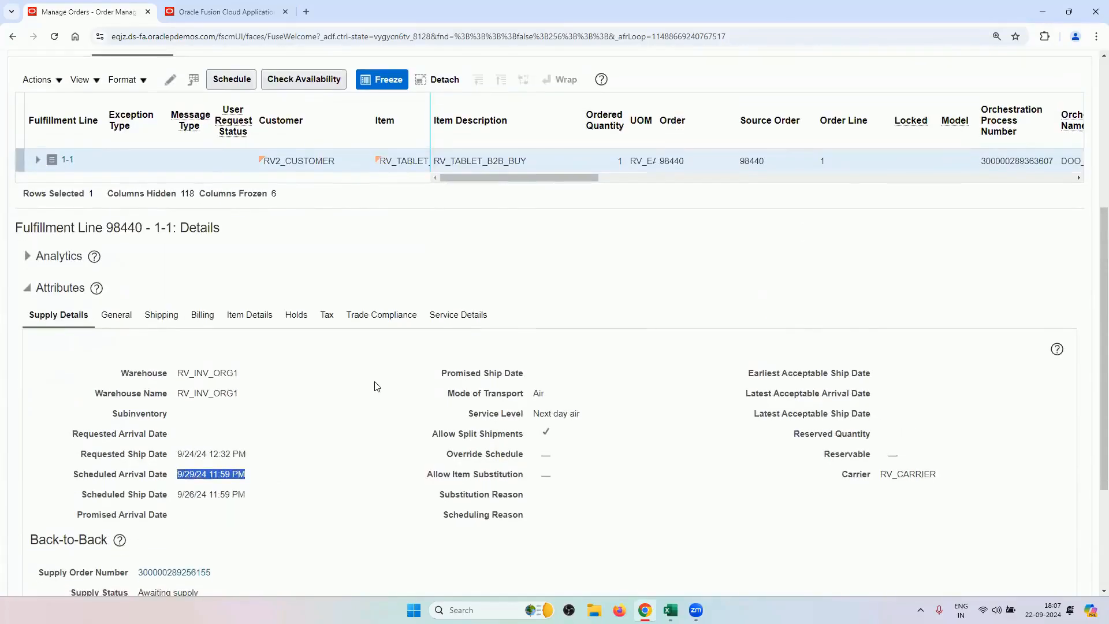
scroll(377, 384, "down", 2)
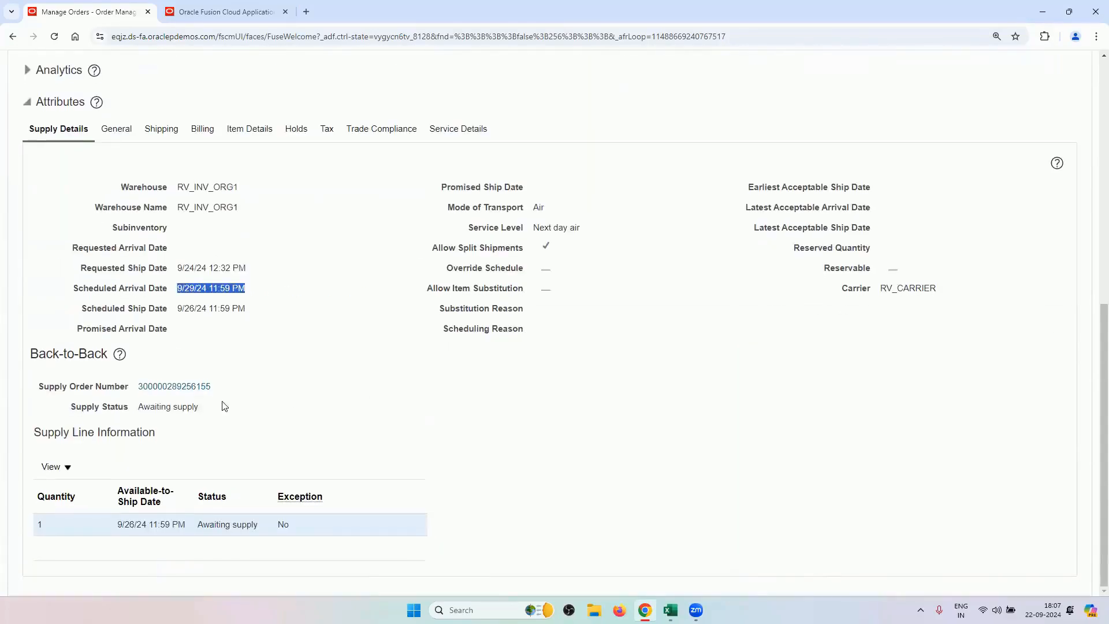
left_click(193, 386)
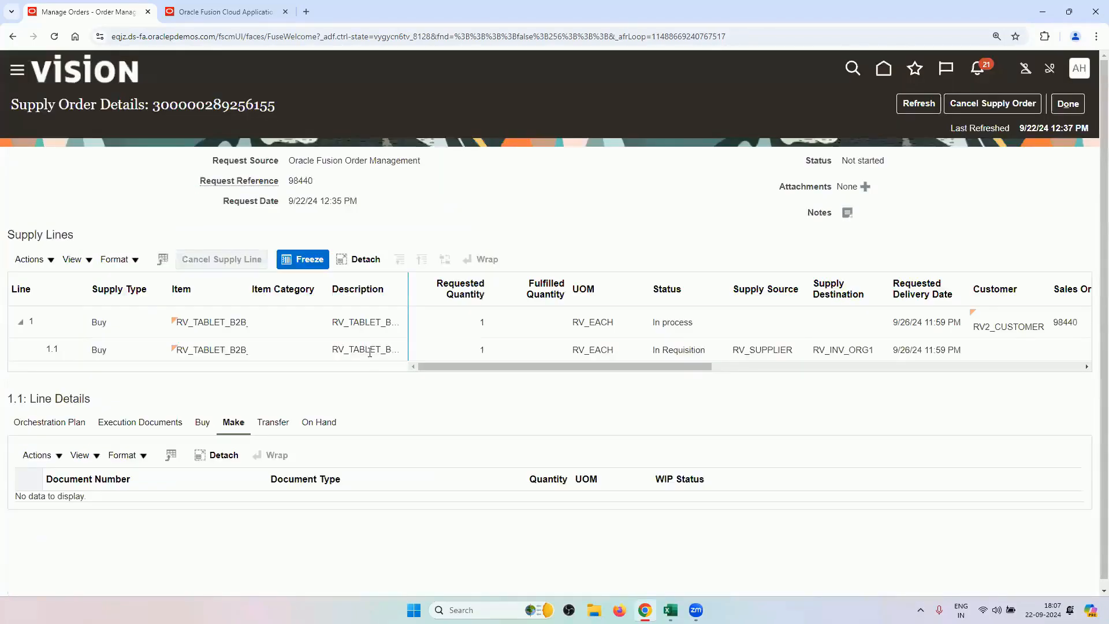
Select supply line 1.1 and refresh the supply order until its status advances.
left_click(370, 352)
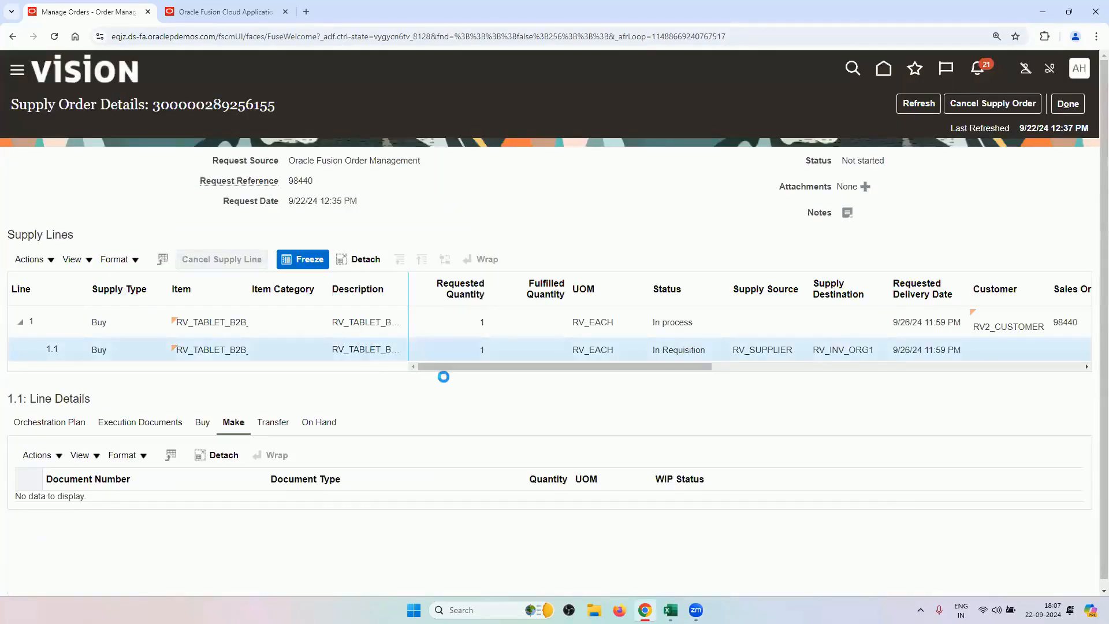
mouse_move(455, 365)
left_mouse_down()
mouse_move(470, 372)
mouse_move(461, 373)
left_mouse_up()
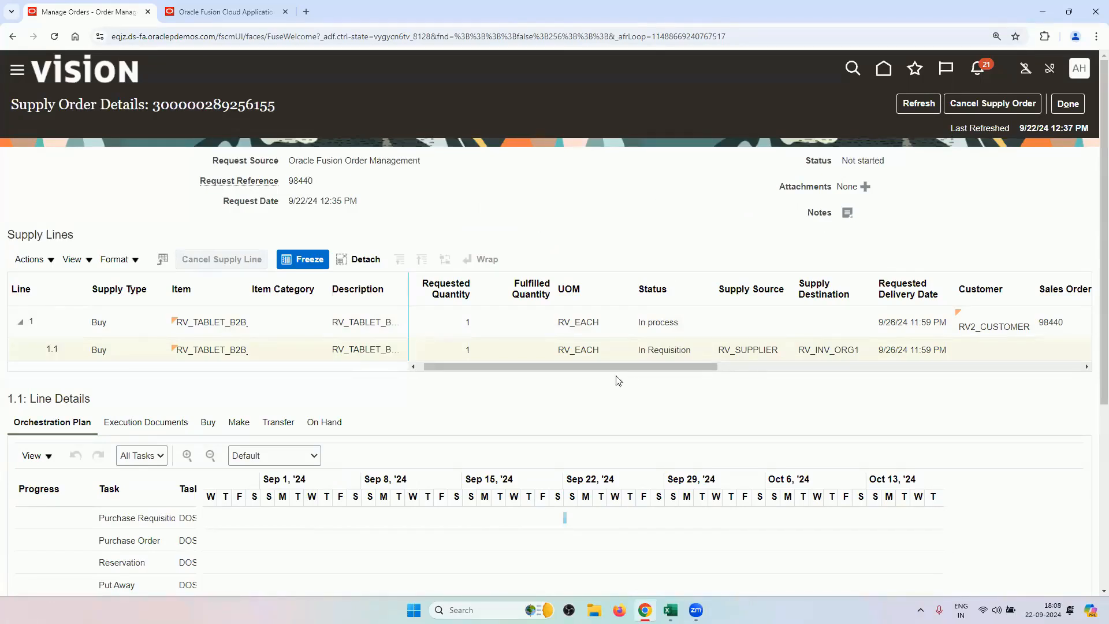
left_click_drag(619, 373, 349, 408)
scroll(353, 403, "down", 3)
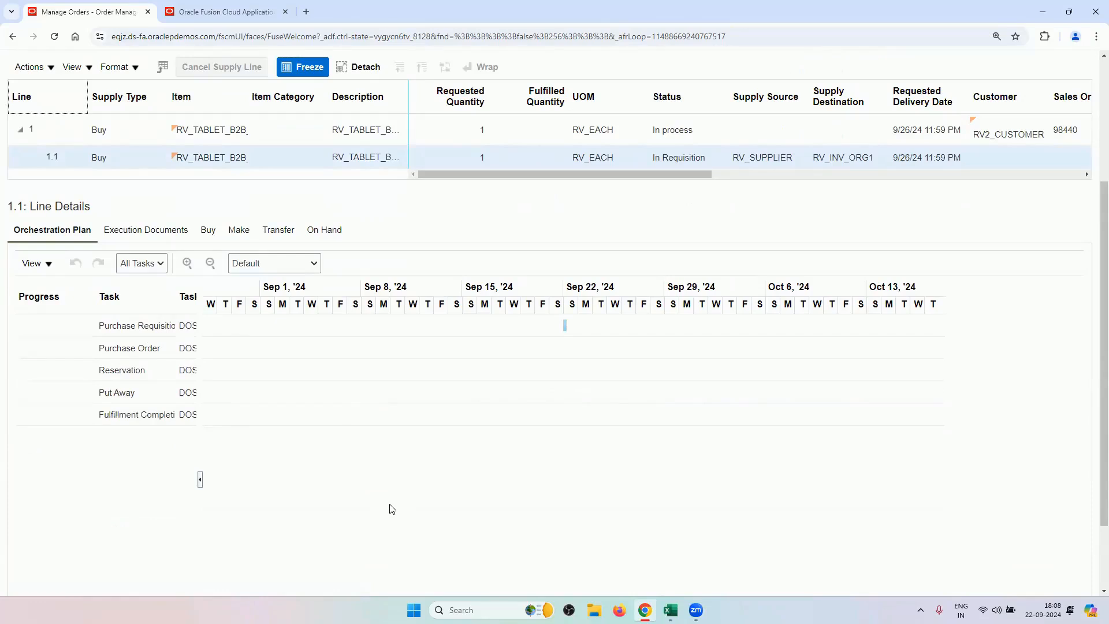
scroll(396, 520, "up", 3)
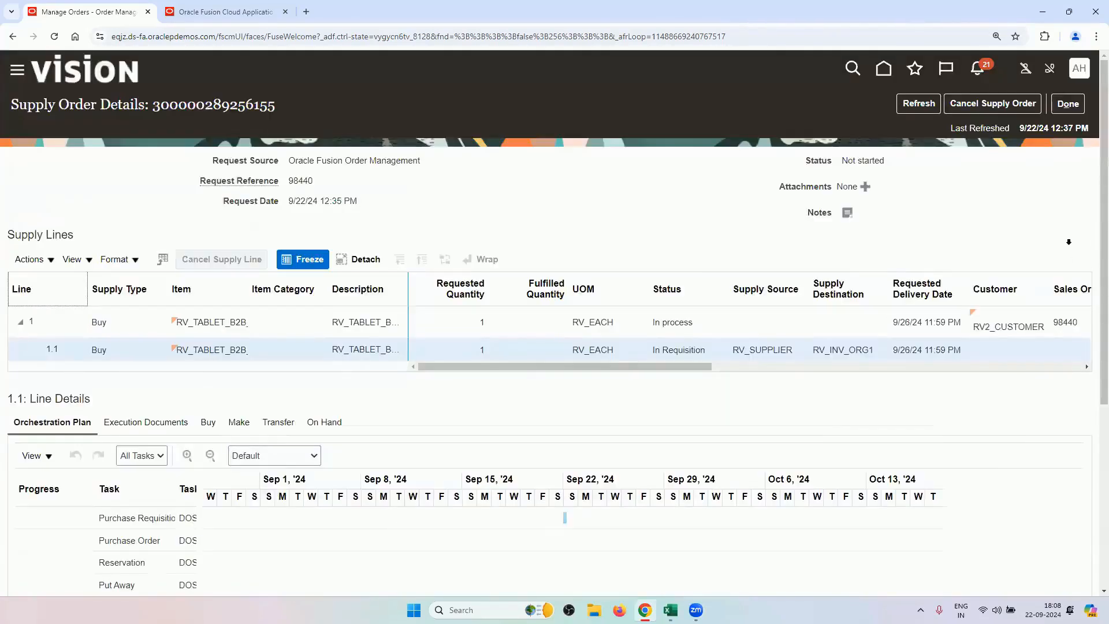
left_click(918, 103)
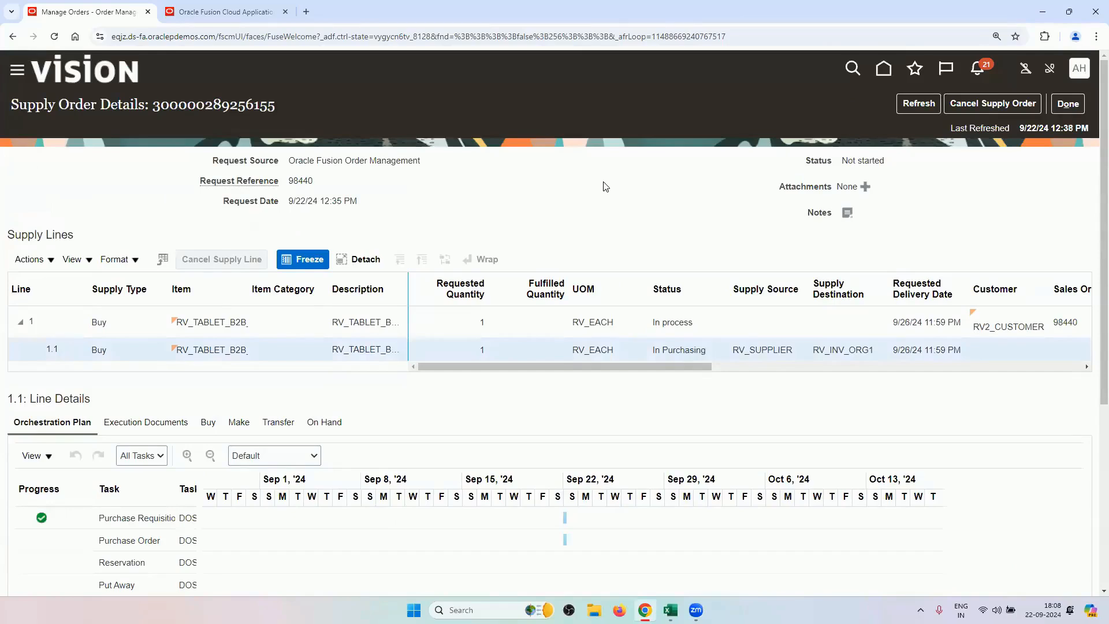
left_click(918, 104)
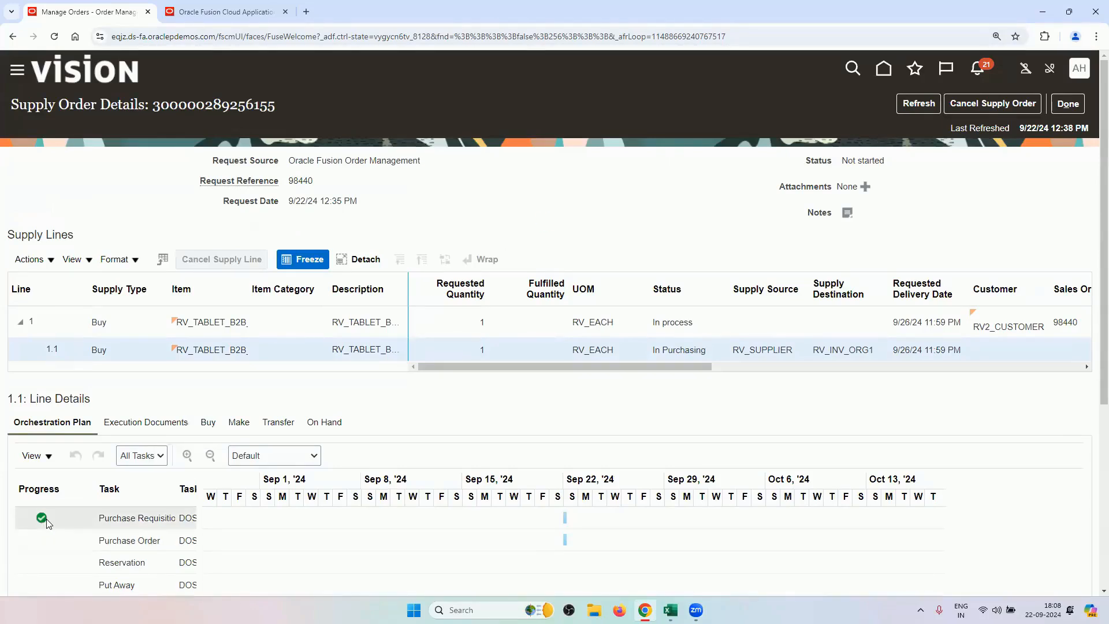
Confirm requisition RVREQ8 in Execution Documents and refresh the plan showing In Purchasing.
left_click(159, 422)
scroll(195, 385, "down", 1)
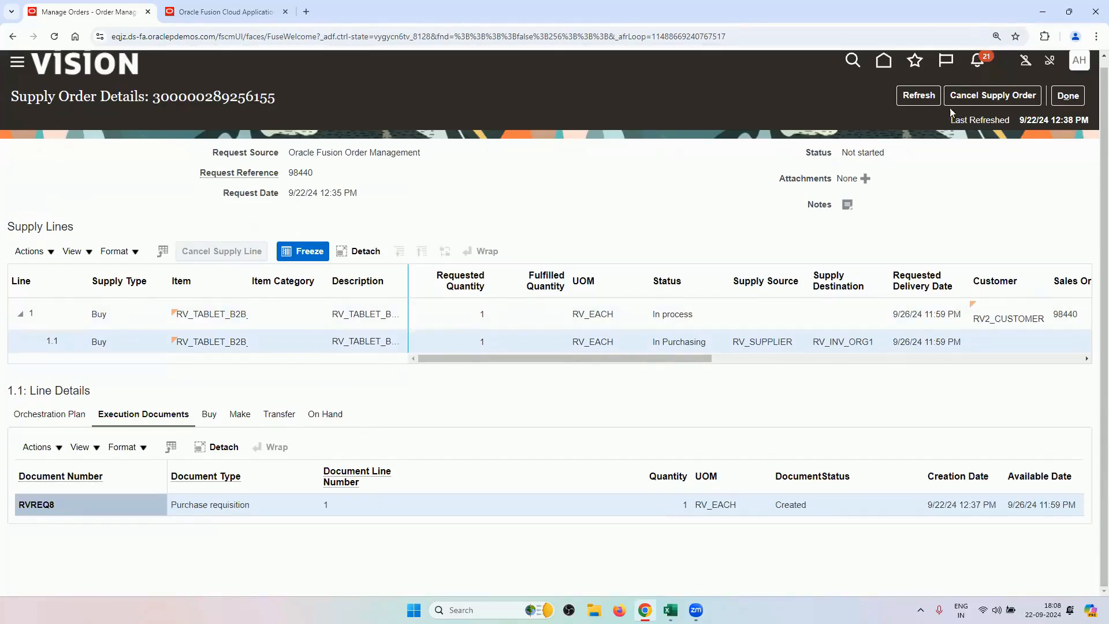
left_click(921, 97)
left_click(45, 418)
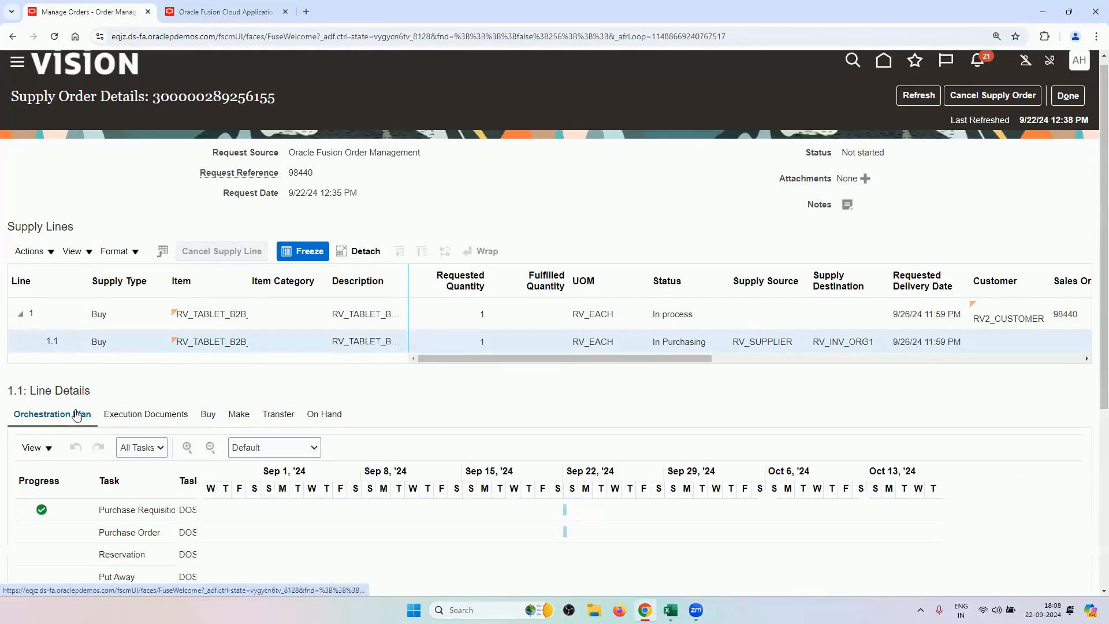
left_click(934, 97)
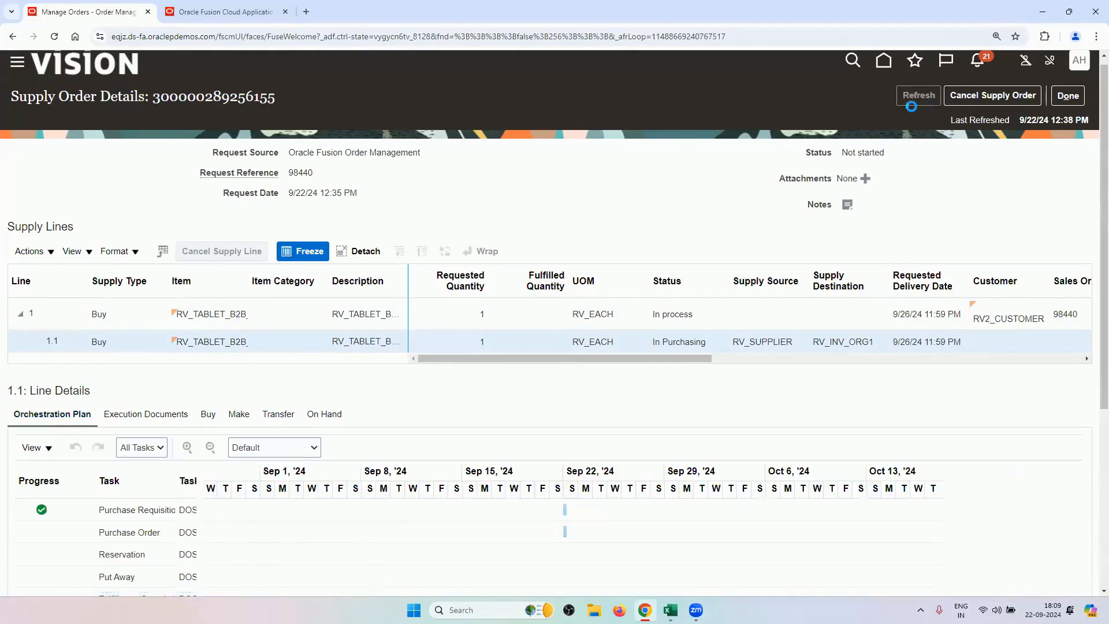
scroll(168, 460, "down", 2)
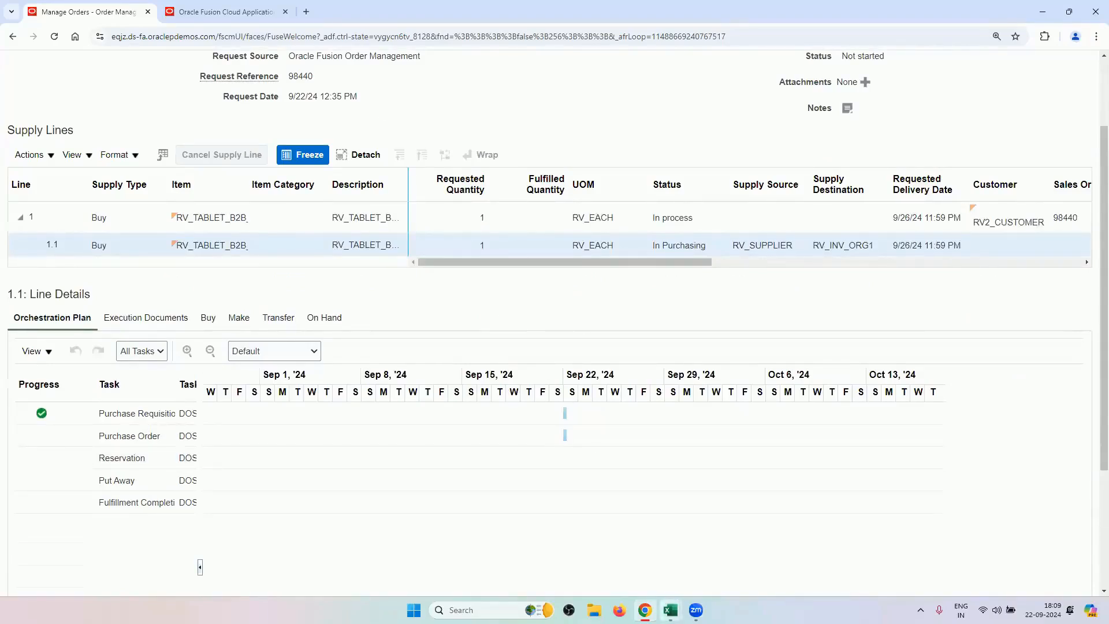
mouse_move(669, 609)
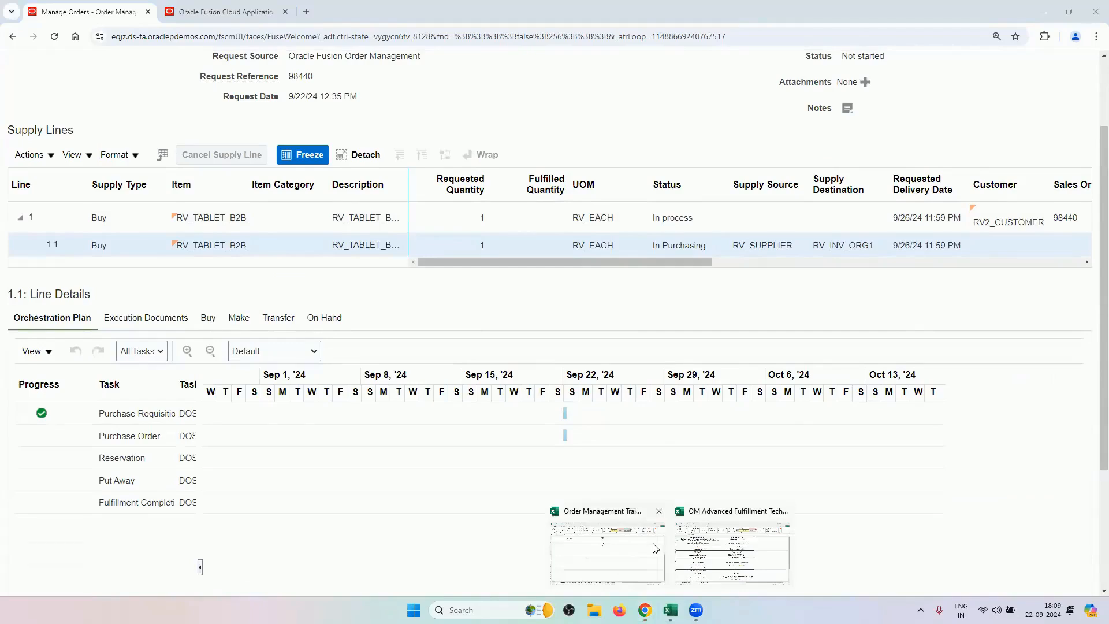
Show the OM Advanced Fulfillment Techniques Back to Back Buy sheet and select Procurement Setup Tasks B2:B14.
left_click(645, 577)
mouse_move(670, 610)
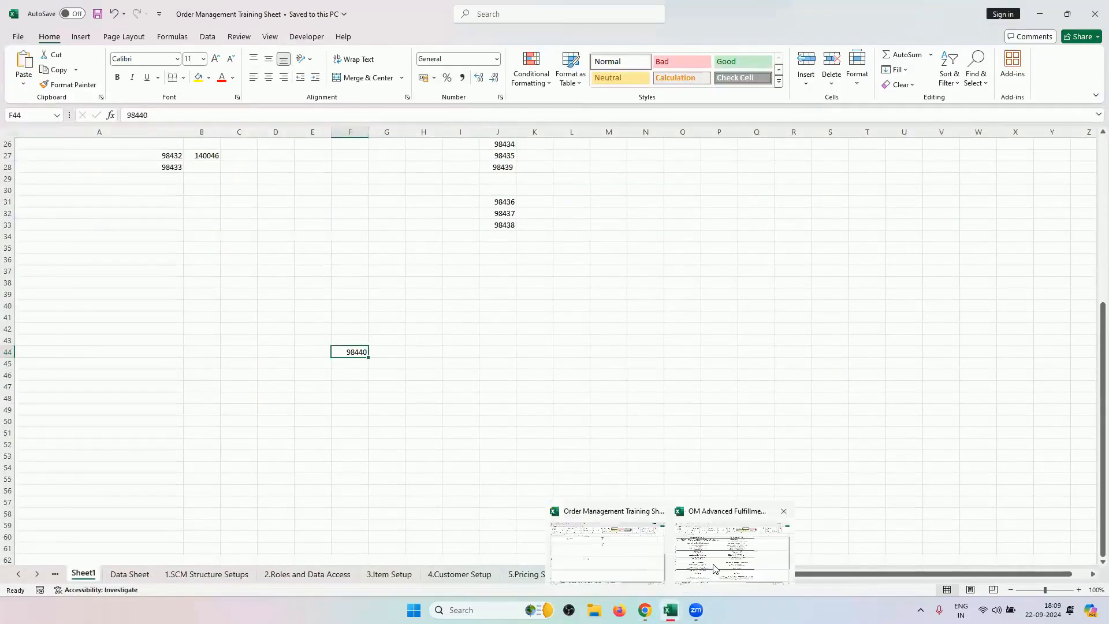
left_click(713, 563)
left_click_drag(612, 153, 626, 347)
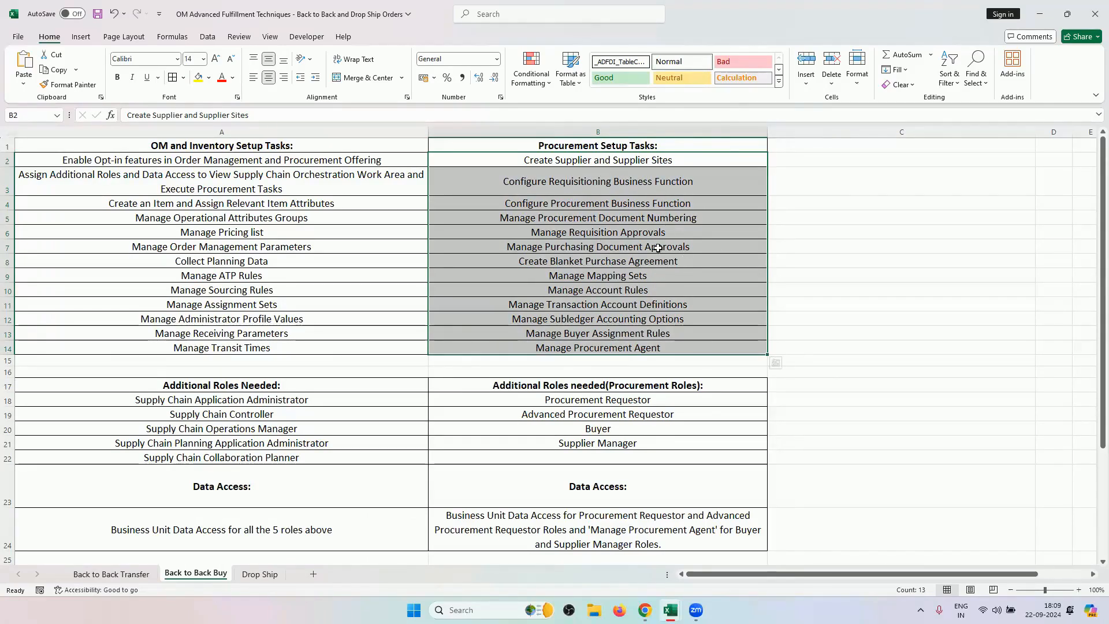
Back on the supply order, review supply line 1.1's Buy, Transfer and On Hand details.
mouse_move(670, 610)
left_click(644, 610)
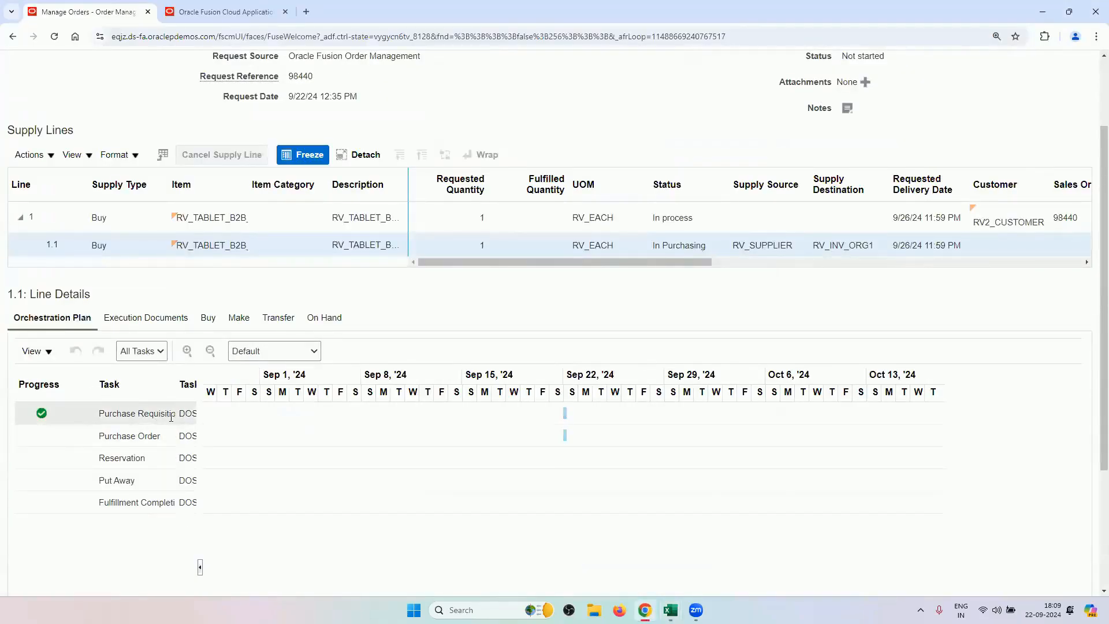
scroll(764, 341, "up", 2)
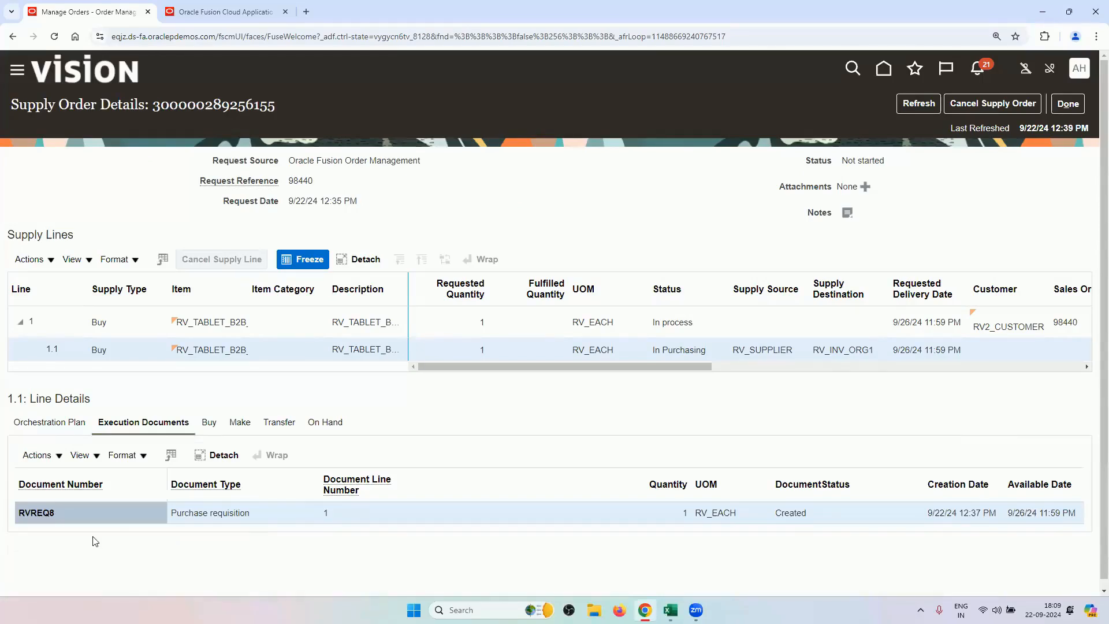
left_click(210, 423)
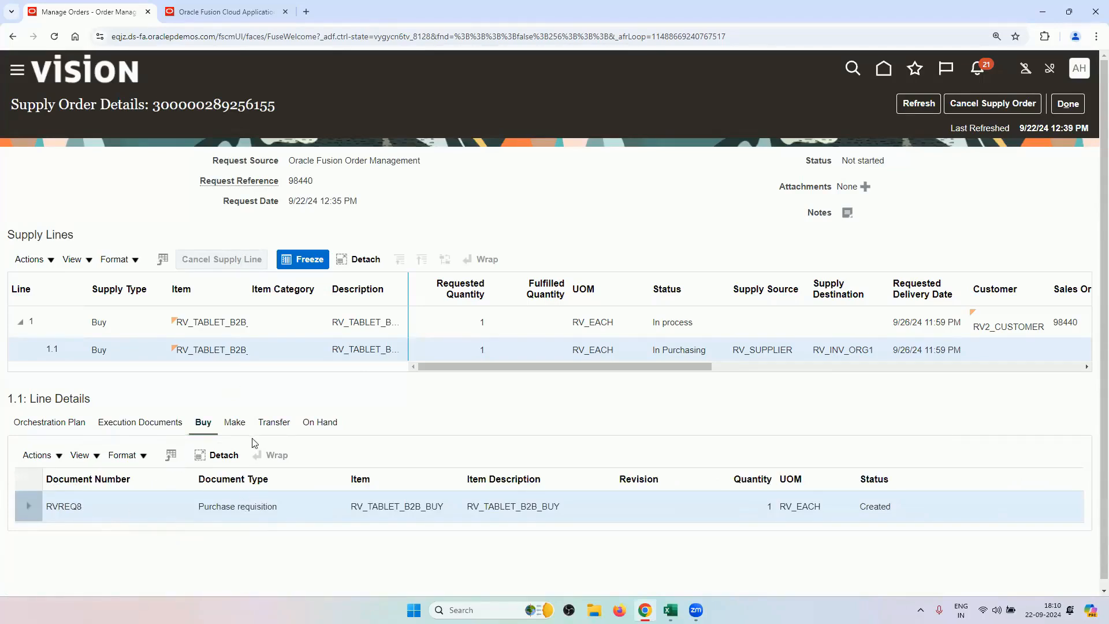
left_click(269, 428)
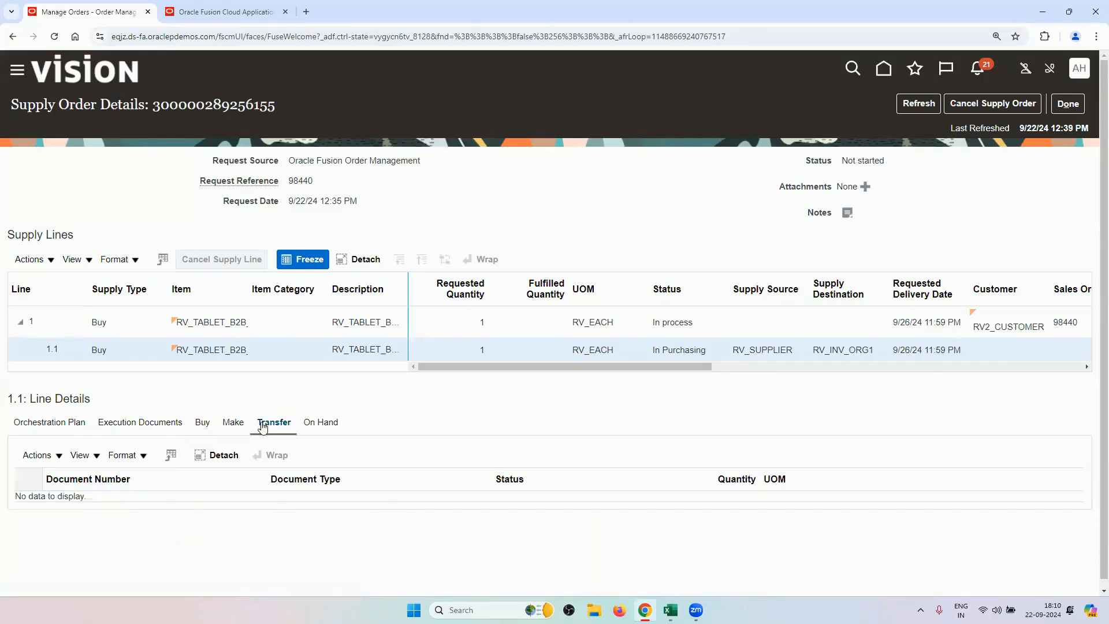
left_click(312, 424)
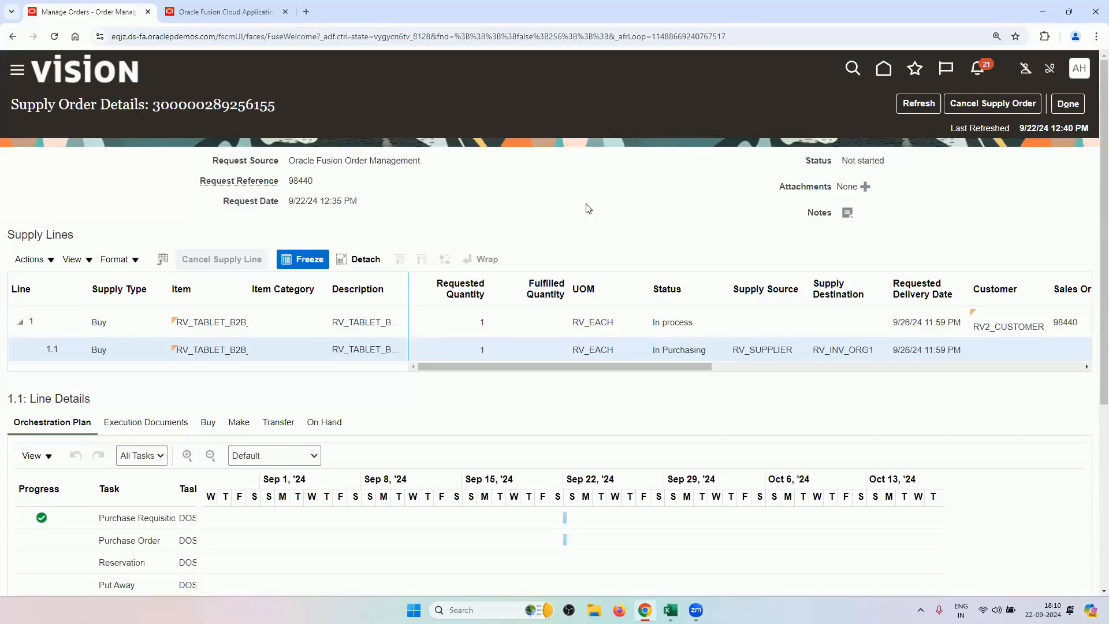
Refresh the supply order twice and select the purchase order US164977 document row.
left_click(901, 105)
scroll(277, 346, "down", 3)
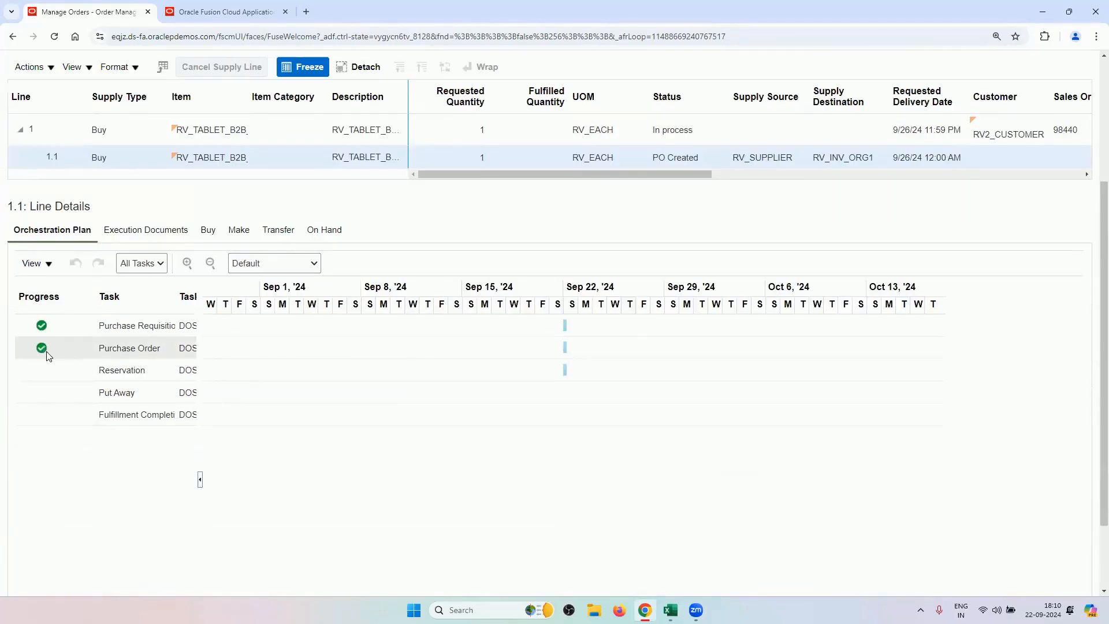
mouse_move(44, 356)
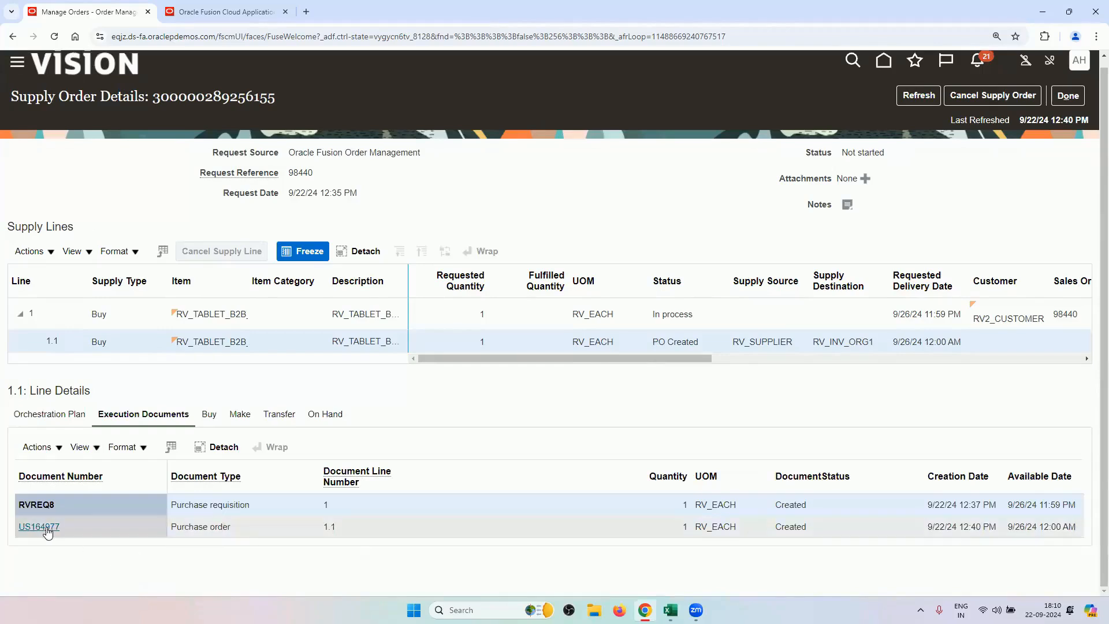
left_click(918, 97)
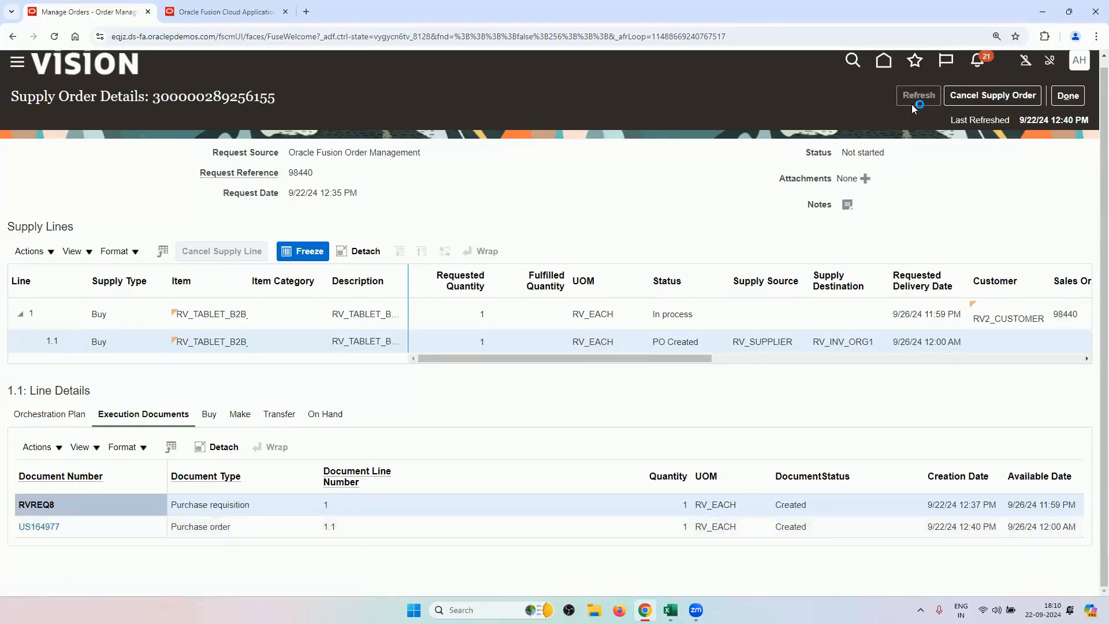
left_click(289, 536)
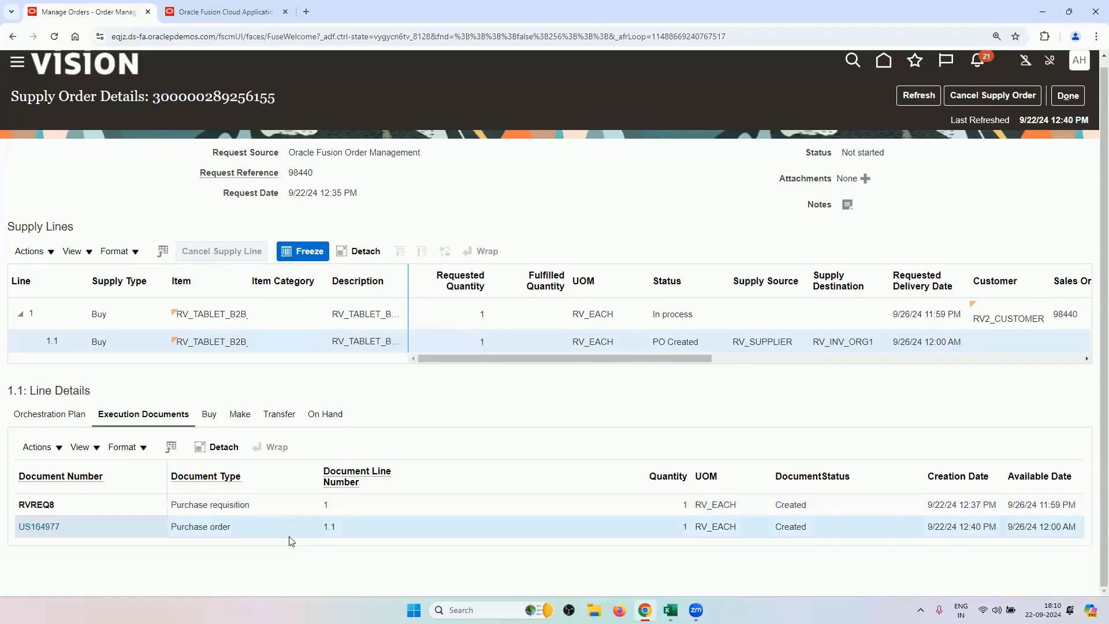
Review purchase order US164977's header and lines, noting ship-to RV_LOCATION1, then close it.
left_click(38, 526)
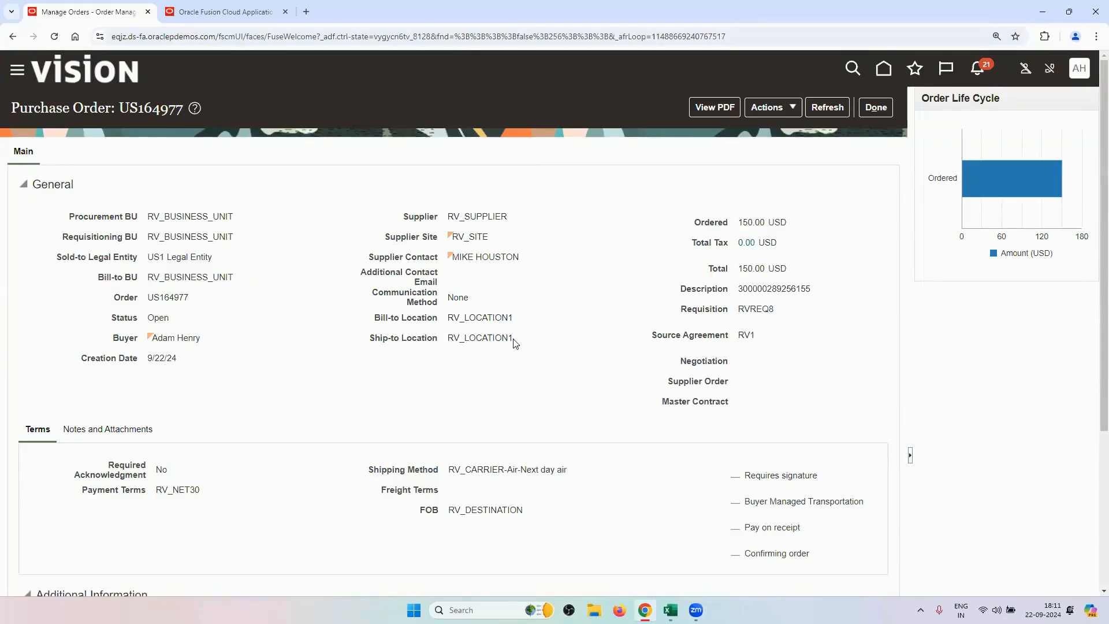
left_click_drag(514, 340, 449, 340)
scroll(248, 383, "down", 4)
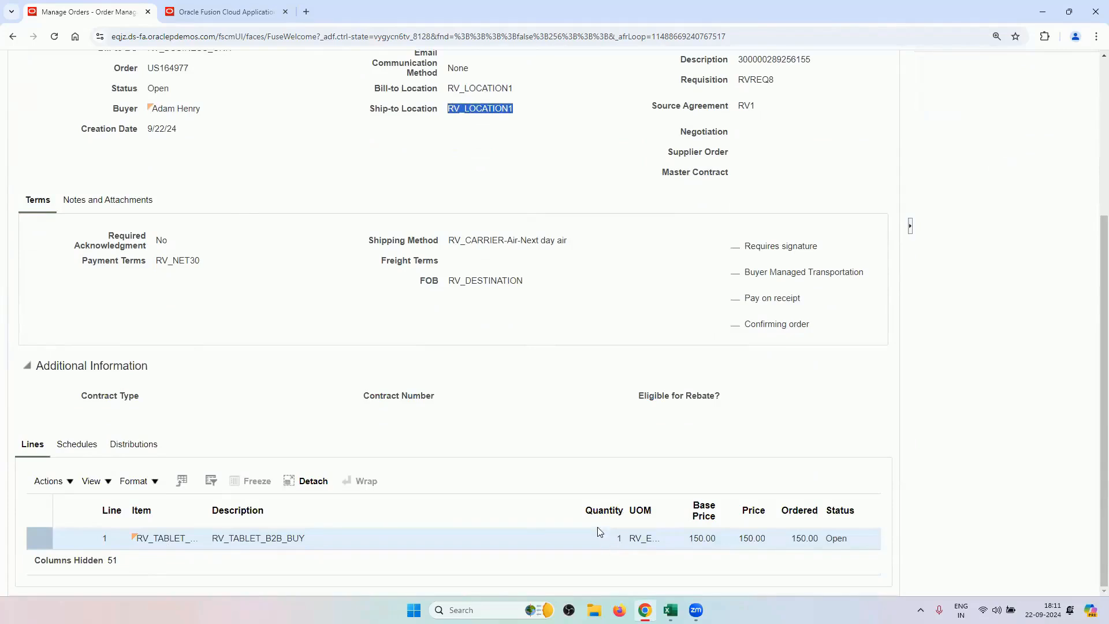
scroll(478, 373, "up", 4)
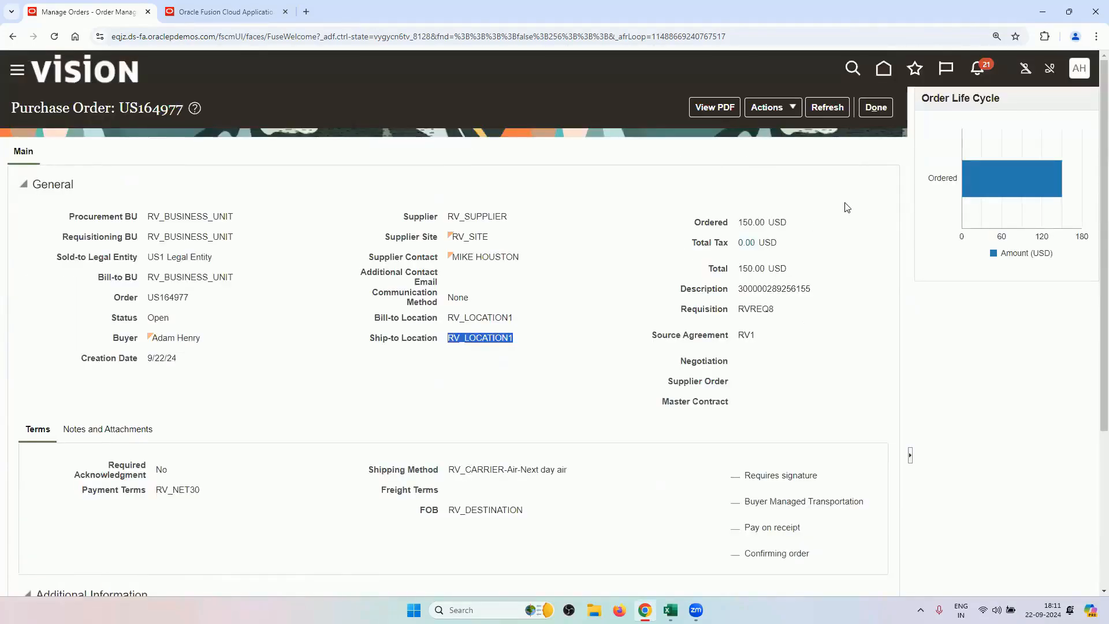
left_click(876, 107)
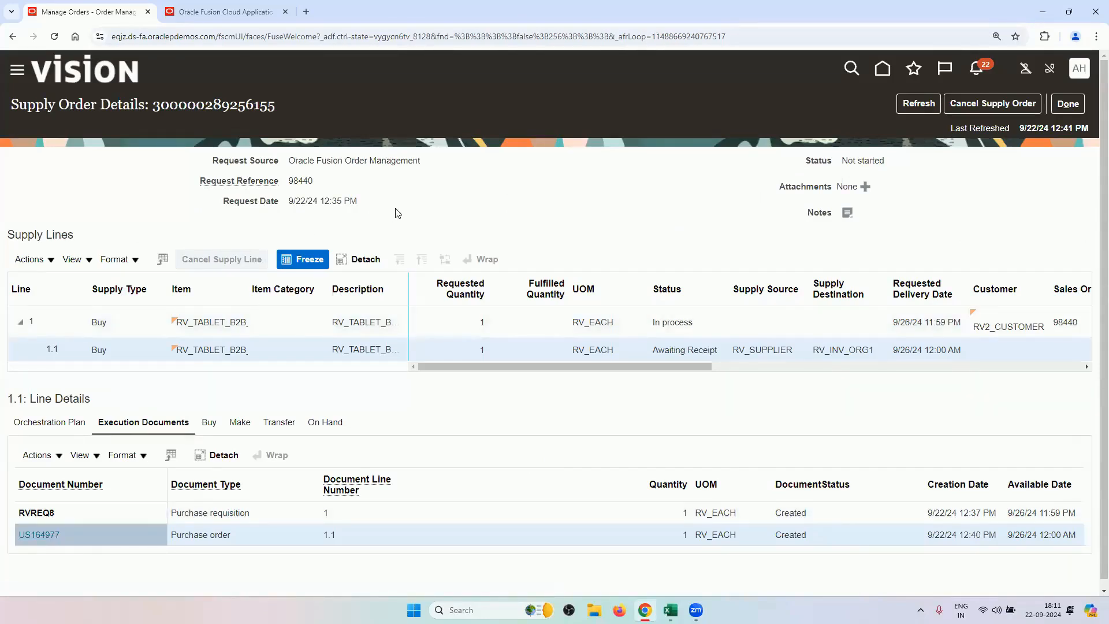
Reopen purchase order US164977 and check its 150.00 USD ordered amount and source agreement RV1.
left_click(56, 536)
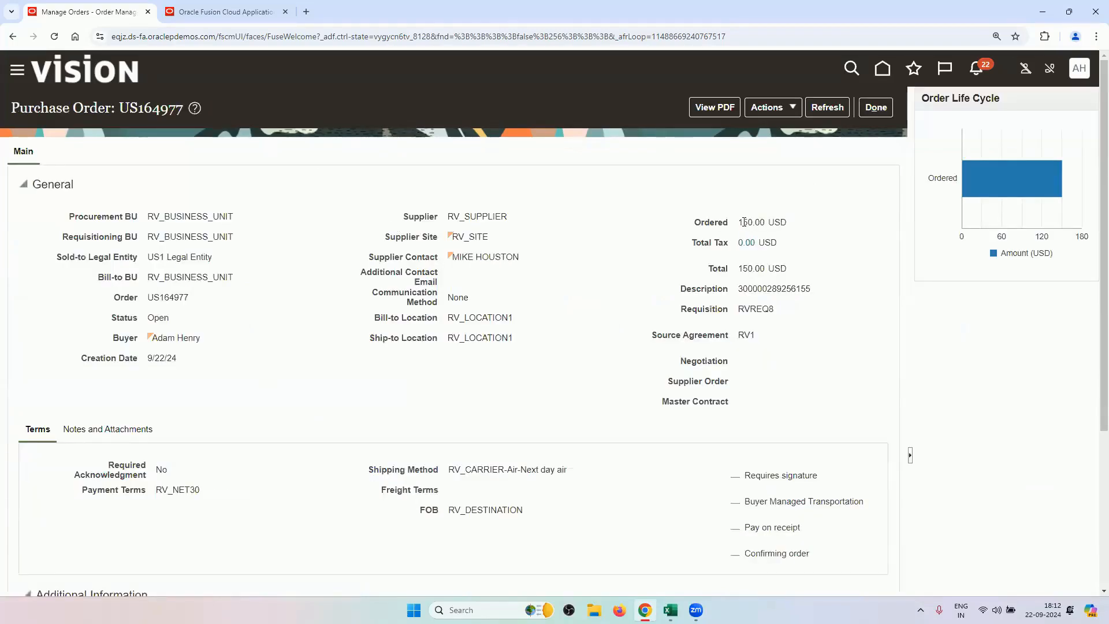
left_click_drag(739, 222, 789, 225)
left_click_drag(759, 336, 742, 335)
left_click_drag(775, 224, 738, 227)
left_click_drag(763, 339, 736, 340)
Close the purchase order and check the Back to Back Buy sheet in Excel before returning.
left_click(875, 107)
mouse_move(670, 610)
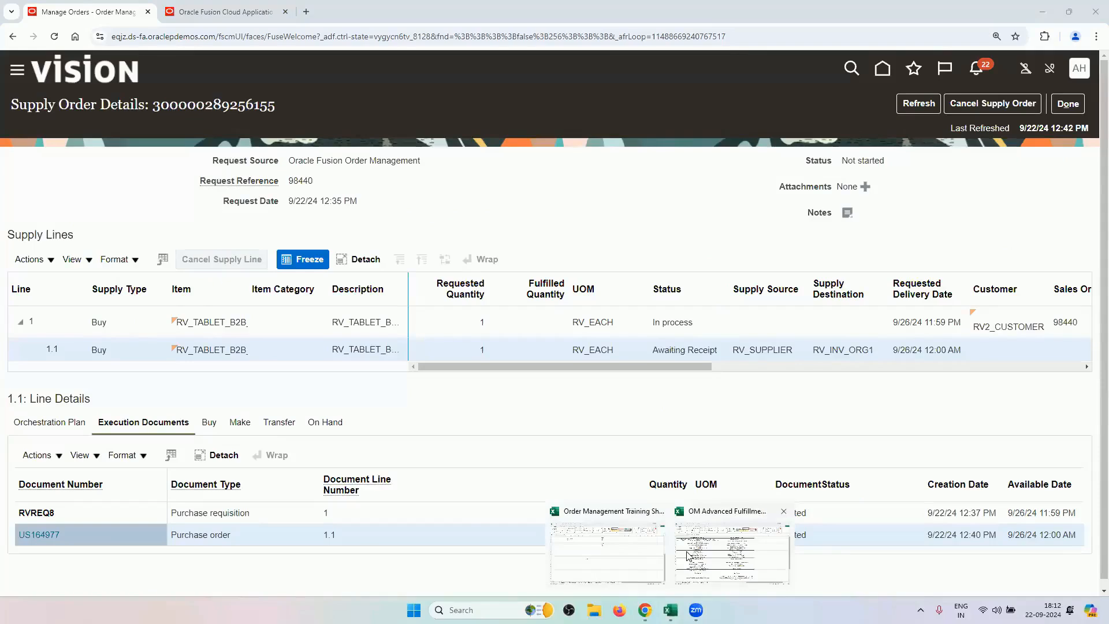
left_click(687, 555)
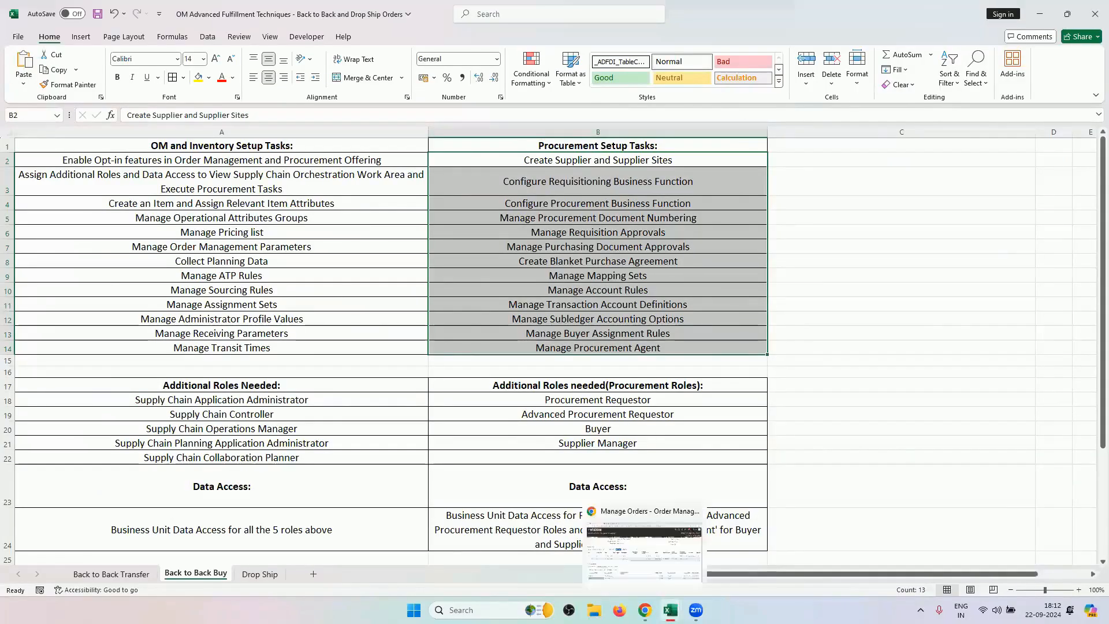
left_click(644, 609)
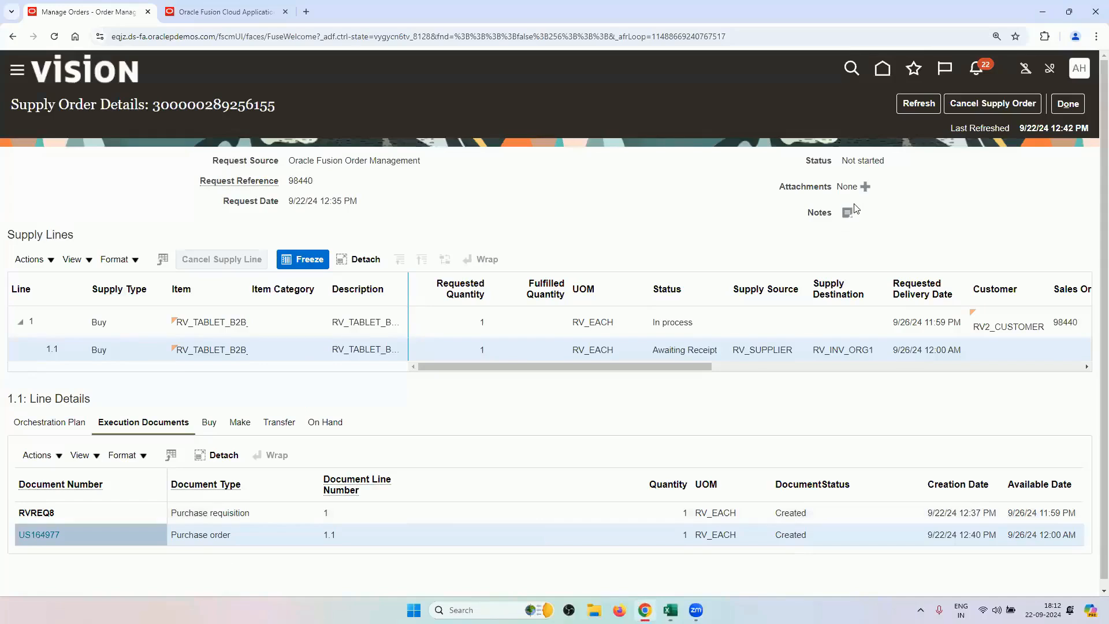
left_click(865, 186)
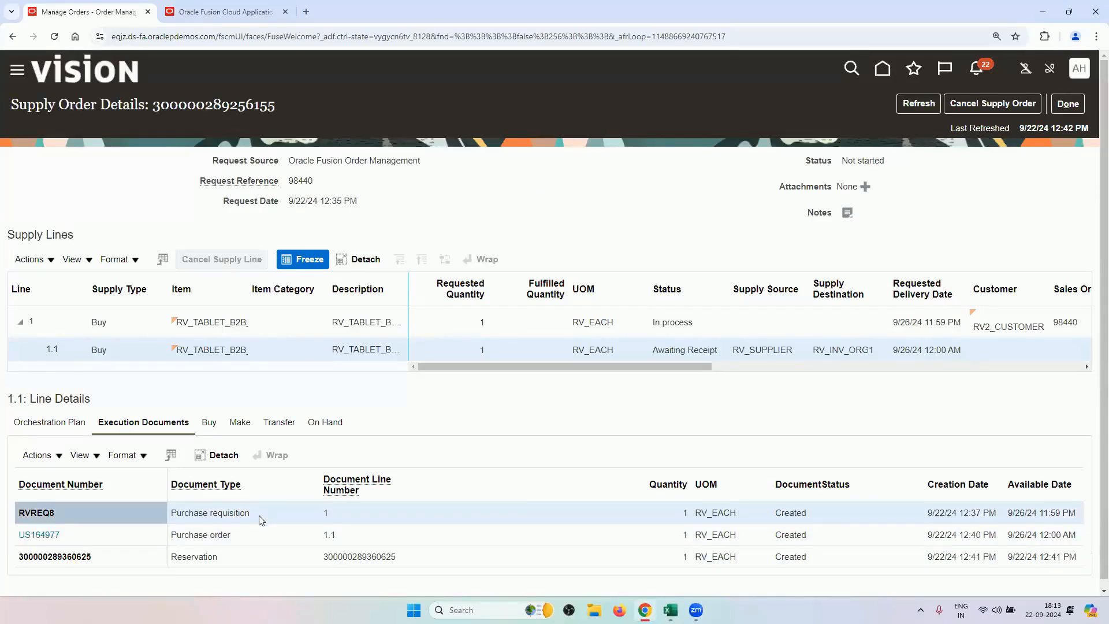
left_click(231, 537)
left_click(228, 558)
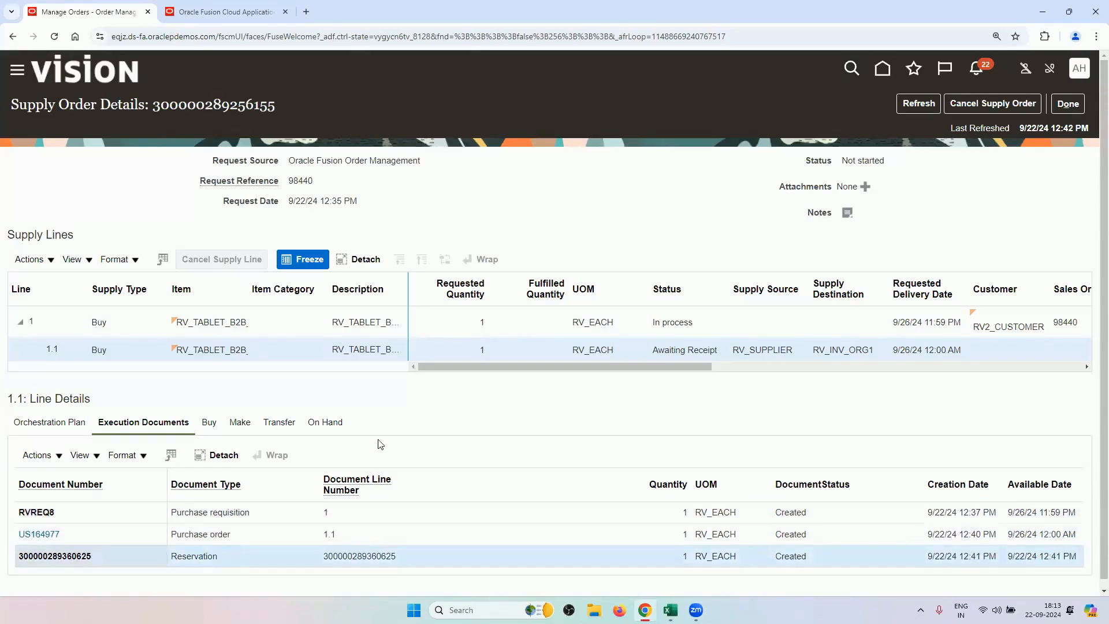
Refresh again and confirm requisition, purchase order and reservation tasks are completed in the orchestration plan.
left_click(917, 107)
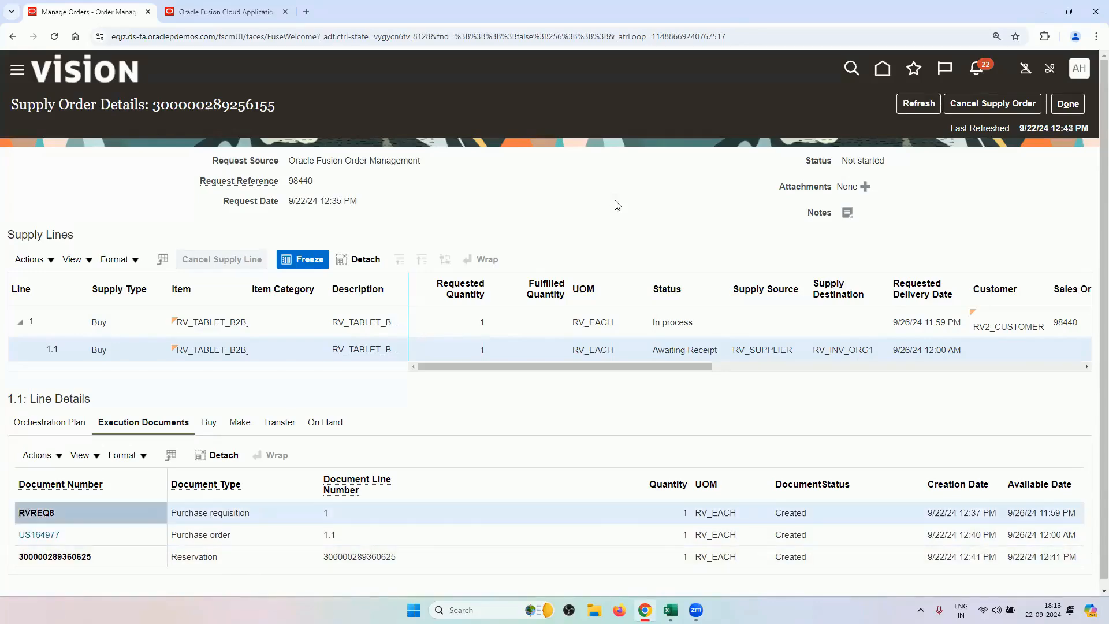
left_click(46, 427)
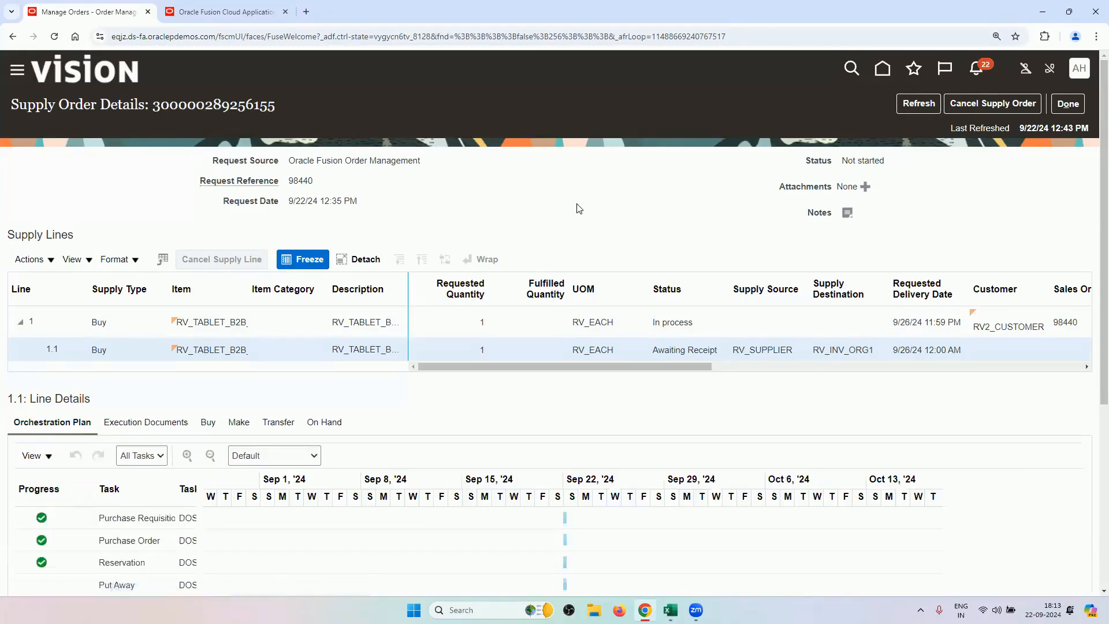
scroll(576, 208, "down", 2)
scroll(811, 138, "up", 2)
scroll(541, 191, "down", 2)
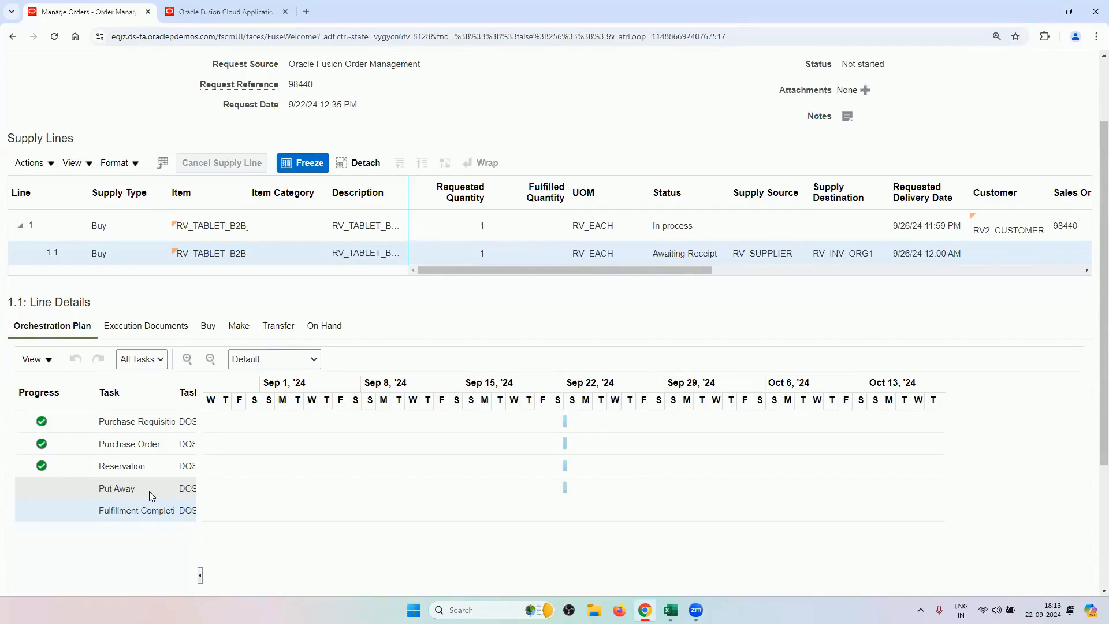
scroll(655, 359, "up", 2)
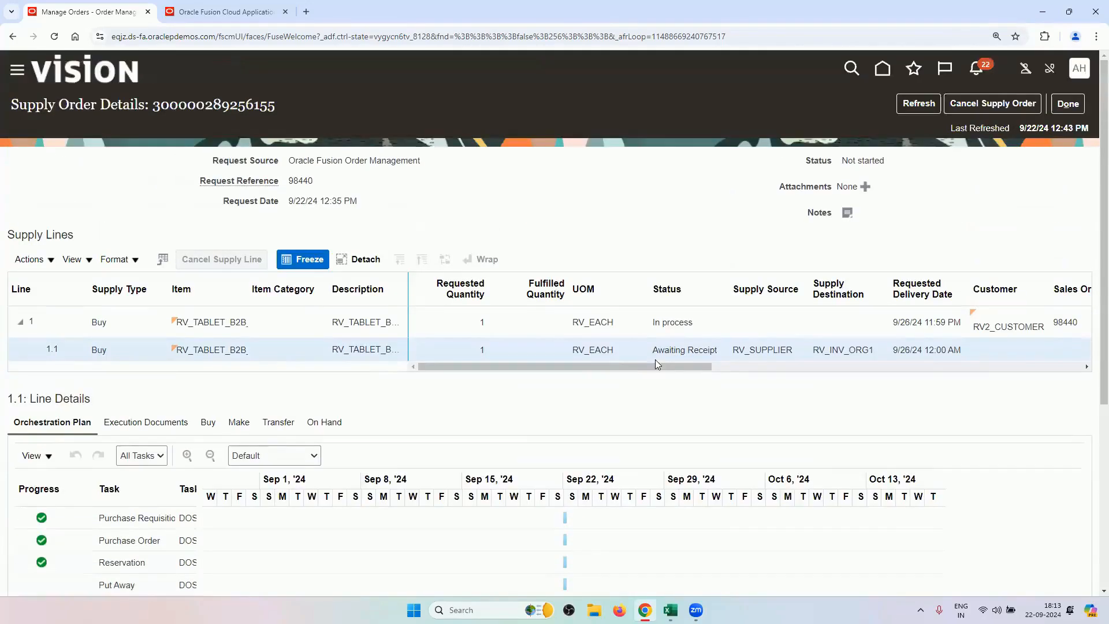
Close Supply Order Details and scroll to line 1-1's back-to-back status, Awaiting supply.
left_click(1065, 104)
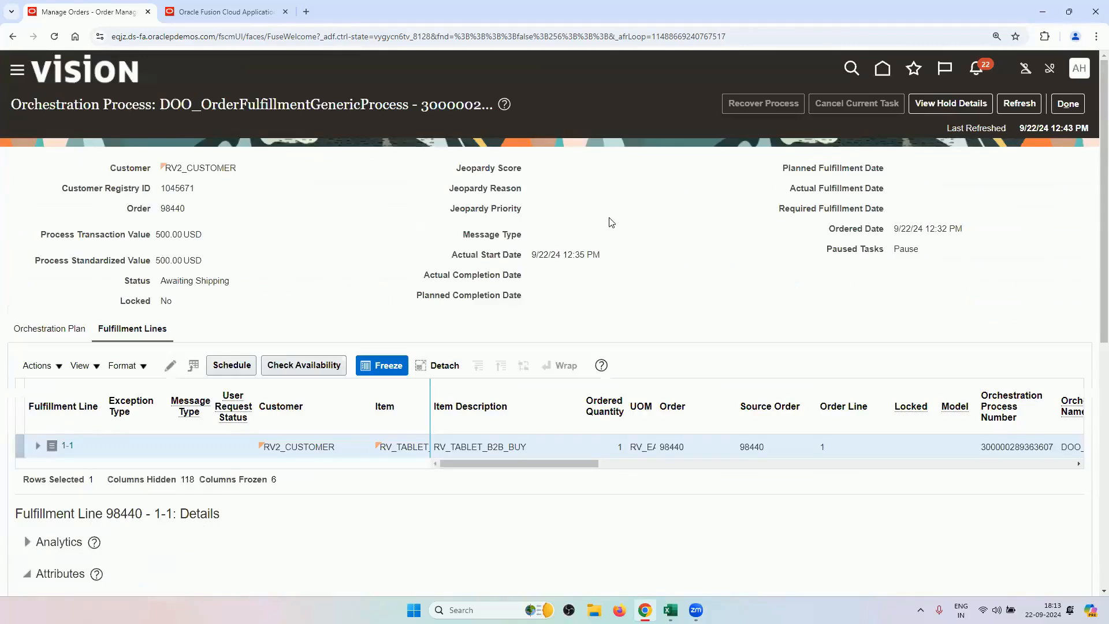
scroll(341, 404, "down", 8)
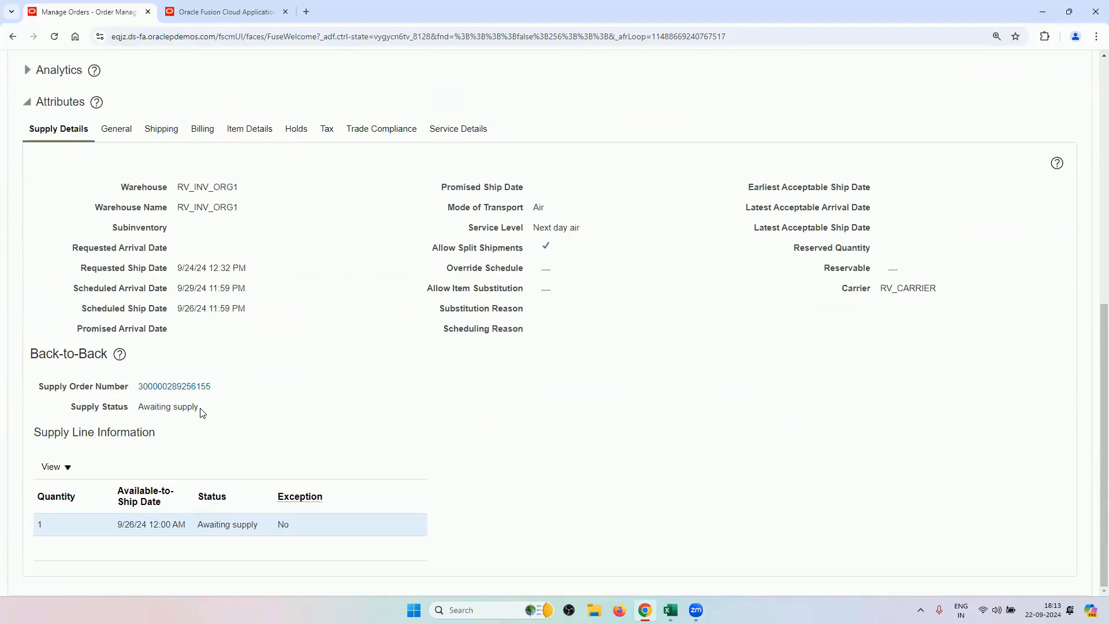
In the other Fusion session, open Receive Expected Shipments from Inventory Management.
left_click(214, 13)
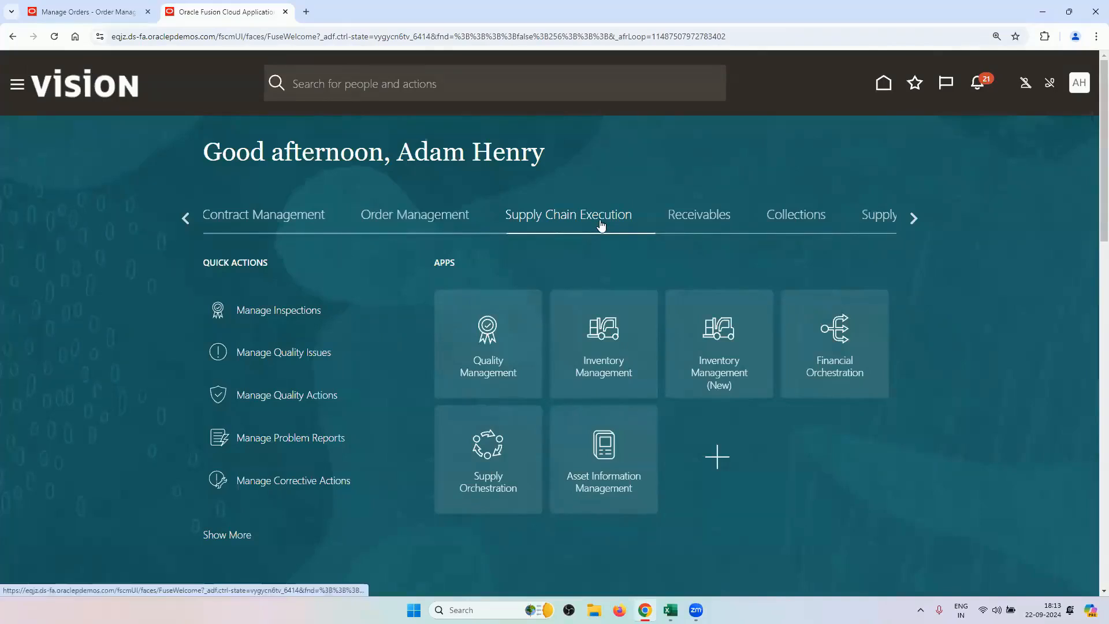
left_click(611, 359)
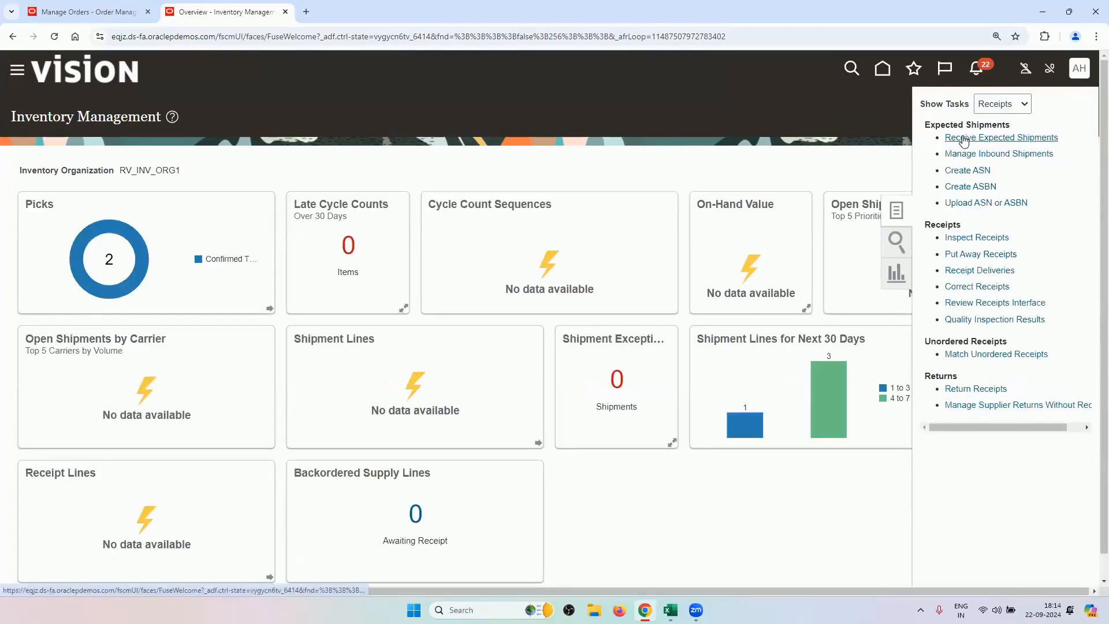
left_click(976, 138)
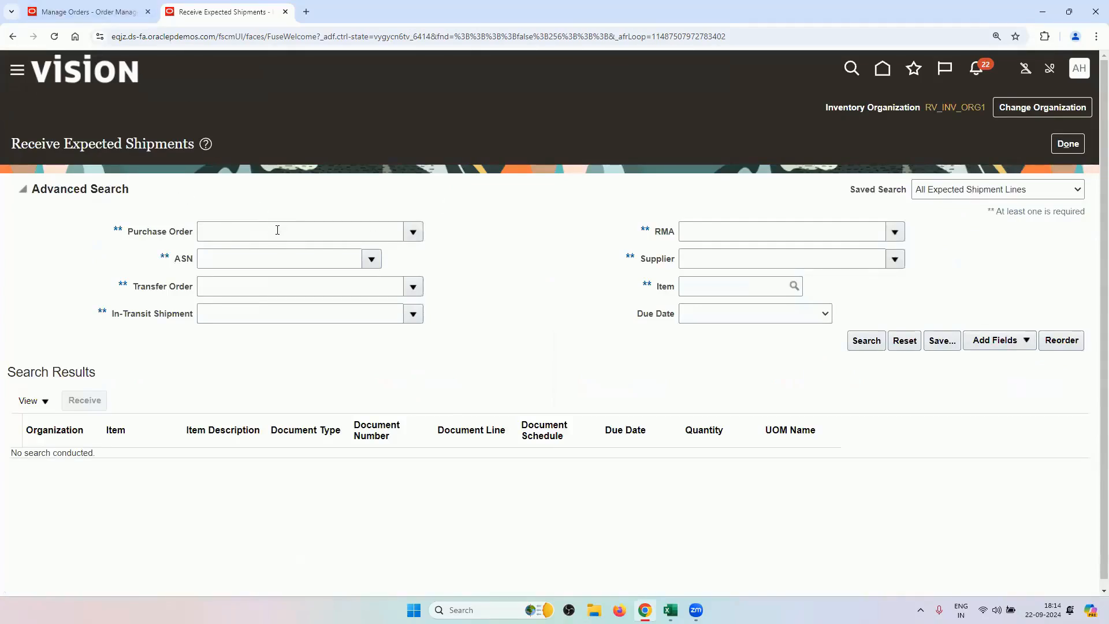
left_click(118, 12)
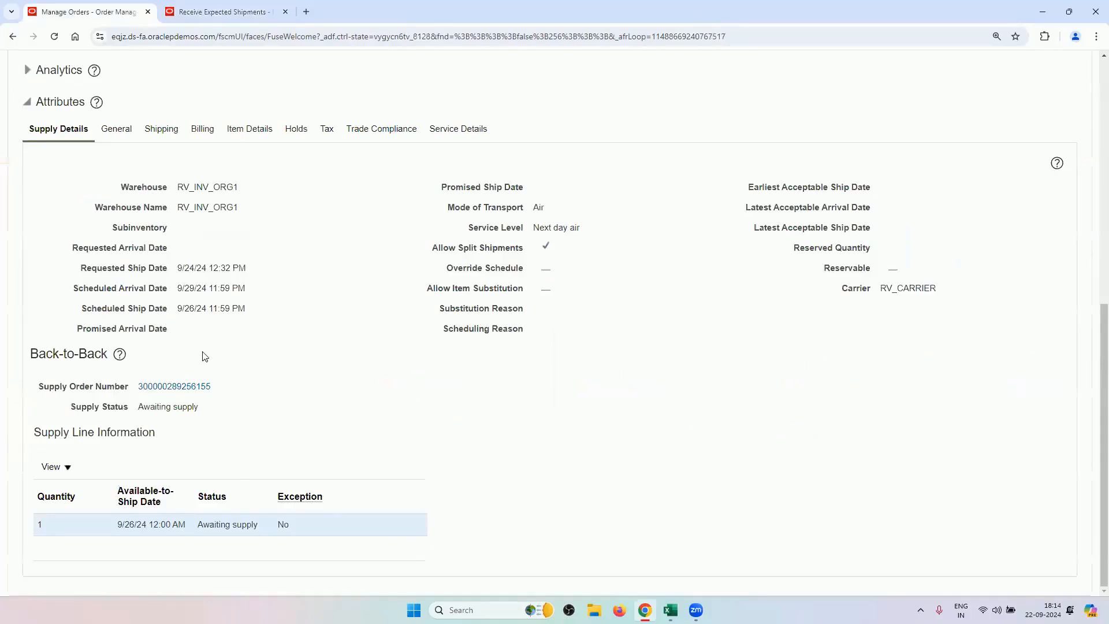
left_click(182, 386)
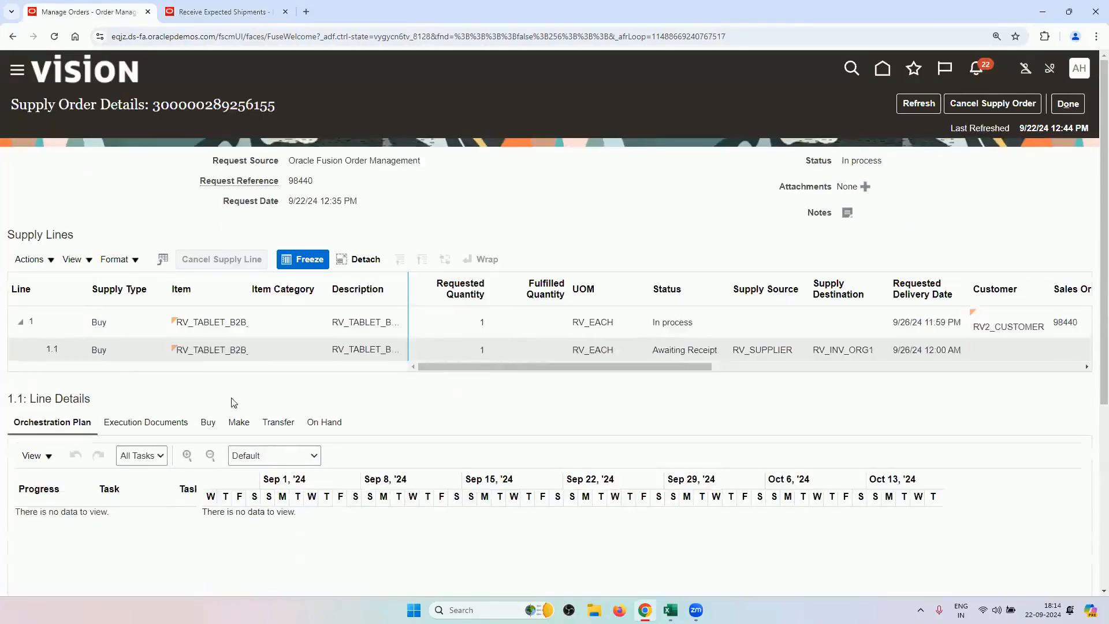
left_click(129, 353)
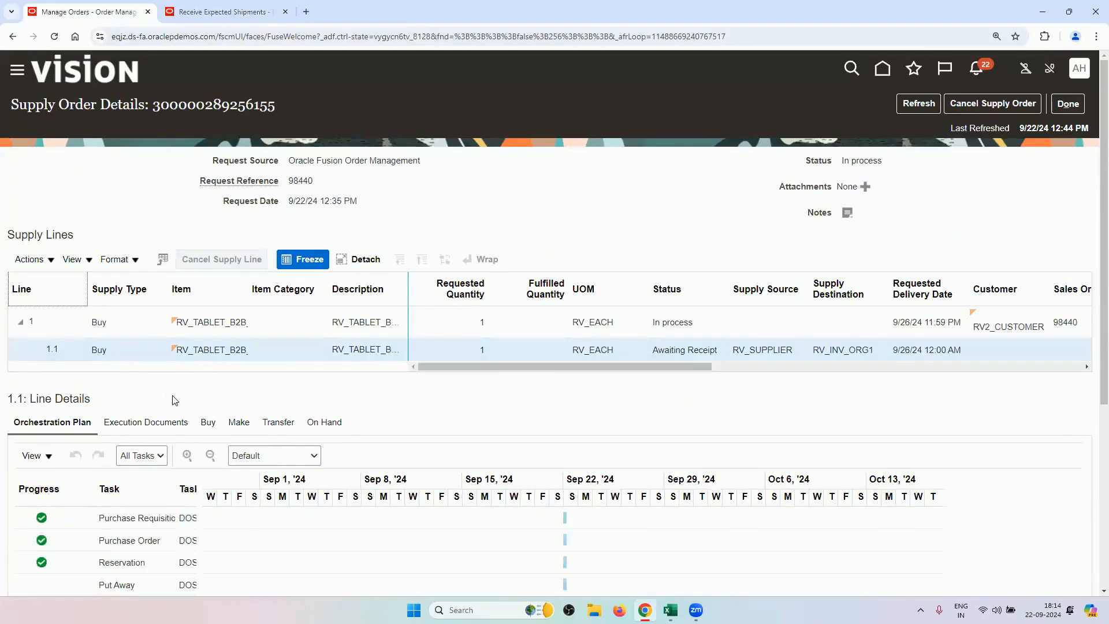
scroll(174, 396, "down", 3)
left_click(148, 230)
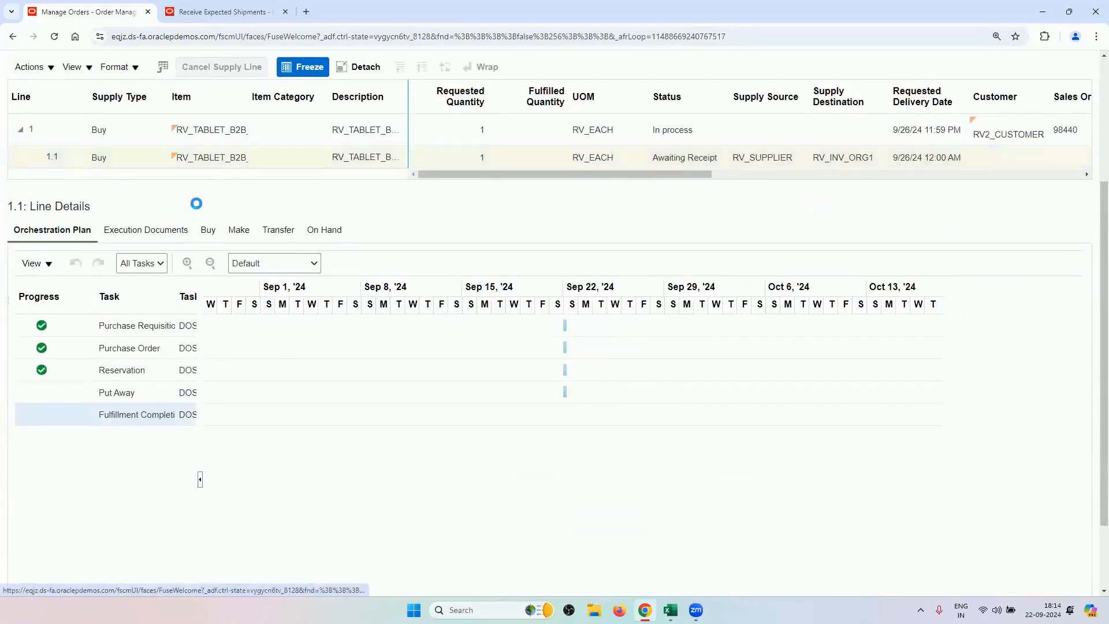
left_click(134, 527)
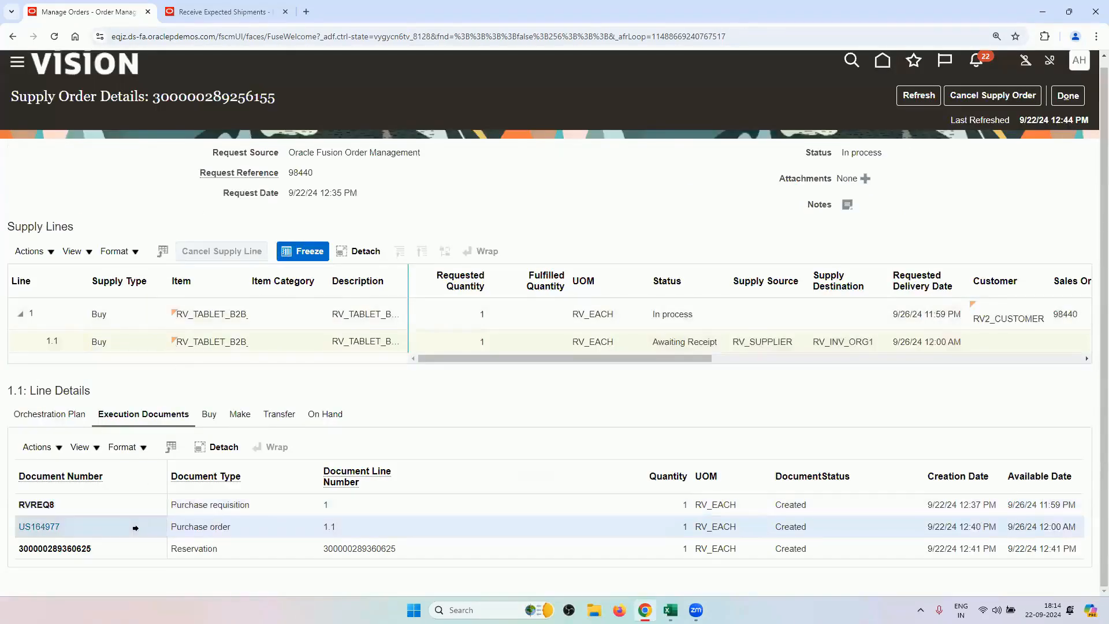
double_click(62, 525)
key("ctrl+c")
Search expected shipments for purchase order US164977 and start receiving its single RV_INV_ORG1 line.
left_click(223, 12)
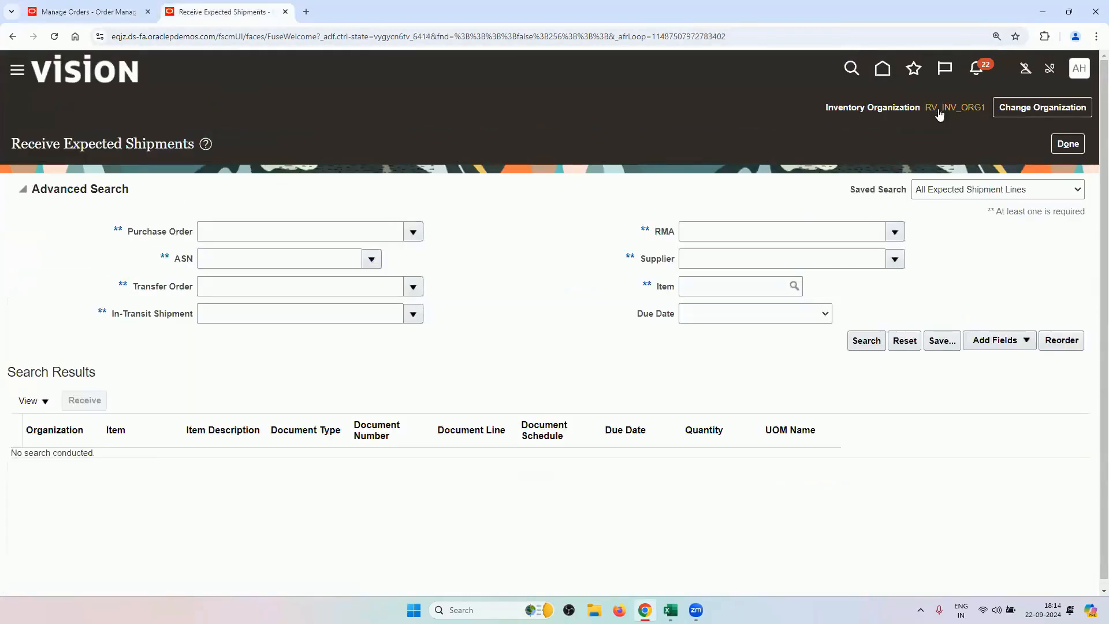
mouse_move(930, 110)
left_click(259, 233)
key("ctrl+v")
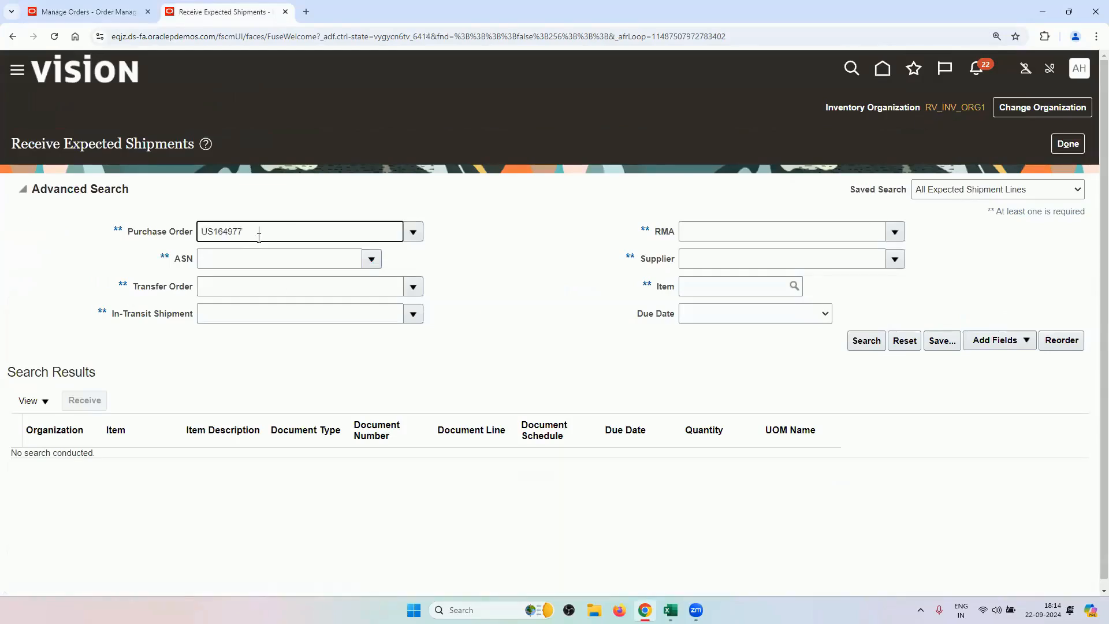
key("Tab")
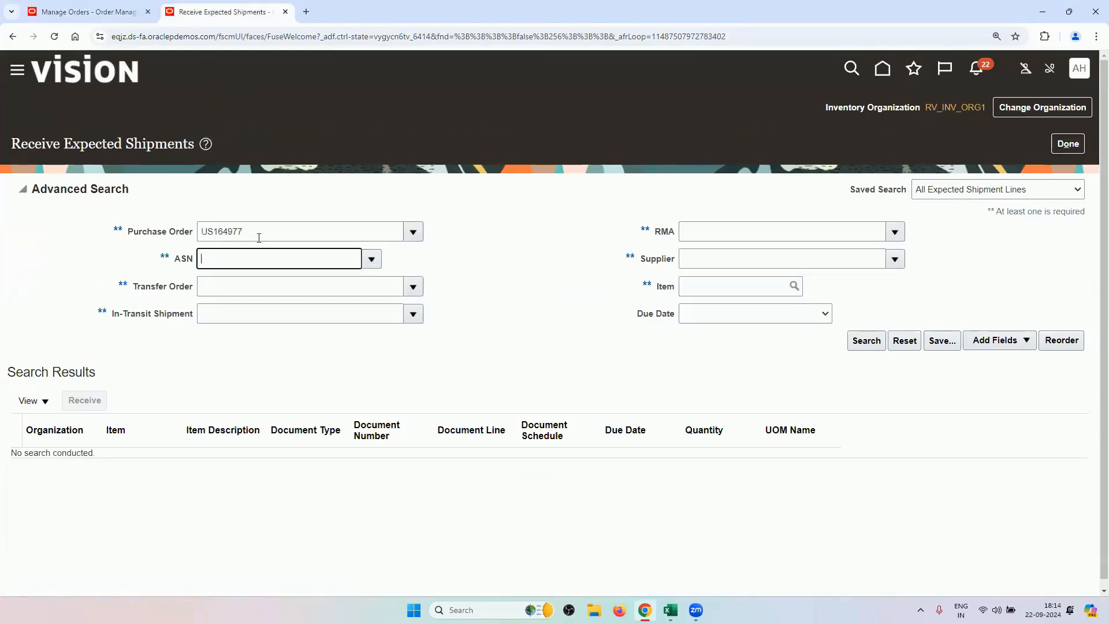
left_click(856, 346)
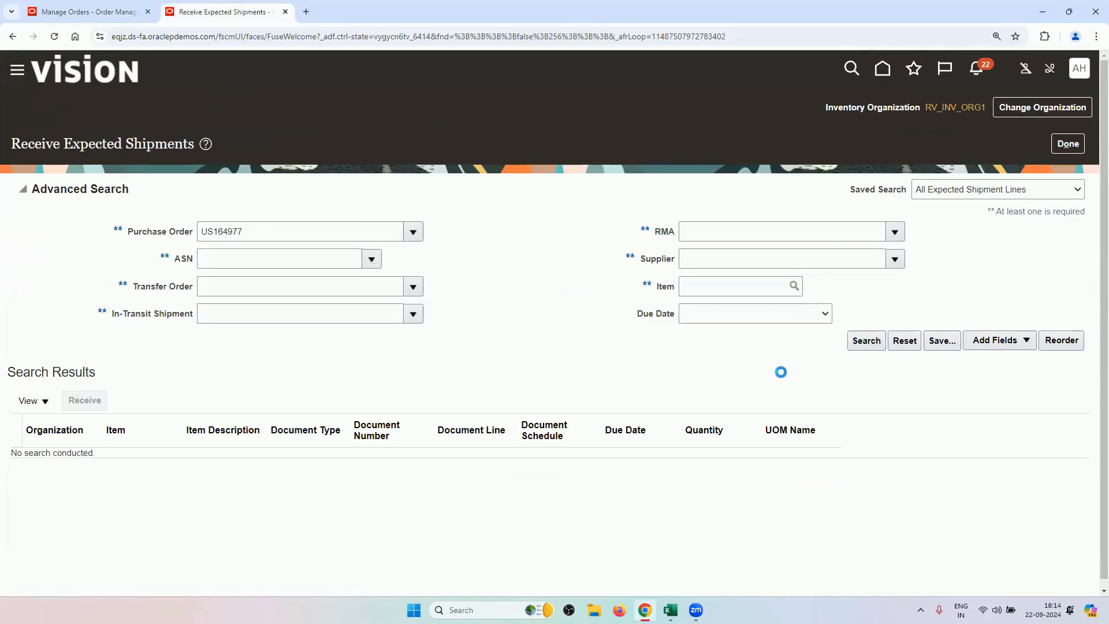
left_click(610, 310)
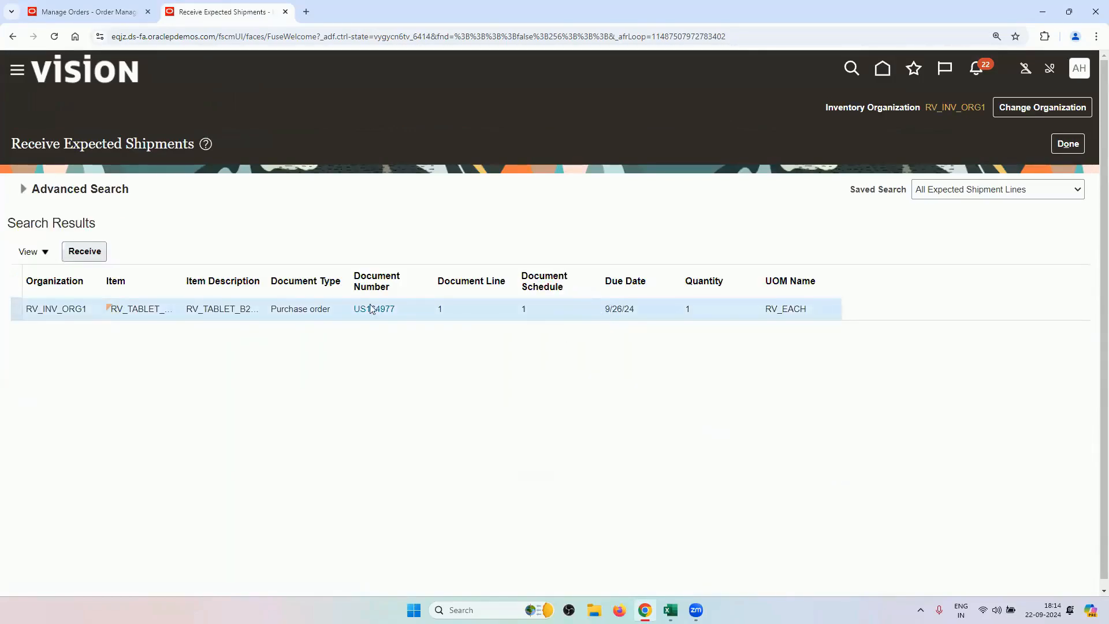
left_click(100, 257)
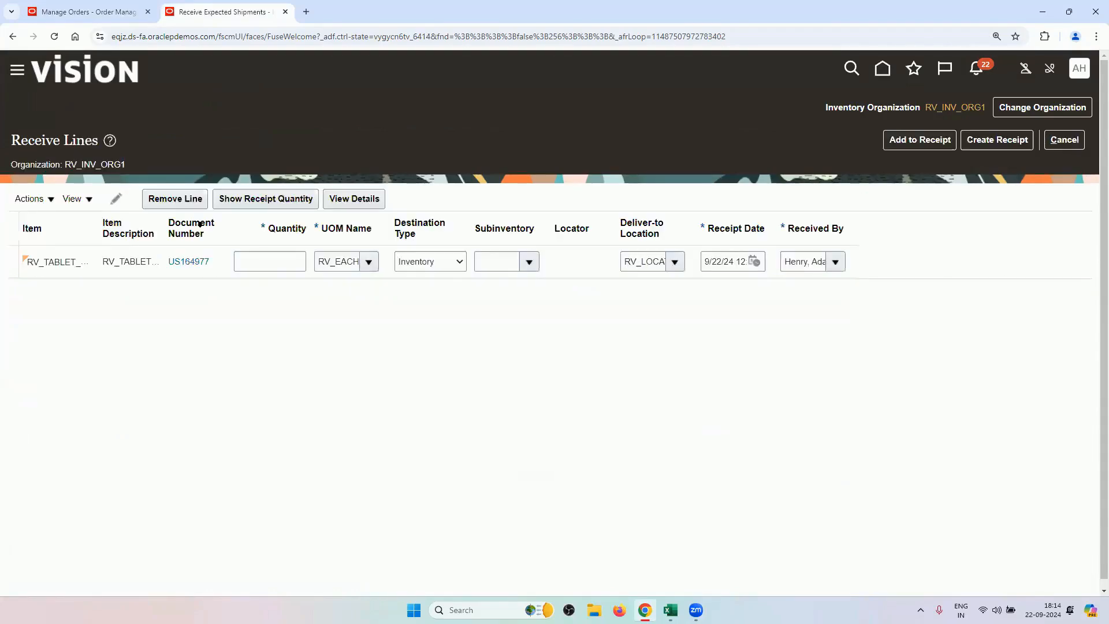
Receive quantity 1 into subinventory RV_STORE1 and create the receipt.
left_click(256, 260)
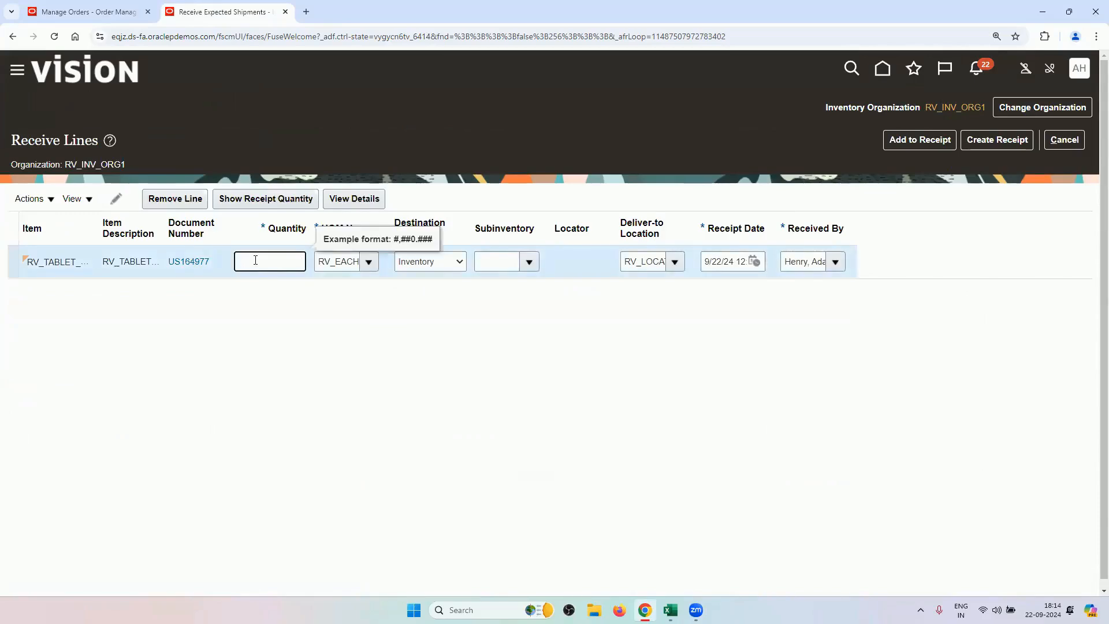
type("1")
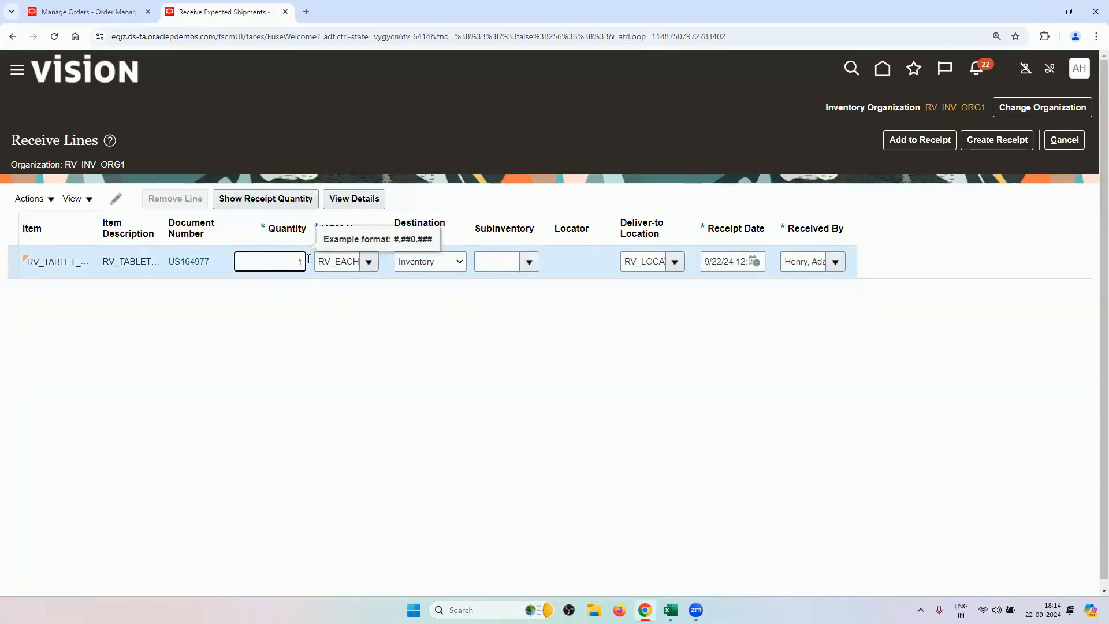
left_click(528, 282)
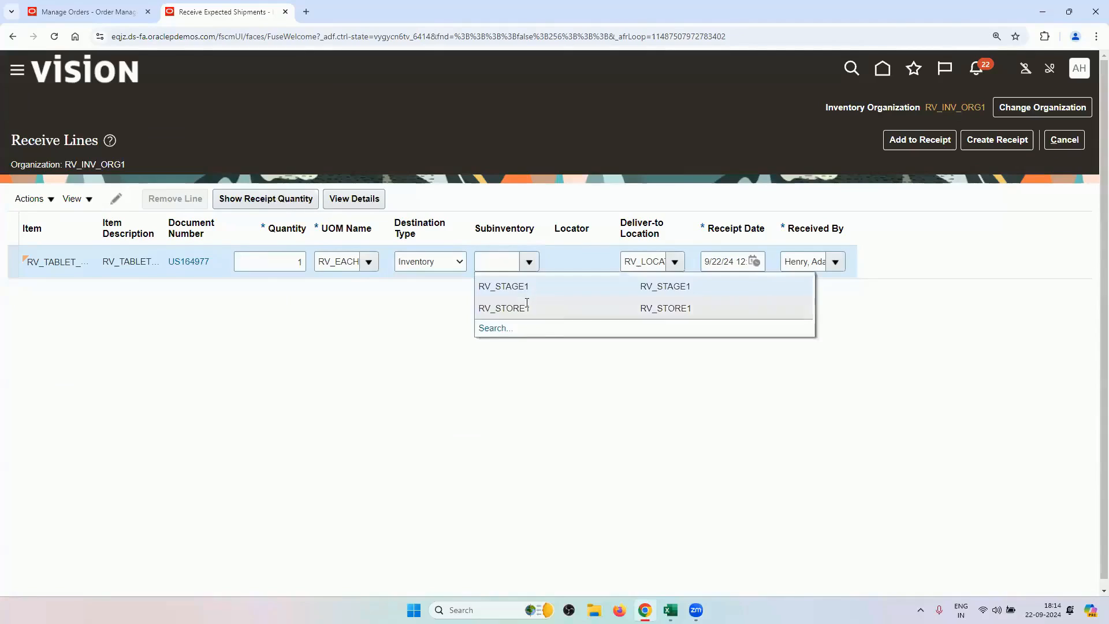
left_click(527, 304)
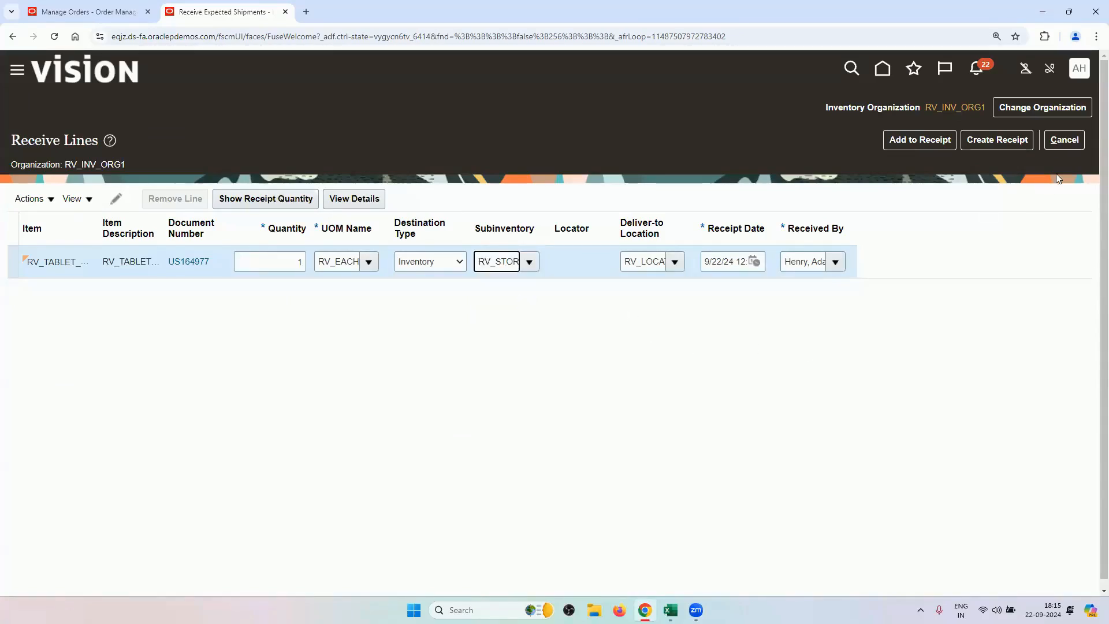
left_click(1020, 150)
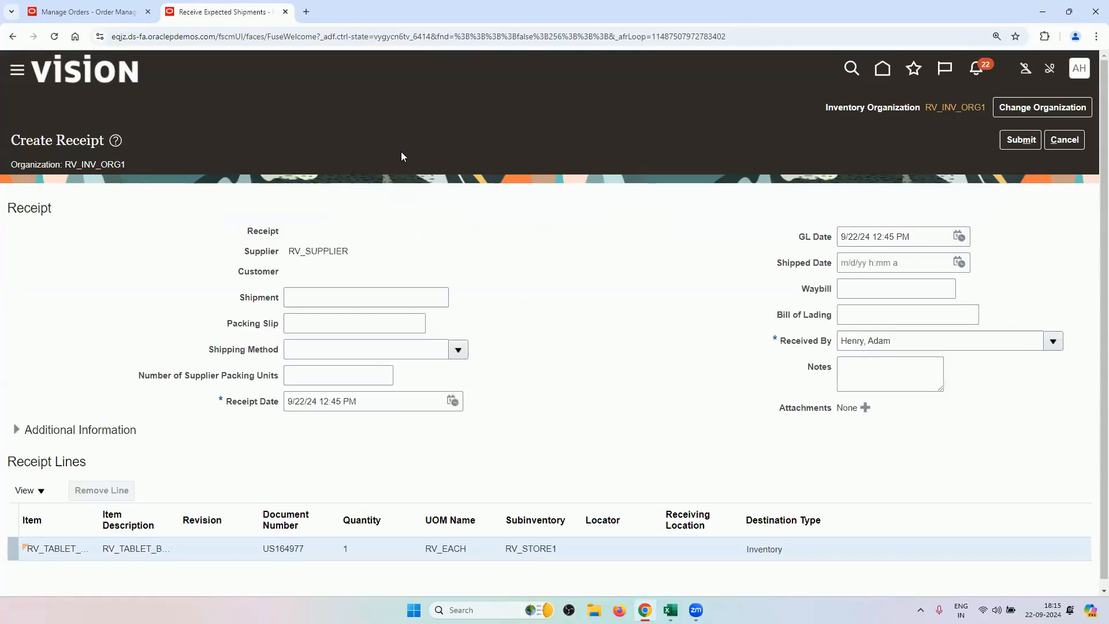
Submit the one-line receipt for PO US164977, acknowledge the confirmation, and finish receiving.
left_click(1021, 139)
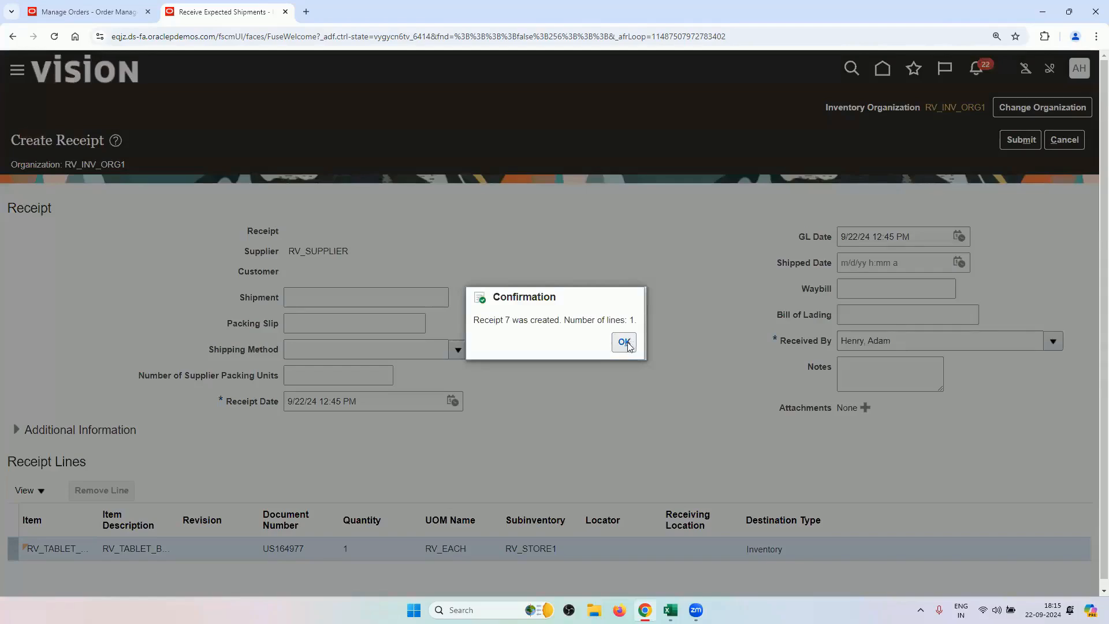
left_click(626, 343)
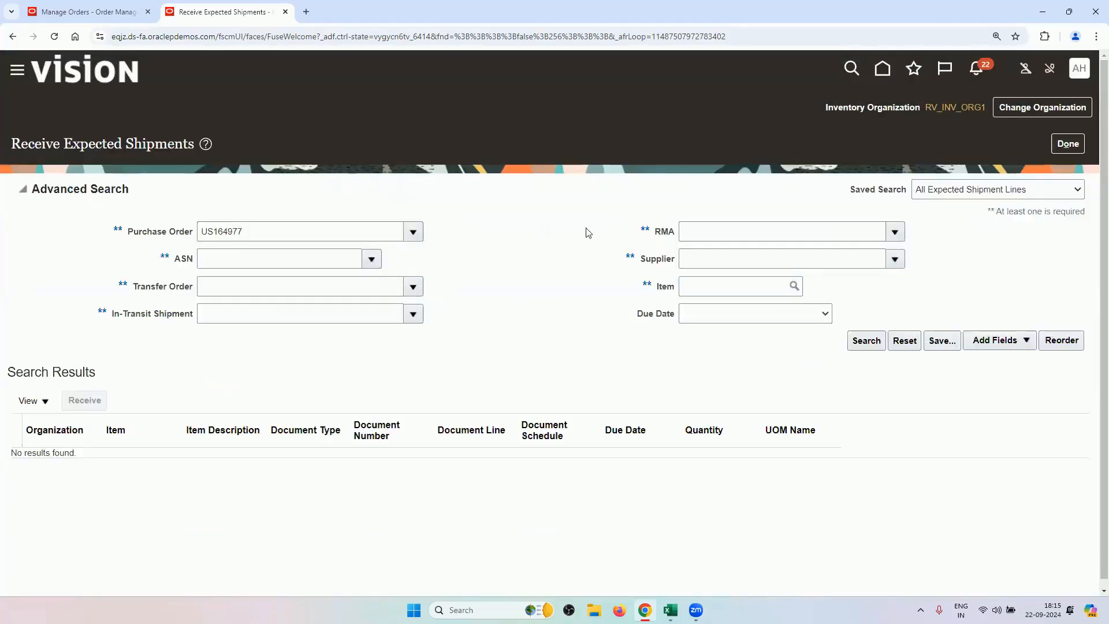
left_click(1067, 144)
Refresh the supply order, then check order 98440's back-to-back supply, still Awaiting supply.
left_click(69, 6)
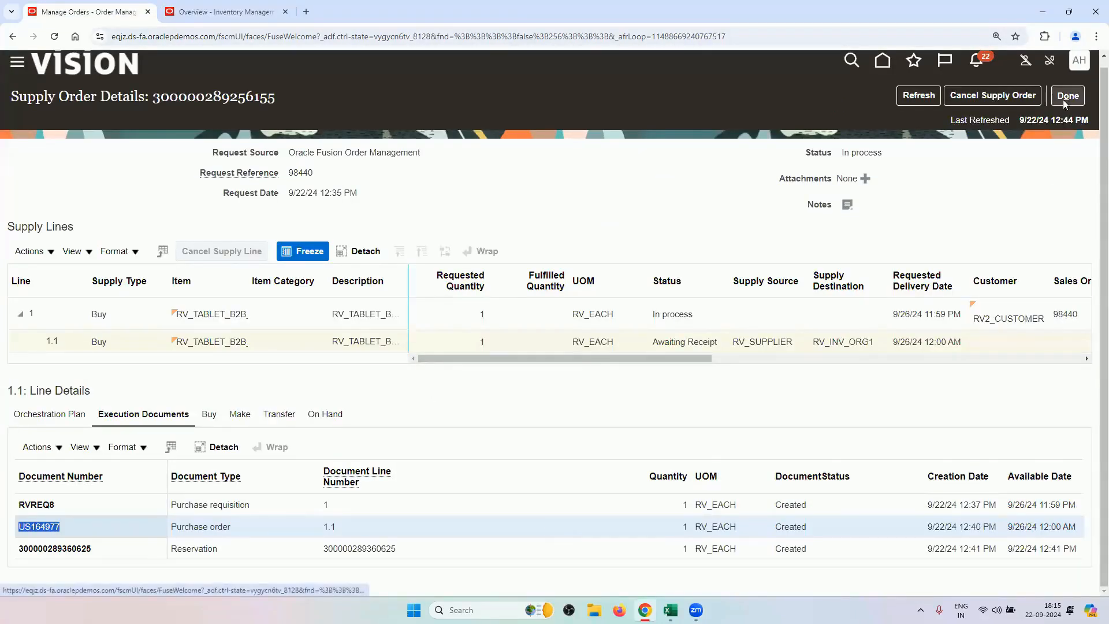
left_click(918, 95)
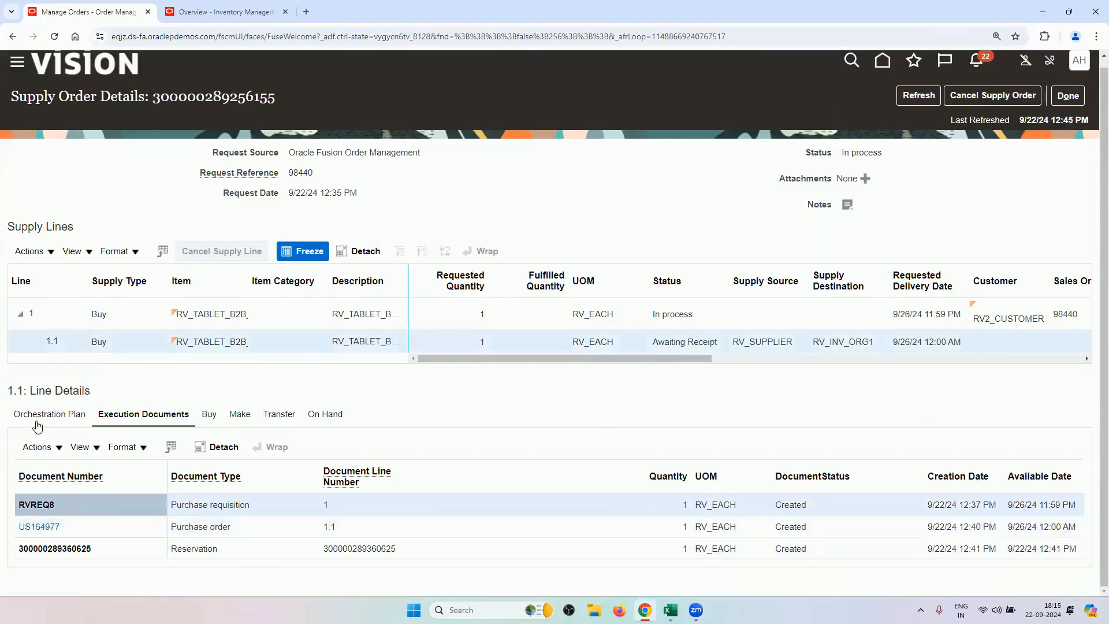
left_click(1067, 96)
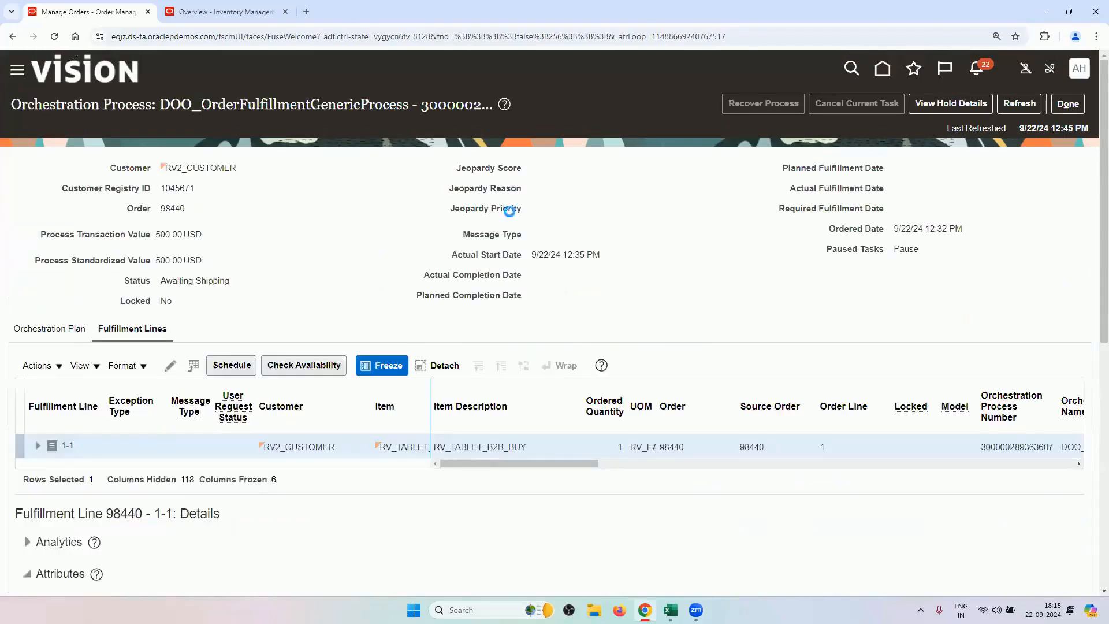
scroll(398, 436, "down", 8)
scroll(381, 416, "down", 2)
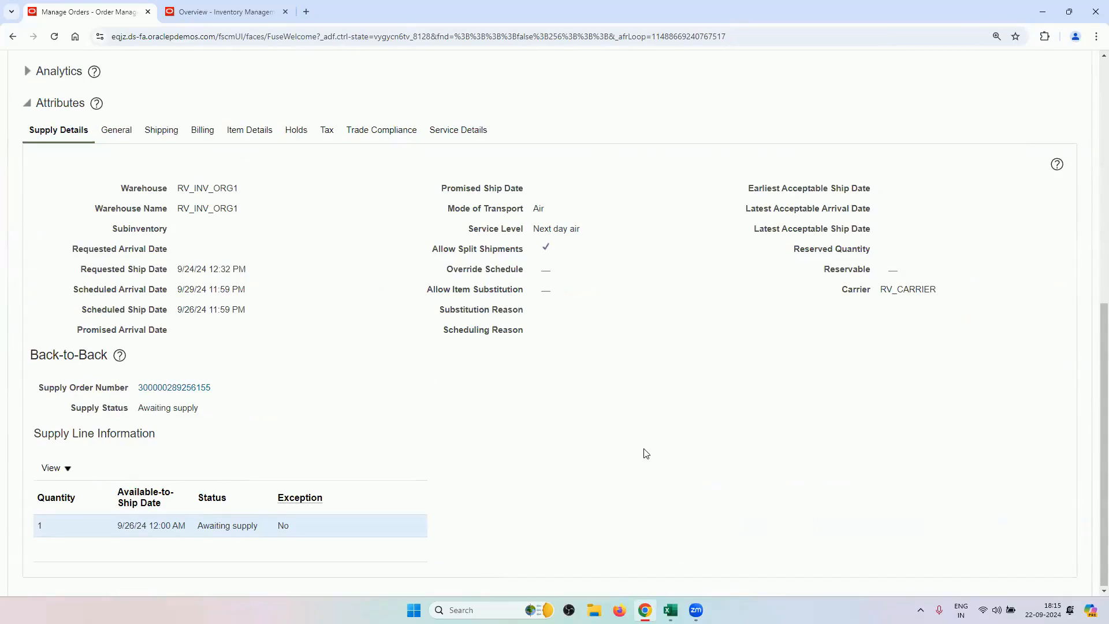
scroll(644, 450, "up", 8)
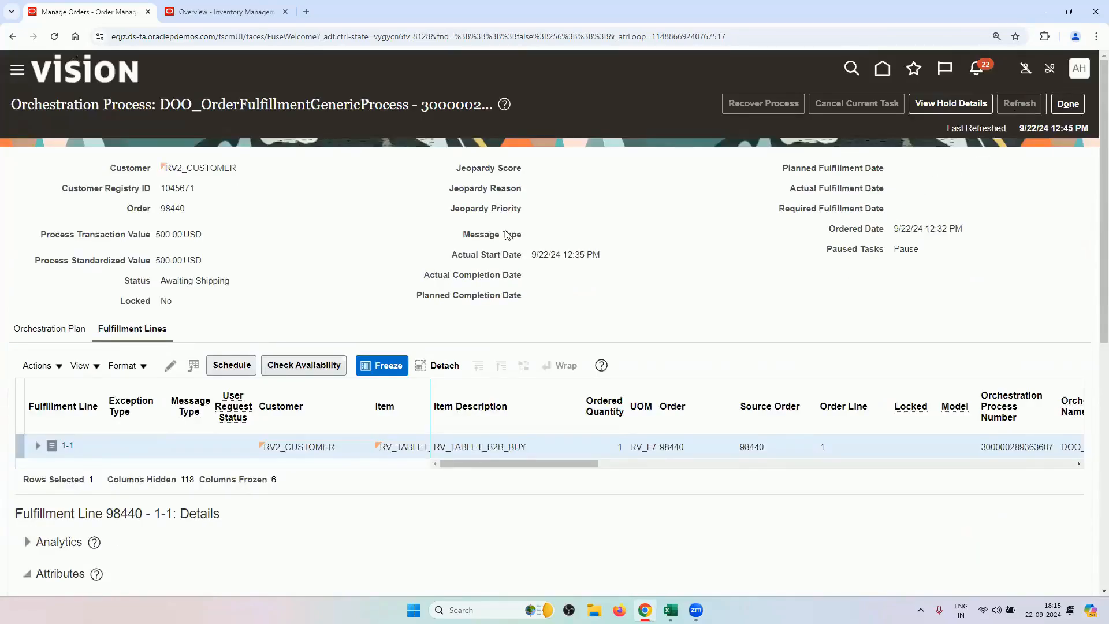
scroll(497, 312, "down", 7)
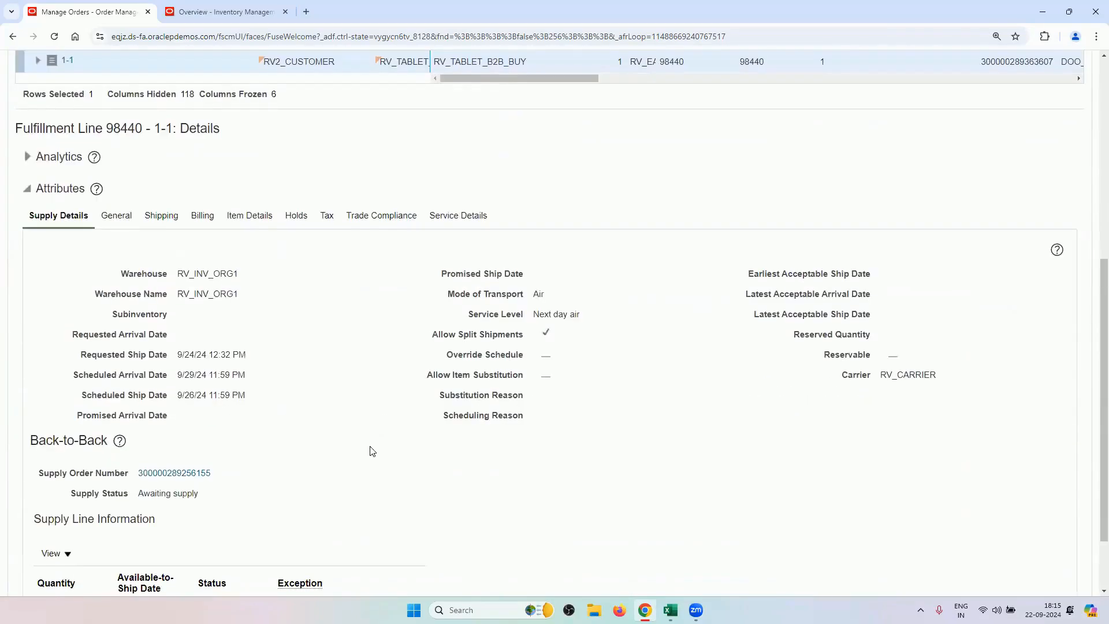
Open the supply order and check line 1.1 is Inventory Available with receipt 1000702 listed.
left_click(193, 473)
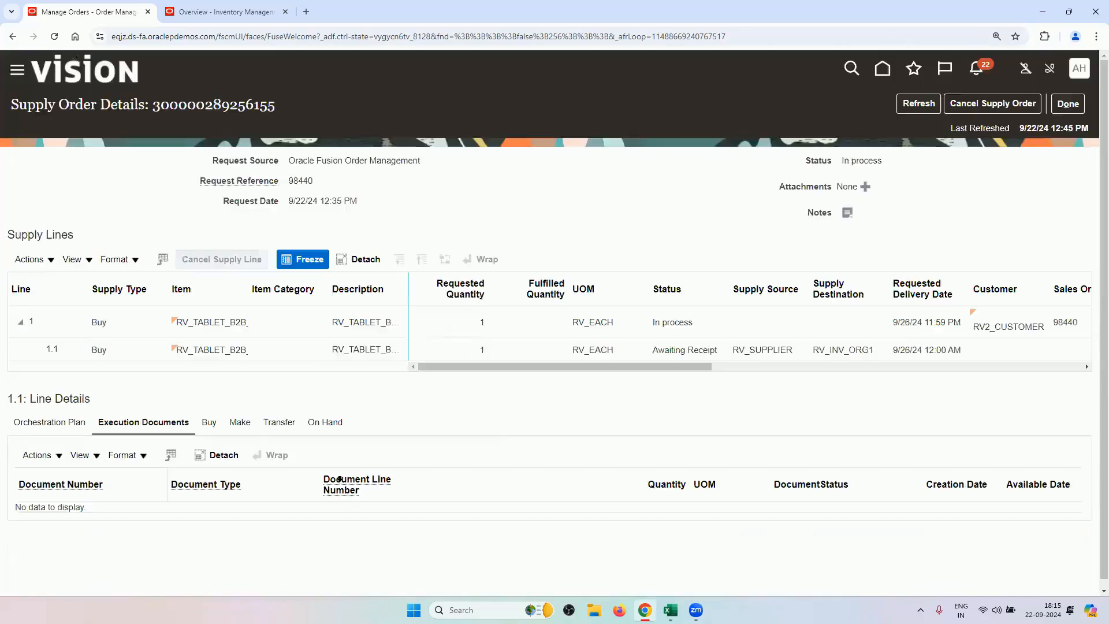
left_click(204, 349)
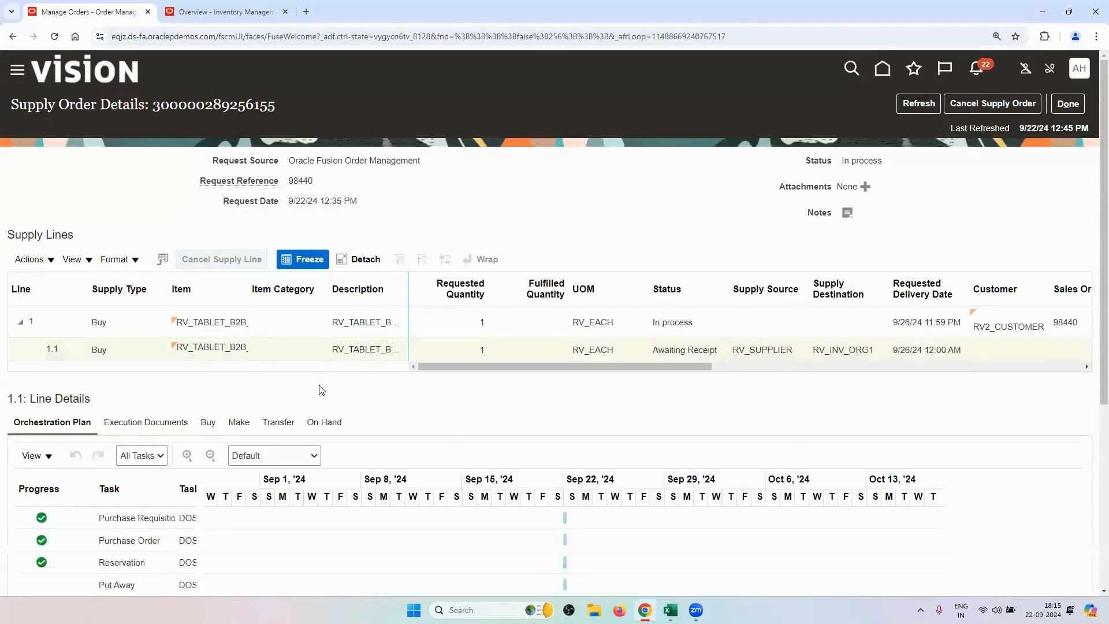
scroll(316, 388, "down", 2)
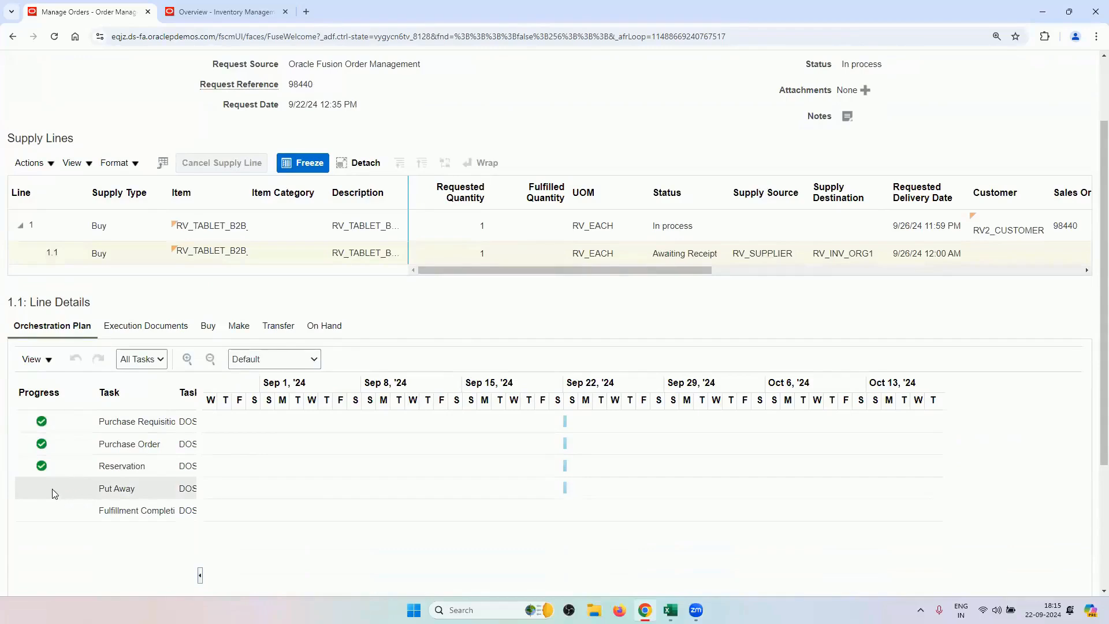
scroll(640, 319, "up", 2)
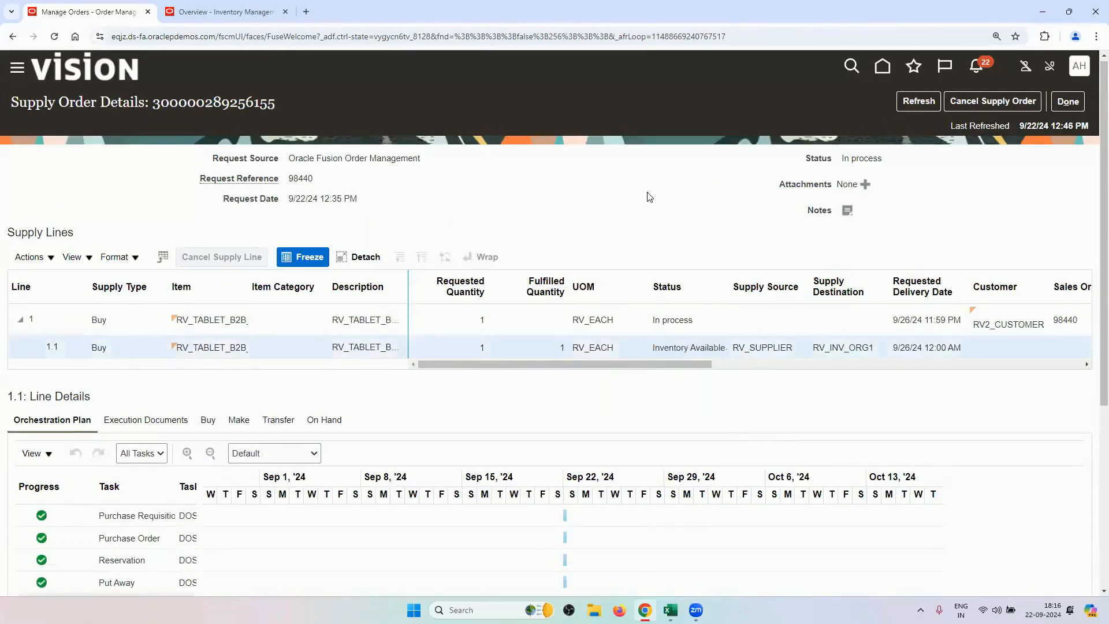
scroll(646, 197, "down", 4)
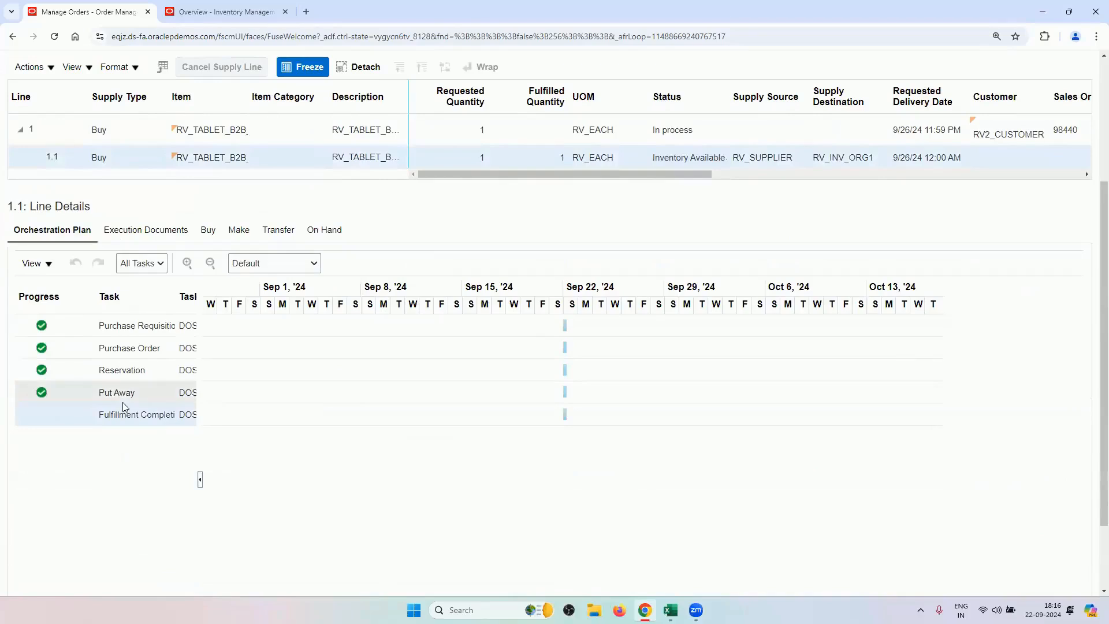
left_click(144, 234)
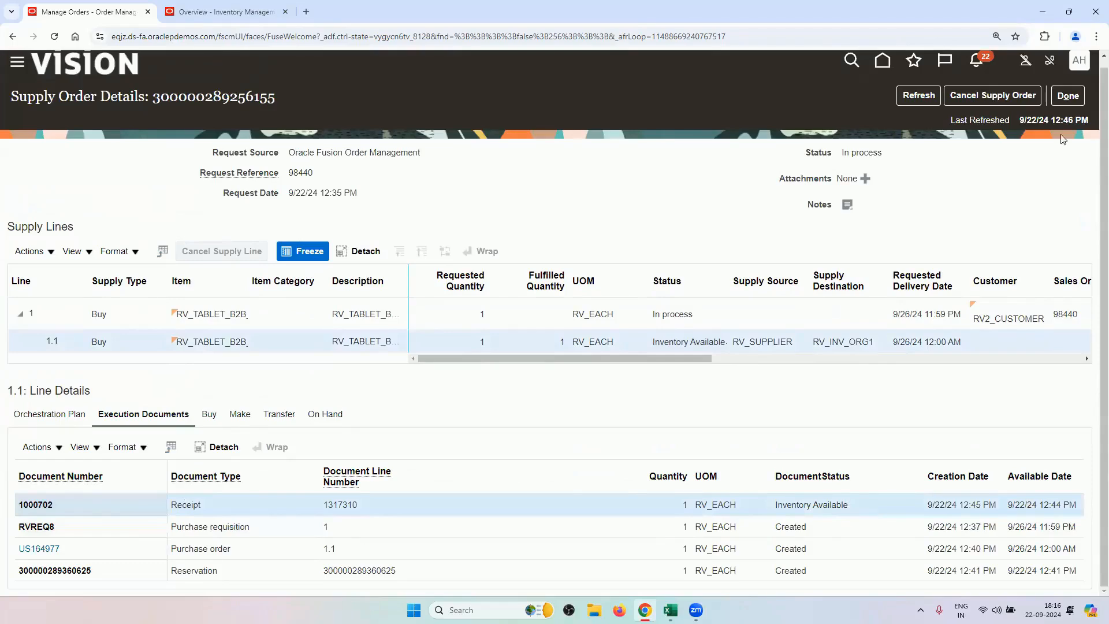
Verify fulfillment line 98440 1-1's Back-to-Back Supply Status reads Goods available.
left_click(1068, 96)
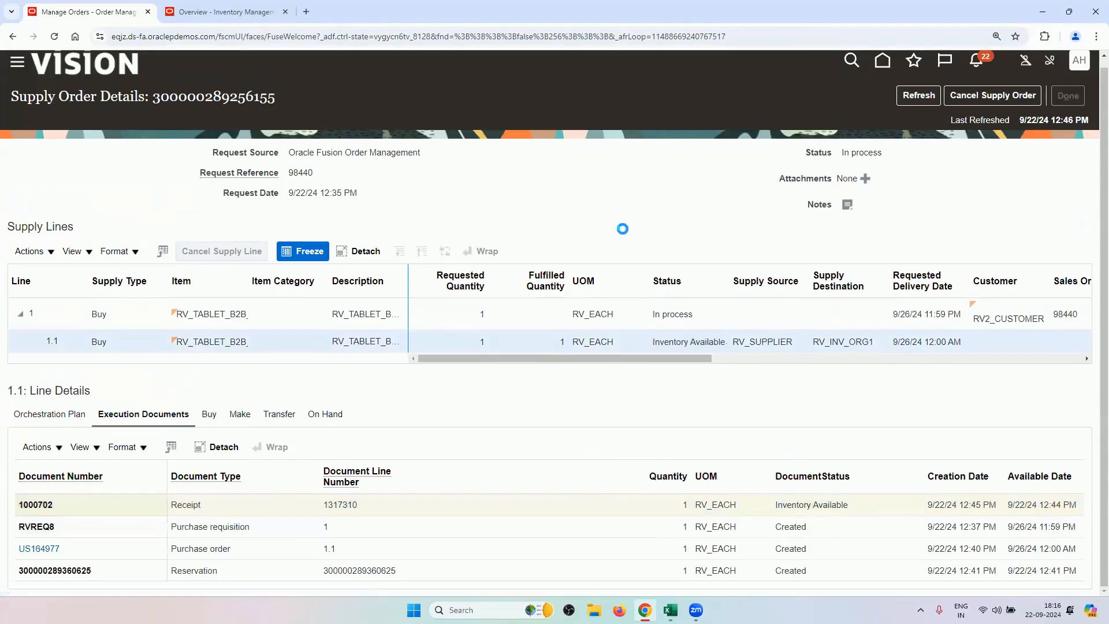
scroll(613, 272, "down", 8)
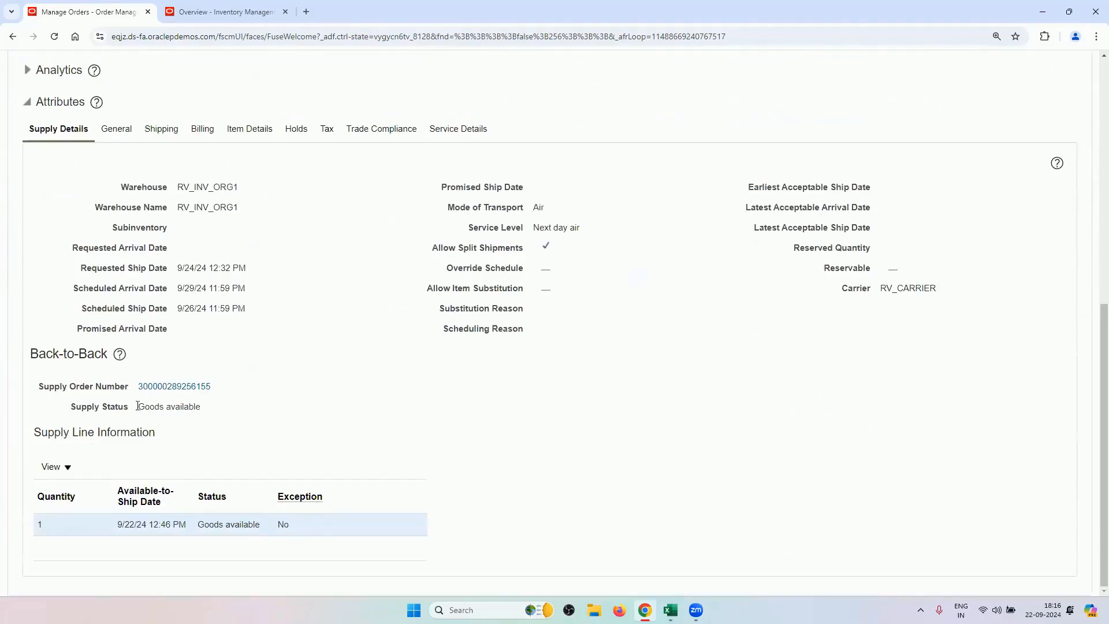
left_click_drag(138, 406, 204, 412)
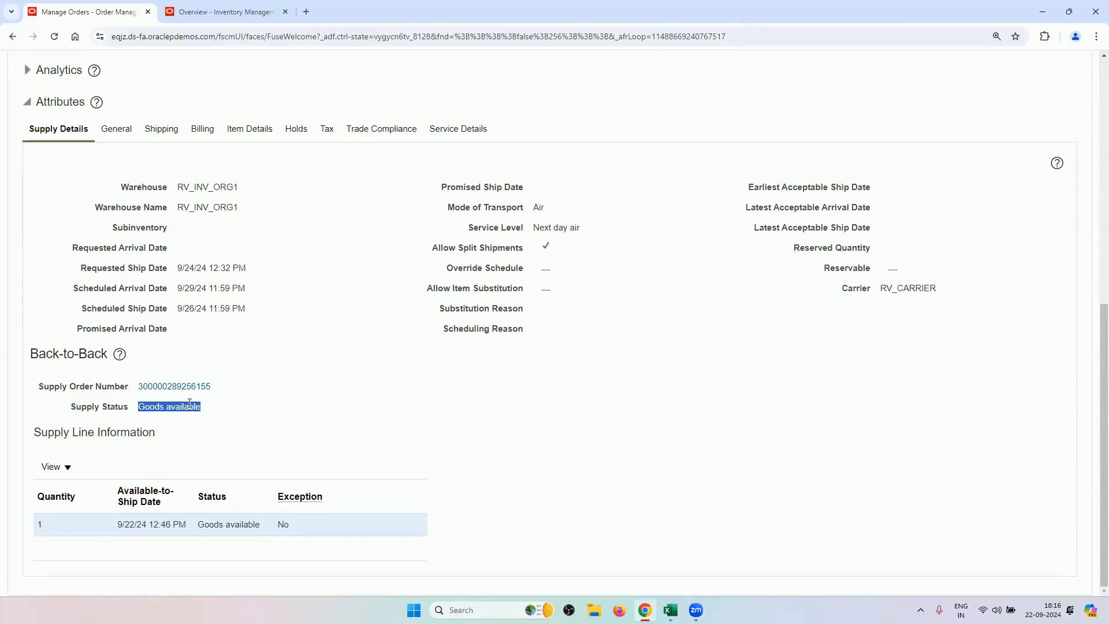
scroll(658, 418, "up", 5)
scroll(962, 226, "up", 3)
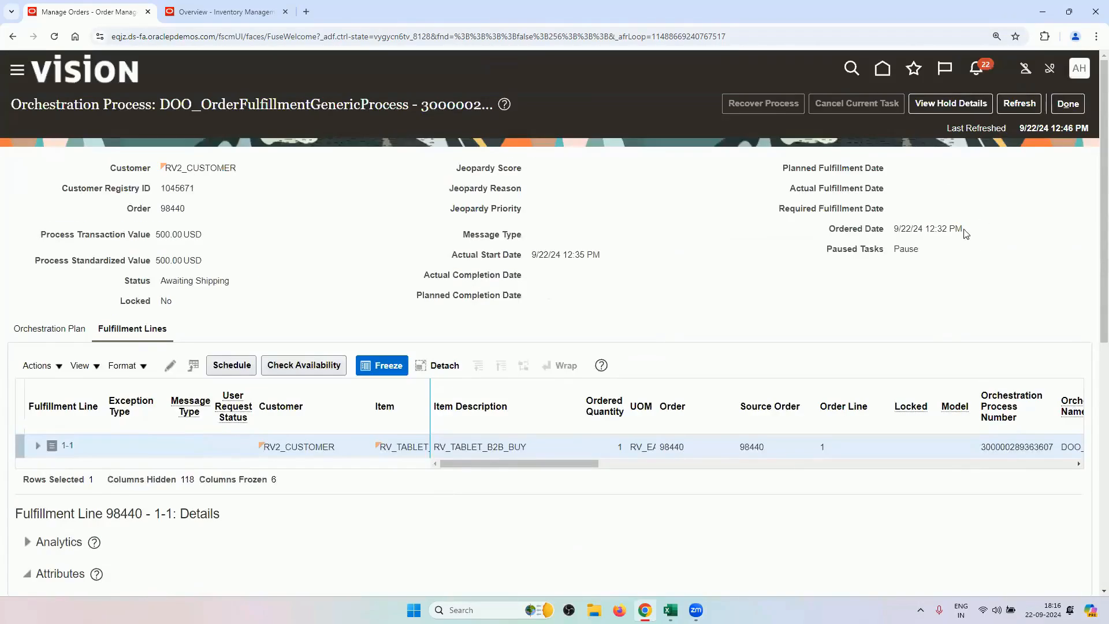
Check Ship Back-to-Back is Awaiting Shipping in the plan, then view the RV_INV_ORG1 inventory overview.
left_click(24, 331)
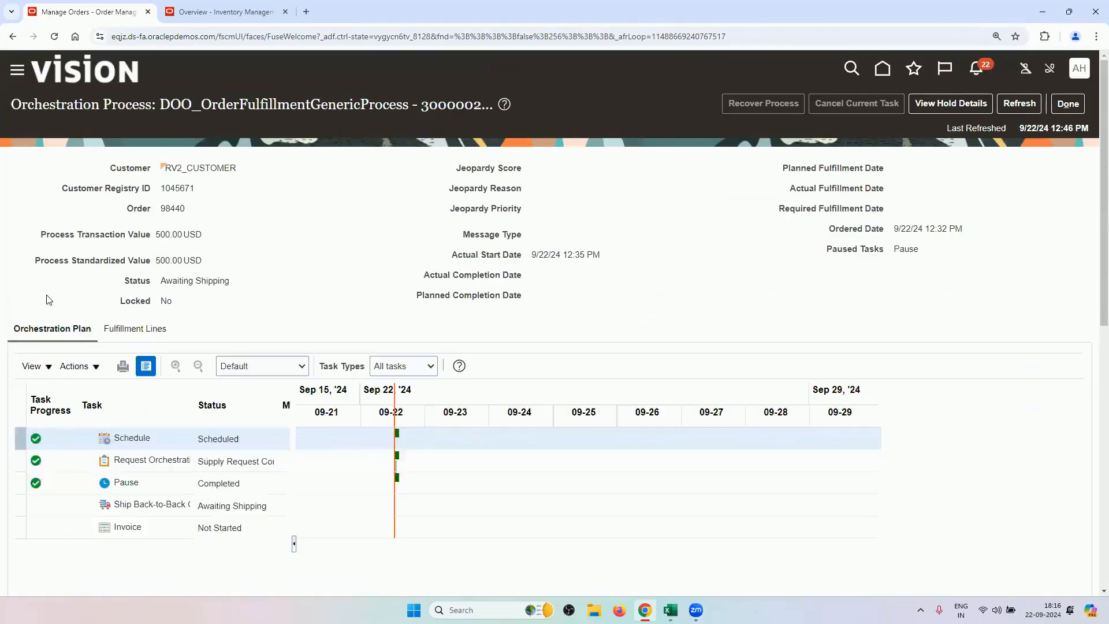
scroll(49, 299, "down", 2)
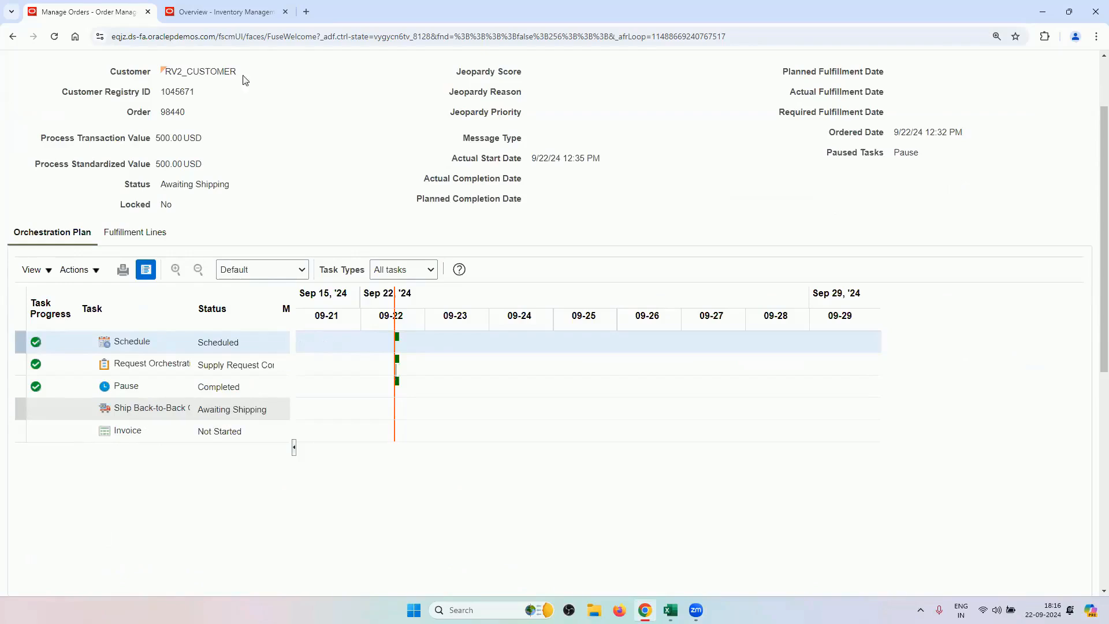
left_click(226, 10)
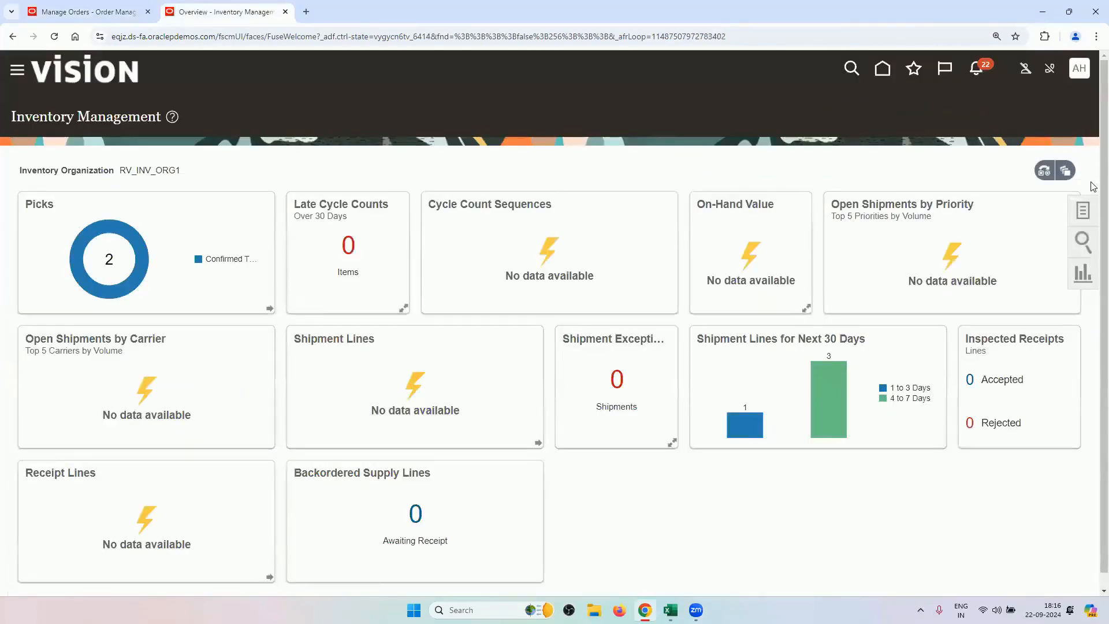
Start a new pick wave using release rule RV_PICK_WAVE_RELEASE_RULE1 with order type Sales order.
left_click(1083, 210)
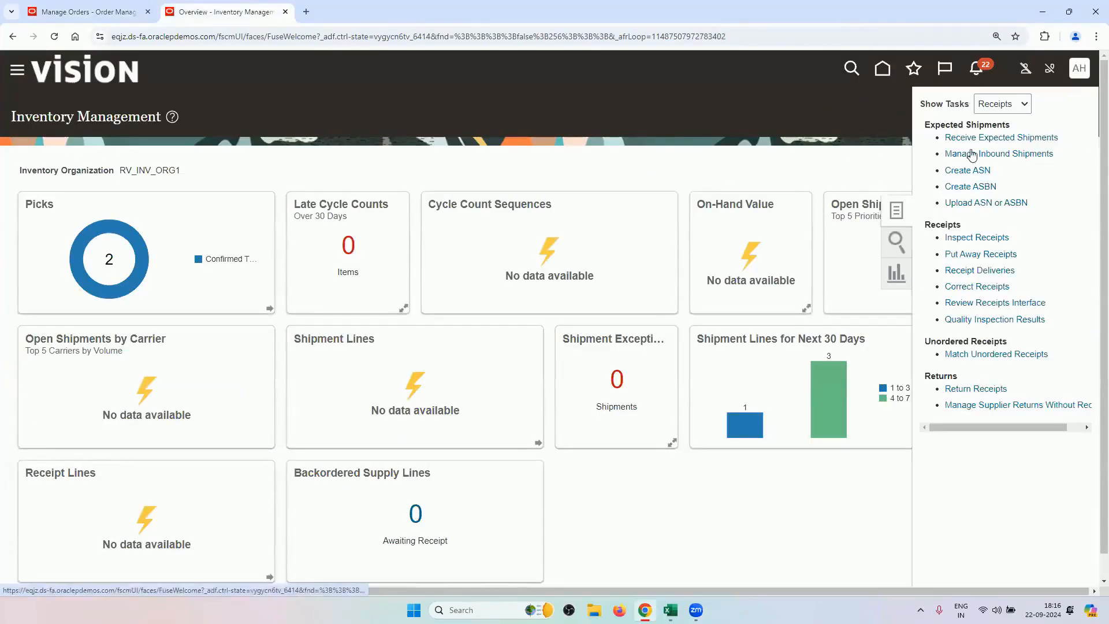
left_click(1000, 113)
left_click(991, 164)
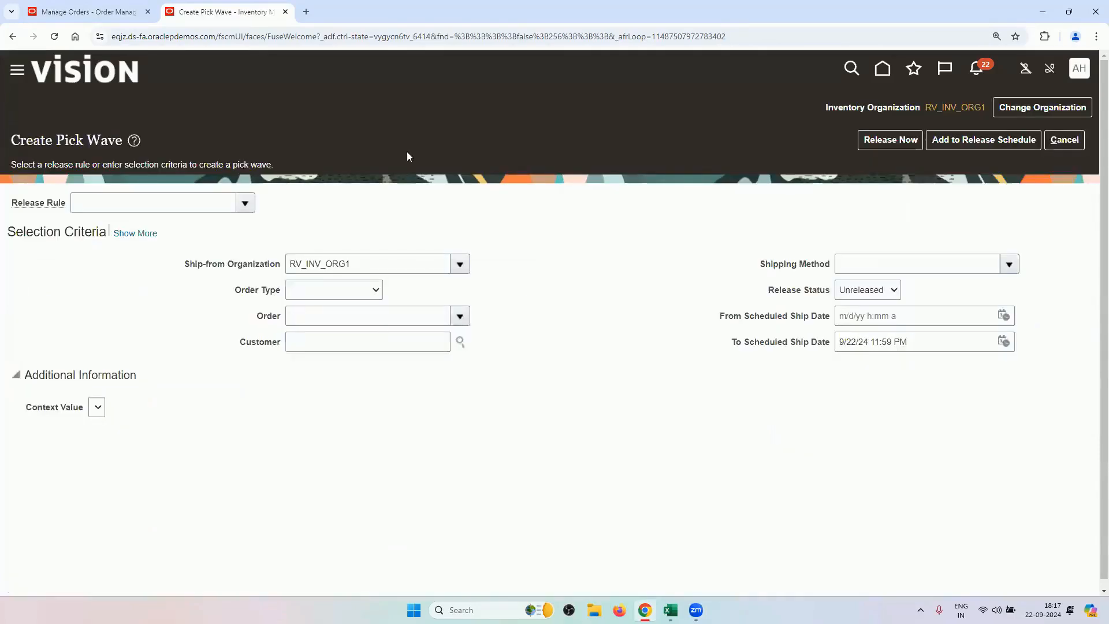
left_click(245, 204)
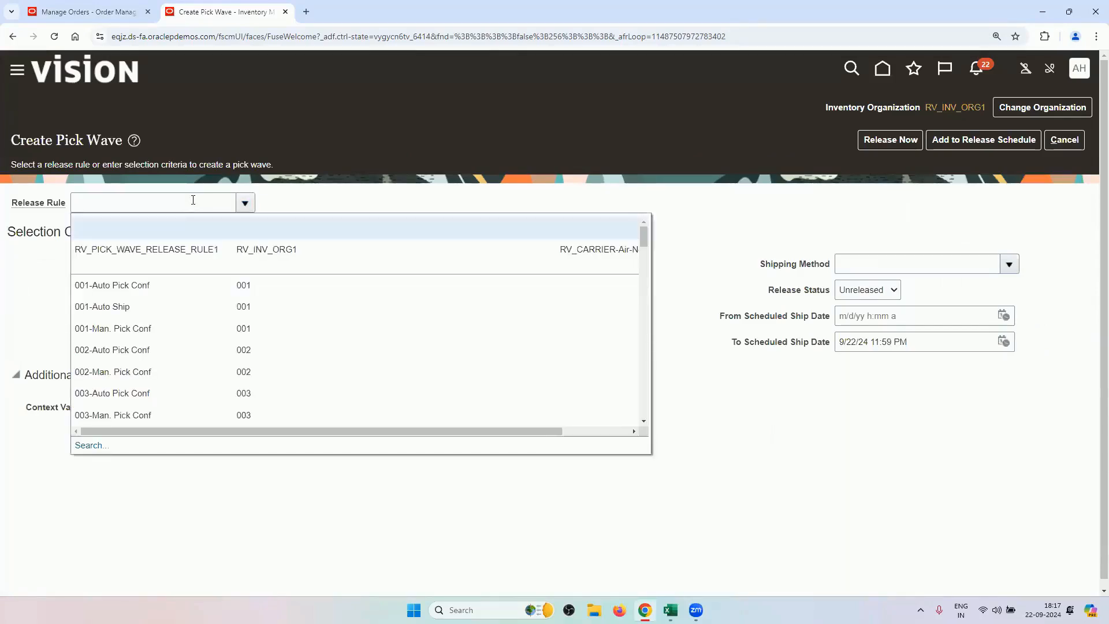
left_click(207, 249)
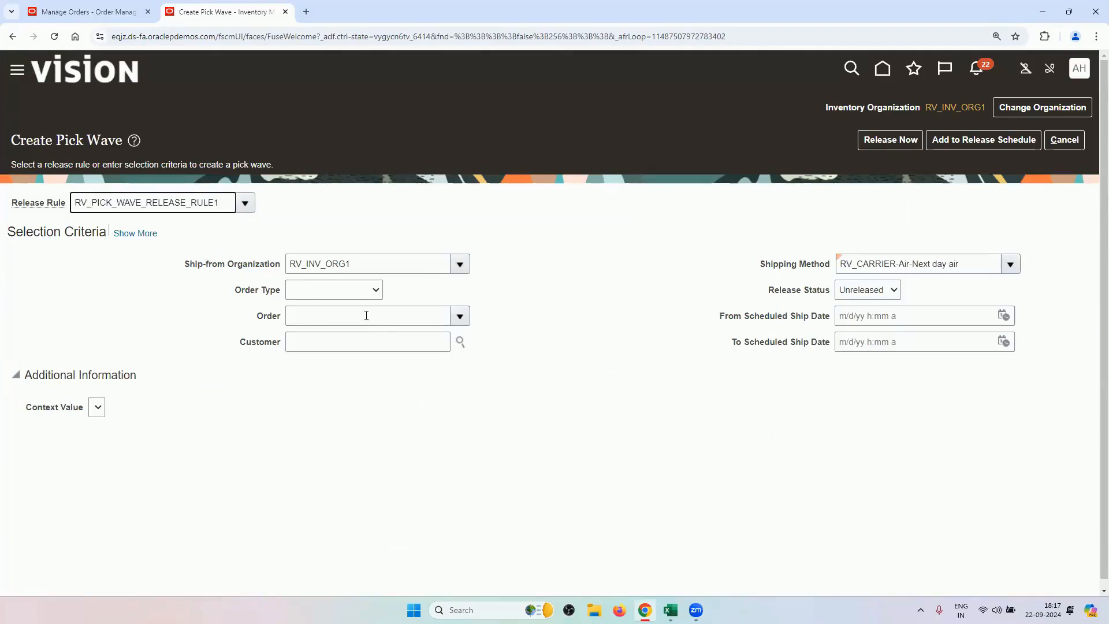
left_click(361, 289)
left_click(338, 337)
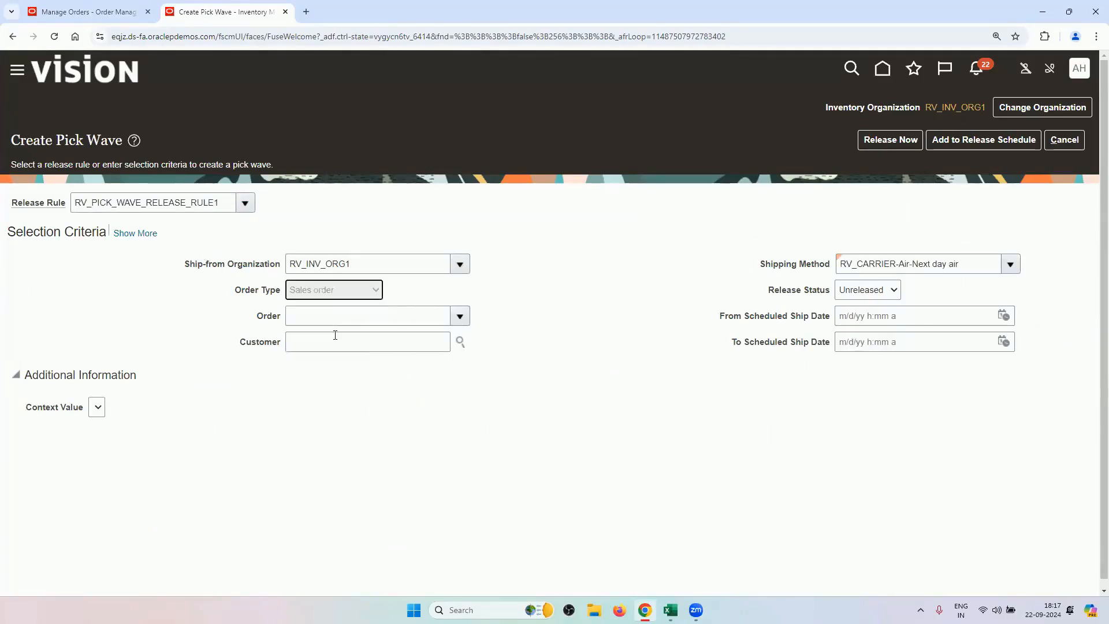
Enter order 98440, copied from the order page, and release pick wave 274921 immediately.
left_click(330, 315)
left_click(87, 12)
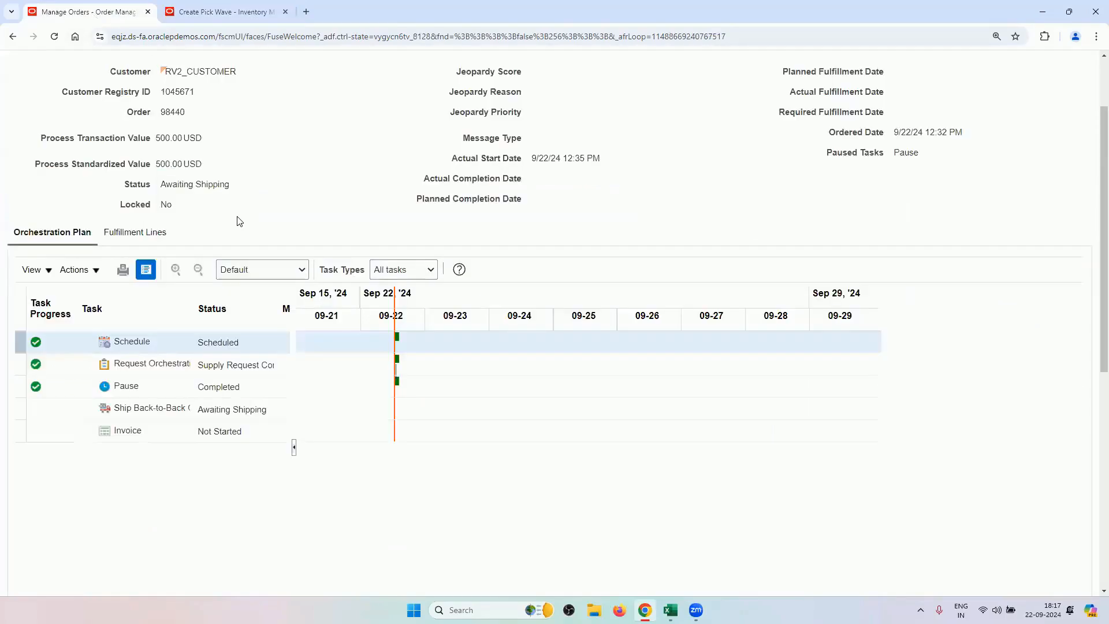
scroll(239, 221, "up", 2)
double_click(176, 208)
right_click(178, 215)
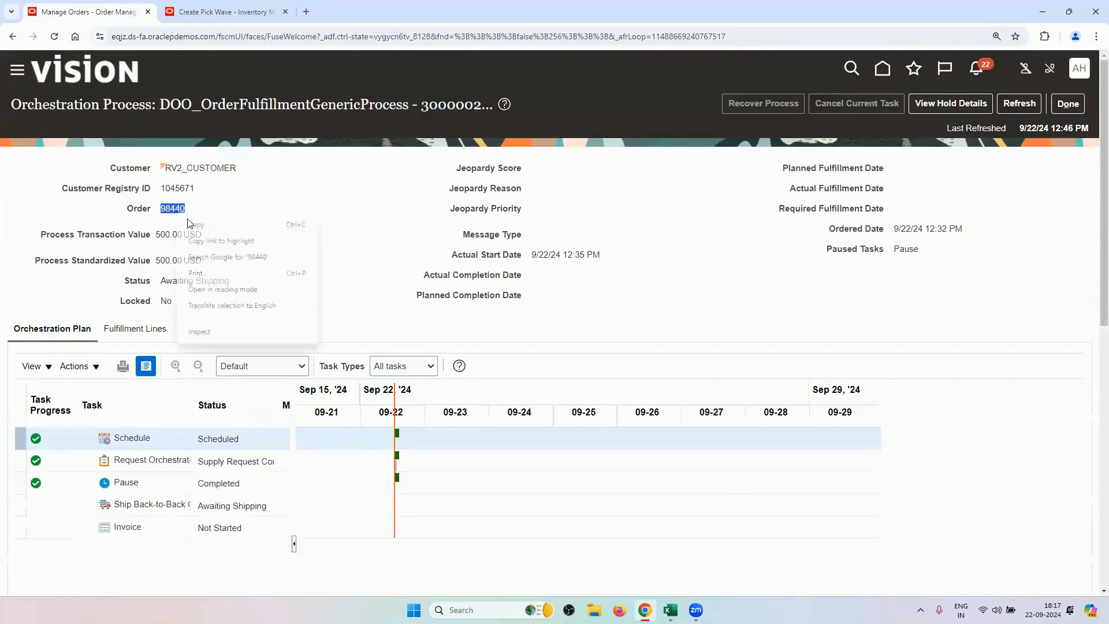
left_click(196, 224)
left_click(225, 12)
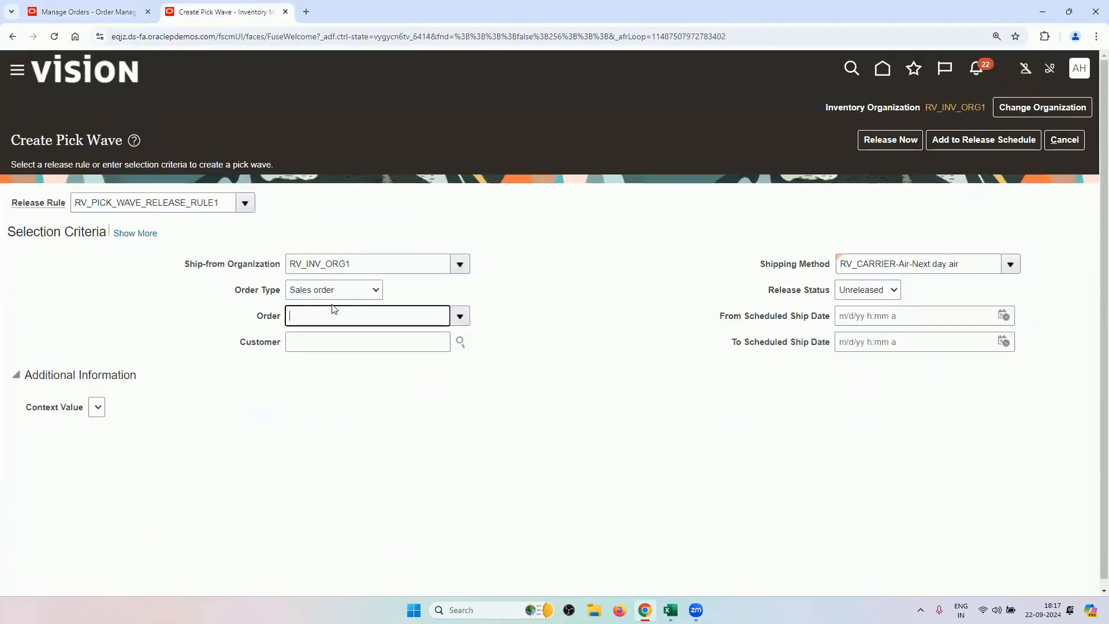
key("ctrl+v")
key("Tab")
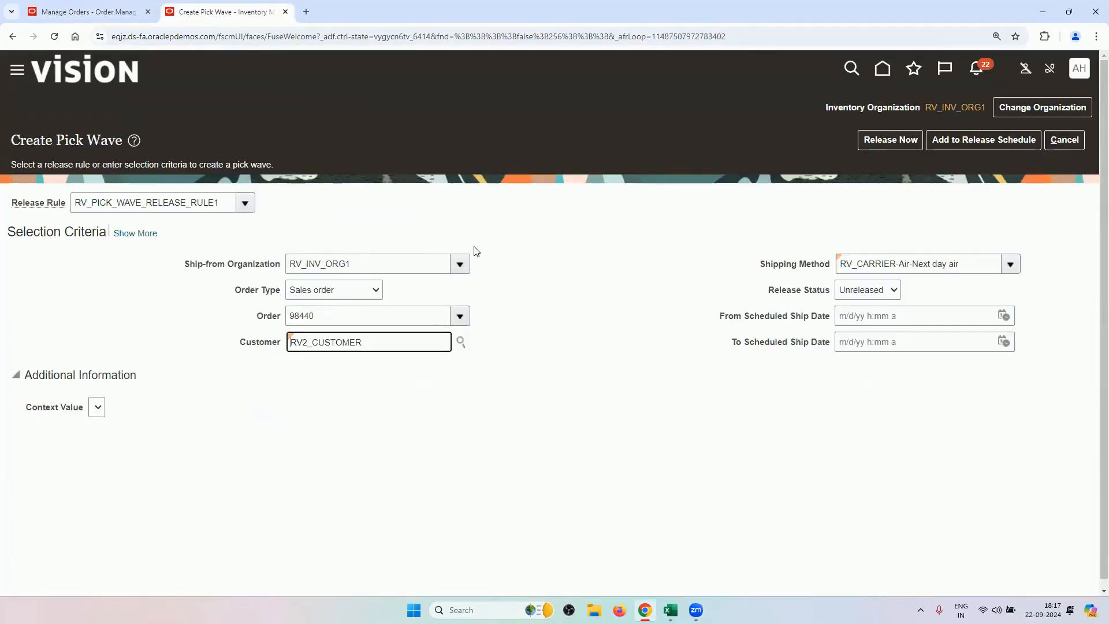
left_click(899, 143)
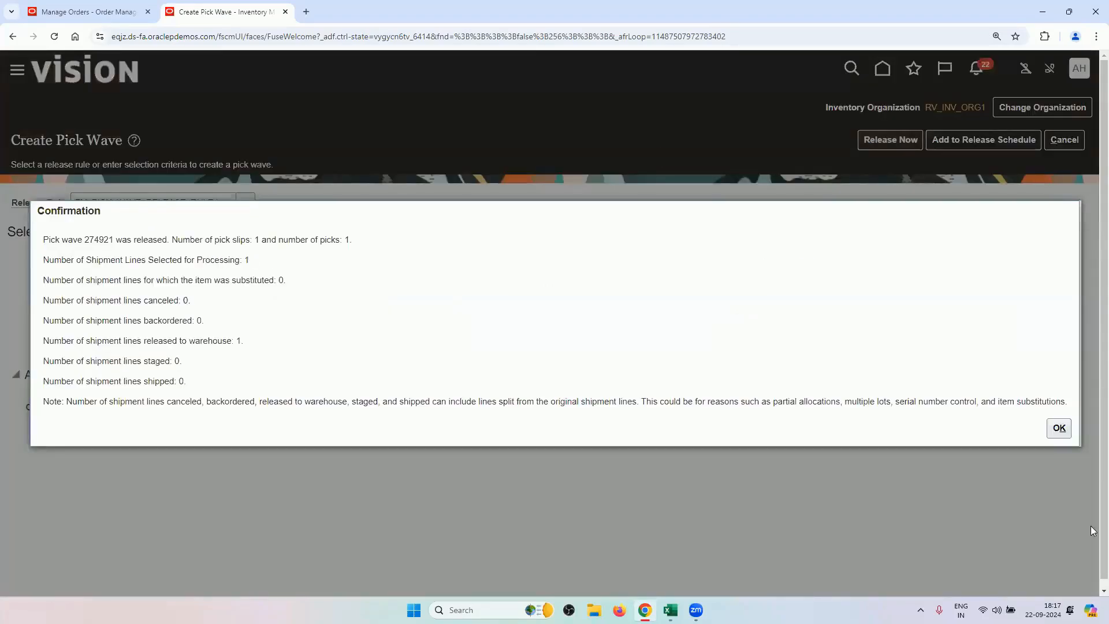
left_click(1058, 428)
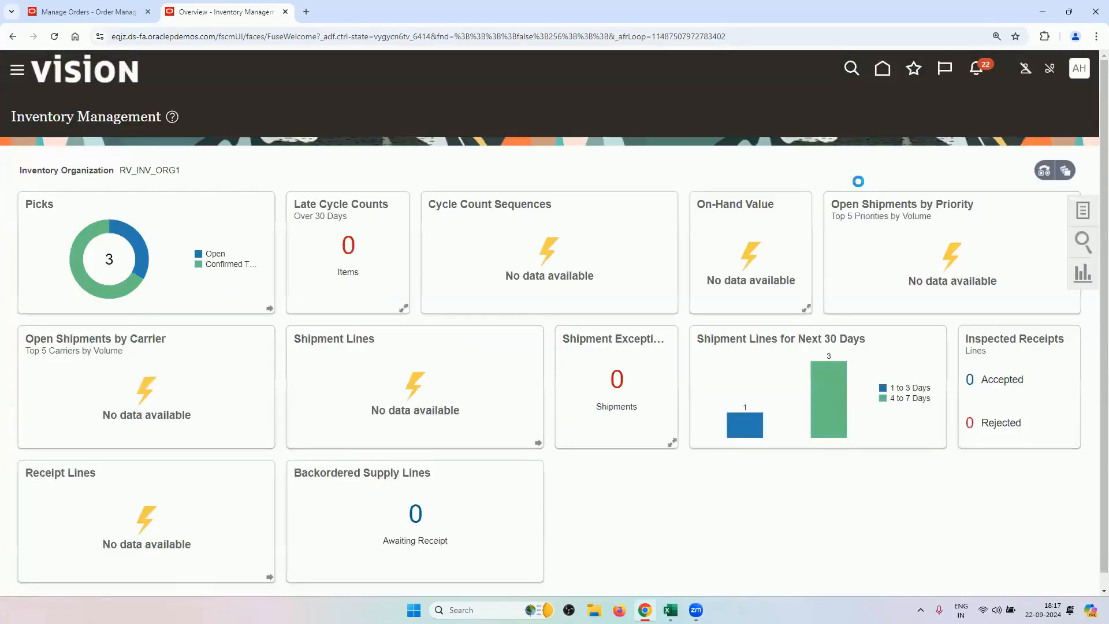
Search pick slips for order 98440 without a due date filter and open pick slip 199539.
left_click(1082, 218)
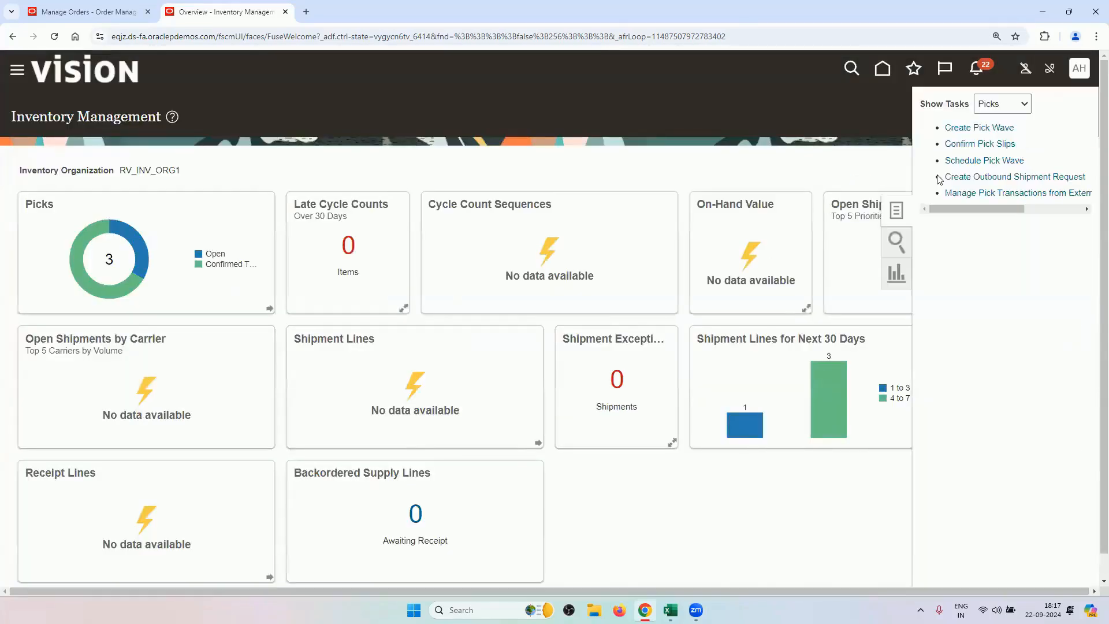
left_click(965, 147)
left_click(306, 291)
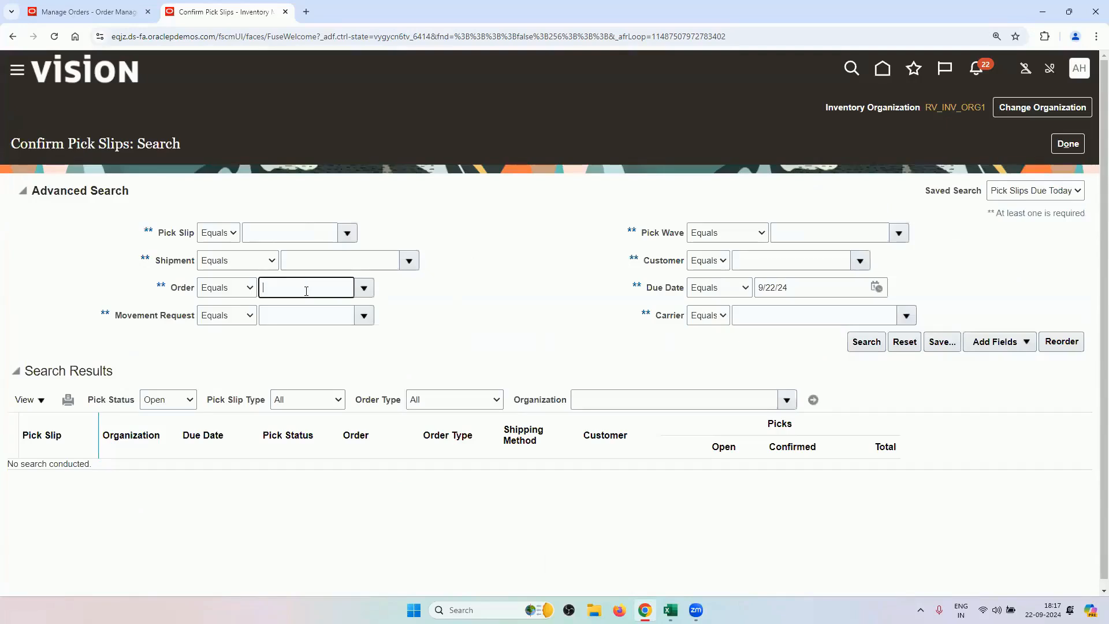
key("ctrl+v")
key("Tab")
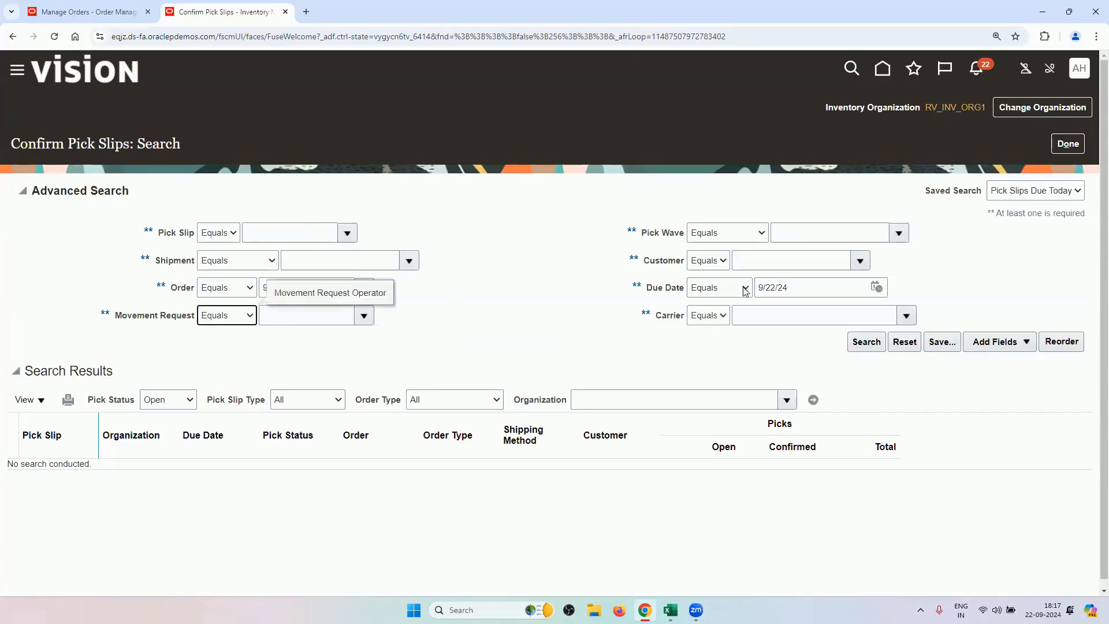
left_click(776, 290)
key("ctrl+a")
key("BackSpace")
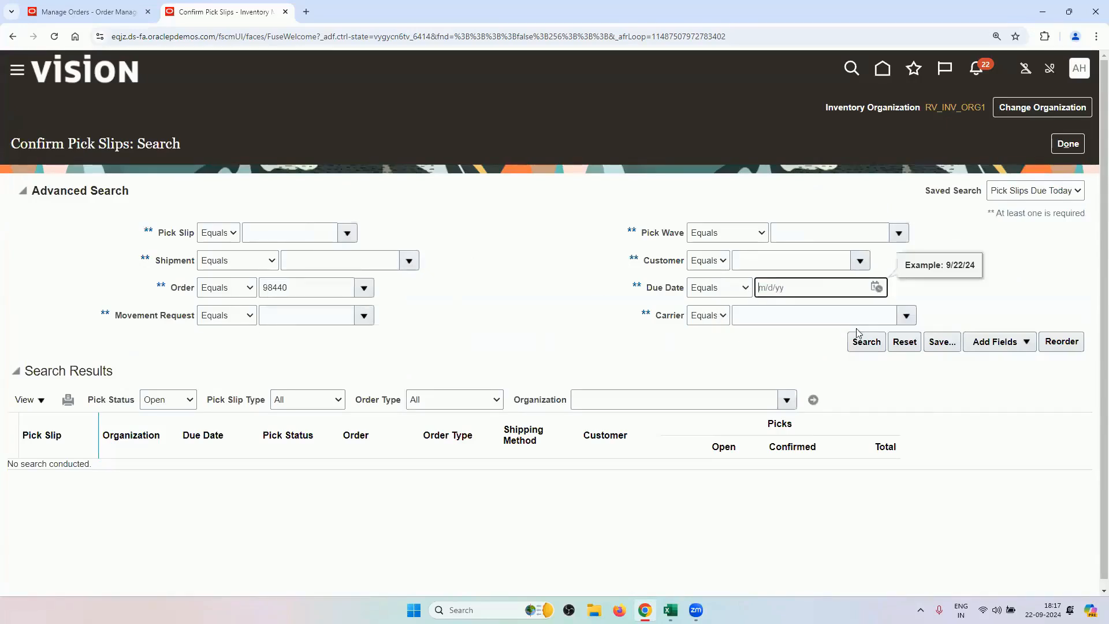
left_click(863, 342)
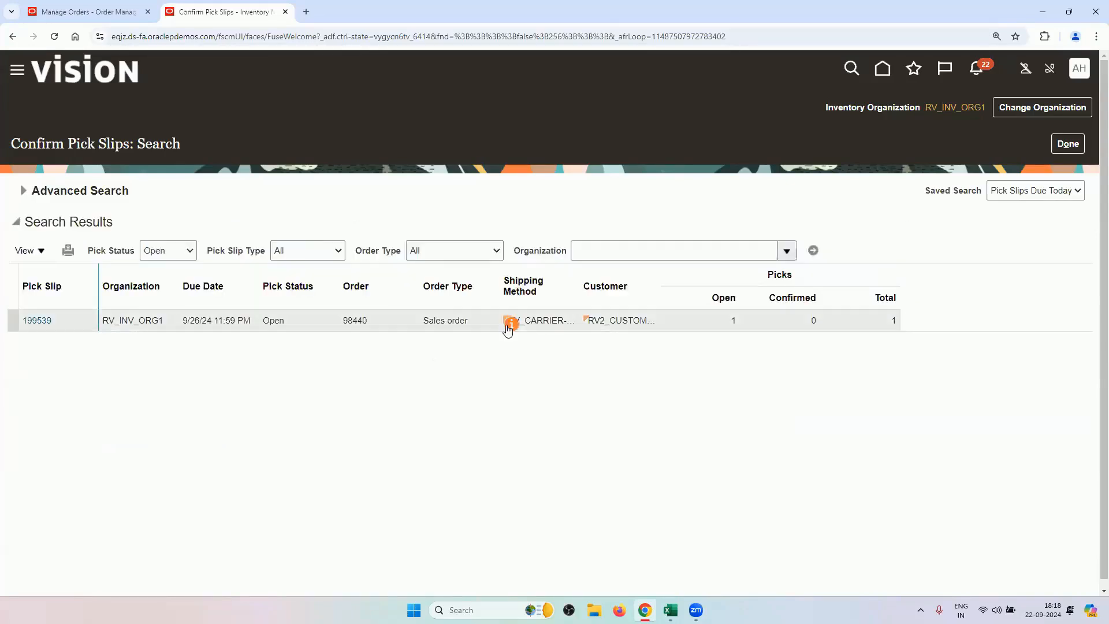
left_click(37, 321)
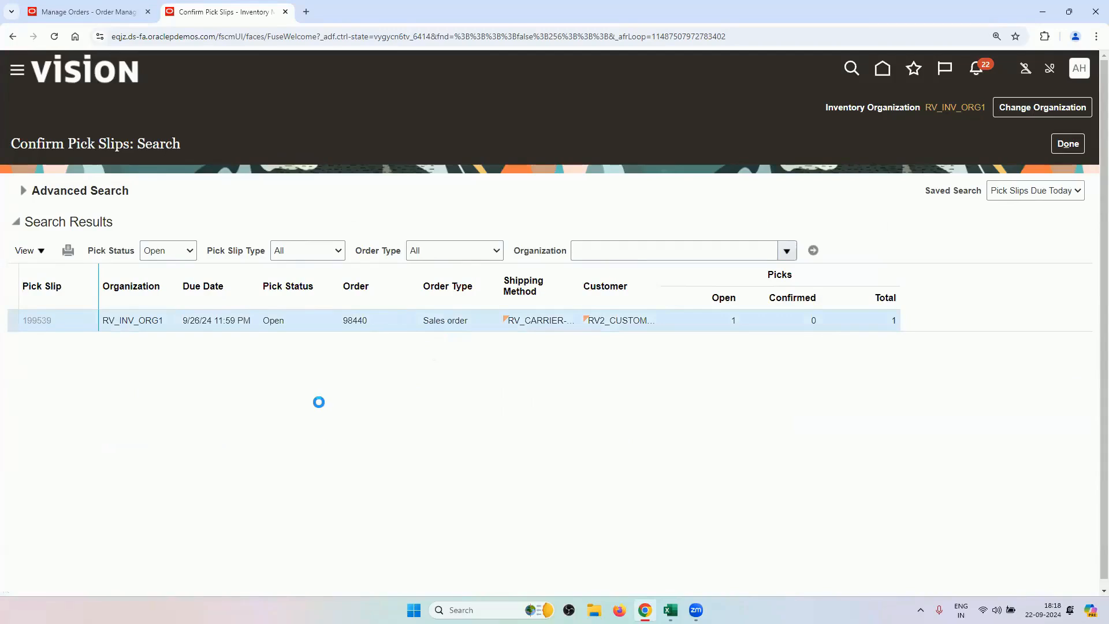
Mark the pick ready with picked quantity 1 and choose Confirm and Go to Ship Confirm.
left_click(27, 346)
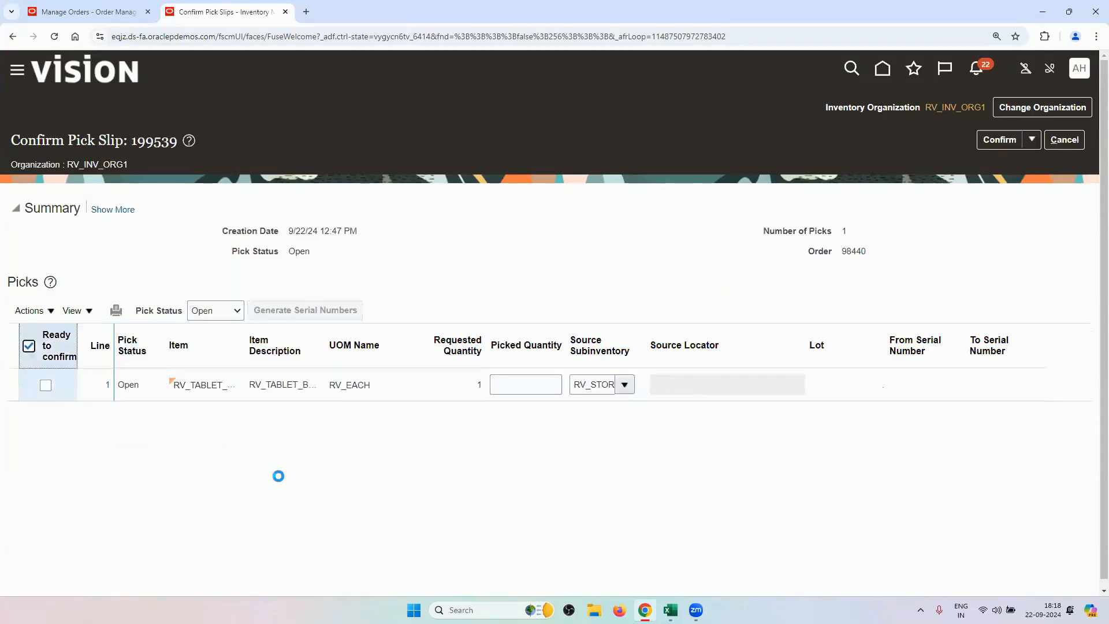
left_click(545, 384)
type("1")
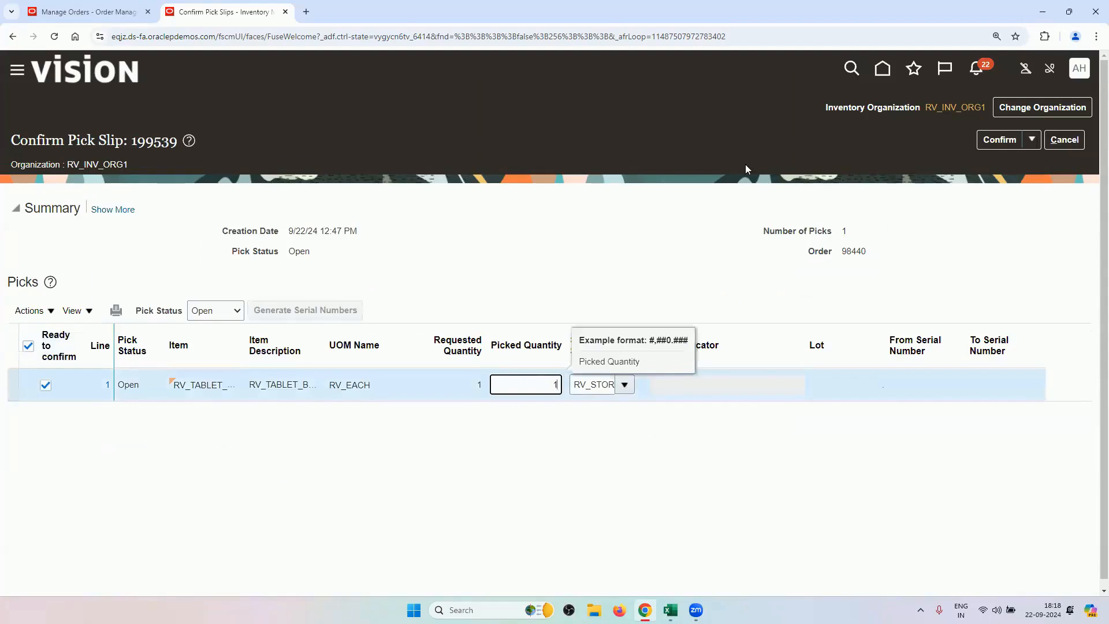
left_click(1032, 142)
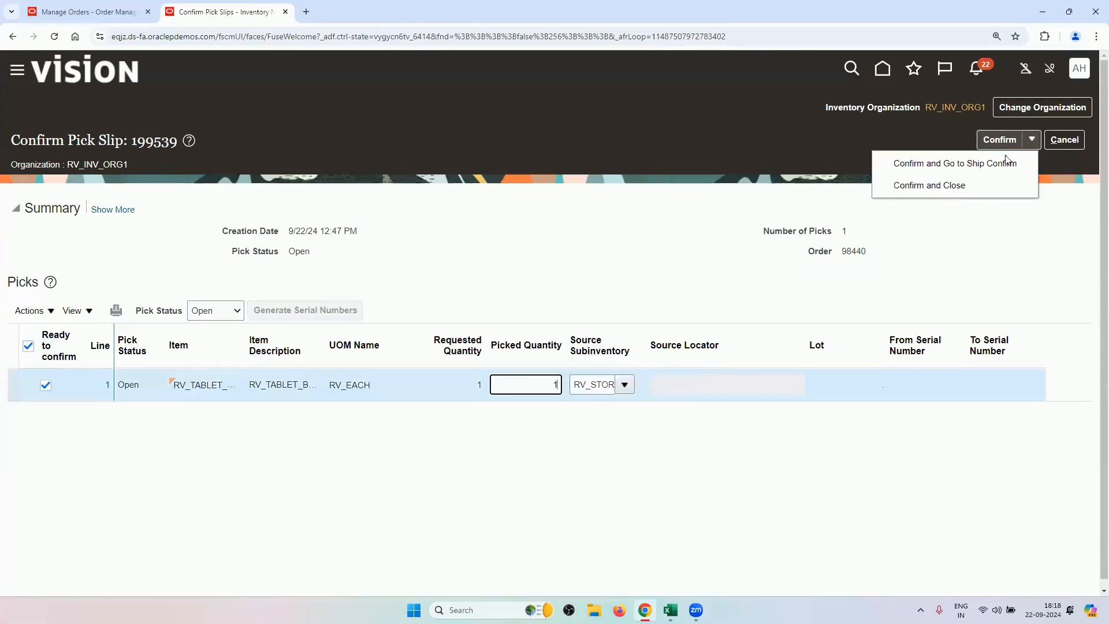
left_click(929, 167)
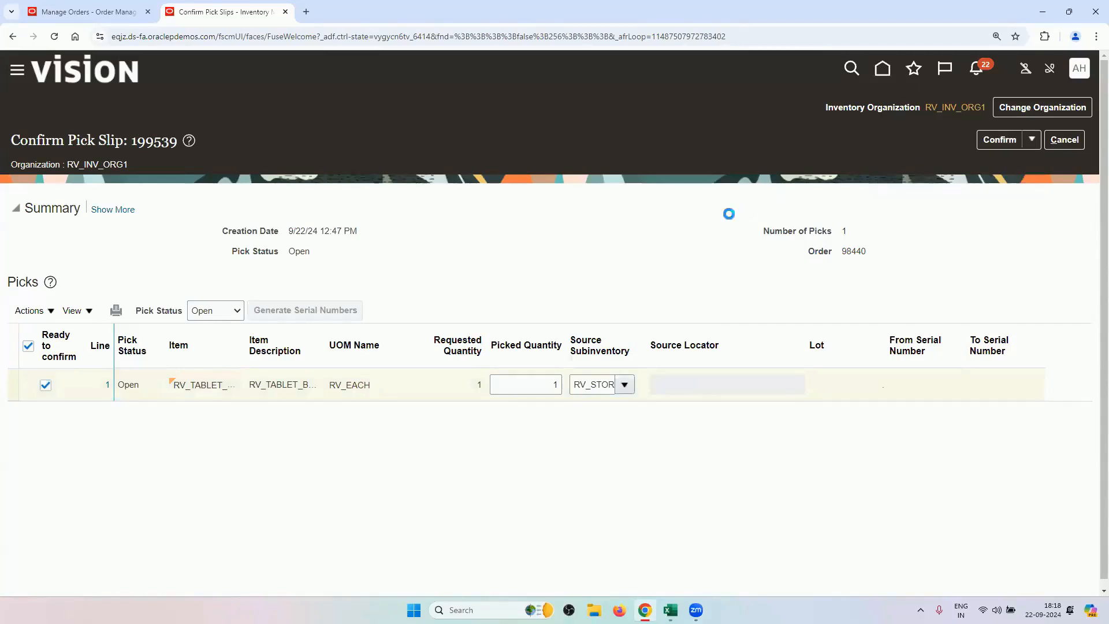
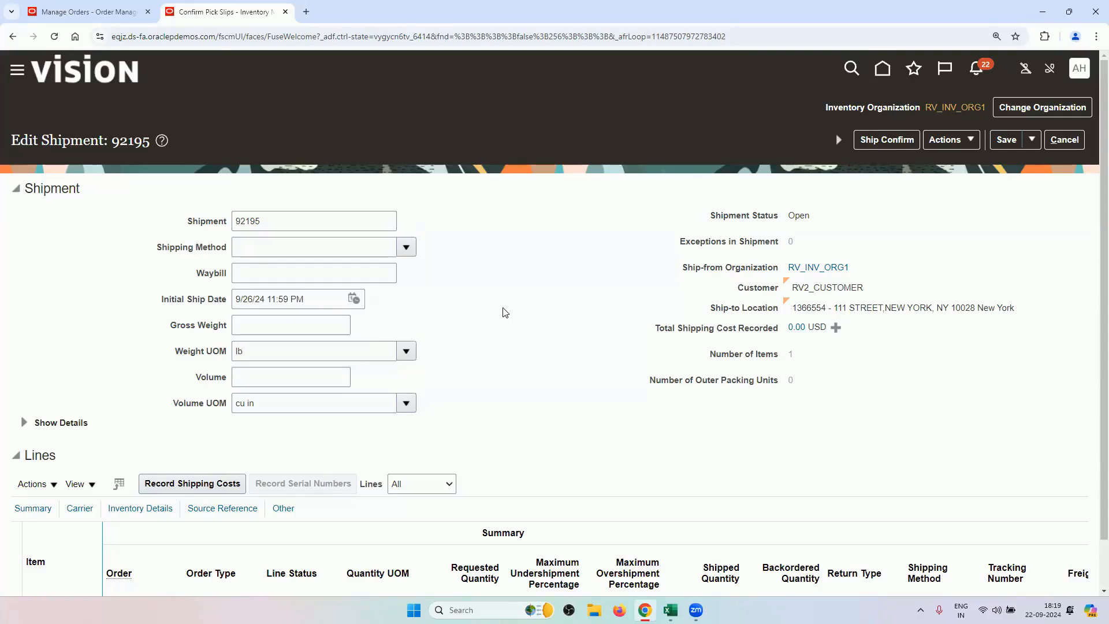
Ship-confirm shipment 92195 with shipped quantity 1 and gross weight 12 lb.
scroll(505, 312, "down", 1)
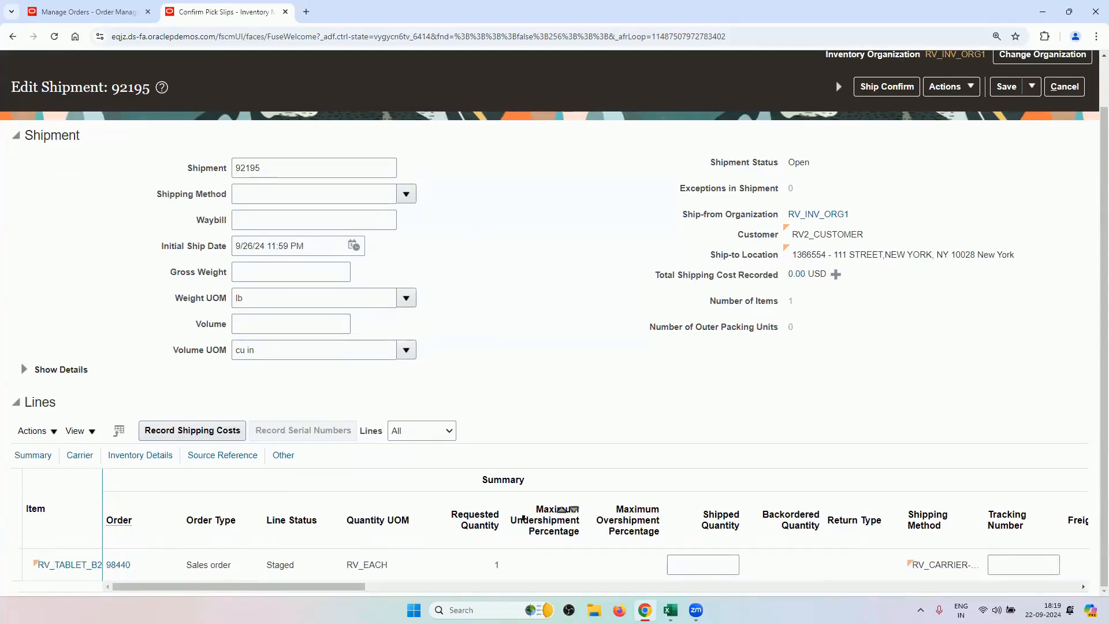
left_click(703, 565)
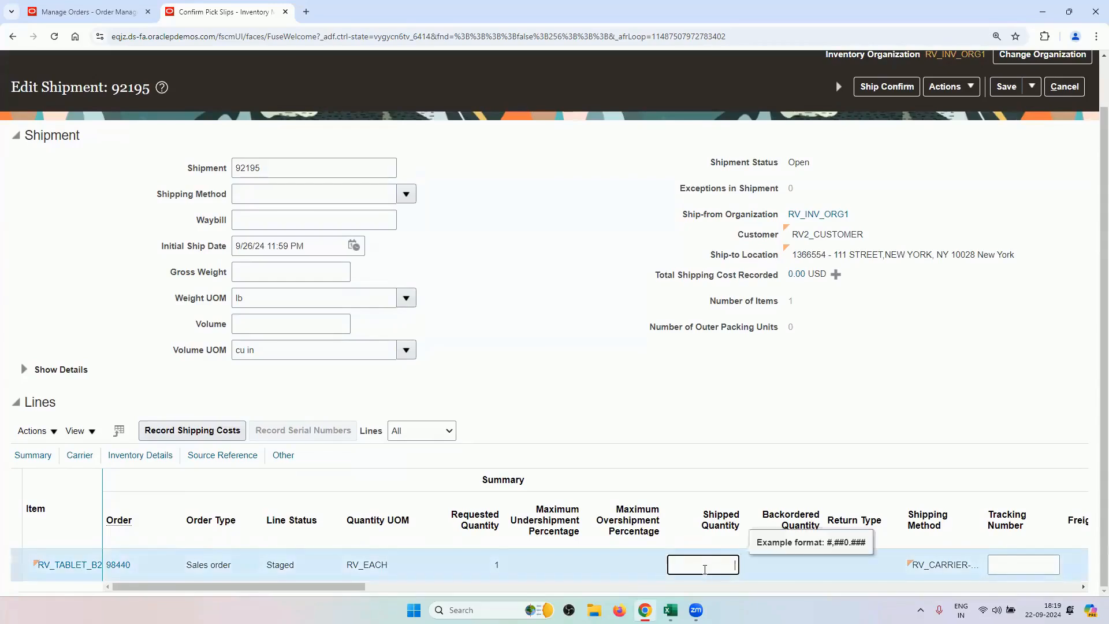
type("1")
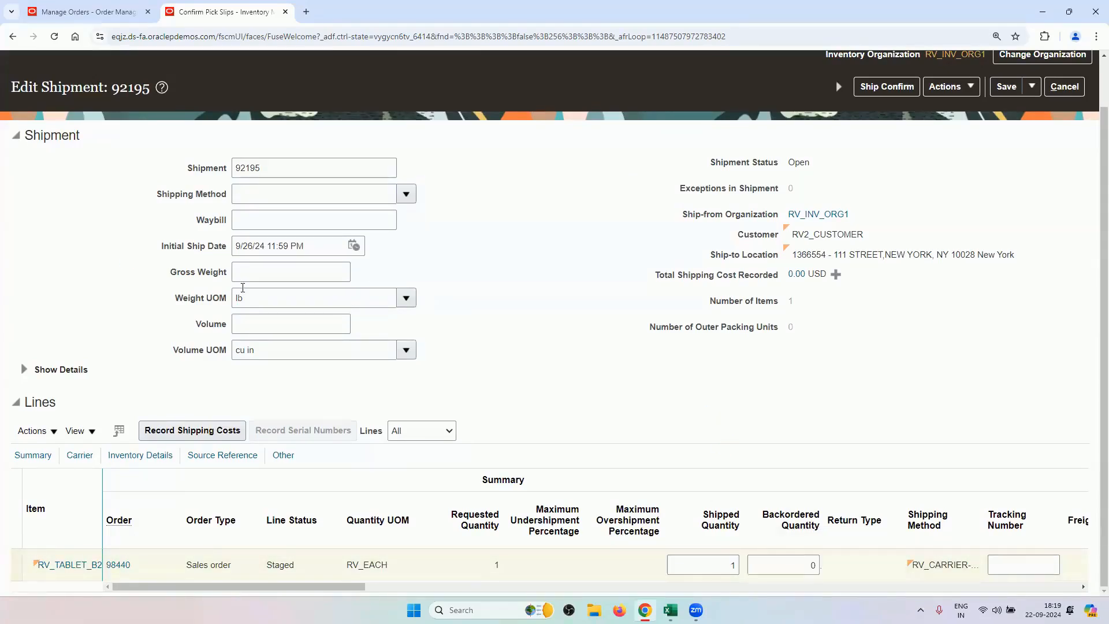
left_click(250, 277)
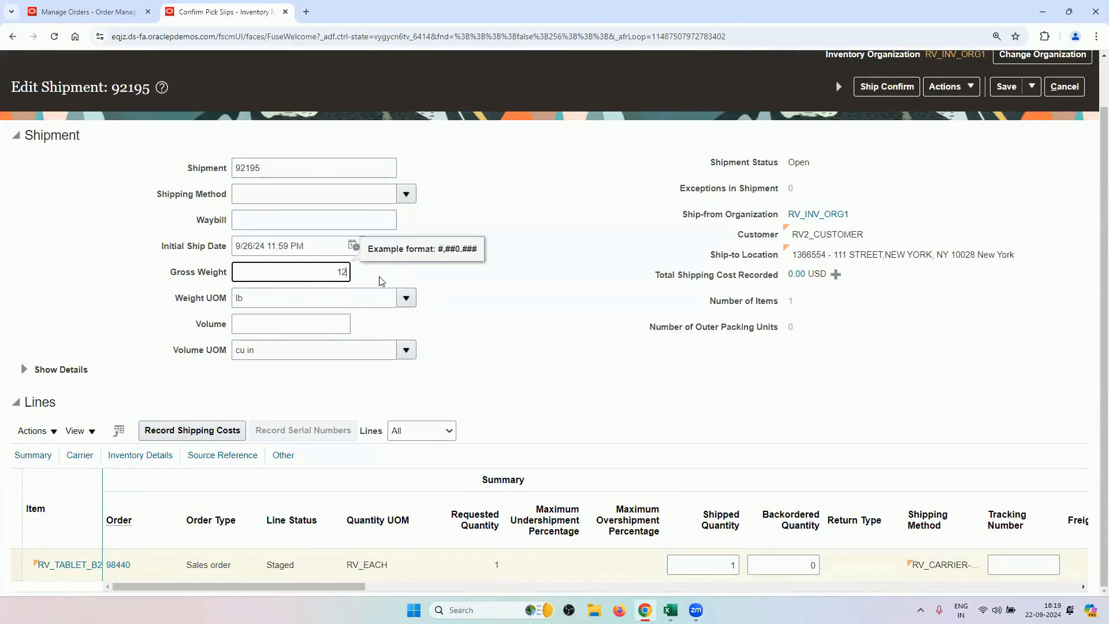
left_click(572, 278)
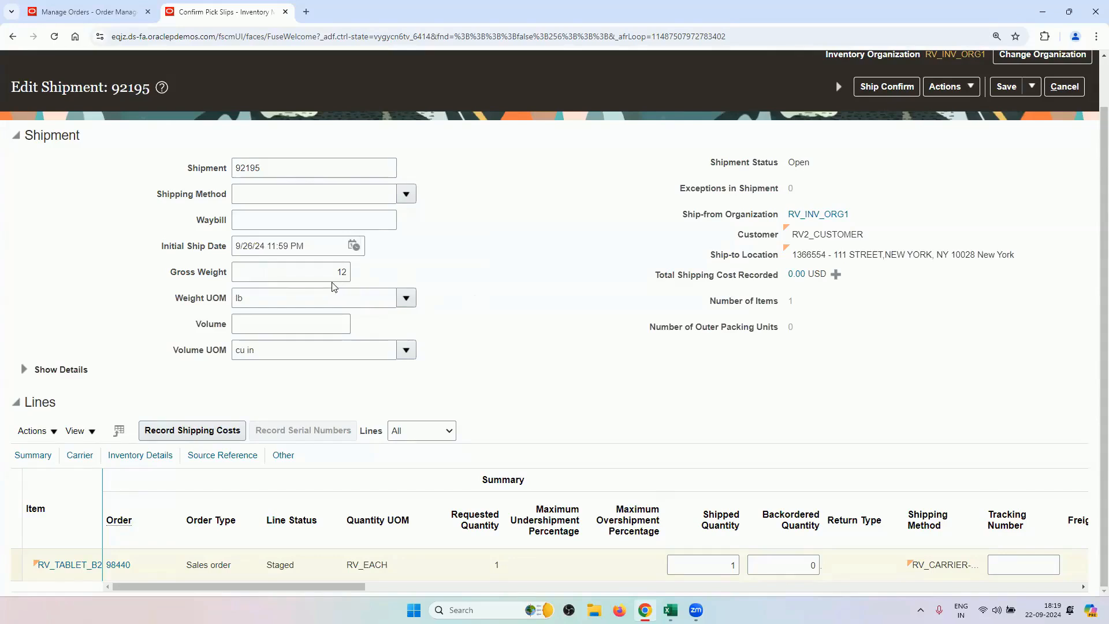
scroll(618, 274, "up", 1)
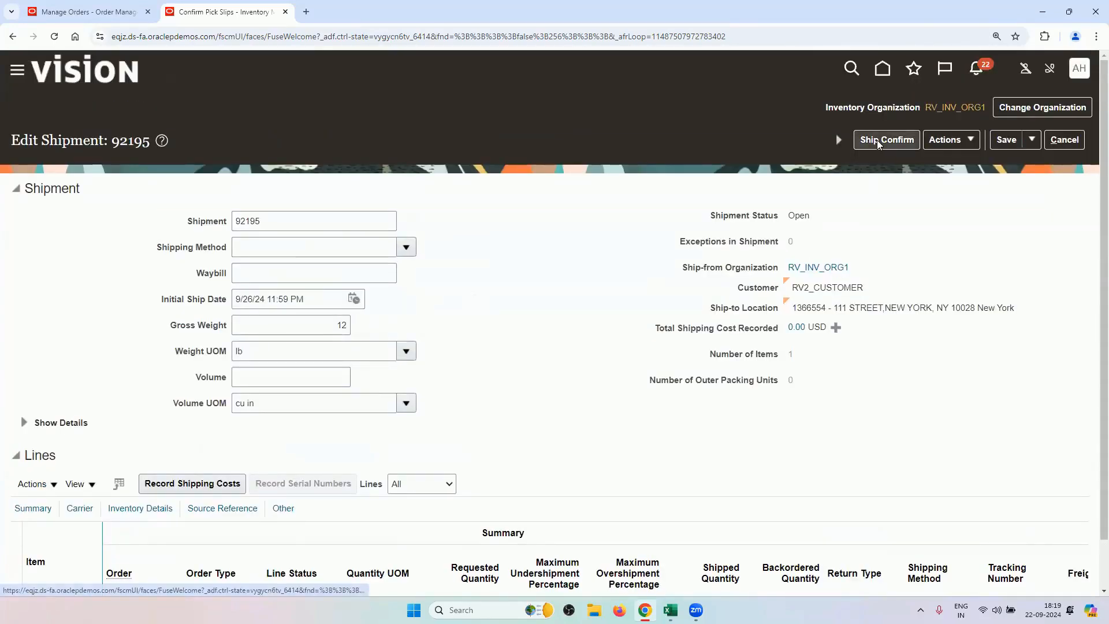
left_click(878, 141)
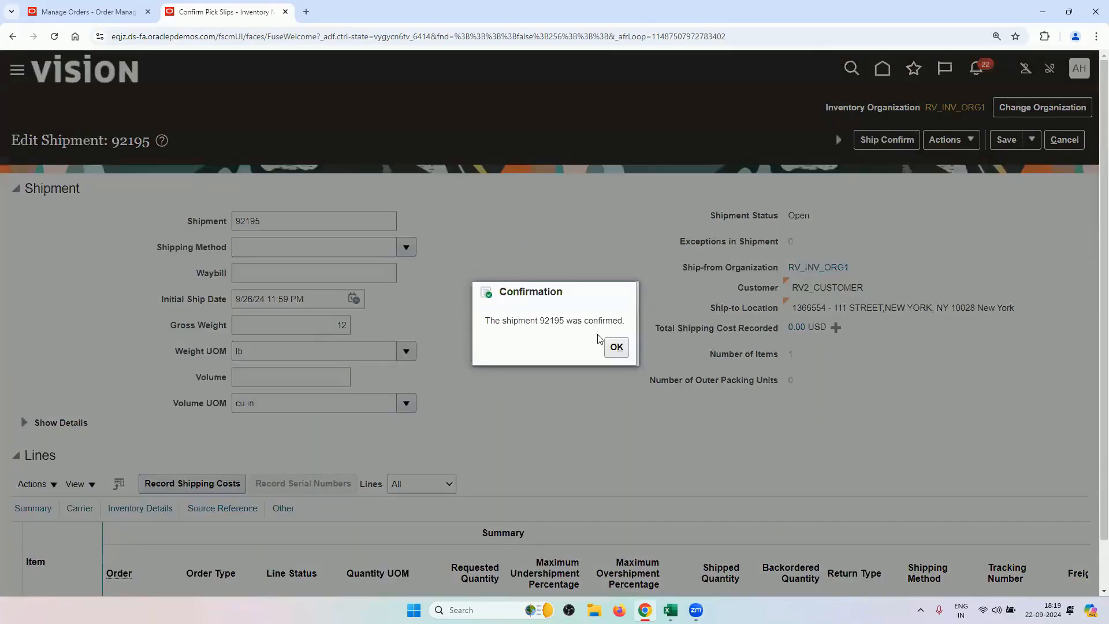
left_click(616, 346)
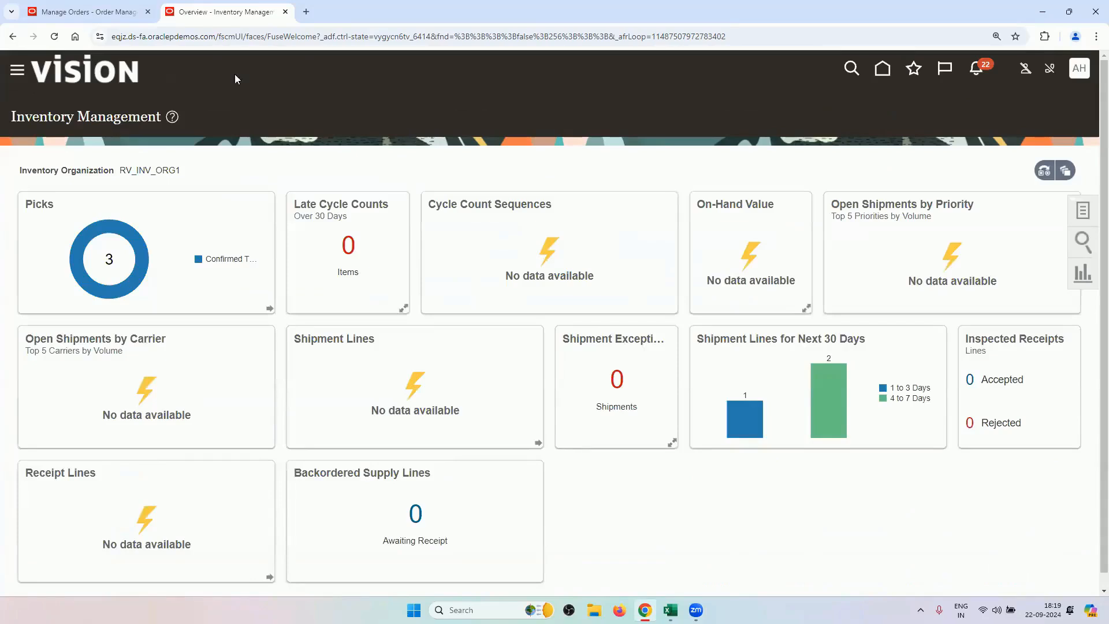
Refresh order 98440's orchestration process until it shows Shipped, then return to Inventory Management.
left_click(77, 9)
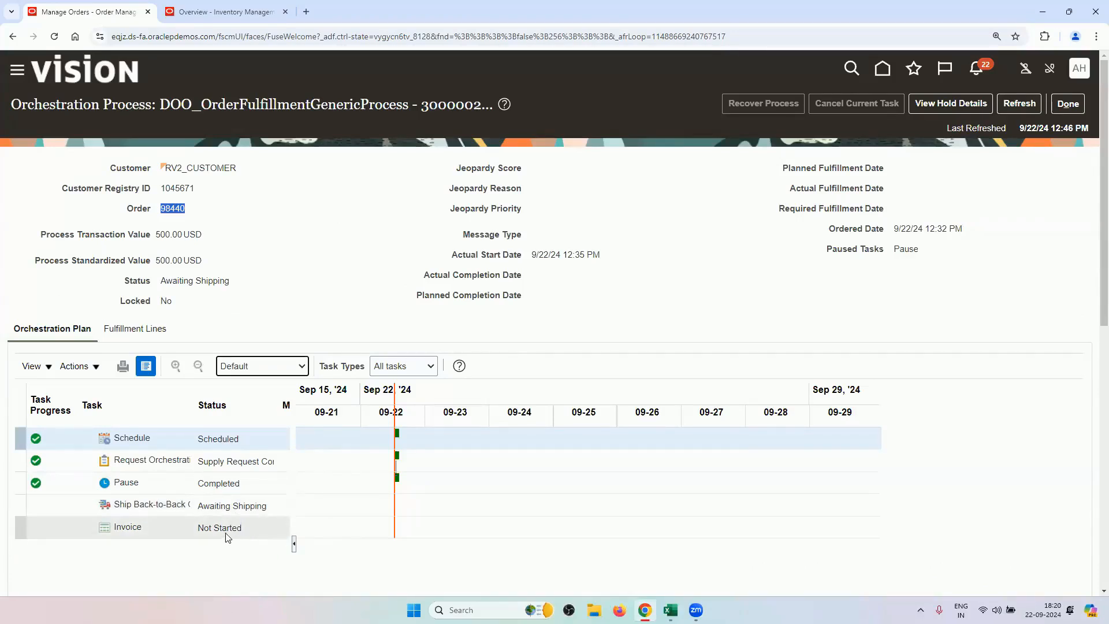
left_click(1019, 103)
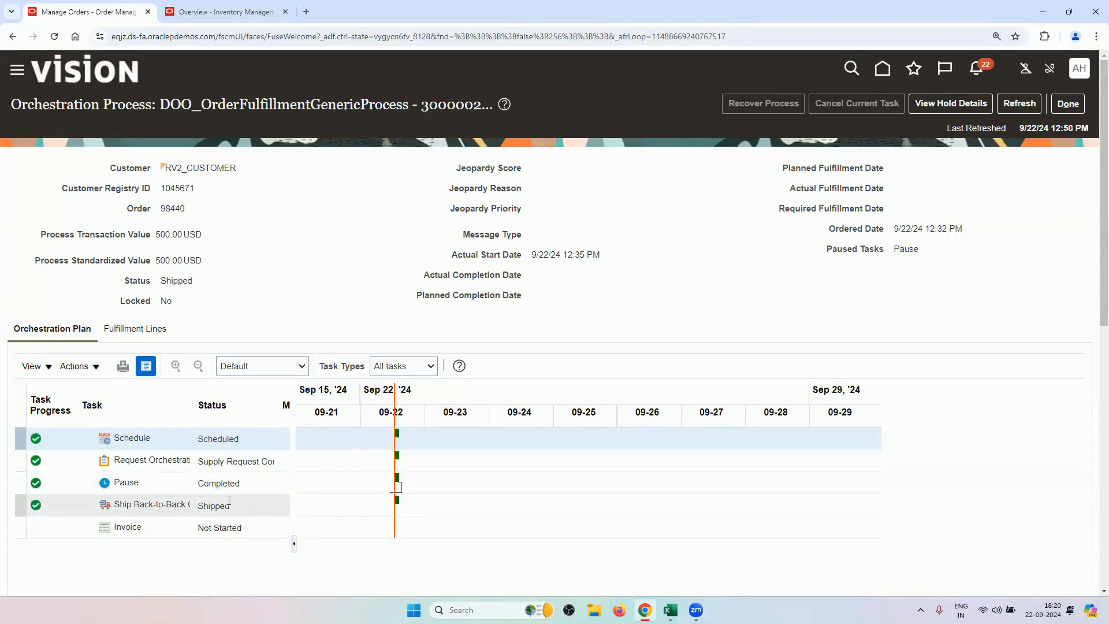
left_click(1019, 103)
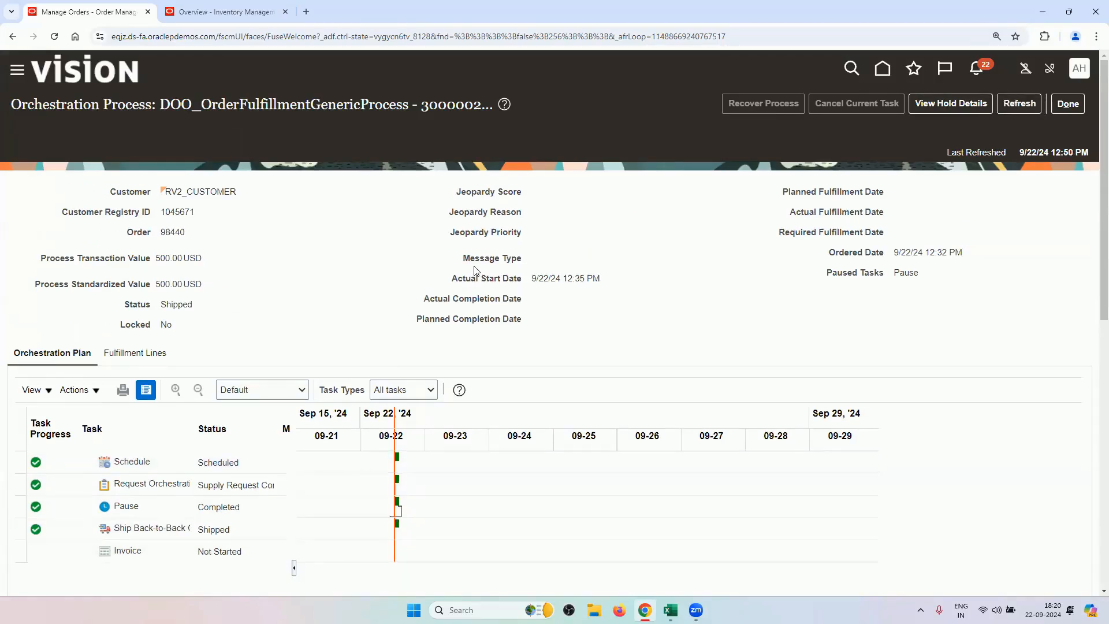
left_click(1019, 103)
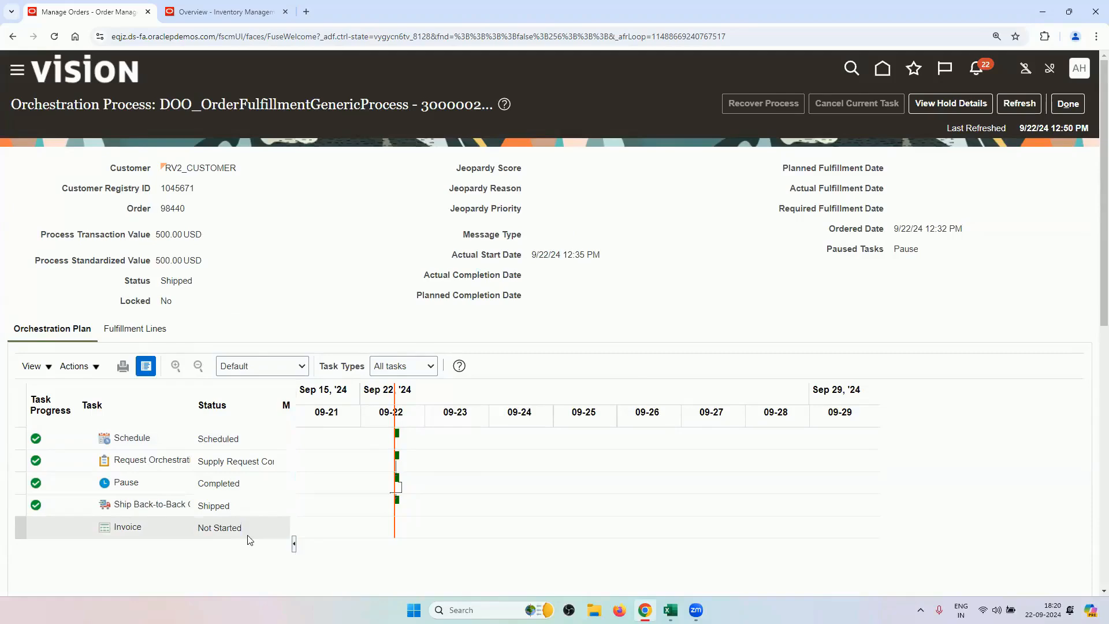
left_click(237, 11)
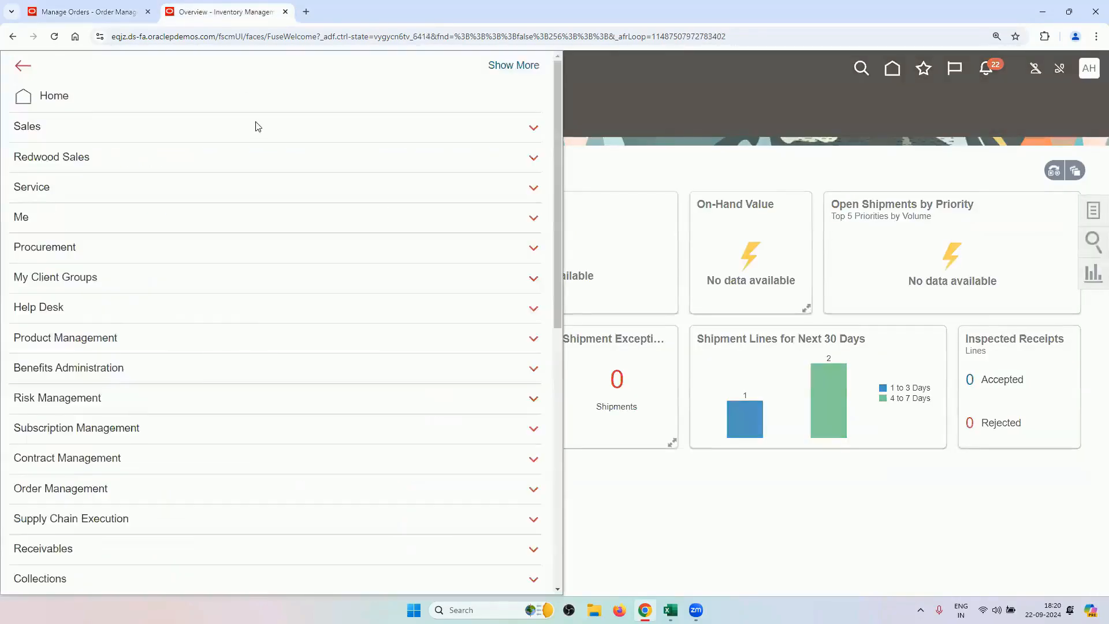
Open the Scheduled Processes list and refresh it.
scroll(212, 381, "down", 4)
scroll(212, 381, "down", 5)
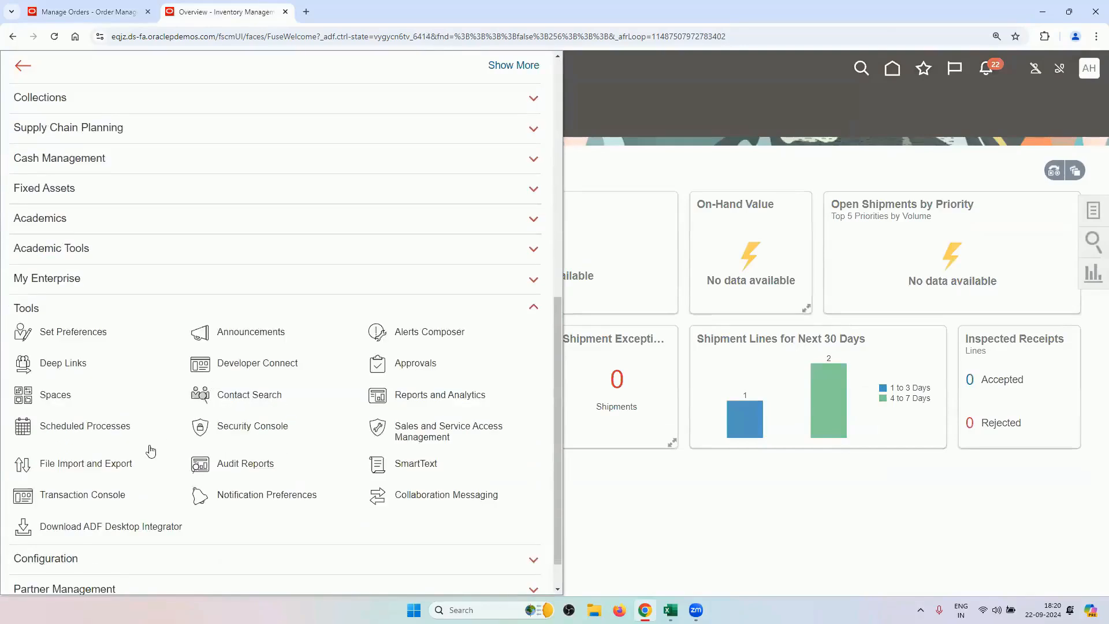
left_click(114, 430)
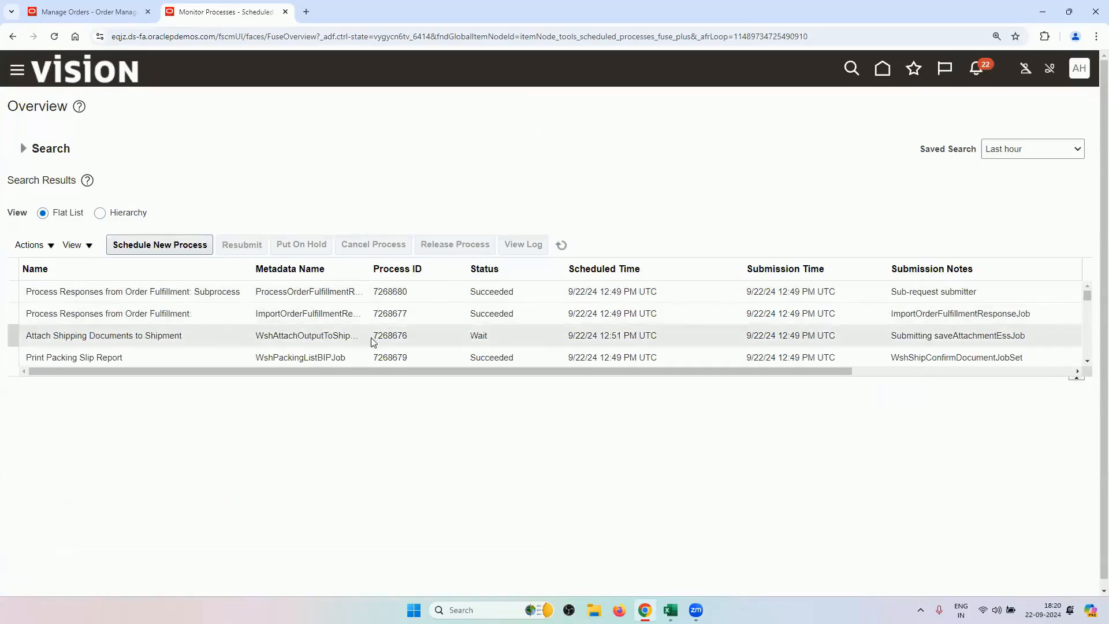
left_click(1086, 362)
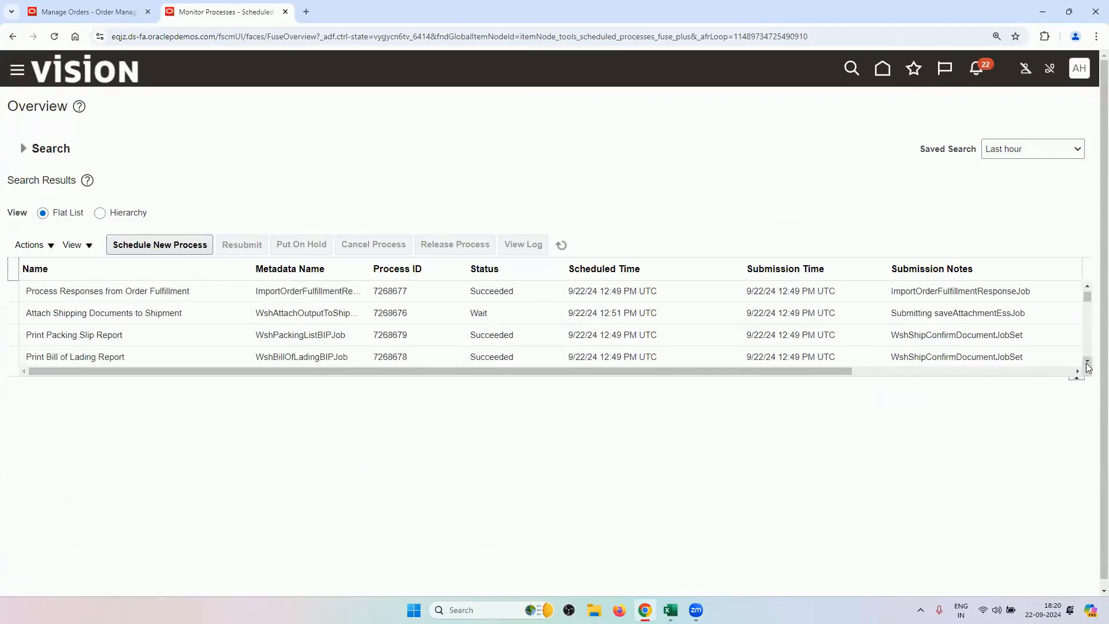
left_click(1086, 362)
left_click(1086, 362)
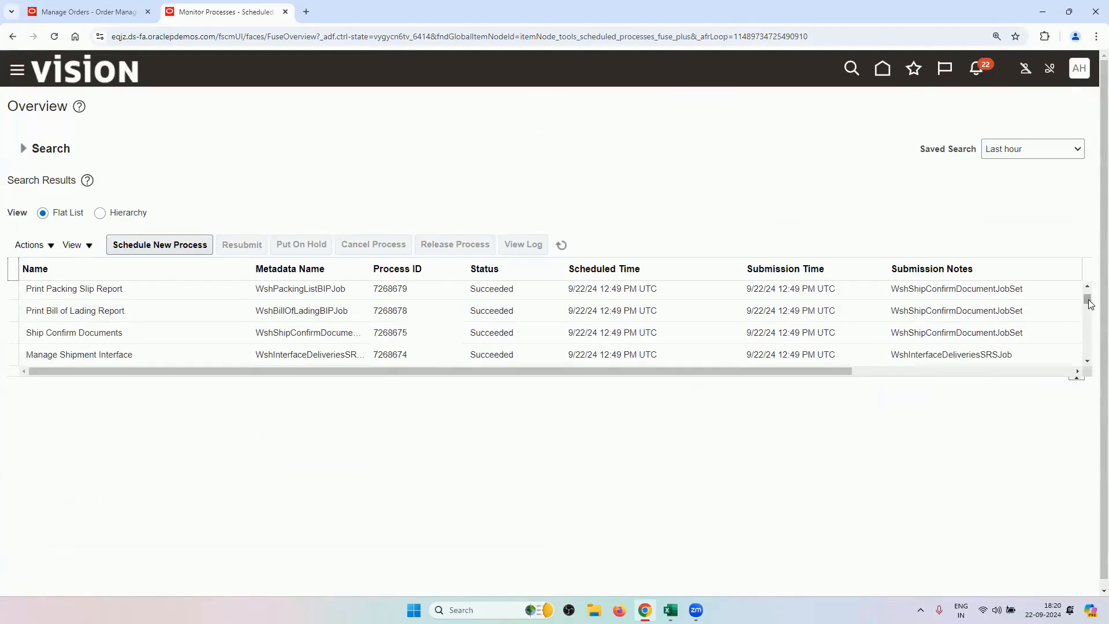
left_click_drag(1089, 304, 1088, 292)
left_click(560, 245)
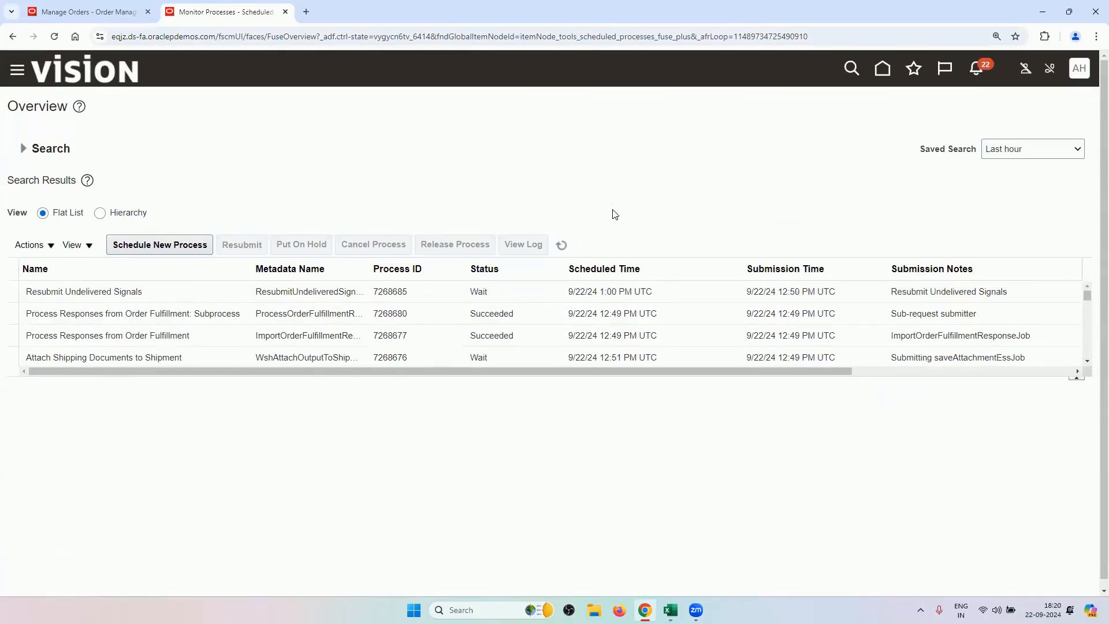
Refresh order 98440 until it reaches Awaiting Billing, then go back to Scheduled Processes.
left_click(107, 10)
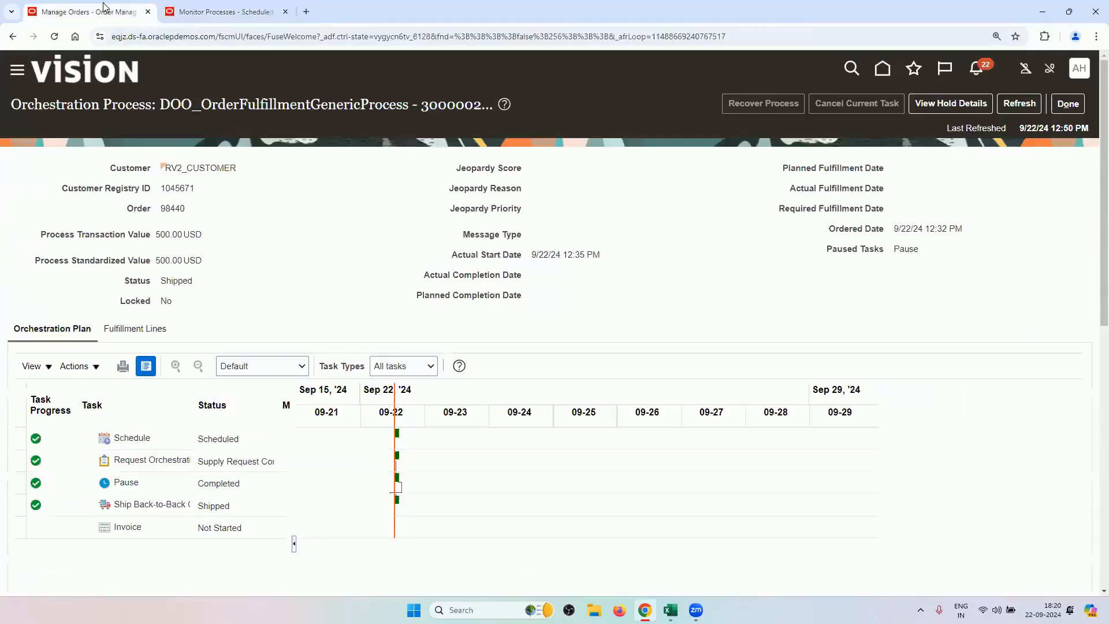
left_click(1017, 105)
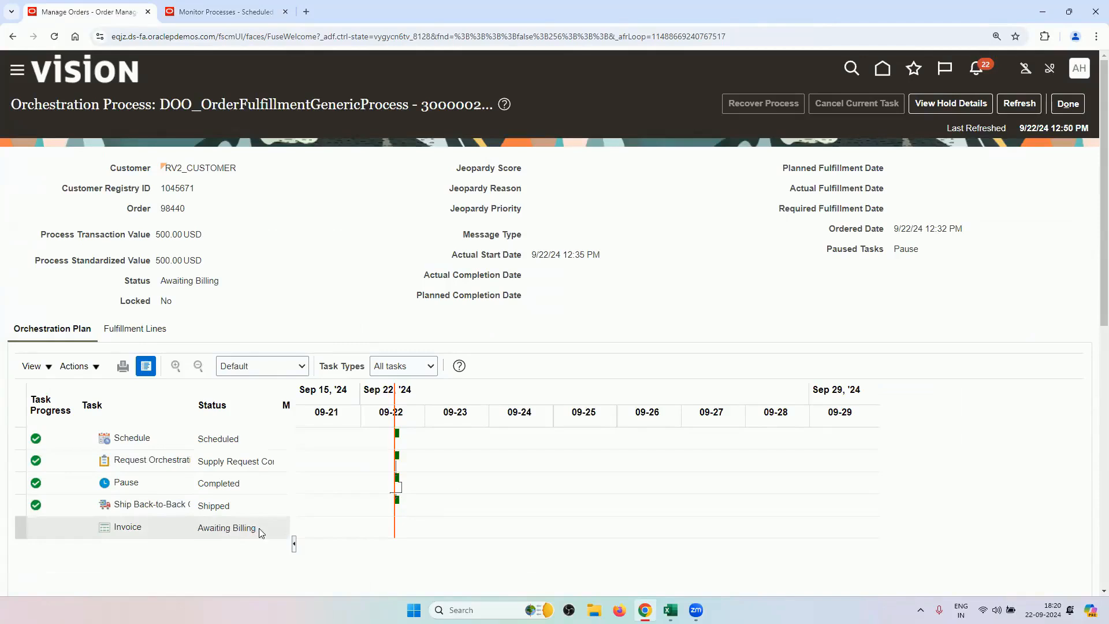
left_click(1019, 104)
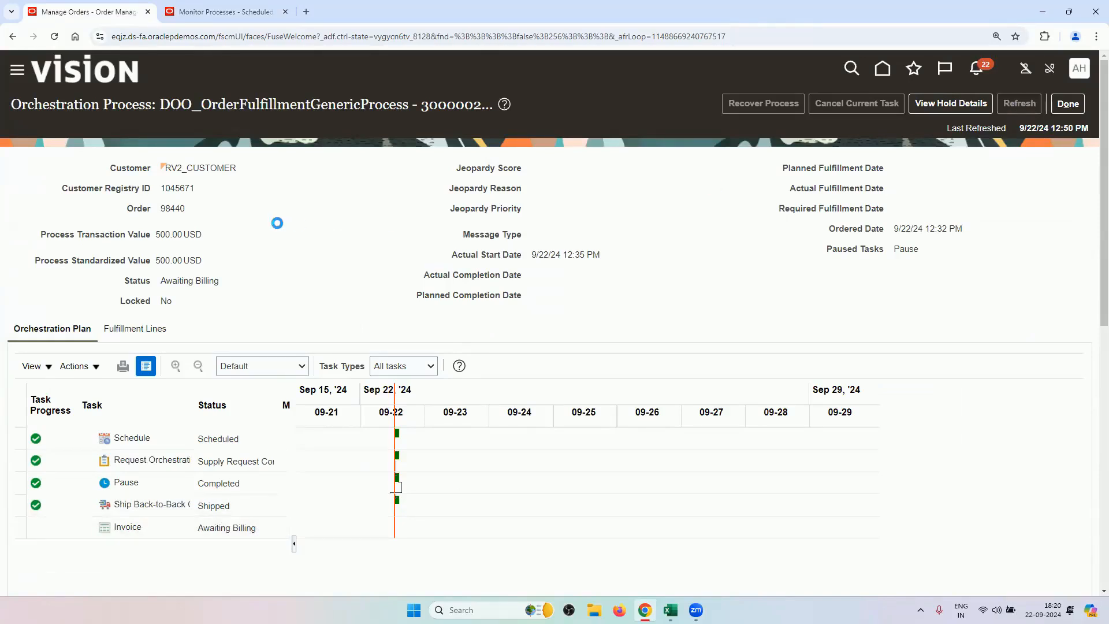
left_click(225, 12)
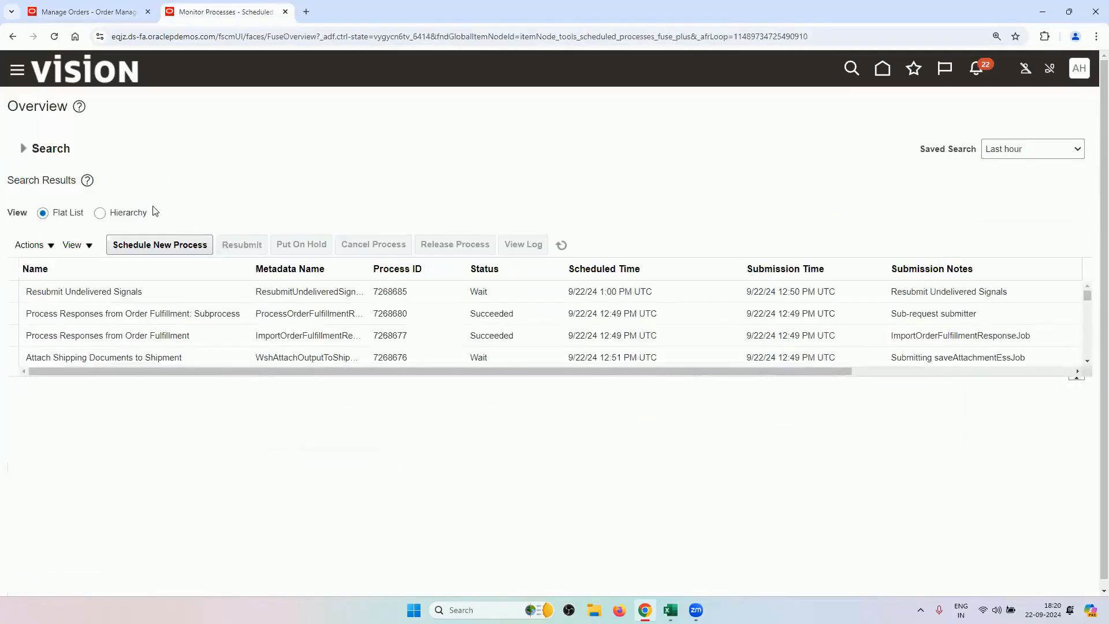
Schedule a new Import AutoInvoice process with the distributed order transaction source.
left_click(147, 247)
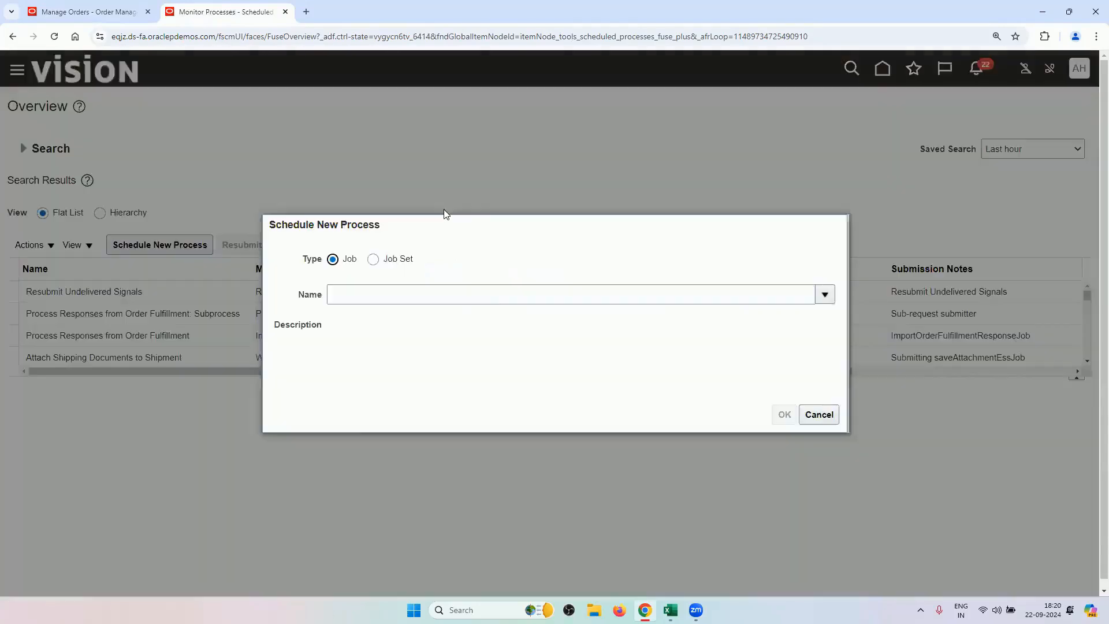
left_click(482, 297)
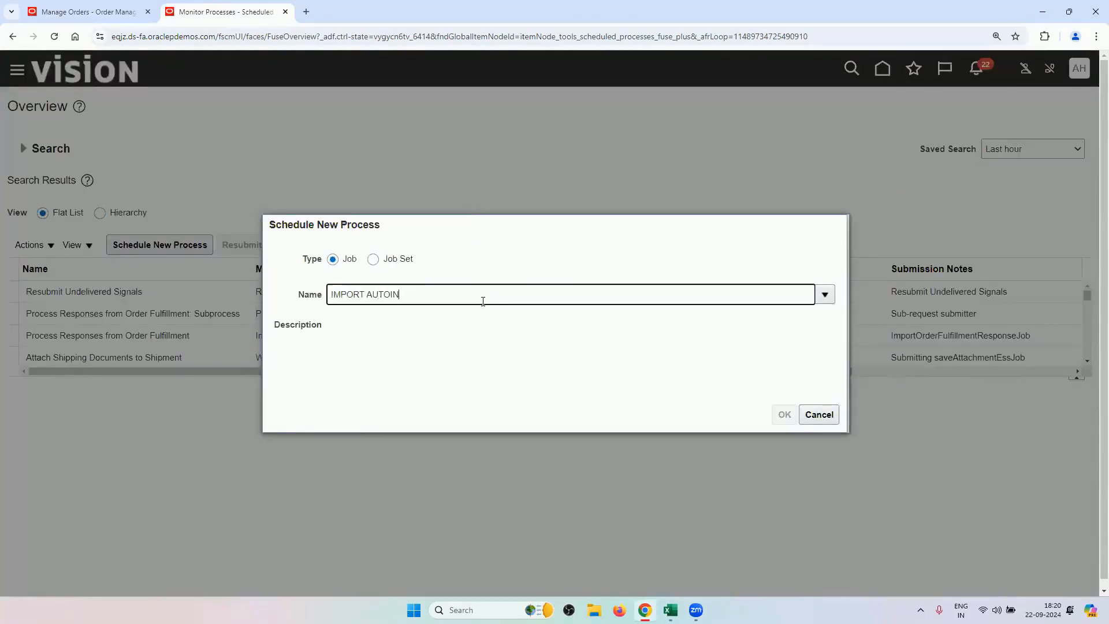
type("IMPORT AUTOINVOICE")
key("Tab")
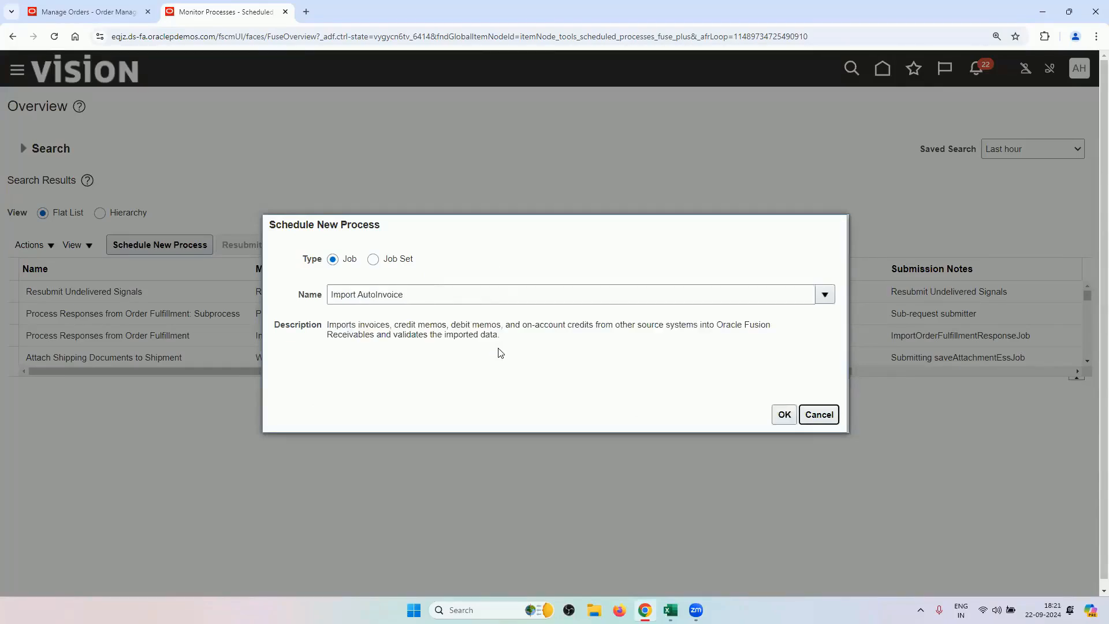
left_click(784, 414)
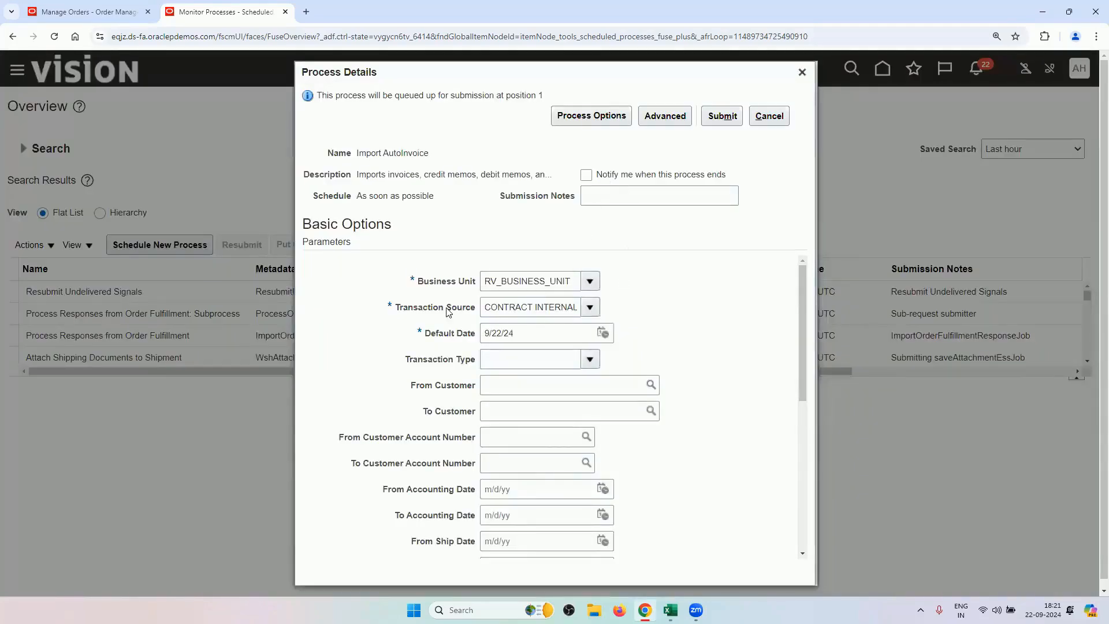
left_click(591, 308)
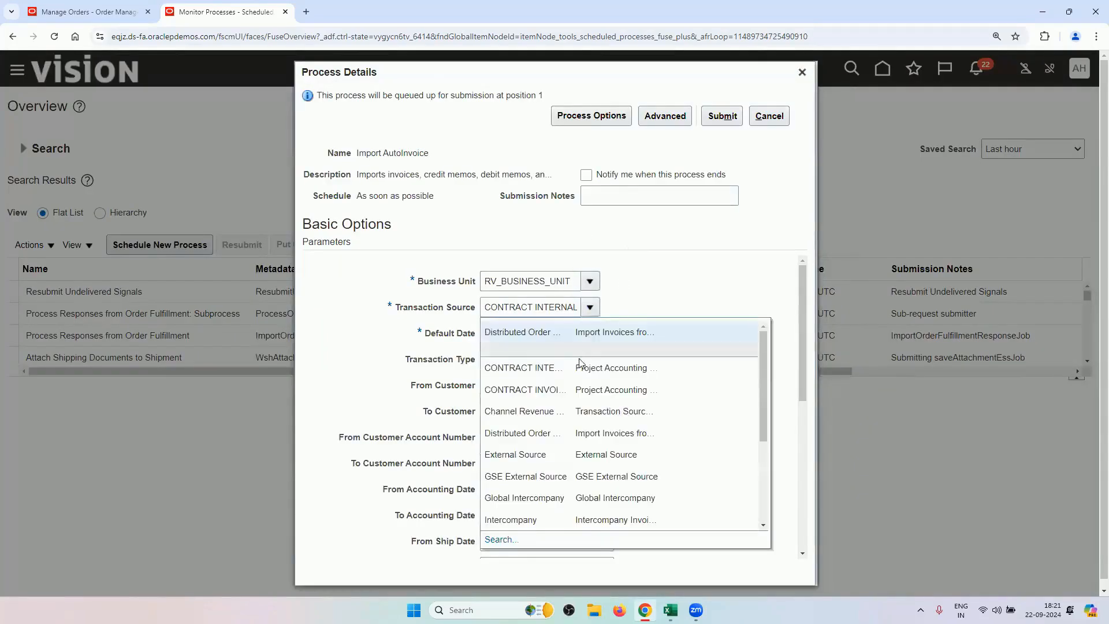
left_click(576, 334)
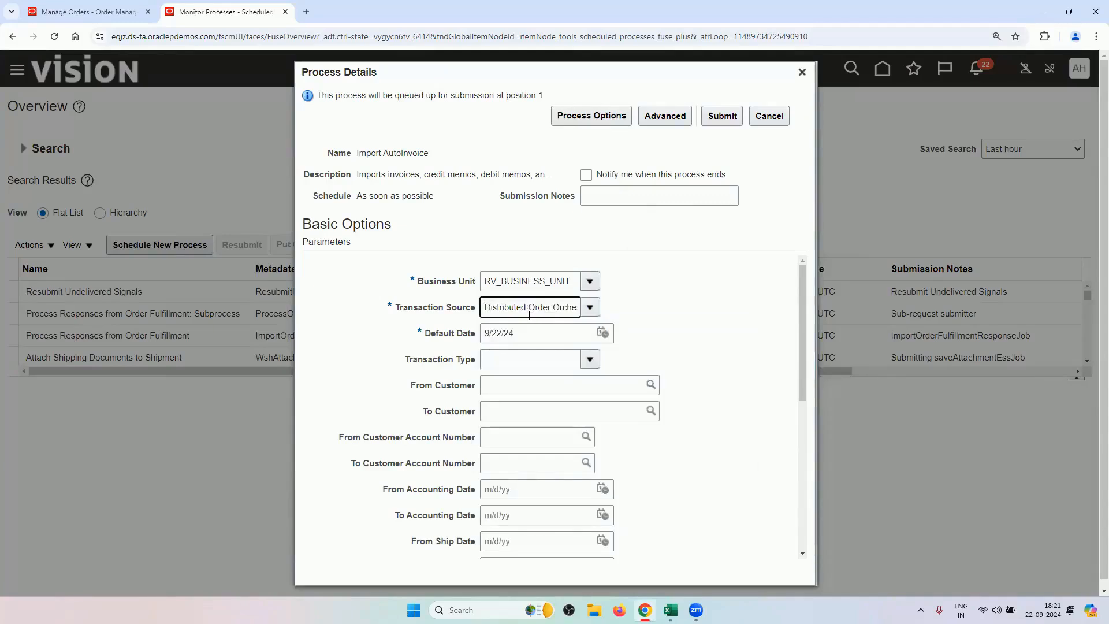
scroll(505, 309, "down", 2)
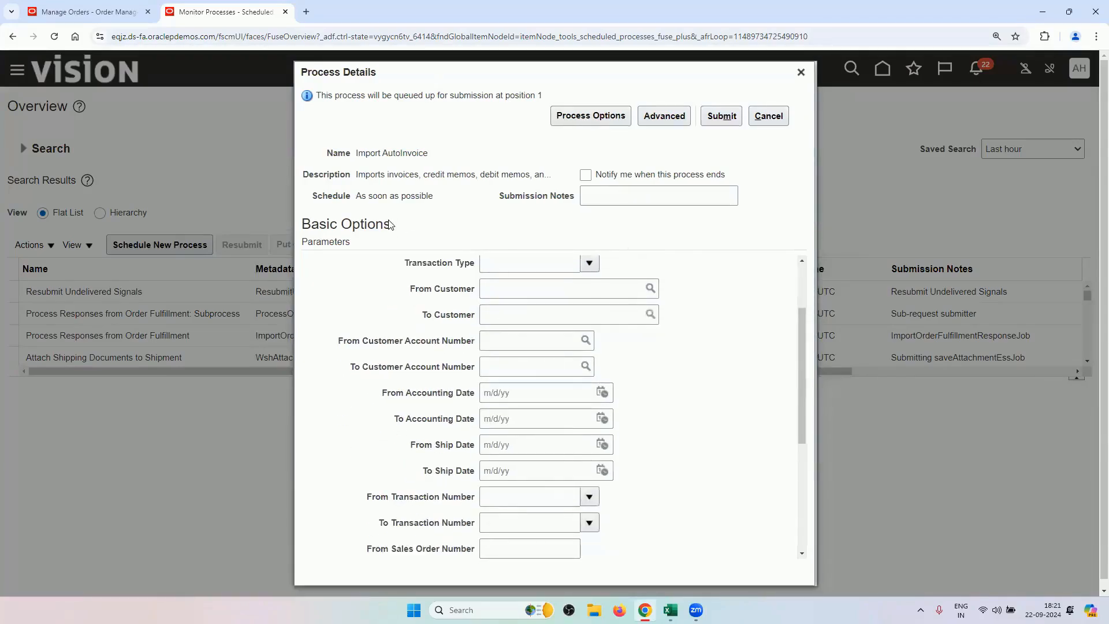
scroll(538, 465, "down", 2)
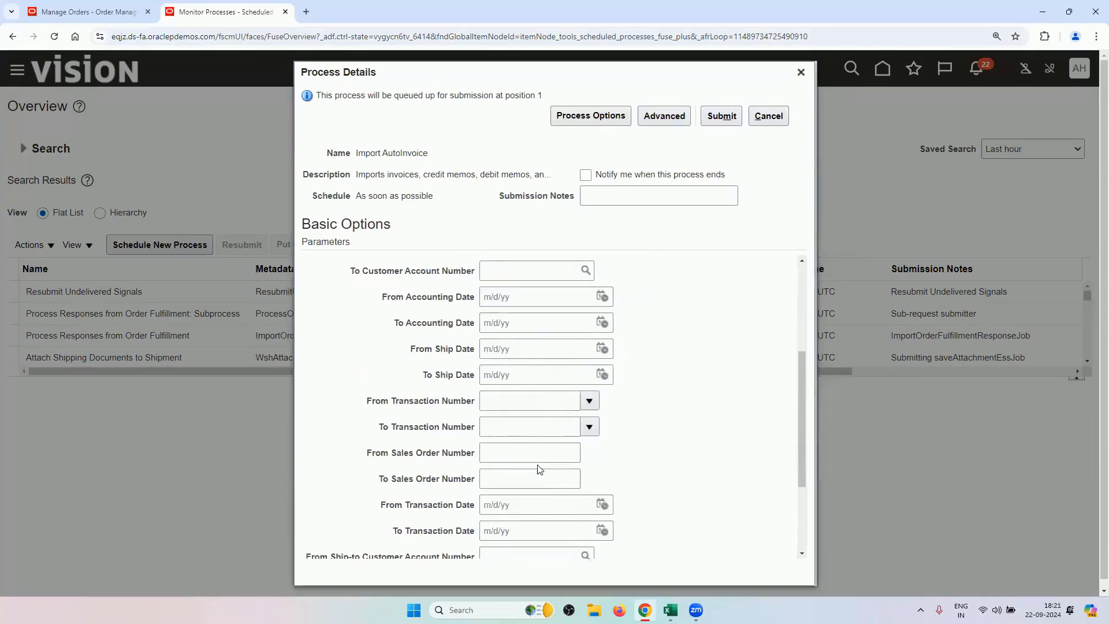
Copy order 98440 into From and To Sales Order Number, then submit the process.
left_click(97, 7)
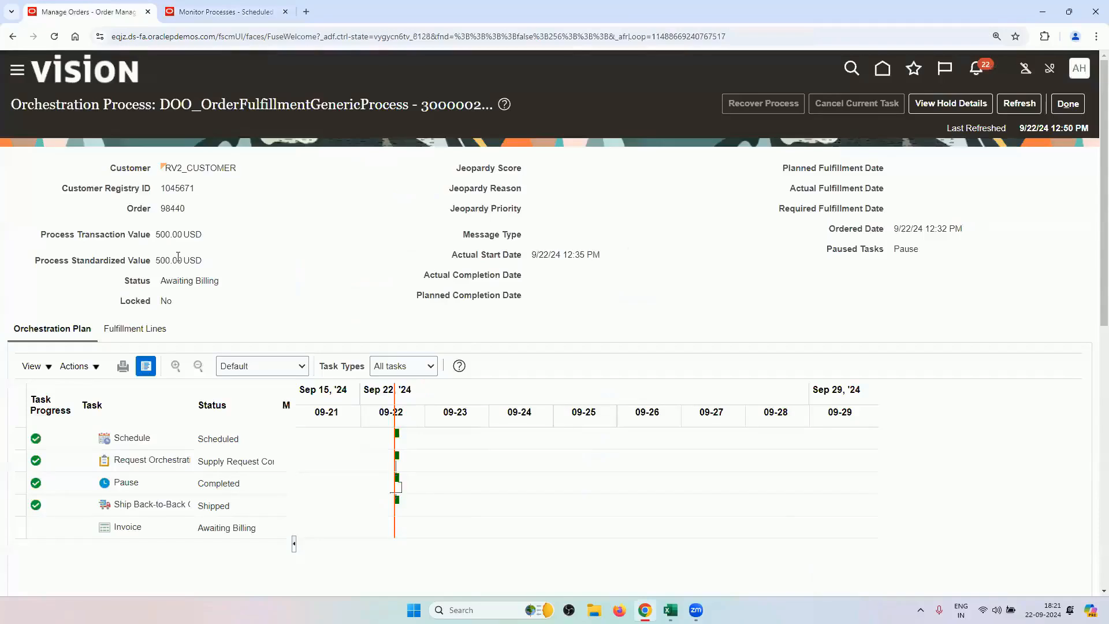
double_click(175, 209)
right_click(174, 209)
left_click(197, 215)
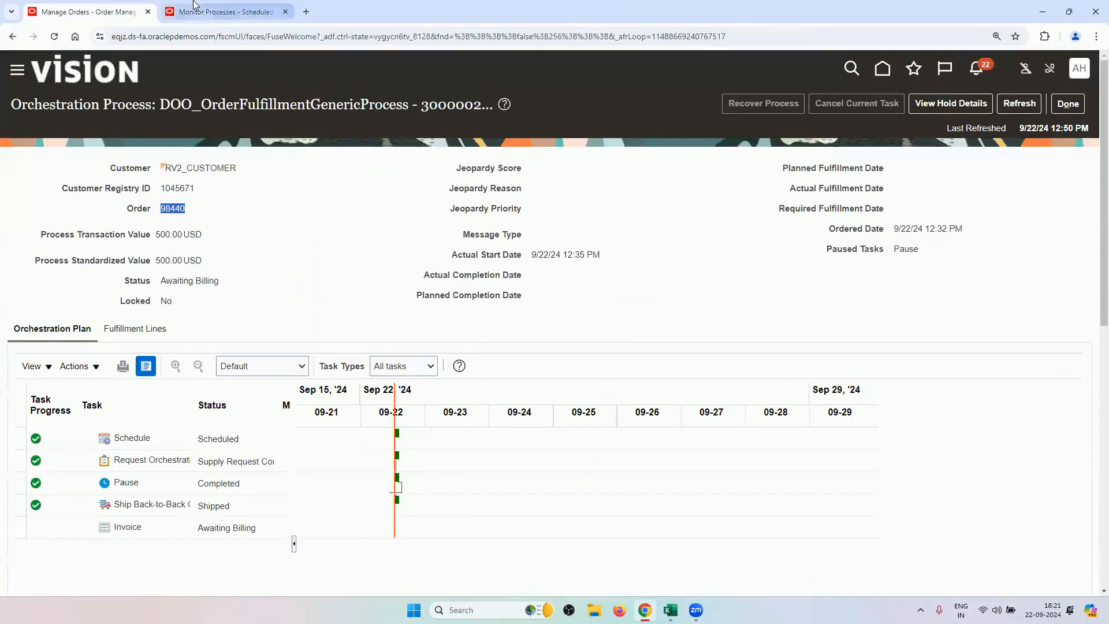
left_click(226, 12)
left_click(513, 453)
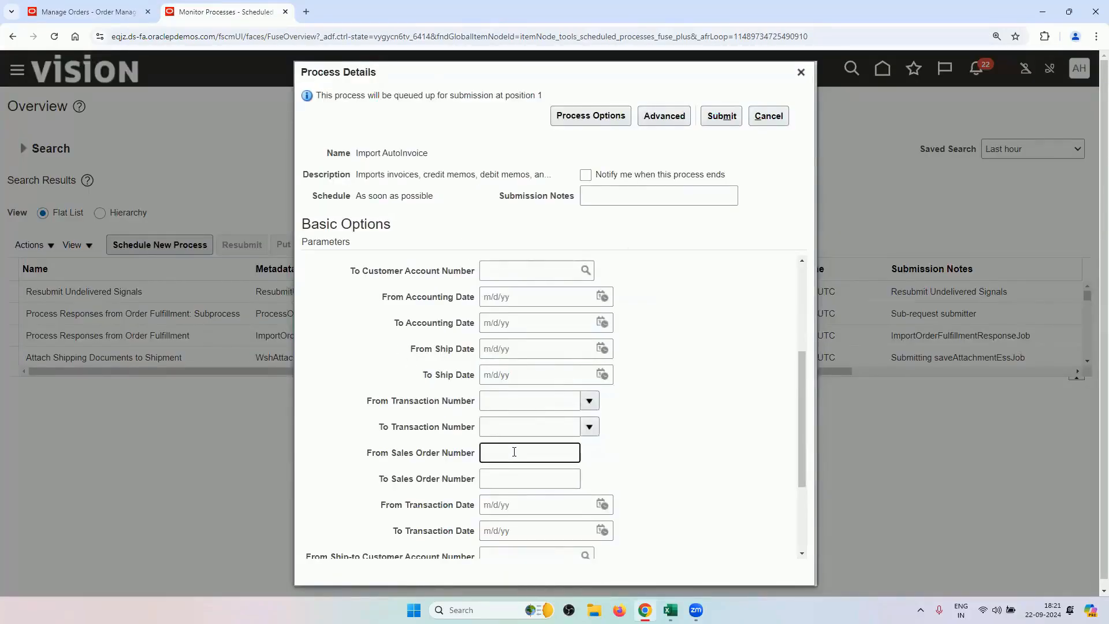
key("ctrl+v")
left_click(508, 486)
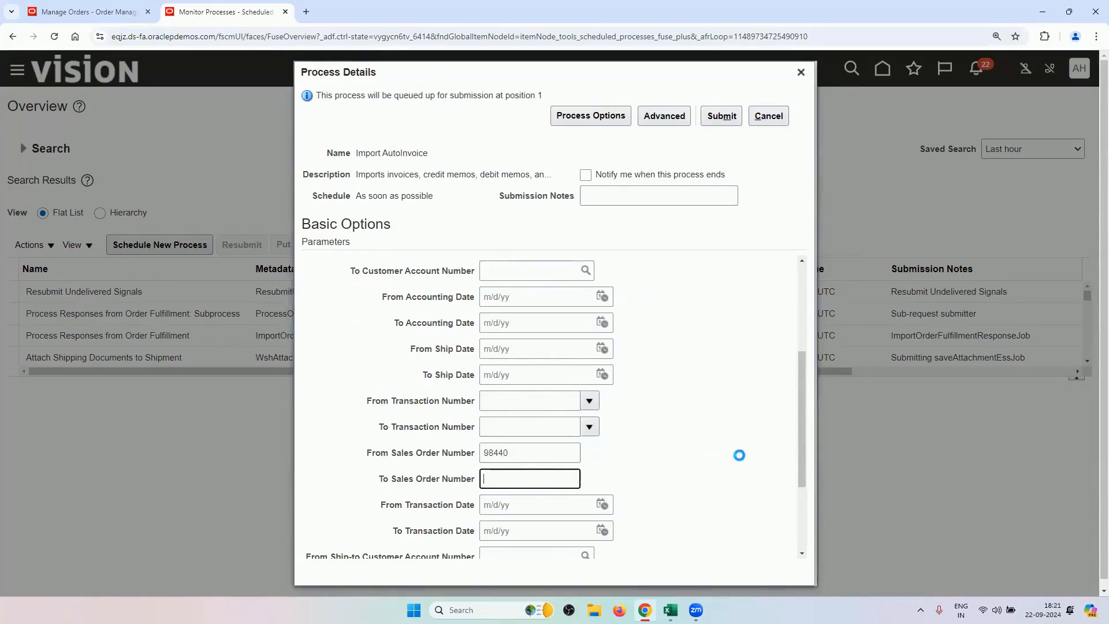
key("ctrl+v")
scroll(745, 451, "down", 2)
scroll(700, 287, "up", 5)
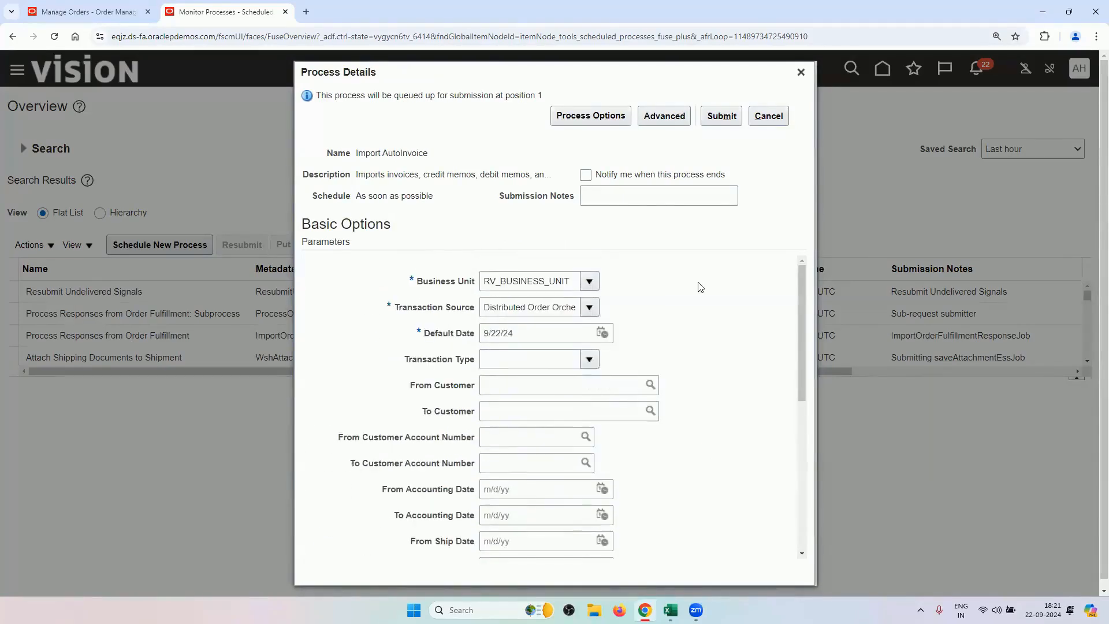
left_click(721, 122)
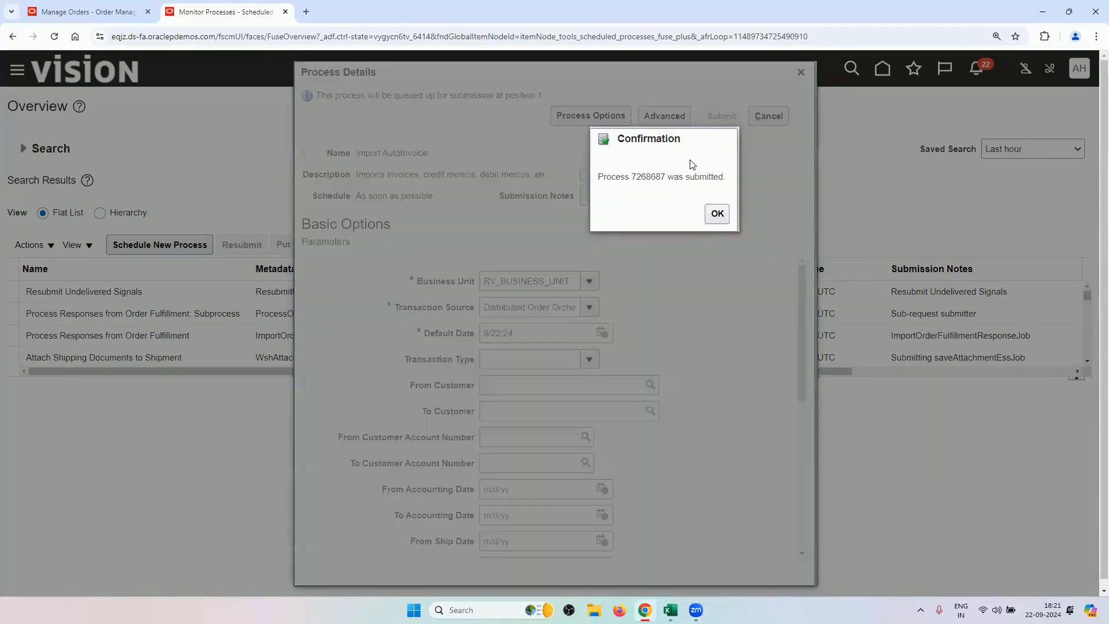
left_click(716, 215)
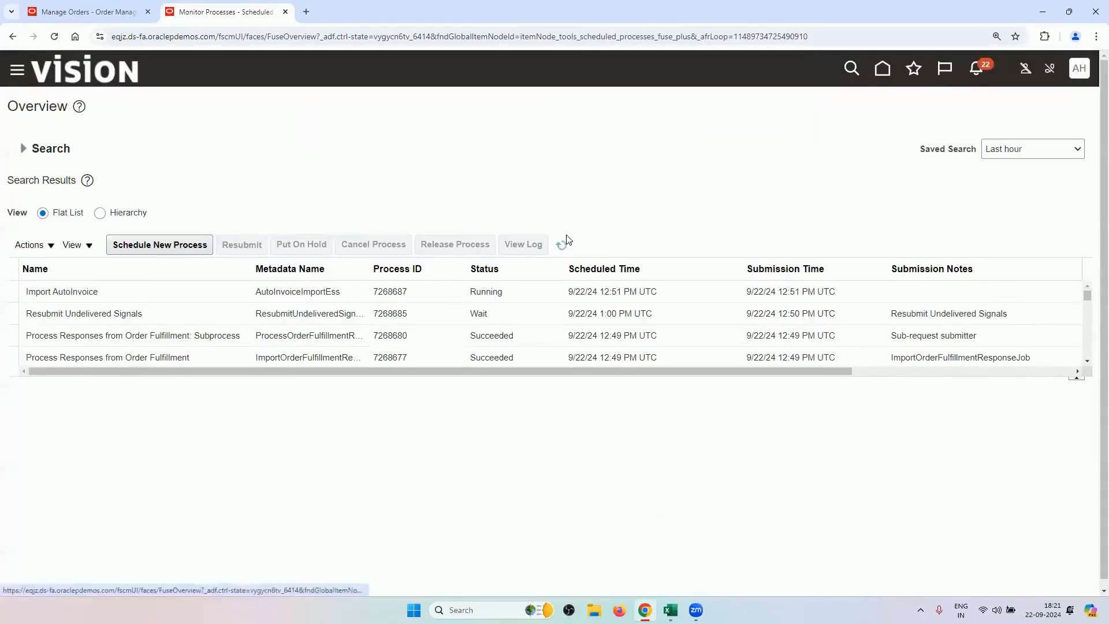
left_click(86, 12)
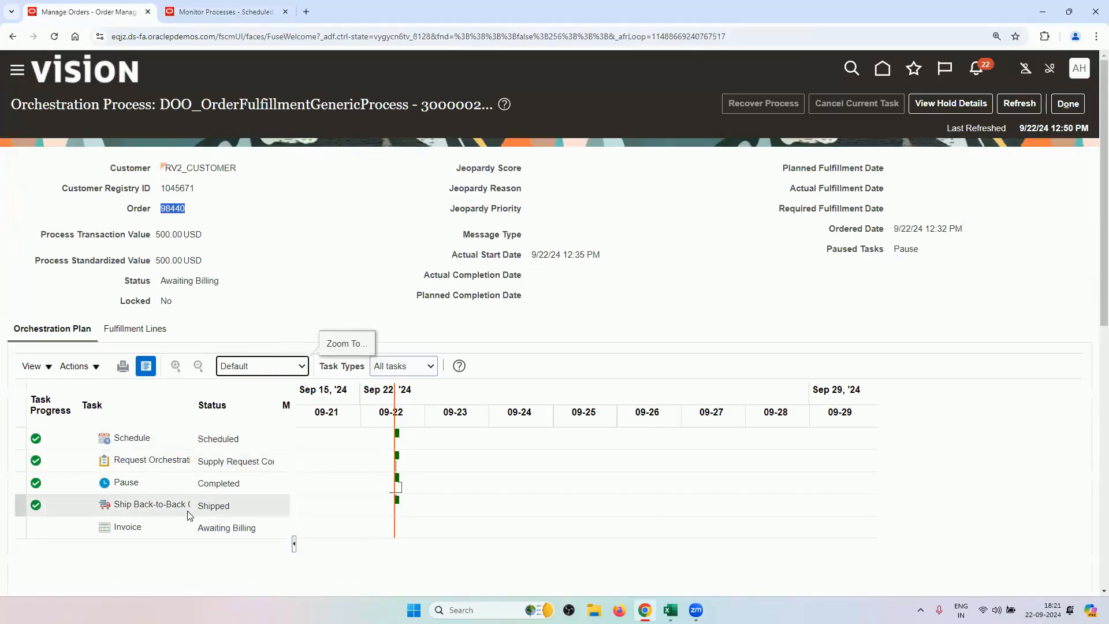
left_click(146, 331)
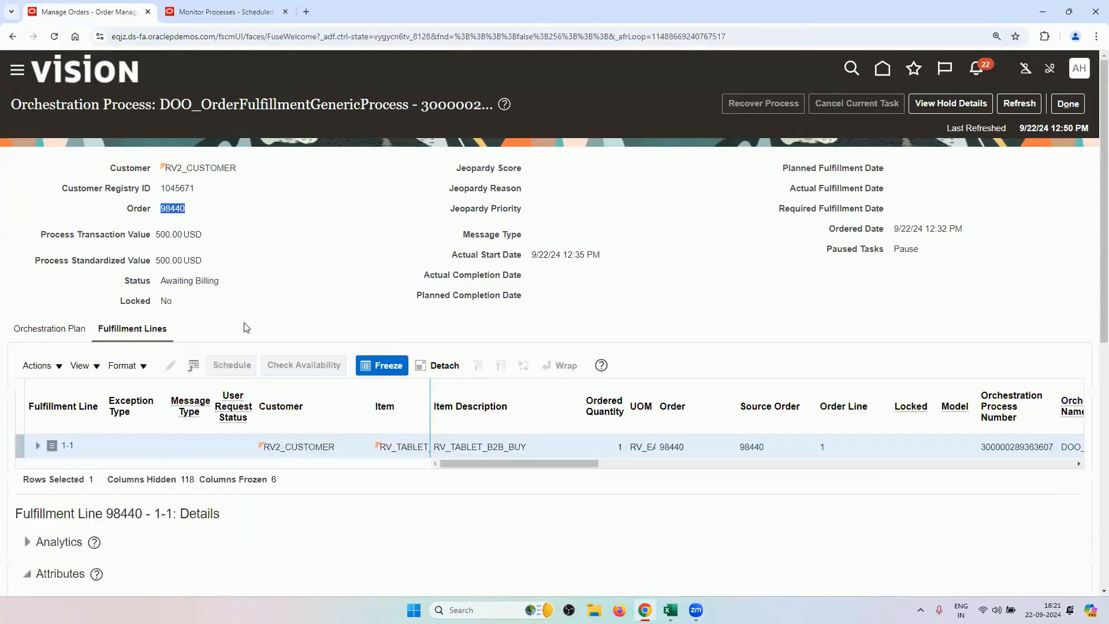
scroll(245, 325, "down", 5)
scroll(246, 325, "down", 3)
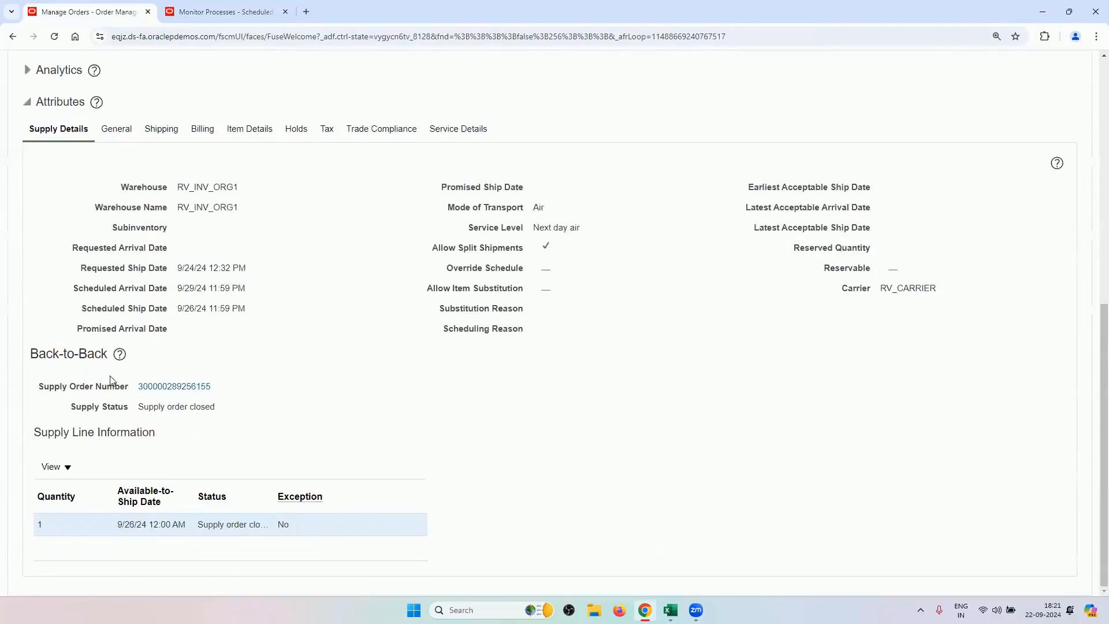
left_click(175, 387)
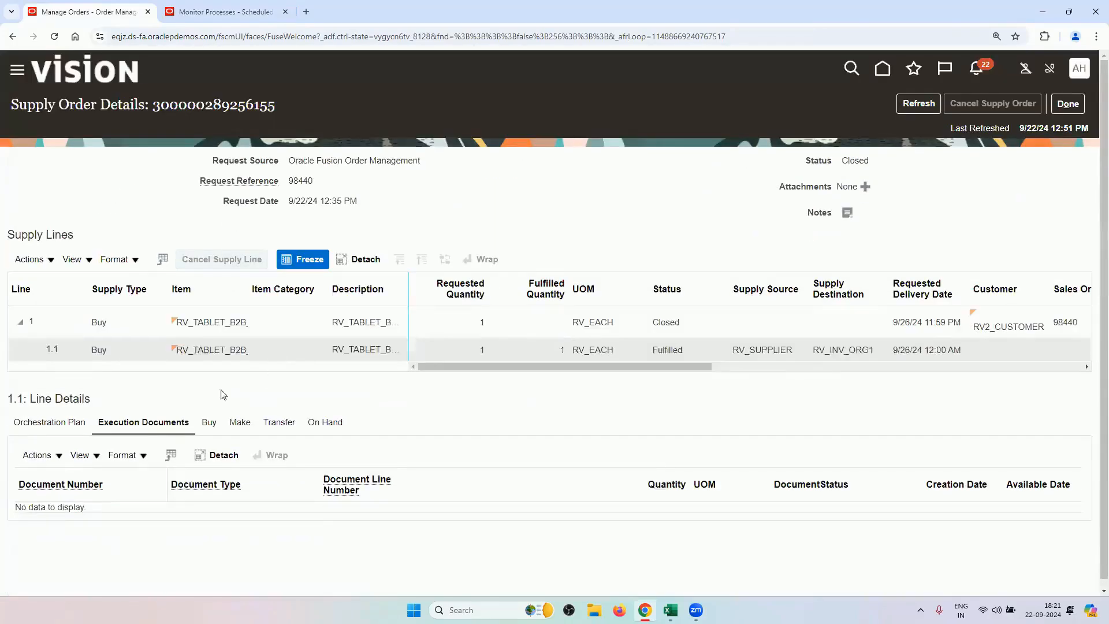
Review the supply line's orchestration plan and purchasing documents, then close the supply order.
scroll(222, 395, "down", 1)
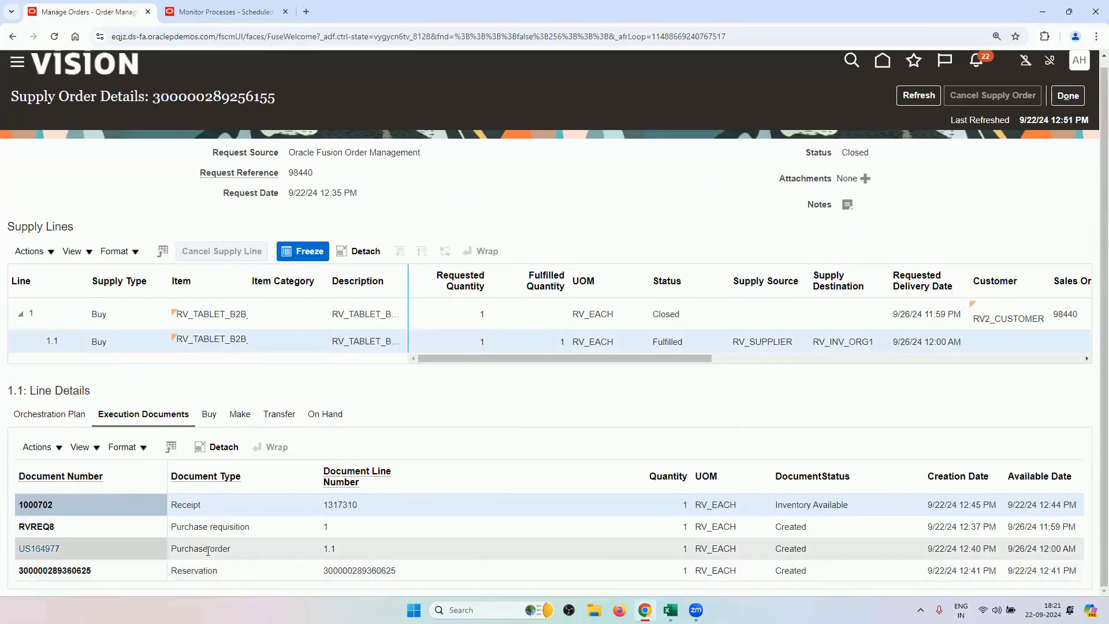
left_click(52, 413)
scroll(165, 384, "down", 3)
scroll(165, 386, "down", 1)
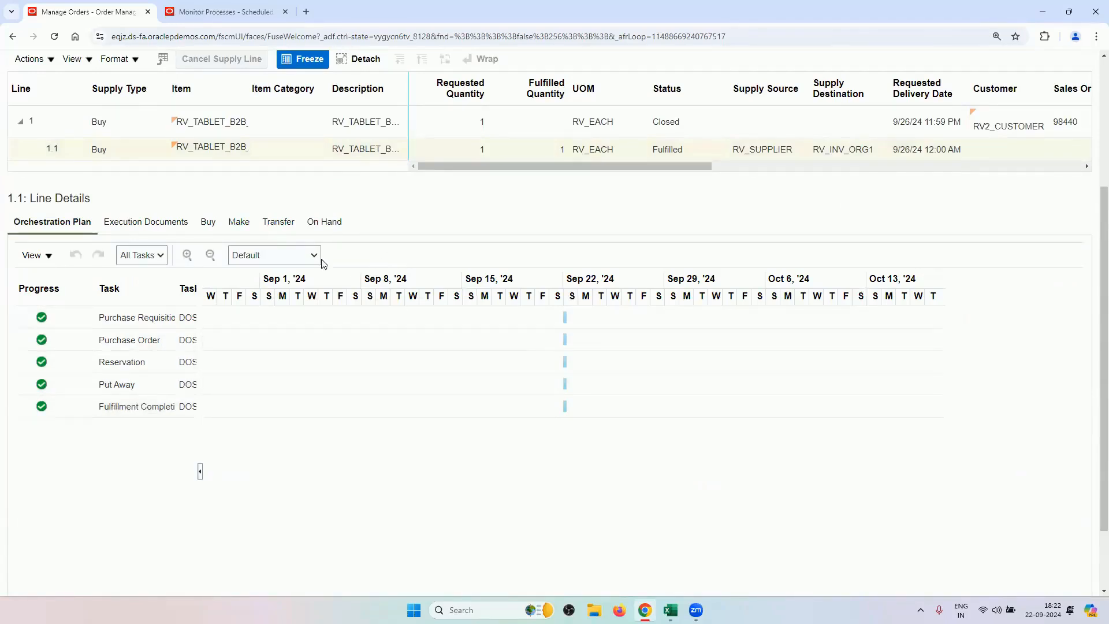
left_click(208, 223)
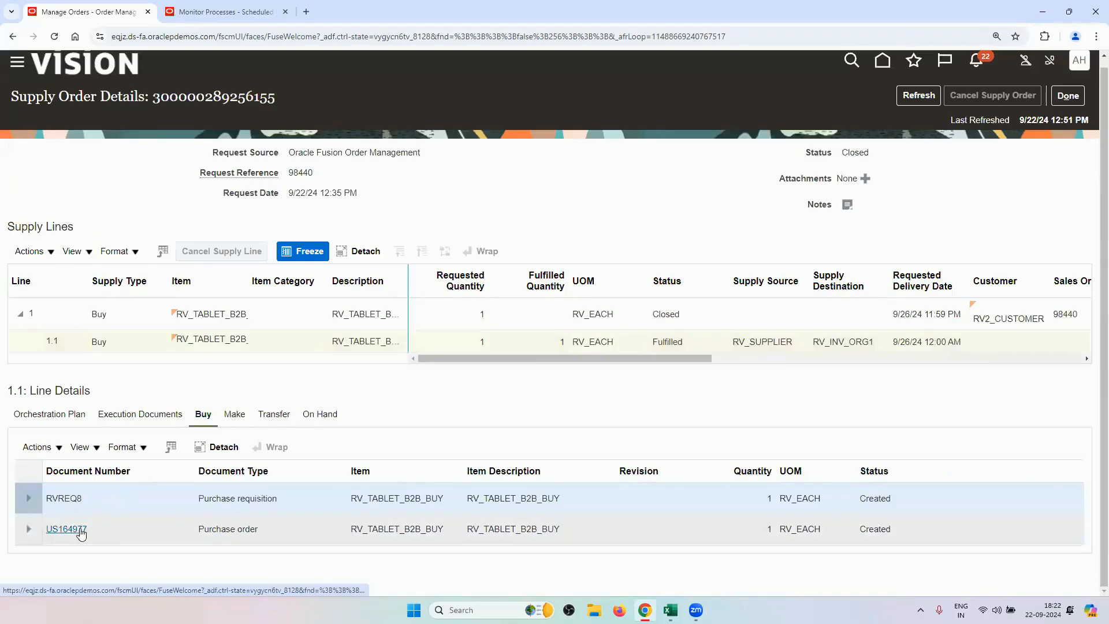
scroll(743, 342, "up", 1)
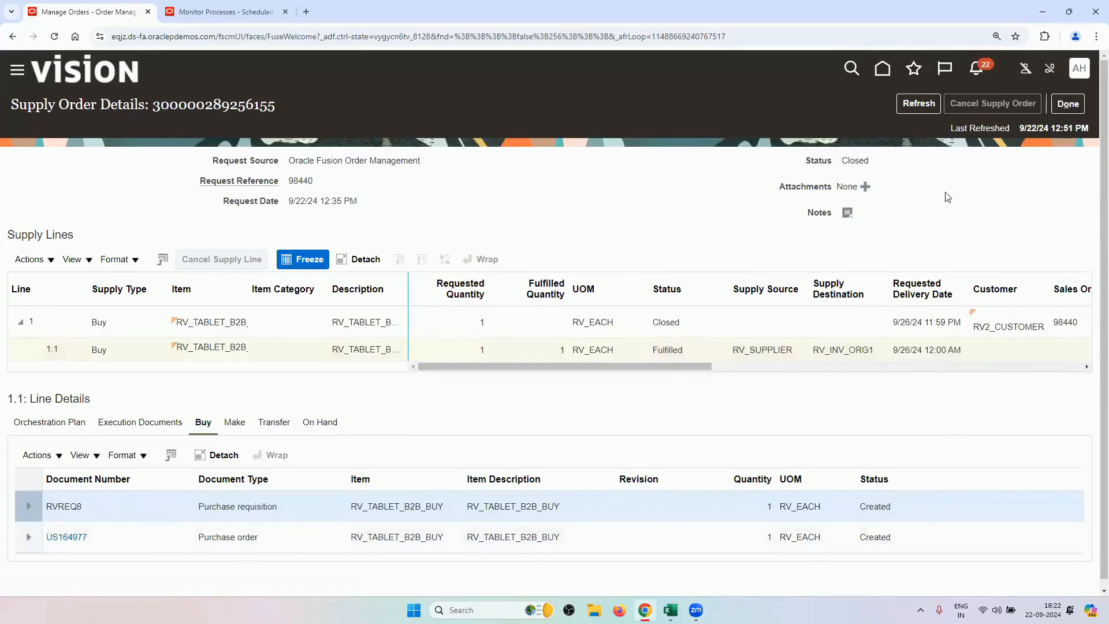
left_click(1067, 103)
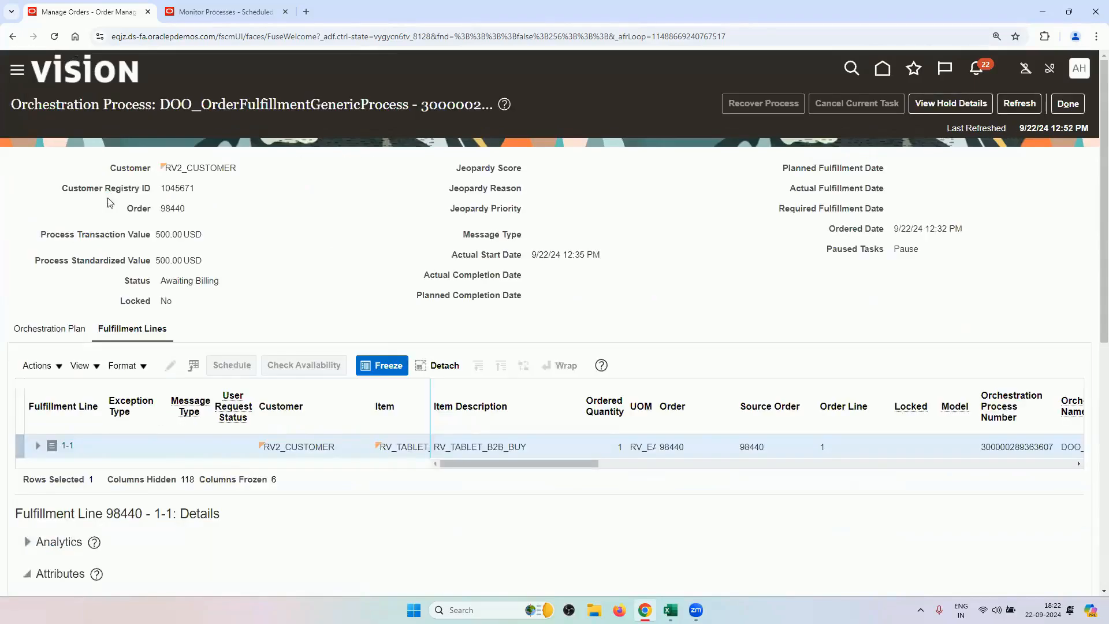
Refresh order 98440's orchestration plan until the Invoice task and order show Billed.
scroll(274, 224, "down", 8)
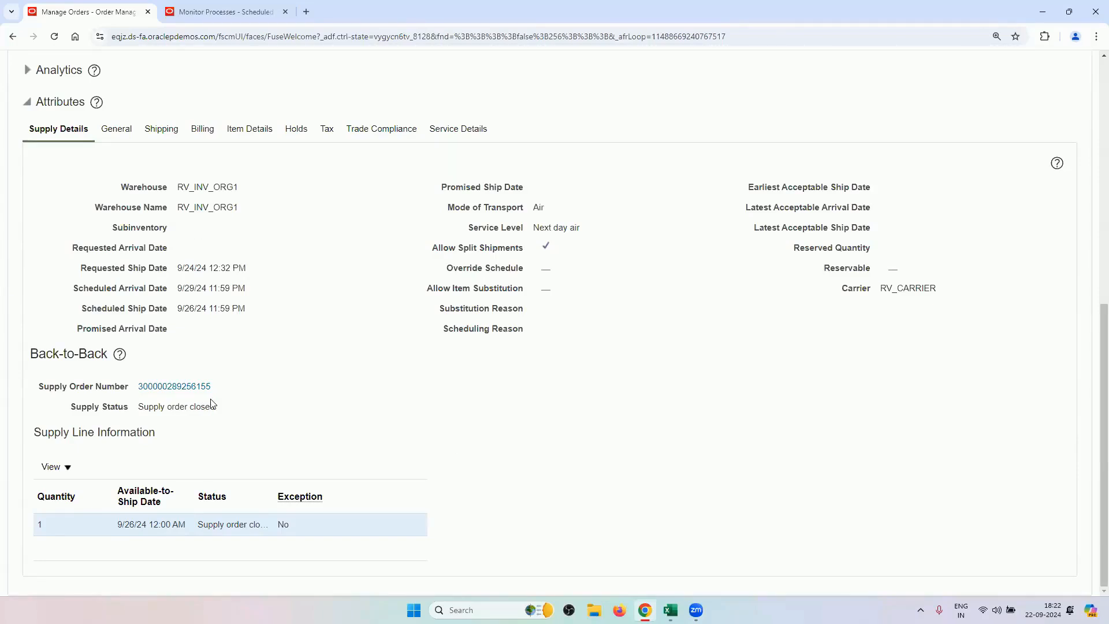
scroll(283, 370, "up", 4)
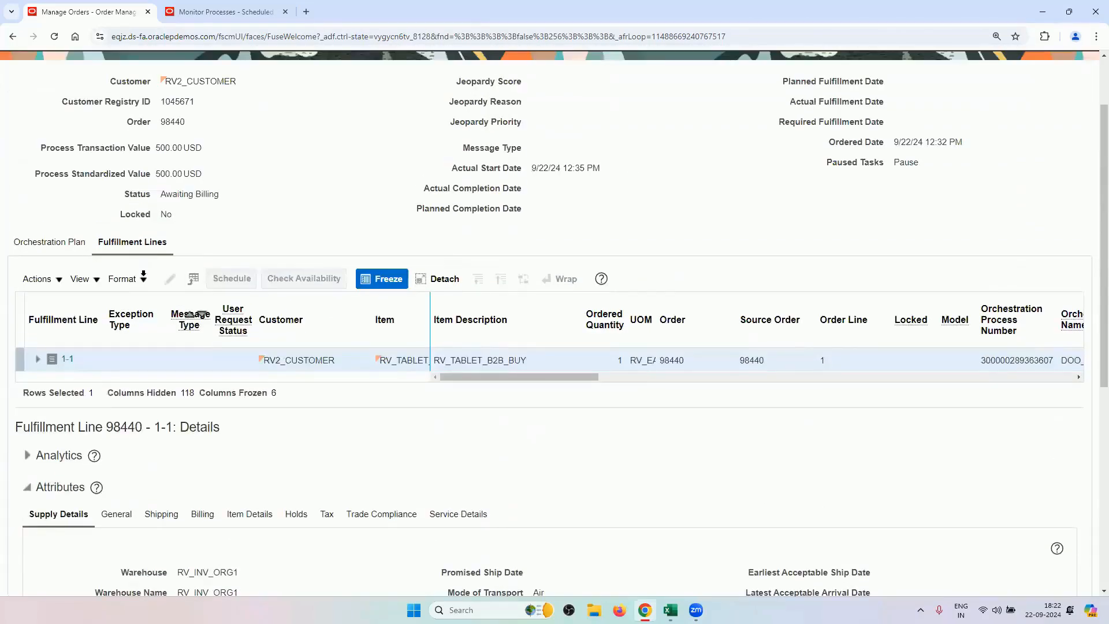
left_click(76, 243)
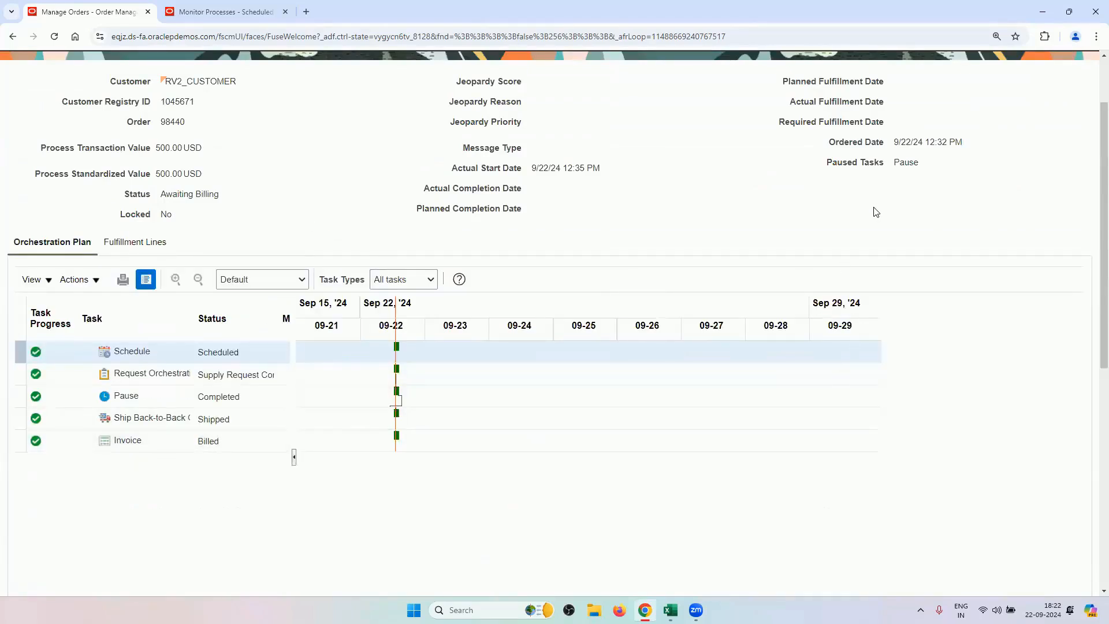
scroll(871, 210, "up", 2)
left_click(1019, 103)
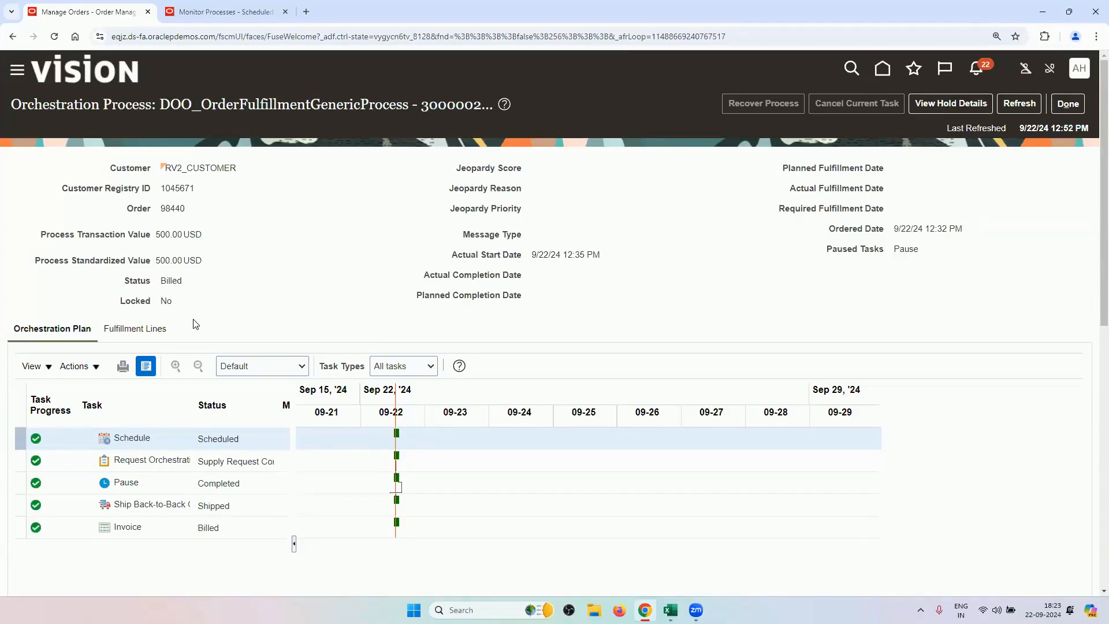
Show the billed order 98440's fulfillment line and bring up the Excel workbooks.
left_click(157, 330)
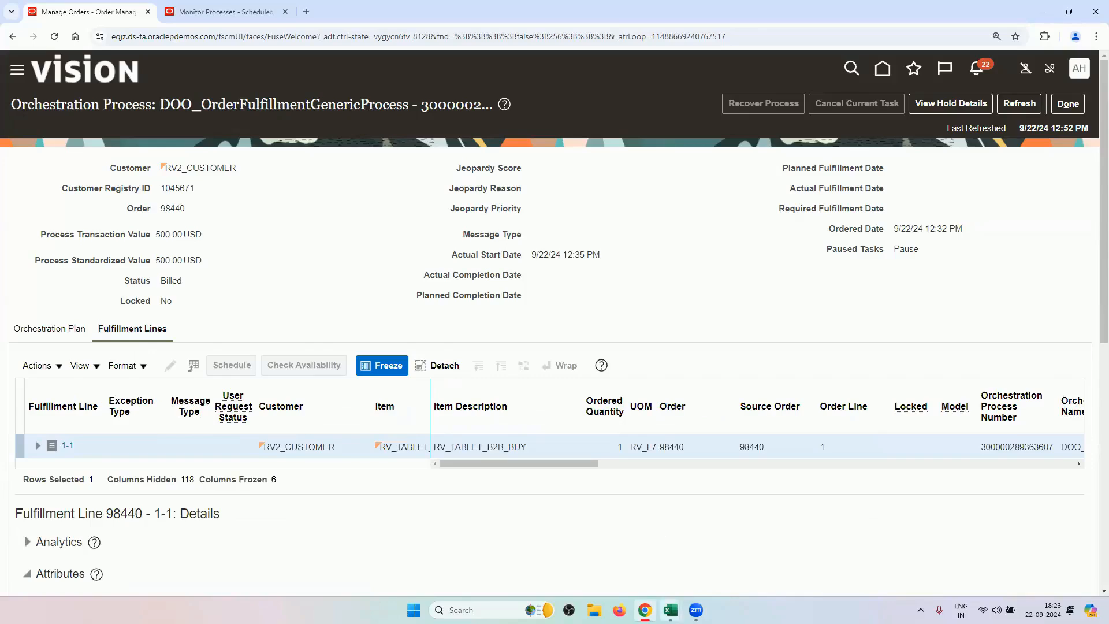
left_click(670, 610)
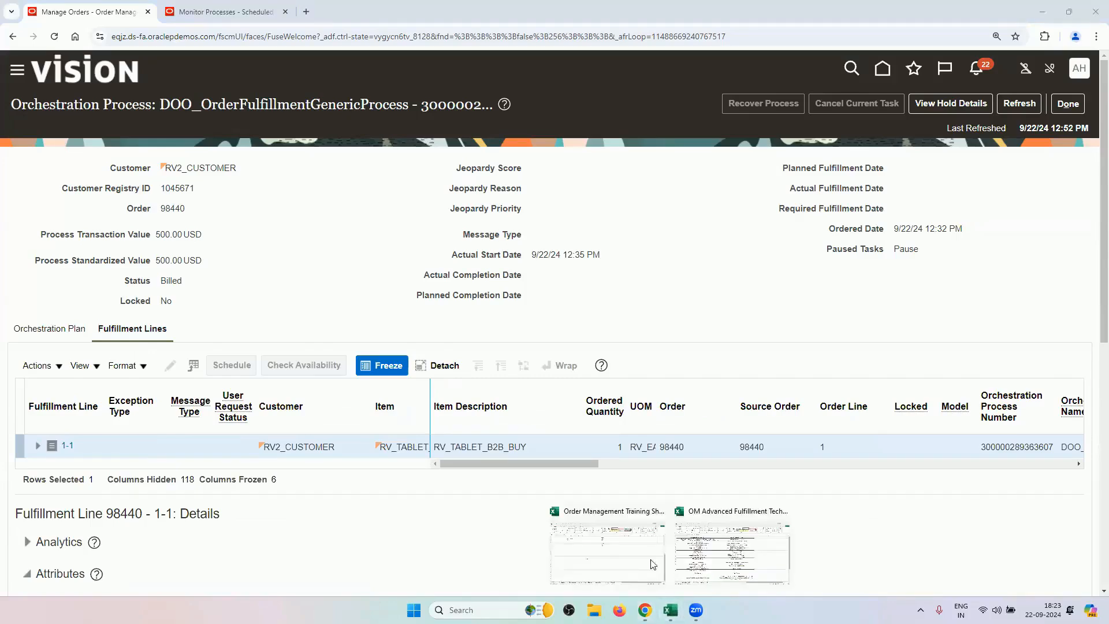
Review the Back to Back Transfer sheet's setup tasks A2 to A15 in the checklist workbook.
left_click(699, 549)
left_click(101, 573)
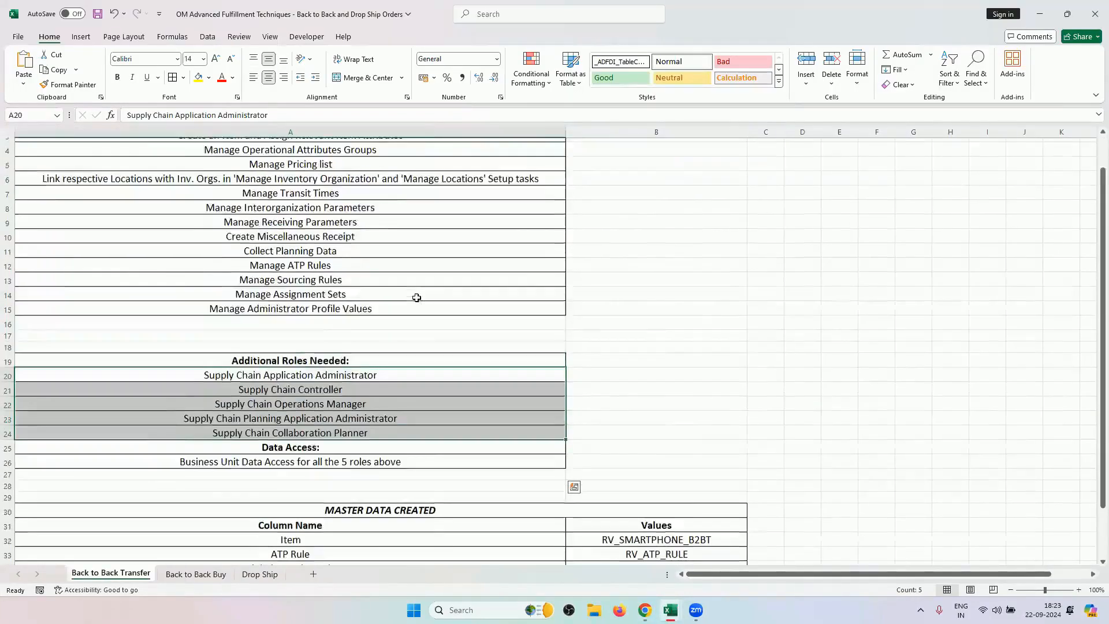
scroll(416, 297, "up", 1)
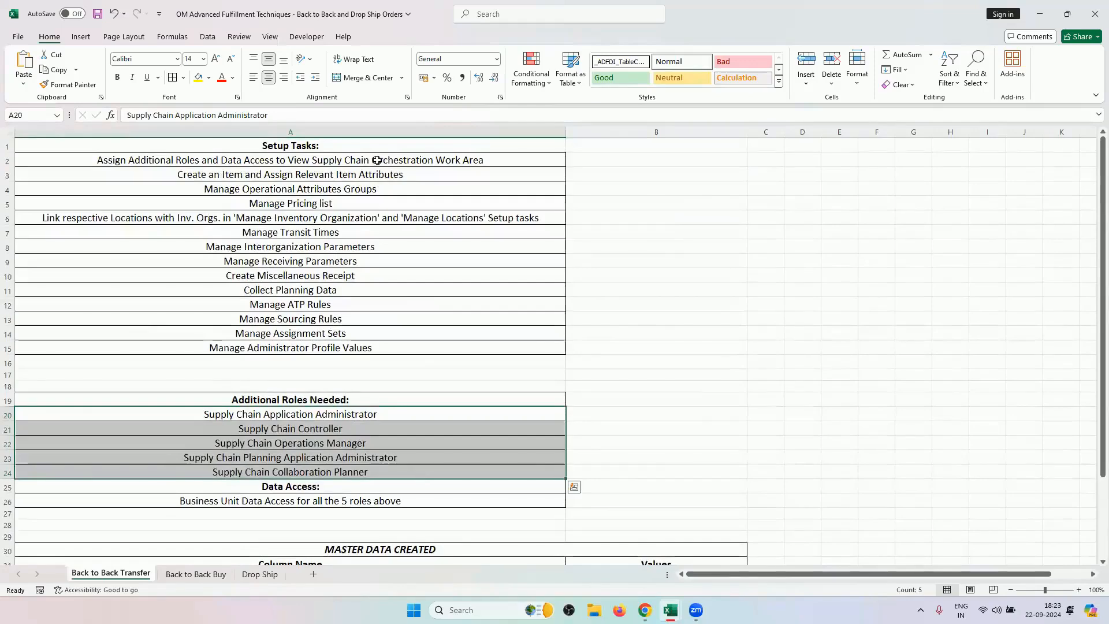
left_click_drag(376, 160, 495, 347)
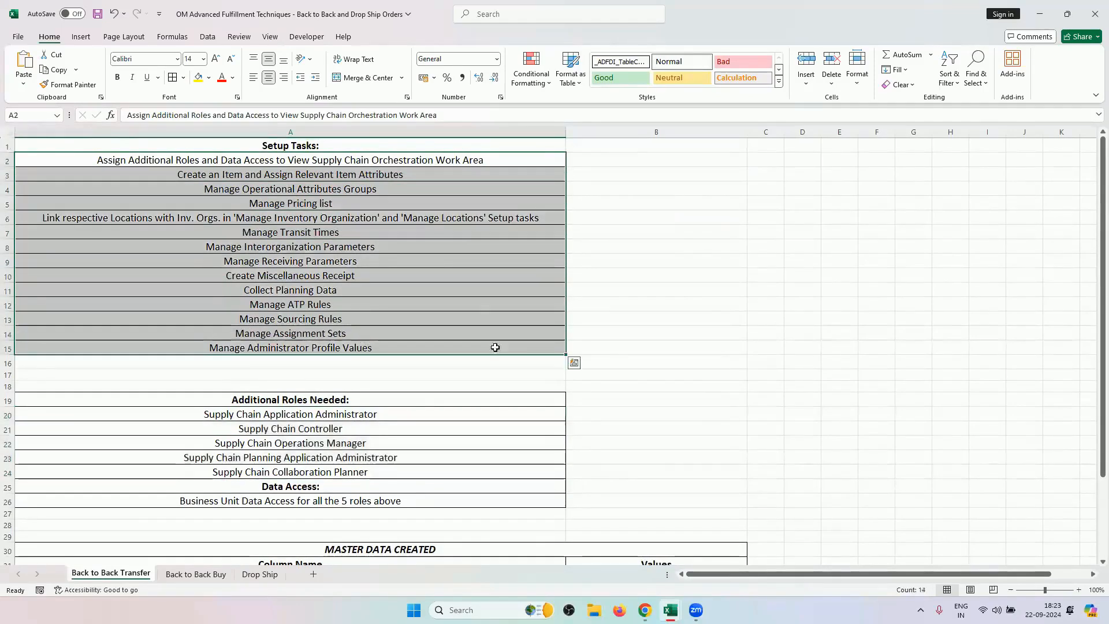
Review the Back to Back Buy sheet's procurement and OM/inventory setup tasks and master data.
left_click(218, 573)
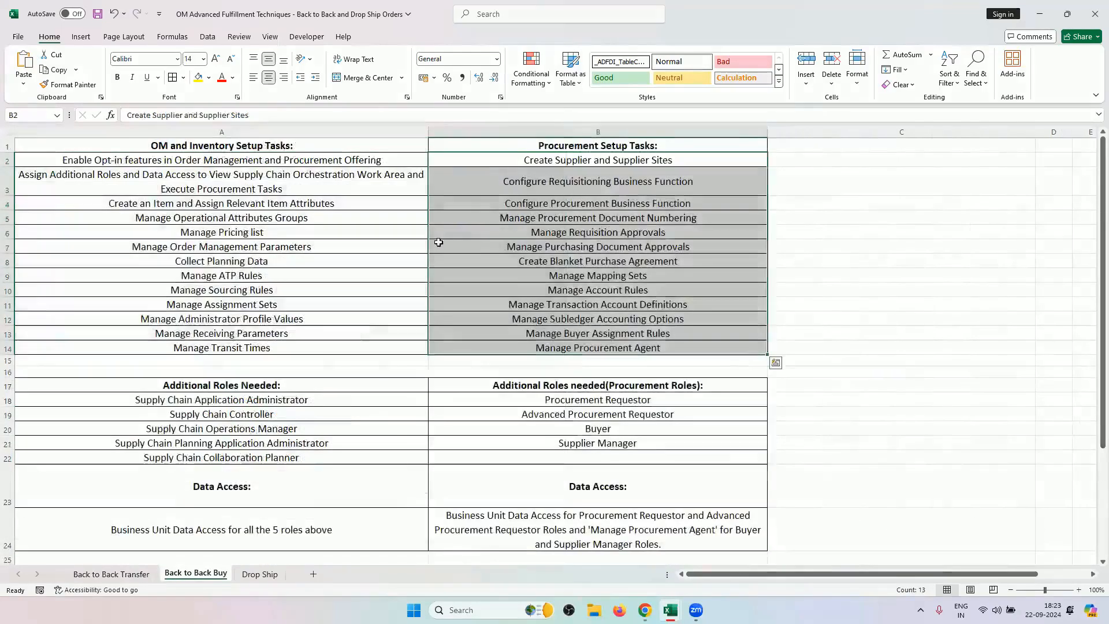
left_click(577, 261)
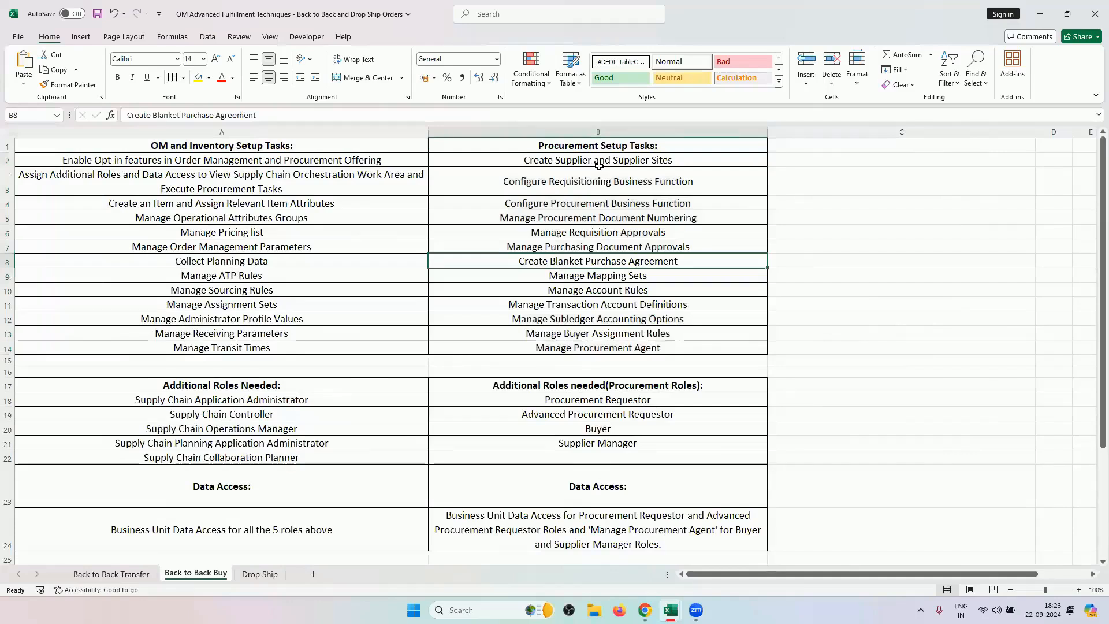
left_click_drag(599, 165, 607, 344)
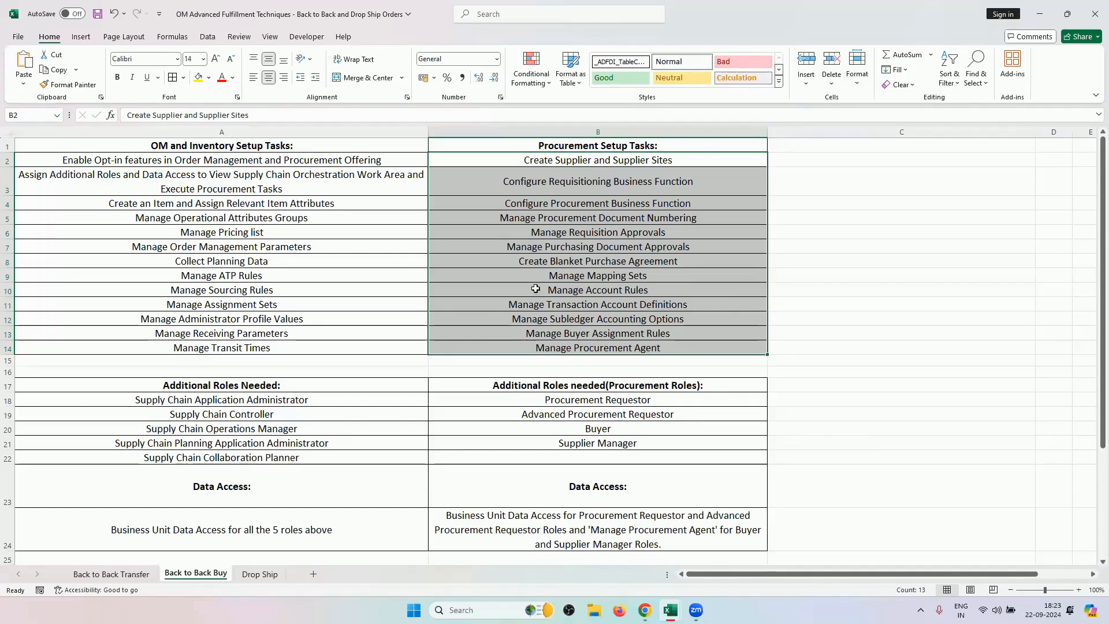
left_click_drag(304, 164, 272, 343)
scroll(272, 341, "down", 3)
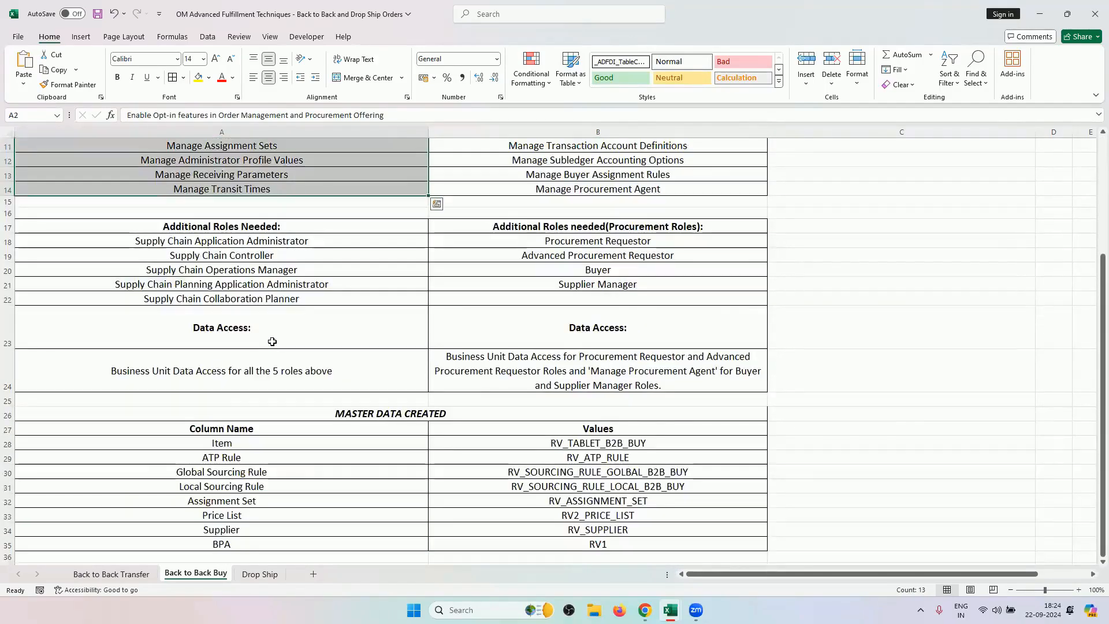
scroll(272, 341, "down", 2)
left_click_drag(631, 375, 641, 462)
scroll(544, 354, "up", 5)
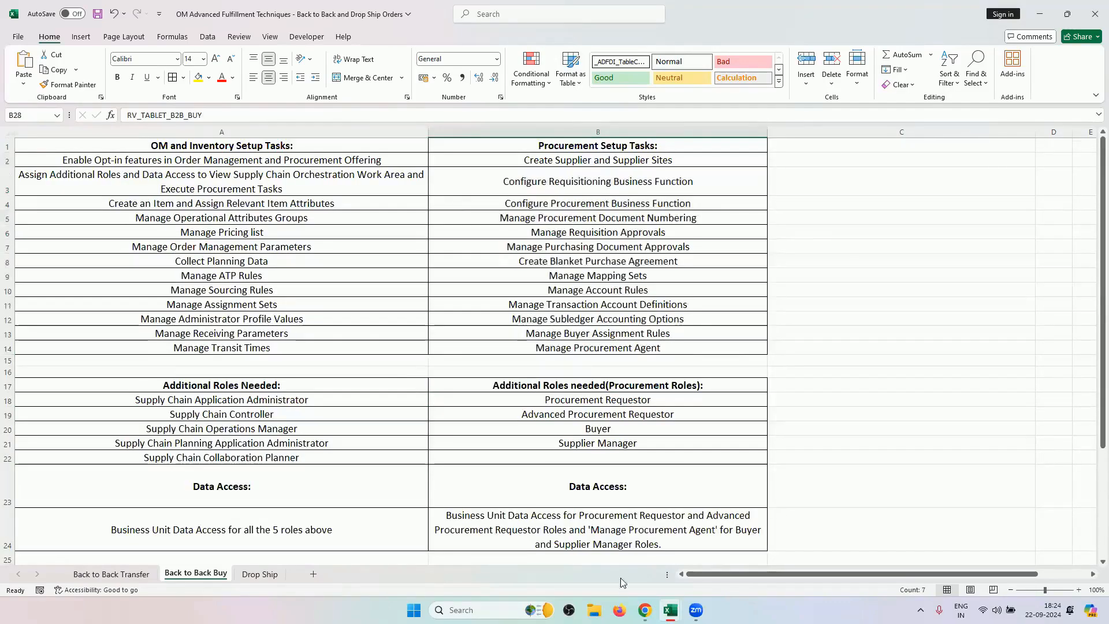
left_click(645, 609)
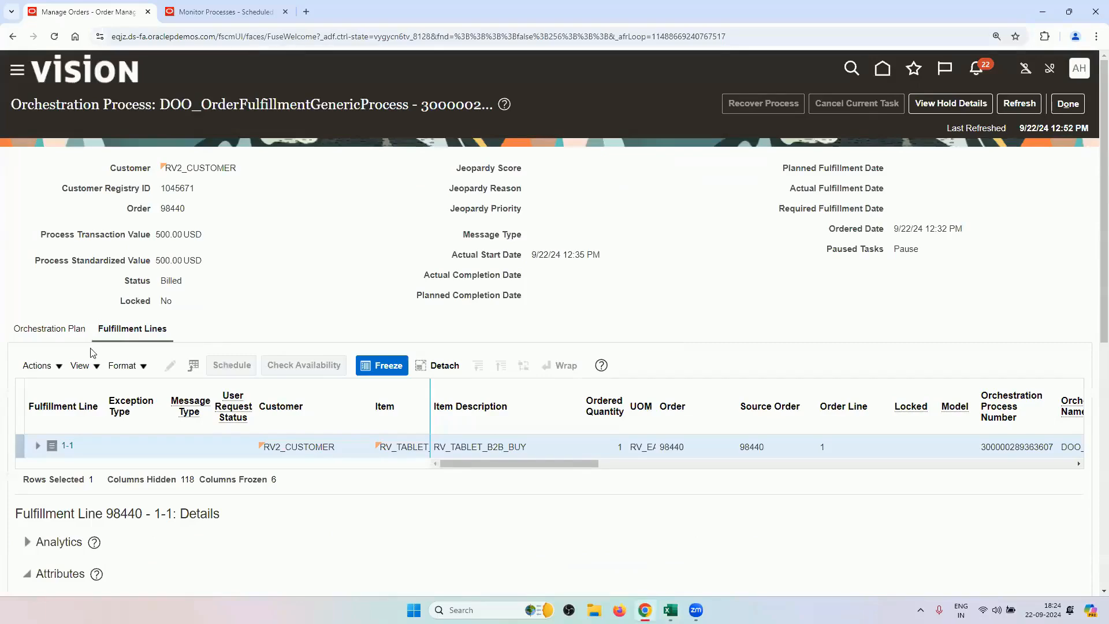
Display order 98440's orchestration plan, showing all five tasks from Schedule to Invoice complete.
left_click(80, 331)
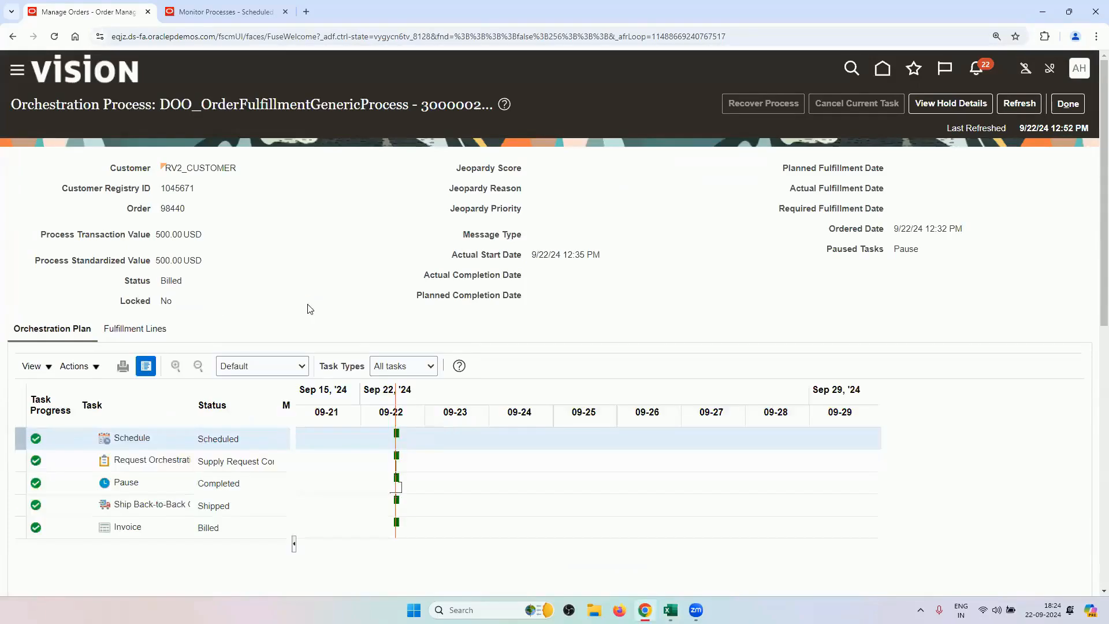
scroll(354, 231, "down", 2)
scroll(355, 231, "up", 2)
Review the Drop Ship sheet's OM, inventory and procurement setup tasks, including Manage Drop Ship Financial Flows.
mouse_move(670, 610)
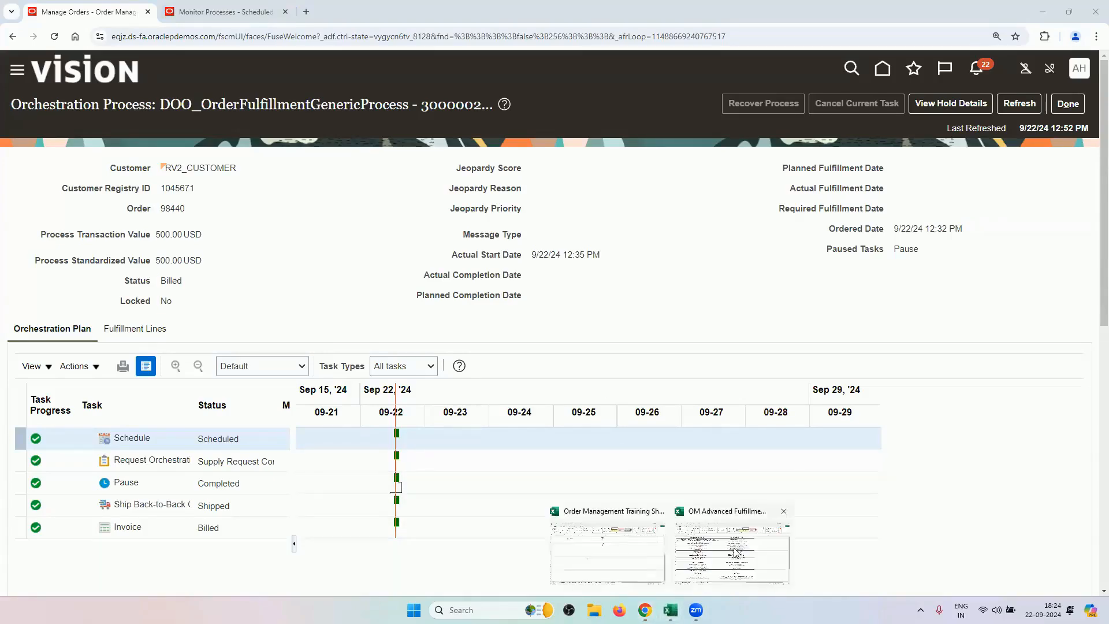
left_click(686, 503)
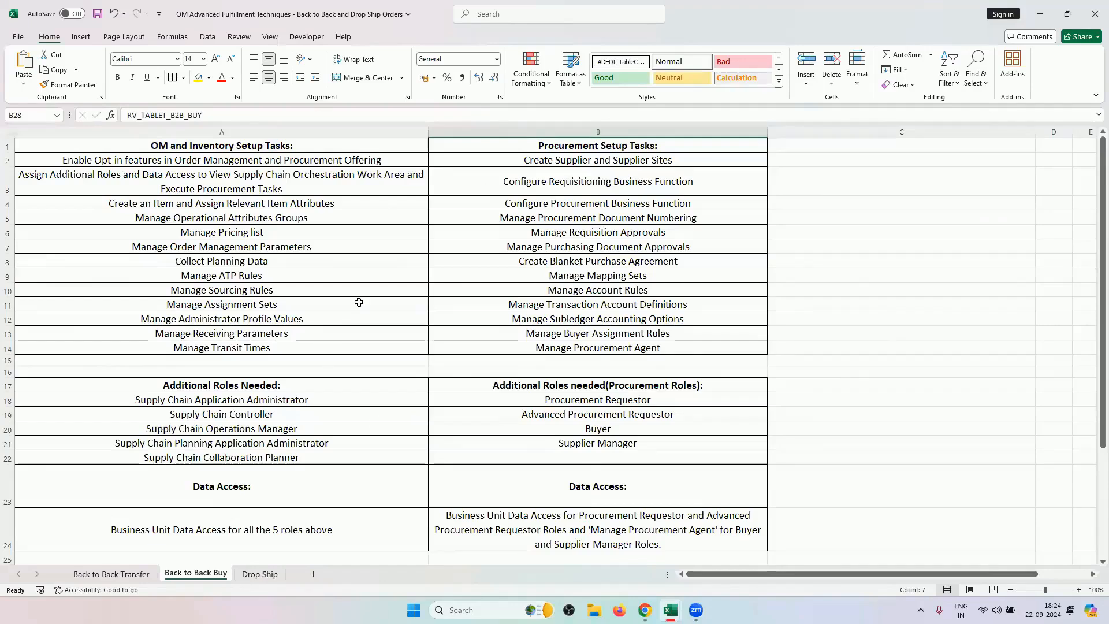
left_click(264, 574)
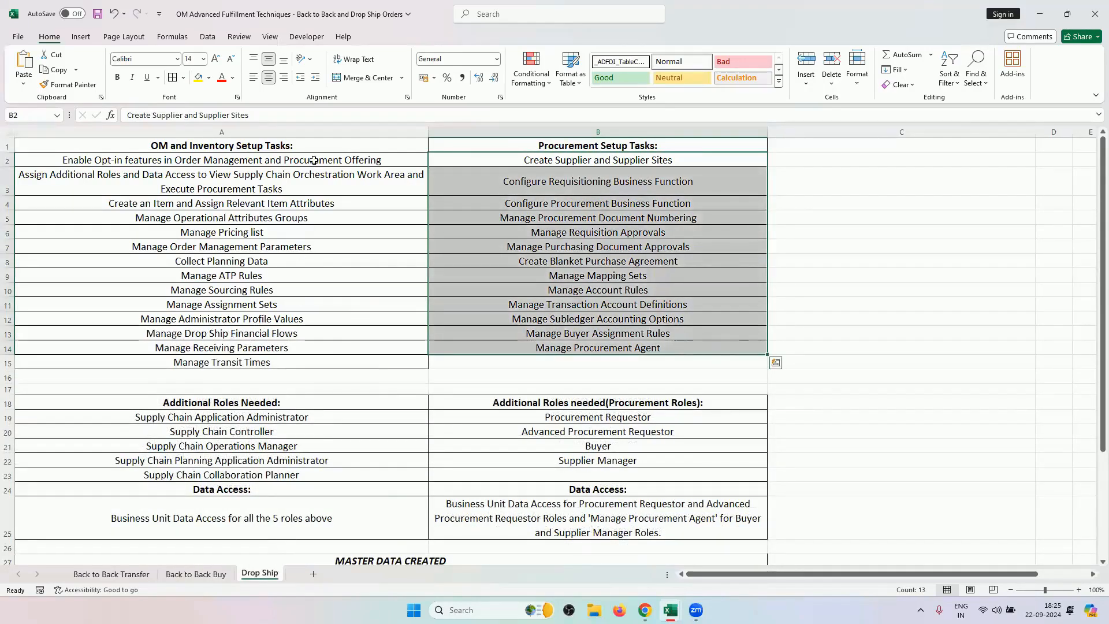
left_click_drag(261, 158, 267, 363)
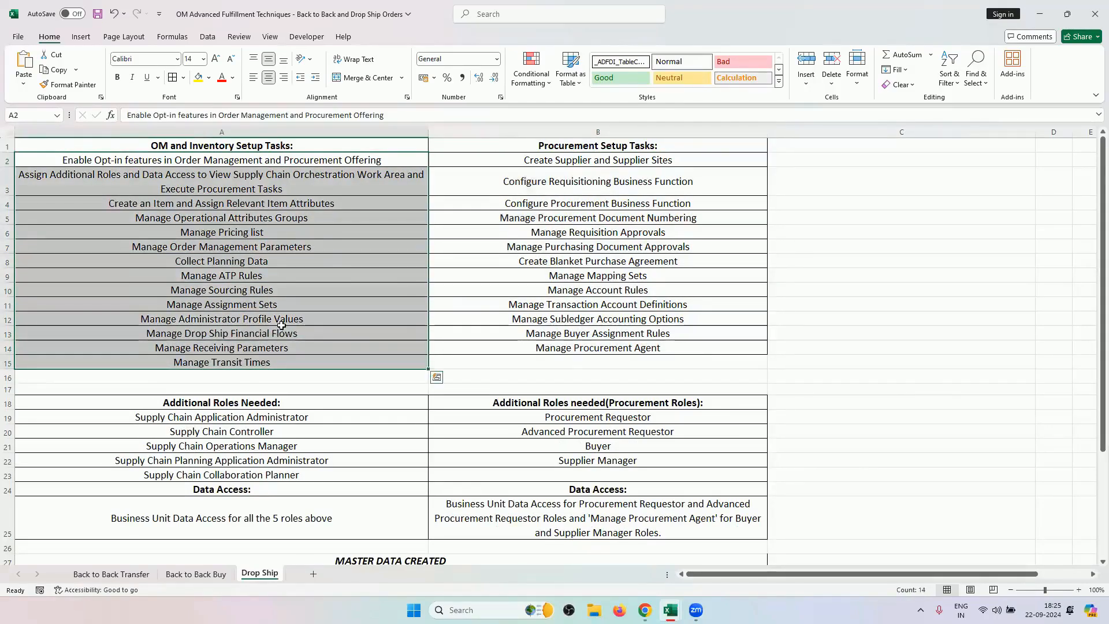
left_click(245, 333)
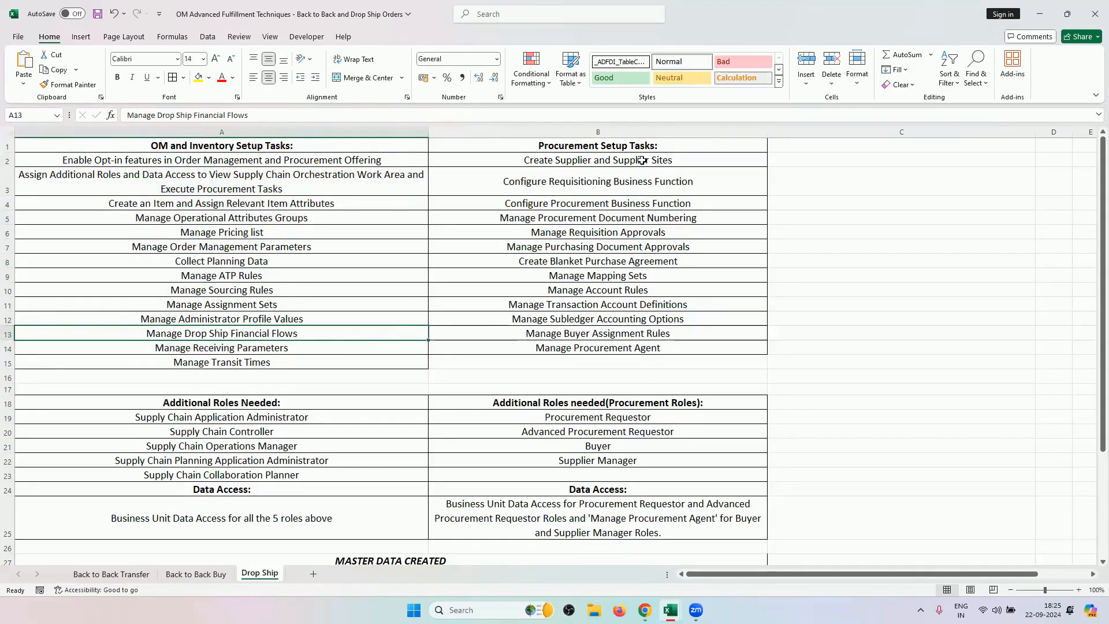
left_click_drag(642, 160, 612, 346)
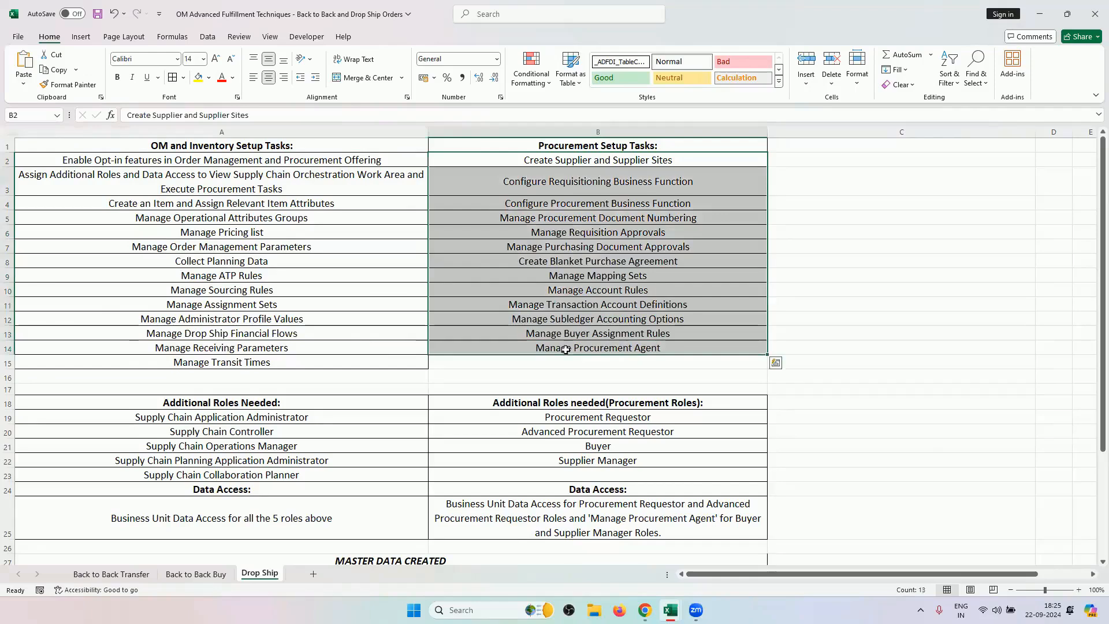
Review the Drop Ship sheet's roles, data access, procurement roles and supply chain roles tables.
scroll(353, 341, "down", 4)
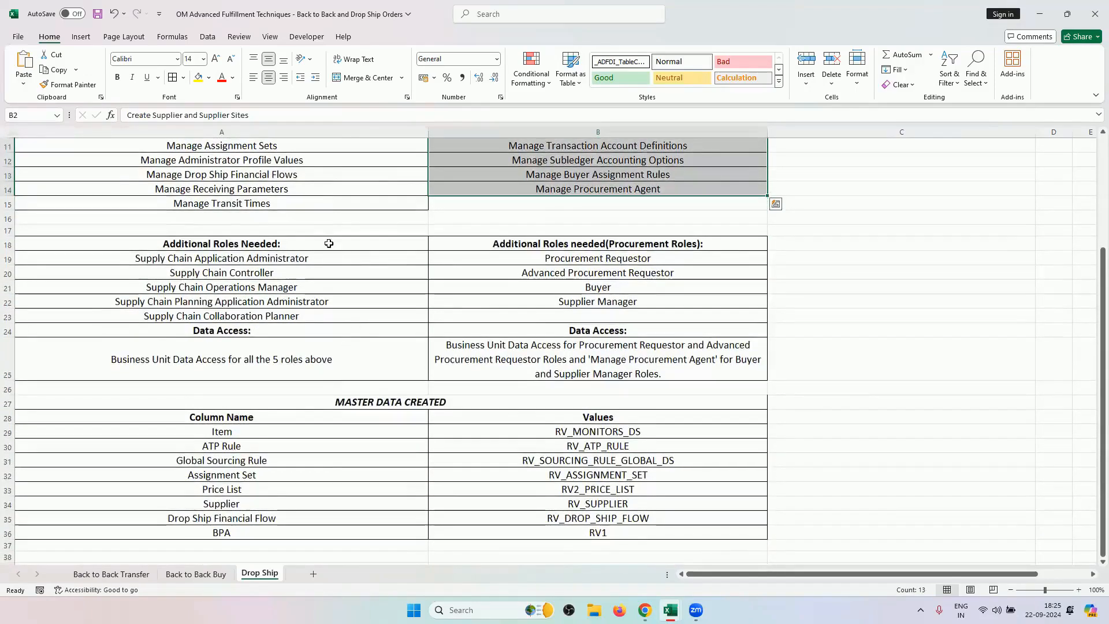
left_click(328, 243)
left_click_drag(462, 286, 485, 350)
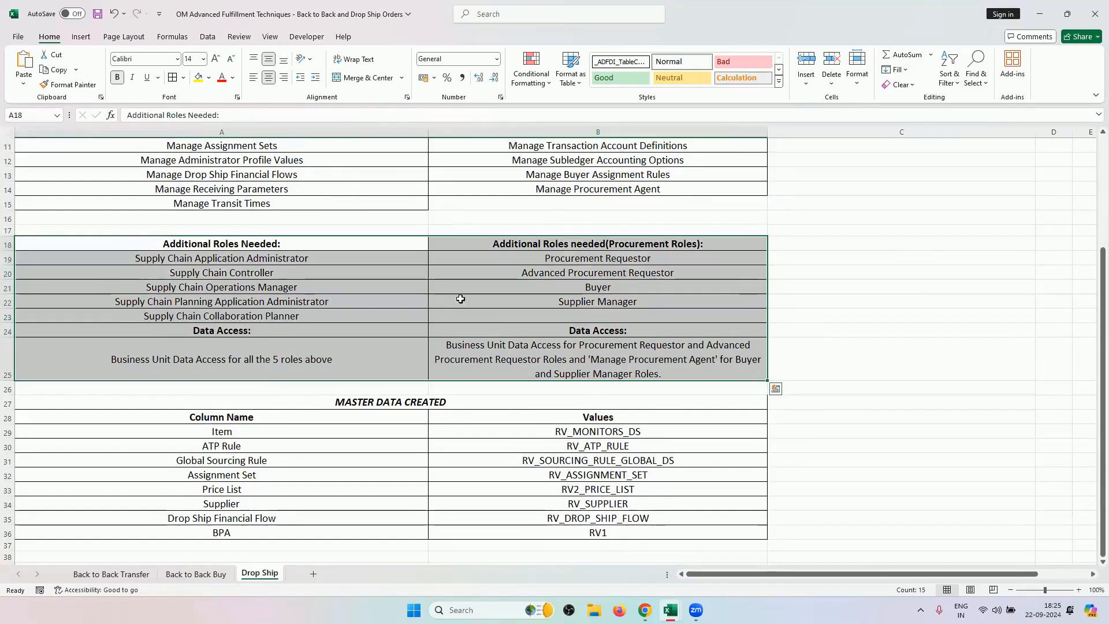
left_click_drag(598, 261, 600, 298)
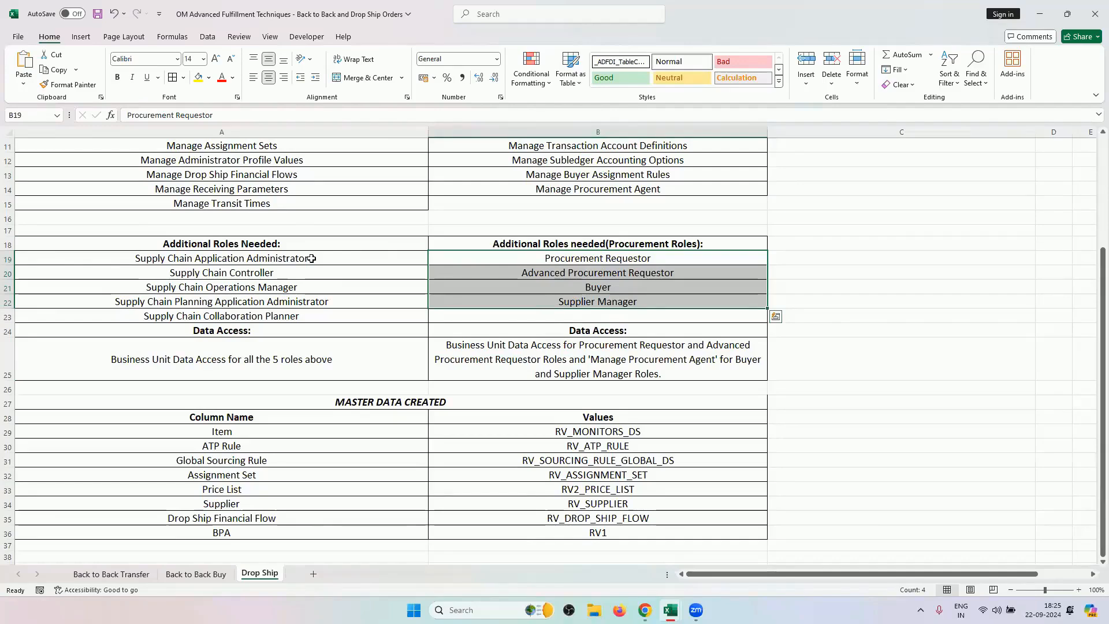
left_click_drag(312, 258, 452, 355)
scroll(315, 351, "up", 4)
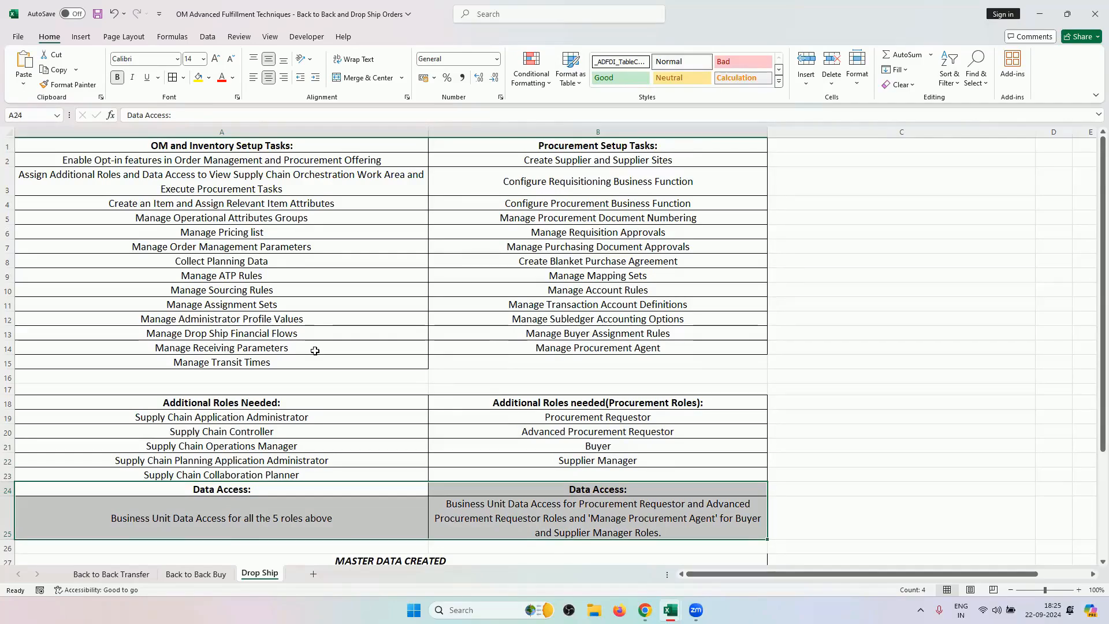
scroll(310, 284, "down", 7)
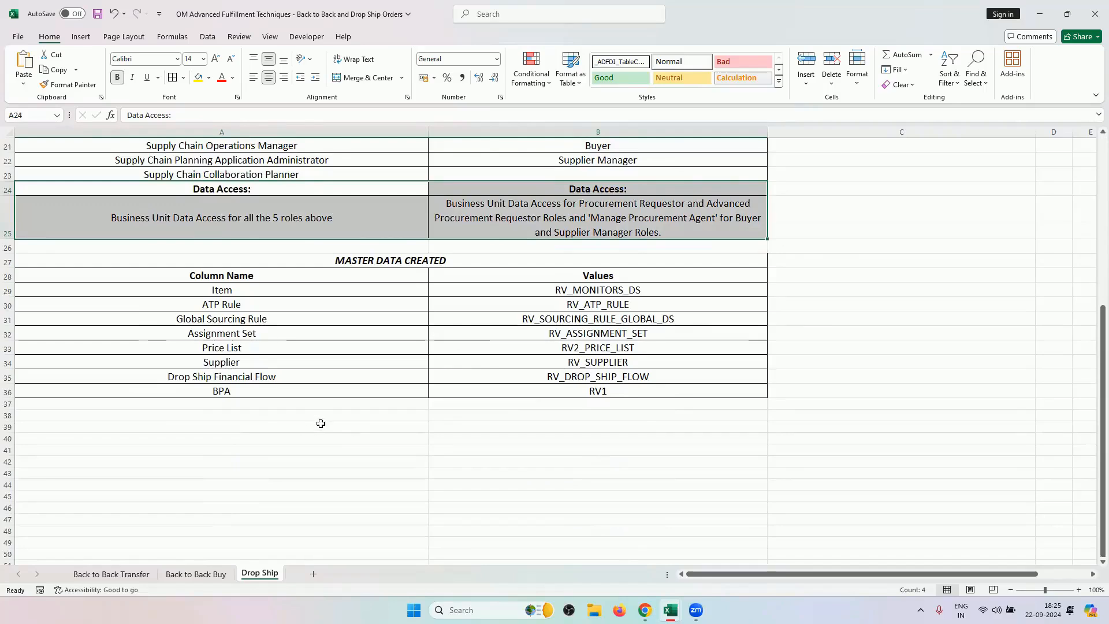
scroll(319, 424, "up", 6)
scroll(276, 318, "up", 1)
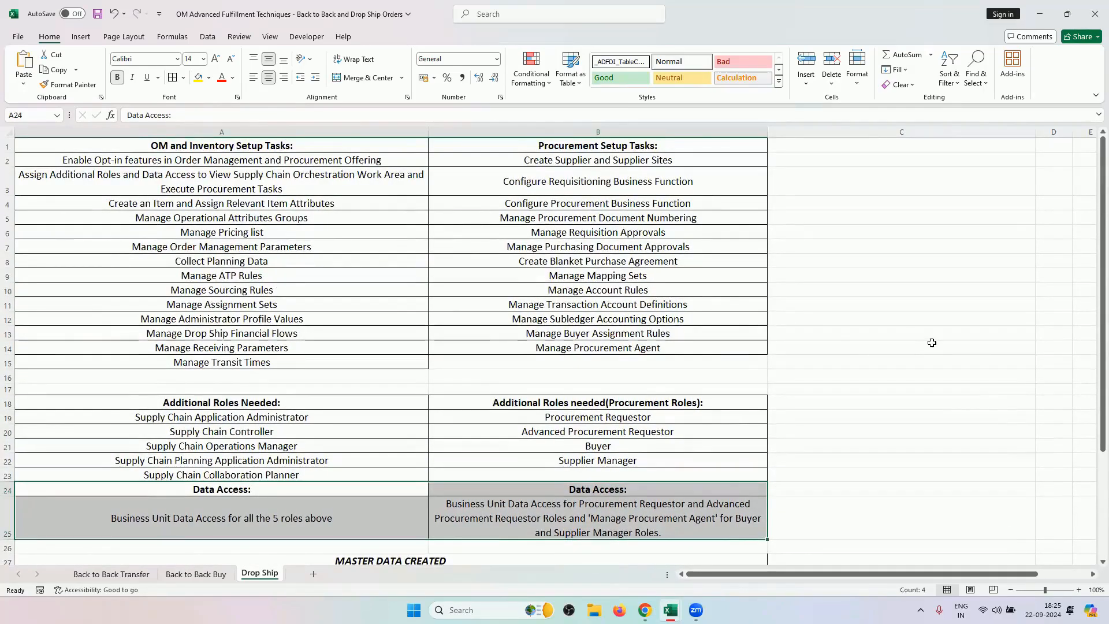
left_click(221, 574)
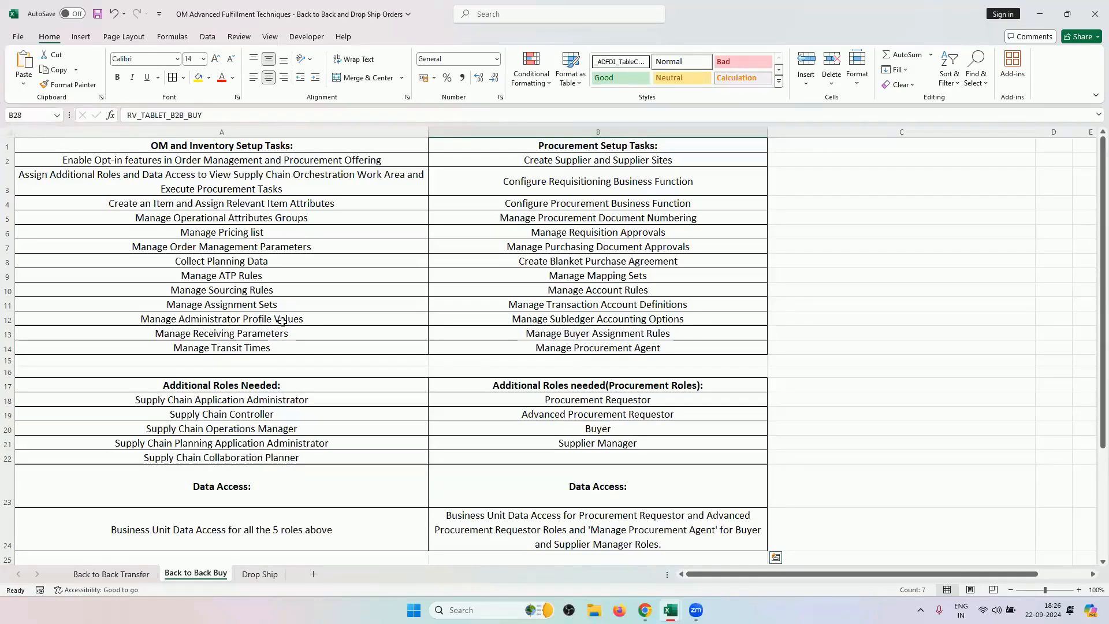
left_click(264, 573)
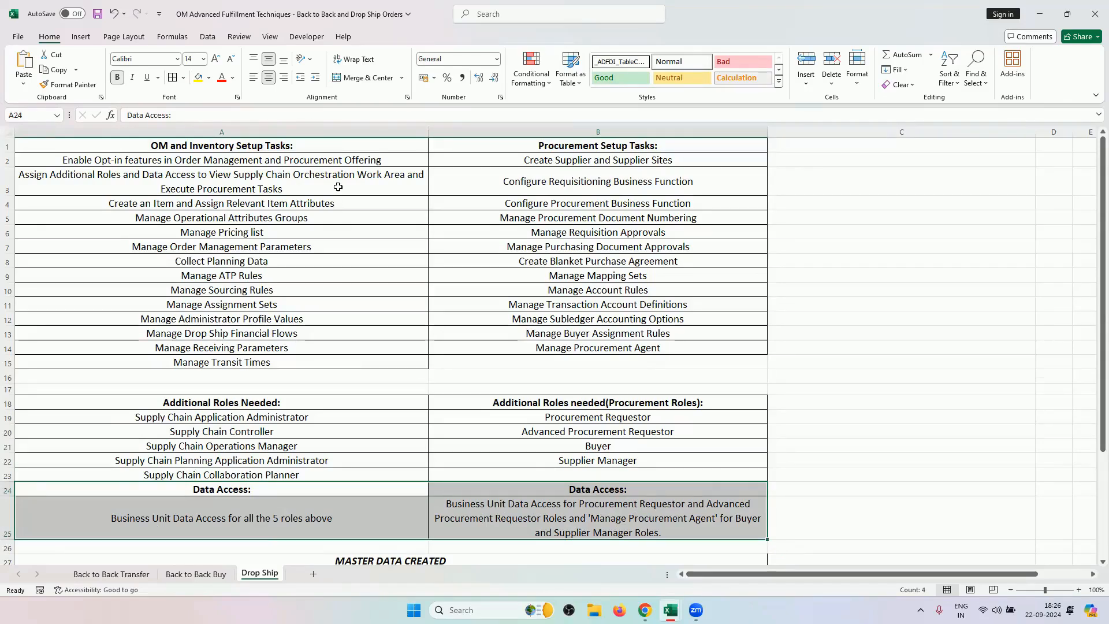
left_click(255, 157)
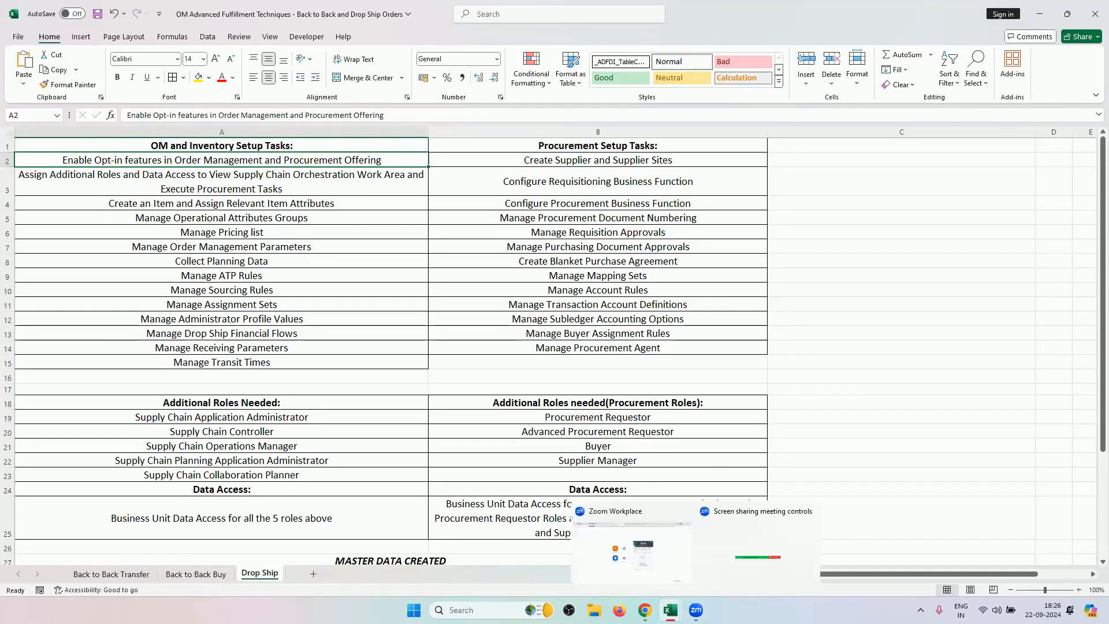
key("alt+Tab")
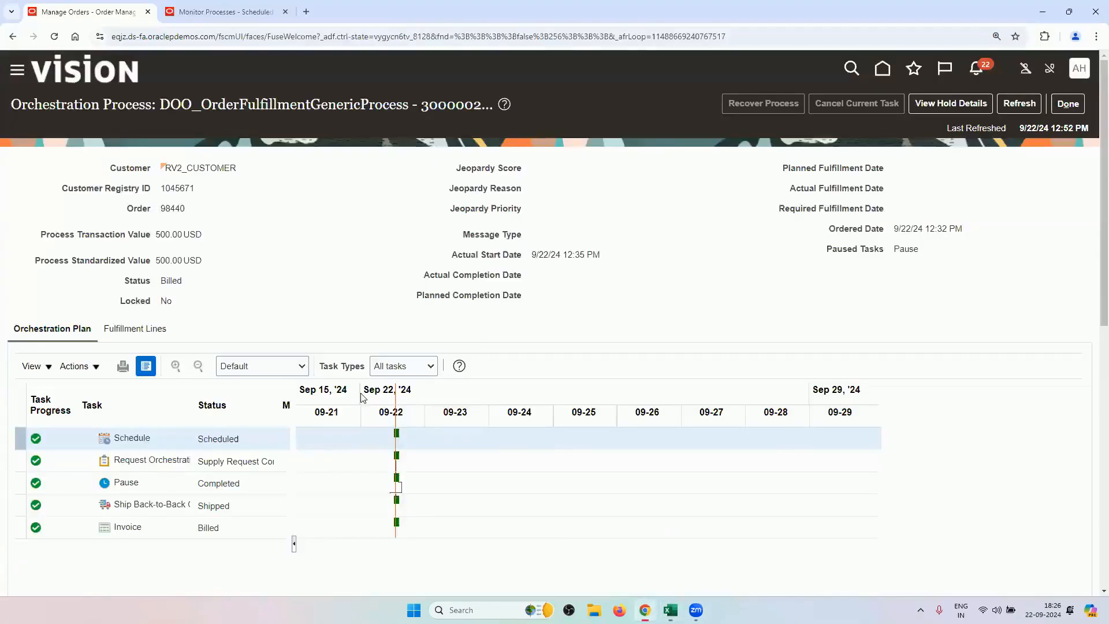
left_click(146, 331)
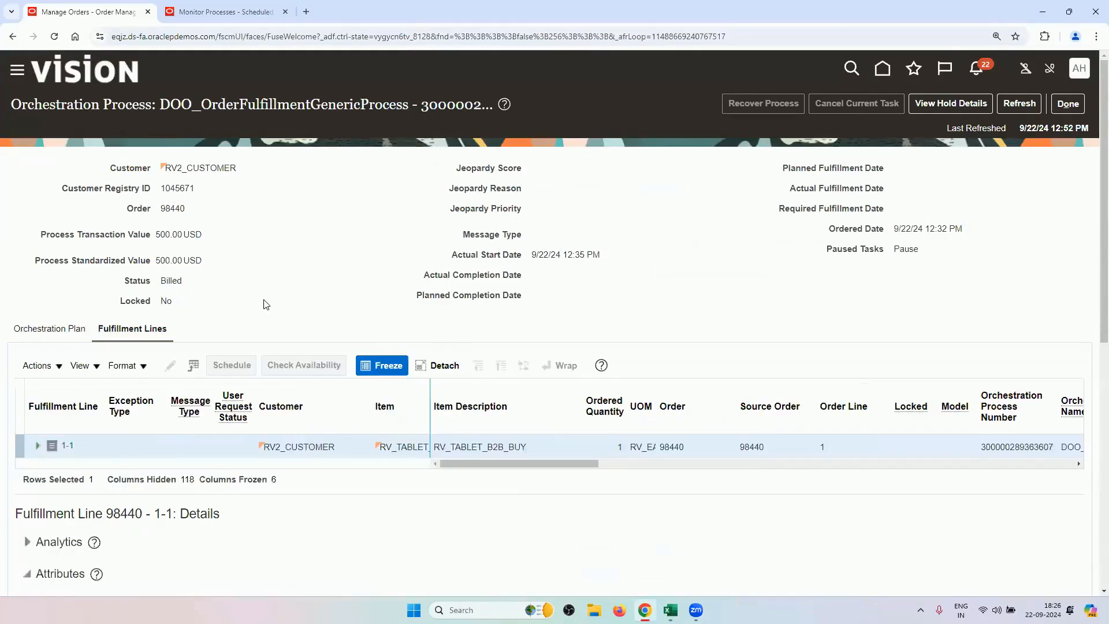
scroll(265, 304, "down", 3)
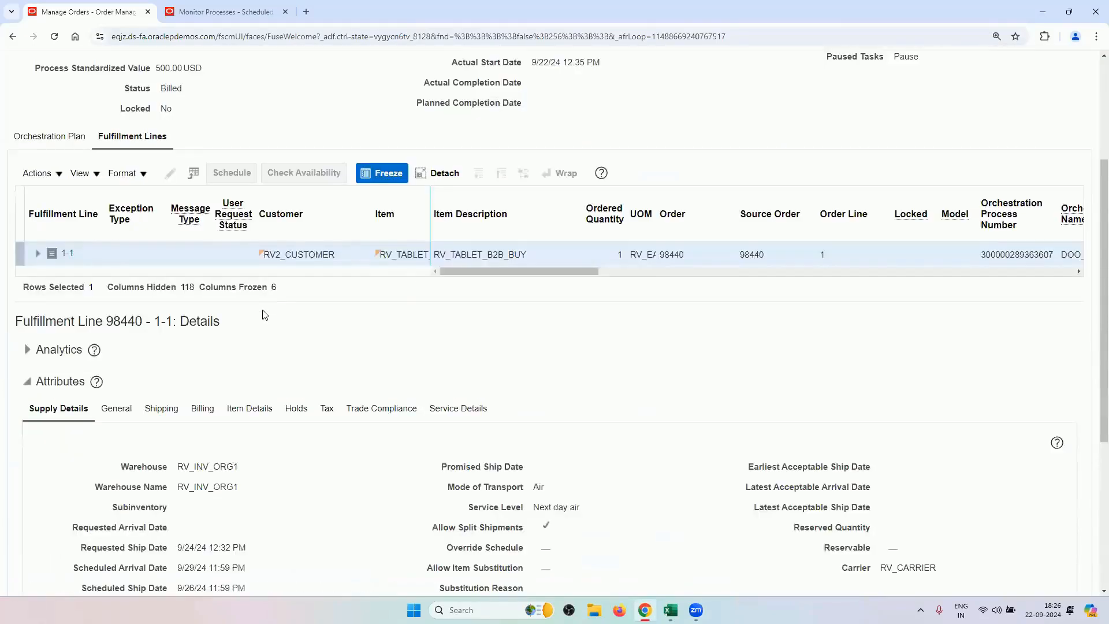
left_click(74, 145)
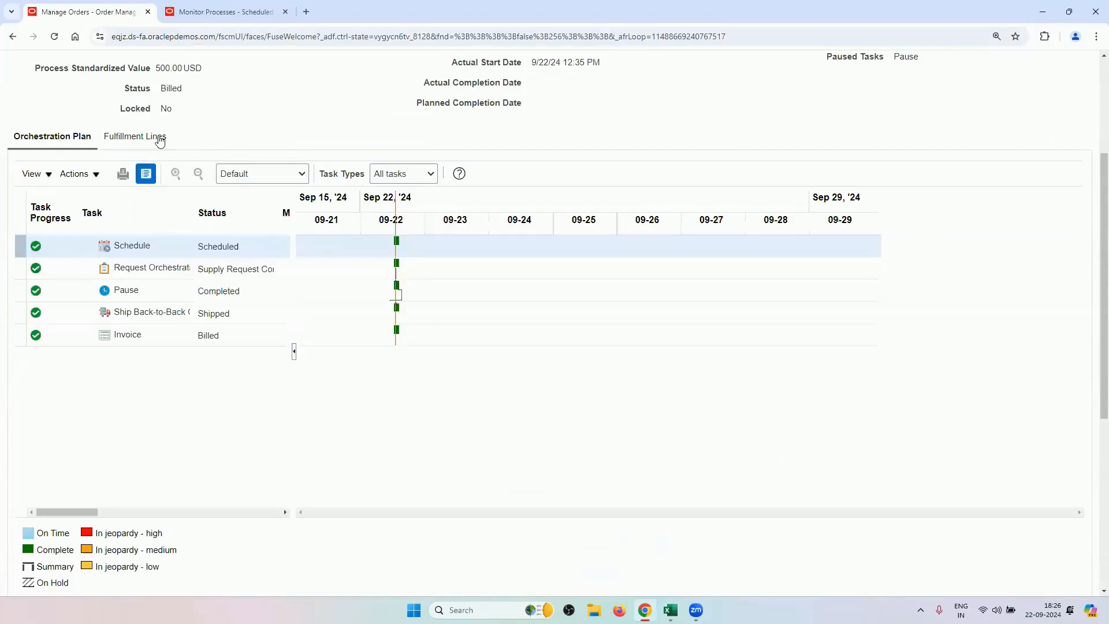
left_click(160, 142)
scroll(272, 392, "down", 4)
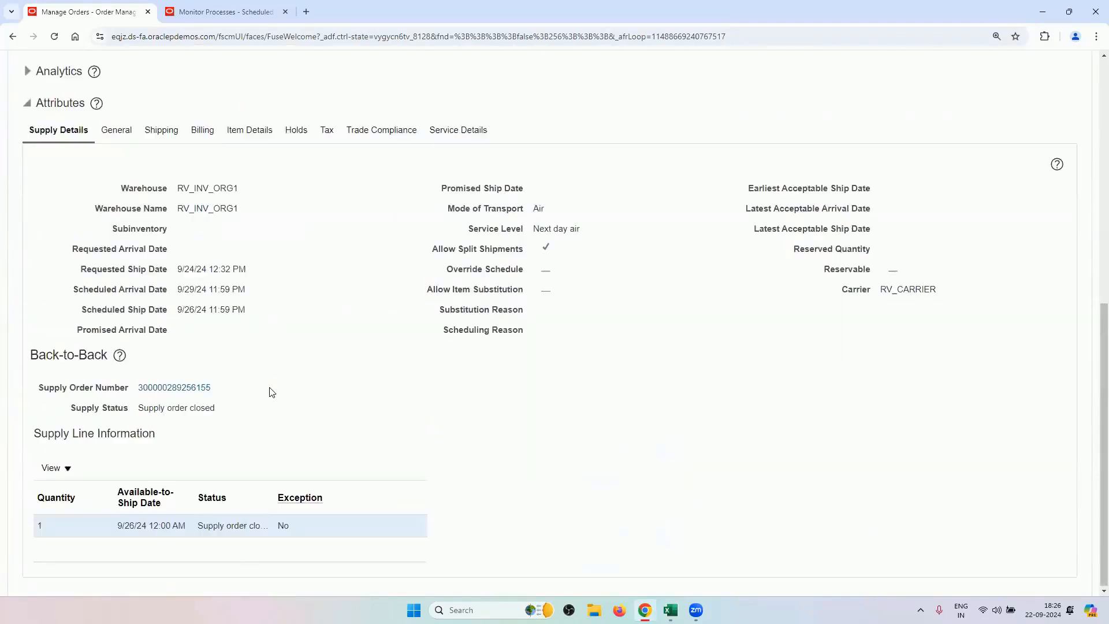
left_click(199, 388)
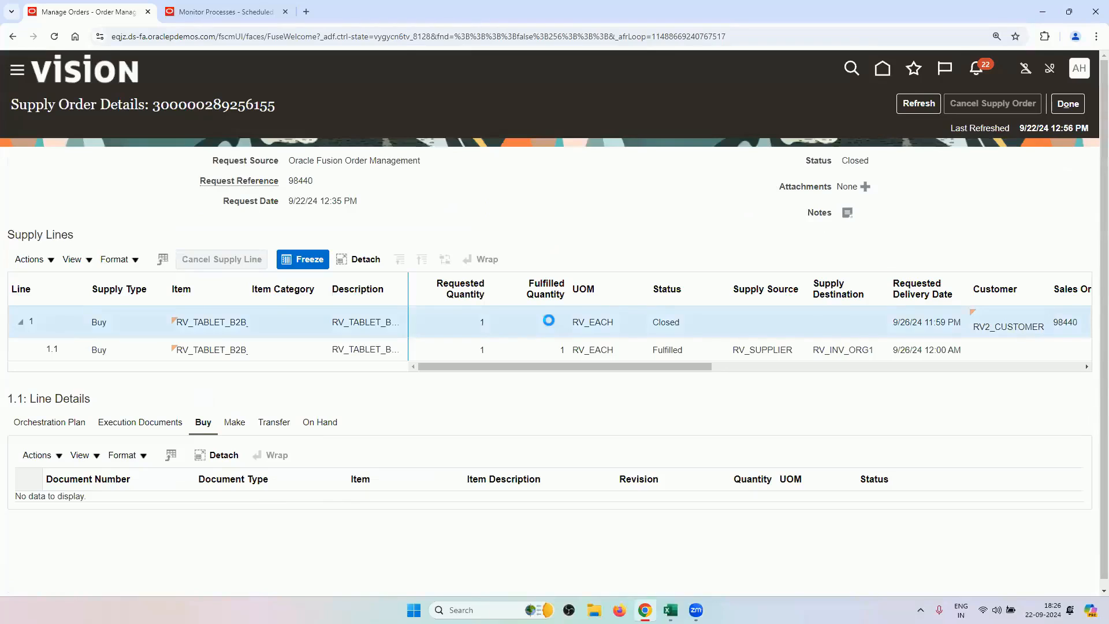
left_click(554, 356)
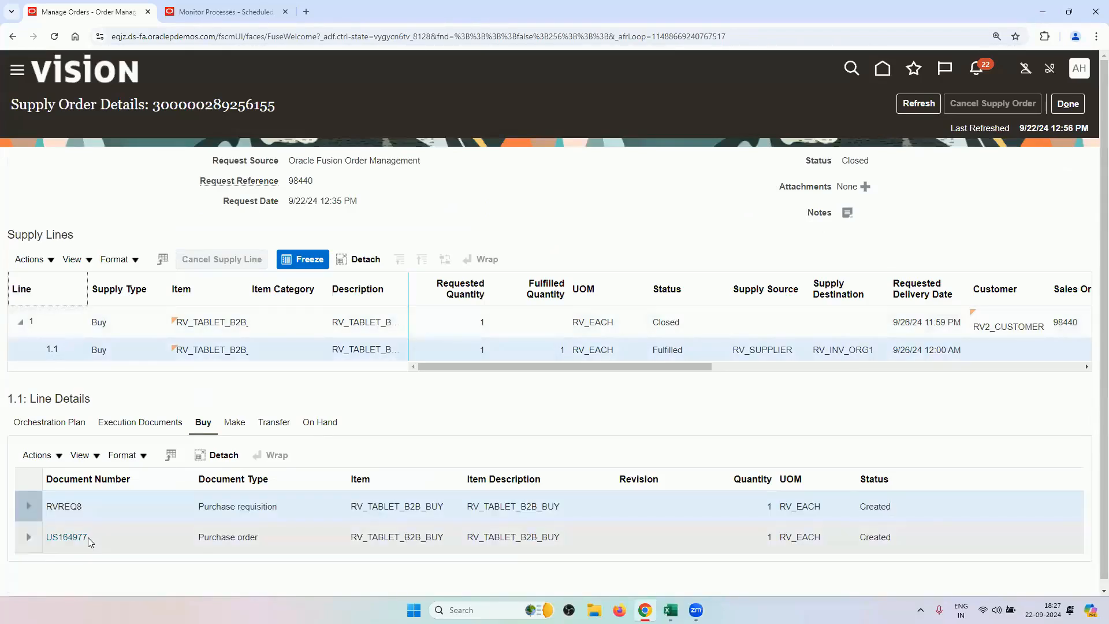
Review purchase order US164977, confirming it is Closed for Receiving, then close it.
left_click(67, 537)
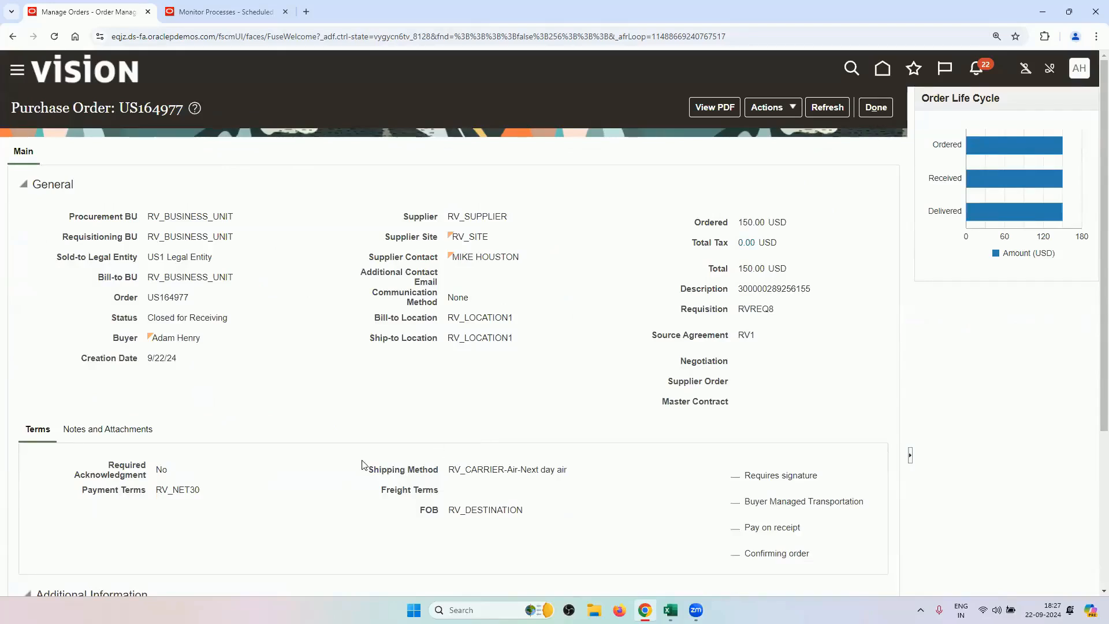
scroll(365, 465, "down", 4)
scroll(365, 467, "up", 4)
left_click(879, 109)
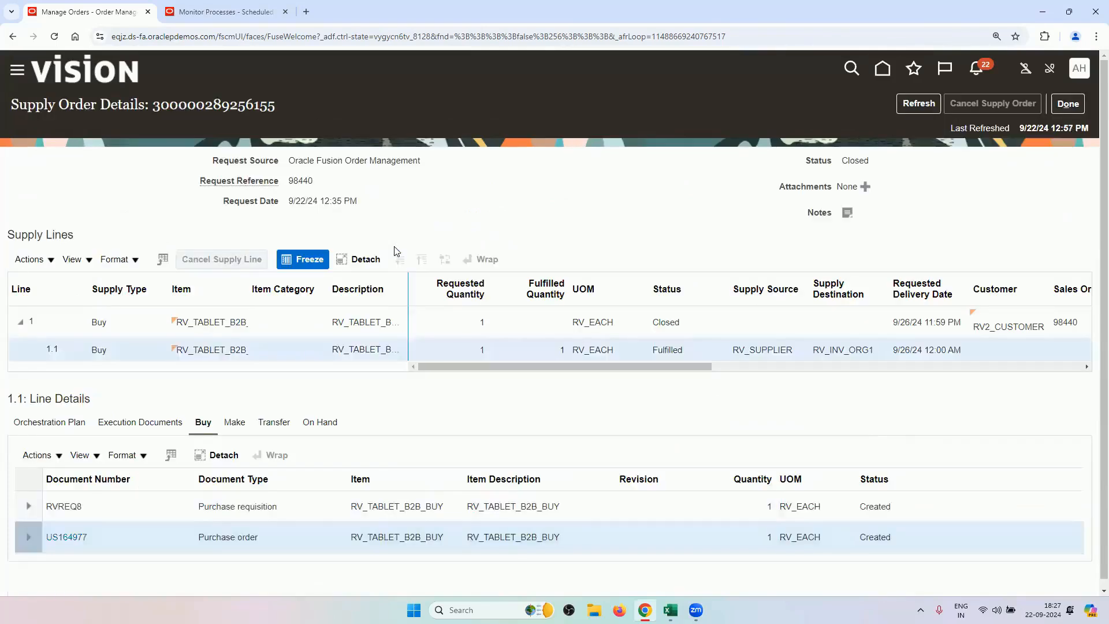
Leave the supply order for Manage Orders and bring the Excel Drop Ship checklist forward.
left_click(1066, 112)
left_click(265, 7)
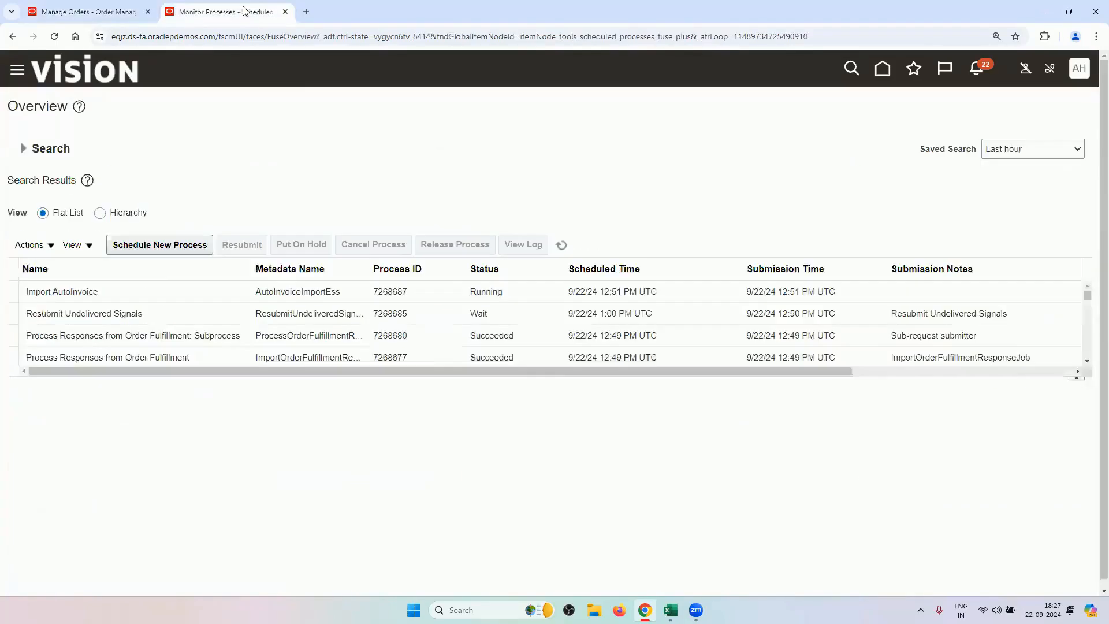
left_click(87, 11)
mouse_move(670, 610)
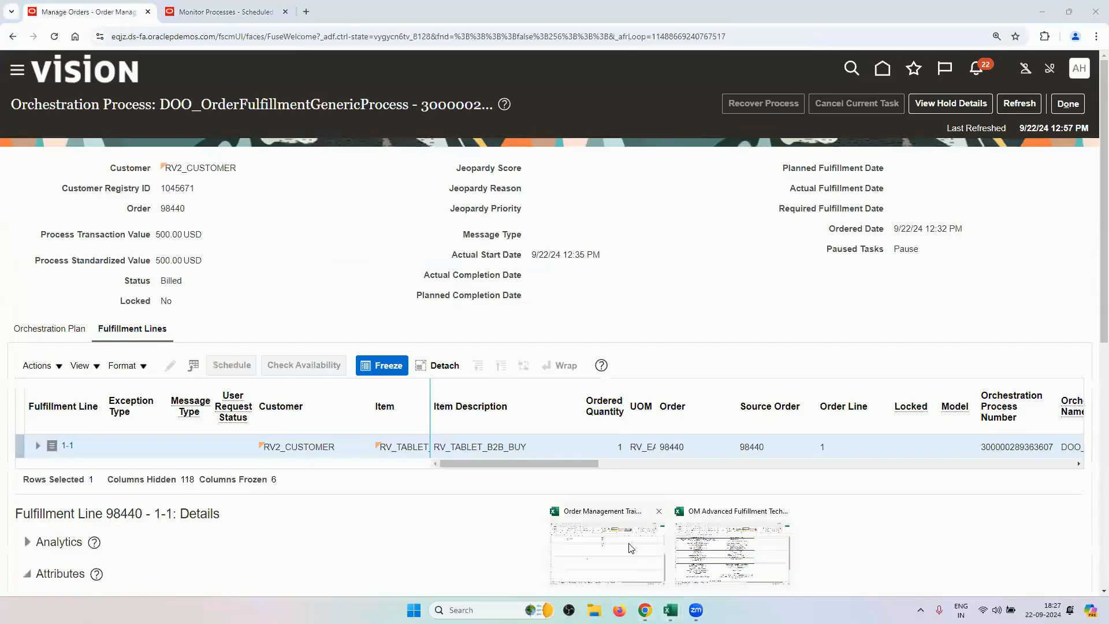
left_click(698, 548)
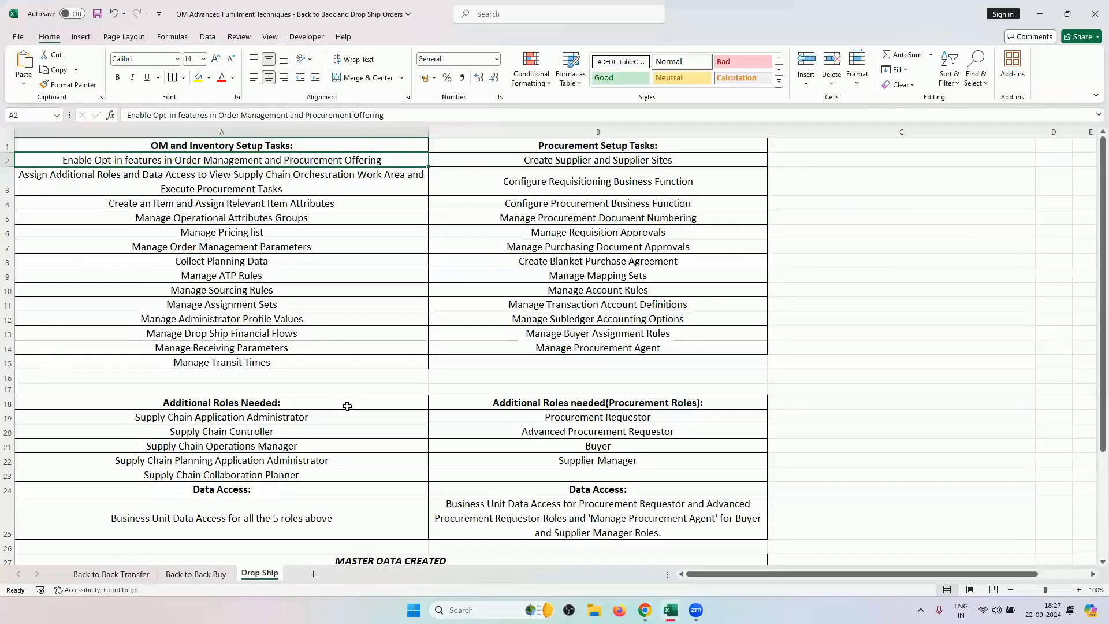
Review the checklist's additional roles, item creation and MASTER DATA CREATED entries, then return to Oracle.
left_click(214, 179)
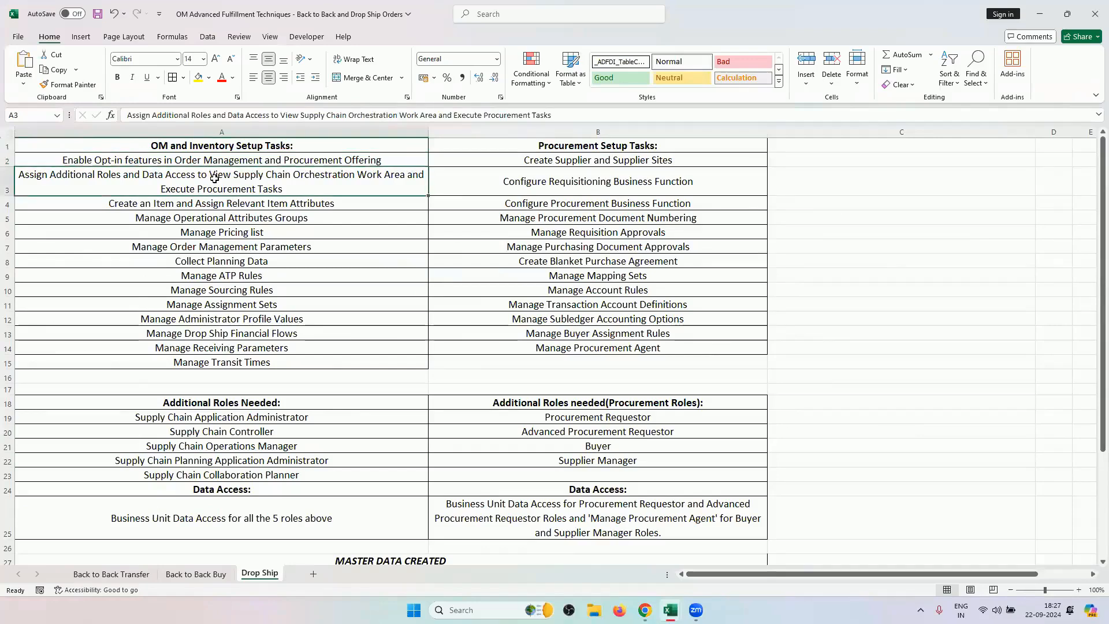
scroll(255, 427, "down", 3)
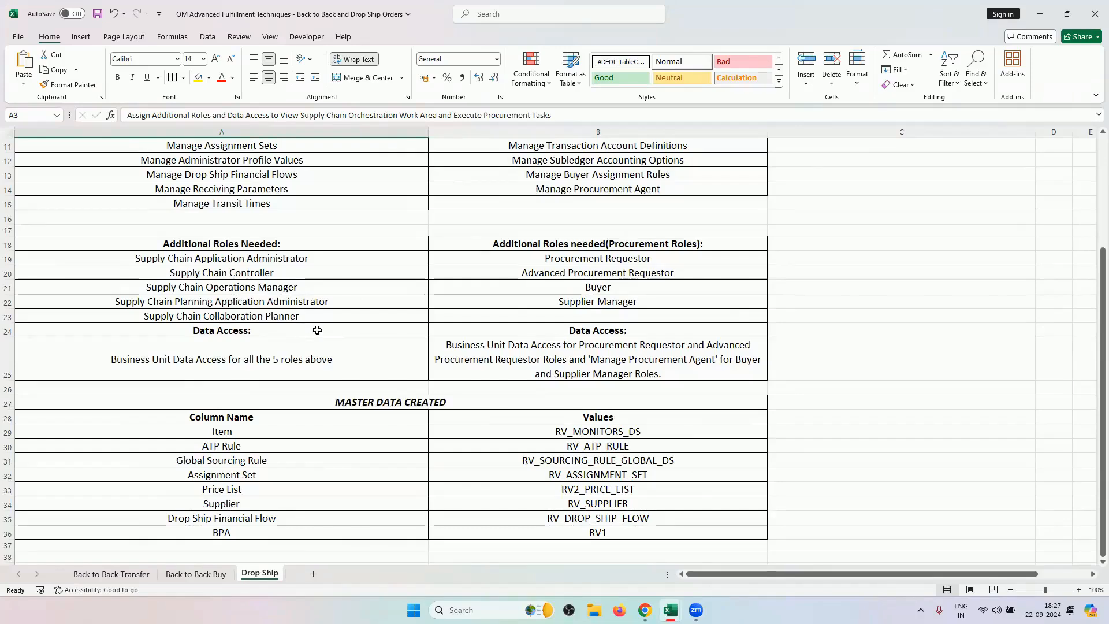
scroll(312, 343, "up", 3)
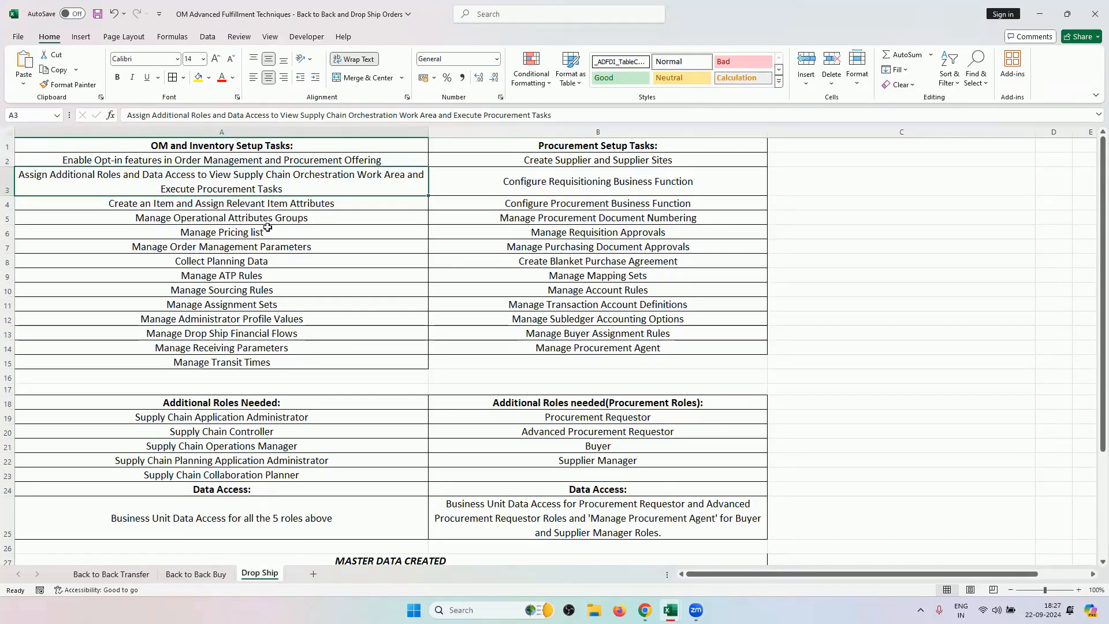
left_click(262, 208)
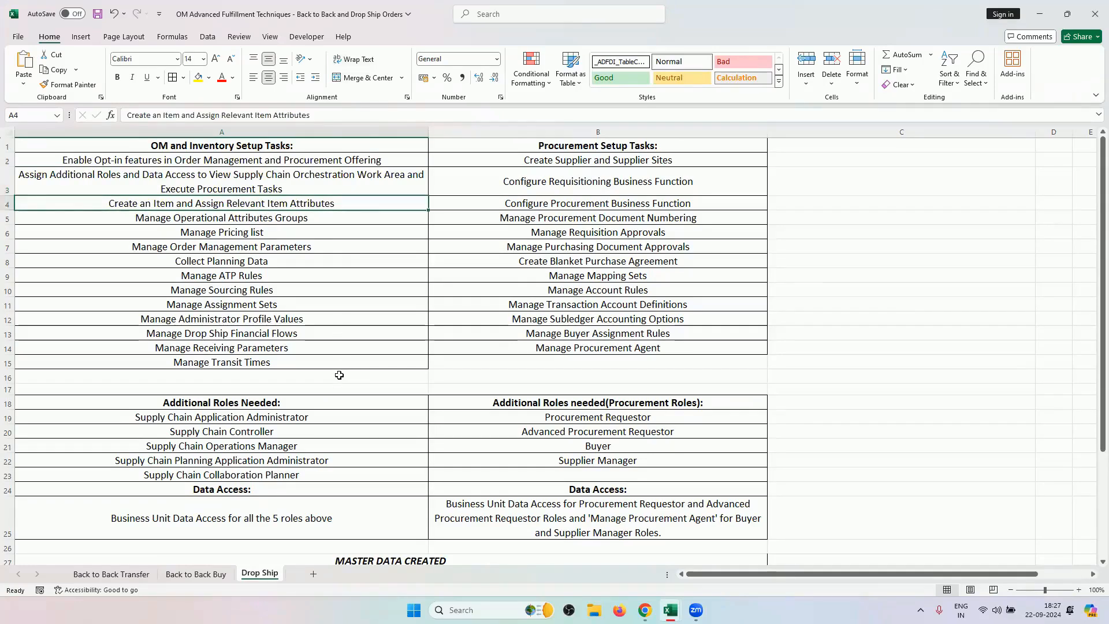
scroll(339, 375, "down", 5)
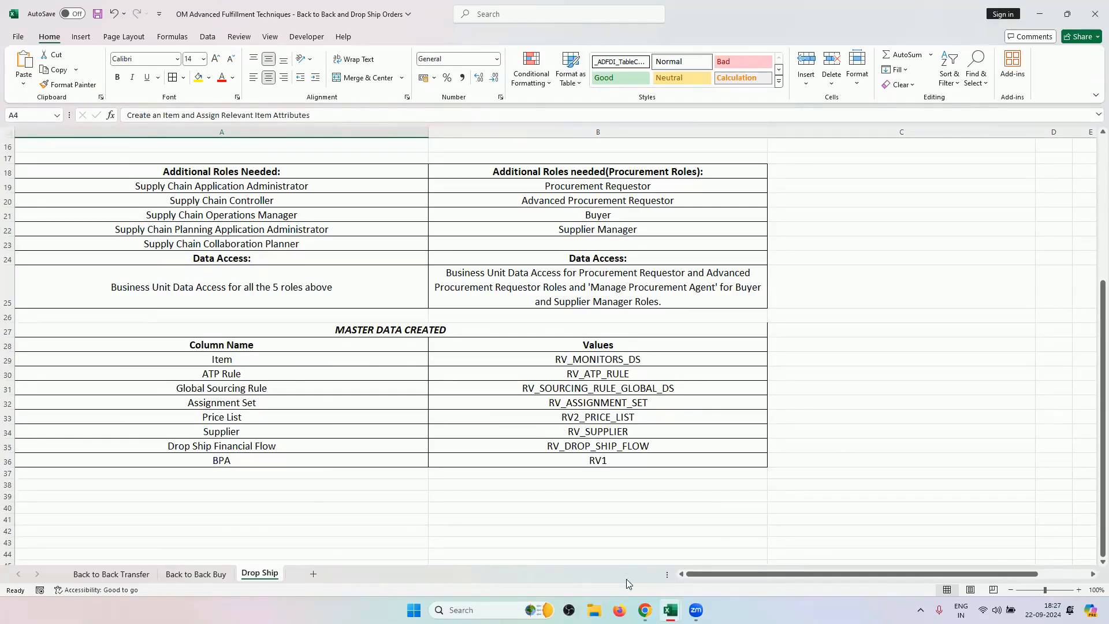
mouse_move(645, 610)
left_click(645, 609)
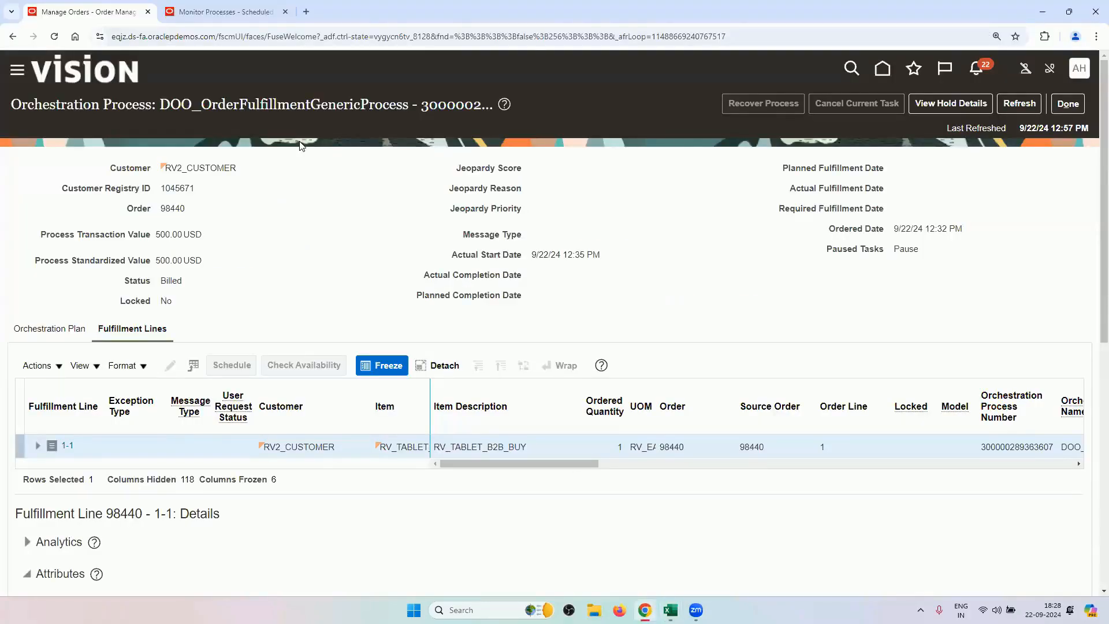
From the Oracle home page's Product Management category, launch the Product Information Management app.
left_click(881, 70)
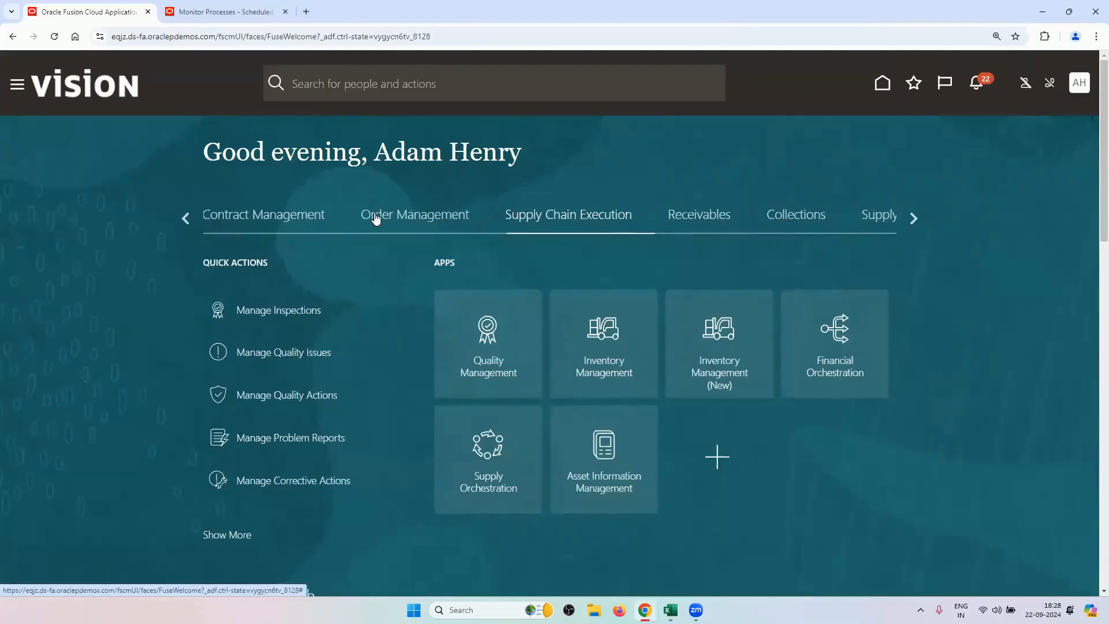
left_click(905, 218)
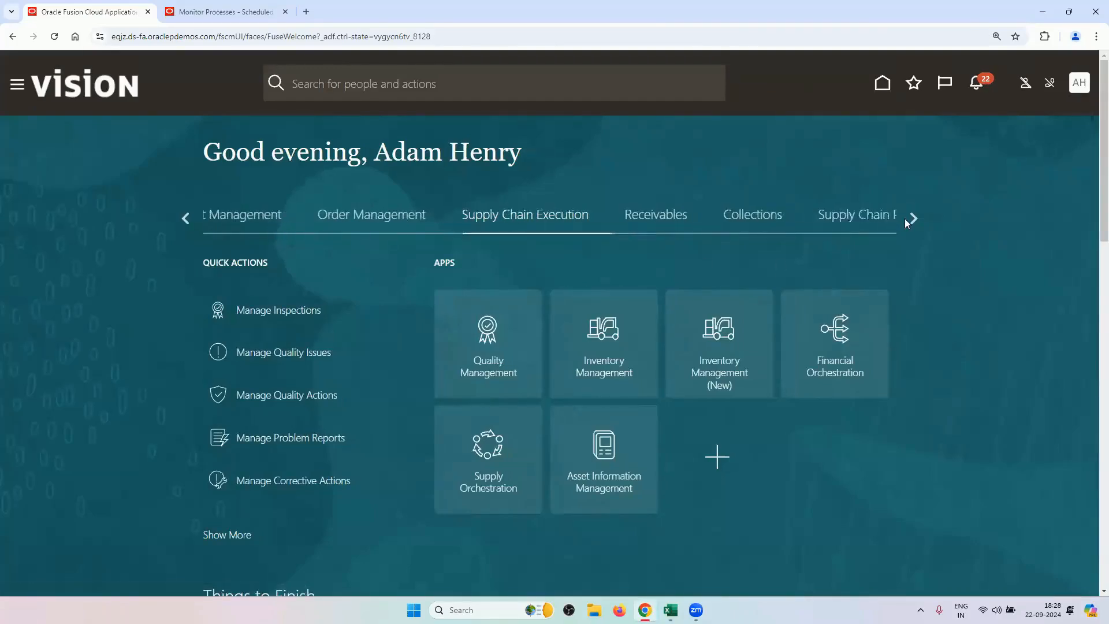
left_click(909, 218)
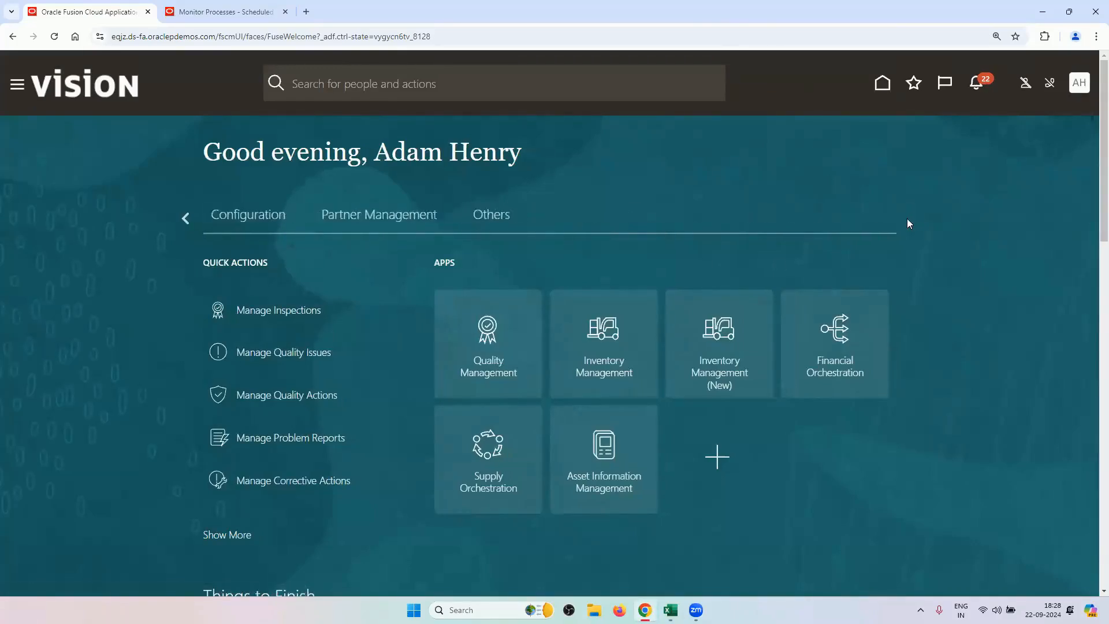
left_click(185, 218)
left_click(184, 219)
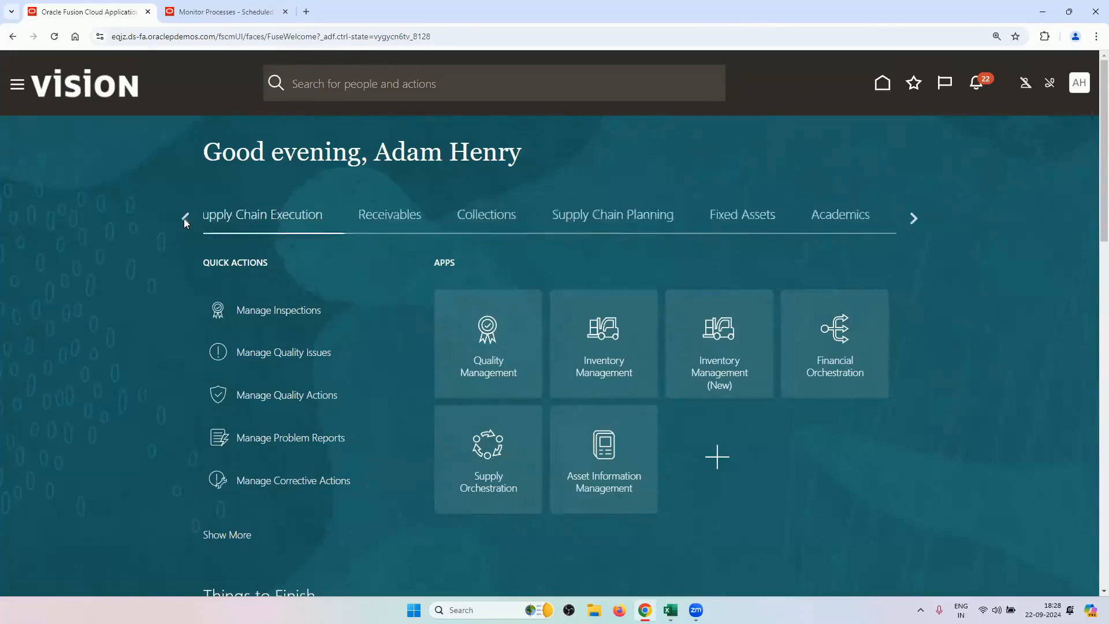
left_click(183, 218)
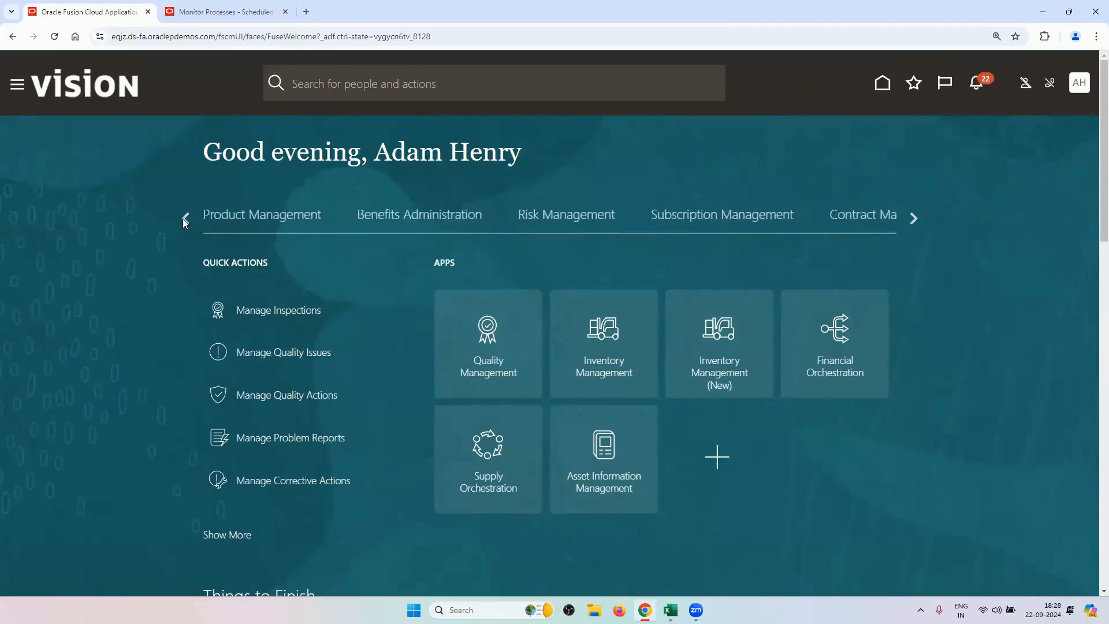
left_click(228, 219)
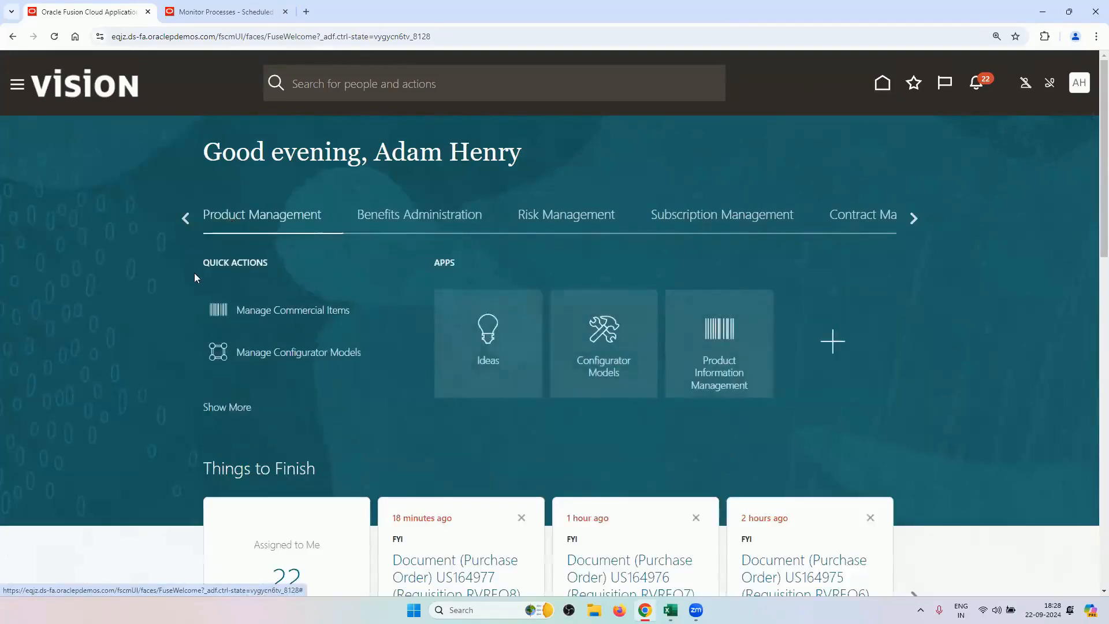
left_click(715, 363)
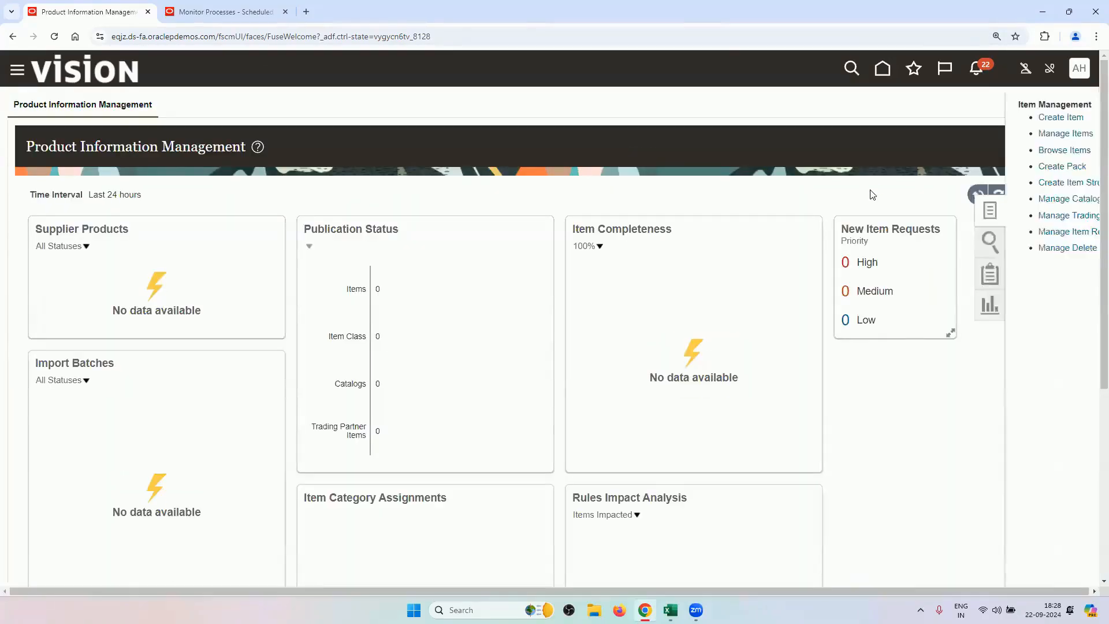
Search Manage Items for RV and open RV_MONITORS_DS in RV_ITEM_MASTER for editing.
left_click(976, 137)
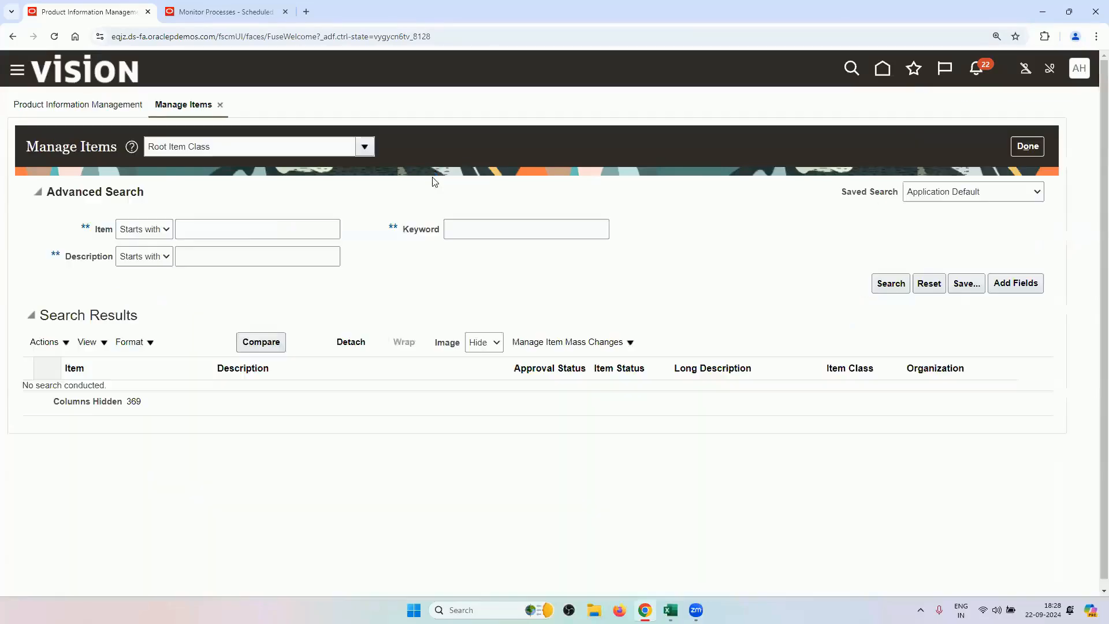
left_click(248, 230)
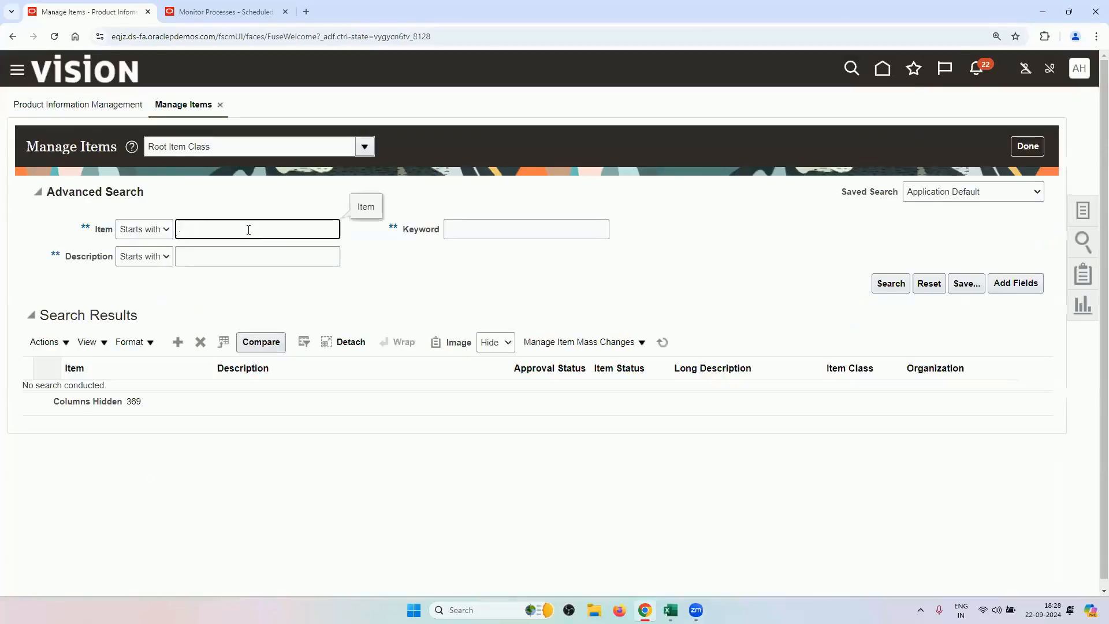
key("Return")
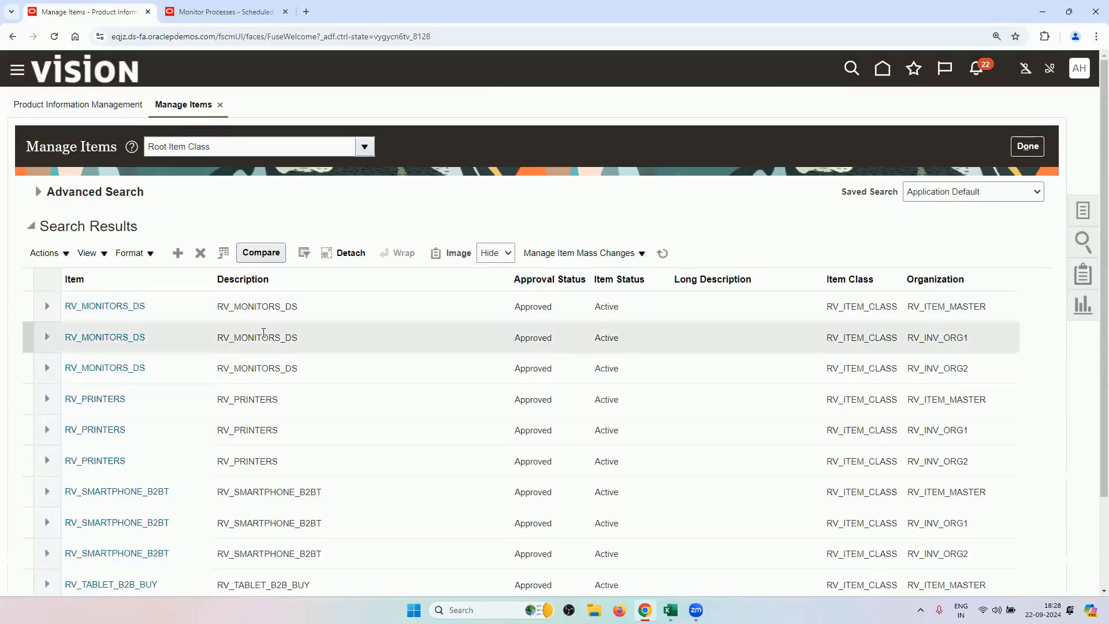
left_click(304, 305)
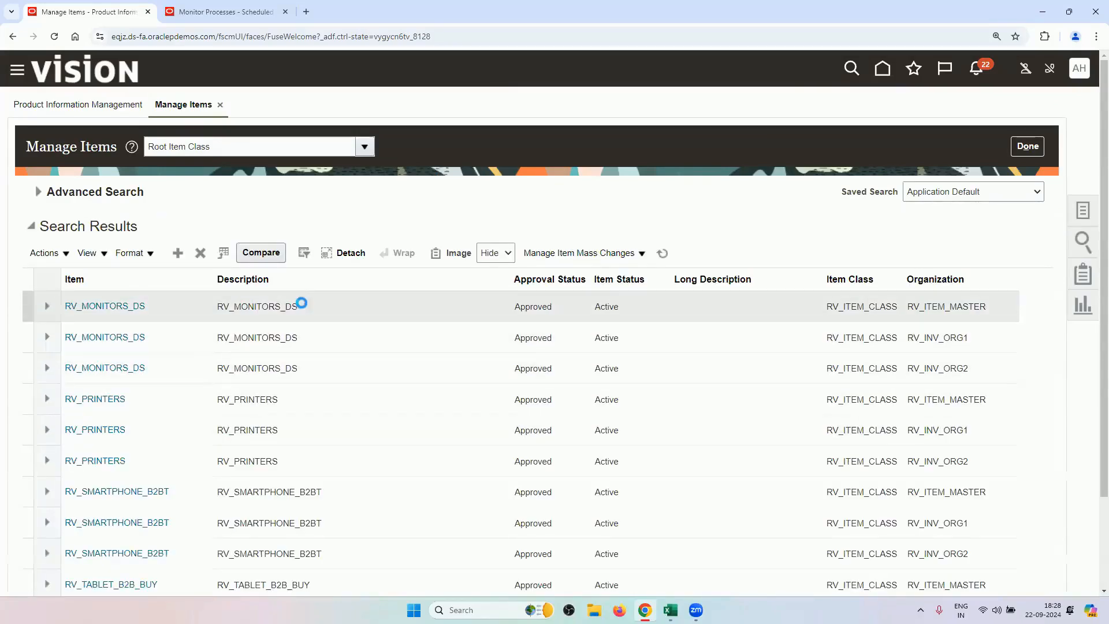
left_click(107, 310)
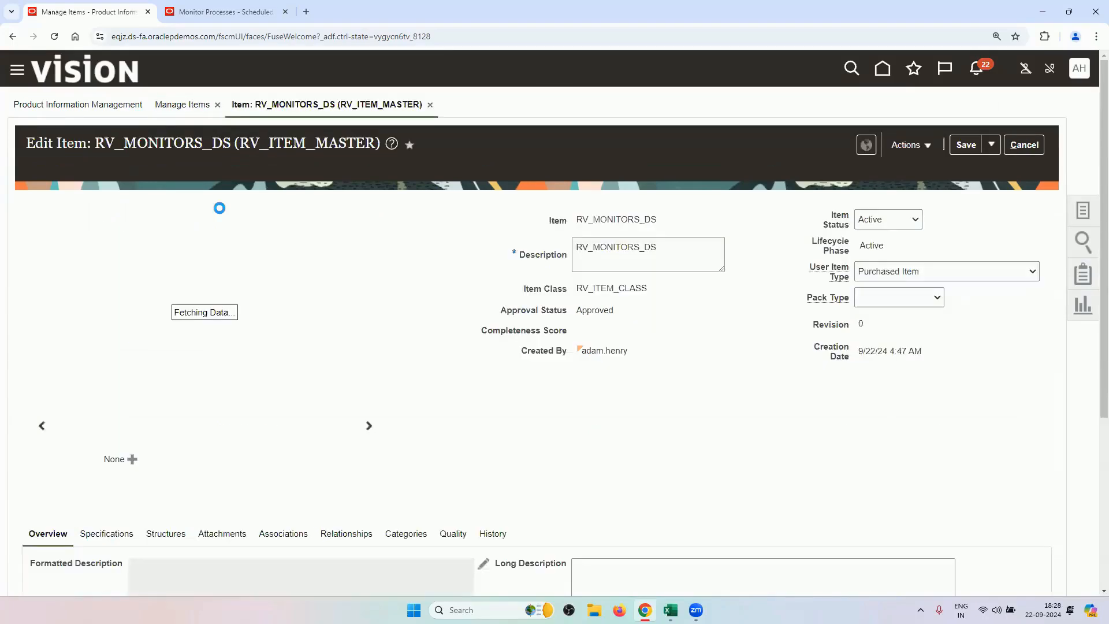
Review RV_MONITORS_DS's Sales and Order Management specification attributes.
scroll(309, 271, "down", 5)
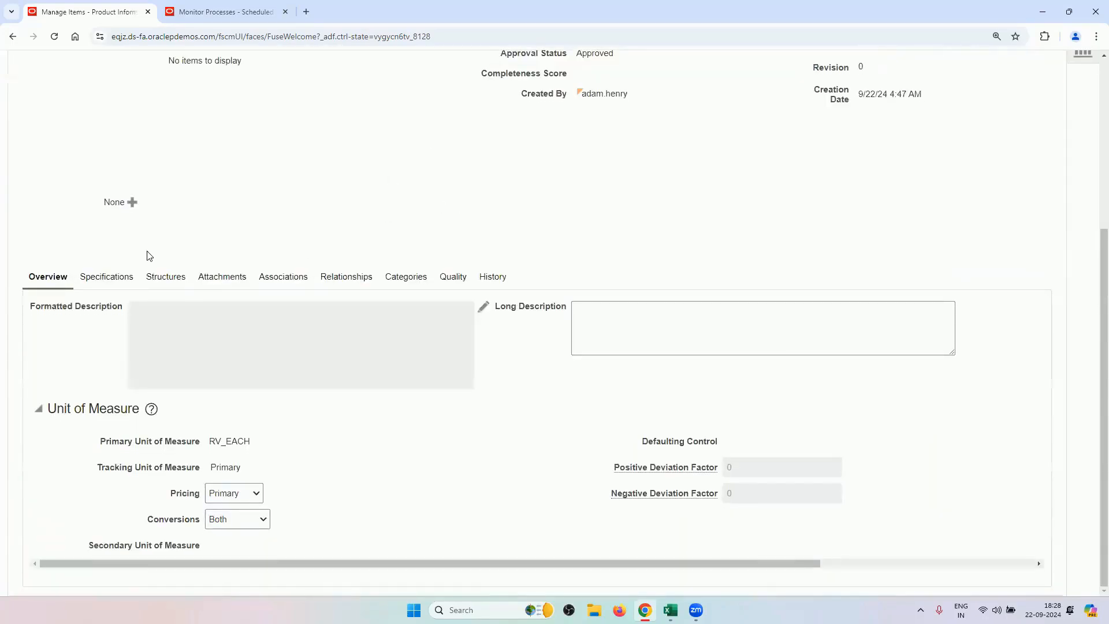
left_click(110, 277)
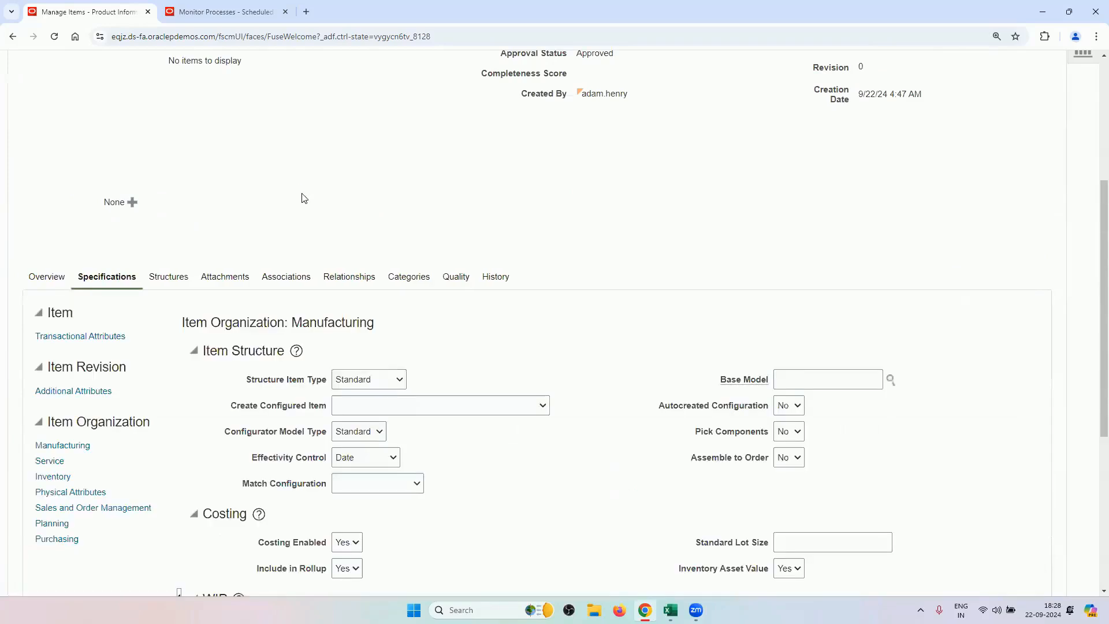
scroll(252, 283, "down", 3)
scroll(220, 294, "down", 1)
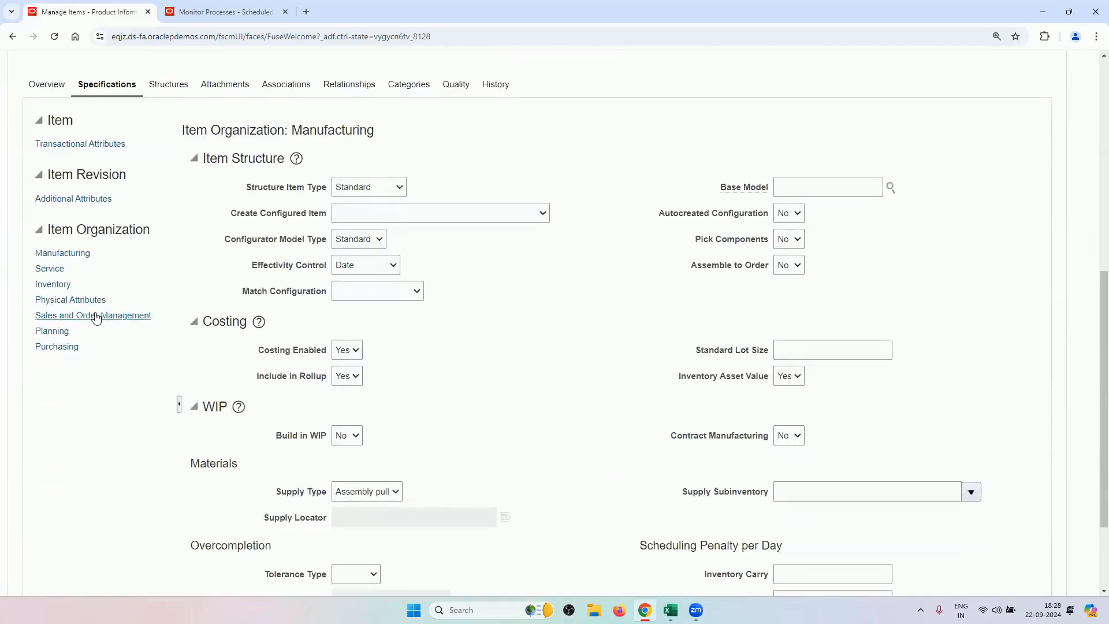
left_click(94, 314)
scroll(476, 369, "down", 2)
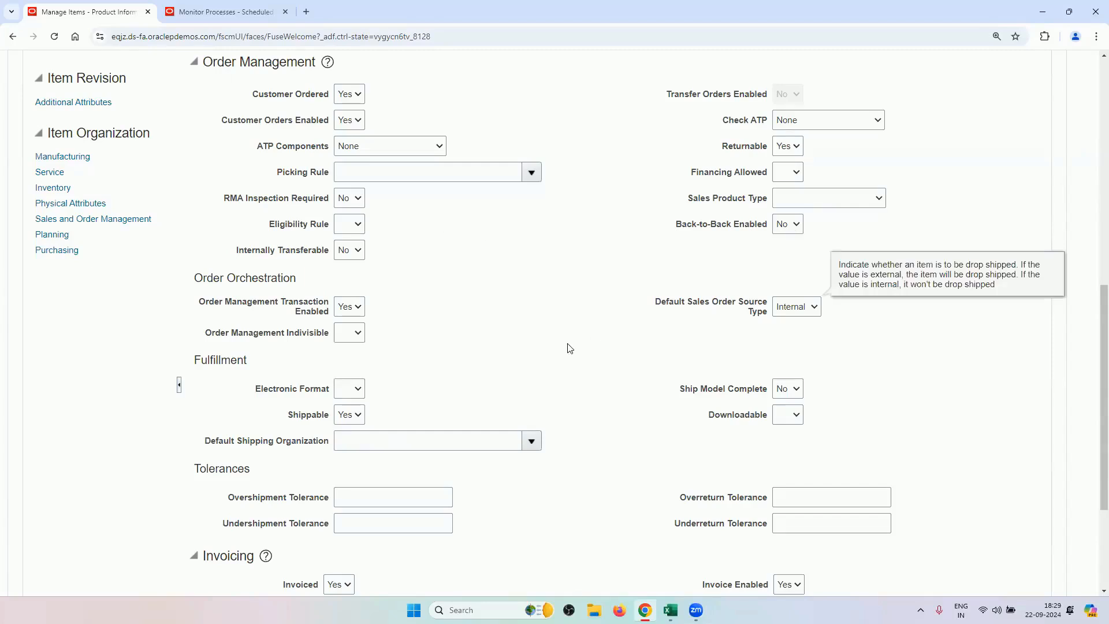
scroll(568, 341, "up", 3)
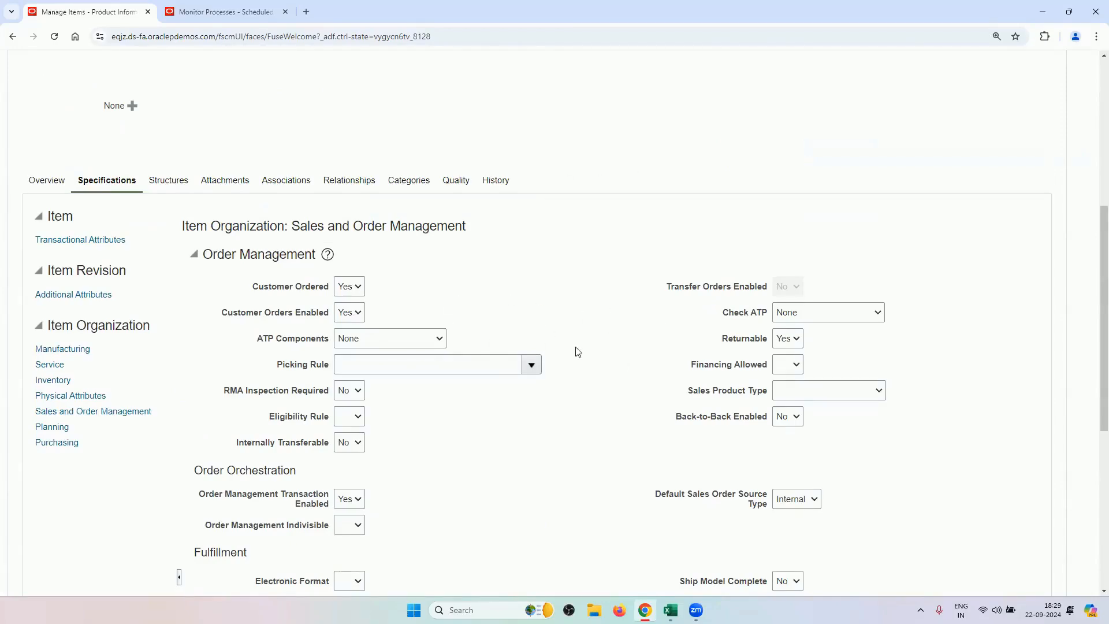
scroll(600, 347, "up", 6)
scroll(308, 322, "down", 5)
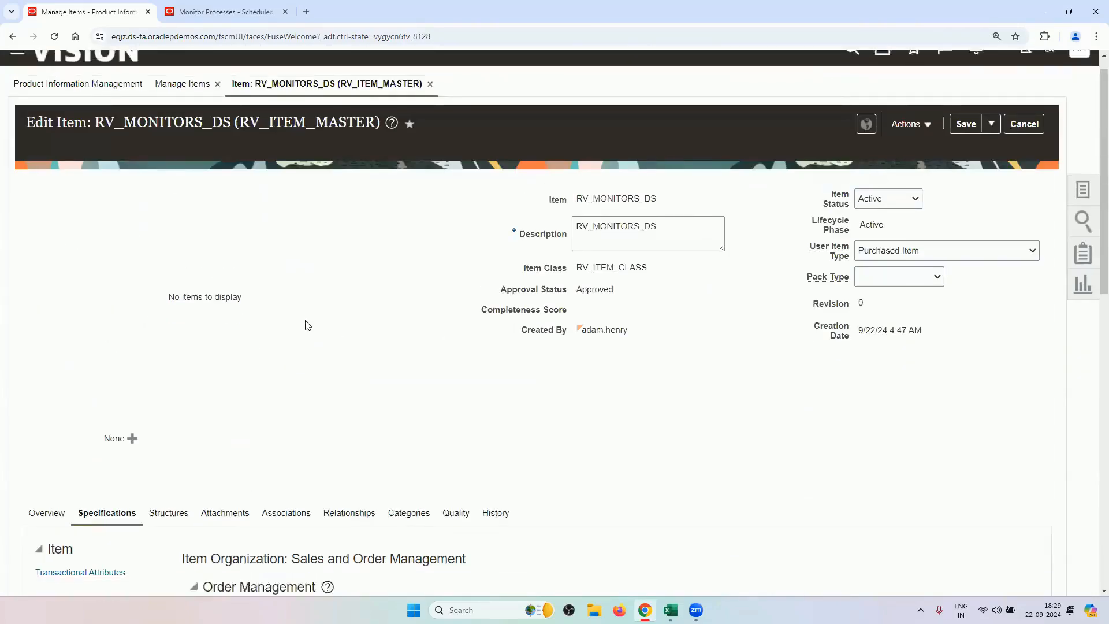
Check the item's organization associations, then close the item and Manage Items.
left_click(298, 150)
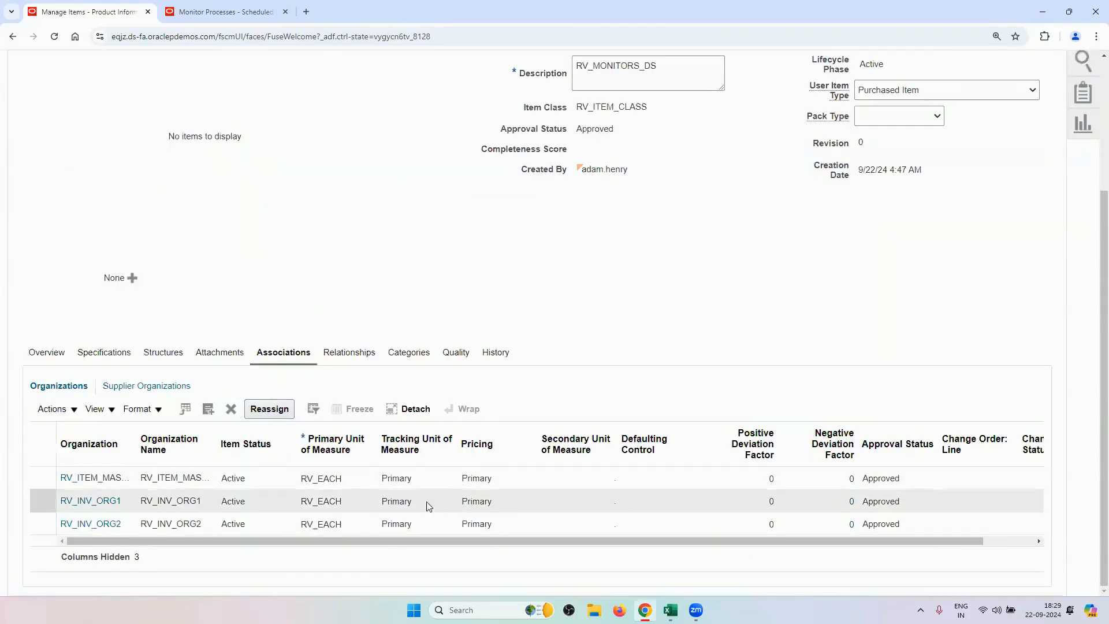
scroll(737, 259, "up", 3)
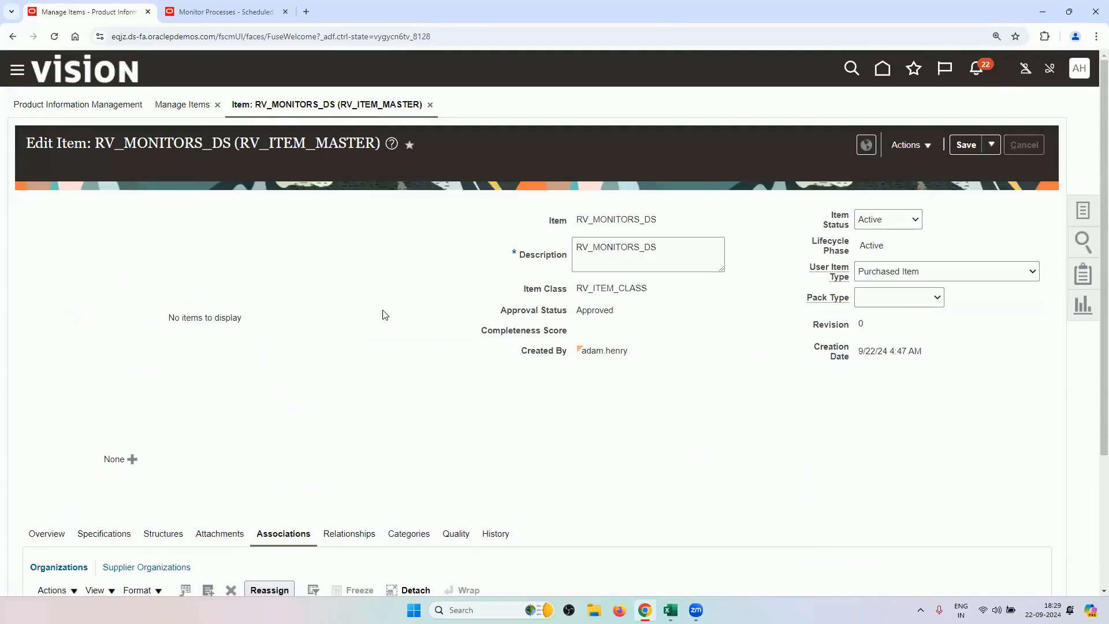
left_click(1030, 147)
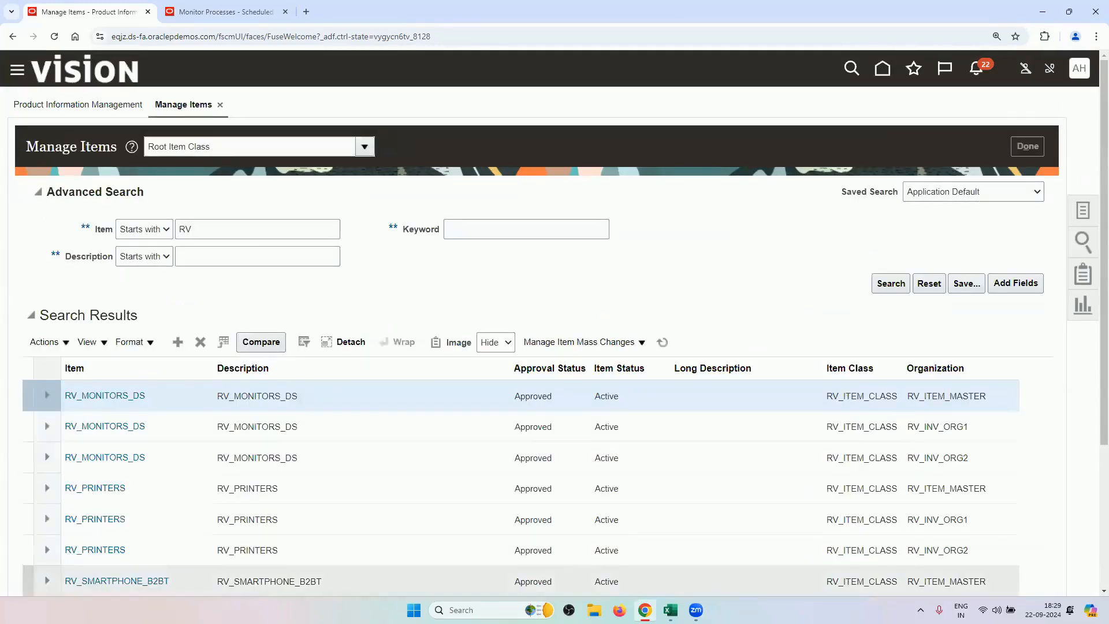
Check the Manage Pricing list task in the Excel checklist, then return to Product Information Management.
mouse_move(669, 609)
left_click(713, 545)
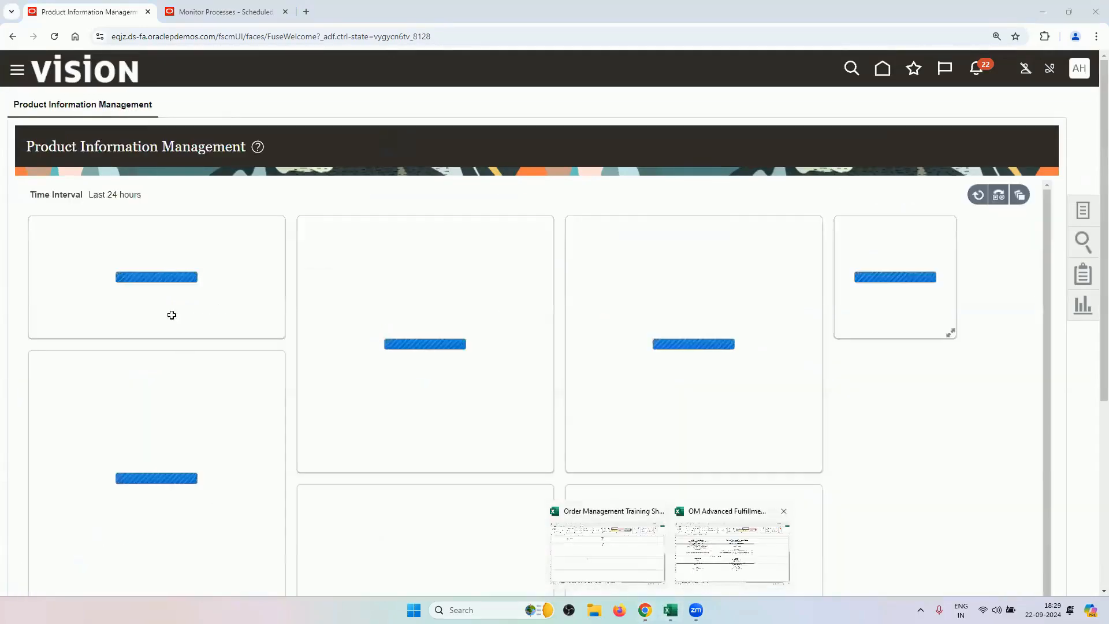
scroll(231, 362, "up", 6)
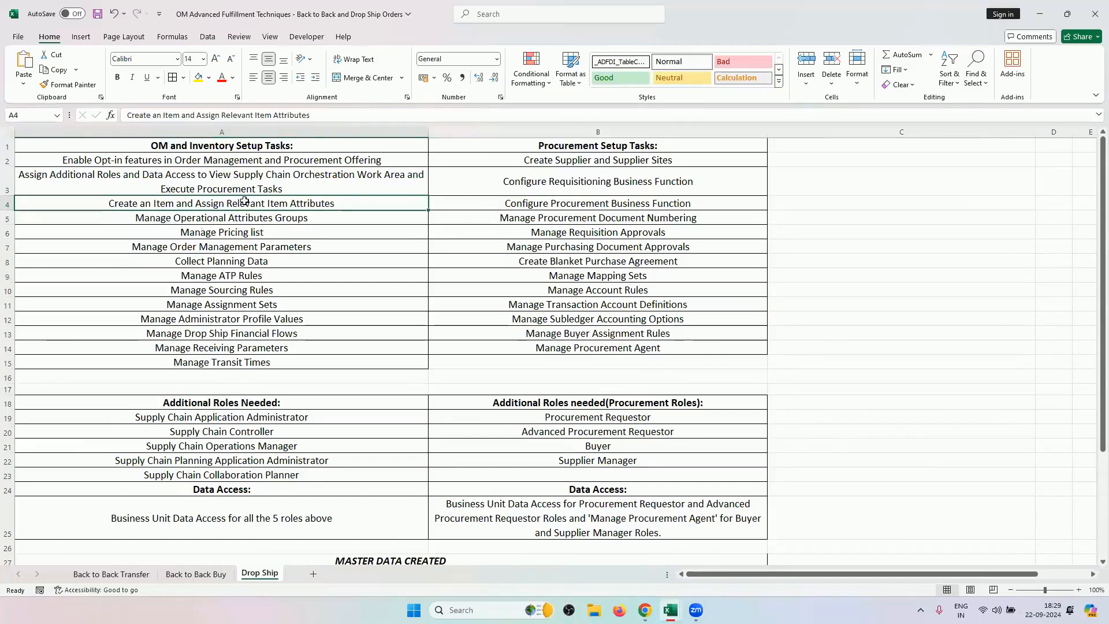
left_click(231, 231)
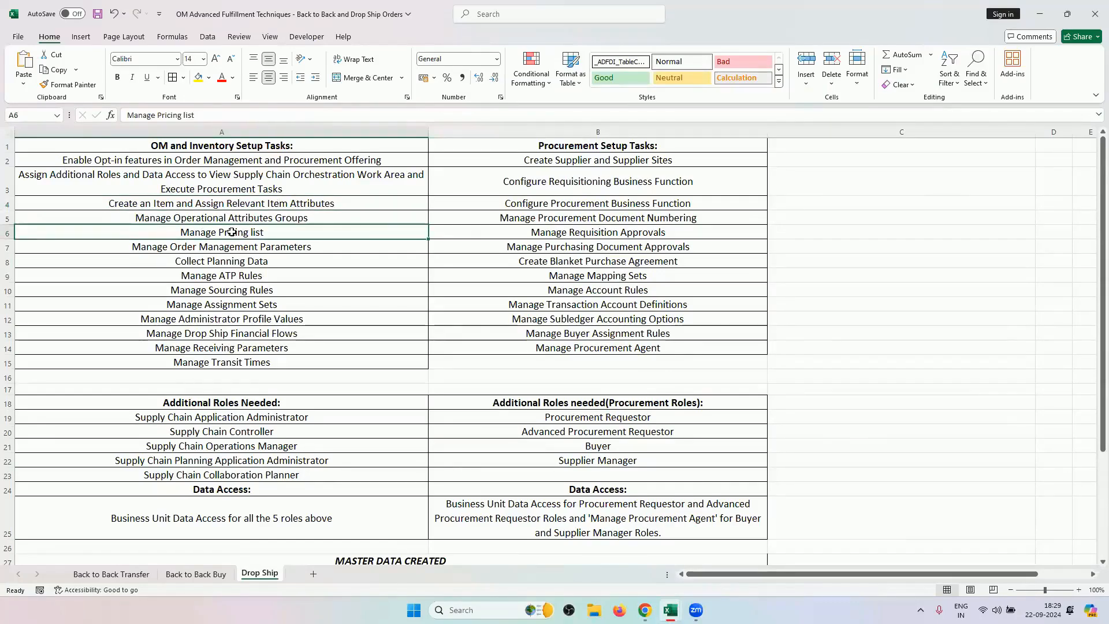
scroll(520, 404, "down", 3)
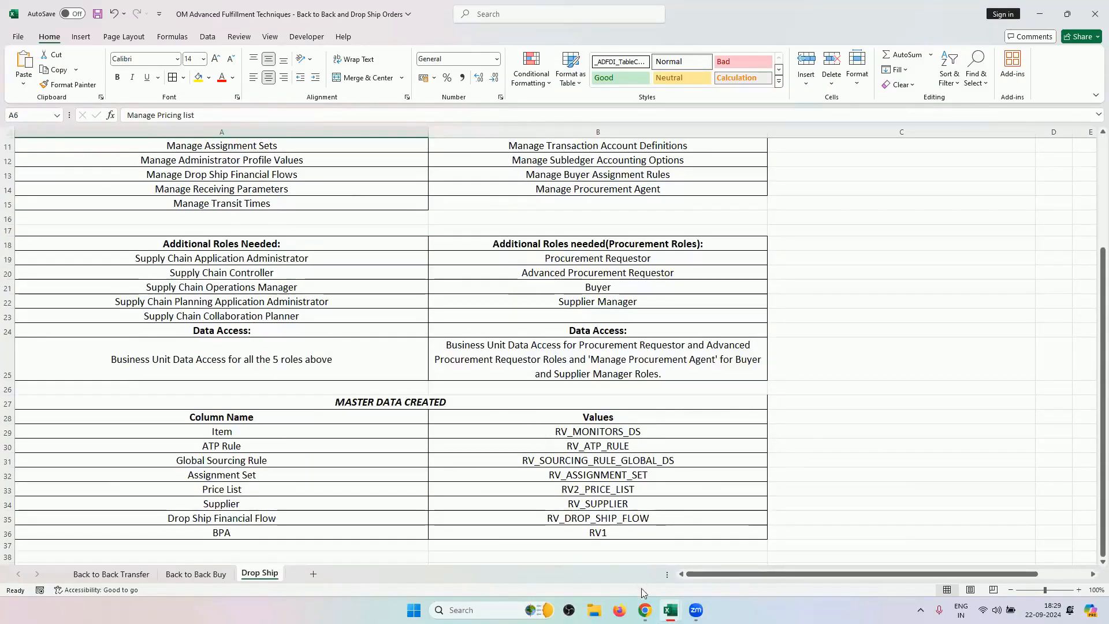
left_click(645, 609)
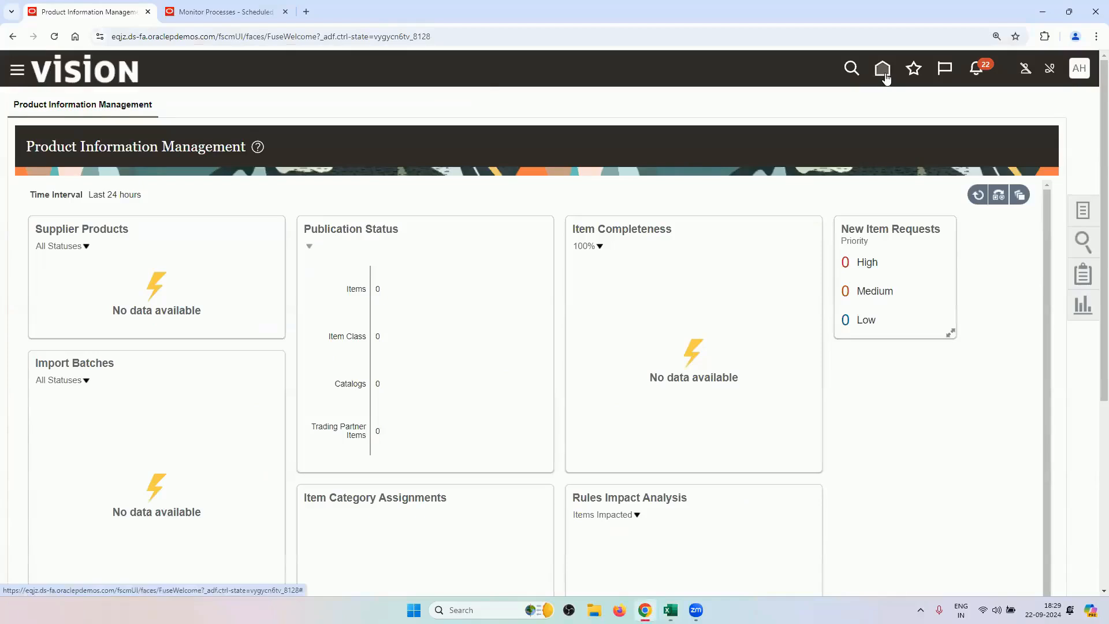
Open Pricing Administration from the home page's Order Management category to see RV2_PRICE_LIST and RV2_DISCOUNT_LIST.
left_click(884, 74)
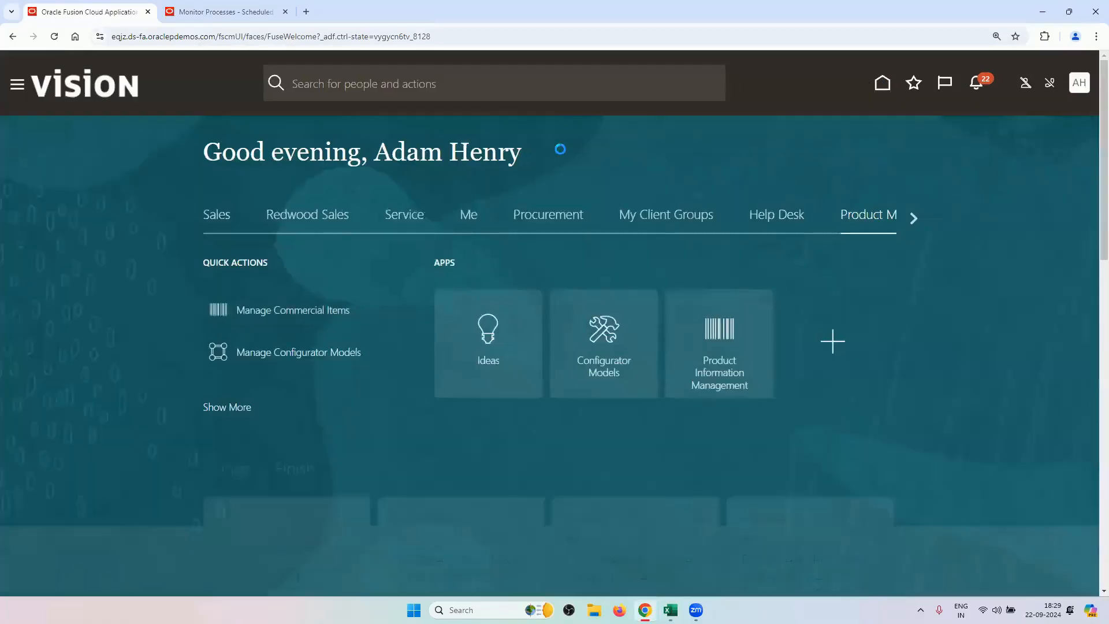
left_click(913, 219)
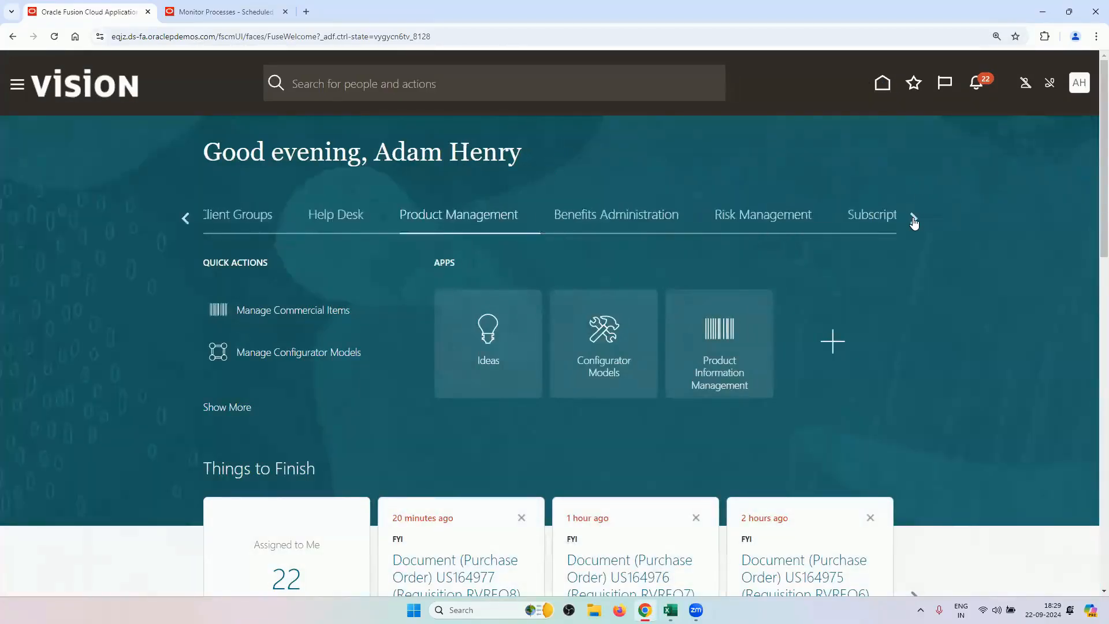
left_click(913, 219)
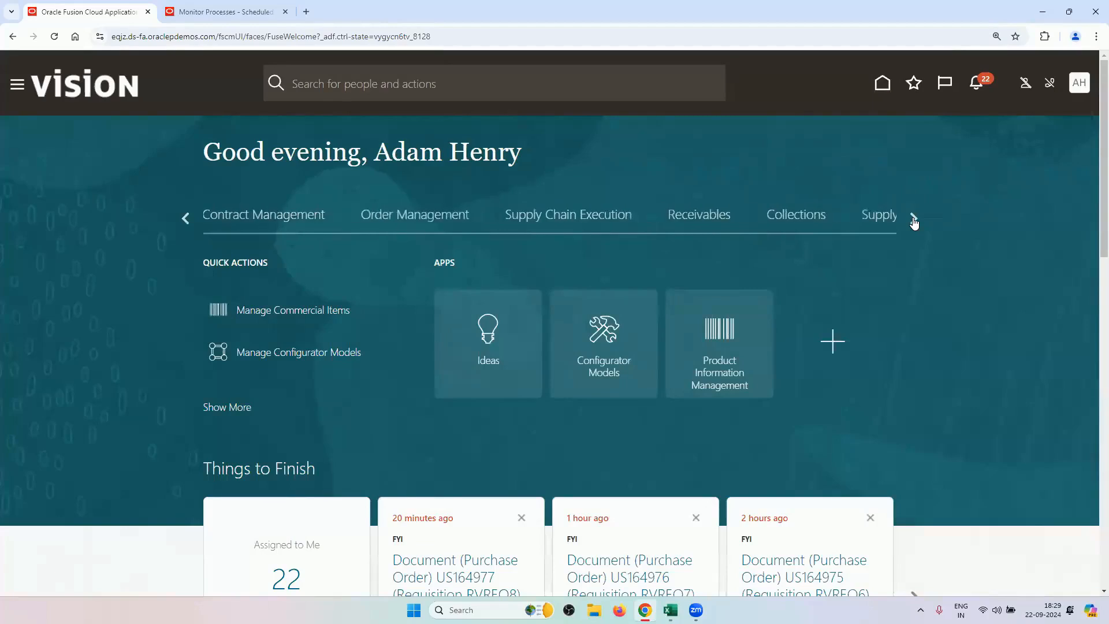
left_click(426, 224)
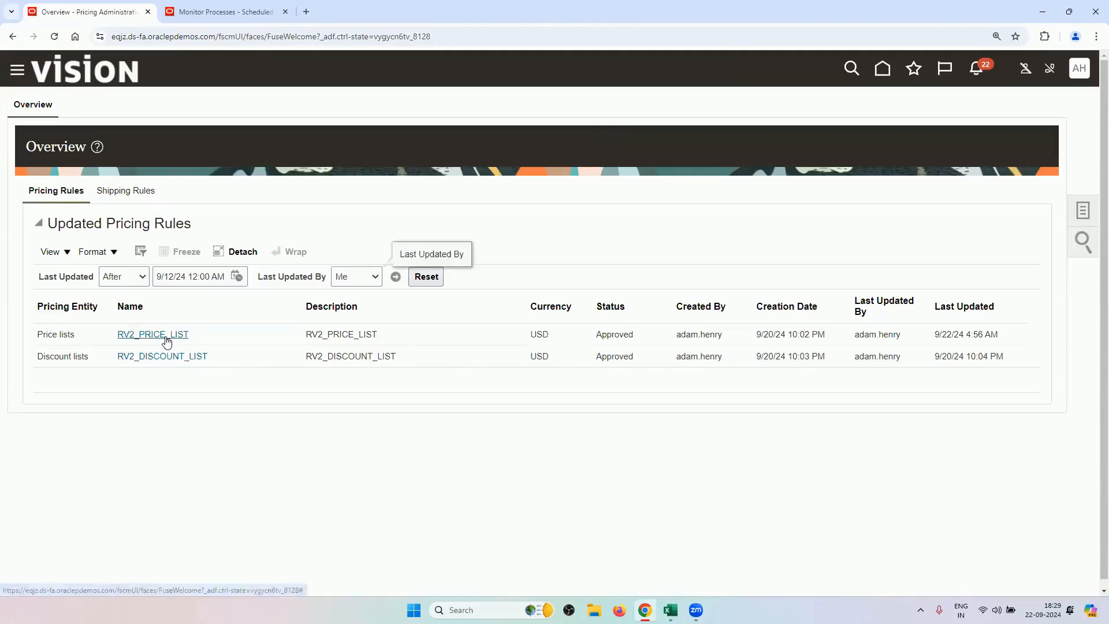
Filter RV2_PRICE_LIST to Buy lines, confirm RV_MONITORS_DS's 700.00 USD base price, and cancel.
left_click(165, 335)
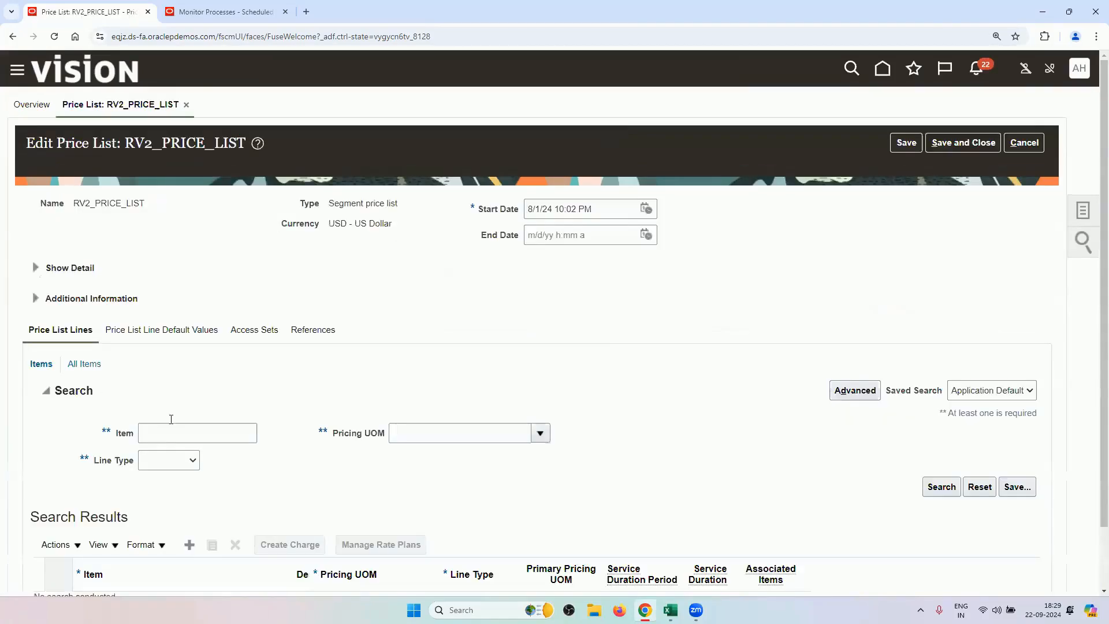
left_click(165, 461)
left_click(159, 490)
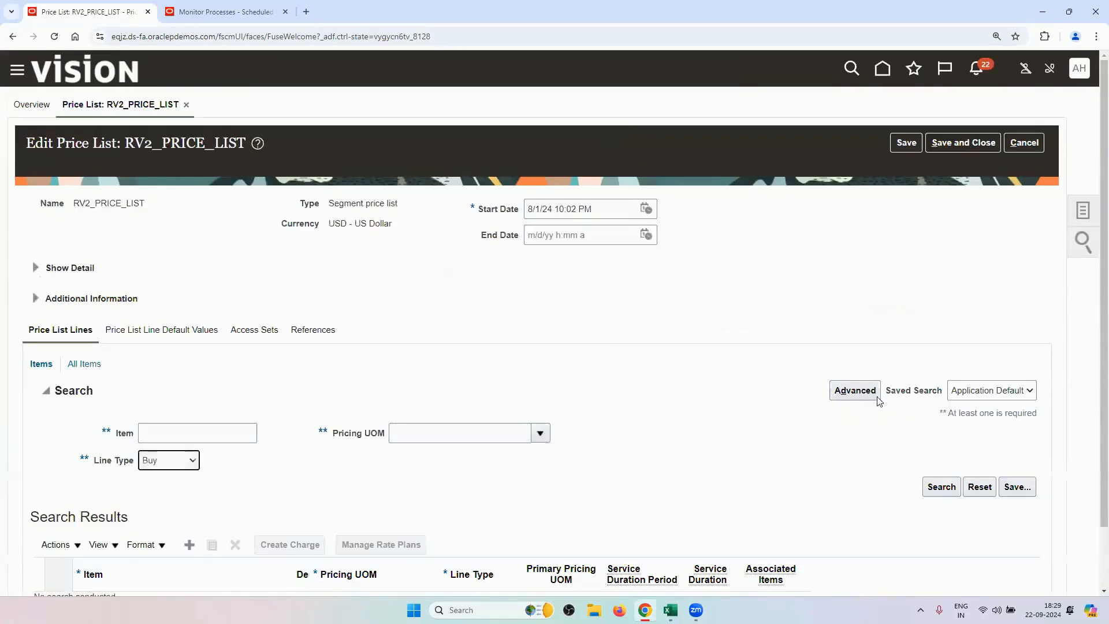
left_click(940, 486)
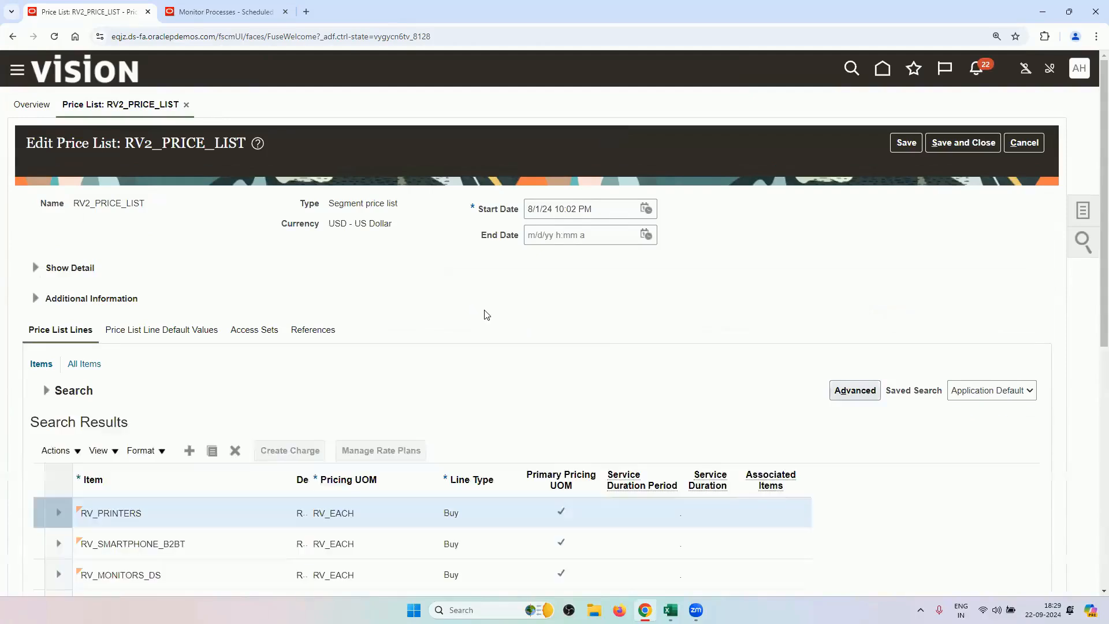
scroll(488, 317, "down", 5)
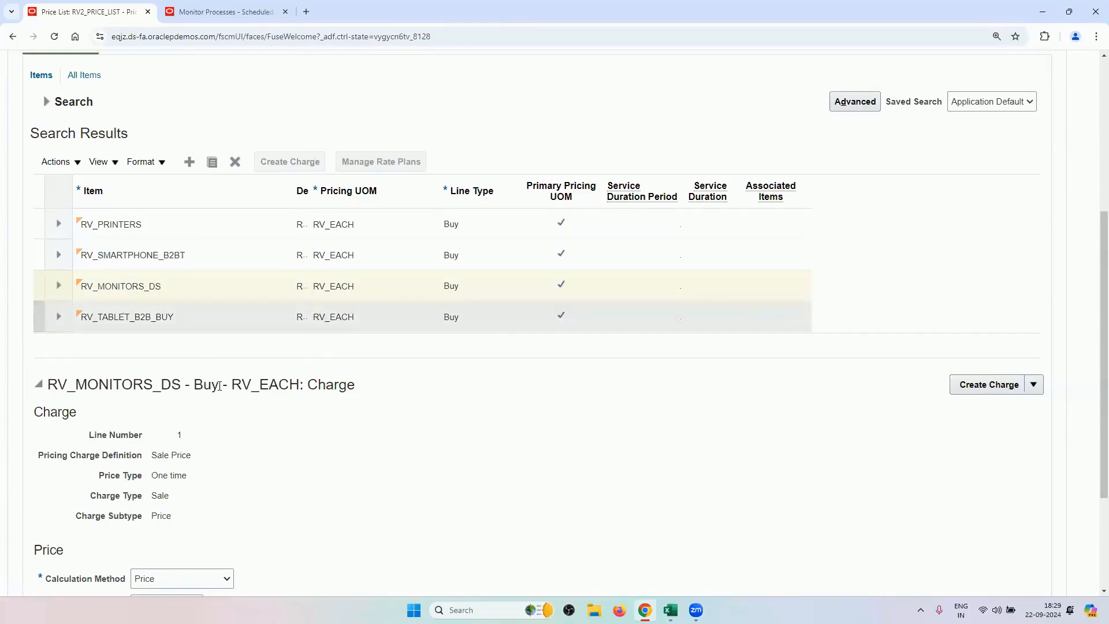
scroll(272, 466, "down", 3)
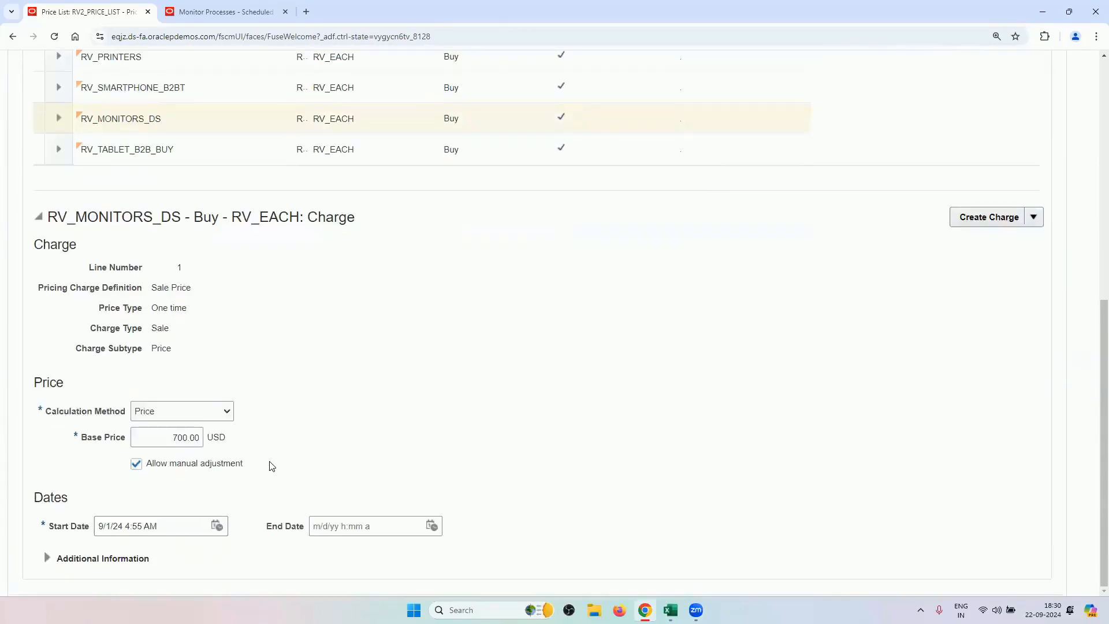
left_click_drag(157, 437, 203, 449)
scroll(553, 441, "up", 8)
left_click(1020, 144)
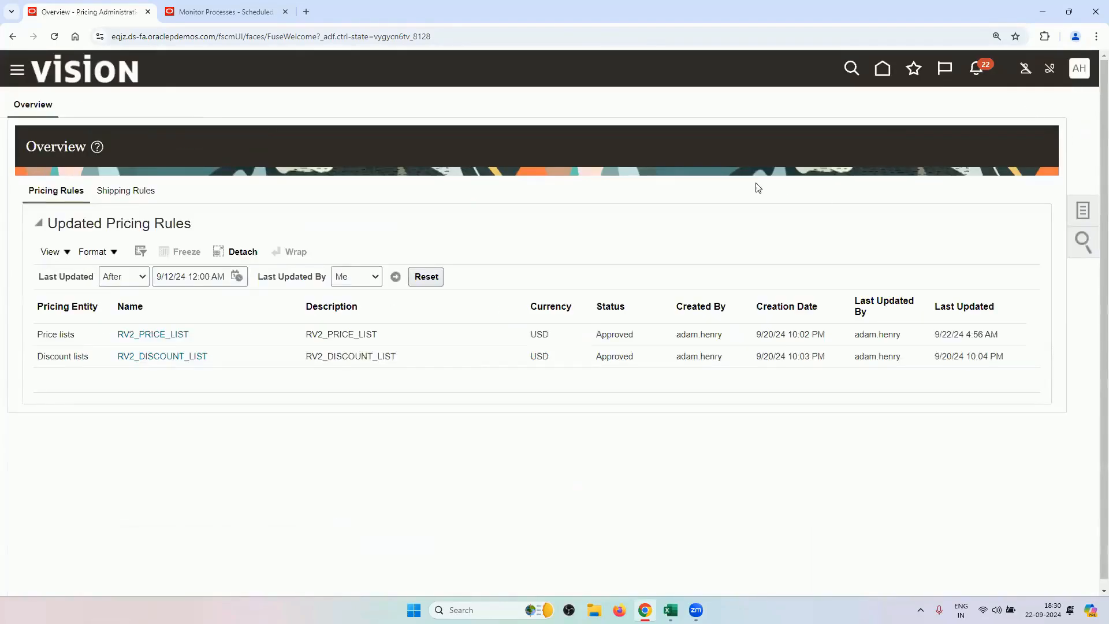
Go to the Fusion home page, recheck the checklist's item-creation task in Excel, and switch back.
left_click(886, 68)
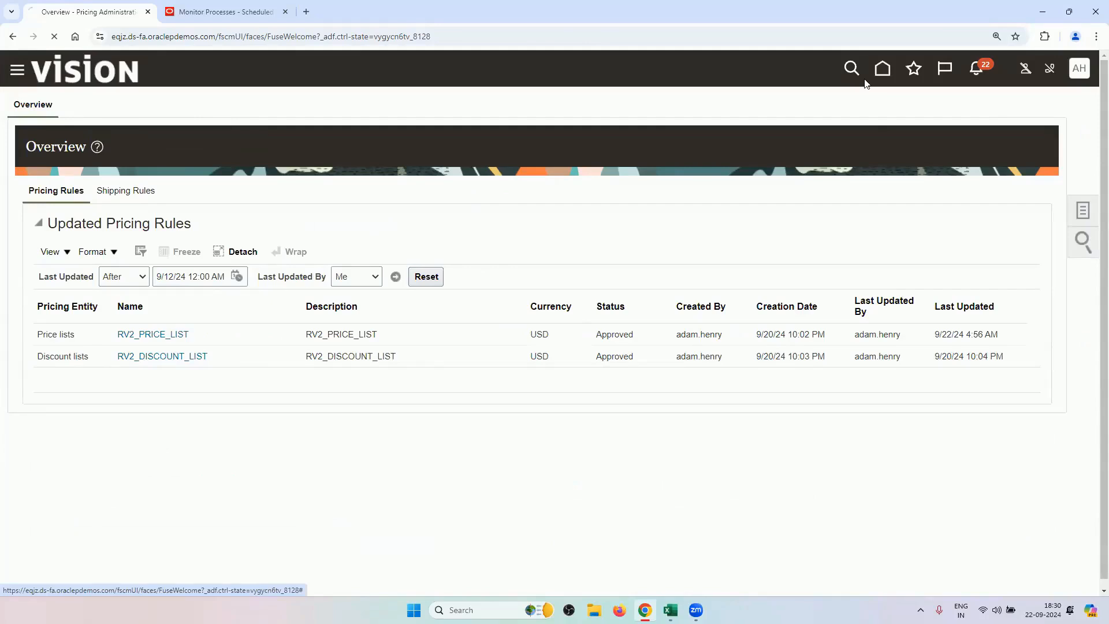
mouse_move(669, 606)
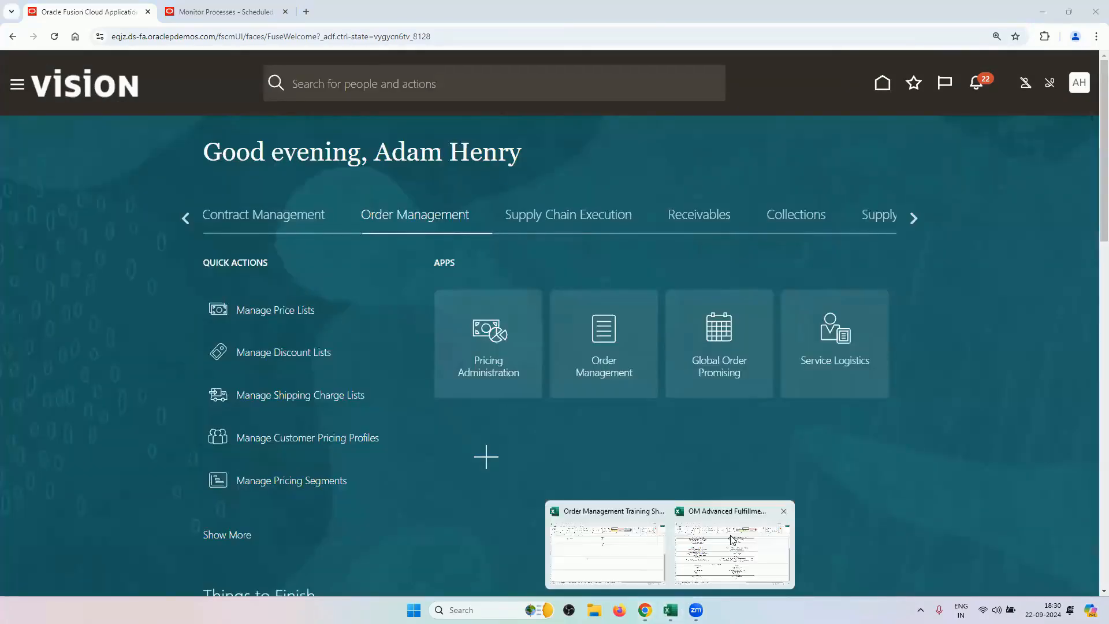
left_click(729, 538)
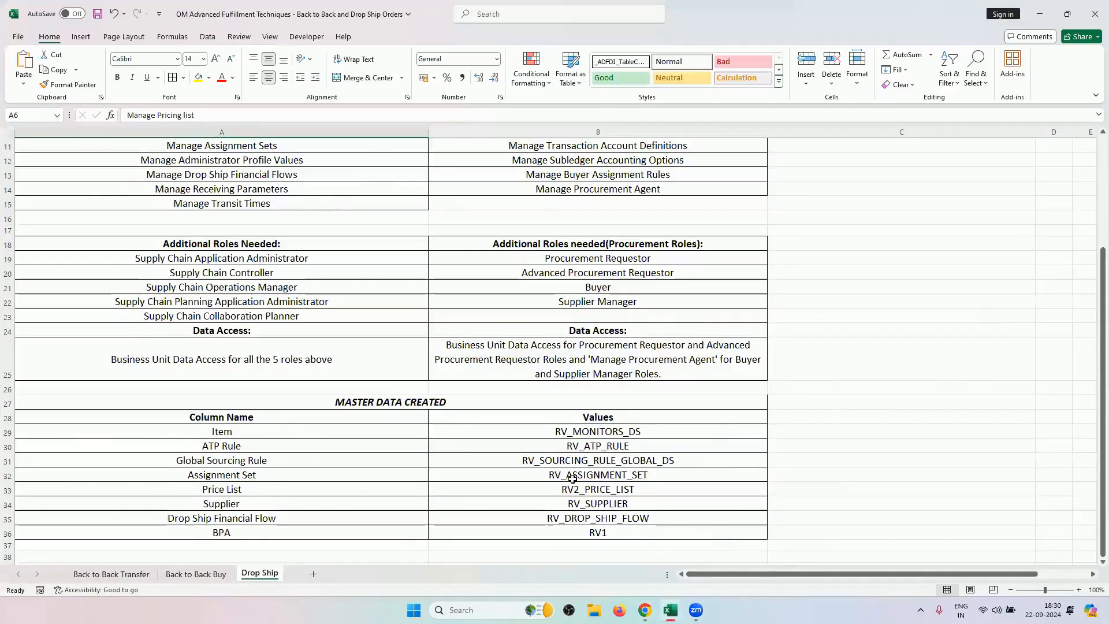
scroll(571, 478, "up", 4)
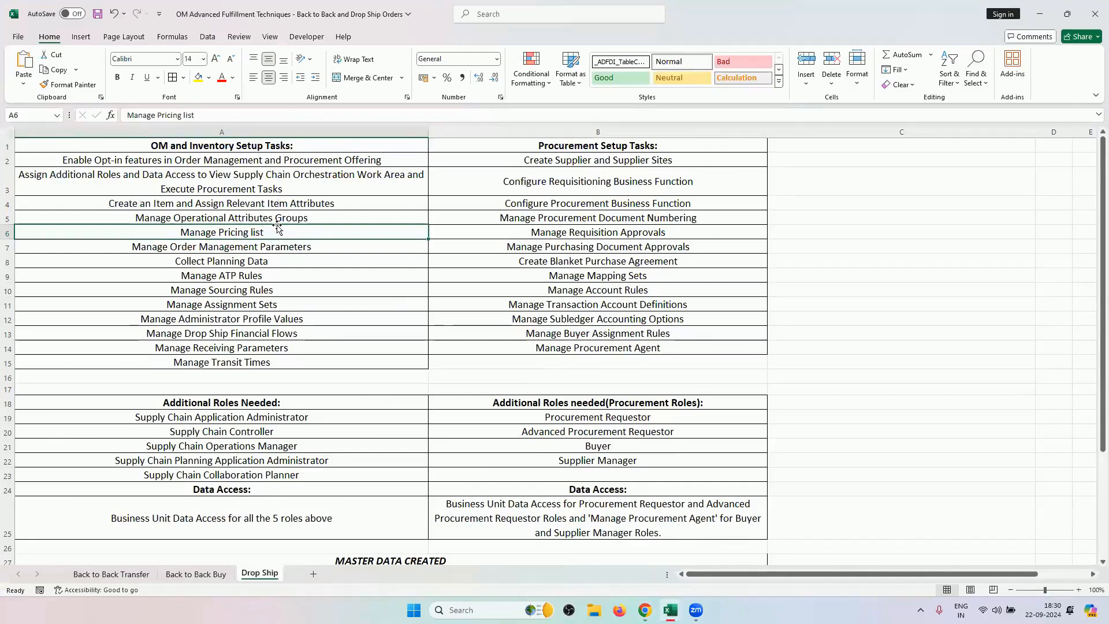
left_click(309, 199)
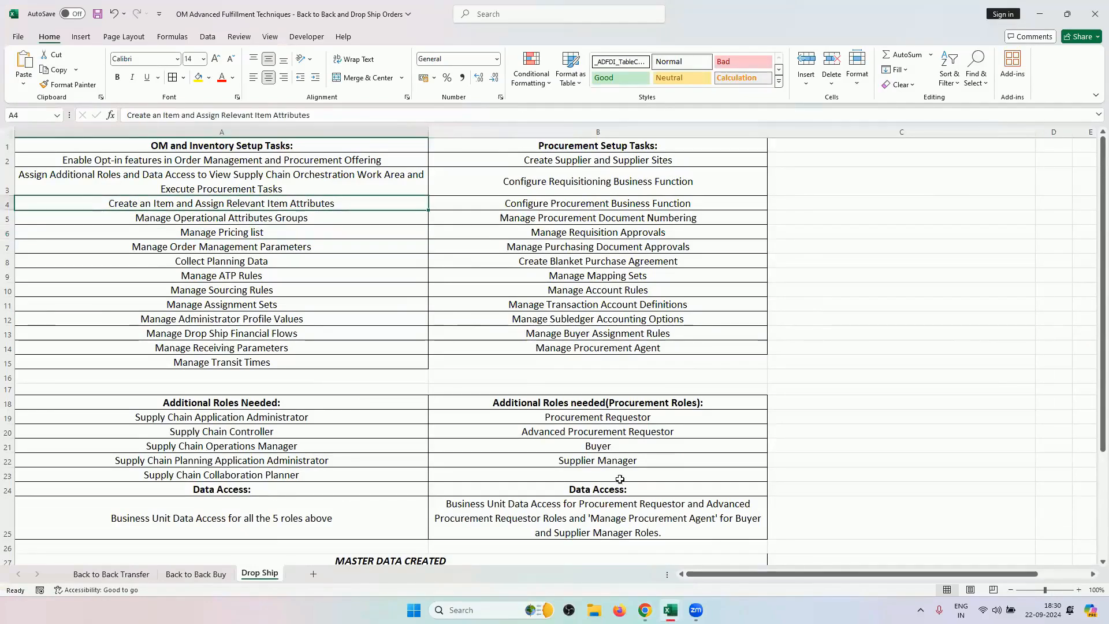
key("alt+Tab")
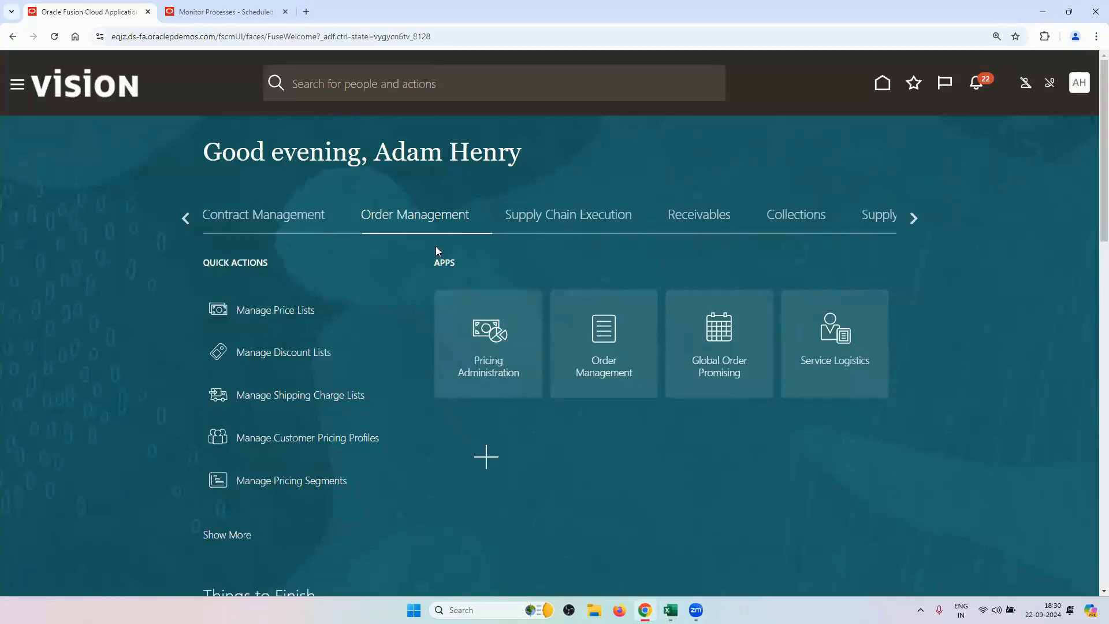
Open Product Information Management from the Product Management area and show its item management tasks.
left_click(911, 217)
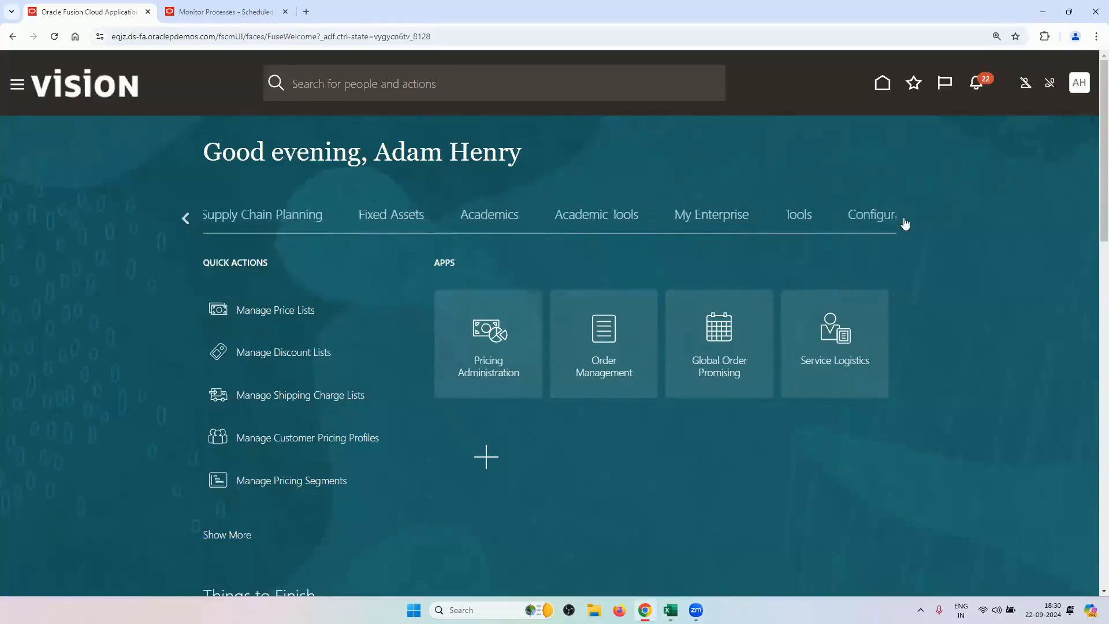
left_click(904, 223)
left_click(187, 220)
left_click(187, 221)
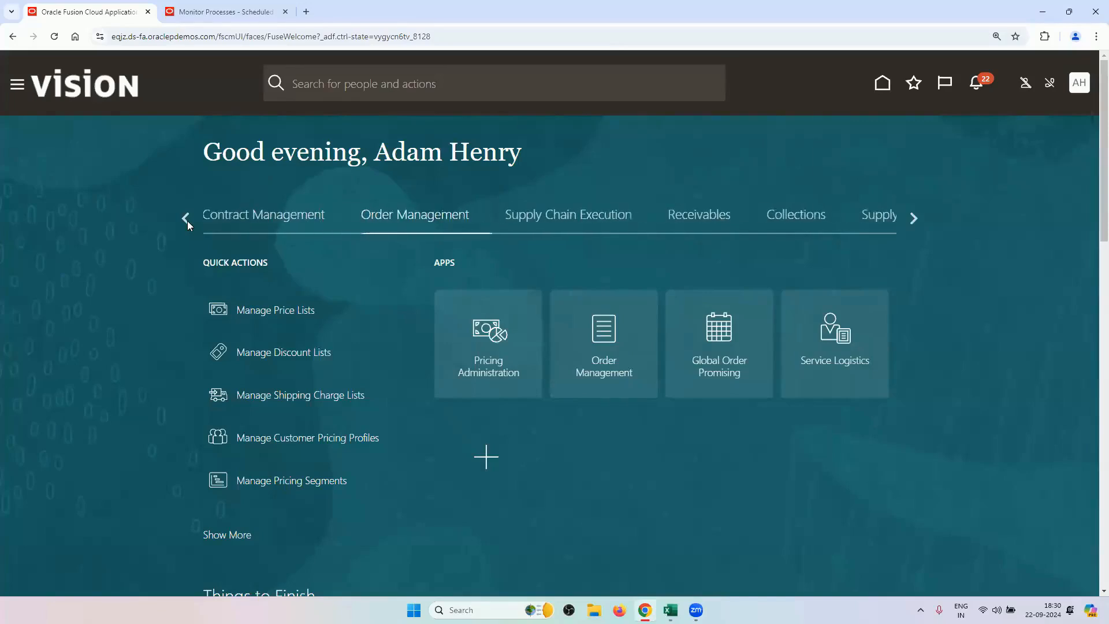
left_click(187, 221)
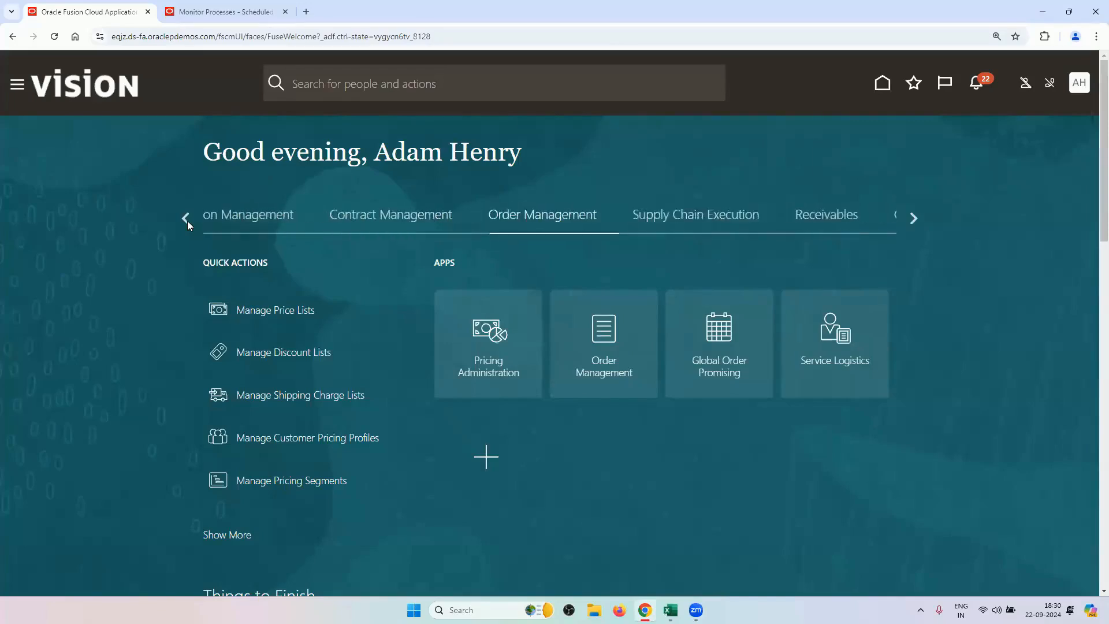
left_click(243, 221)
left_click(705, 375)
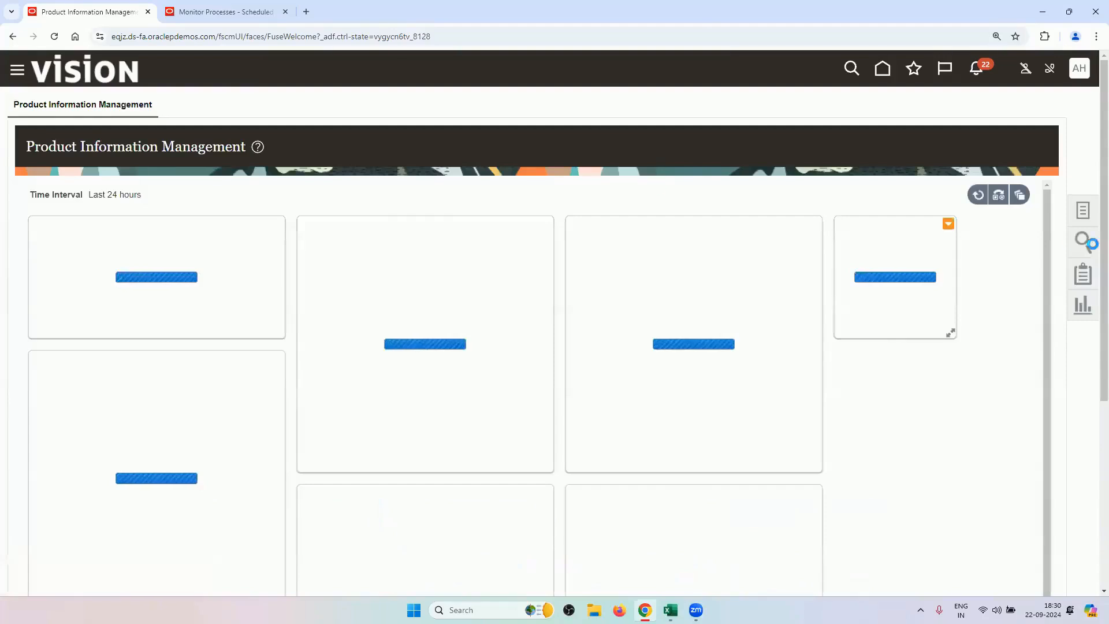
left_click(1082, 210)
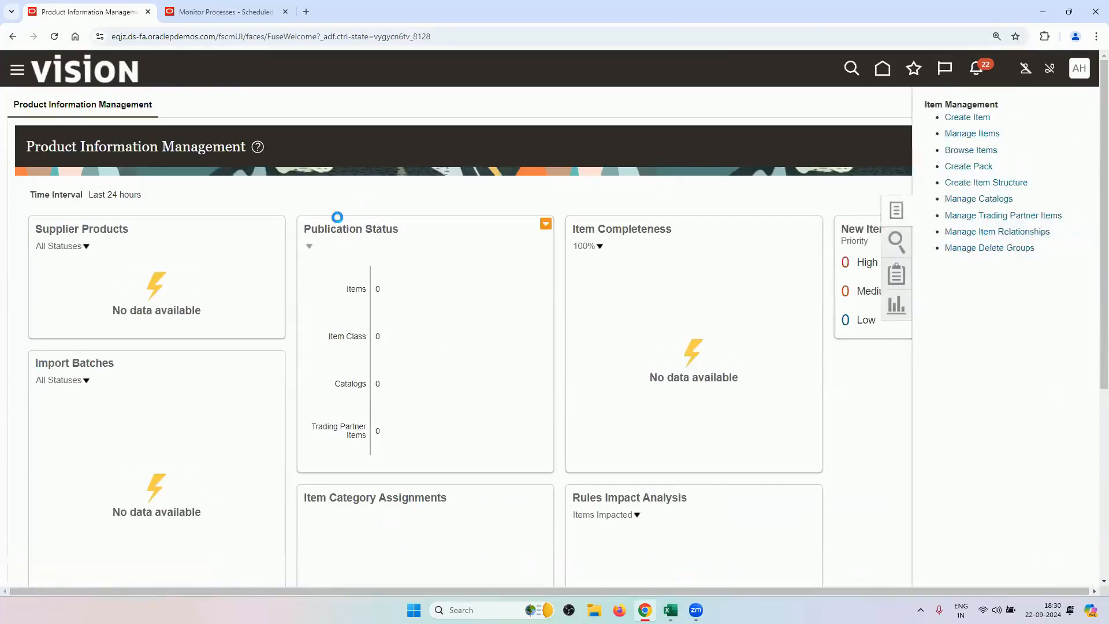
Search items starting with RV and open RV_MONITORS_DS to view its manufacturing specifications.
left_click(296, 225)
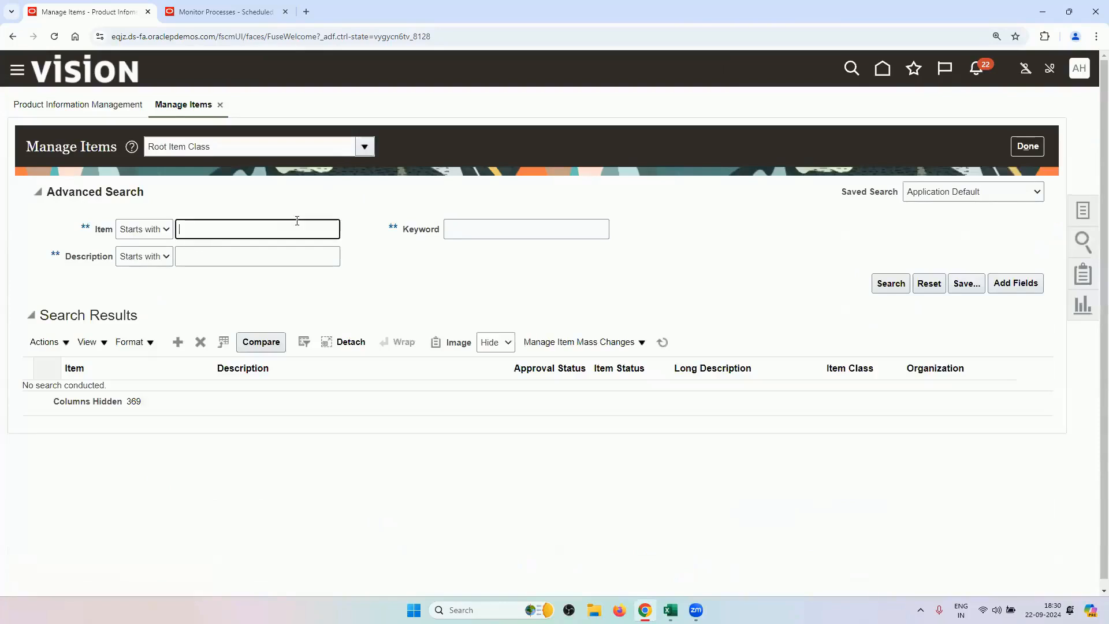
type("RV")
key("Return")
left_click(132, 307)
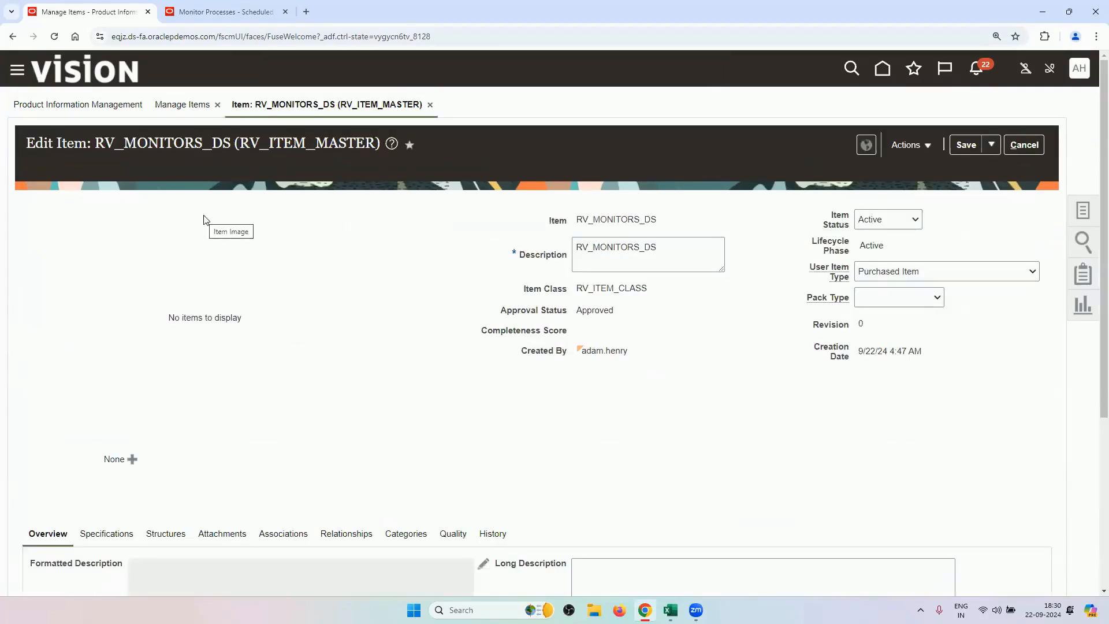
scroll(202, 243, "down", 3)
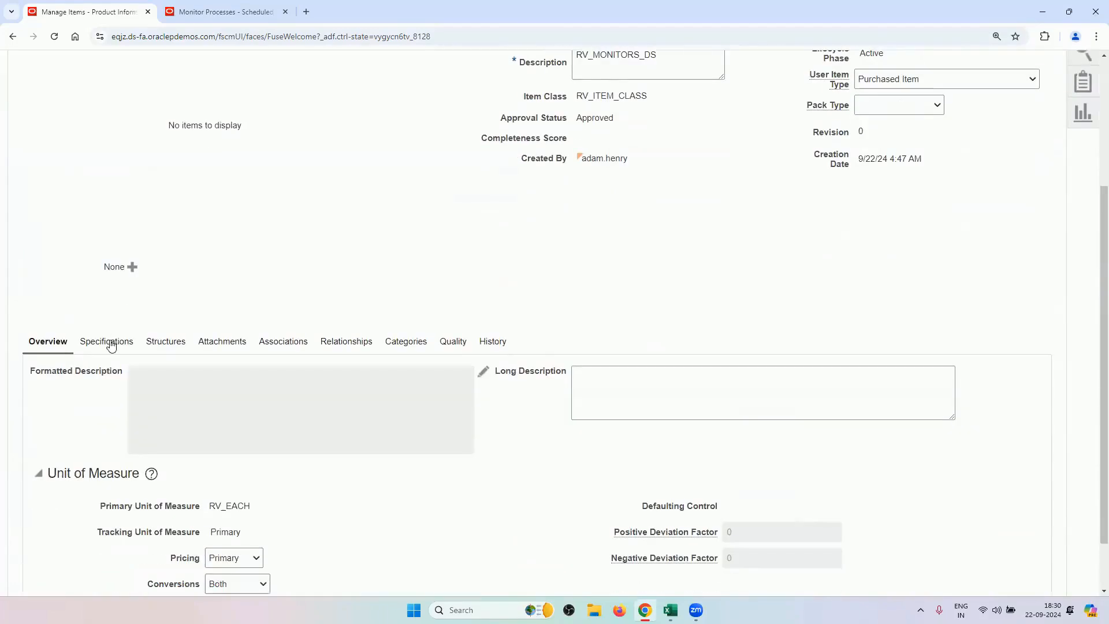
scroll(196, 265, "down", 3)
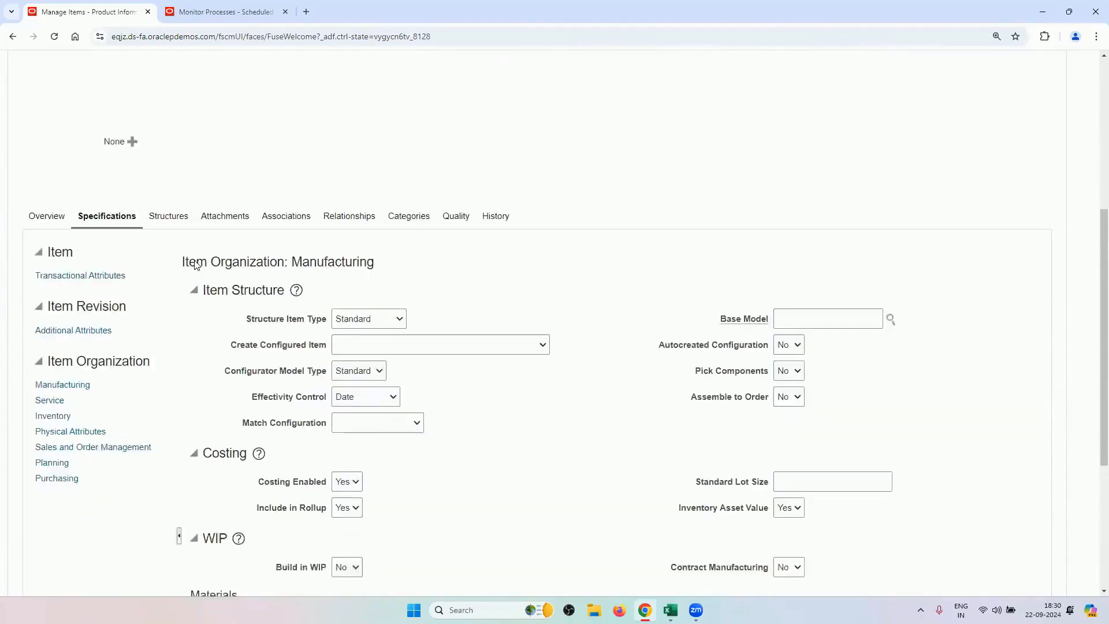
Review RV_MONITORS_DS purchasing attributes, confirming Purchase Price 100, then cancel without saving.
left_click(57, 411)
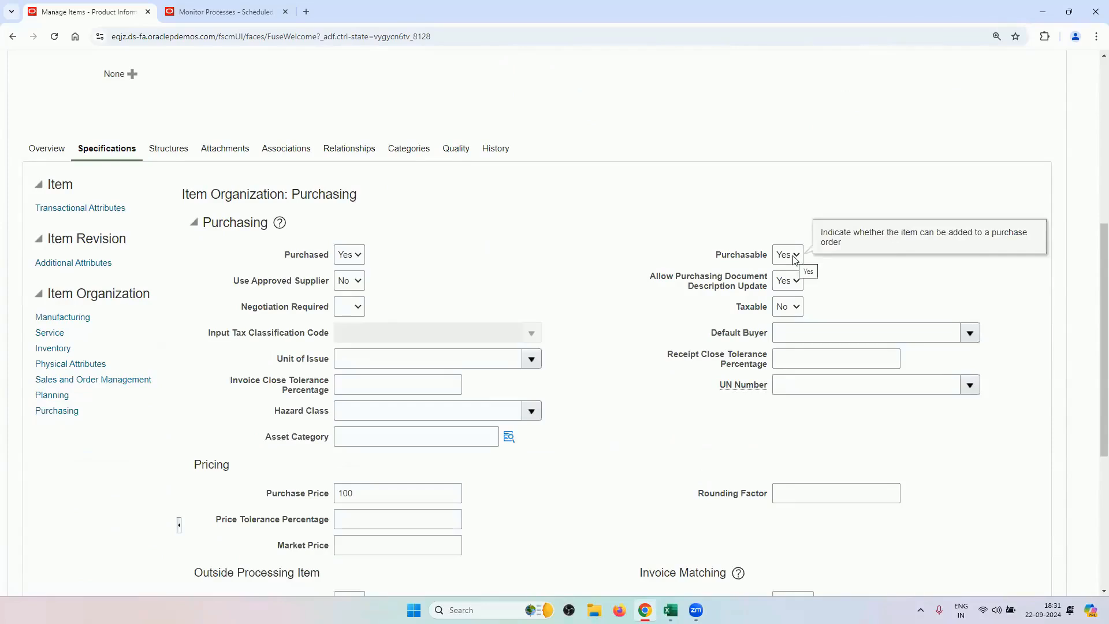
scroll(339, 279, "down", 3)
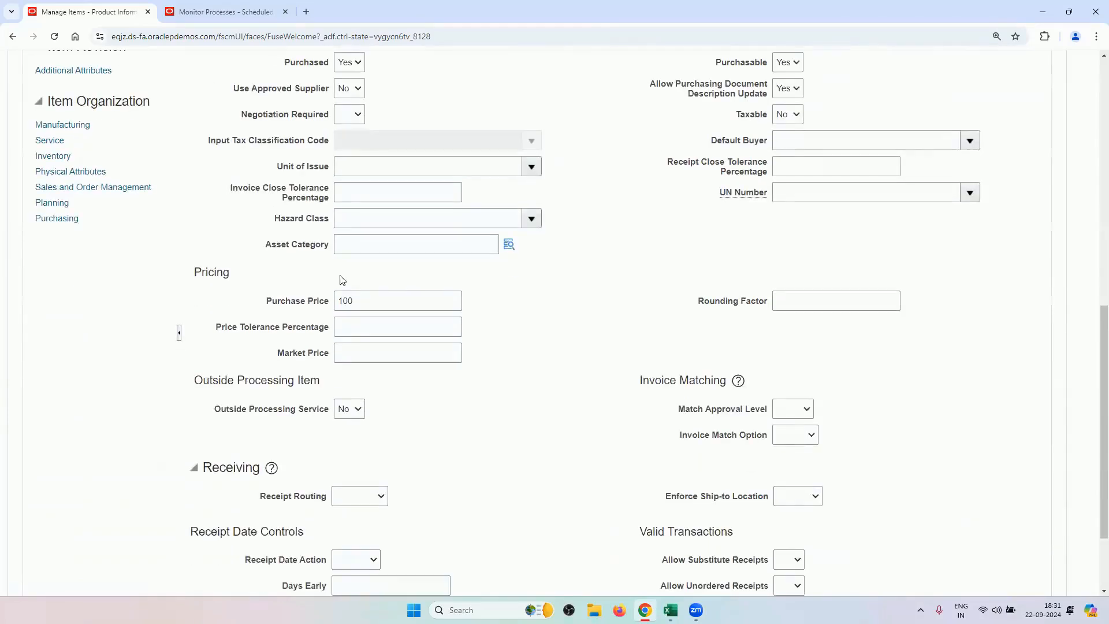
left_click_drag(266, 305, 328, 308)
double_click(349, 301)
left_click(483, 398)
left_click(370, 294)
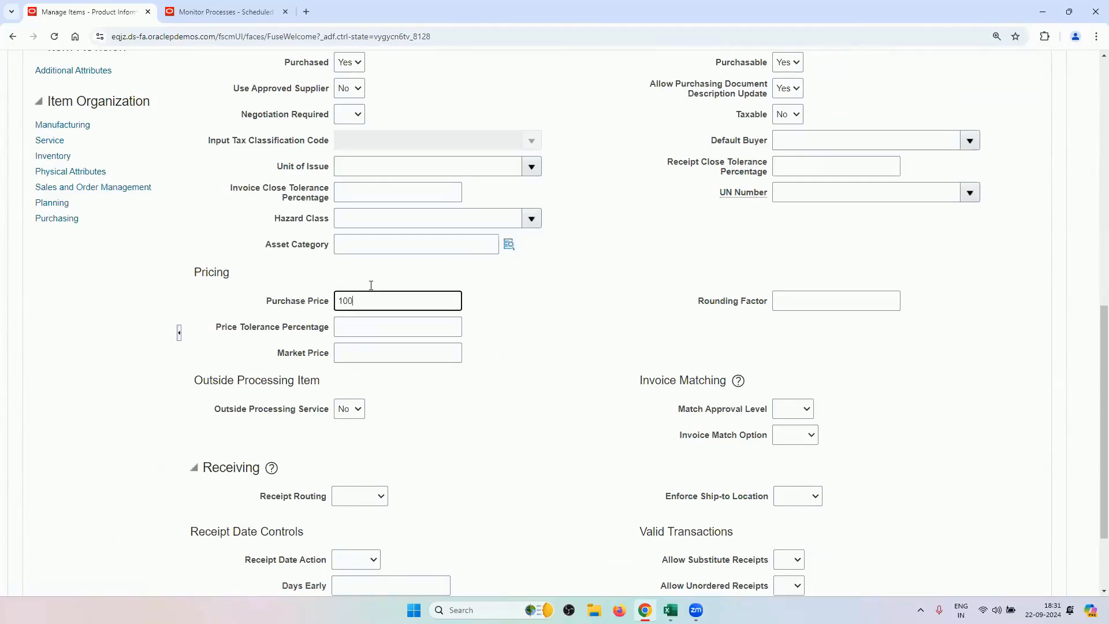
double_click(390, 308)
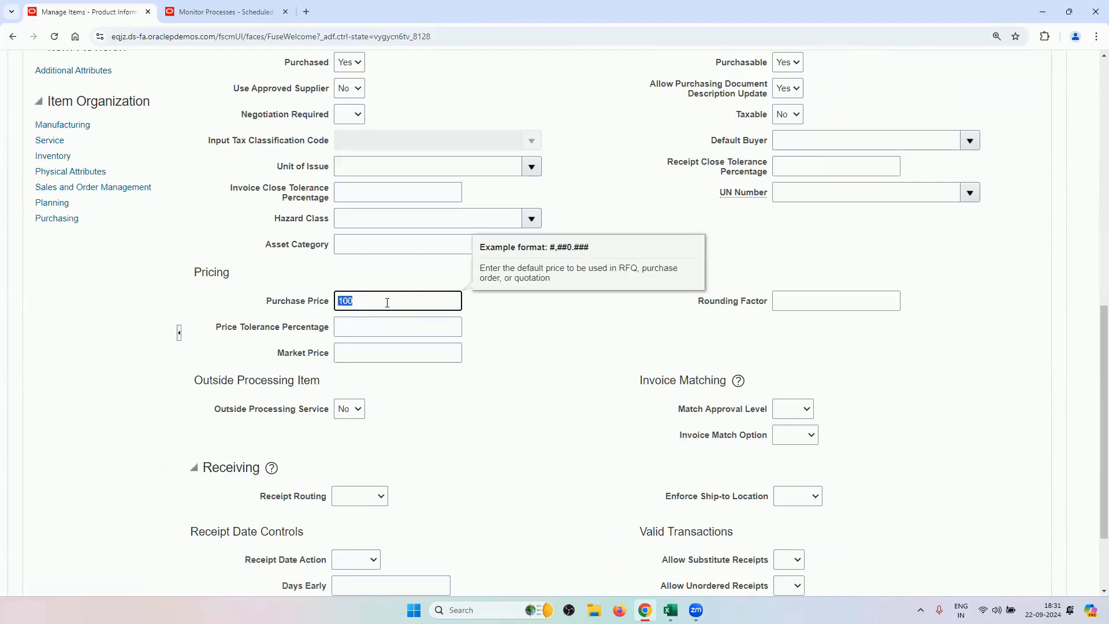
left_click(387, 300)
left_click_drag(272, 302, 324, 309)
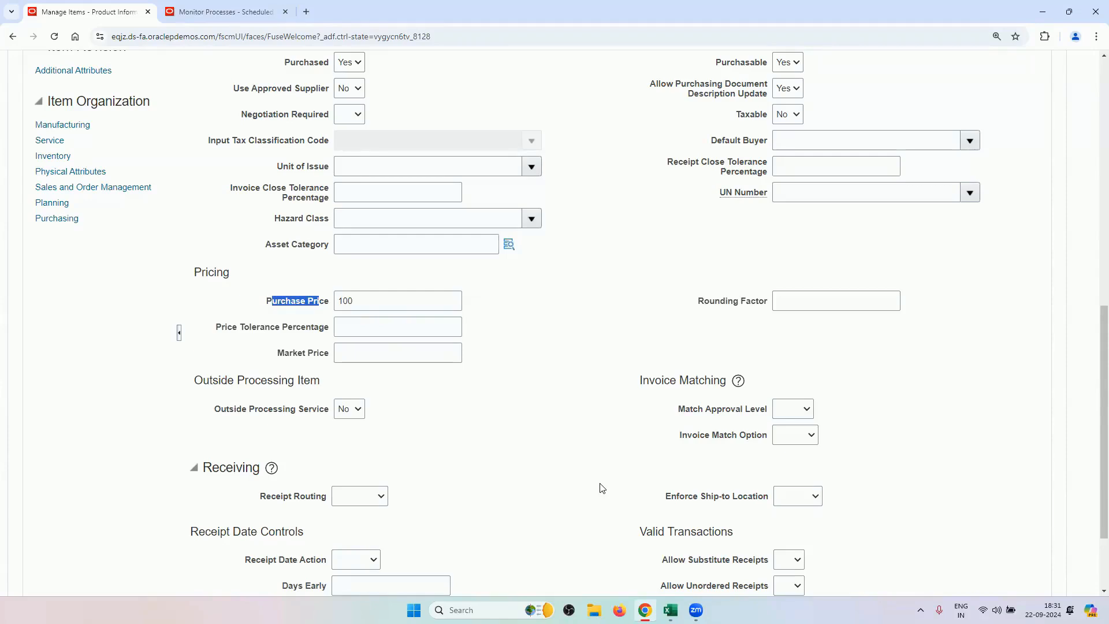
left_click(387, 311)
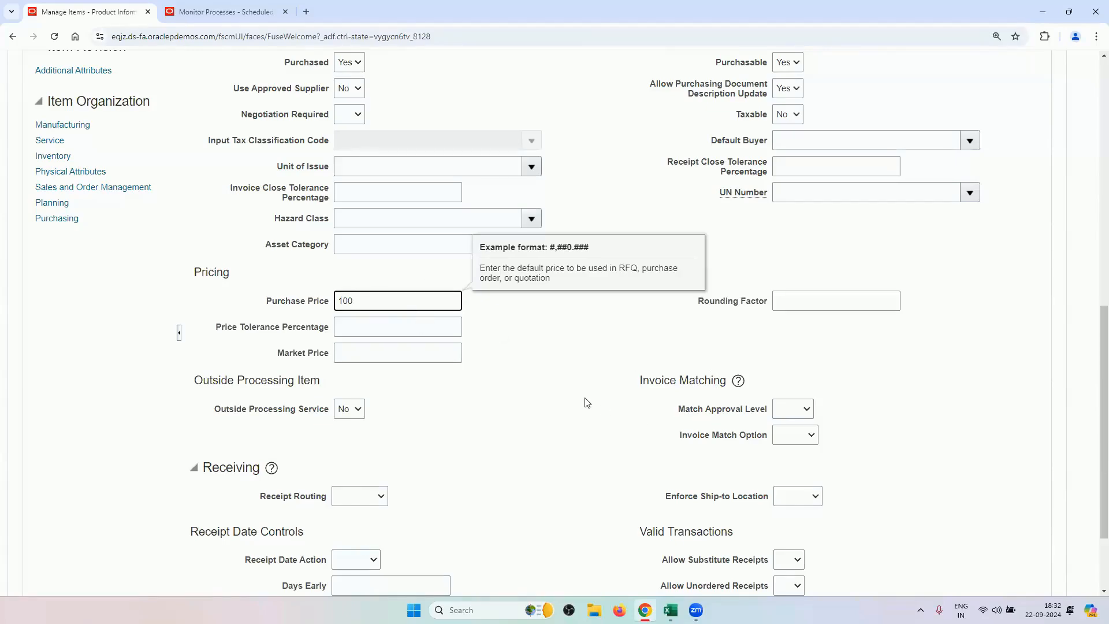
scroll(587, 403, "up", 15)
left_click(1020, 149)
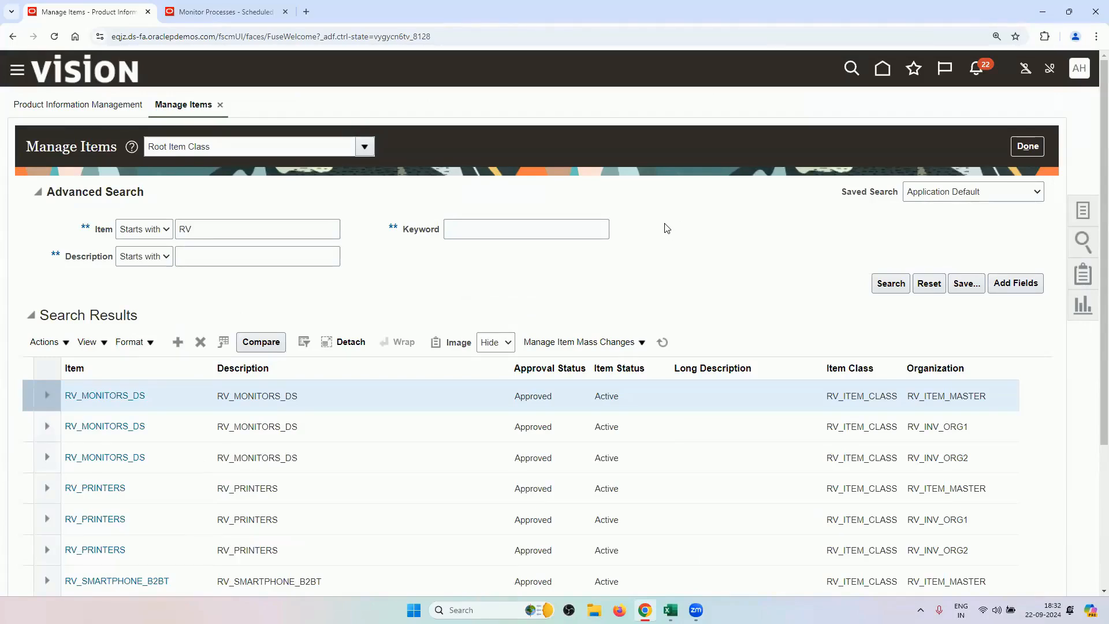
Close Manage Items and pick the Manage Order Management Parameters task in the Excel checklist.
left_click(1021, 145)
mouse_move(670, 610)
left_click(701, 555)
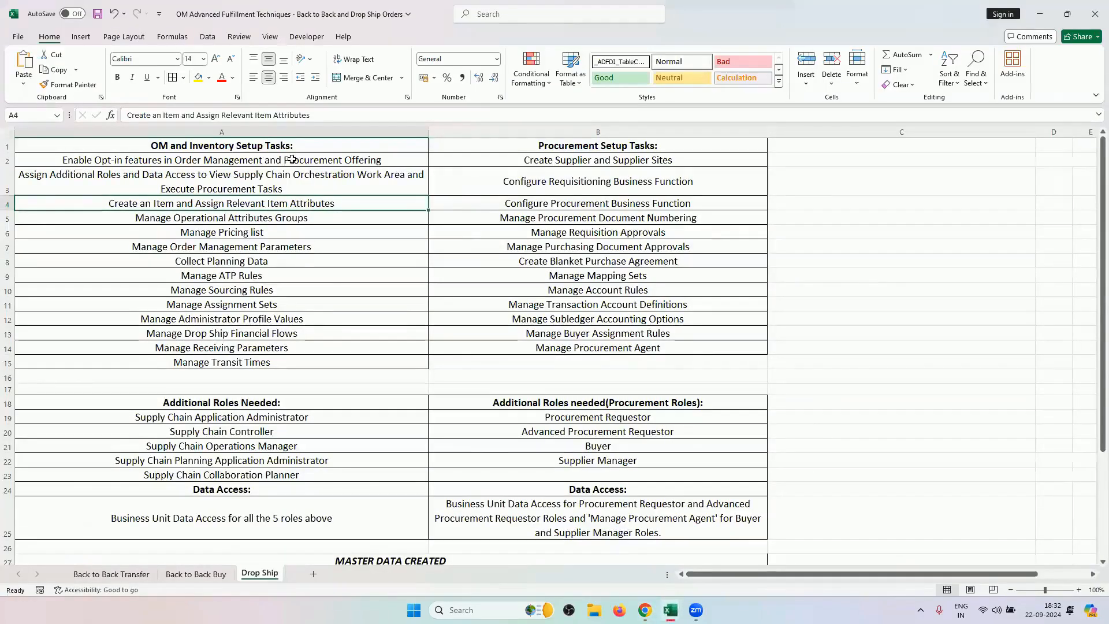
left_click(277, 243)
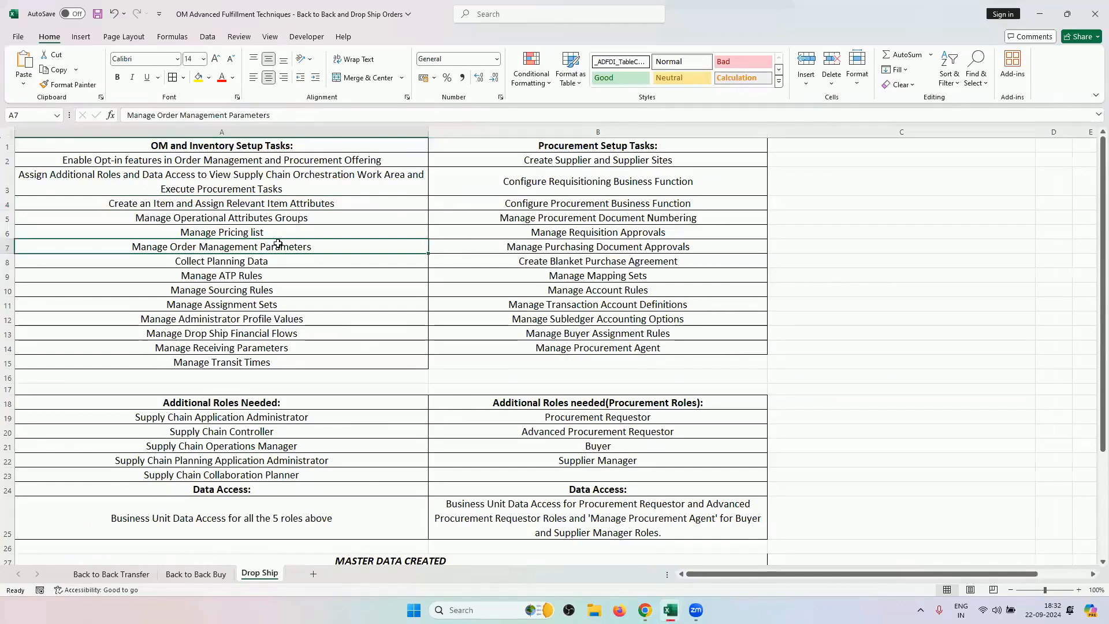
Return to the Oracle window and open the settings and actions menu.
mouse_move(673, 606)
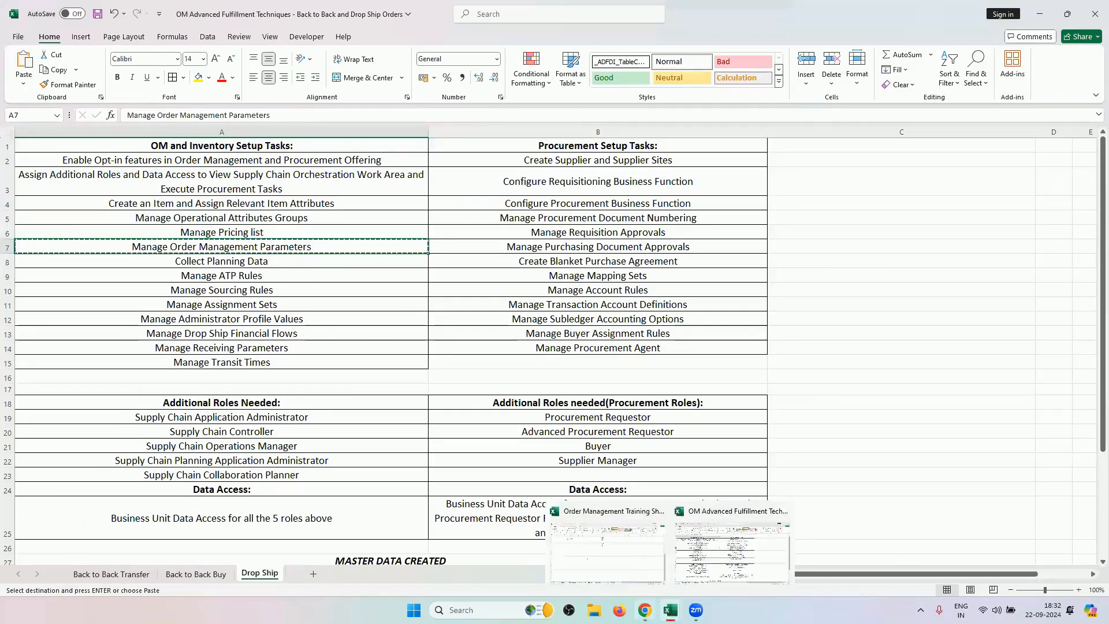
left_click(606, 540)
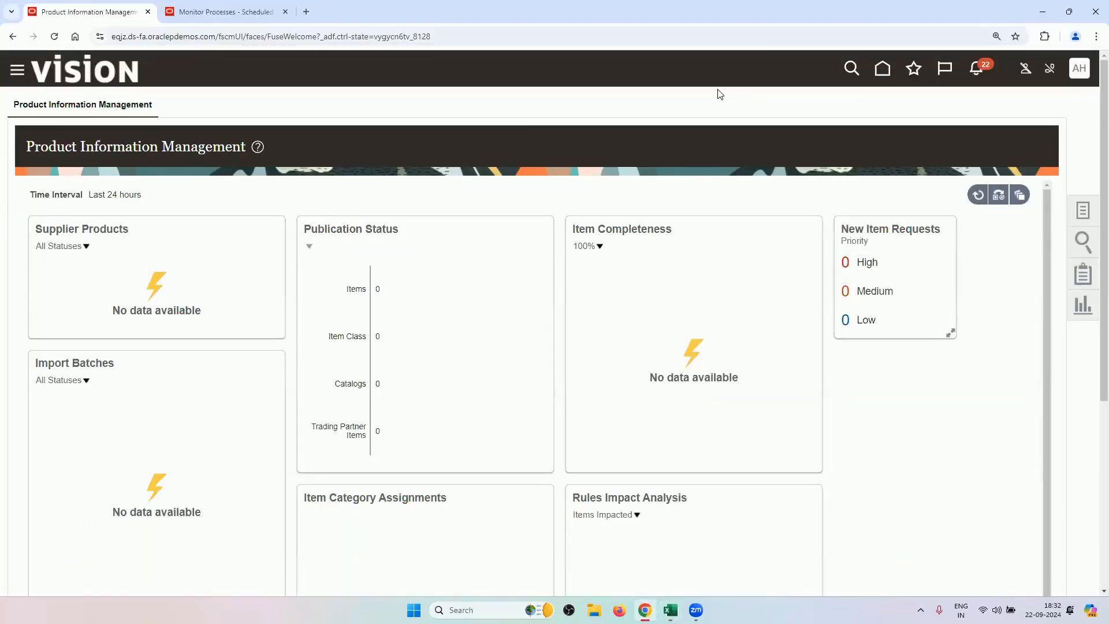
left_click(1078, 69)
In Setup and Maintenance's Order Management offering, find and open Manage Order Management Parameters.
left_click(832, 284)
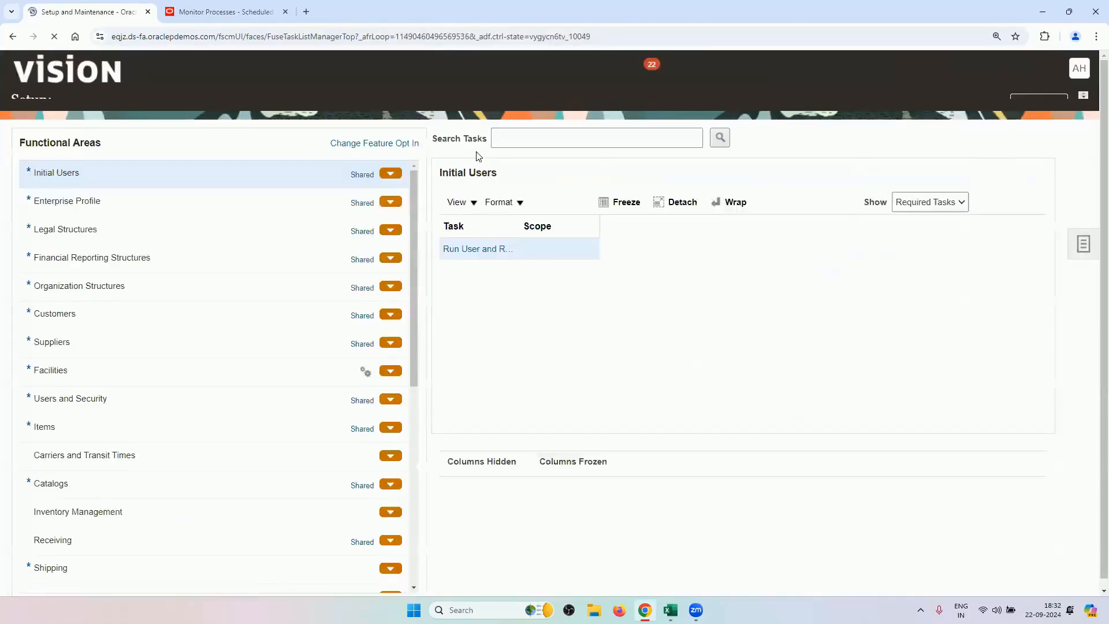
left_click(503, 155)
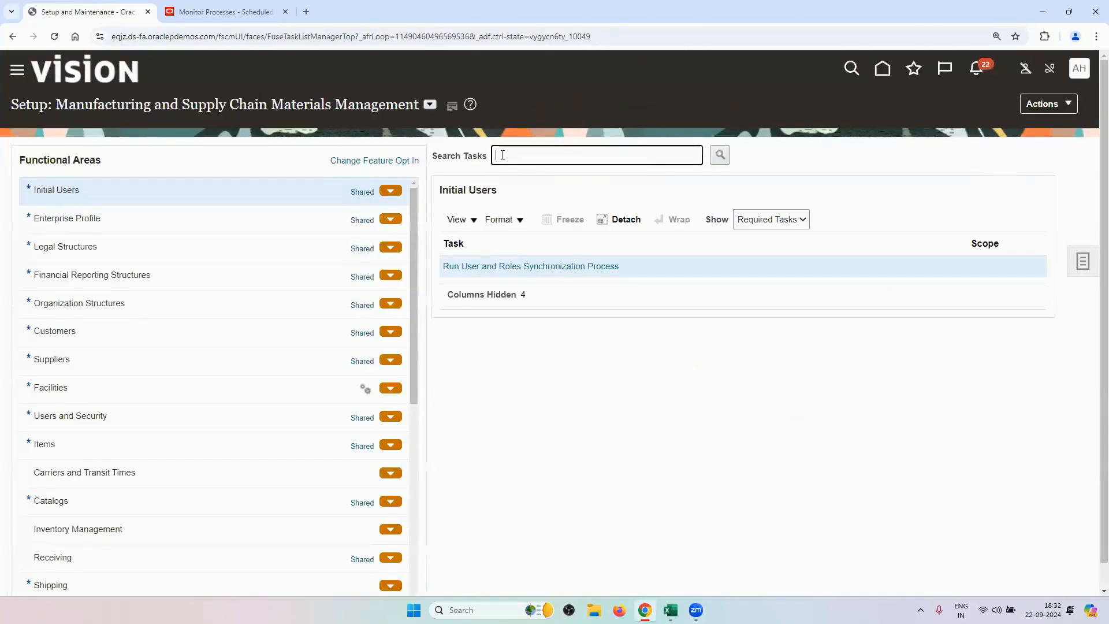
left_click(429, 105)
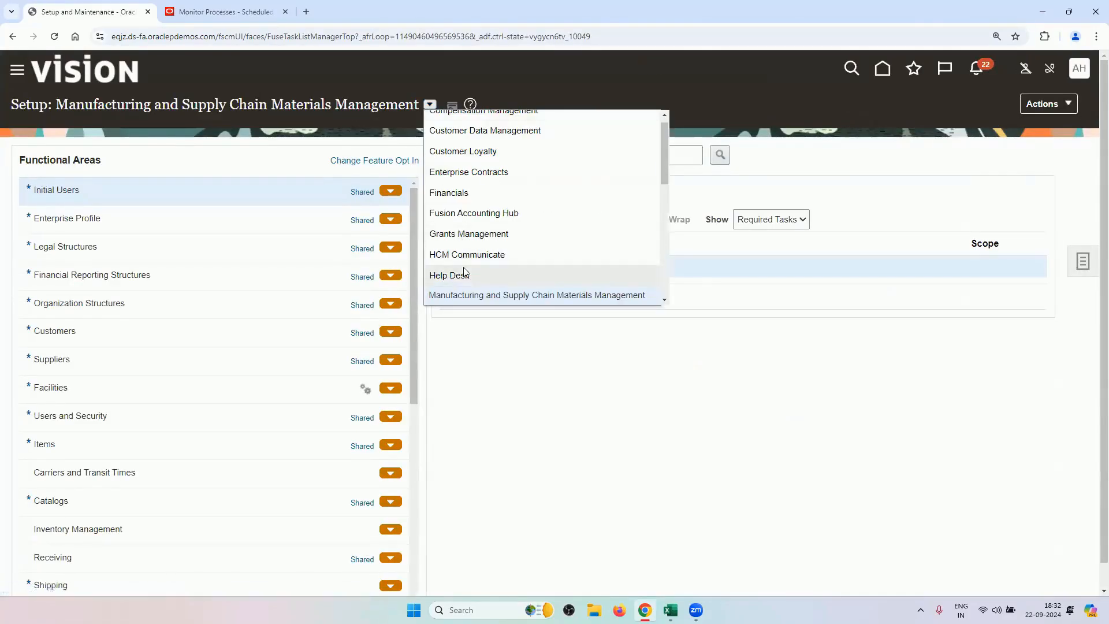
scroll(462, 254, "down", 2)
left_click(476, 247)
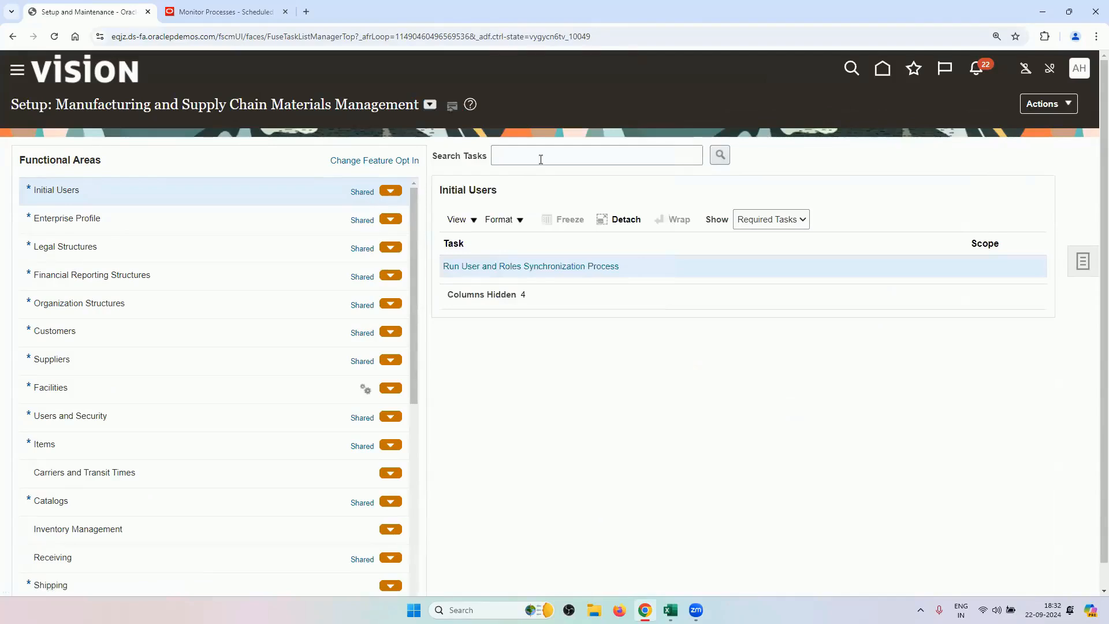
type("Manage Order Management Parameters")
key("Return")
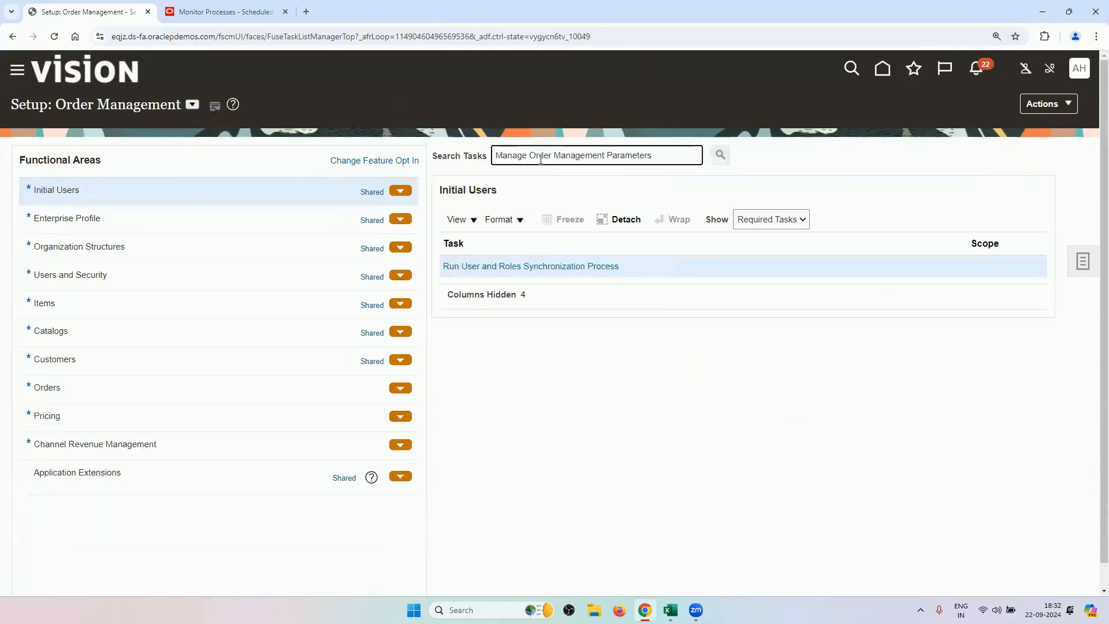
left_click(556, 270)
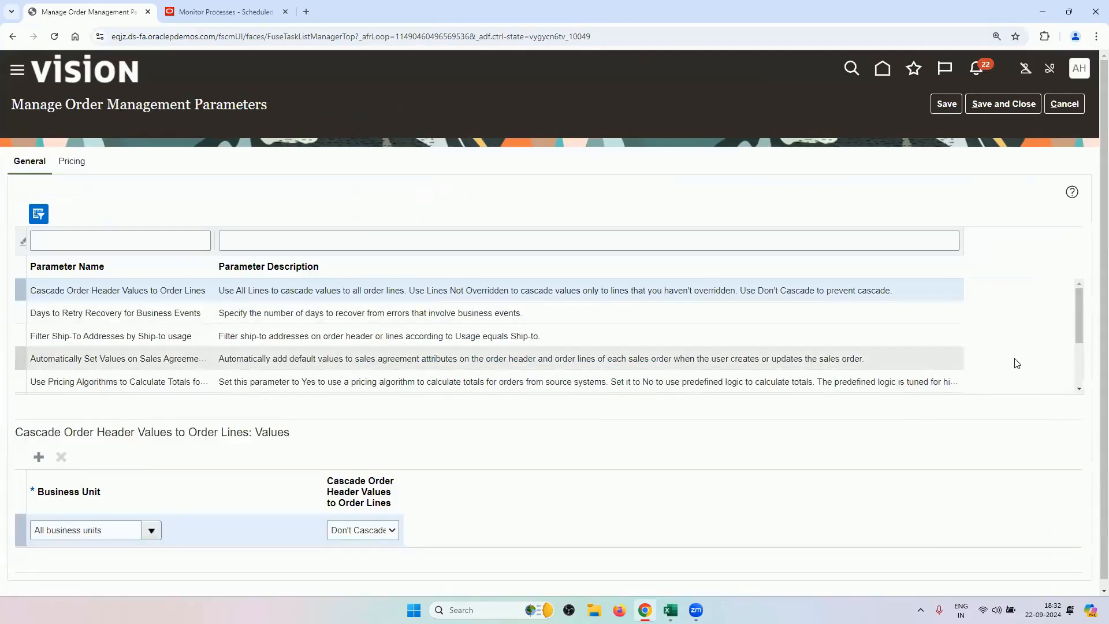
Scroll the parameters and review Item Validation Organization and Preparer for Procurement values.
left_click(1079, 389)
left_click(1078, 388)
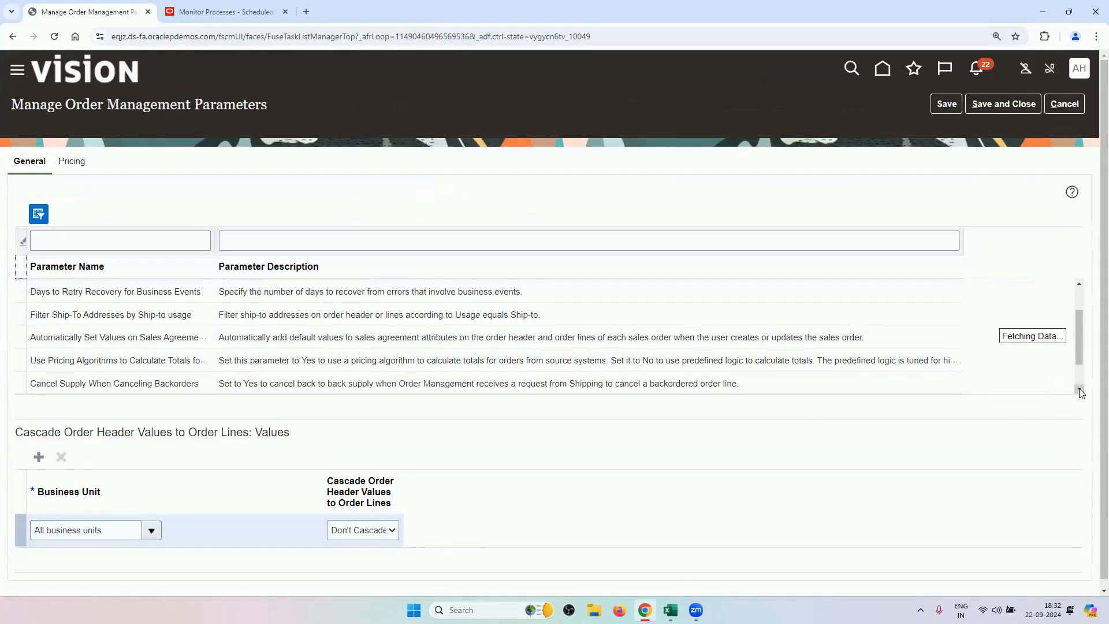
left_click(1079, 388)
left_click(1079, 388)
left_click(1078, 389)
left_click(1079, 388)
left_click(1078, 389)
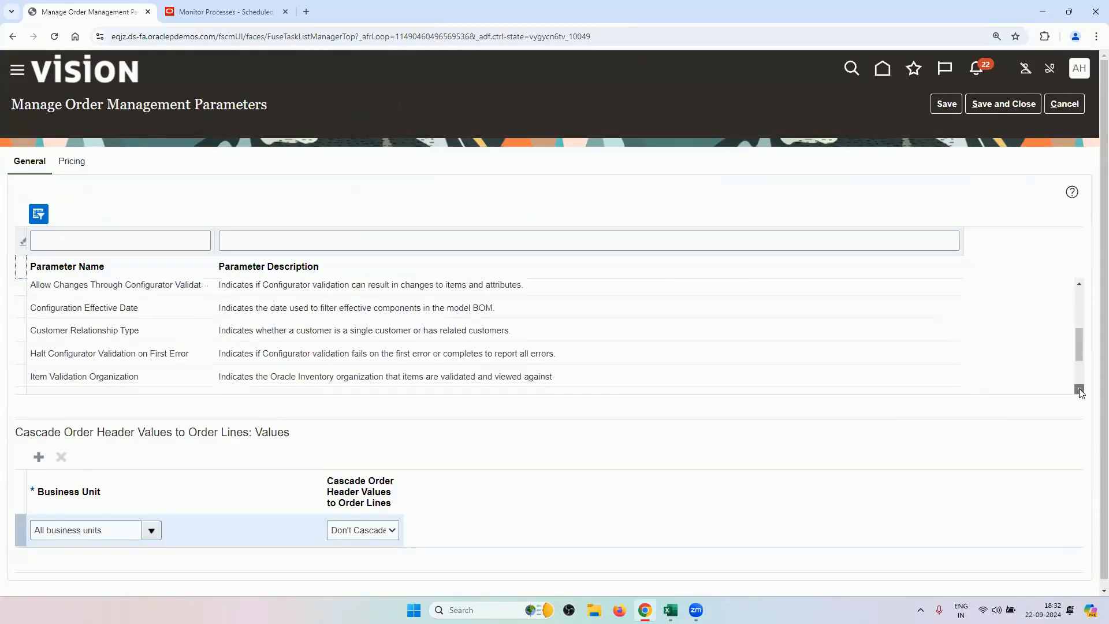
left_click(1078, 388)
left_click(225, 365)
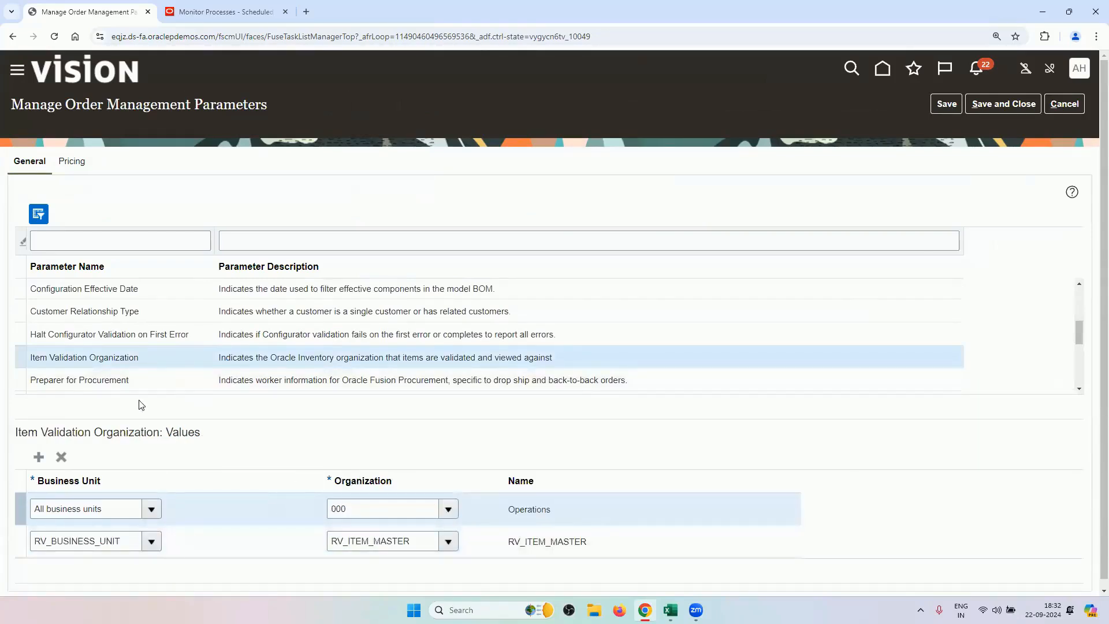
left_click(144, 386)
scroll(214, 483, "down", 2)
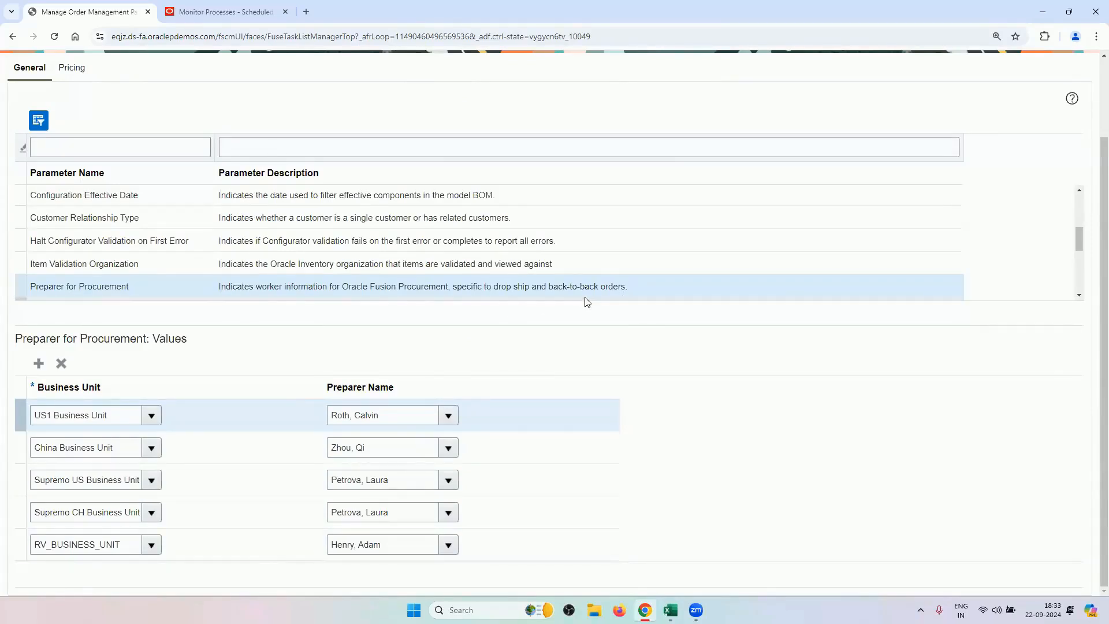
scroll(777, 332, "up", 2)
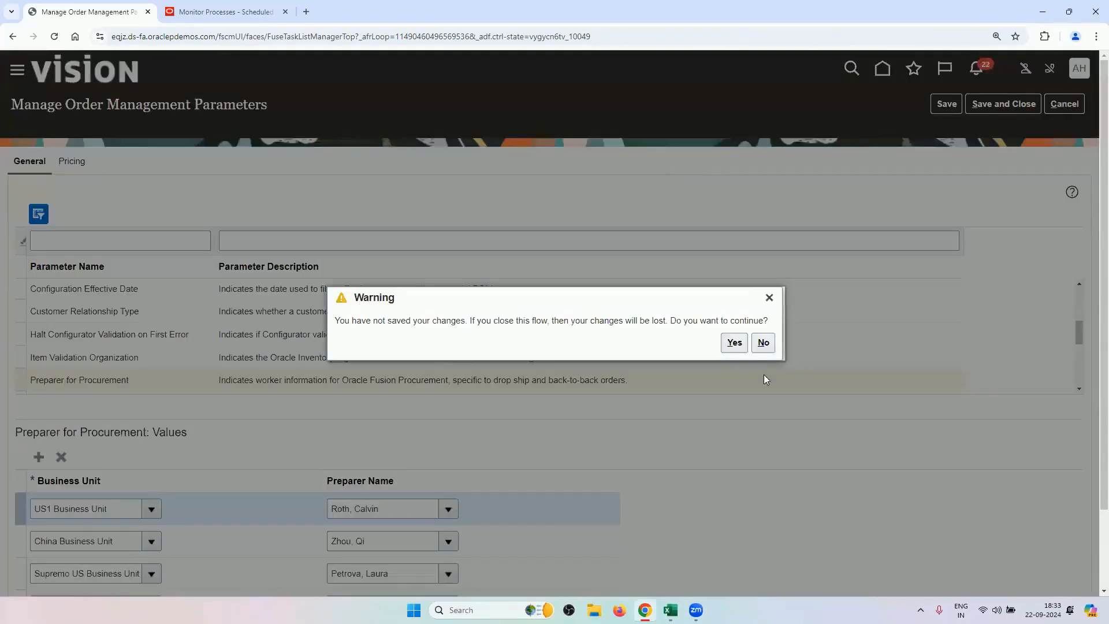
In the Excel checklist, select Collect Planning Data, then the items from Manage ATP Rules onward.
mouse_move(670, 609)
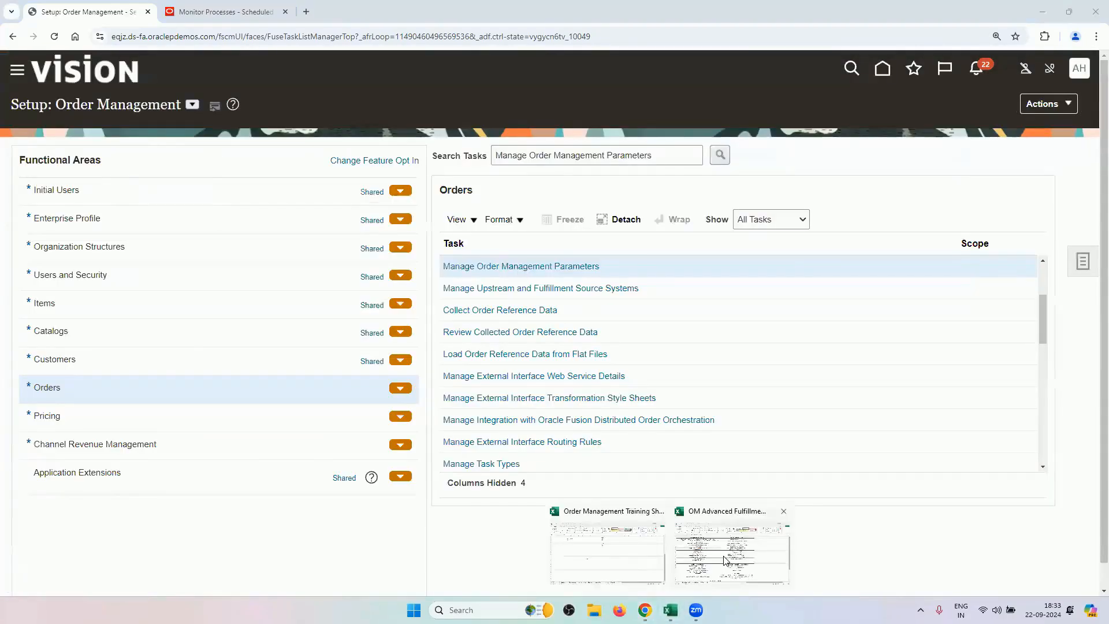
left_click(724, 556)
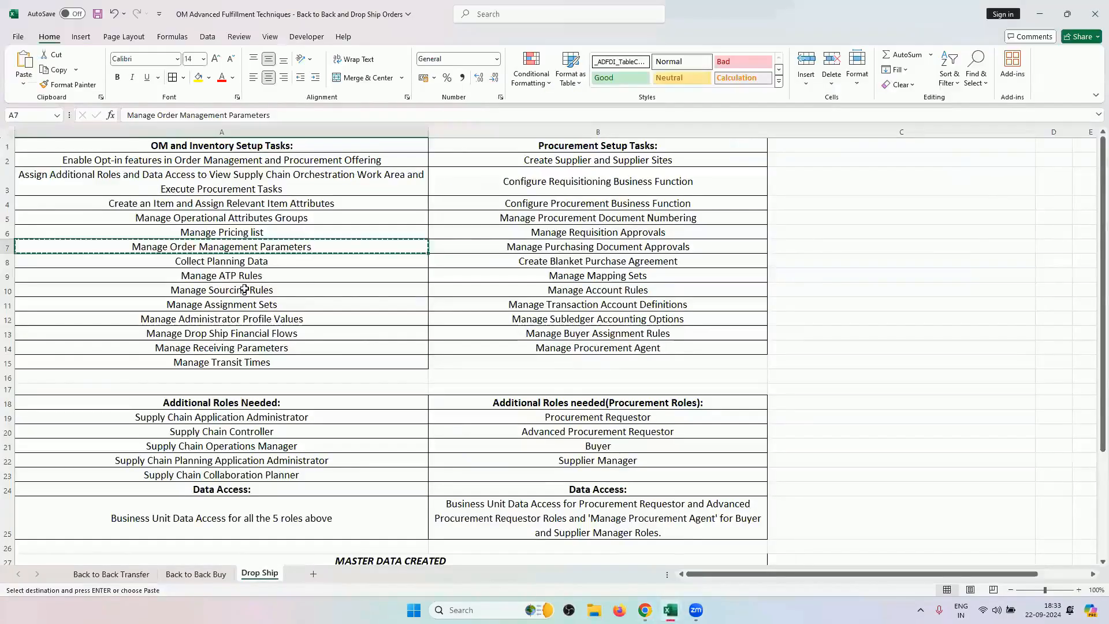
left_click(280, 262)
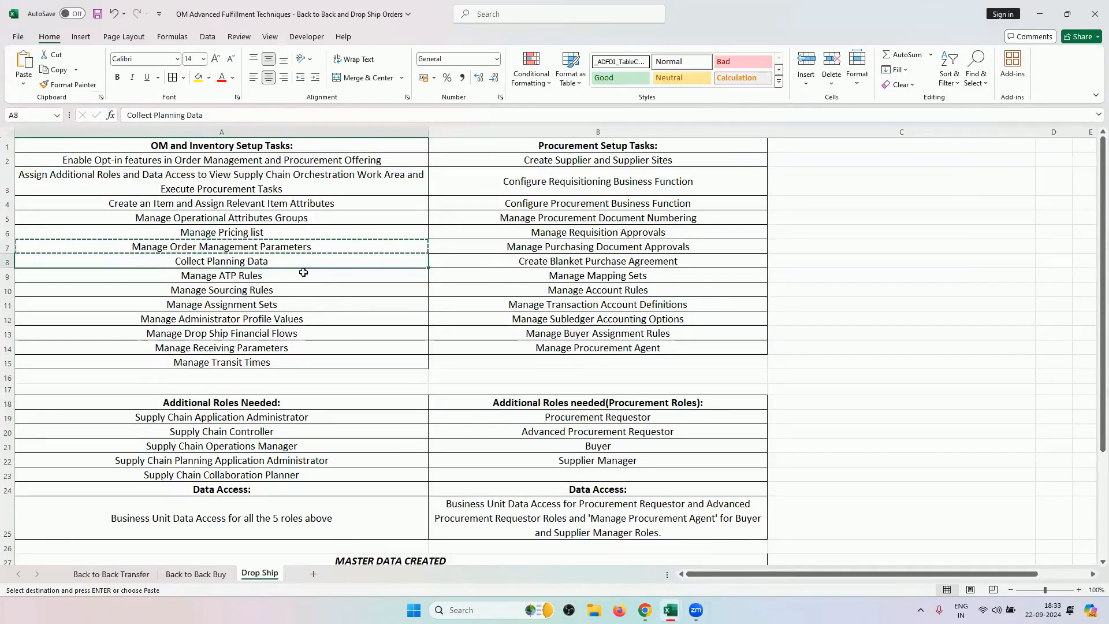
left_click_drag(293, 275, 296, 319)
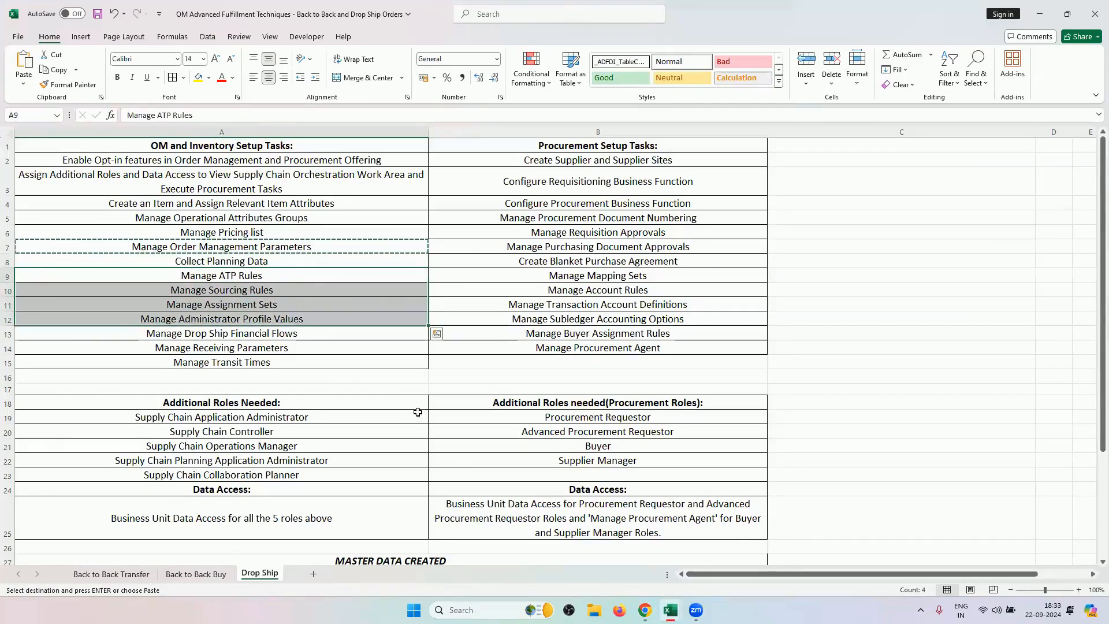
Return to Oracle's home page and open the Order Management application group.
mouse_move(644, 610)
left_click(643, 548)
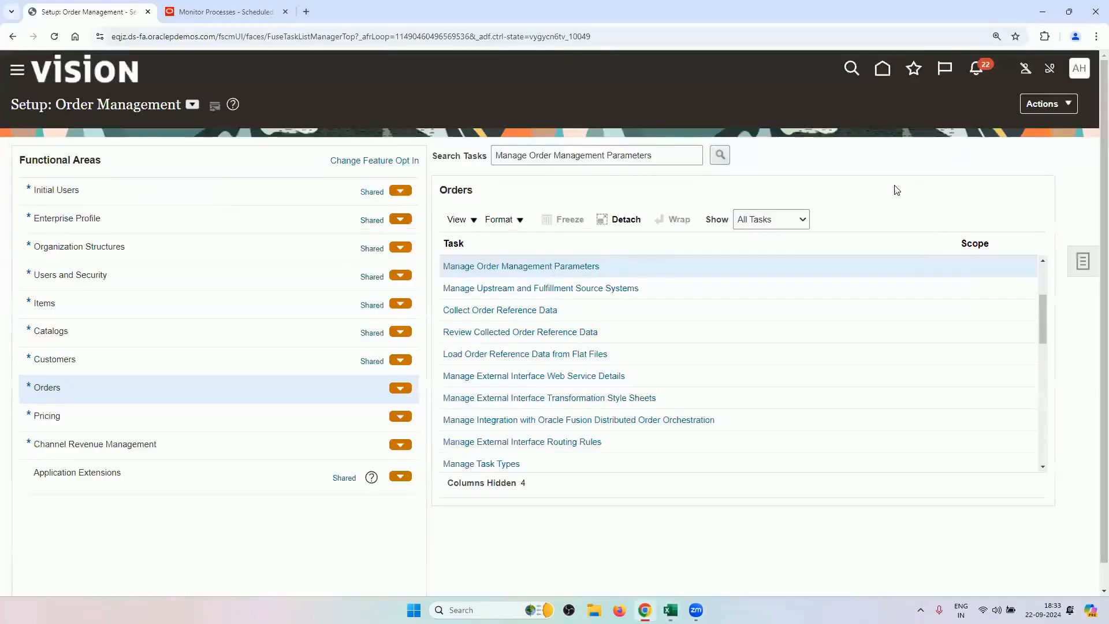
left_click(883, 70)
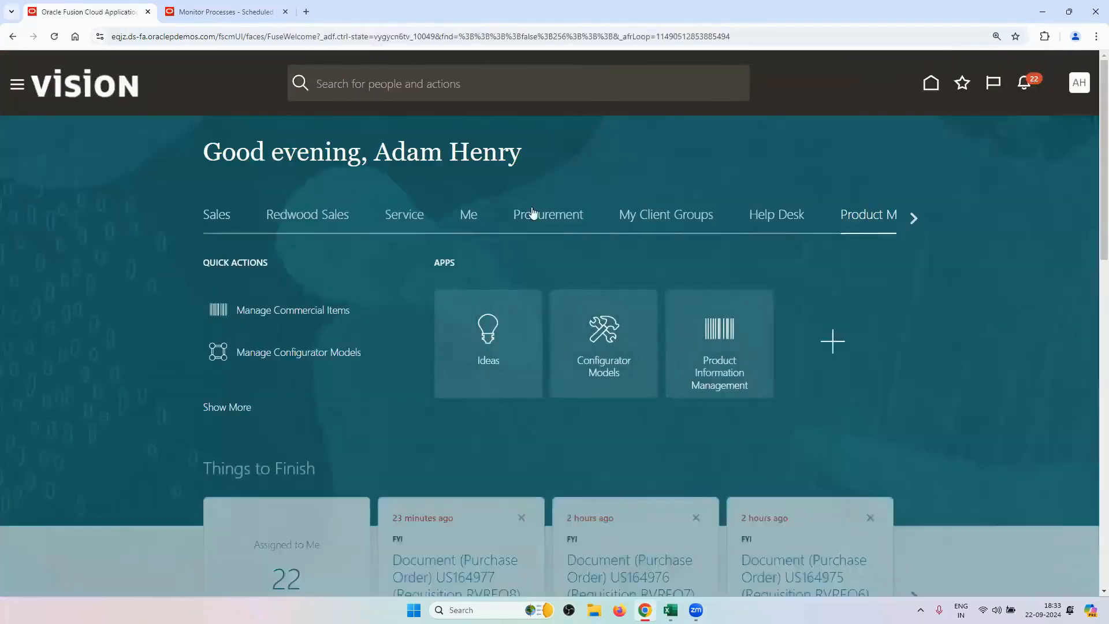
left_click(913, 218)
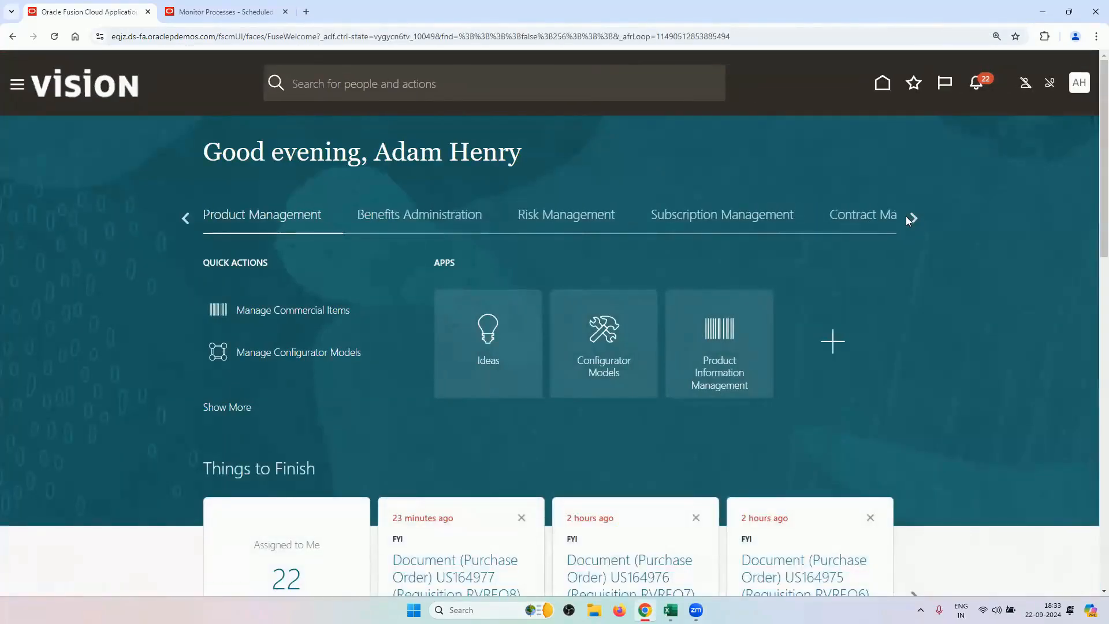
left_click(914, 218)
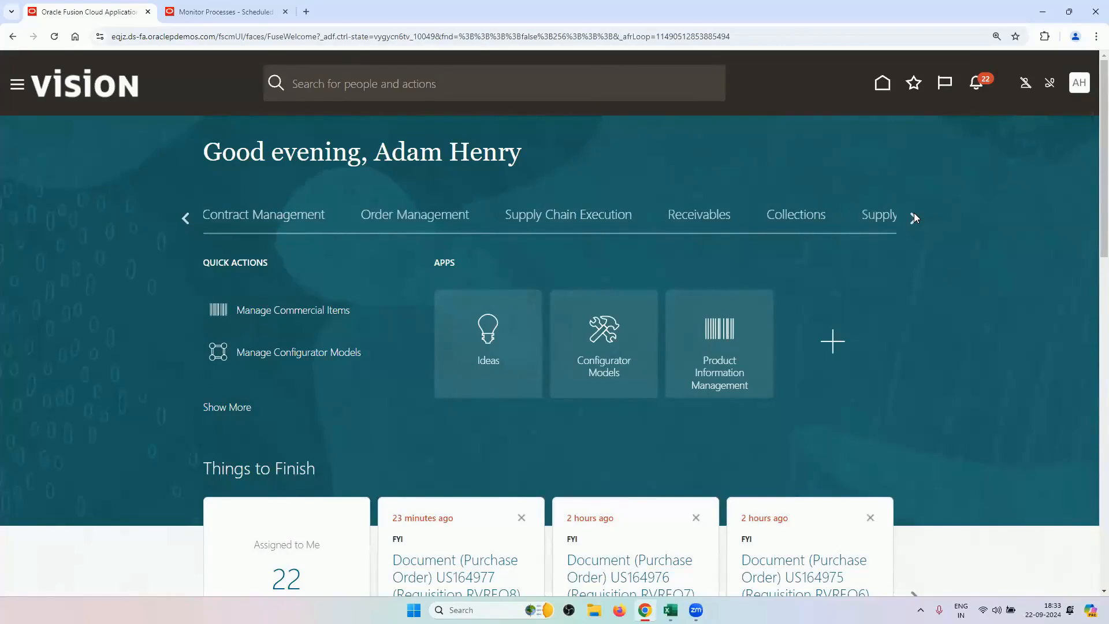
left_click(417, 217)
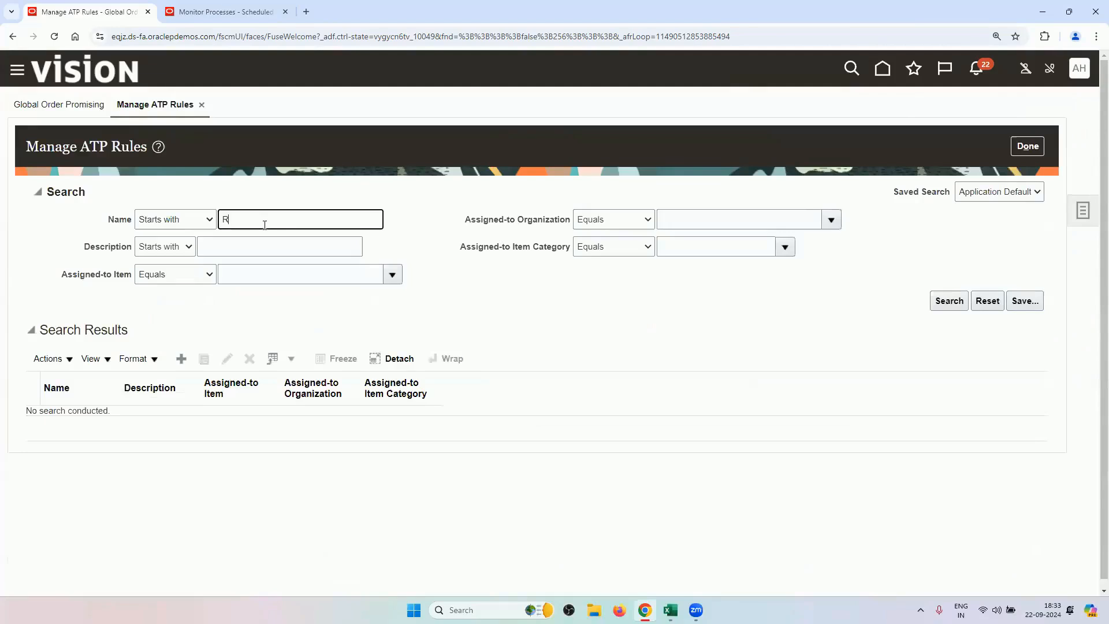
Search ATP rules for RV, review RV_ATP_RULE's item assignments, then cancel unchanged.
key("Return")
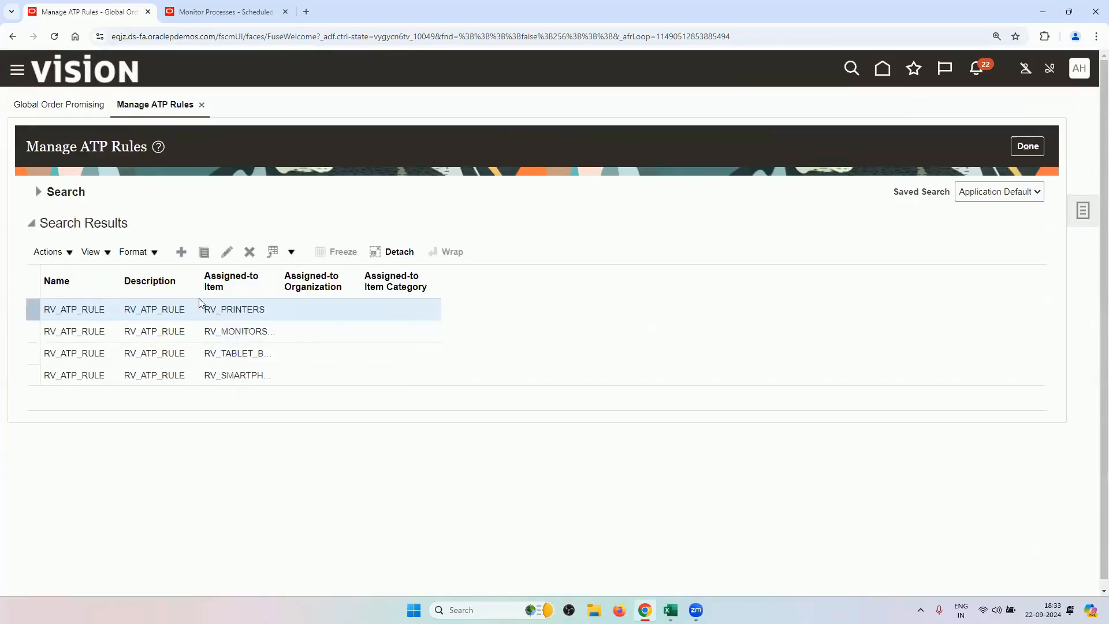
left_click(226, 251)
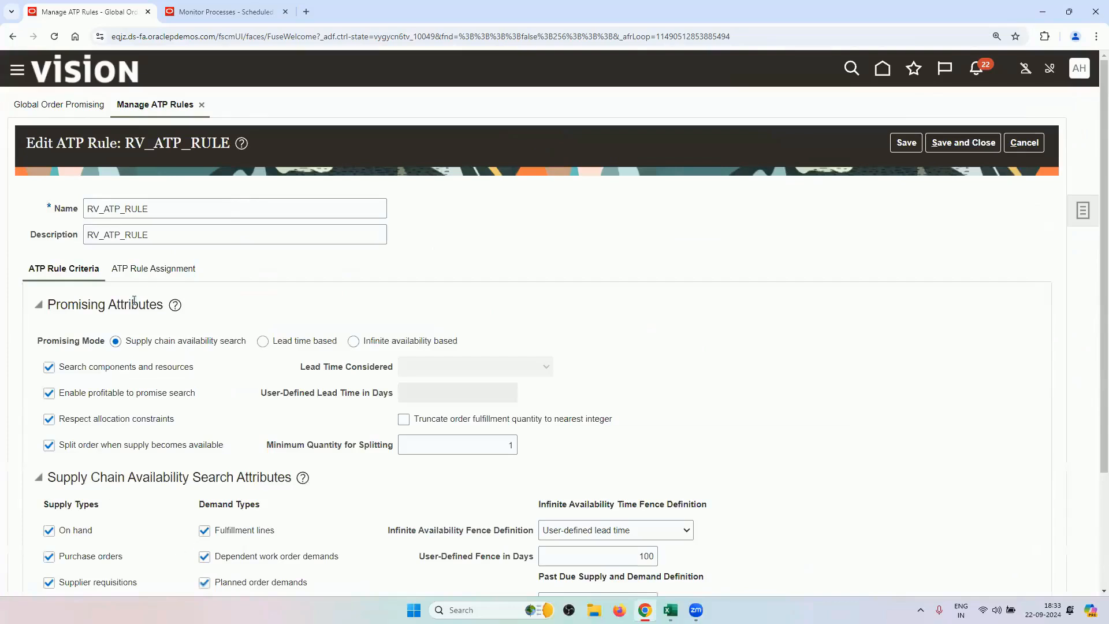
left_click(167, 269)
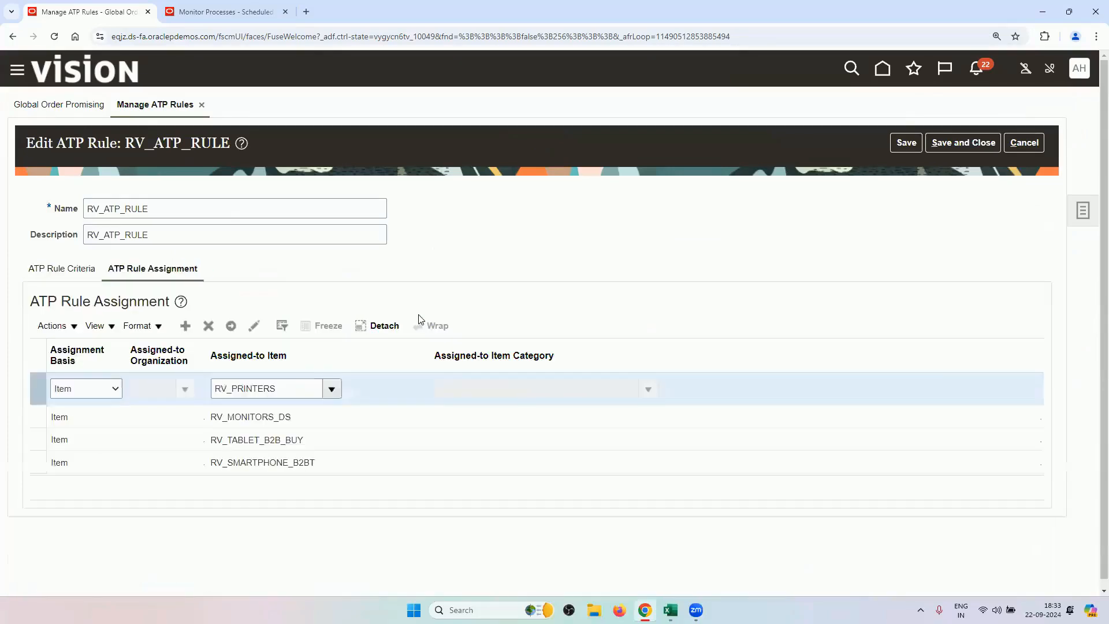
left_click(294, 416)
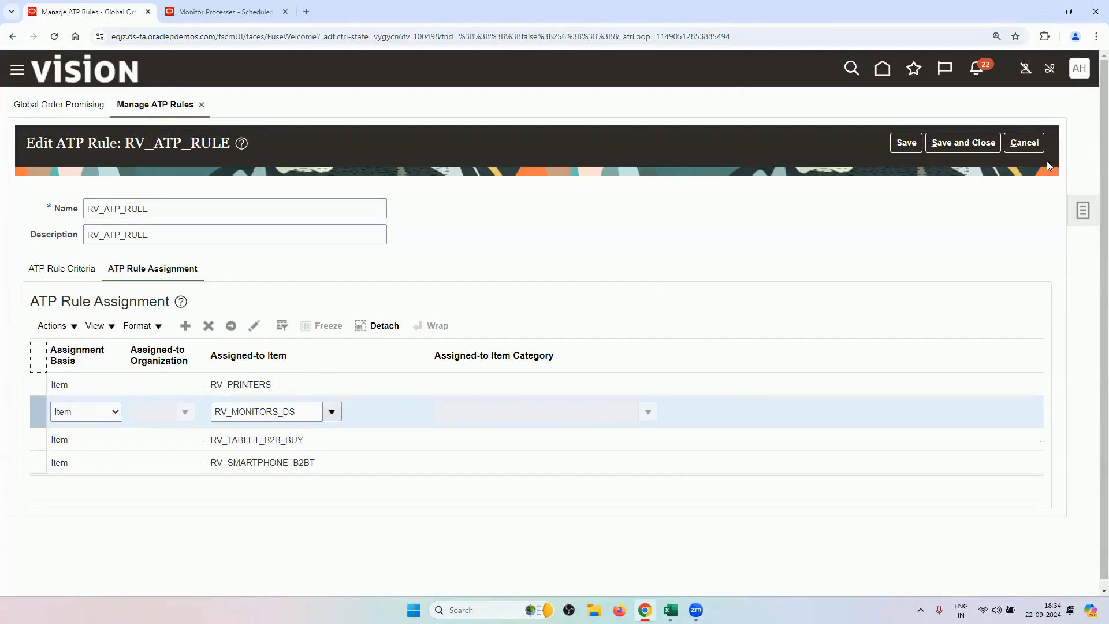
left_click(1025, 141)
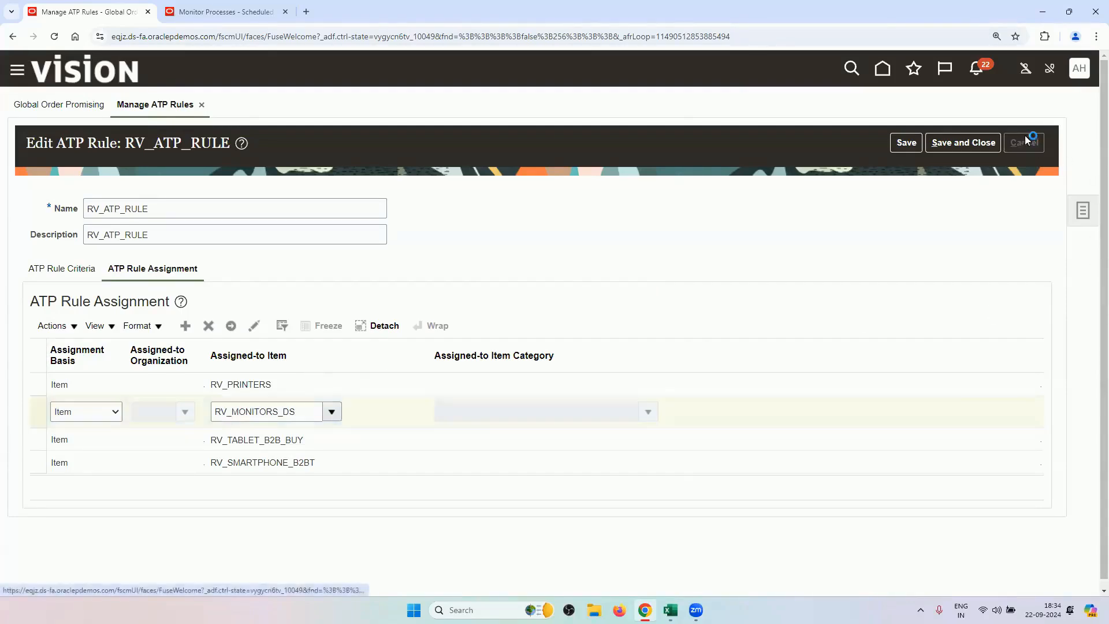
left_click(1030, 148)
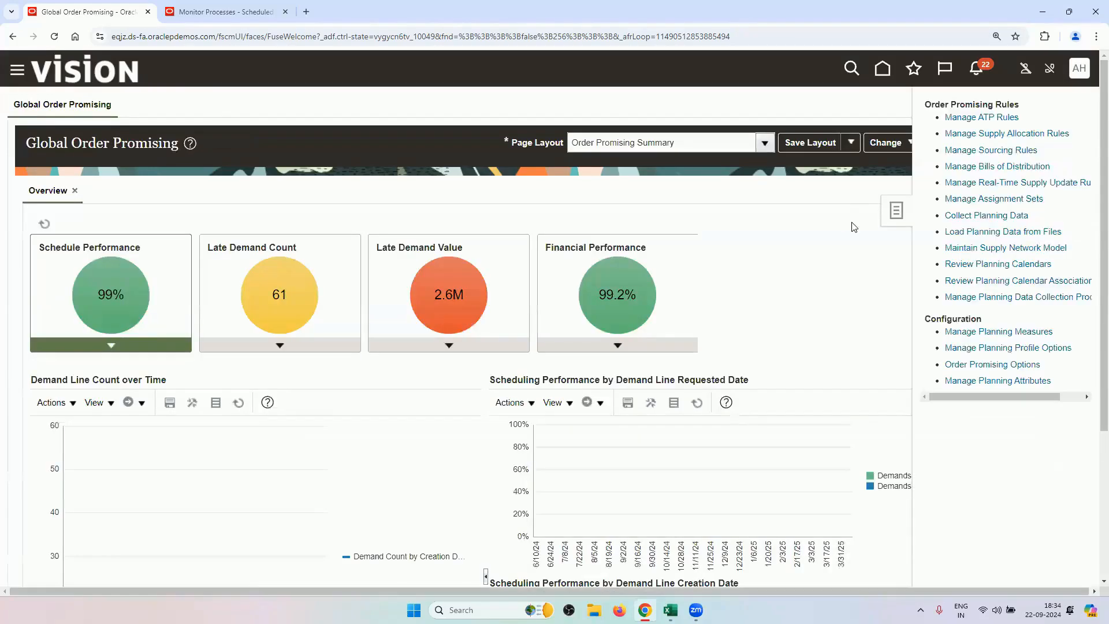
left_click(950, 151)
left_click(260, 217)
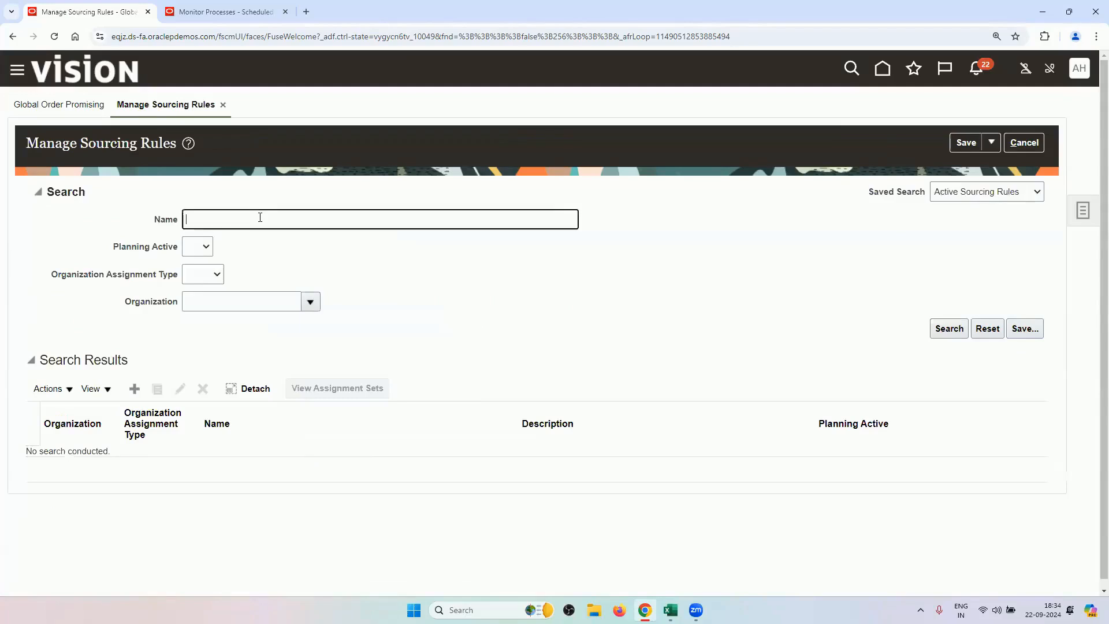
type("RV")
key("Return")
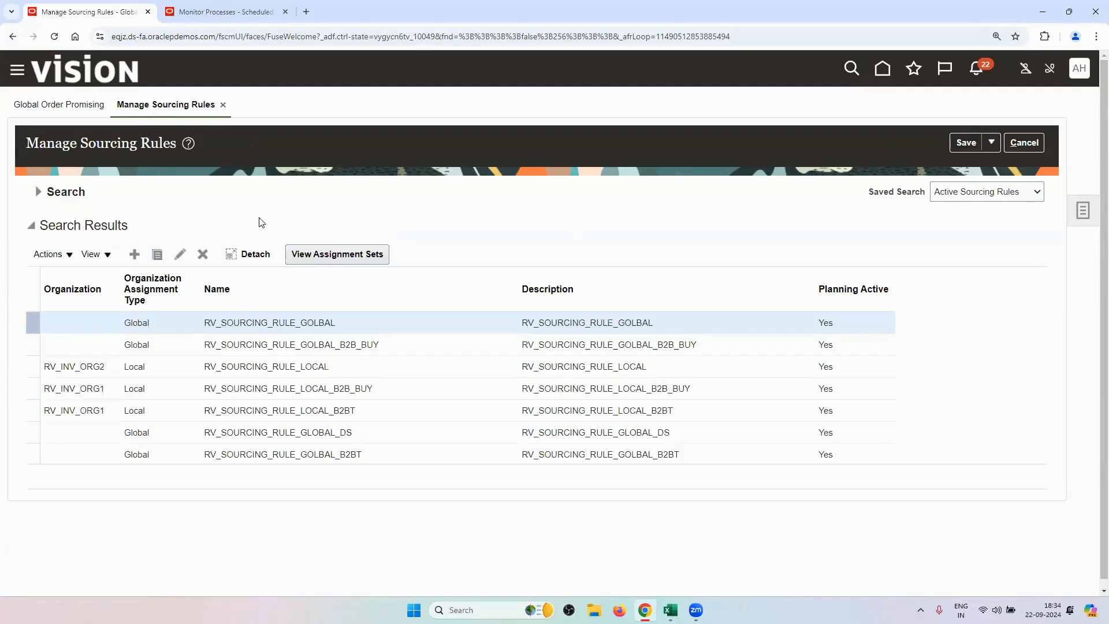
left_click(359, 432)
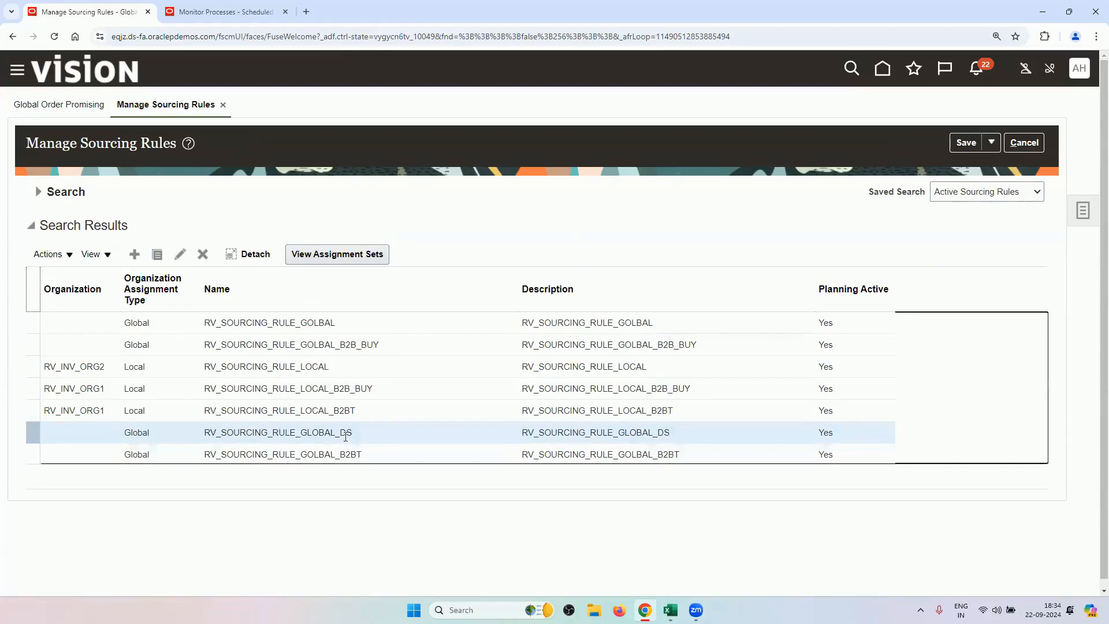
left_click(180, 254)
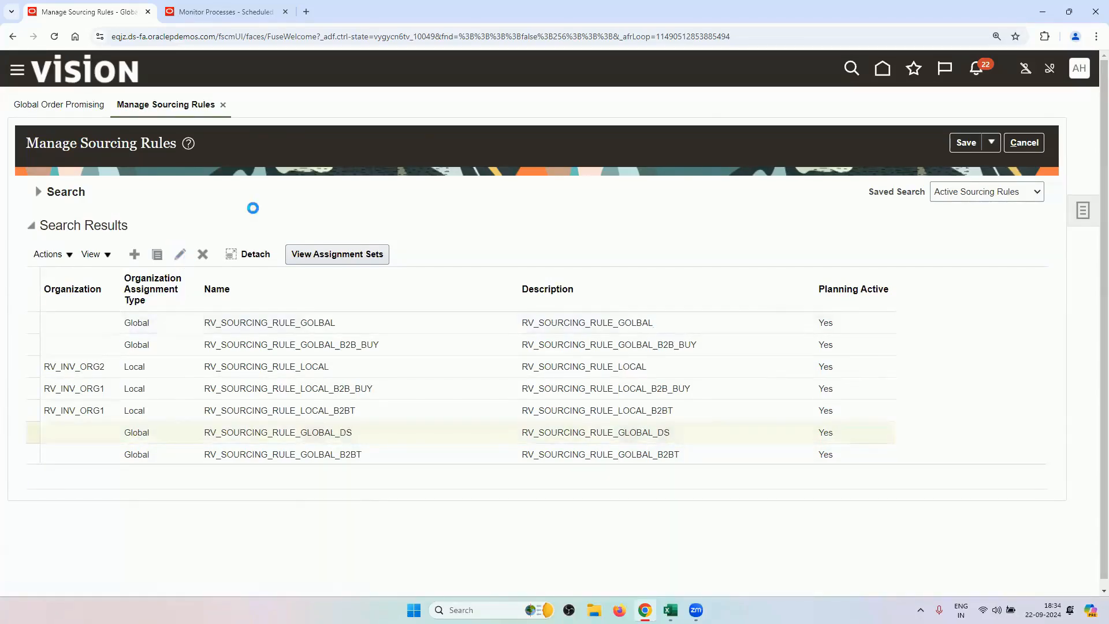
scroll(341, 383, "down", 1)
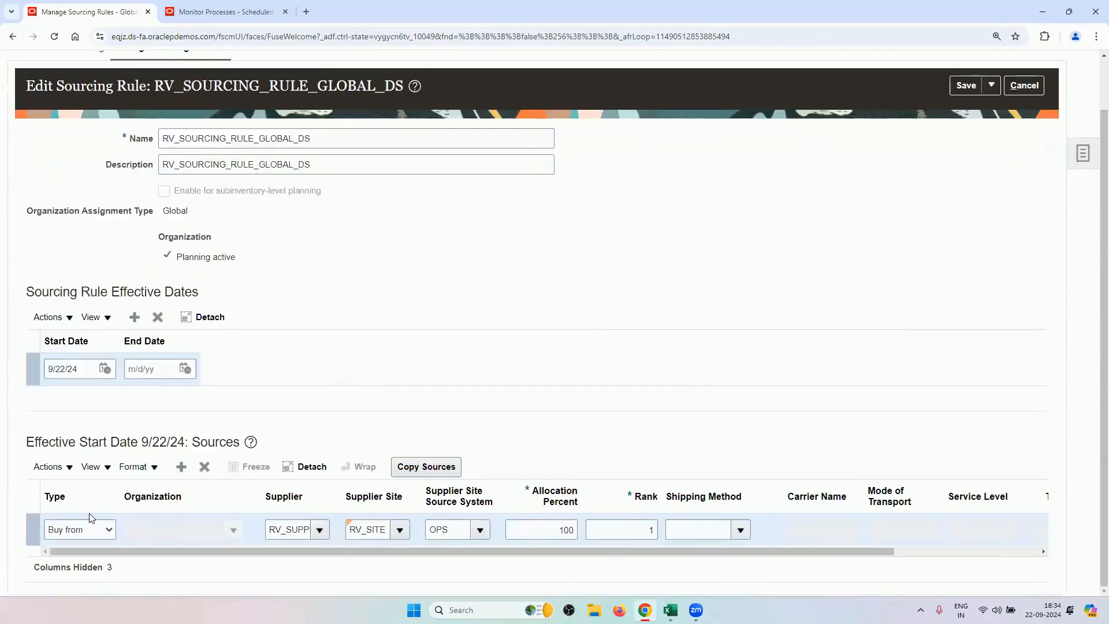
left_click(80, 530)
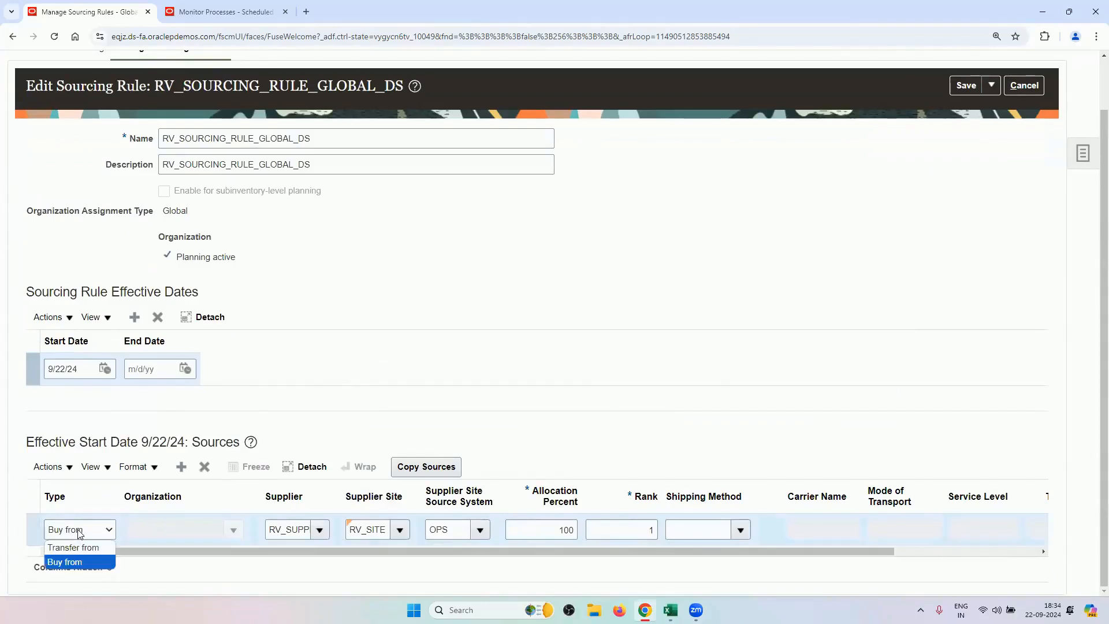
left_click(77, 537)
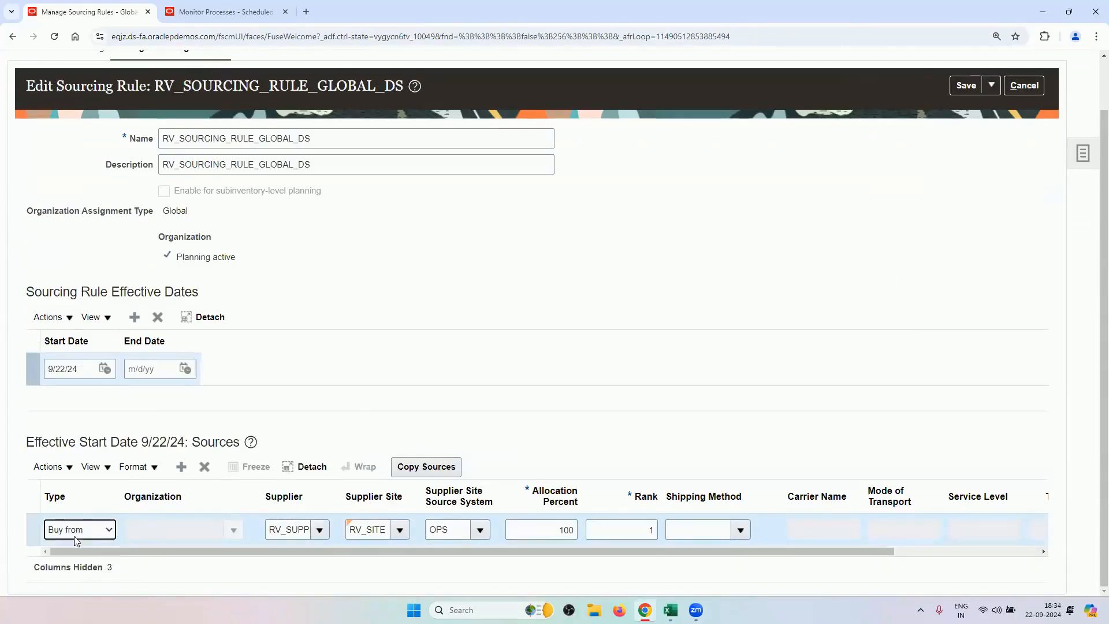
left_click_drag(274, 529, 309, 531)
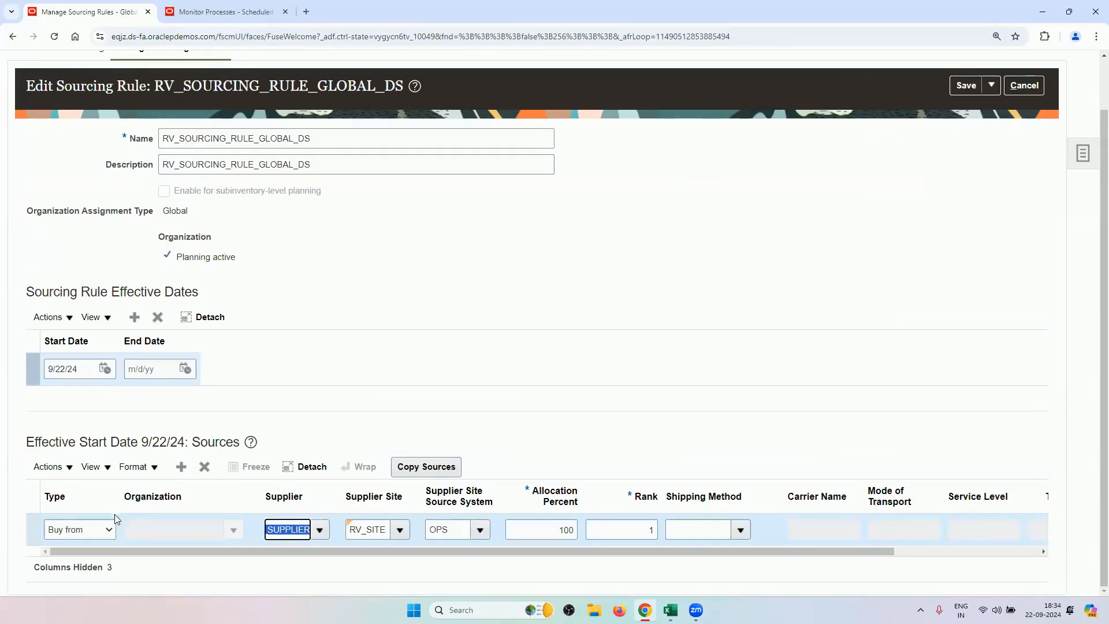
left_click(103, 536)
left_click(95, 559)
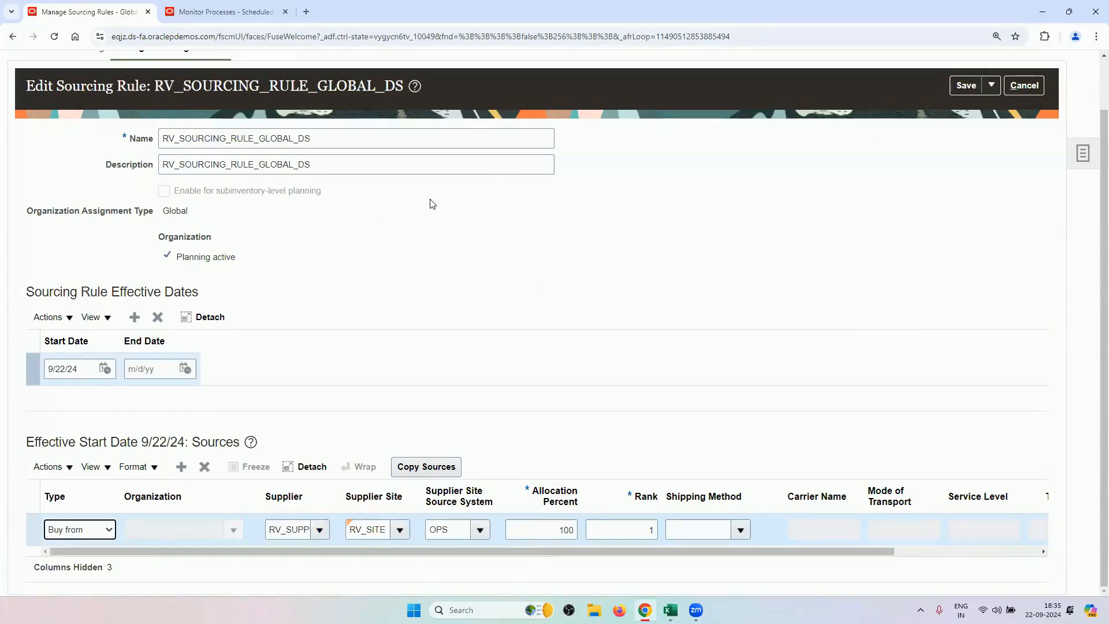
left_click(1025, 87)
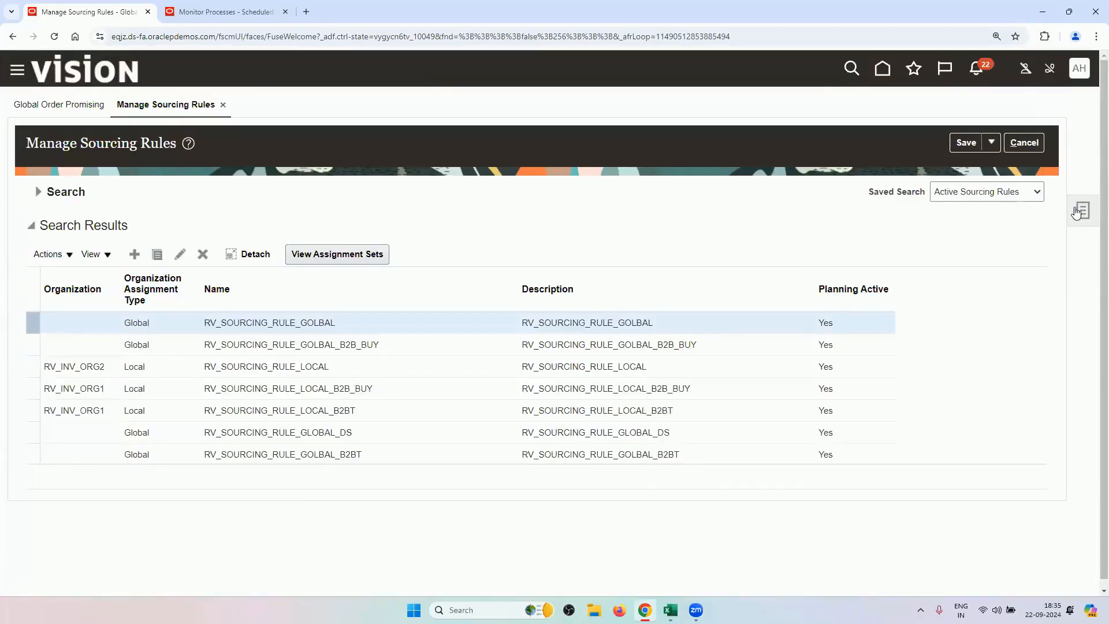
left_click(1075, 213)
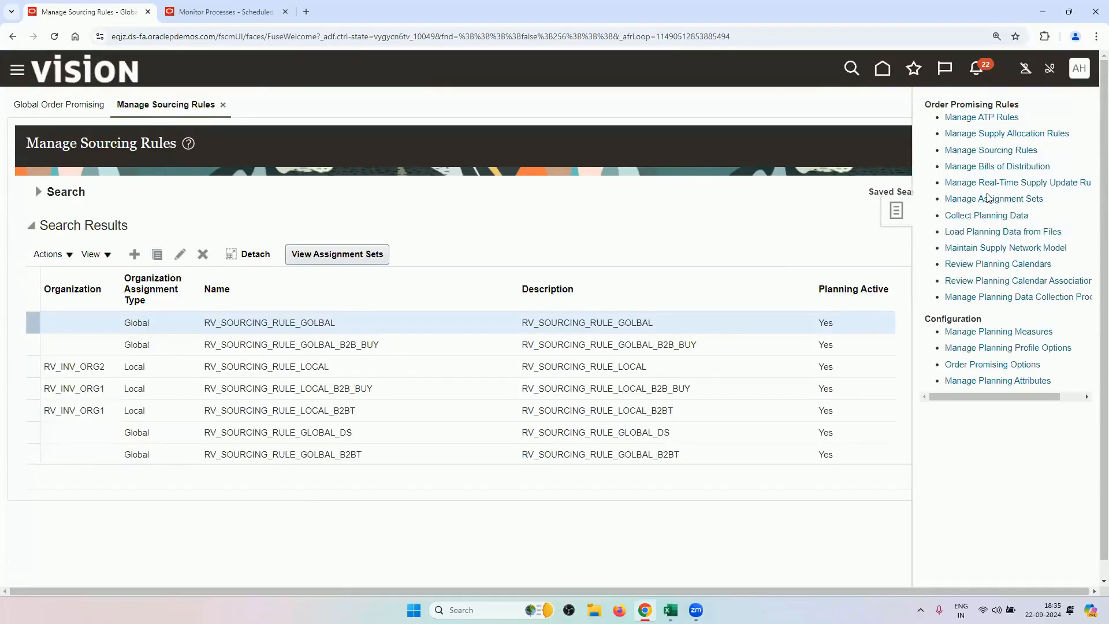
left_click(988, 198)
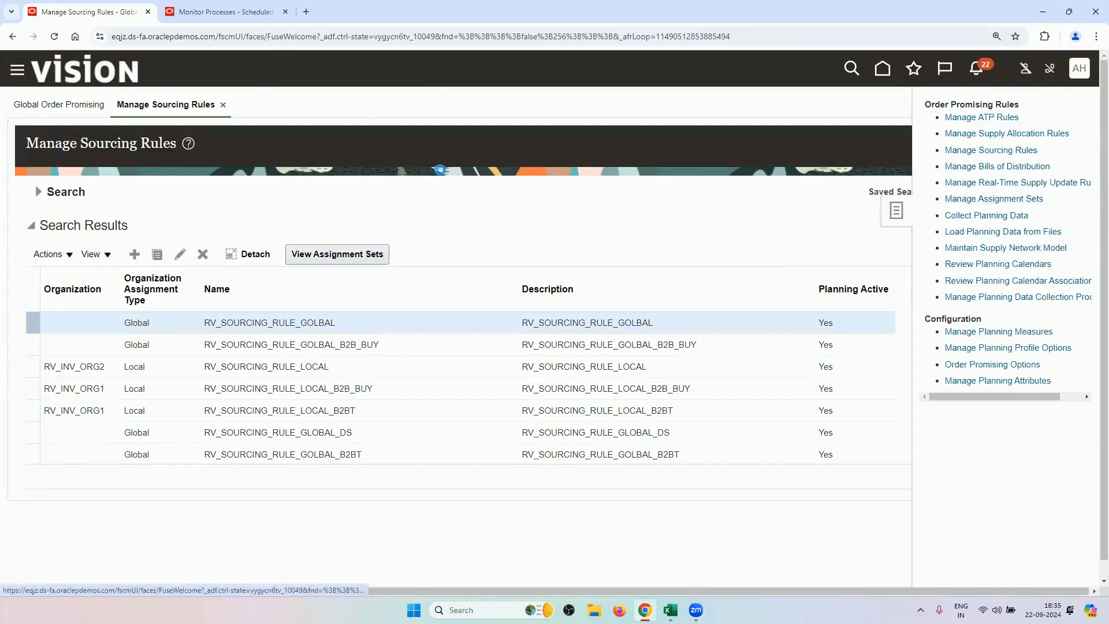
left_click(224, 223)
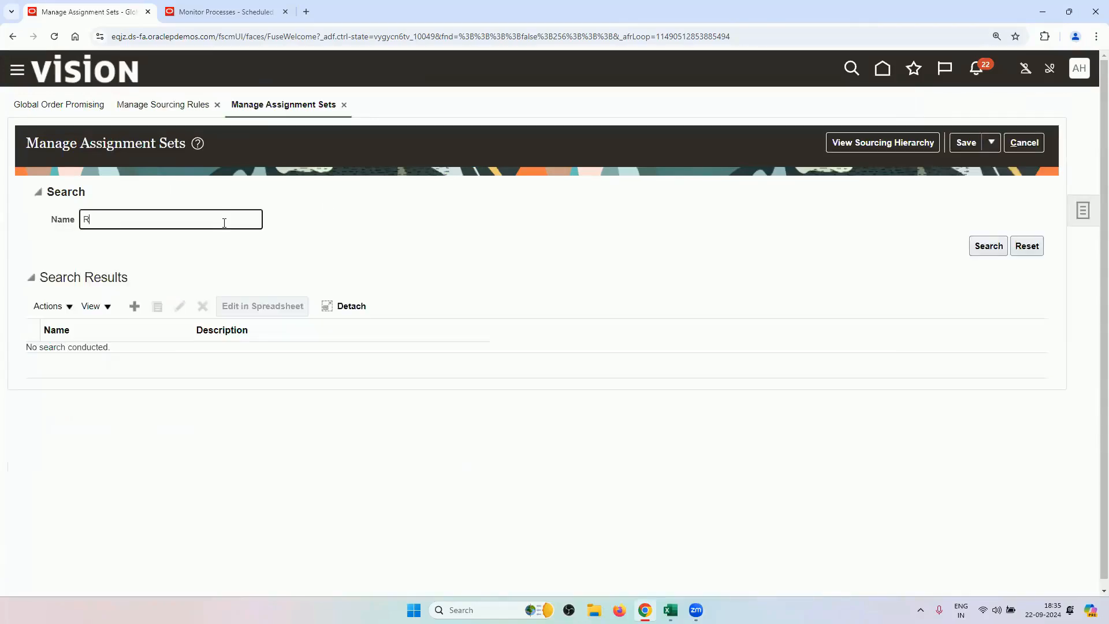
type("RV")
key("Return")
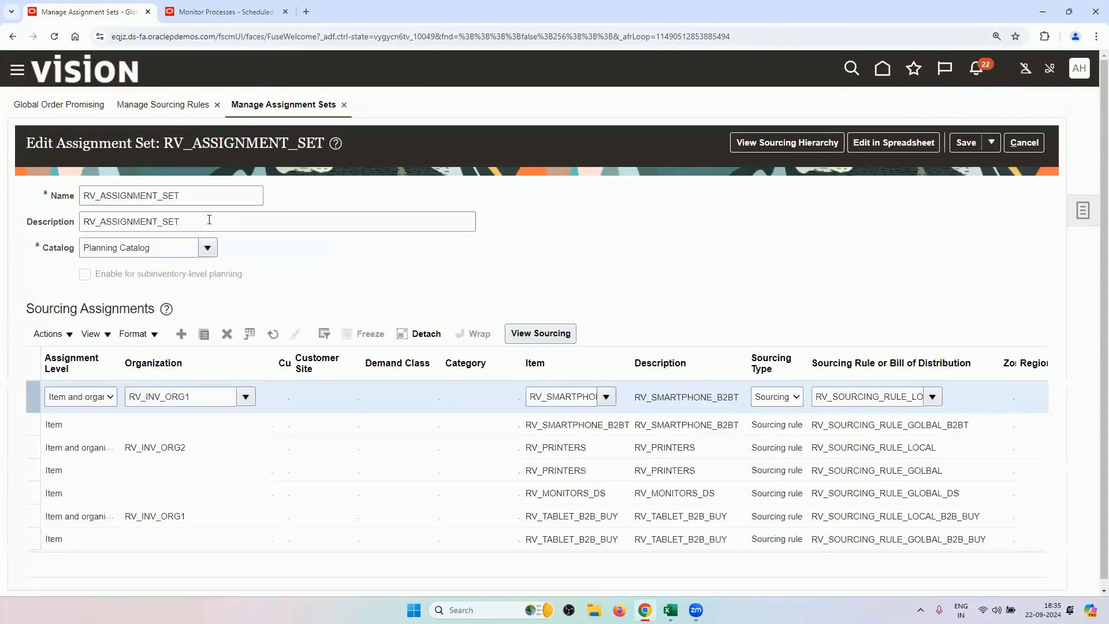
left_click(580, 485)
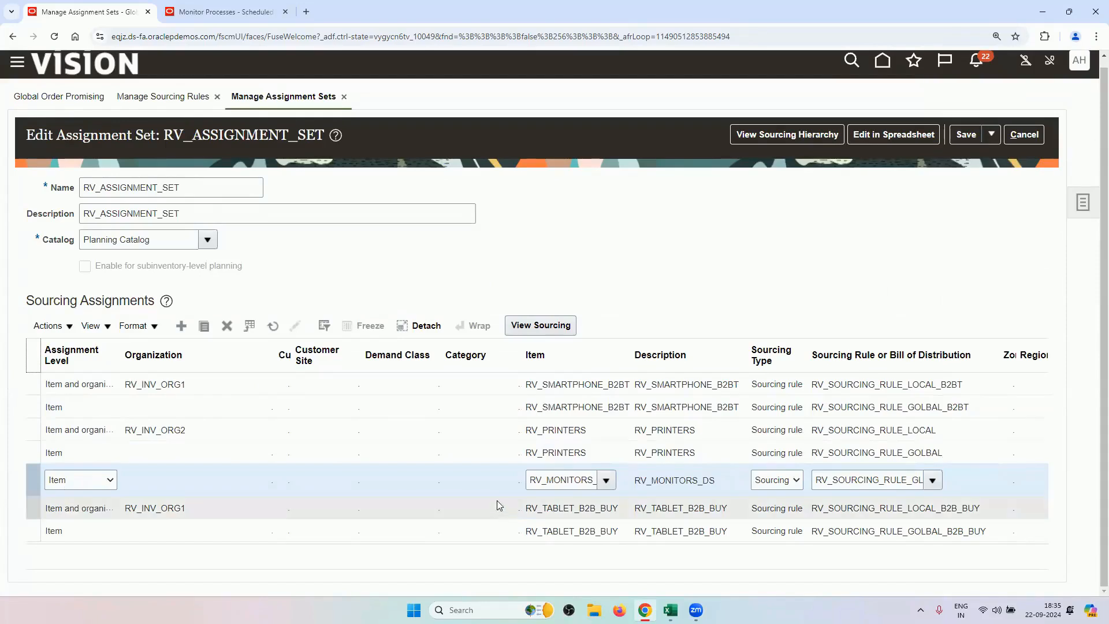
left_click_drag(530, 480, 611, 492)
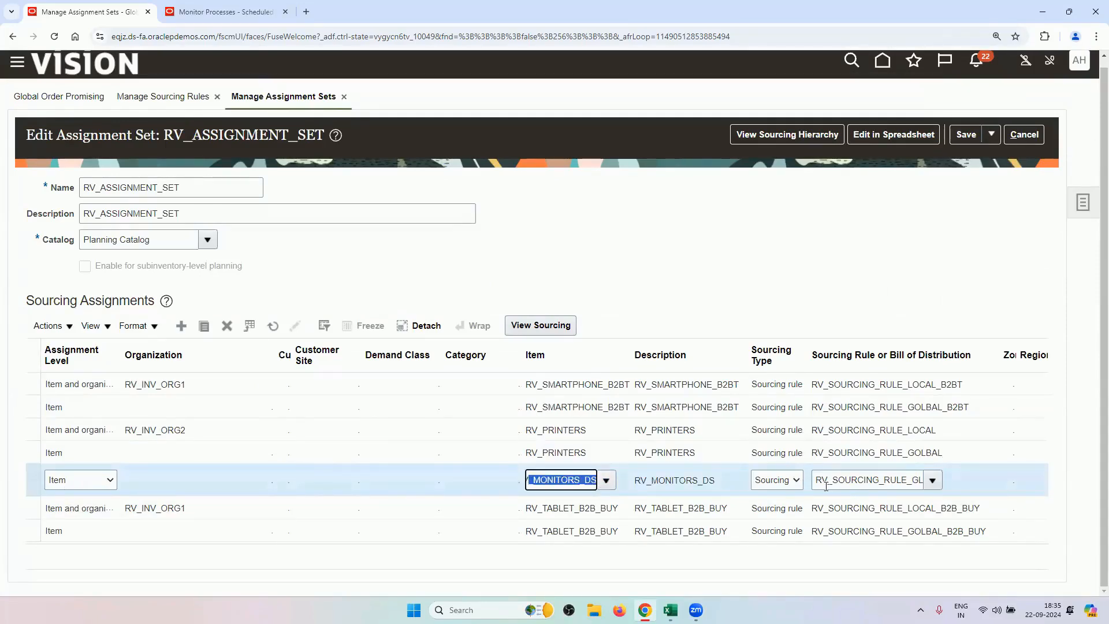
left_click_drag(825, 486, 943, 493)
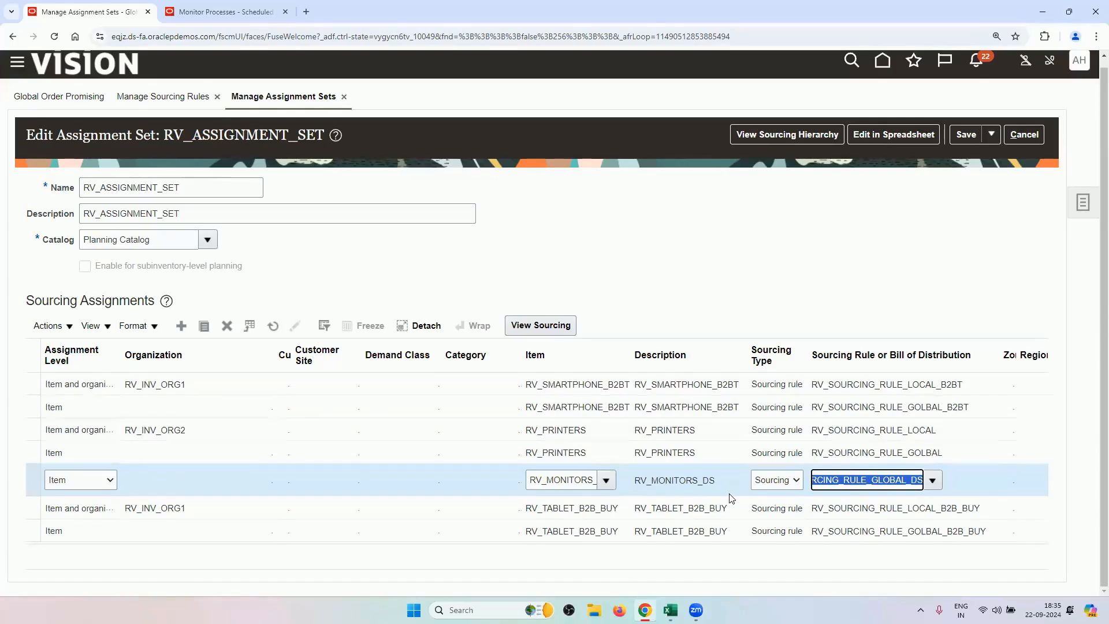
left_click(1022, 134)
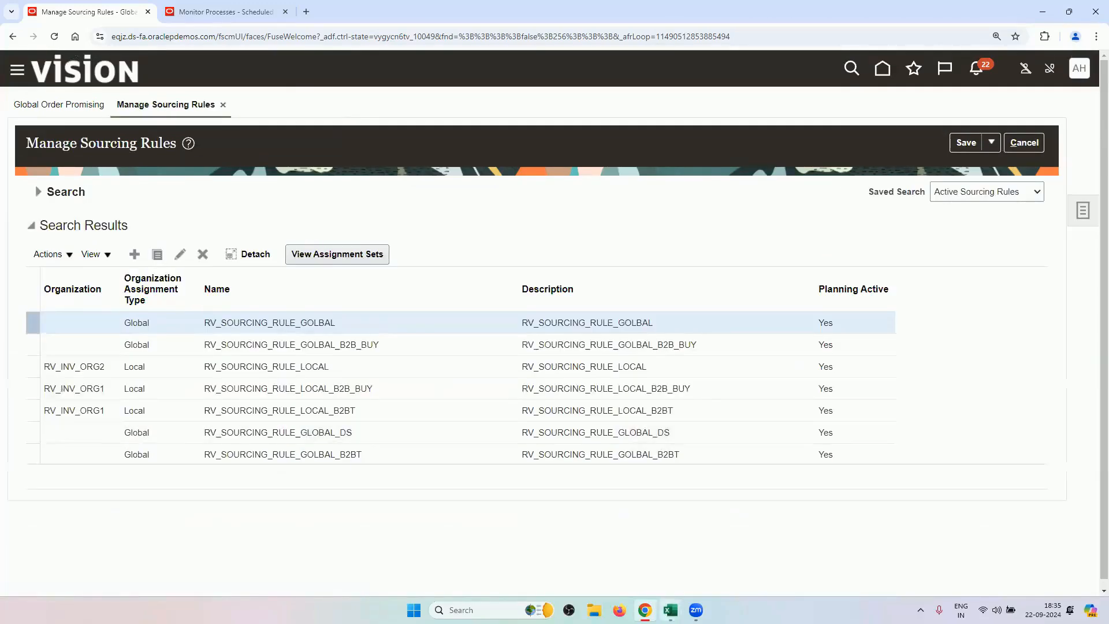
Copy Manage Drop Ship Financial Flows from the OM Advanced Fulfillment Drop Ship sheet, then return to Chrome.
mouse_move(670, 610)
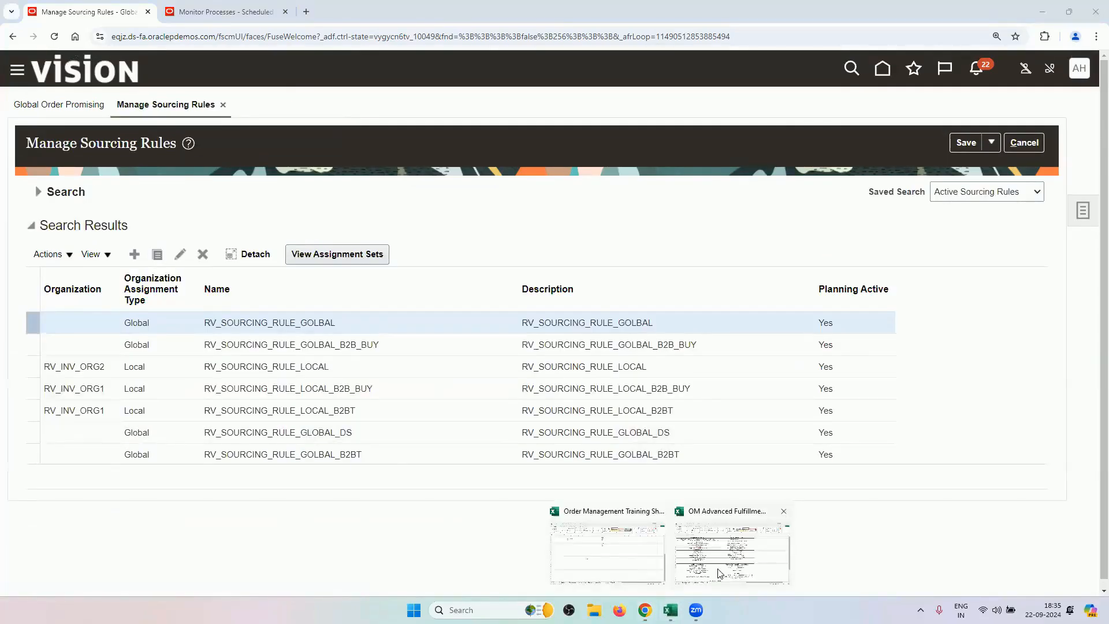
left_click(622, 556)
mouse_move(670, 610)
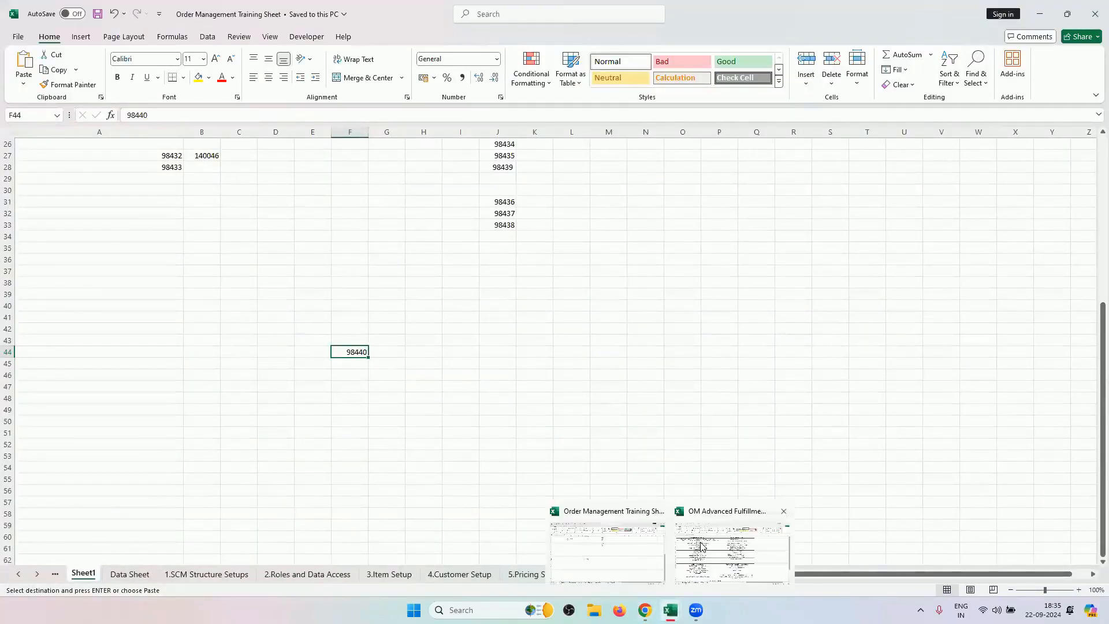
left_click(701, 545)
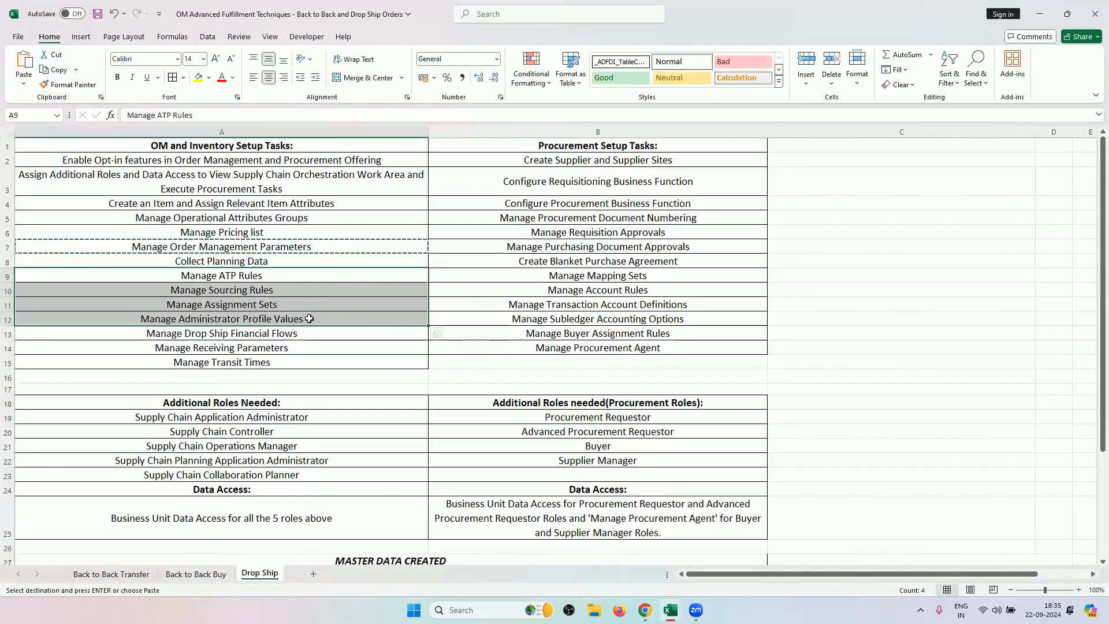
left_click(309, 319)
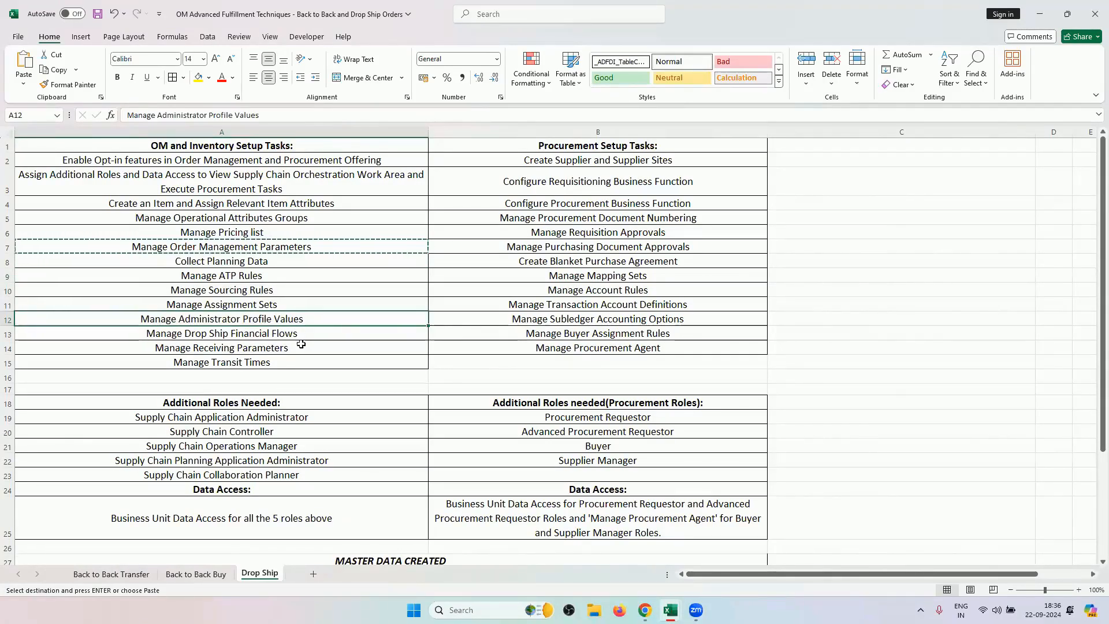
left_click(310, 333)
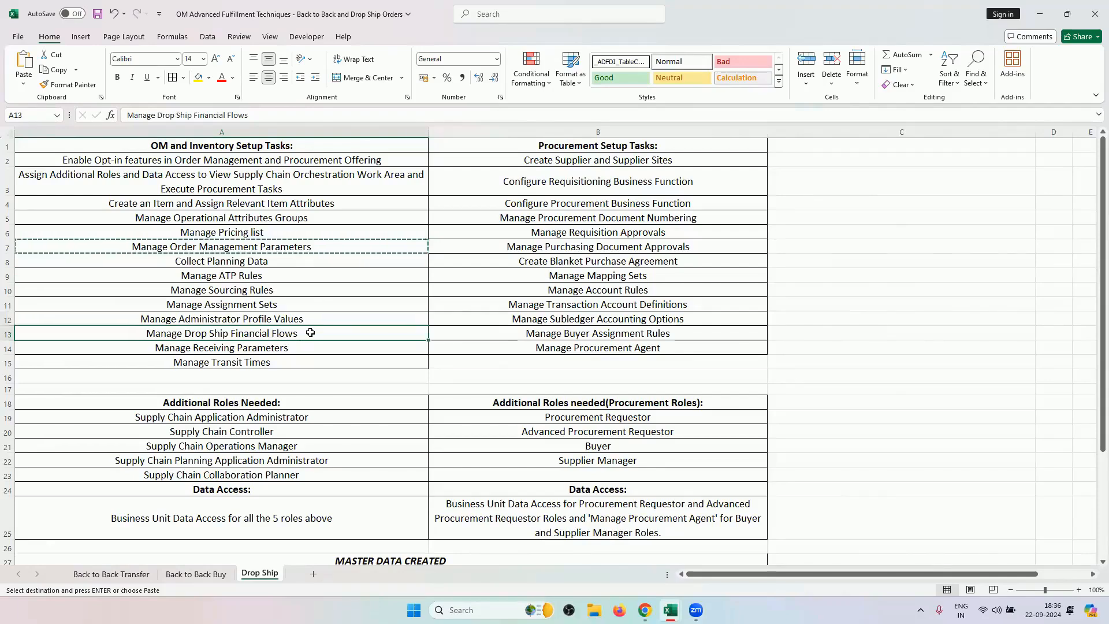
left_click(189, 578)
left_click(275, 575)
key("ctrl+c")
key("alt+Tab")
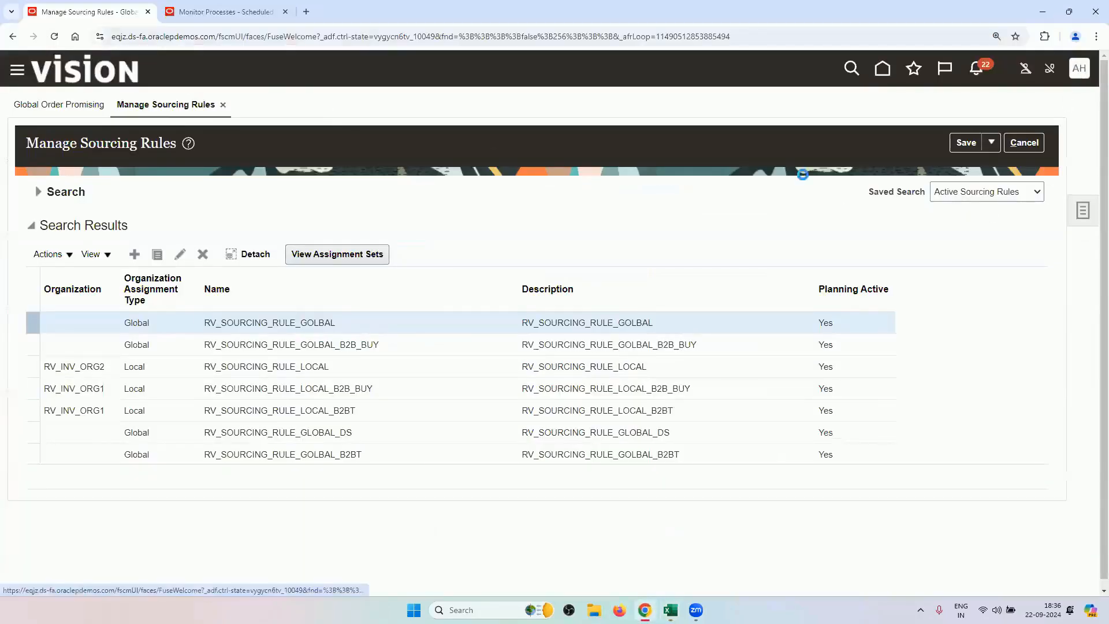
Find and open the Manage Drop Ship Financial Flows task in Setup and Maintenance.
left_click(808, 285)
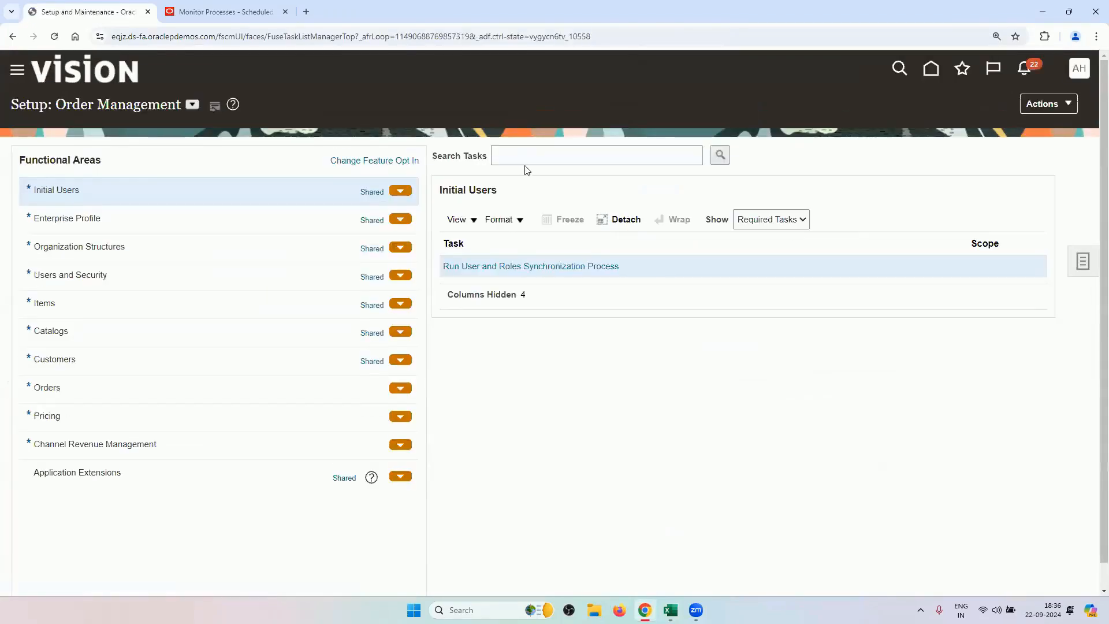
left_click(531, 157)
key("ctrl+v")
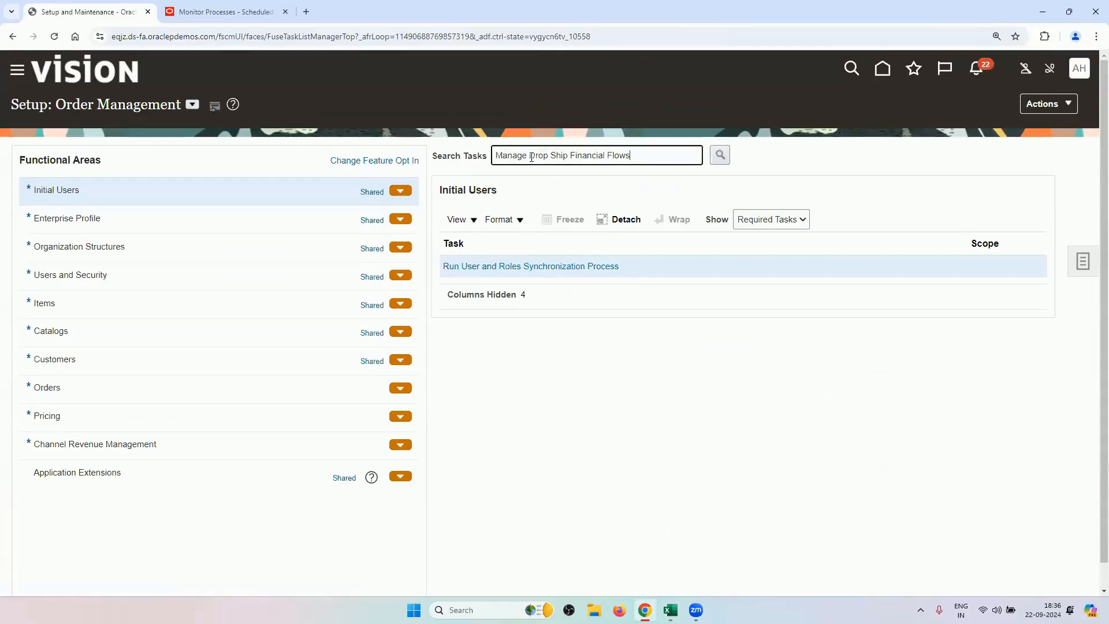
key("Return")
left_click(508, 332)
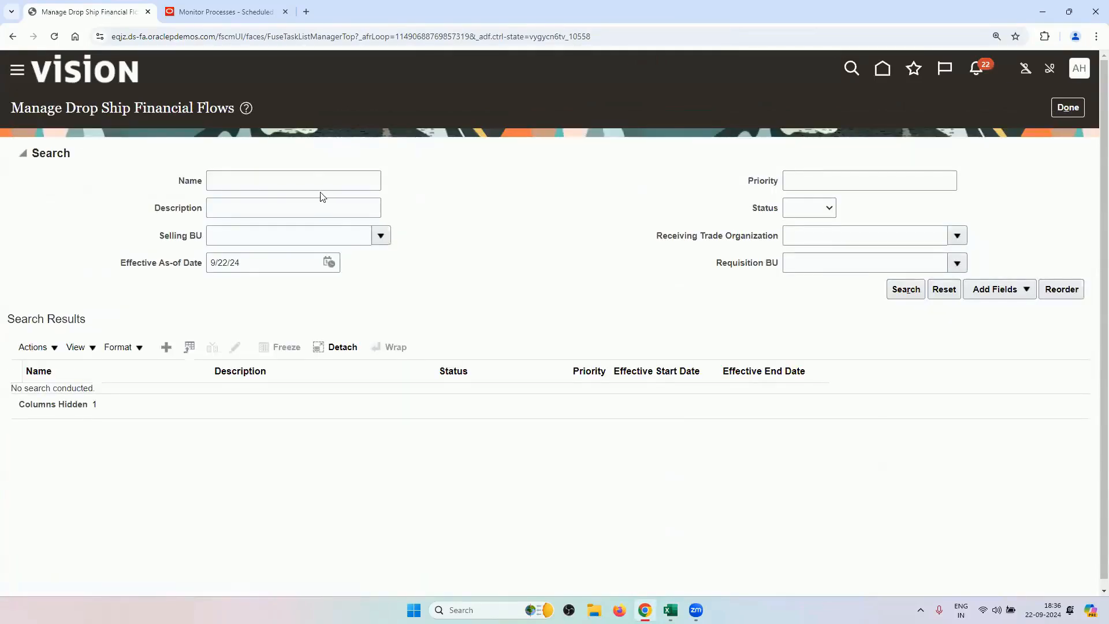
Search flows for RV, open RV_DROP_SHIP_FLOW for correction, then close it unchanged.
left_click(319, 185)
type("RV")
key("Return")
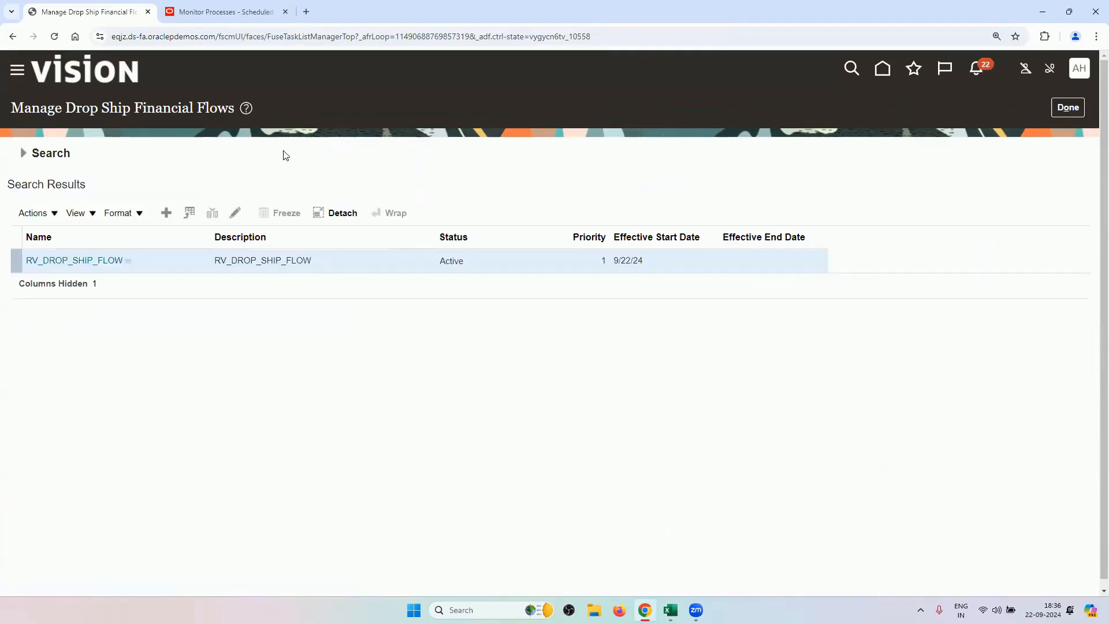
left_click(235, 213)
left_click(726, 342)
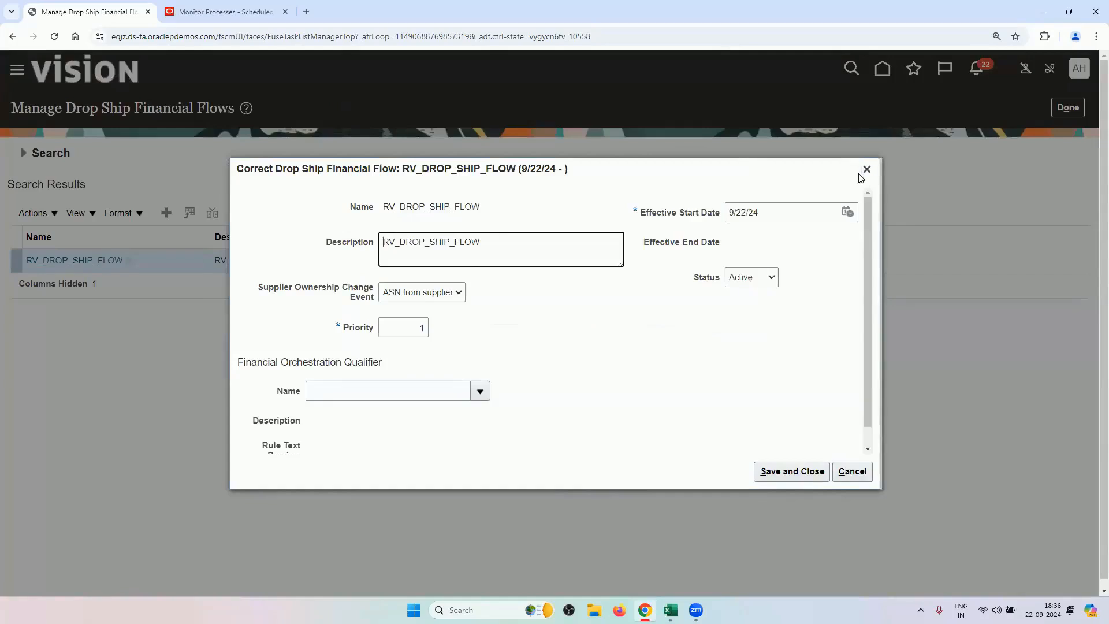
left_click(866, 169)
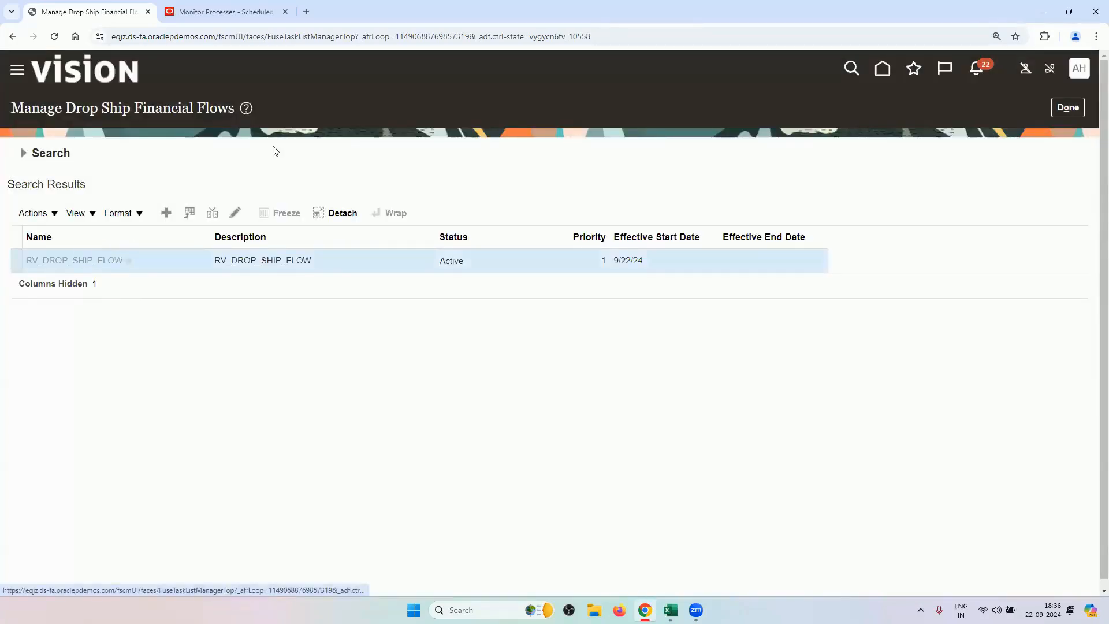
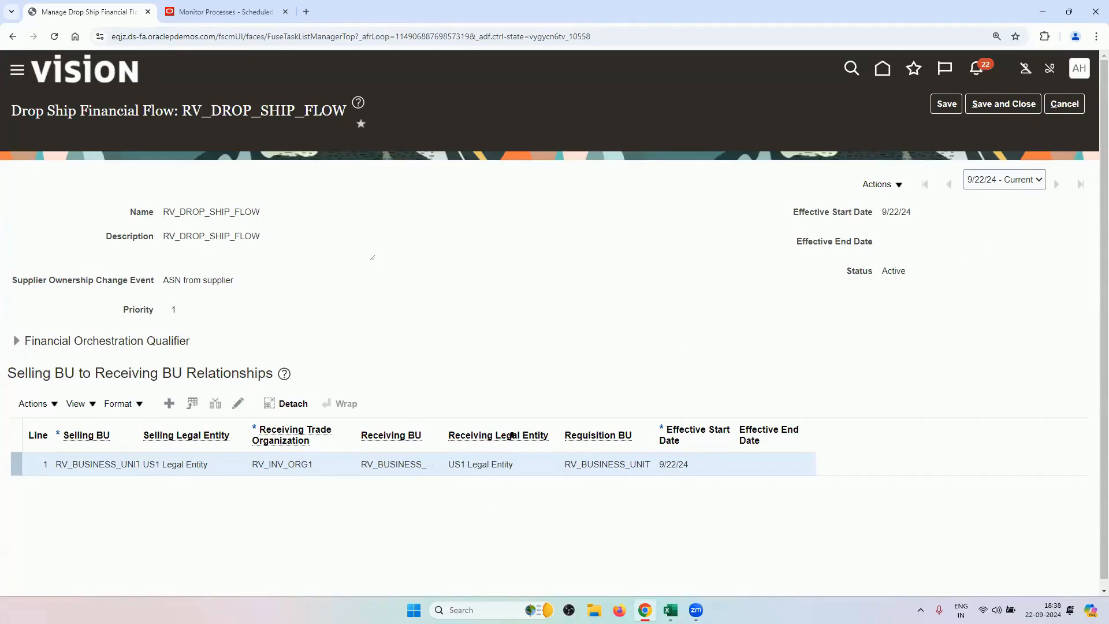
Cancel out of the RV_DROP_SHIP_FLOW edit page without saving any changes.
mouse_move(512, 435)
left_click(1066, 108)
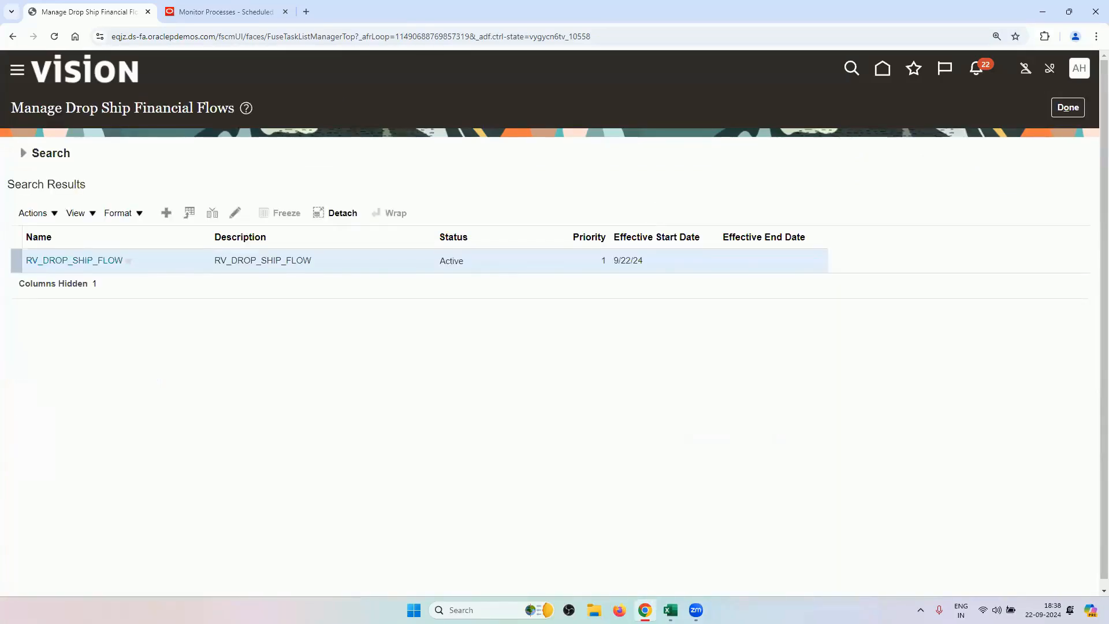
Copy the Manage Transit Times task name from Excel cell A15 and return to Chrome.
mouse_move(670, 610)
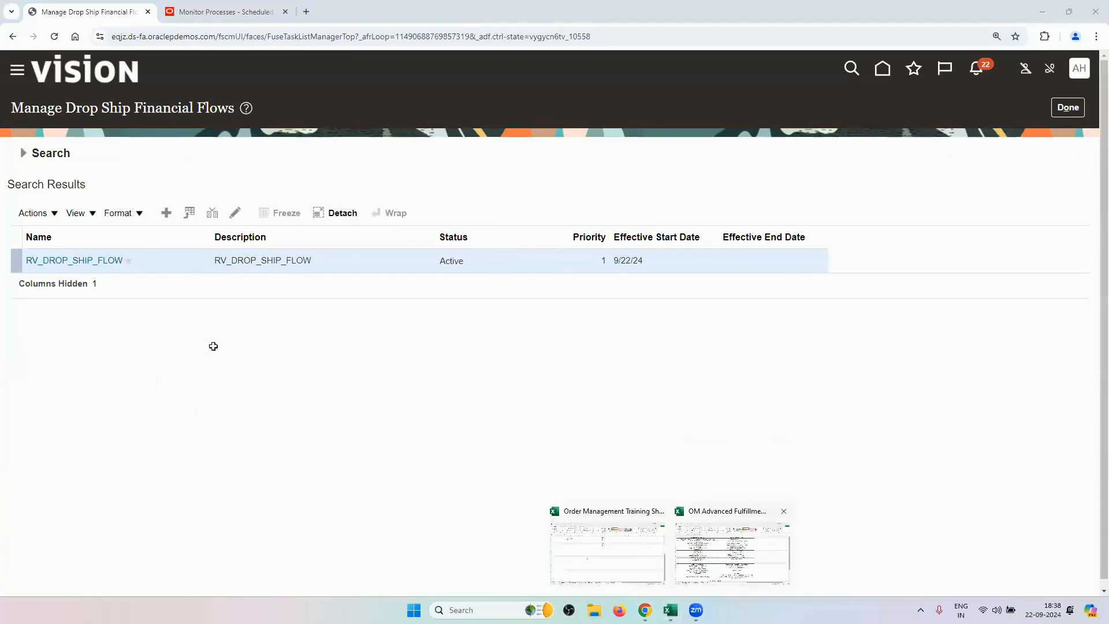
left_click(709, 560)
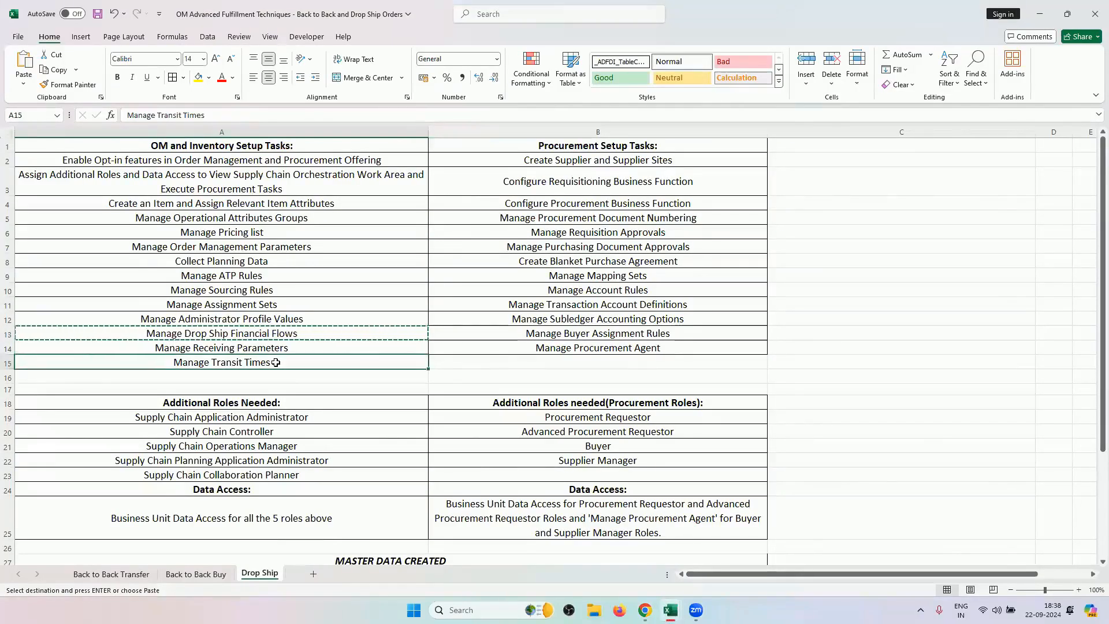
key("ctrl+c")
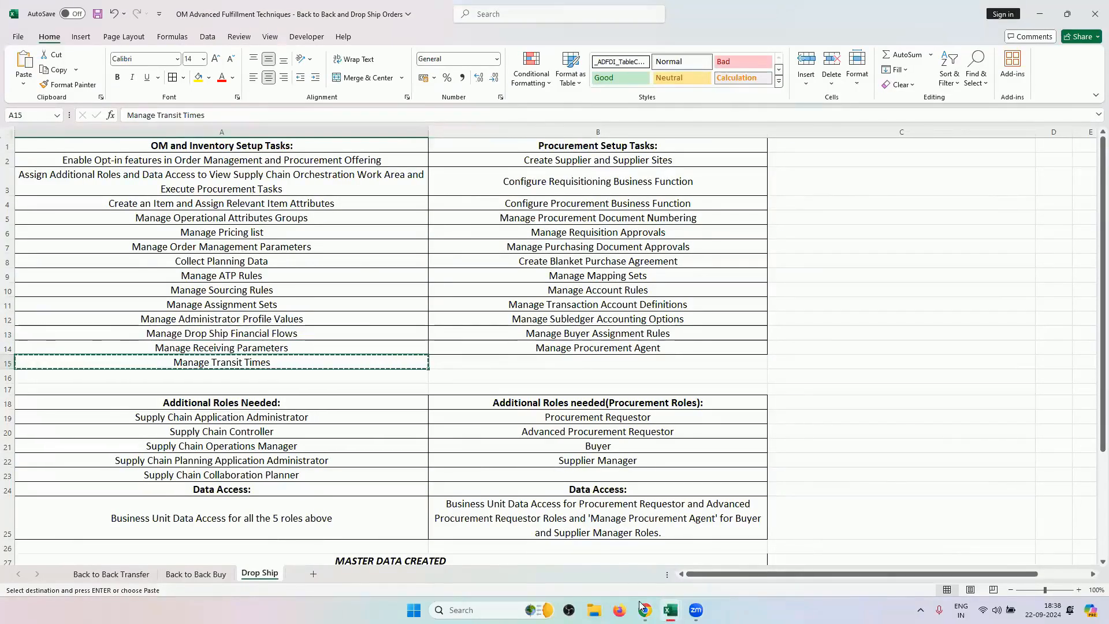
mouse_move(645, 609)
left_click(613, 564)
left_click(1079, 70)
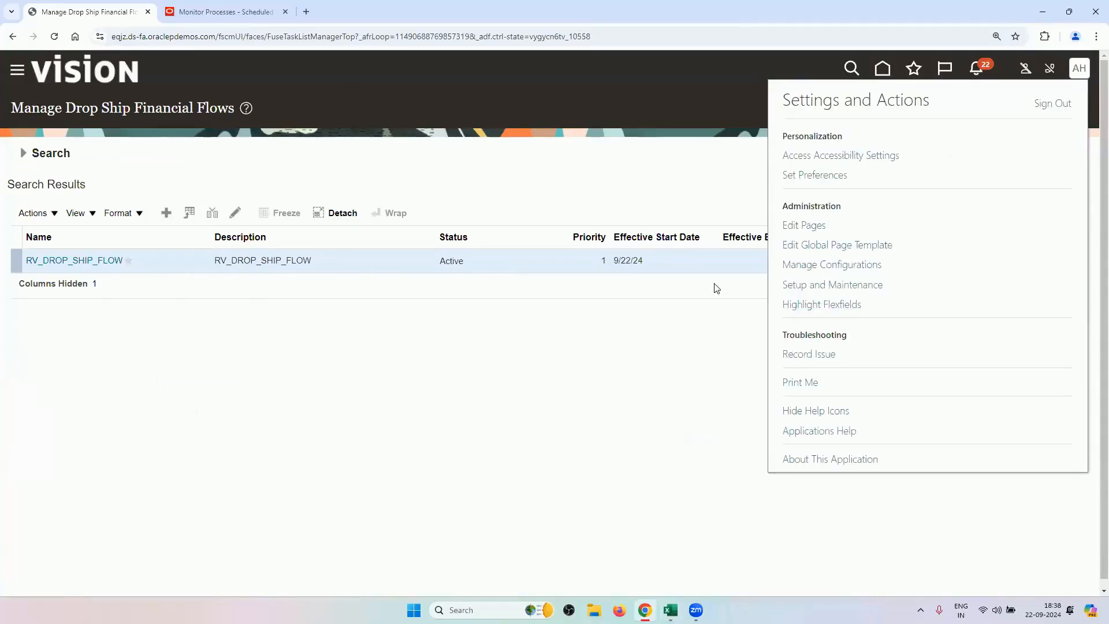
In Setup and Maintenance, switch to Manufacturing and Supply Chain Materials Management and open Manage Transit Times.
left_click(792, 286)
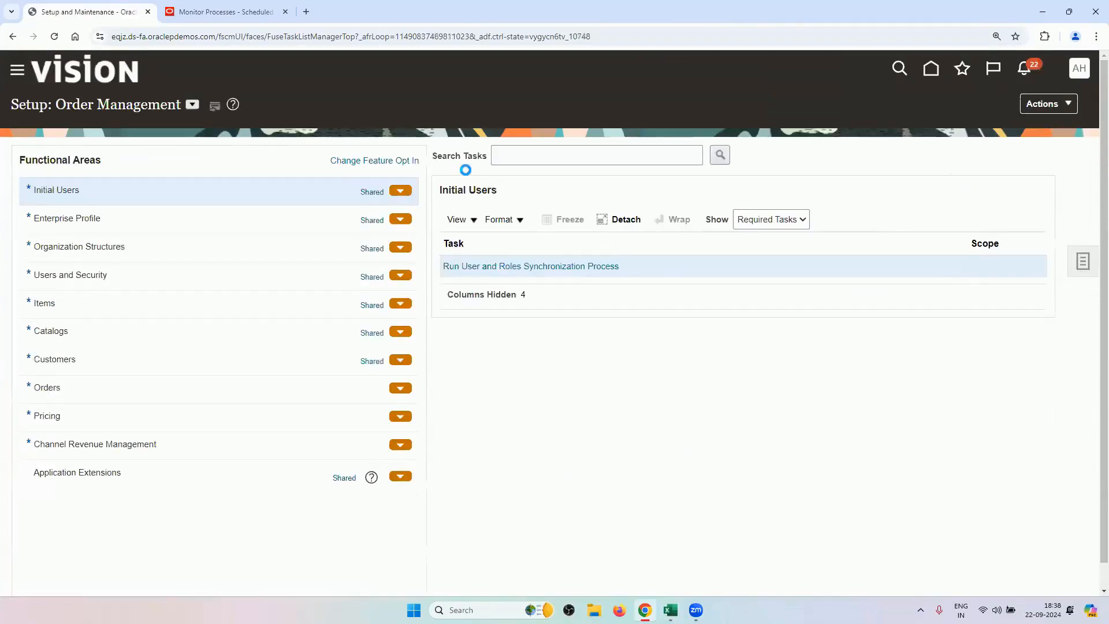
left_click(523, 163)
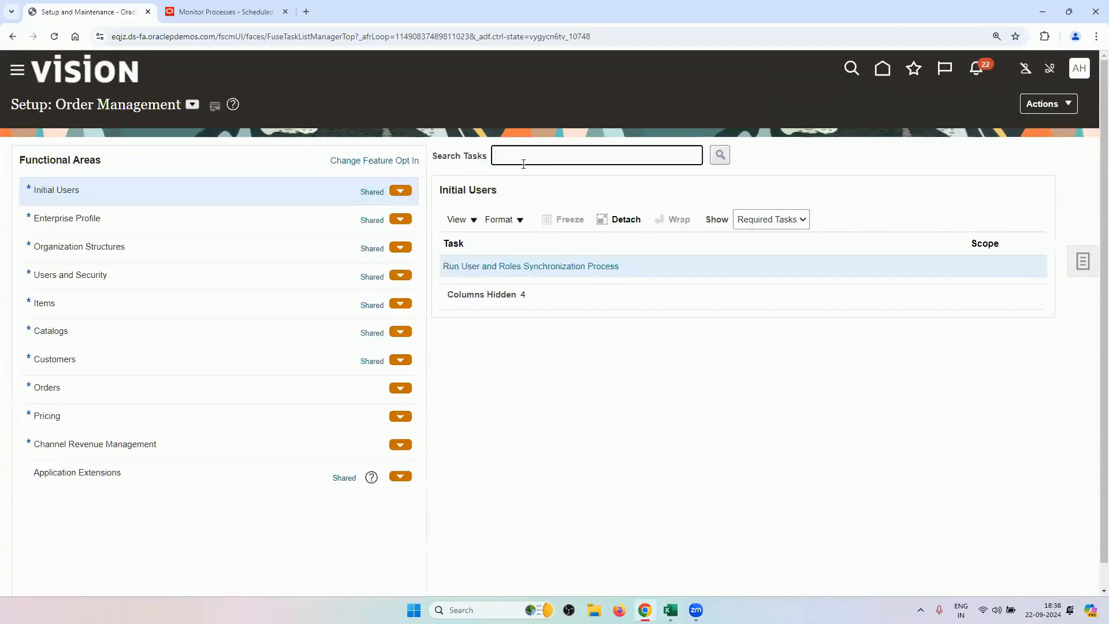
left_click(192, 104)
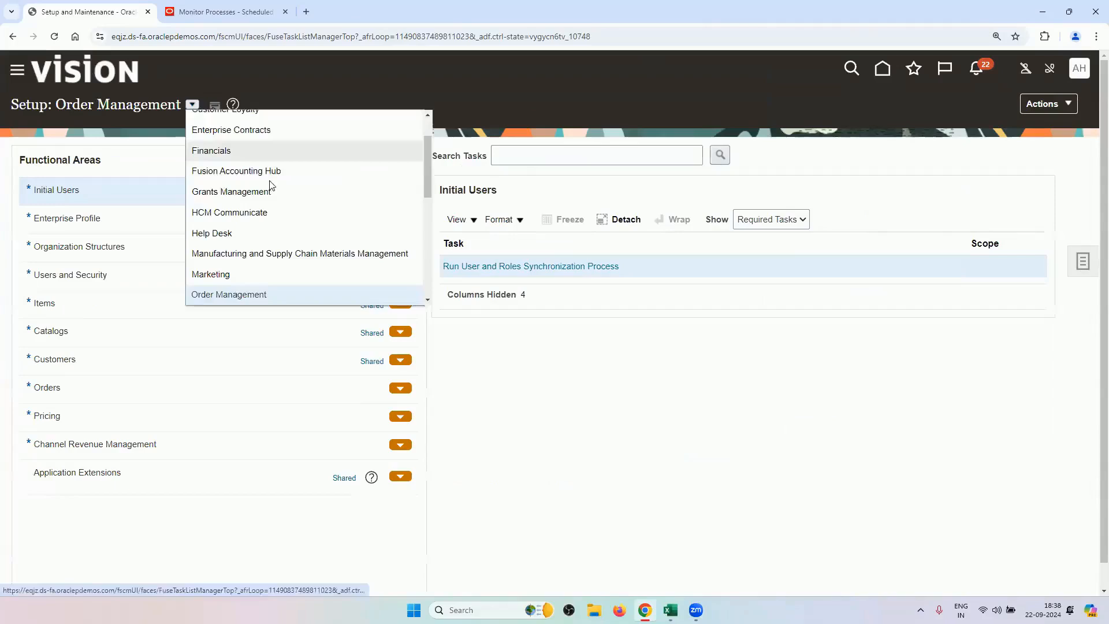
left_click(276, 254)
left_click(524, 154)
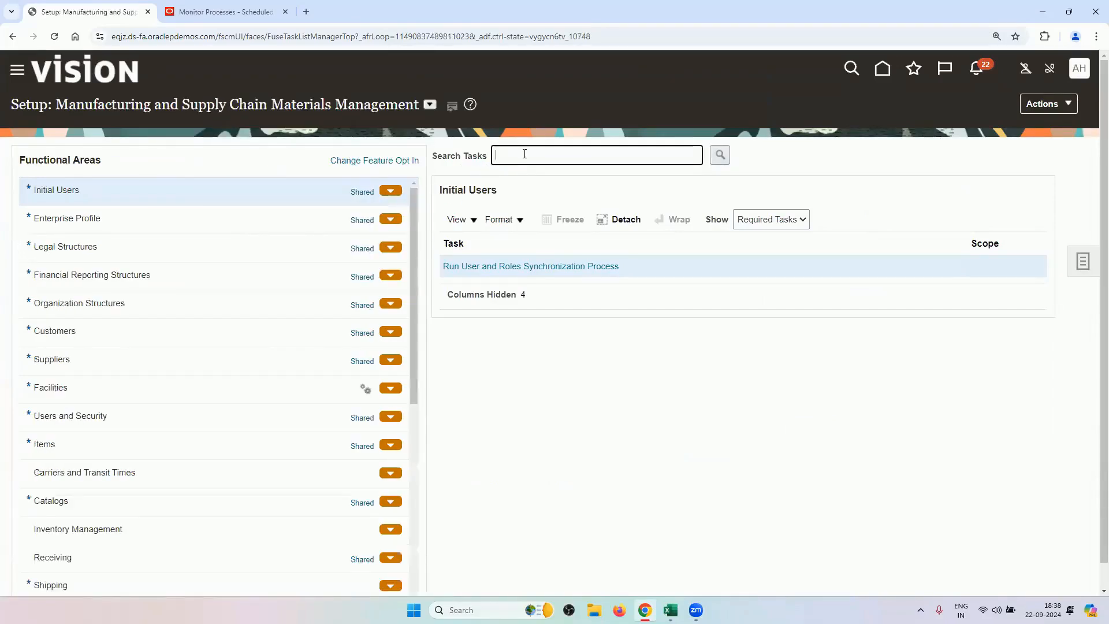
key("ctrl+v")
key("Return")
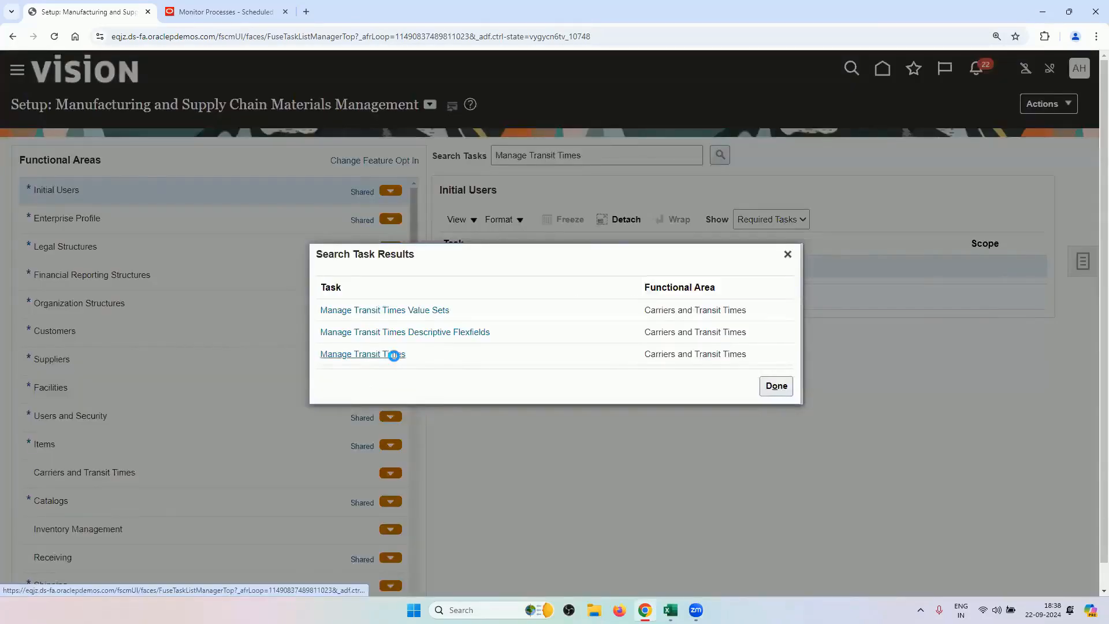
left_click(393, 354)
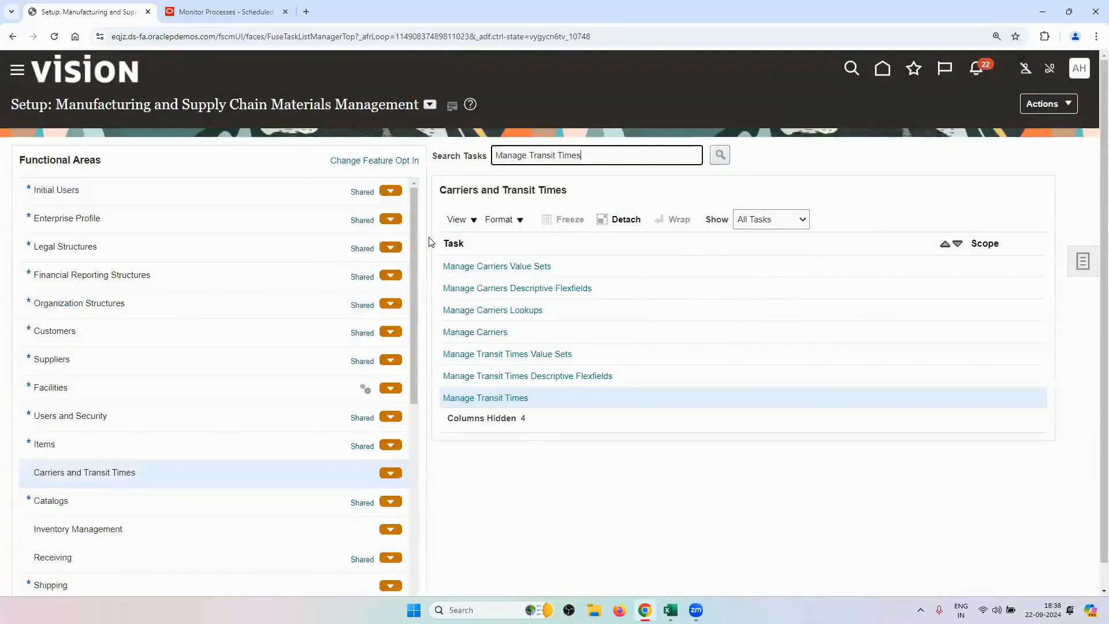
left_click(513, 399)
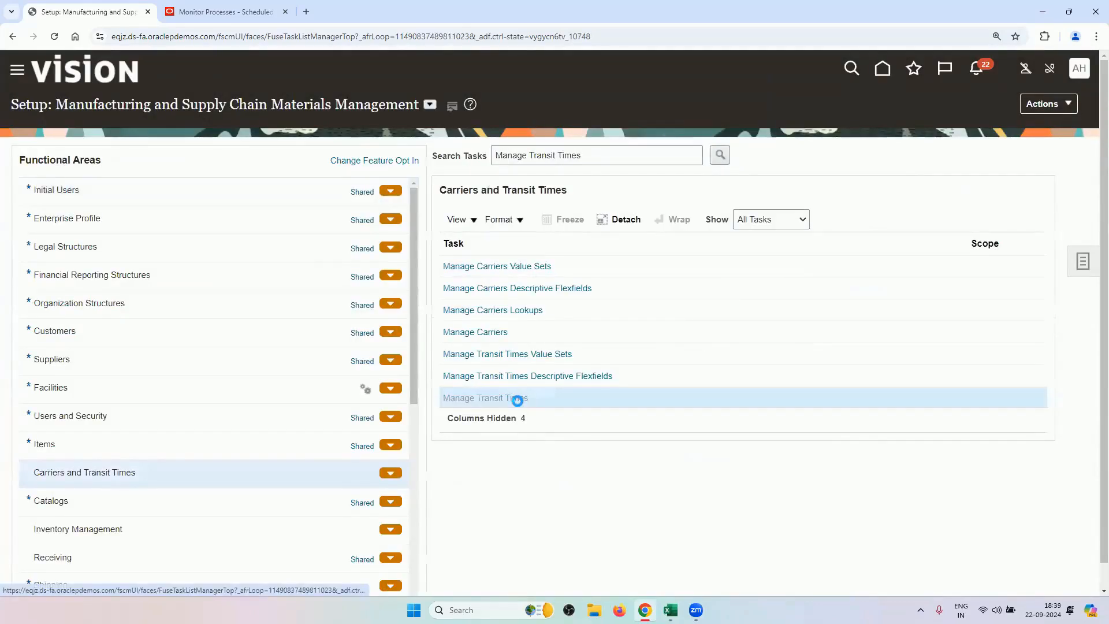
left_click(213, 180)
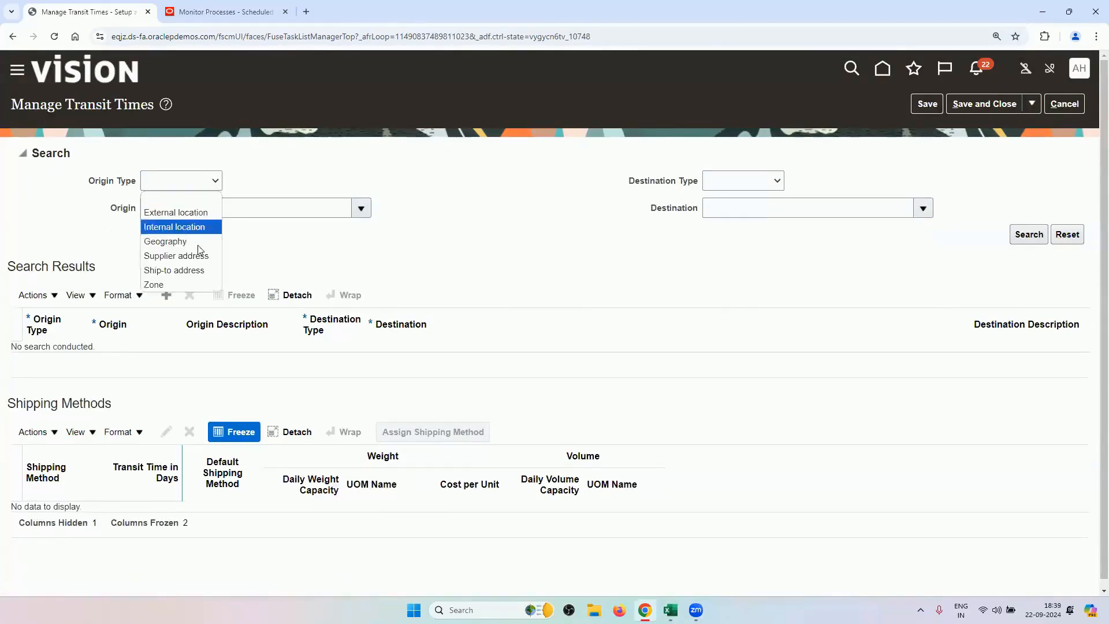
left_click(193, 256)
left_click(218, 210)
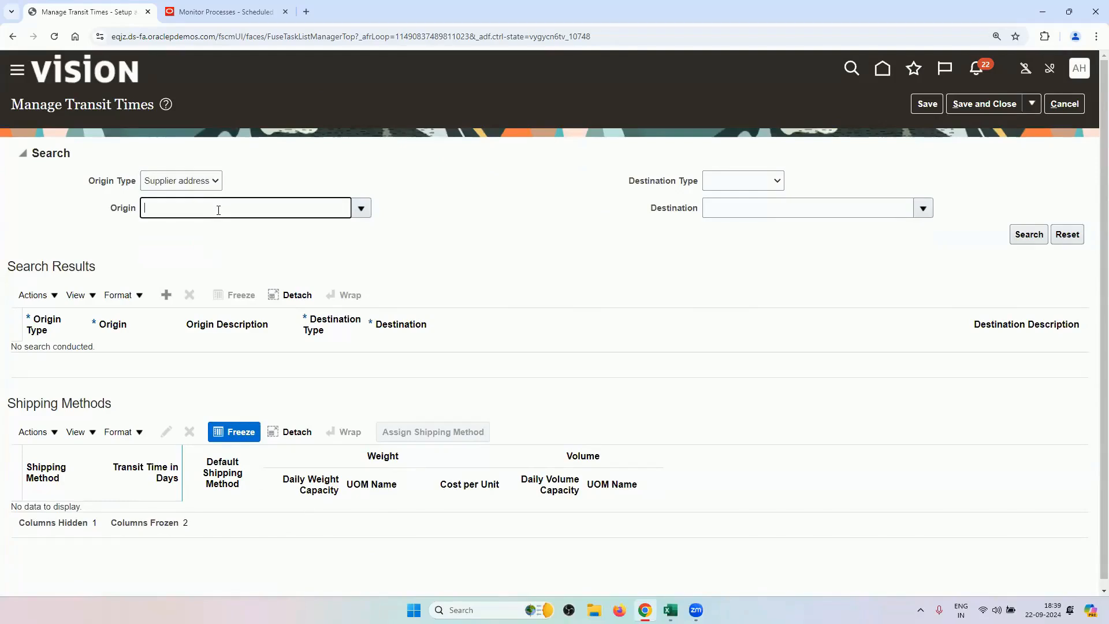
type("RV")
key("Tab")
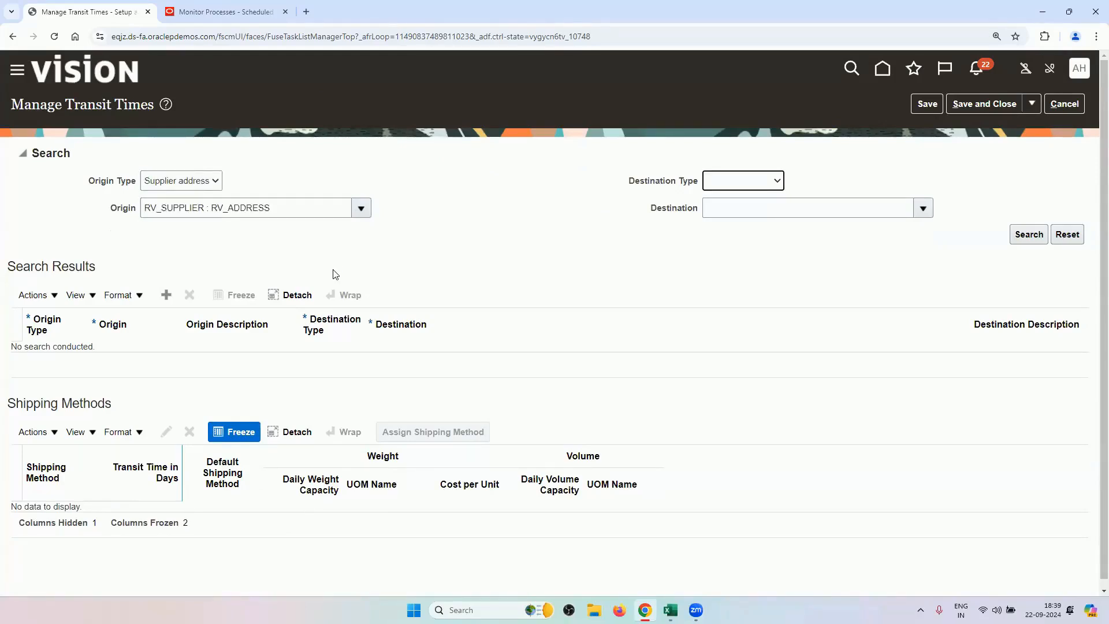
left_click(1025, 234)
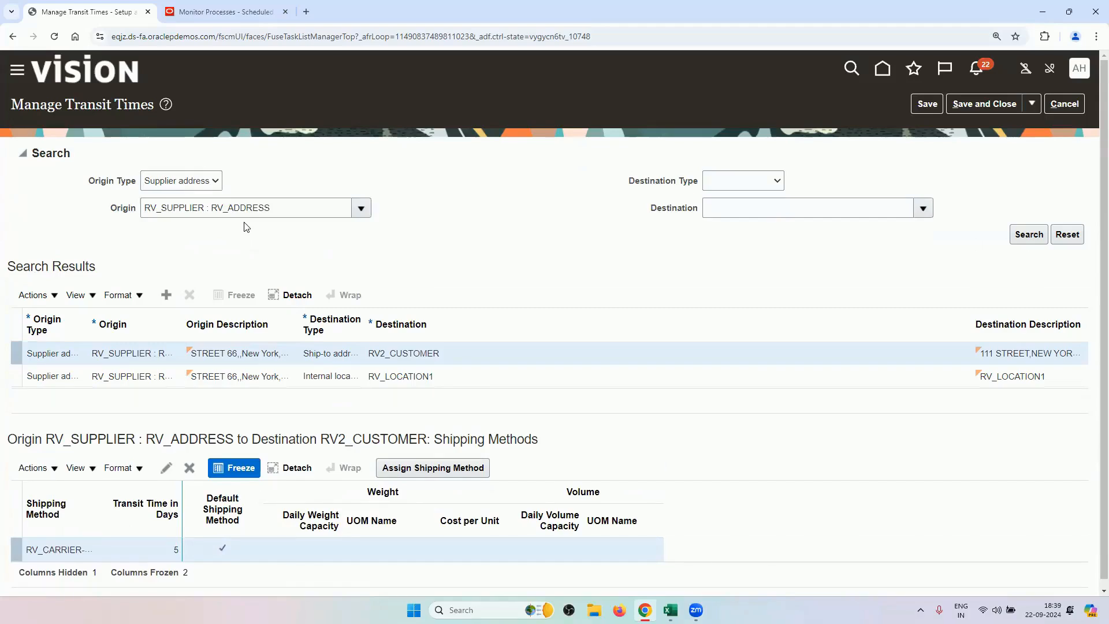
scroll(311, 262, "down", 1)
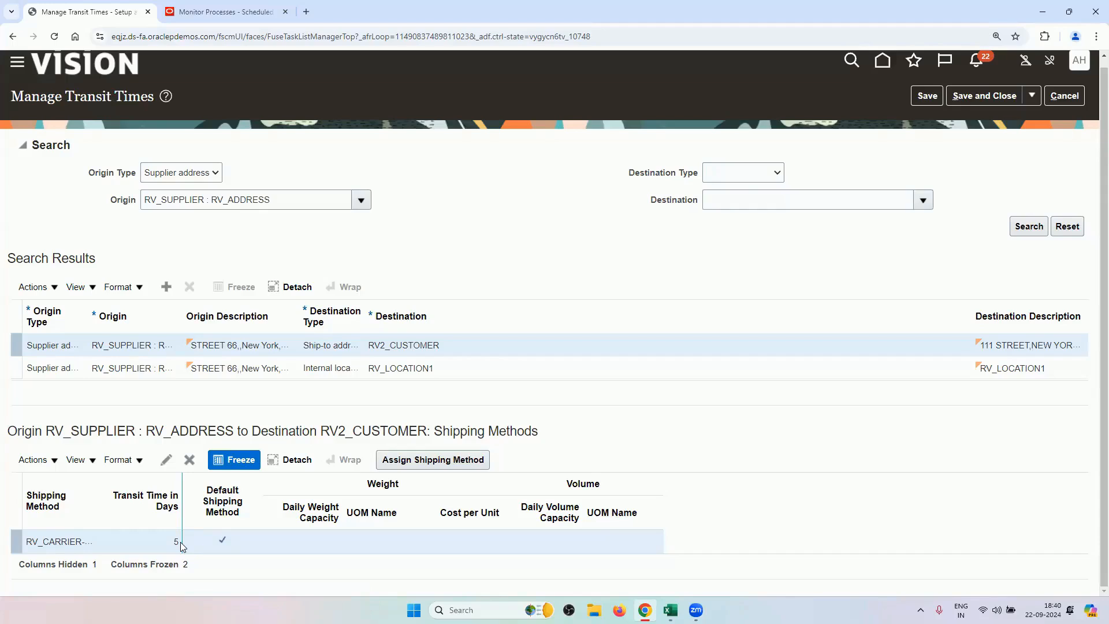
left_click(1059, 96)
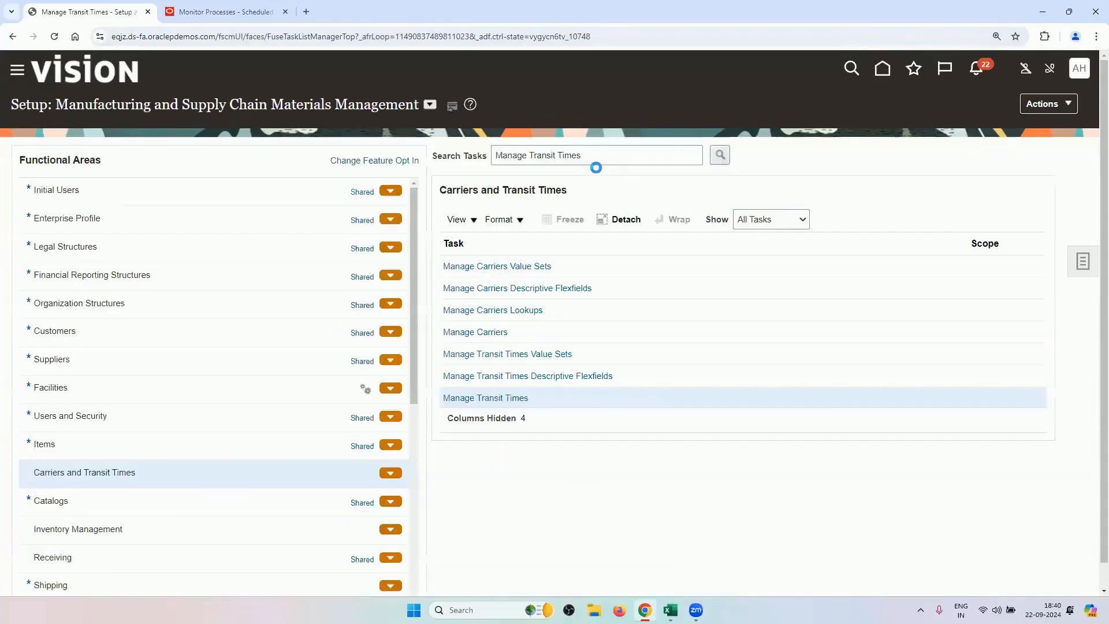
mouse_move(669, 610)
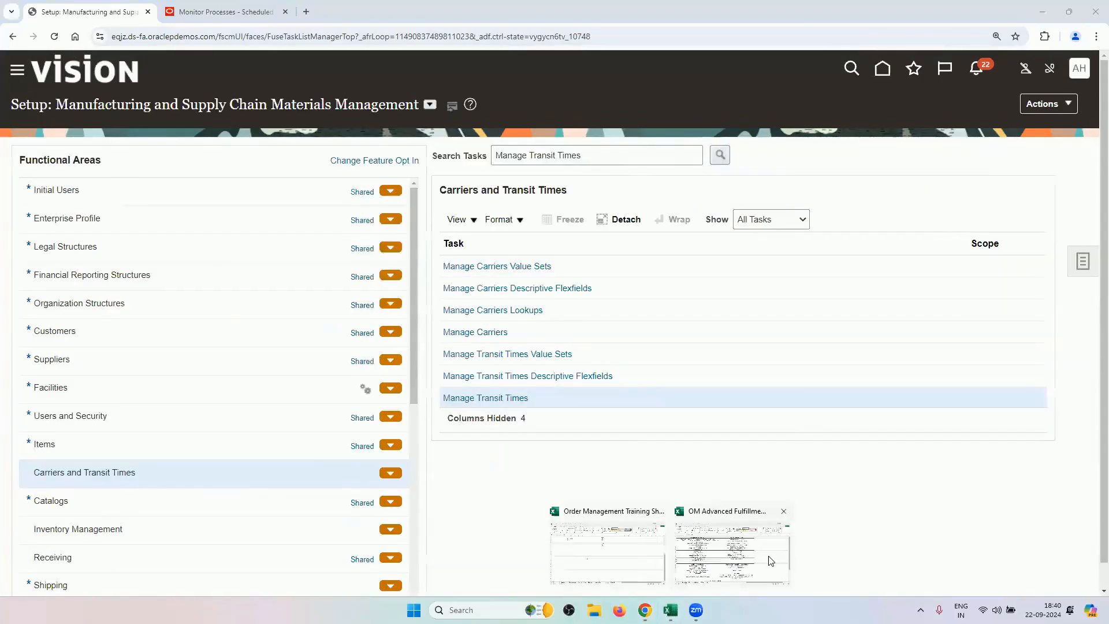
In the Excel Drop Ship sheet, select the OM tasks in A2:A14, then scroll to MASTER DATA CREATED.
left_click(770, 561)
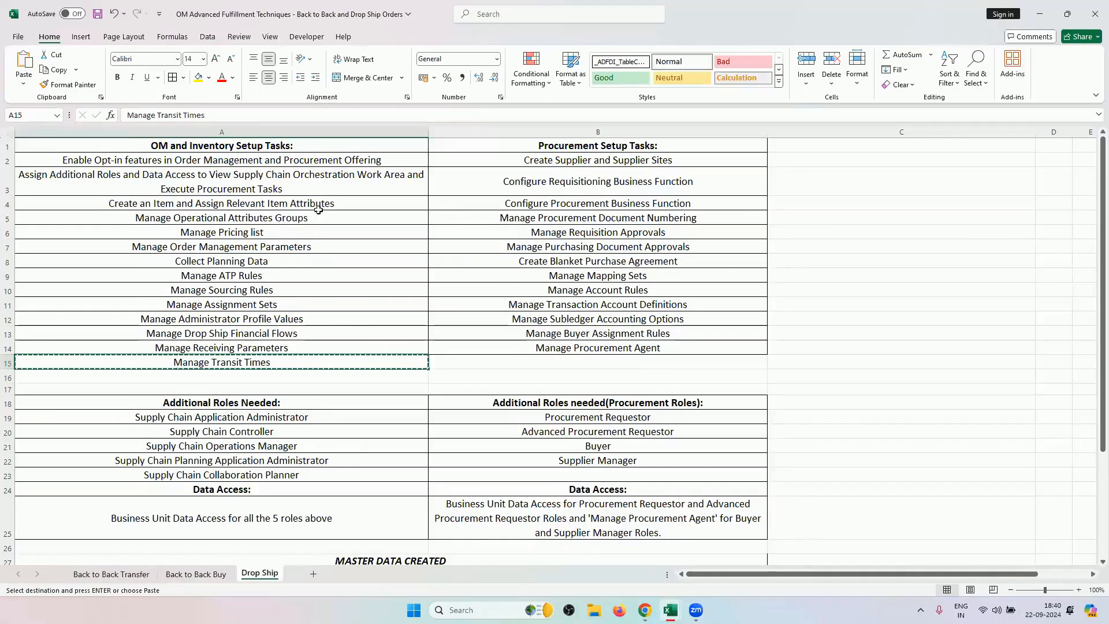
left_click_drag(353, 159, 307, 359)
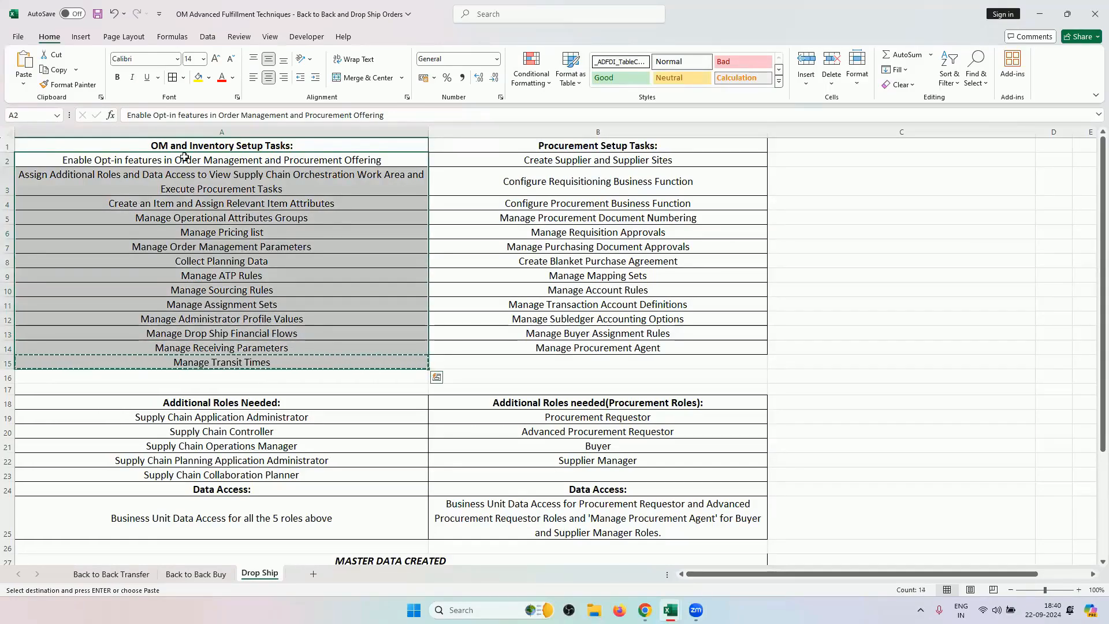
left_click(272, 250)
double_click(281, 243)
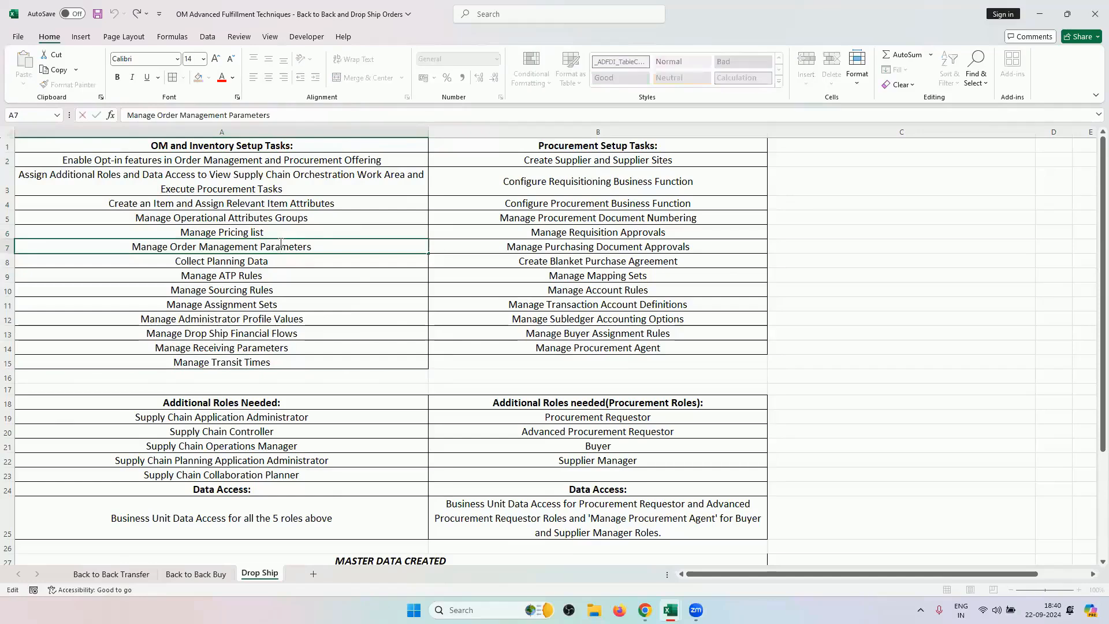
scroll(301, 302, "down", 3)
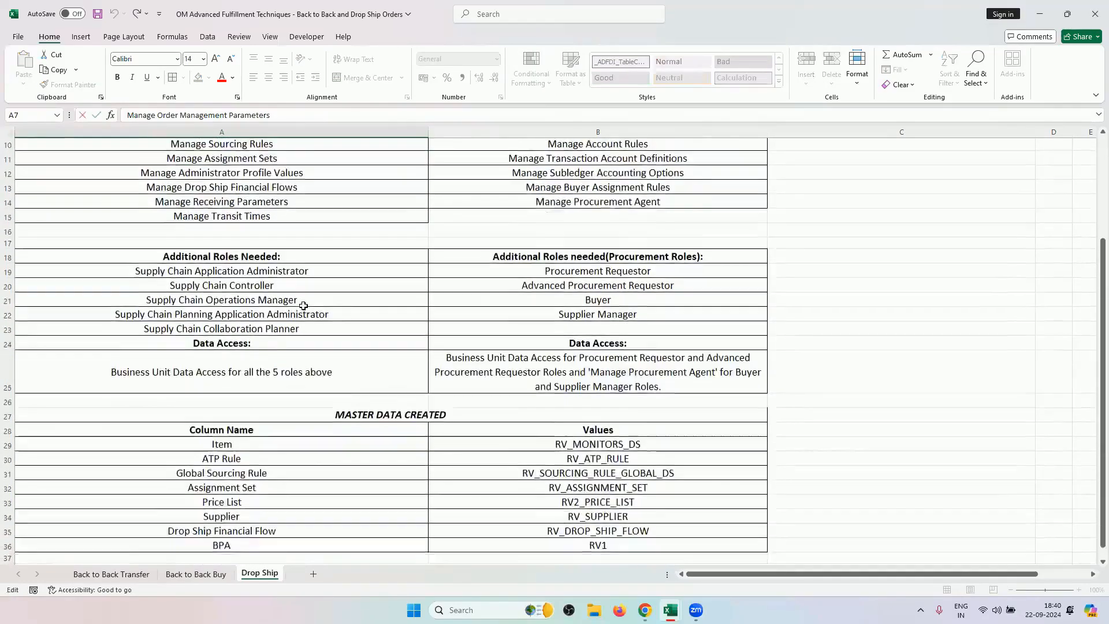
scroll(304, 306, "down", 4)
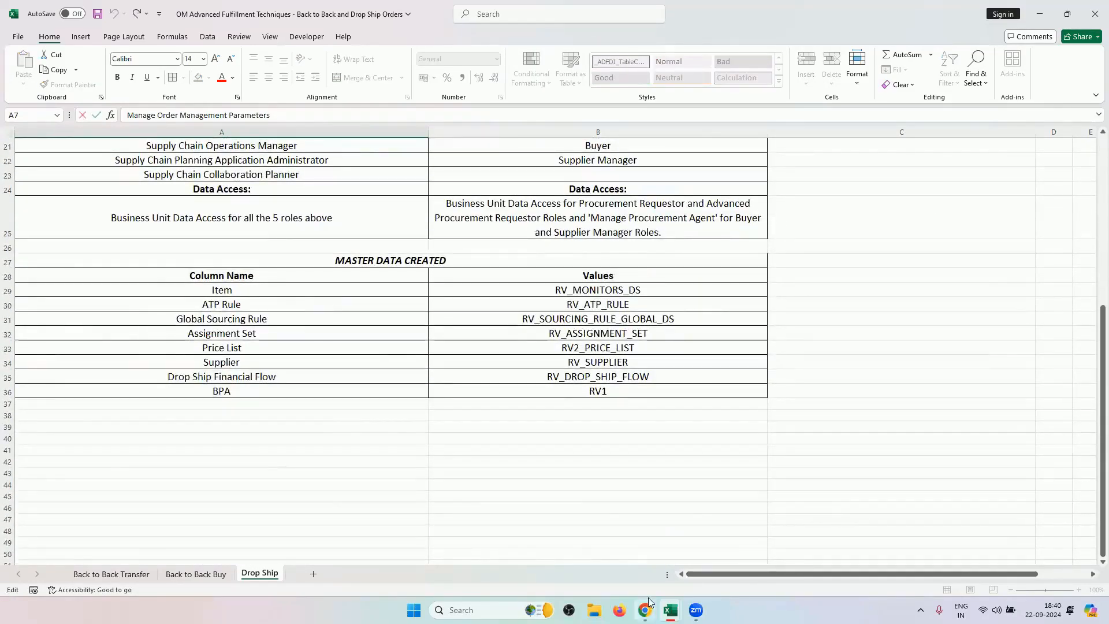
mouse_move(648, 605)
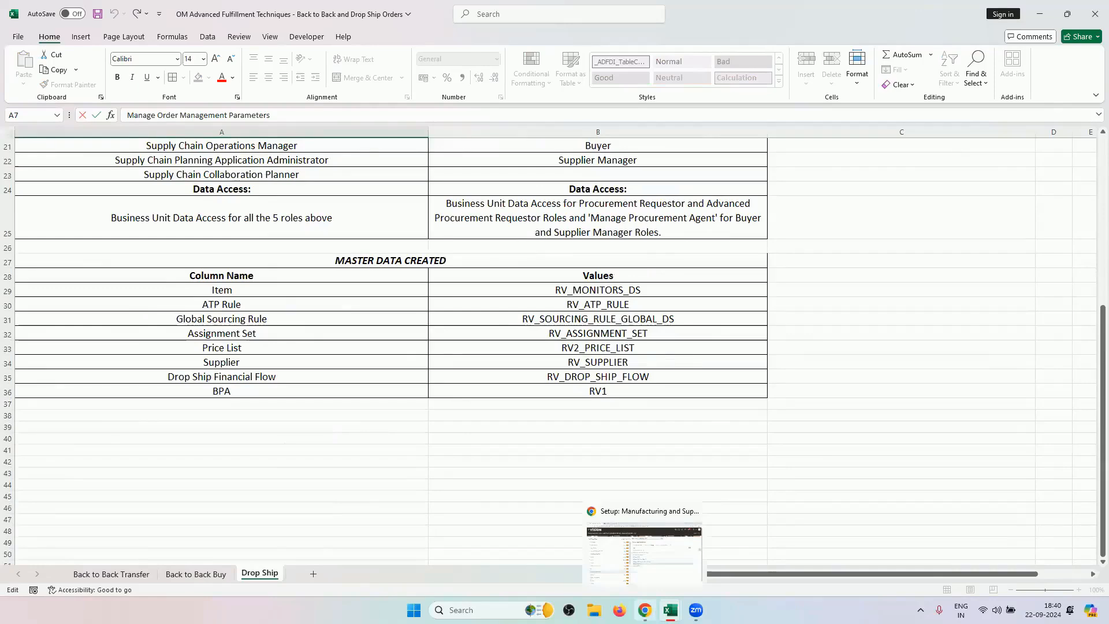
Start a new sales order from Home with RV2_CUSTOMER as the customer.
left_click(645, 609)
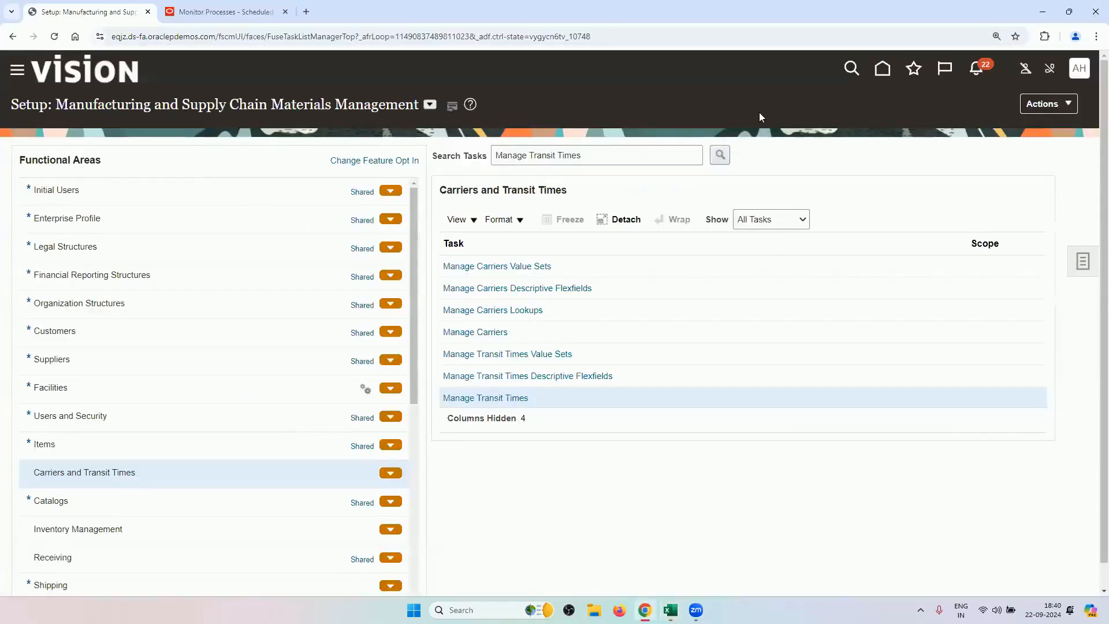
left_click(879, 74)
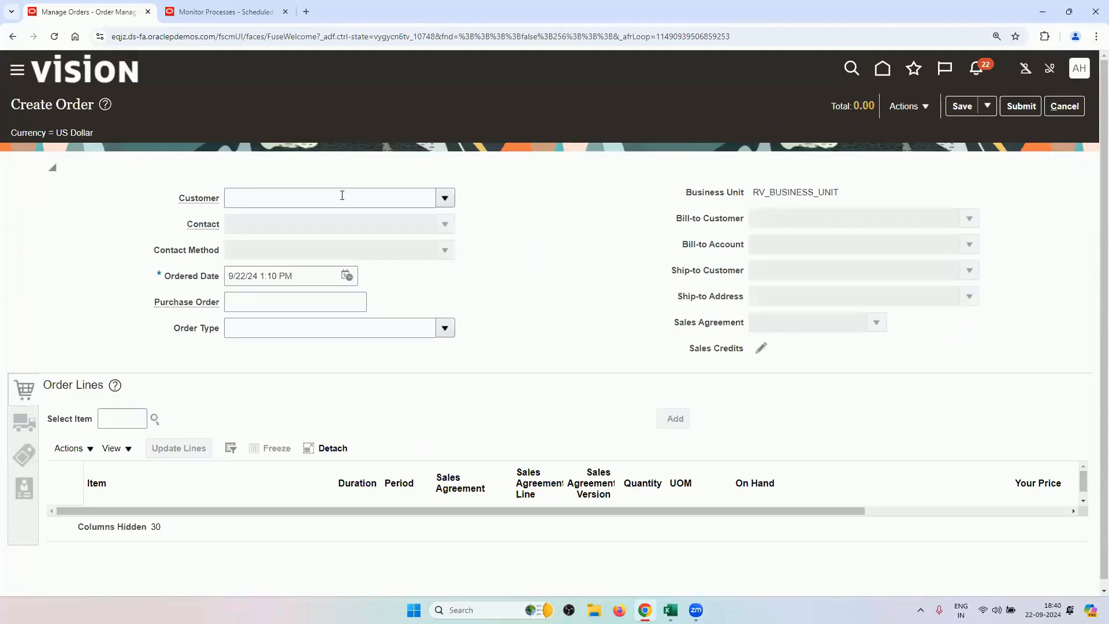
left_click(342, 196)
type("RV2")
key("Tab")
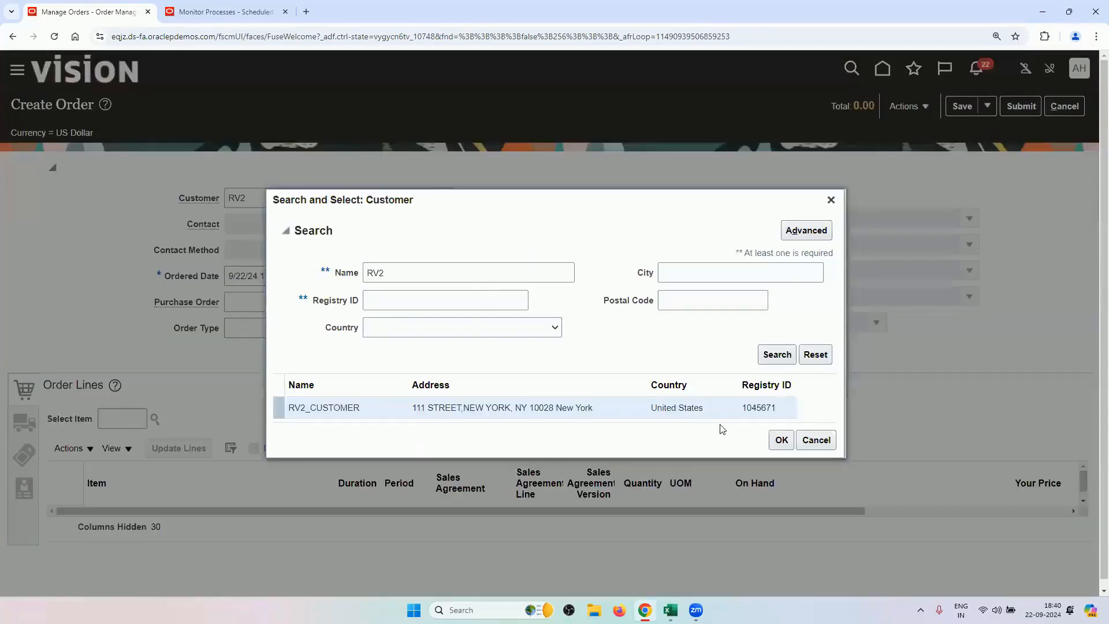
left_click(782, 440)
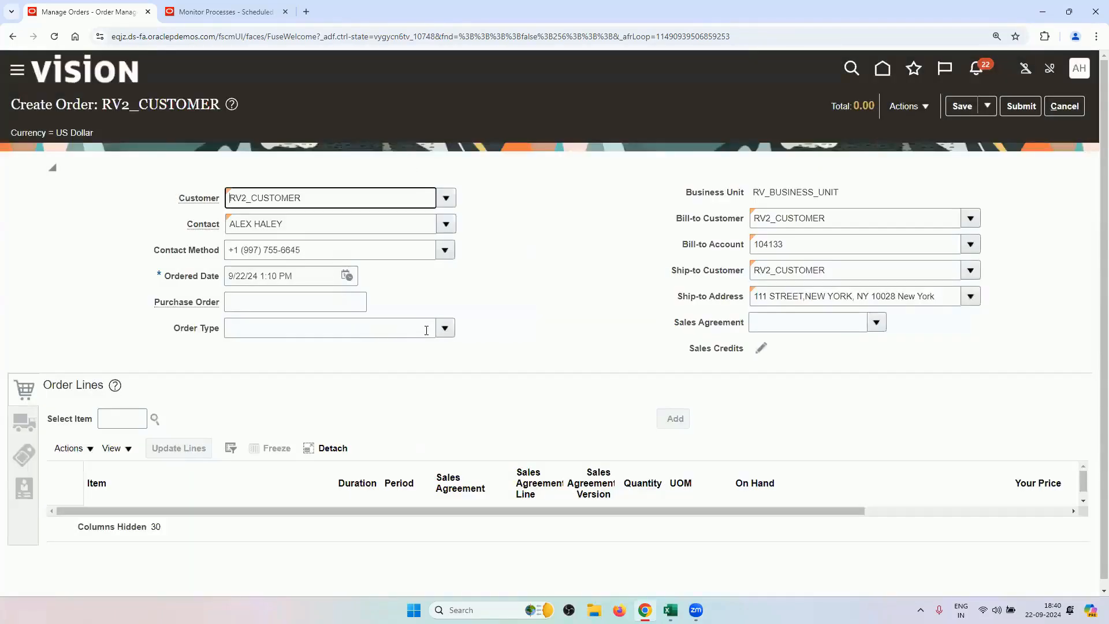
Set order type RV_ORDER_TYPE and add an RV_MONITORS_DS line found by searching RV.
left_click(418, 370)
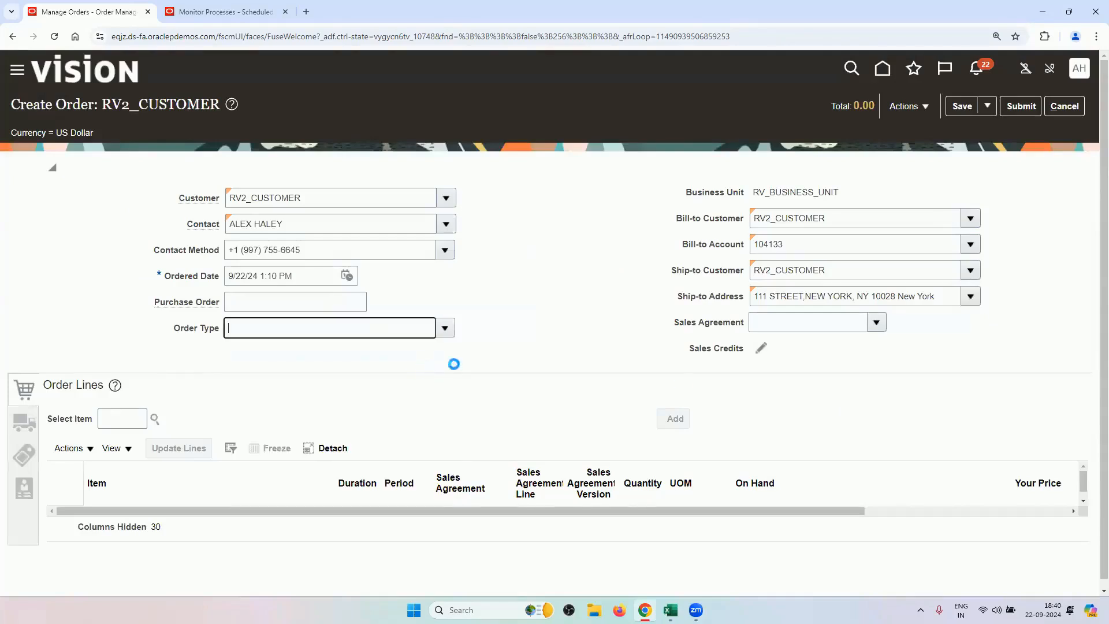
left_click(127, 421)
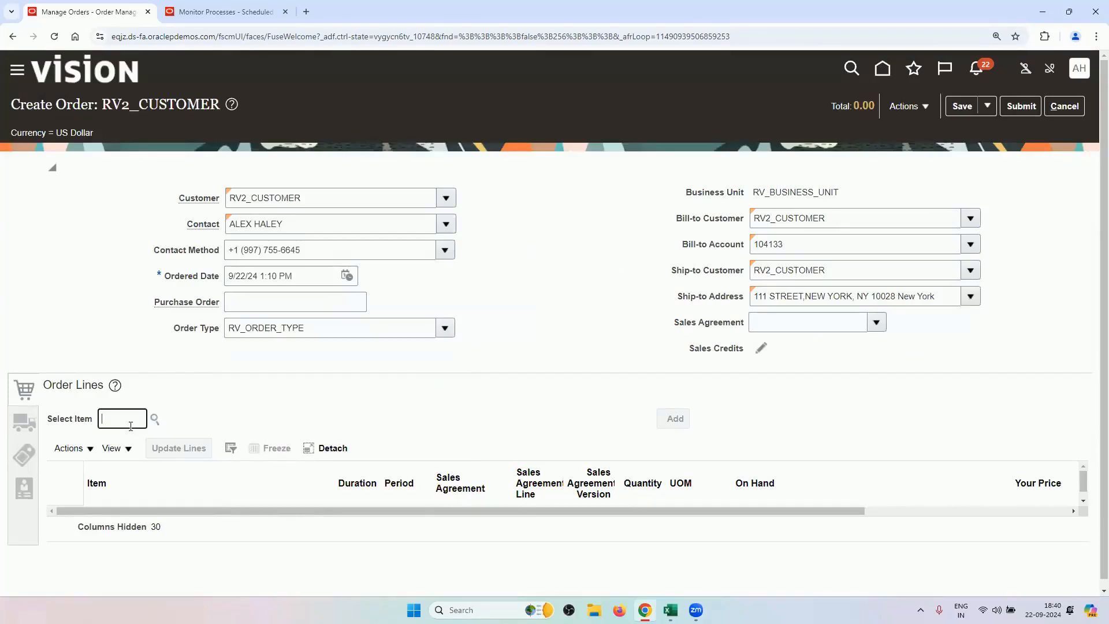
type("RV")
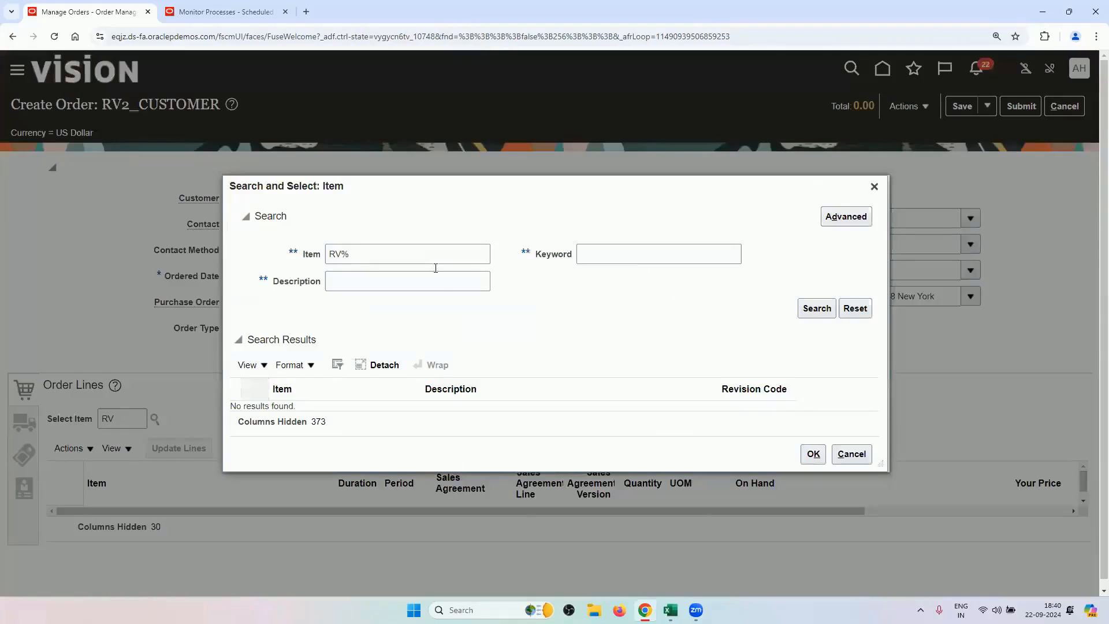
left_click(437, 253)
key("Return")
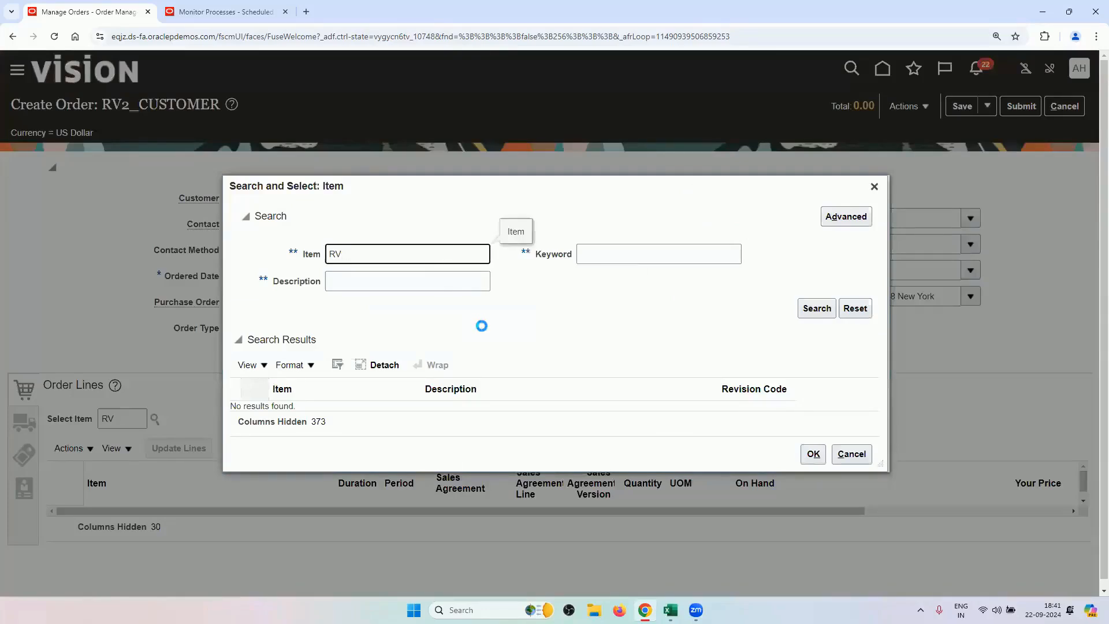
left_click(504, 321)
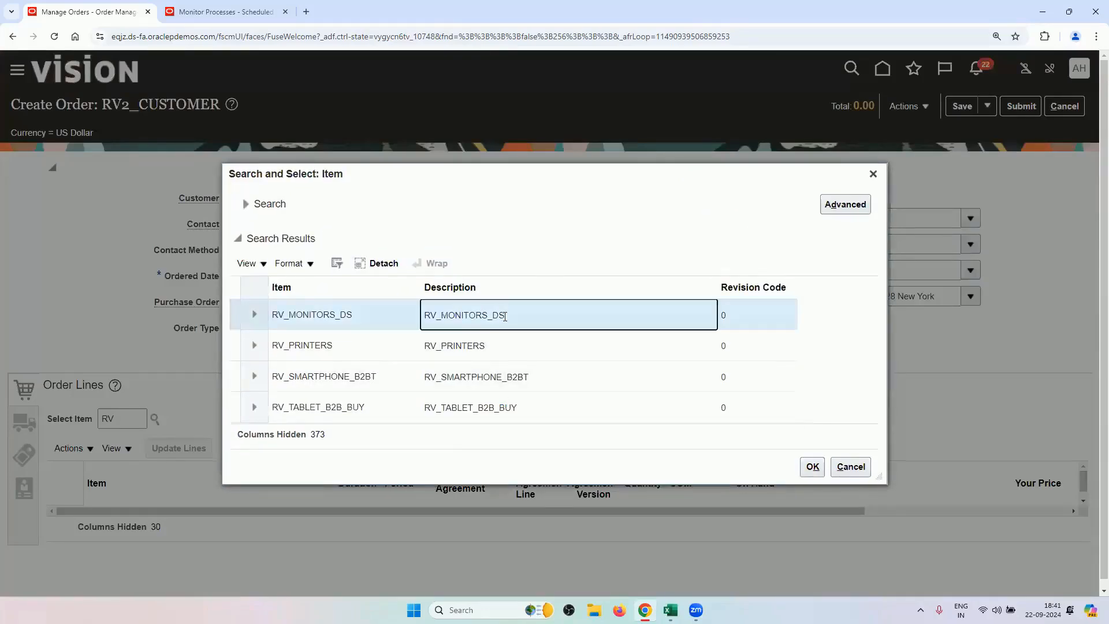
left_click(813, 466)
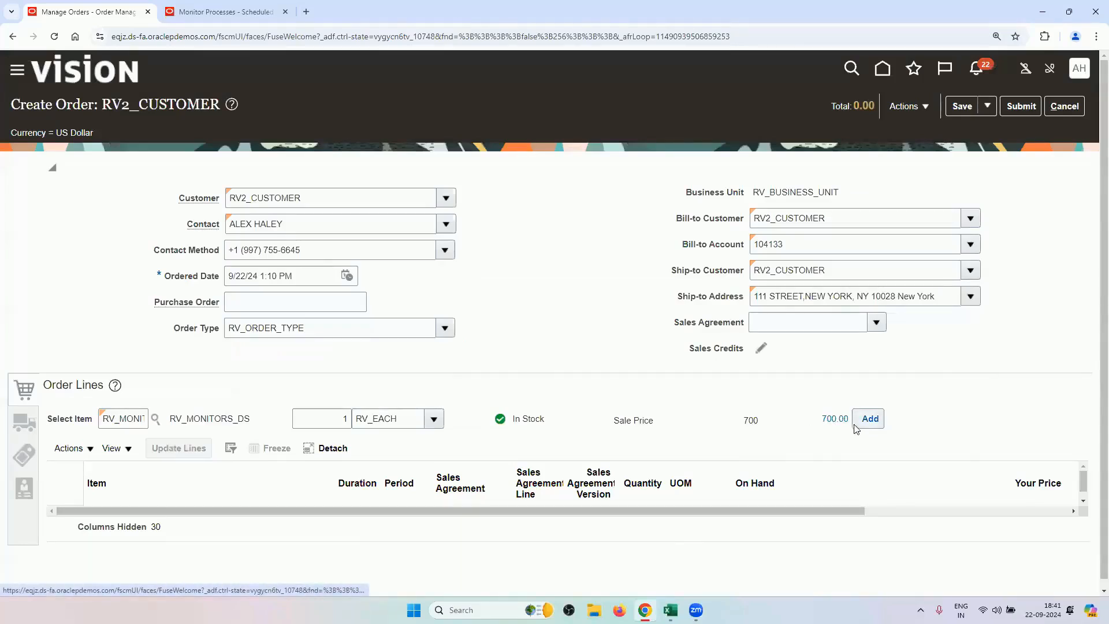
left_click(870, 418)
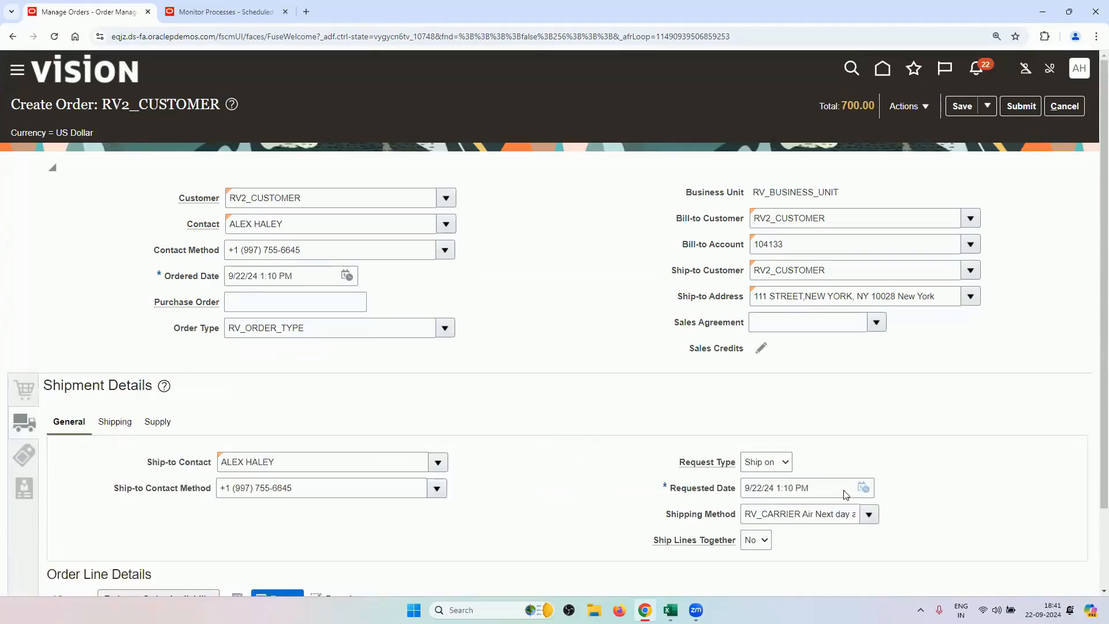
Set the shipment's requested date to September 23 (9/23/24 1:10 PM).
left_click(862, 488)
left_click(909, 363)
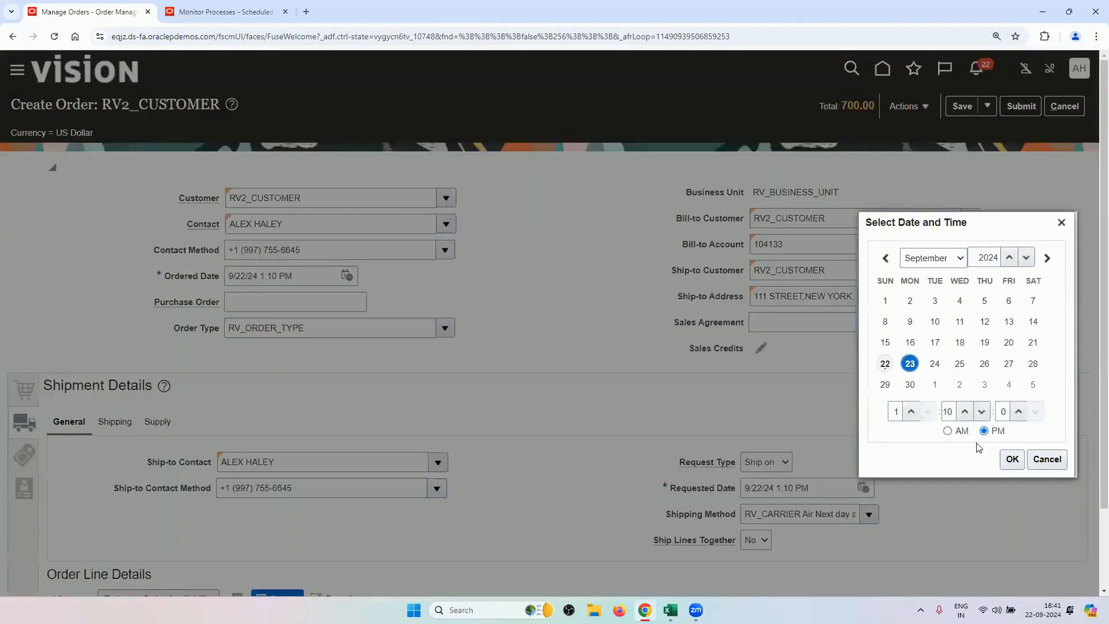
left_click(1004, 461)
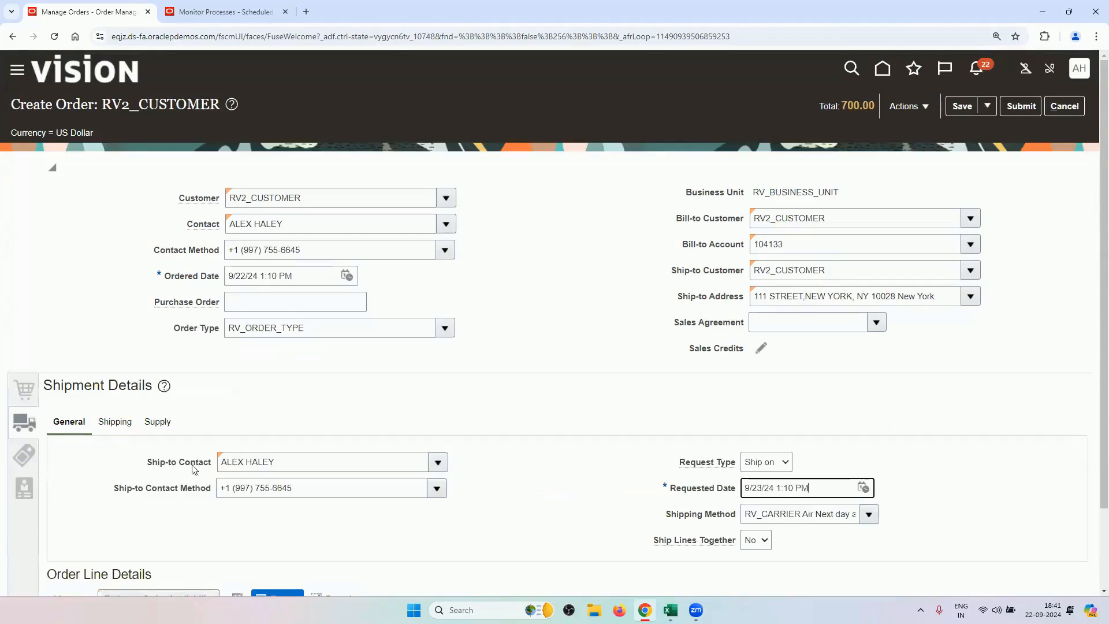
Set the shipment's FOB to RV_DESTINATION and review its supply details.
left_click(115, 422)
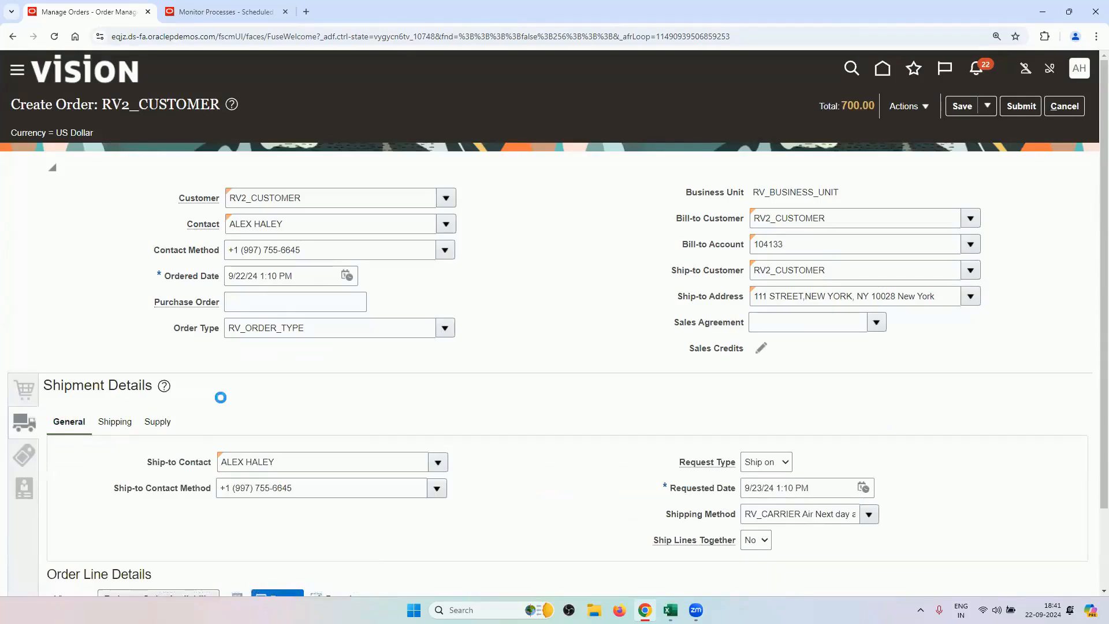
left_click(287, 513)
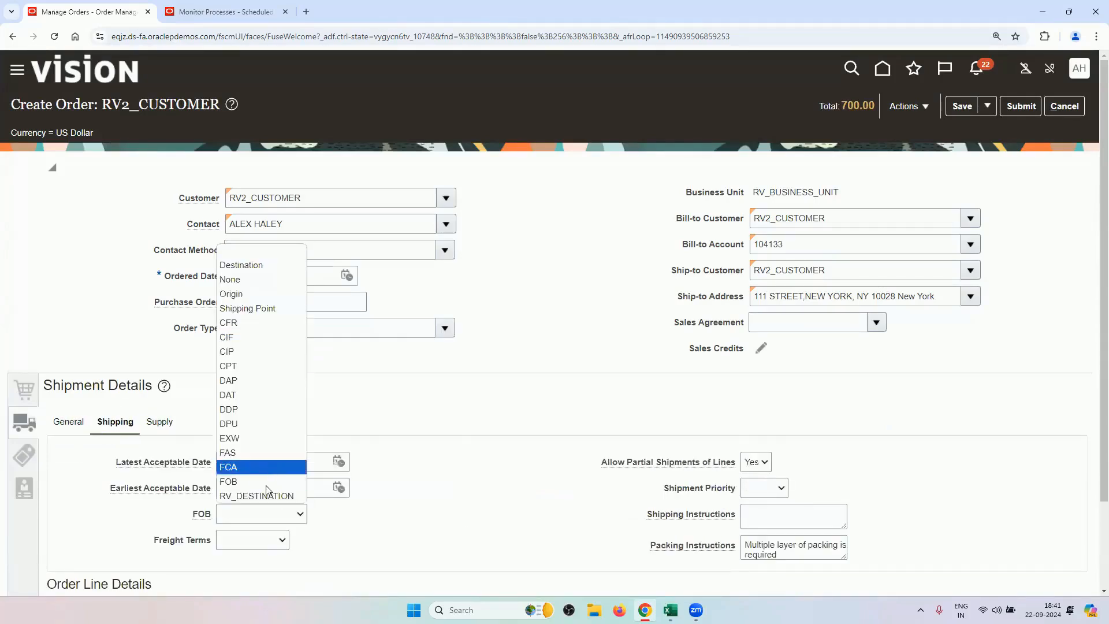
left_click(268, 495)
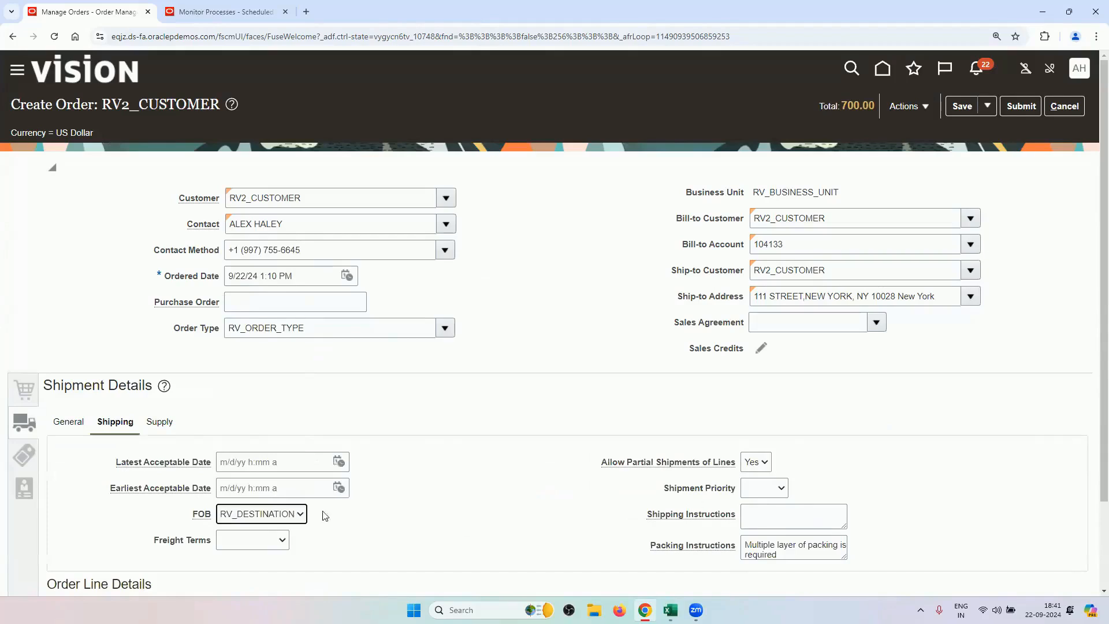
left_click(155, 419)
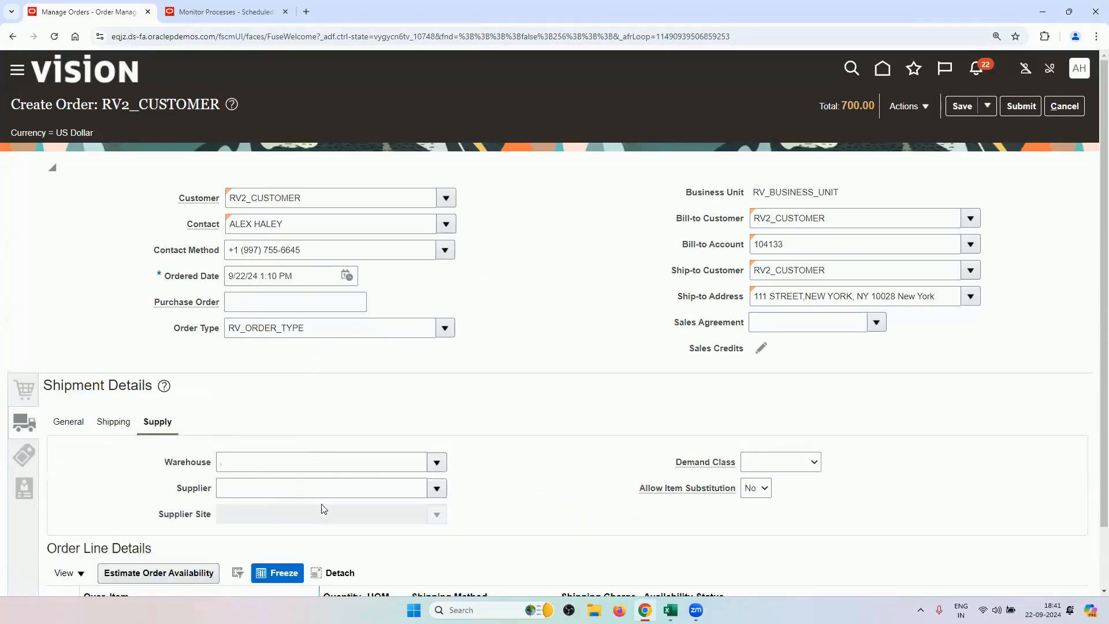
left_click(22, 457)
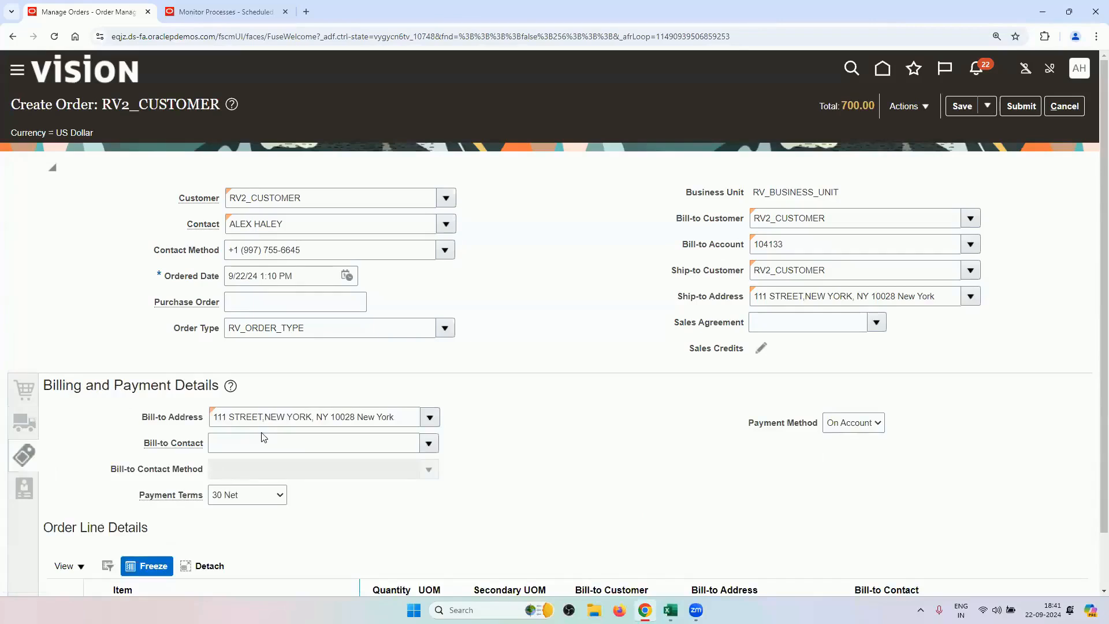
Choose the customer's contact as bill-to contact, set payment terms RV_NET30, and submit the order.
left_click(429, 443)
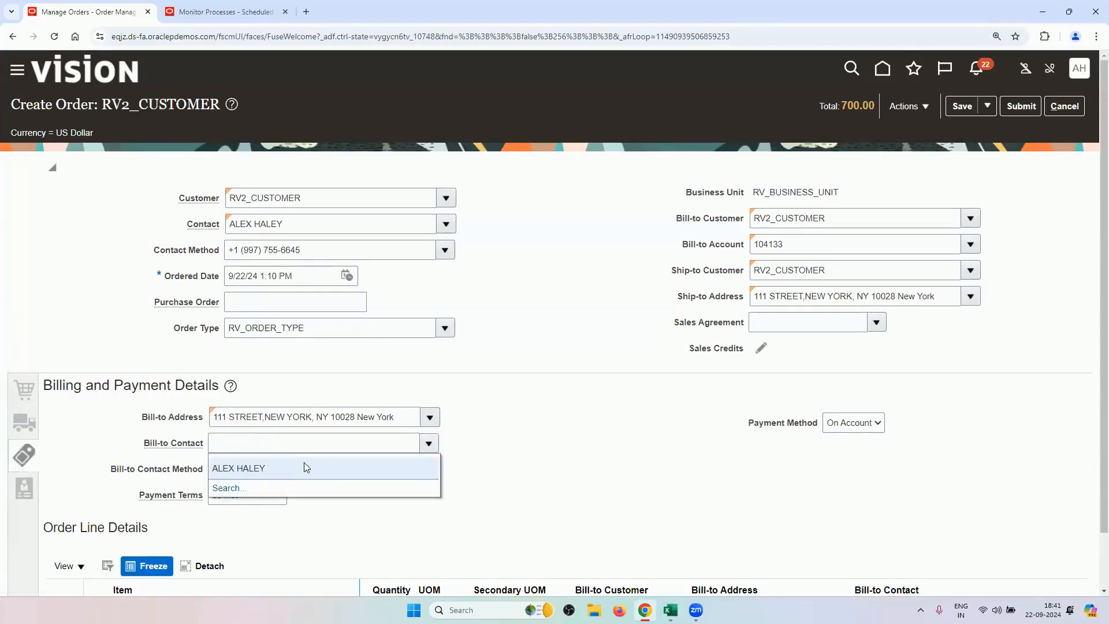
left_click(306, 468)
left_click(247, 494)
left_click(247, 477)
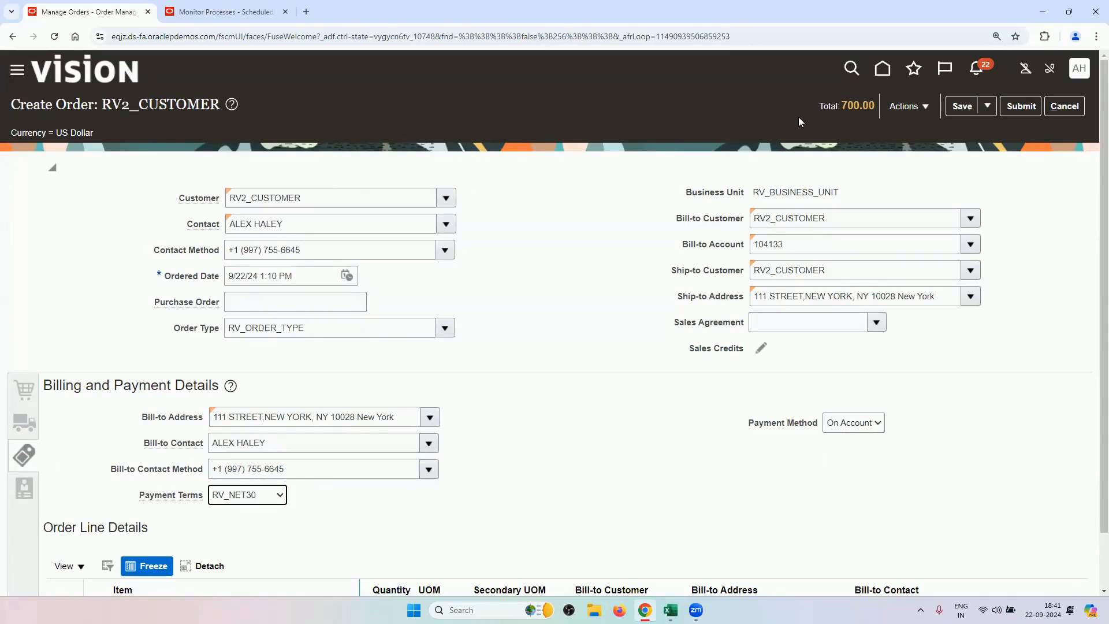
left_click(1014, 107)
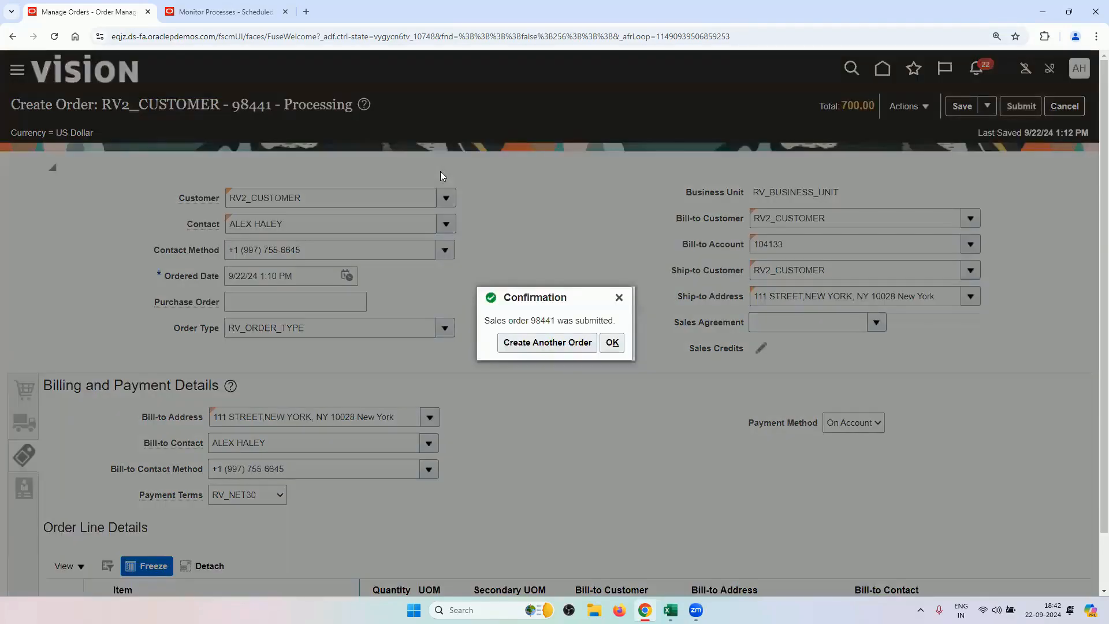
Copy the new order number from the confirmation and record it in Excel cell F45.
double_click(543, 320)
right_click(541, 324)
left_click(554, 336)
left_click(670, 609)
left_click(615, 561)
key("ctrl+v")
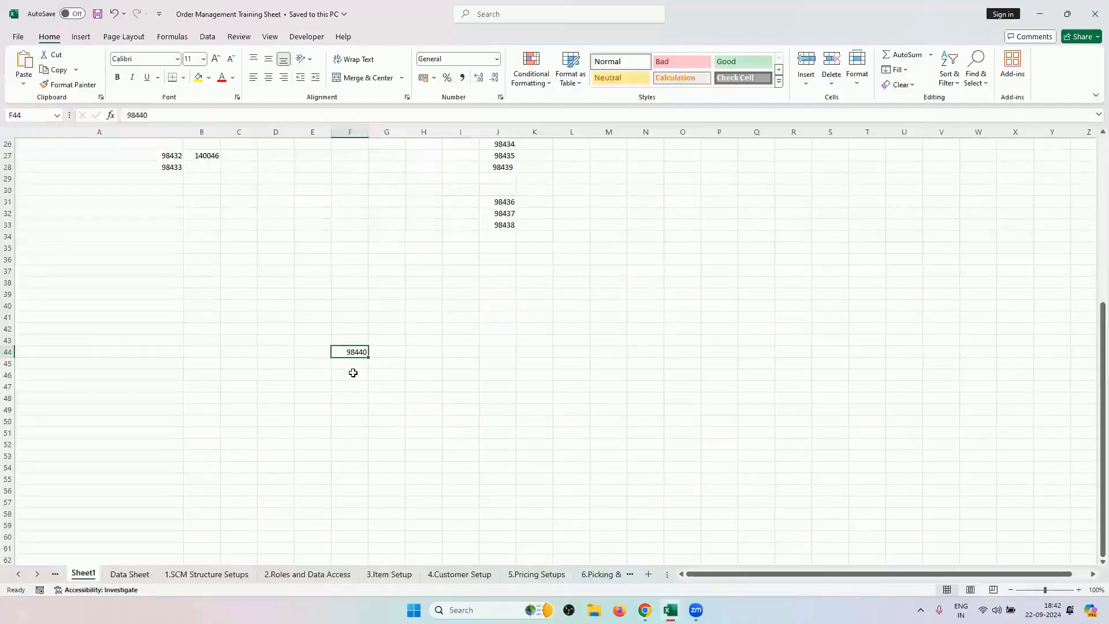
key("Return")
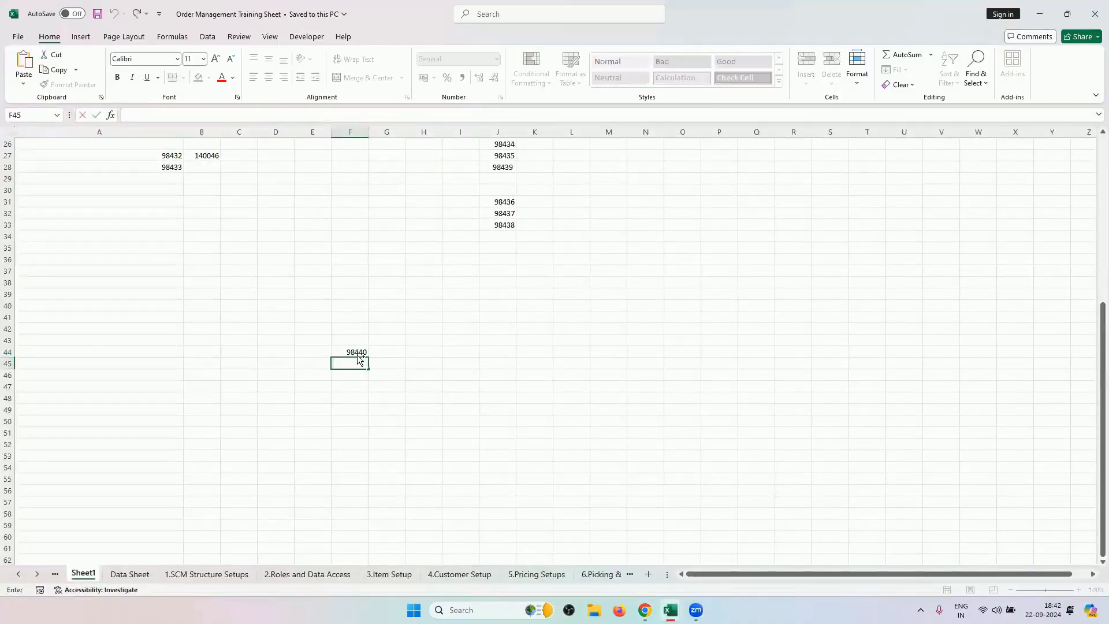
key("ctrl+v")
key("ctrl+Return")
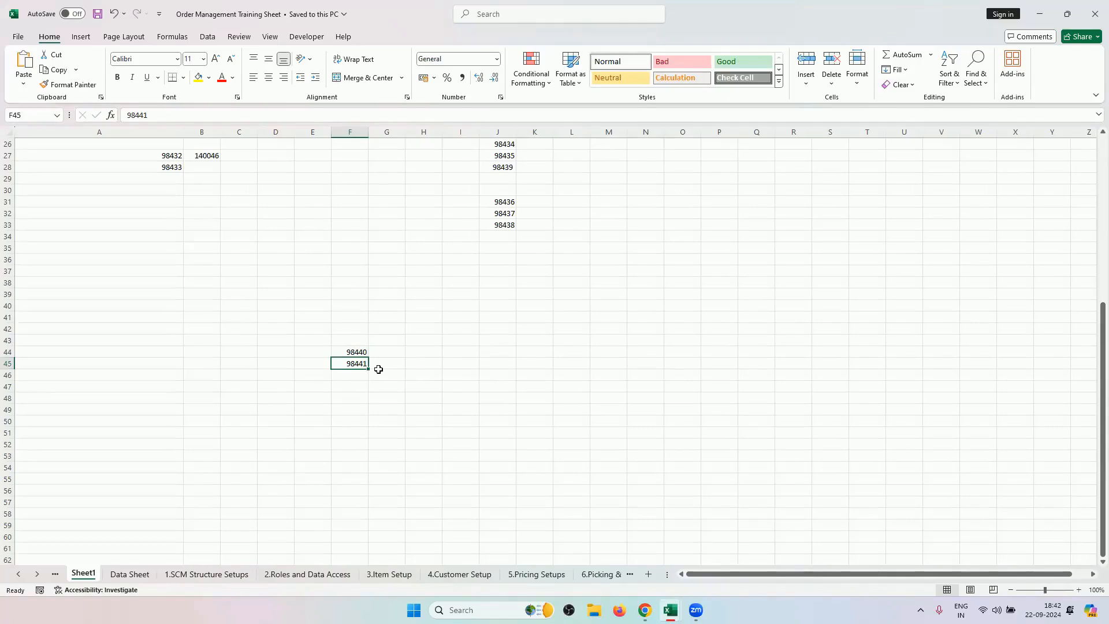
Dismiss the confirmation, switch to the fulfillment view, and open the order's orchestration process.
left_click(645, 610)
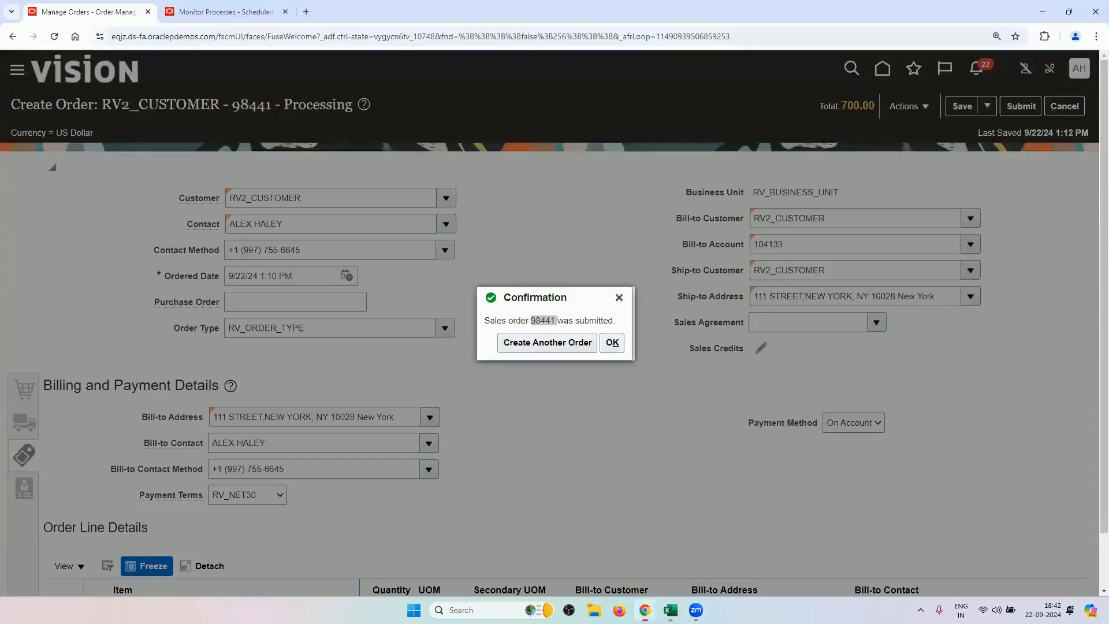
left_click(612, 342)
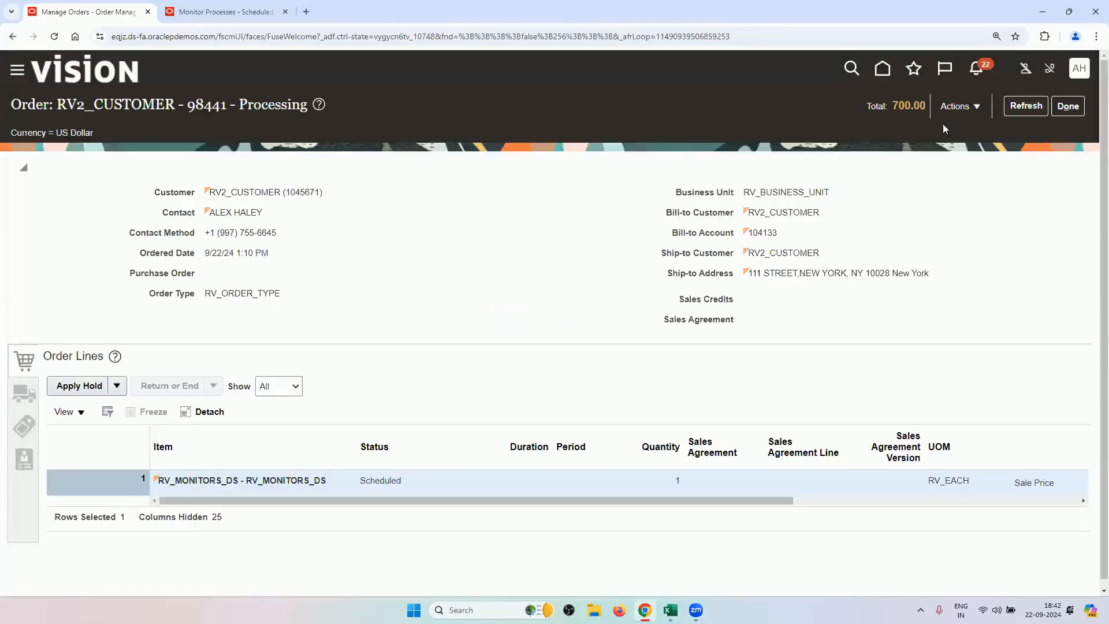
left_click(956, 110)
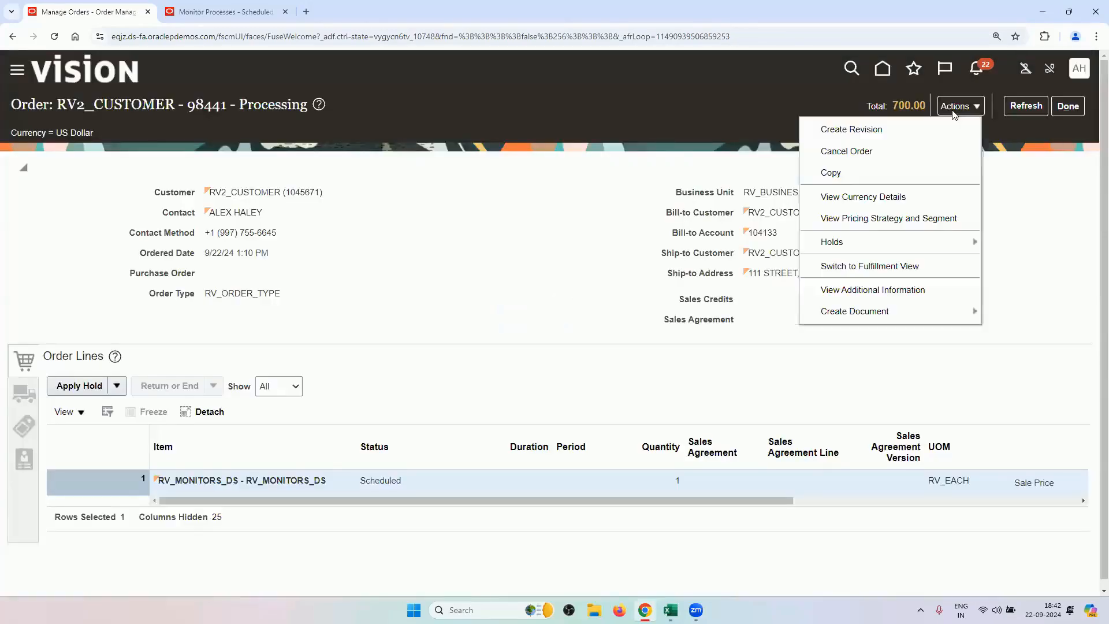
left_click(923, 265)
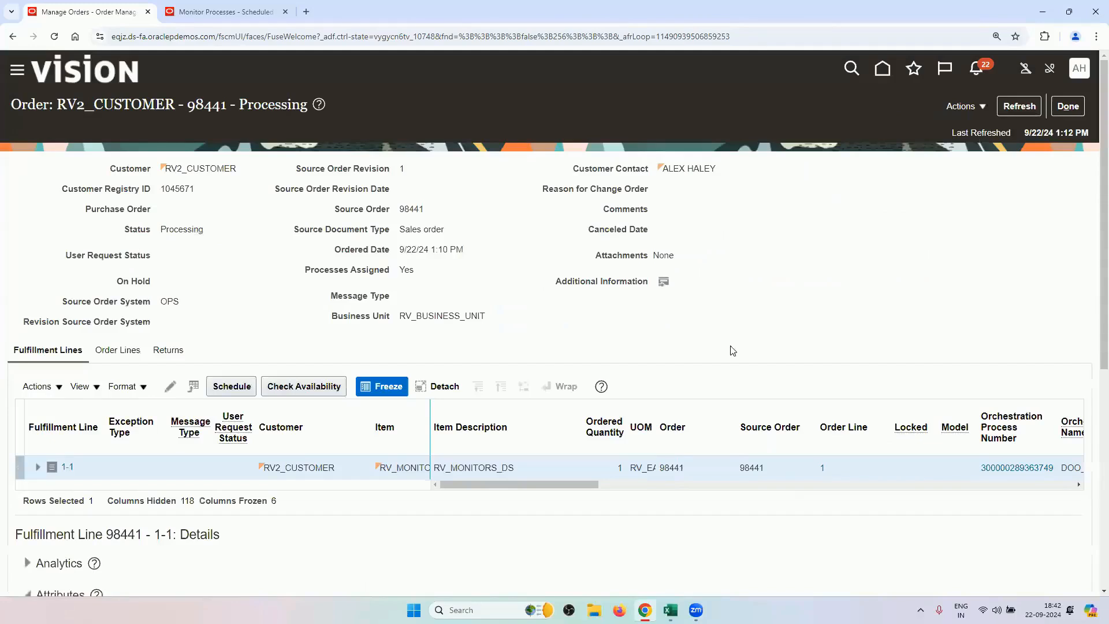
left_click_drag(590, 485, 693, 497)
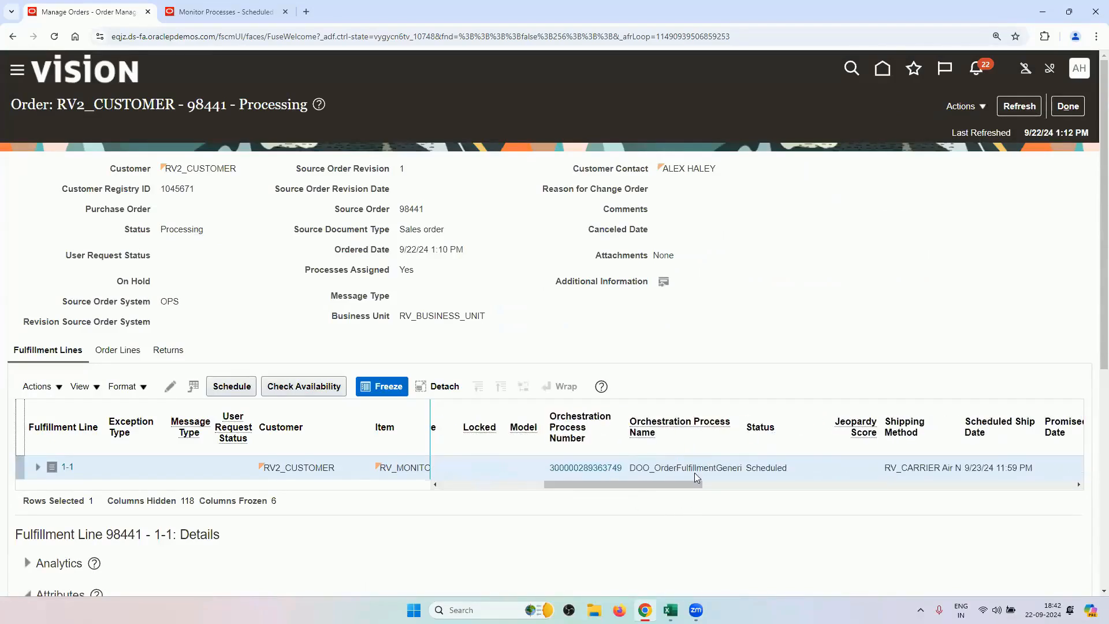
left_click(616, 469)
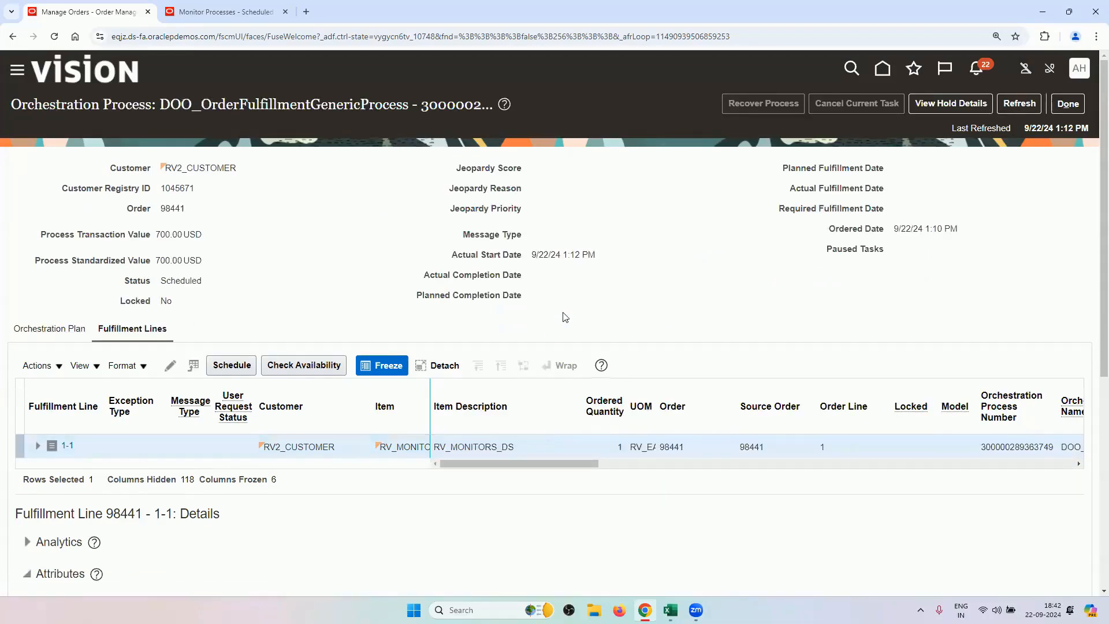
Refresh the process and check the plan: Schedule scheduled, Procure started, Invoice not started.
left_click(1018, 104)
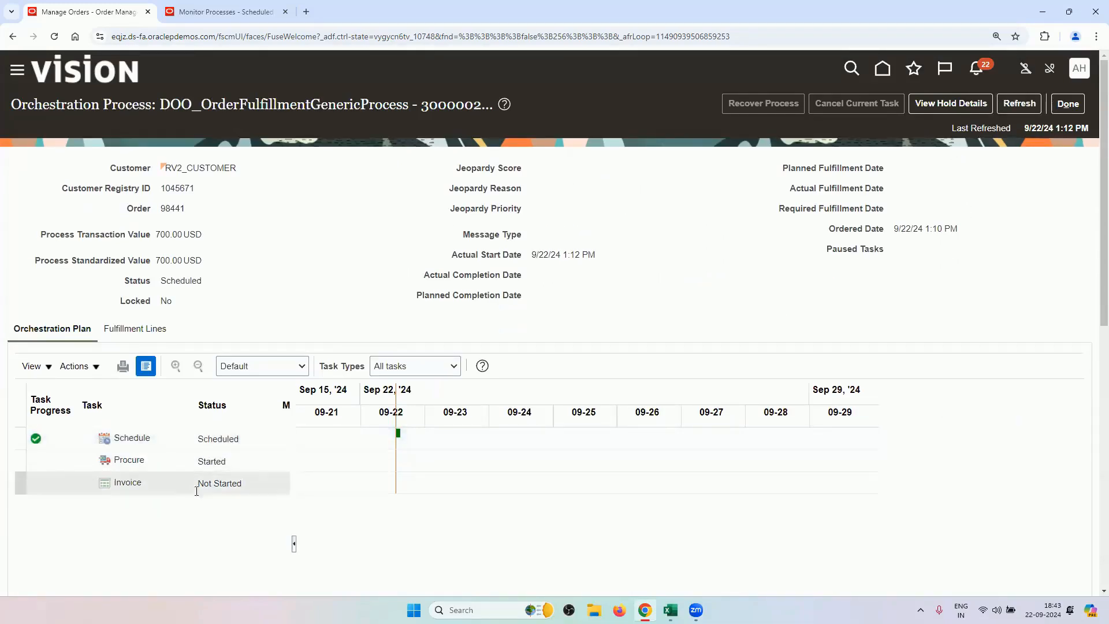
left_click(148, 445)
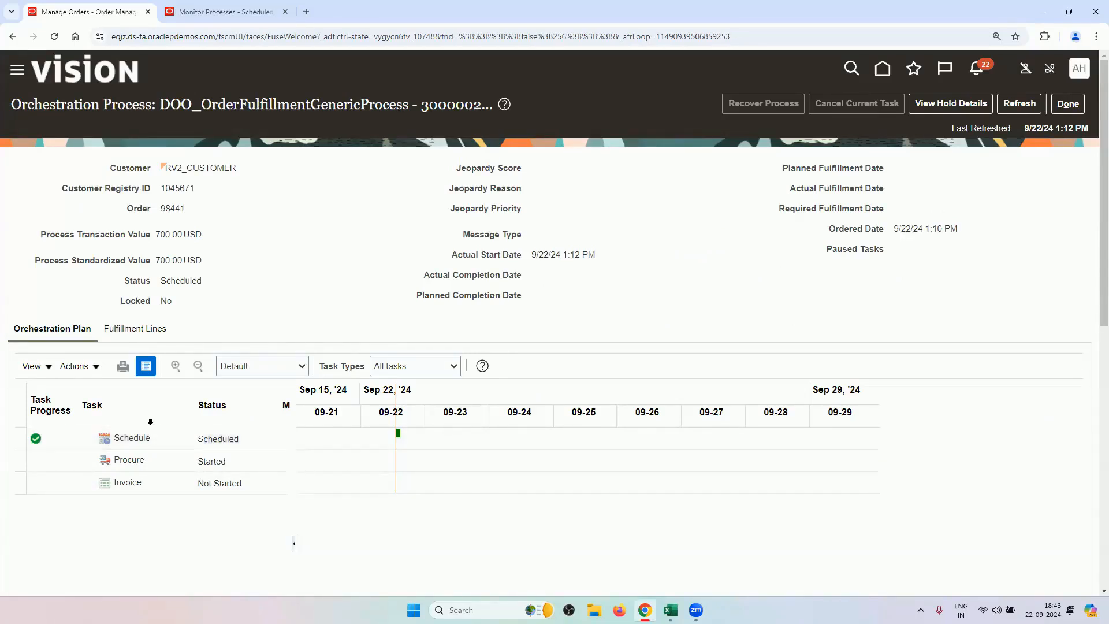
left_click(151, 329)
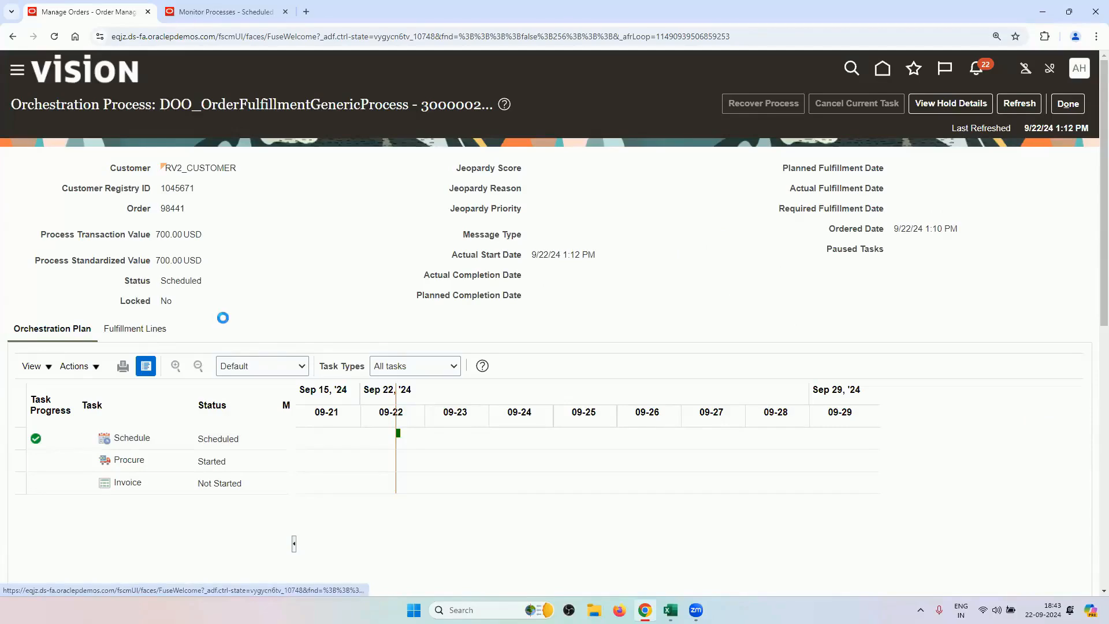
Review line 1-1's Drop Shipment details: supplier RV_SUPPLIER and requisition RVREQ9, no PO yet.
scroll(257, 332, "down", 3)
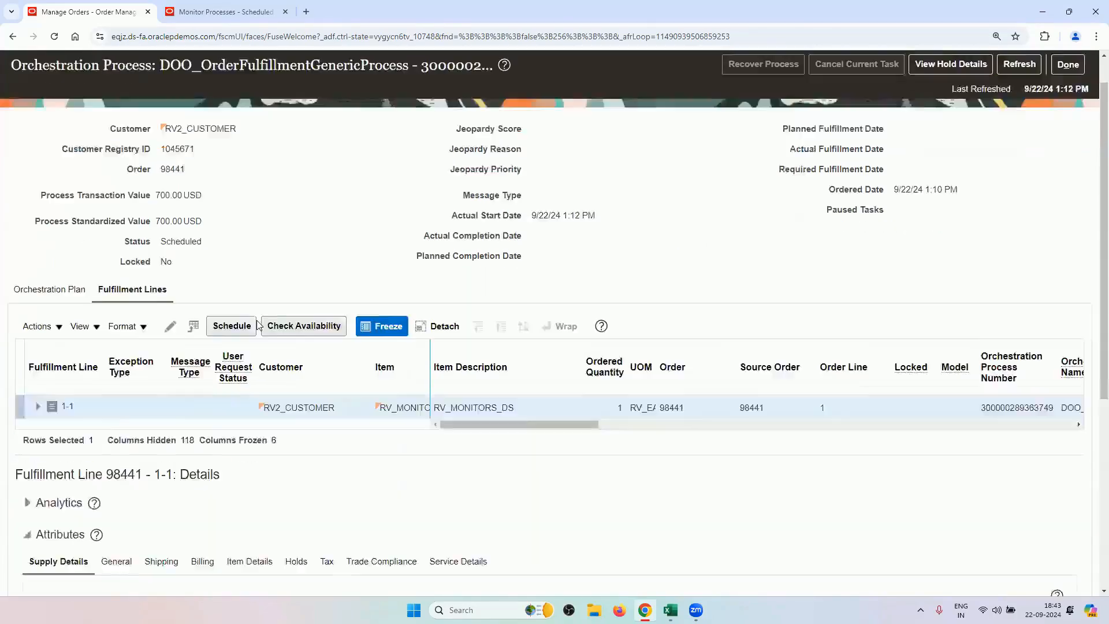
scroll(263, 339, "down", 3)
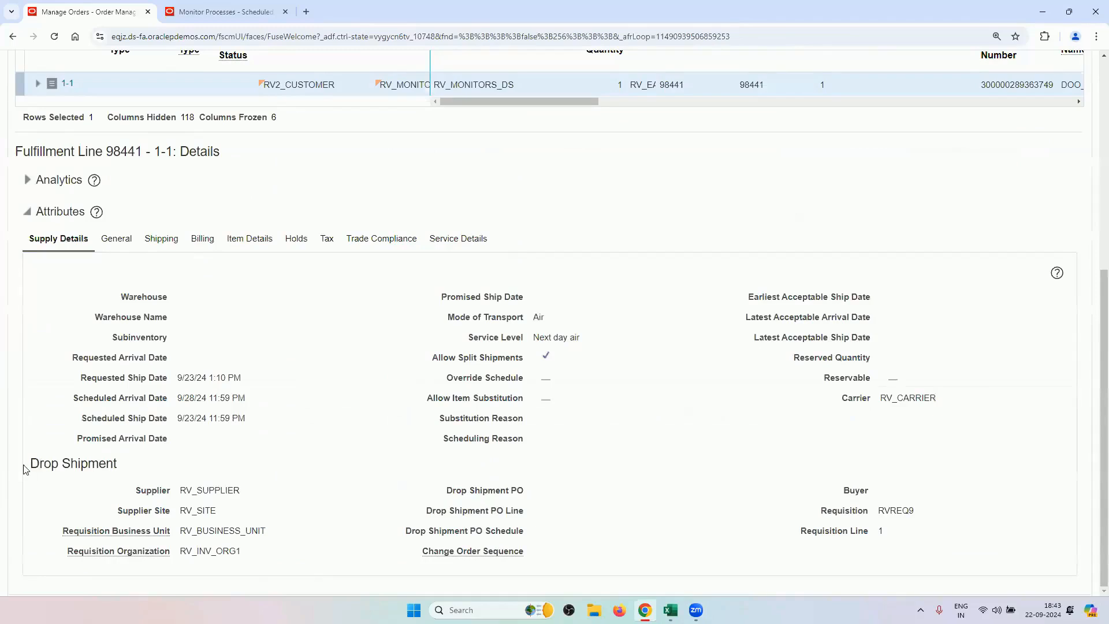
left_click_drag(30, 462, 123, 469)
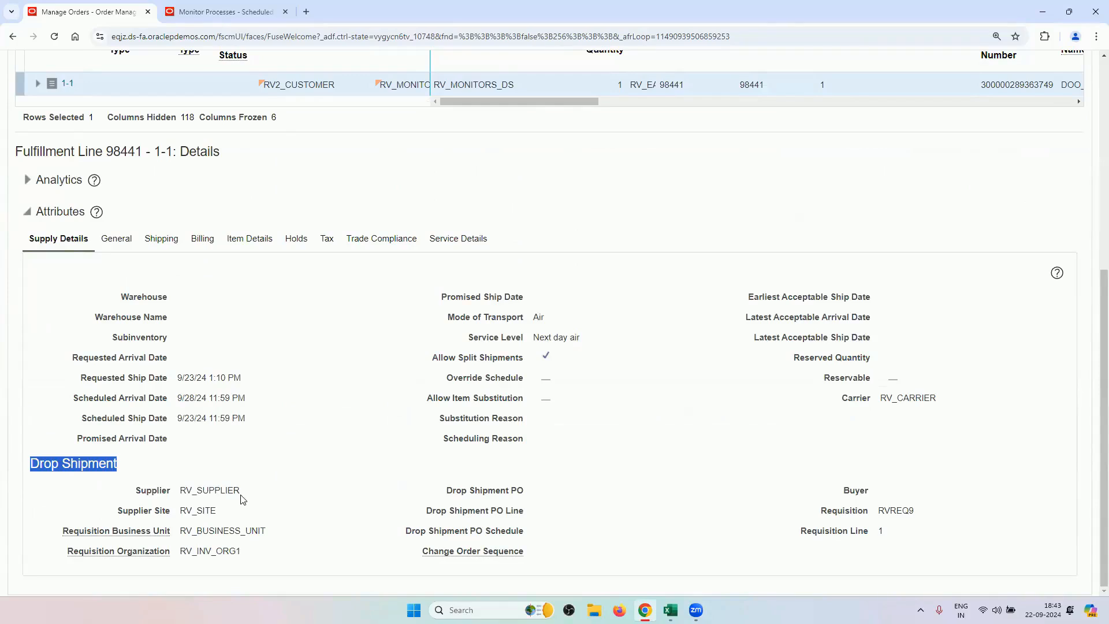
left_click_drag(130, 495, 241, 493)
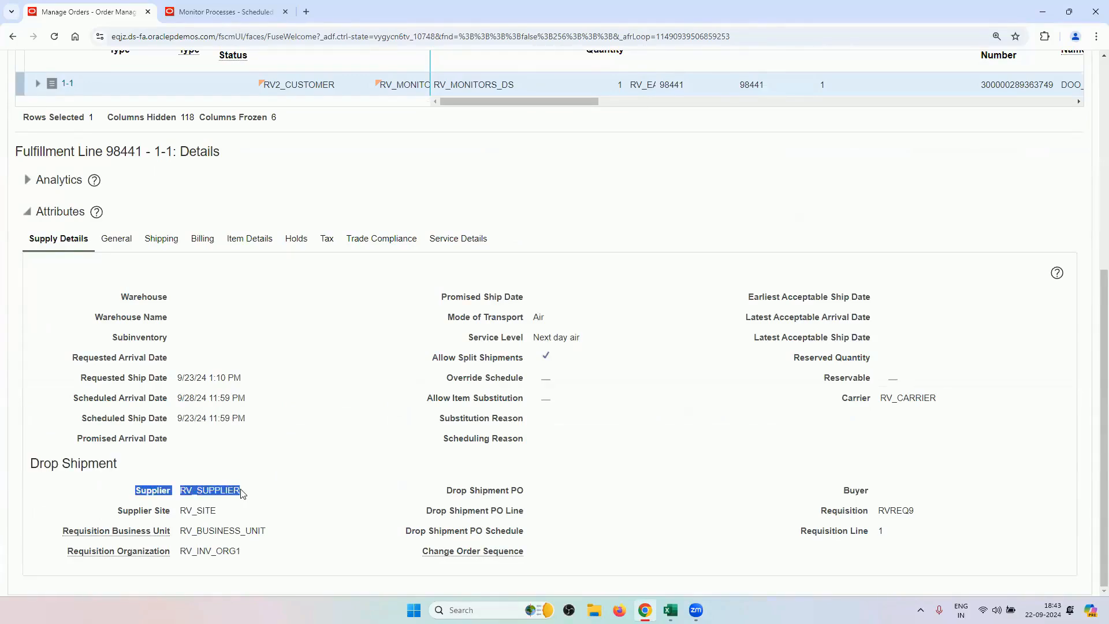
left_click_drag(241, 494, 241, 558)
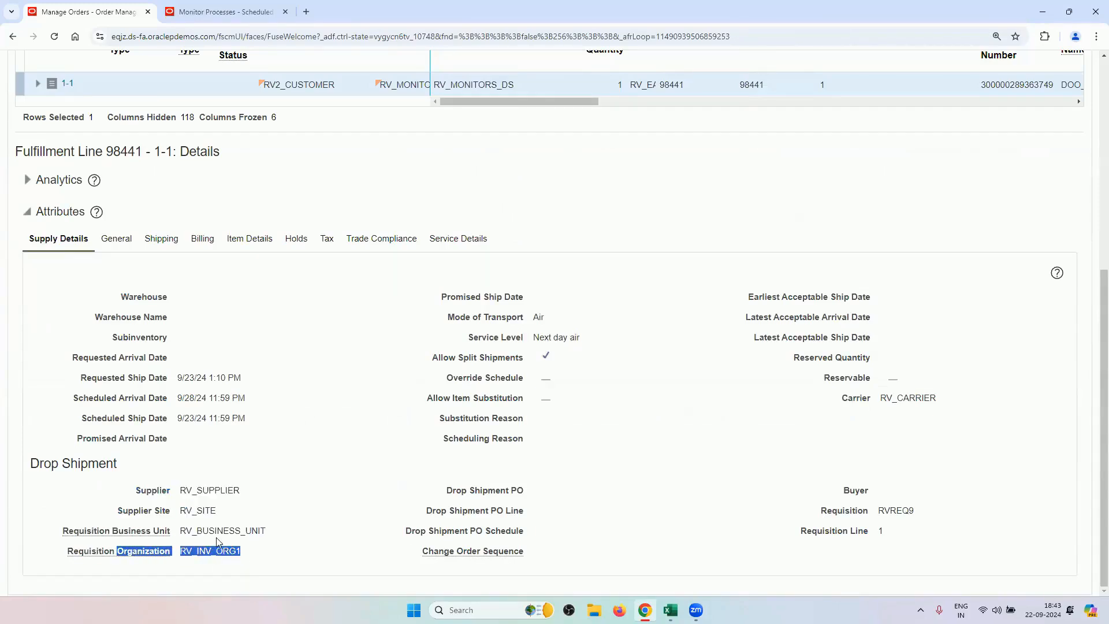
left_click(916, 511)
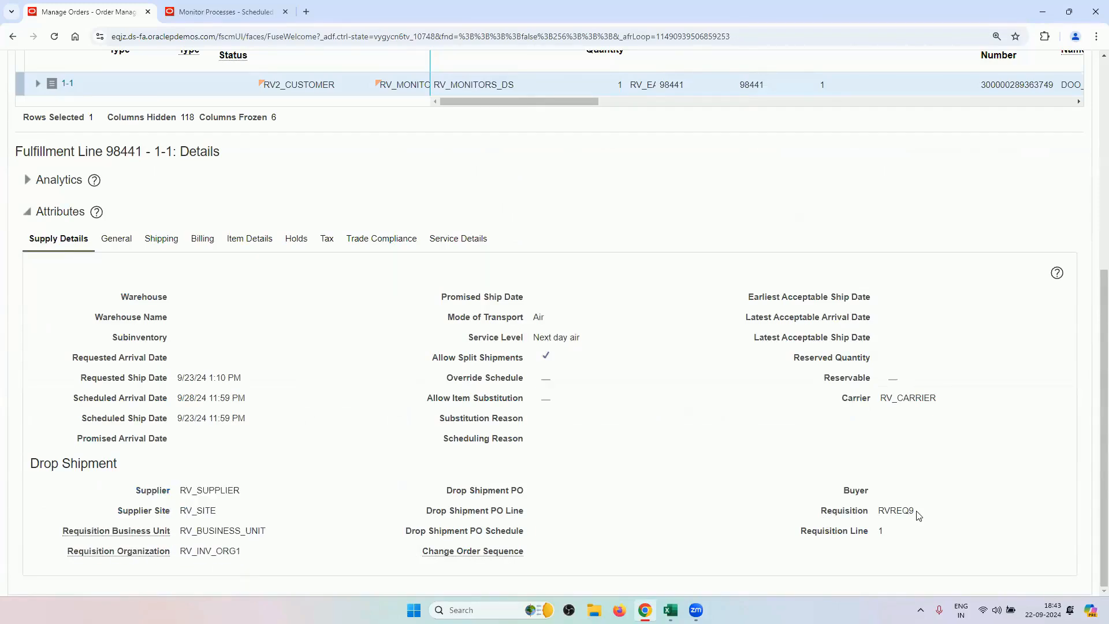
left_click_drag(918, 515, 878, 513)
left_click(949, 492)
Refresh order 98441 to reload its latest fulfillment status.
scroll(898, 511, "up", 6)
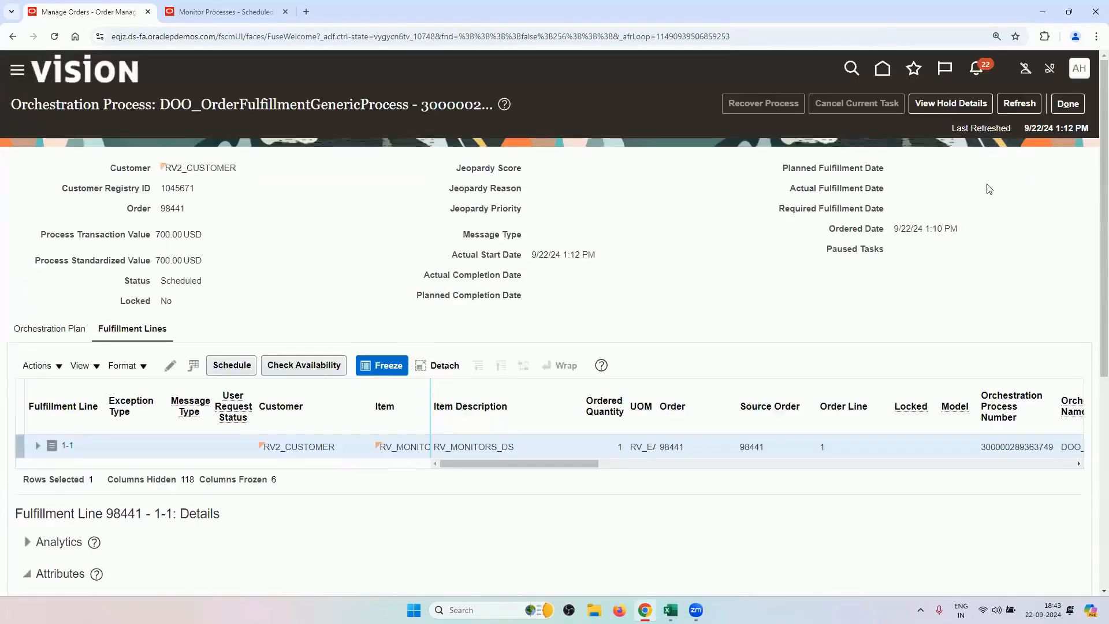
left_click(1012, 107)
scroll(756, 340, "down", 6)
scroll(766, 414, "up", 6)
scroll(775, 461, "down", 6)
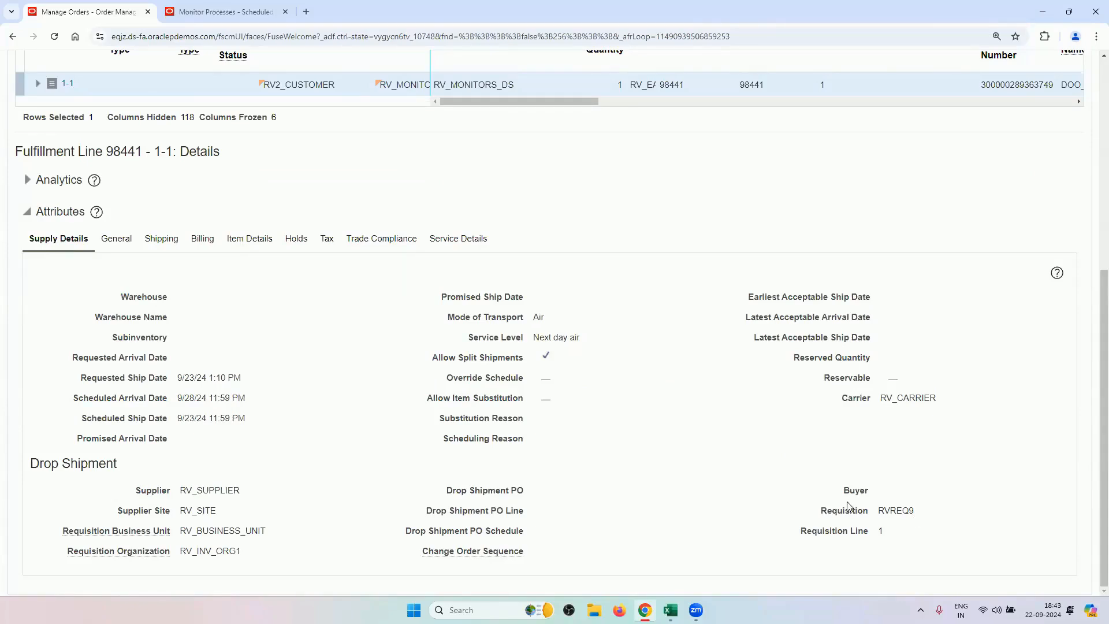
Refresh the process and check the fulfillment line's Scheduled Ship Date.
scroll(849, 508, "up", 6)
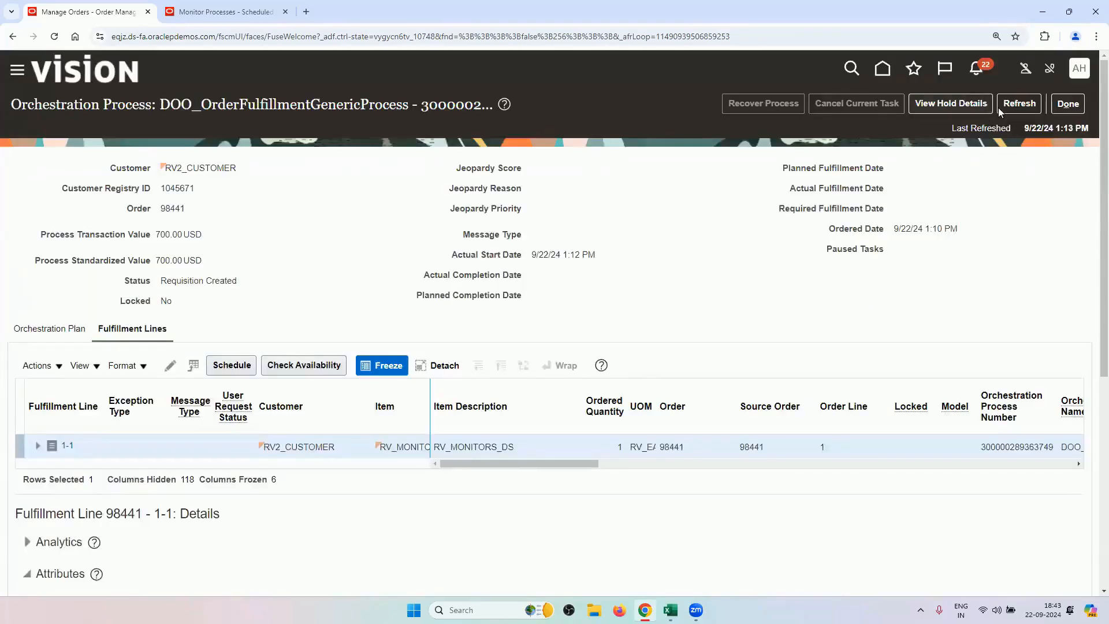
left_click(999, 107)
scroll(62, 208, "down", 5)
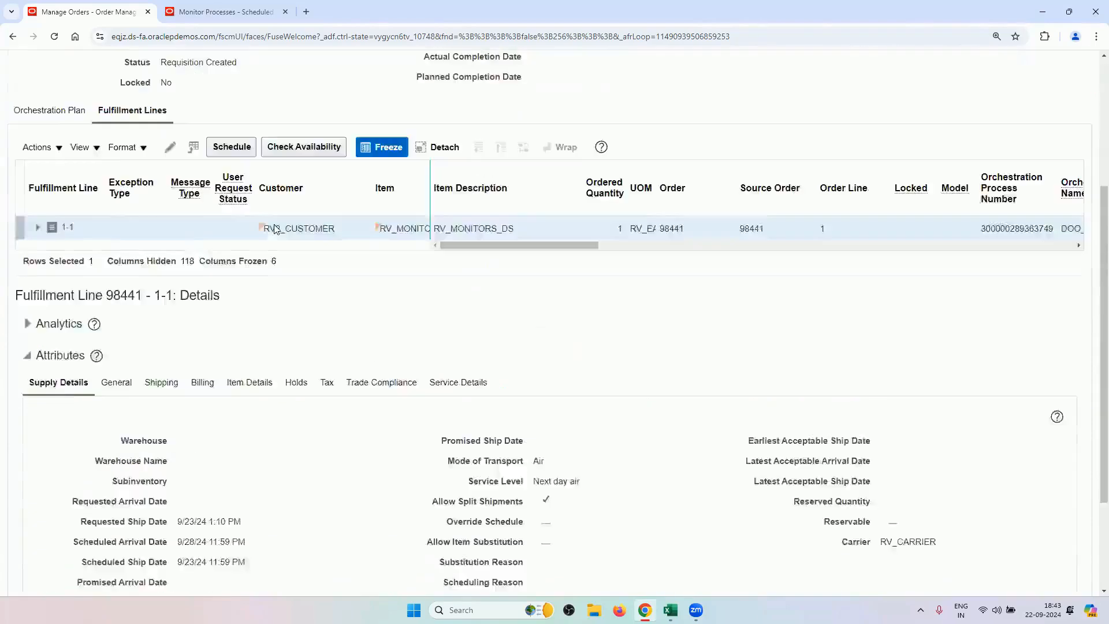
scroll(63, 208, "up", 2)
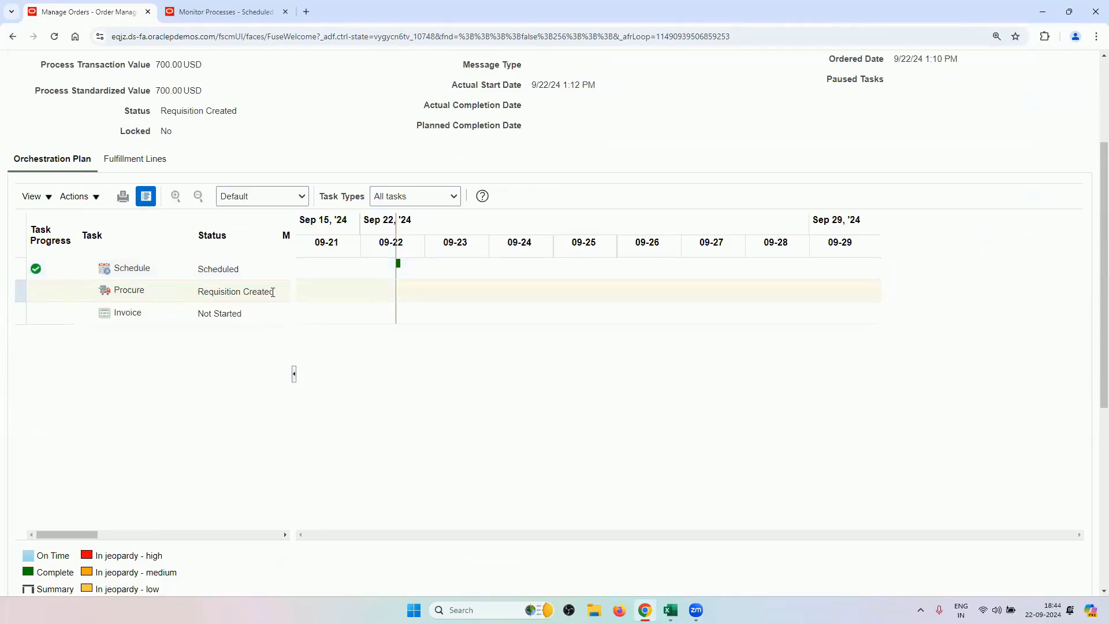
scroll(964, 206, "up", 3)
left_click(1018, 105)
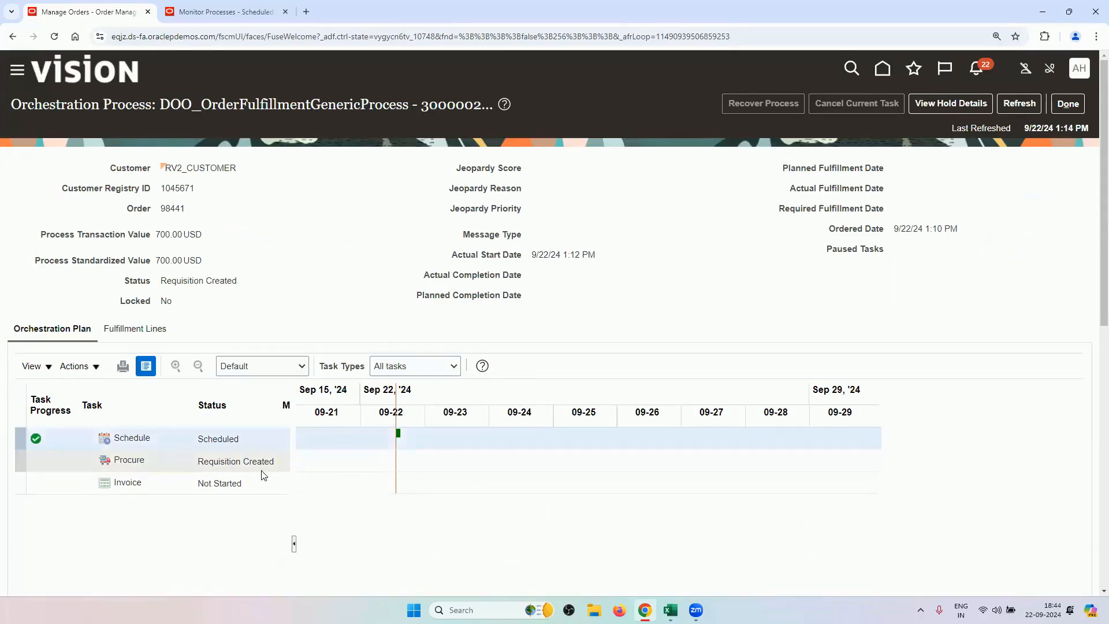
left_click(149, 330)
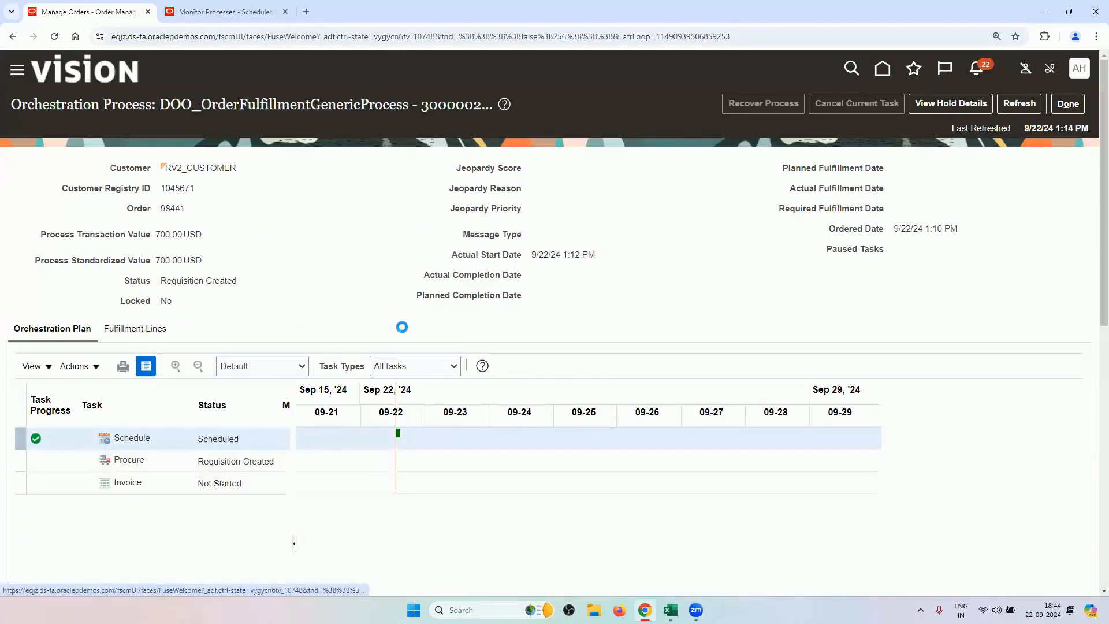
scroll(432, 495, "down", 6)
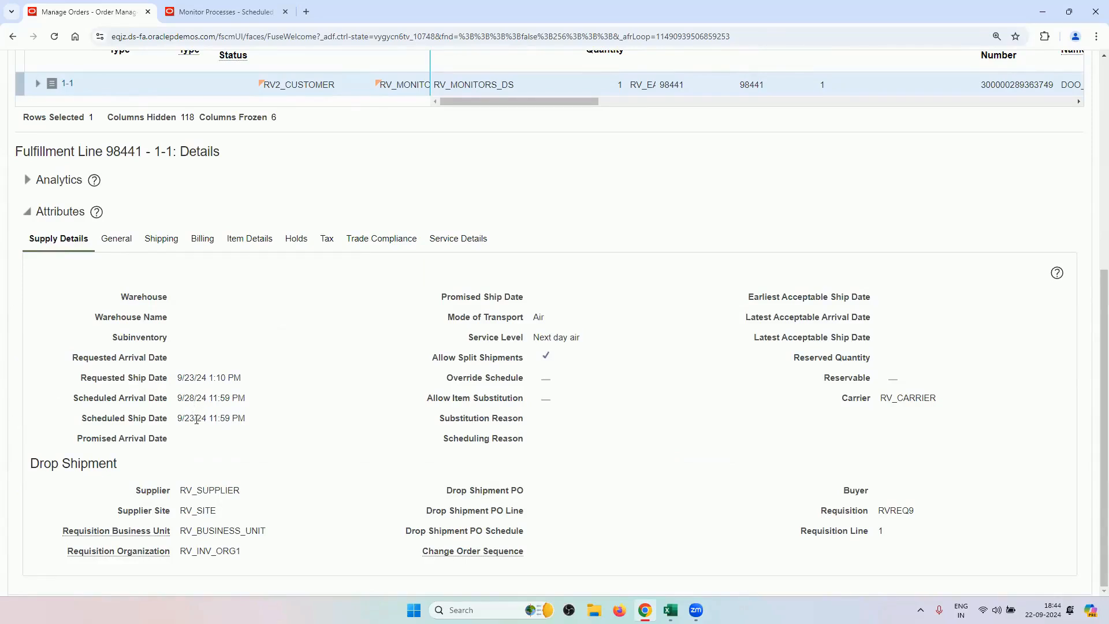
left_click_drag(195, 418, 186, 397)
Refresh again and review the orchestration plan with Procure at Requisition Created.
scroll(543, 443, "up", 6)
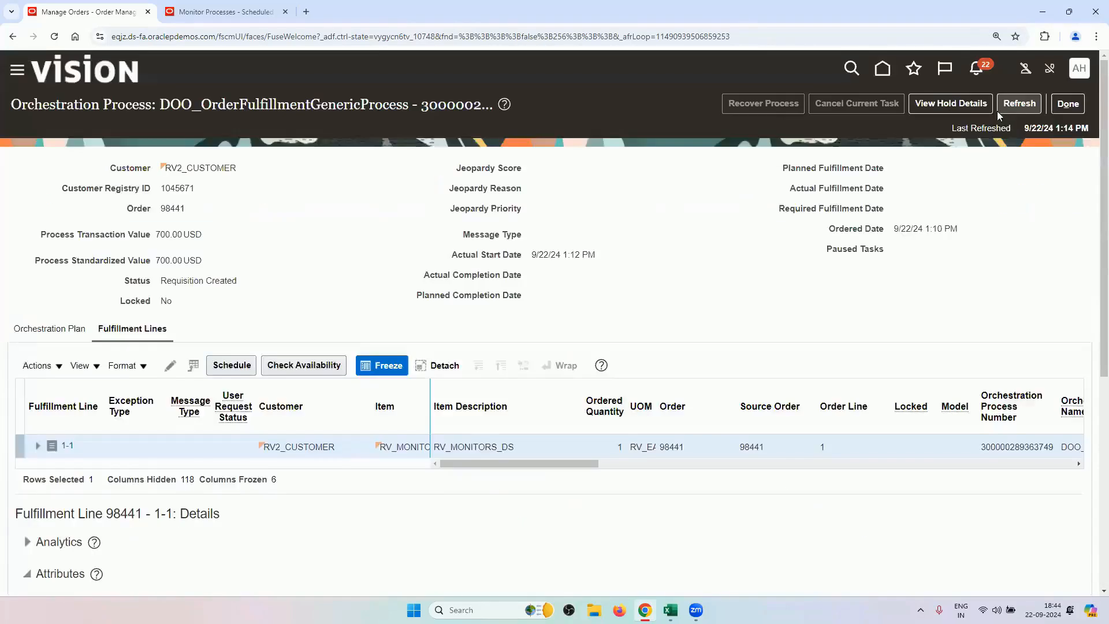
left_click(997, 106)
scroll(611, 337, "down", 6)
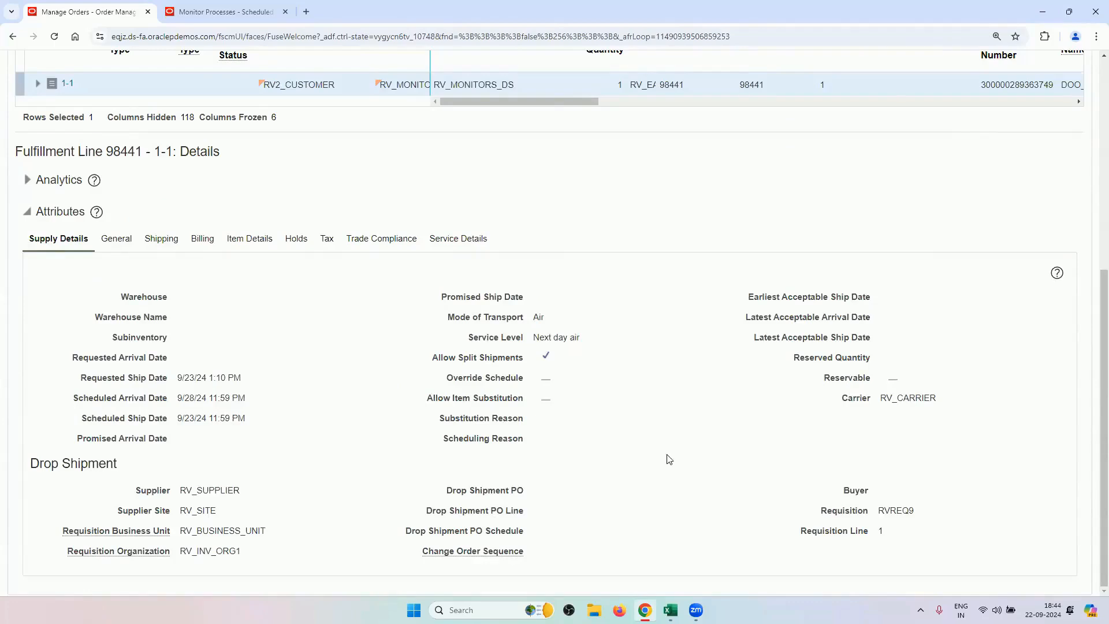
scroll(668, 459, "up", 2)
scroll(662, 496, "down", 2)
scroll(547, 512, "up", 8)
left_click(1000, 111)
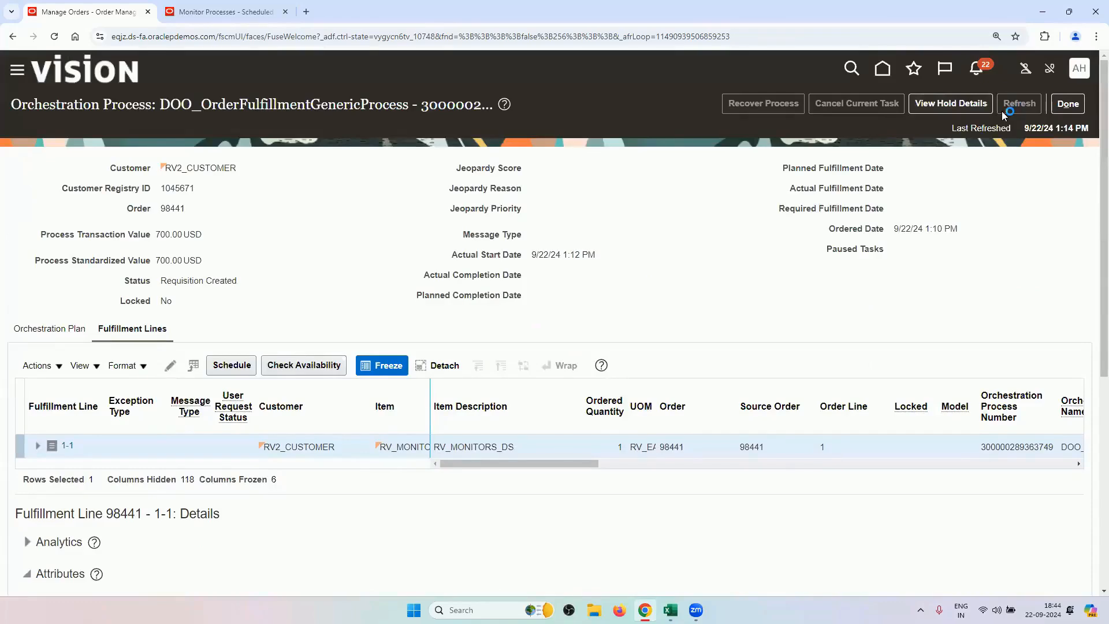
scroll(614, 351, "down", 8)
scroll(621, 376, "up", 6)
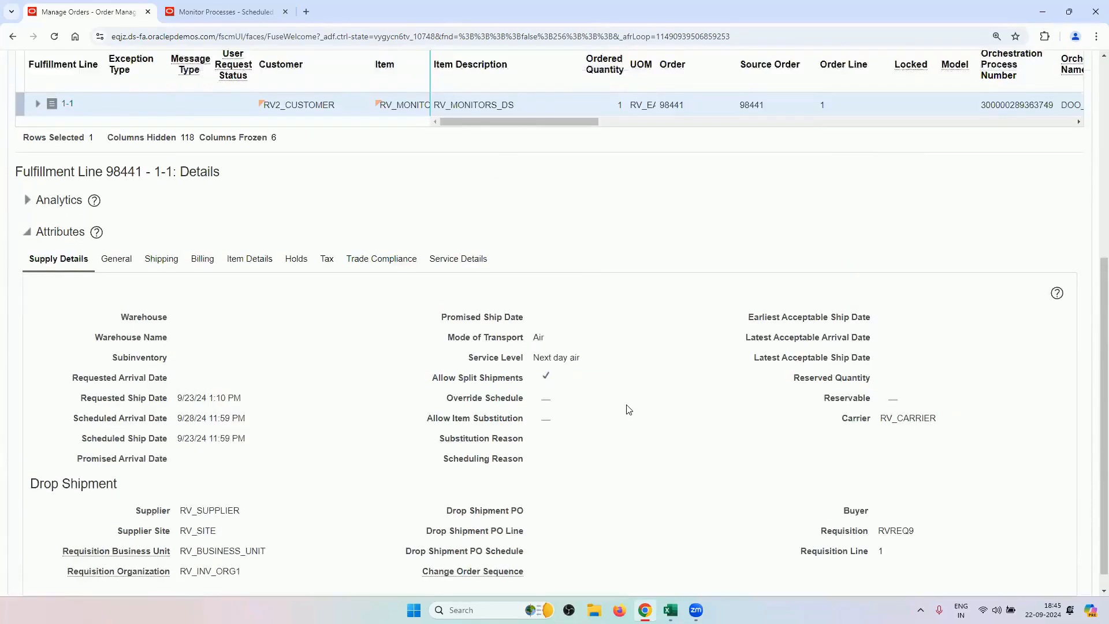
left_click_drag(555, 393, 638, 413)
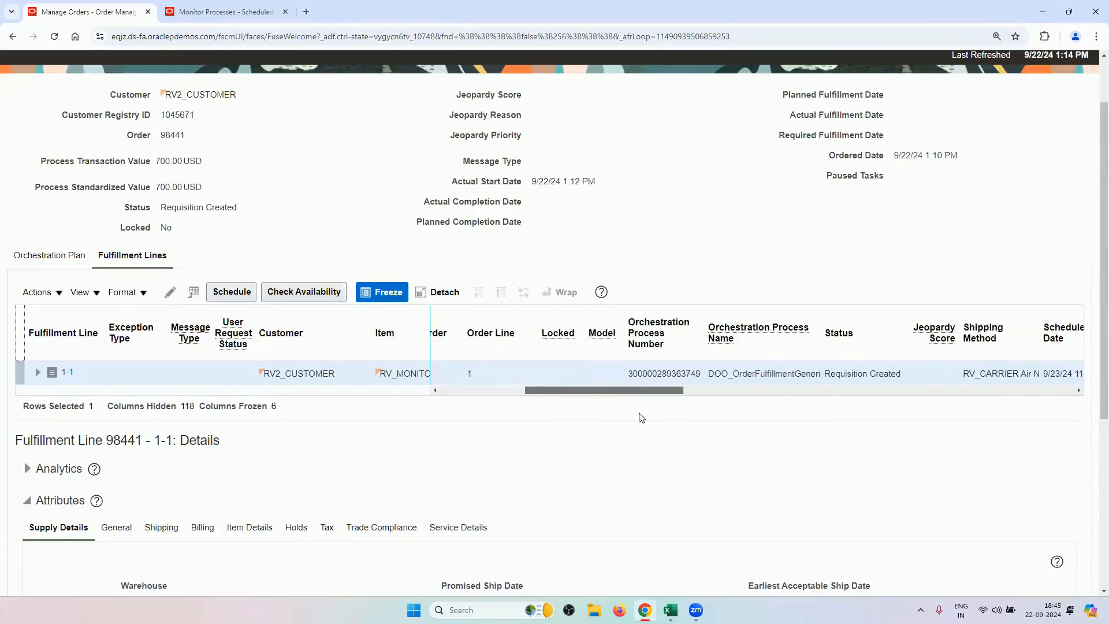
left_click(49, 255)
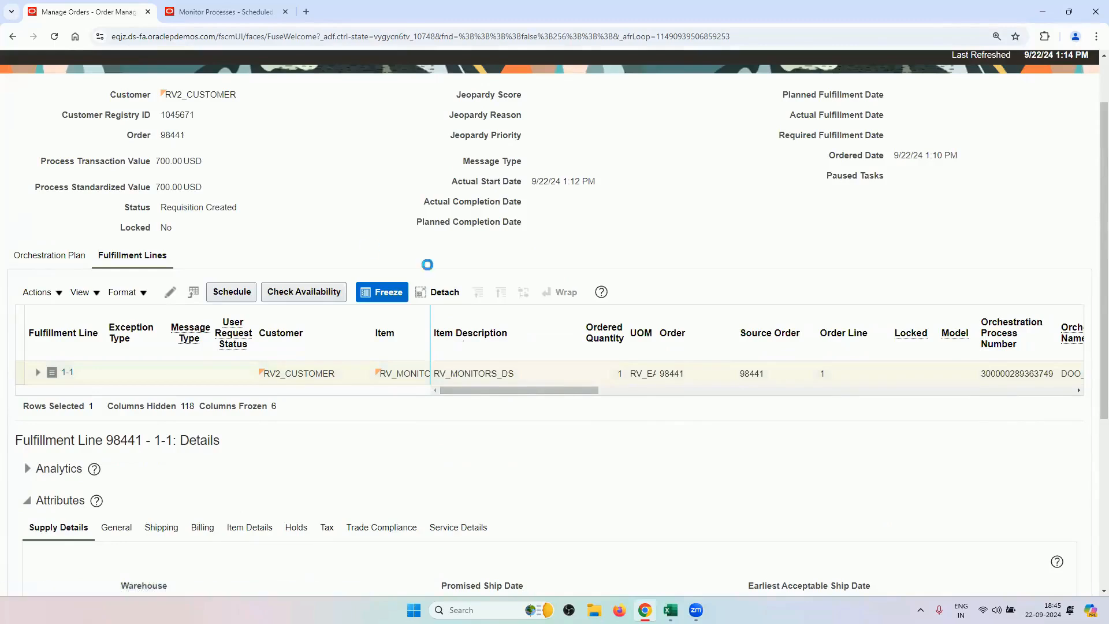
scroll(423, 401, "up", 2)
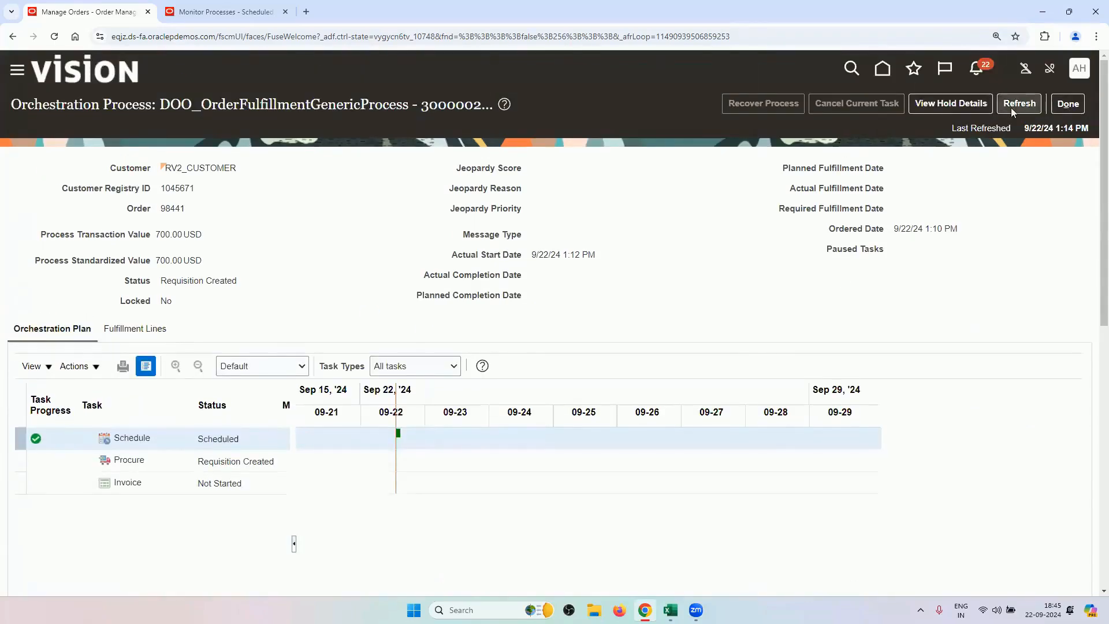
Refresh until order 98441 reads Awaiting Shipping, then scroll to its drop shipment PO.
left_click(1018, 103)
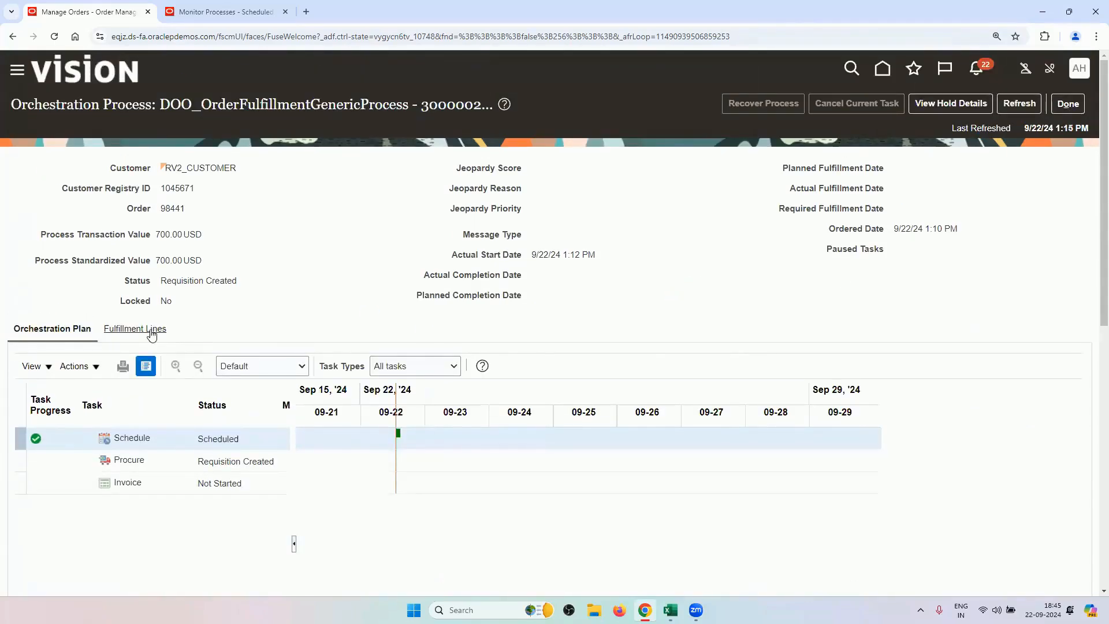
left_click(1011, 102)
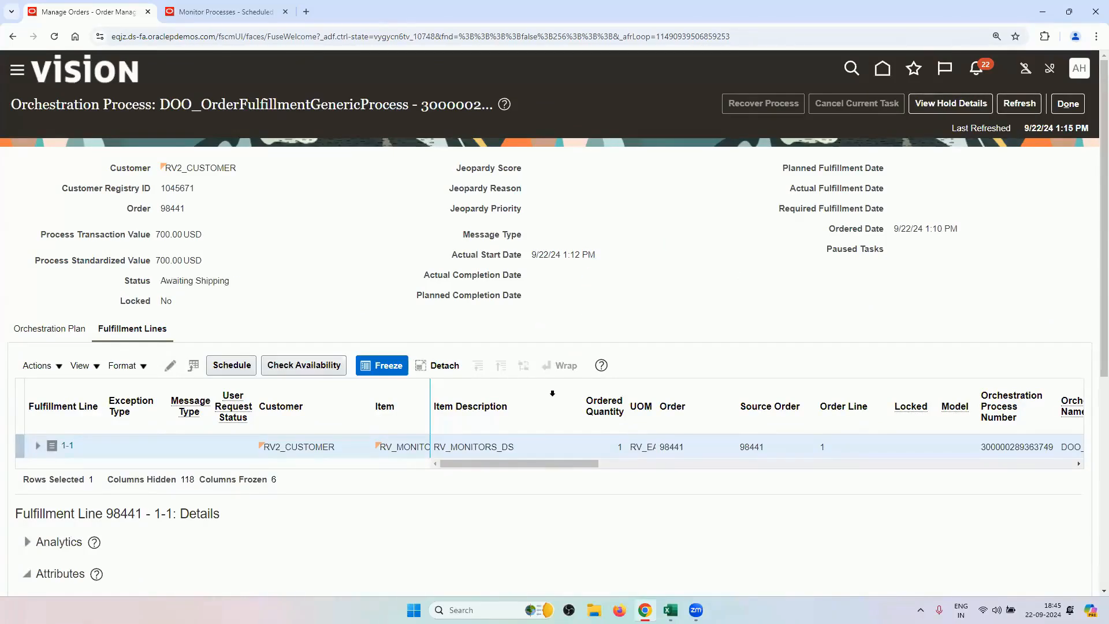
scroll(553, 431, "down", 5)
scroll(170, 391, "down", 1)
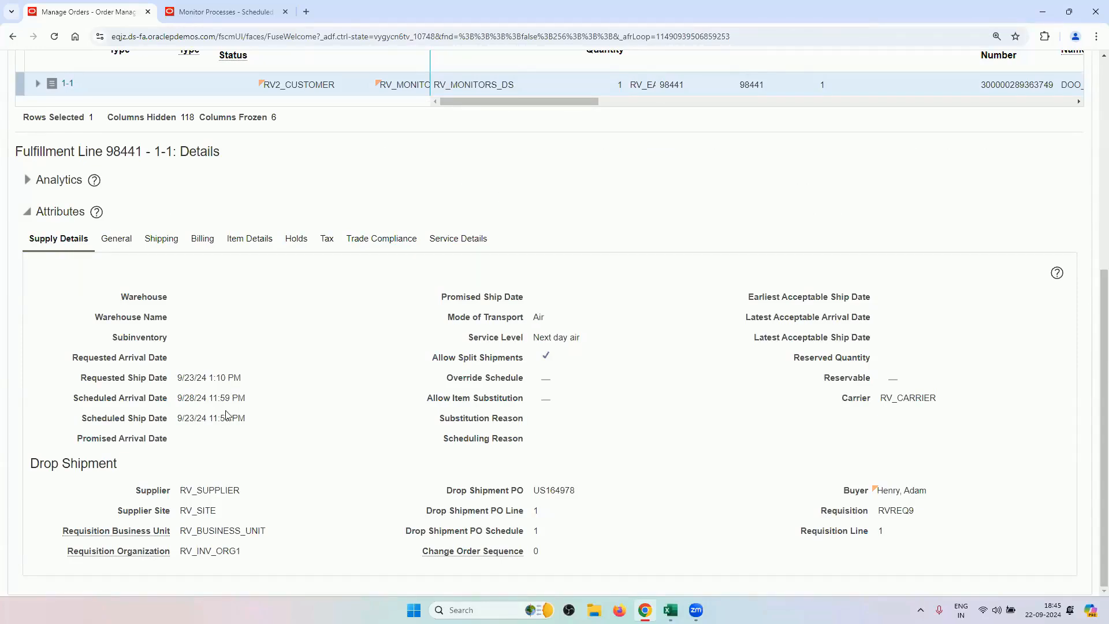
Highlight the requested and scheduled dates, including Scheduled Arrival Date 9/28/24 11:59 PM.
double_click(191, 399)
left_click(275, 340)
left_click_drag(248, 418, 177, 377)
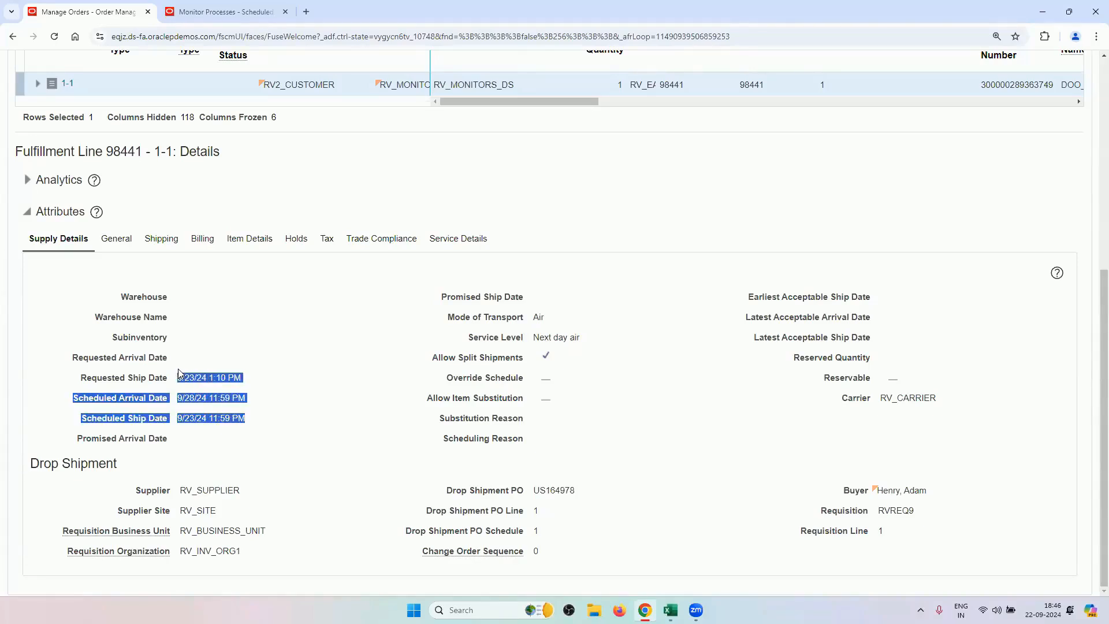
left_click(207, 401)
triple_click(206, 400)
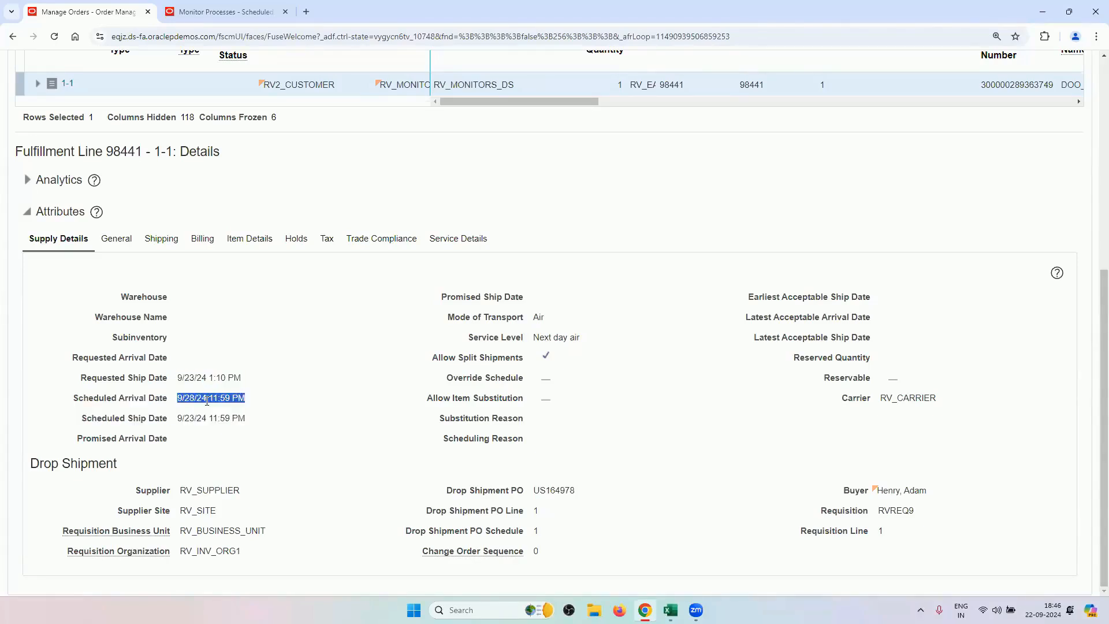
left_click(292, 345)
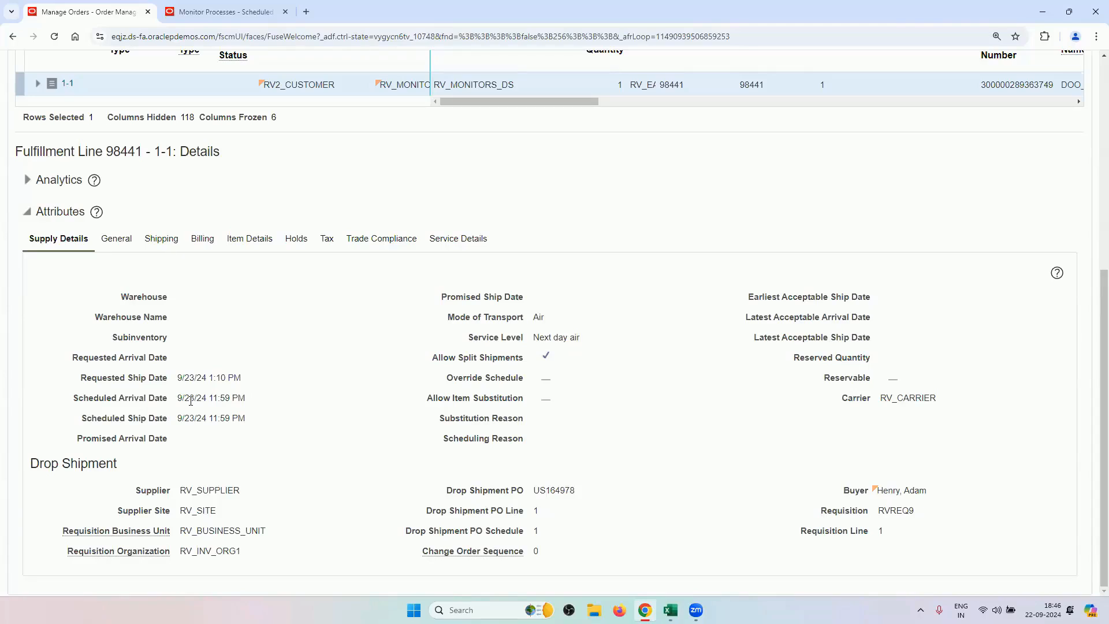
mouse_move(177, 400)
left_mouse_down()
mouse_move(249, 404)
mouse_move(172, 409)
left_mouse_up()
left_click(249, 404)
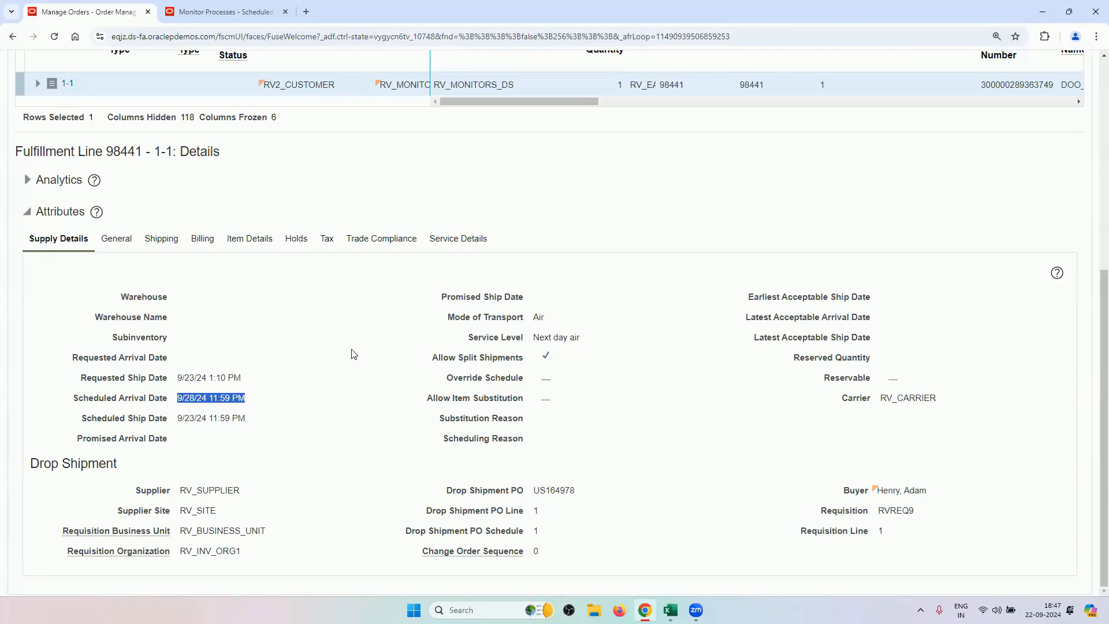
Select the Drop Shipment PO number US164978 in the line's Supply Details.
scroll(354, 354, "up", 6)
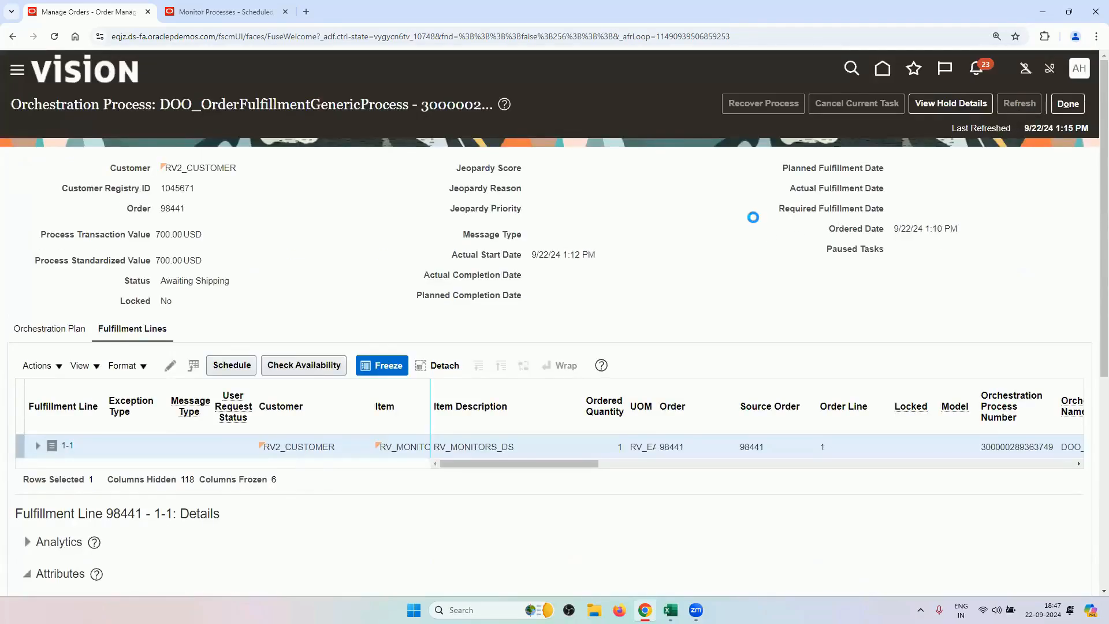
scroll(617, 275, "down", 2)
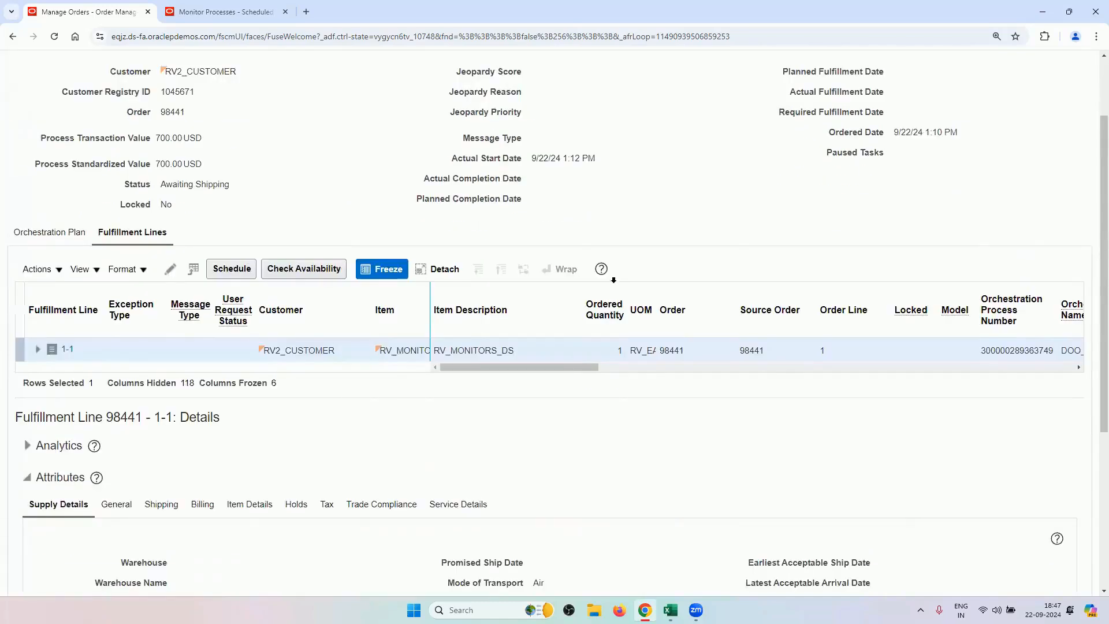
scroll(693, 223, "down", 4)
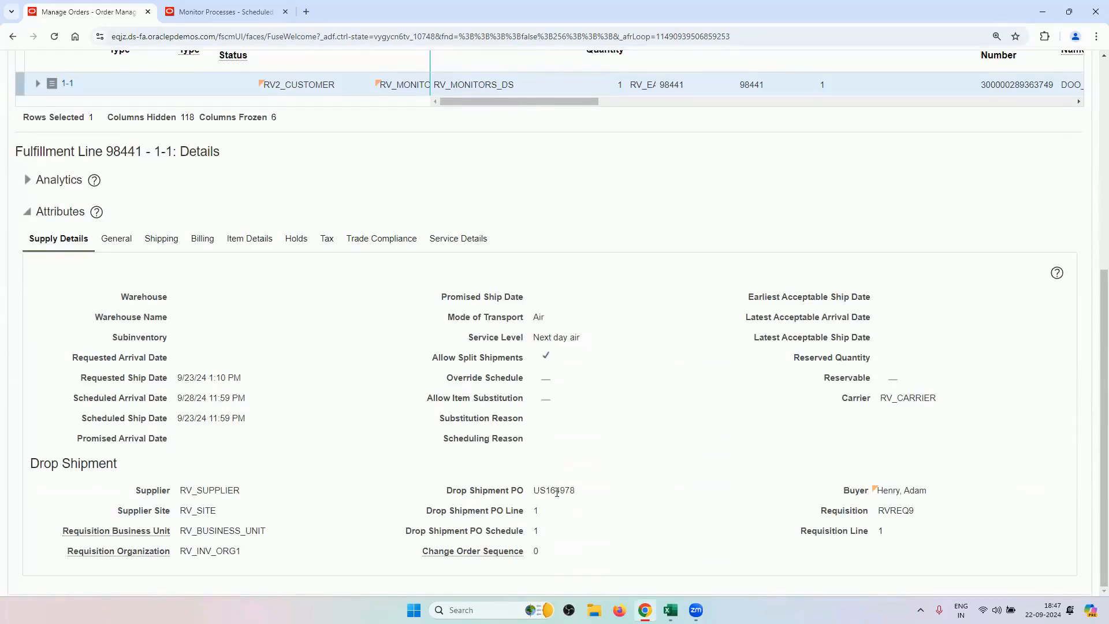
left_click_drag(579, 493, 527, 491)
left_click_drag(933, 493, 882, 491)
left_click_drag(576, 493, 535, 497)
Copy the PO number US164978 and move to the other browser tab.
right_click(543, 494)
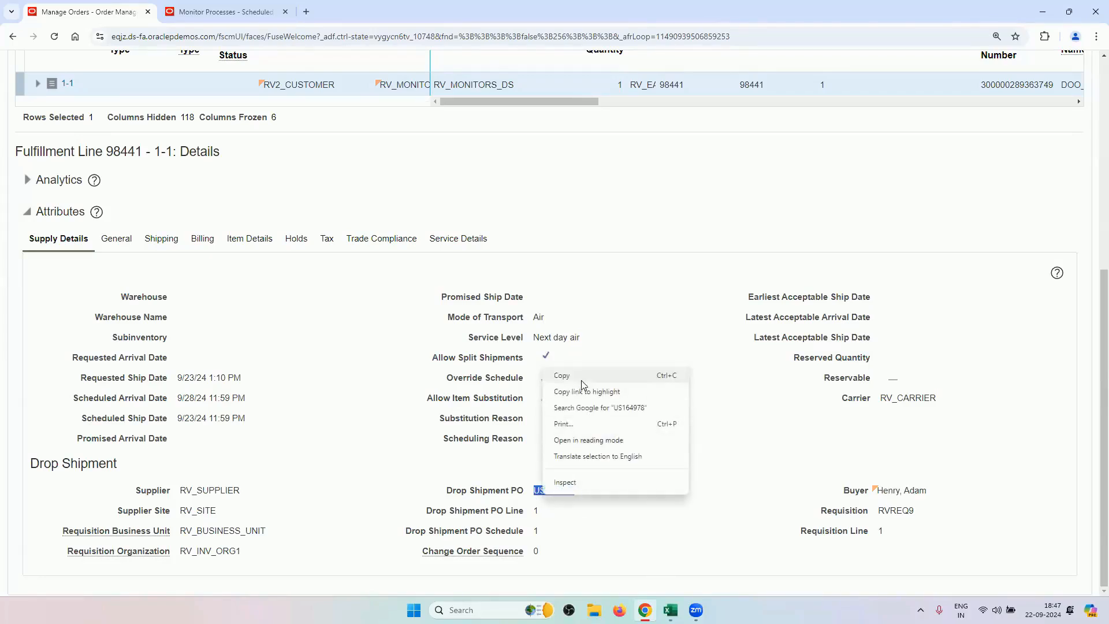
left_click(555, 375)
left_click(239, 7)
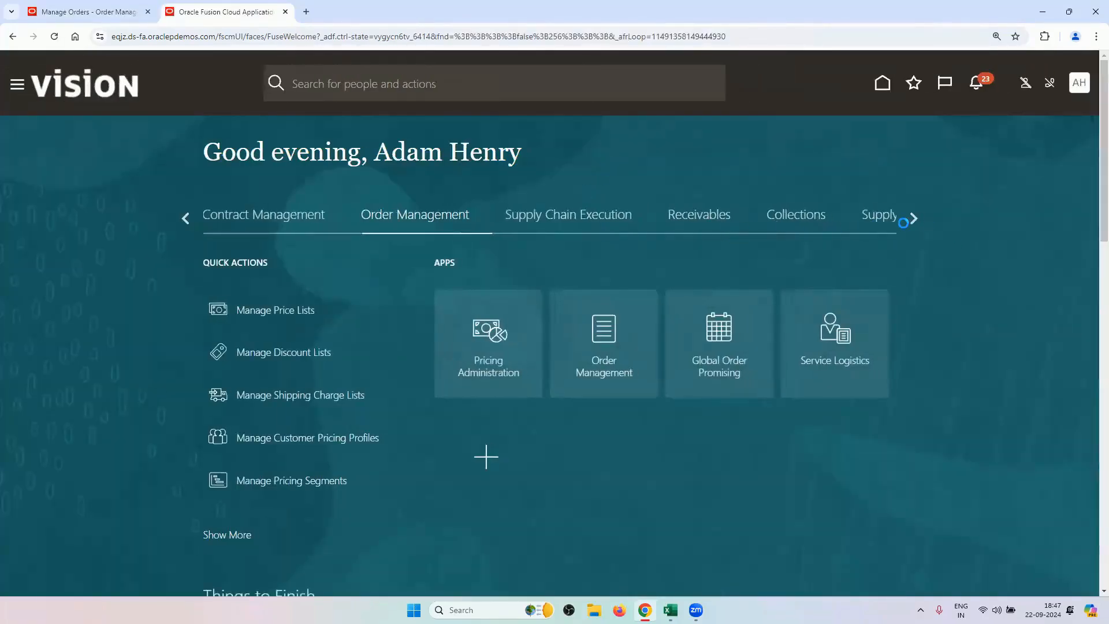
Browse the application categories to the Procurement group and open Purchase Orders.
left_click(914, 220)
left_click(915, 220)
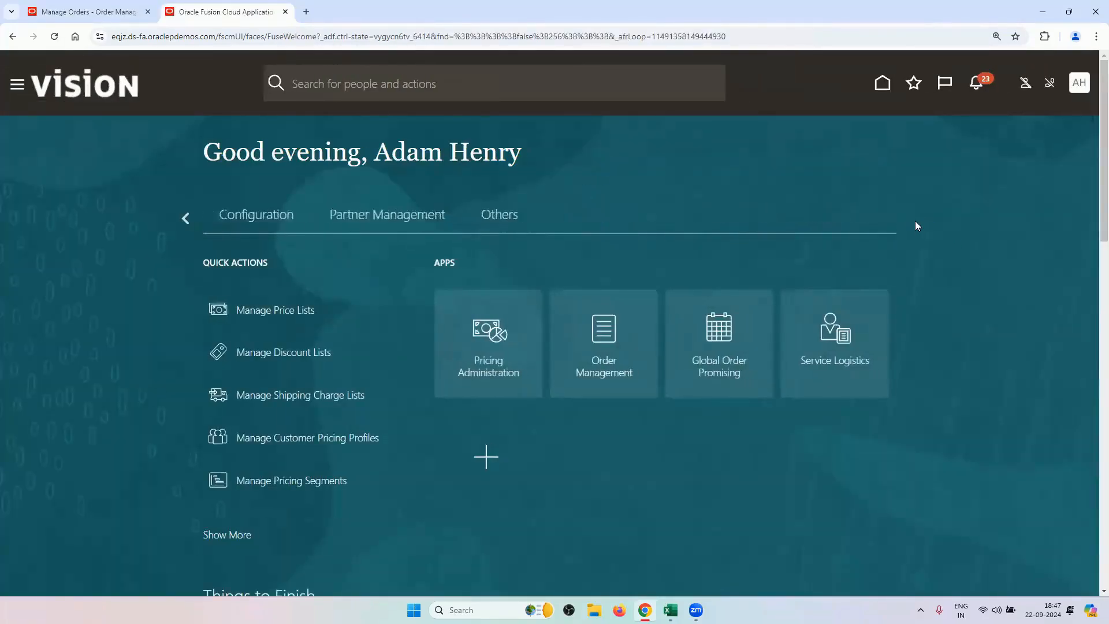
left_click(184, 219)
left_click(185, 219)
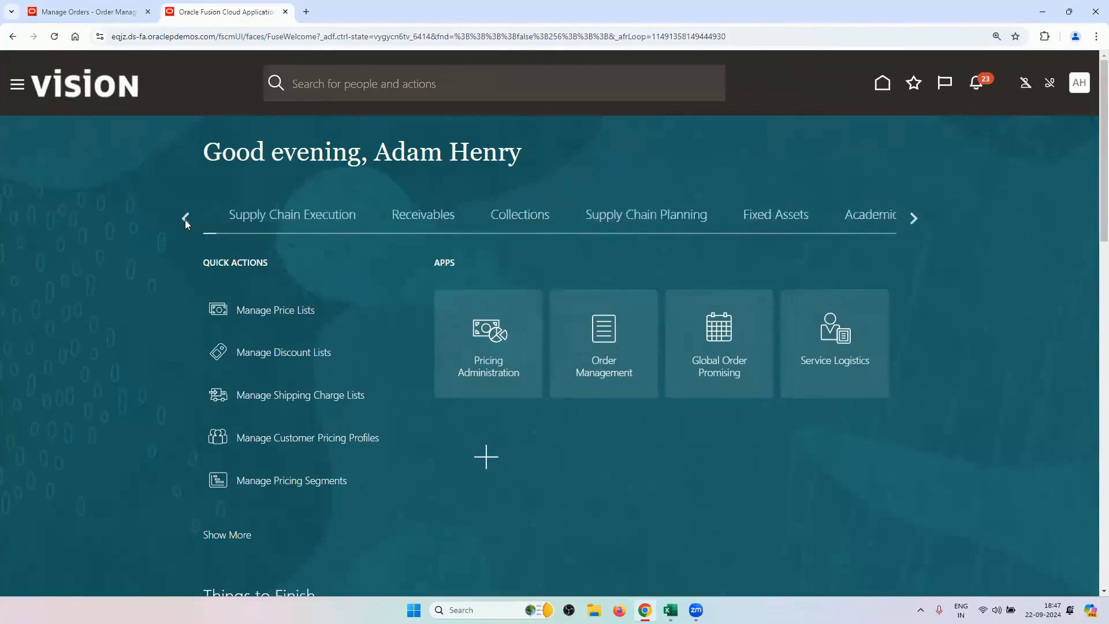
left_click(185, 219)
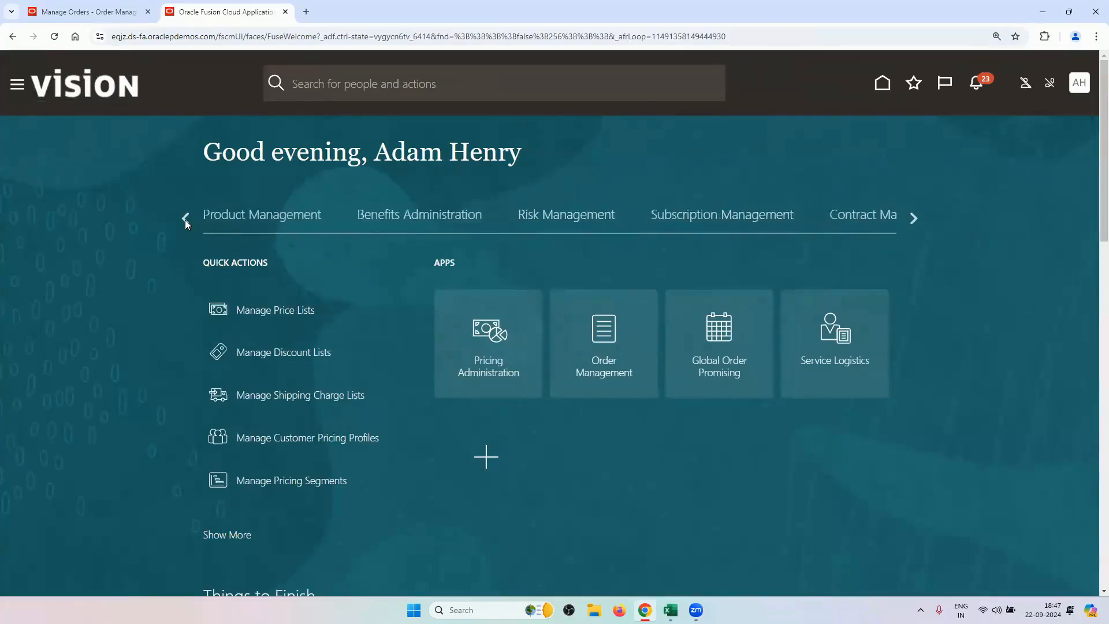
left_click(185, 220)
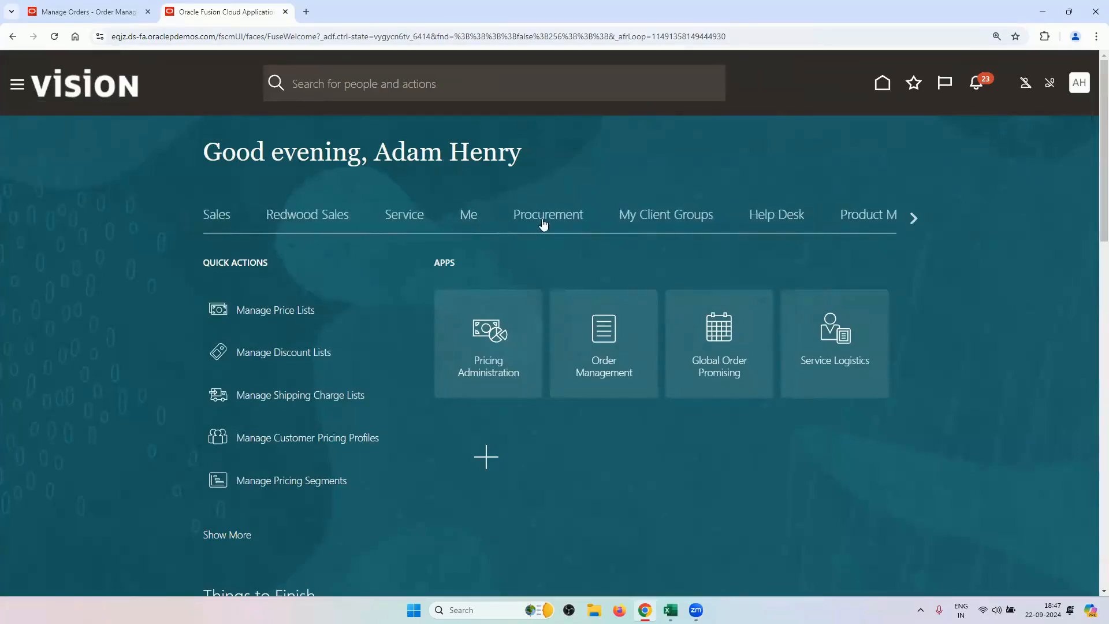
left_click(546, 219)
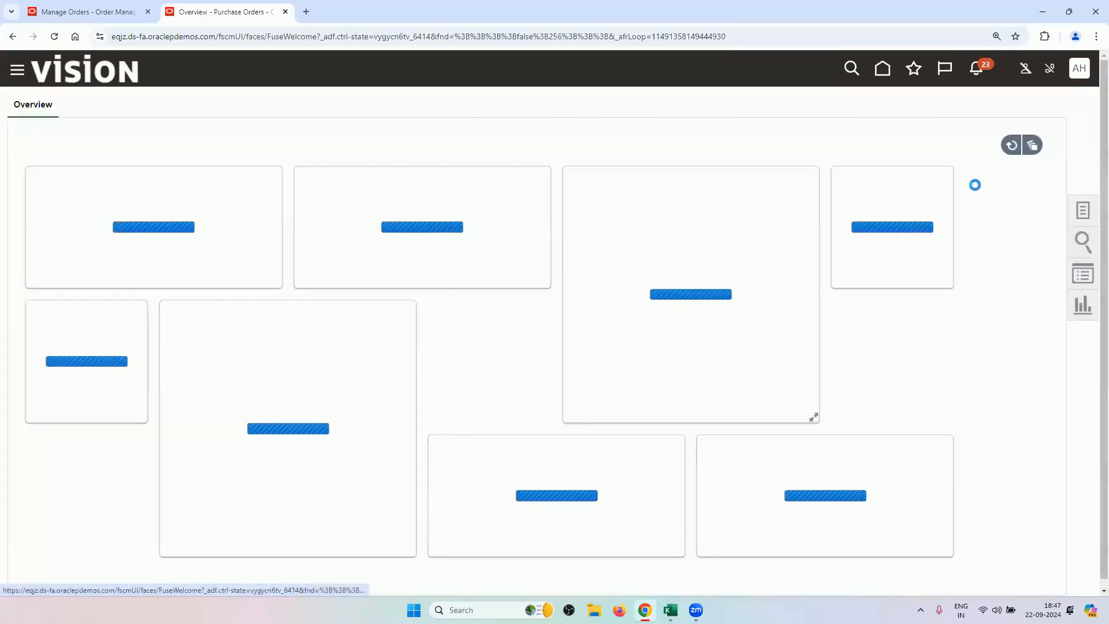
Search Manage Orders for the pasted PO US164978 and open the purchase order.
left_click(1082, 210)
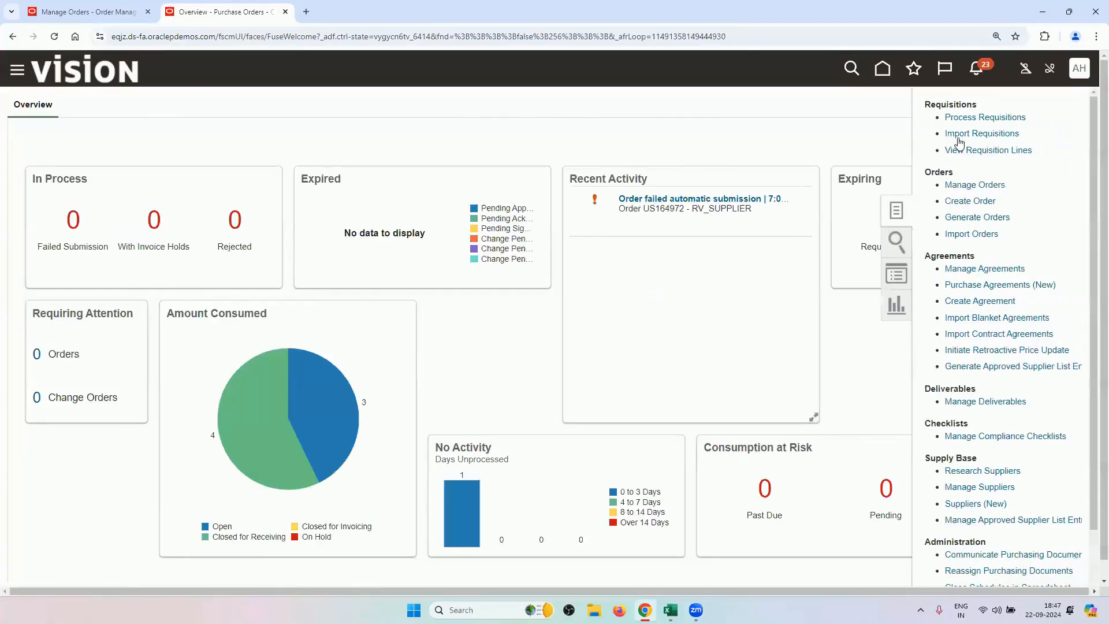
left_click(966, 186)
left_click(856, 276)
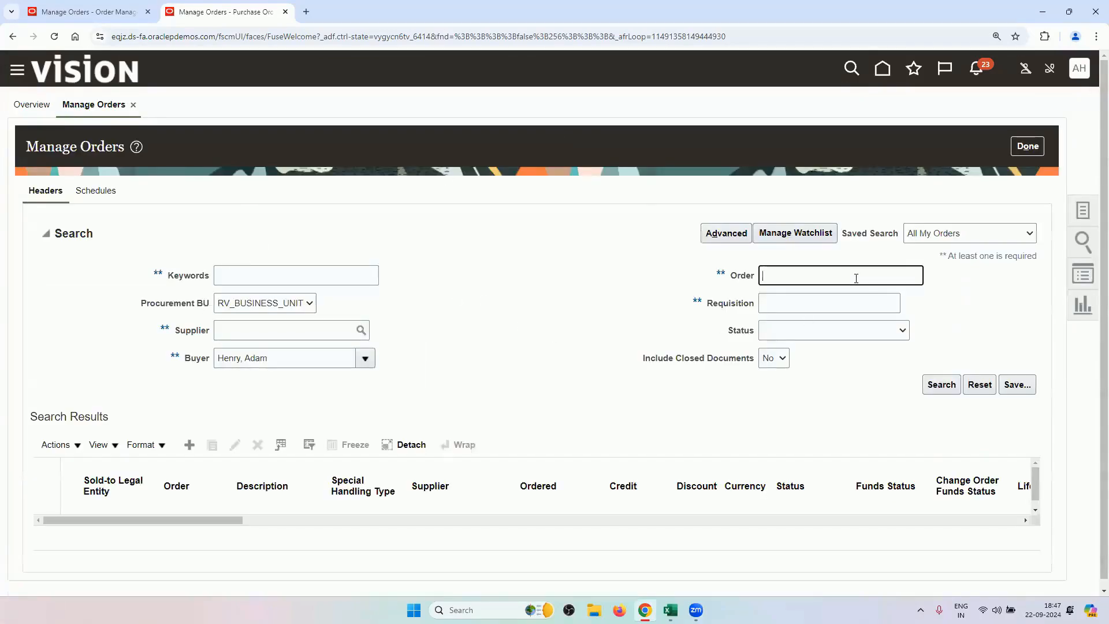
key("ctrl+v")
key("Return")
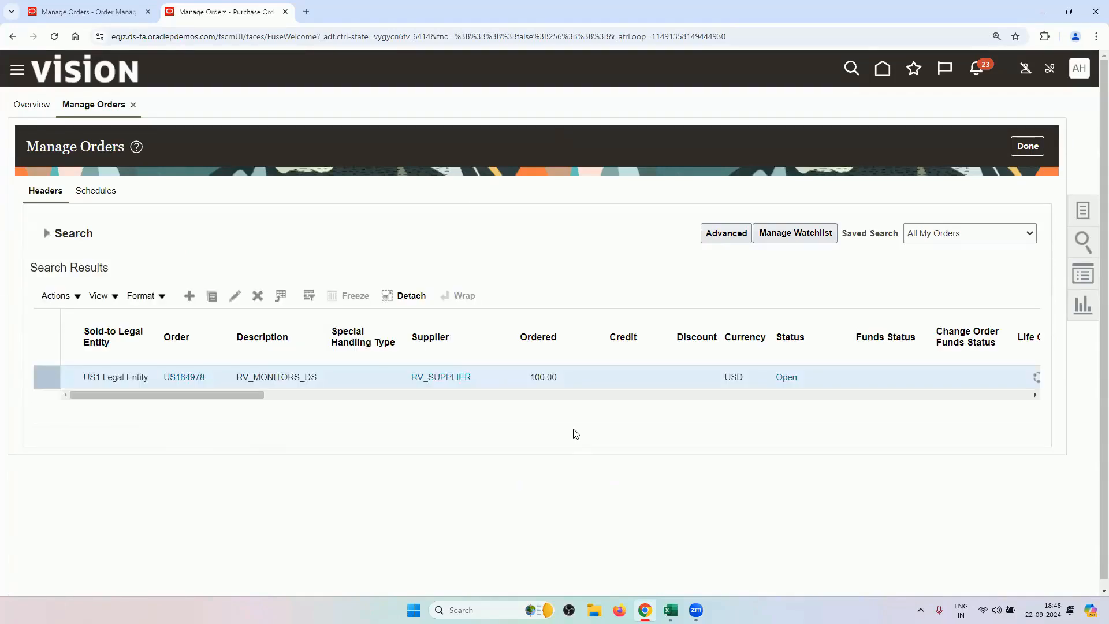
left_click(191, 376)
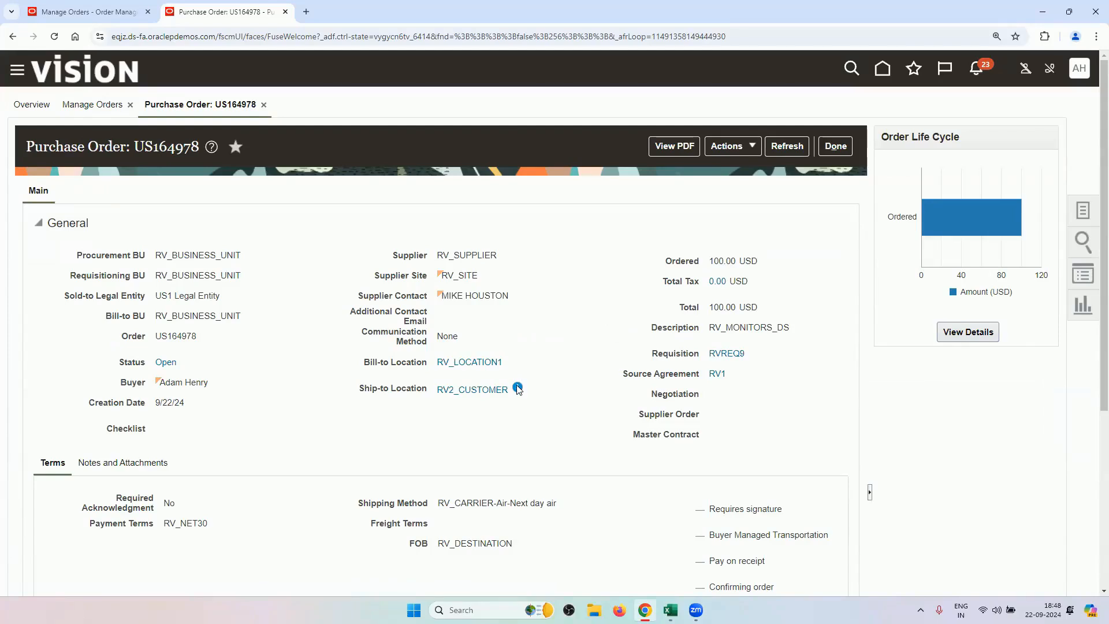
Review the ship-to details and lines of purchase order US164978.
mouse_move(518, 389)
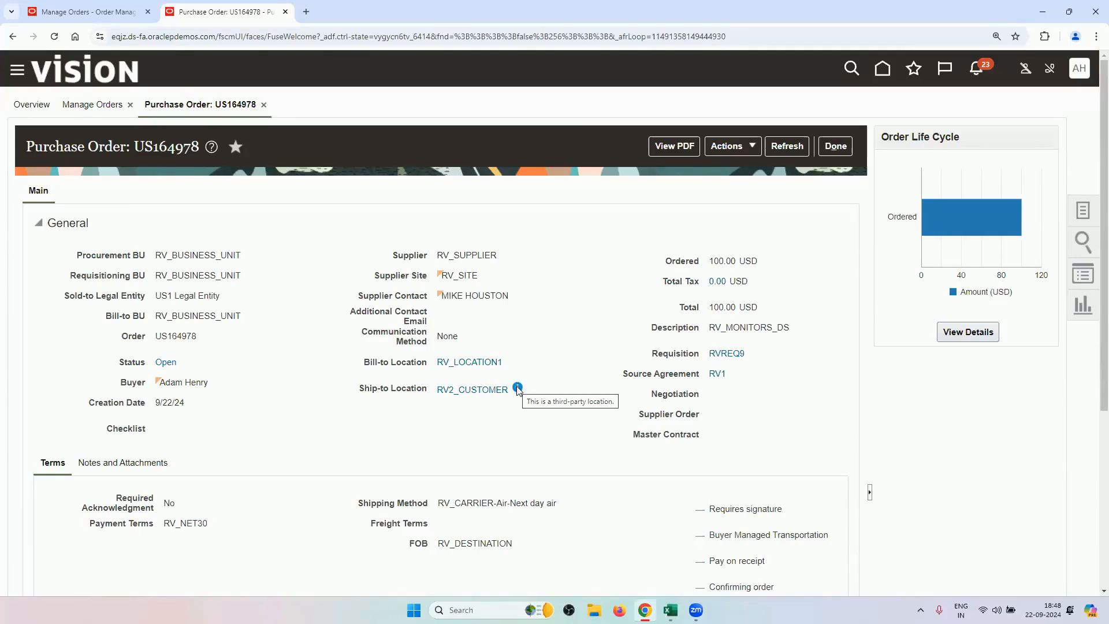
scroll(516, 433, "down", 5)
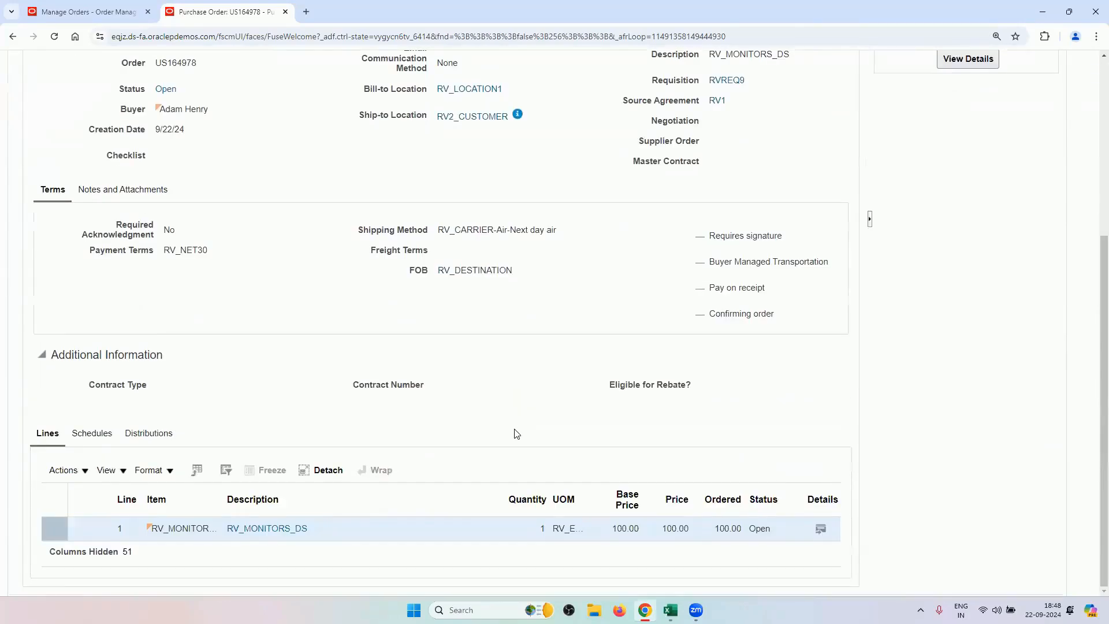
scroll(516, 434, "up", 5)
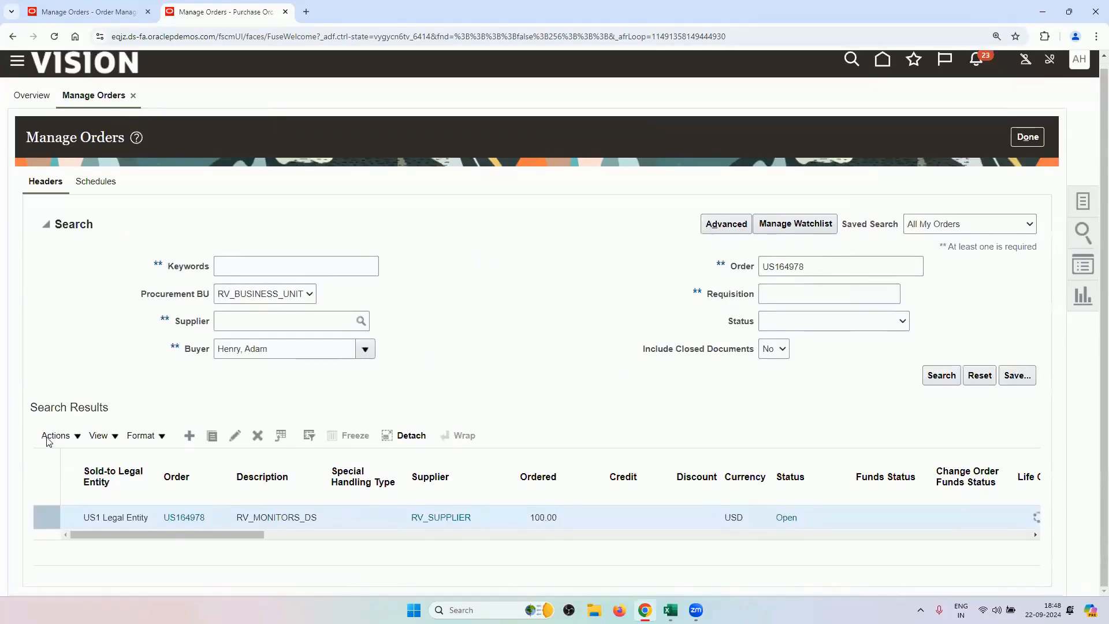
Show all columns in the US164978 results table and scroll across them horizontally.
left_click(99, 436)
mouse_move(157, 293)
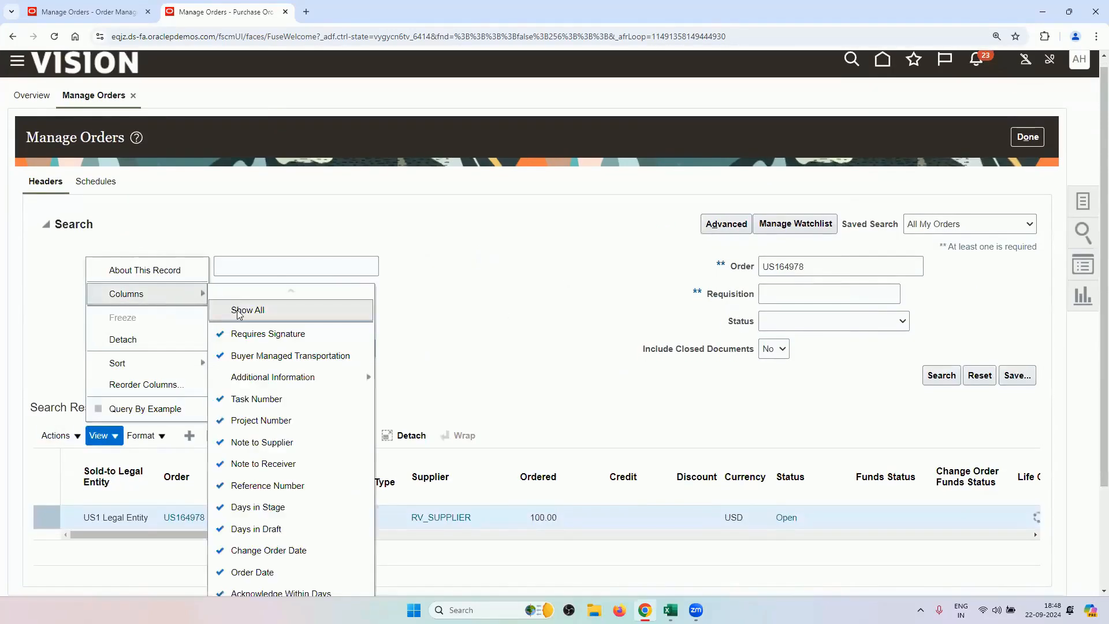
left_click(238, 312)
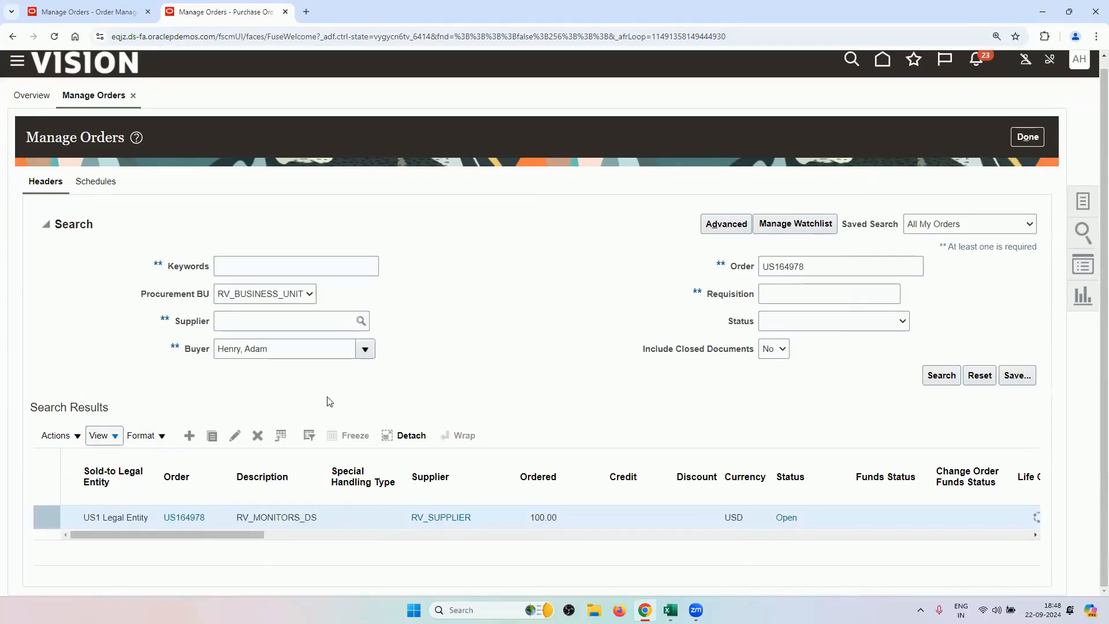
left_click_drag(259, 534, 934, 556)
scroll(972, 553, "right", 5)
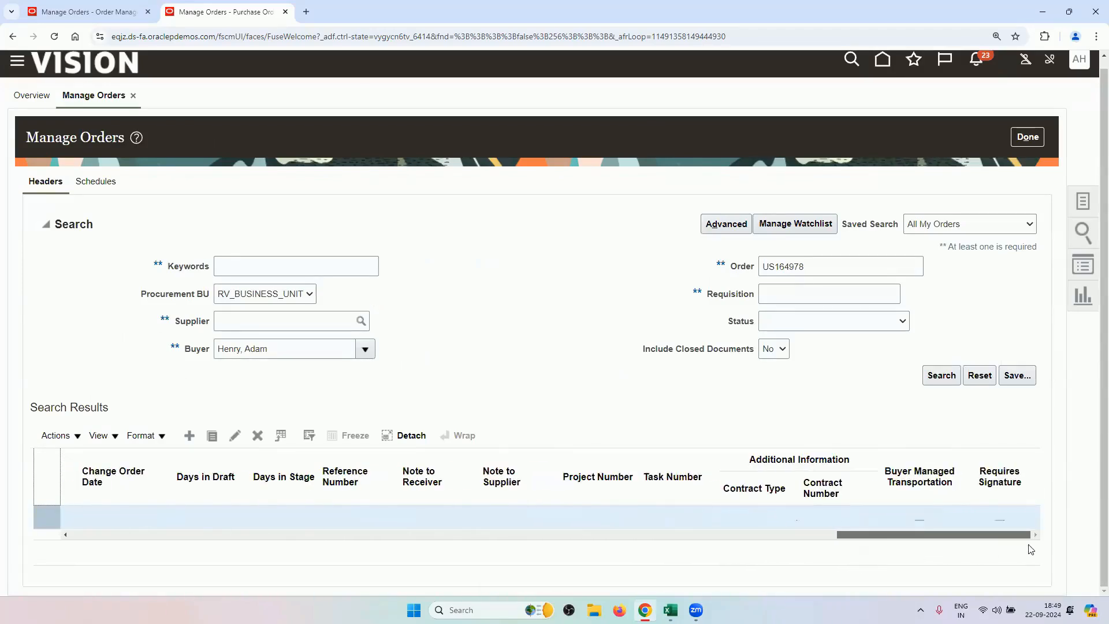
scroll(936, 557, "left", 7)
scroll(906, 563, "left", 10)
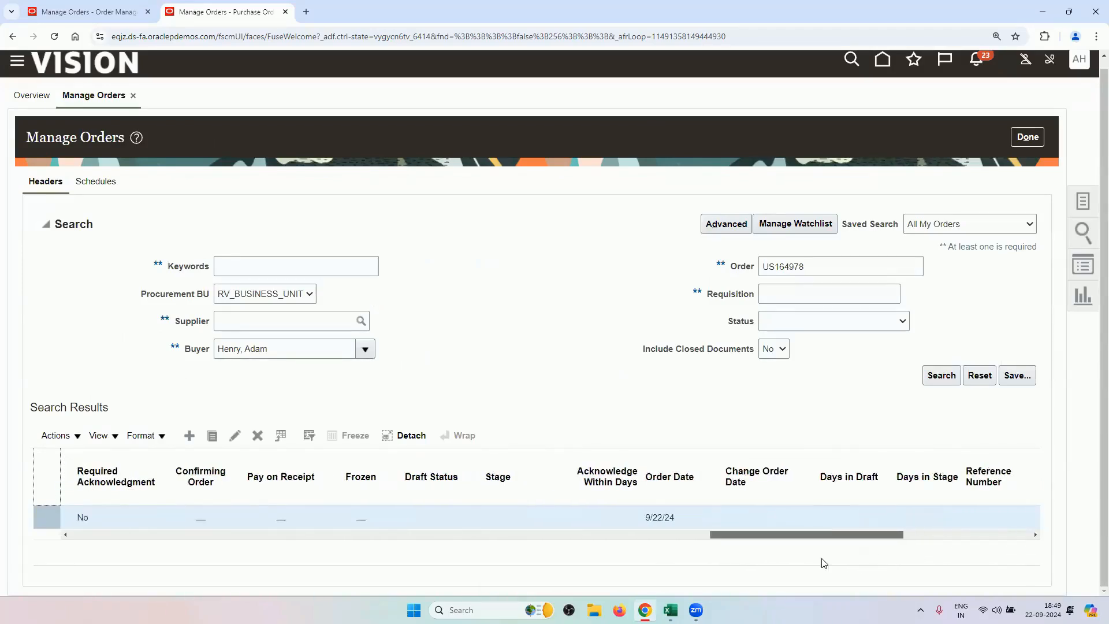
scroll(260, 561, "right", 6)
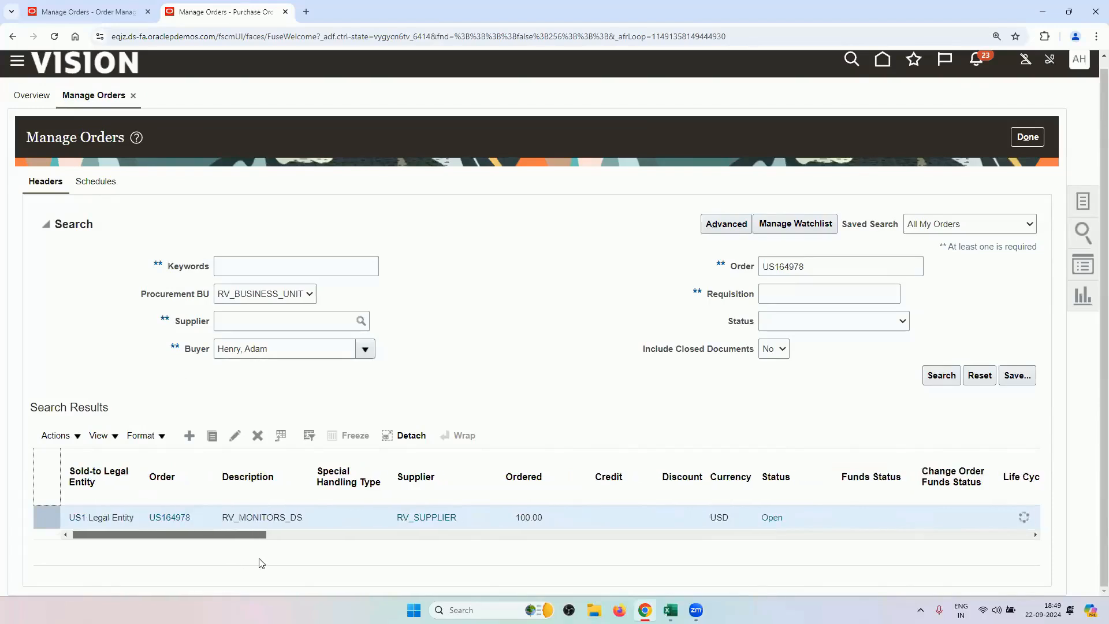
left_click_drag(328, 551, 39, 571)
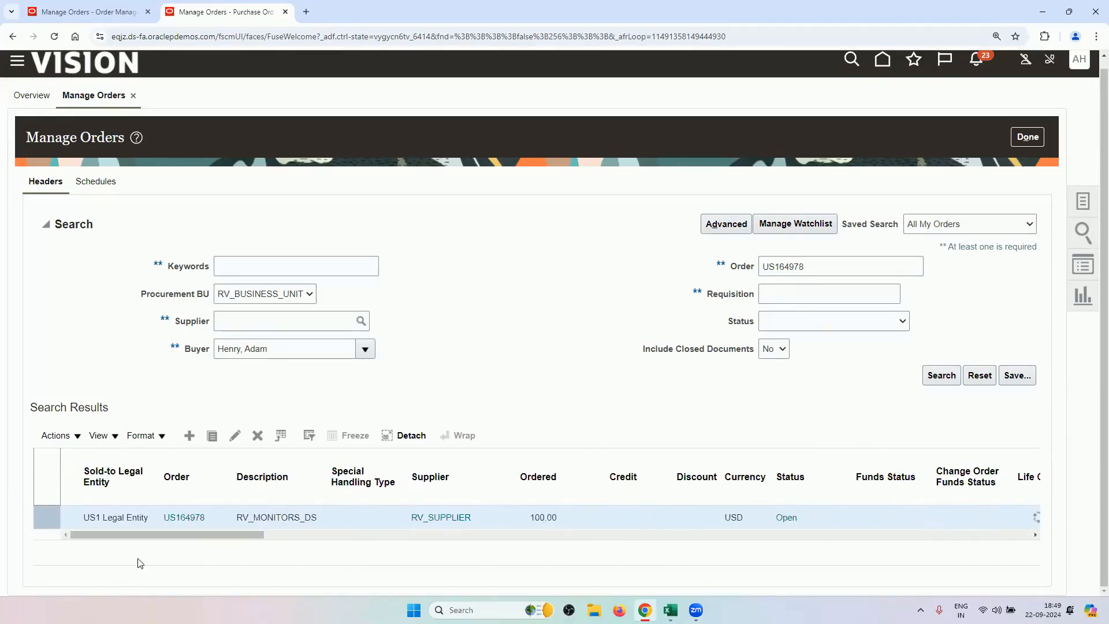
Reopen purchase order US164978, scroll through its details, and refresh the data.
left_click(184, 518)
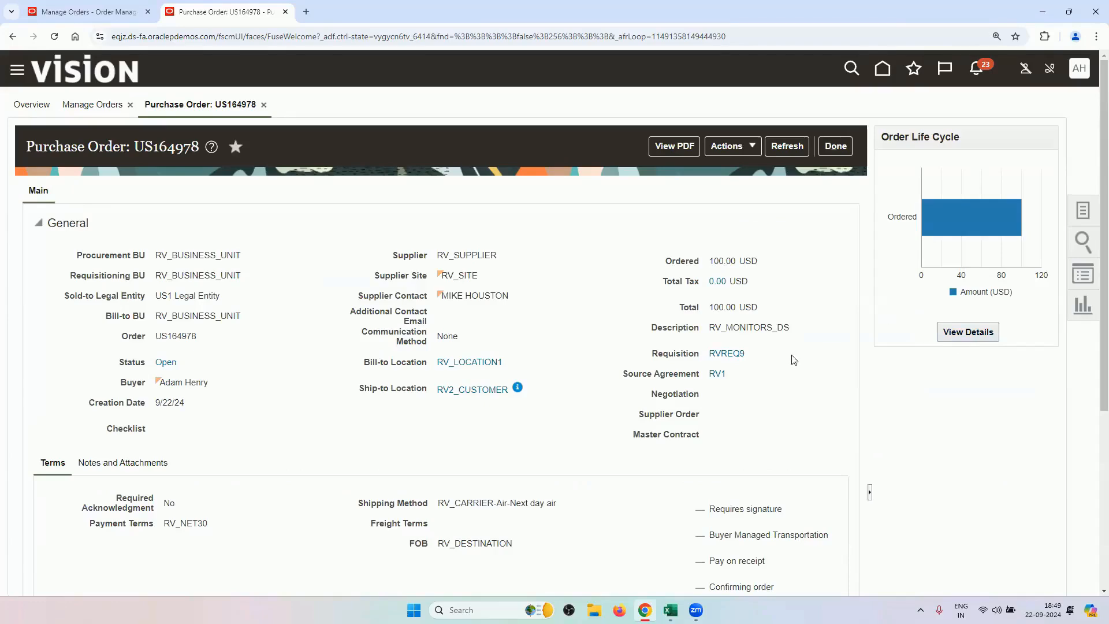
scroll(769, 492, "down", 3)
scroll(770, 494, "down", 2)
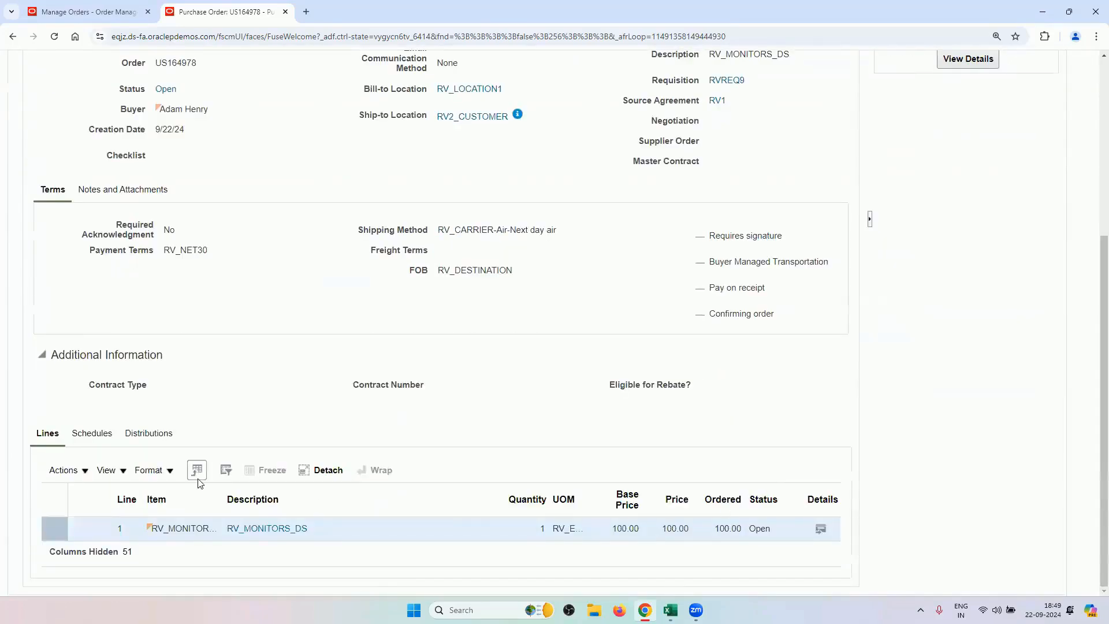
scroll(252, 418, "up", 2)
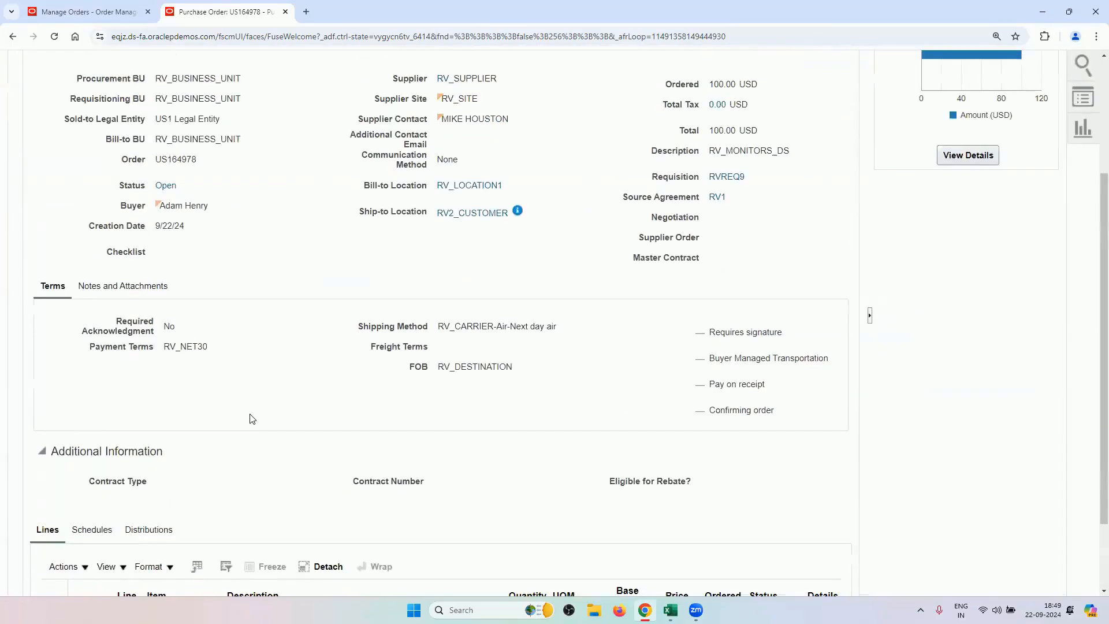
scroll(497, 330, "up", 2)
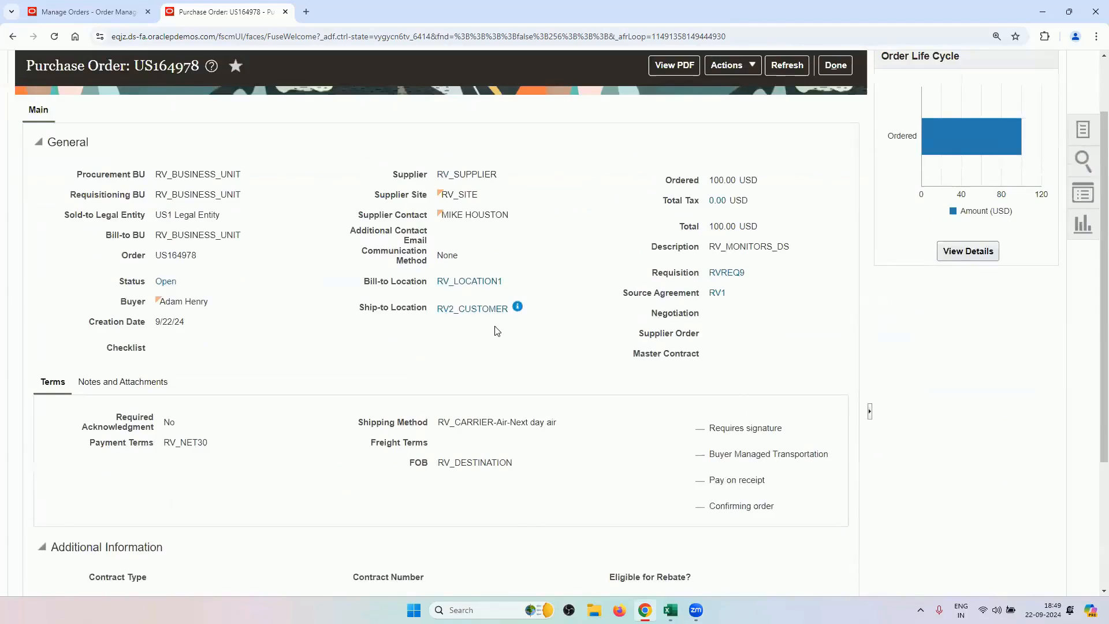
scroll(698, 169, "up", 2)
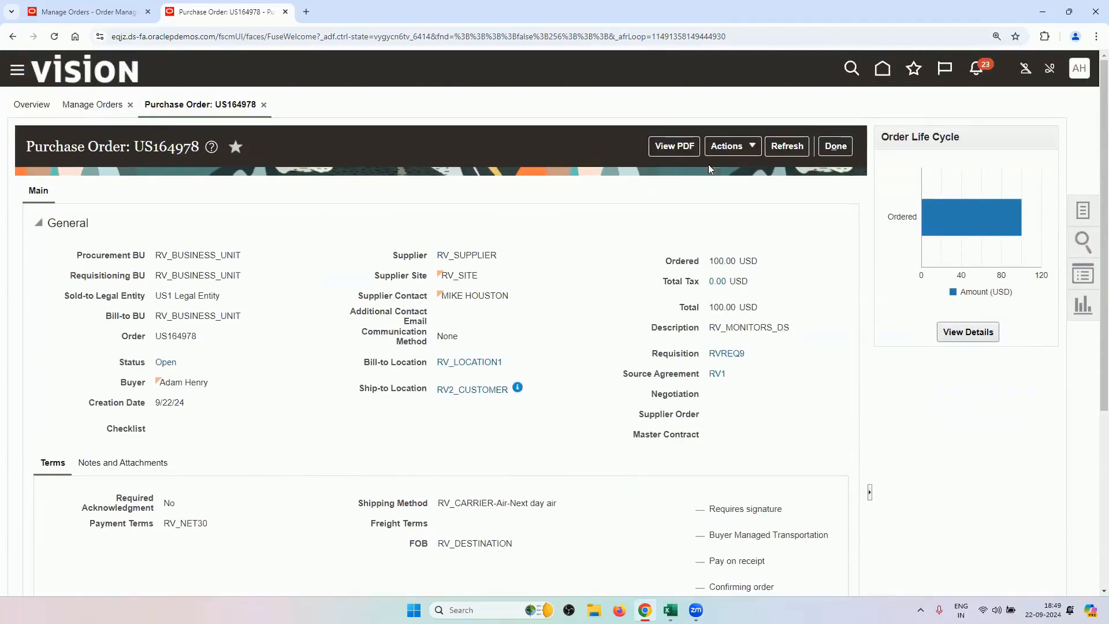
left_click(787, 146)
Recheck drop shipment PO number US164978 on order 98441's fulfillment line details.
left_click(86, 12)
left_click_drag(532, 490, 582, 492)
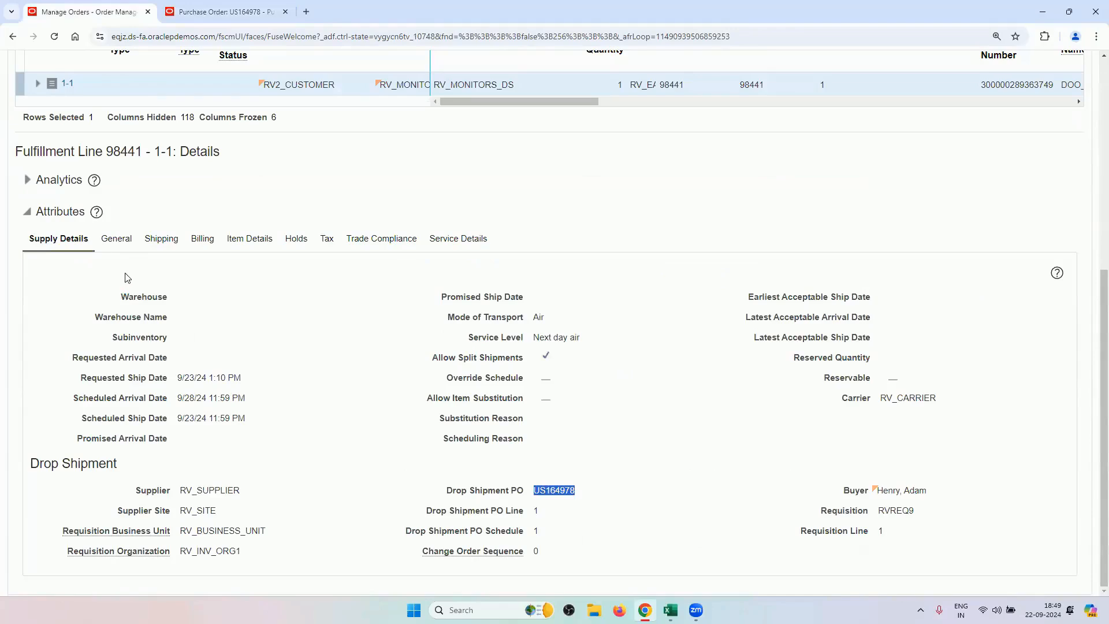
scroll(157, 265, "up", 2)
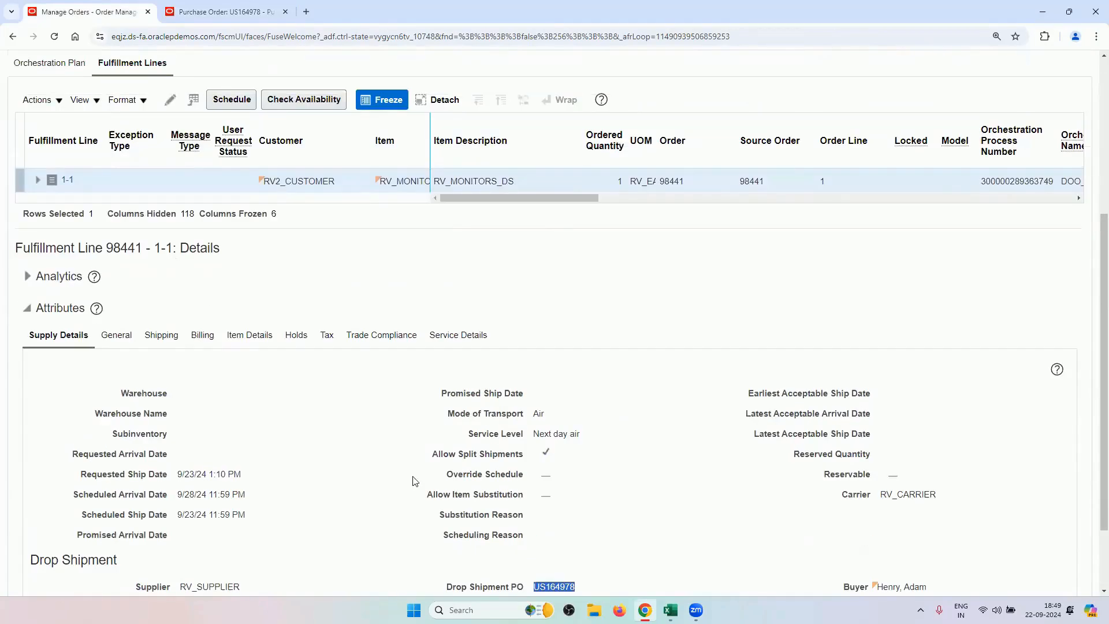
scroll(433, 471, "down", 2)
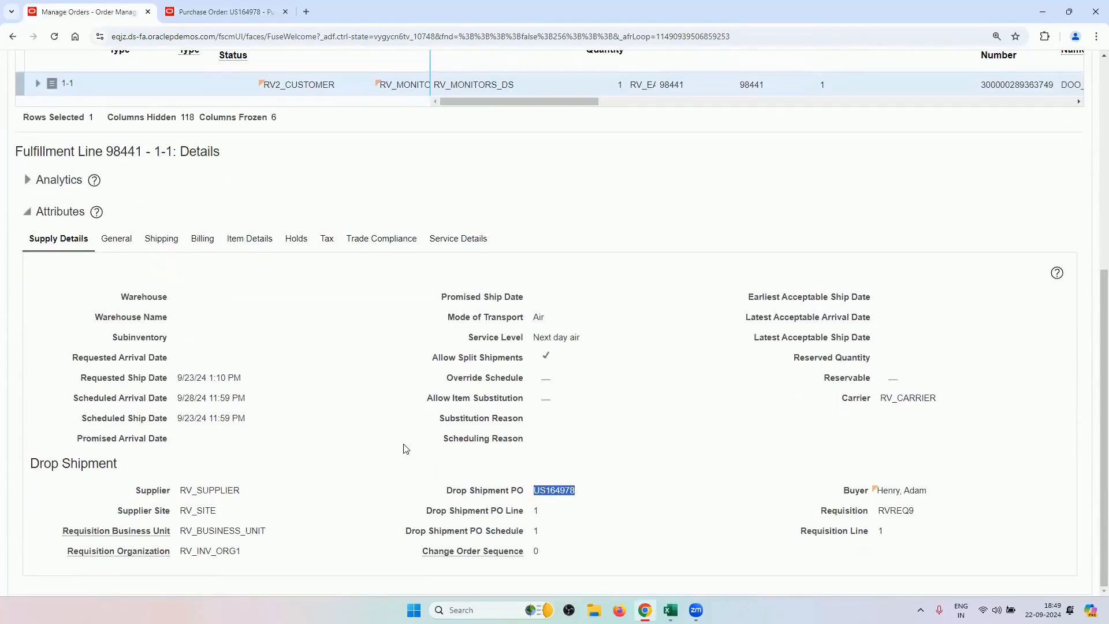
scroll(404, 449, "up", 3)
scroll(162, 543, "down", 3)
scroll(74, 384, "up", 5)
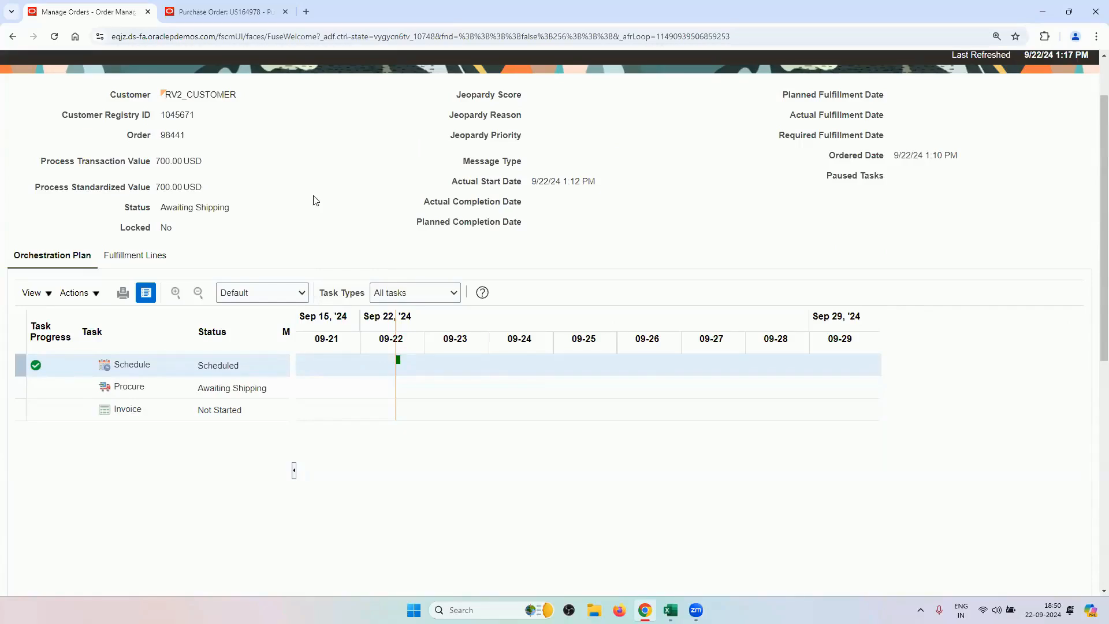
Glance at PO US164978, then go back to order 98441's orchestration plan.
left_click(256, 8)
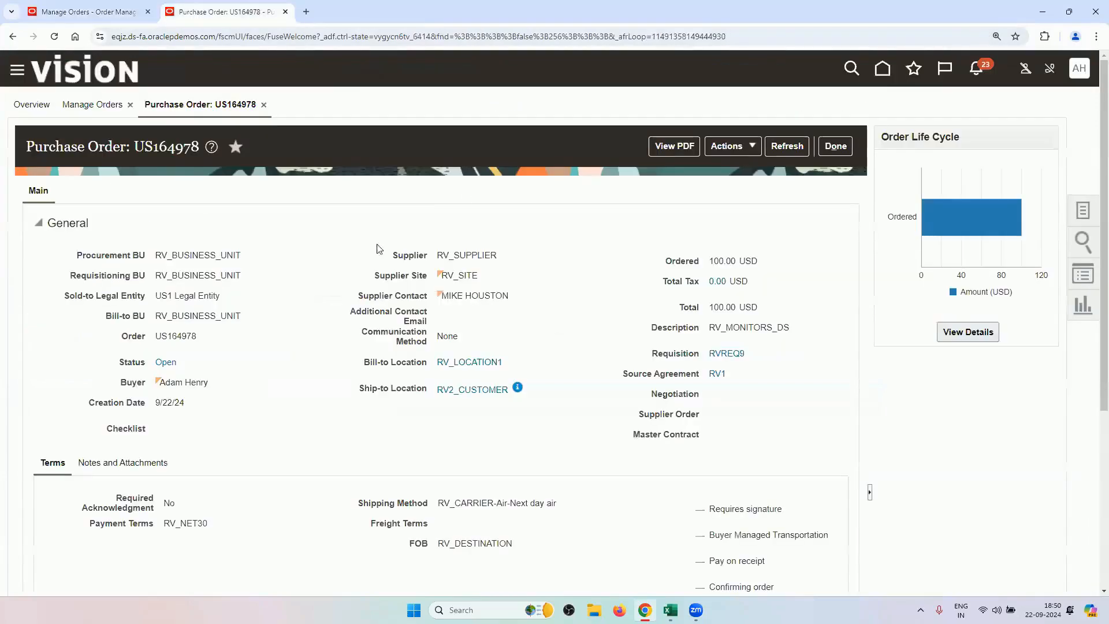
left_click(80, 11)
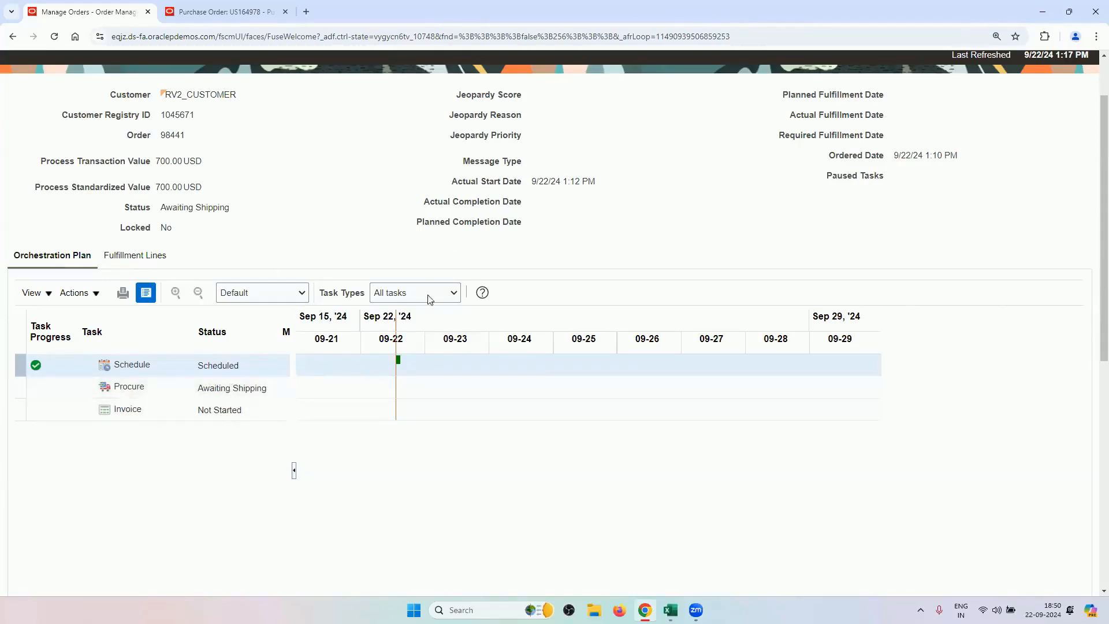
In Supply Chain Execution, show the Receipts tasks and start Create ASN for RV_INV_ORG1.
left_click(233, 10)
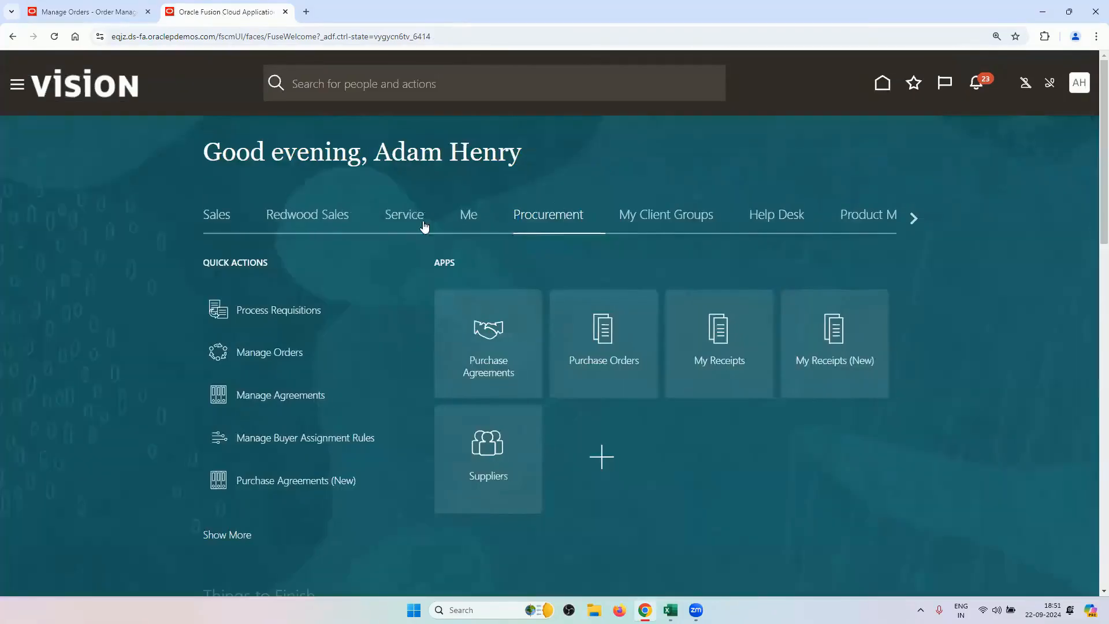
left_click(911, 218)
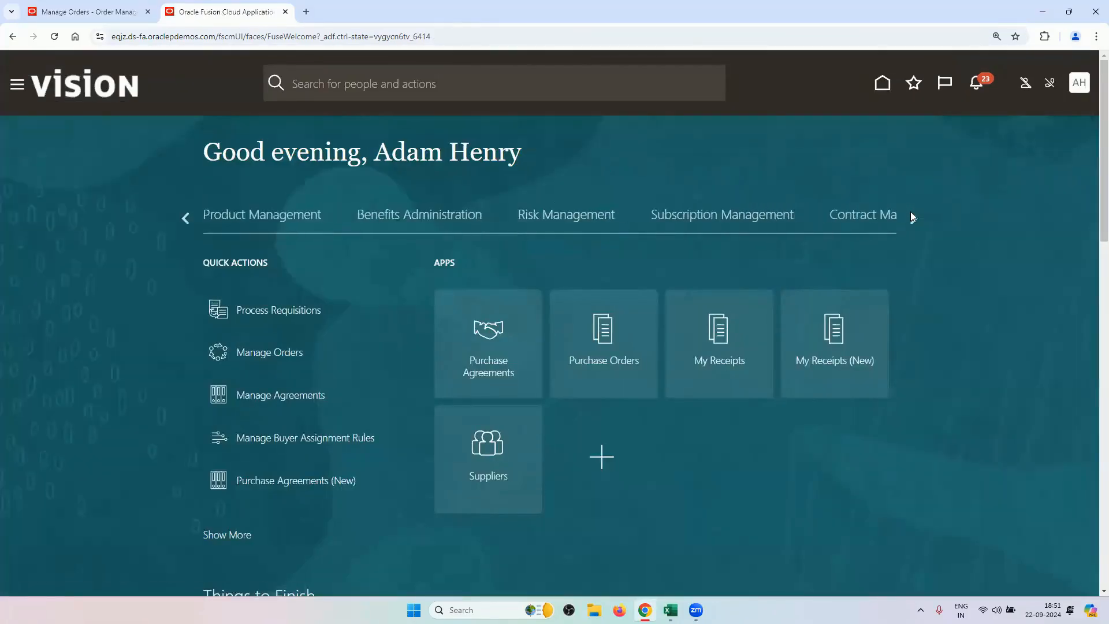
left_click(912, 217)
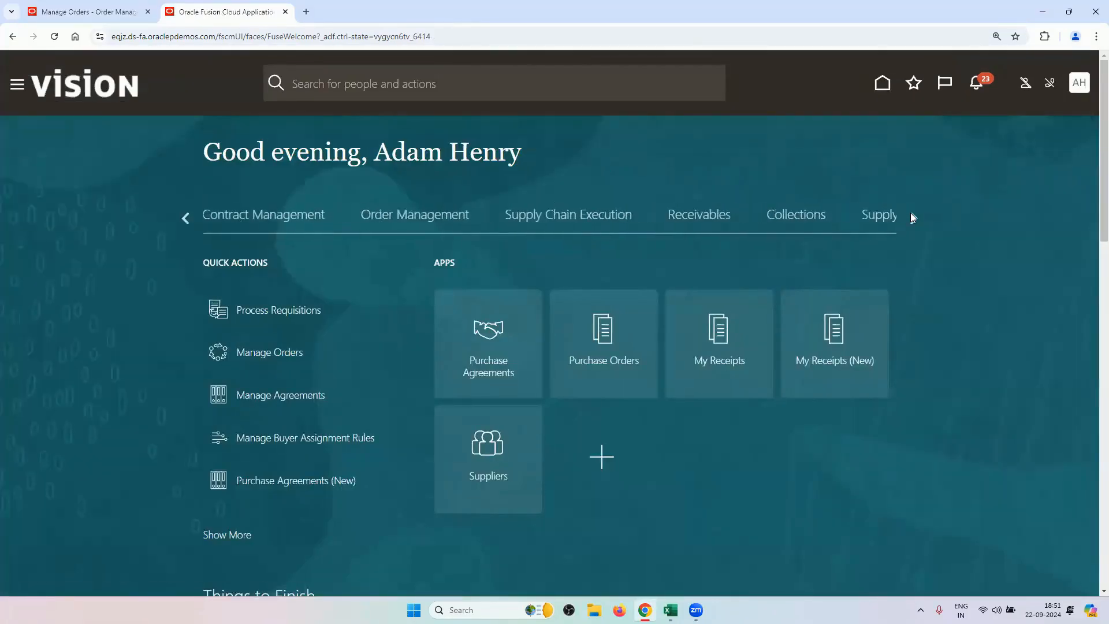
left_click(615, 228)
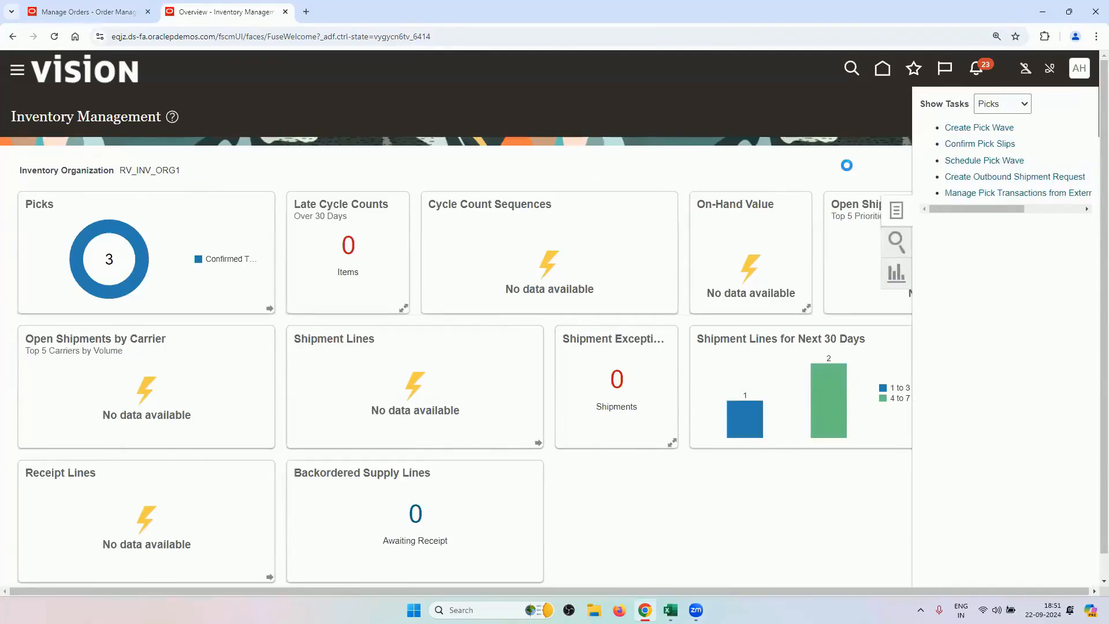
left_click(1018, 105)
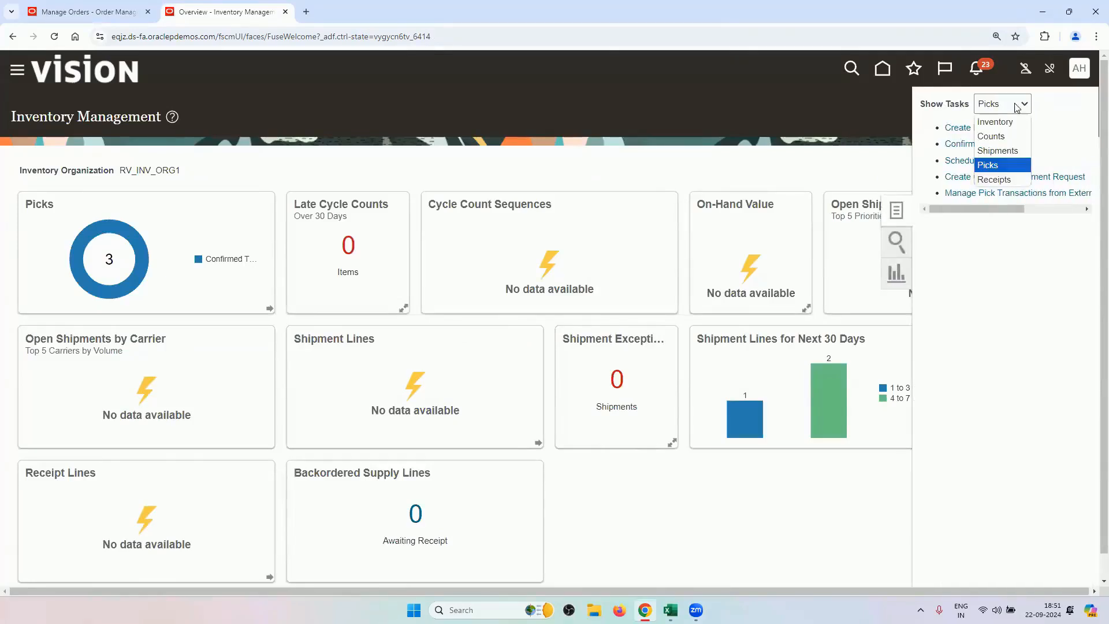
left_click(981, 180)
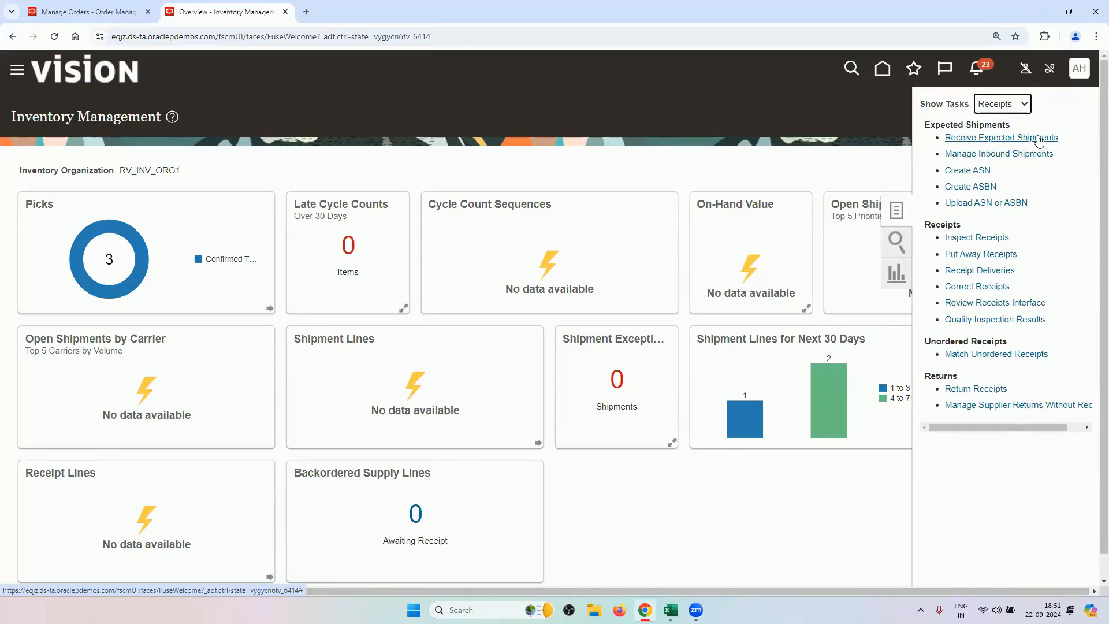
left_click(970, 171)
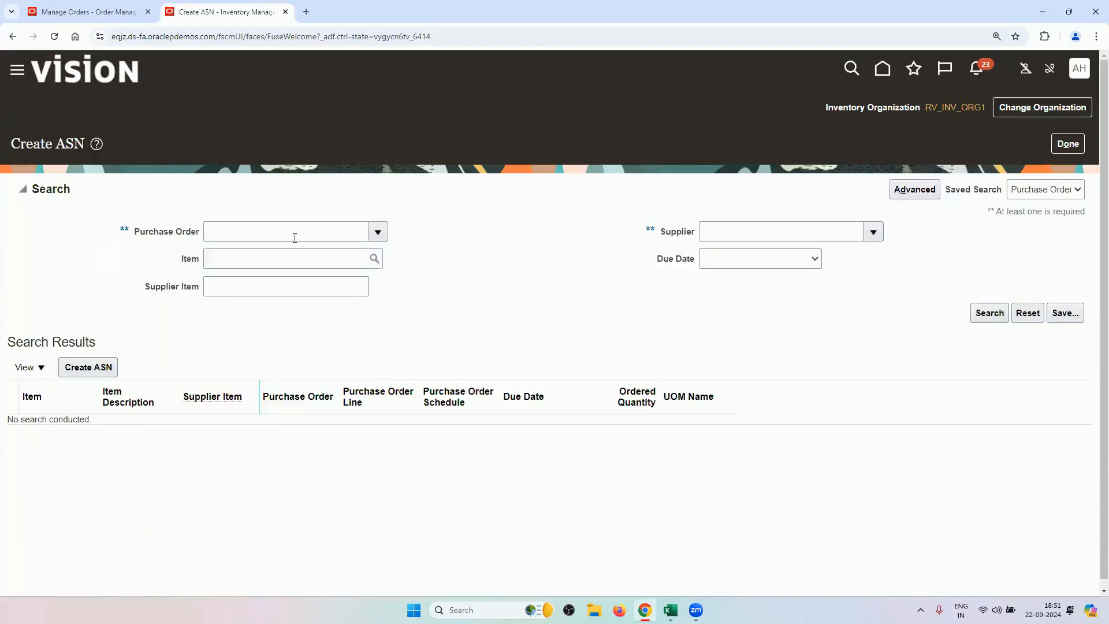
Copy drop shipment PO number US164978 from order 98441's fulfillment line.
left_click(110, 10)
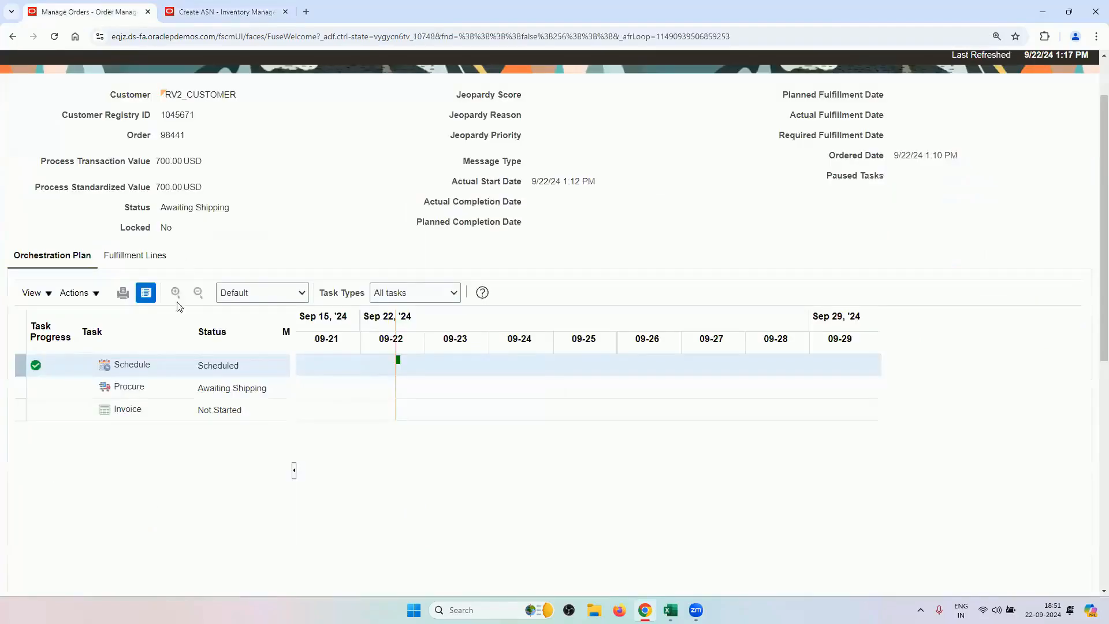
left_click(140, 259)
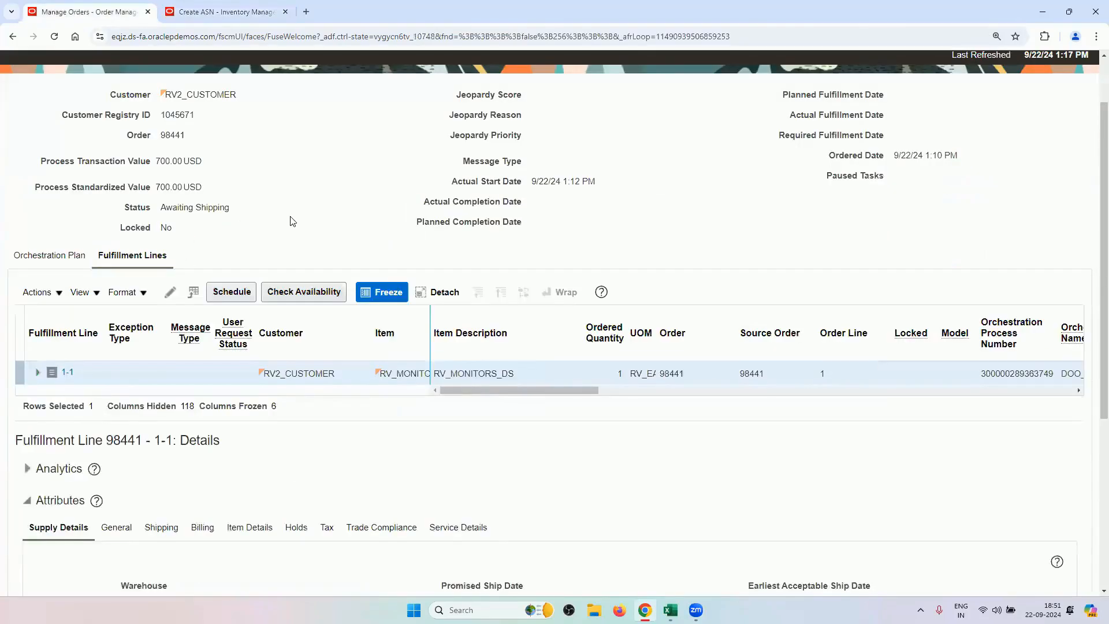
scroll(359, 371, "down", 5)
double_click(551, 490)
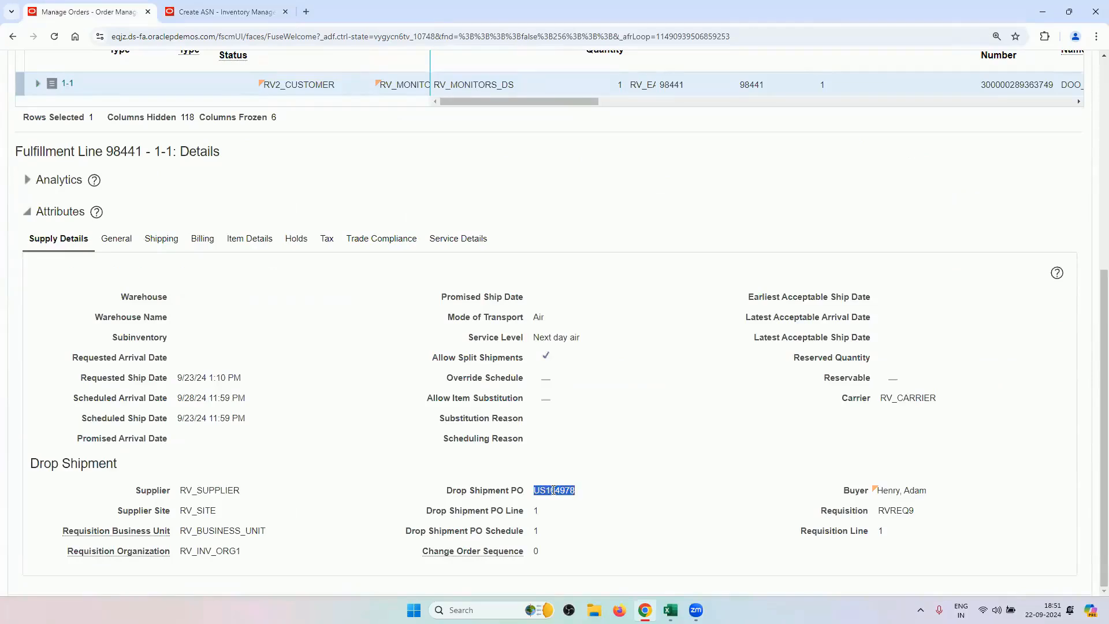
right_click(555, 490)
left_click(574, 370)
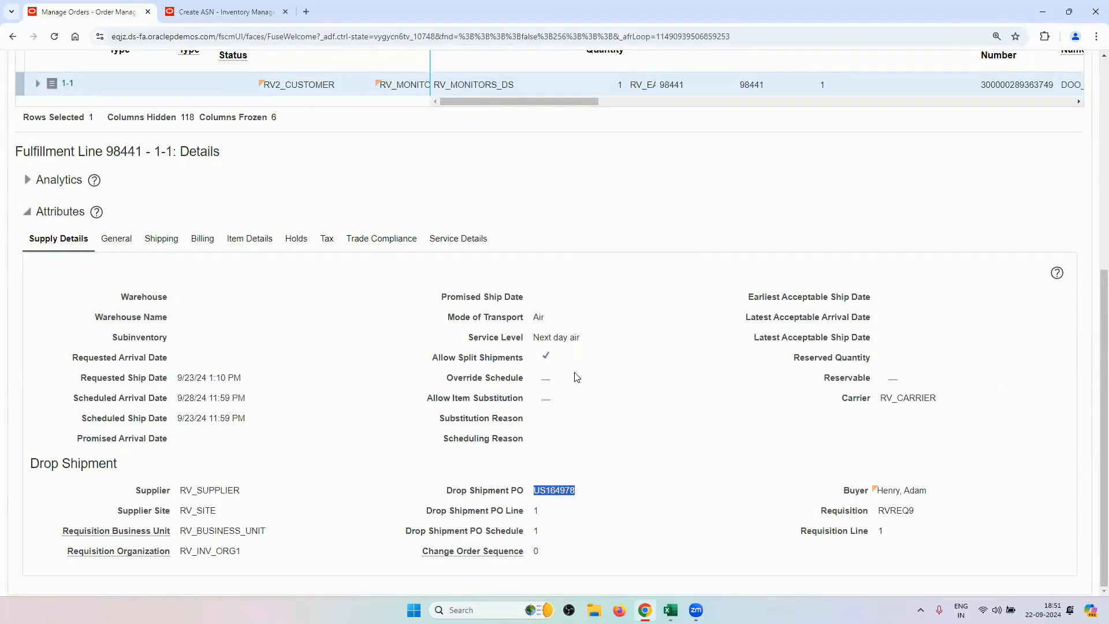
Search Create ASN for PO US164978, select its schedule line and create the ASN.
left_click(226, 12)
left_click(241, 231)
key("ctrl+v")
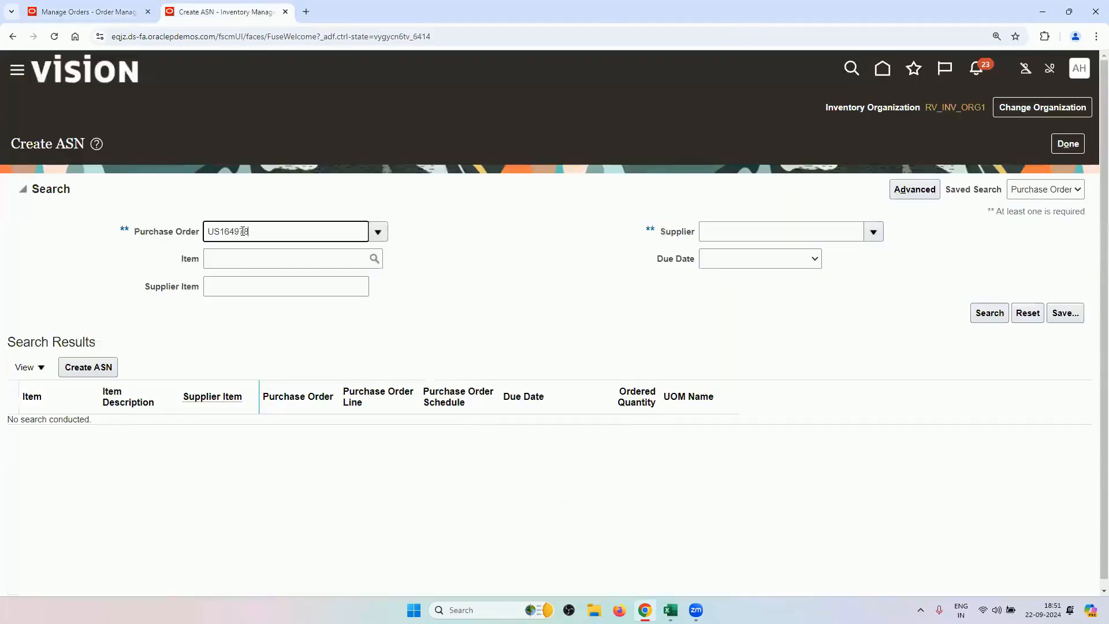
key("Tab")
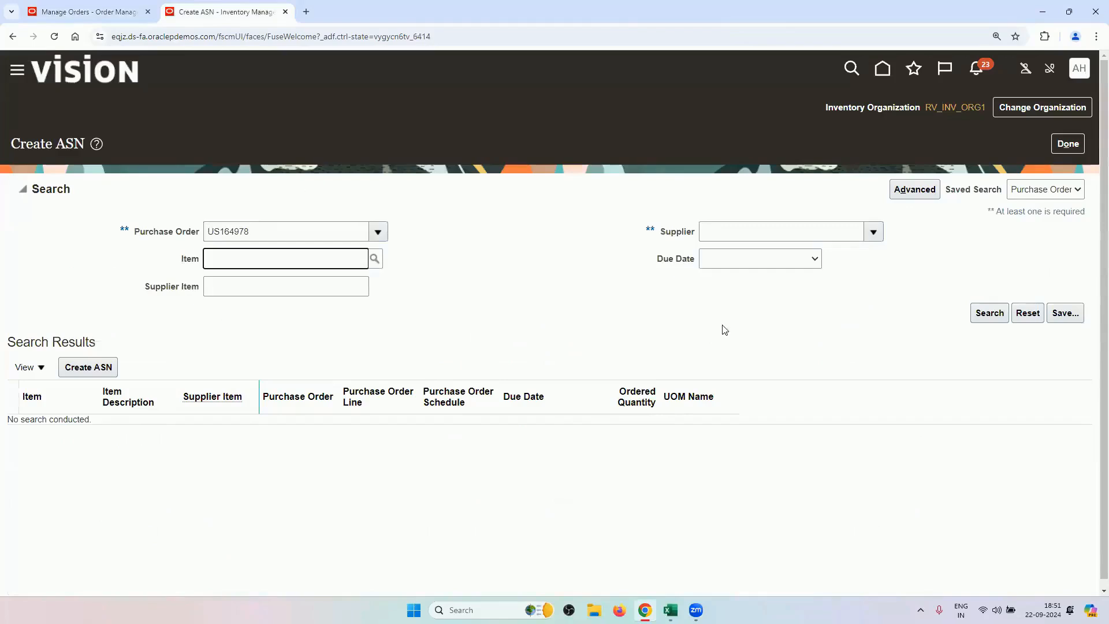
left_click(976, 319)
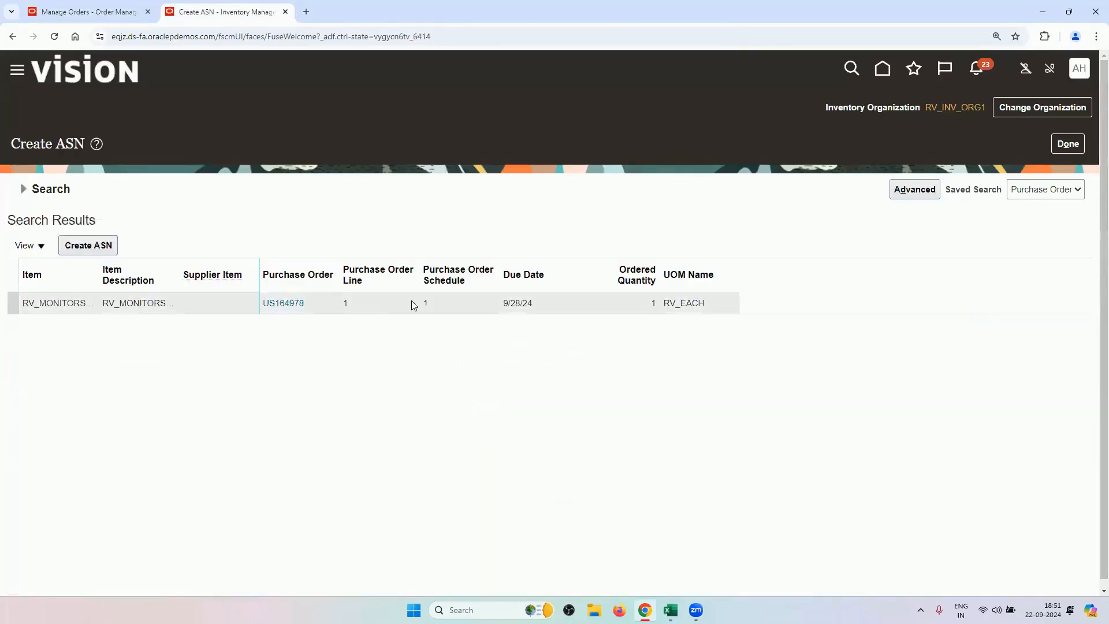
left_click(413, 306)
left_click(93, 250)
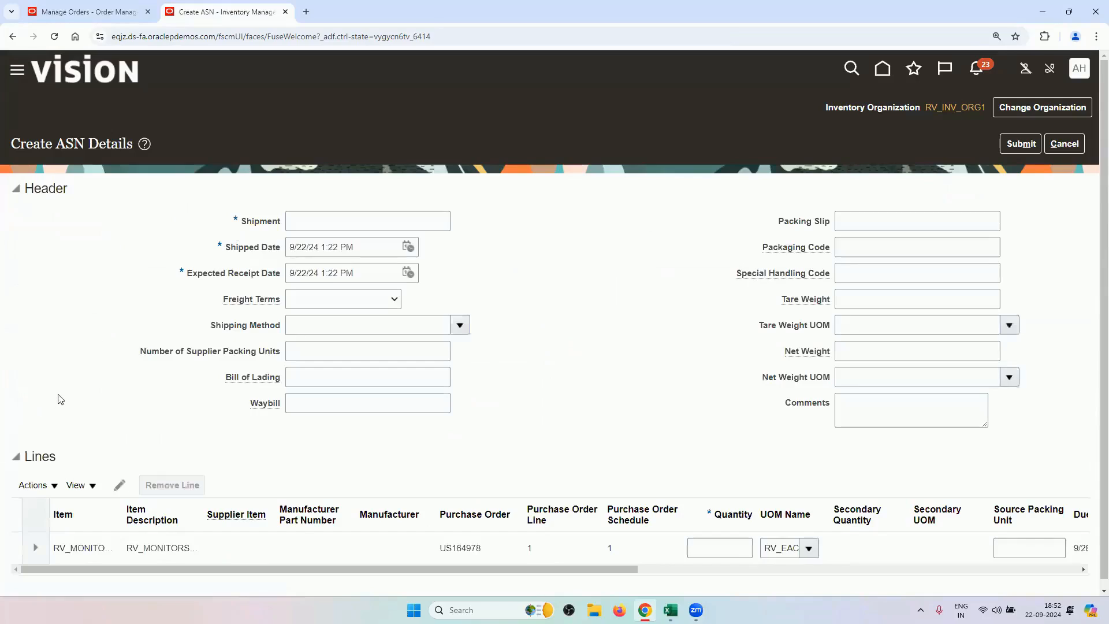
Enter shipment C456 with Vendor Pays Freight terms and RV_CARRIER shipping method.
left_click(371, 226)
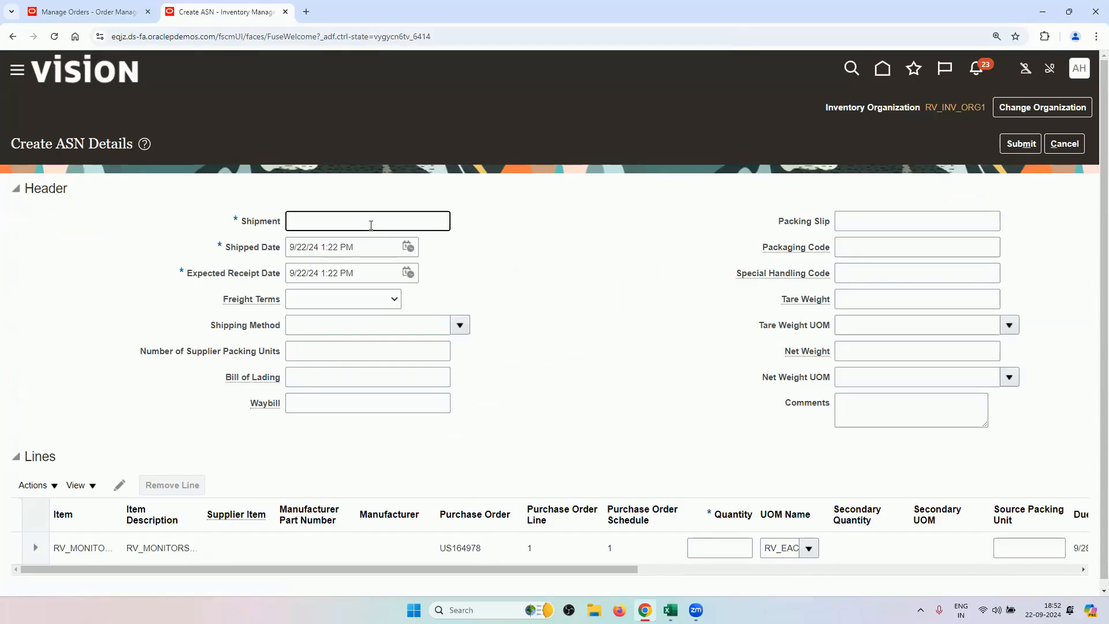
type("C456")
left_click(358, 297)
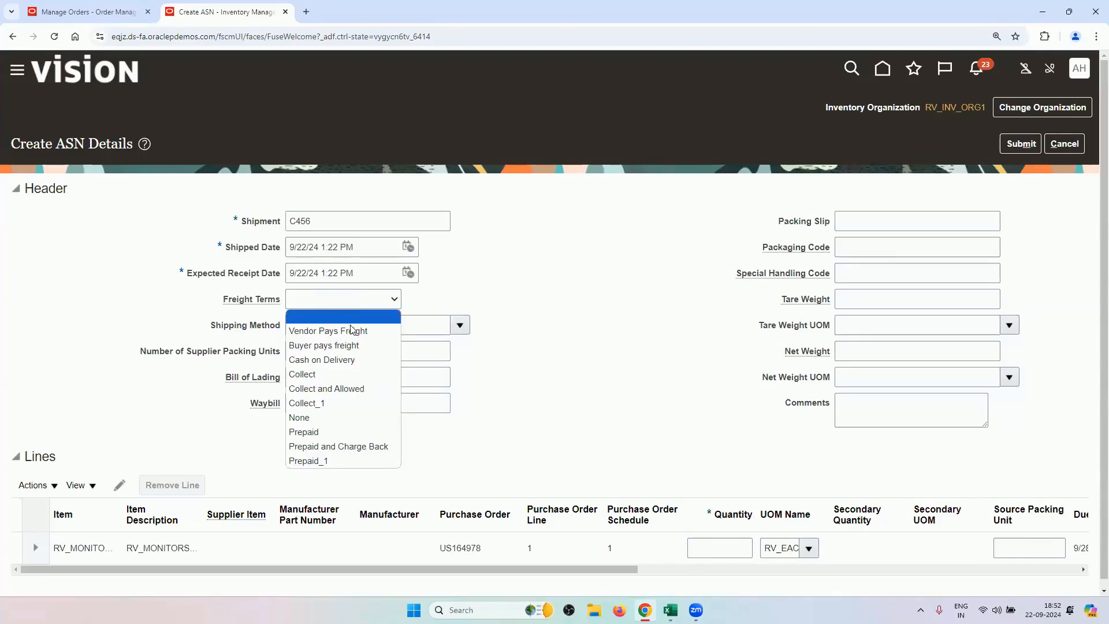
left_click(351, 334)
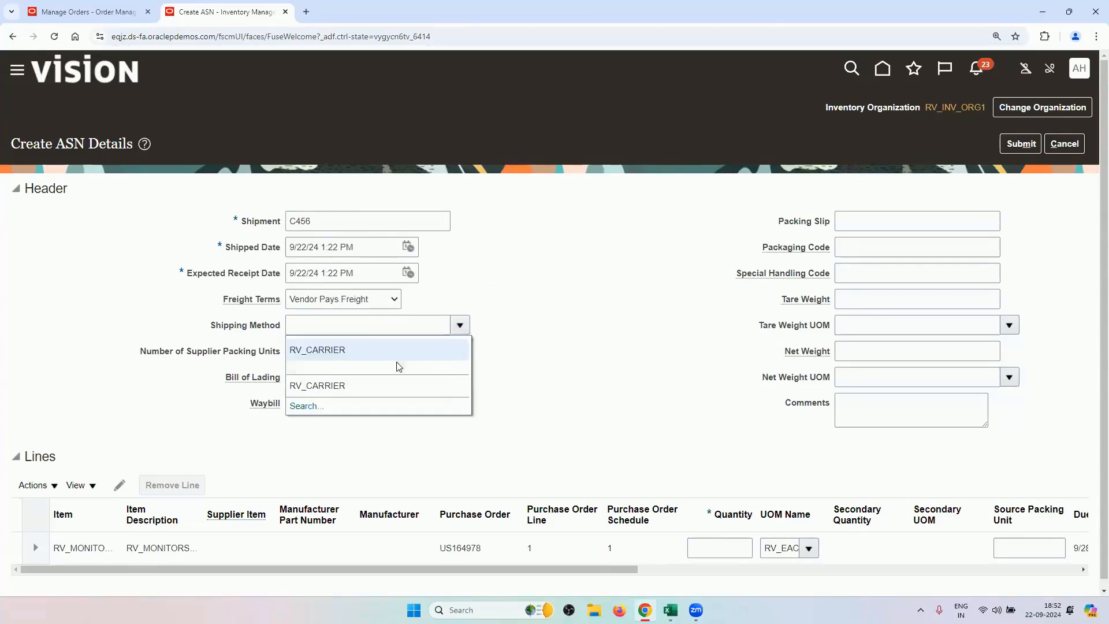
left_click(404, 355)
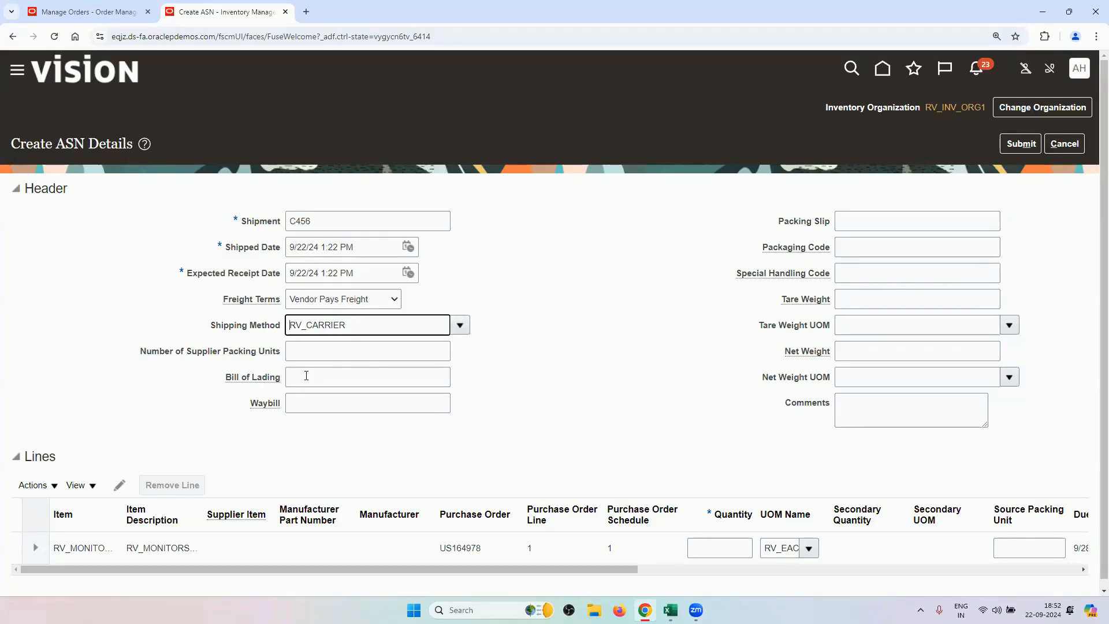
Set the ASN line's shipped quantity to 1 and return to order 98441's fulfillment details.
scroll(547, 487, "down", 1)
left_click(127, 545)
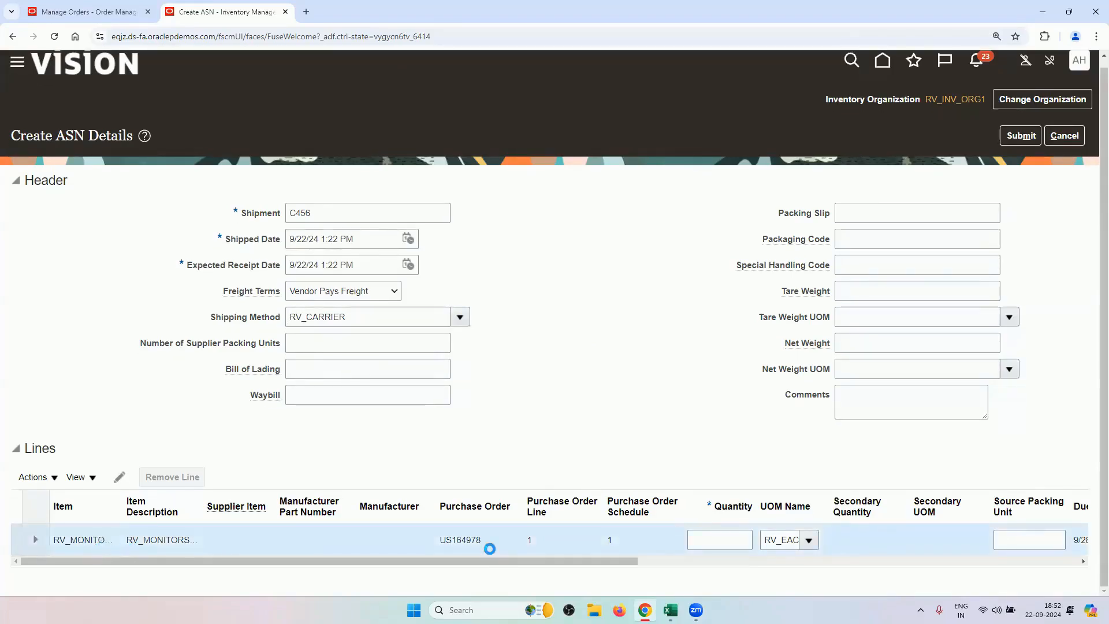
left_click(707, 541)
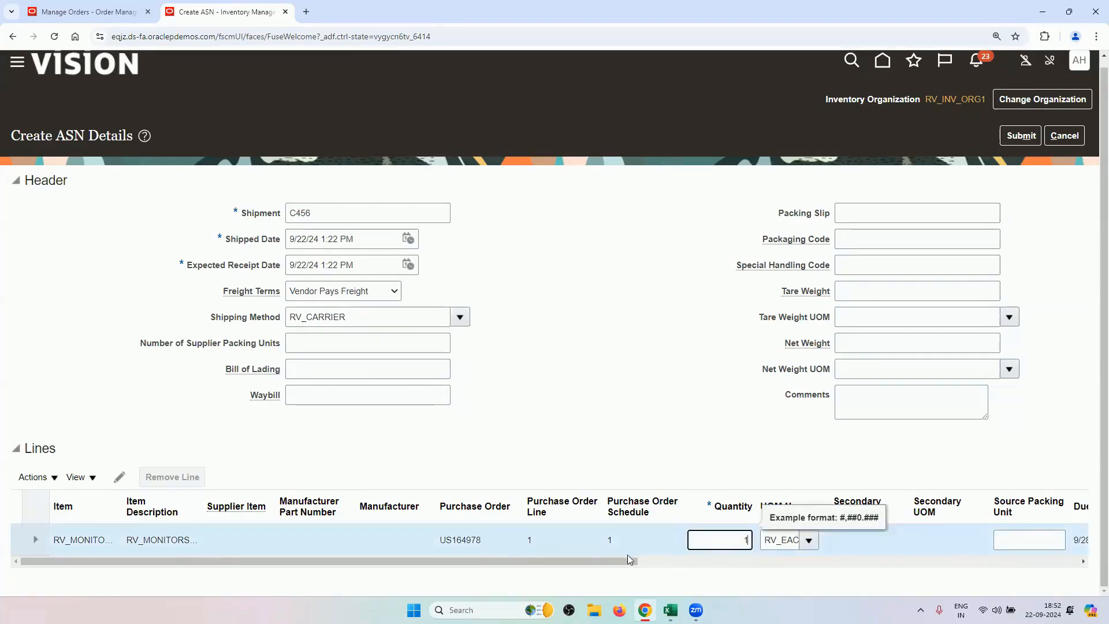
left_click_drag(627, 559, 655, 568)
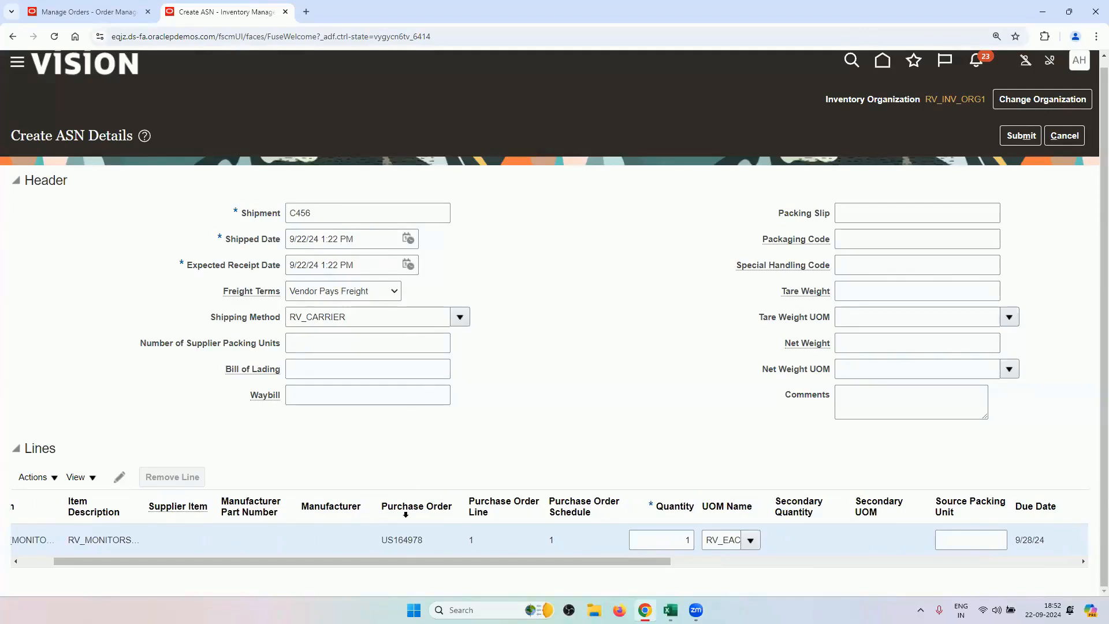
left_click_drag(403, 562, 370, 561)
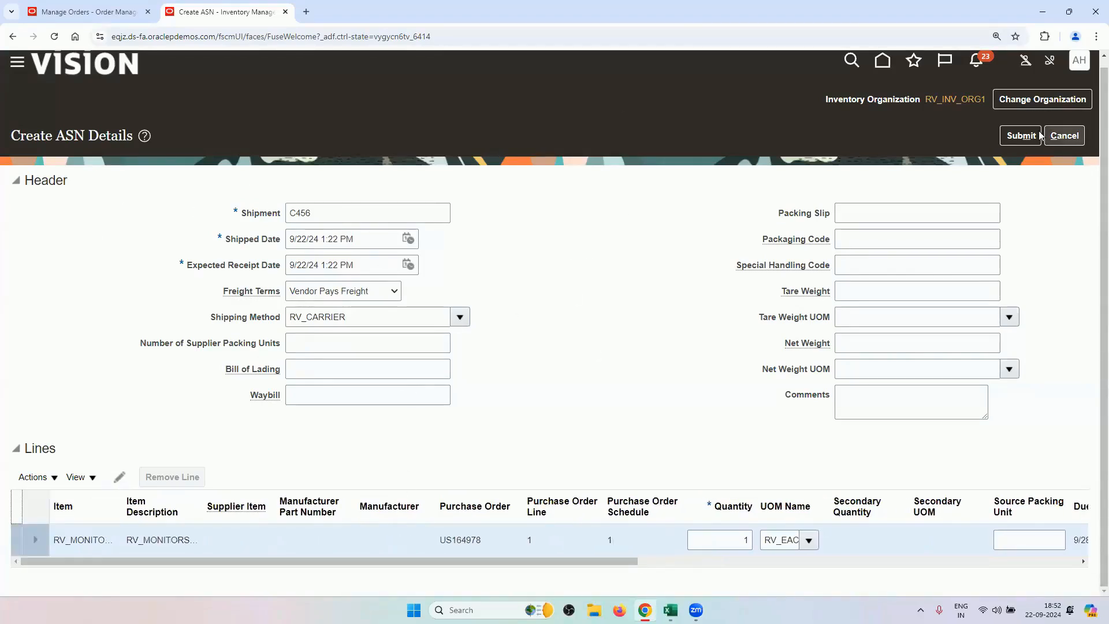
left_click(87, 12)
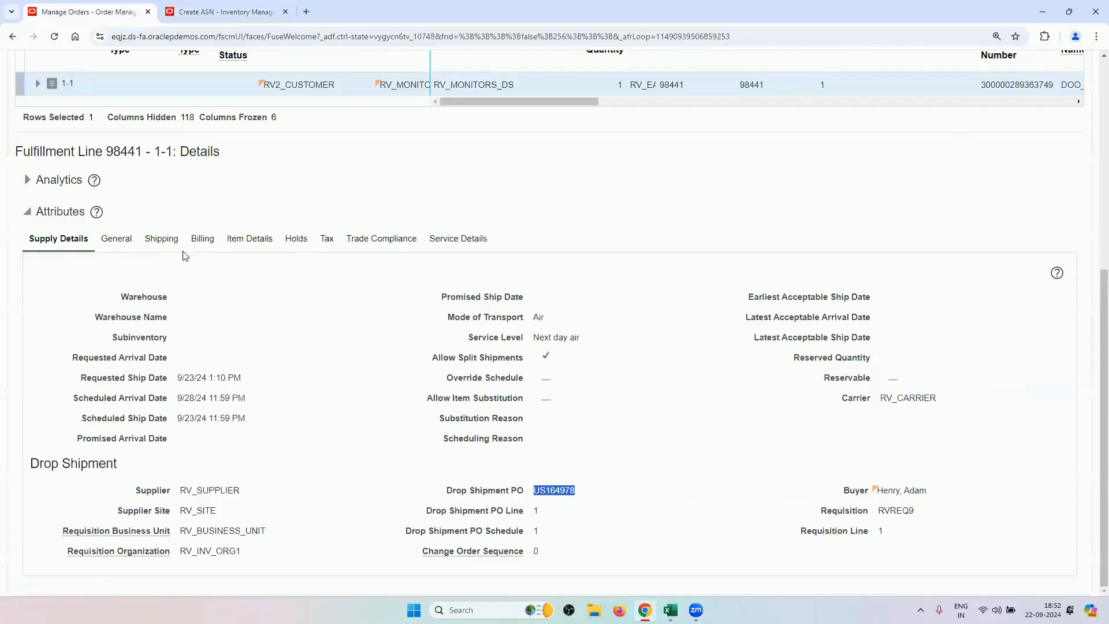
Return to the Create ASN Details form holding shipment C456 for PO US164978.
scroll(185, 256, "up", 5)
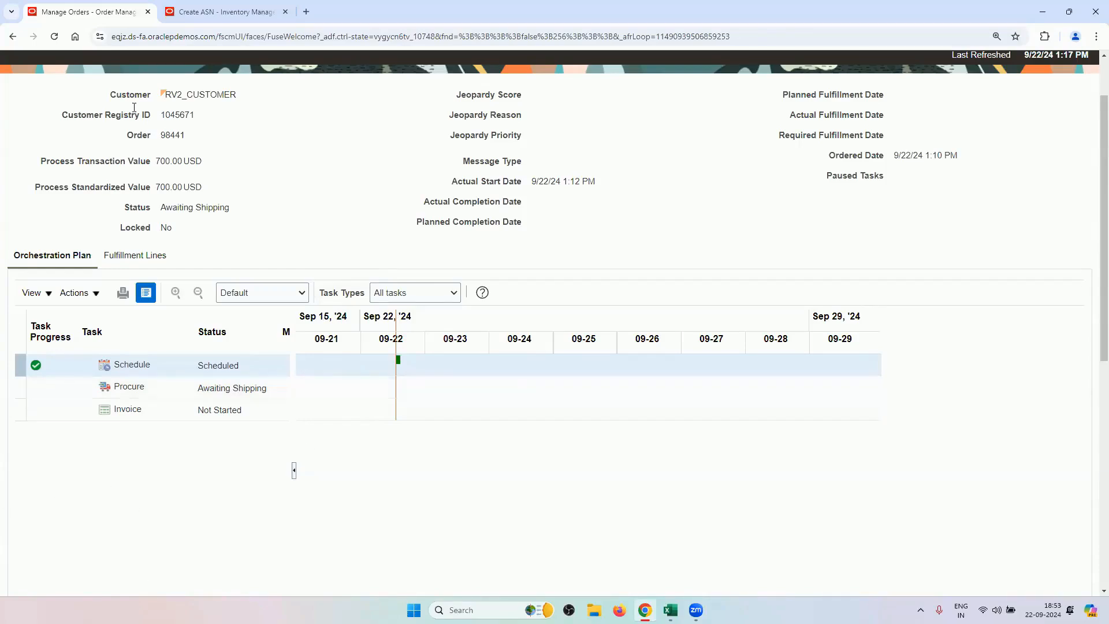
left_click(231, 11)
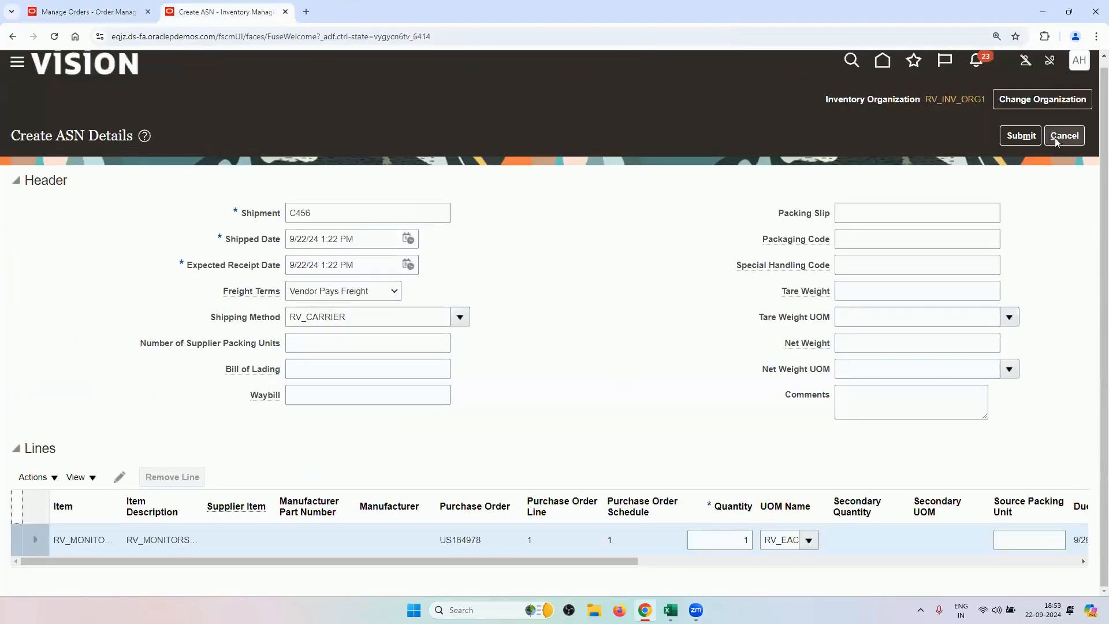
Submit ASN C456 and dismiss the receiving-transactions processing error.
left_click(1023, 137)
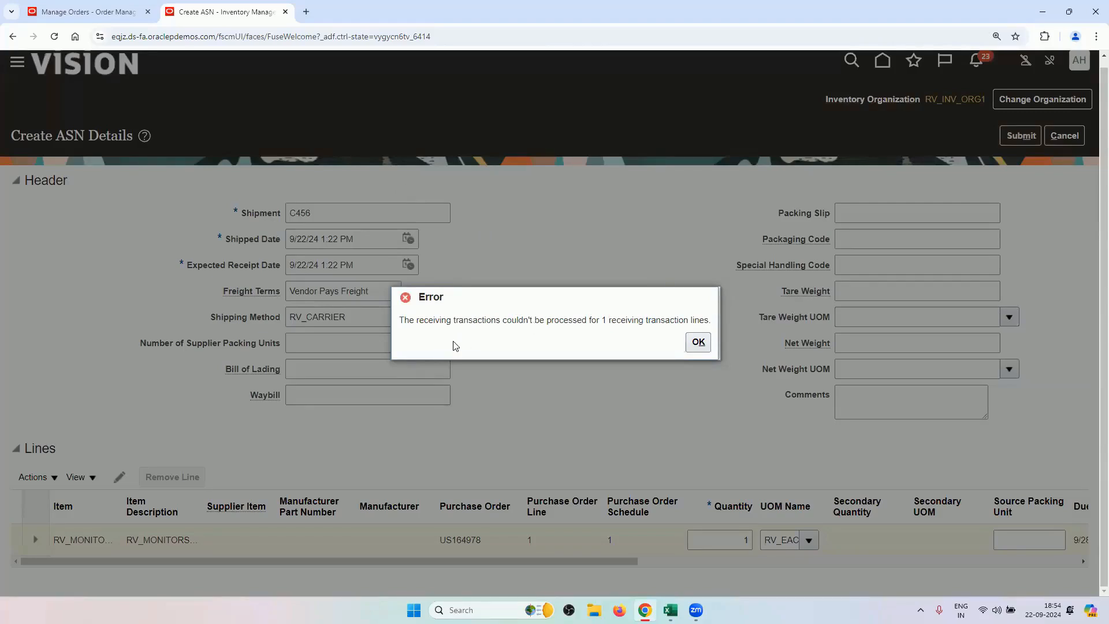
left_click_drag(414, 321, 508, 321)
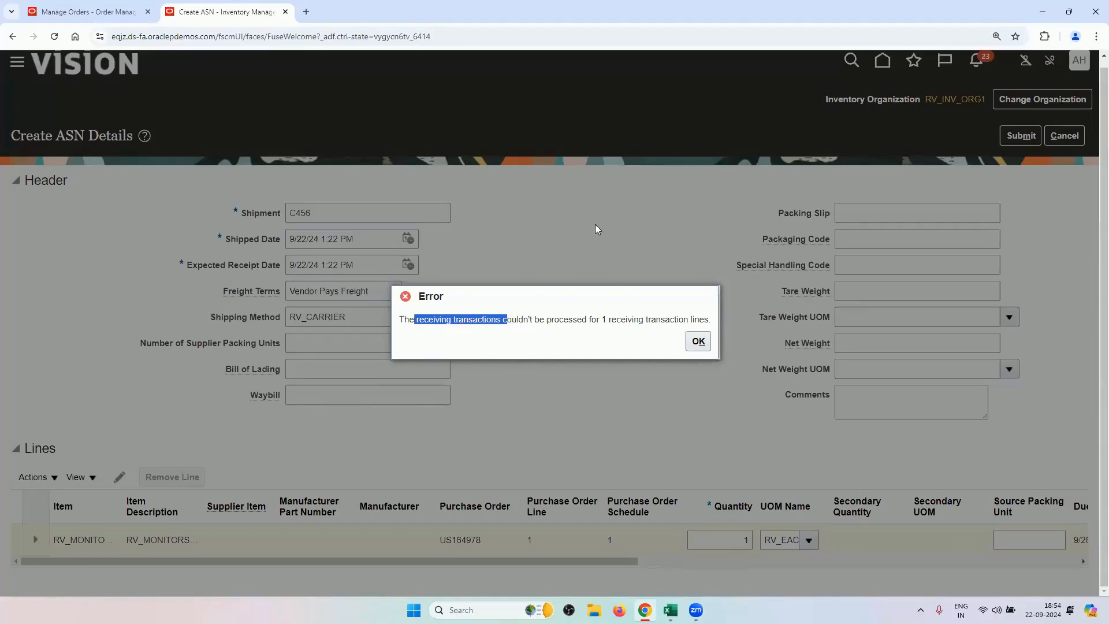
left_click(698, 341)
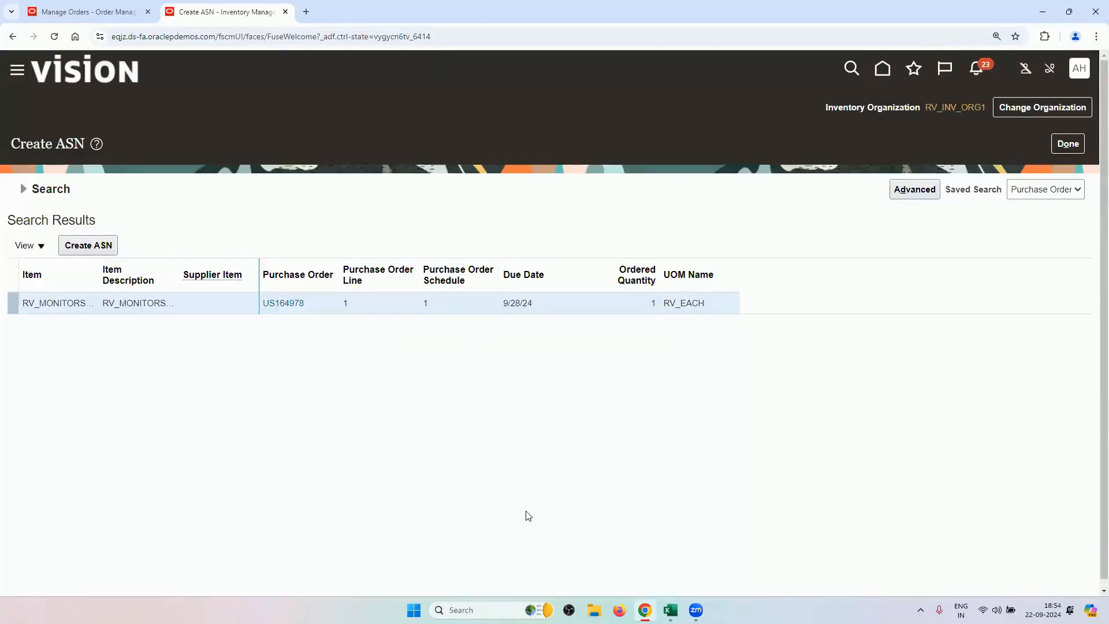
Create and submit a new ASN with shipment CC4 and quantity 1 on the US164978 line.
left_click(88, 245)
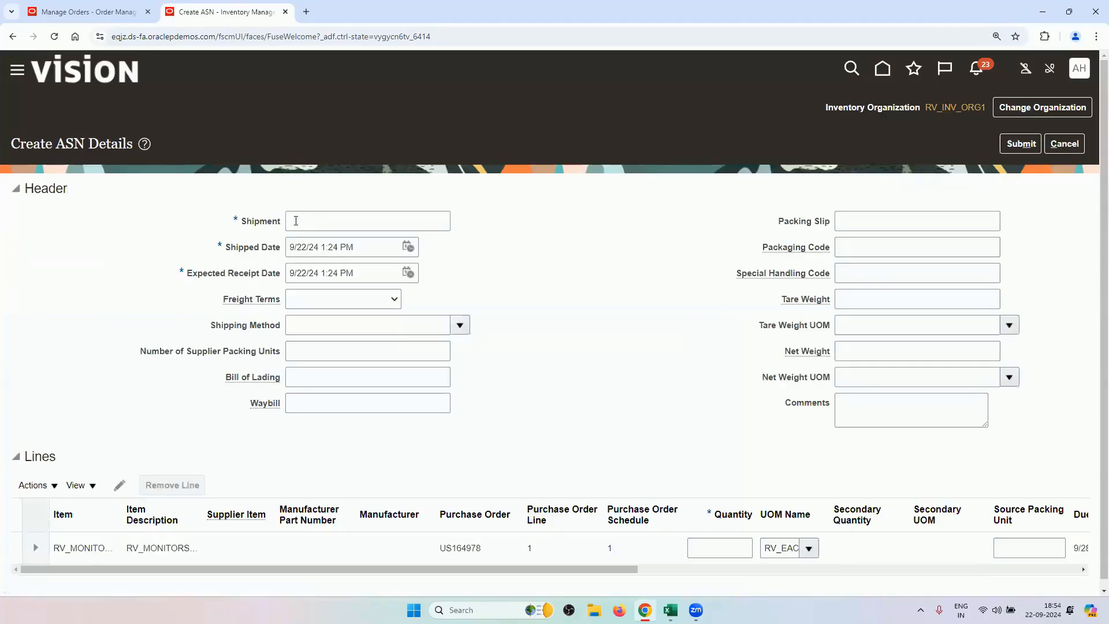
left_click(293, 220)
type("CC4")
scroll(321, 395, "down", 1)
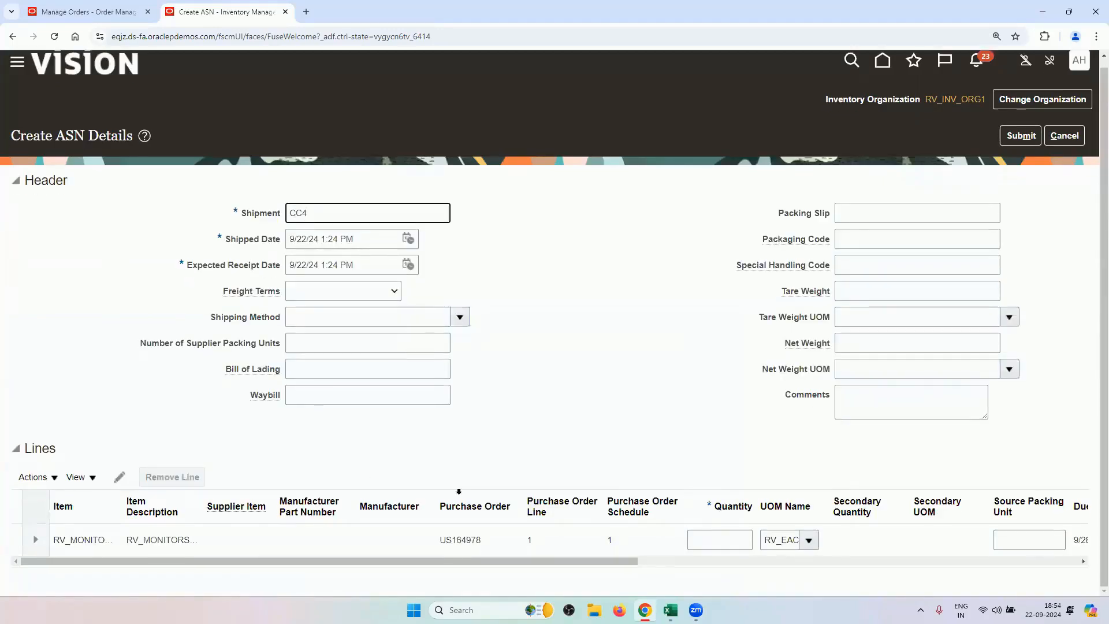
left_click(713, 539)
type("1")
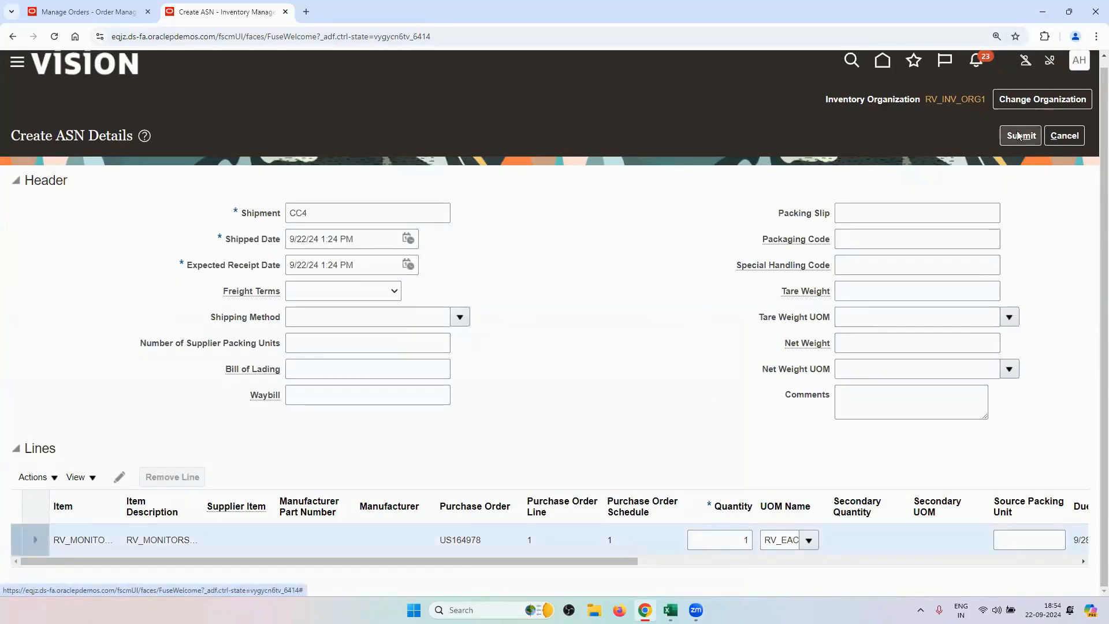
left_click(1016, 138)
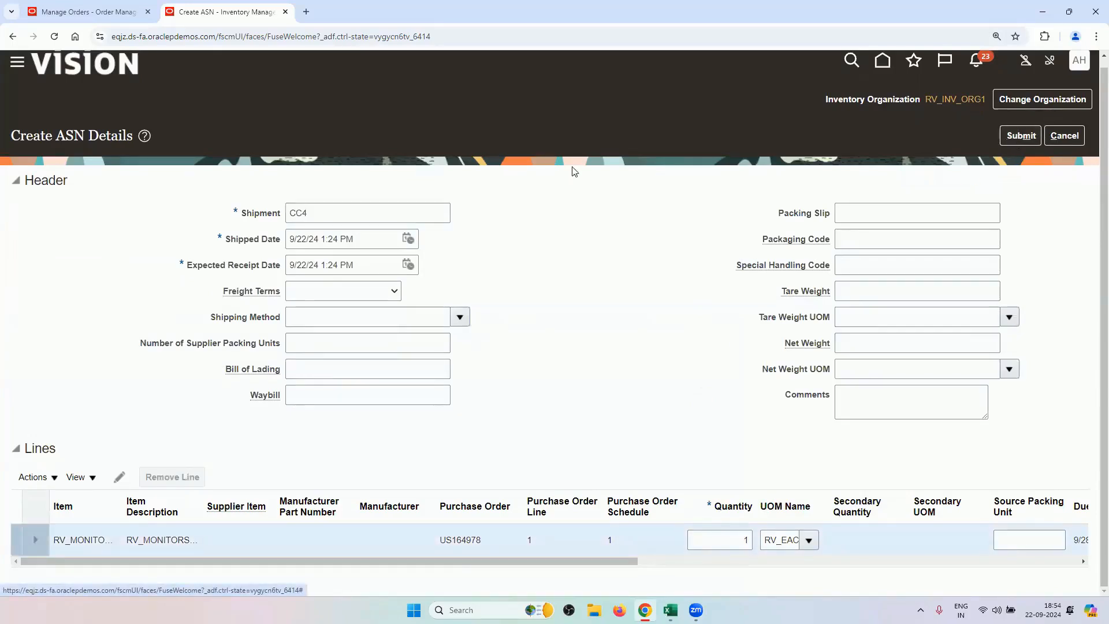
Check order 98441's orchestration plan, then return to the CC4 ASN form.
left_click(87, 12)
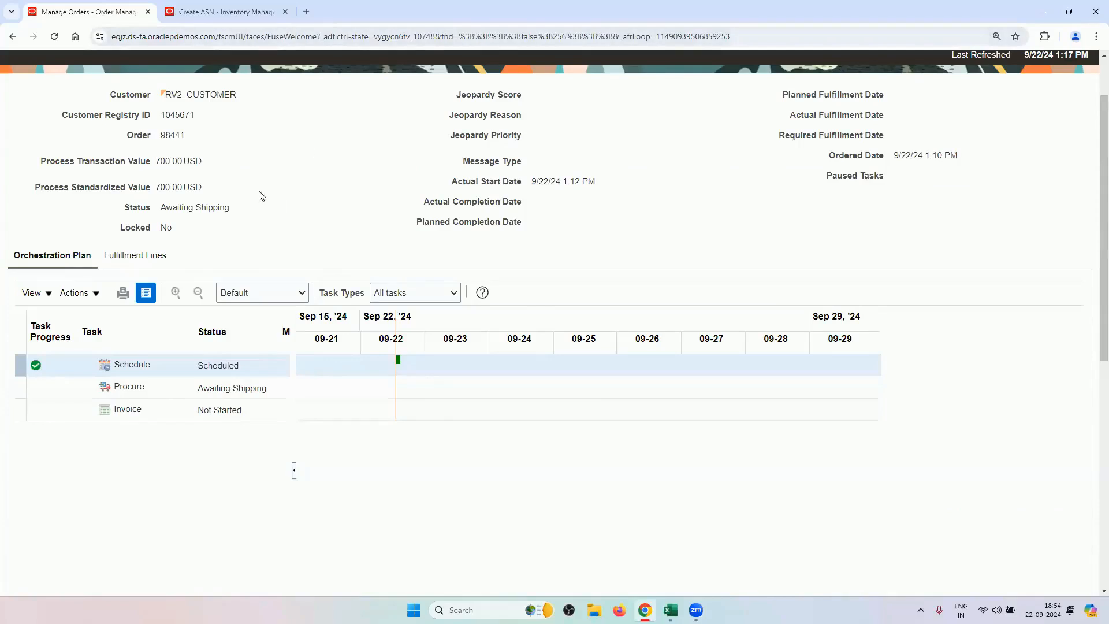
left_click(242, 16)
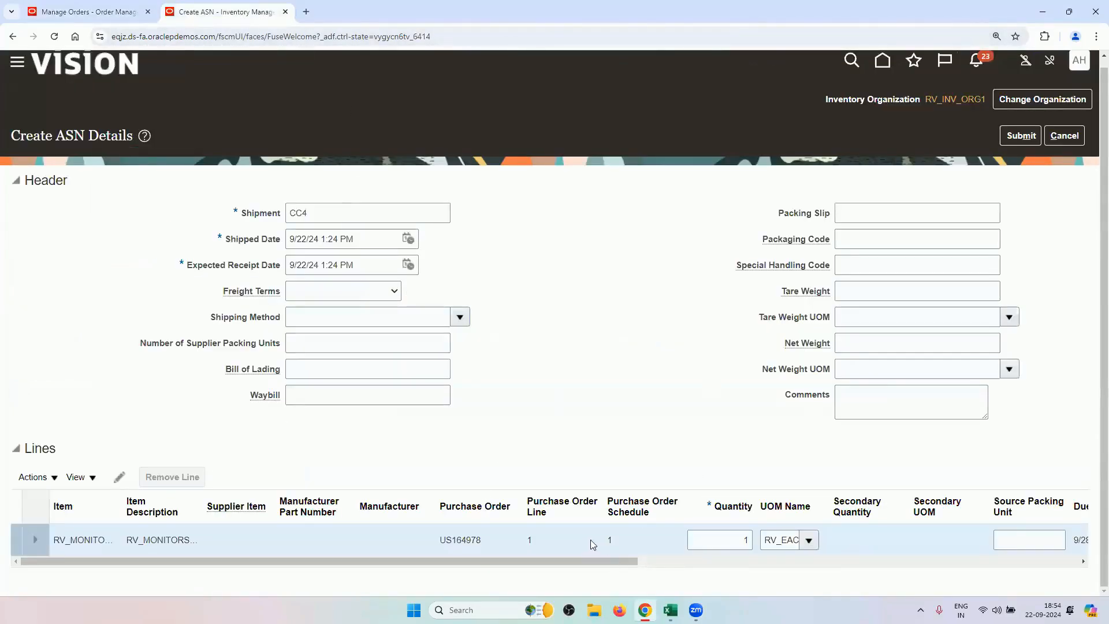
mouse_move(590, 560)
left_mouse_down()
mouse_move(644, 558)
mouse_move(581, 563)
left_mouse_up()
Open order 98441's fulfillment lines and scroll to drop shipment PO US164978.
left_click(113, 8)
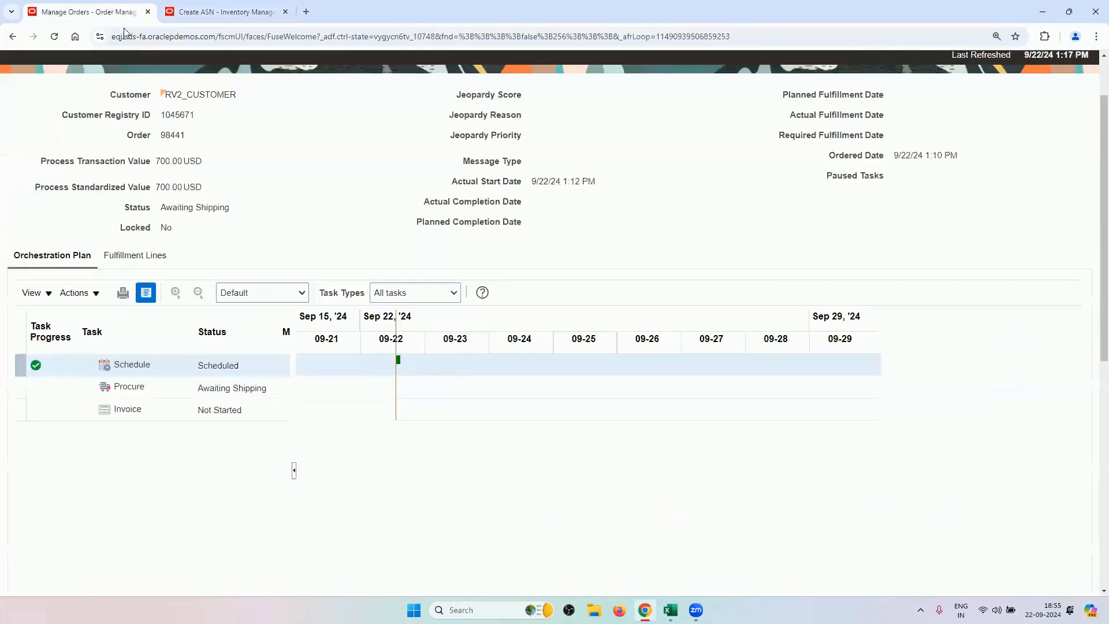
left_click(122, 254)
scroll(277, 334, "down", 5)
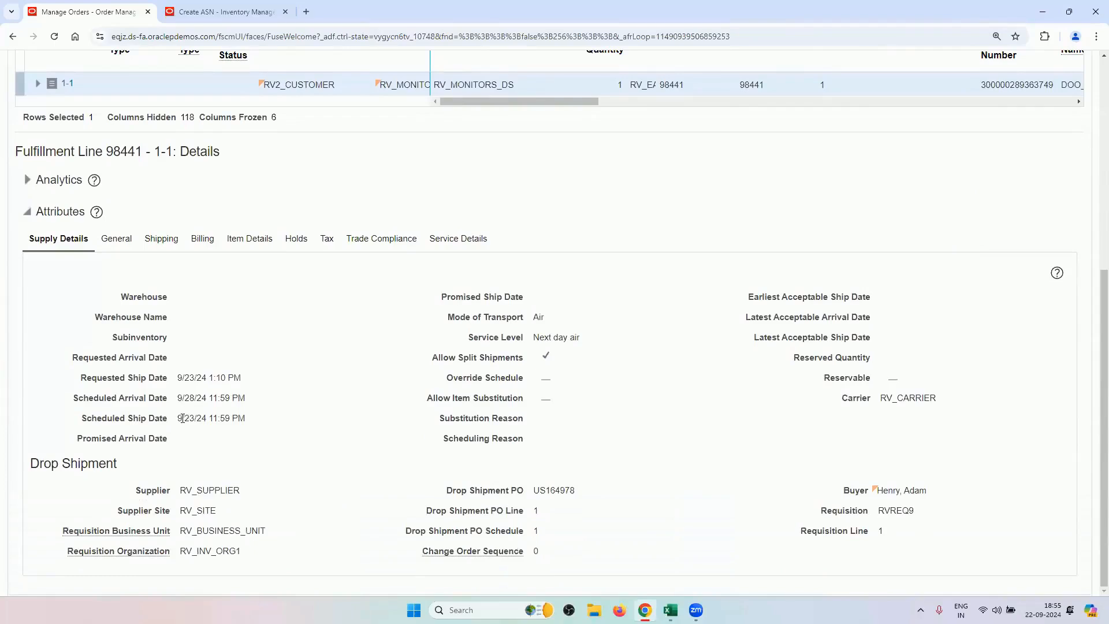
left_click(243, 9)
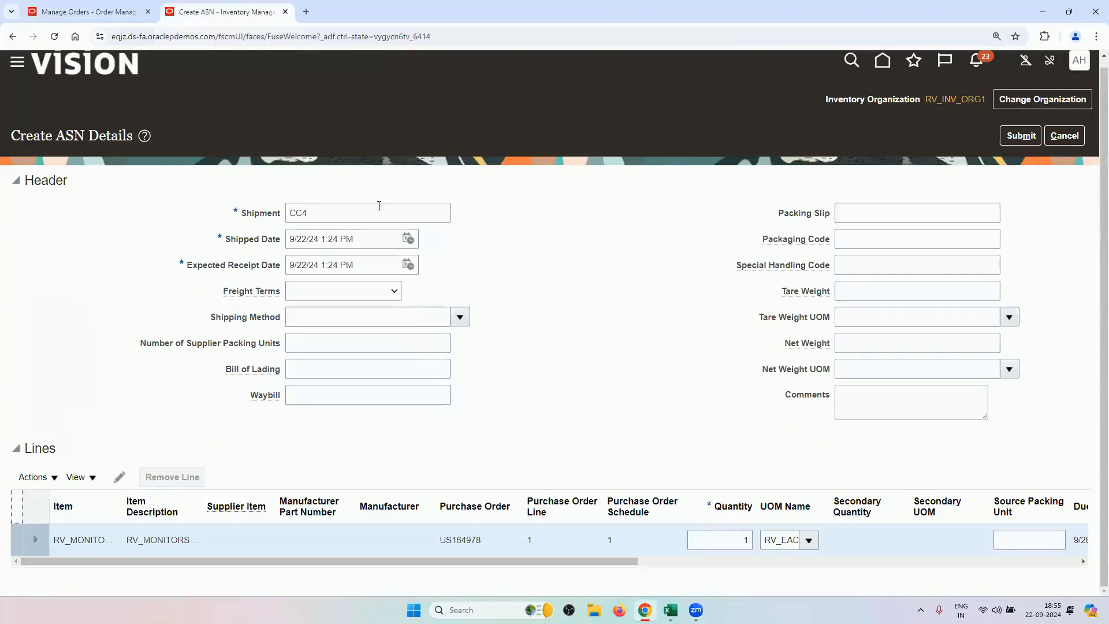
left_click(408, 240)
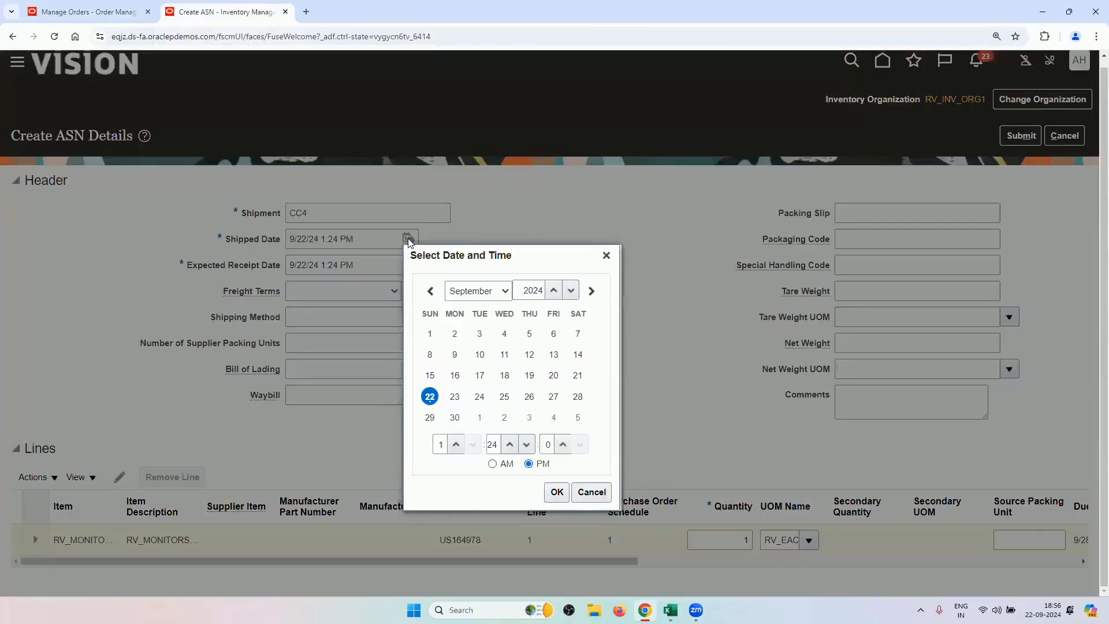
left_click(606, 255)
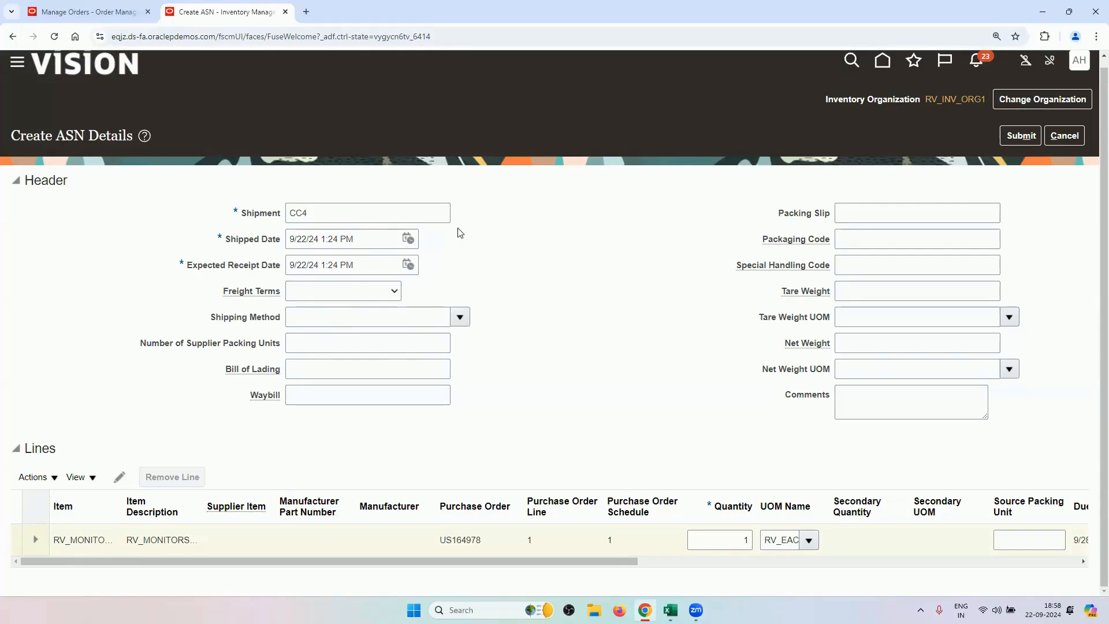
Review order 98441's fulfillment line details and glance at the CC4 ASN form.
left_click(86, 12)
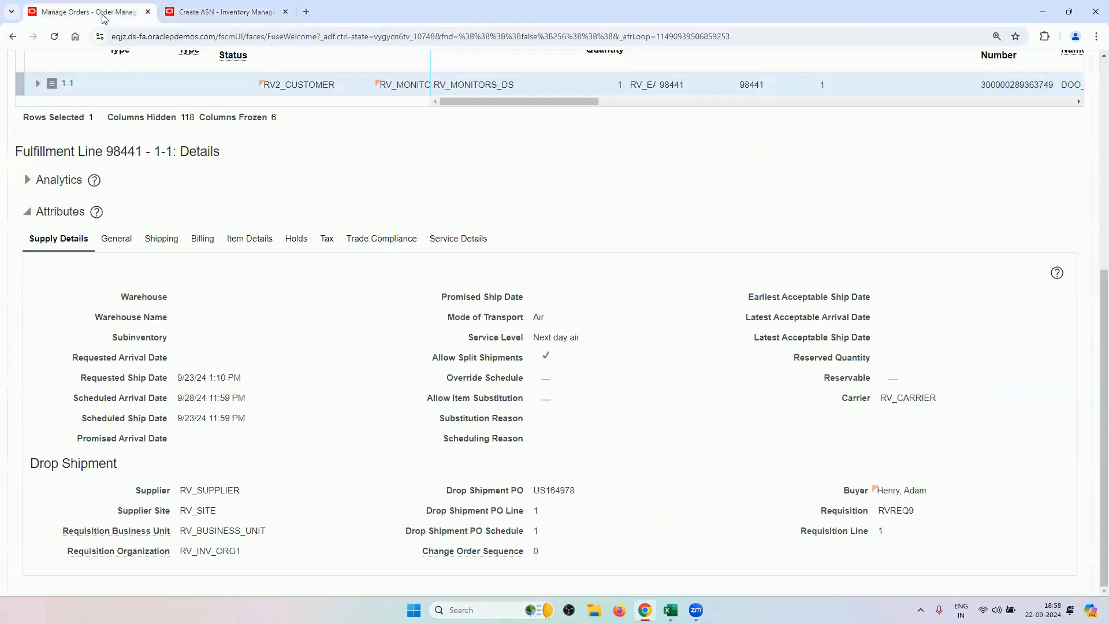
scroll(164, 228, "up", 1)
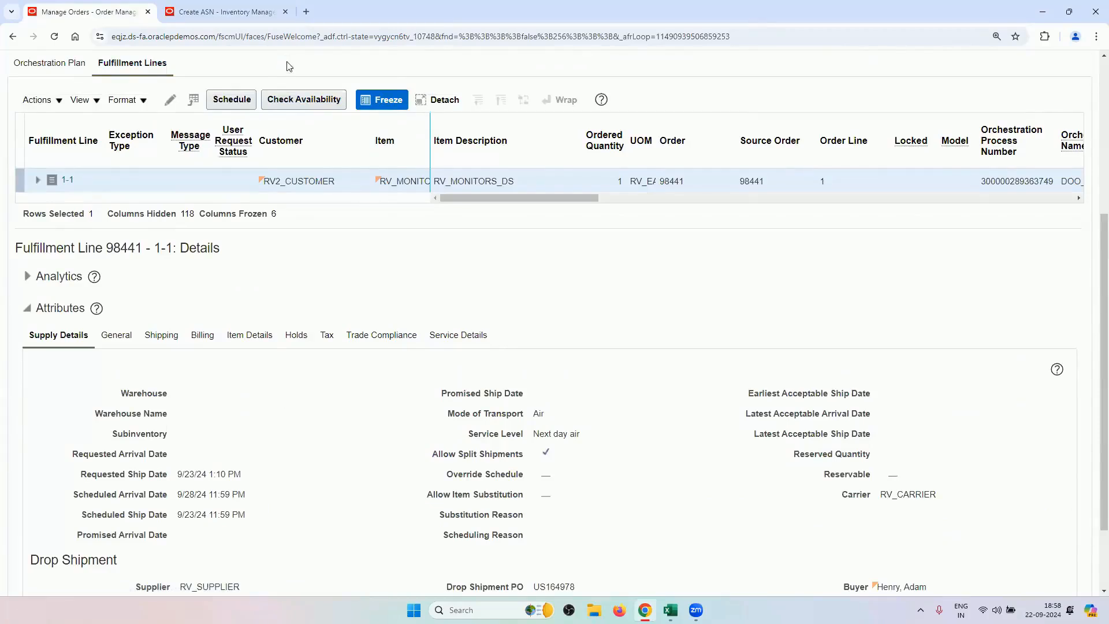
scroll(313, 399, "up", 2)
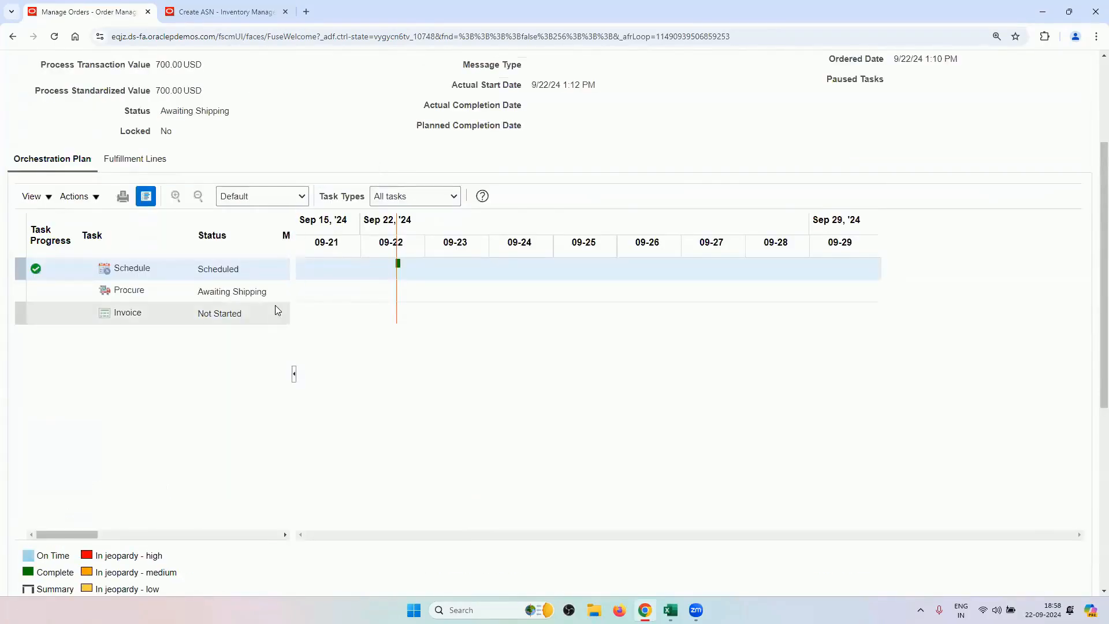
scroll(398, 122, "up", 2)
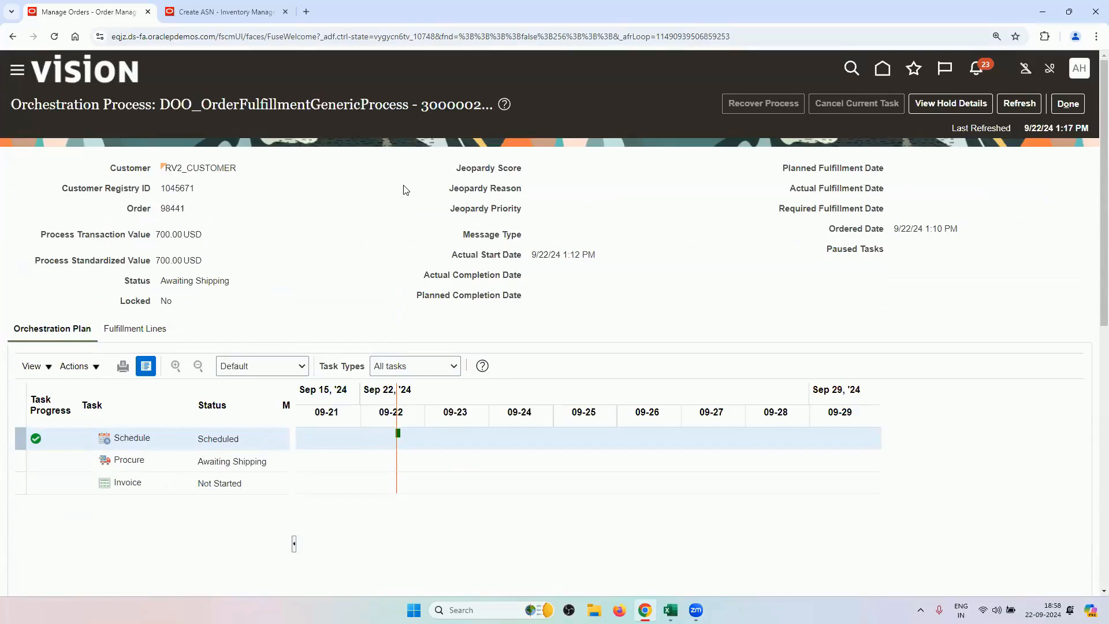
left_click(253, 18)
Reopen order 98441's fulfillment lines, select PO US164978, and switch back to ASN CC4.
left_click(89, 12)
left_click(157, 331)
scroll(334, 290, "down", 6)
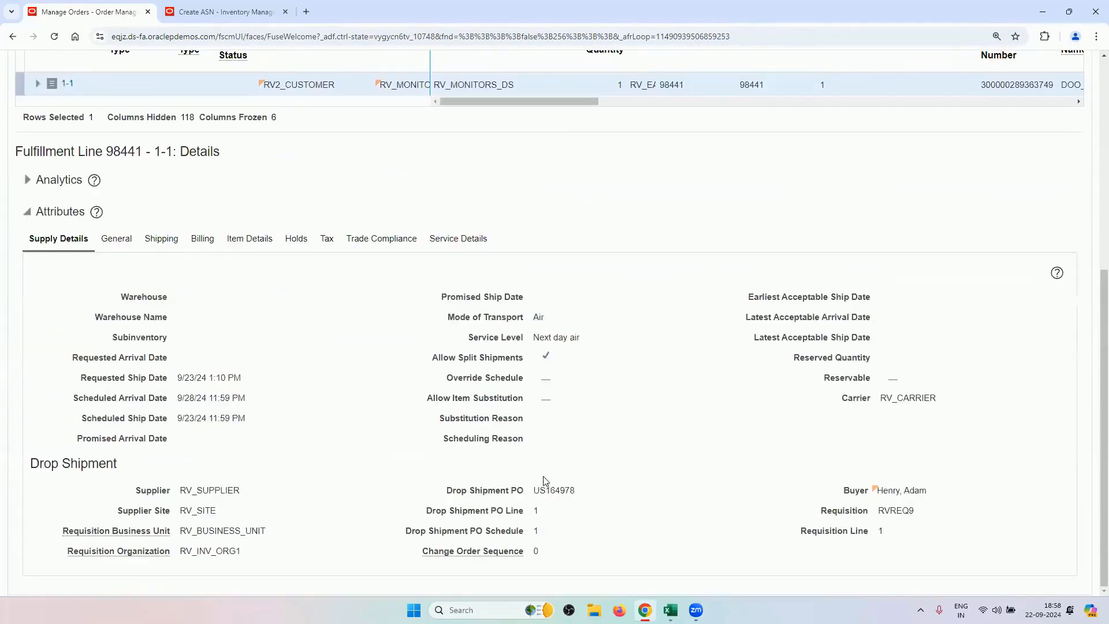
left_click_drag(533, 490, 570, 489)
key("ctrl+Tab")
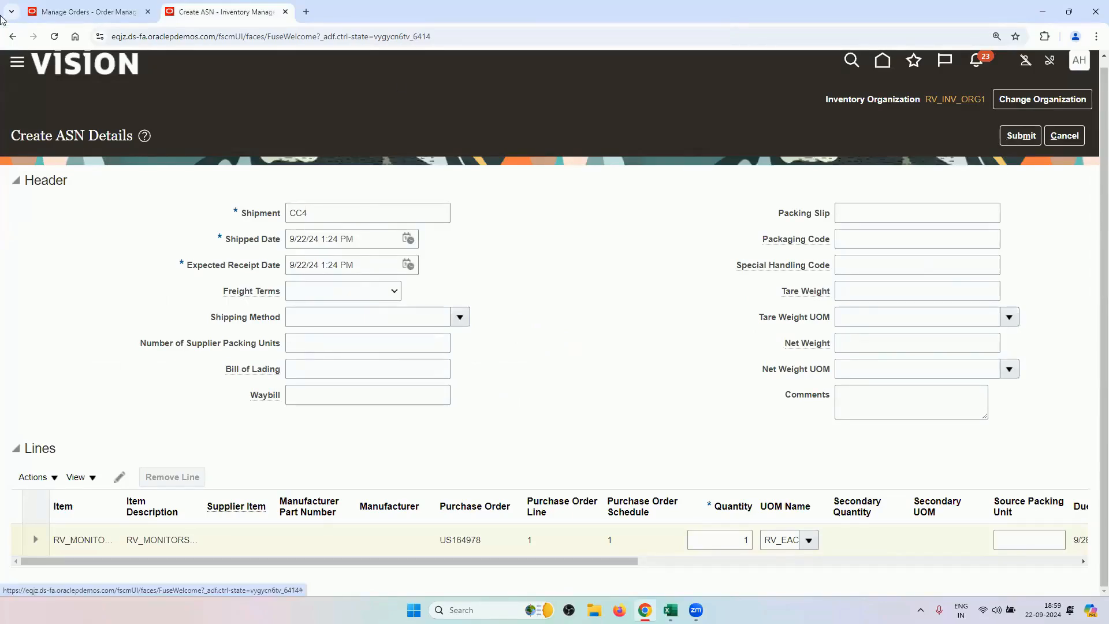
Review the orchestration plan of order 98441 in its fulfillment details.
left_click(86, 12)
scroll(65, 178, "up", 3)
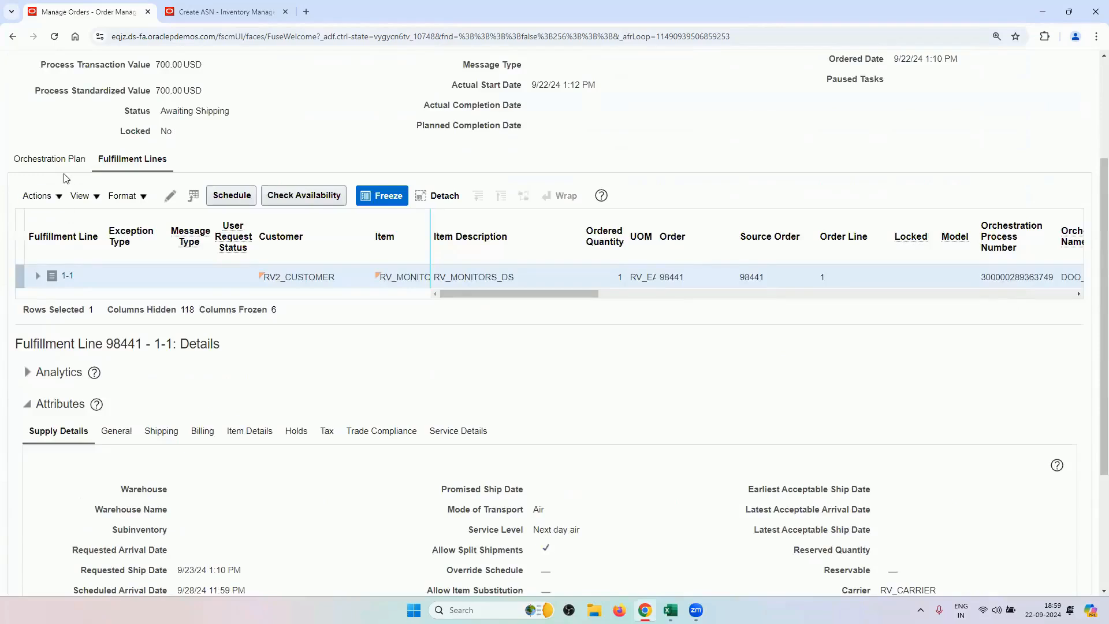
left_click(75, 160)
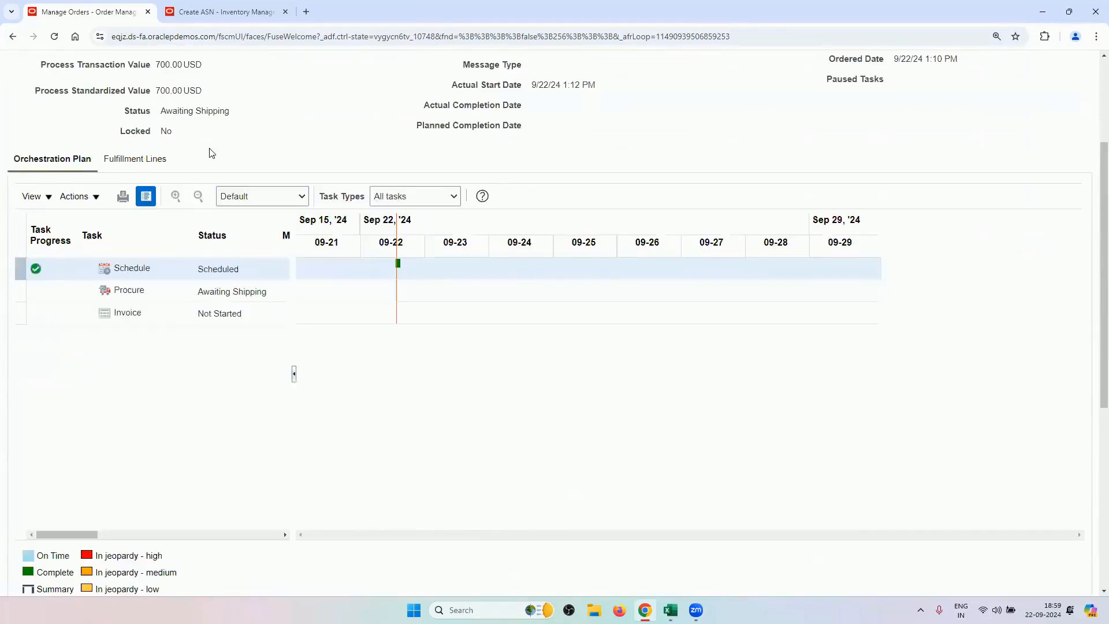
scroll(219, 173, "down", 2)
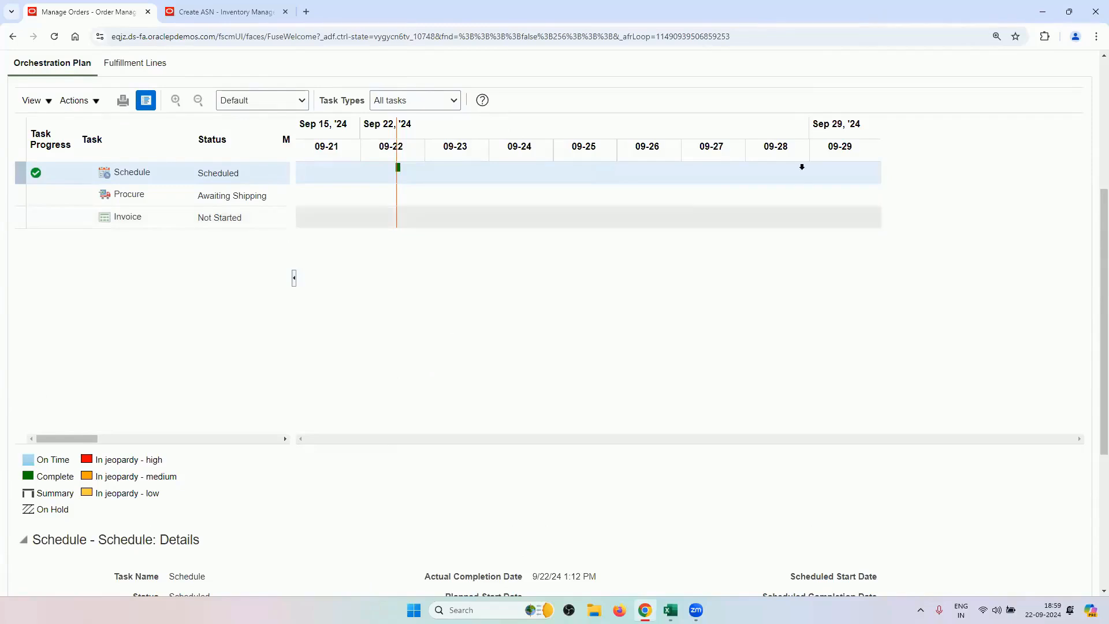
scroll(537, 101, "up", 2)
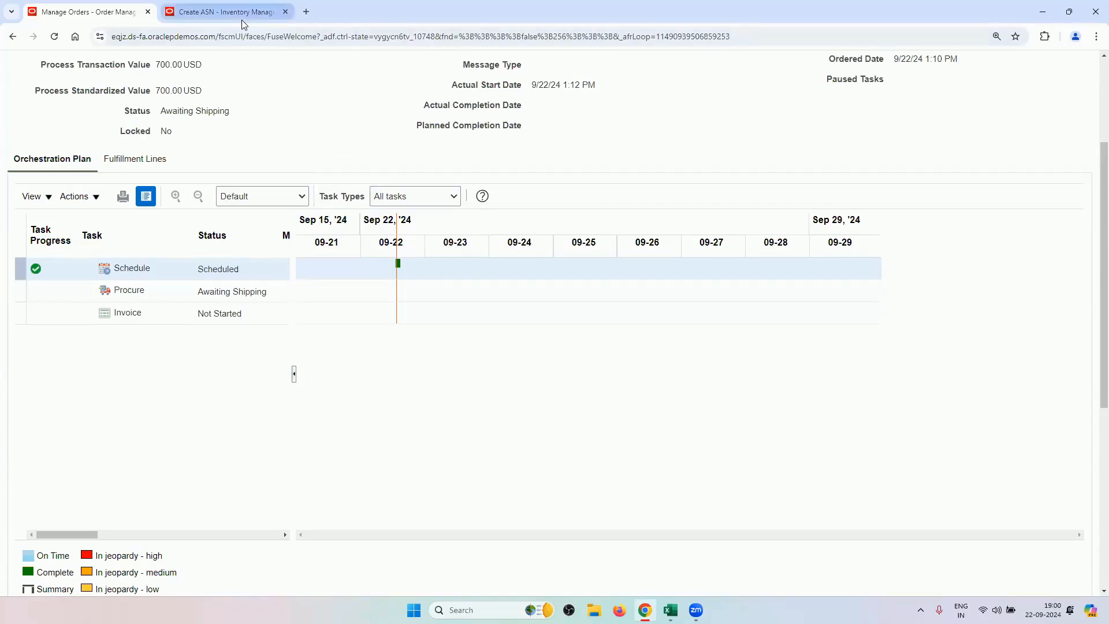
Check fulfillment line 1-1 of order 98441, then go back to the Create ASN page.
mouse_move(241, 19)
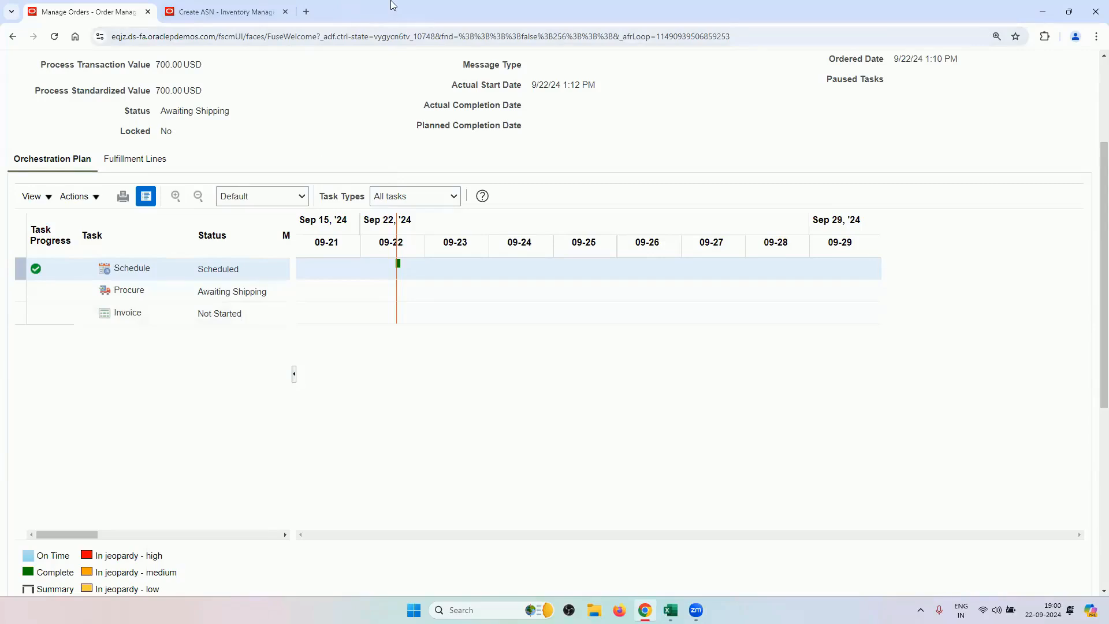
left_click(241, 8)
left_click(59, 16)
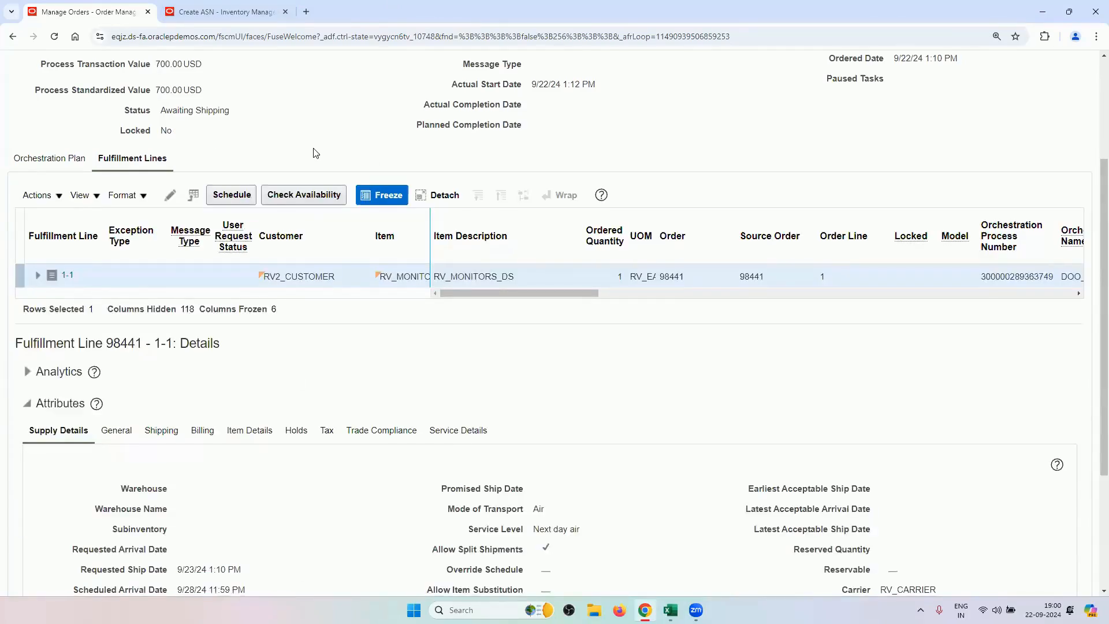
scroll(322, 167, "down", 3)
scroll(322, 167, "up", 3)
left_click(254, 9)
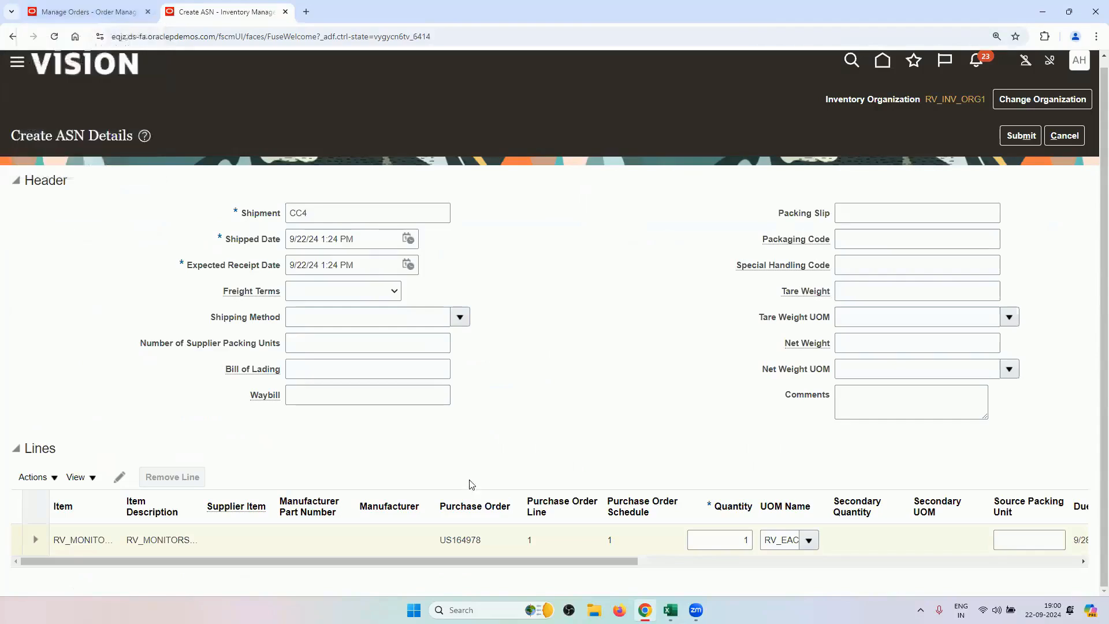
Cancel the CC4 ASN draft and close the Create ASN page.
left_click(1068, 142)
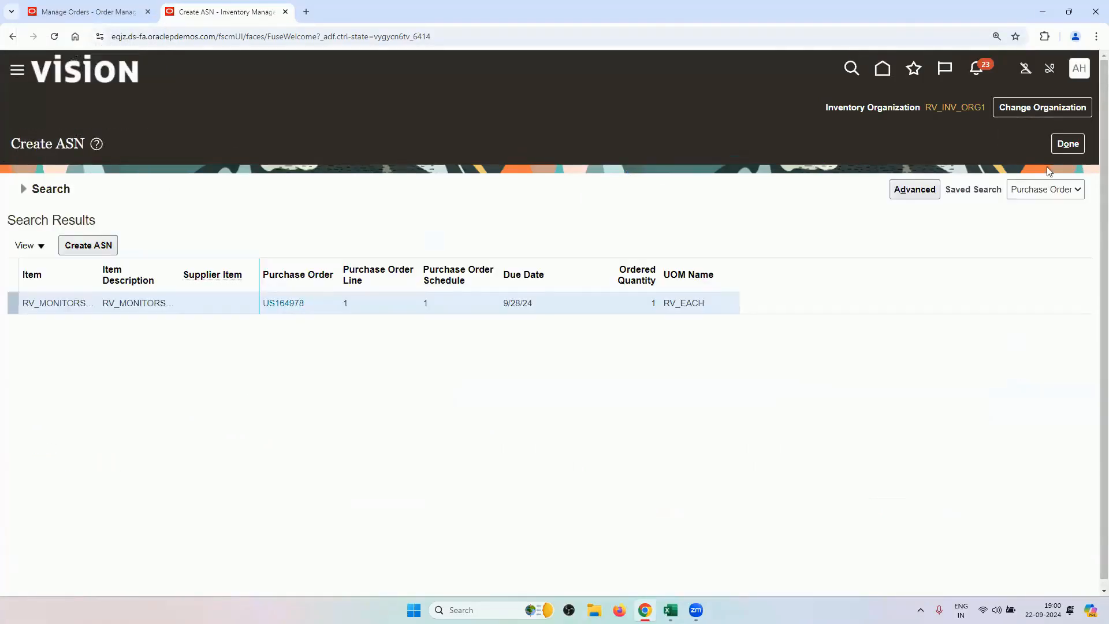
left_click(1058, 150)
left_click(87, 10)
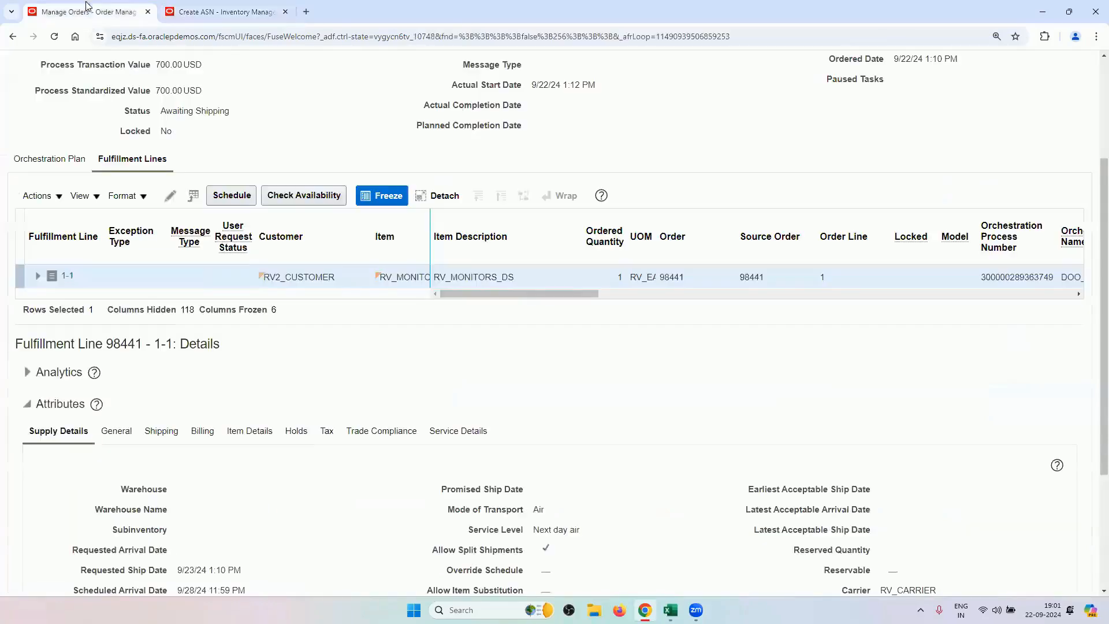
left_click(226, 13)
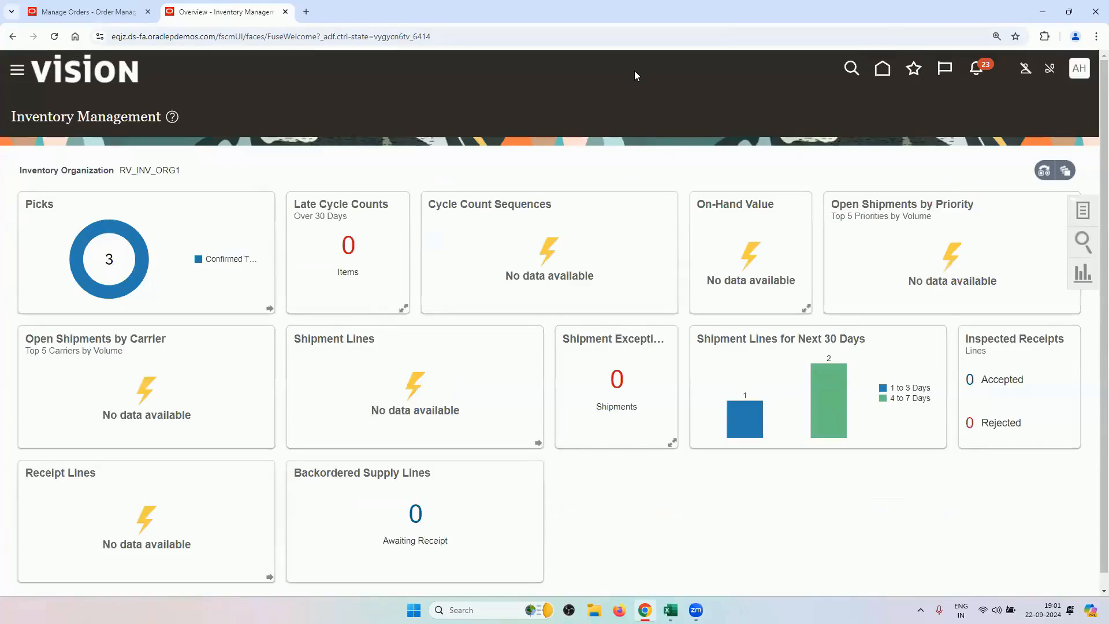
Start a fresh Create ASN search and bring up order 98441's drop shipment details.
left_click(1083, 214)
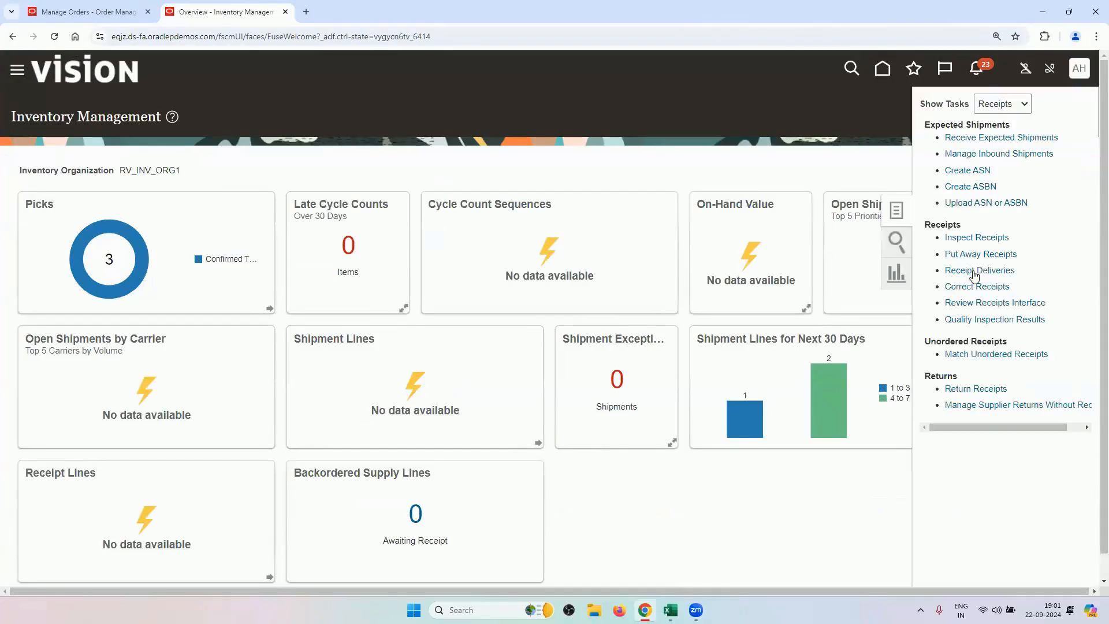
left_click(983, 172)
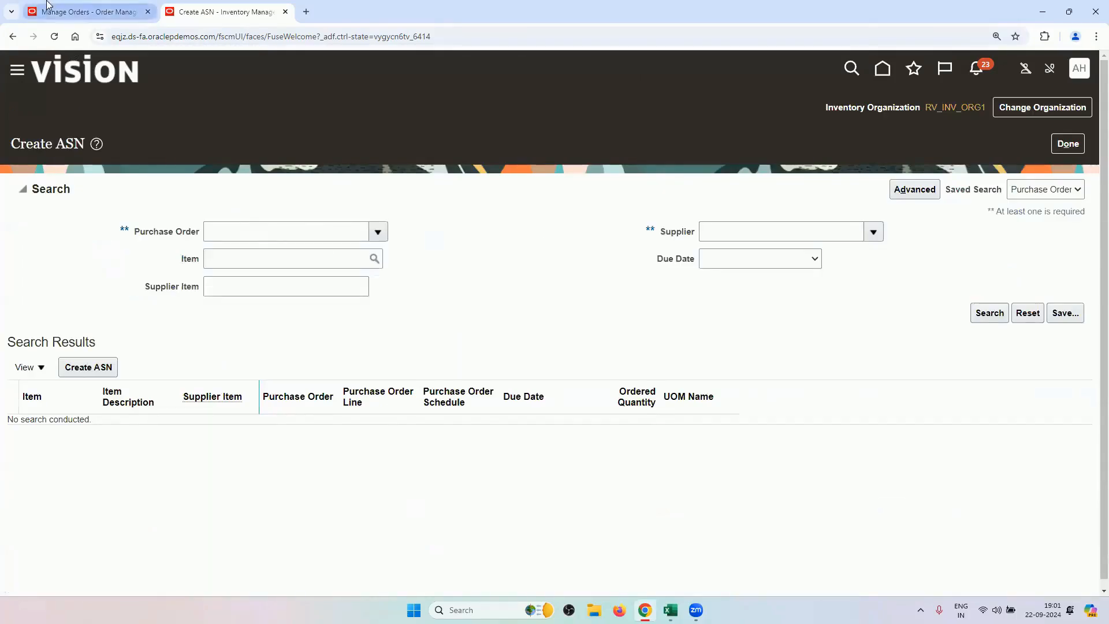
left_click(61, 12)
scroll(336, 352, "down", 3)
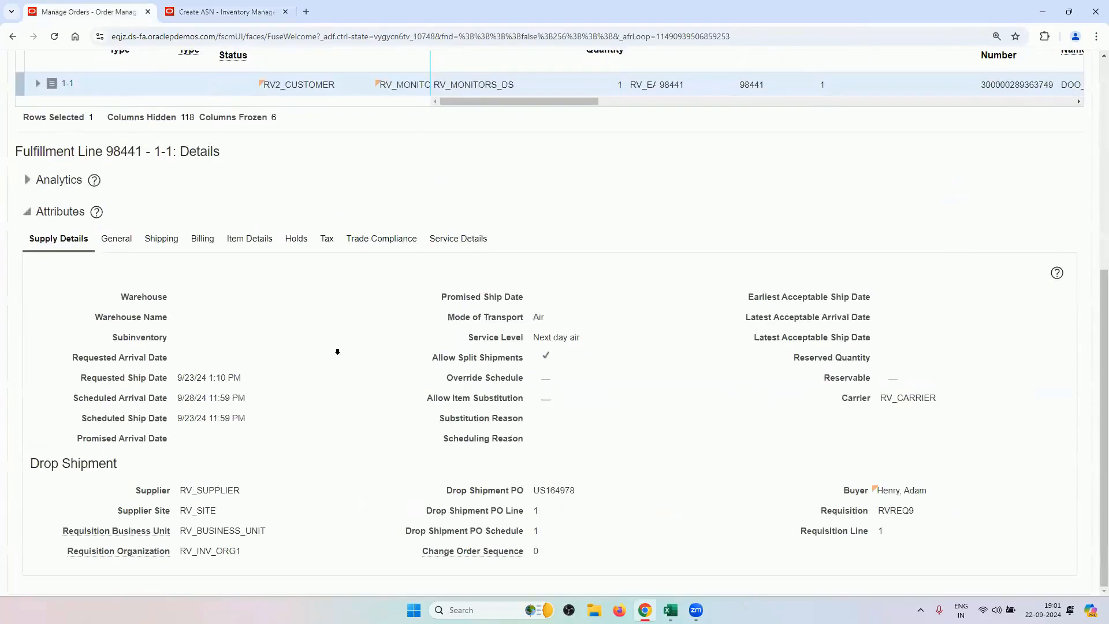
Copy drop-ship PO US164978 from the order and search for it in Create ASN.
double_click(554, 490)
right_click(558, 491)
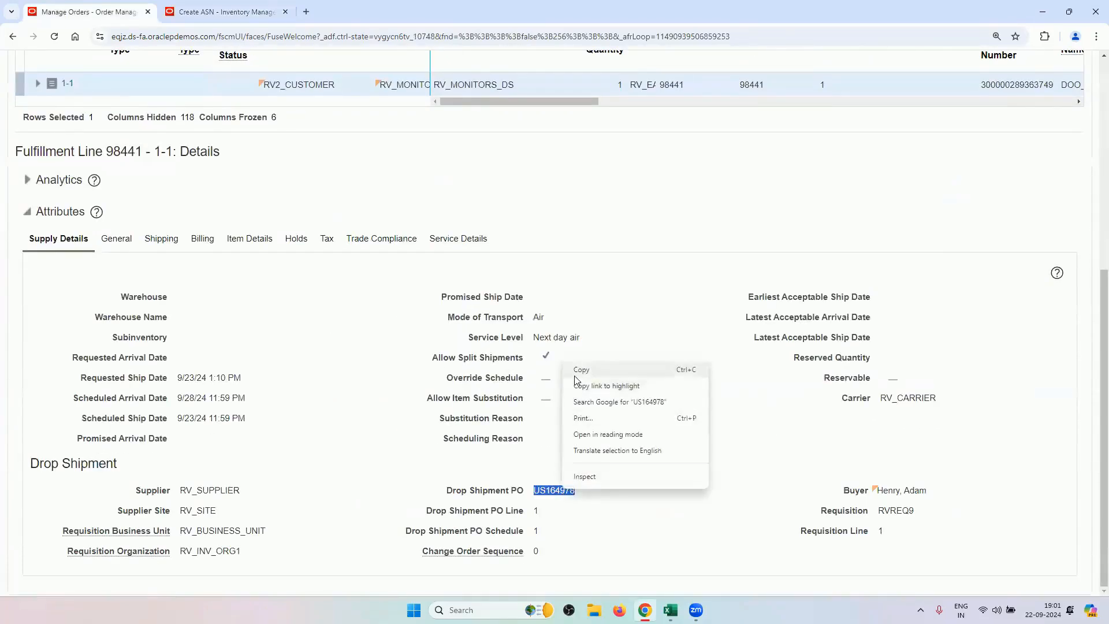
left_click(581, 366)
left_click(225, 12)
left_click(256, 234)
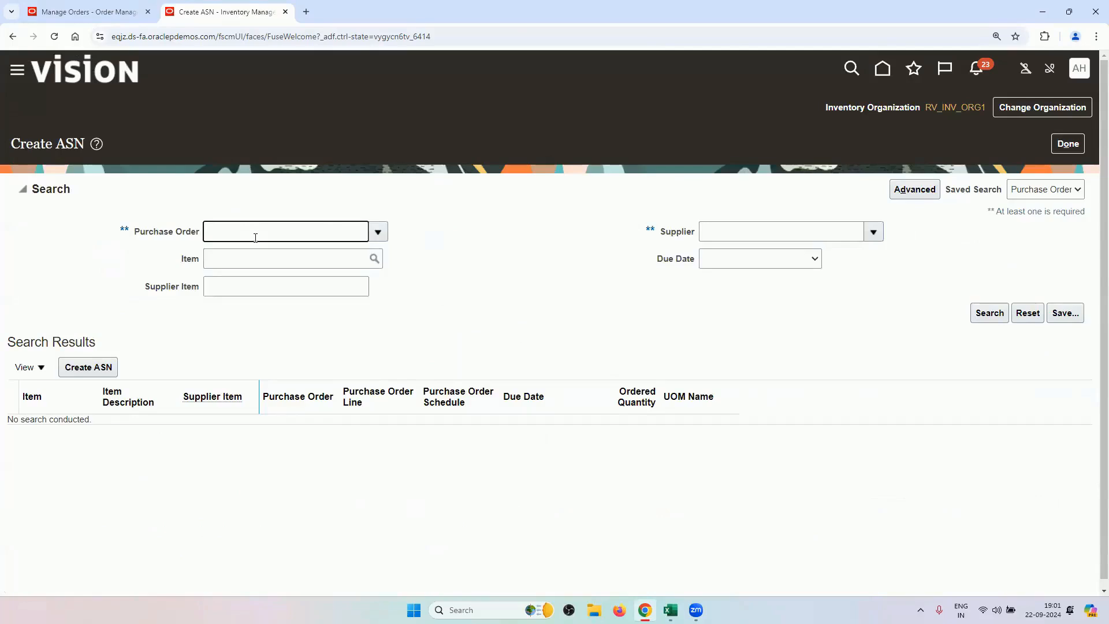
key("ctrl+v")
left_click(987, 322)
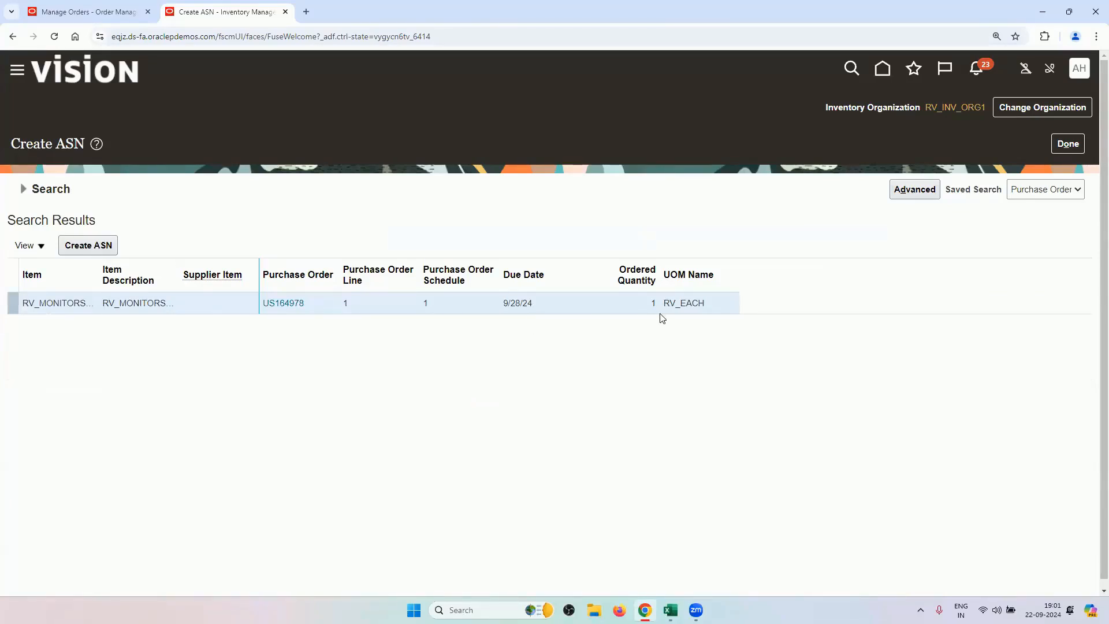
Create an ASN for PO US164978's line with shipment number E344 and quantity 1.
left_click(105, 250)
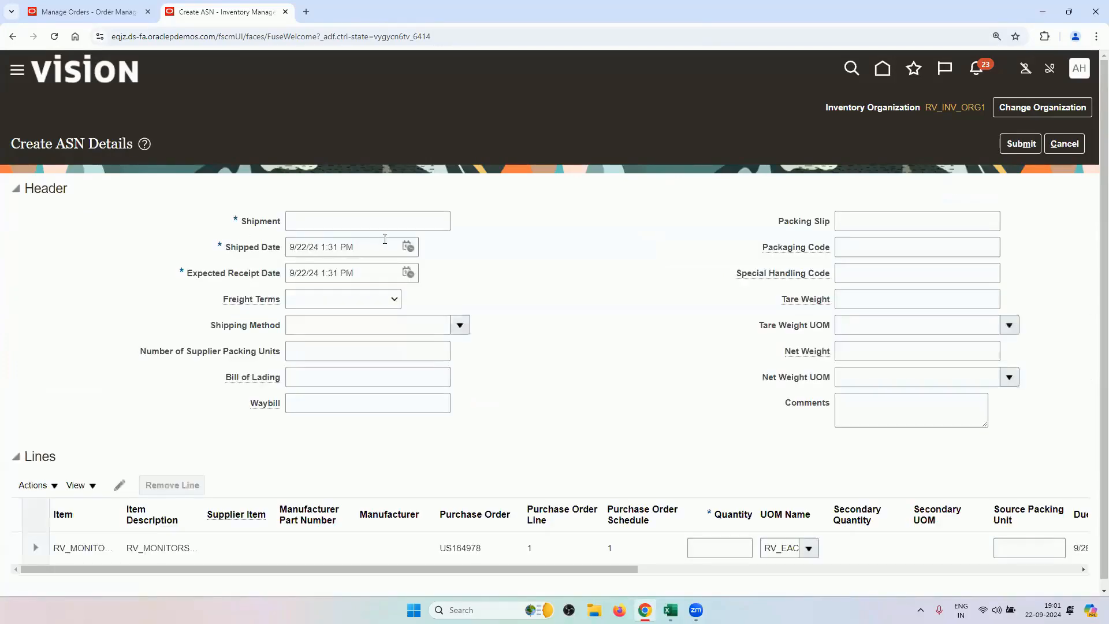
left_click(384, 224)
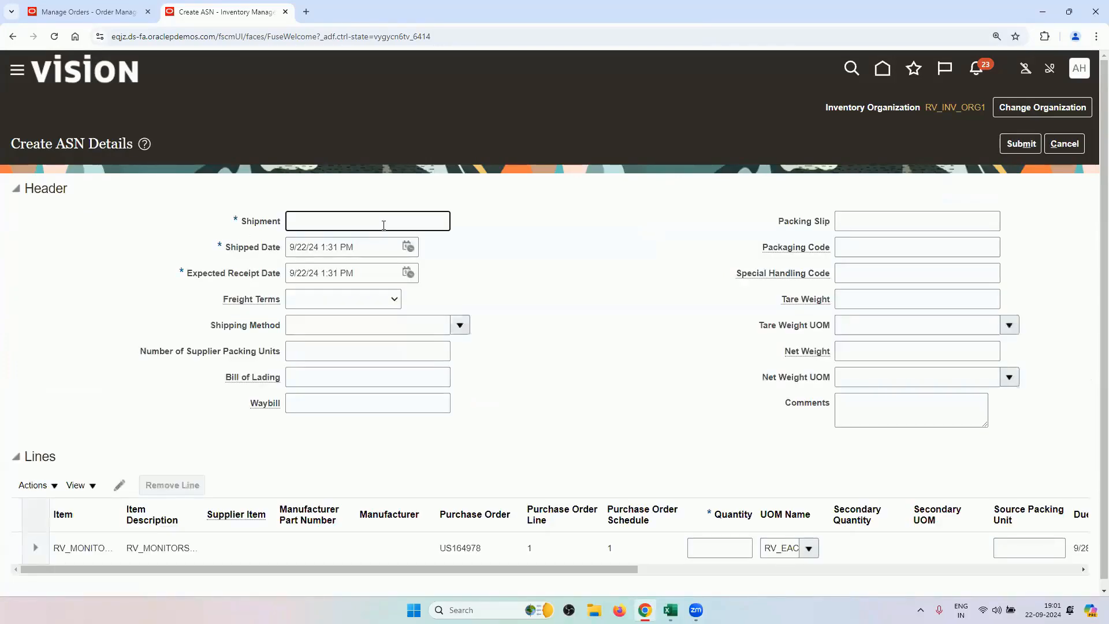
type("E344")
scroll(593, 319, "down", 1)
left_click(717, 536)
type("1")
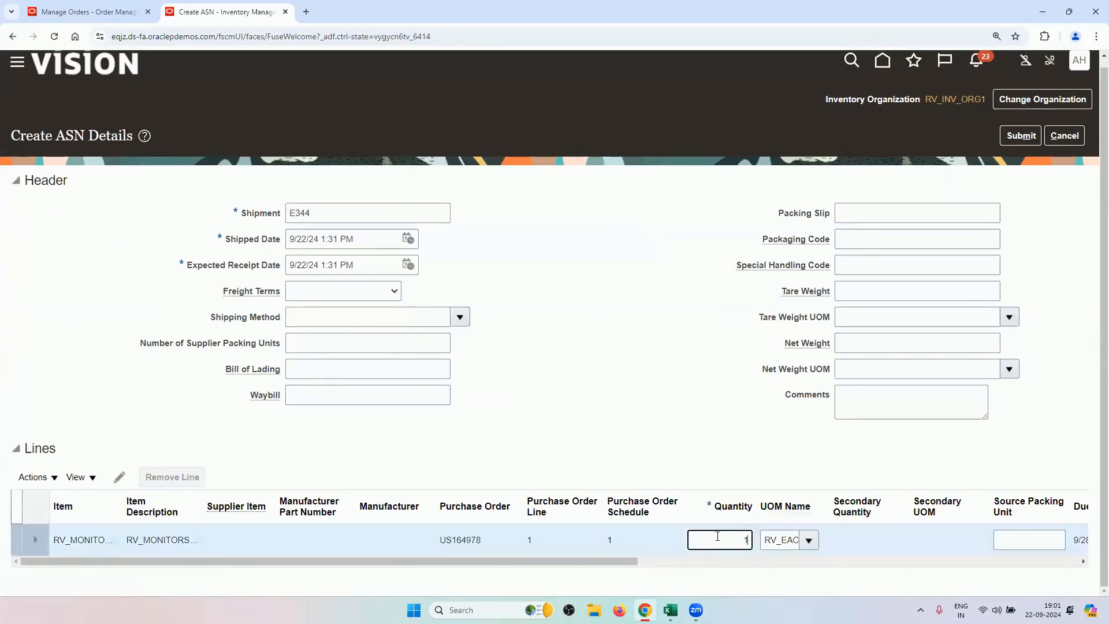
left_click(629, 350)
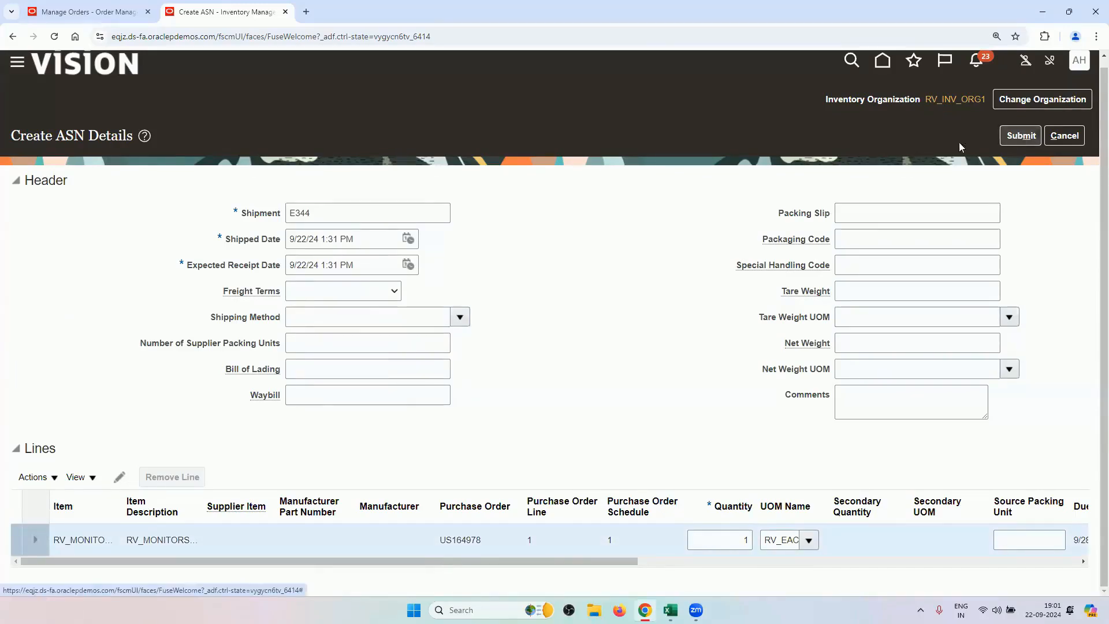
Review order 98441's orchestration plan tasks, selecting the Invoice task.
left_click(81, 12)
scroll(74, 195, "up", 2)
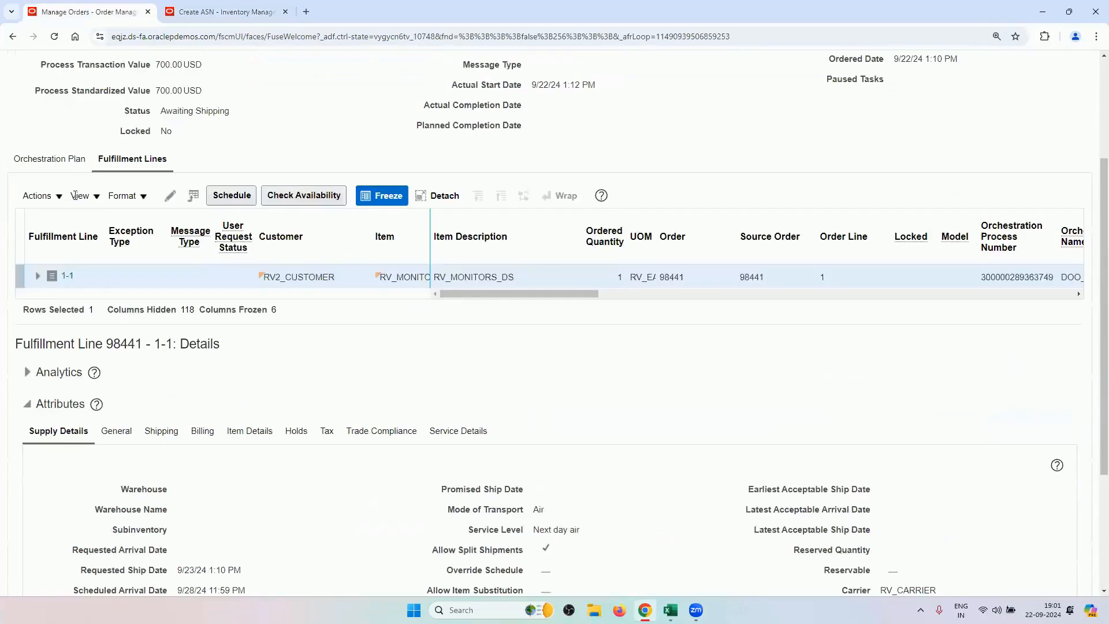
left_click(74, 158)
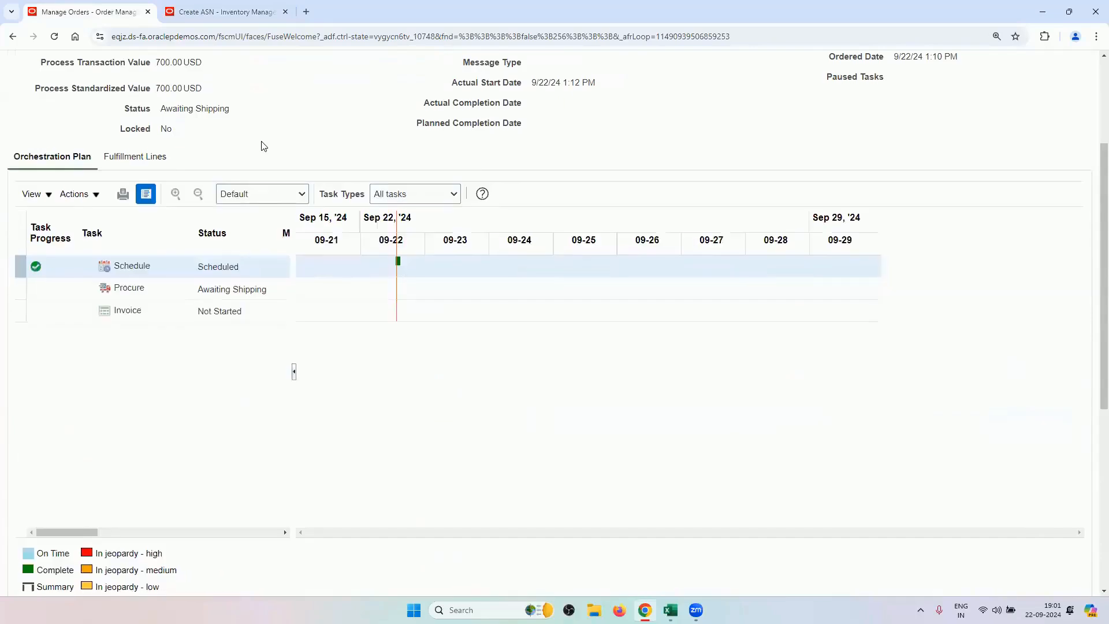
scroll(264, 146, "down", 2)
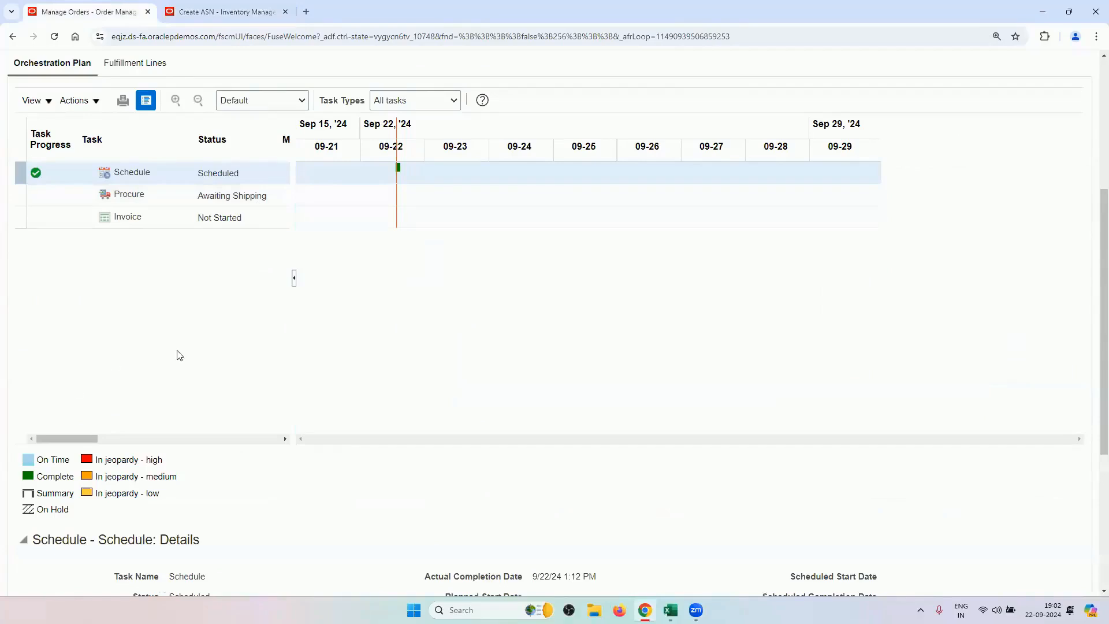
scroll(206, 376, "up", 2)
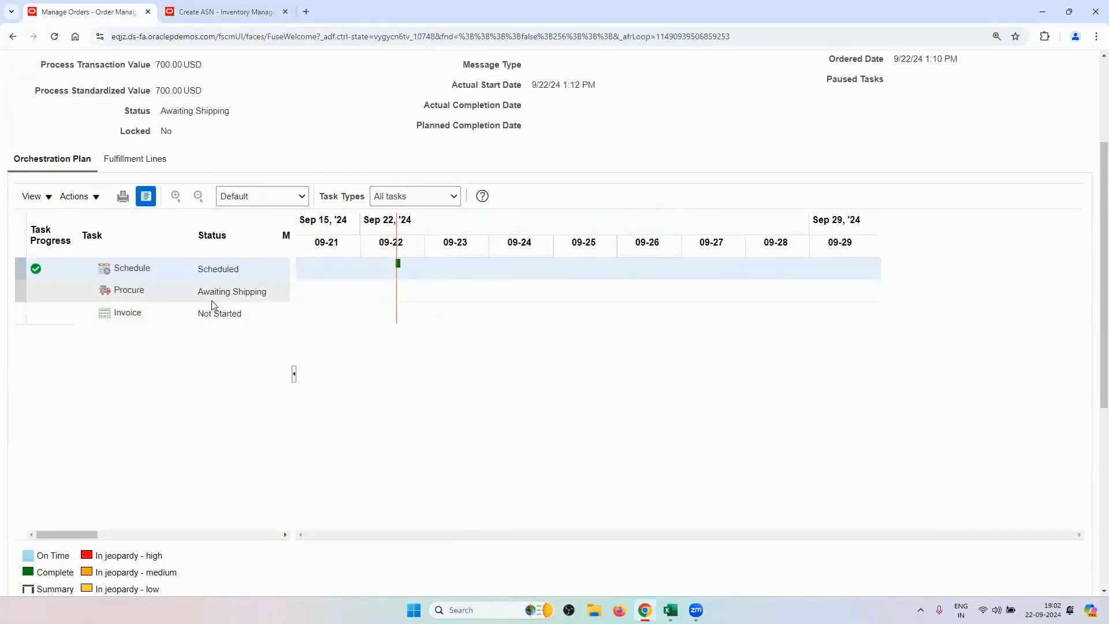
left_click(237, 312)
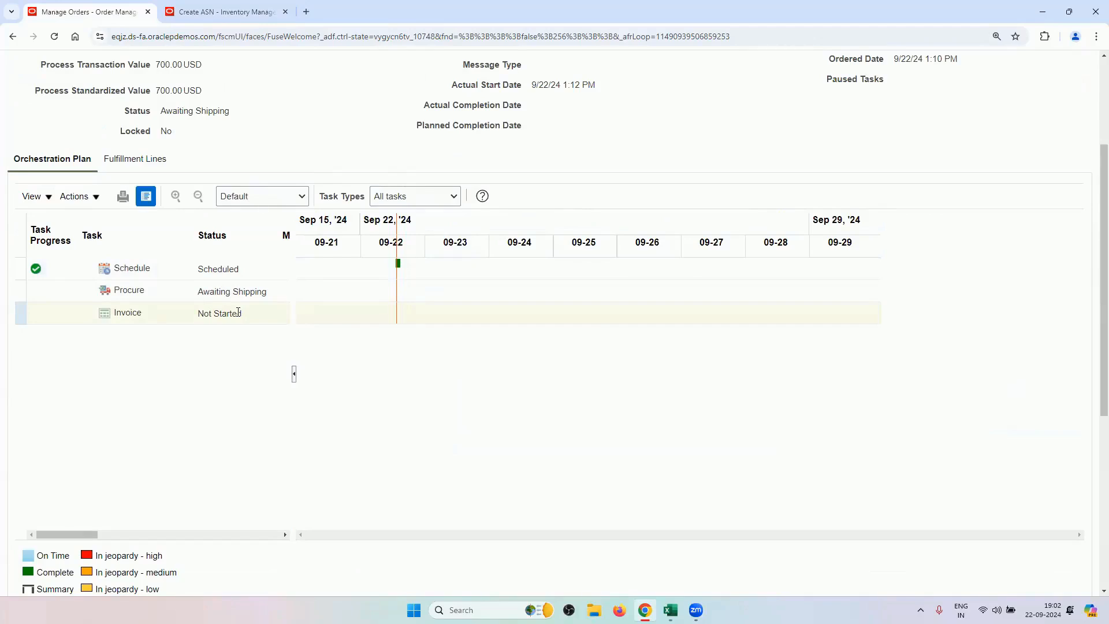
Submit the E344 ASN for PO US164978.
scroll(268, 153, "up", 2)
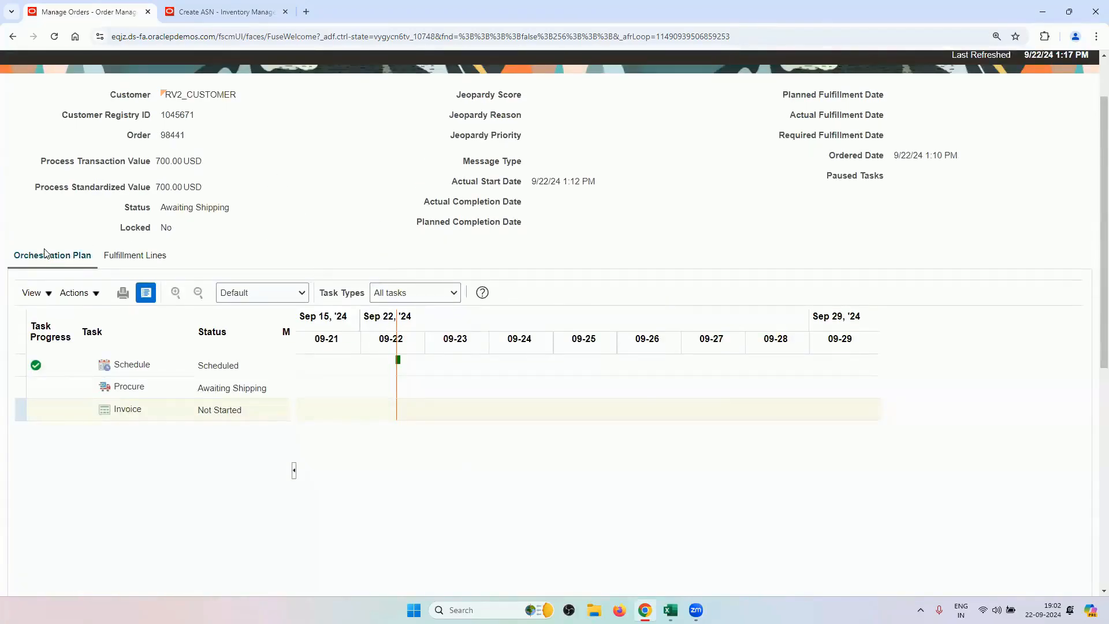
left_click(222, 11)
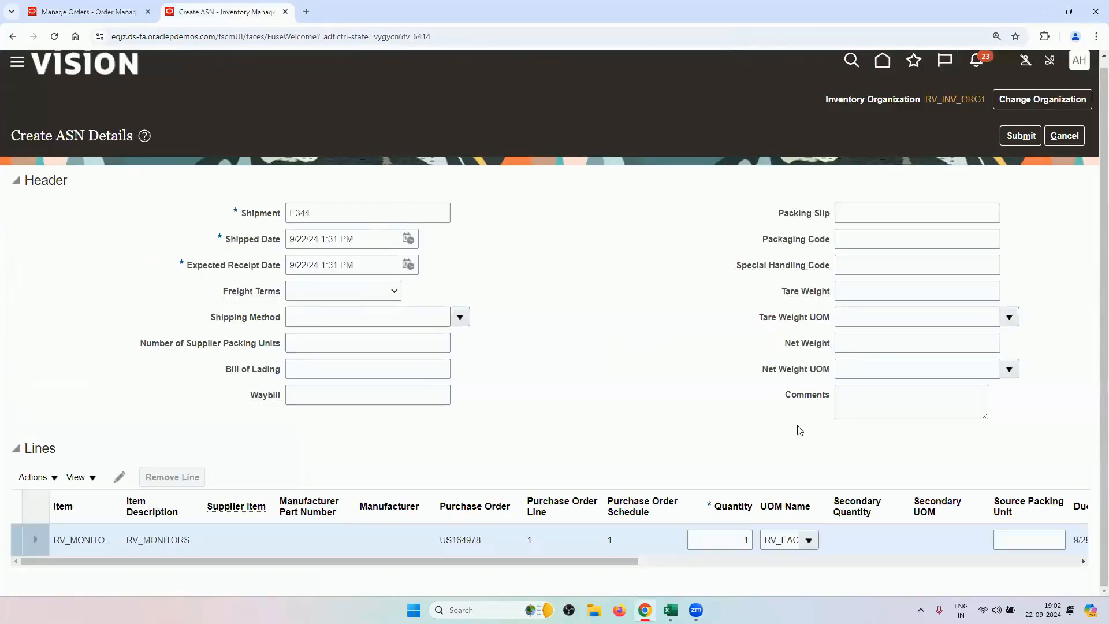
left_click(1021, 136)
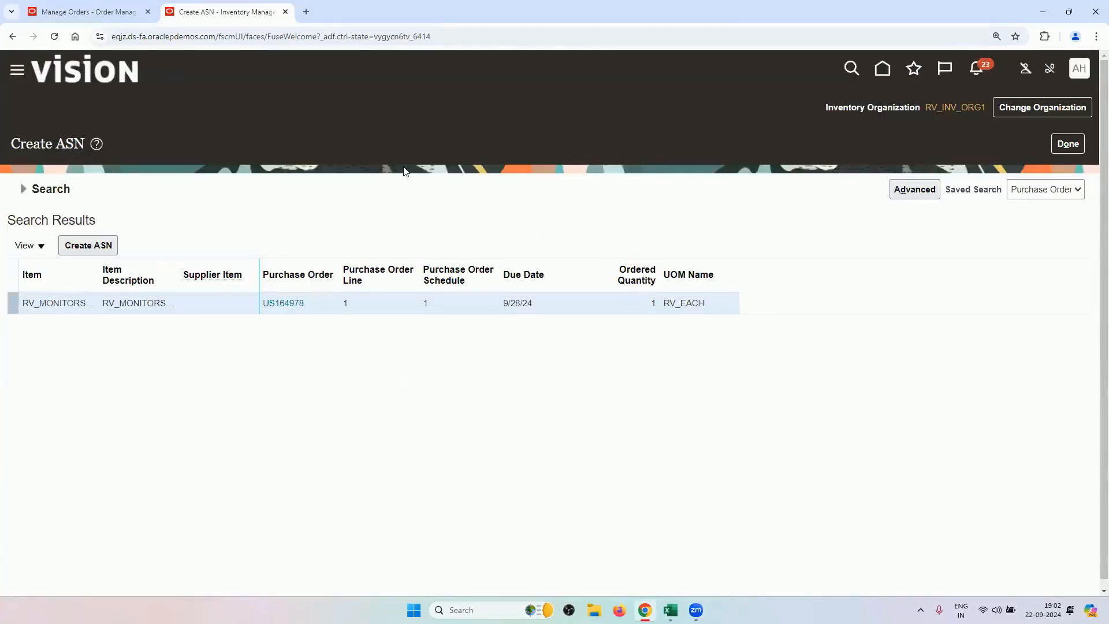
Close order 98441's orchestration process with Done to return to its summary.
left_click(123, 11)
key("ctrl+Tab")
left_click(114, 13)
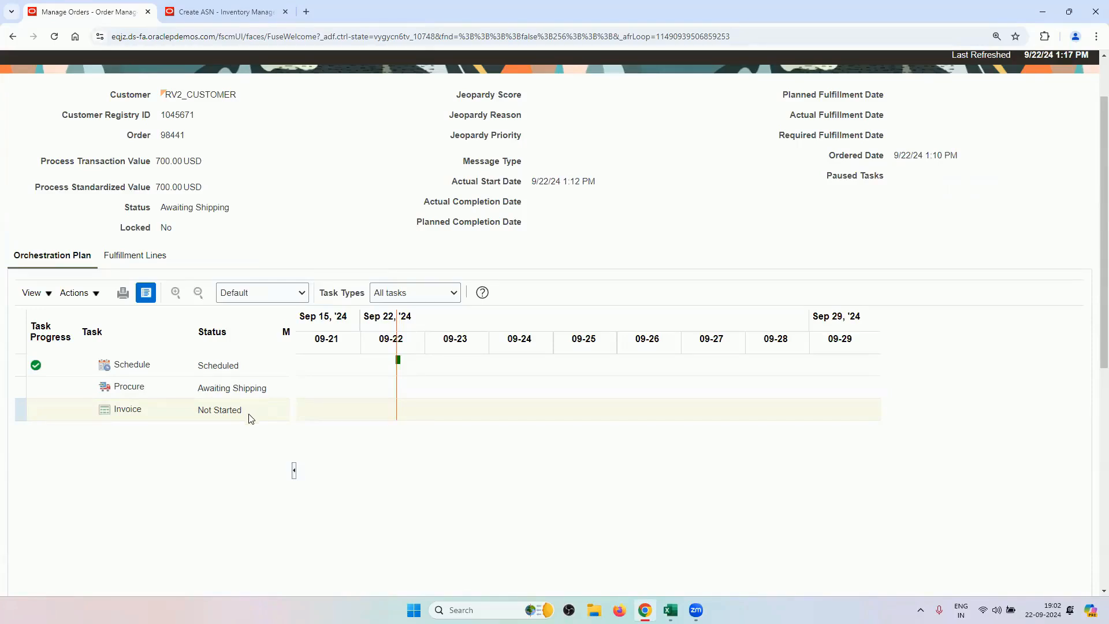
scroll(368, 208, "up", 2)
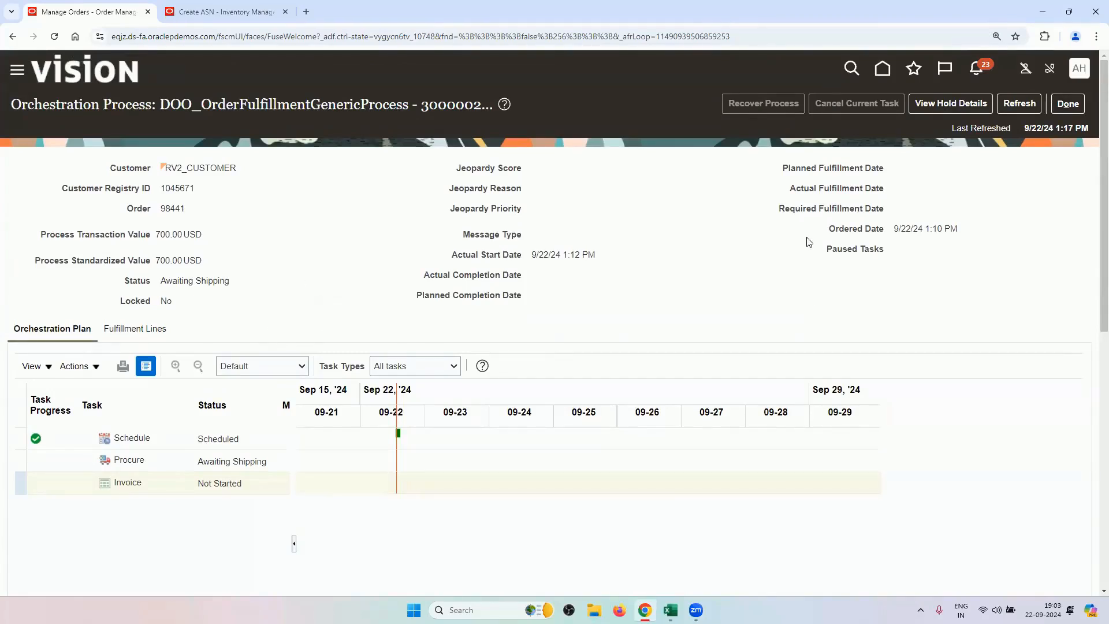
left_click(1066, 107)
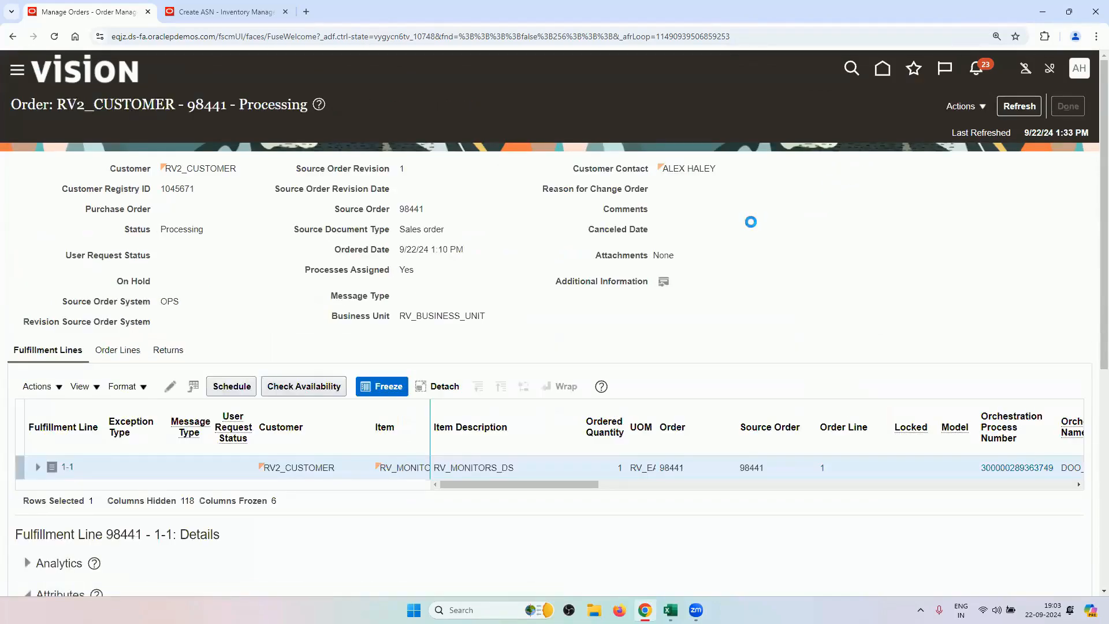
Copy the RV_PRINTERS item name from cell B11 on the Excel Data Sheet.
mouse_move(670, 610)
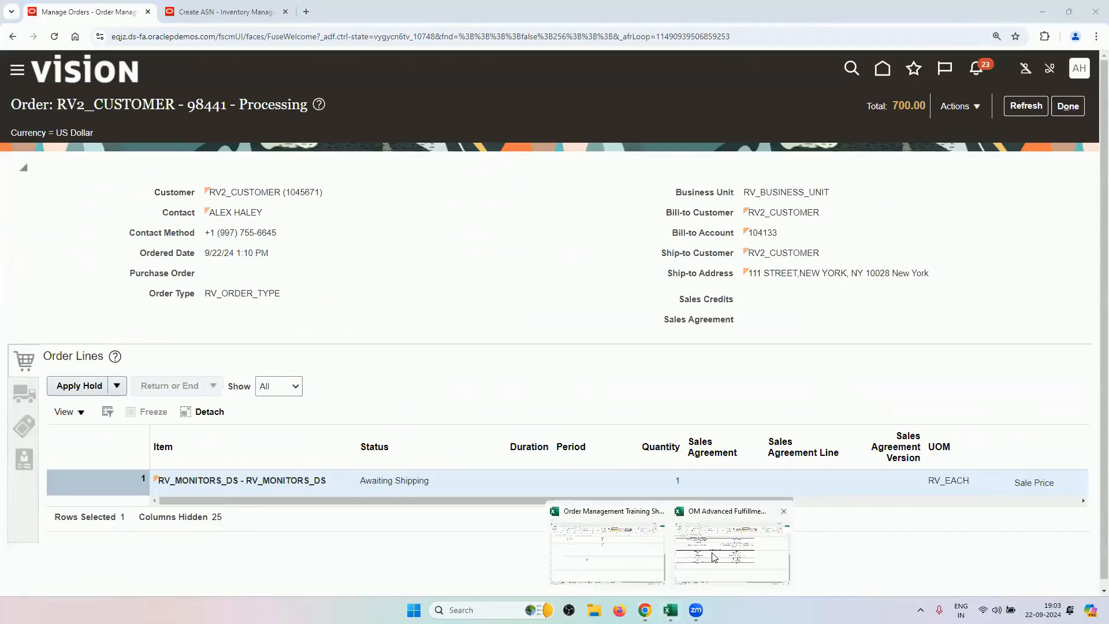
left_click(625, 558)
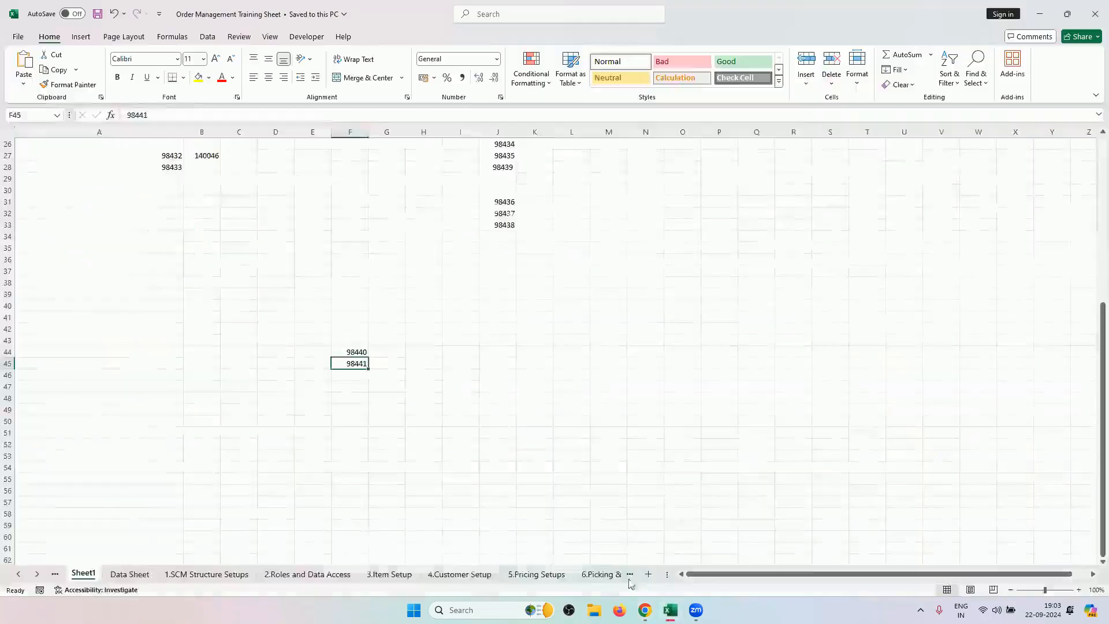
left_click(128, 576)
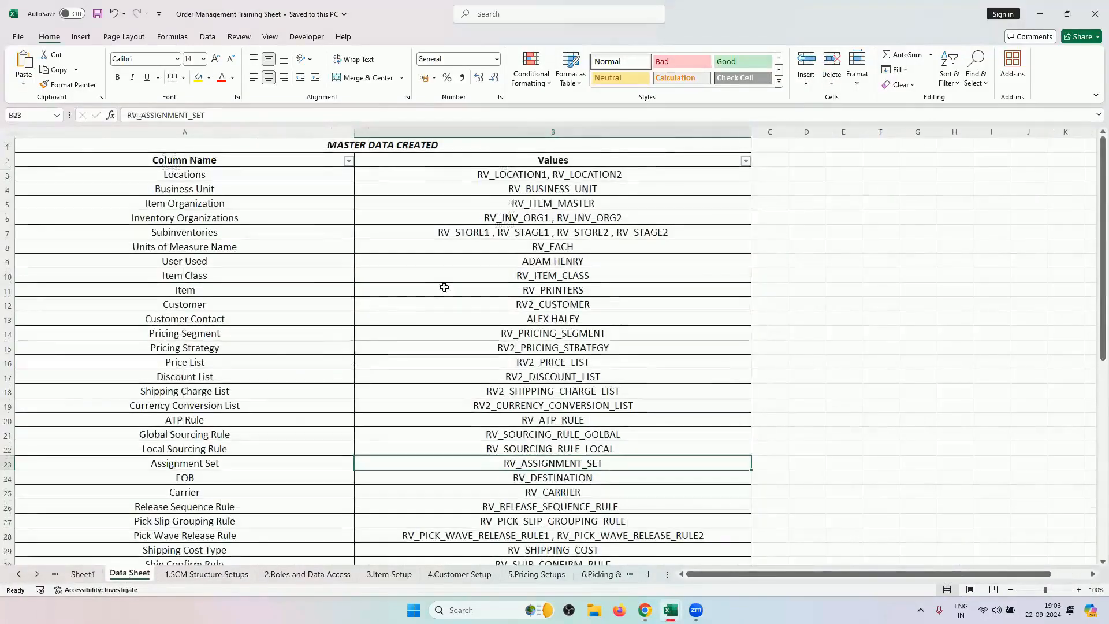
scroll(499, 363, "down", 2)
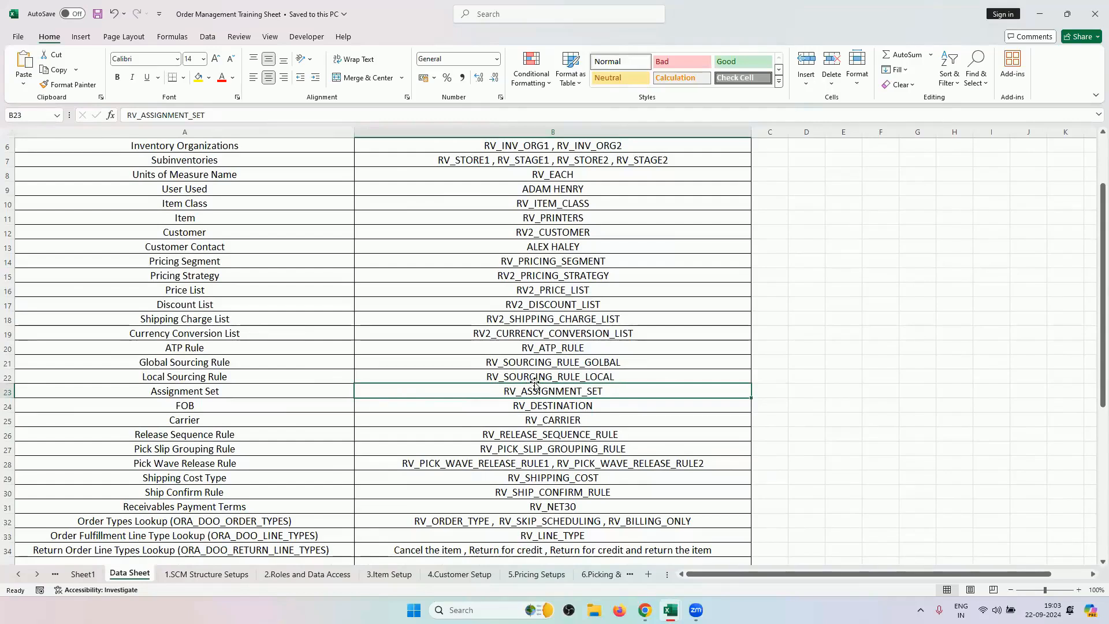
left_click(525, 219)
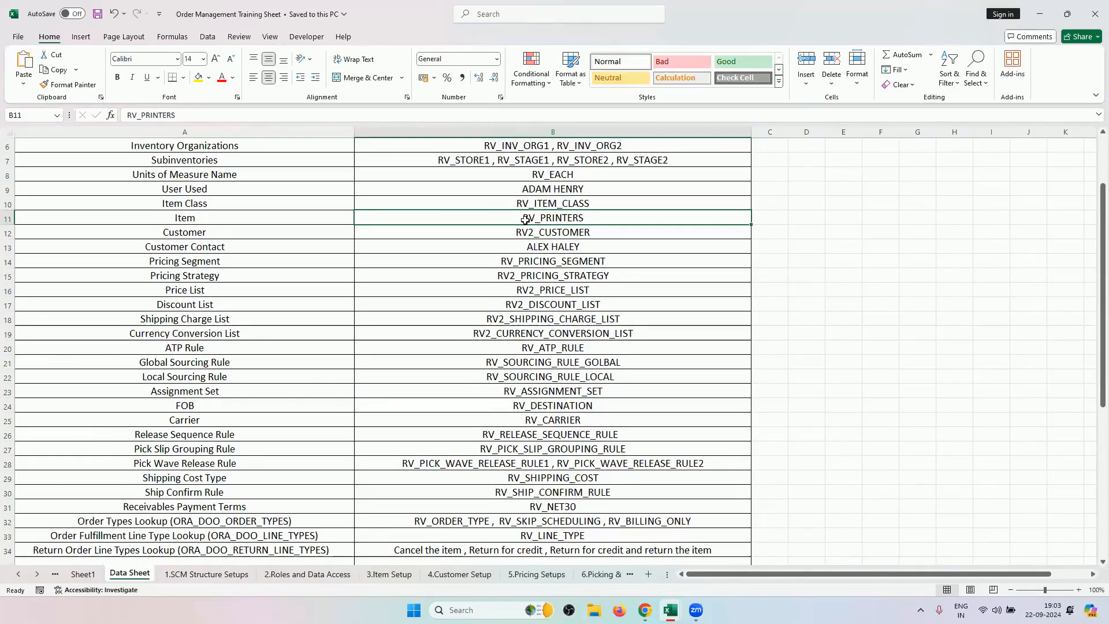
key("ctrl+c")
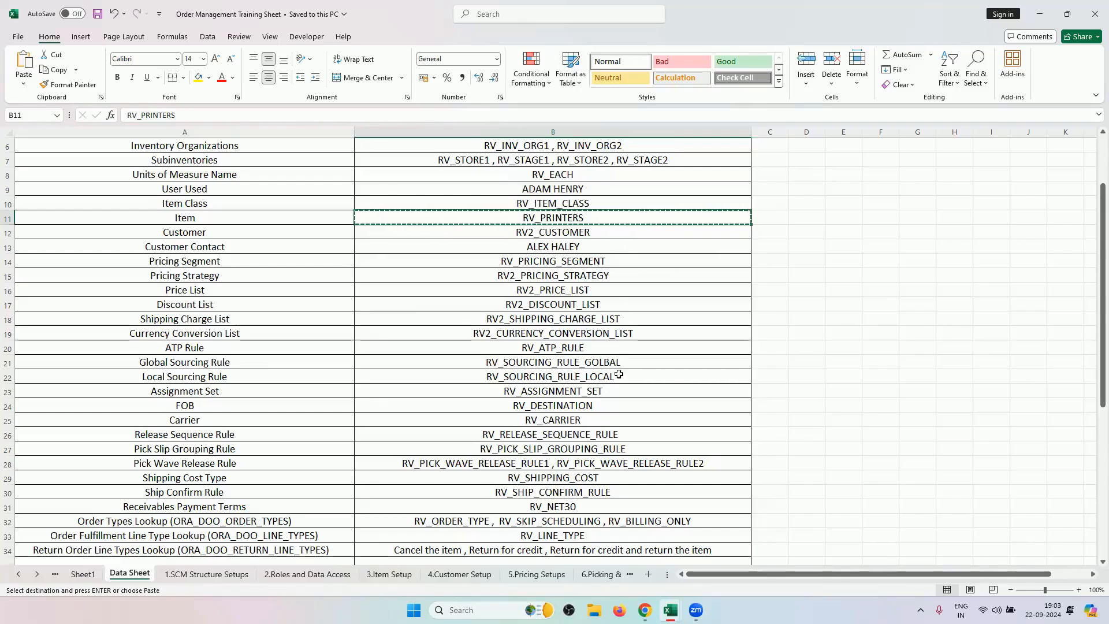
left_click(644, 609)
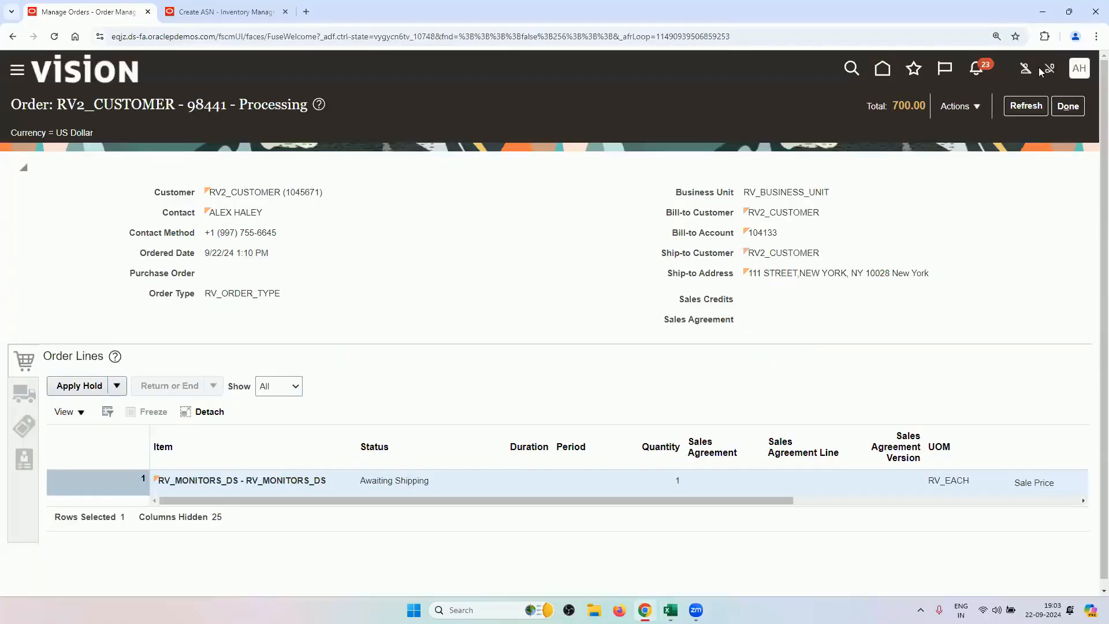
Start a new sales order for customer RV2_CUSTOMER with order type RV_ORDER_TYPE.
left_click(1067, 106)
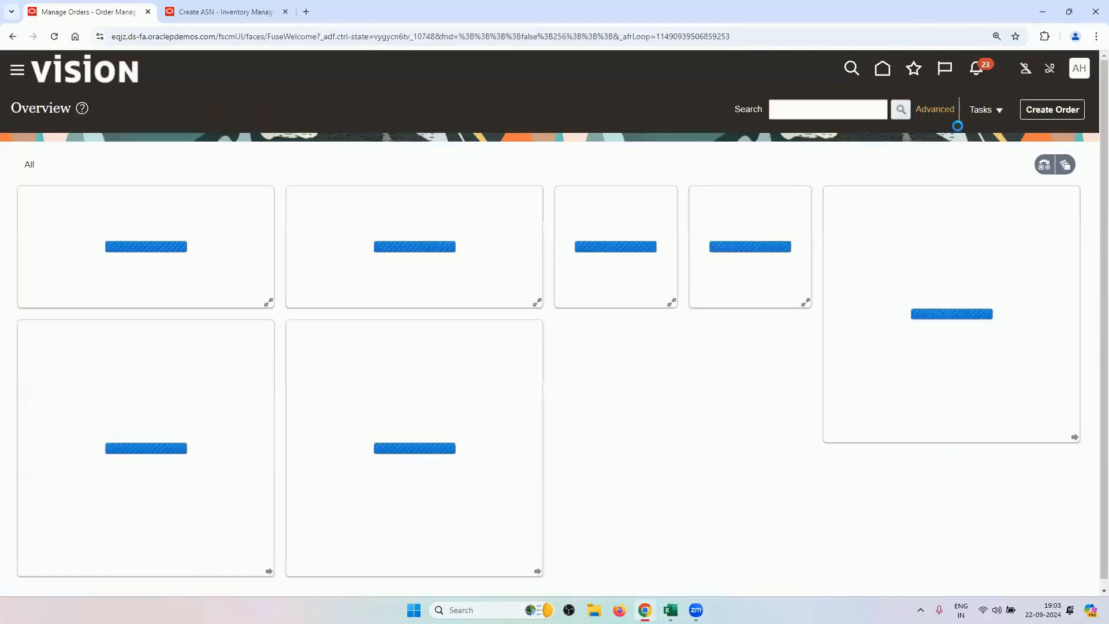
left_click(1033, 111)
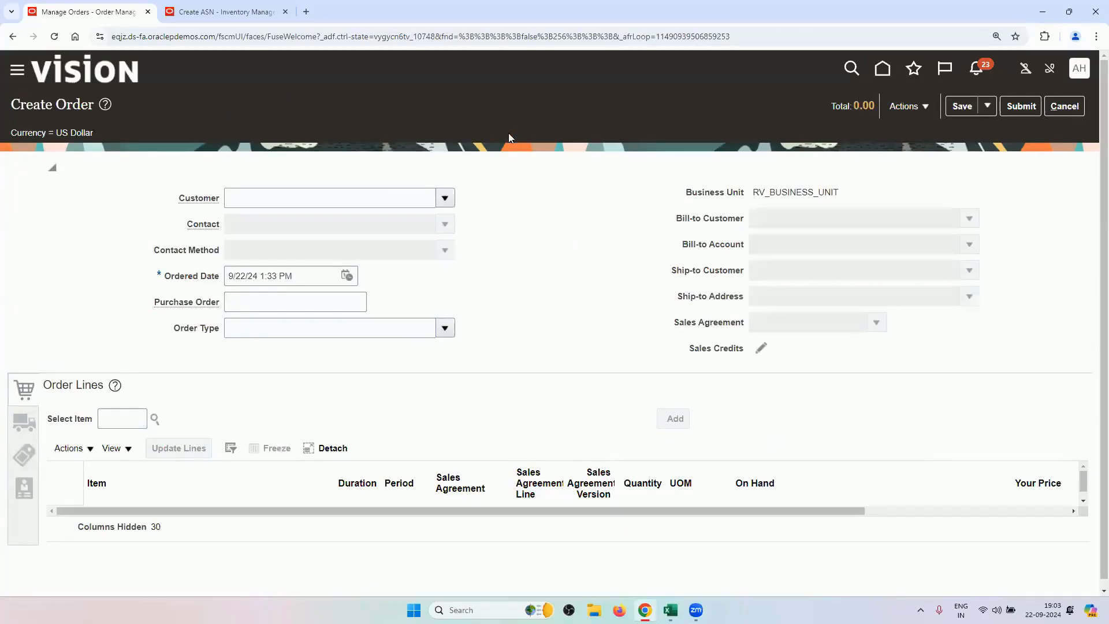
left_click(372, 193)
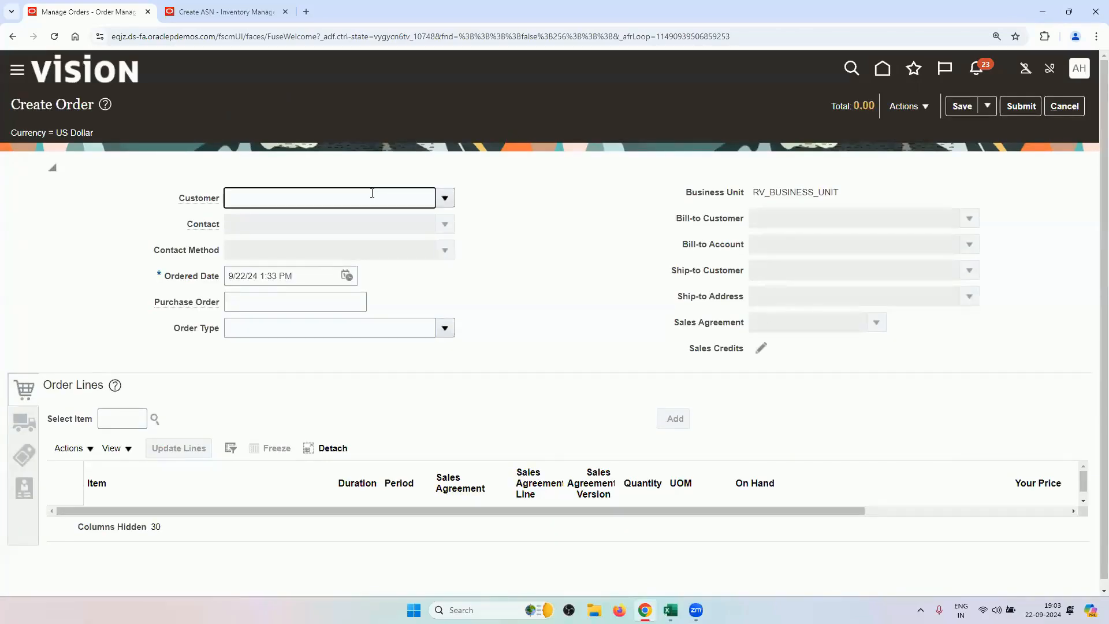
type("RV2")
key("Tab")
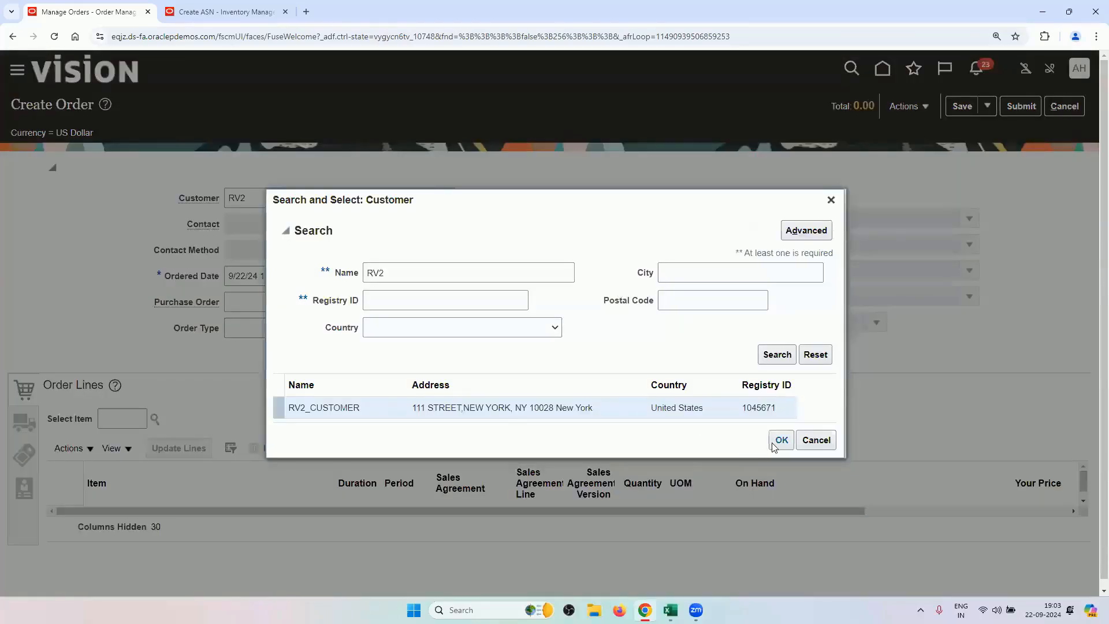
left_click(781, 439)
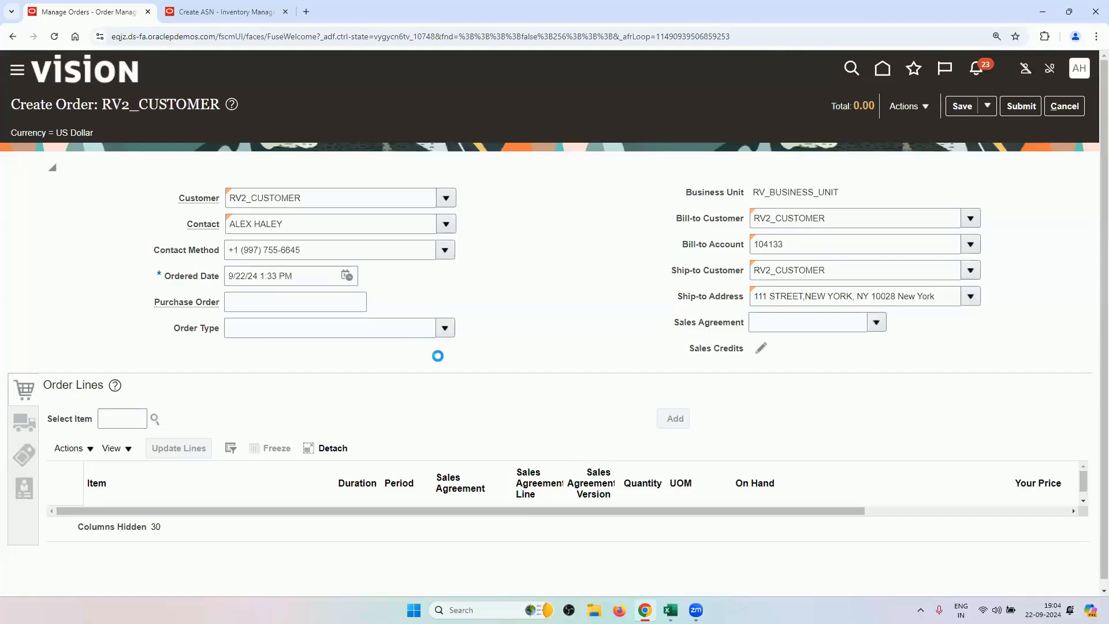
left_click(366, 375)
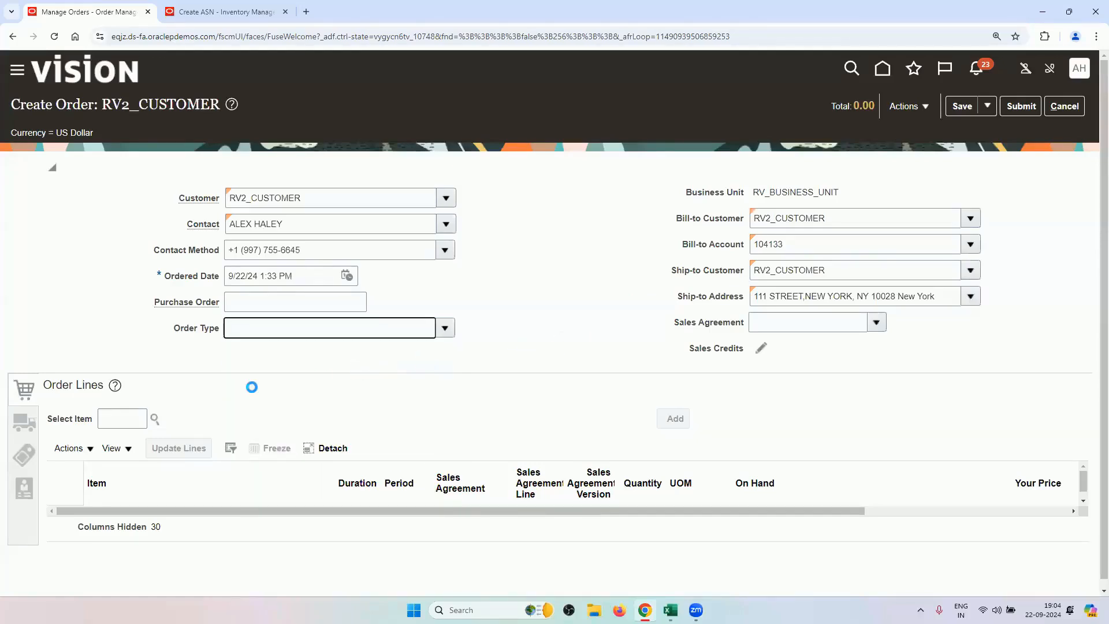
Search items for RV and add an RV_PRINTERS line to the order.
left_click(122, 420)
type("RV")
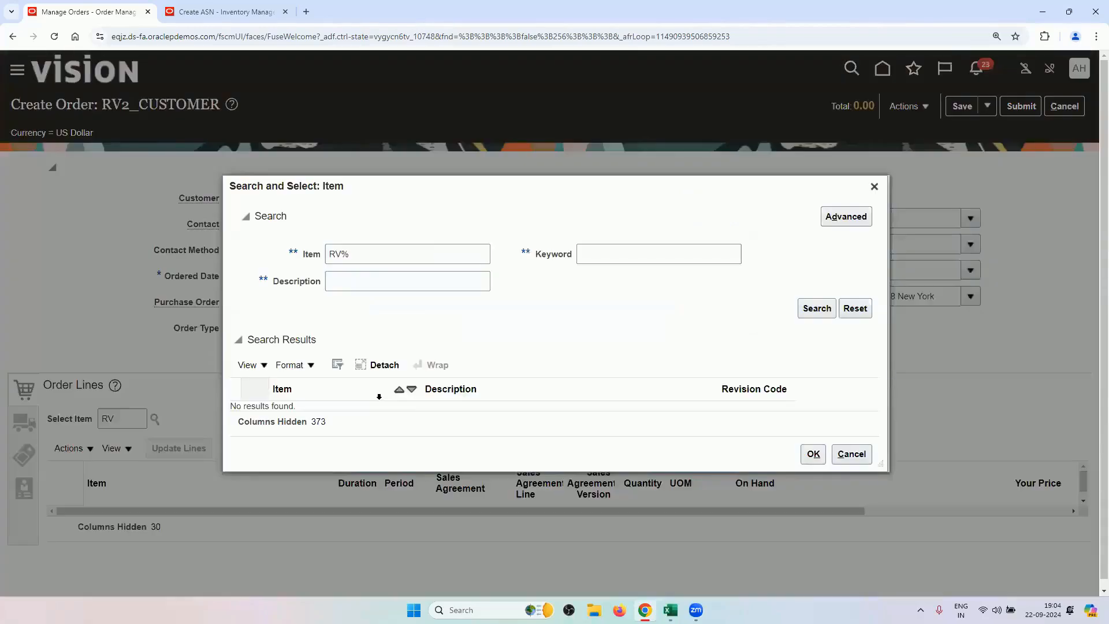
left_click(420, 250)
key("BackSpace")
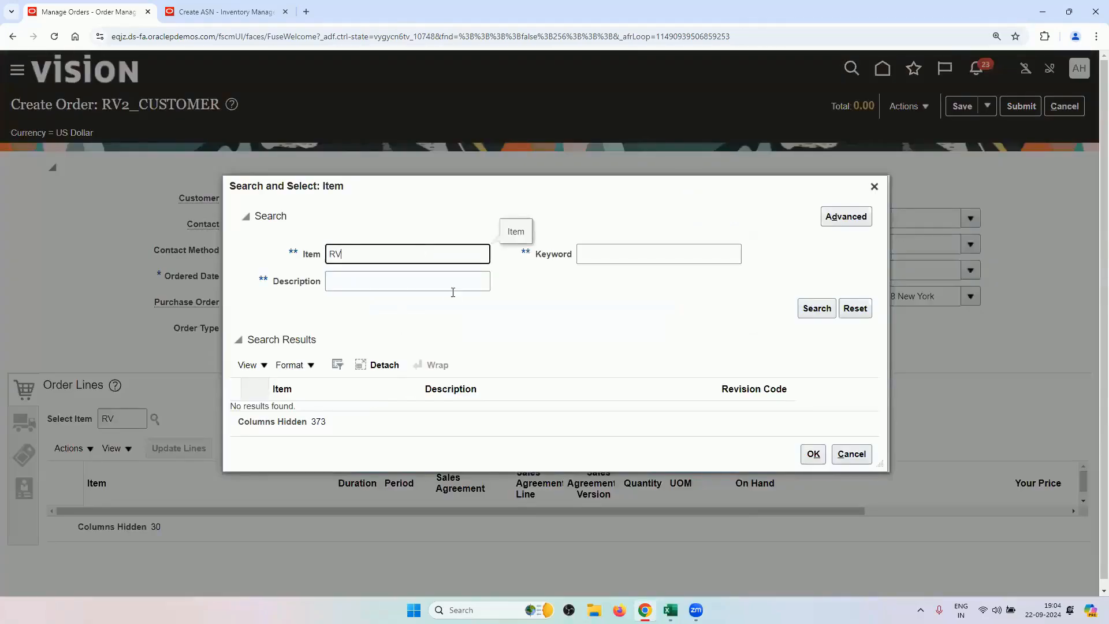
key("Return")
left_click(508, 353)
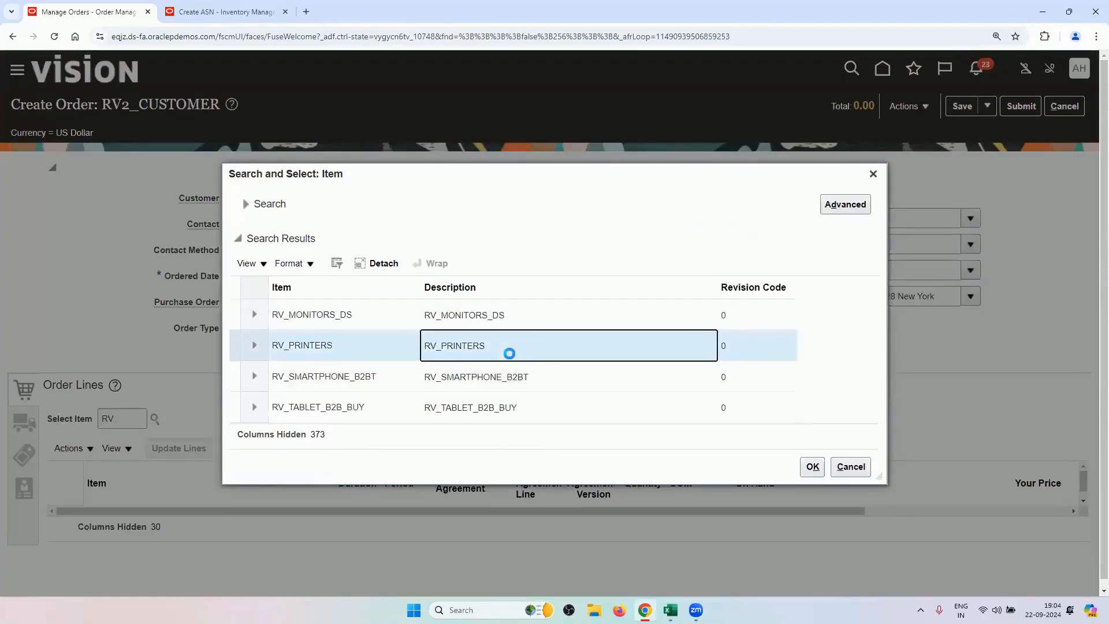
left_click(810, 465)
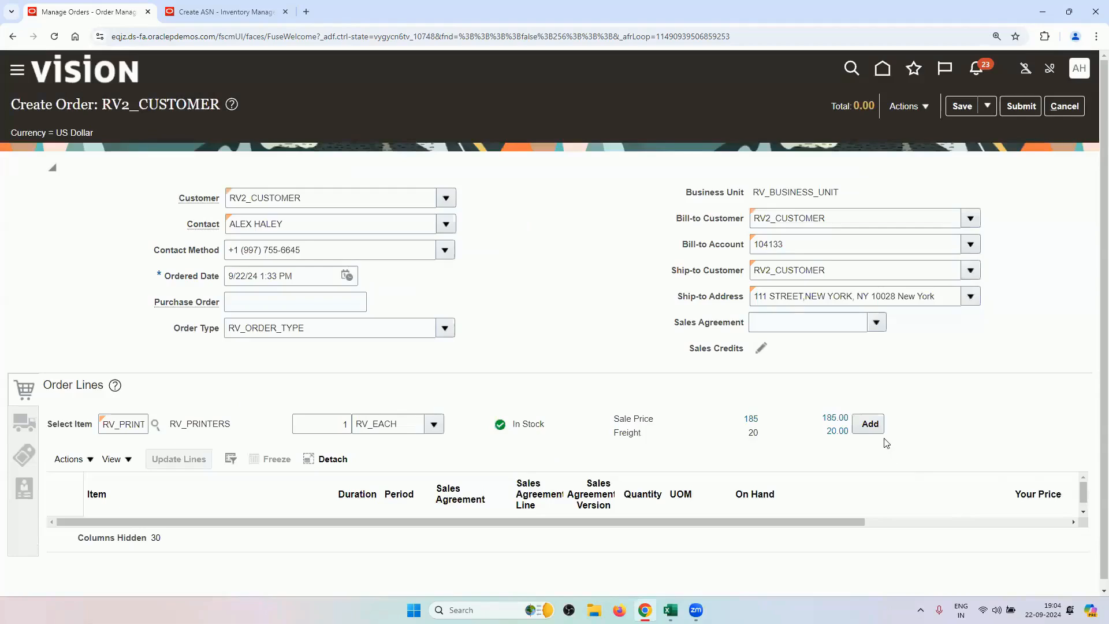
left_click(863, 426)
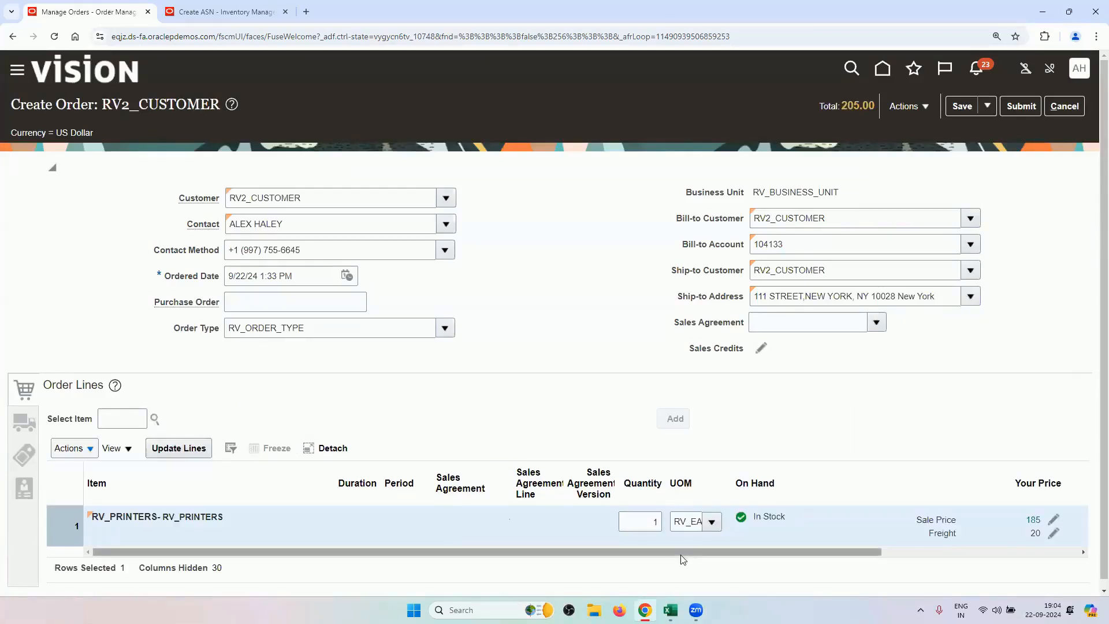
Set the order's requested date to September 23, 2024.
left_click_drag(681, 553, 923, 560)
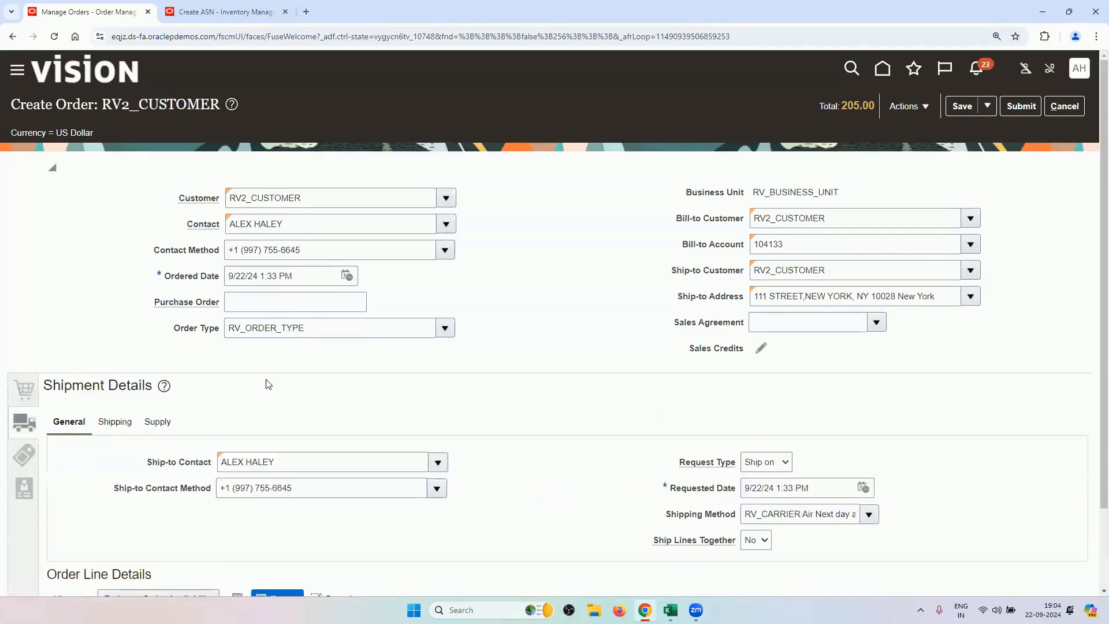
left_click(863, 487)
left_click(917, 371)
left_click(1011, 459)
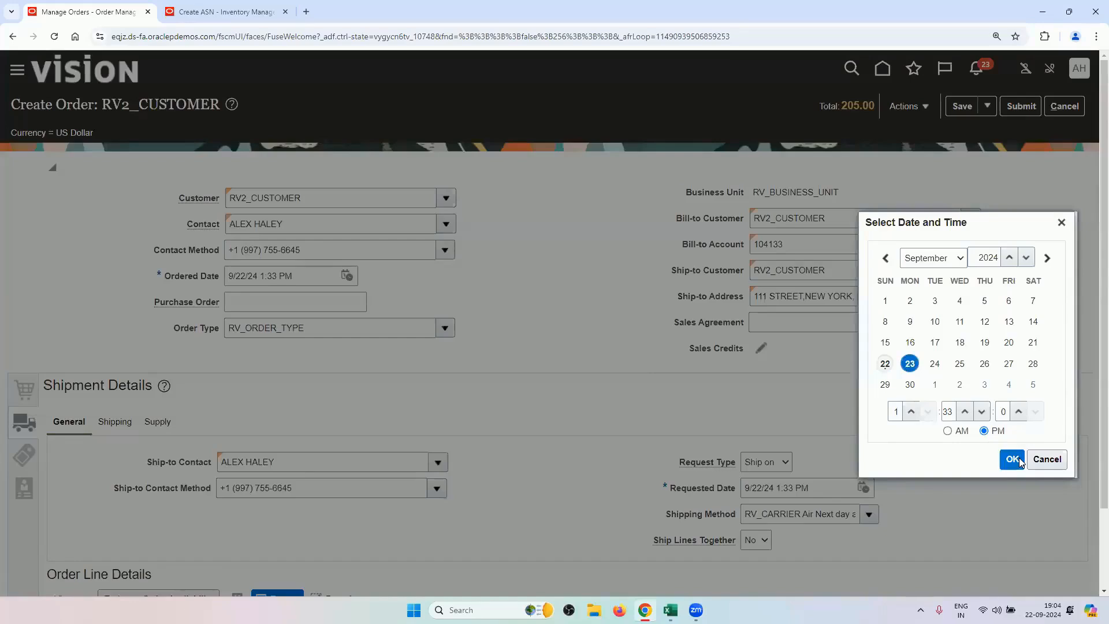
Set the shipping FOB to RV_DESTINATION.
left_click(115, 423)
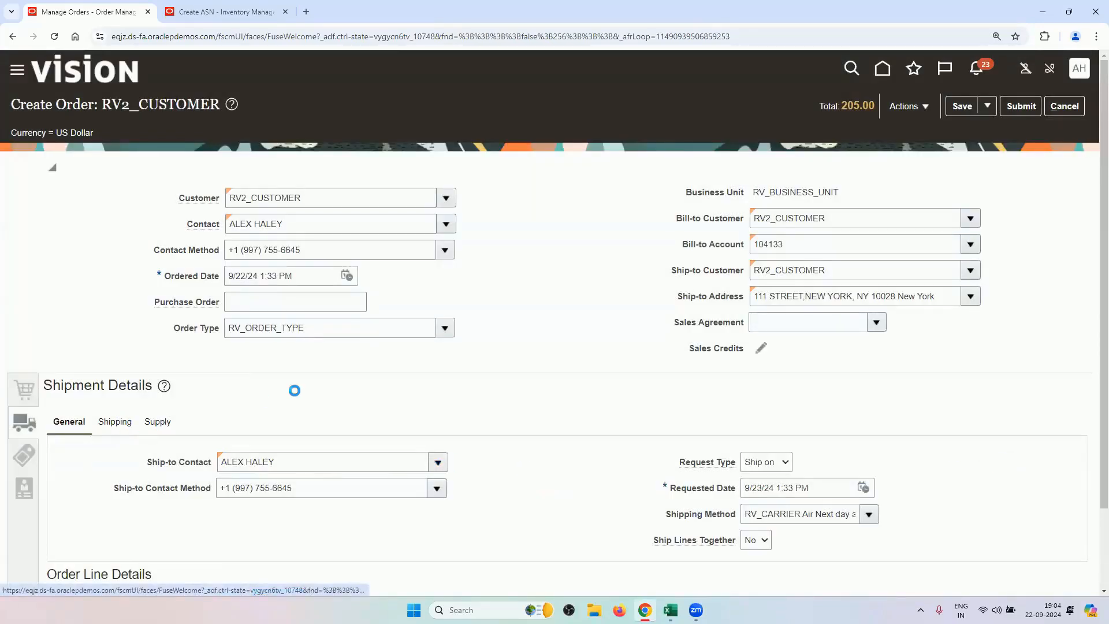
left_click(271, 514)
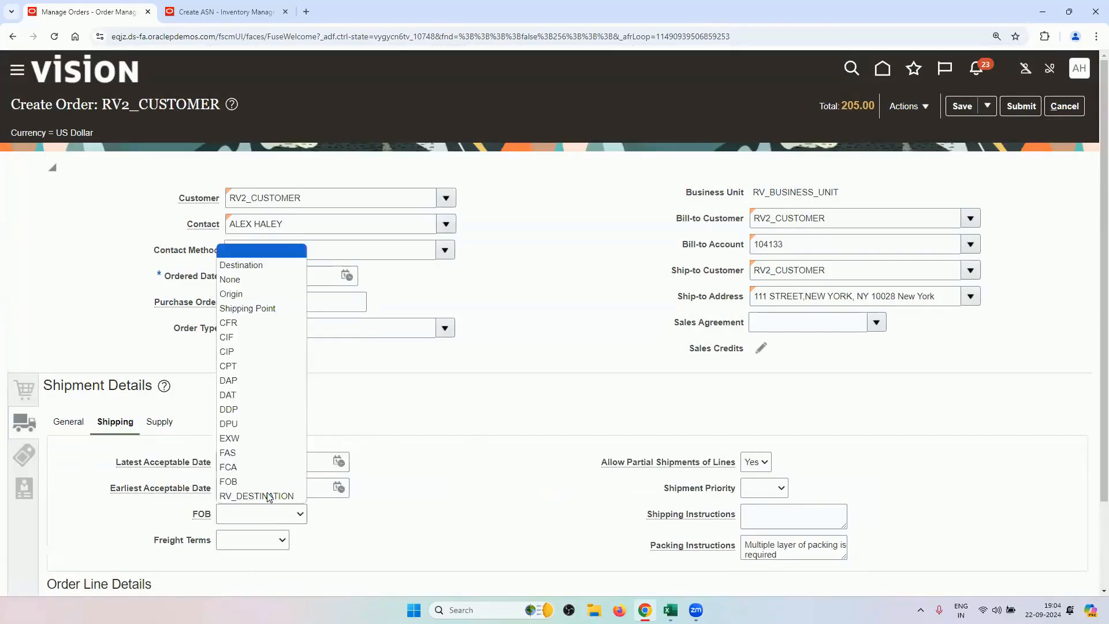
left_click(268, 497)
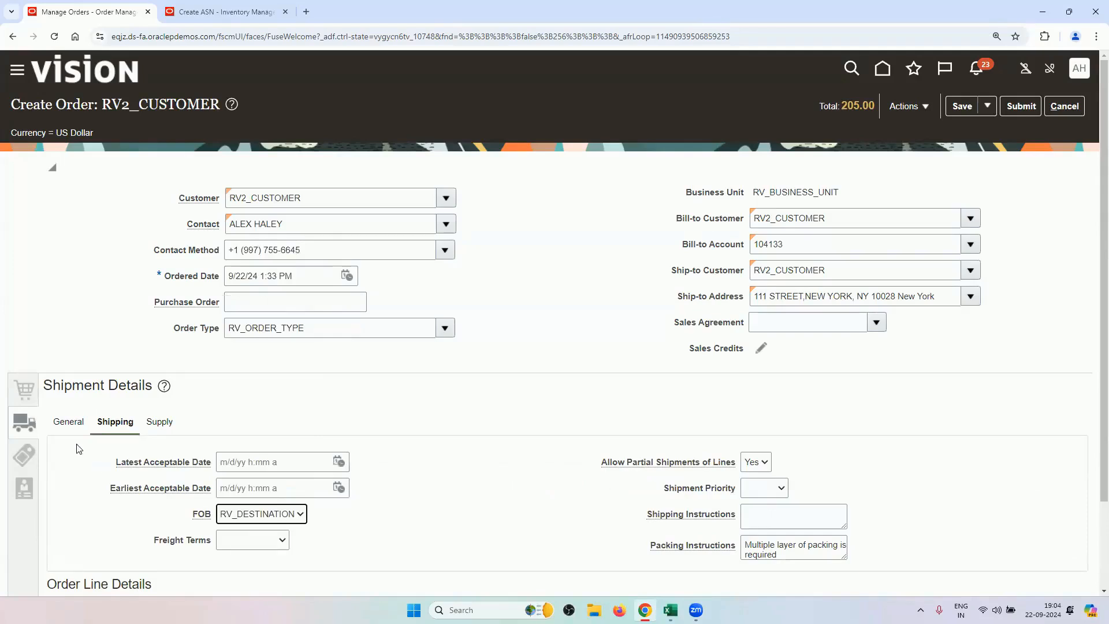
Choose the order contact as the bill-to contact in the billing details.
left_click(21, 462)
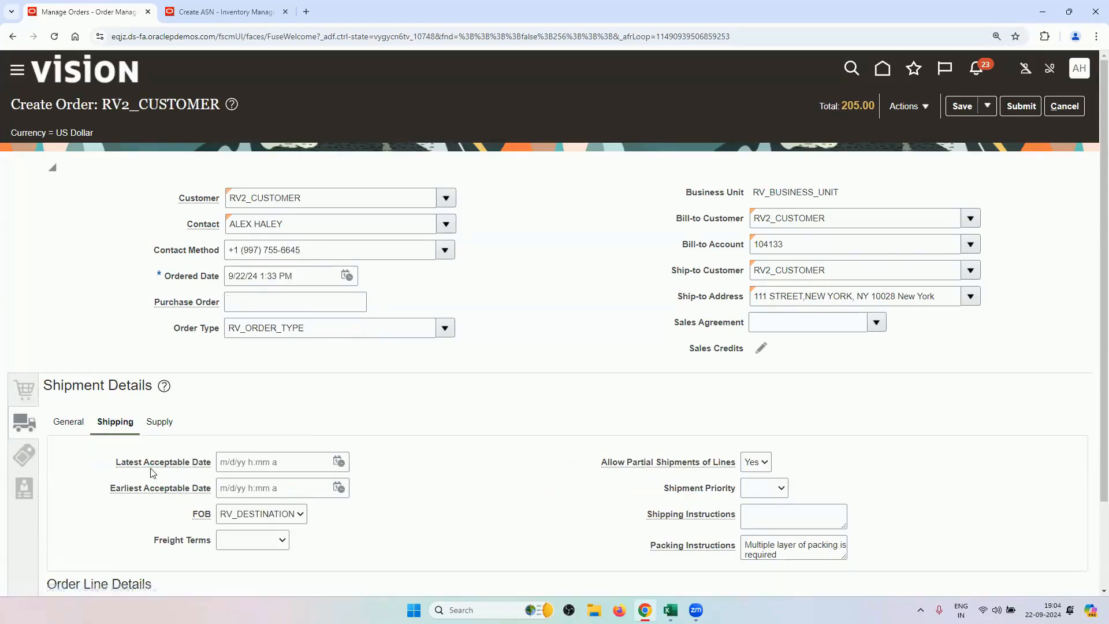
left_click(434, 443)
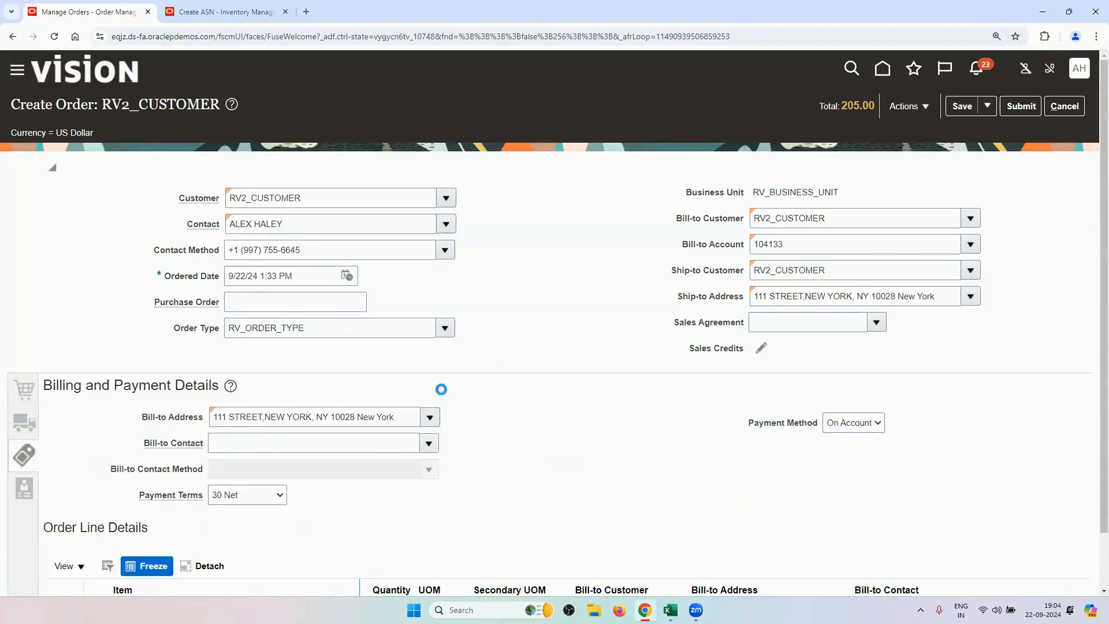
left_click(265, 476)
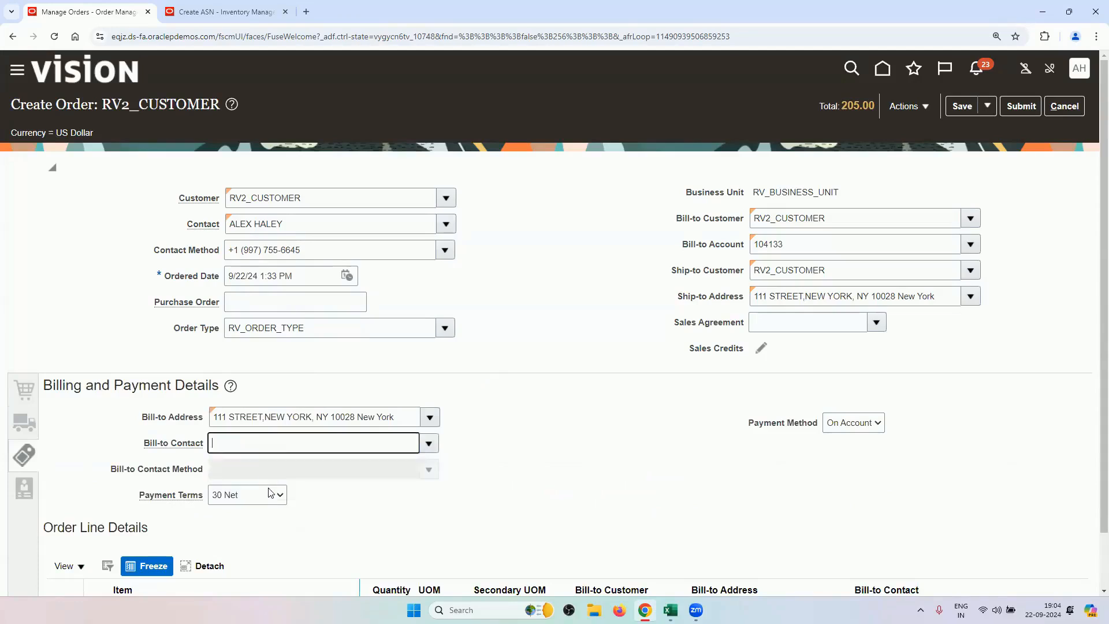
left_click(247, 495)
left_click(24, 424)
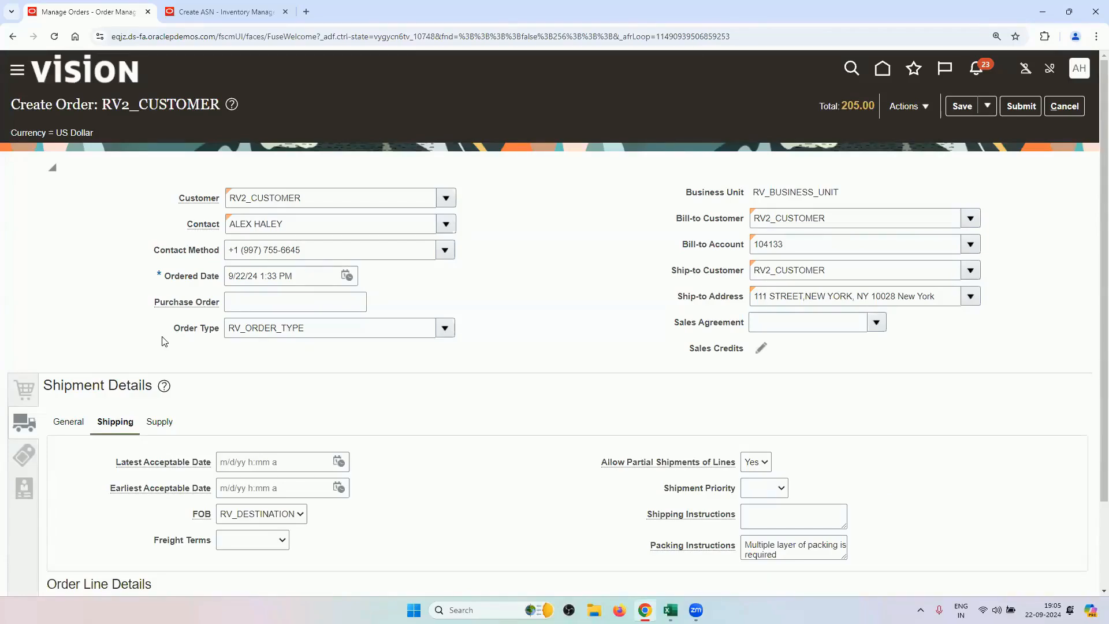
Show the RV_PRINTERS shipment's supply details and place the cursor in the Supplier field.
left_click(157, 421)
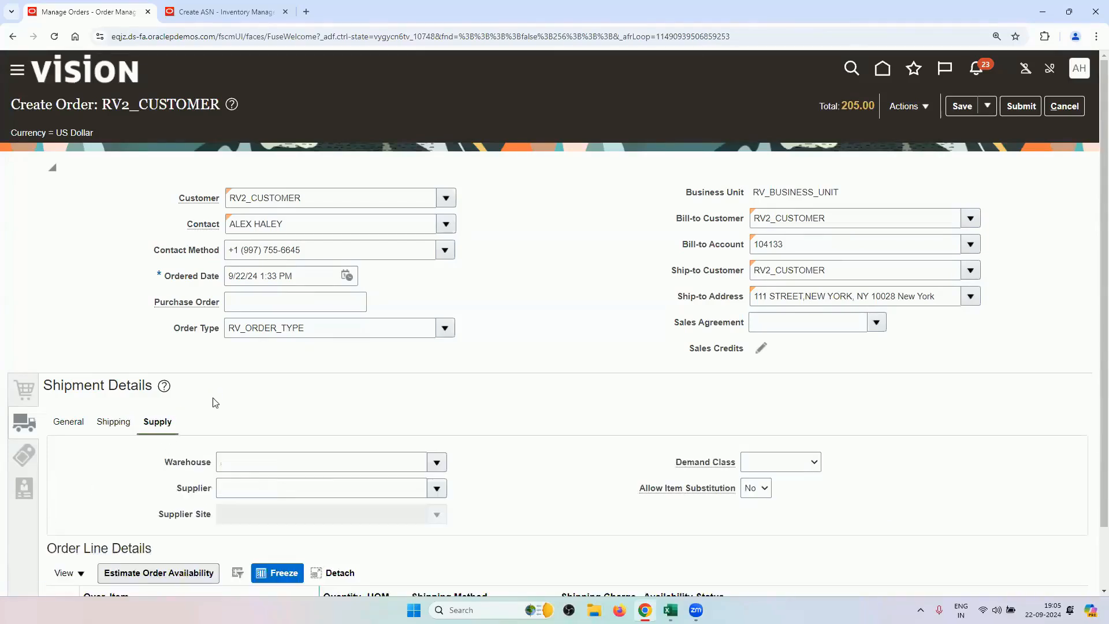
scroll(214, 402, "down", 1)
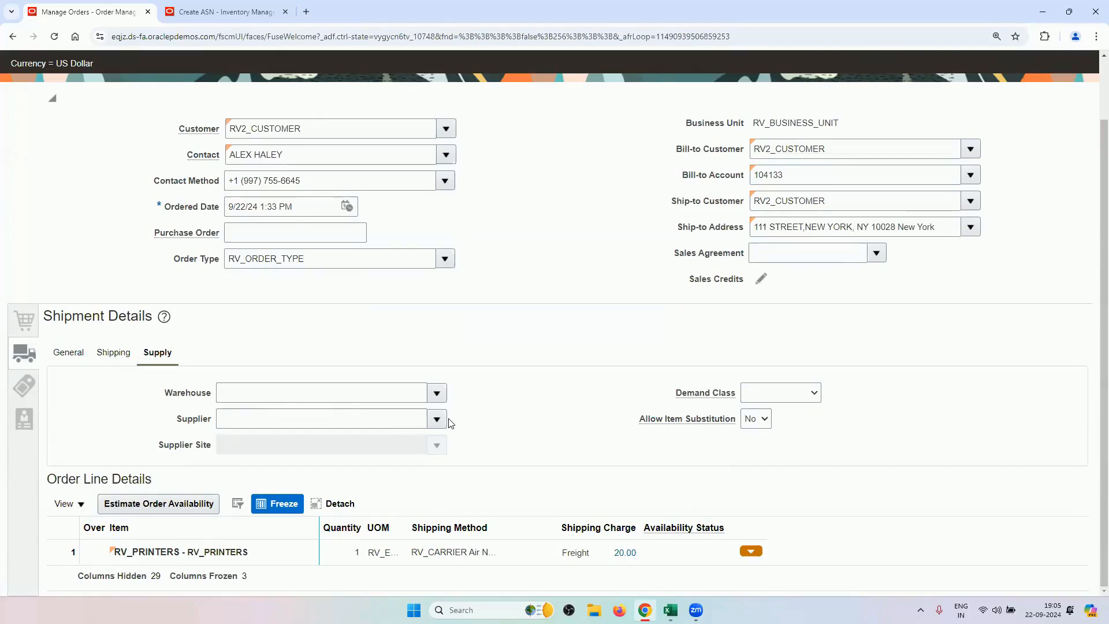
left_click(394, 422)
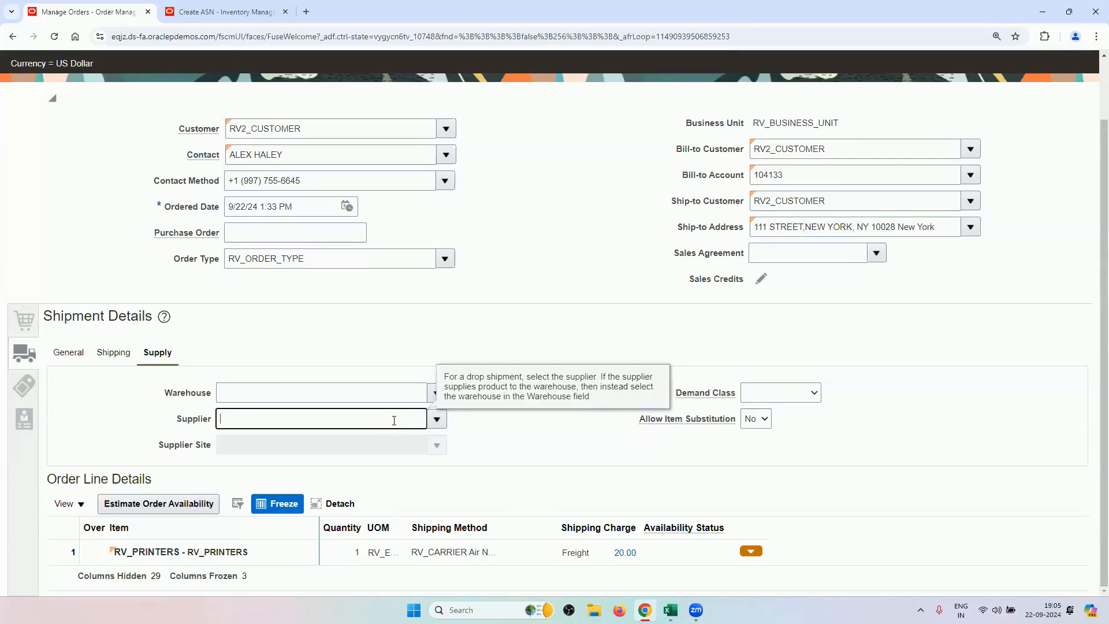
Set the drop-ship supplier to RV_SUPPLIER and the supplier site to RV_SITE.
left_click(409, 352)
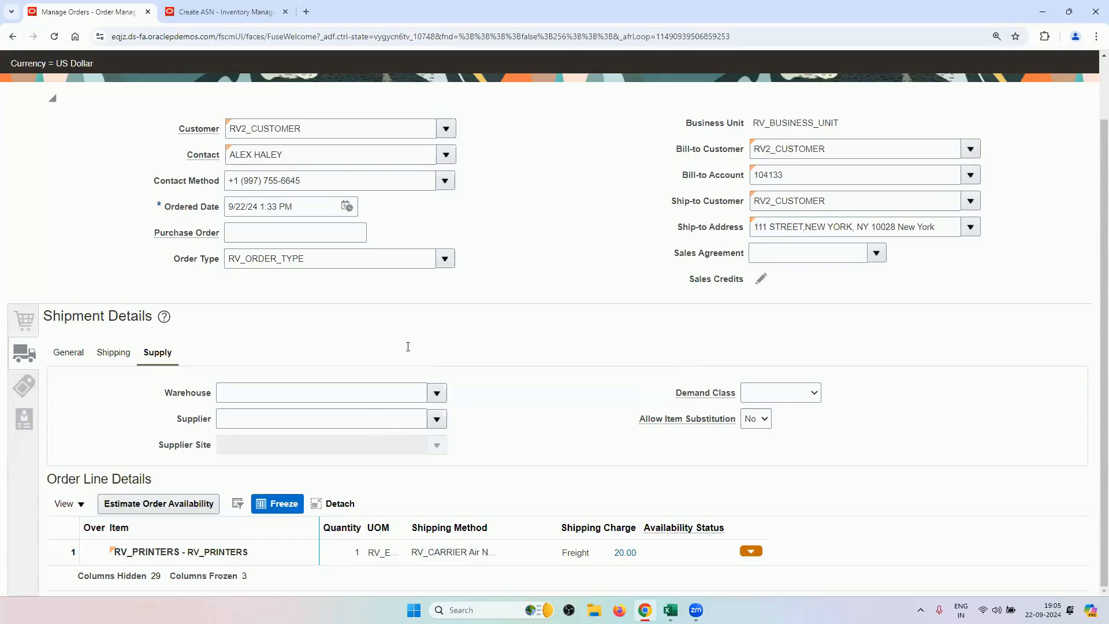
left_click(379, 422)
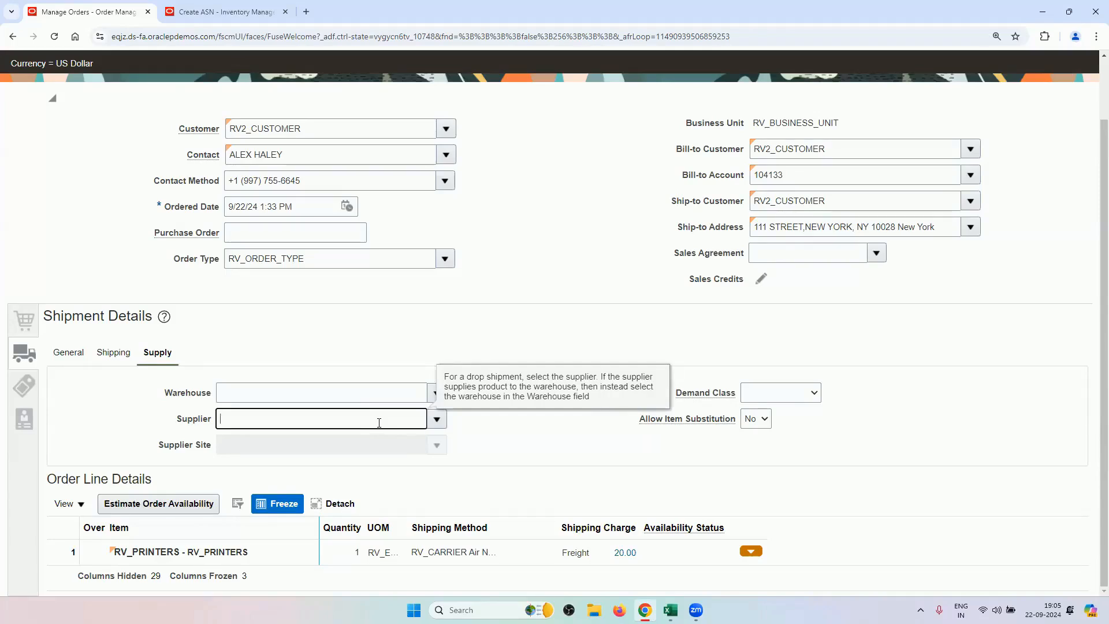
type("RV")
key("Tab")
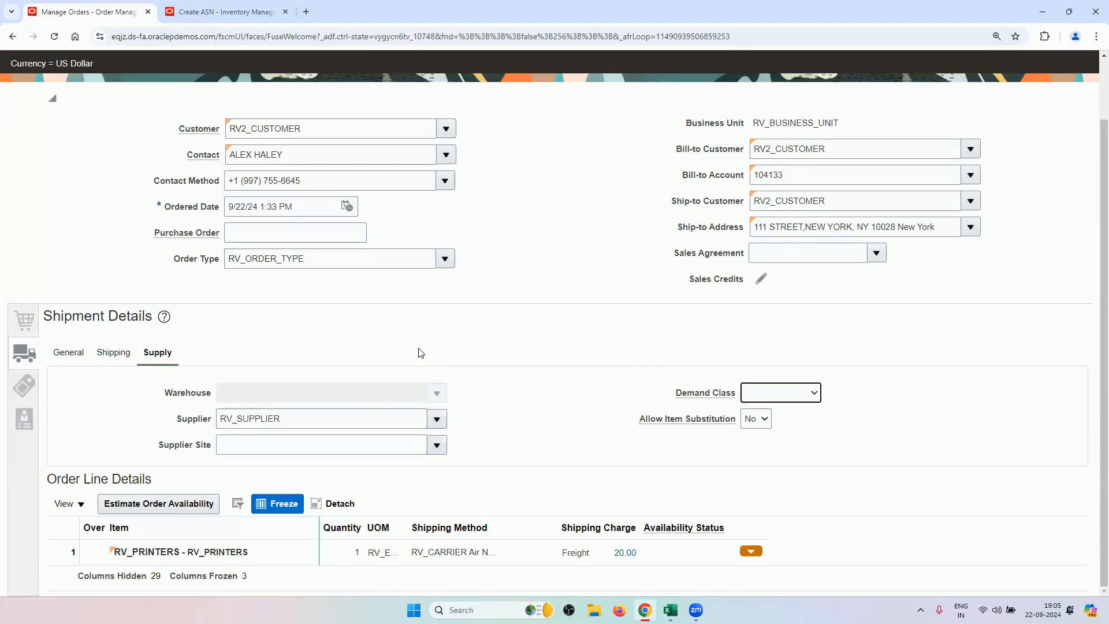
left_click(436, 447)
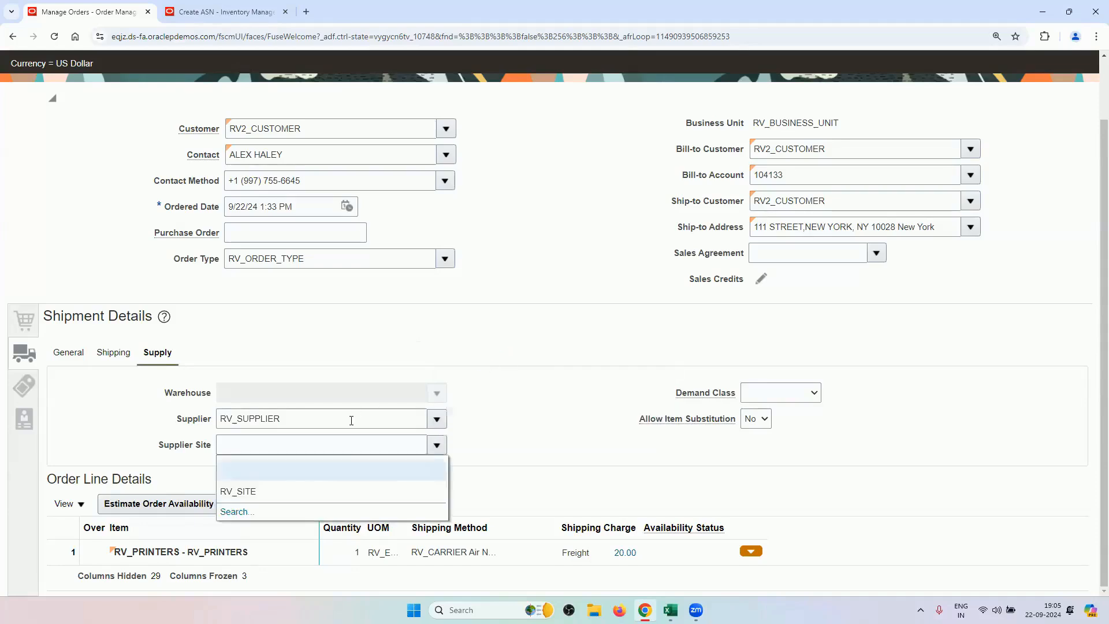
left_click(302, 488)
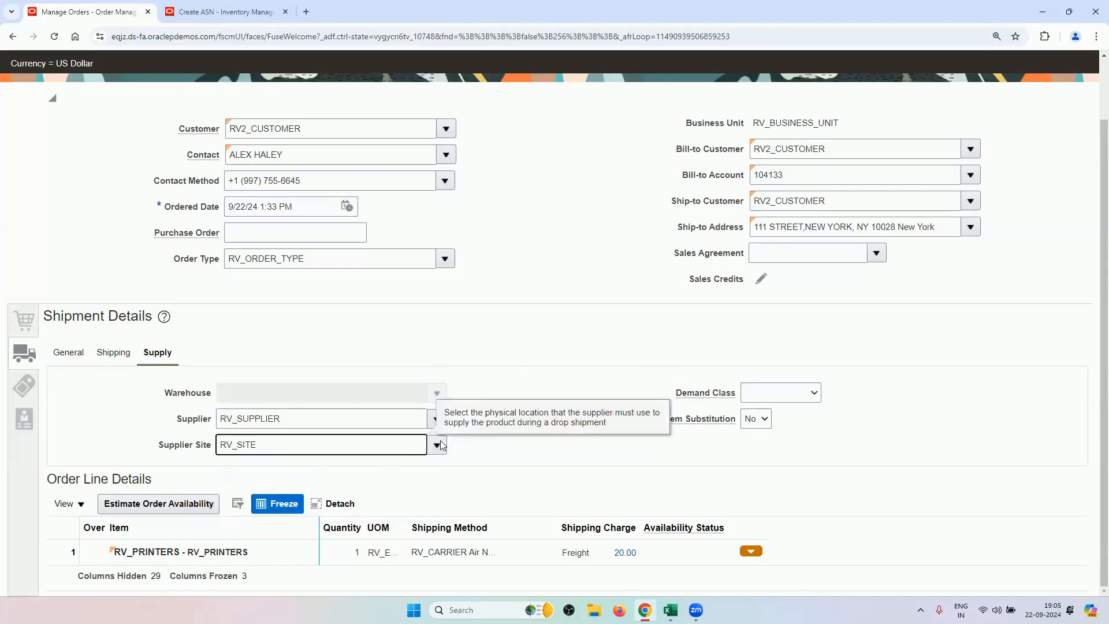
scroll(757, 241, "up", 1)
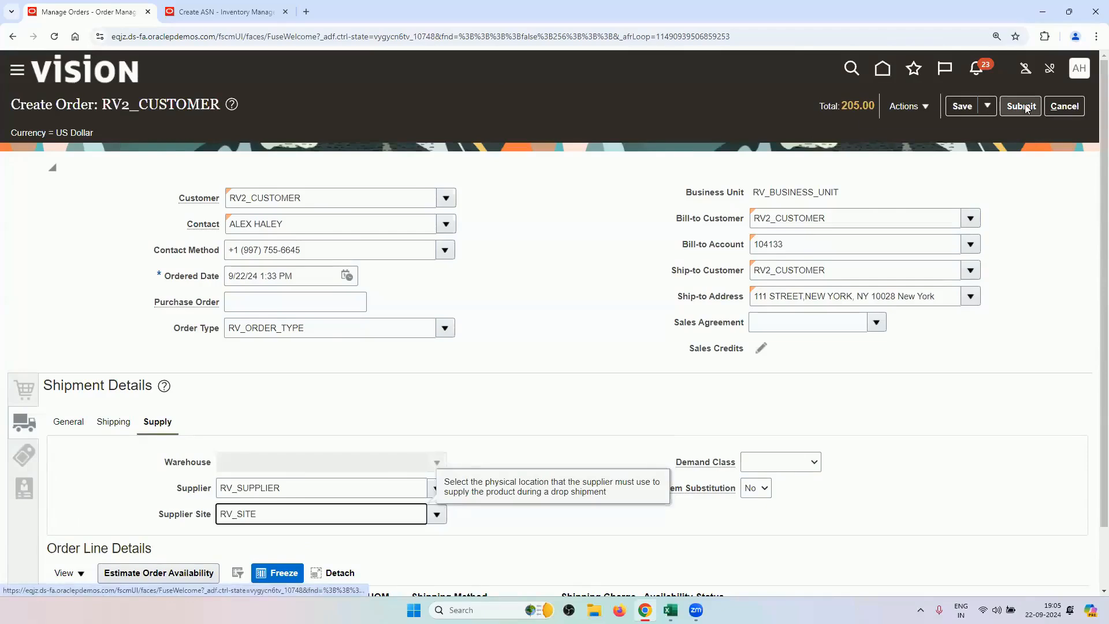
scroll(346, 338, "down", 1)
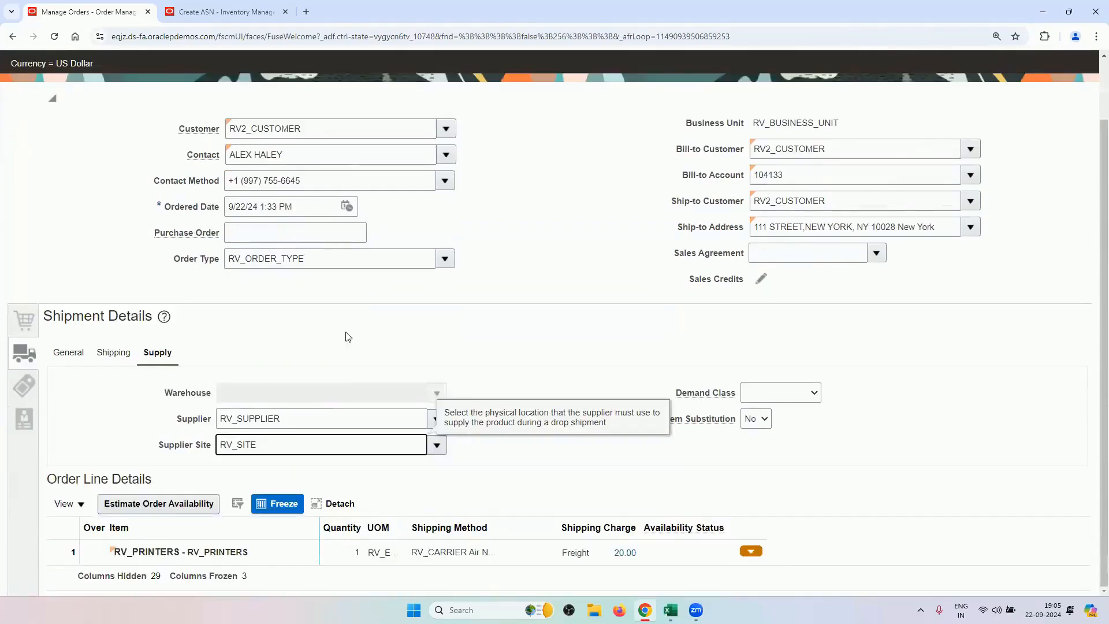
Open the Global Order Promising task list from the Order Management home apps.
left_click(257, 14)
left_click(1070, 79)
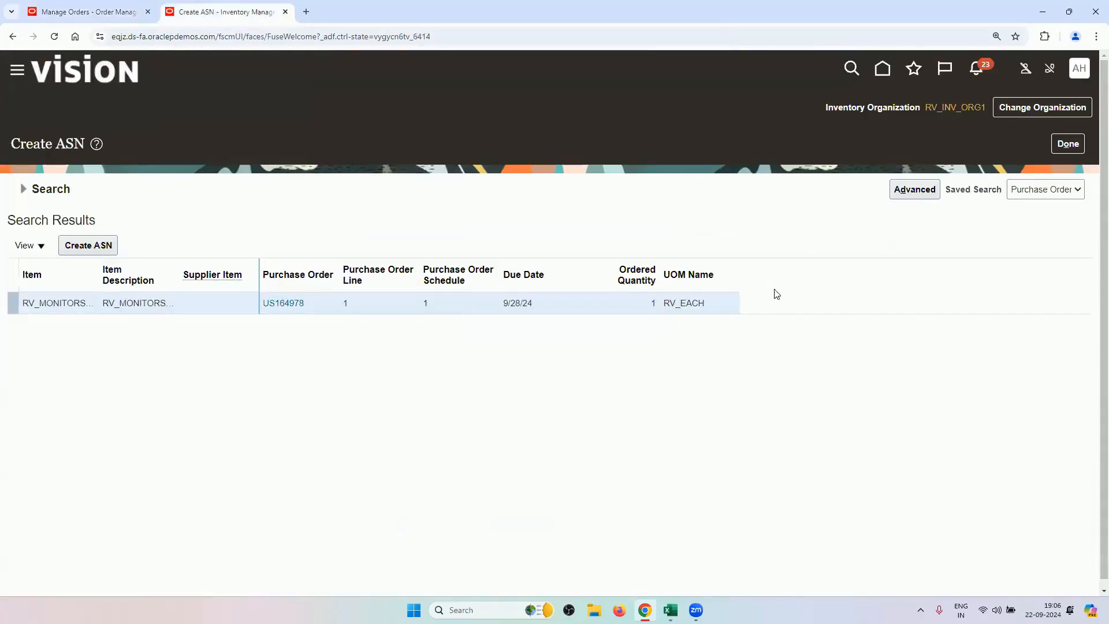
left_click(821, 290)
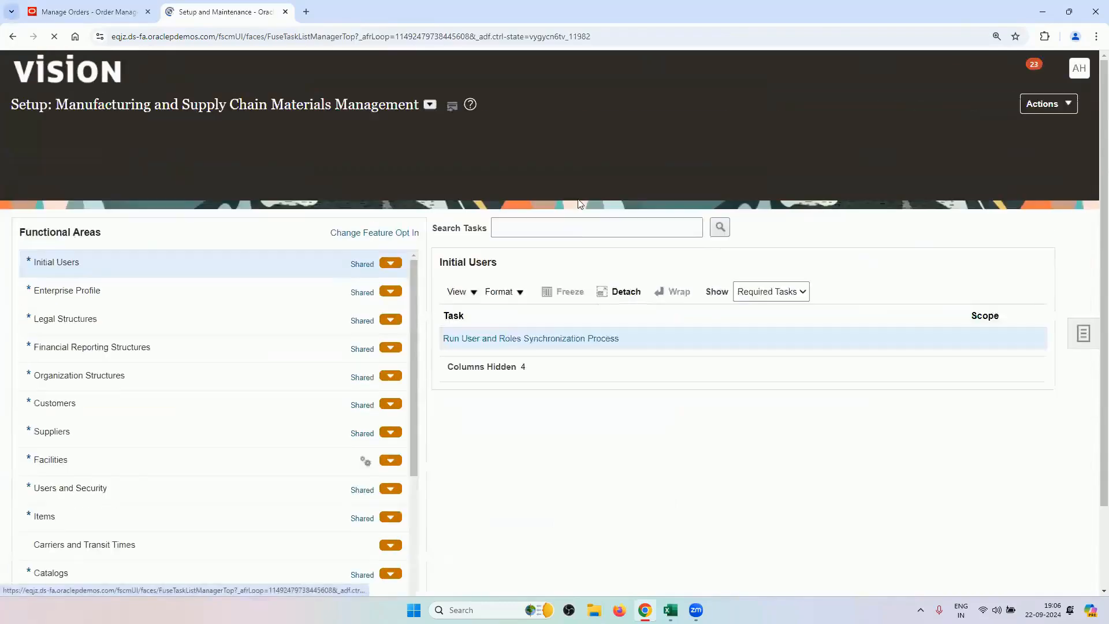
left_click(558, 159)
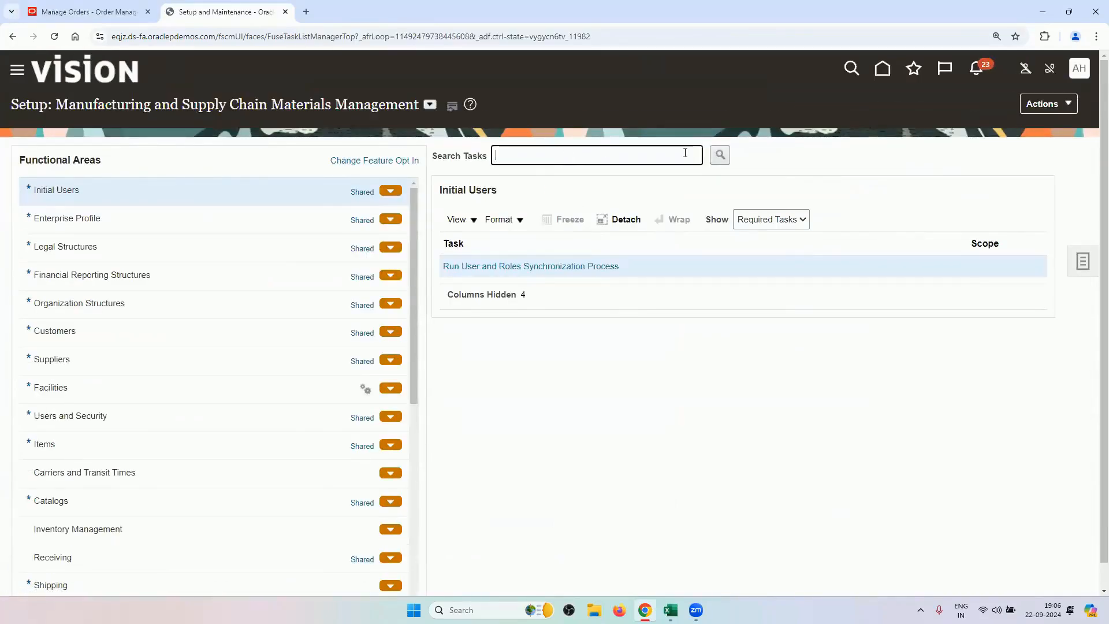
left_click(430, 105)
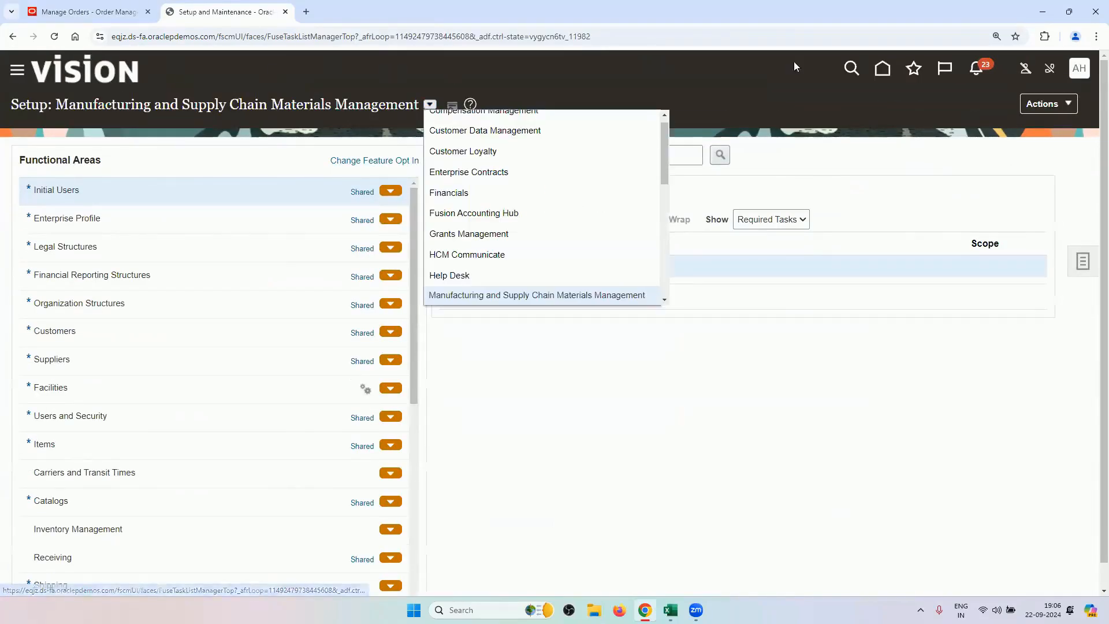
left_click(887, 74)
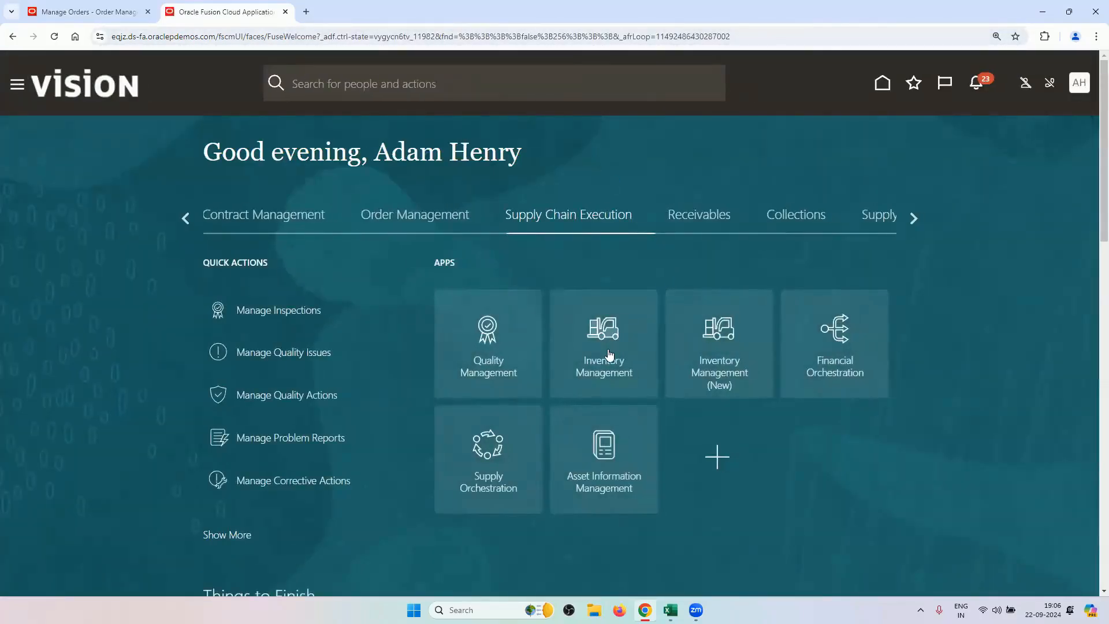
left_click(421, 230)
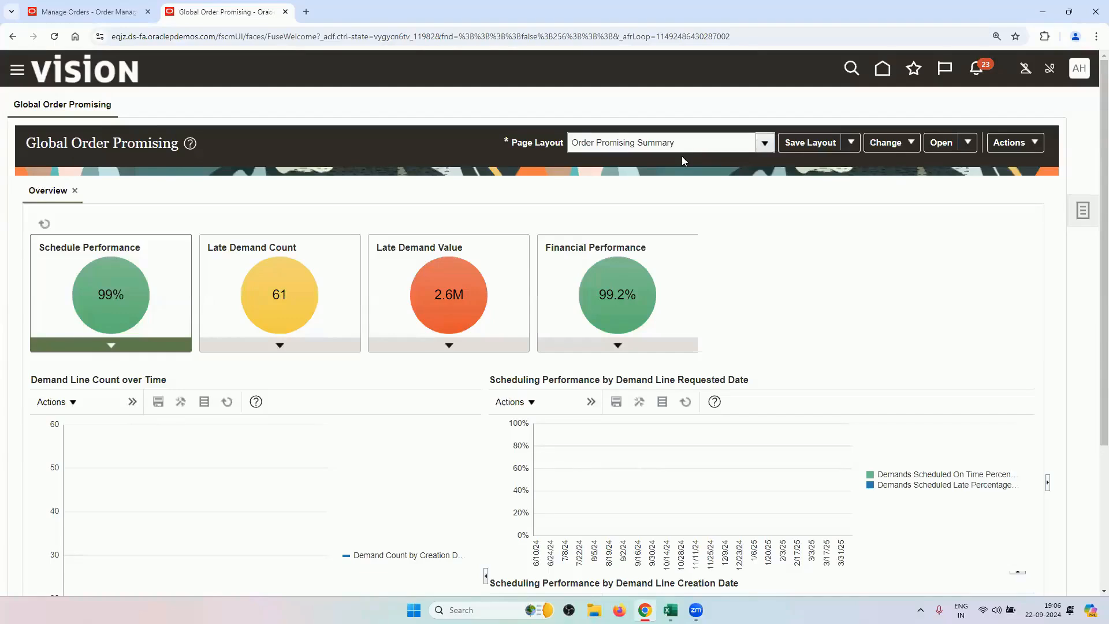
left_click(1074, 213)
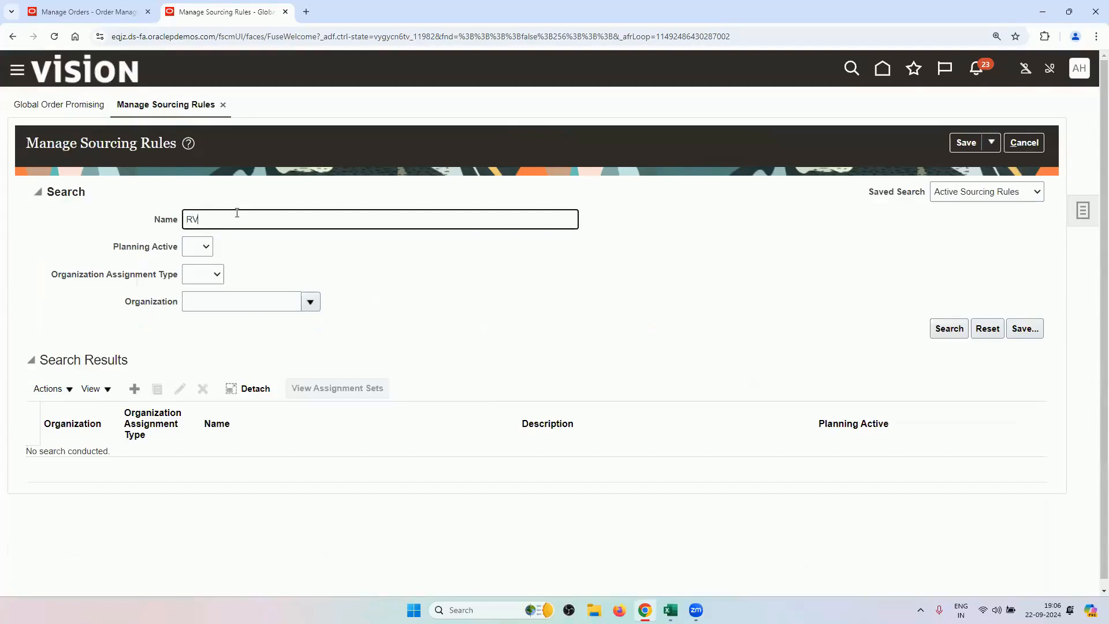
Search RV sourcing rules and review RV_SOURCING_RULE_GOLBAL without saving.
key("Return")
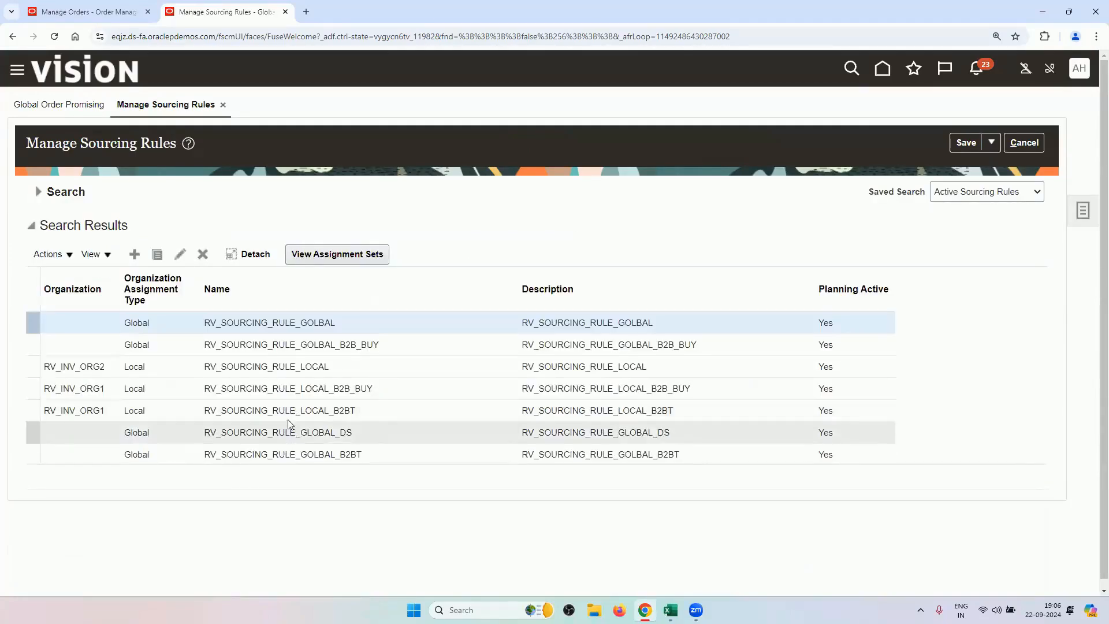
left_click(181, 254)
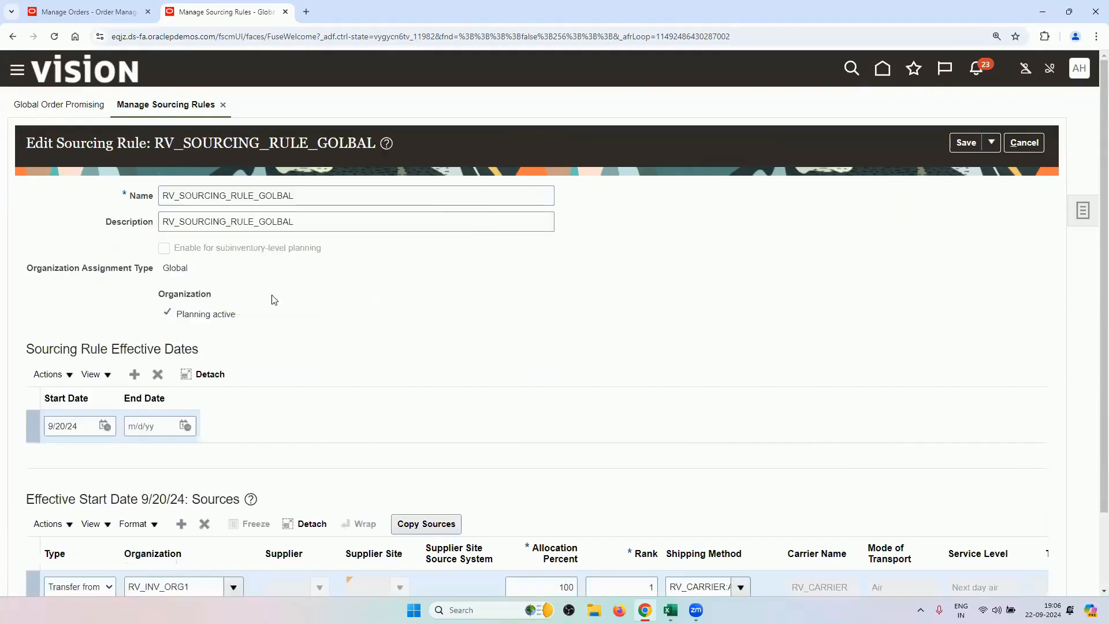
scroll(272, 299, "down", 2)
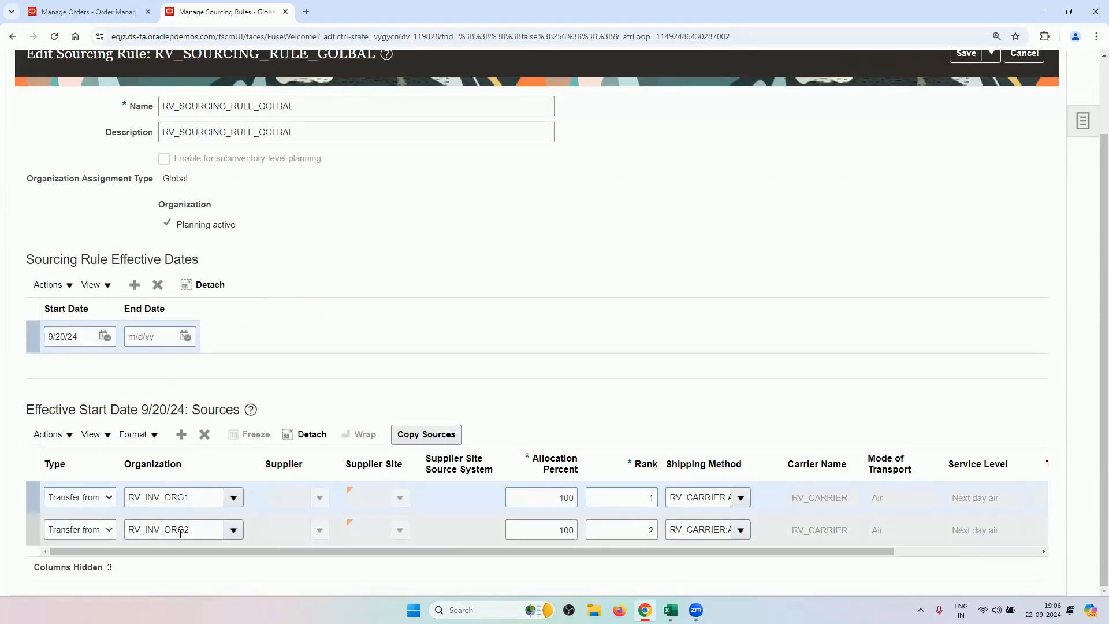
scroll(1037, 155, "up", 2)
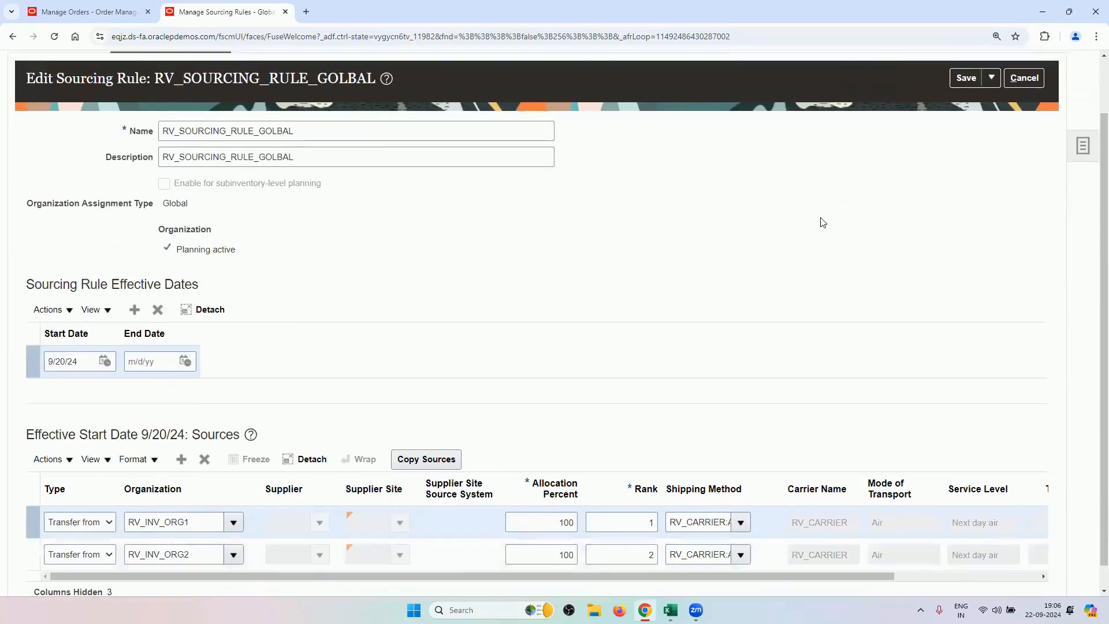
left_click(1027, 150)
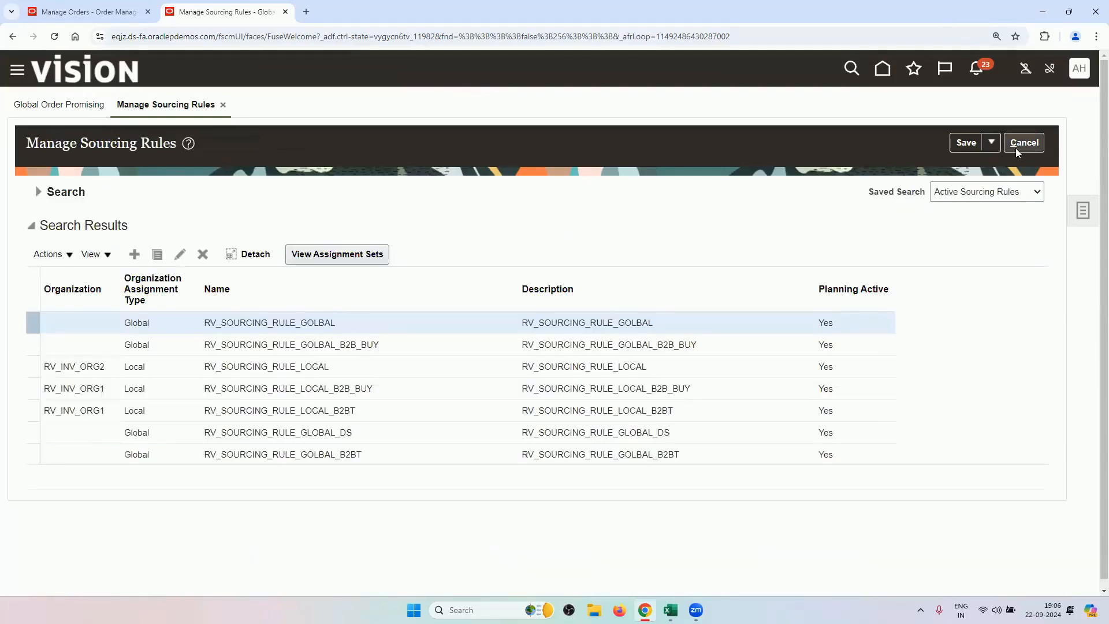
Inspect the RV_PRINTERS item-level assignment in RV_ASSIGNMENT_SET, then return home.
left_click(374, 255)
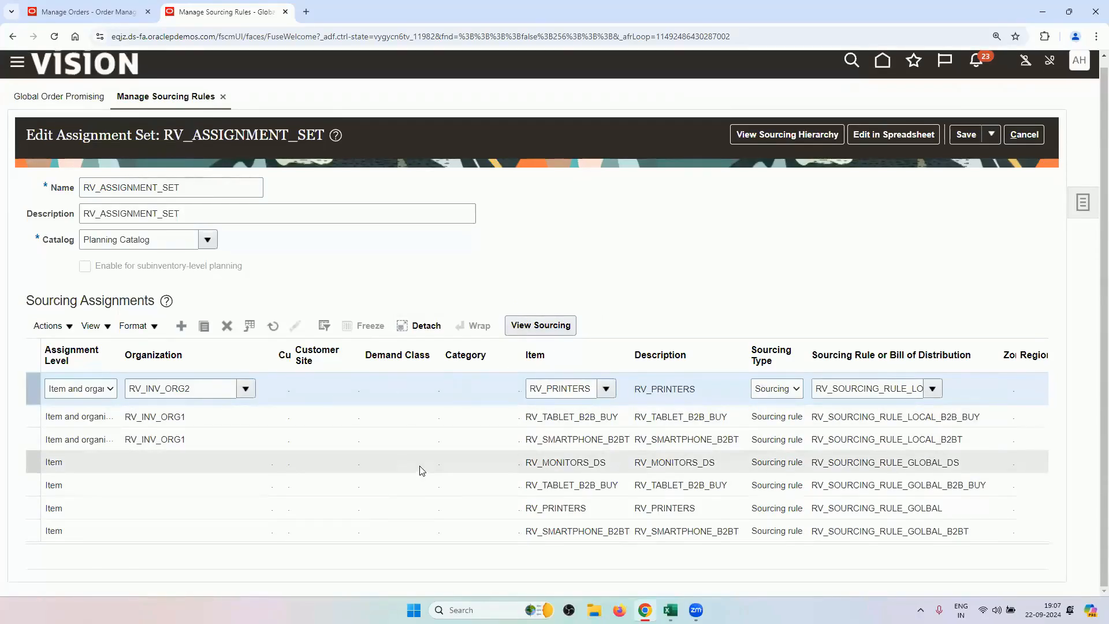
left_click(443, 508)
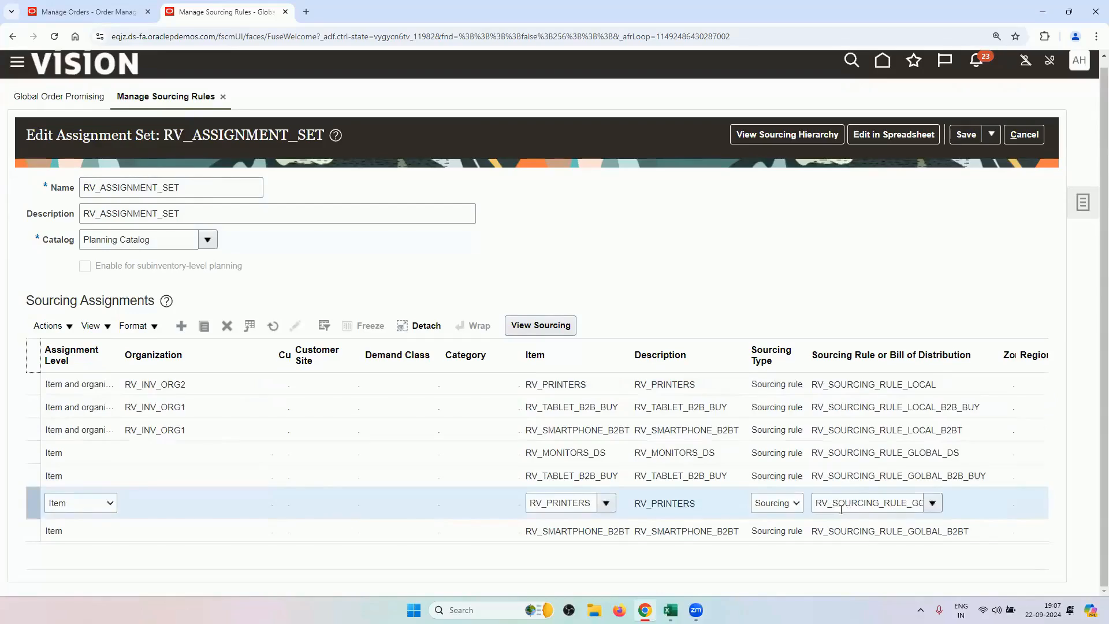
left_click(882, 60)
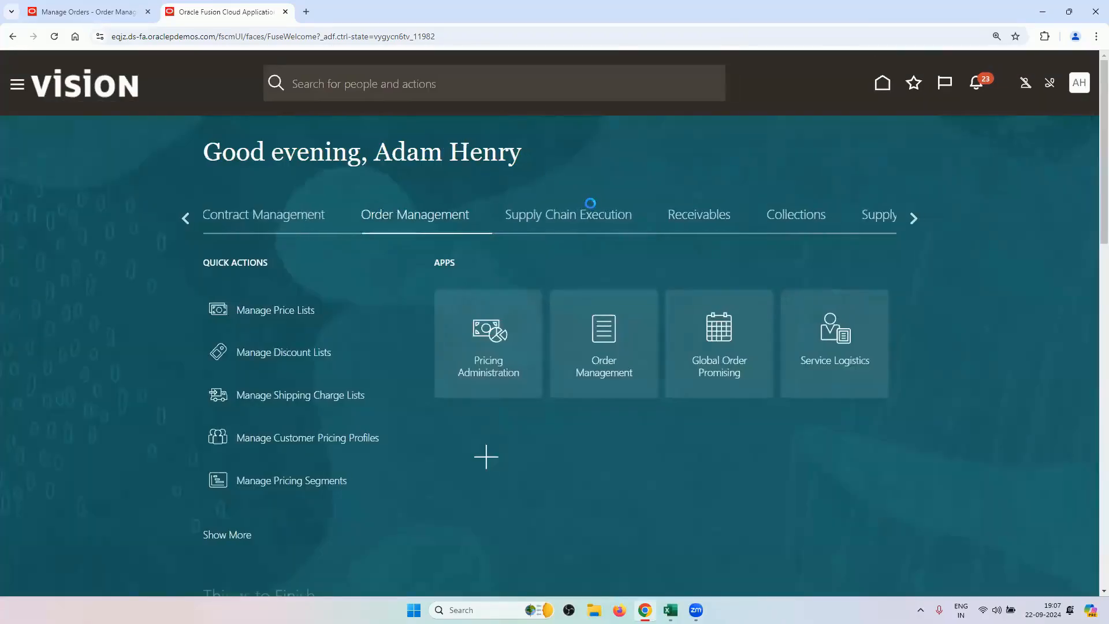
Open Inventory Management and show its inventory tasks.
left_click(578, 219)
left_click(601, 366)
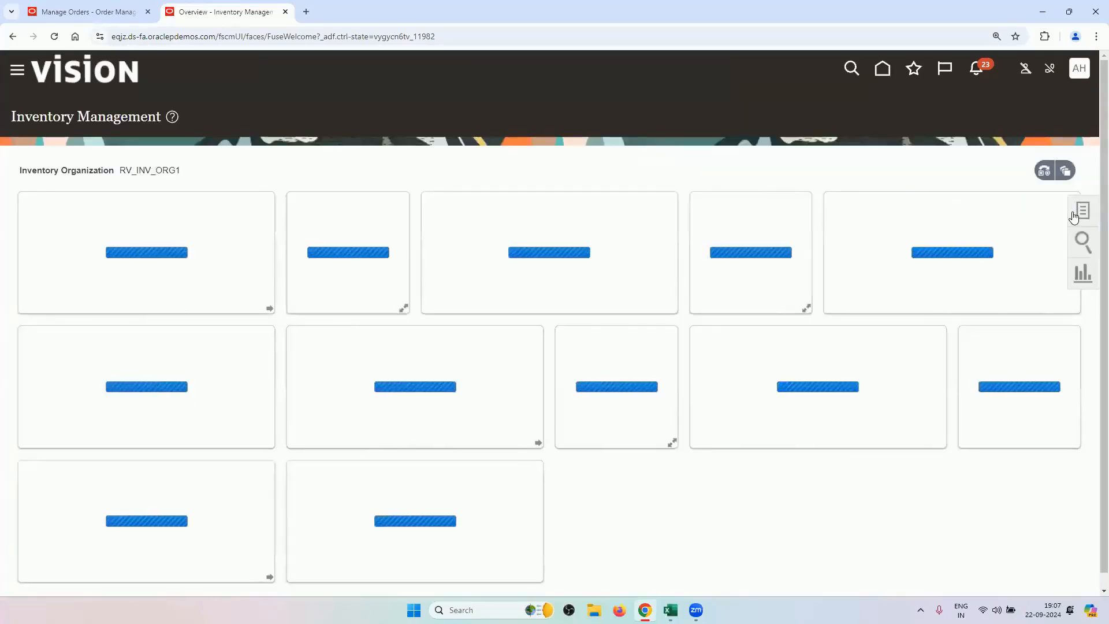
left_click(1082, 210)
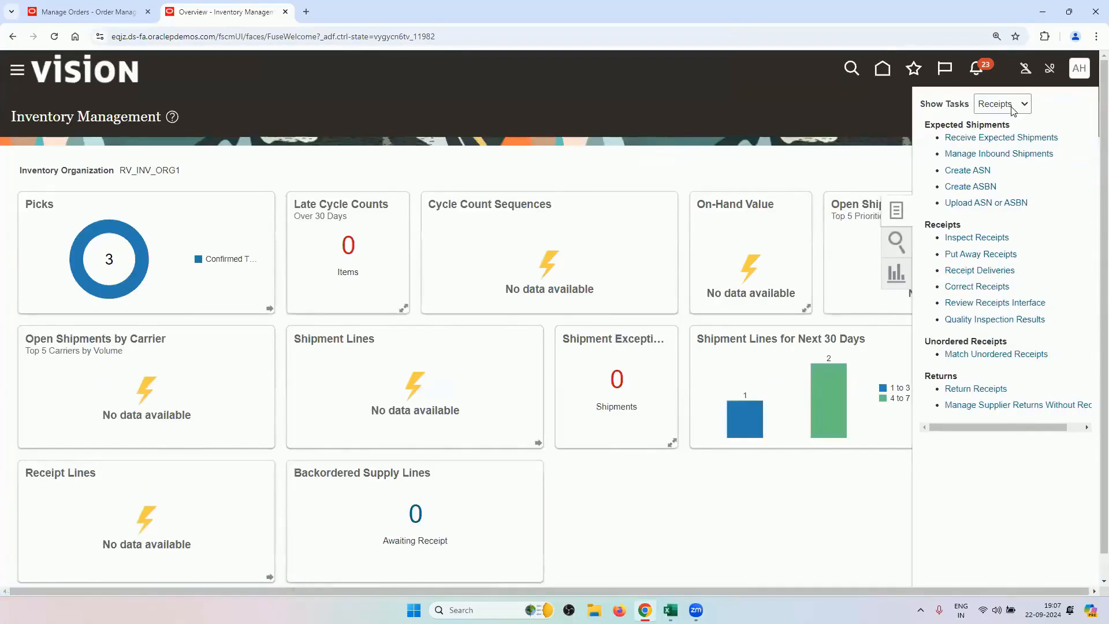
left_click(1019, 104)
left_click(1031, 123)
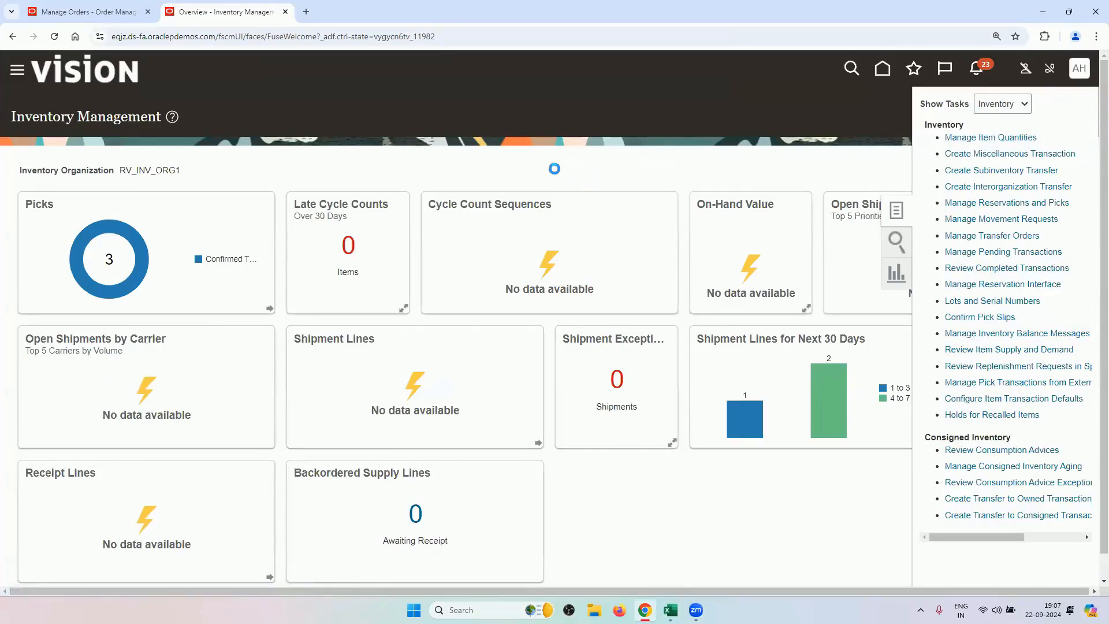
Check RV_PRINTERS on-hand quantity, expanding RV_INV_ORG1 to see 99 on hand.
left_click(181, 232)
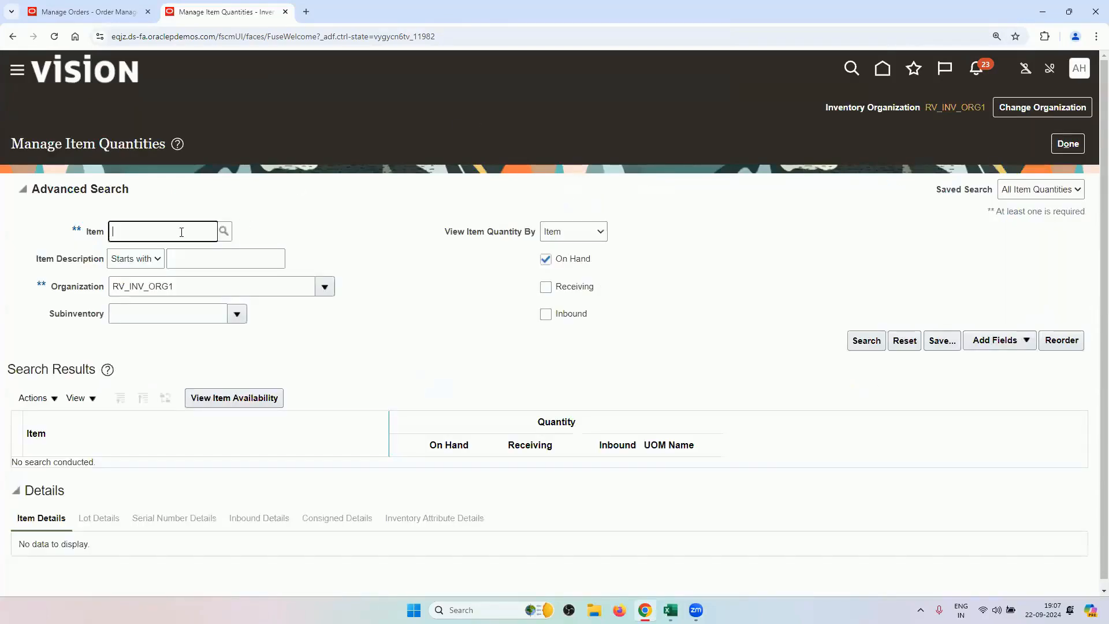
key("Tab")
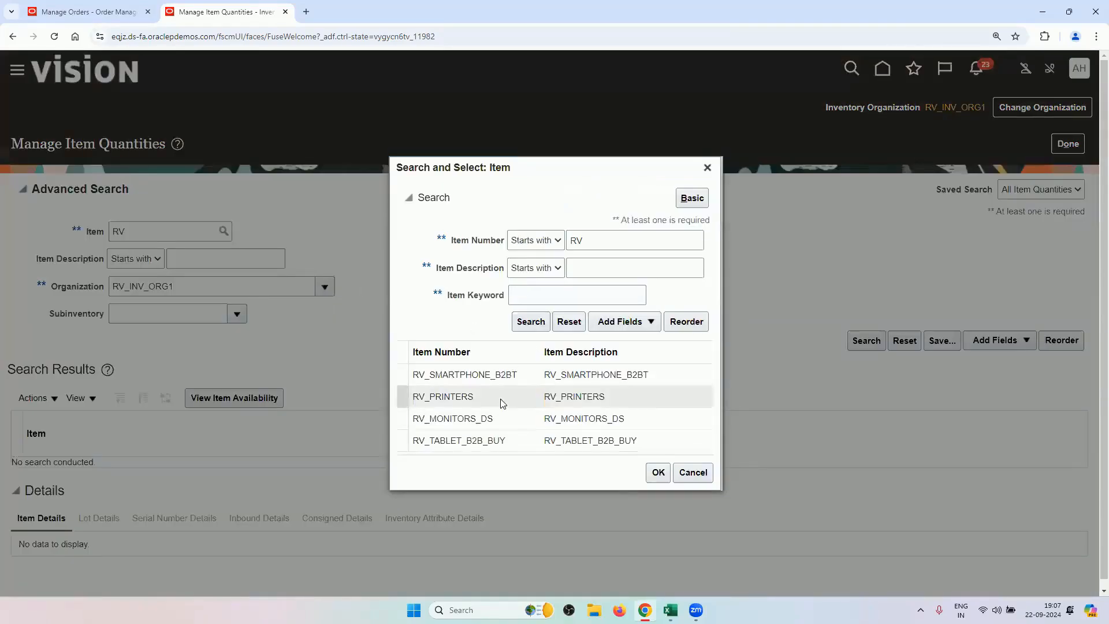
left_click(502, 402)
left_click(651, 472)
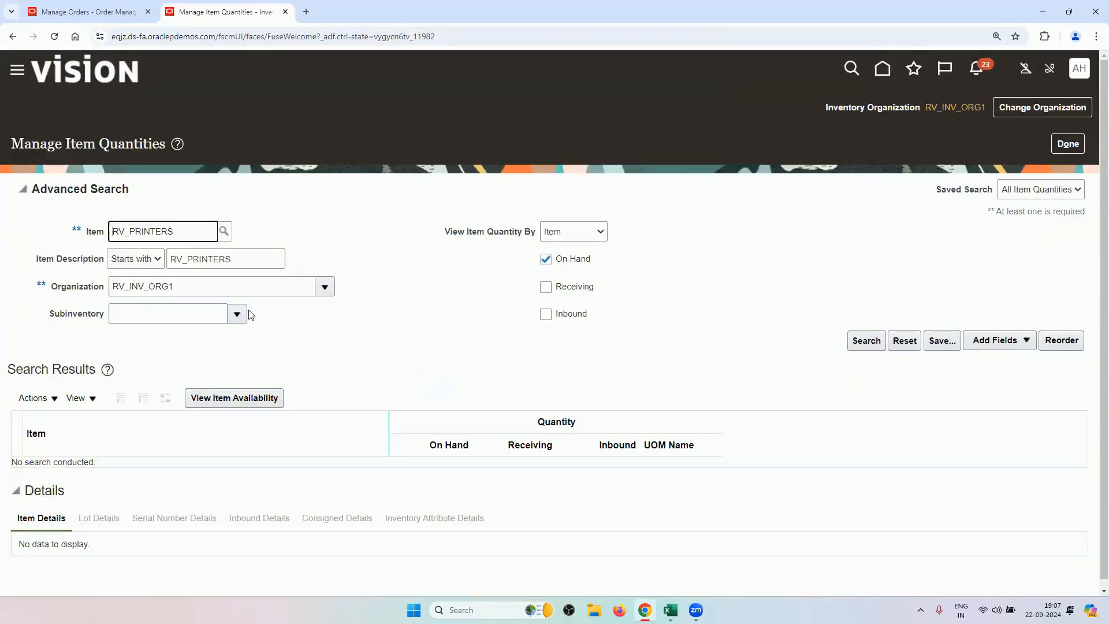
left_click(859, 340)
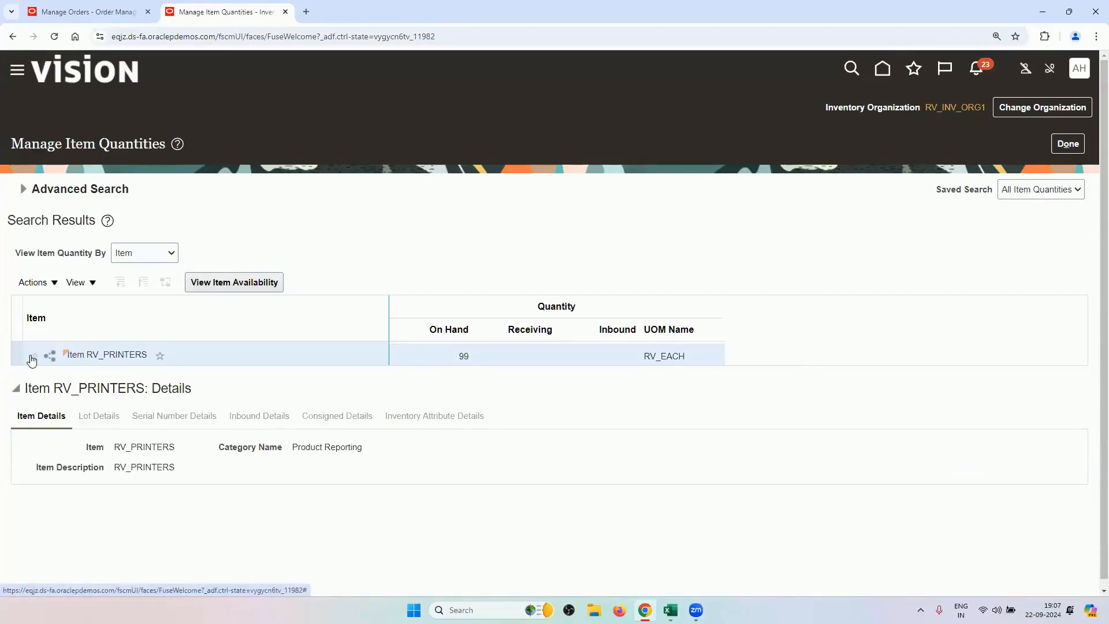
left_click(32, 358)
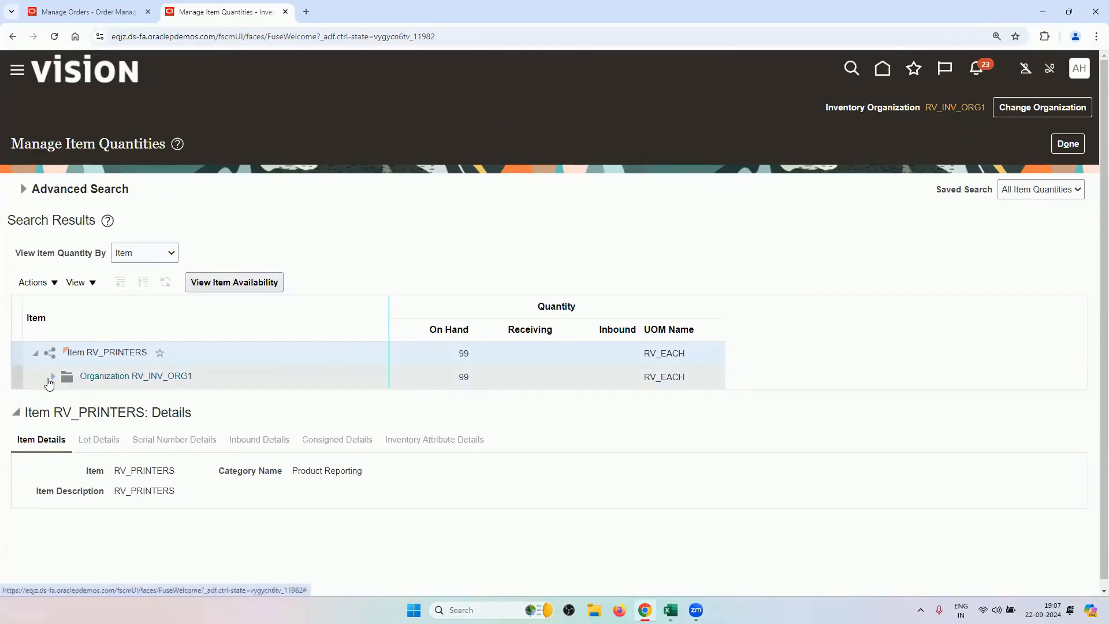
left_click(51, 378)
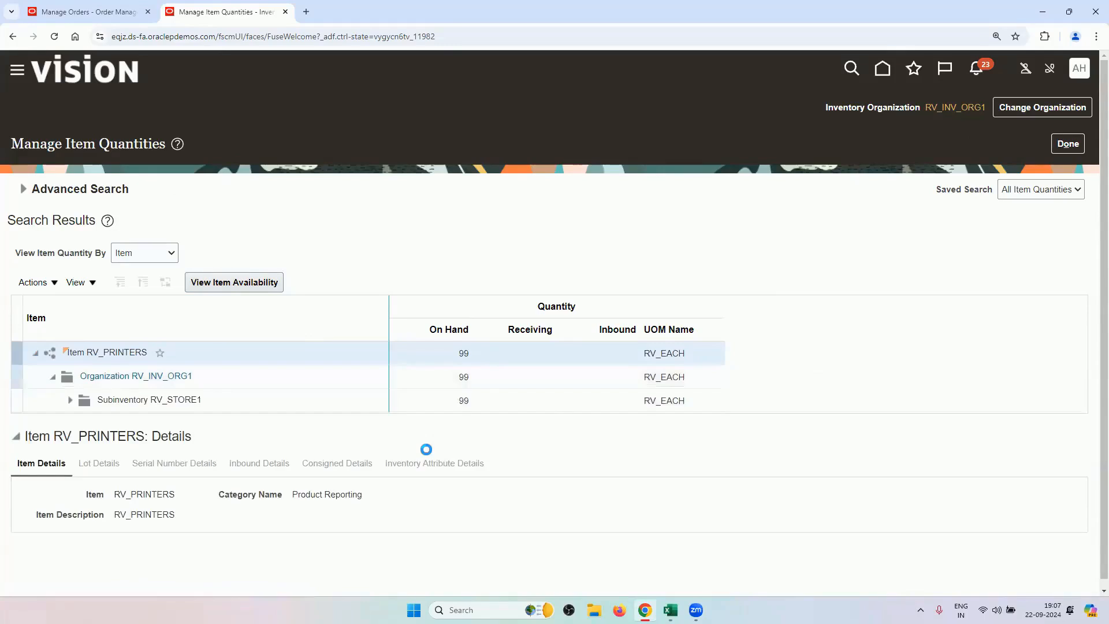
Switch inventory organization and recheck RV_PRINTERS on-hand: 100 in RV_INV_ORG2.
left_click(1028, 112)
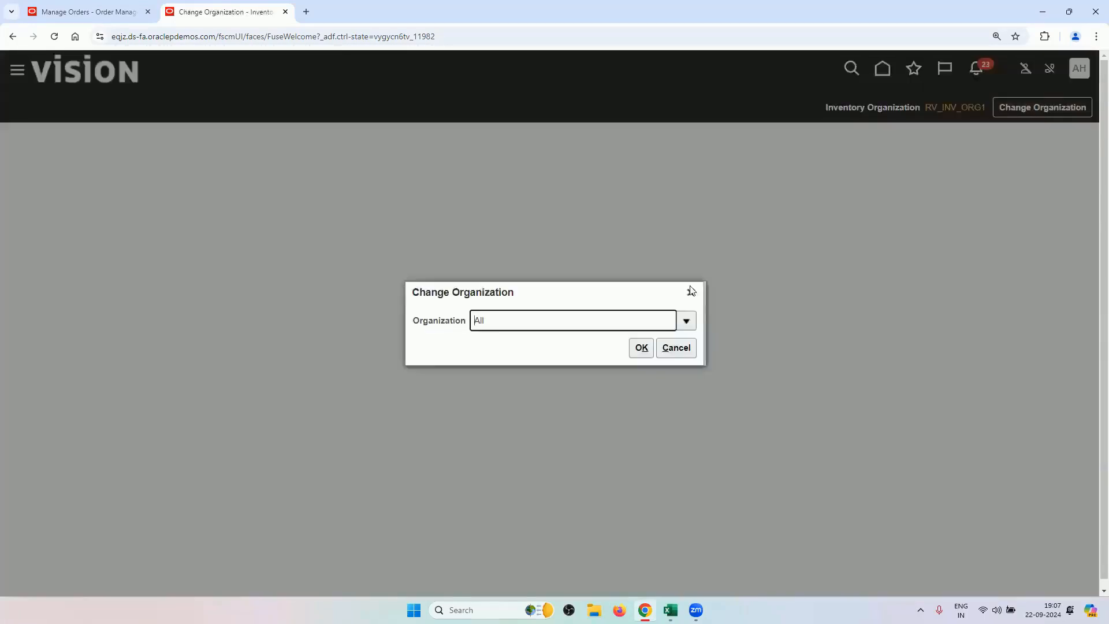
left_click(642, 348)
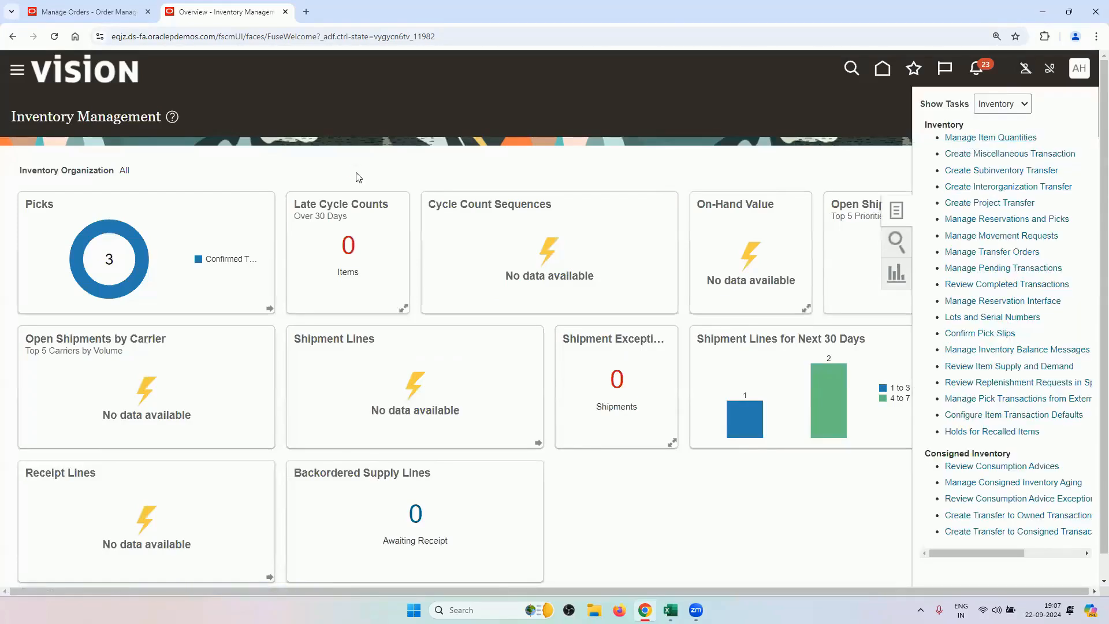
left_click(188, 235)
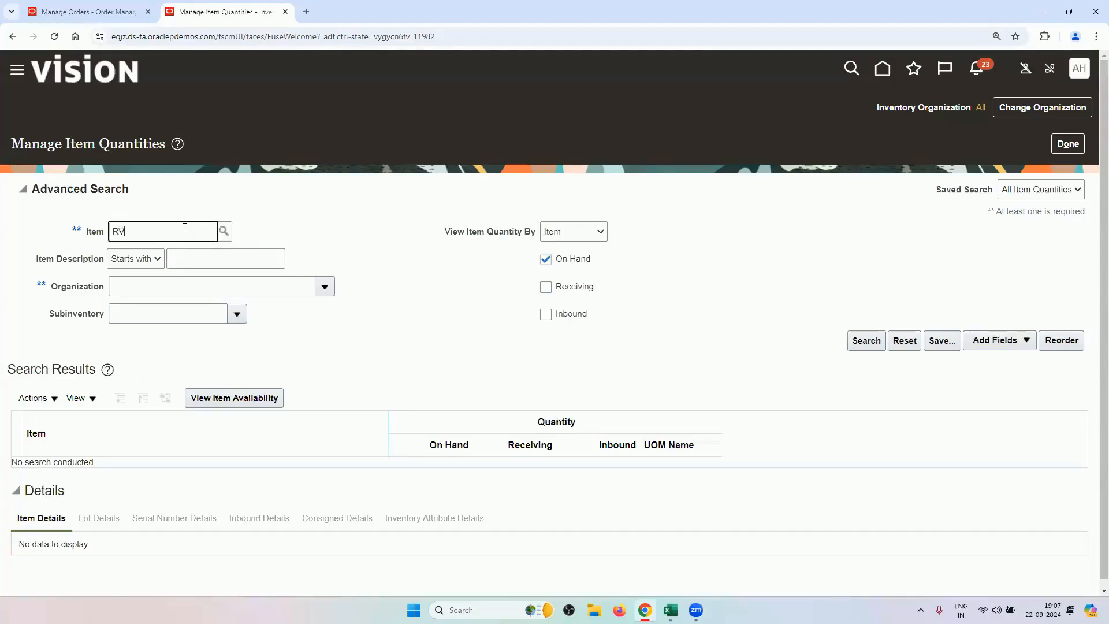
key("Tab")
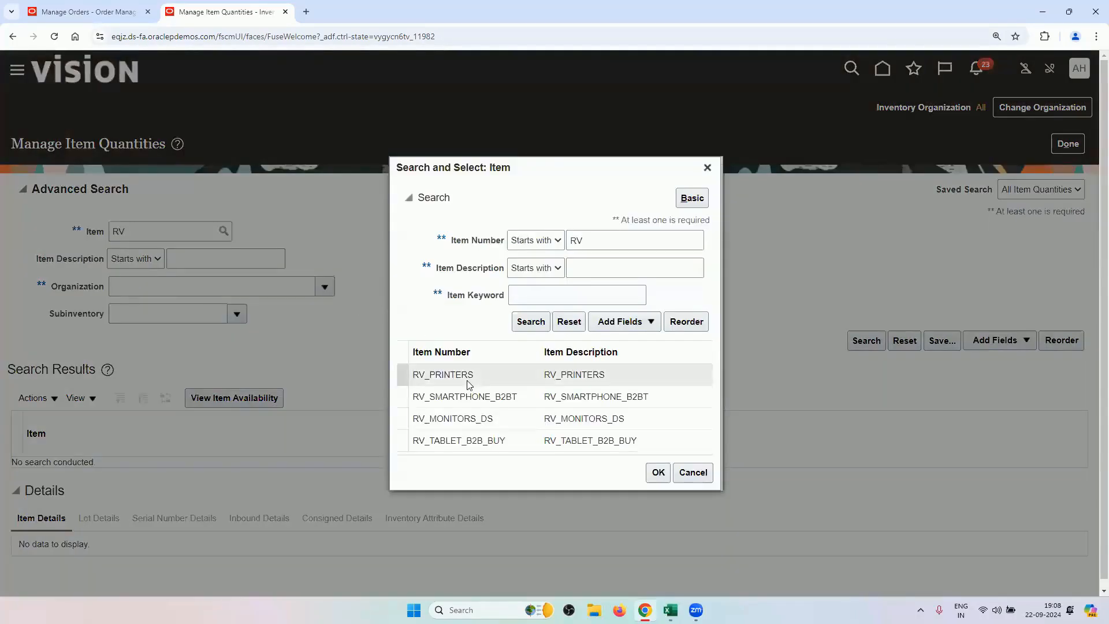
left_click(469, 384)
left_click(659, 472)
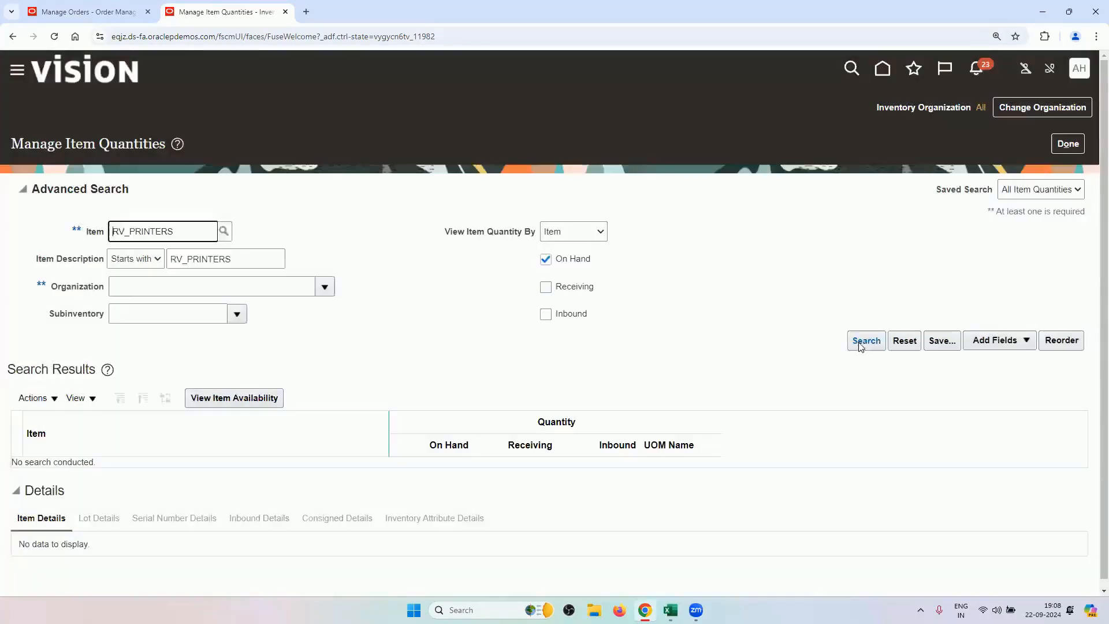
left_click(865, 341)
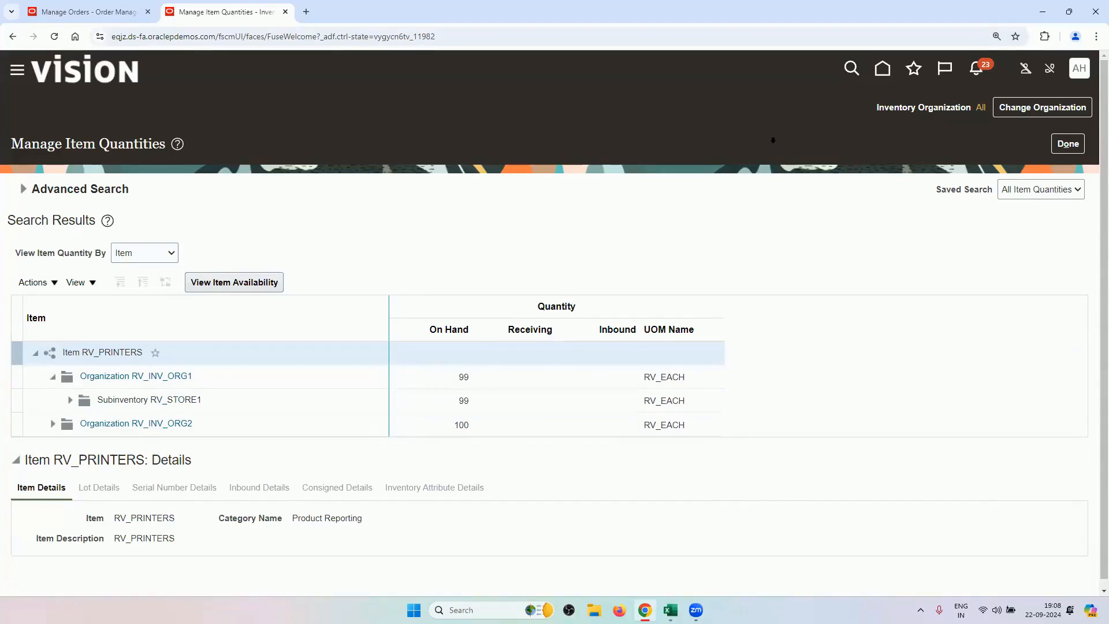
Return to the Manage Orders tab showing the drop-ship order's supply details.
left_click(877, 72)
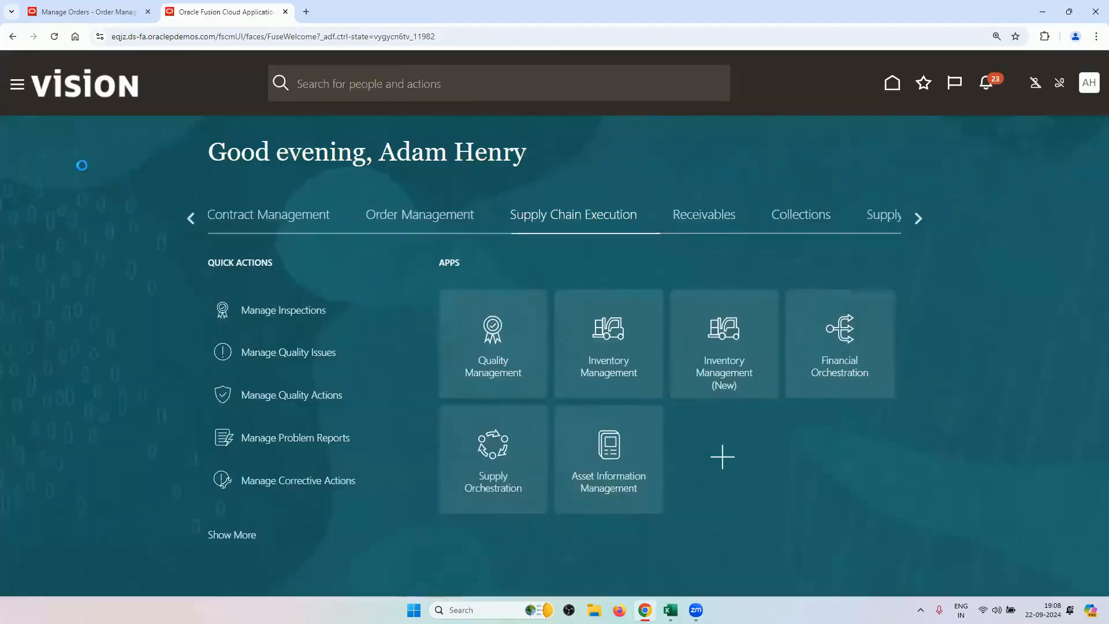
left_click(86, 11)
left_click(272, 351)
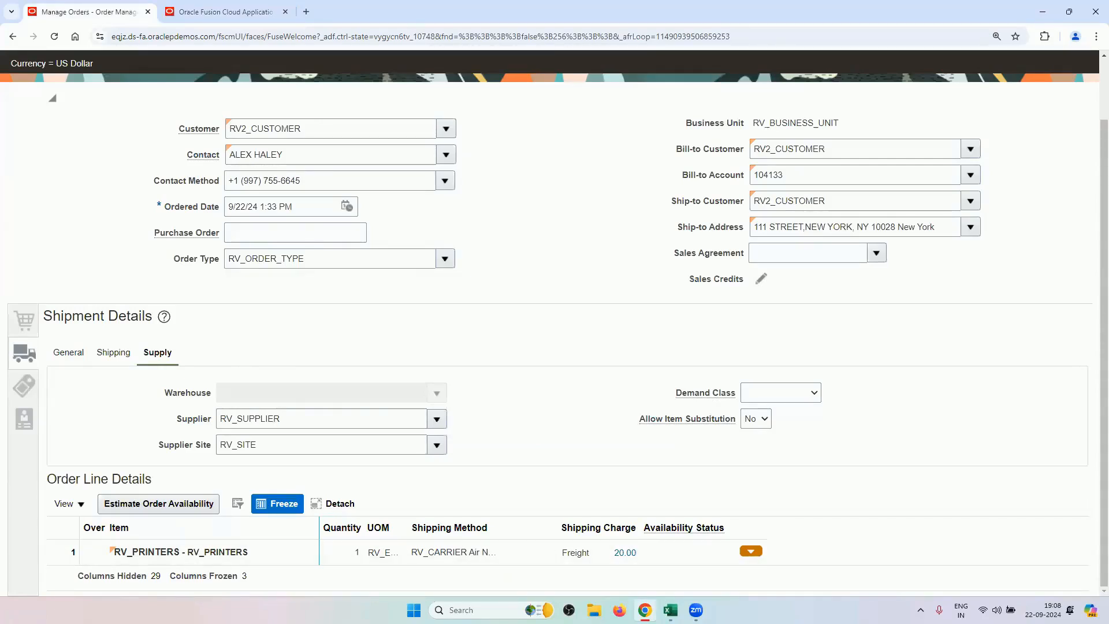
mouse_move(670, 610)
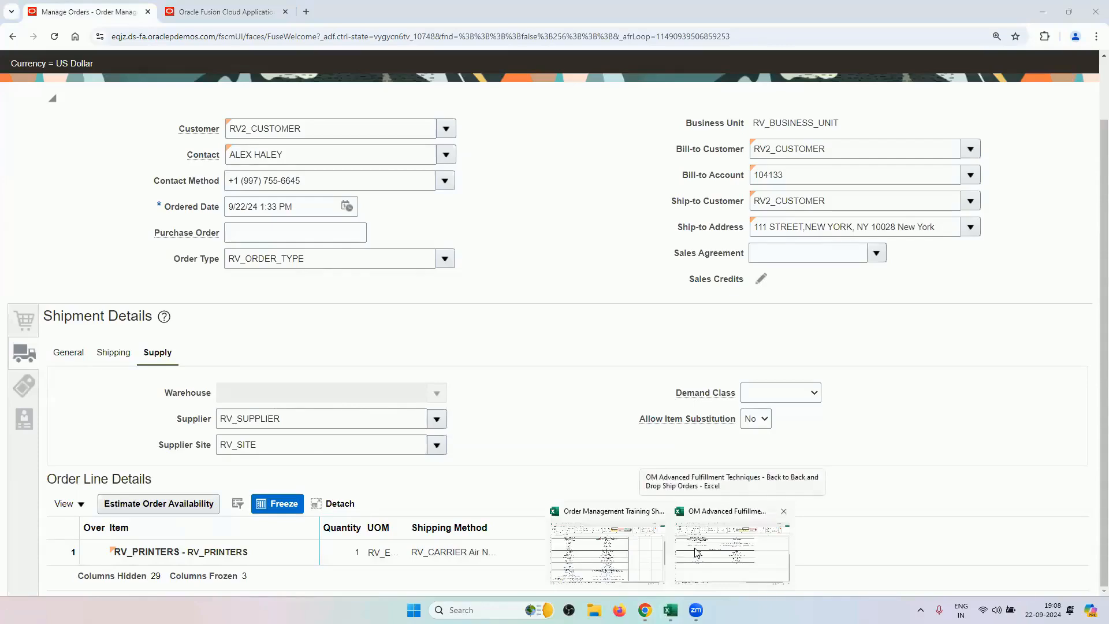
left_click(693, 547)
scroll(381, 286, "up", 7)
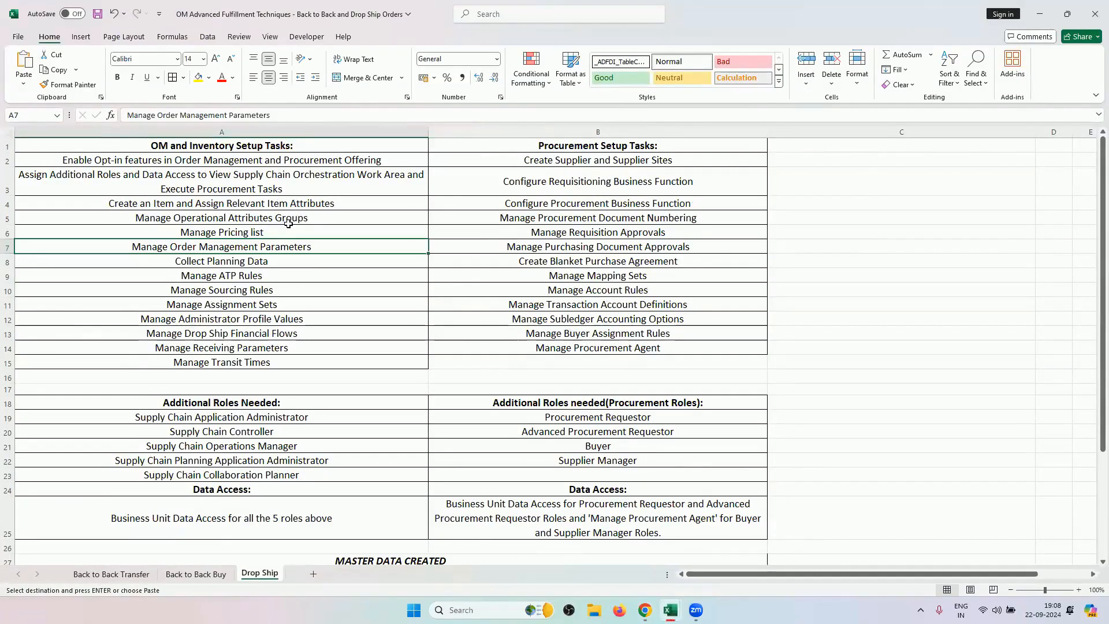
left_click(258, 334)
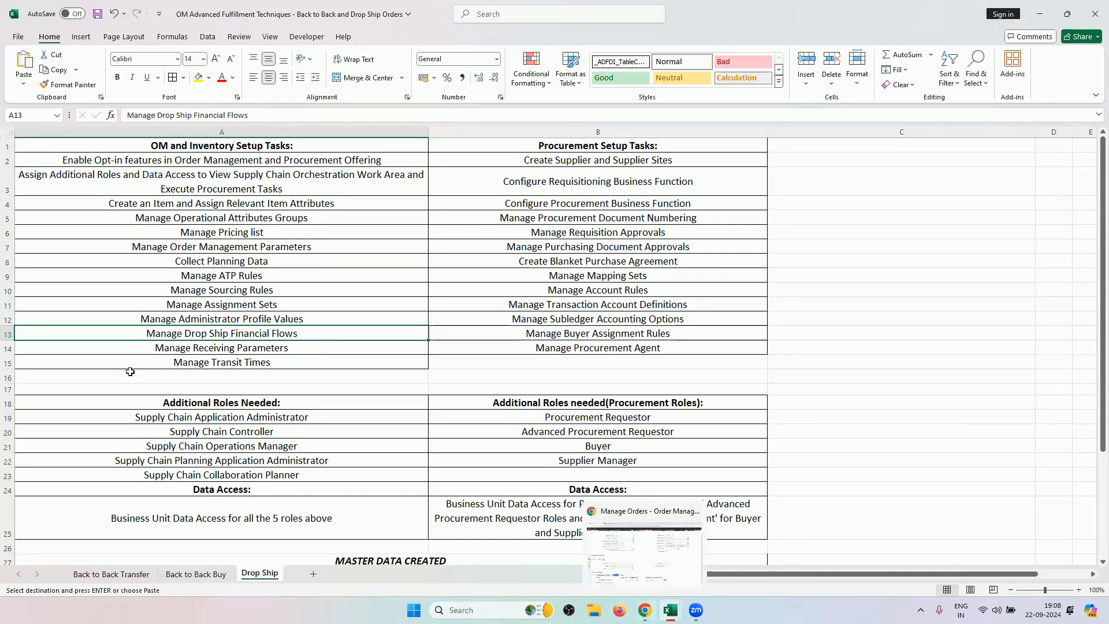
left_click(5, 333)
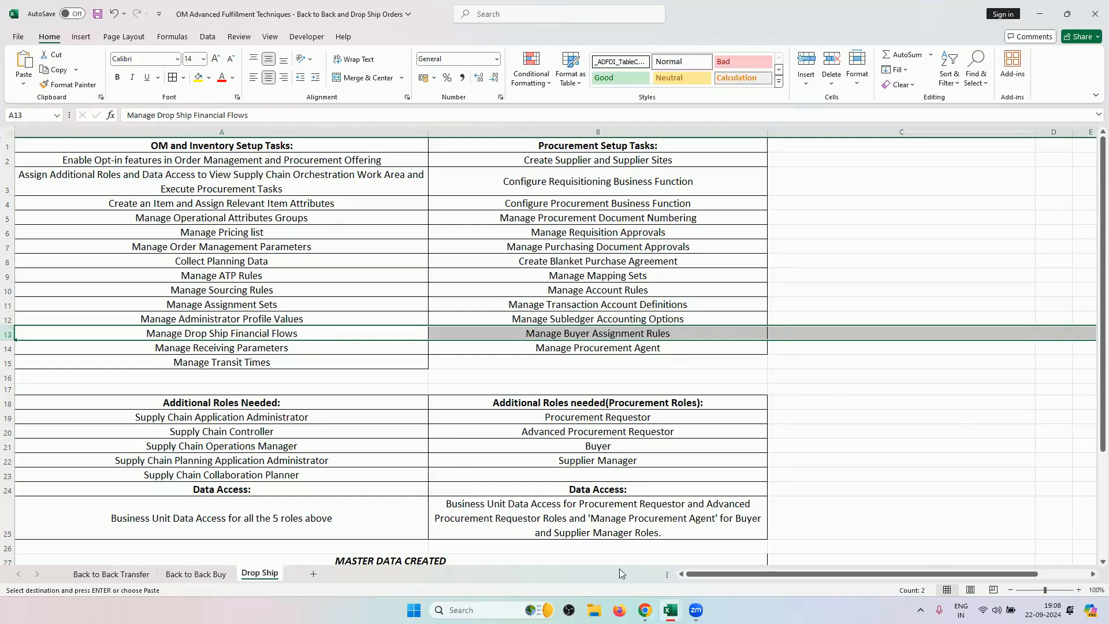
left_click(645, 610)
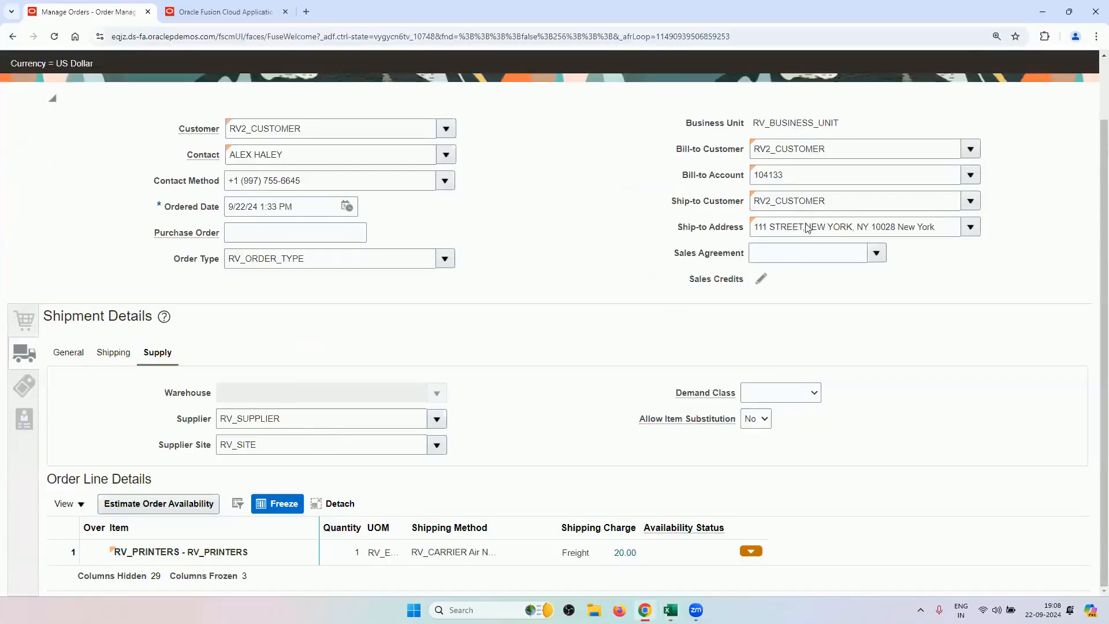
Submit the RV2_CUSTOMER drop-ship order, creating sales order 98442.
scroll(944, 144, "up", 1)
left_click(1020, 106)
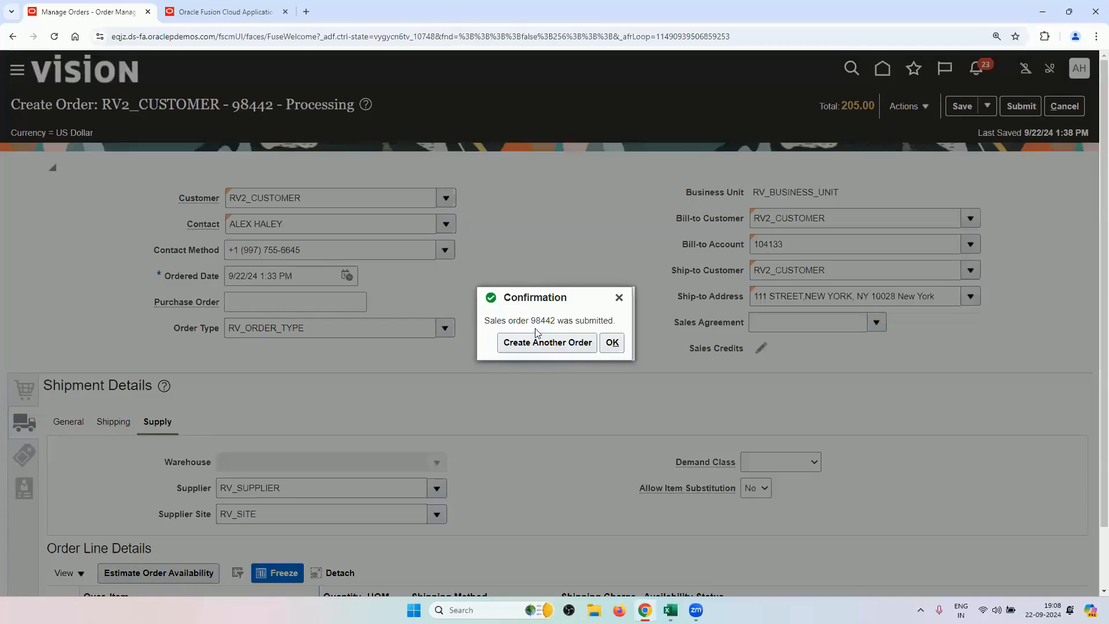
Copy the new order number 98442 from the confirmation.
double_click(542, 320)
right_click(543, 321)
left_click(568, 329)
Log 98442 in Sheet1 cell F46 below 98441, save, and dismiss Oracle's confirmation.
mouse_move(670, 610)
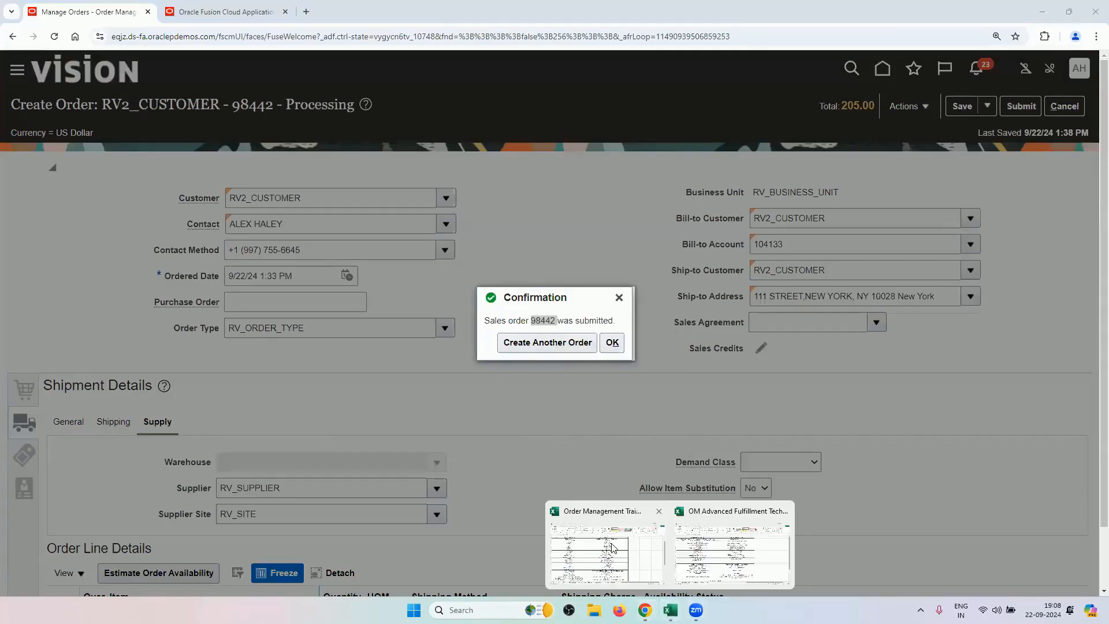
left_click(613, 548)
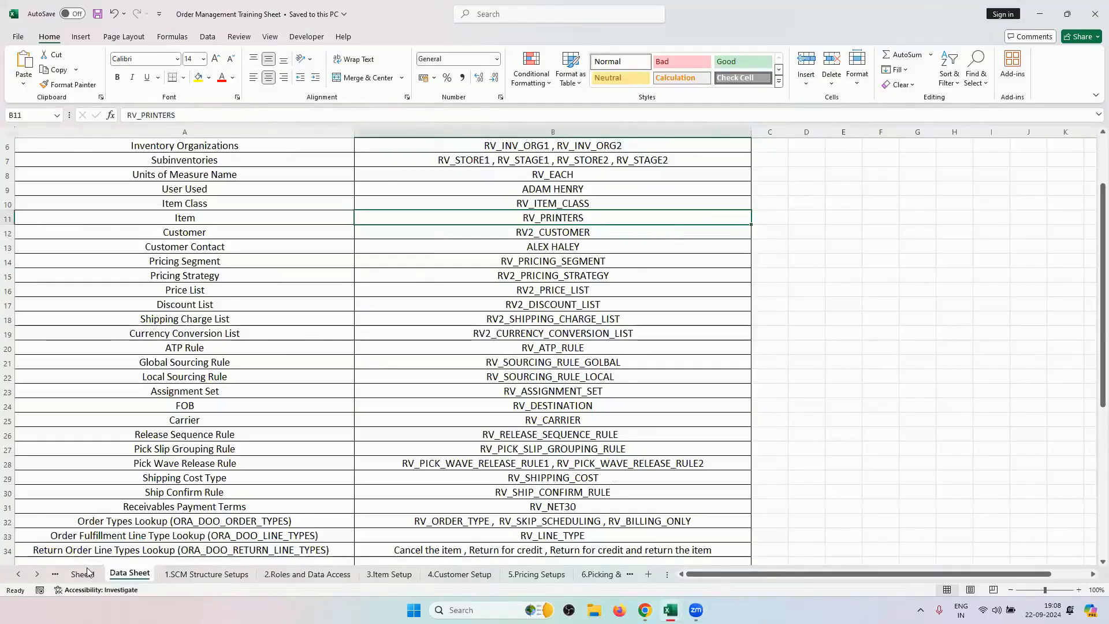
left_click(84, 573)
double_click(347, 376)
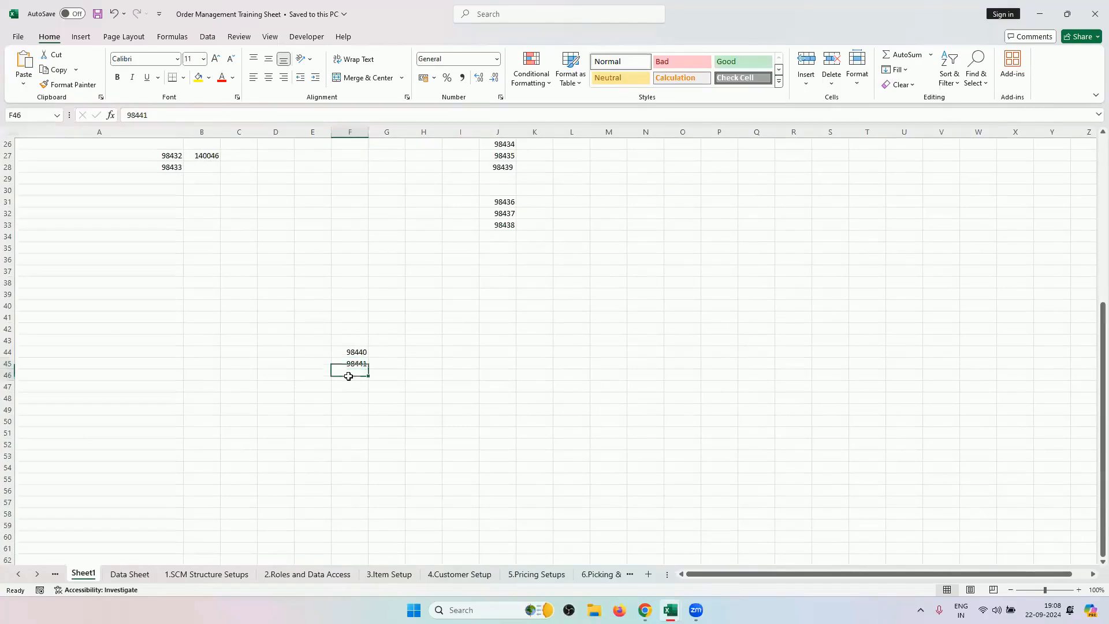
type("98442")
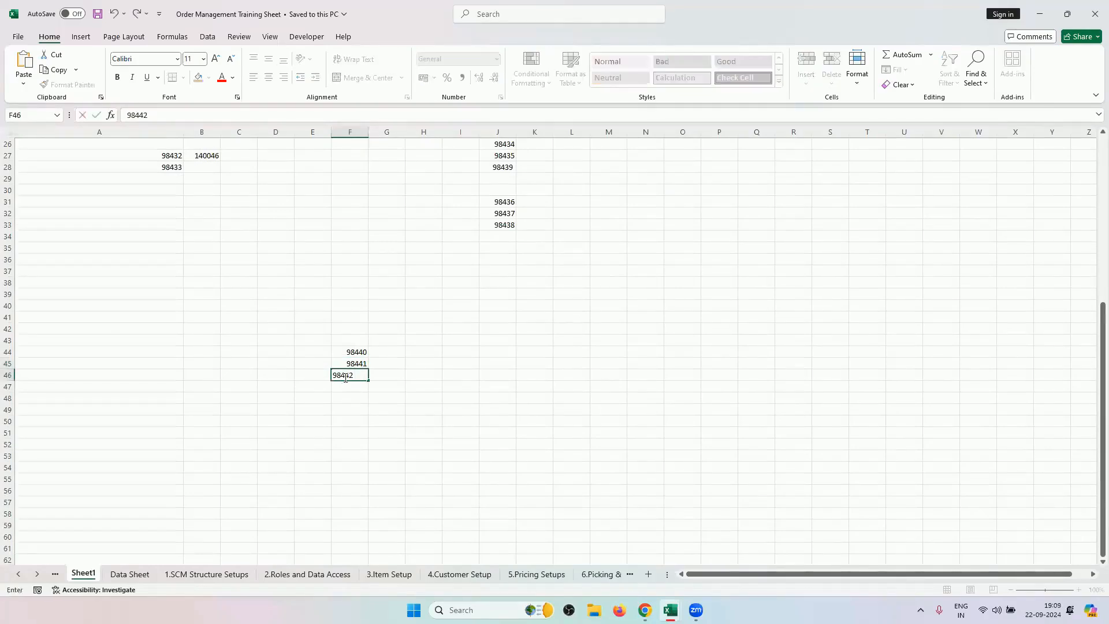
key("ctrl+s")
left_click(644, 610)
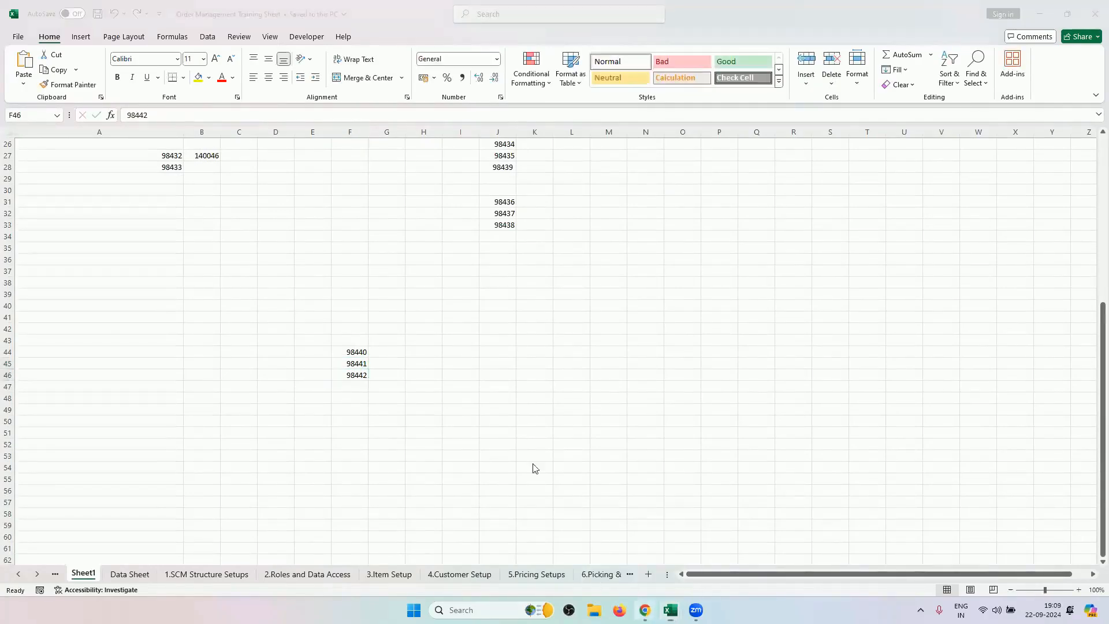
left_click(617, 340)
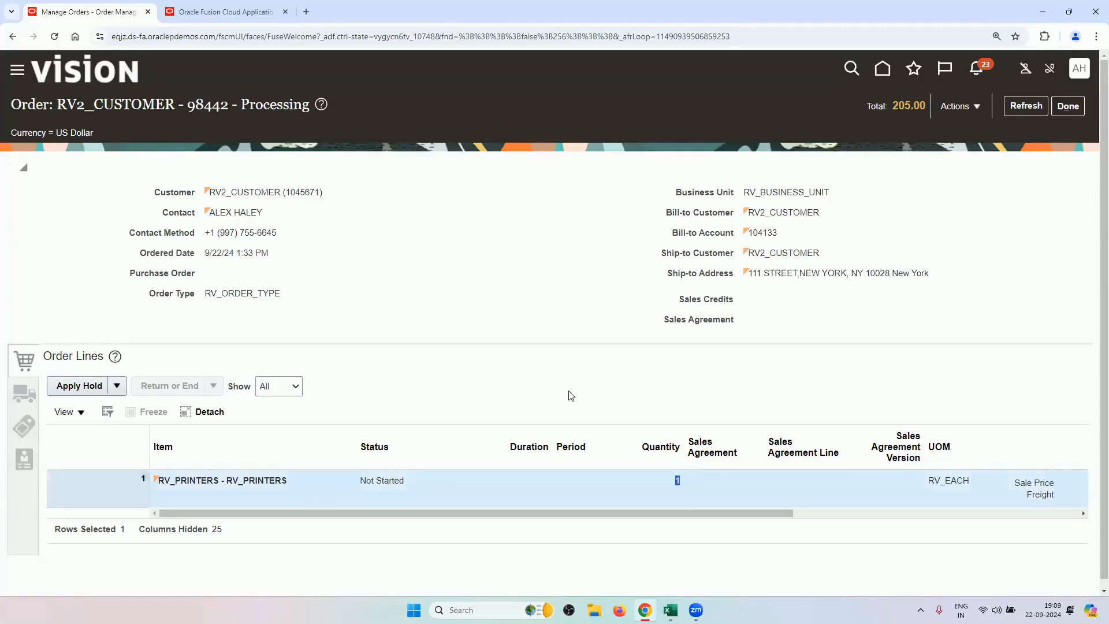
Verify order 98442's supplier RV_SUPPLIER and site RV_SITE, then switch to fulfillment view.
left_click(17, 395)
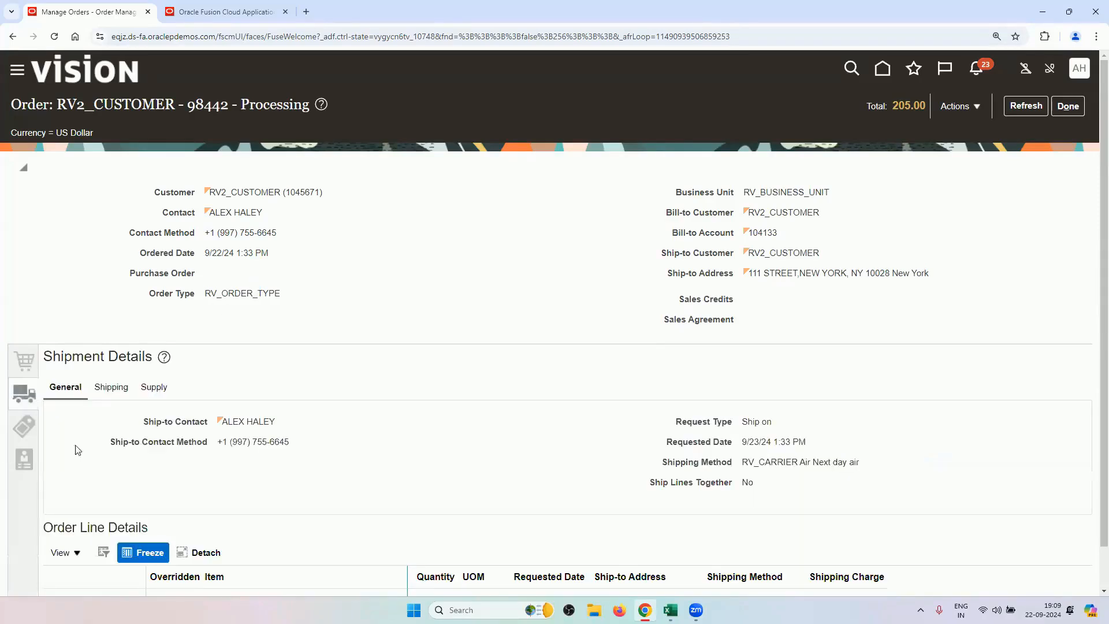
left_click(154, 388)
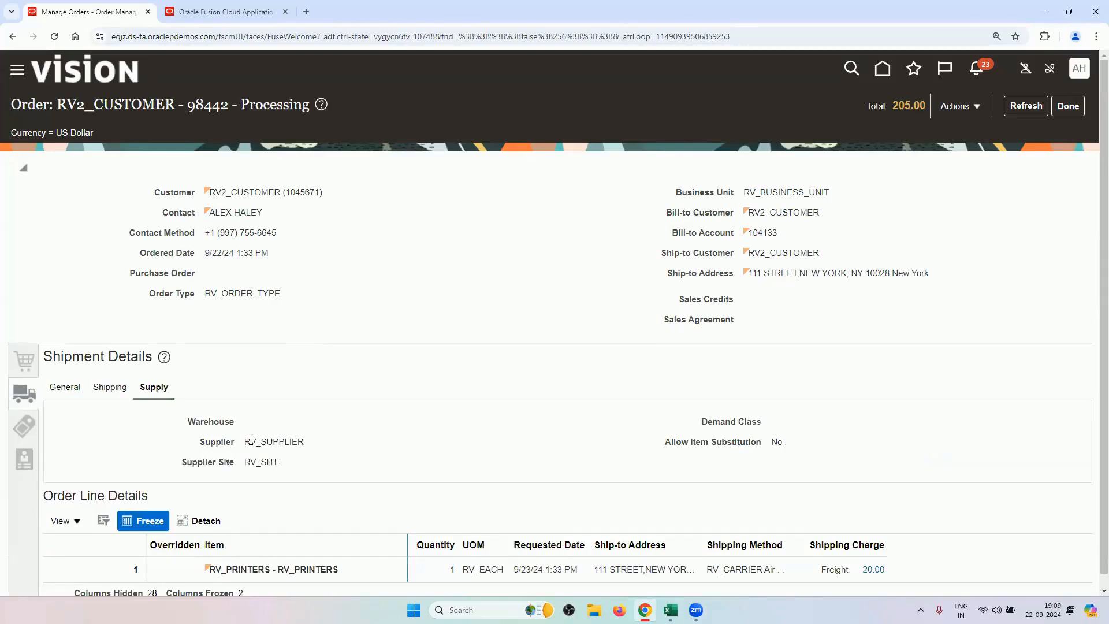
left_click_drag(246, 441, 302, 441)
left_click_drag(288, 465, 246, 443)
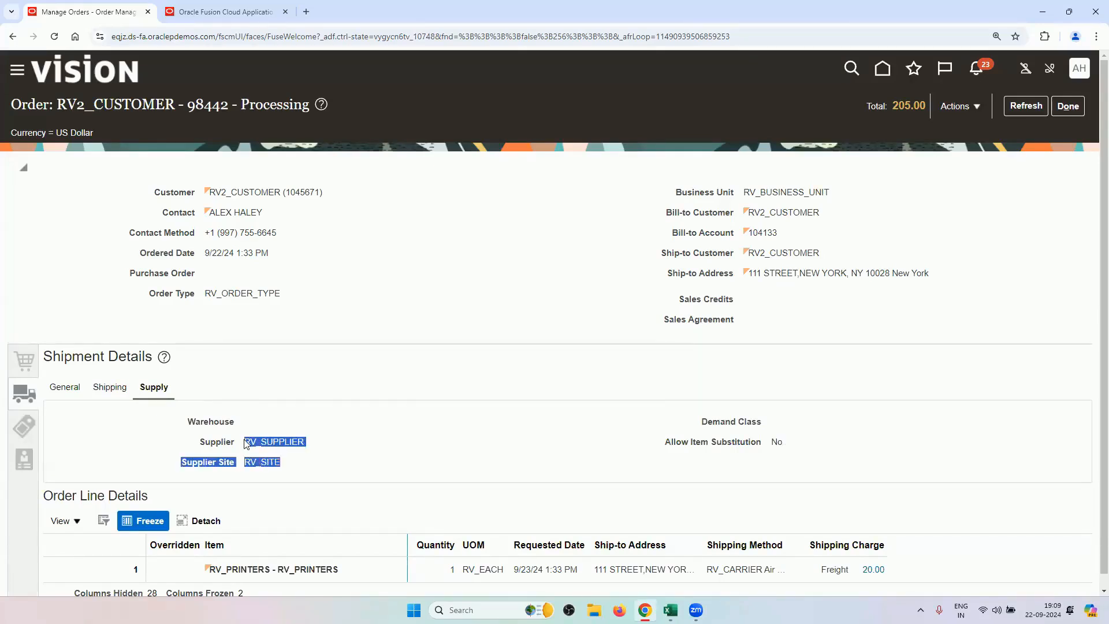
left_click(293, 398)
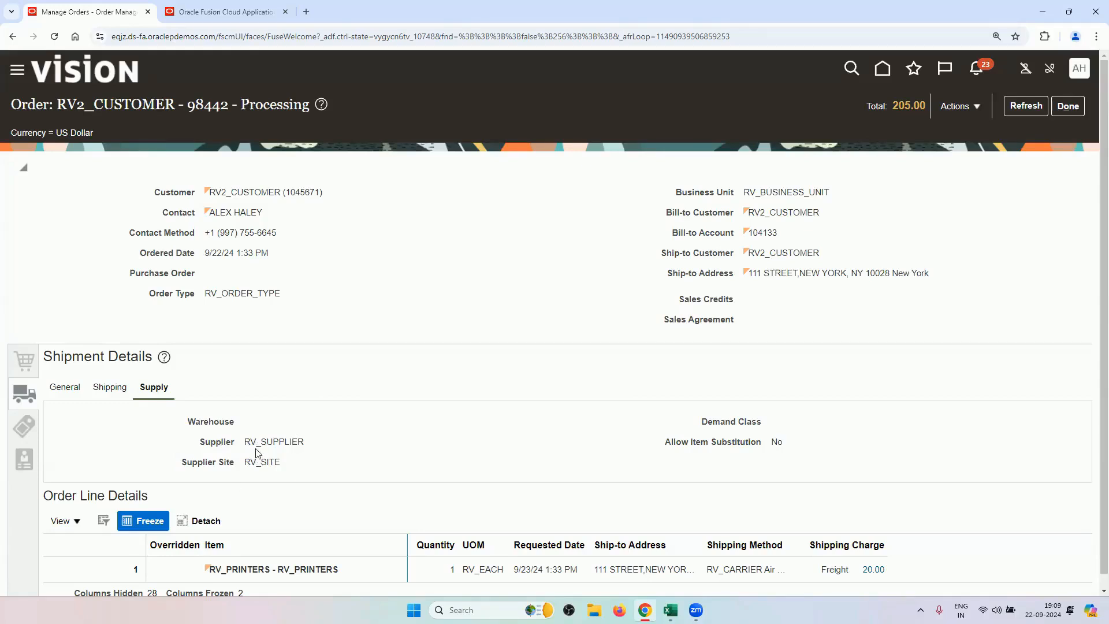
left_click(958, 106)
left_click(870, 266)
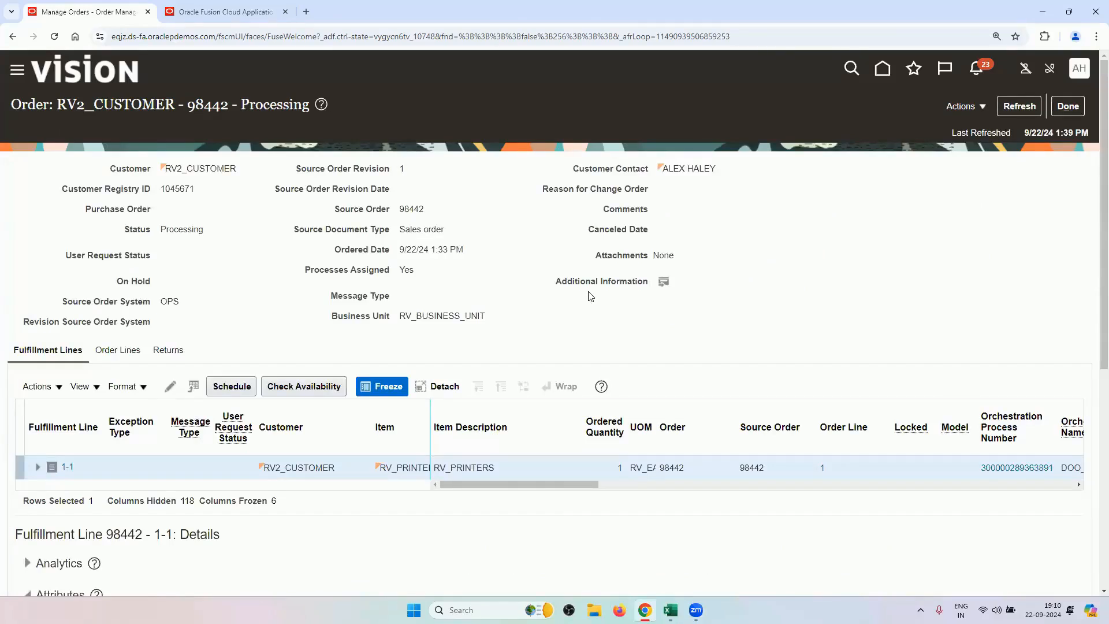
Review line 1-1's orchestration process, Drop Shipment attributes and requisition RVREQ10.
scroll(590, 296, "down", 3)
left_click_drag(564, 292, 637, 292)
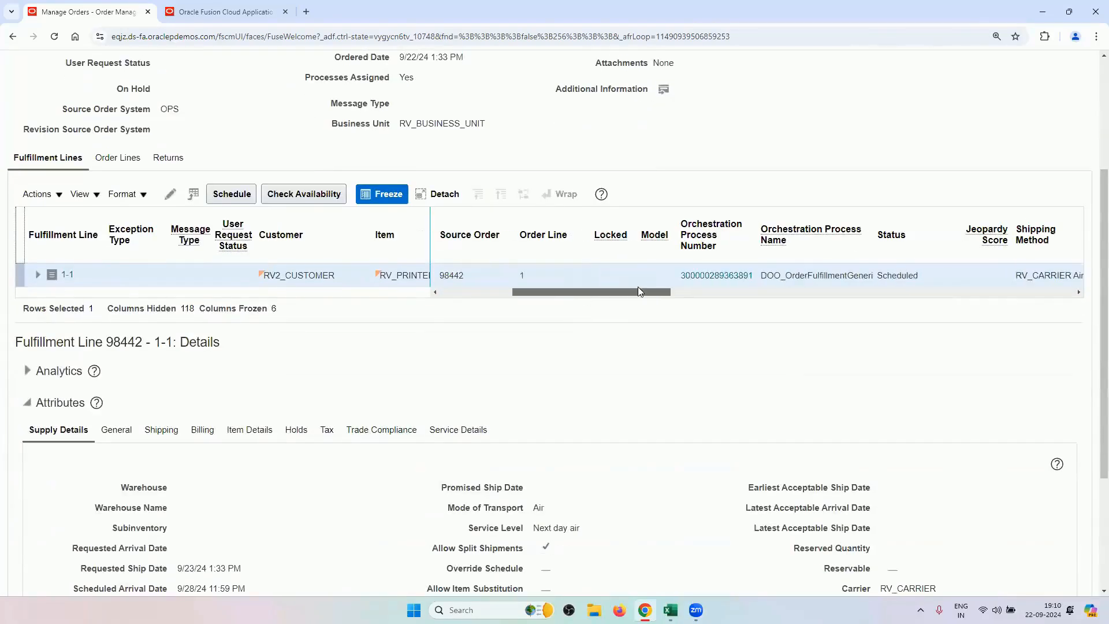
left_click(701, 276)
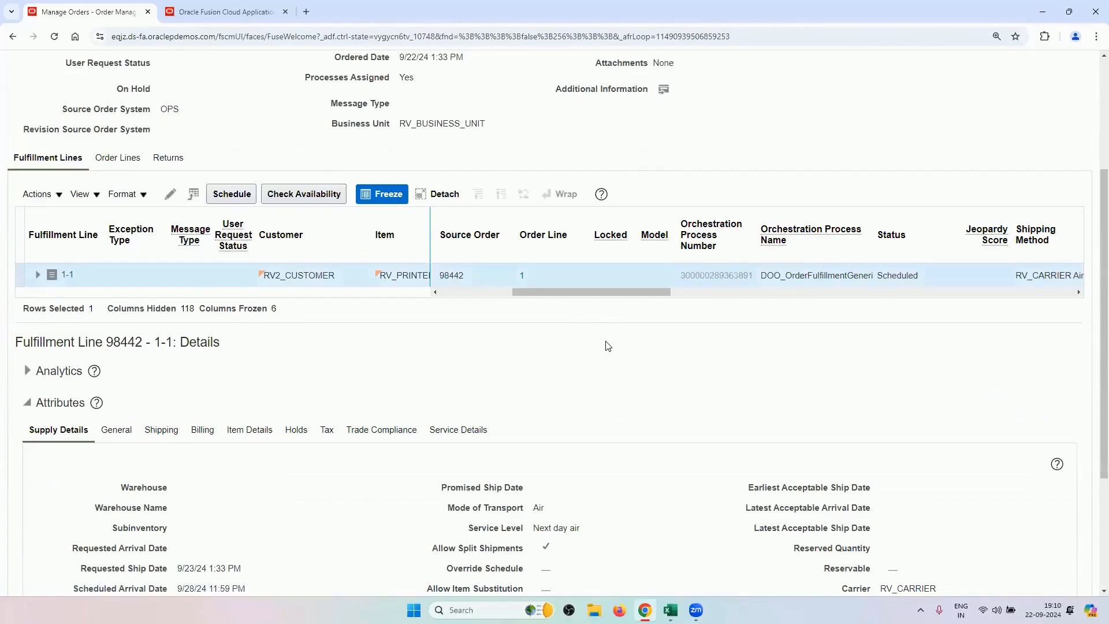
scroll(608, 346, "down", 3)
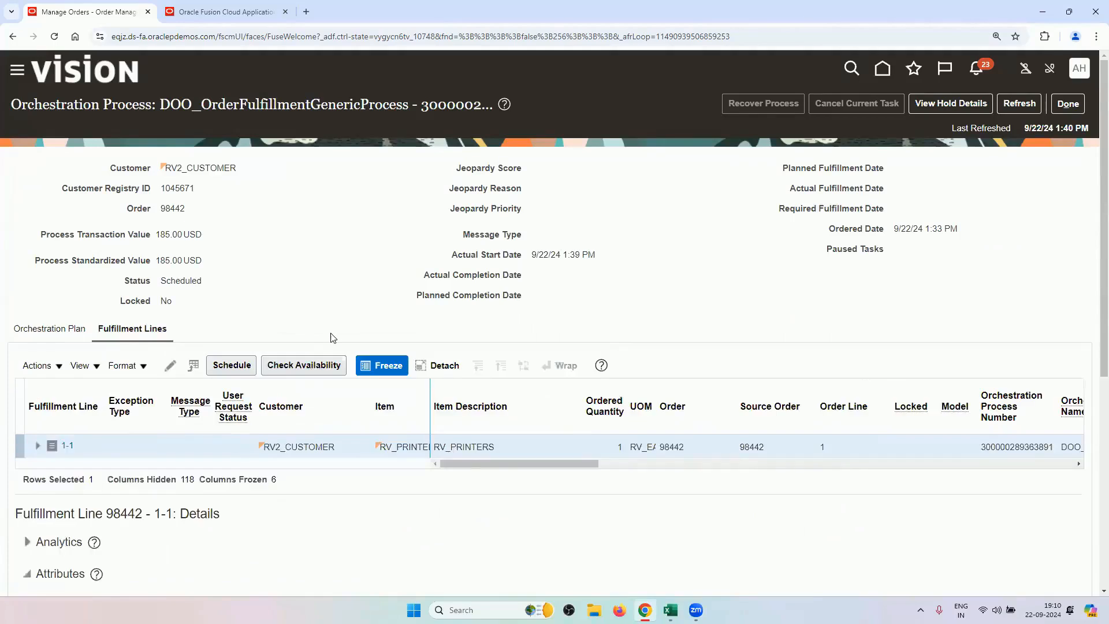
scroll(333, 338, "down", 5)
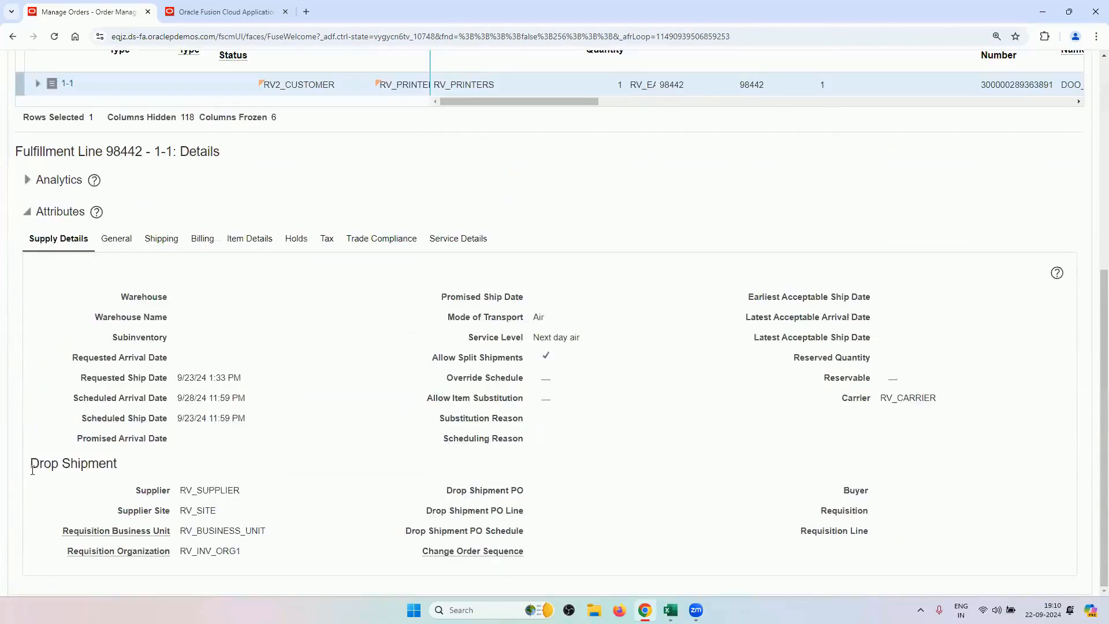
left_click_drag(31, 462, 115, 463)
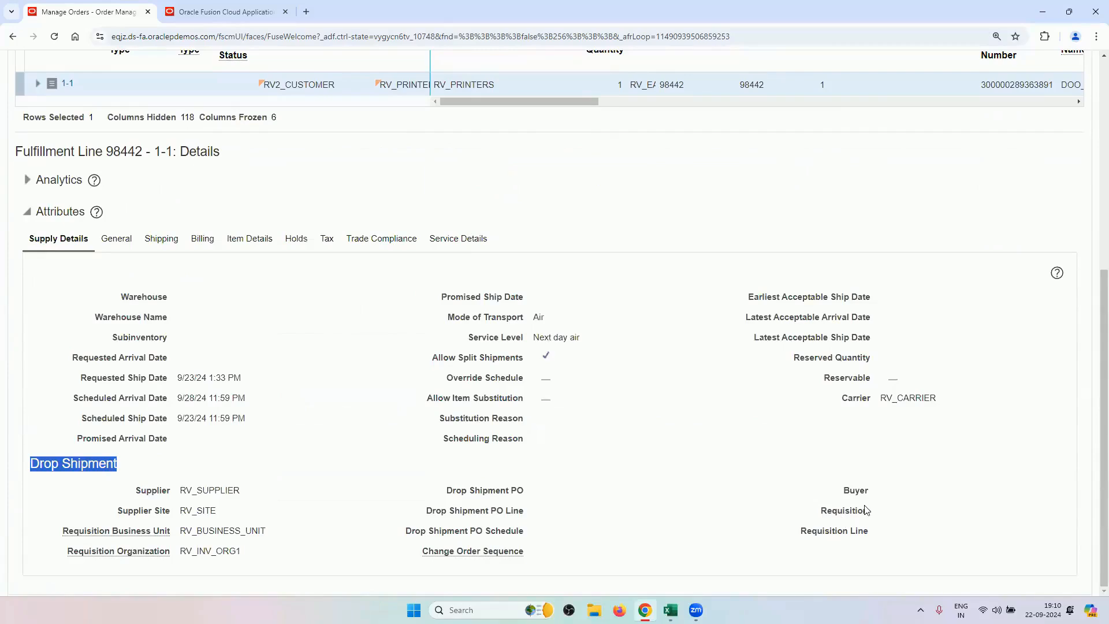
scroll(557, 500, "up", 6)
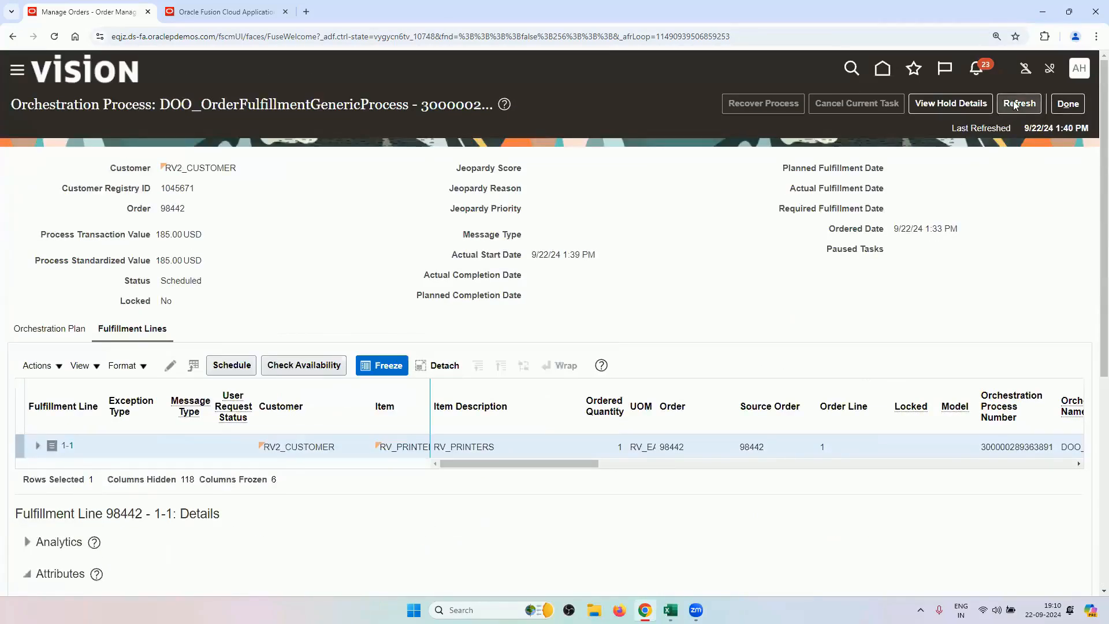
scroll(628, 323, "down", 6)
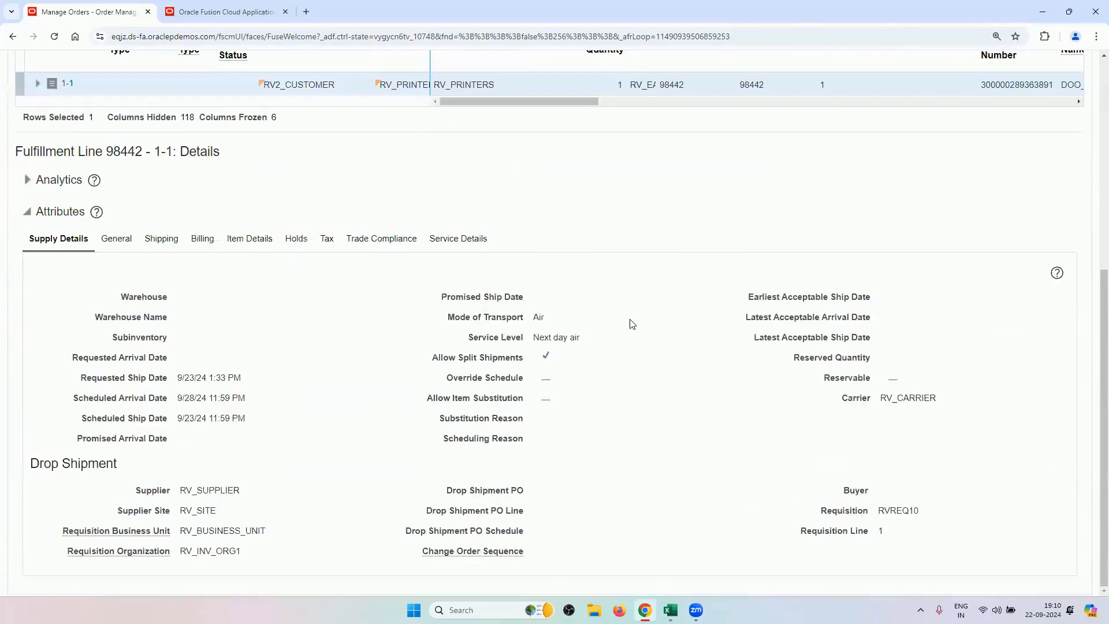
double_click(895, 510)
Refresh the orchestration process twice, then close it back to order 98442.
scroll(590, 456, "up", 6)
left_click(1031, 104)
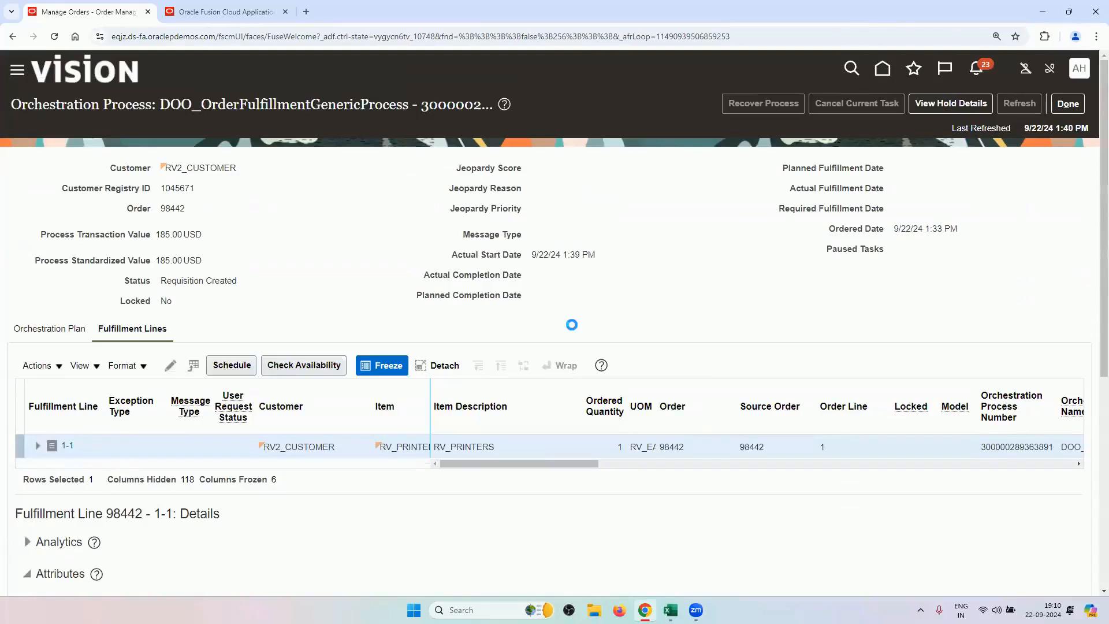
scroll(572, 324, "down", 6)
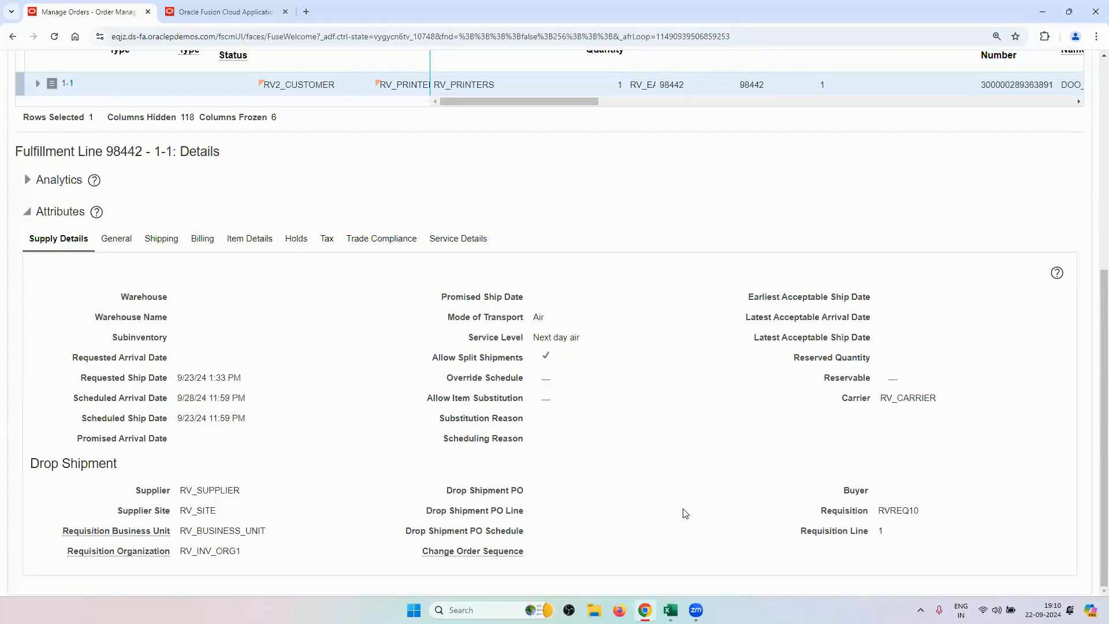
scroll(684, 514, "up", 6)
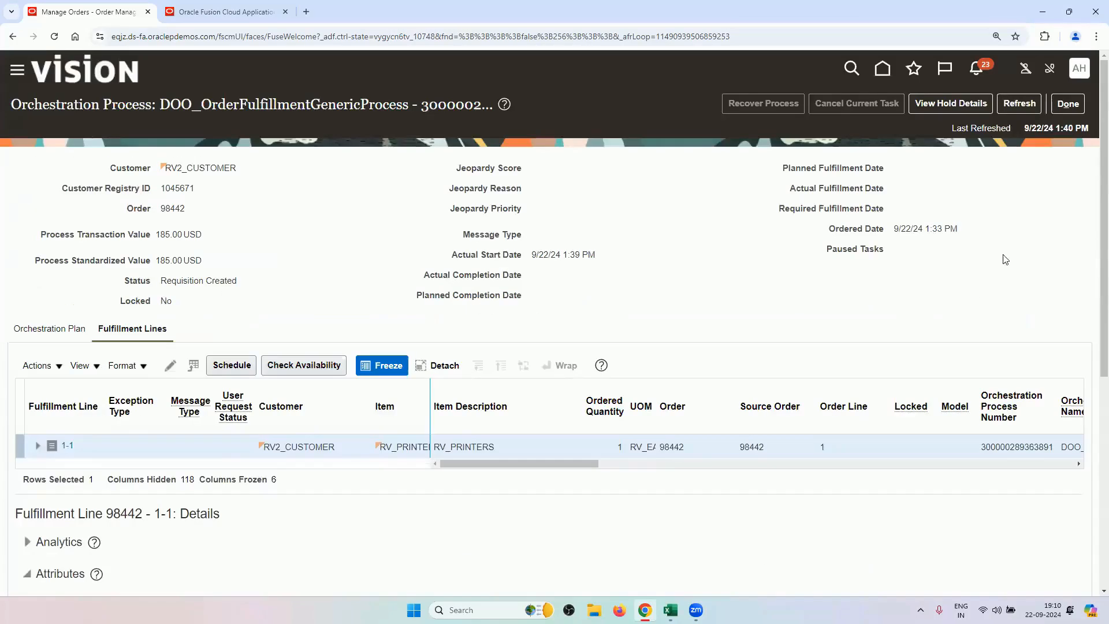
left_click(1019, 102)
scroll(339, 306, "down", 6)
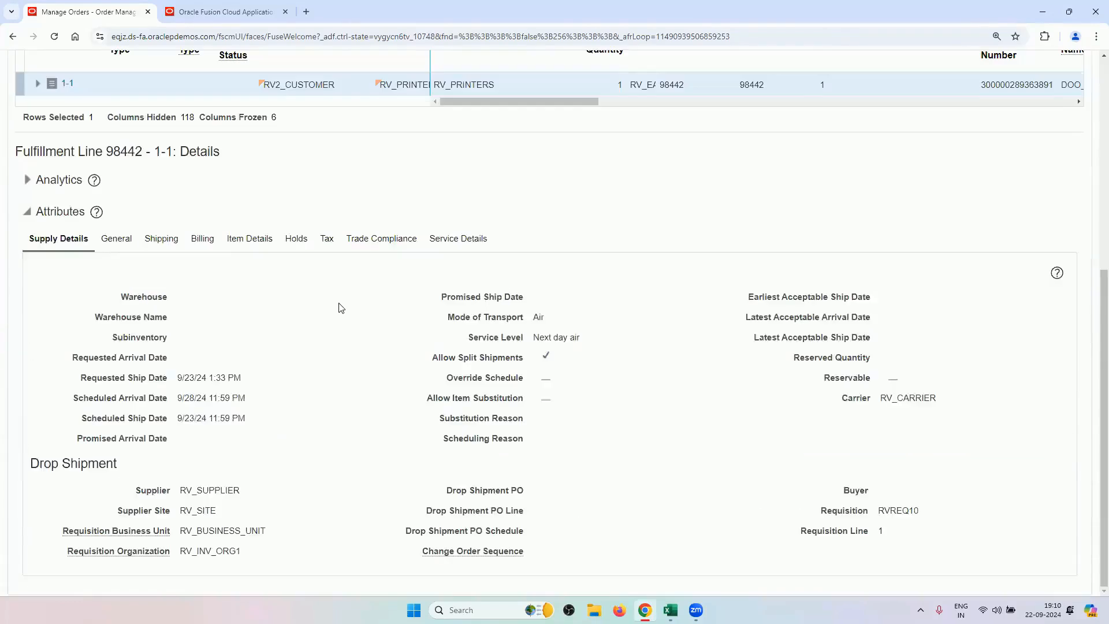
scroll(340, 307, "up", 6)
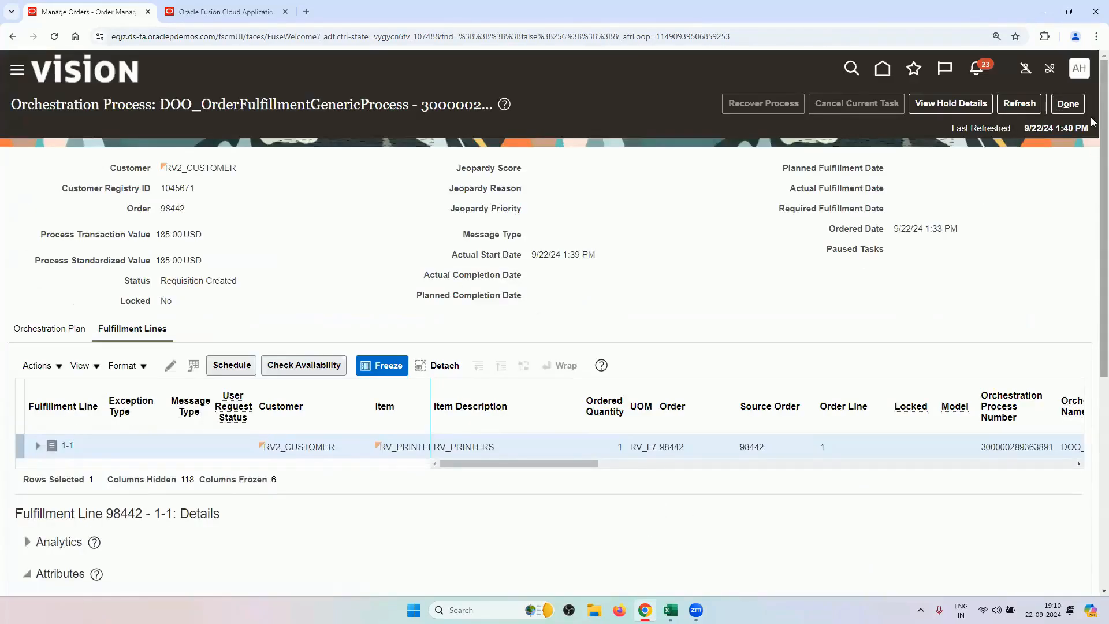
left_click(1063, 104)
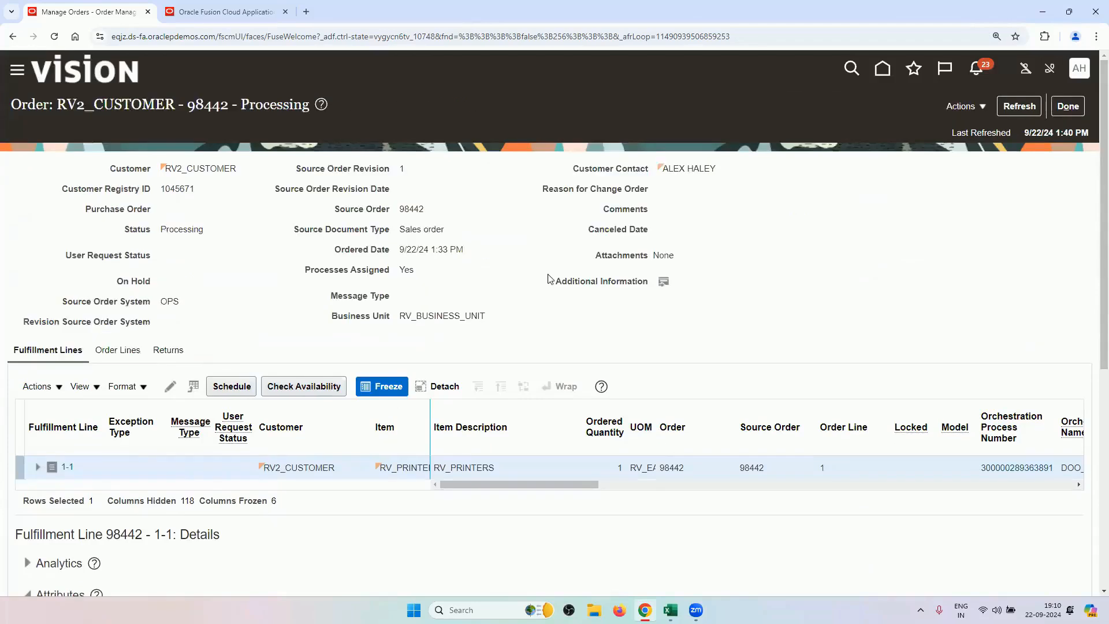
Select the procurement setup tasks B2:B14 on the workbook's Drop Ship sheet.
mouse_move(670, 611)
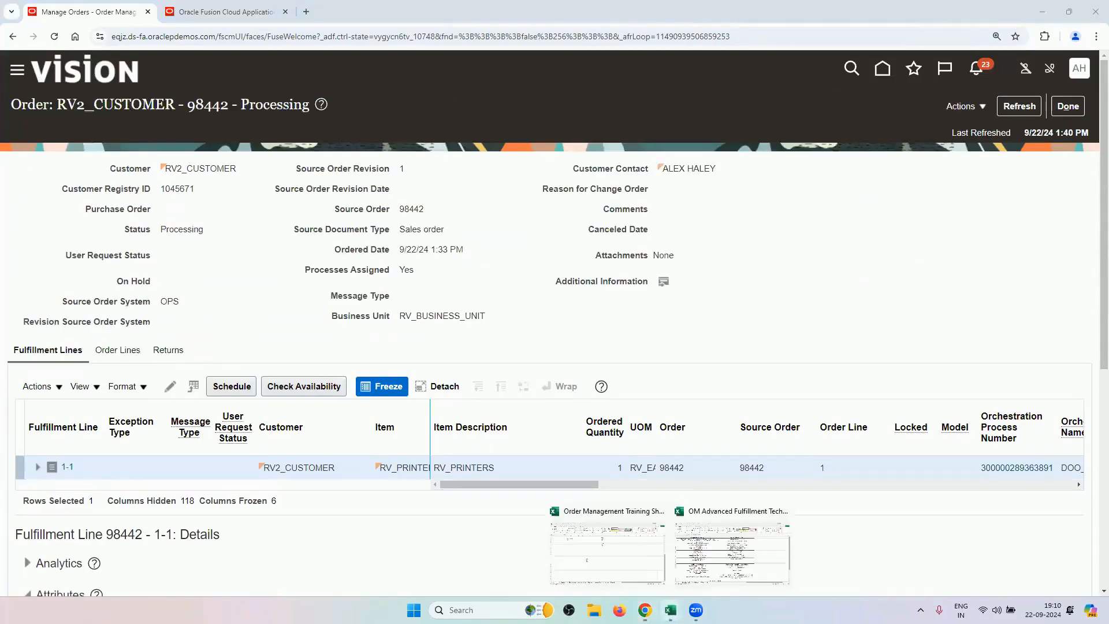
left_click(729, 542)
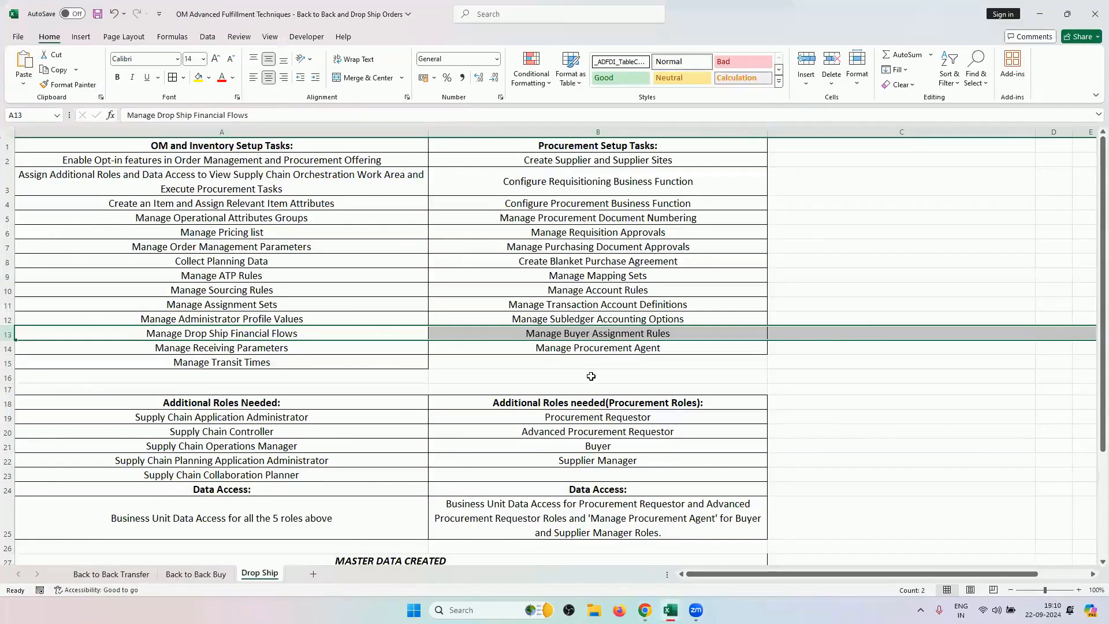
left_click_drag(645, 161, 634, 348)
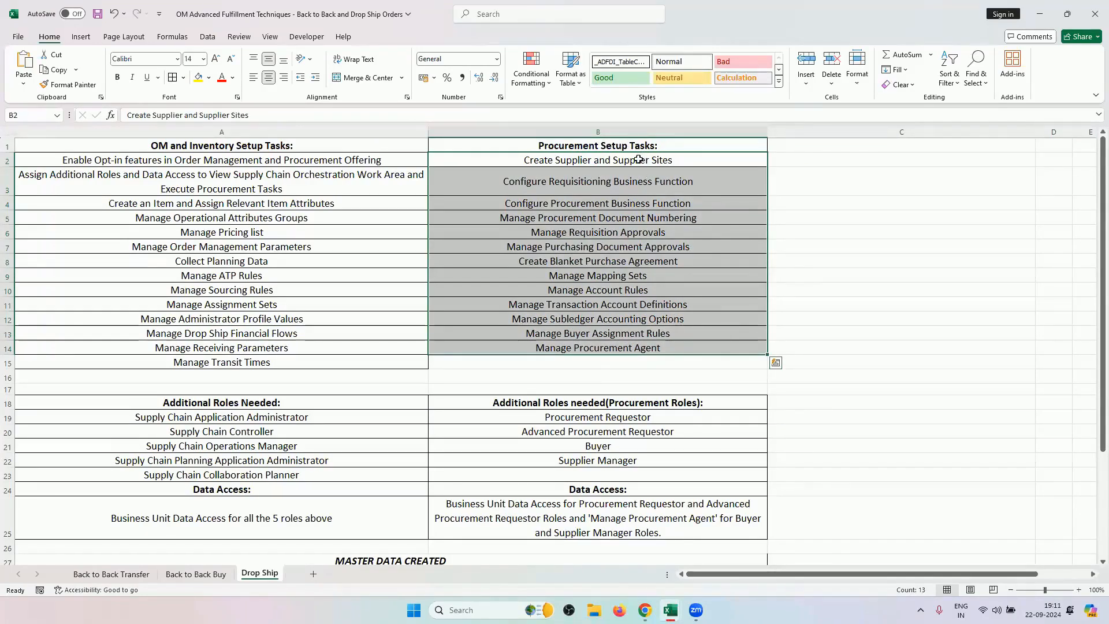
left_click(664, 185)
left_click_drag(659, 163, 624, 352)
left_click_drag(618, 159, 620, 341)
Refresh order 98442 and check its drop-shipment purchase order US164979.
left_click(644, 609)
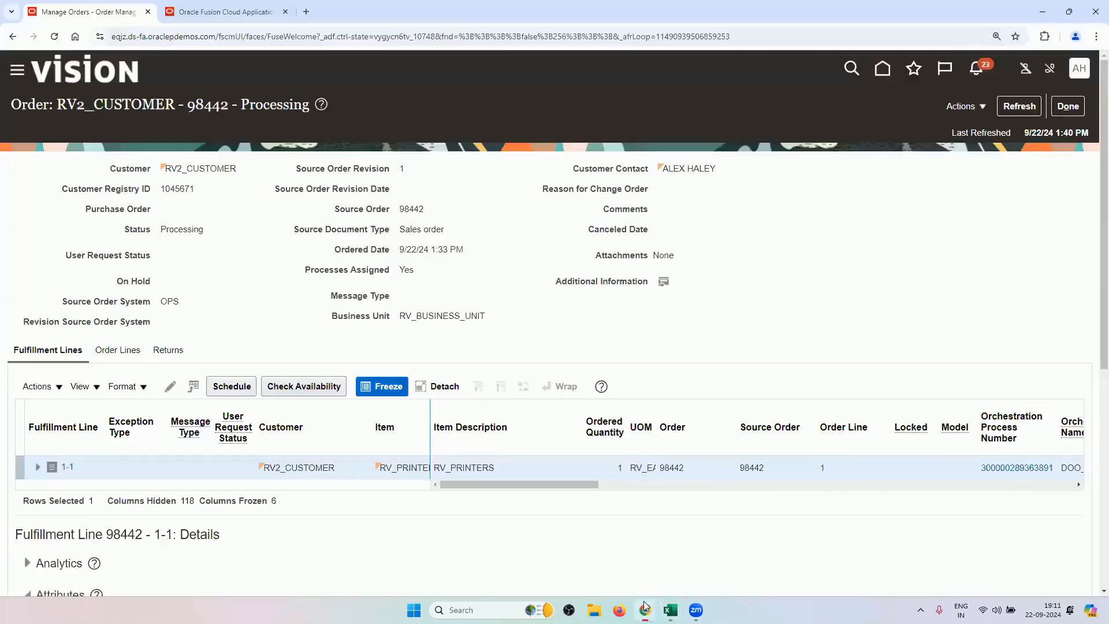
scroll(560, 416, "down", 7)
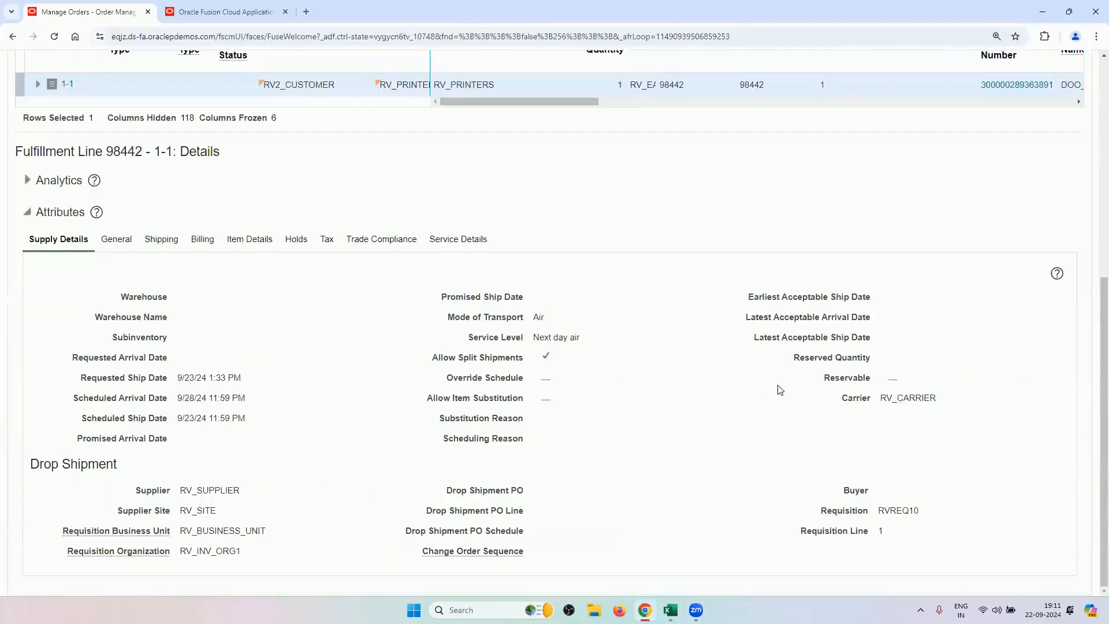
scroll(890, 417, "up", 7)
left_click(1017, 105)
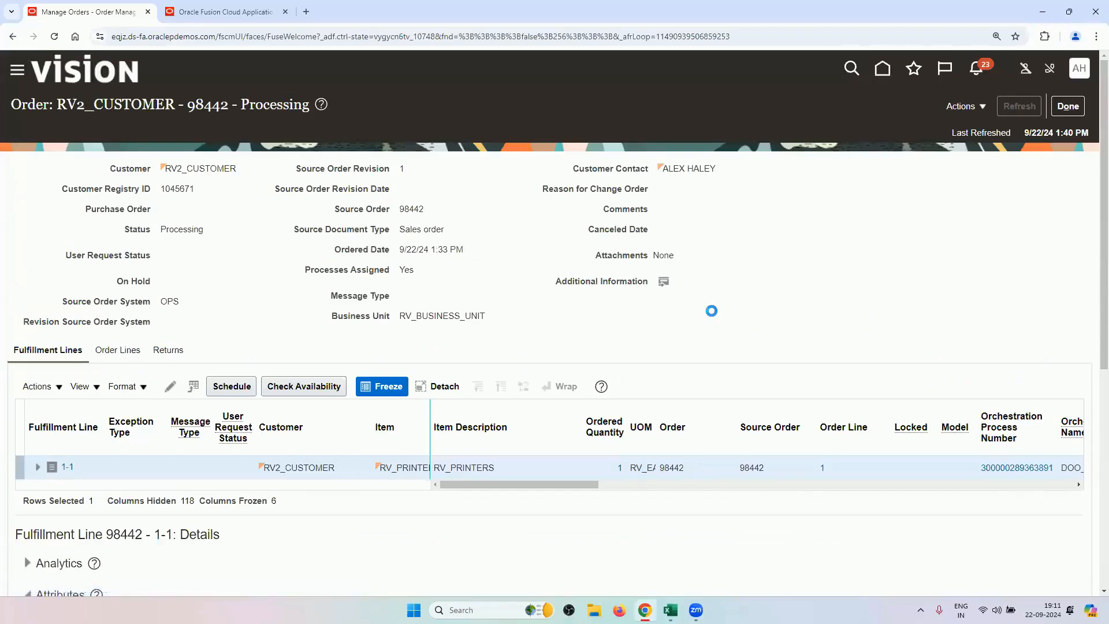
scroll(714, 316, "down", 7)
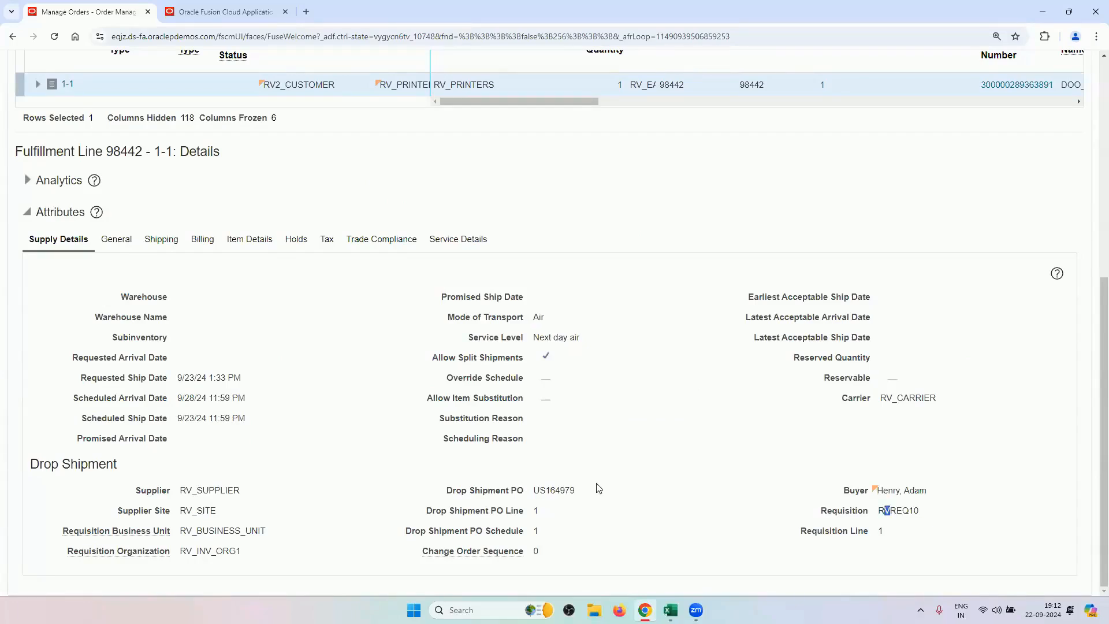
left_click_drag(598, 489, 529, 490)
Open fulfillment line 1-1's orchestration process and its orchestration plan.
scroll(156, 299, "up", 3)
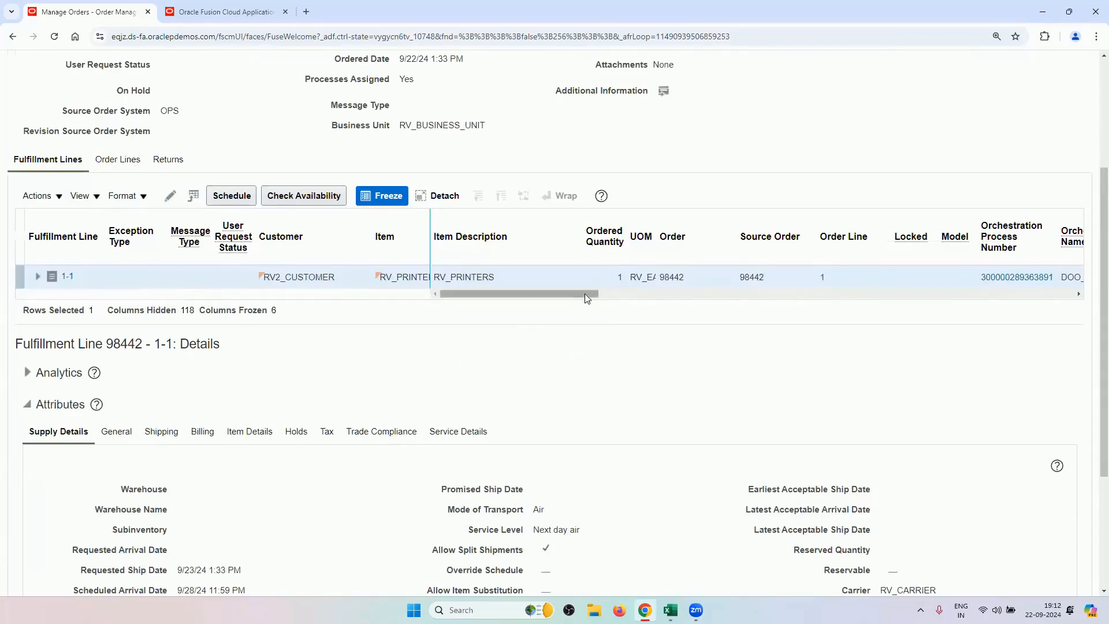
left_click_drag(577, 293, 645, 293)
left_click(735, 277)
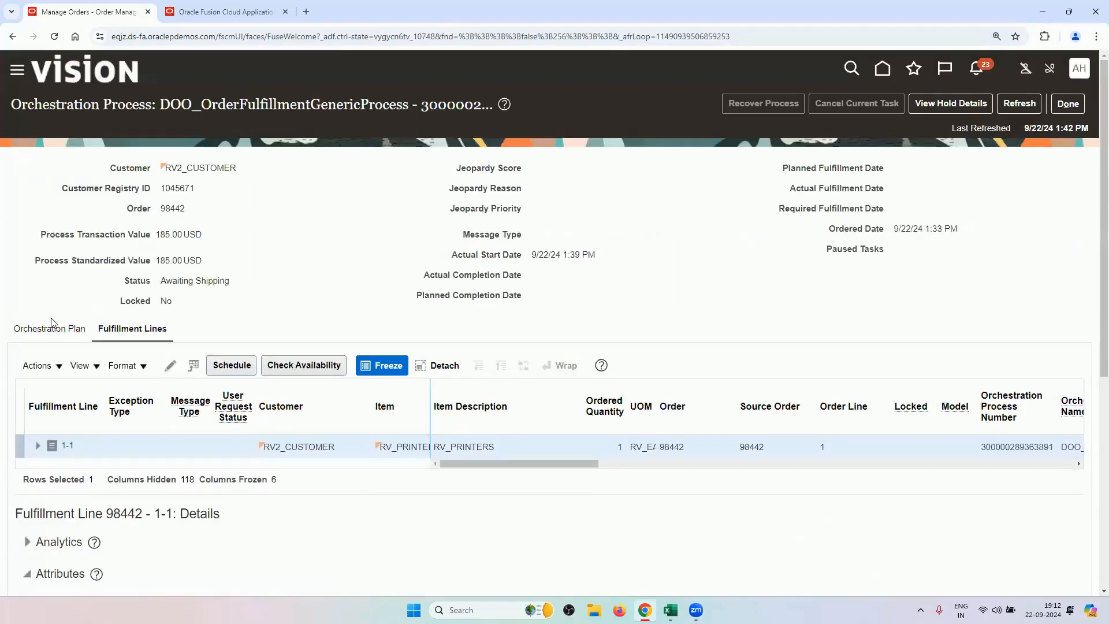
left_click(52, 323)
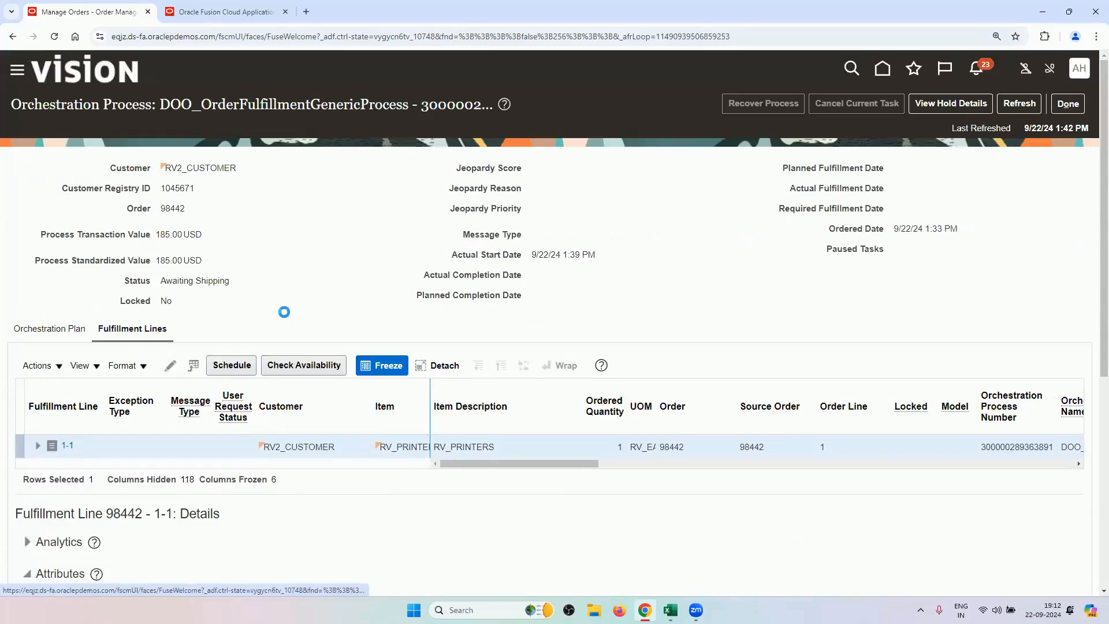
Review the Schedule, Procure and Invoice tasks on the orchestration plan, then refresh it.
scroll(266, 335, "down", 2)
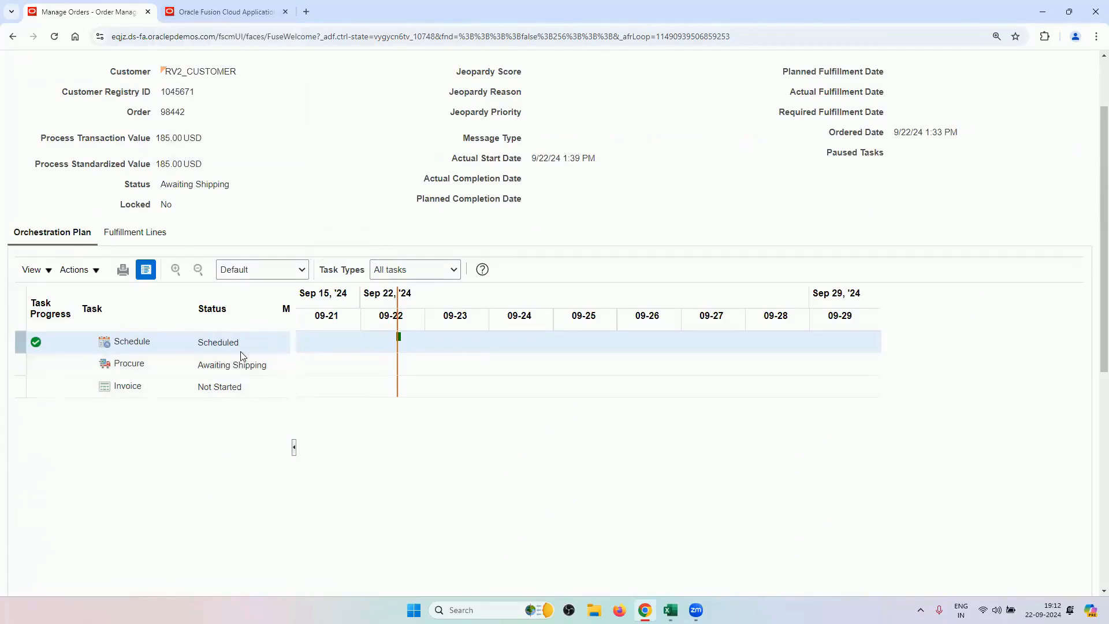
scroll(683, 233, "up", 2)
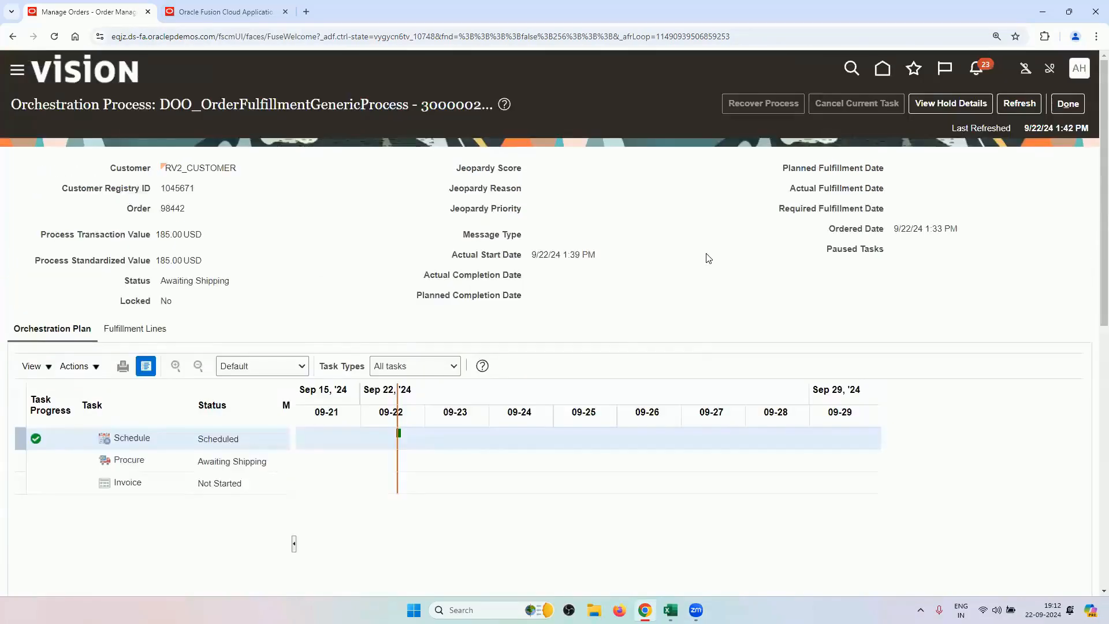
left_click(1019, 105)
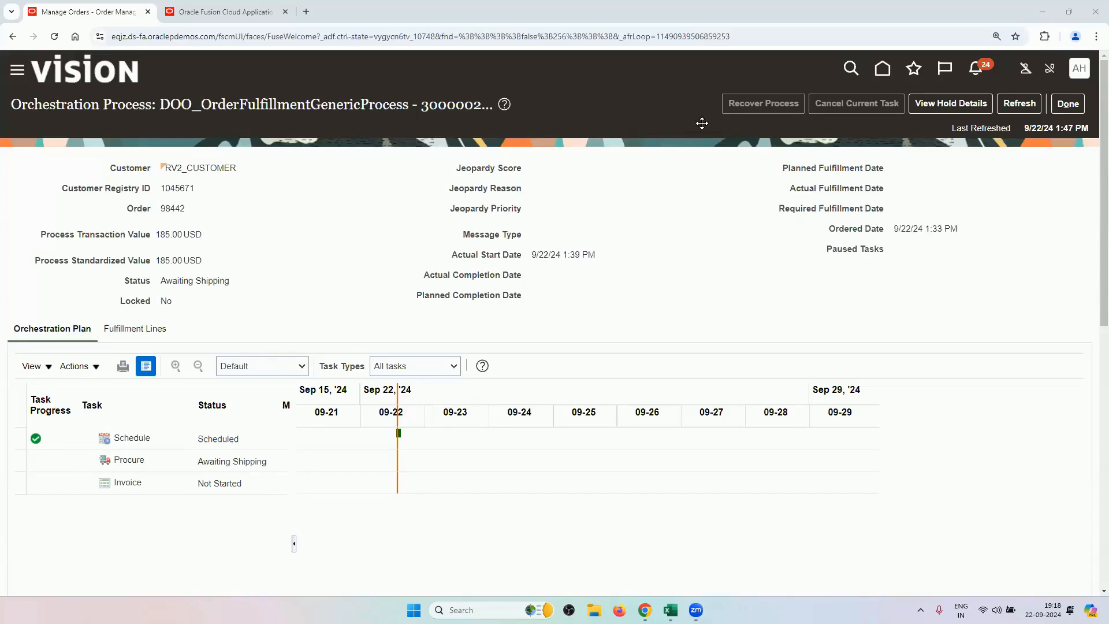
Switch Setup and Maintenance to the Procurement offering, then bring the fulfillment techniques workbook forward.
left_click(1078, 69)
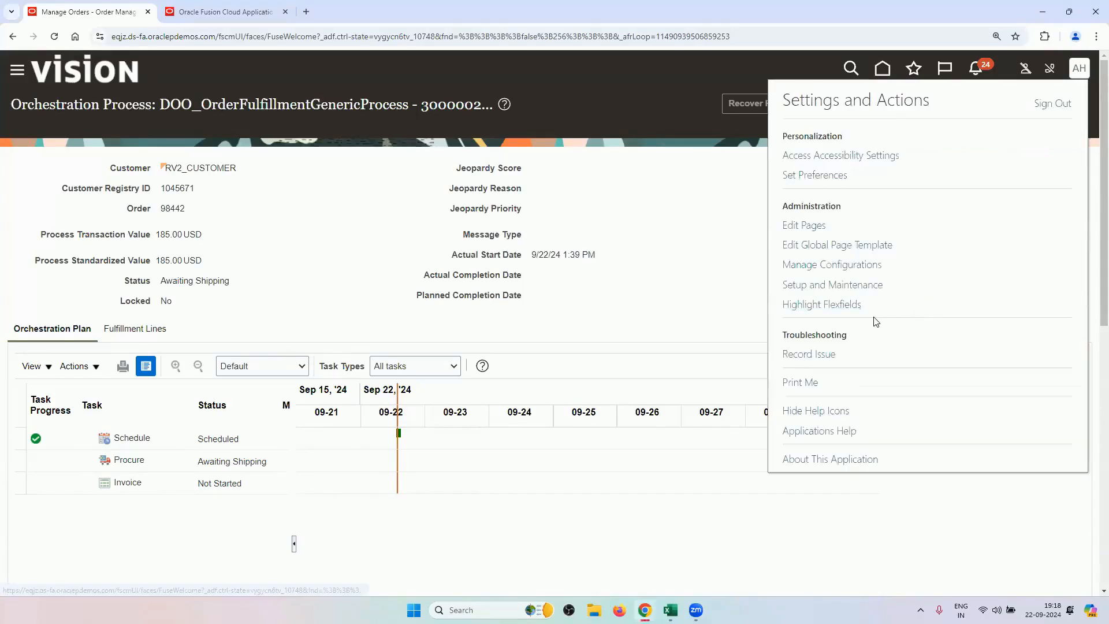
left_click(849, 284)
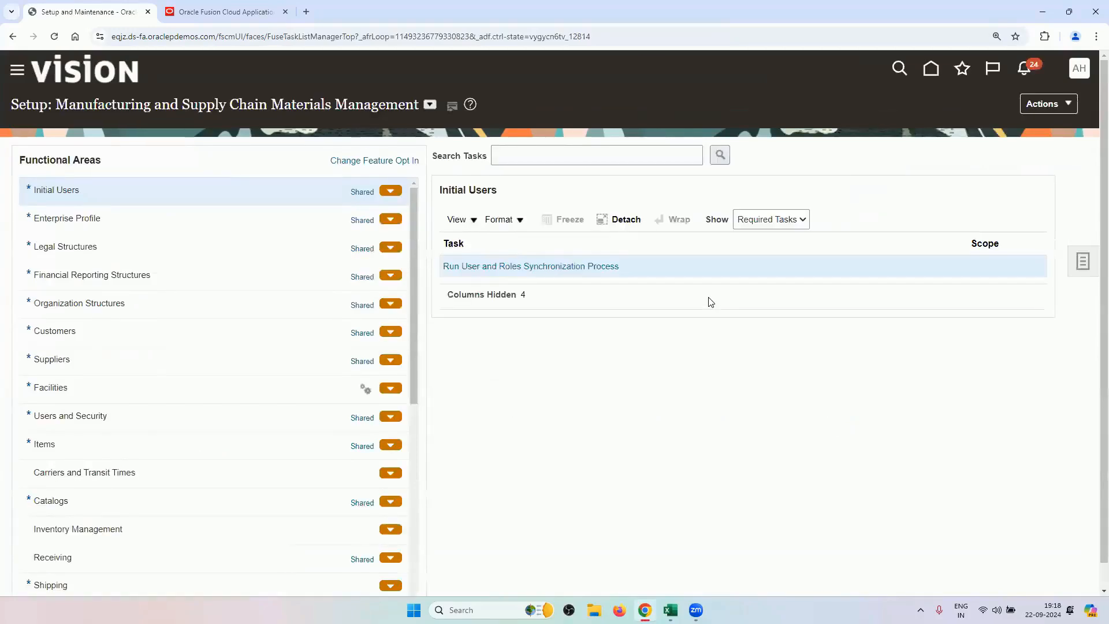
left_click(429, 104)
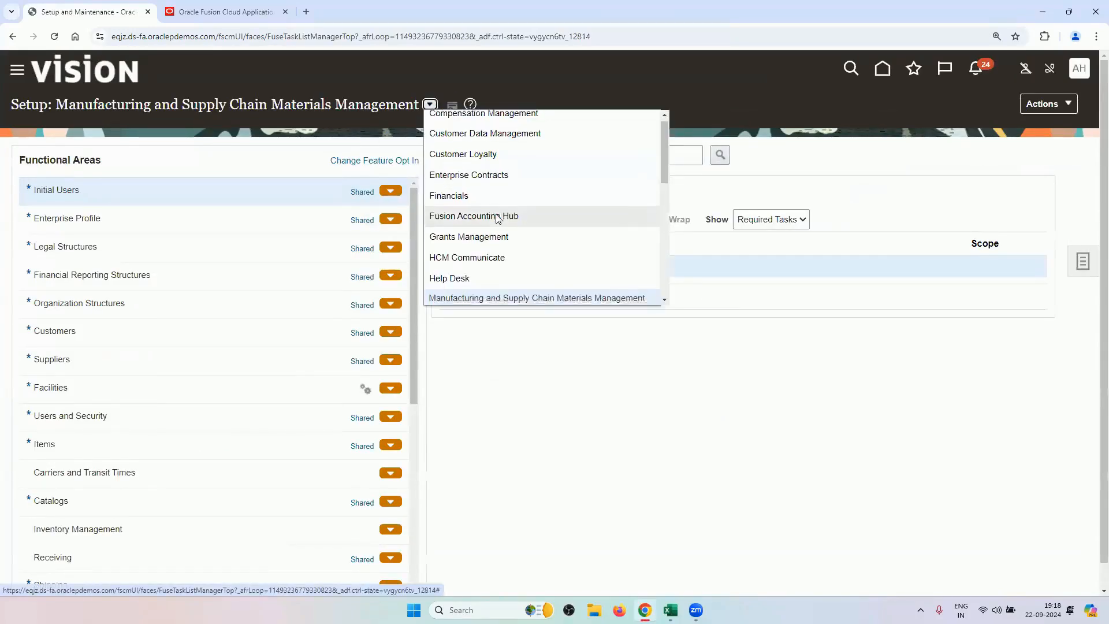
scroll(495, 215, "down", 3)
left_click(511, 176)
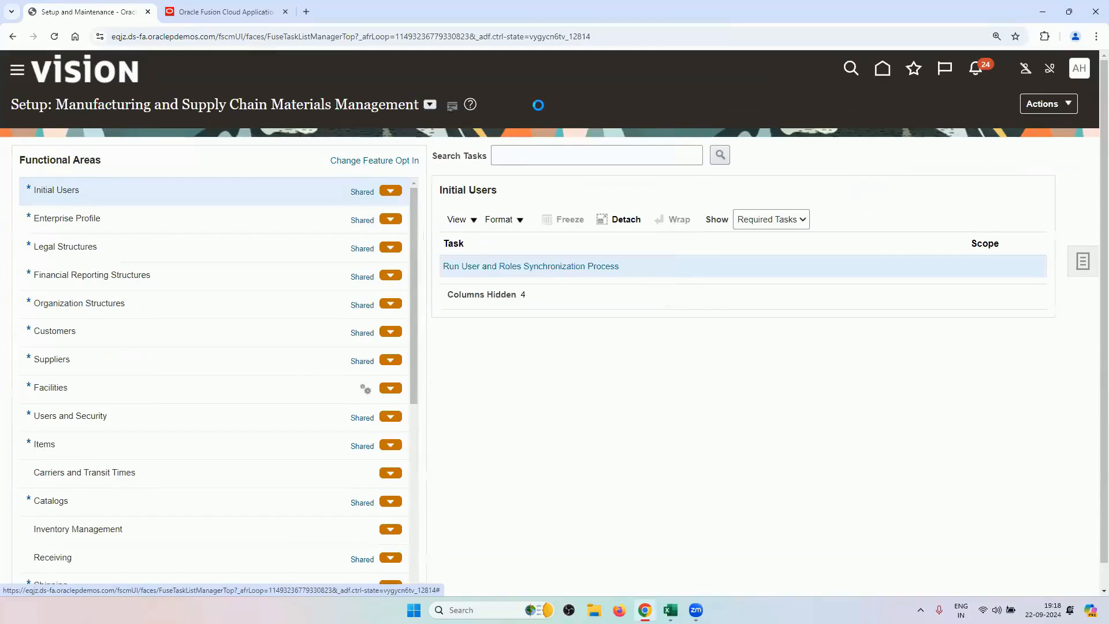
mouse_move(669, 610)
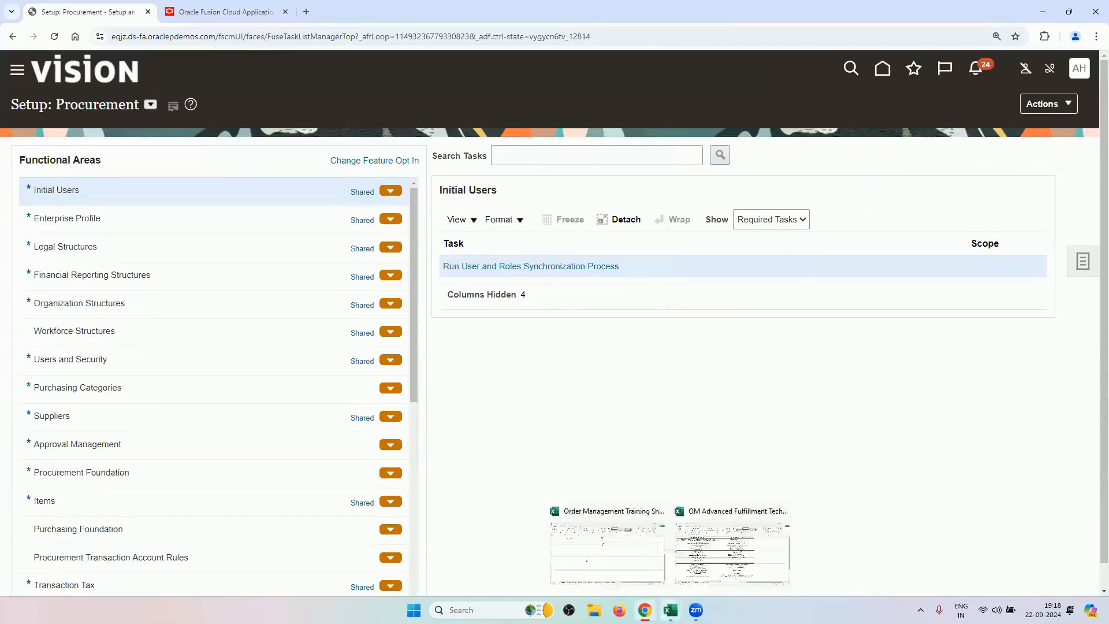
left_click(753, 528)
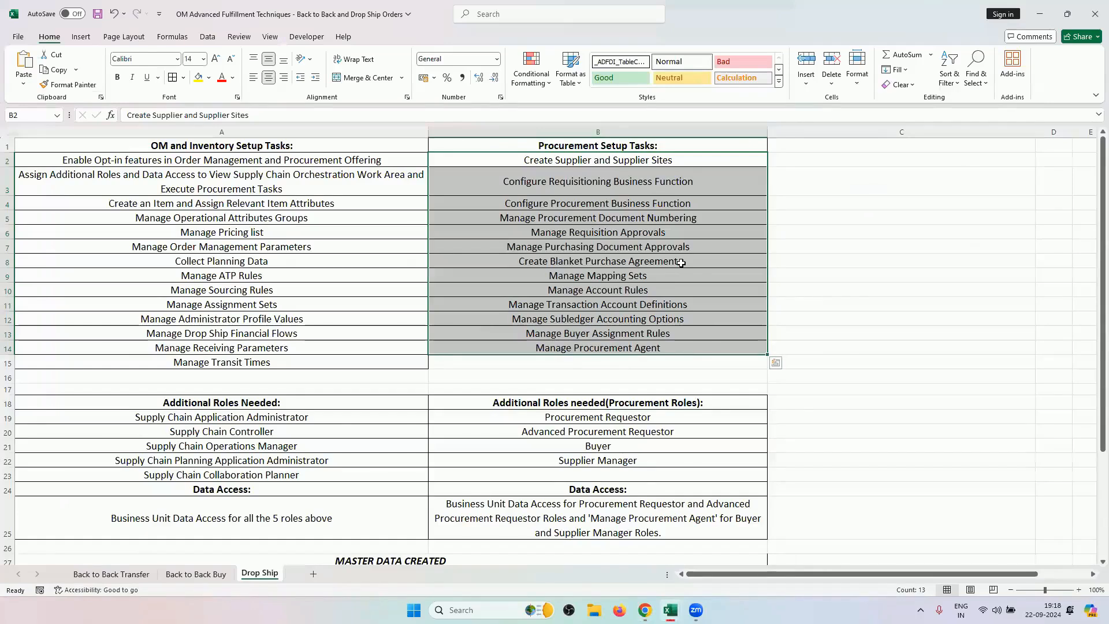
Reset the checklist selection to B2 and return to the Oracle Fusion home tab in Chrome.
left_click(654, 159)
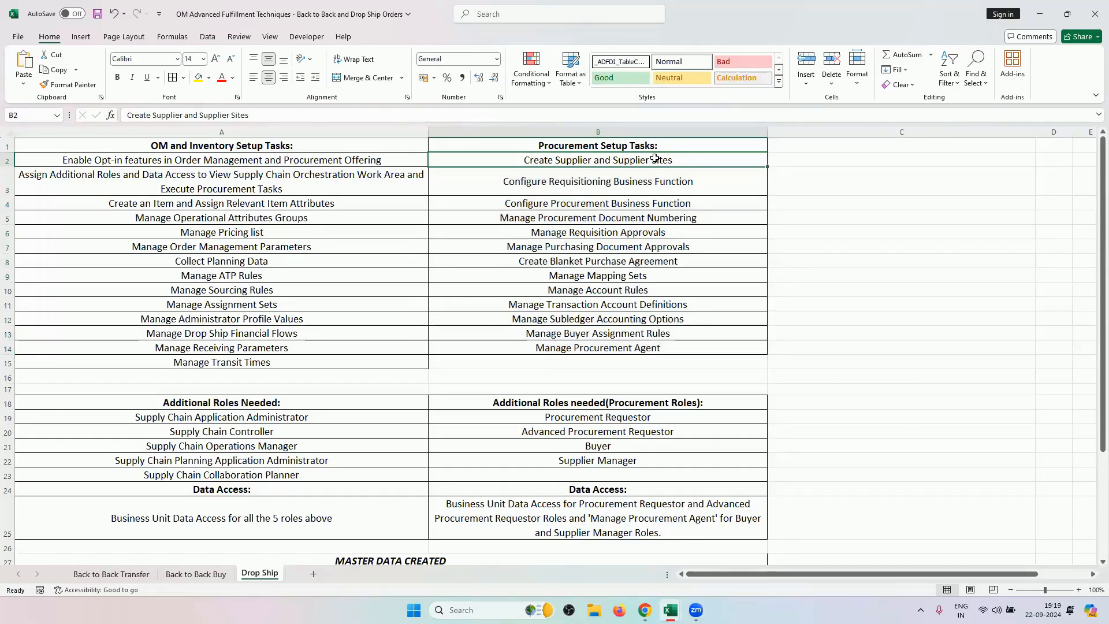
left_click(645, 607)
key("ctrl+Tab")
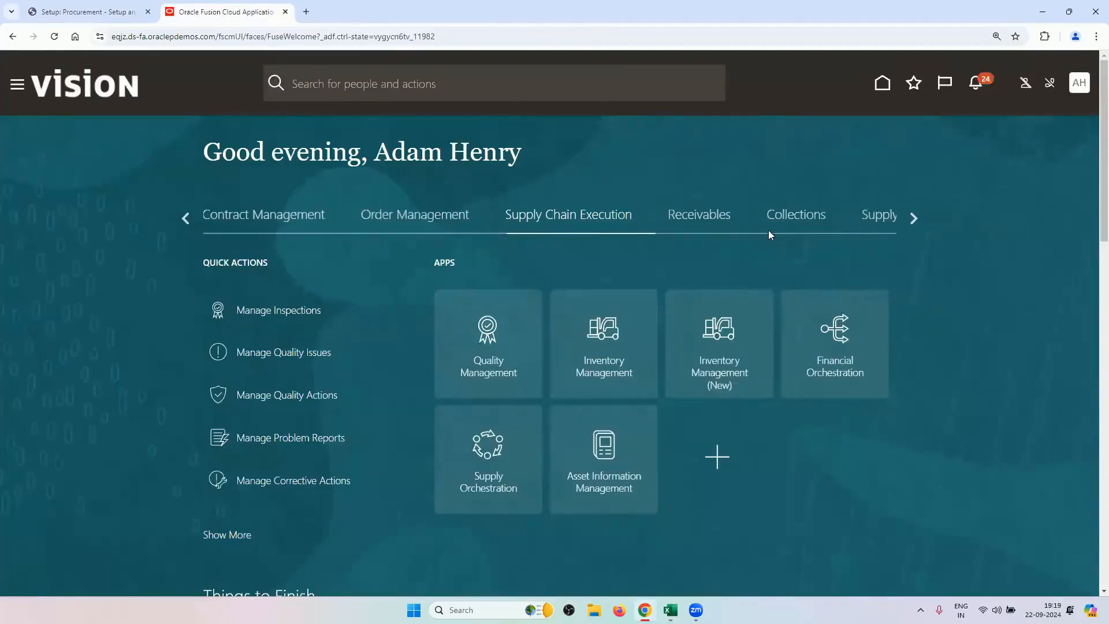
Check the Supplier Manager role in cell B22 of the fulfillment techniques workbook.
left_click(912, 218)
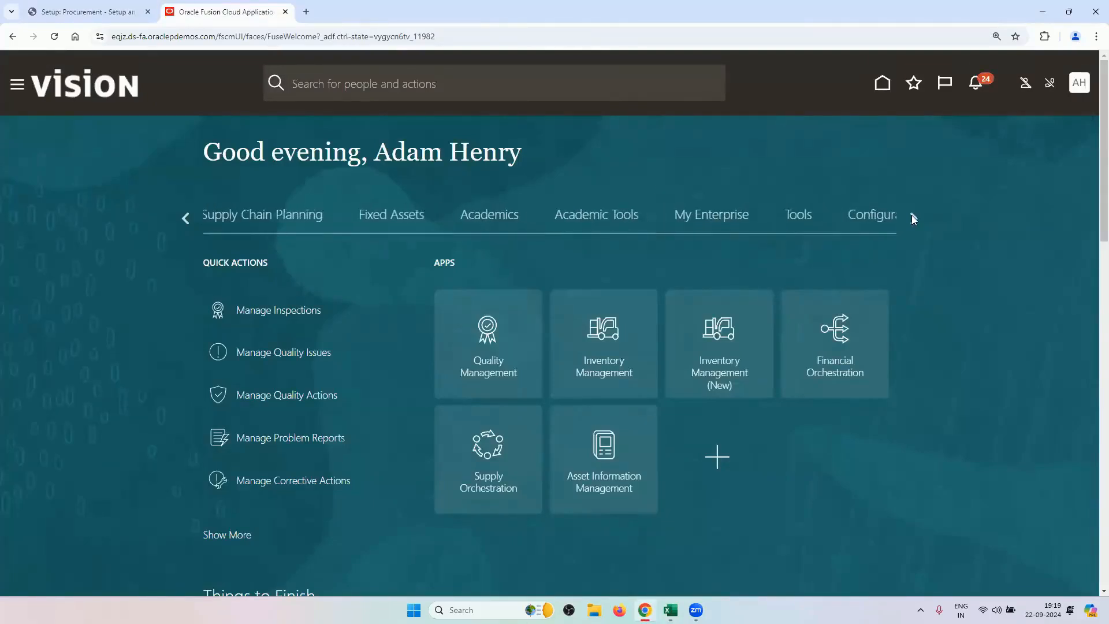
mouse_move(671, 606)
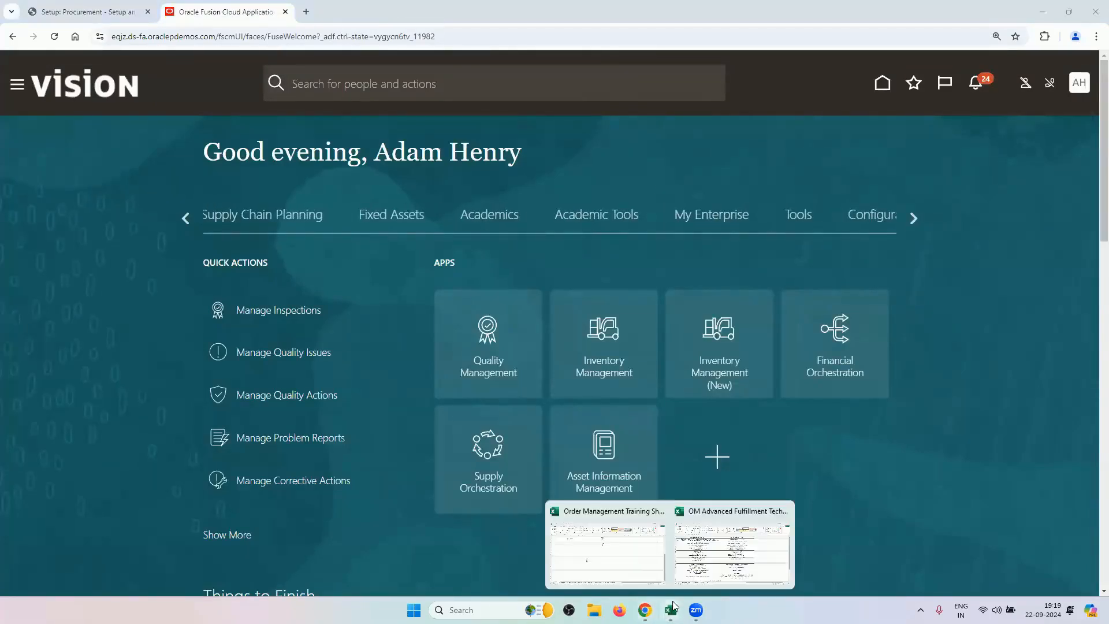
left_click(718, 539)
left_click(625, 459)
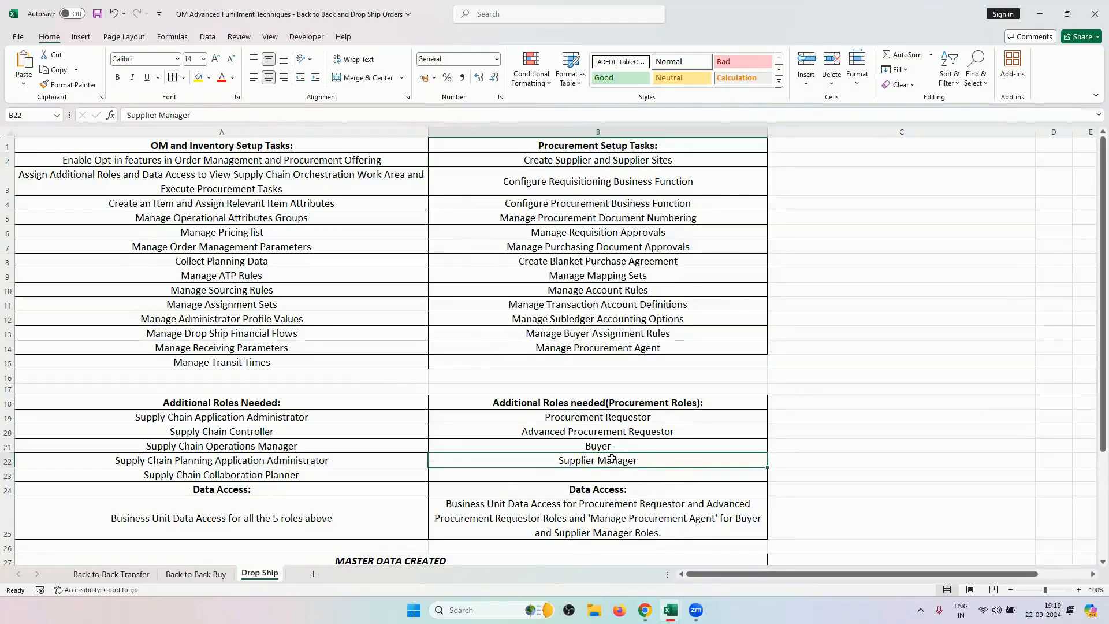
Back on the Oracle Fusion home page, page the groups to the start and choose Procurement.
left_click(645, 610)
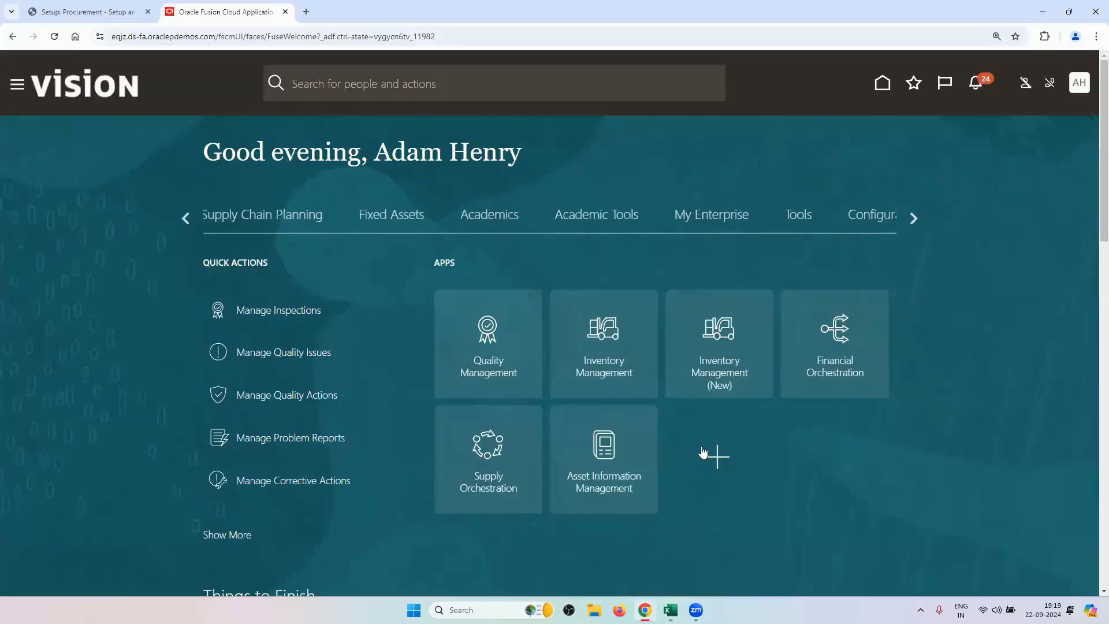
left_click(918, 219)
left_click(189, 229)
left_click(187, 225)
left_click(187, 225)
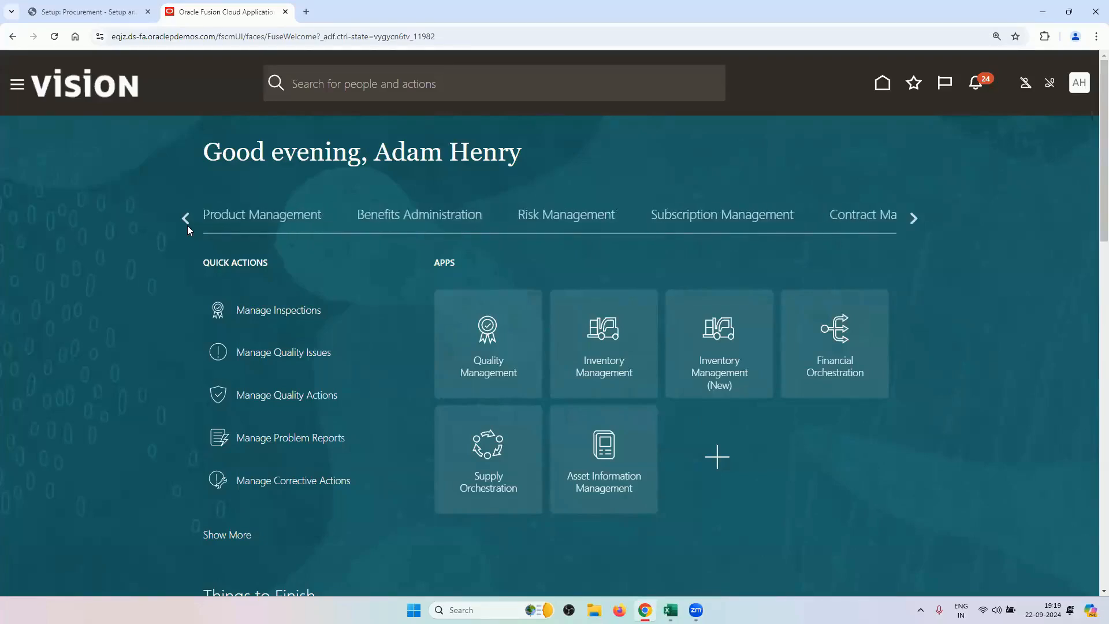
left_click(187, 225)
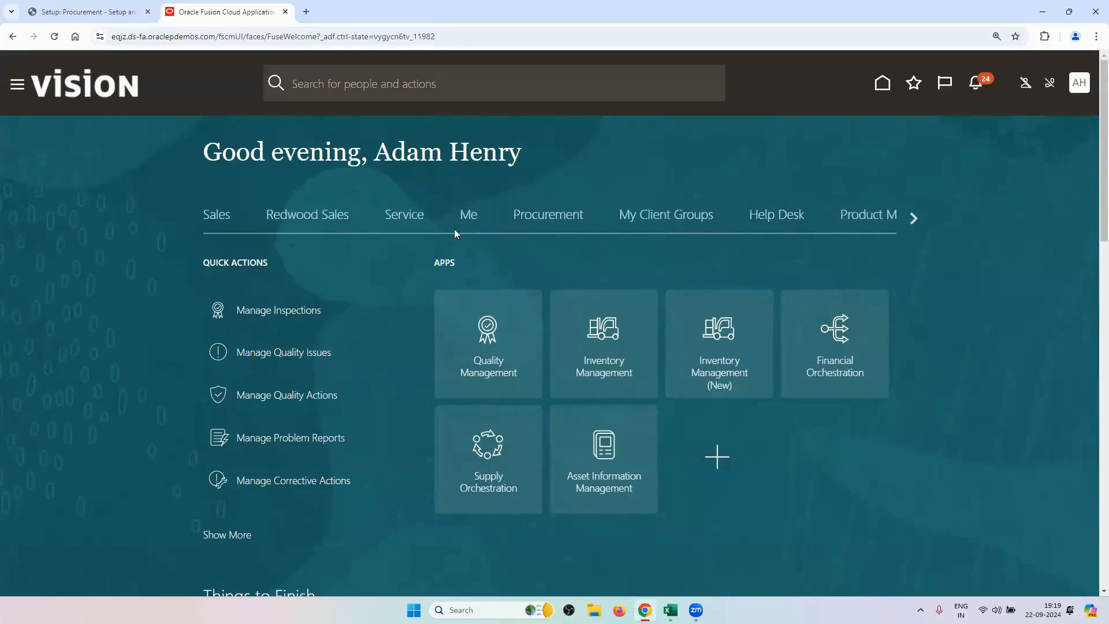
left_click(524, 221)
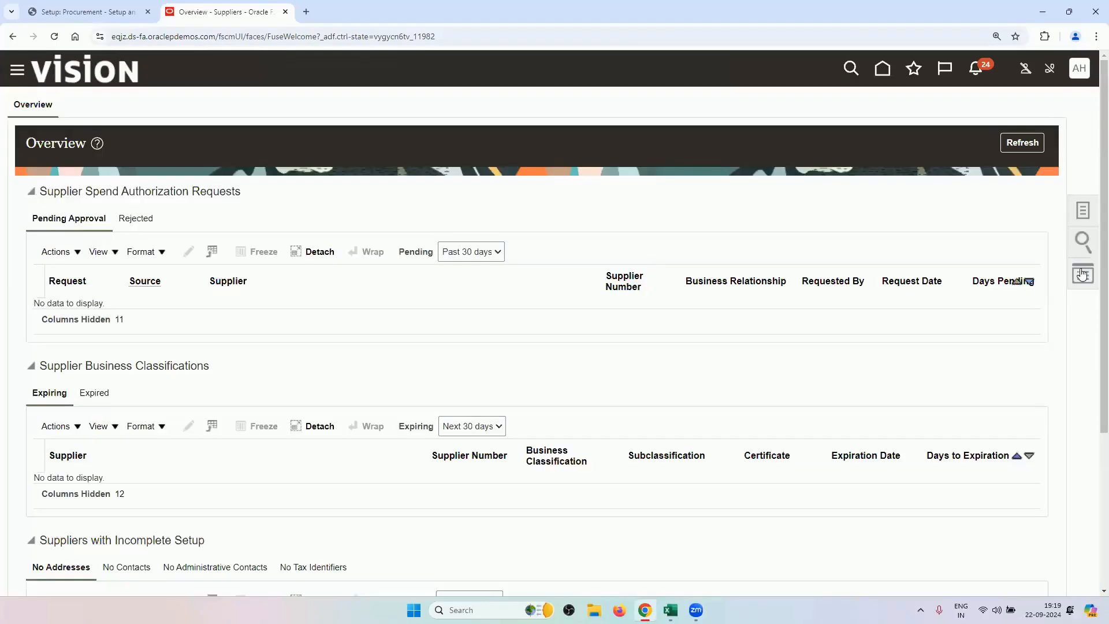
Search Manage Suppliers for keyword RV and open RV_SUPPLIER for editing to review its profile.
left_click(1082, 212)
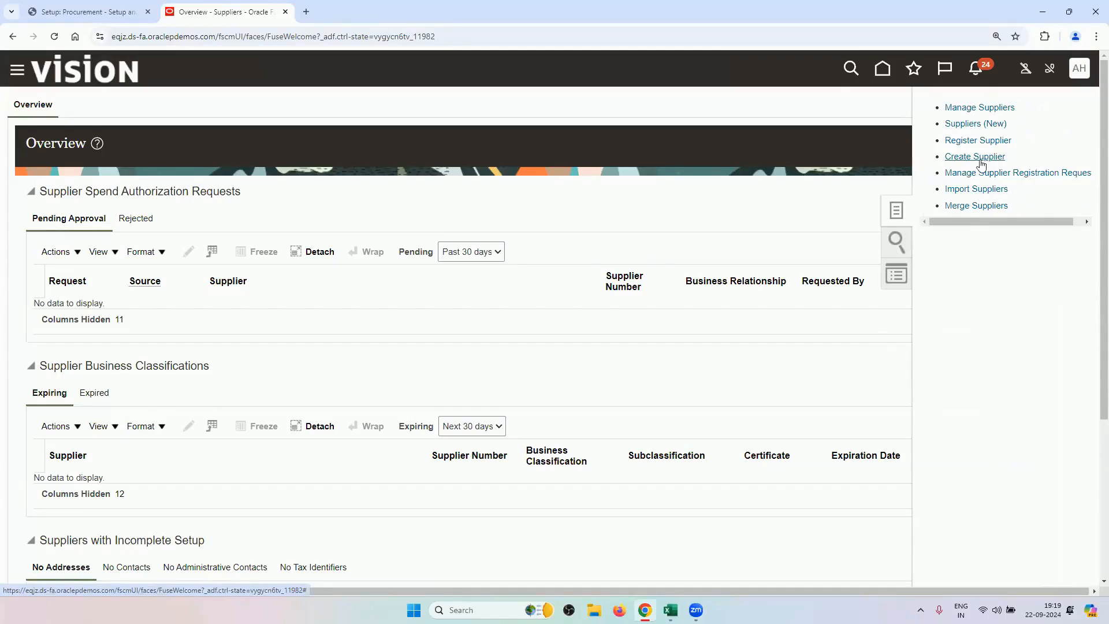
left_click(965, 110)
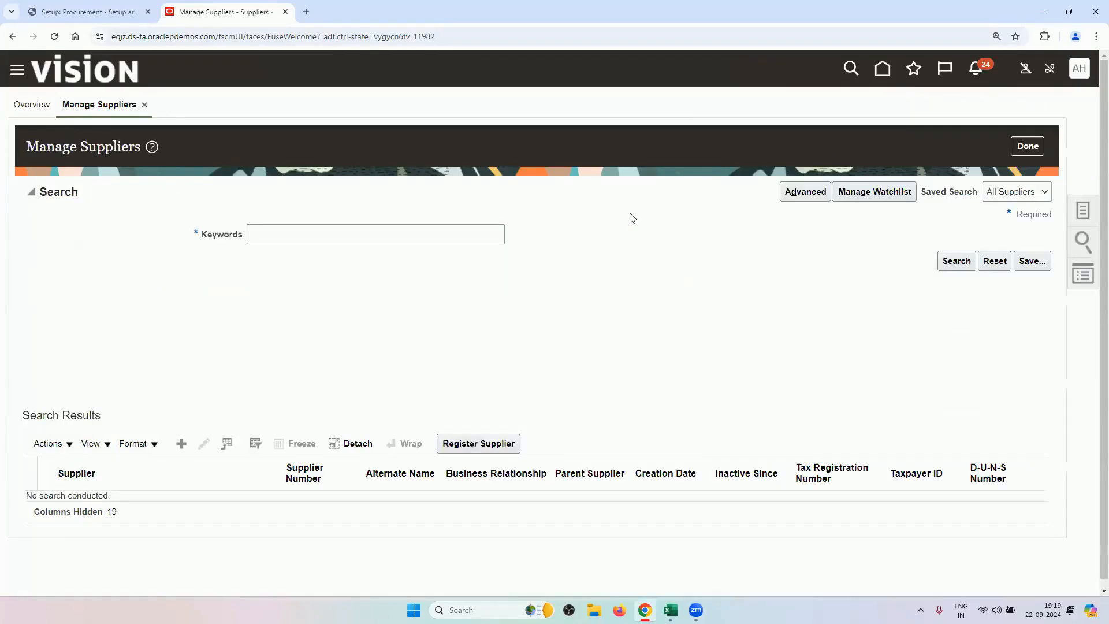
left_click(305, 238)
type("RV")
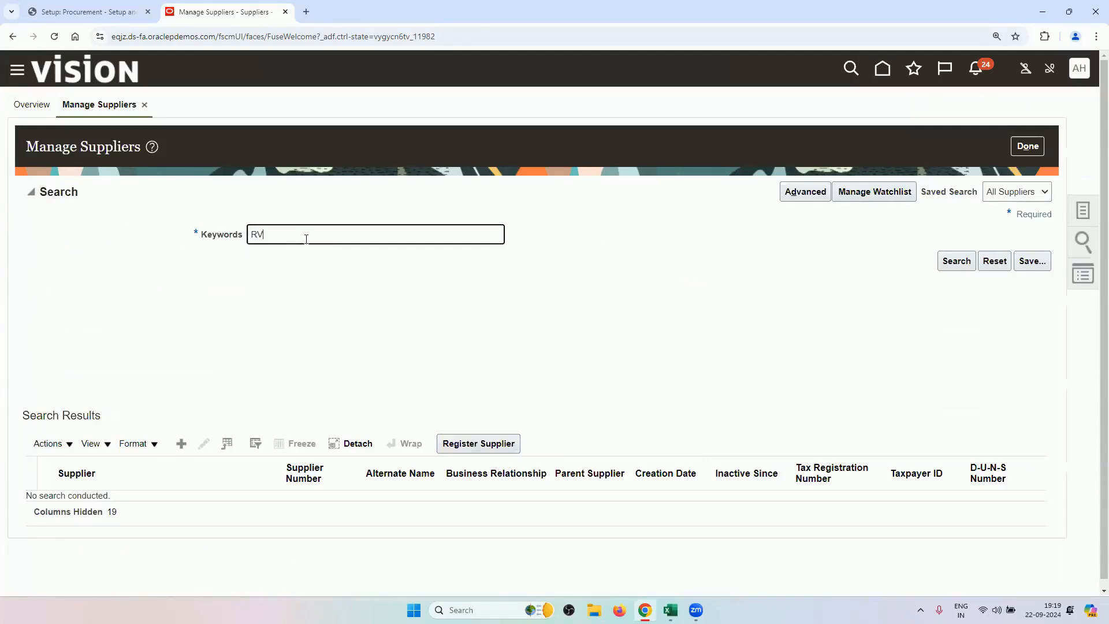
key("Return")
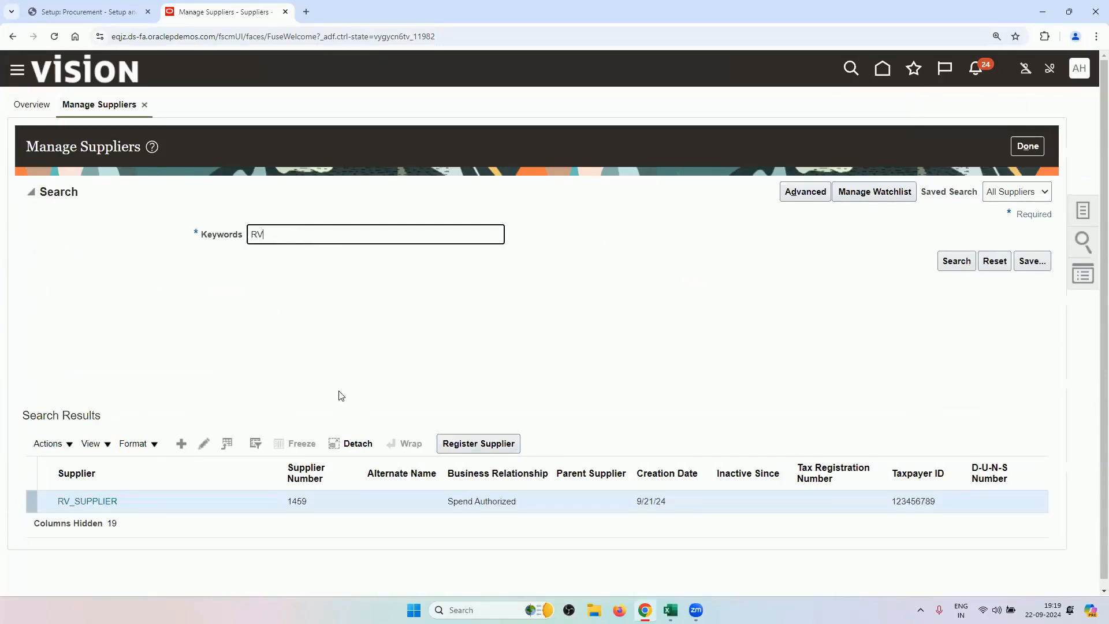
left_click(202, 447)
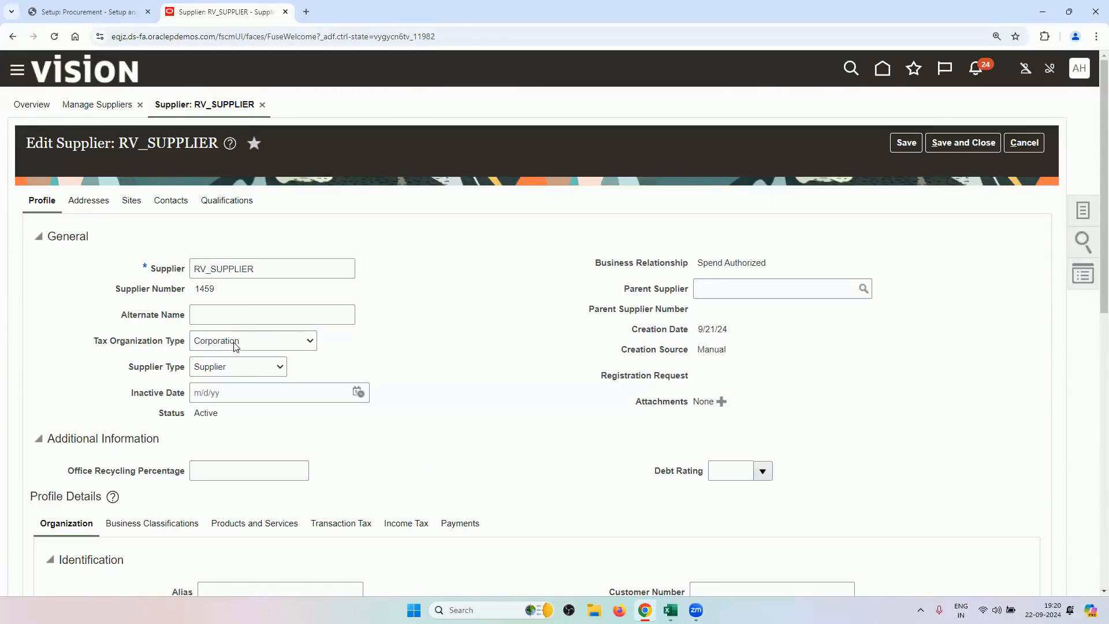
scroll(364, 450, "down", 5)
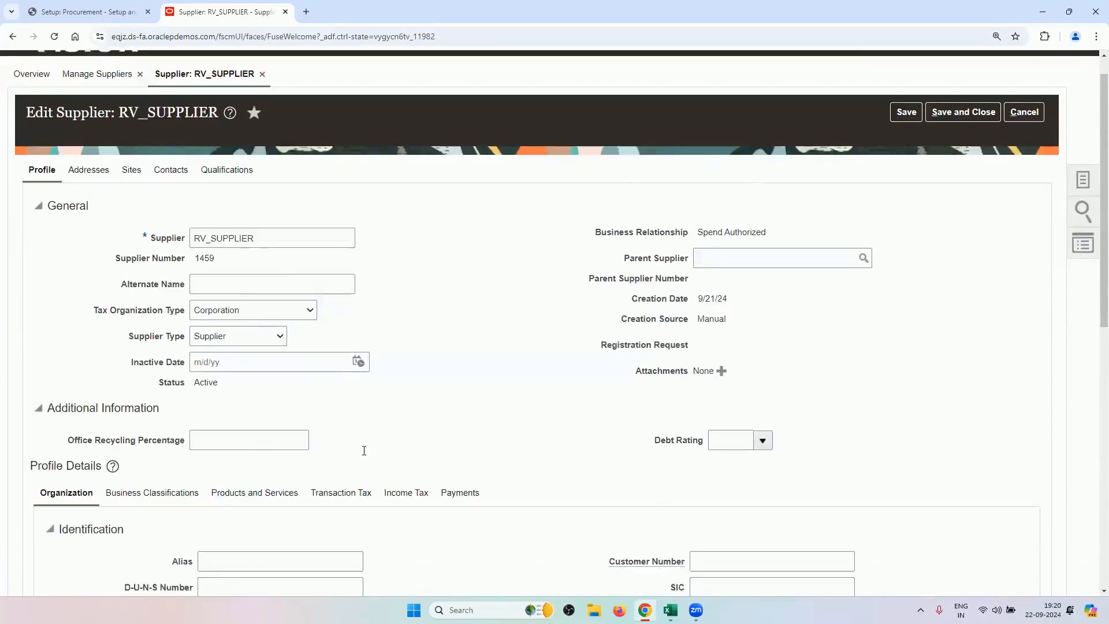
scroll(364, 456, "up", 5)
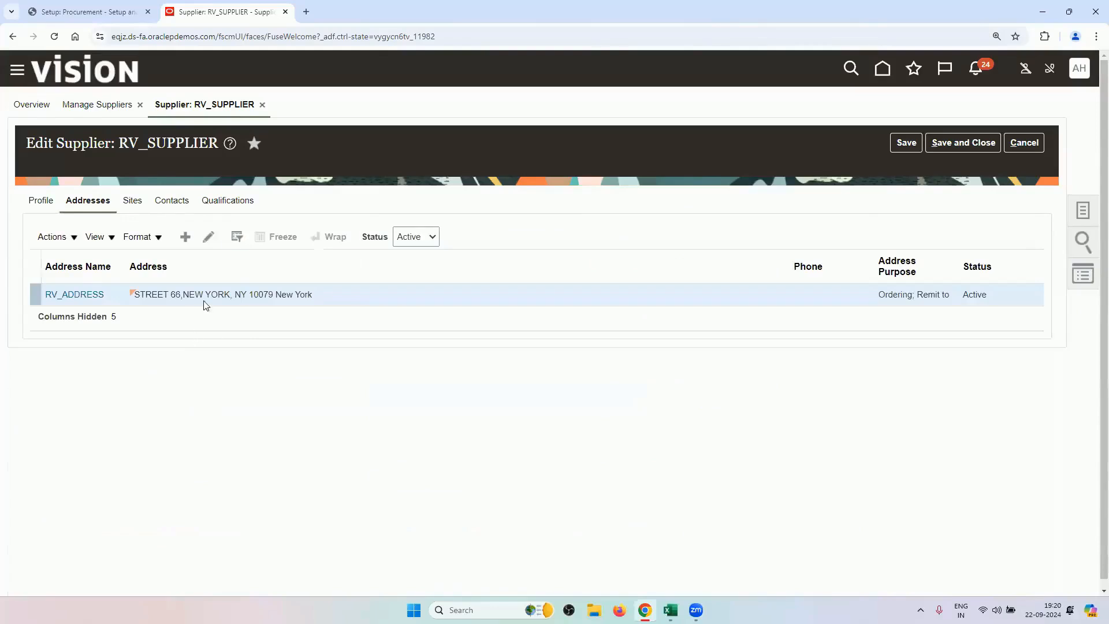
Review RV_ADDRESS's Ordering and Remit to purposes, cancel unchanged, and show RV_SUPPLIER's sites.
left_click(208, 238)
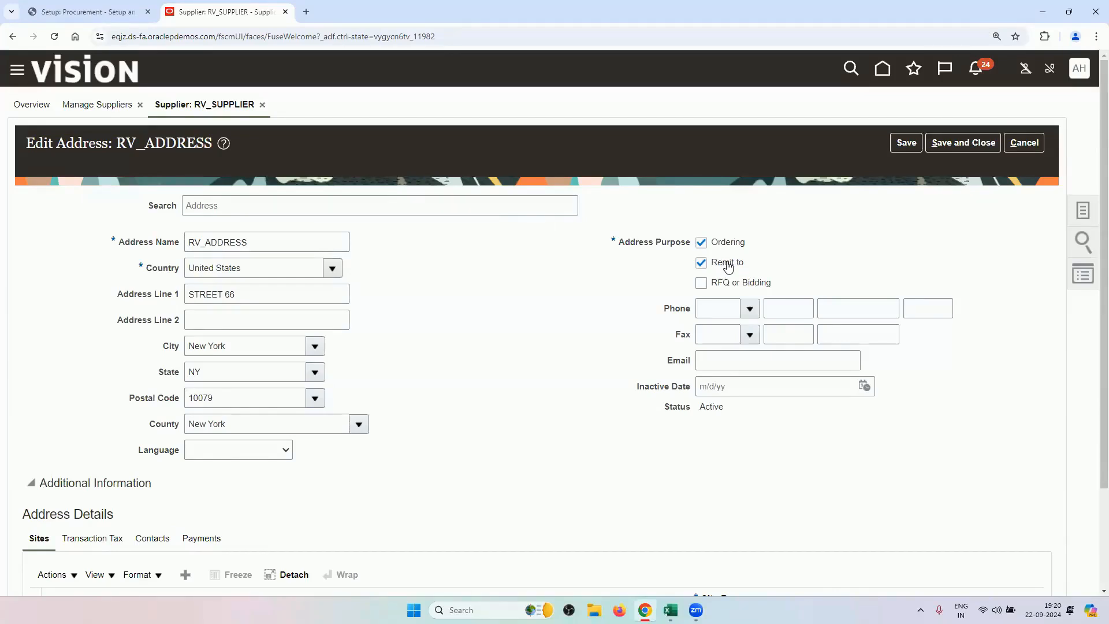
left_click(1023, 143)
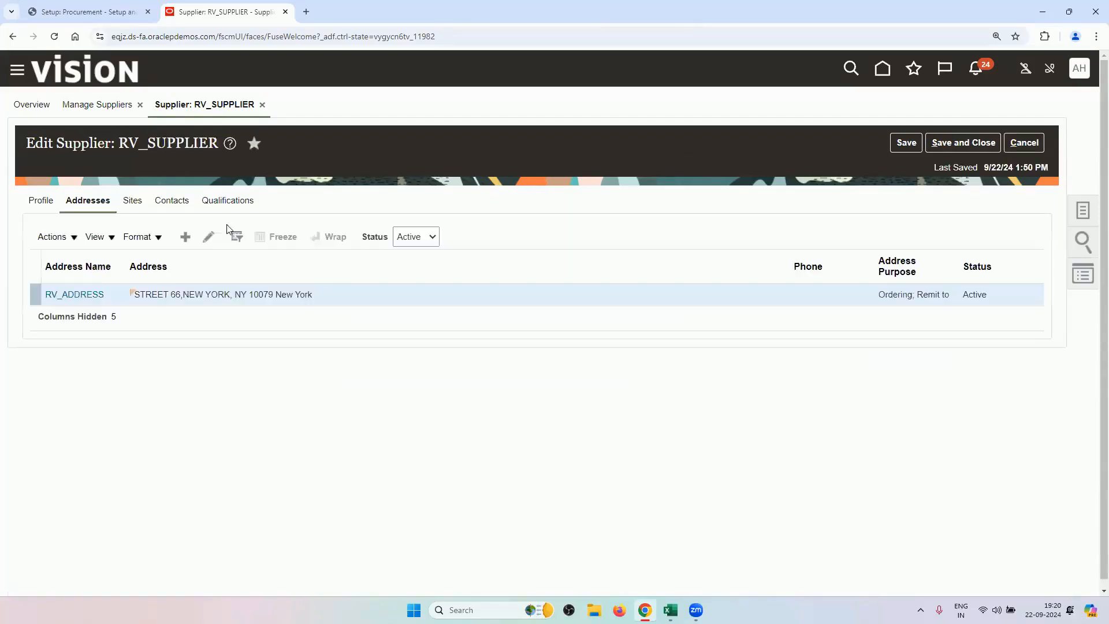
left_click(143, 209)
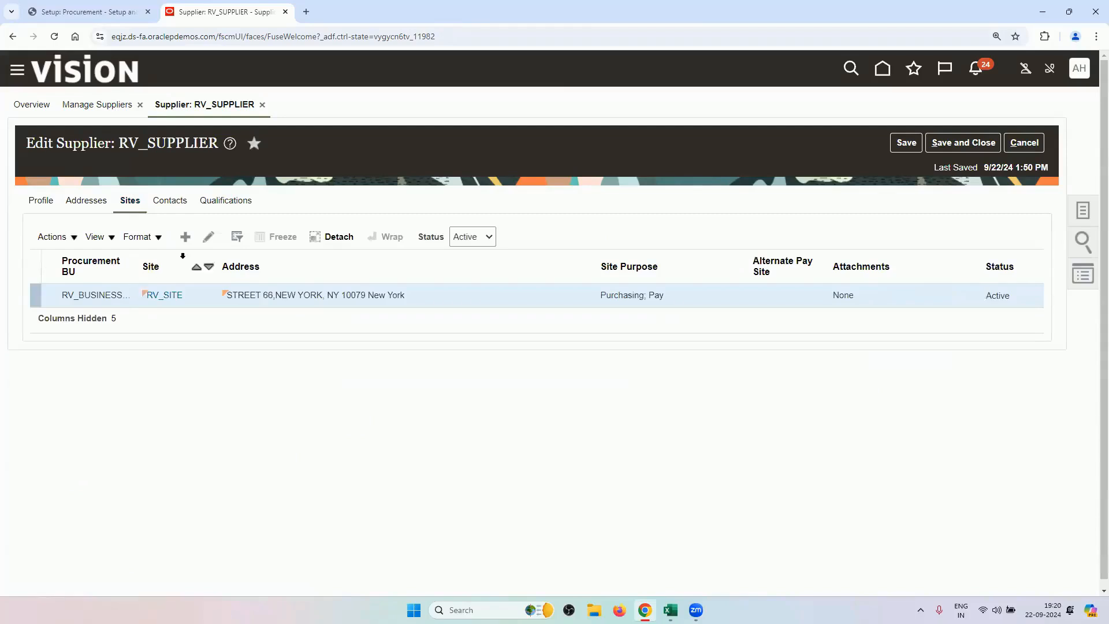
Review RV_SITE's RV_BUSINESS_UNIT site assignment, then cancel out of the site unchanged.
left_click(209, 238)
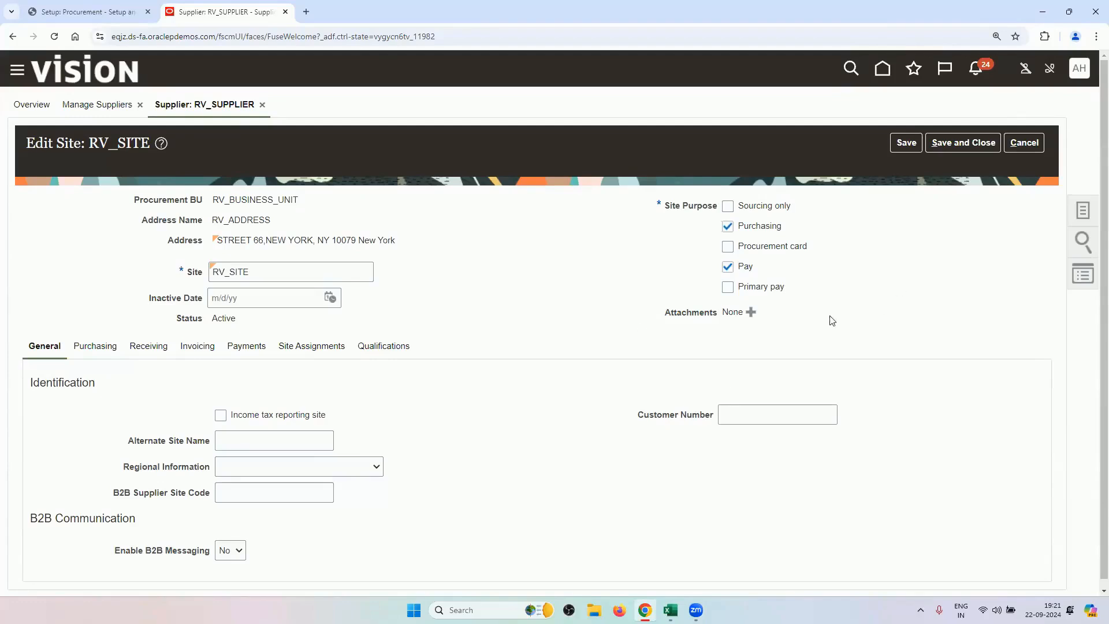
left_click(300, 349)
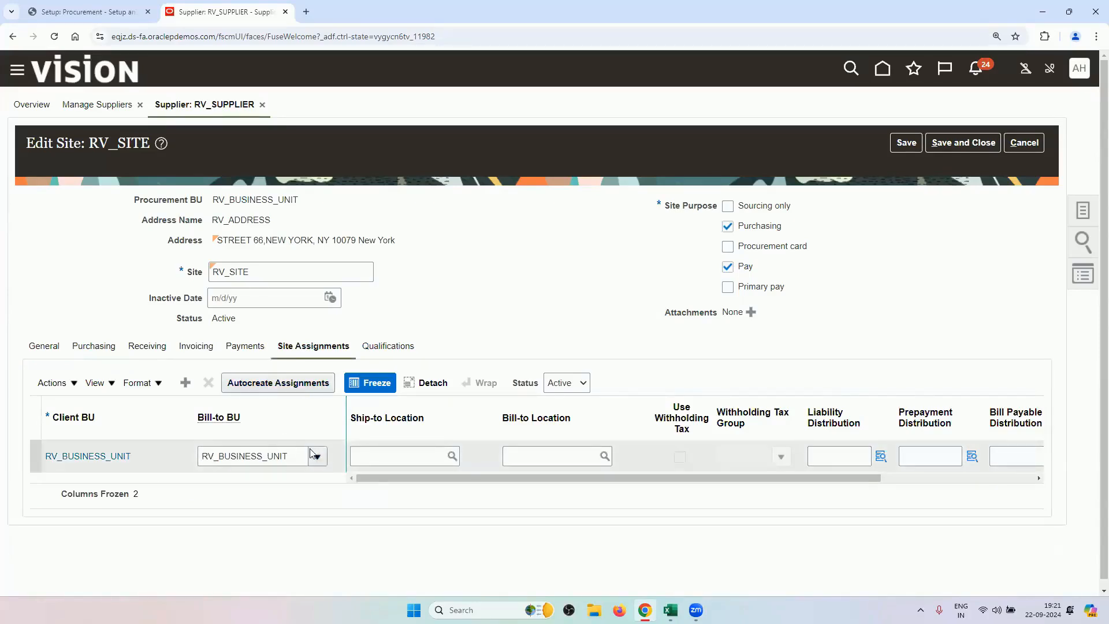
left_click(1026, 149)
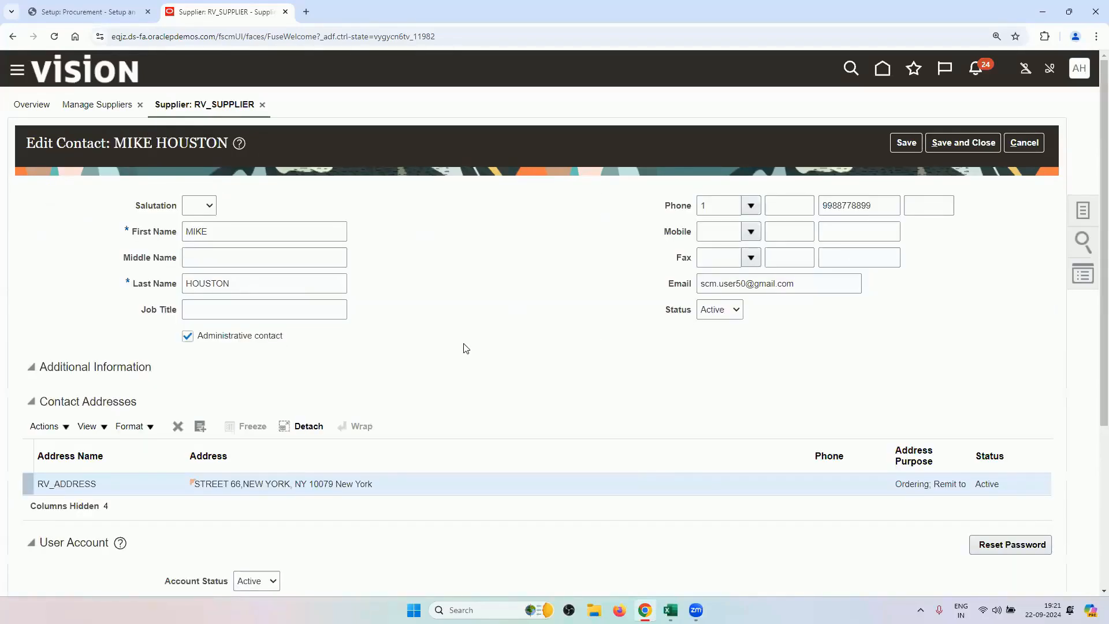
Review the contact's user account roles, cancel the contact and supplier, and finish Manage Suppliers.
scroll(447, 348, "down", 4)
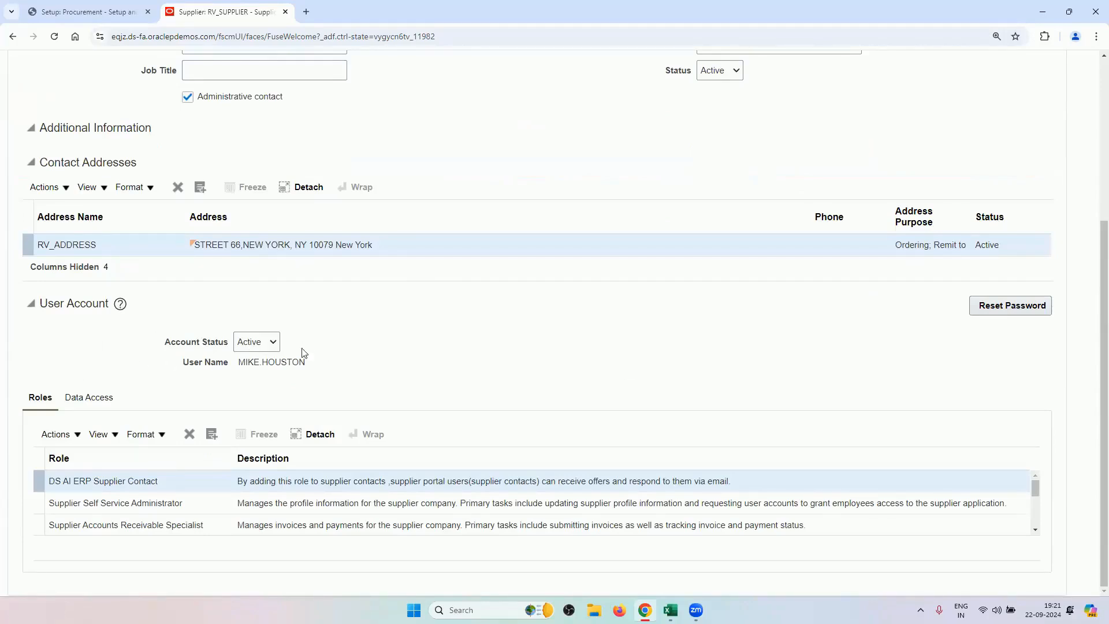
scroll(537, 378, "up", 4)
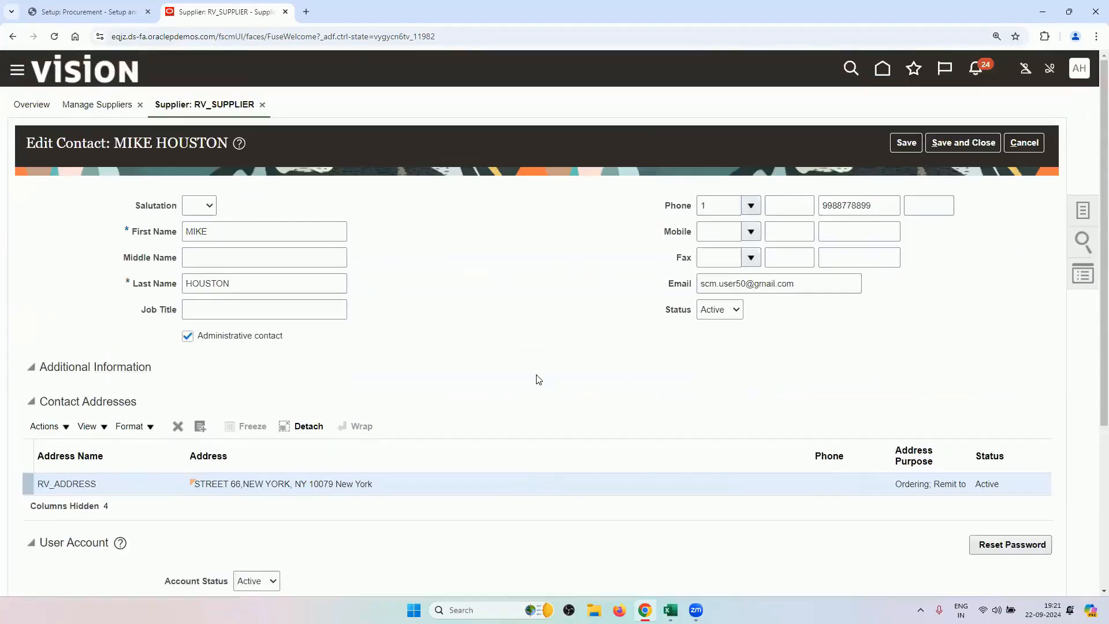
left_click(1017, 151)
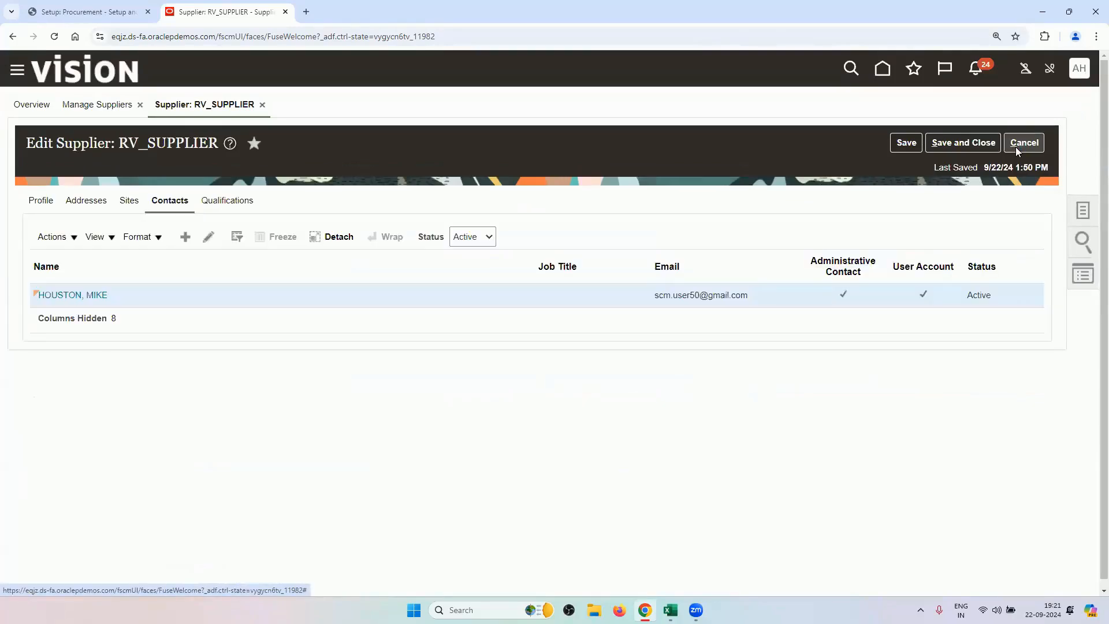
left_click(1017, 151)
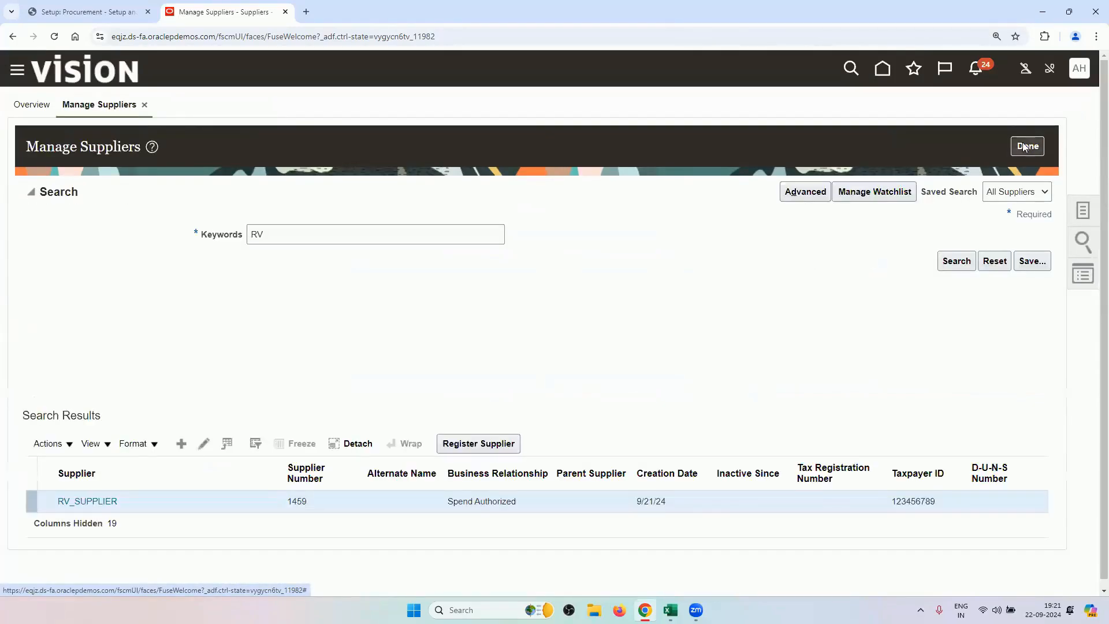
left_click(1023, 148)
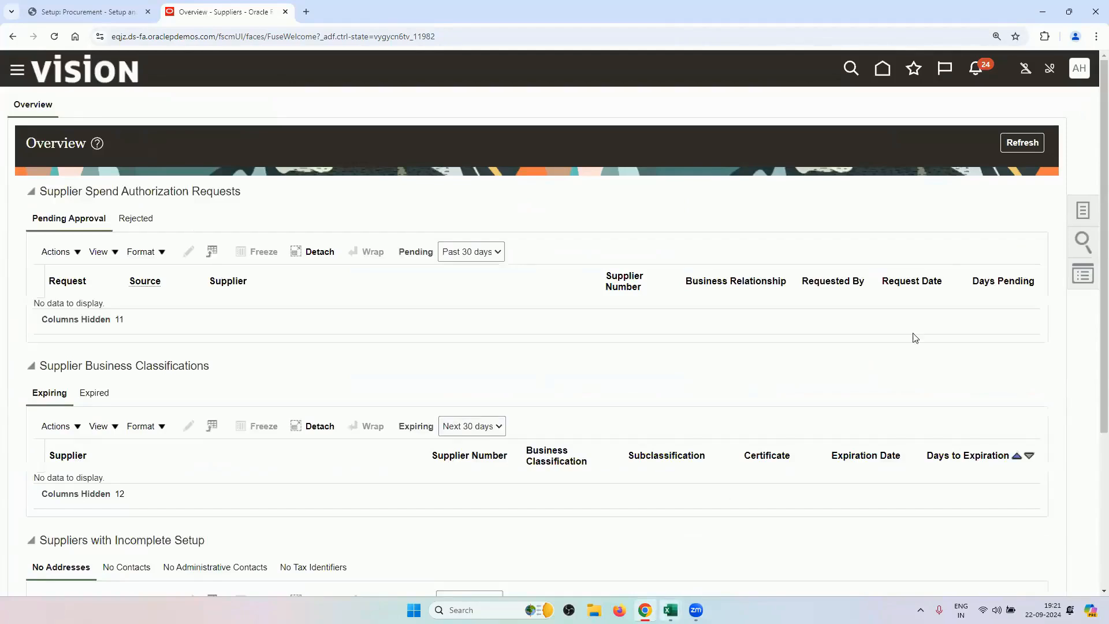
Copy the task name Configure Requisitioning Business Function from cell B3 of the Drop Ship checklist.
mouse_move(669, 609)
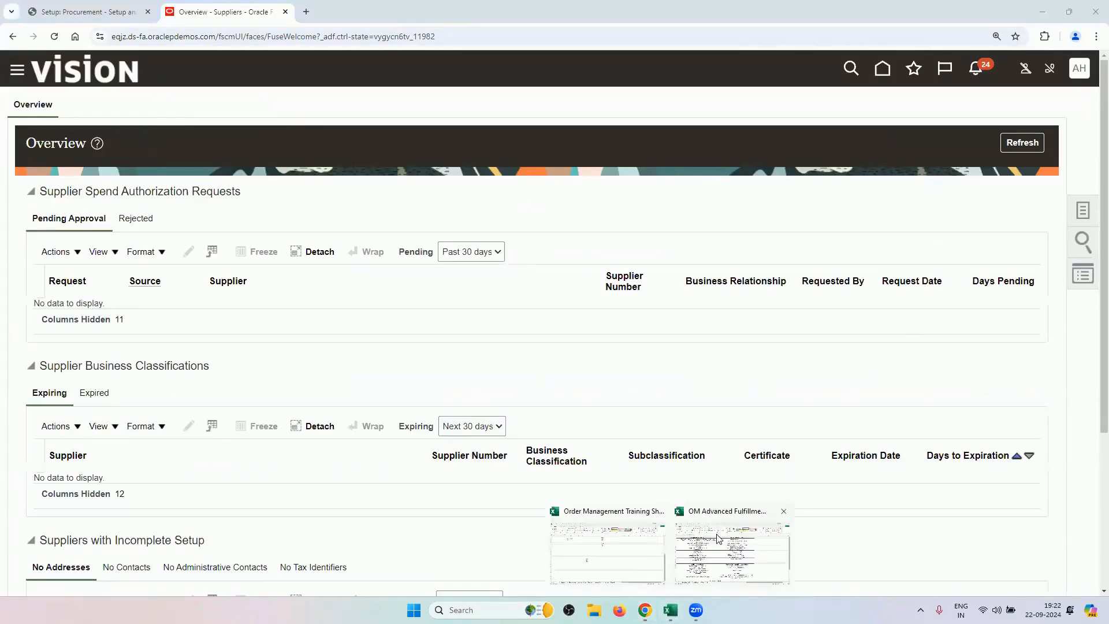
left_click(587, 534)
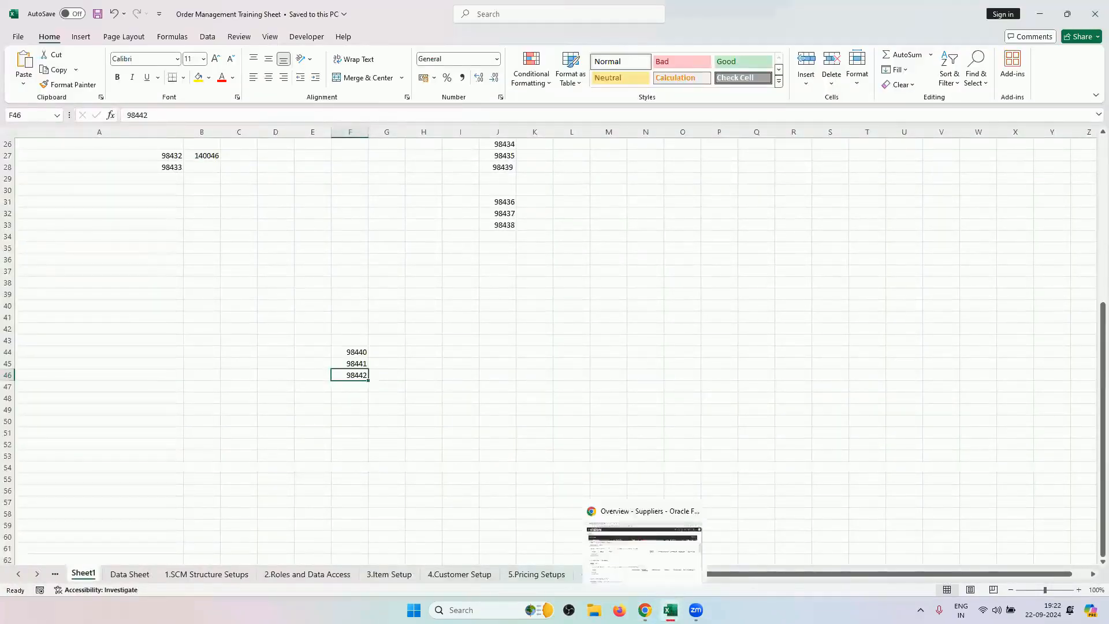
left_click(722, 529)
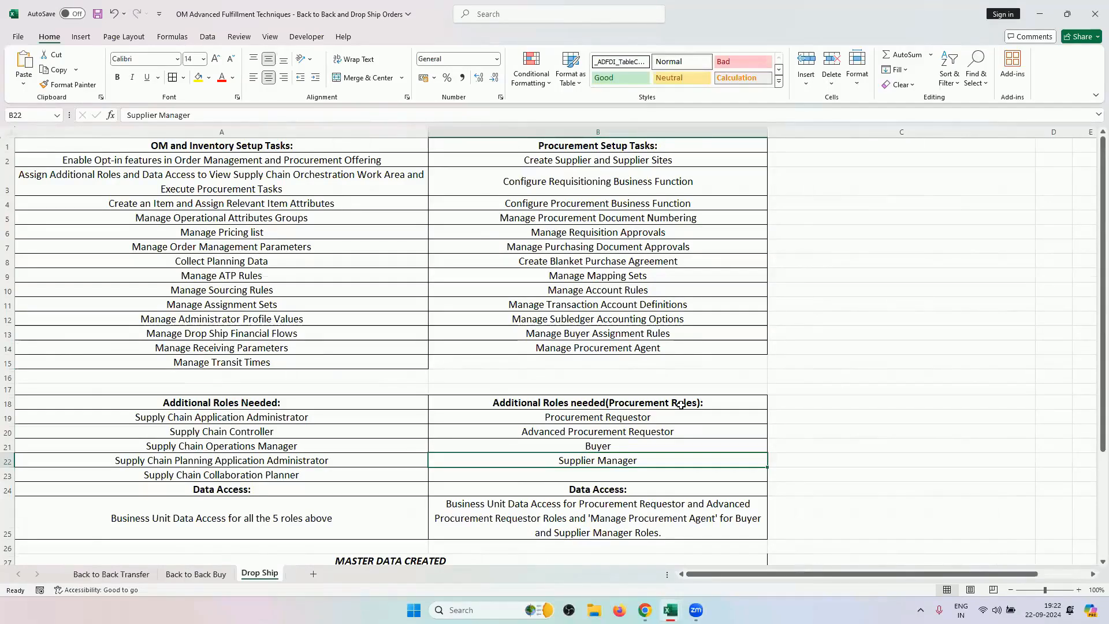
left_click(639, 184)
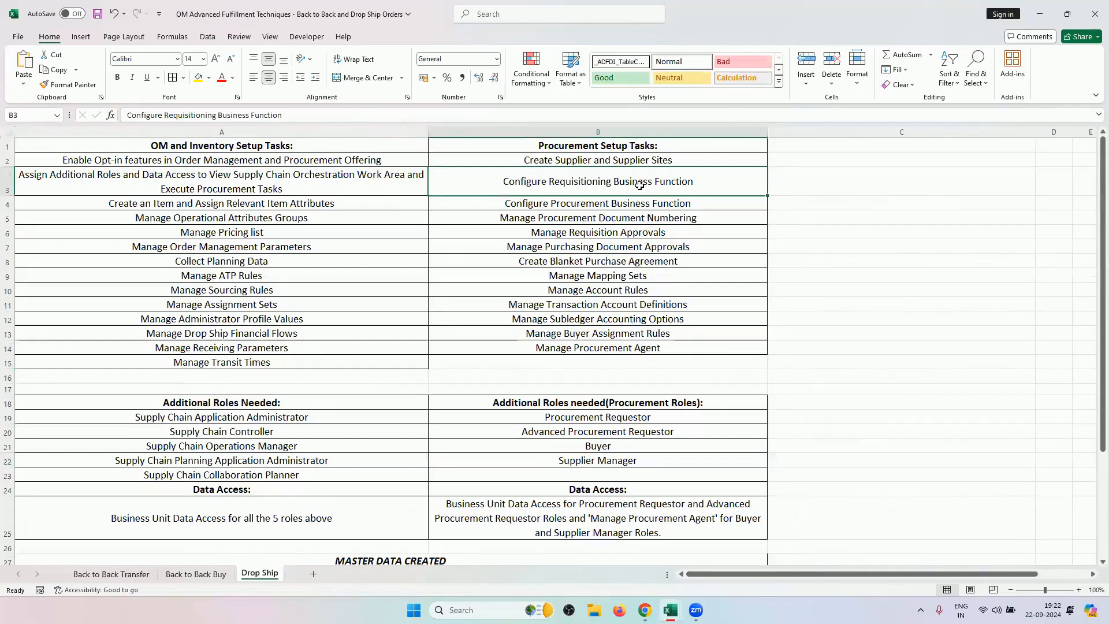
key("ctrl+c")
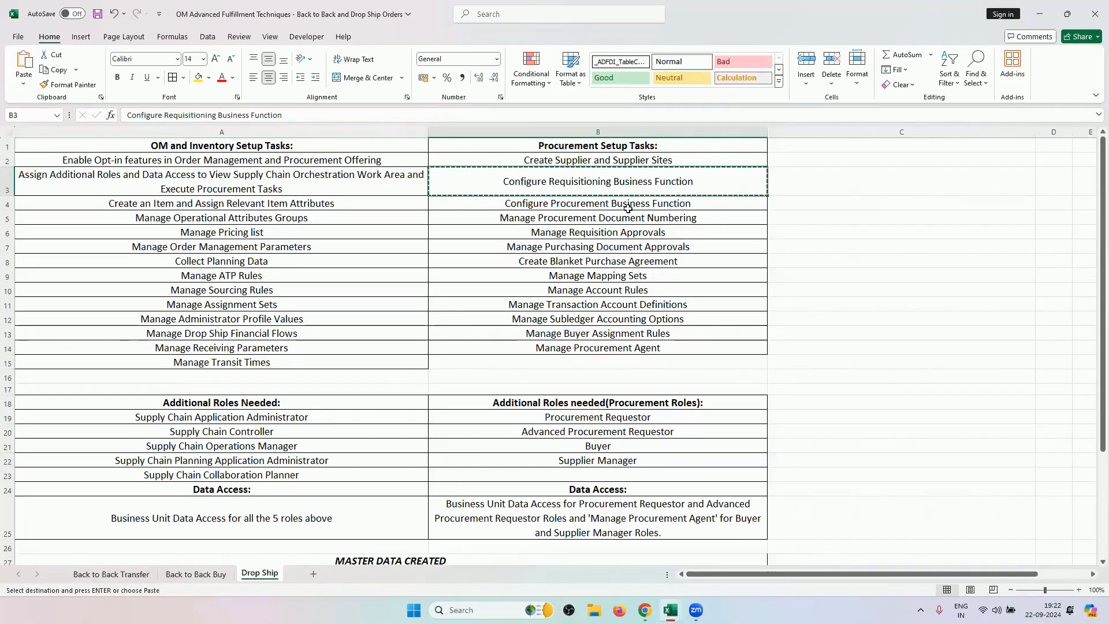
left_click(643, 610)
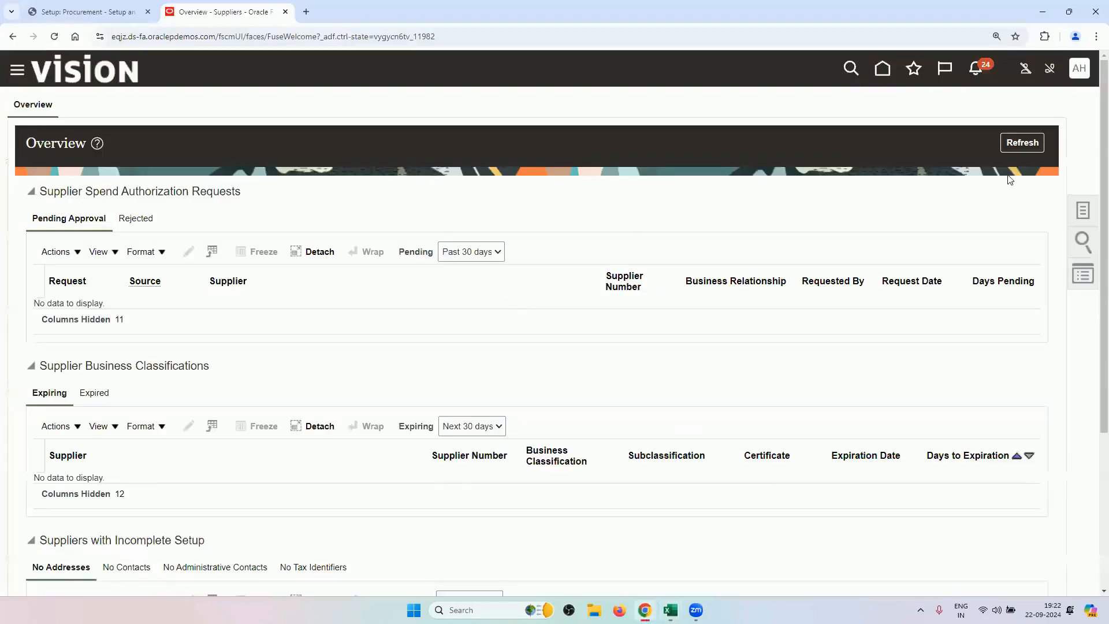
Search the Procurement setup tasks for Configure Requisitioning Business Function and open it.
left_click(87, 12)
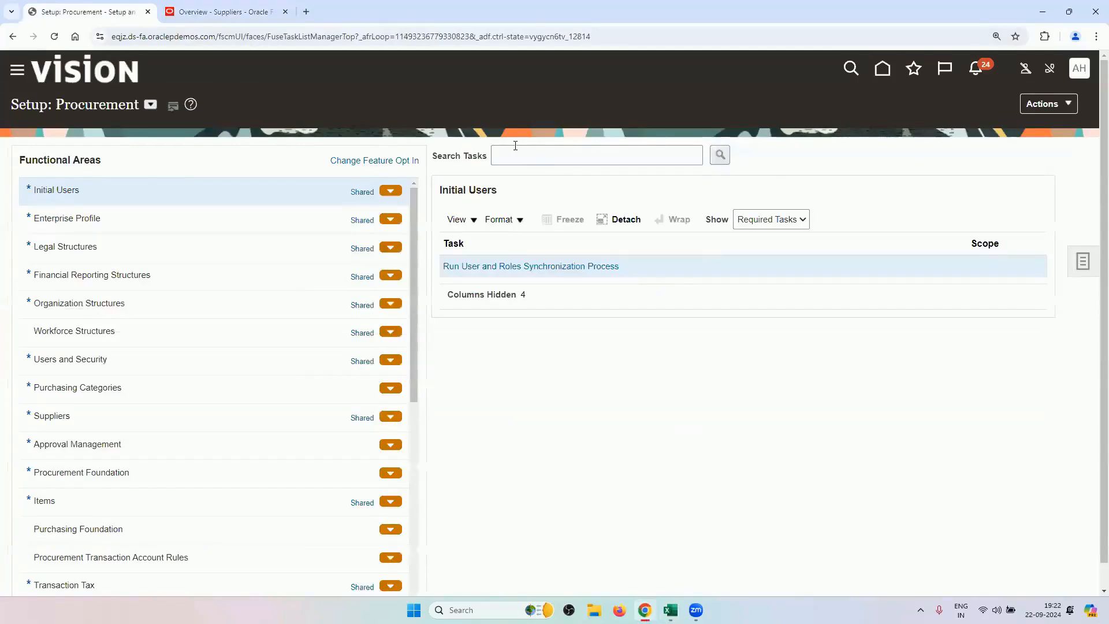
left_click(516, 150)
key("ctrl+v")
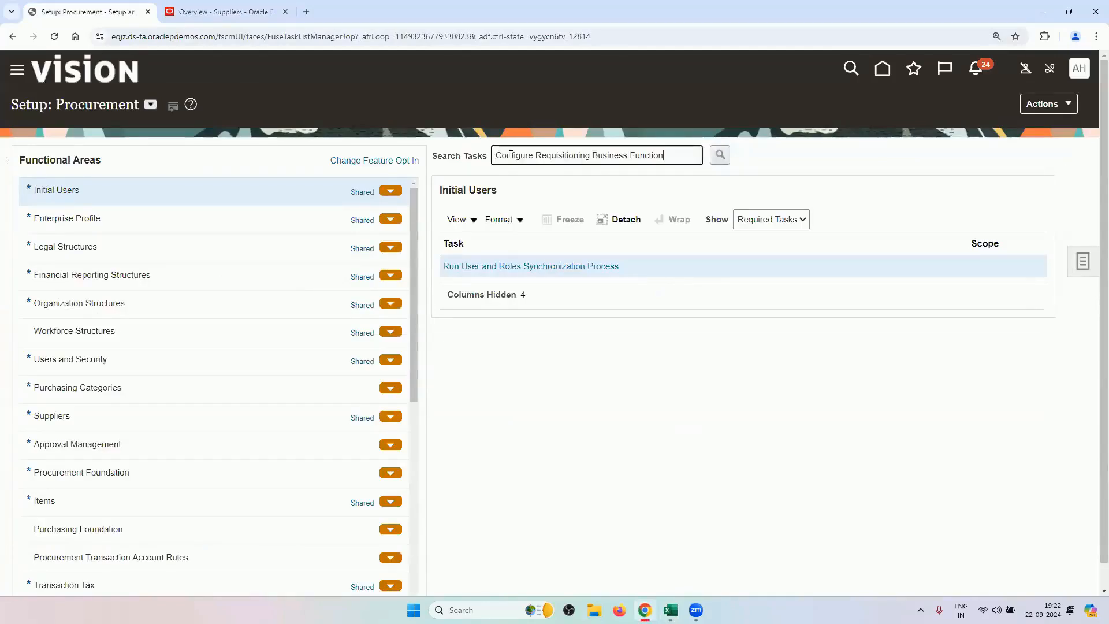
key("Return")
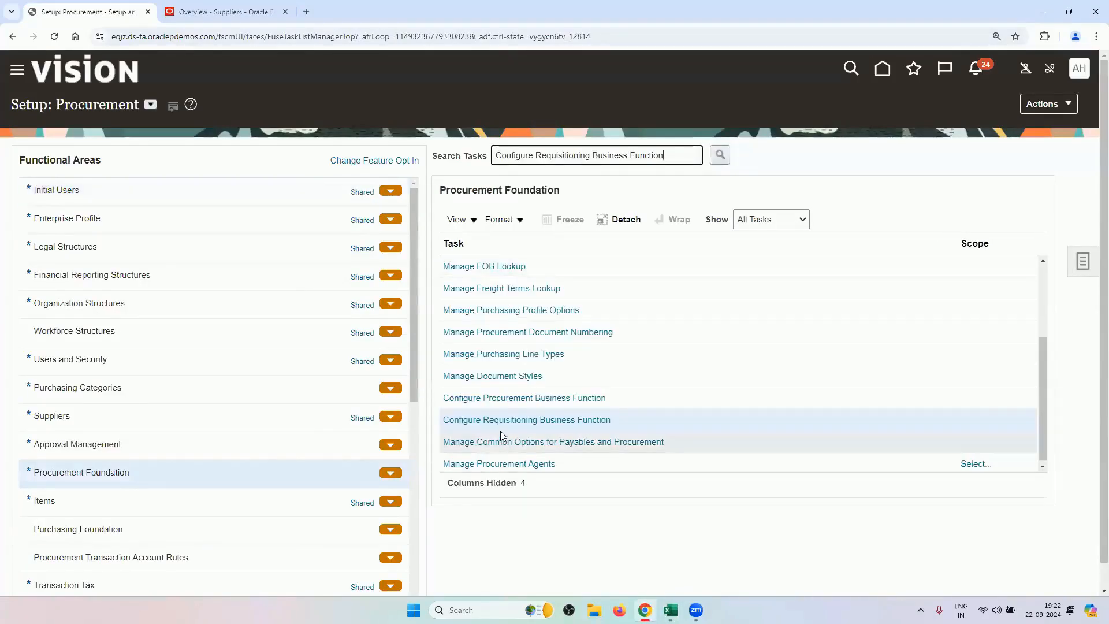
left_click(496, 420)
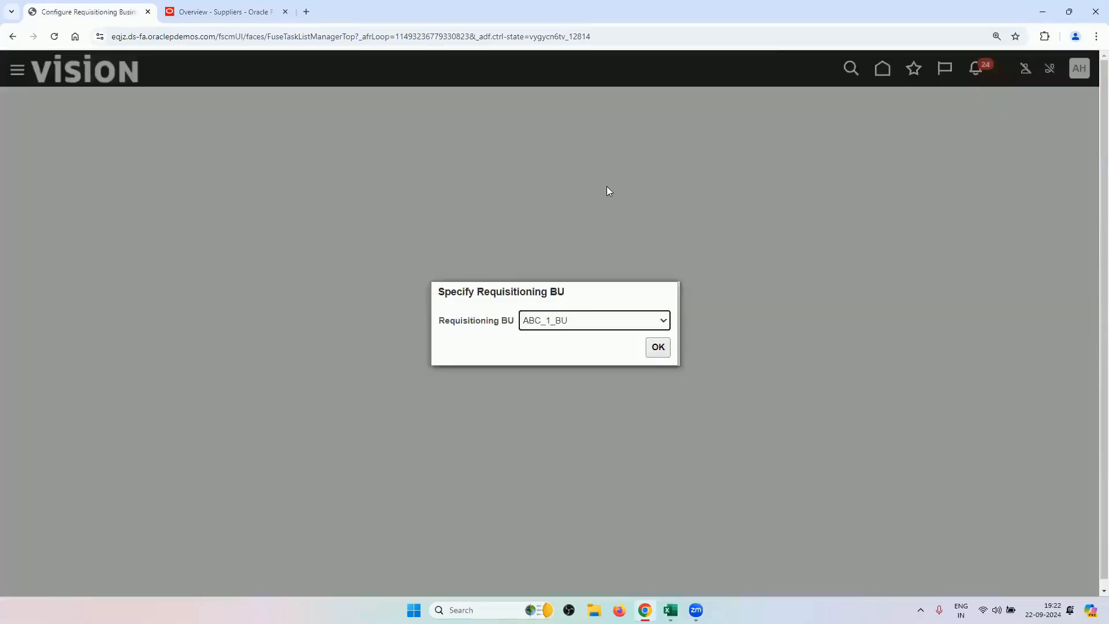
Select RV_BUSINESS_UNIT, review its requisitioning settings with deliver-to organization RV_INV_ORG1, and cancel.
left_click(577, 326)
scroll(589, 300, "down", 10)
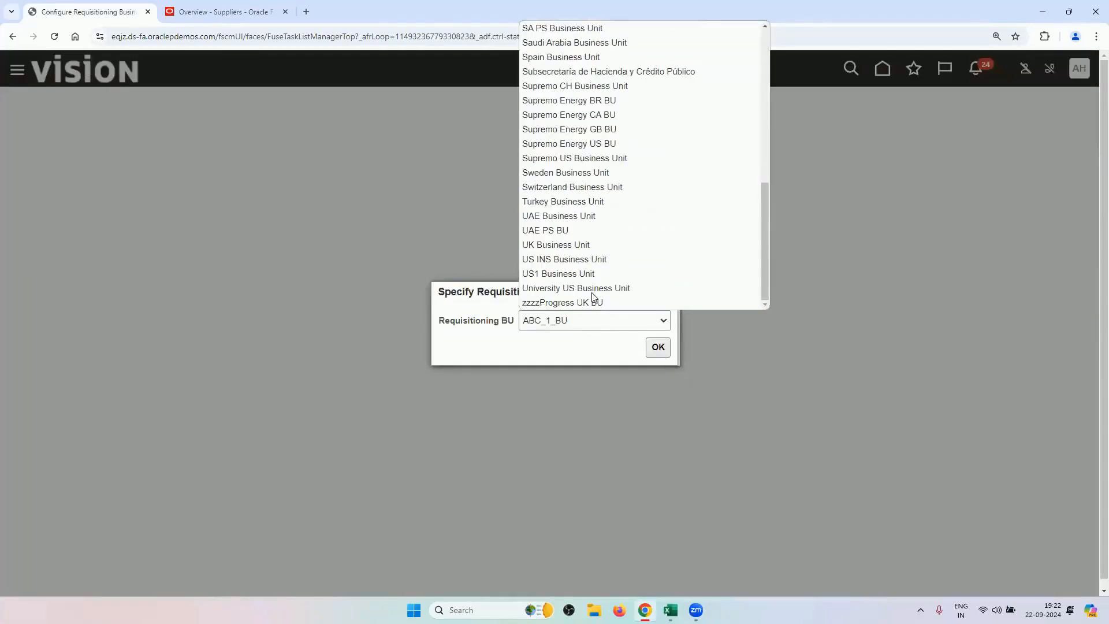
scroll(593, 297, "up", 10)
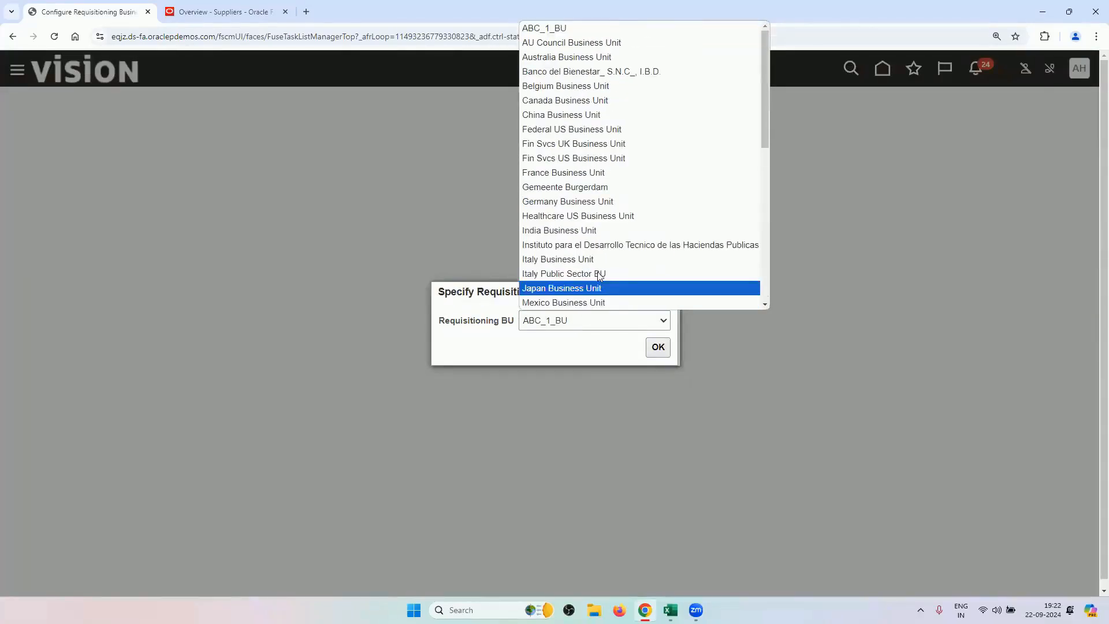
scroll(594, 258, "down", 10)
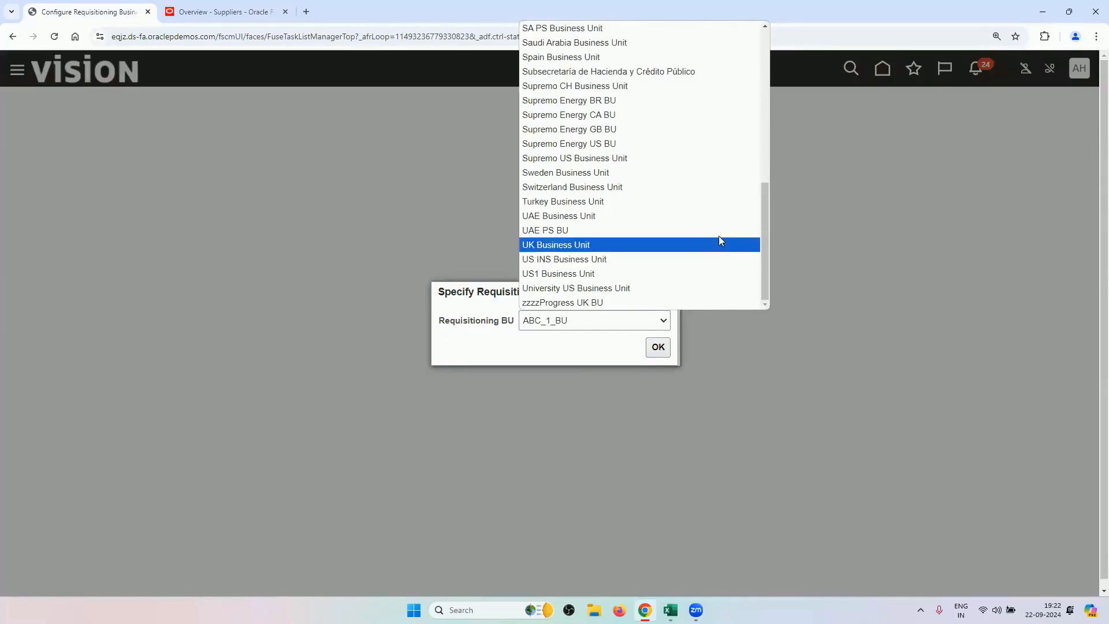
key("r")
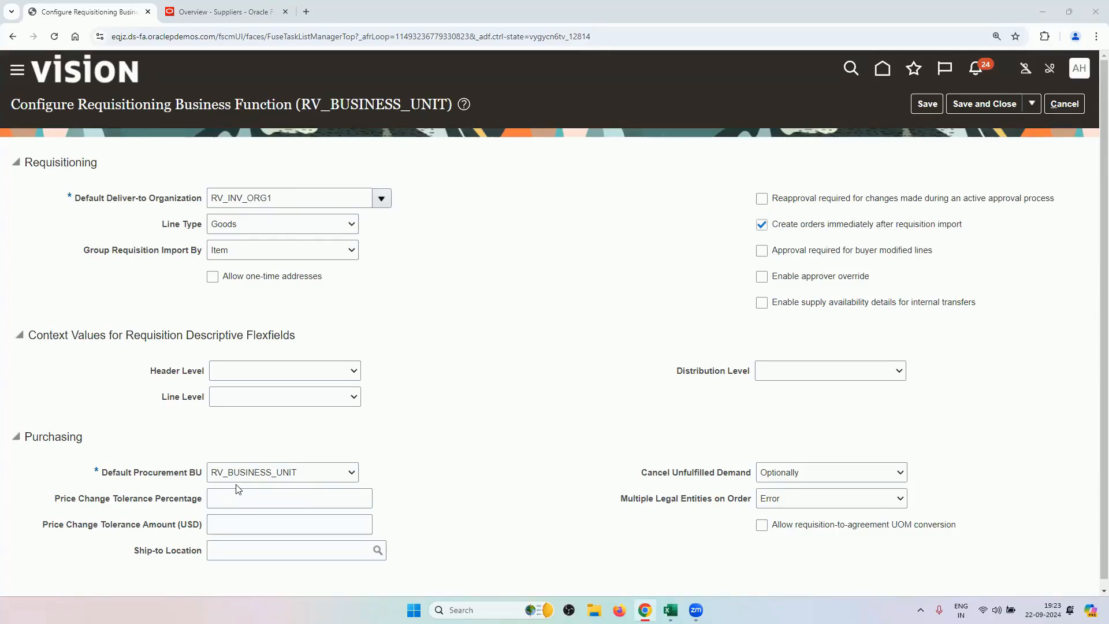
left_click(1064, 104)
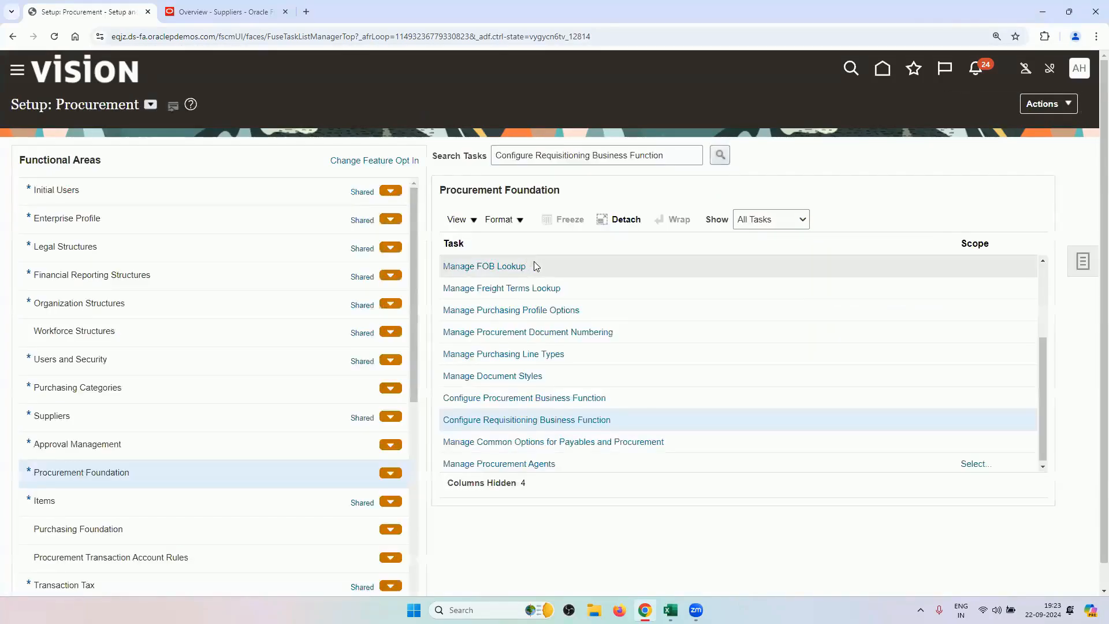
Review RV_BUSINESS_UNIT's procurement business function settings, including 3 Way matching, and cancel without saving.
left_click(516, 398)
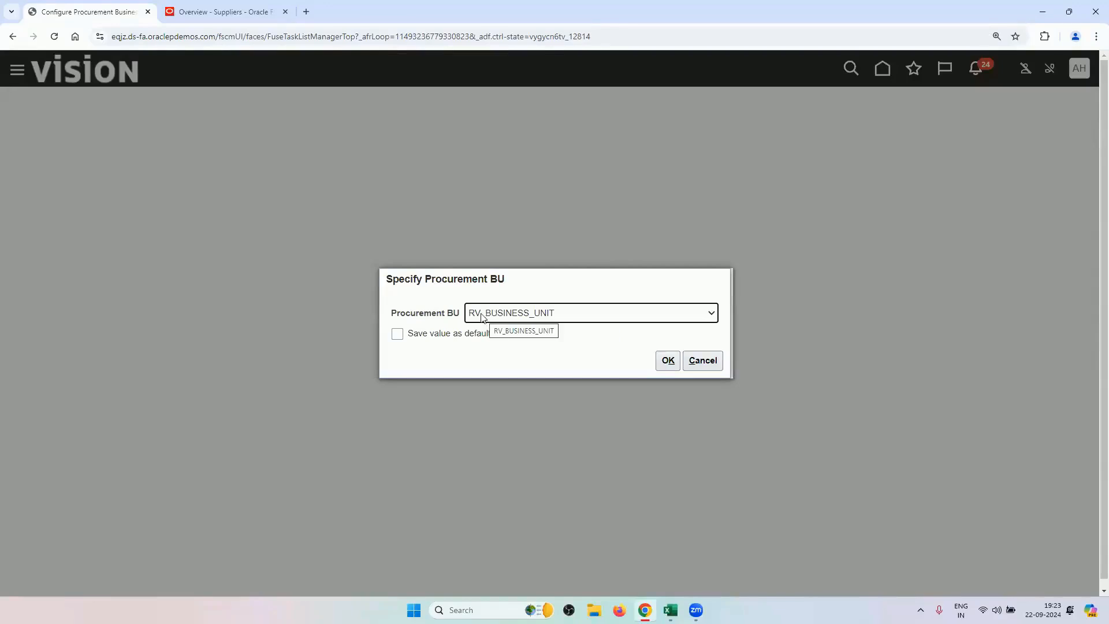
left_click(667, 361)
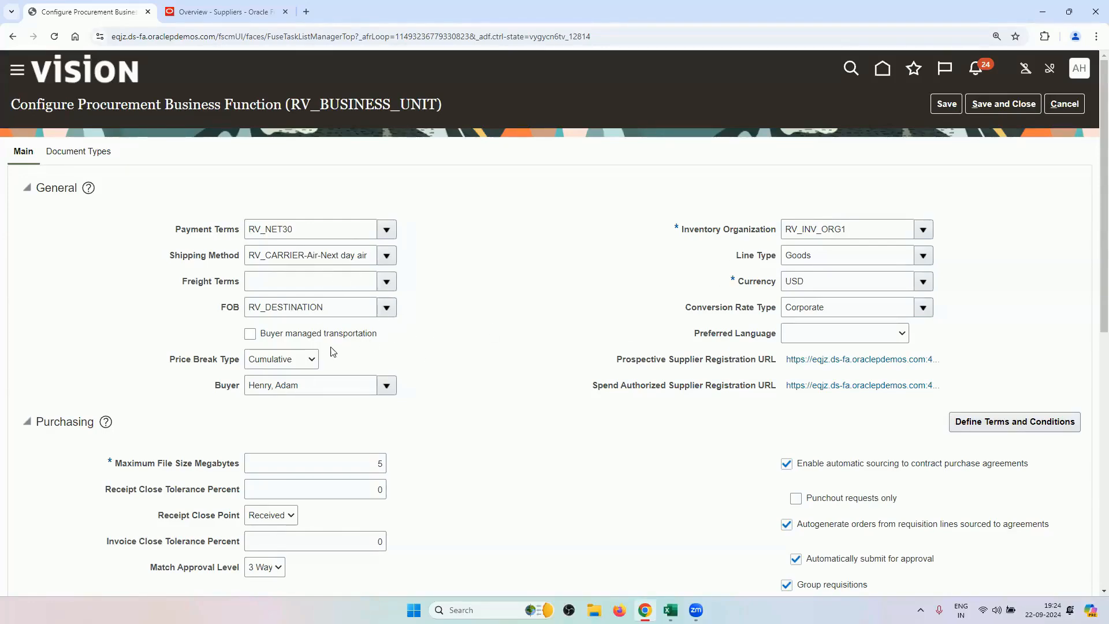
scroll(329, 351, "down", 3)
scroll(343, 237, "up", 2)
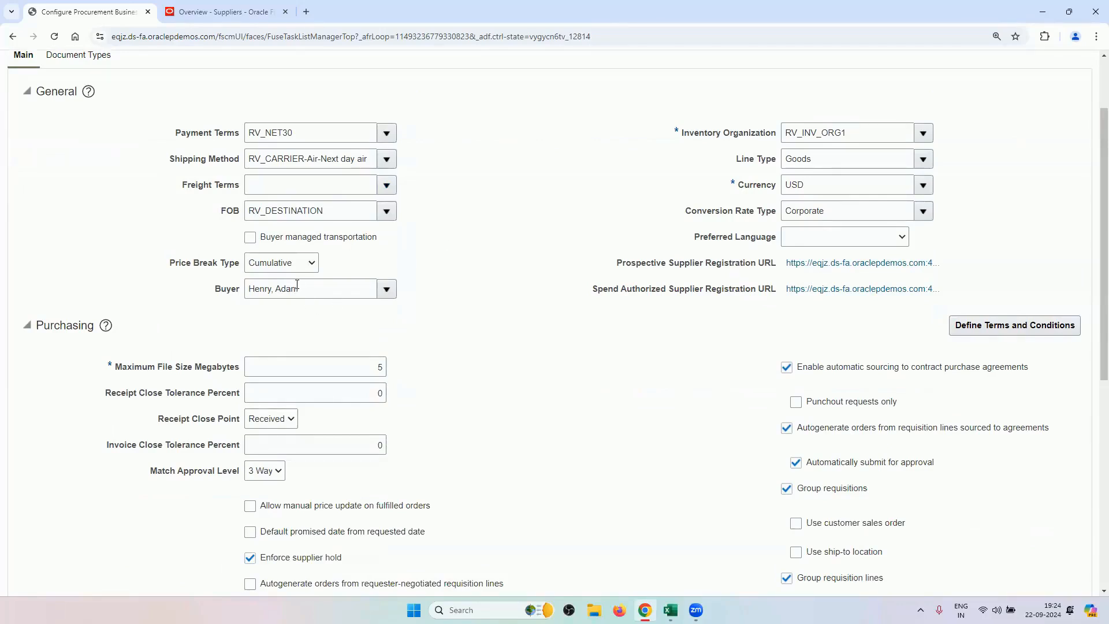
scroll(464, 437, "down", 3)
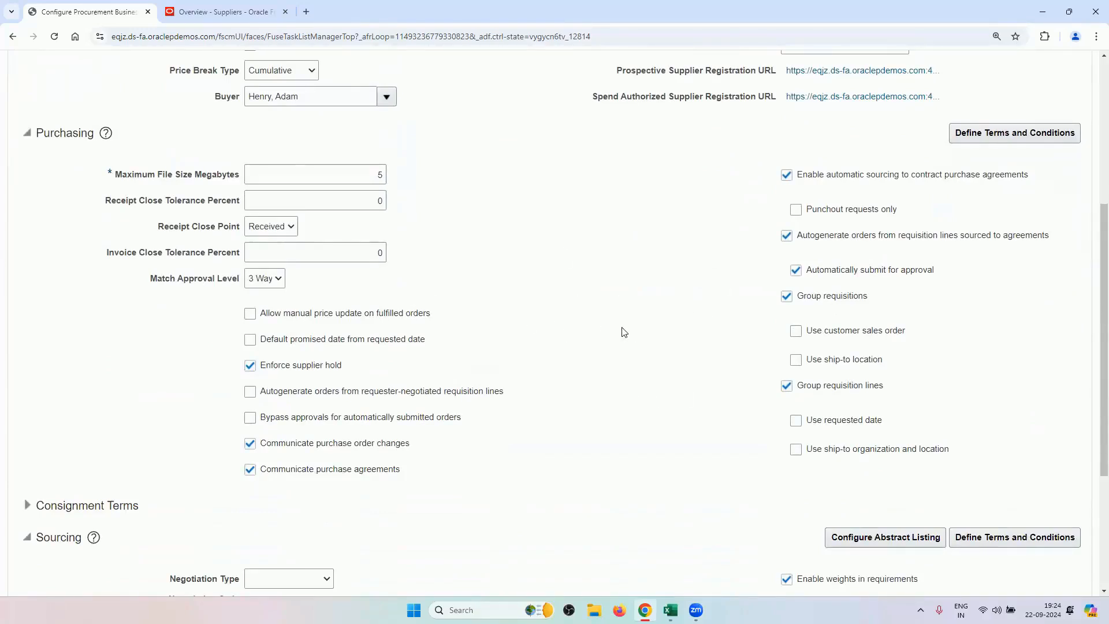
scroll(622, 332, "up", 2)
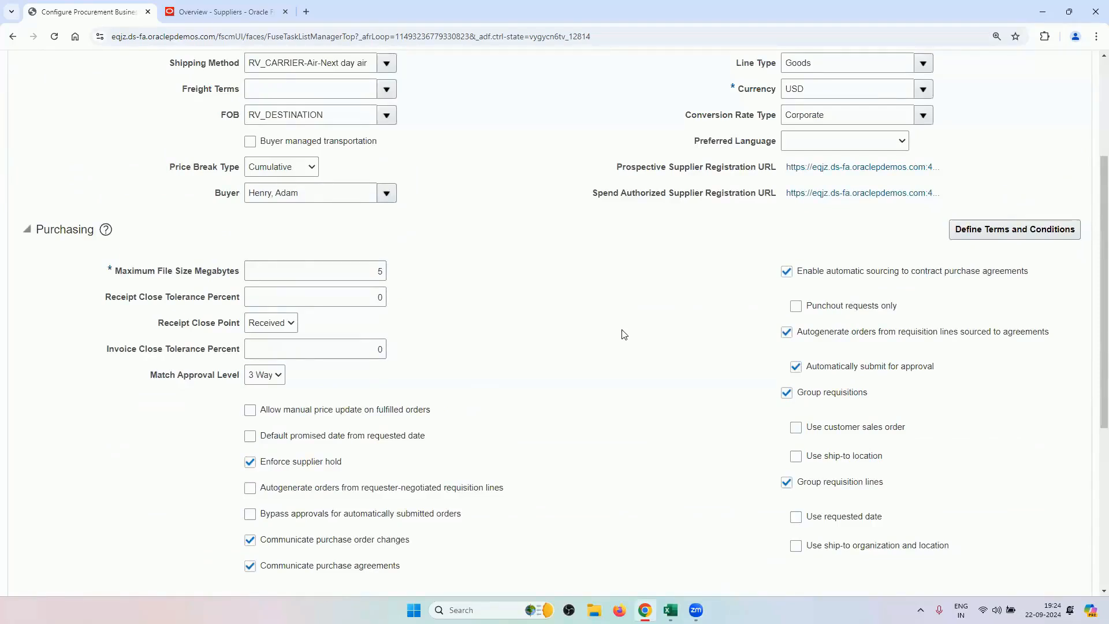
scroll(453, 347, "down", 2)
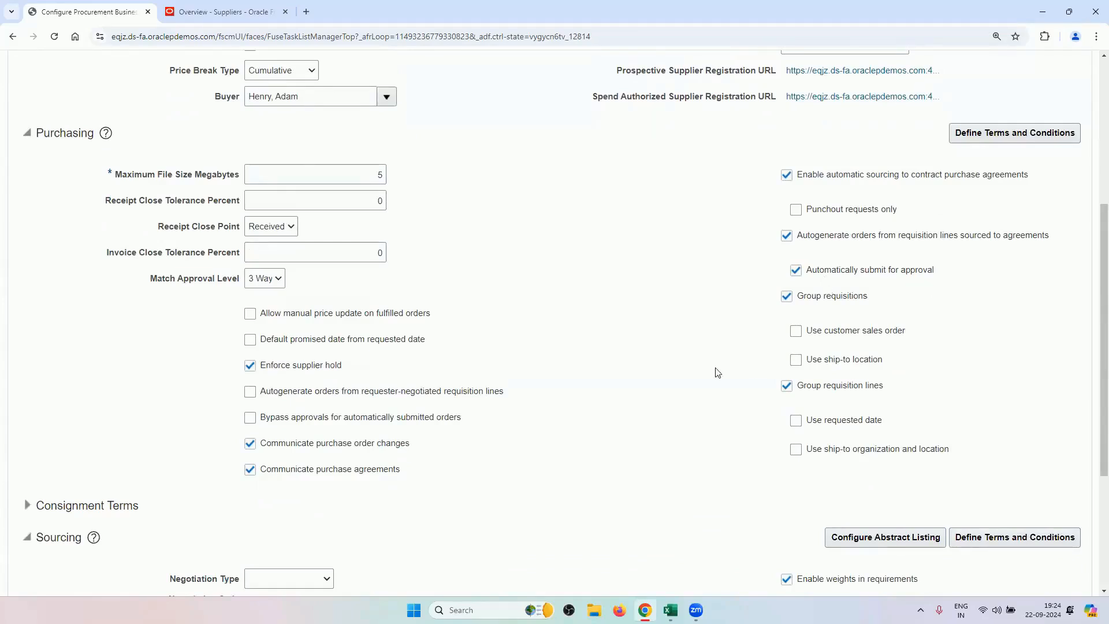
scroll(655, 374, "down", 4)
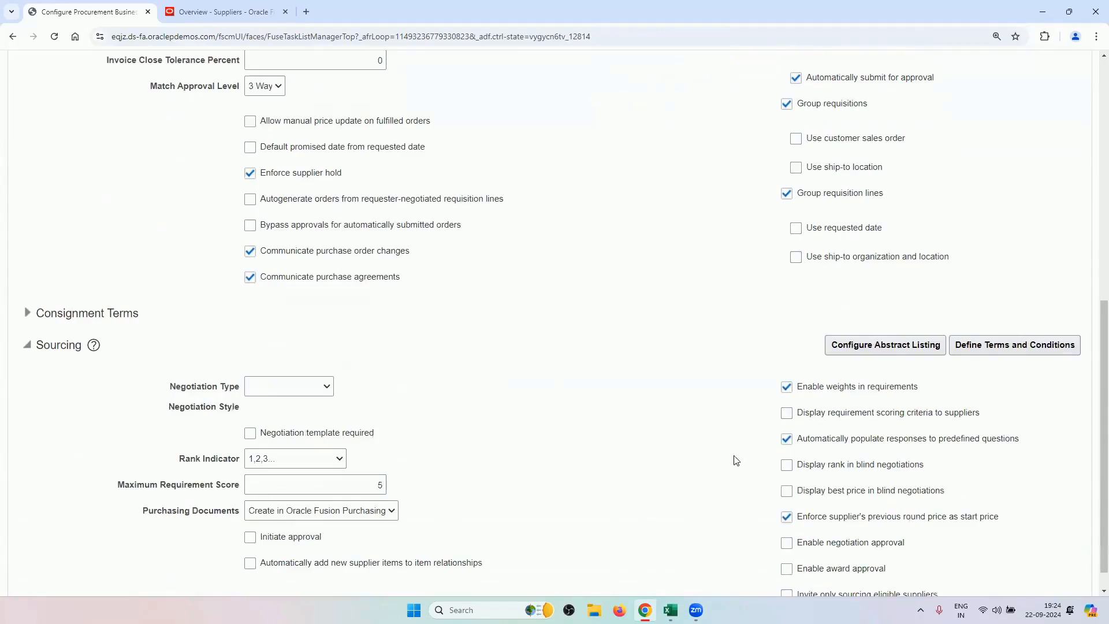
scroll(584, 388, "down", 1)
scroll(584, 389, "up", 10)
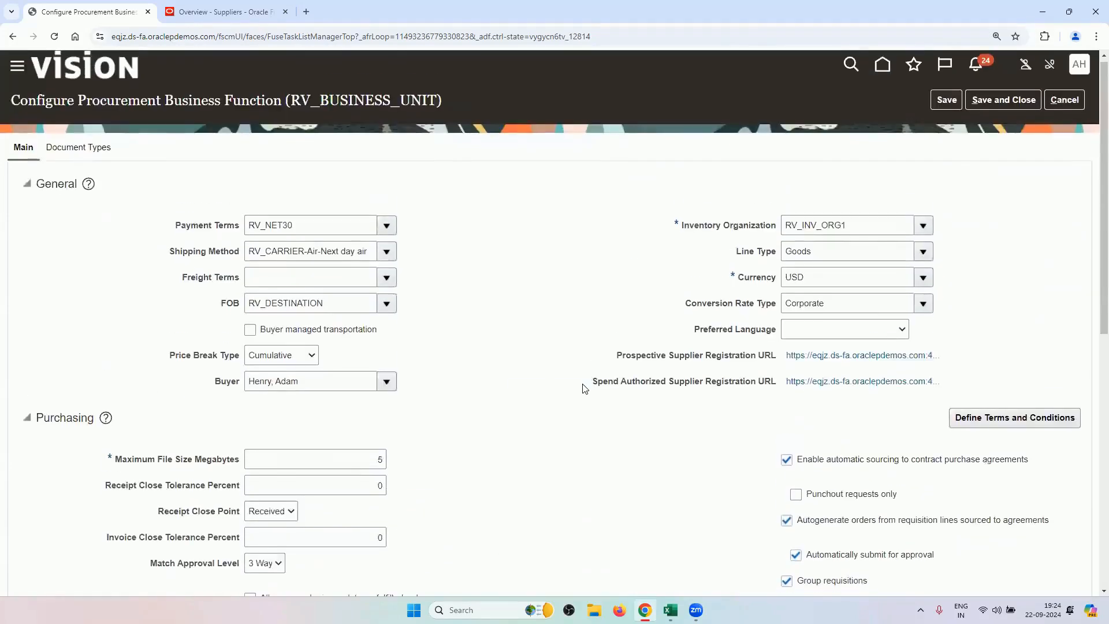
left_click(1065, 107)
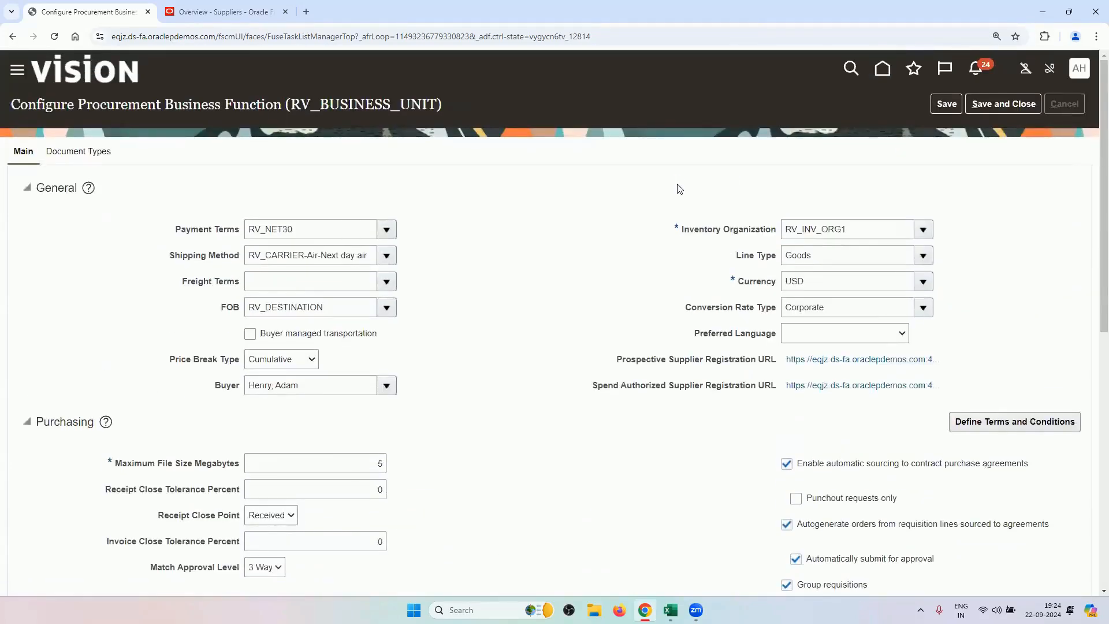
left_click(670, 610)
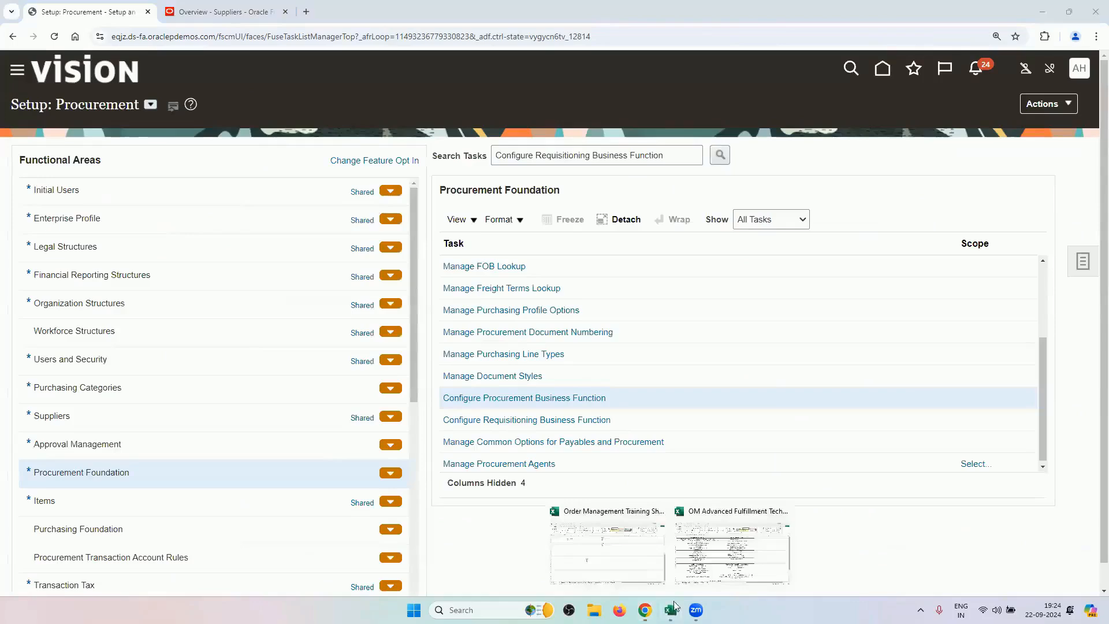
Copy 'Manage Procurement Document Numbering' from Excel cell B5 and select Oracle's existing task search text.
left_click(712, 529)
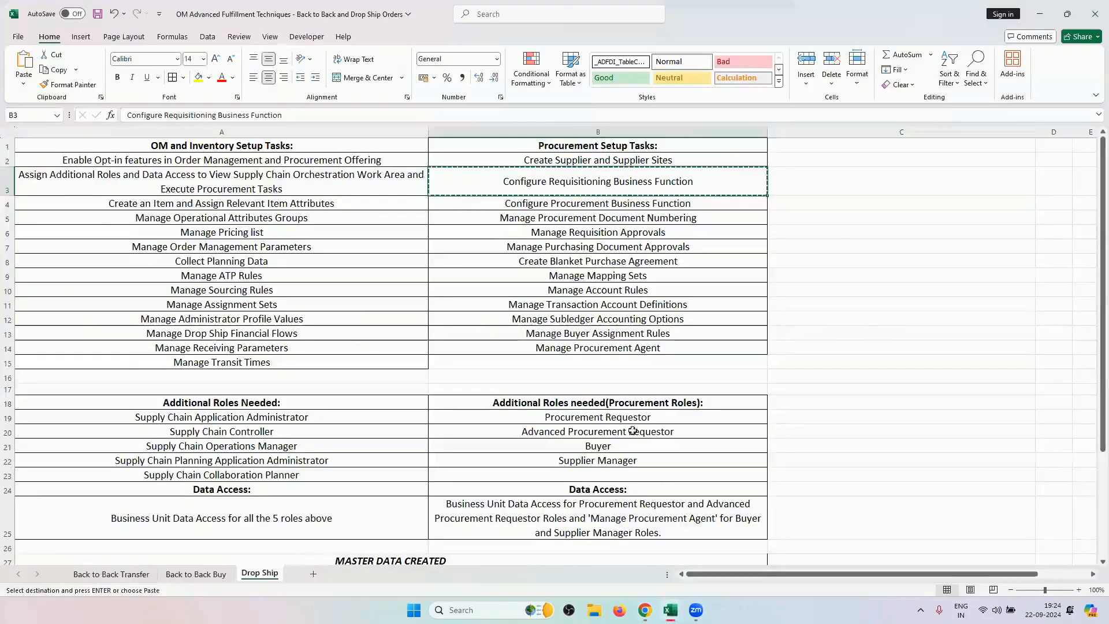
left_click(667, 219)
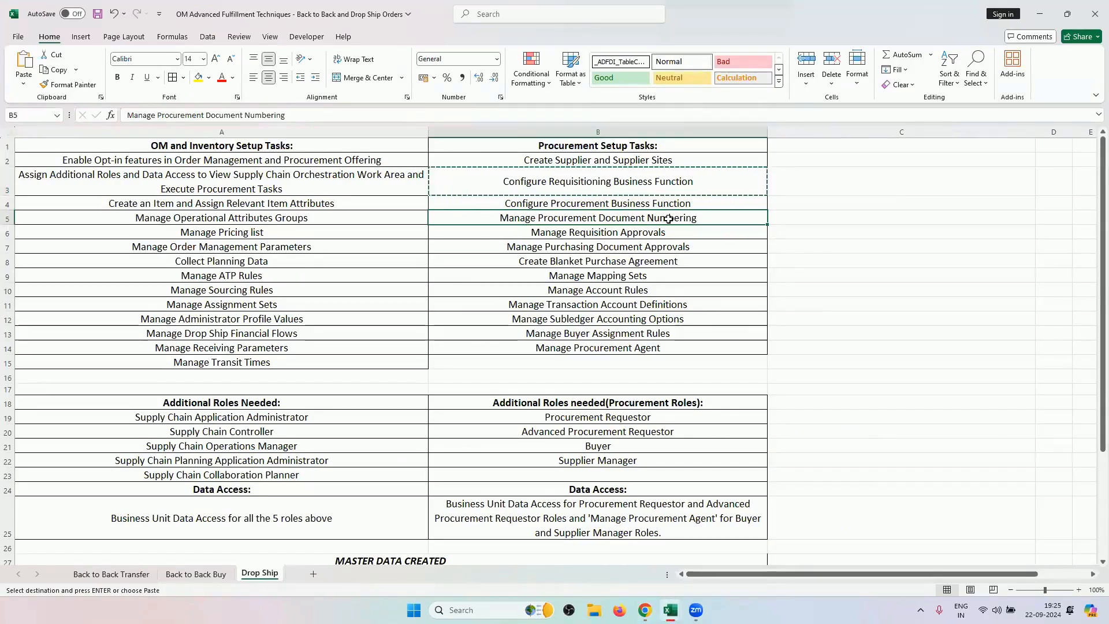
key("ctrl+c")
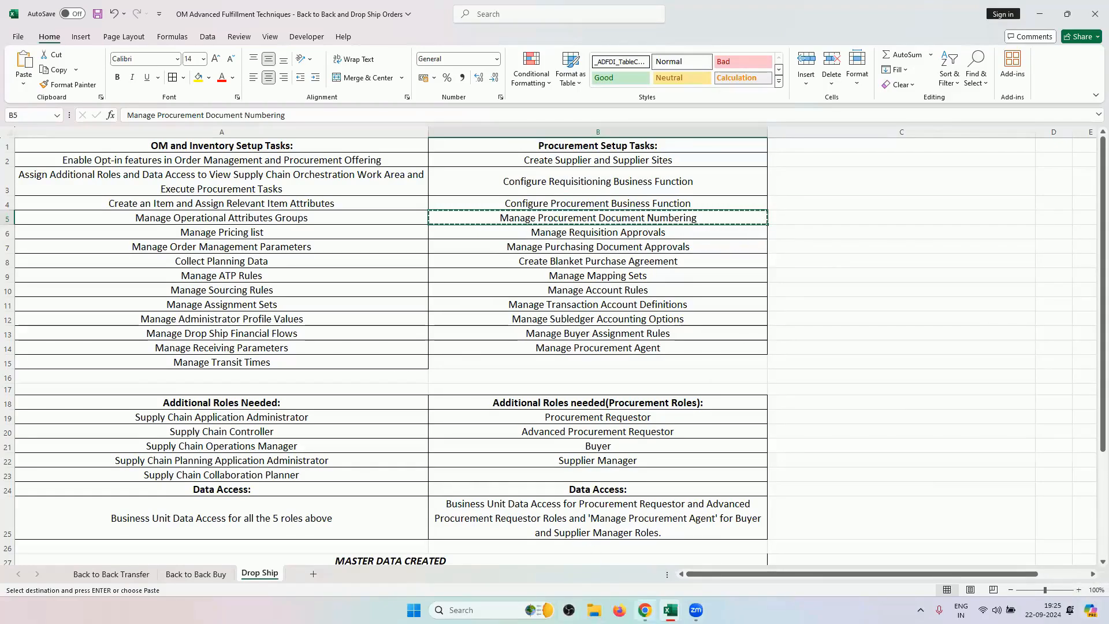
left_click(645, 610)
left_click(628, 156)
key("ctrl+a")
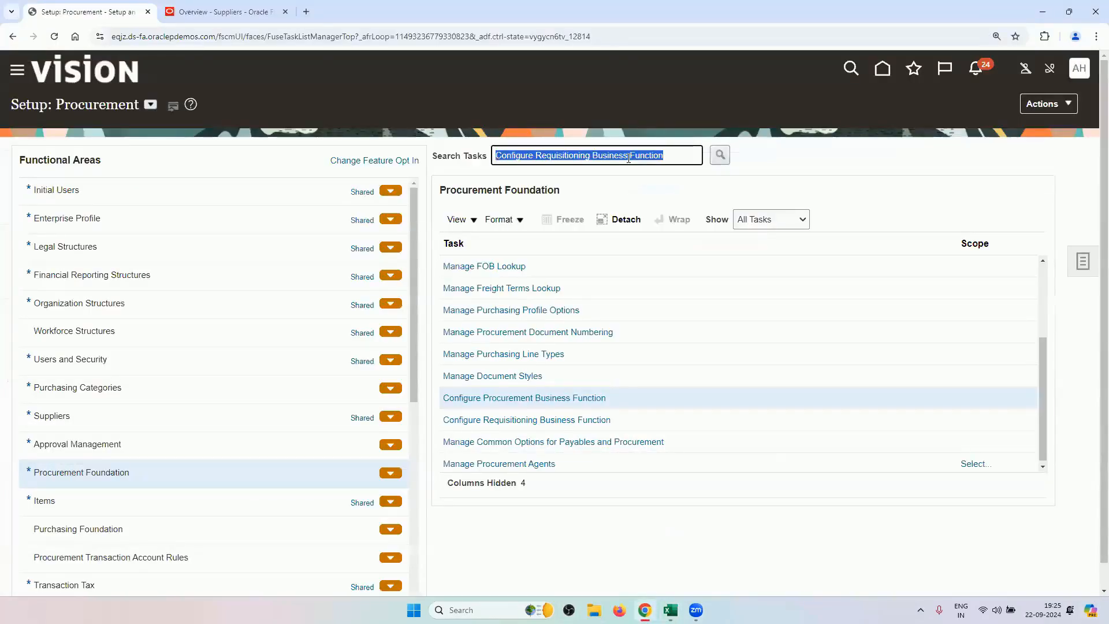
Search setup tasks for Manage Procurement Document Numbering and open it.
key("ctrl+v")
key("Return")
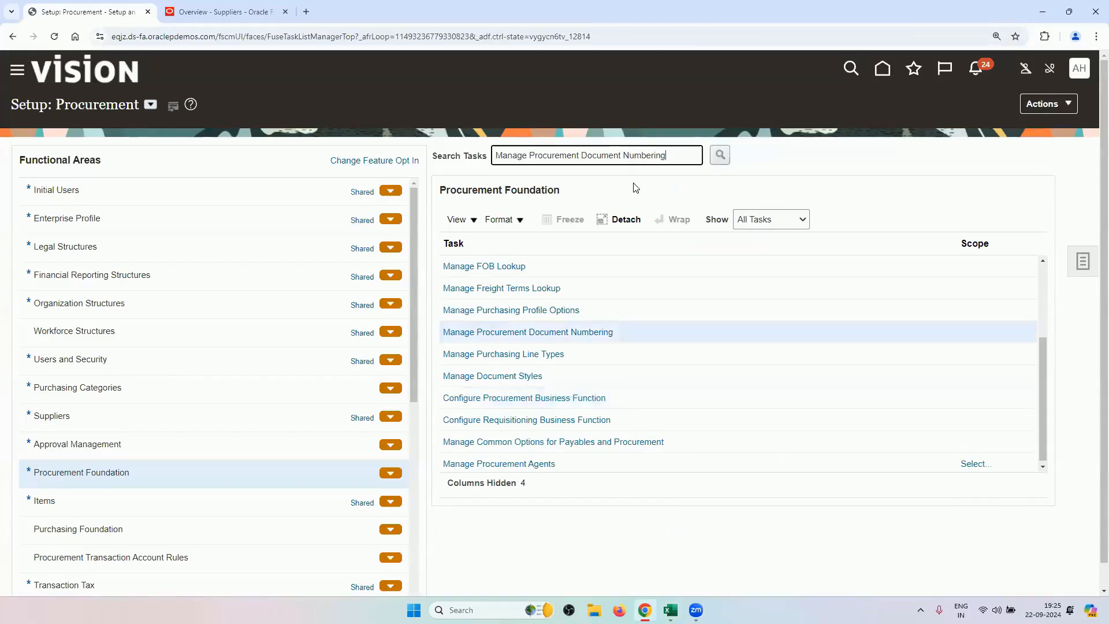
left_click(581, 334)
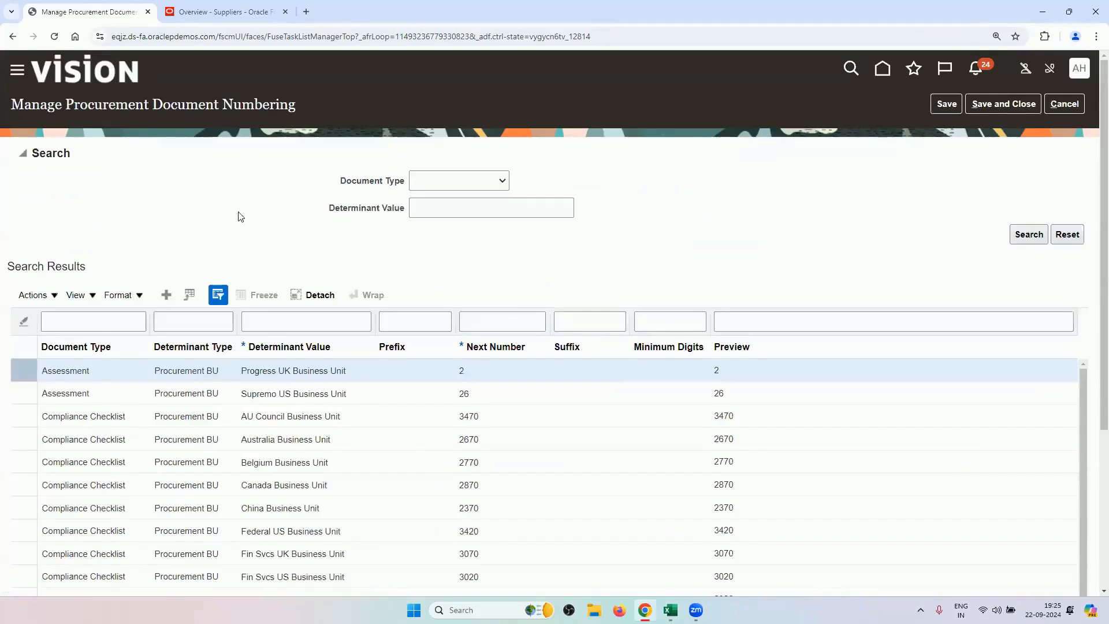
scroll(200, 203, "down", 3)
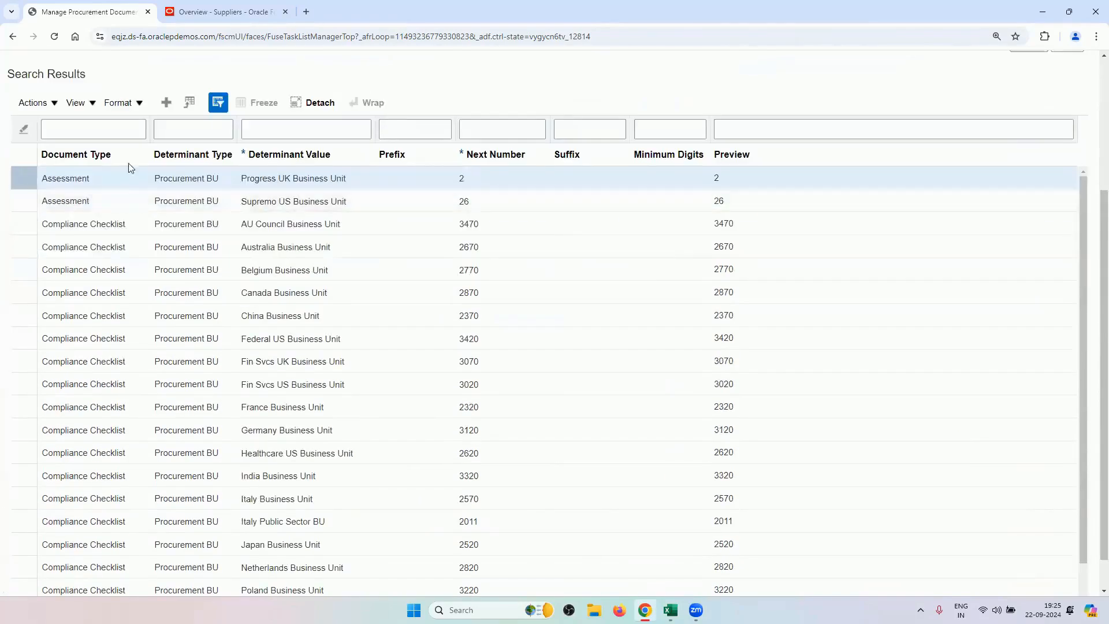
Start a new document numbering row, then discard it unchanged and leave the page.
left_click(97, 173)
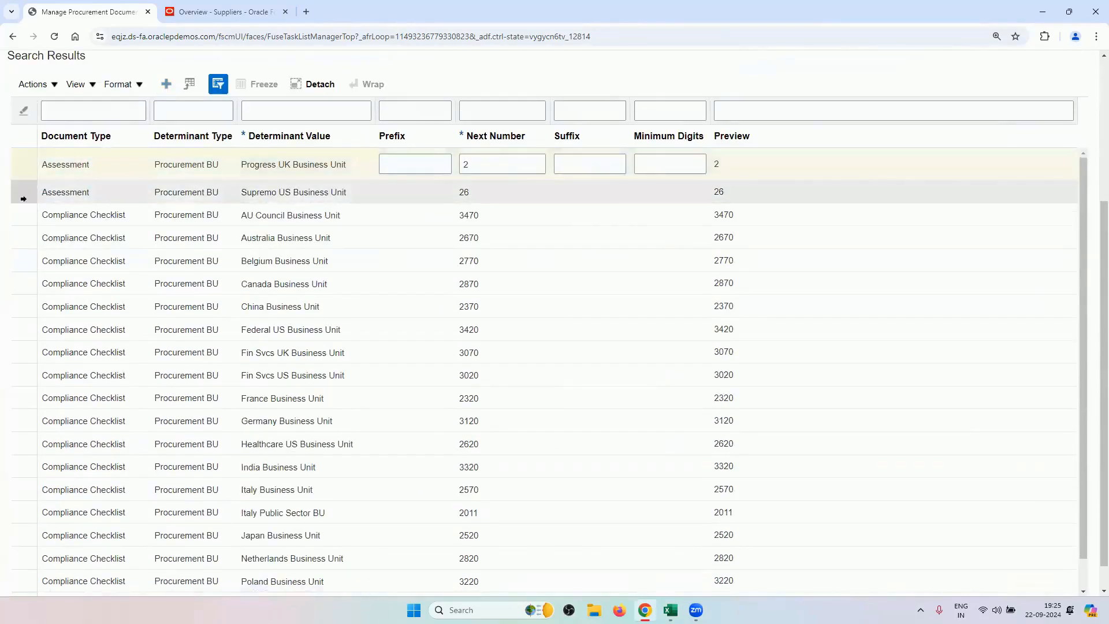
scroll(150, 225, "up", 3)
left_click(166, 270)
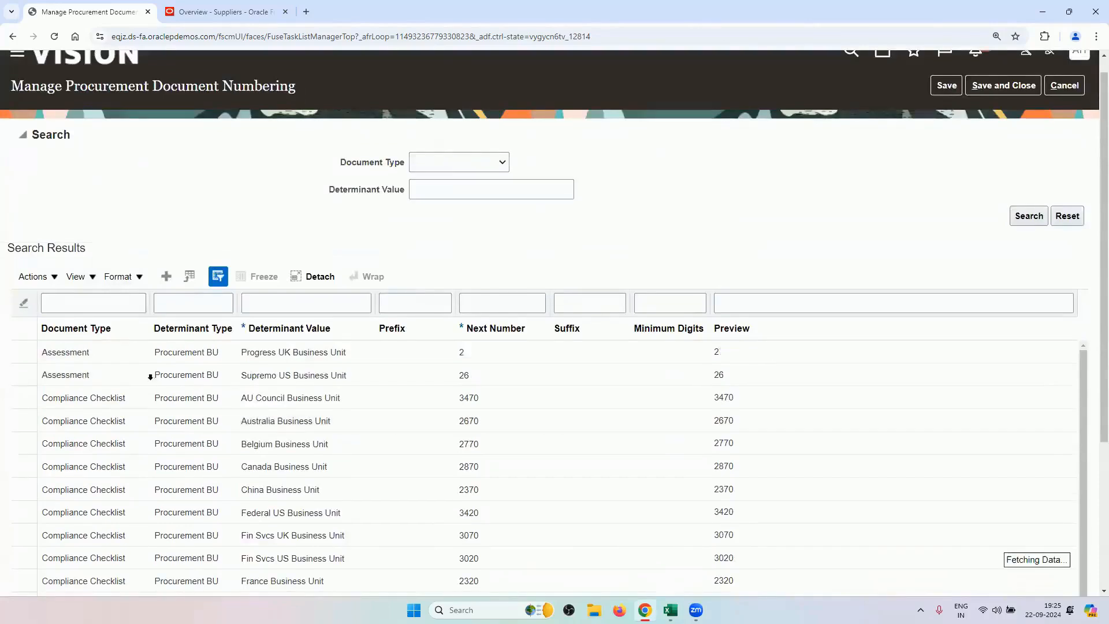
left_click(114, 376)
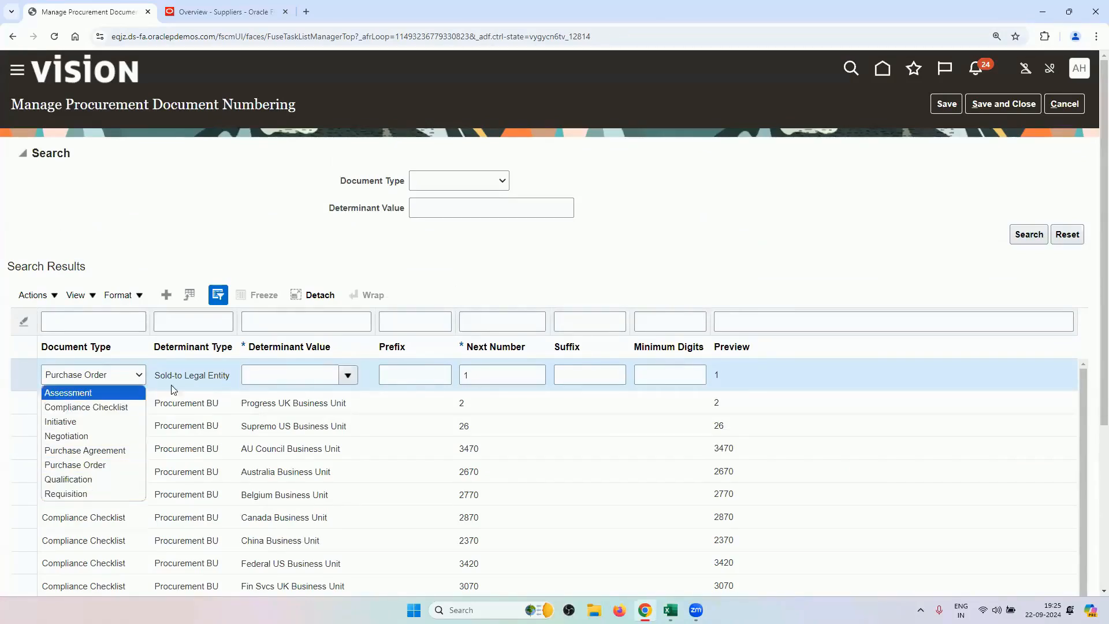
left_click(187, 376)
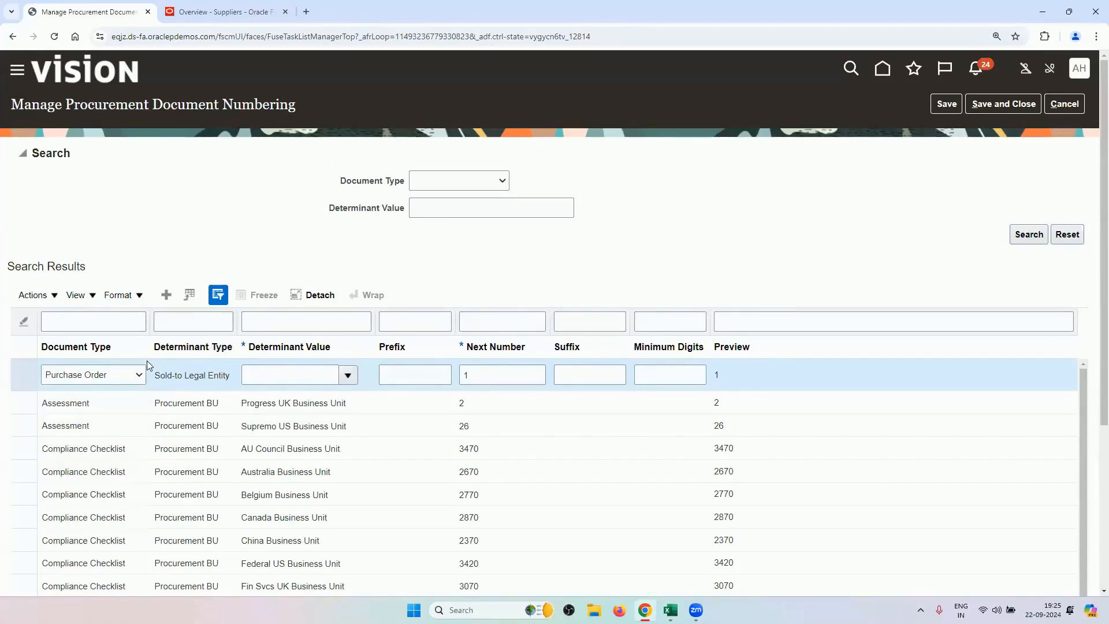
left_click(1049, 109)
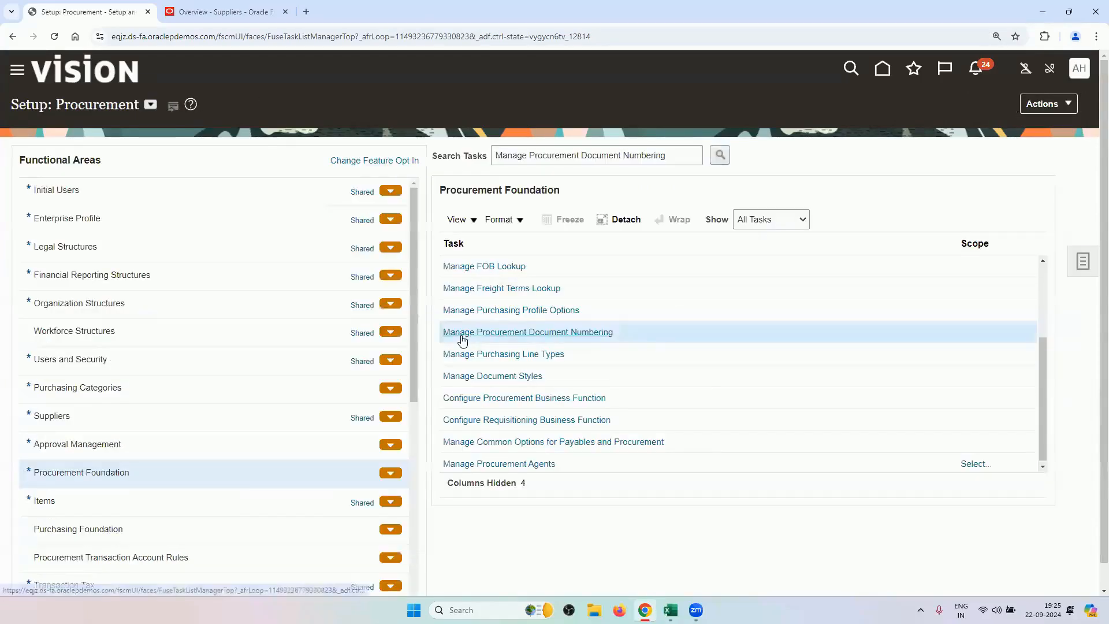
Reopen numbering, filter Determinant Value on RV, and check requisition prefix RVREQ with next number 11.
left_click(454, 335)
scroll(170, 223, "down", 2)
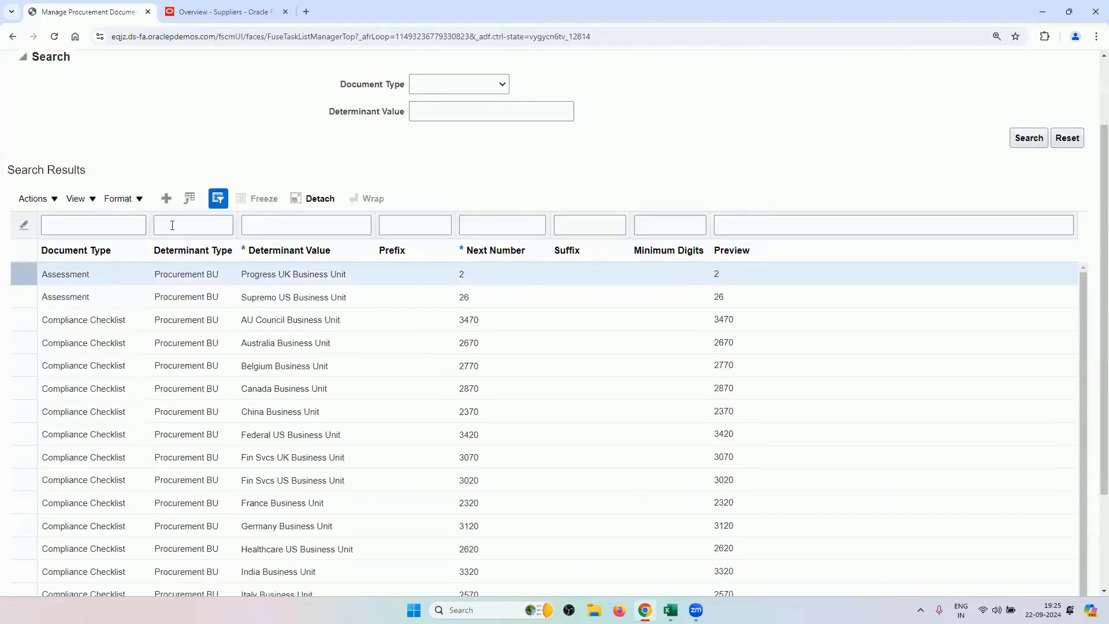
left_click(329, 225)
type("RV")
key("Return")
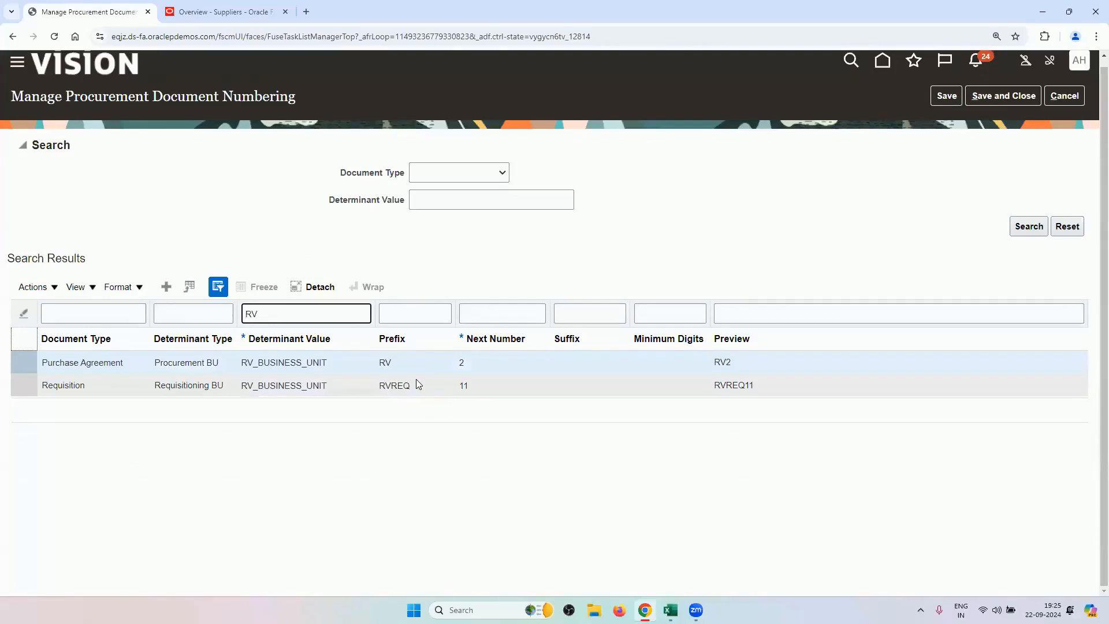
left_click(469, 396)
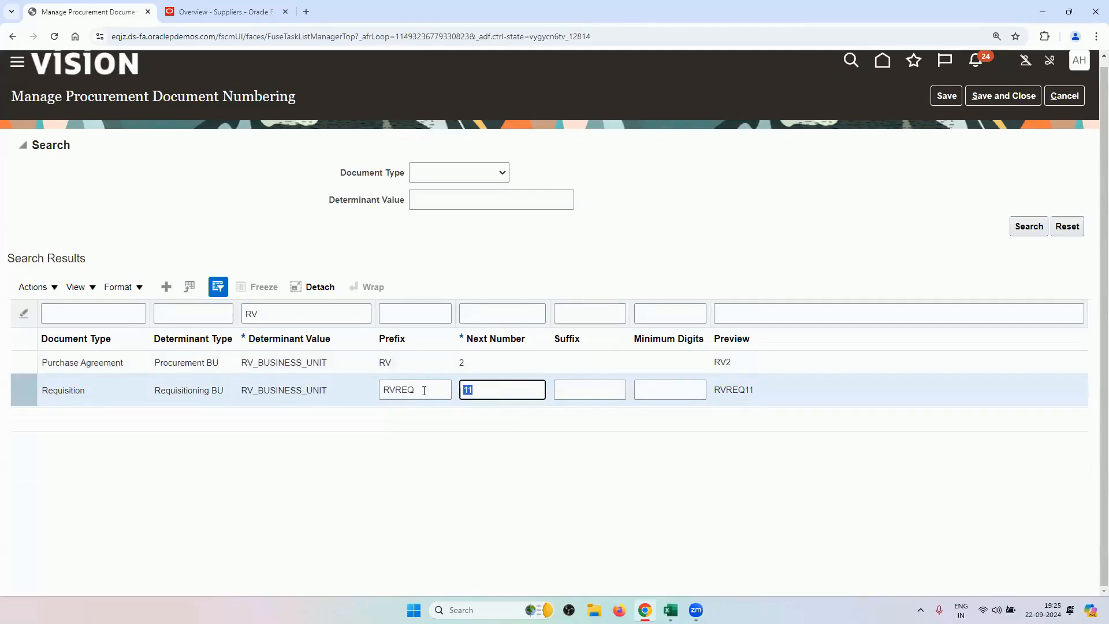
left_click(384, 395)
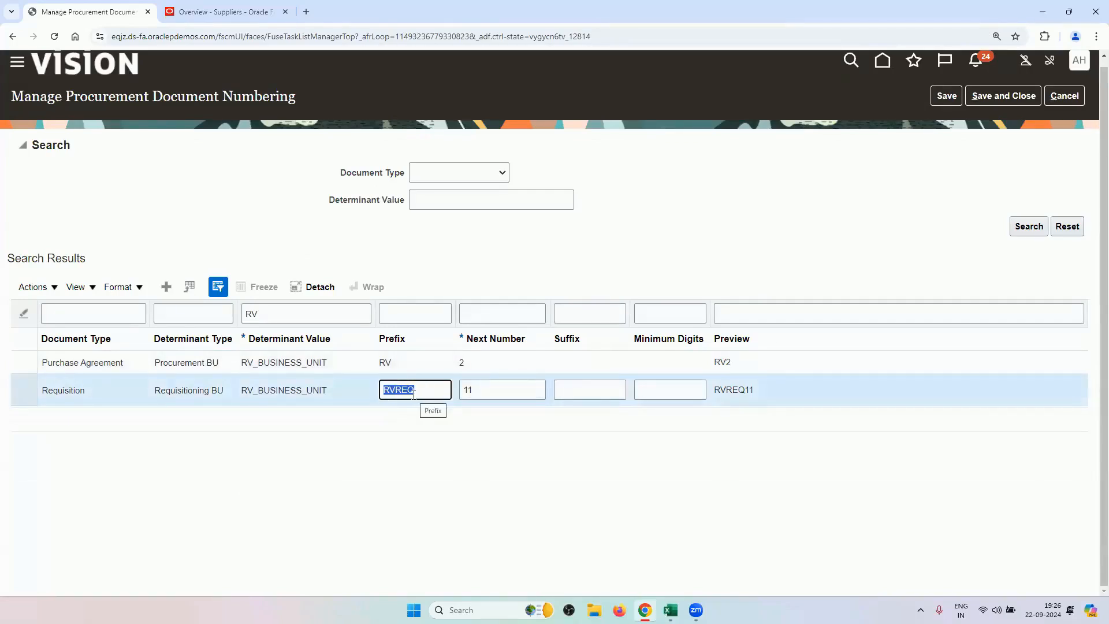
left_click(224, 10)
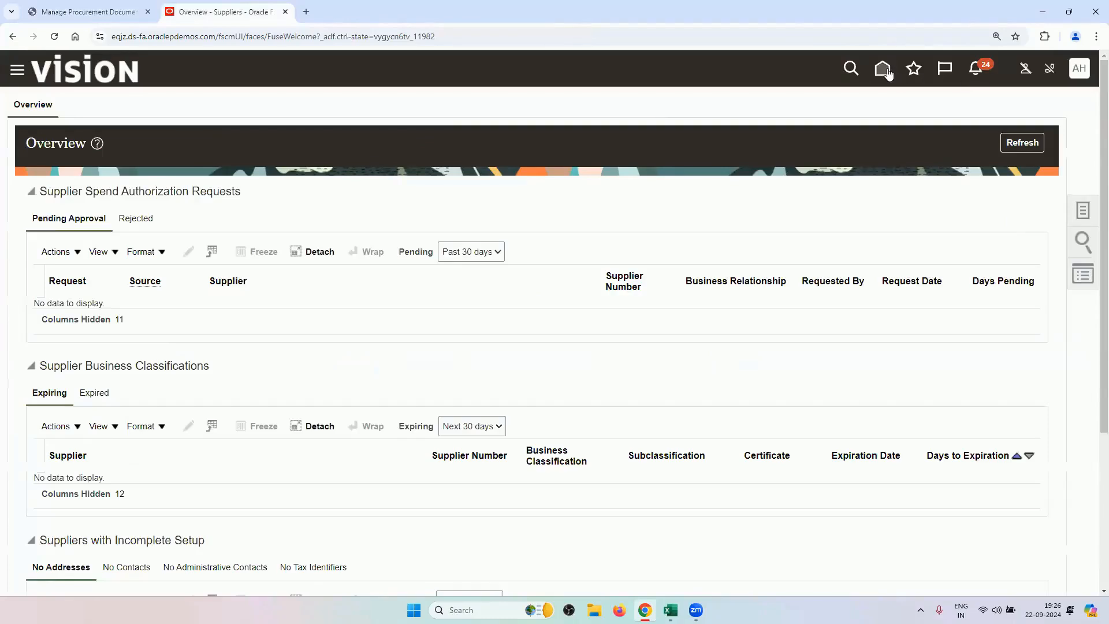
Go to the Oracle home page and open the Order Management work area.
left_click(887, 74)
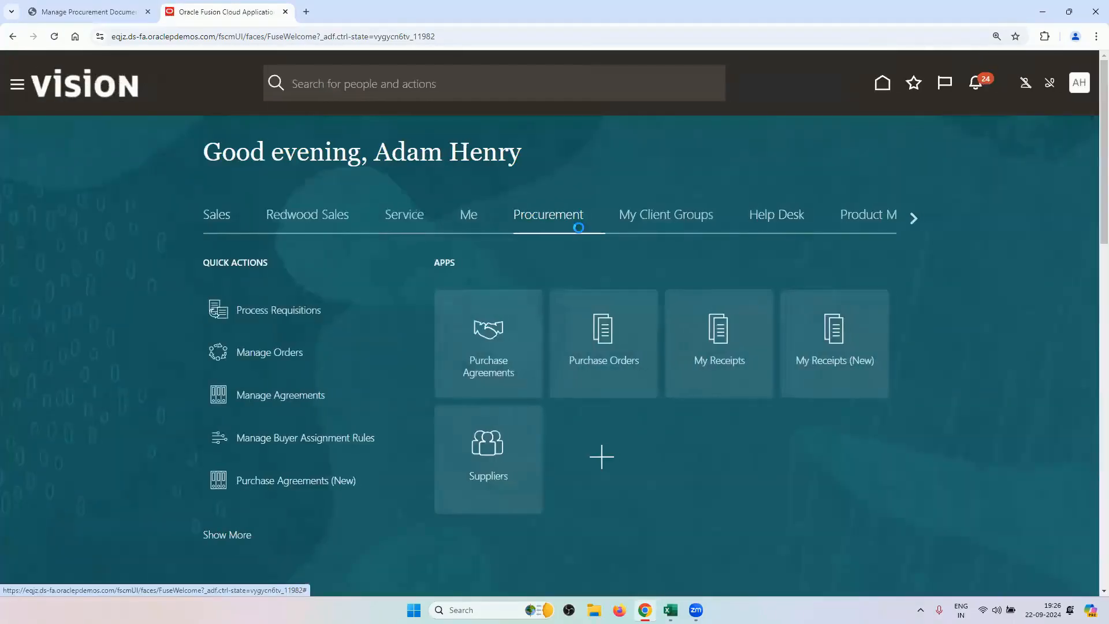
left_click(916, 220)
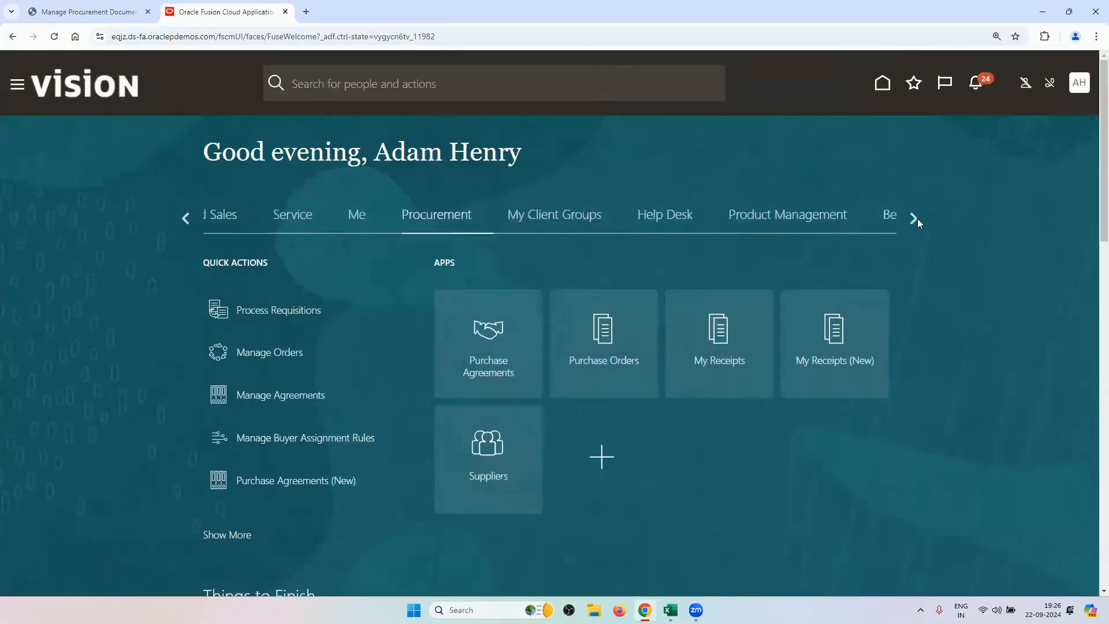
left_click(915, 219)
left_click(913, 218)
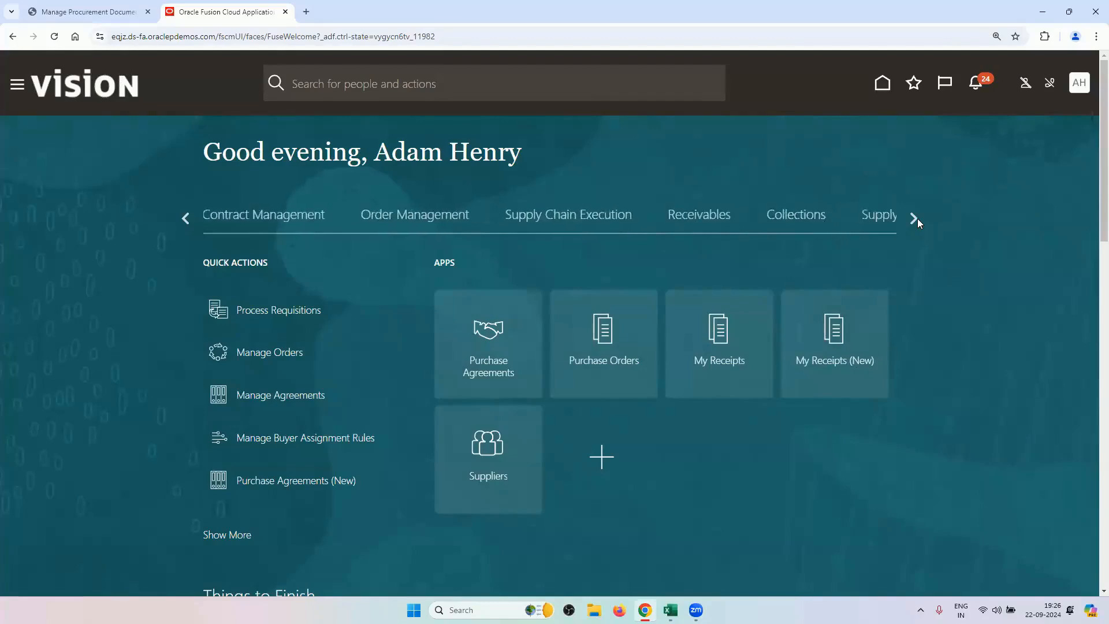
left_click(444, 218)
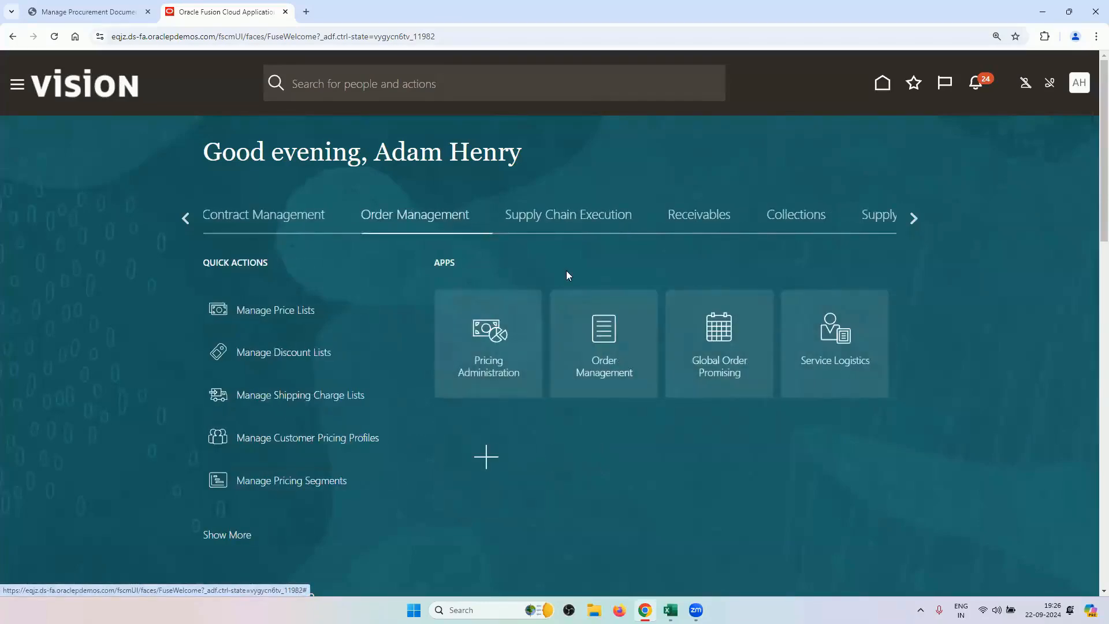
left_click(619, 363)
Copy order number 98442 from the training sheet's cell F46 and search for it in Order Management.
mouse_move(670, 610)
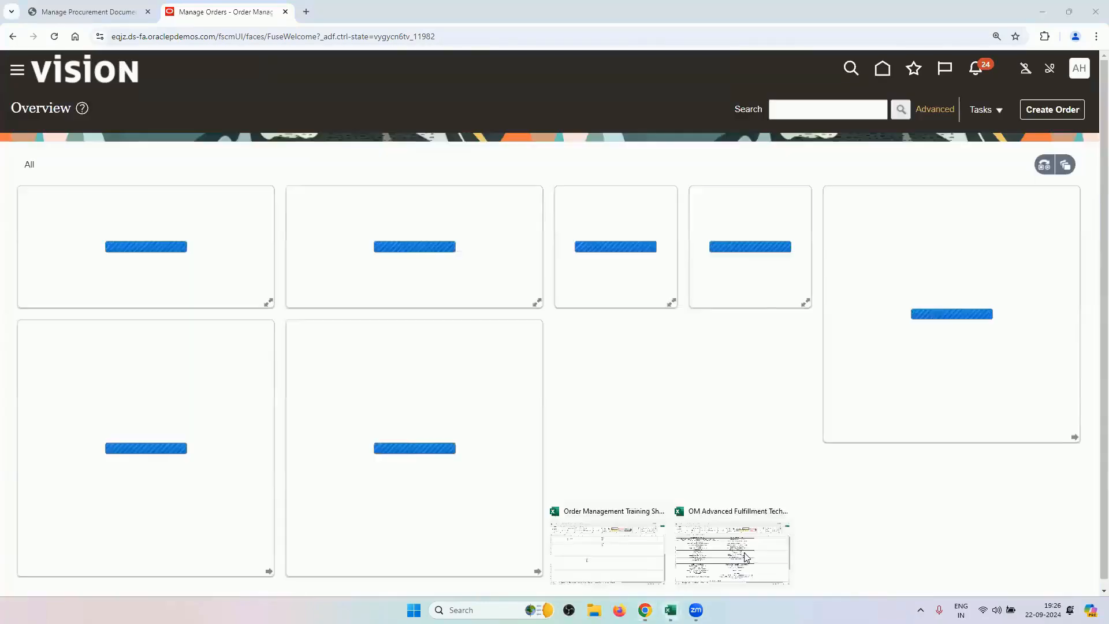
left_click(643, 550)
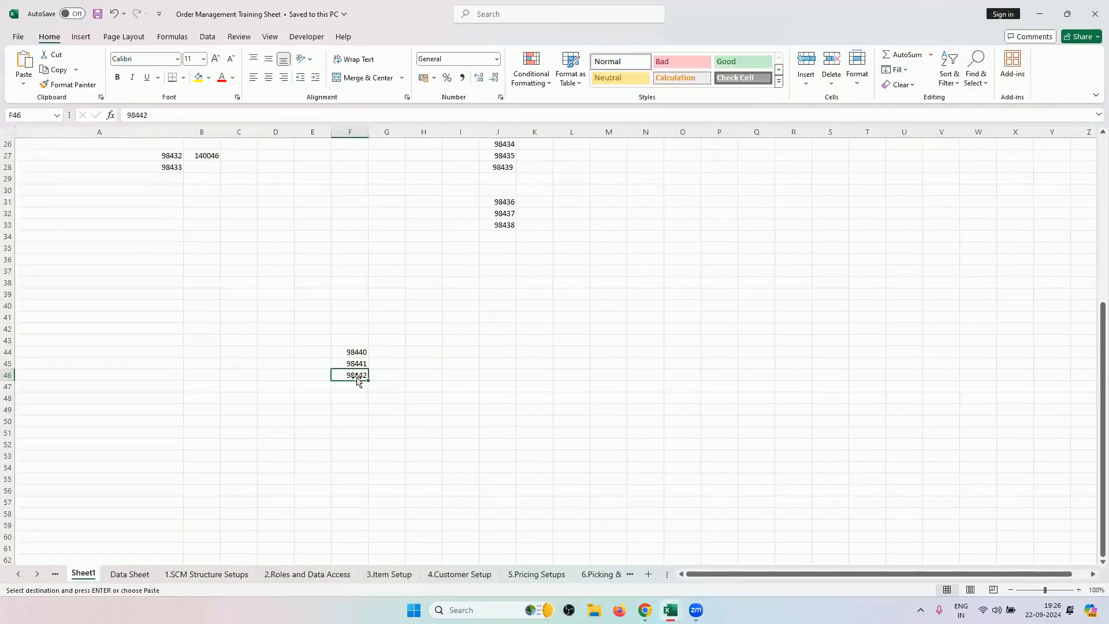
key("ctrl+c")
left_click(644, 610)
left_click(839, 115)
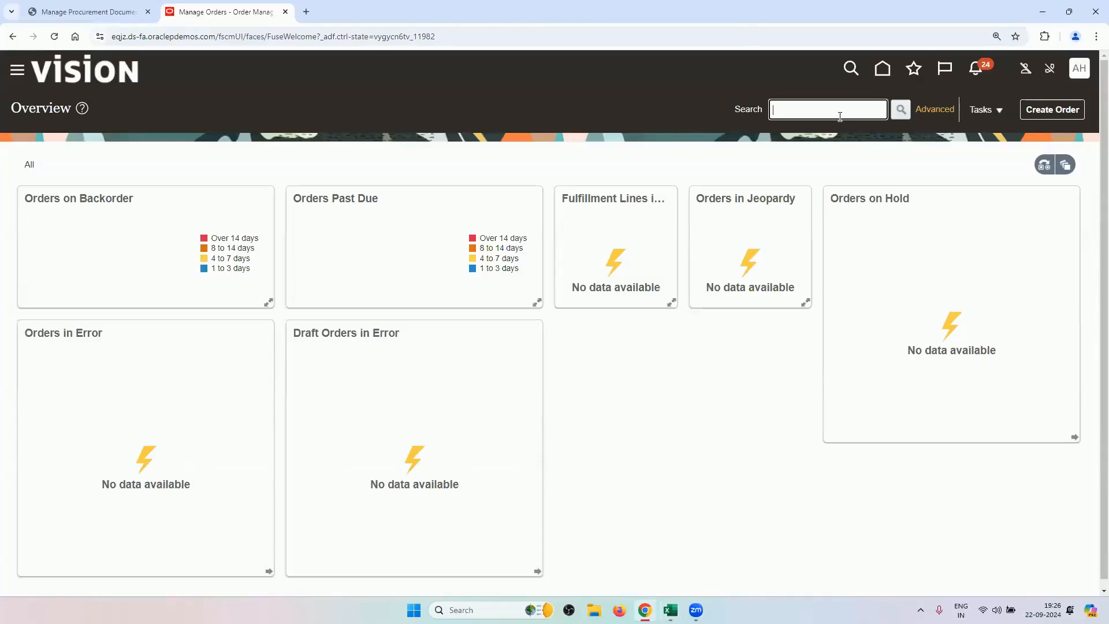
key("ctrl+v")
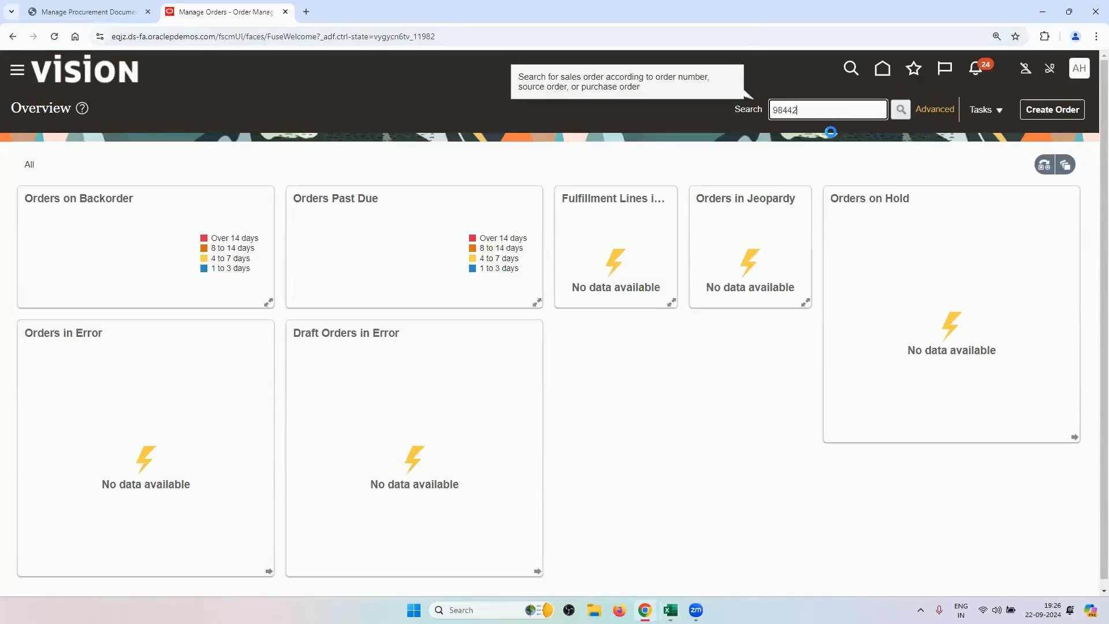
key("Return")
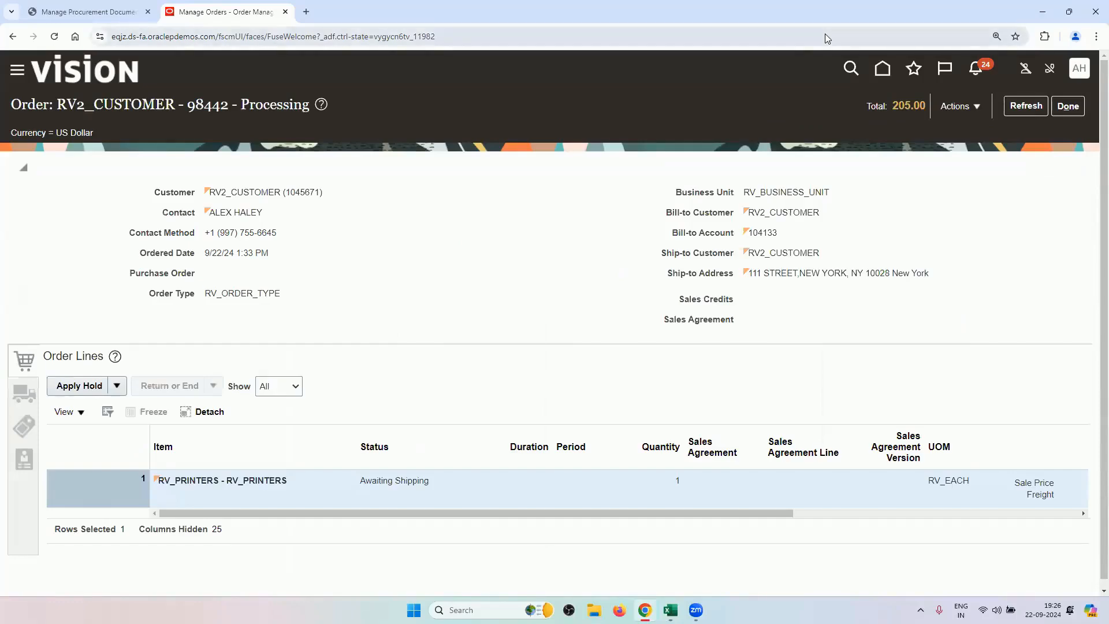
Switch order 98442 to fulfillment view and check its drop-ship PO US164979 and requisition RVREQ10.
left_click(958, 106)
left_click(883, 272)
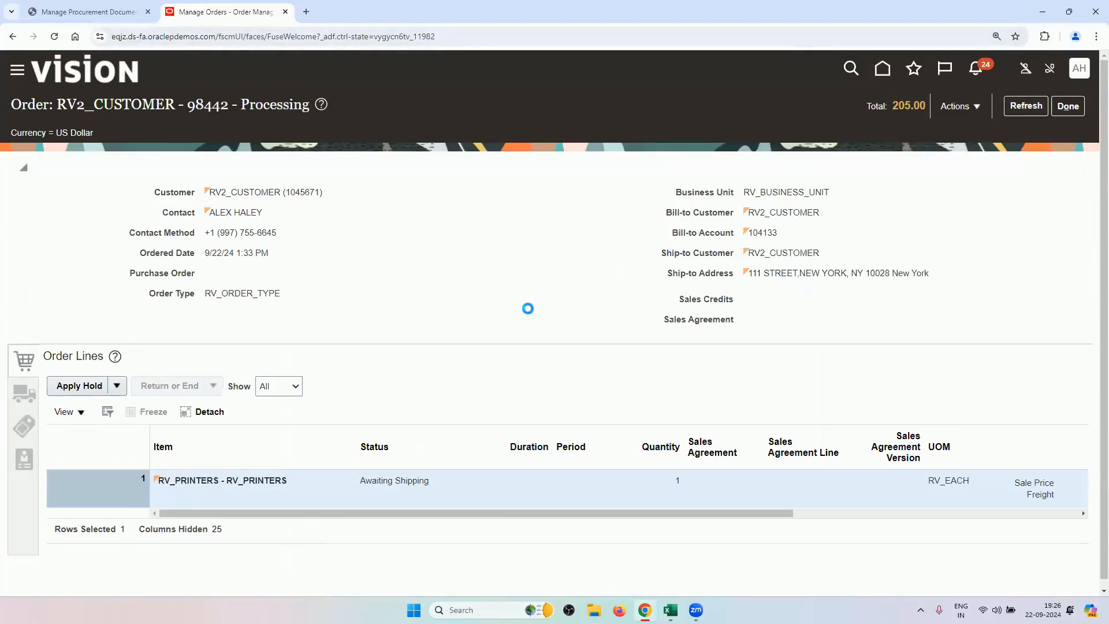
scroll(375, 373, "down", 5)
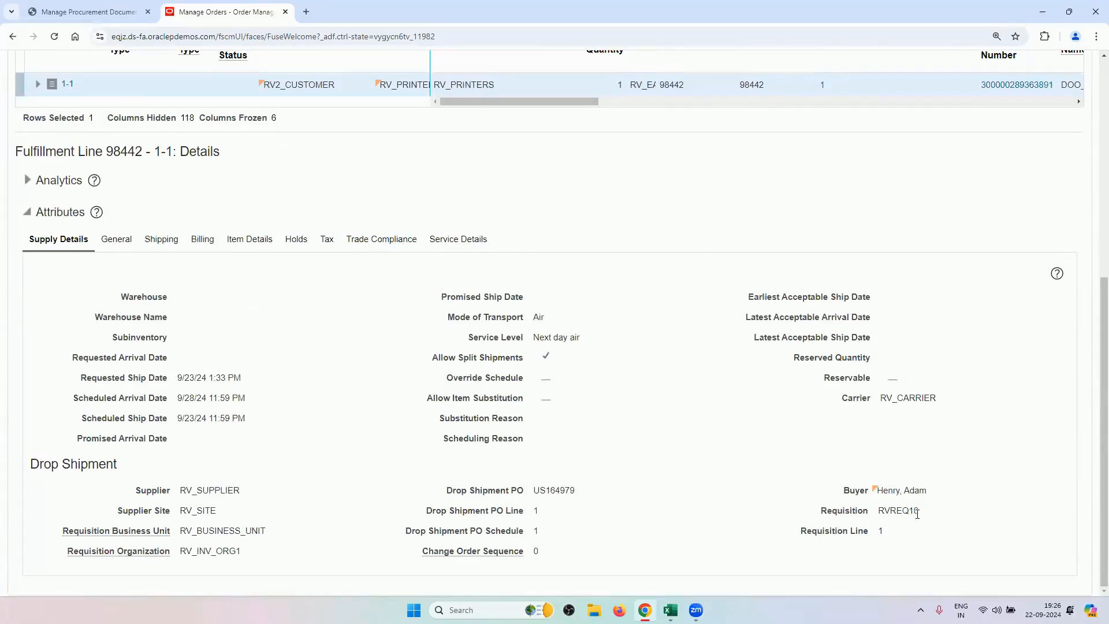
left_click(98, 13)
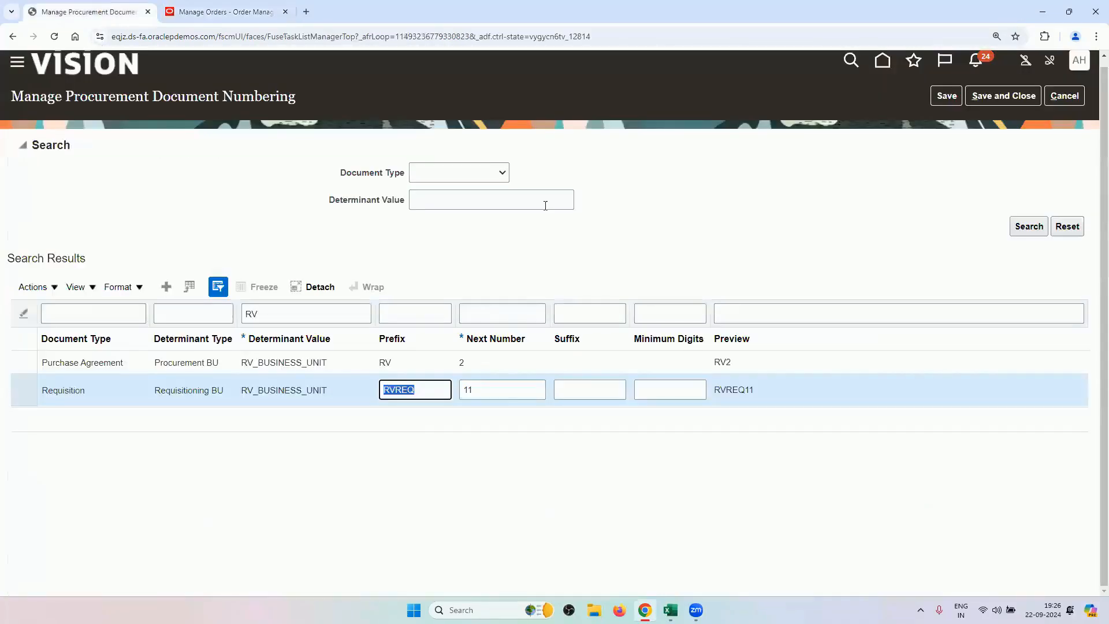
Check the RV rows: Requisition prefix RVREQ with next number 11, Purchase Agreement prefix RV.
left_click(422, 392)
left_click(498, 388)
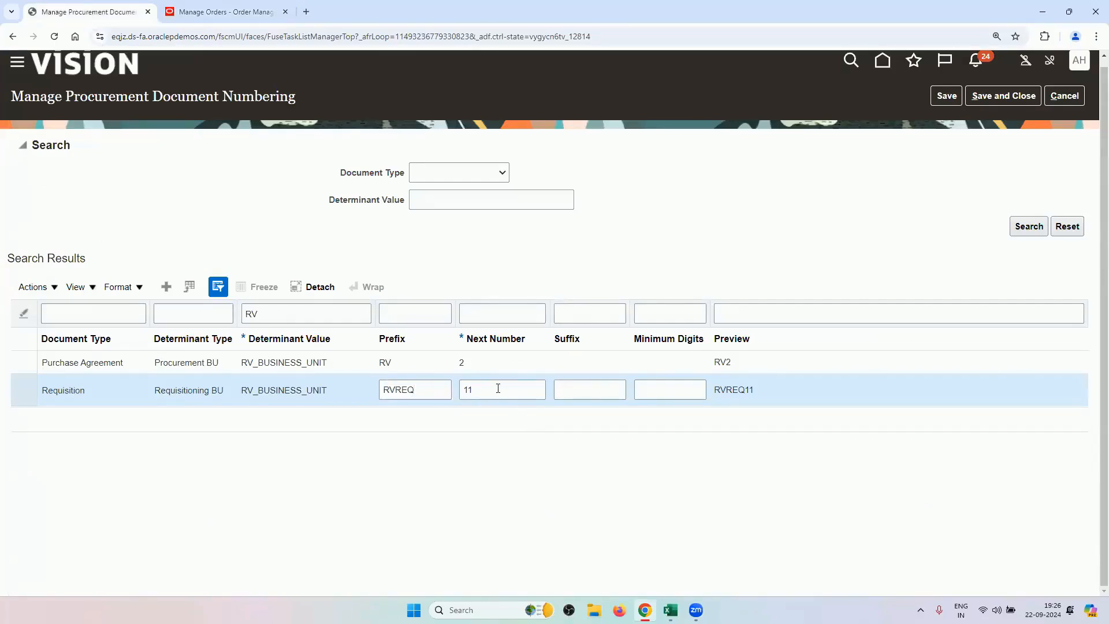
left_click(431, 390)
left_click(357, 362)
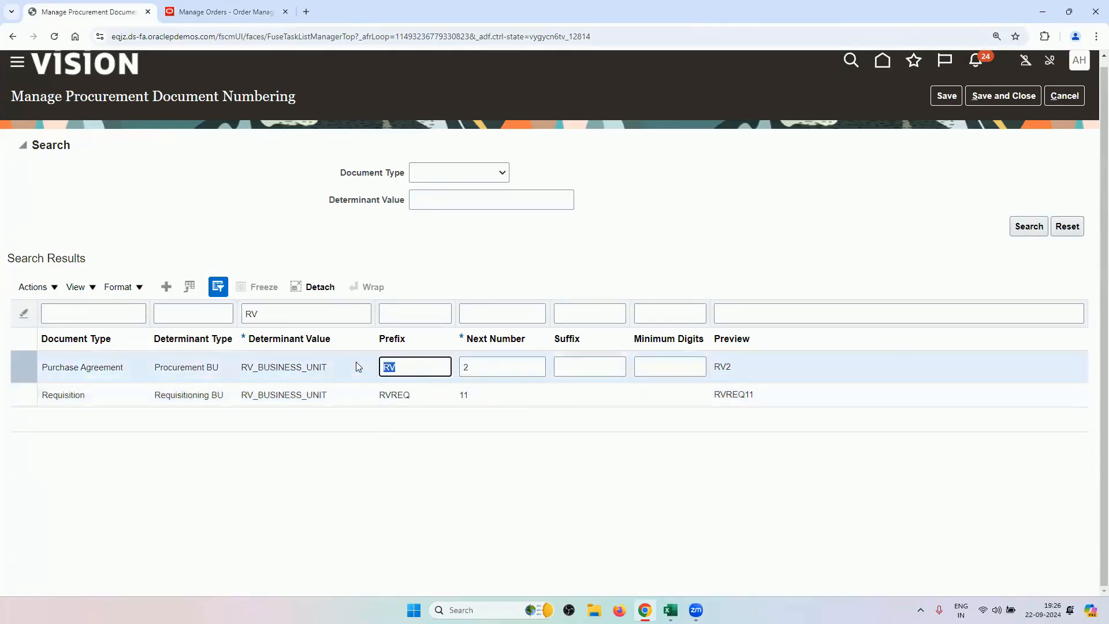
left_click(404, 362)
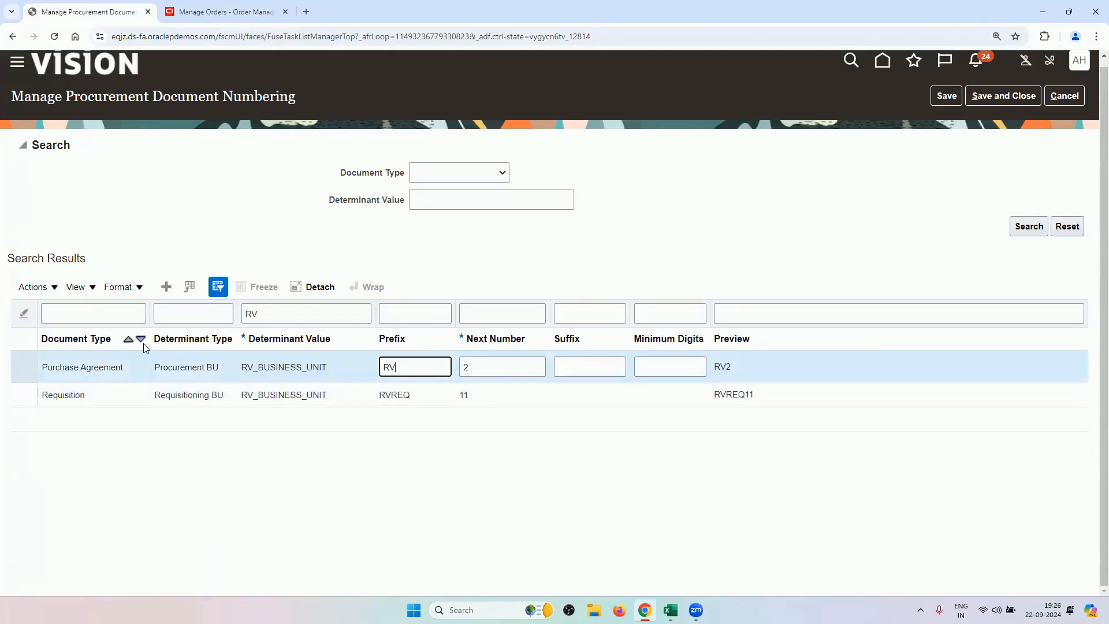
Remove RV from the Determinant Value filter and refresh the numbering table.
double_click(321, 319)
key("BackSpace")
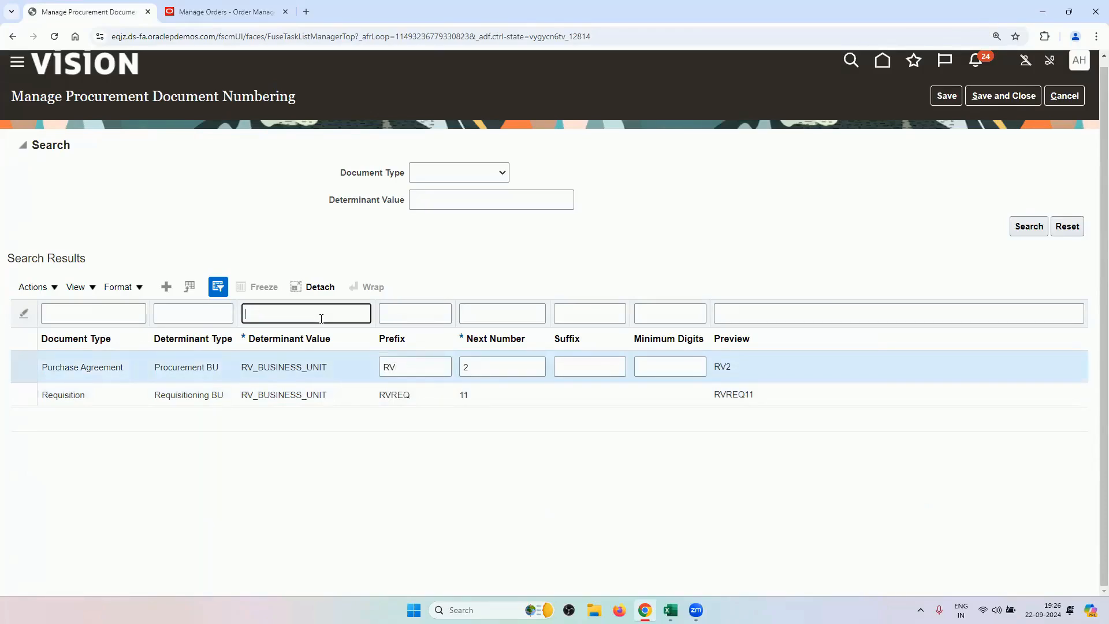
key("Return")
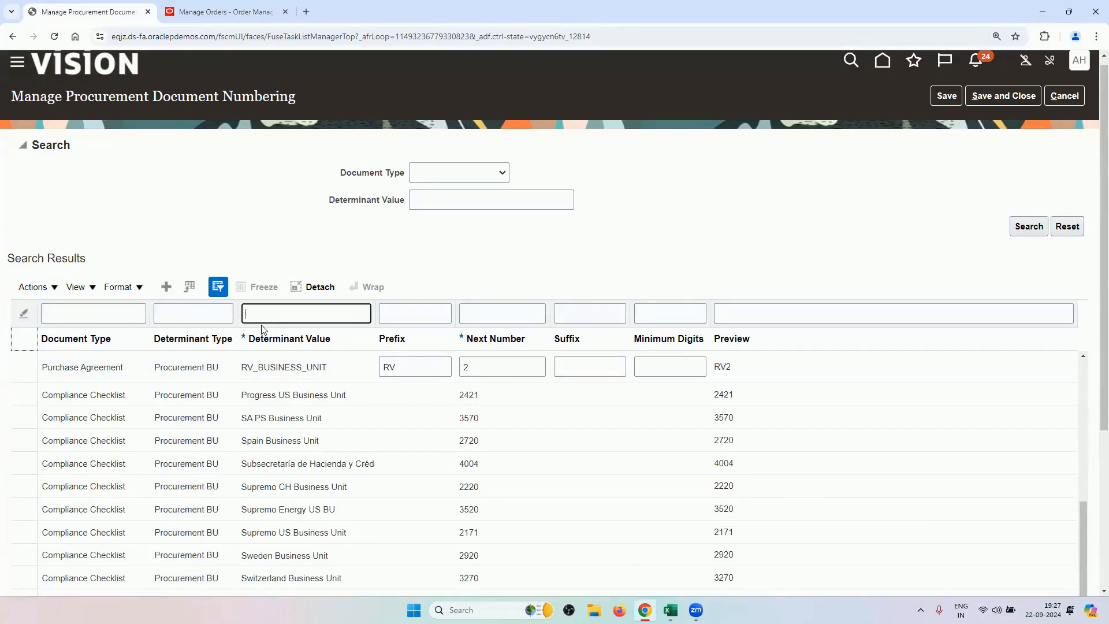
Filter numbering on US and compare the US1 Legal Entity PO row (prefix US, next 164980) with PO US164979.
type("US")
key("Return")
scroll(267, 242, "down", 1)
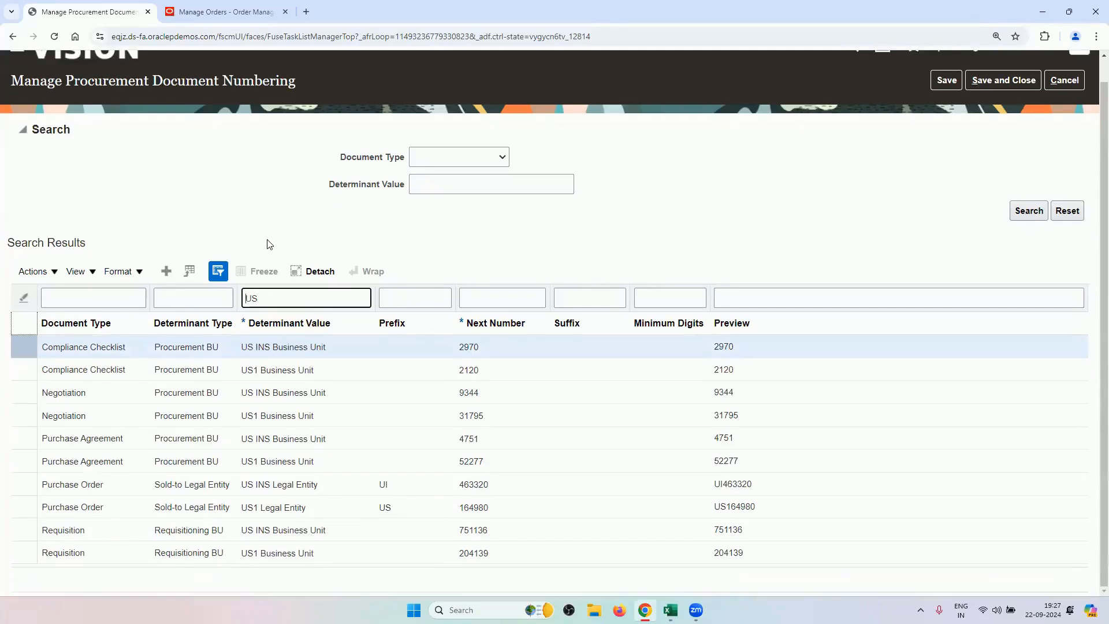
left_click(297, 506)
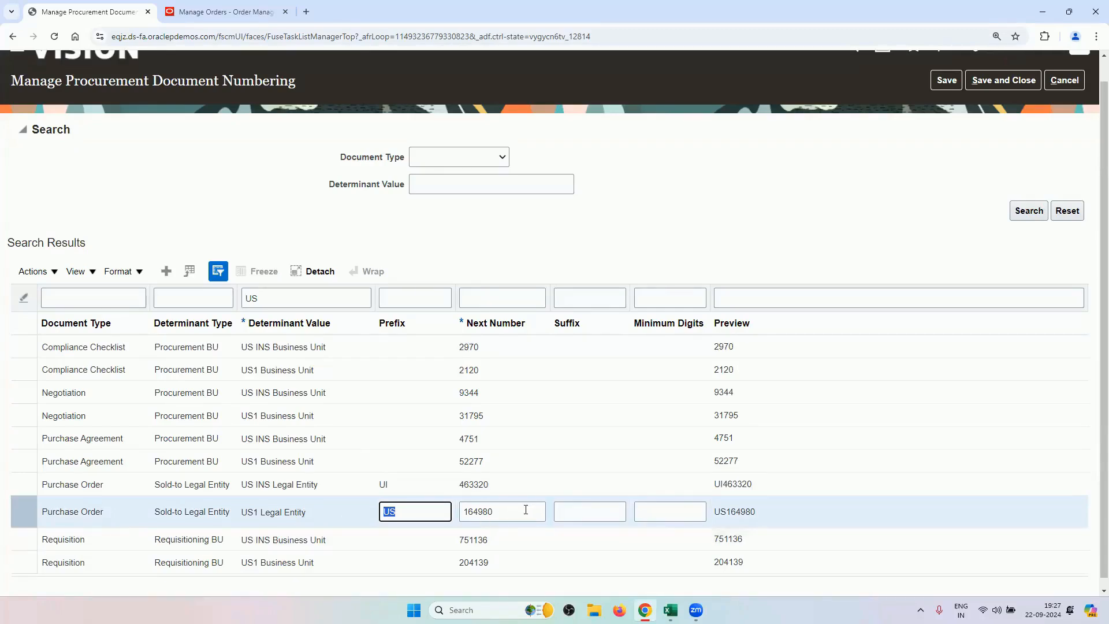
left_click(213, 5)
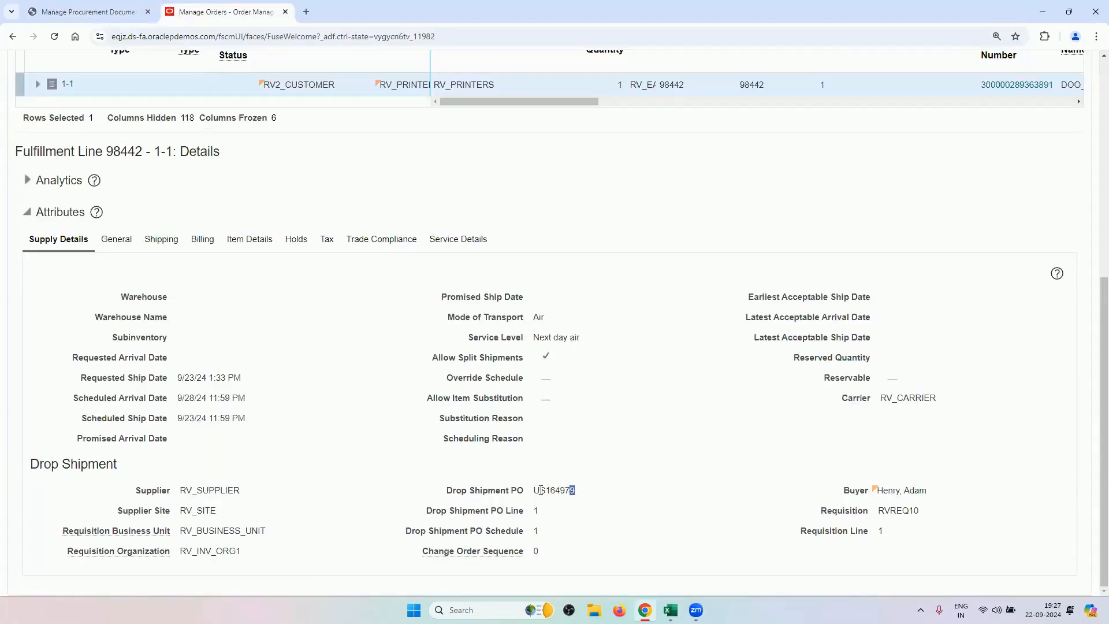
left_click_drag(574, 490, 529, 494)
left_click(133, 16)
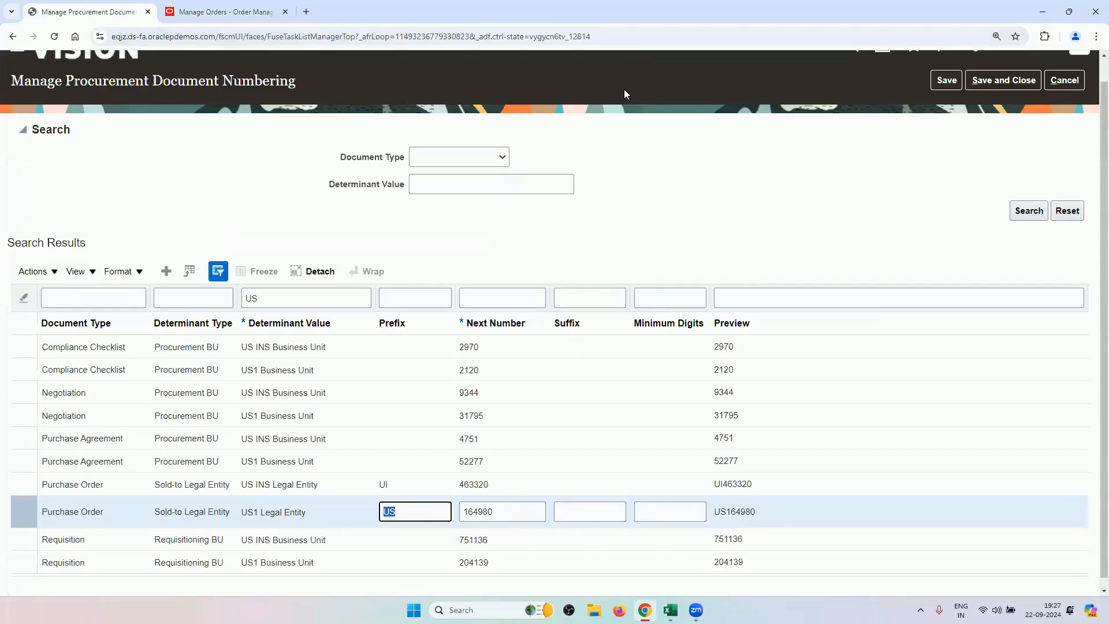
Cancel out of the numbering page, reopen it, and cancel again without saving.
left_click(1066, 82)
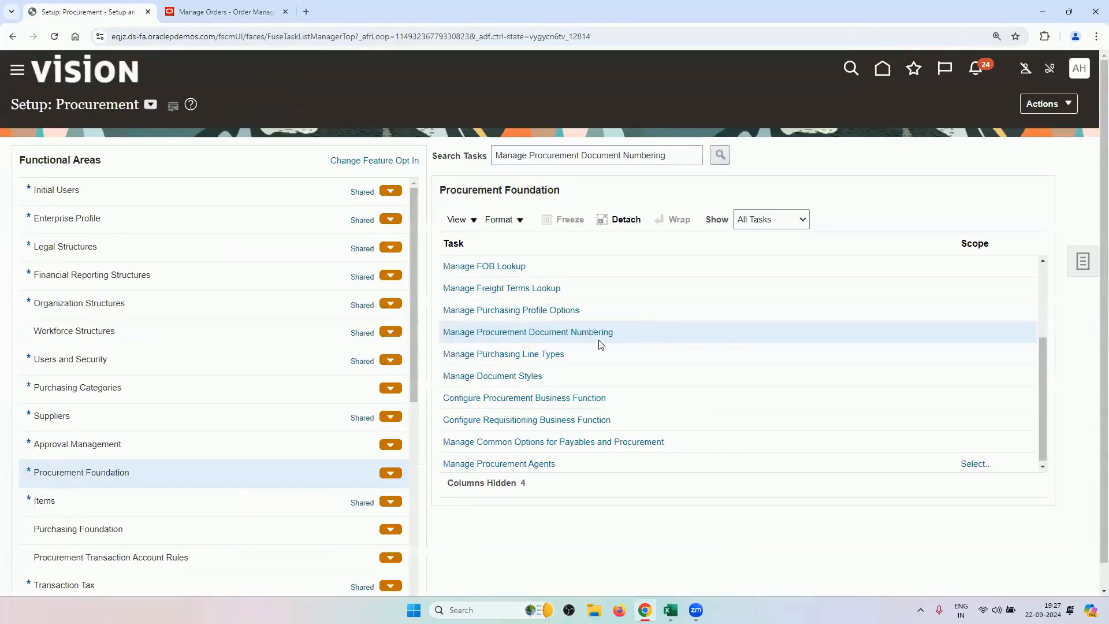
left_click(600, 332)
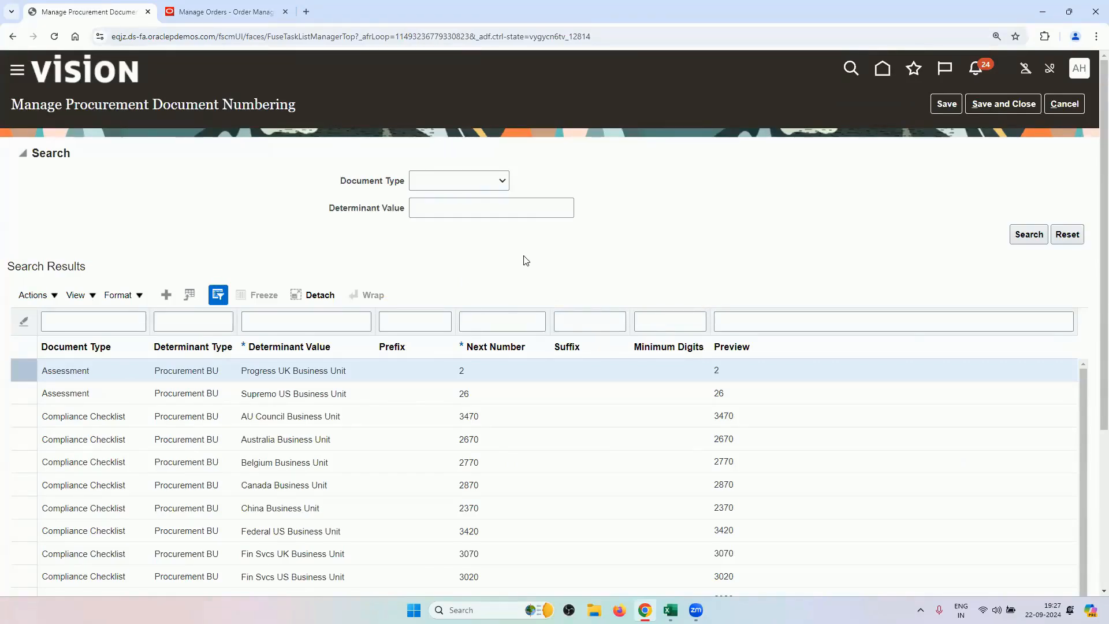
left_click(1064, 107)
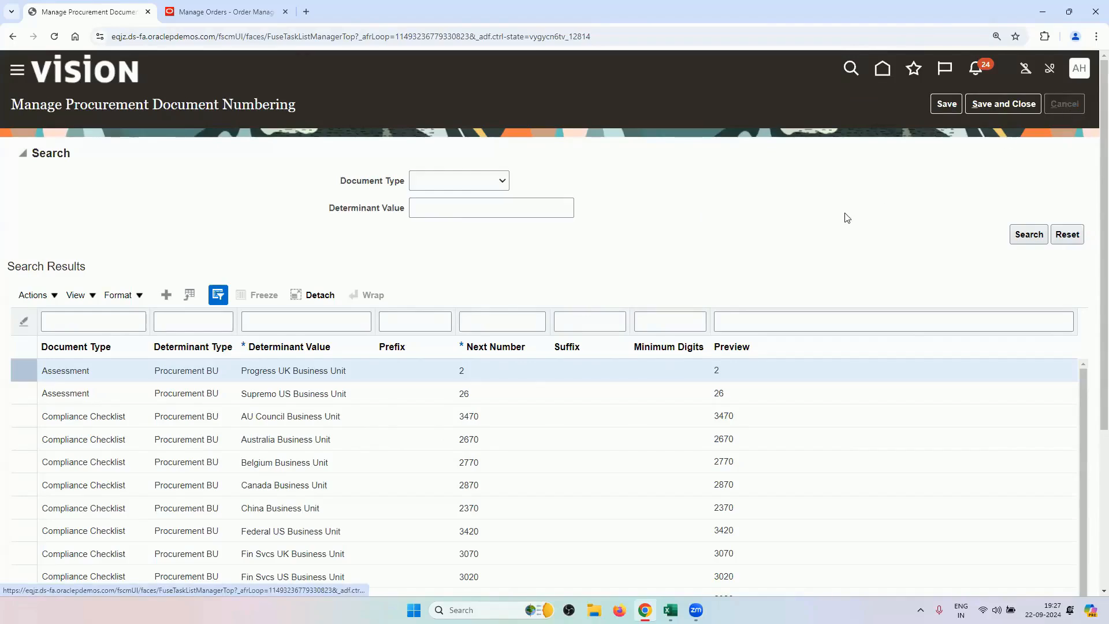
Search setup tasks for ASSIGN, refine to ASSIGN BUSINESS, and open Assign Business Unit Business Function.
triple_click(560, 155)
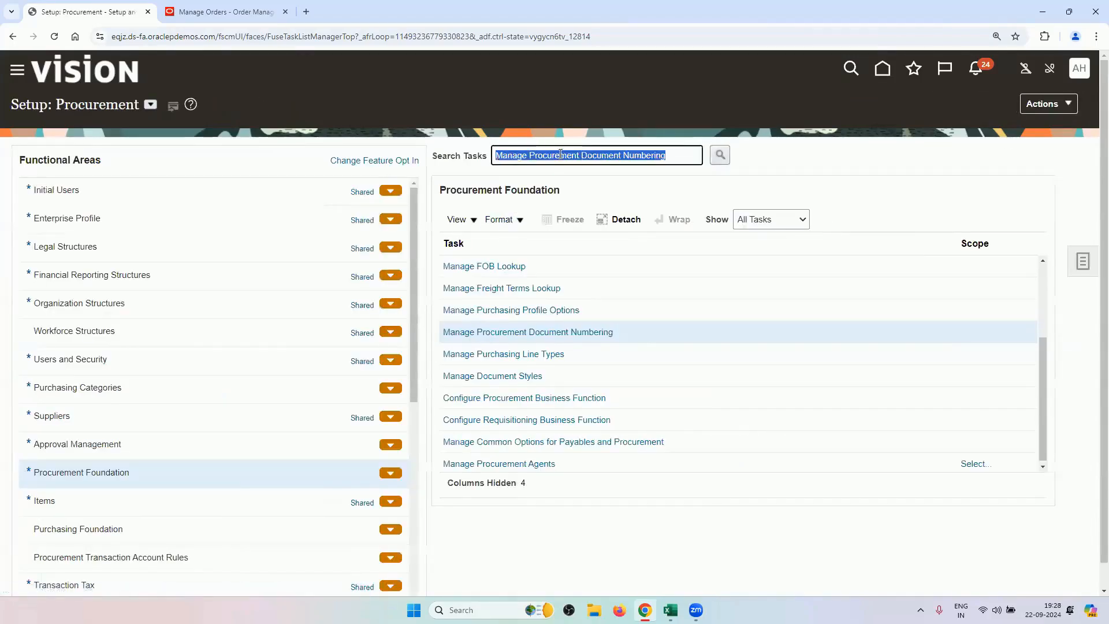
type("ASSIGN")
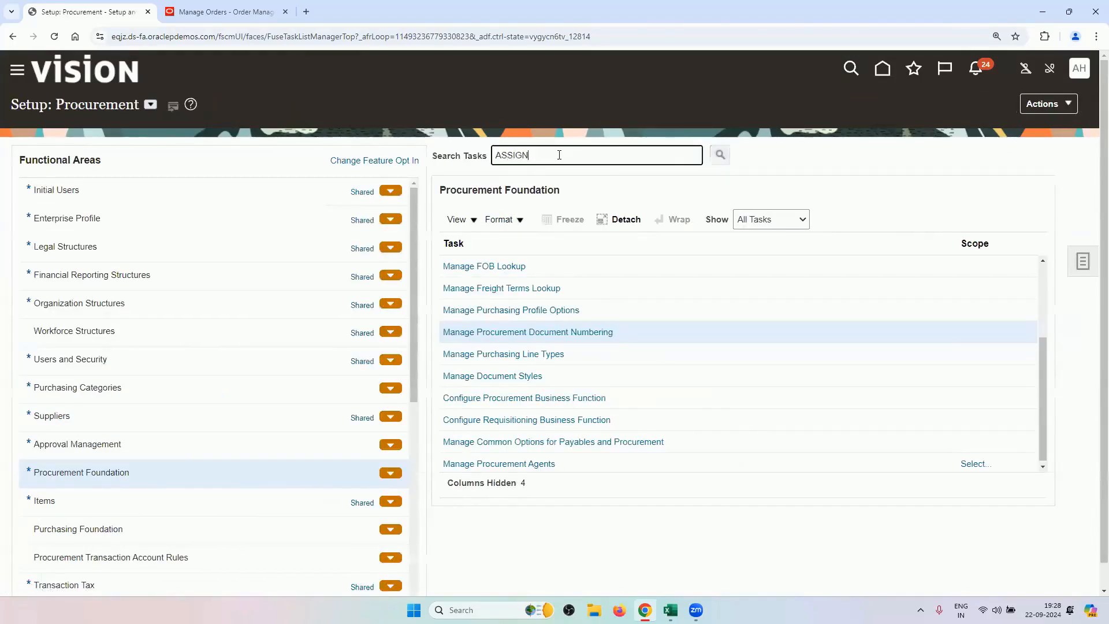
key("Return")
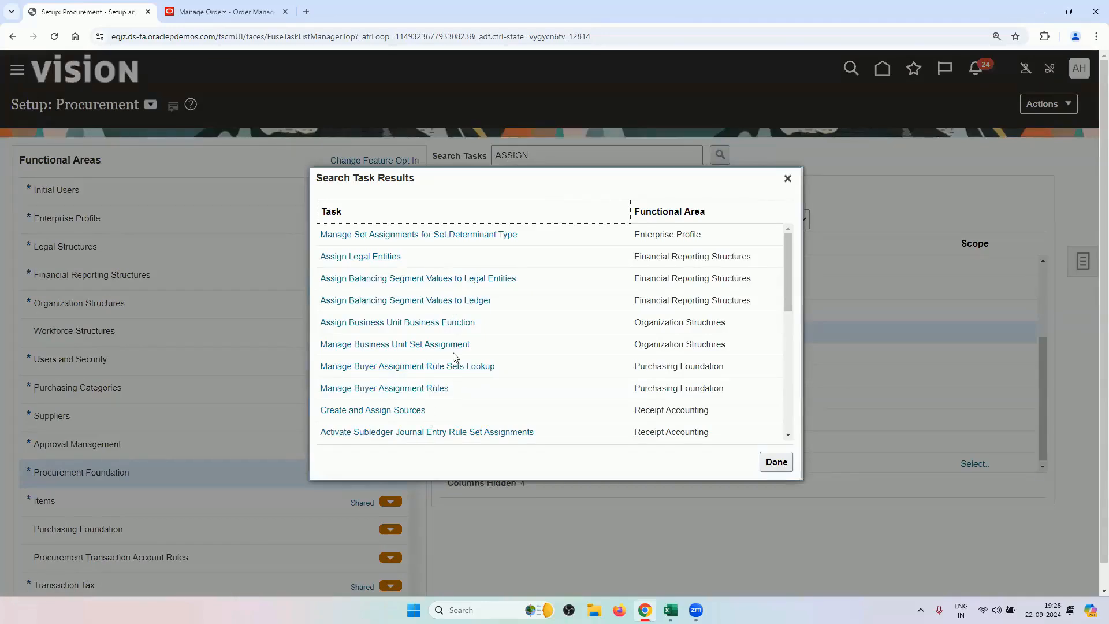
scroll(456, 358, "down", 2)
scroll(451, 366, "down", 5)
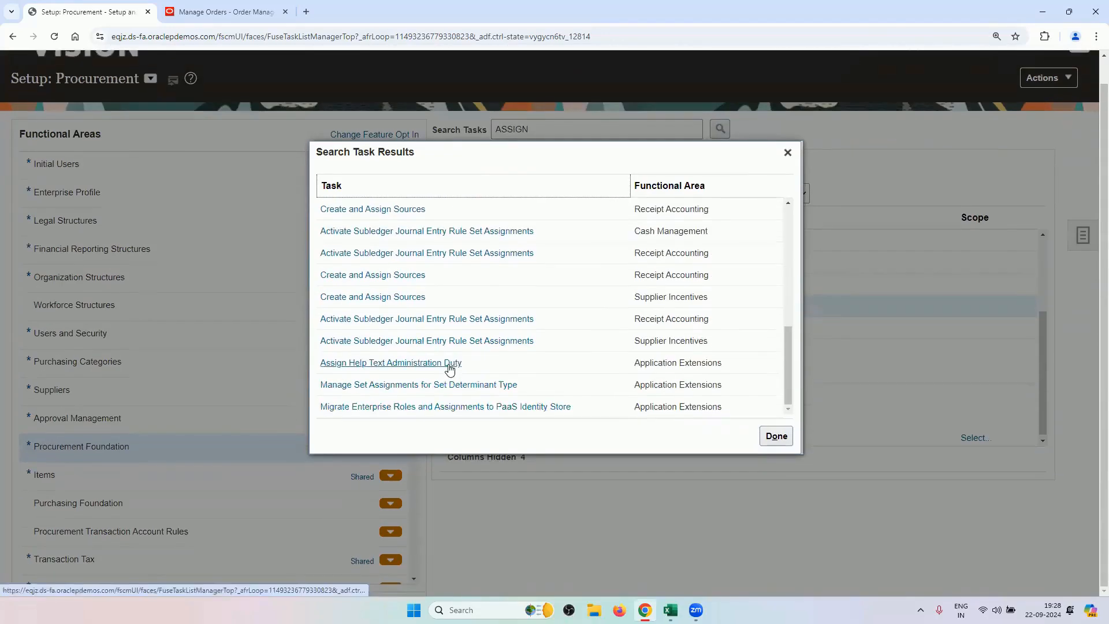
scroll(524, 382, "up", 10)
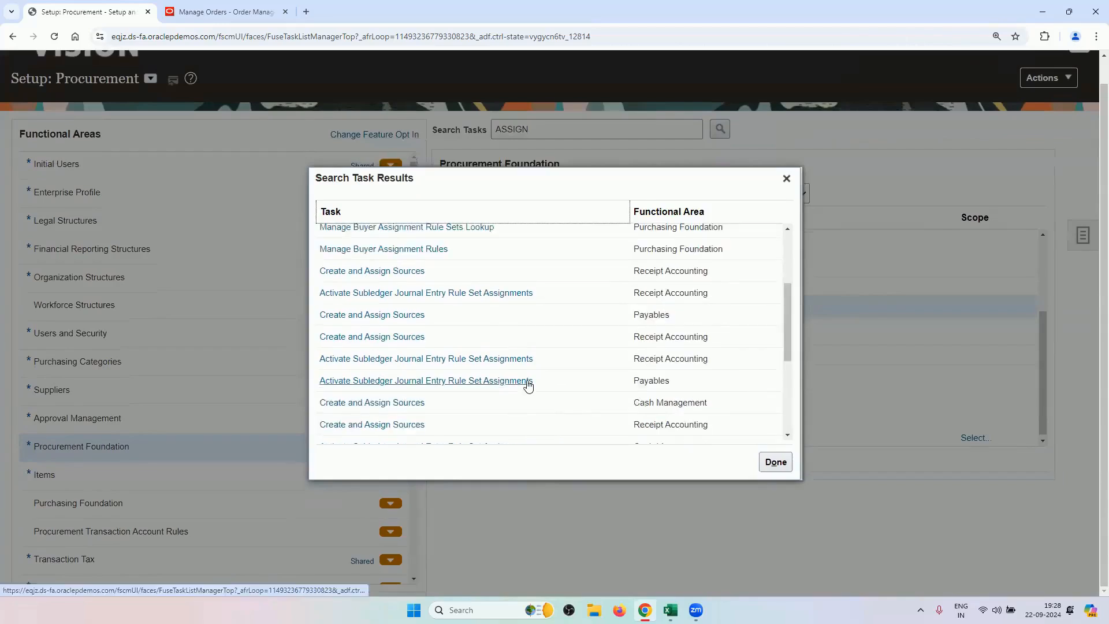
left_click(786, 203)
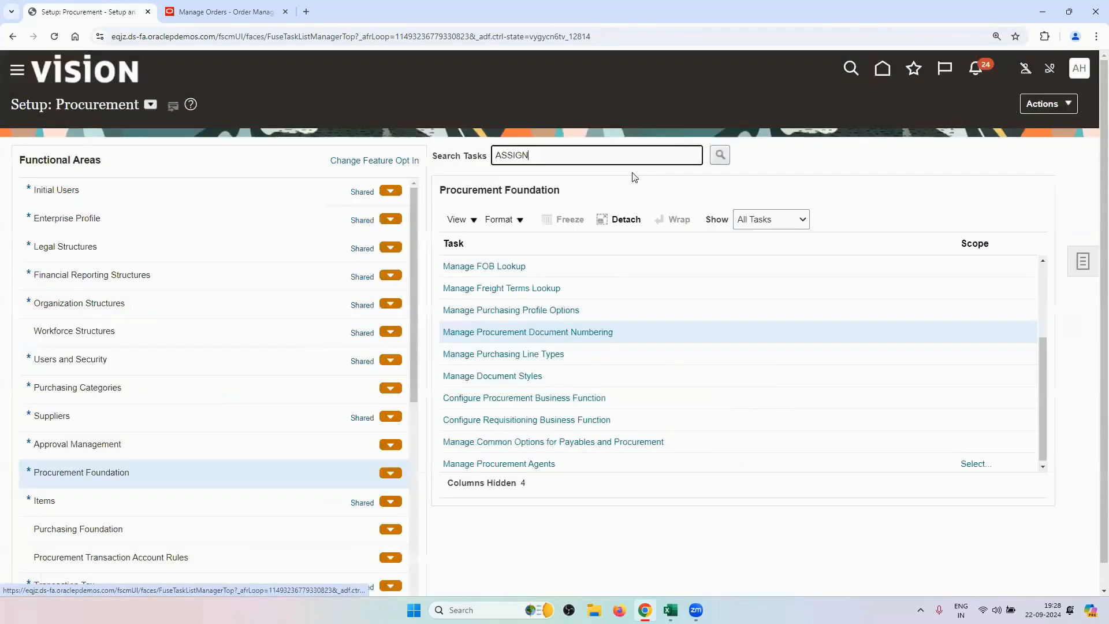
type("INESS")
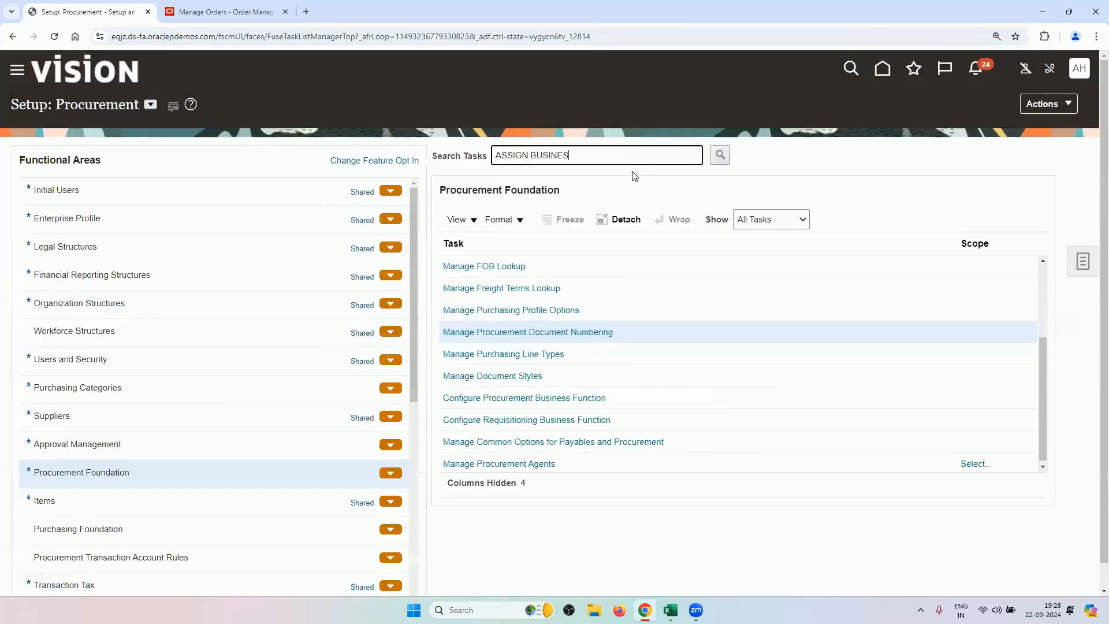
key("Return")
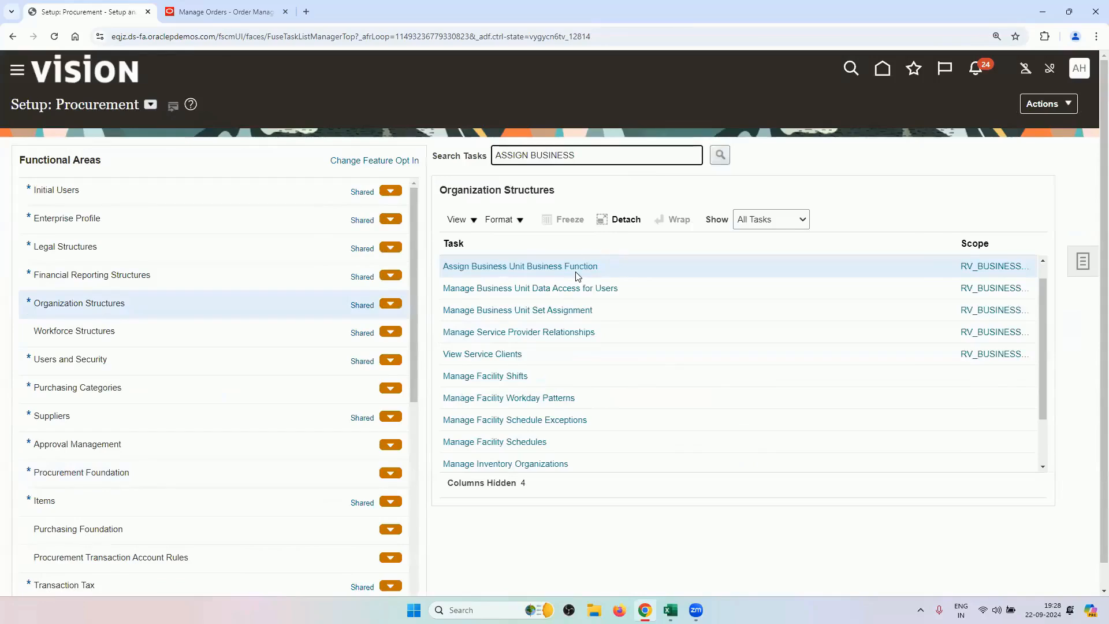
left_click(578, 267)
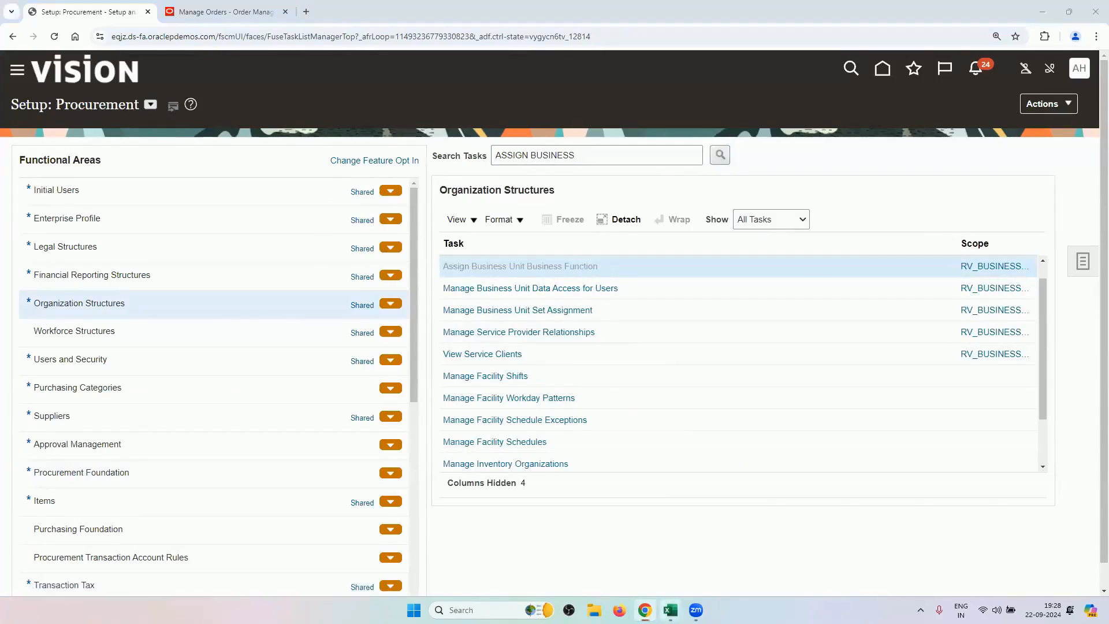
Find the Assign Business Unit Business Function row on the 1.SCM Structure Setups sheet, then return to the browser.
mouse_move(669, 610)
left_click(636, 552)
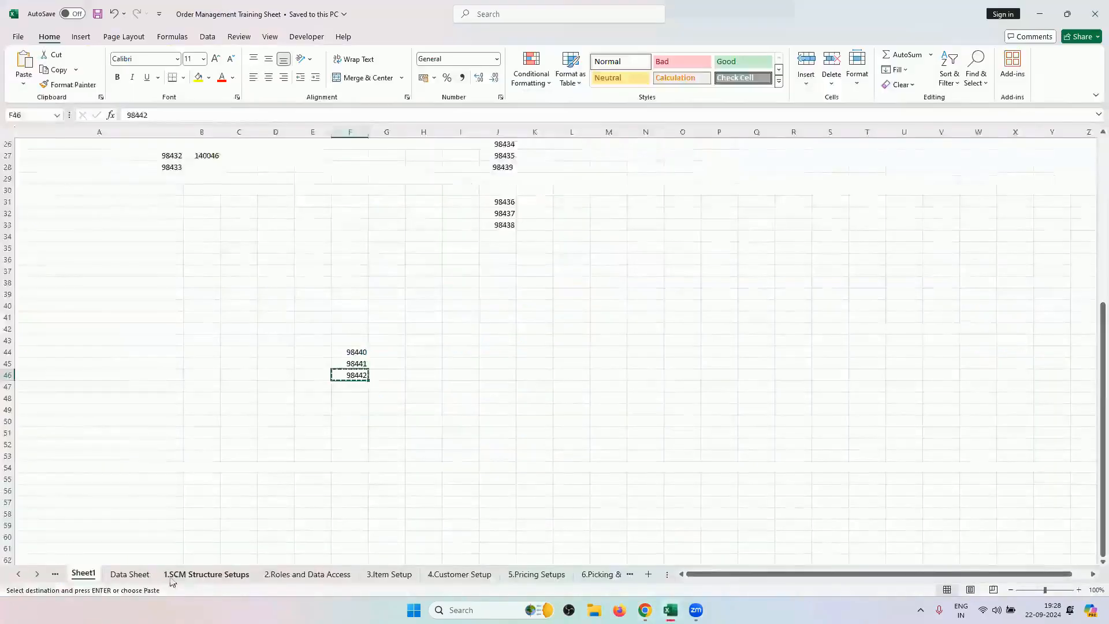
left_click(191, 573)
left_click(93, 203)
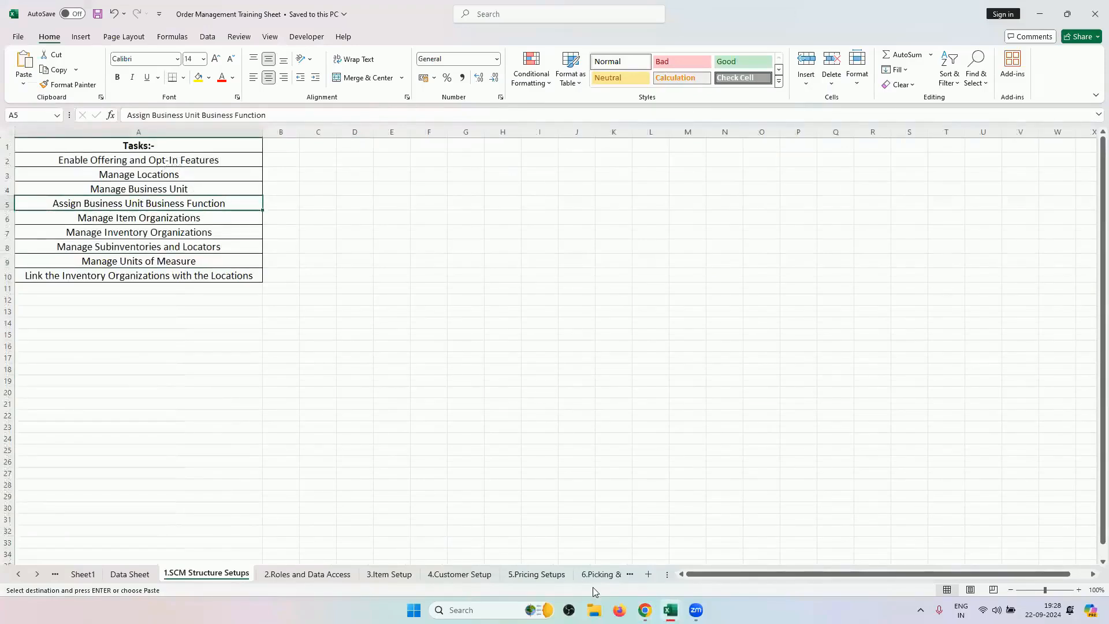
left_click(644, 609)
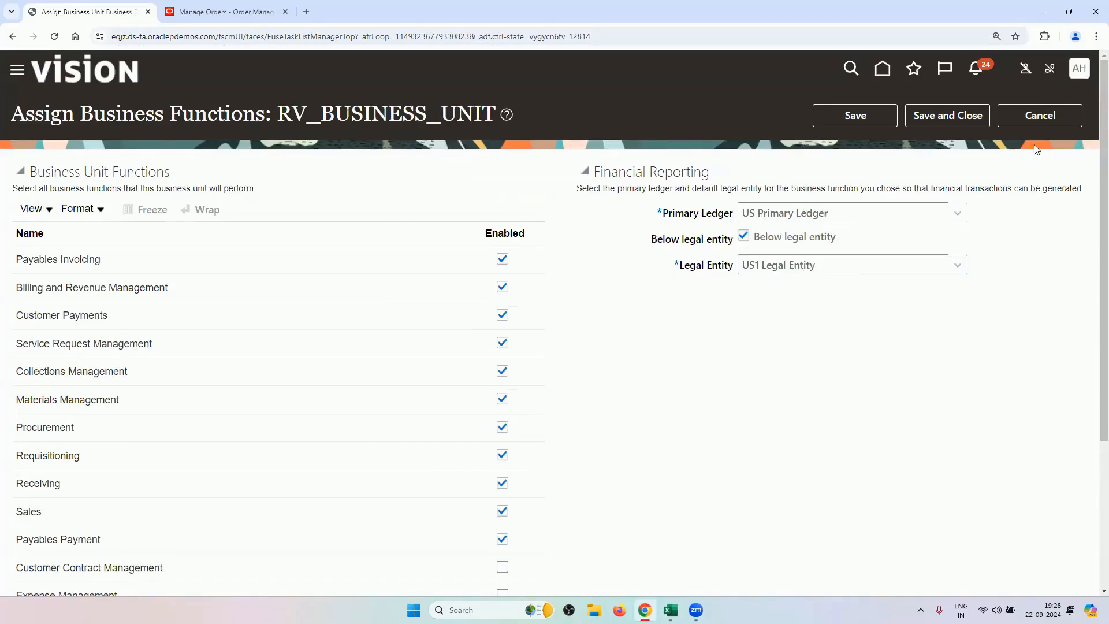
Cancel the business function assignment unsaved and select the two approval tasks in Excel cells B6:B7.
left_click(1031, 126)
mouse_move(670, 610)
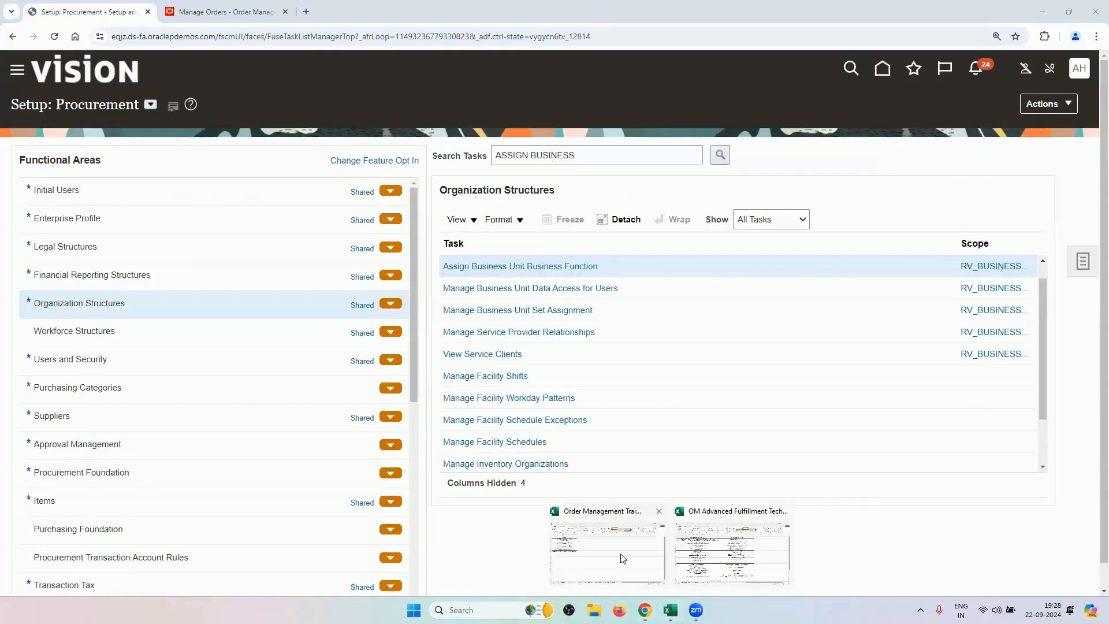
left_click(729, 548)
left_click_drag(665, 233, 664, 246)
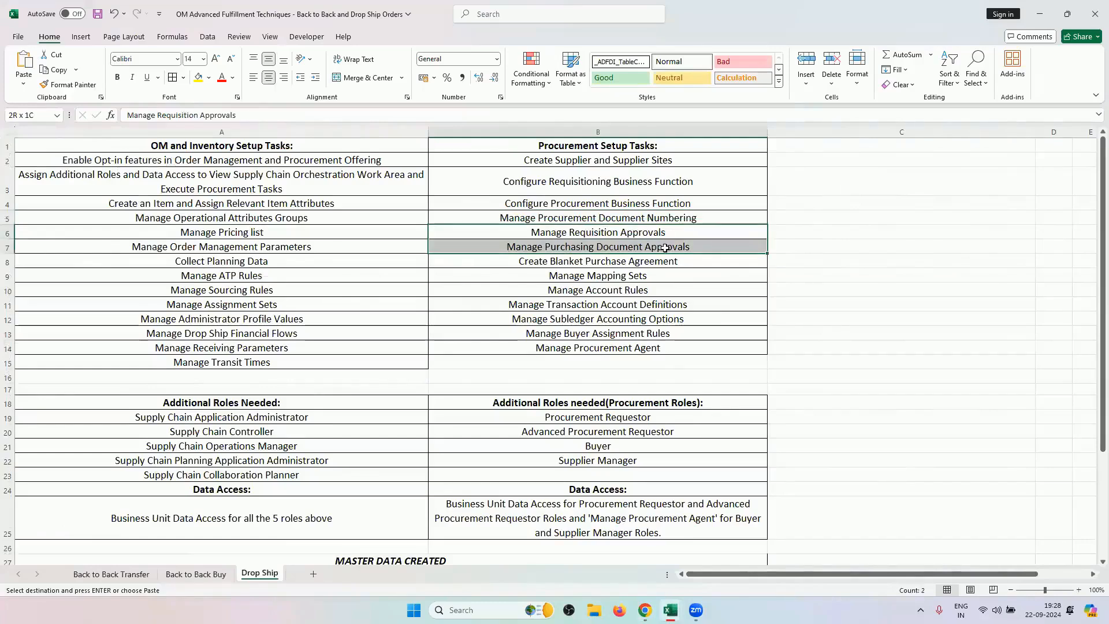
Return to order 98442's fulfillment details in the browser, showing drop-ship PO US164979.
mouse_move(695, 610)
left_click(644, 610)
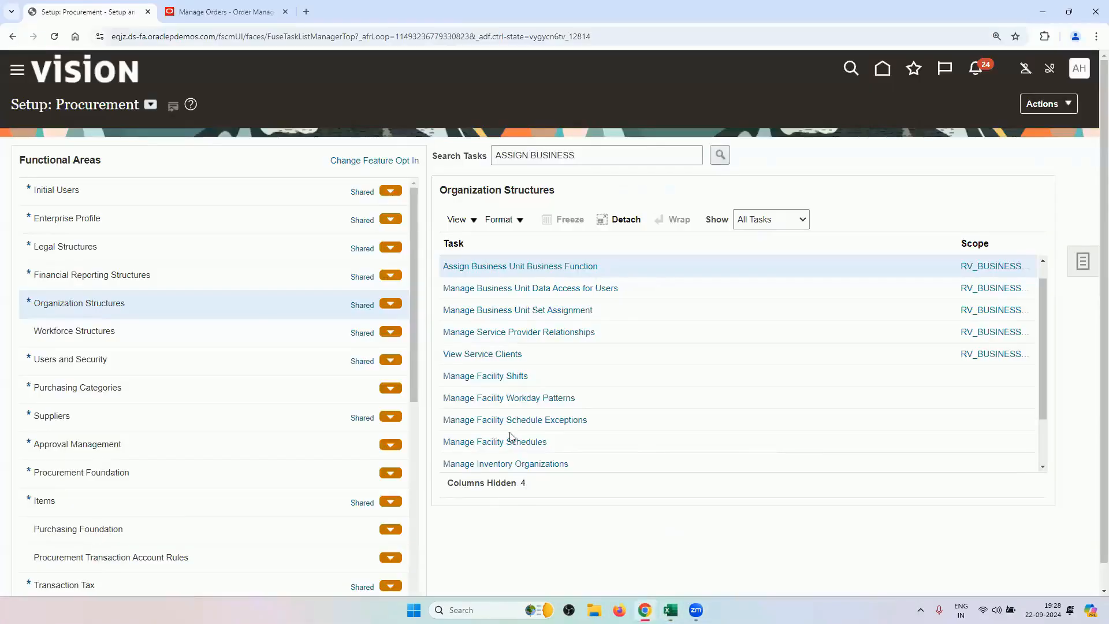
left_click(237, 12)
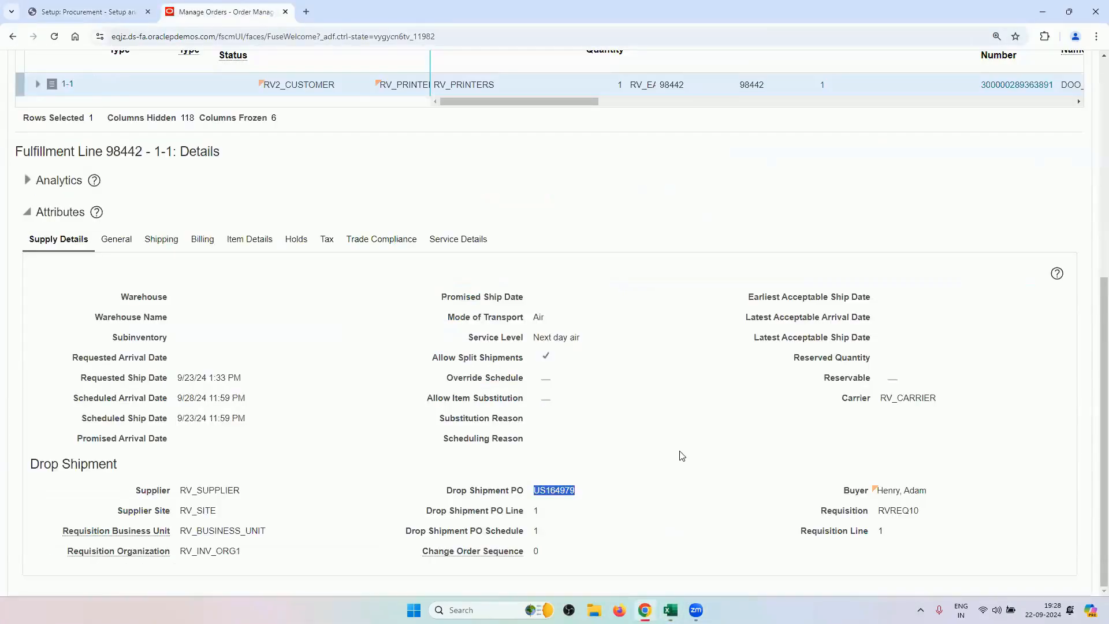
Reselect the approval tasks in Excel cells B6:B7, starting with Manage Requisition Approvals, then return to Setup: Procurement.
left_click(662, 453)
left_click(735, 549)
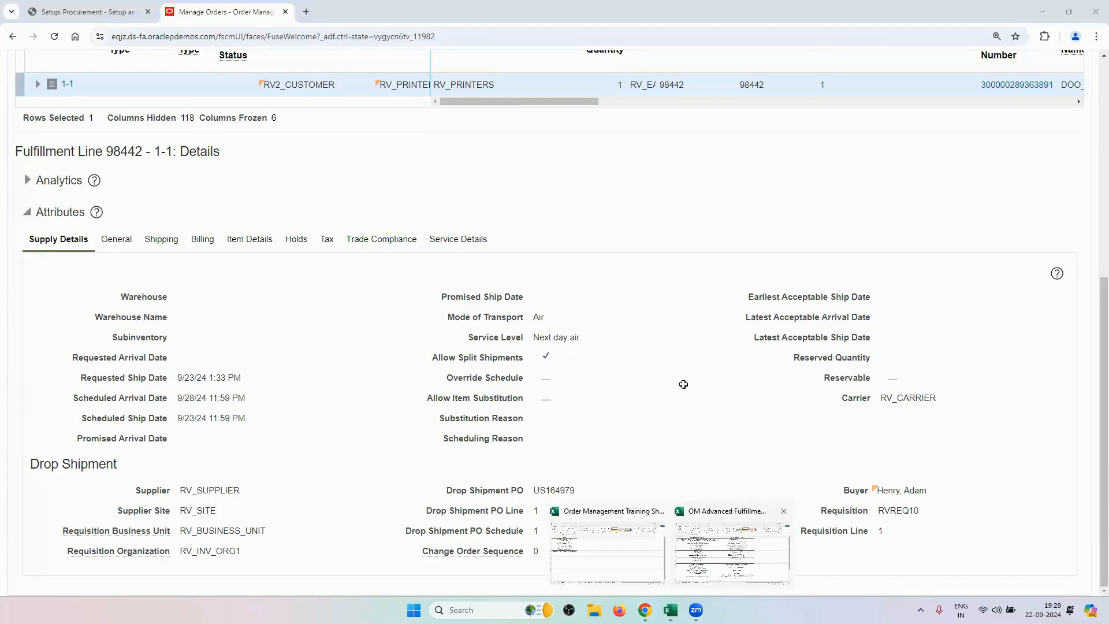
left_click(671, 304)
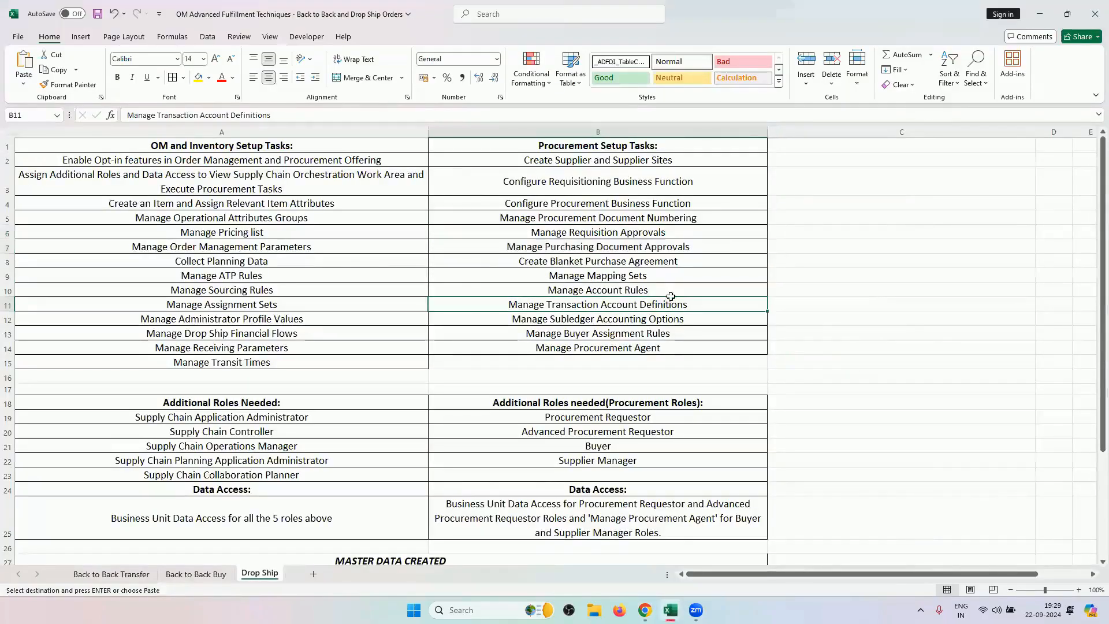
left_click(643, 233)
left_click_drag(643, 233, 643, 245)
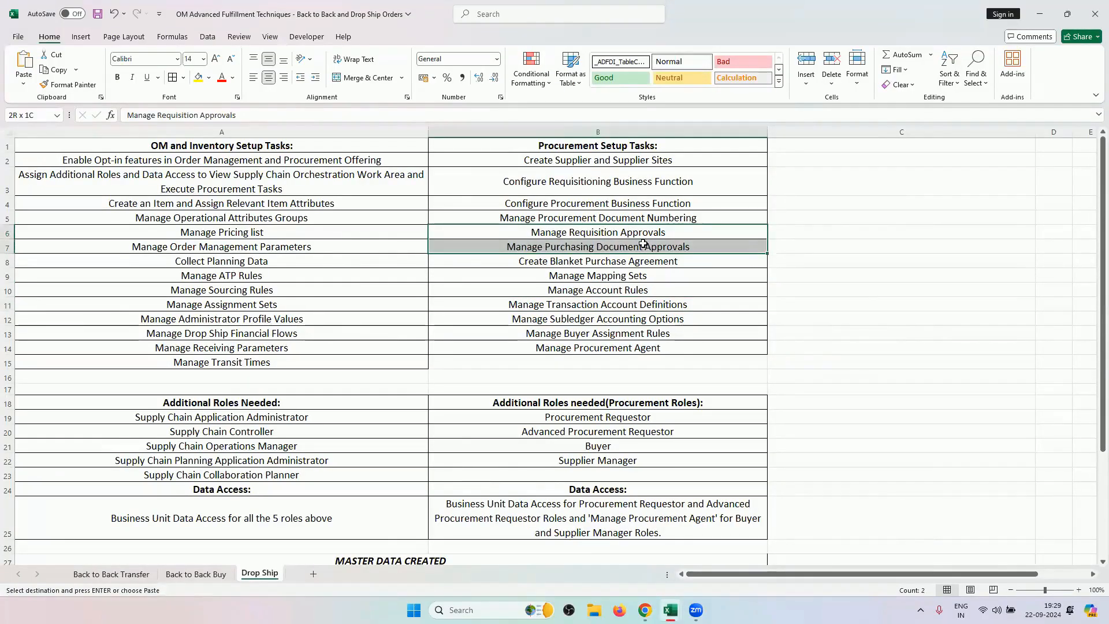
mouse_move(644, 610)
left_click(641, 549)
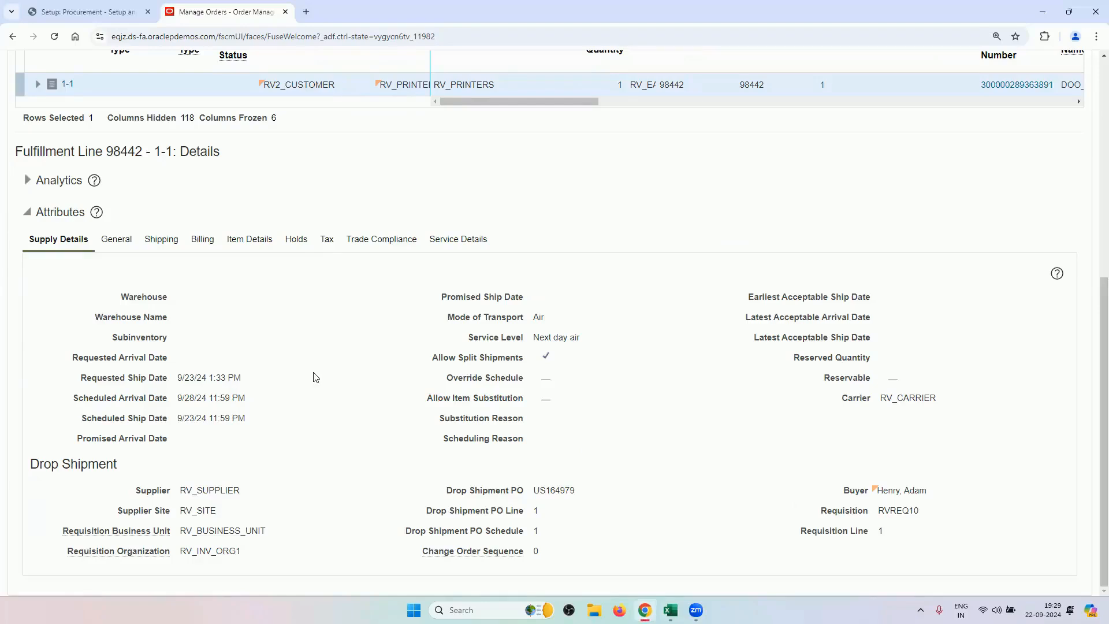
left_click(60, 12)
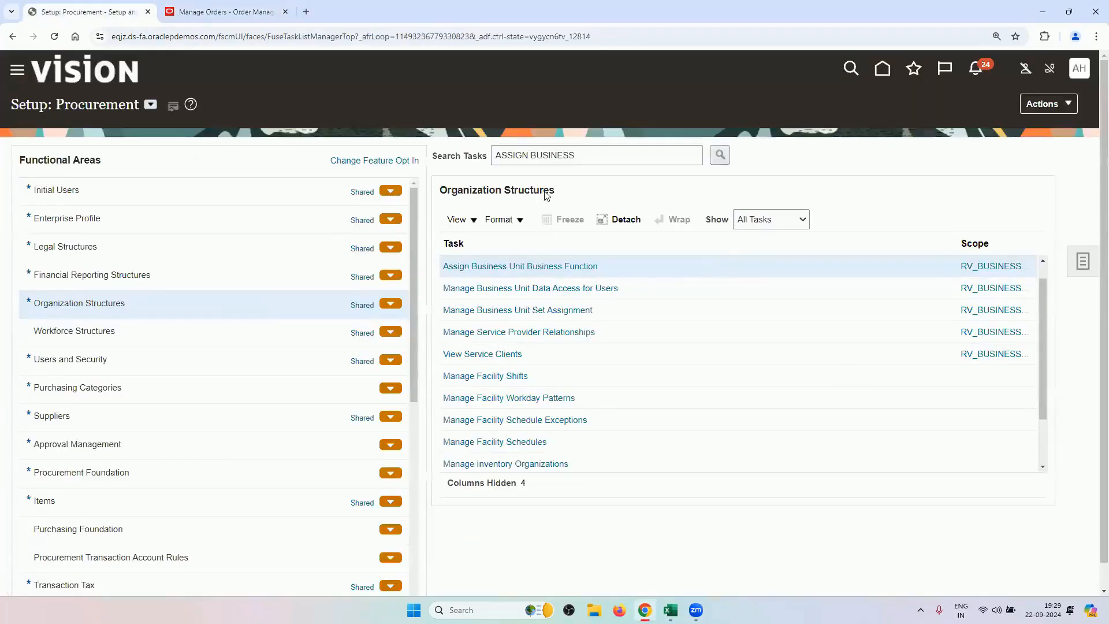
Search setup tasks for APPROVAL and open Manage Requisition Approvals.
double_click(551, 154)
triple_click(551, 154)
type("AP")
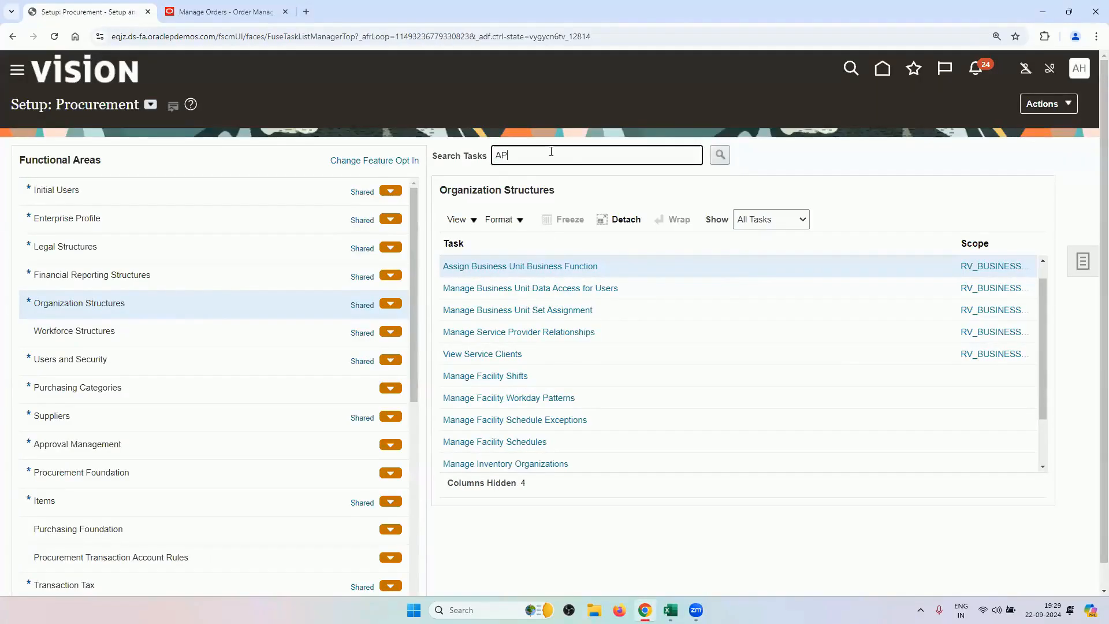
type("PROVAL")
key("Return")
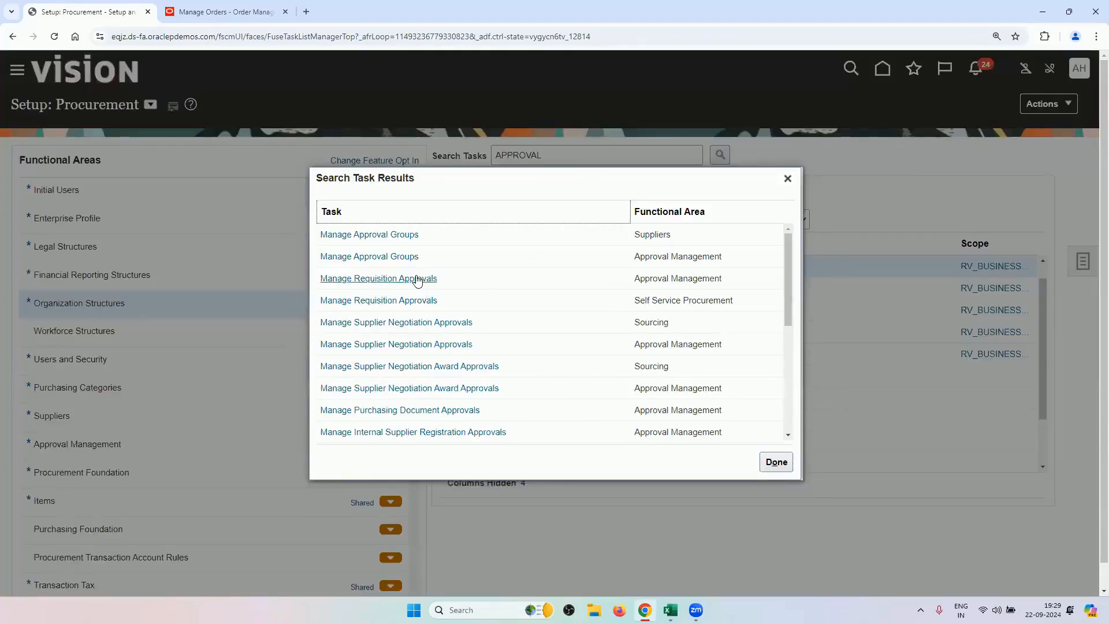
left_click(417, 282)
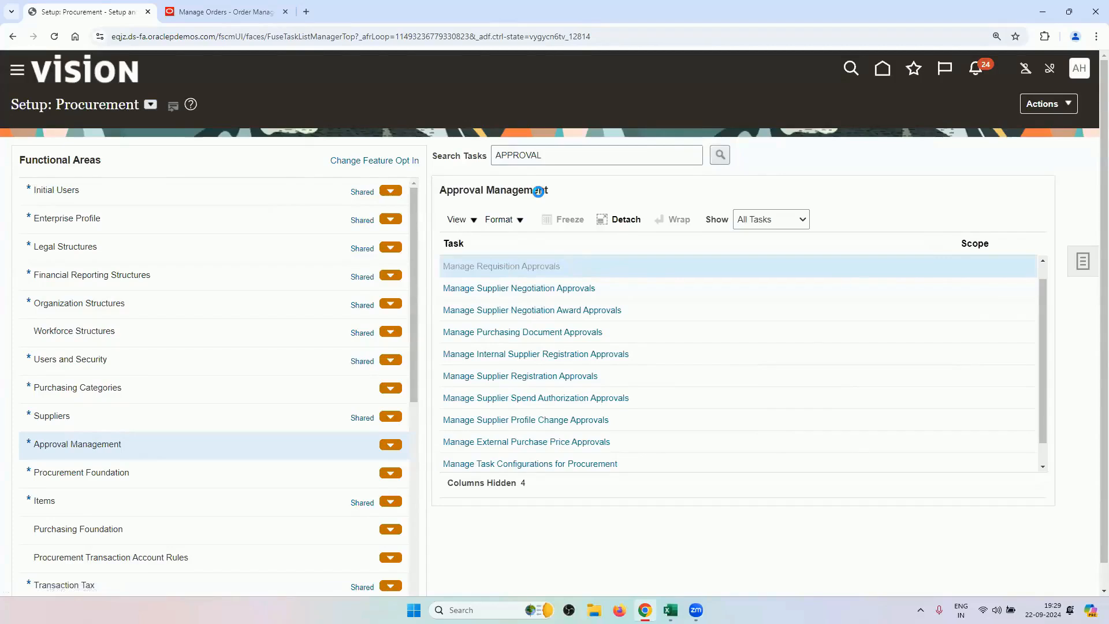
Review the Header Hierarchy rule RV_RULE auto-approving RV_BUSINESS_UNIT requisitions, then exit without saving.
left_click(833, 282)
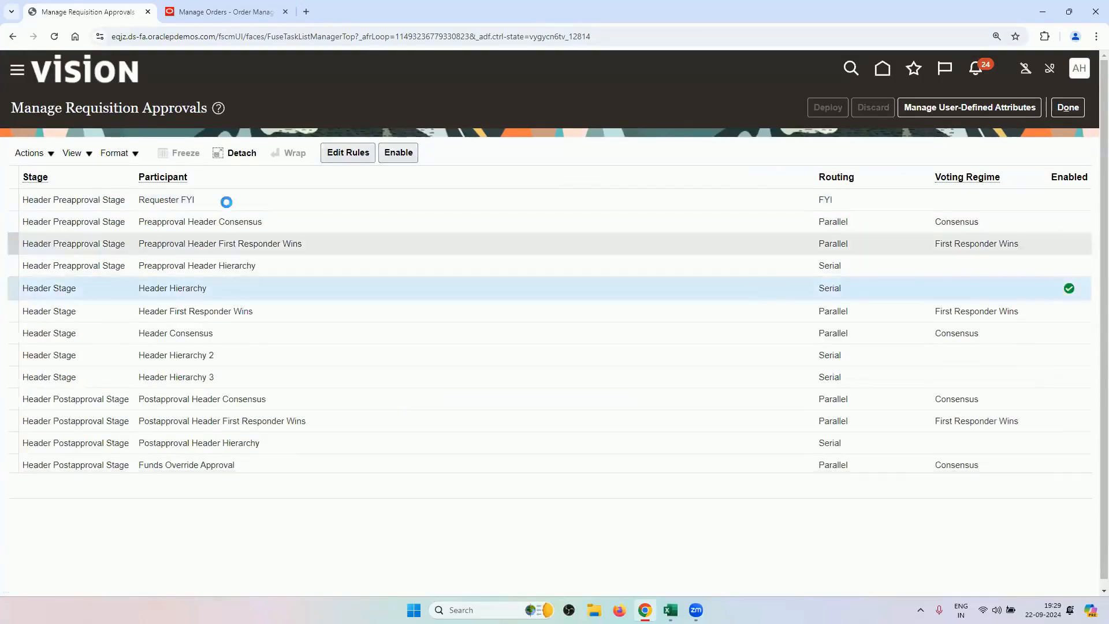
left_click(398, 152)
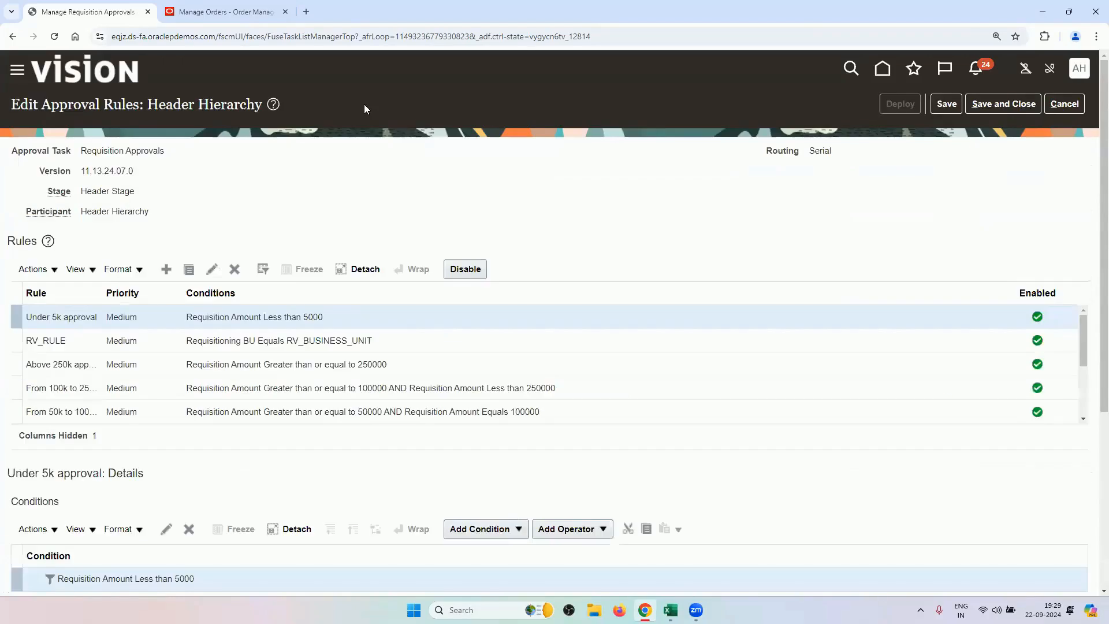
left_click(127, 346)
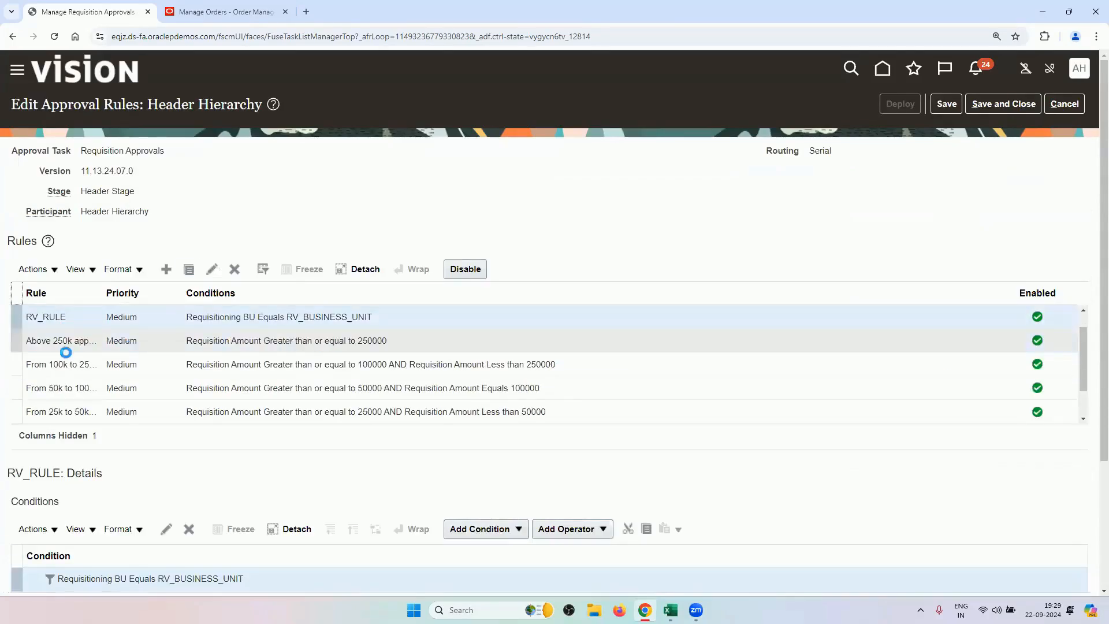
scroll(297, 219, "down", 3)
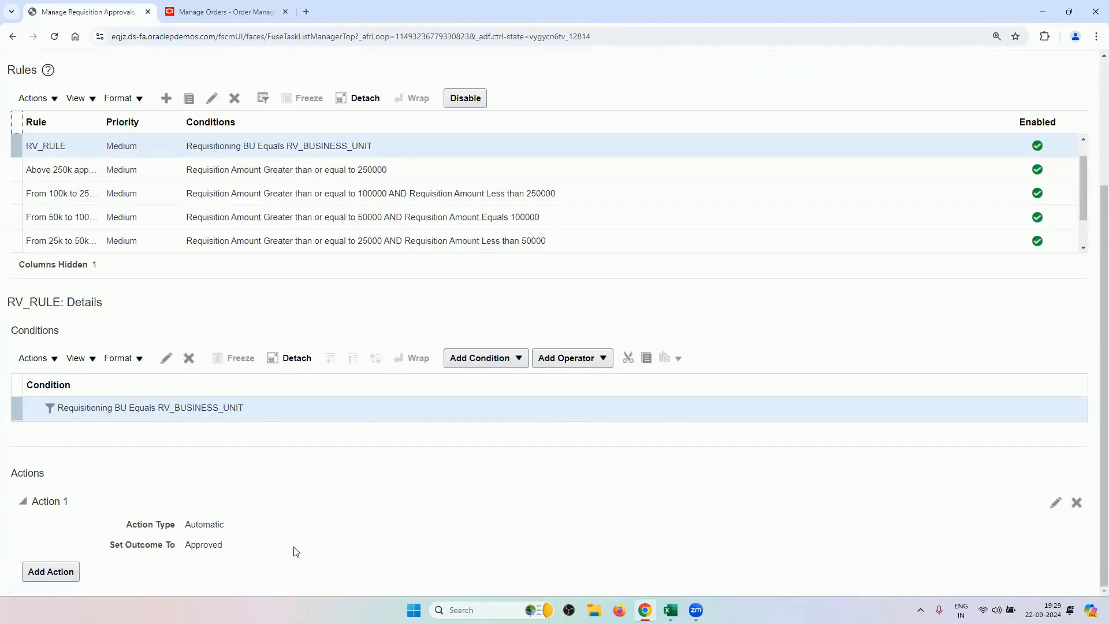
scroll(840, 162, "up", 3)
left_click(1064, 105)
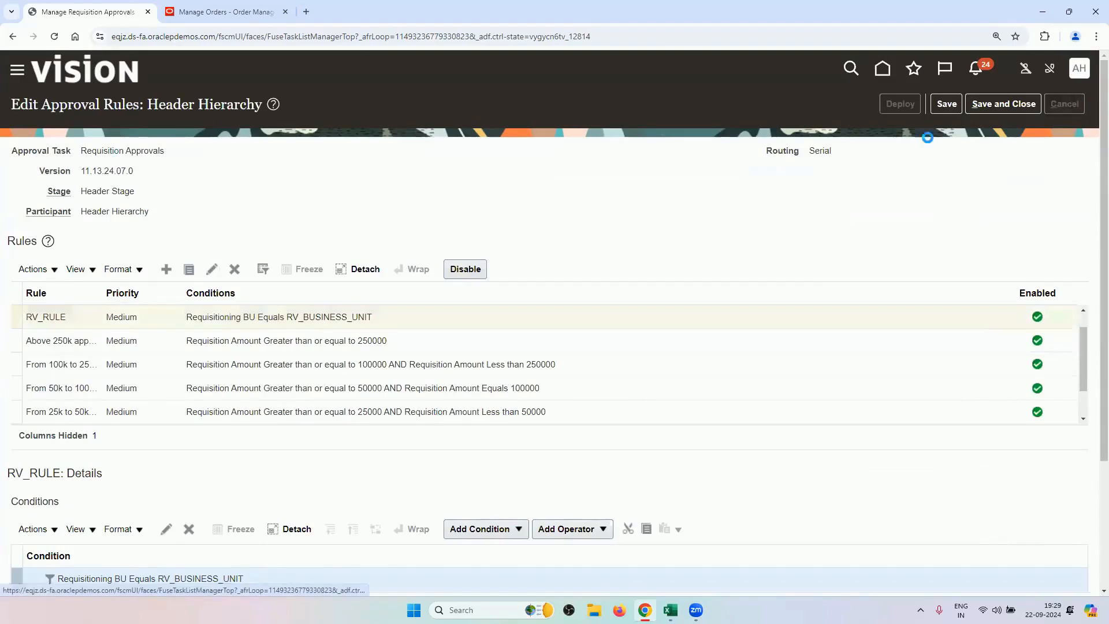
left_click(1066, 108)
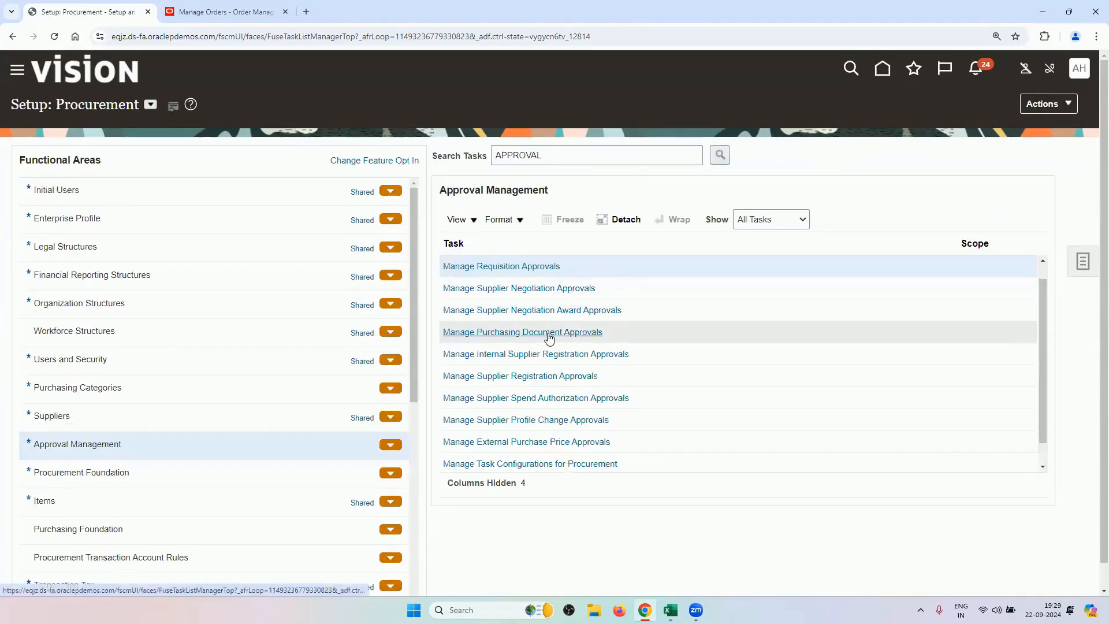
left_click(546, 332)
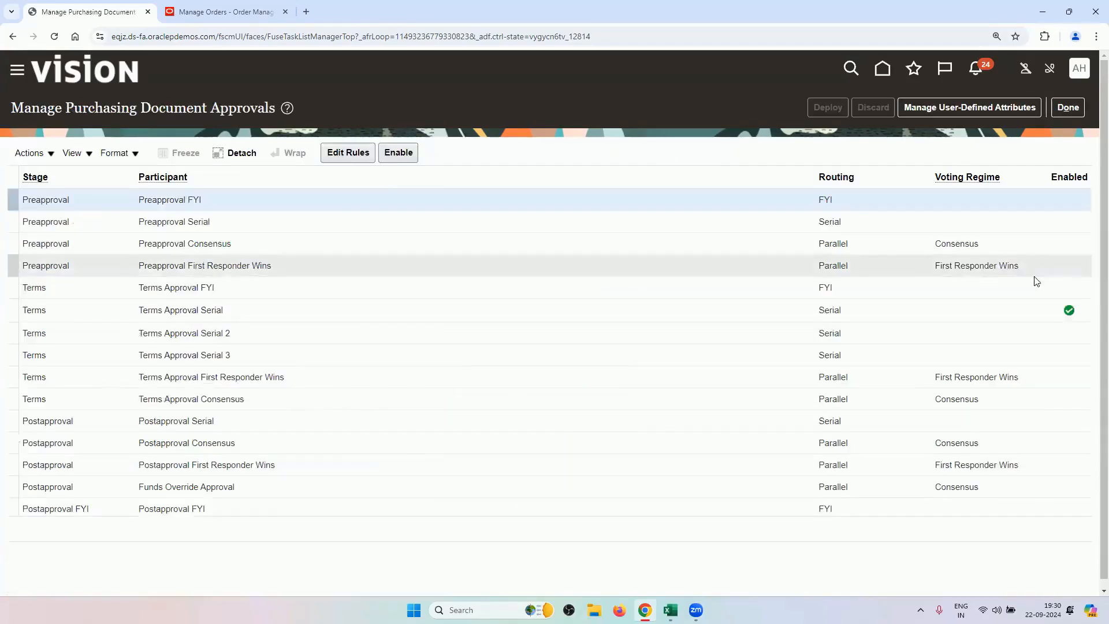
left_click(1024, 312)
left_click(347, 152)
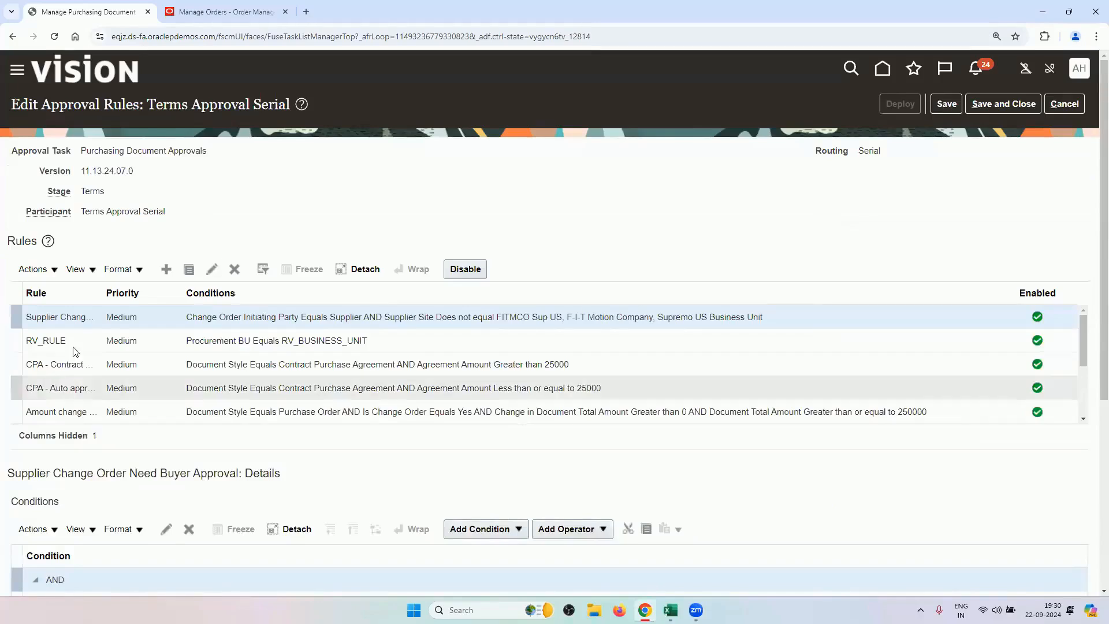
left_click(76, 341)
scroll(389, 198, "down", 3)
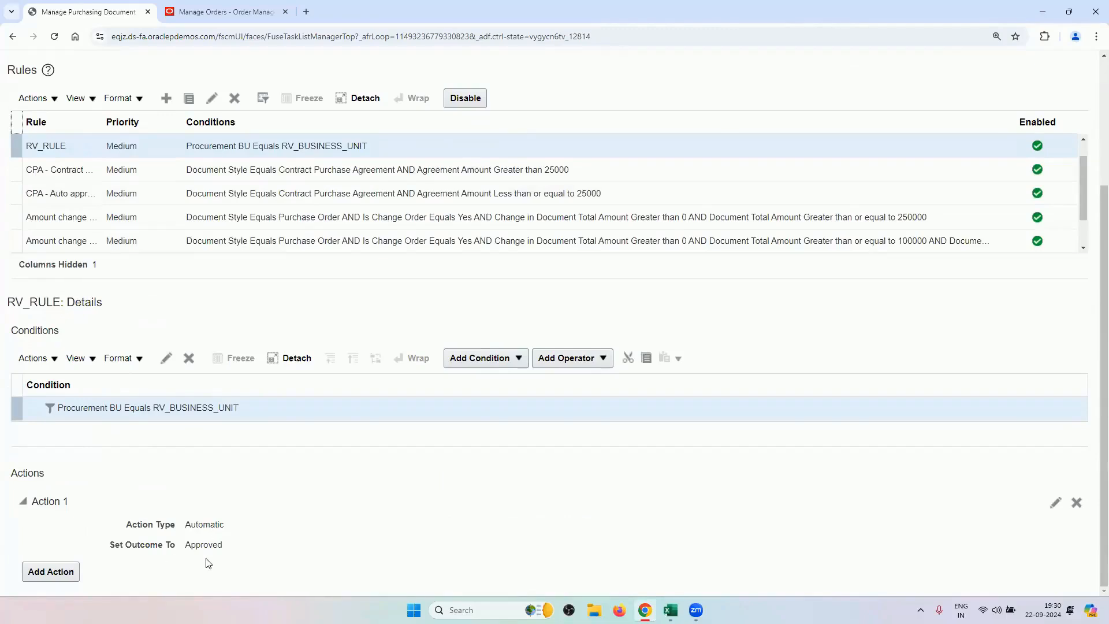
scroll(209, 556, "up", 3)
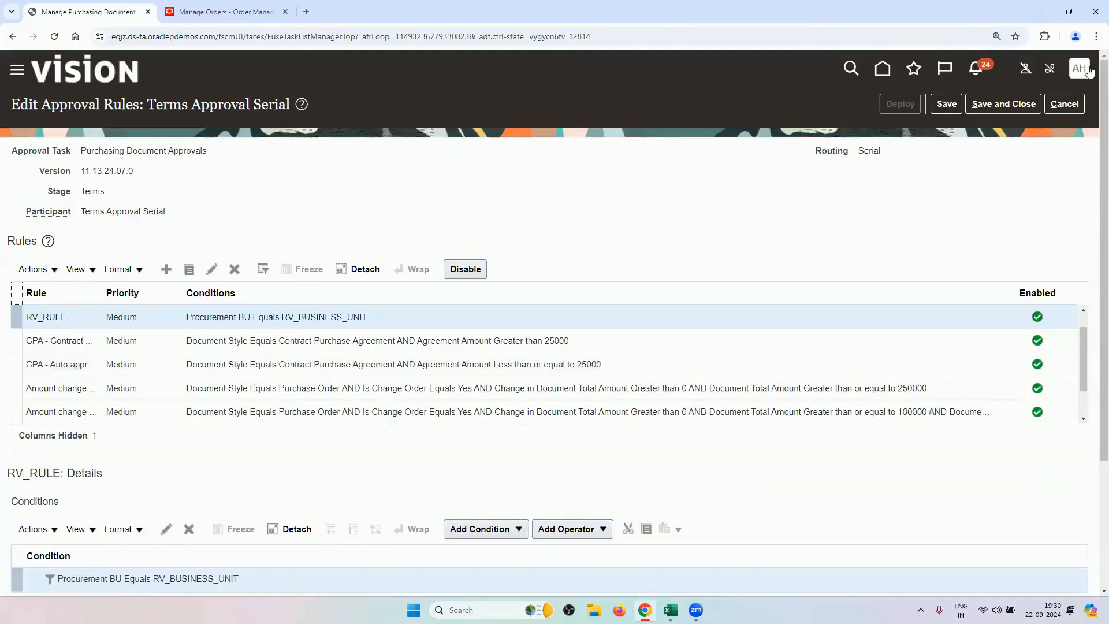
left_click(1046, 110)
left_click(1069, 106)
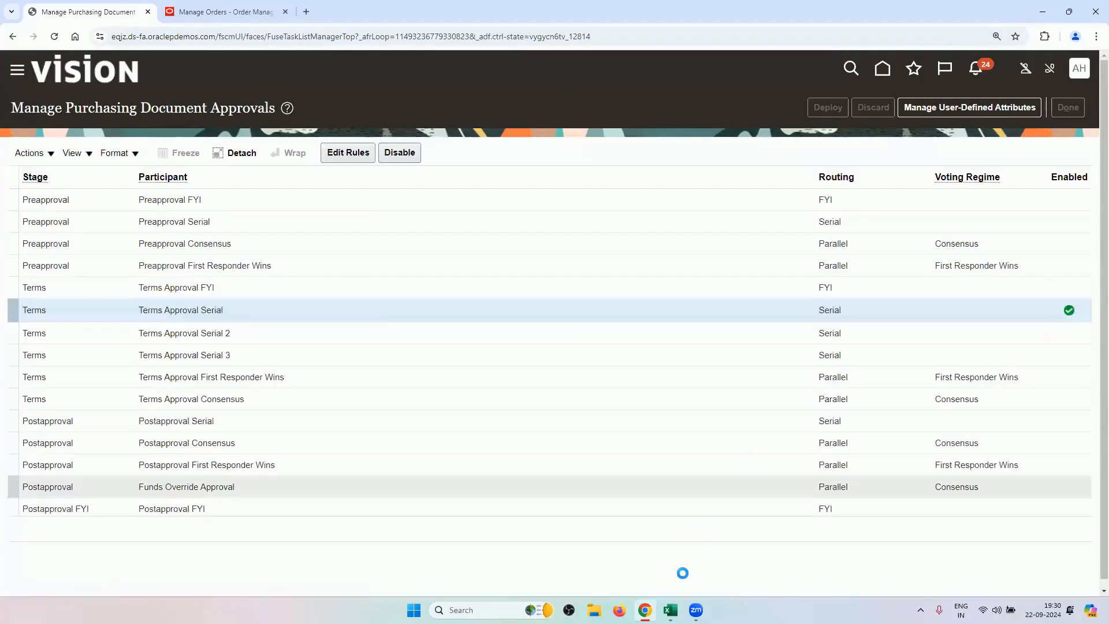
mouse_move(670, 610)
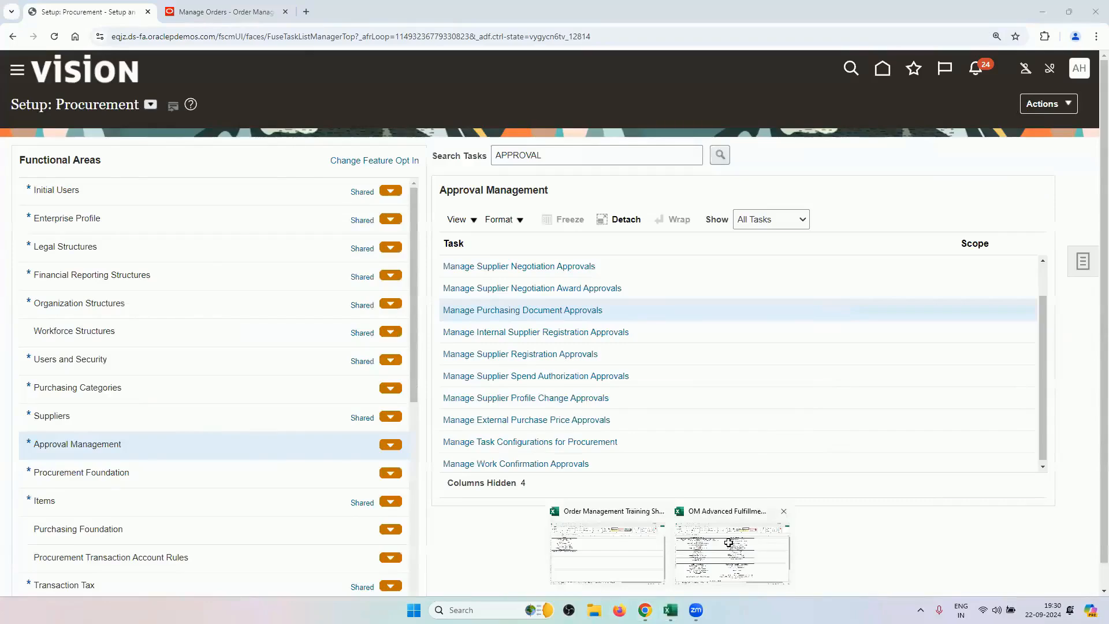
Mark Create Blanket Purchase Agreement as the next Excel task, then verify requisition RVREQ10 on order 98442.
left_click(730, 544)
left_click(672, 262)
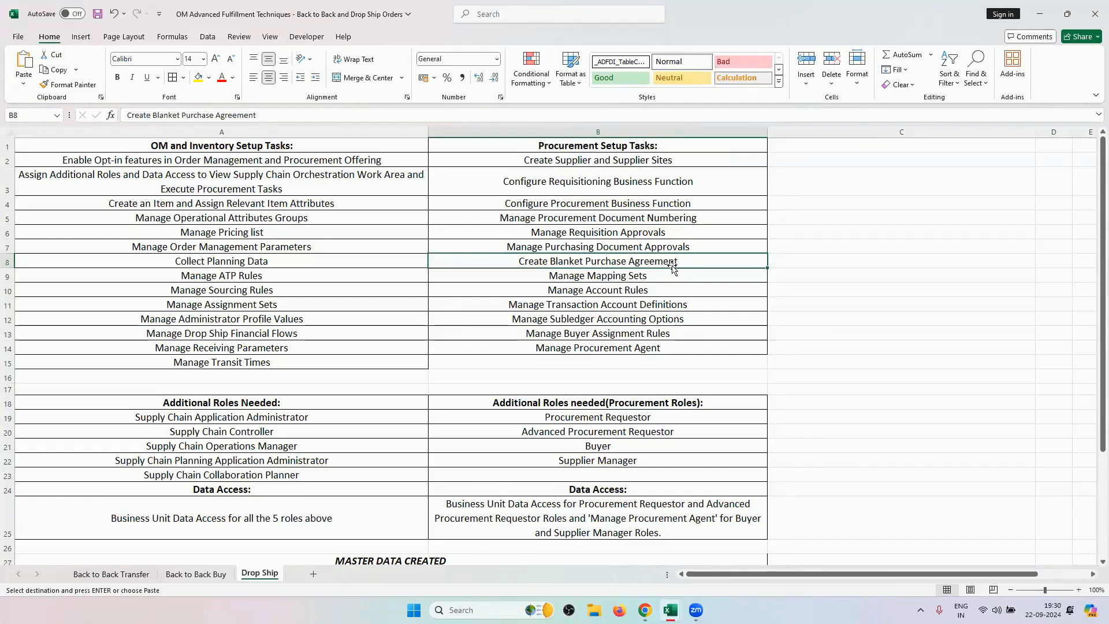
left_click(645, 609)
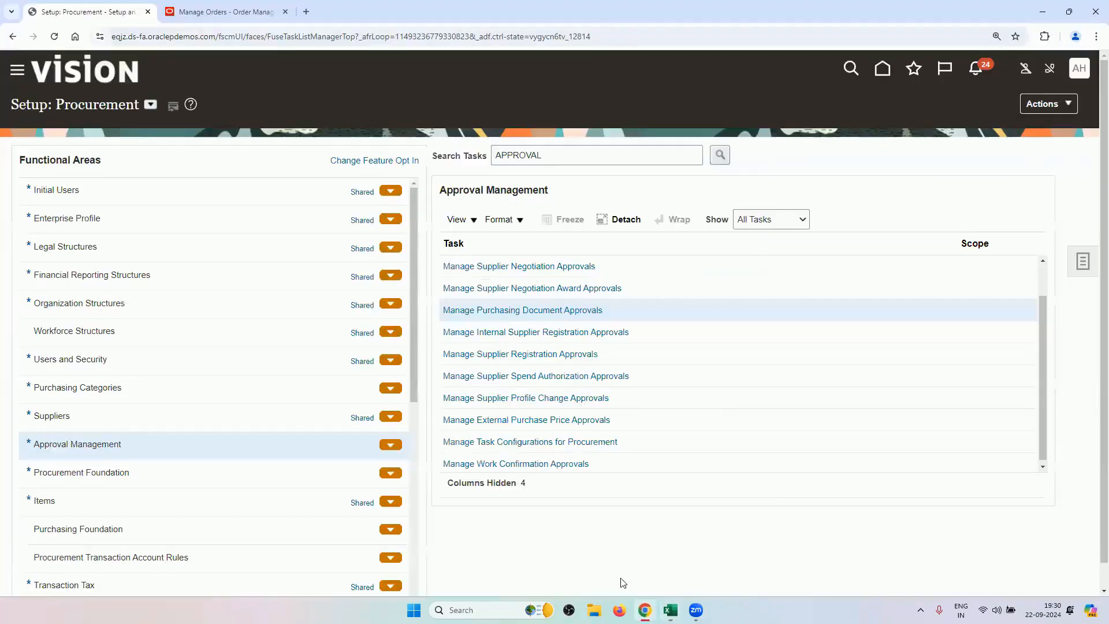
left_click(249, 22)
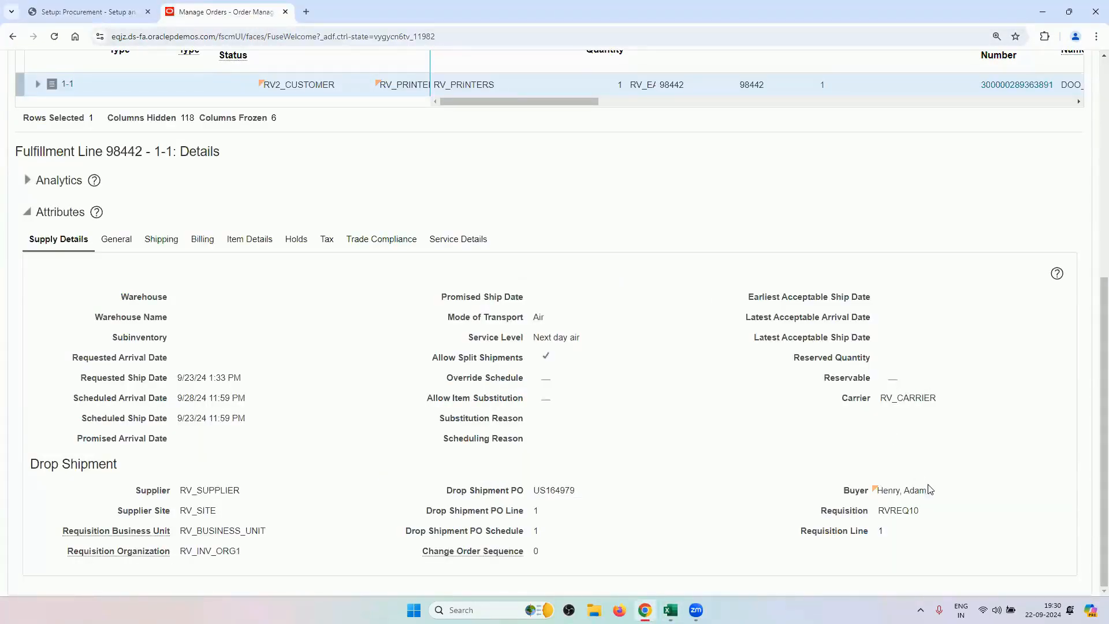
left_click_drag(920, 511, 876, 518)
left_click(641, 411)
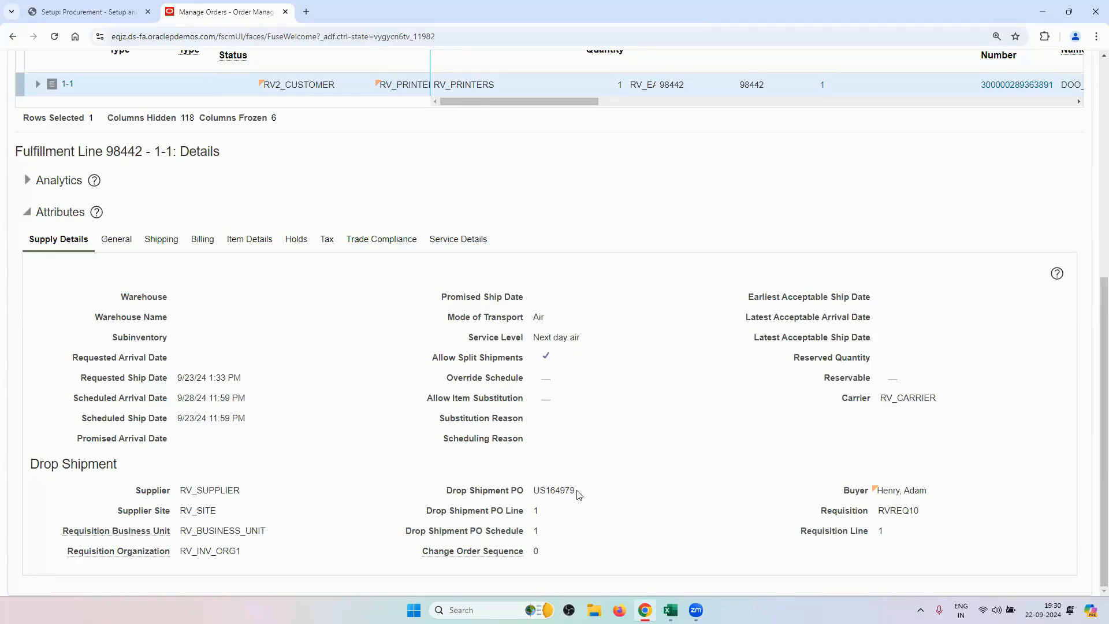
Return from Setup: Procurement to the Fusion home page and browse back to the first work area groups.
left_click(115, 11)
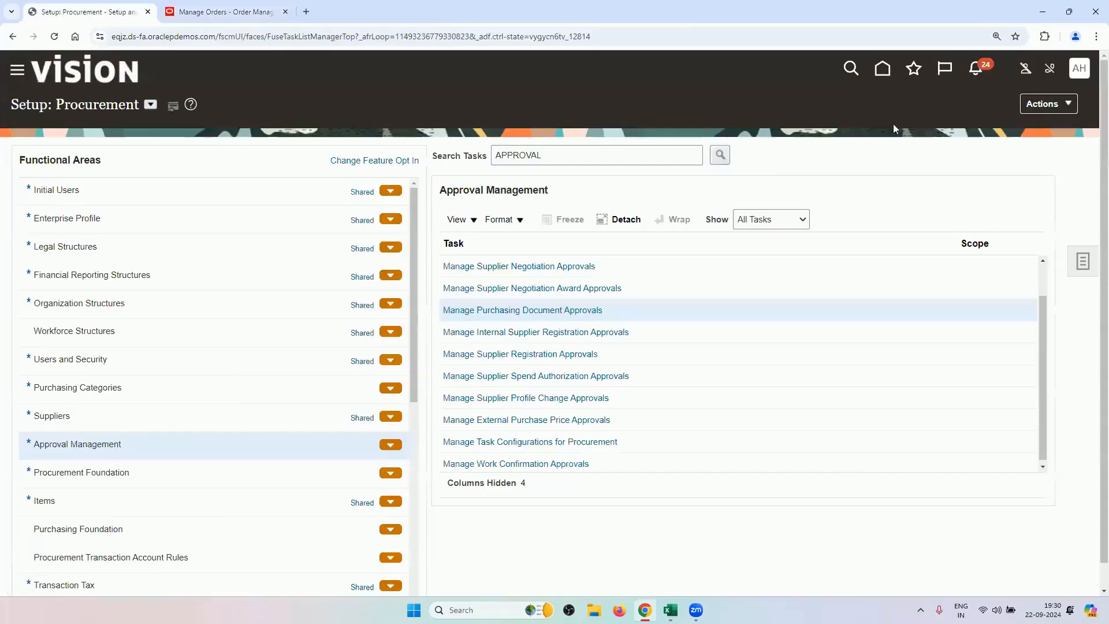
left_click(891, 76)
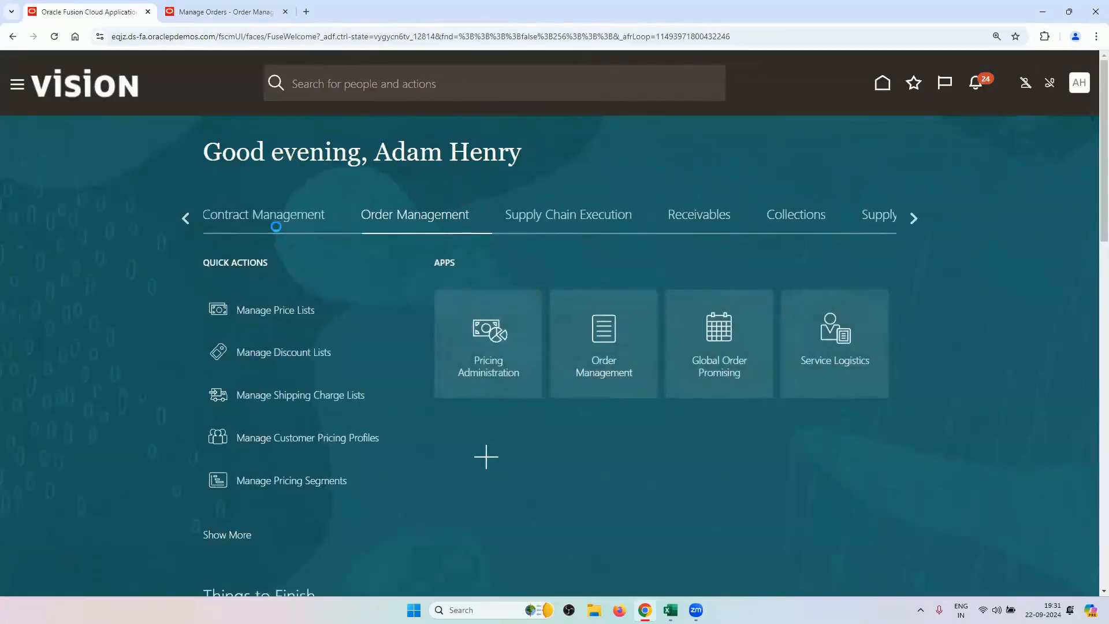
left_click(908, 218)
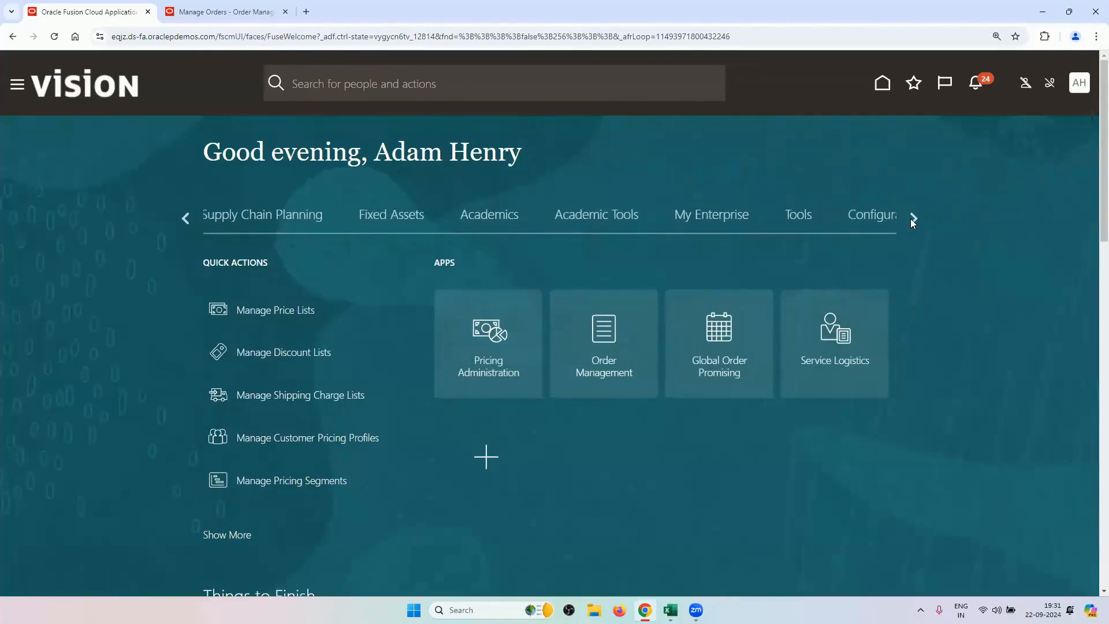
left_click(910, 218)
left_click(187, 220)
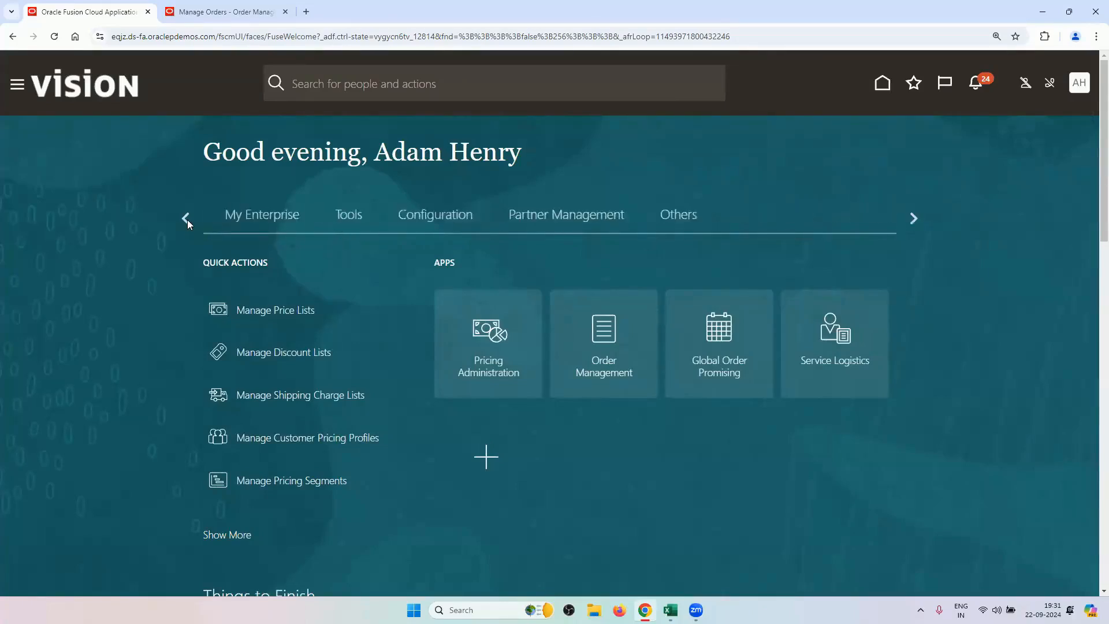
left_click(188, 220)
left_click(187, 219)
left_click(187, 219)
left_click(187, 219)
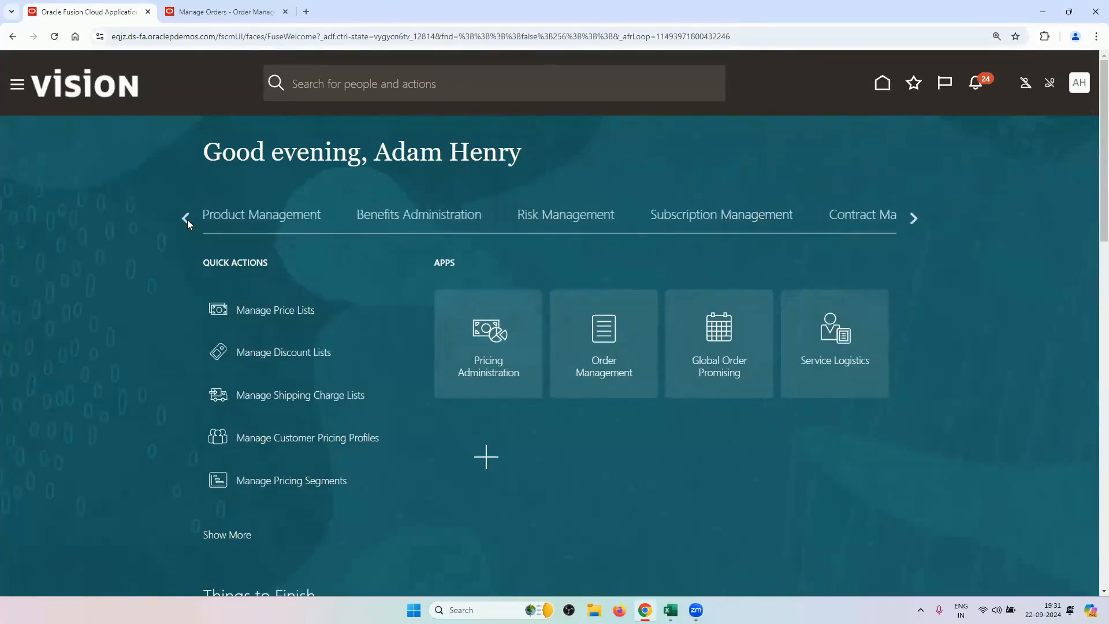
left_click(187, 219)
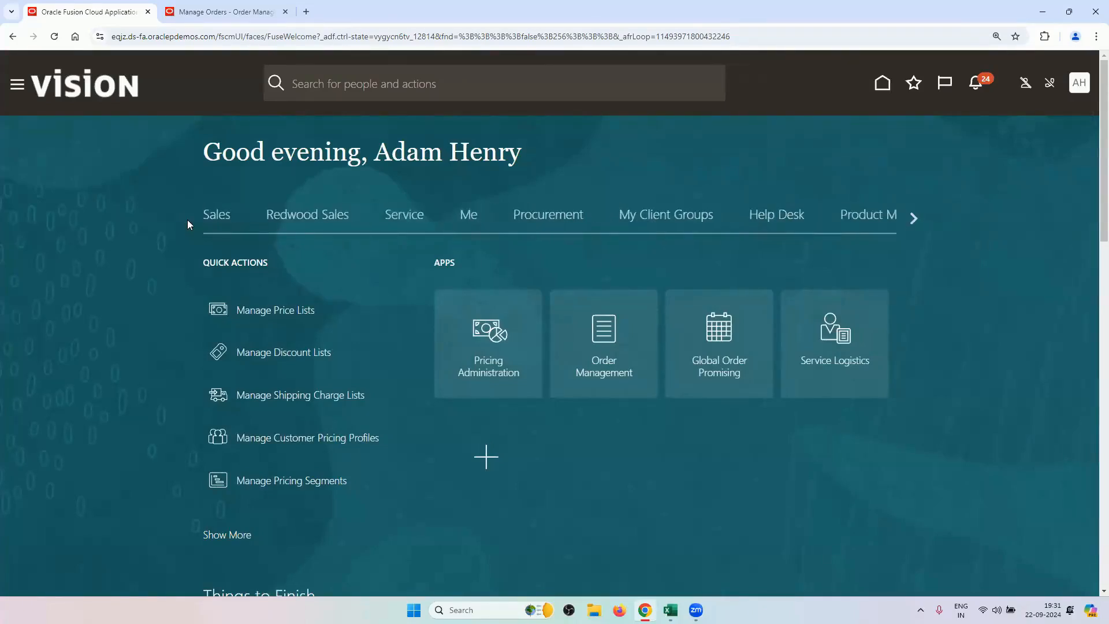
Open Procurement's Purchase Agreements work area and its Manage Agreements task.
left_click(546, 216)
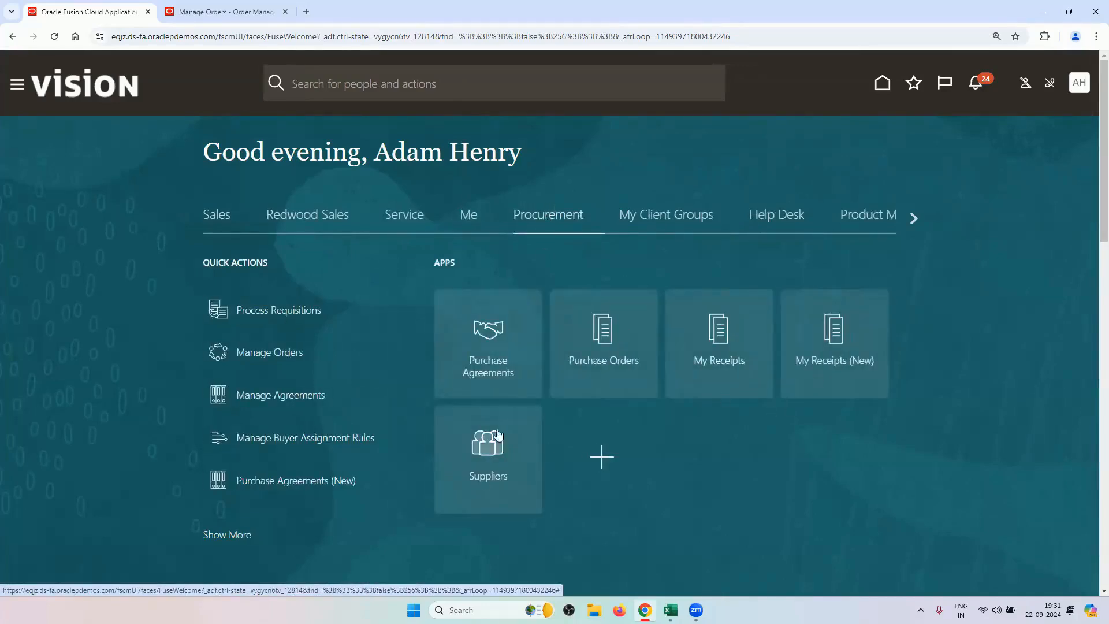
left_click(495, 366)
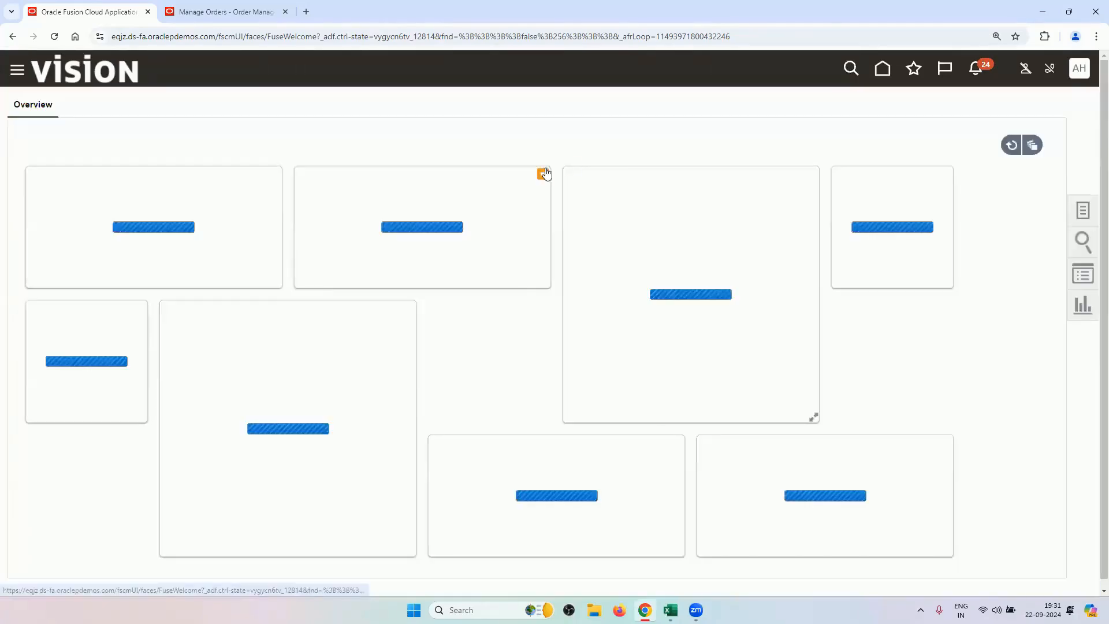
left_click(1082, 211)
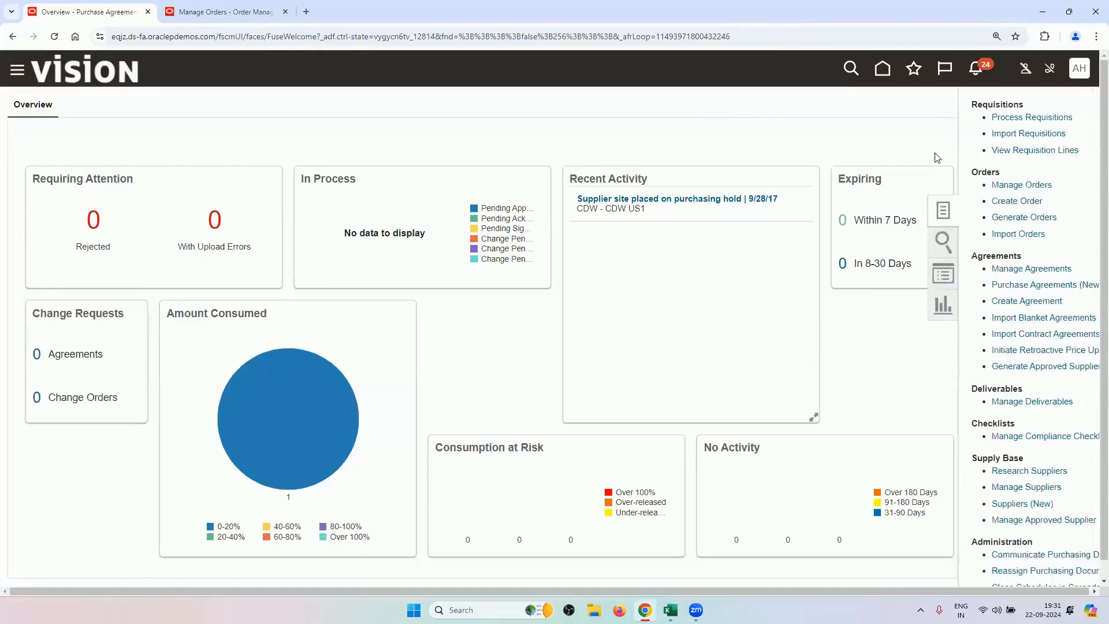
left_click(982, 270)
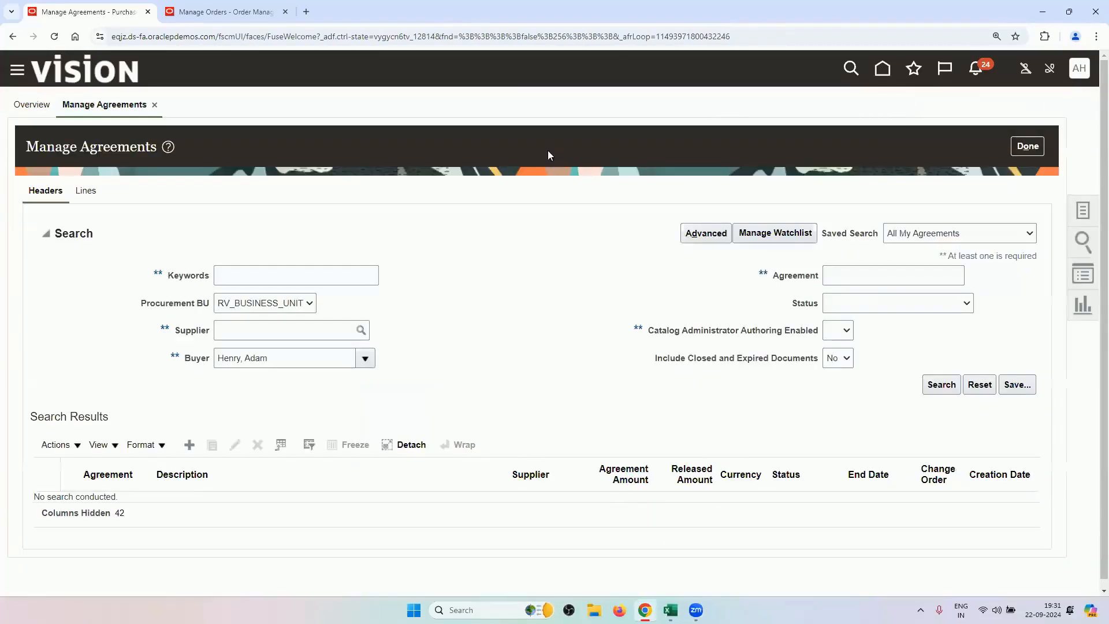
Look up the BPA value RV1 in cell B36 of the OM Advanced Fulfillment Techniques workbook.
mouse_move(669, 609)
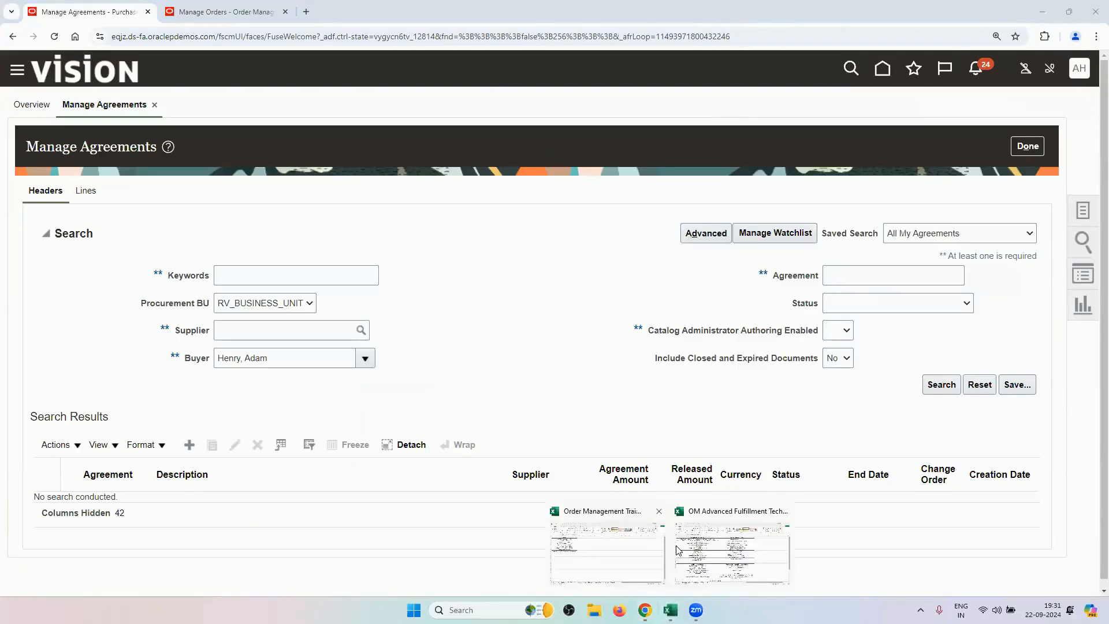
left_click(639, 539)
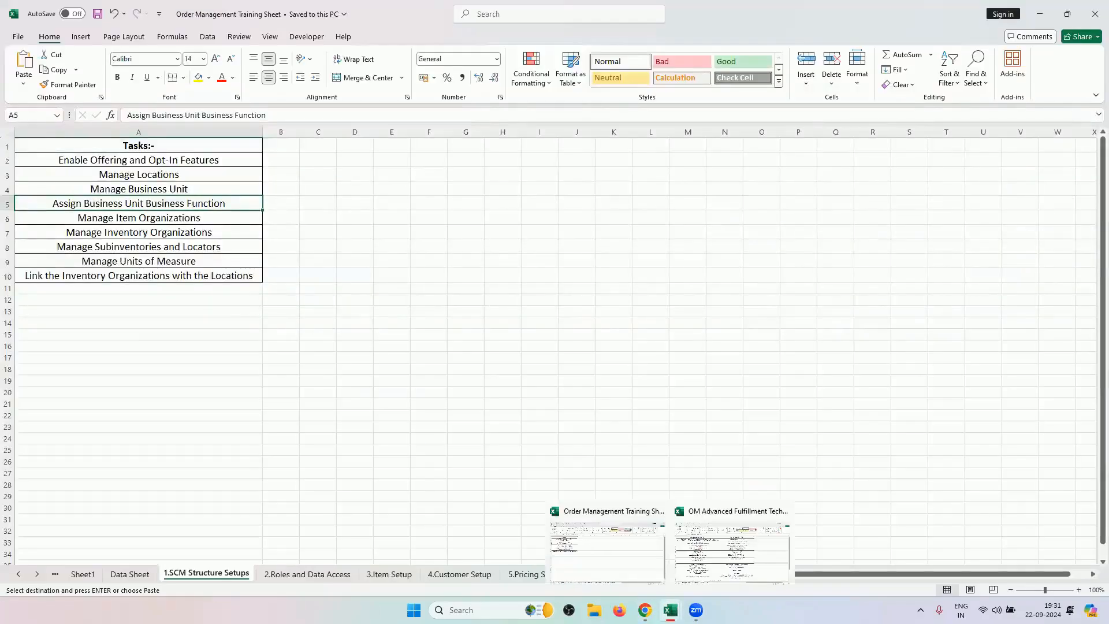
left_click(728, 551)
scroll(524, 430, "down", 5)
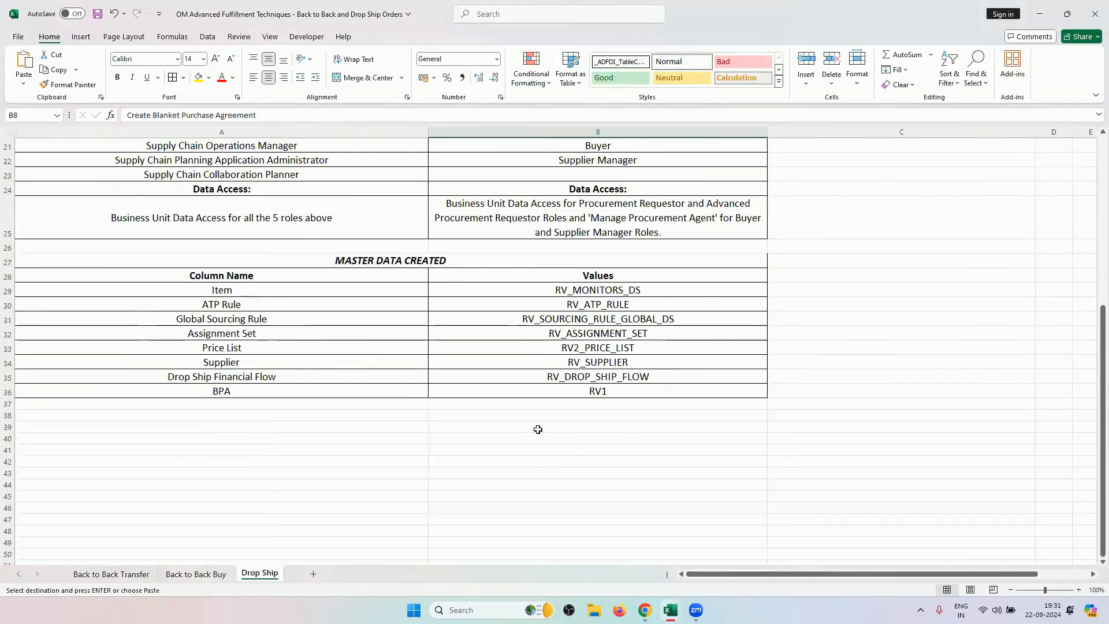
left_click(619, 397)
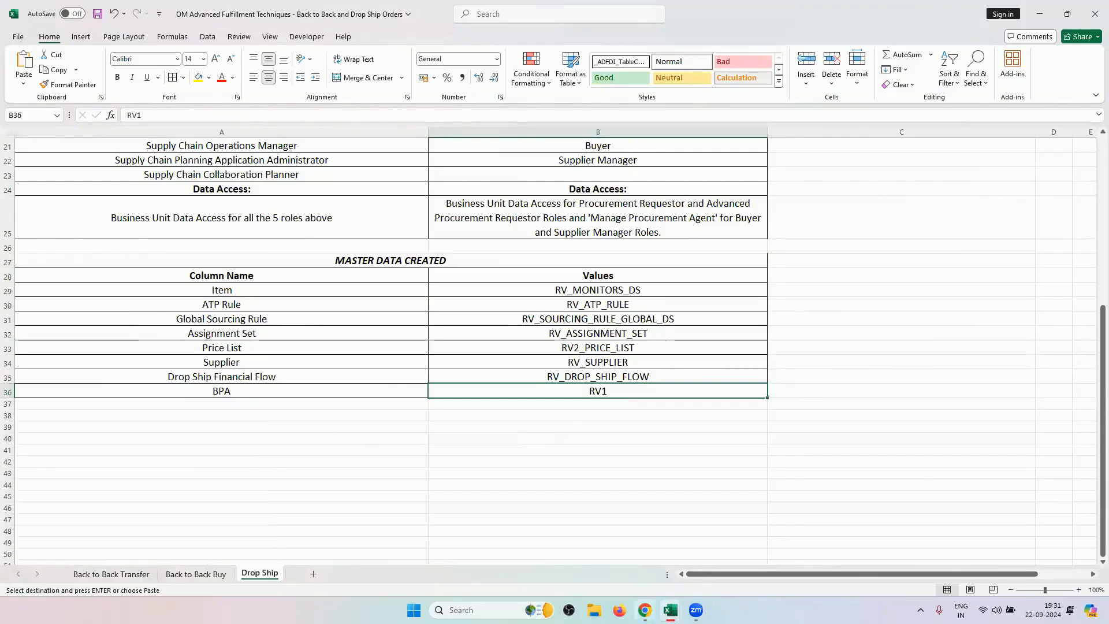
Search agreements by keyword RV1 and open blanket purchase agreement RV1.
left_click(644, 610)
left_click(334, 284)
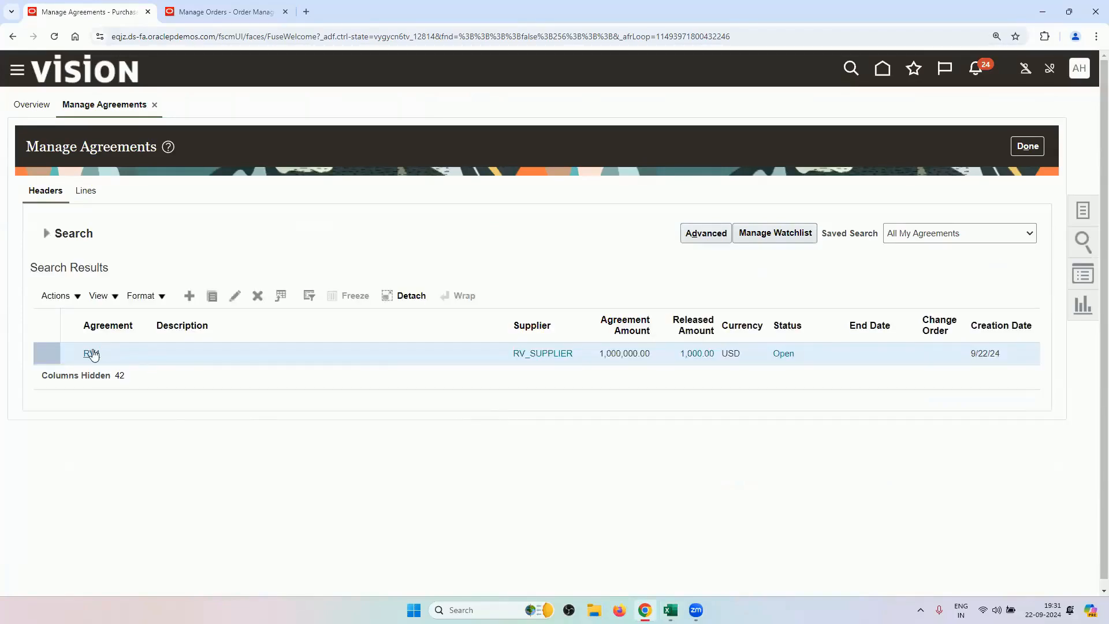
left_click(92, 353)
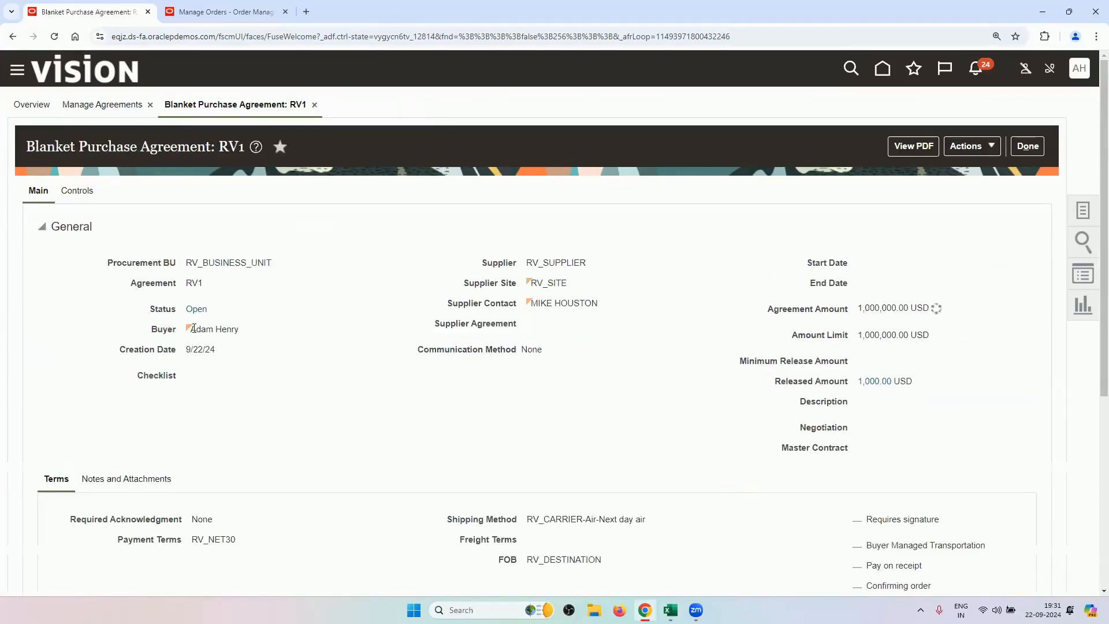
left_click_drag(193, 328, 224, 327)
left_click_drag(587, 263, 525, 268)
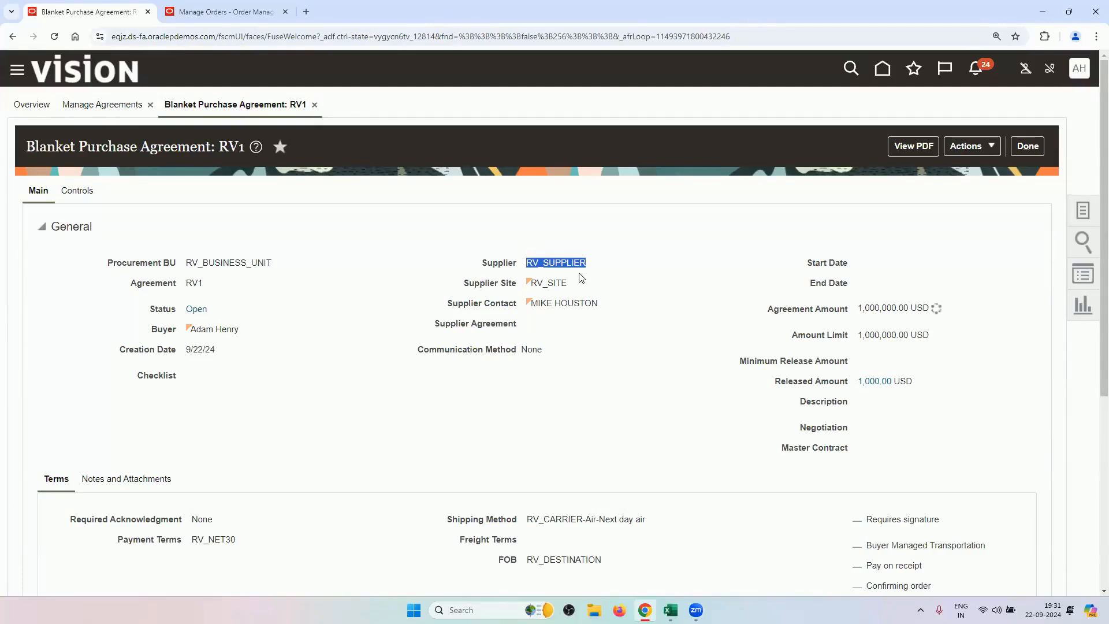
left_click_drag(580, 280, 556, 284)
left_click_drag(859, 314, 931, 311)
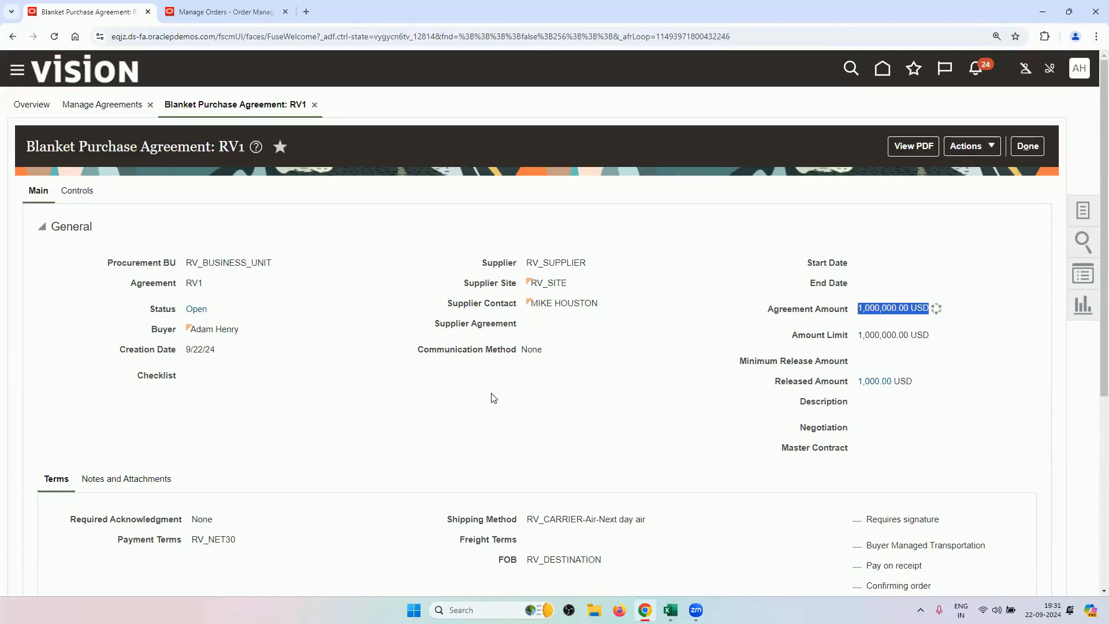
scroll(455, 437, "down", 3)
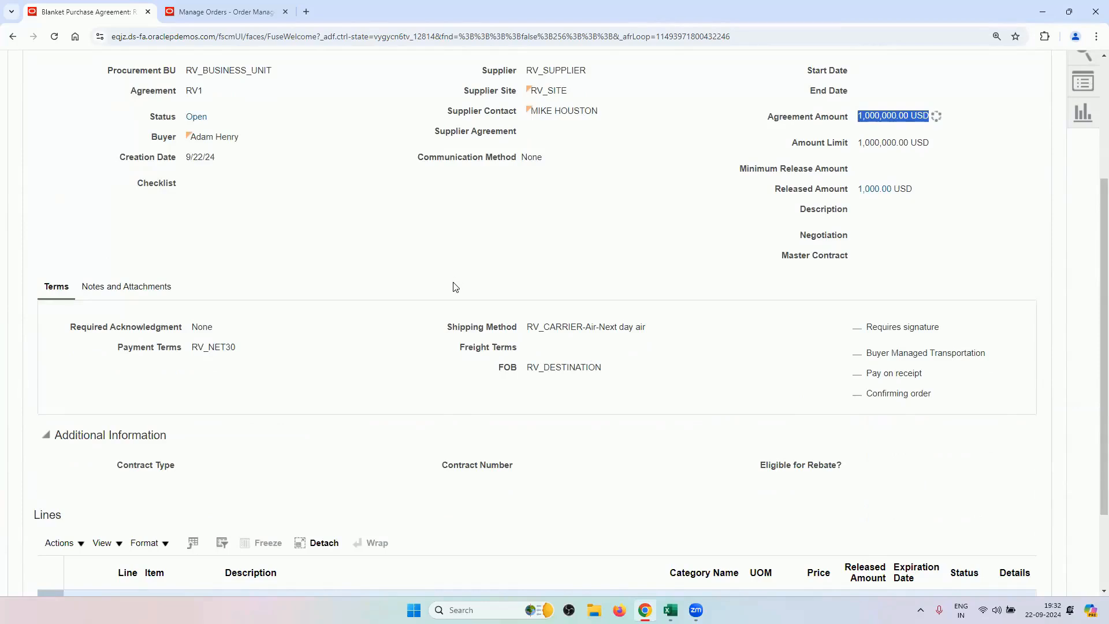
scroll(404, 341, "down", 2)
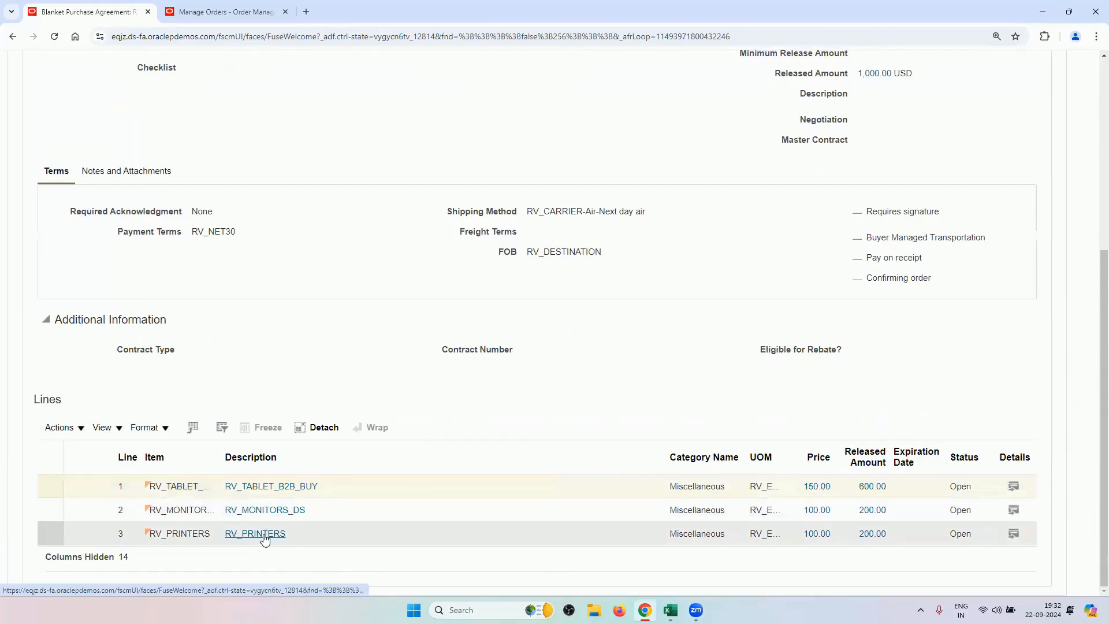
left_click(265, 491)
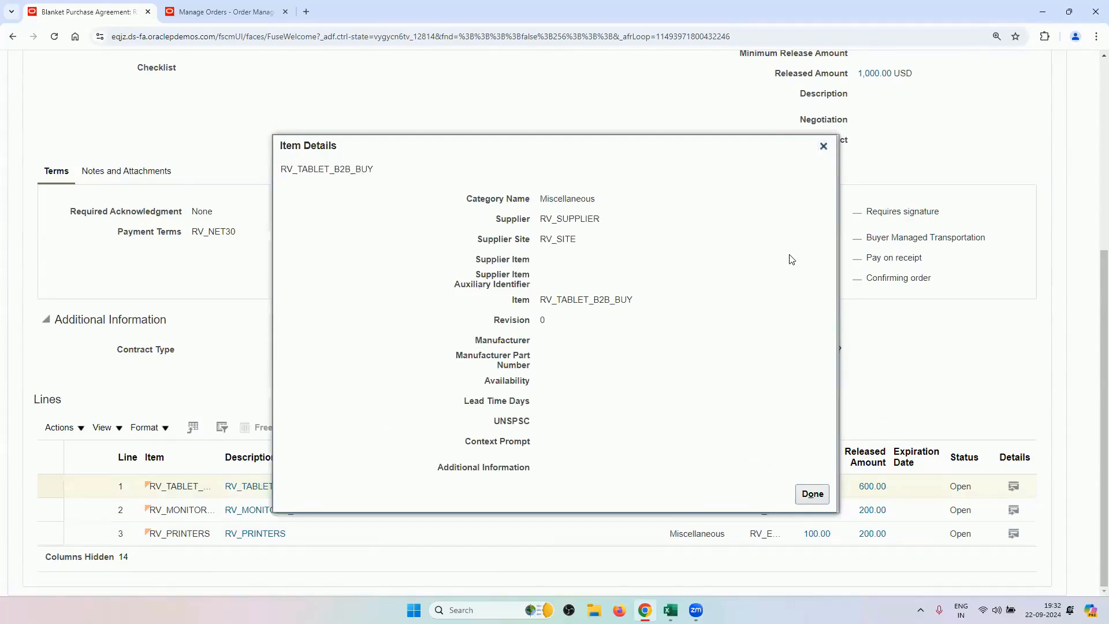
left_click(824, 146)
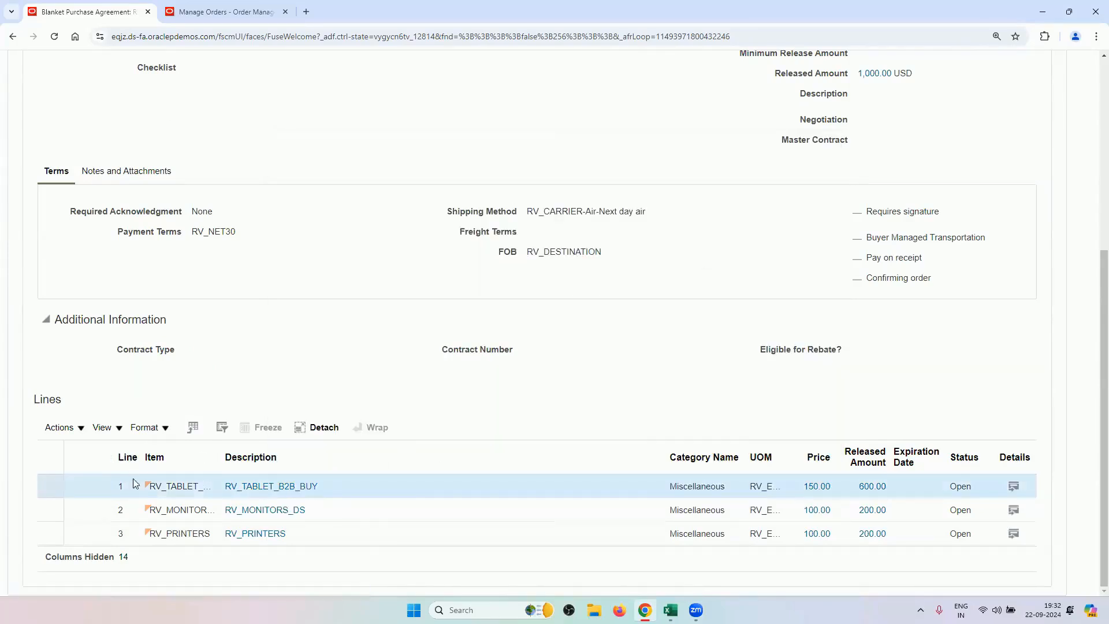
left_click(1014, 486)
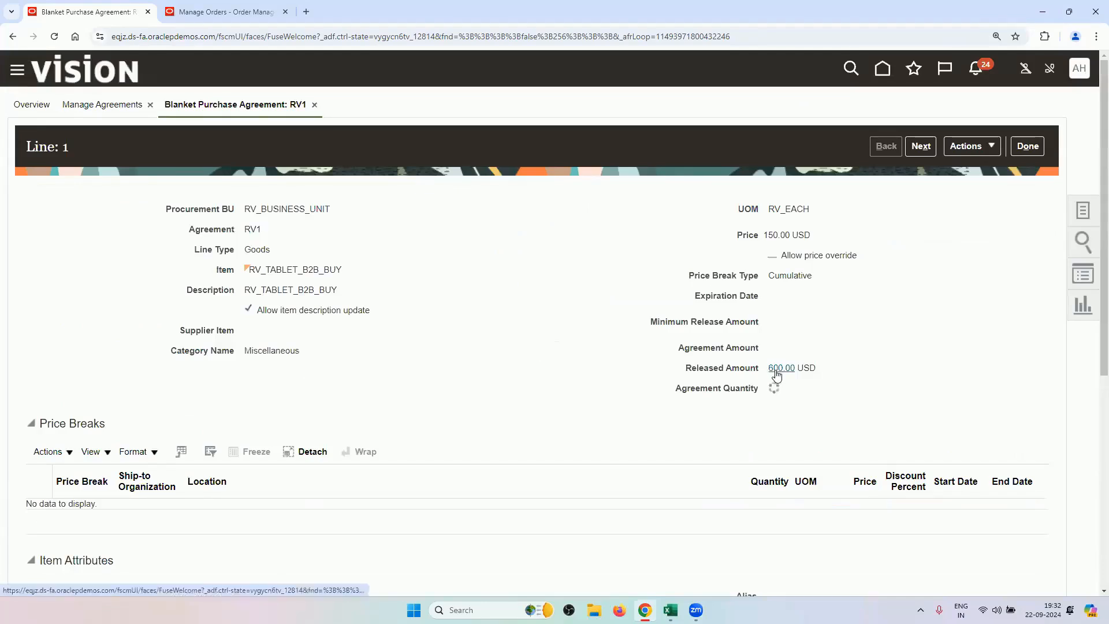
scroll(511, 327, "down", 6)
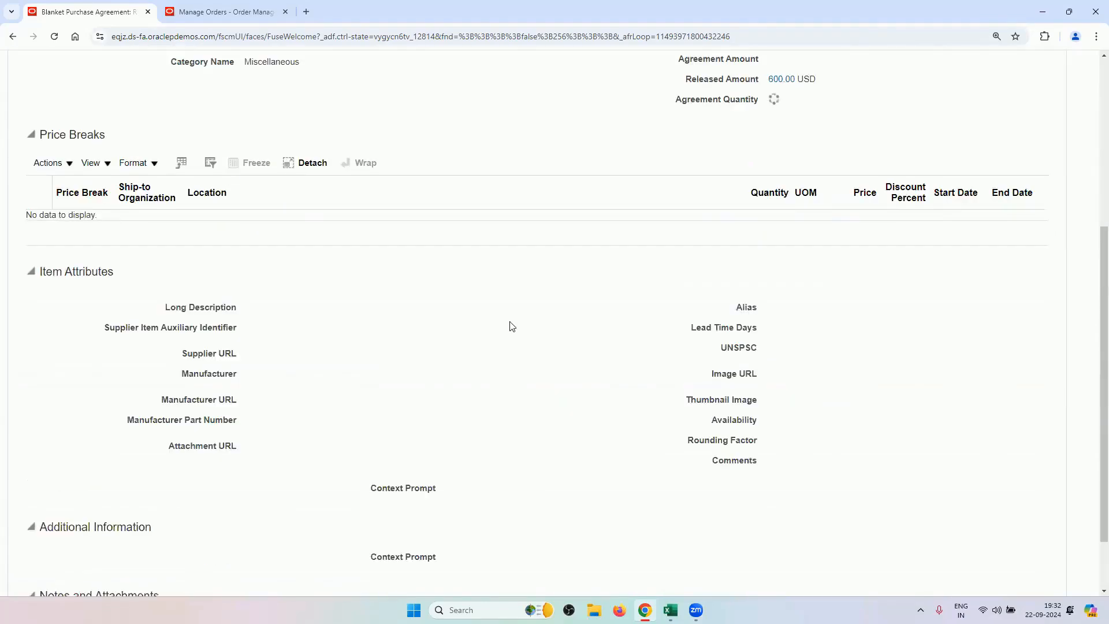
scroll(511, 327, "up", 6)
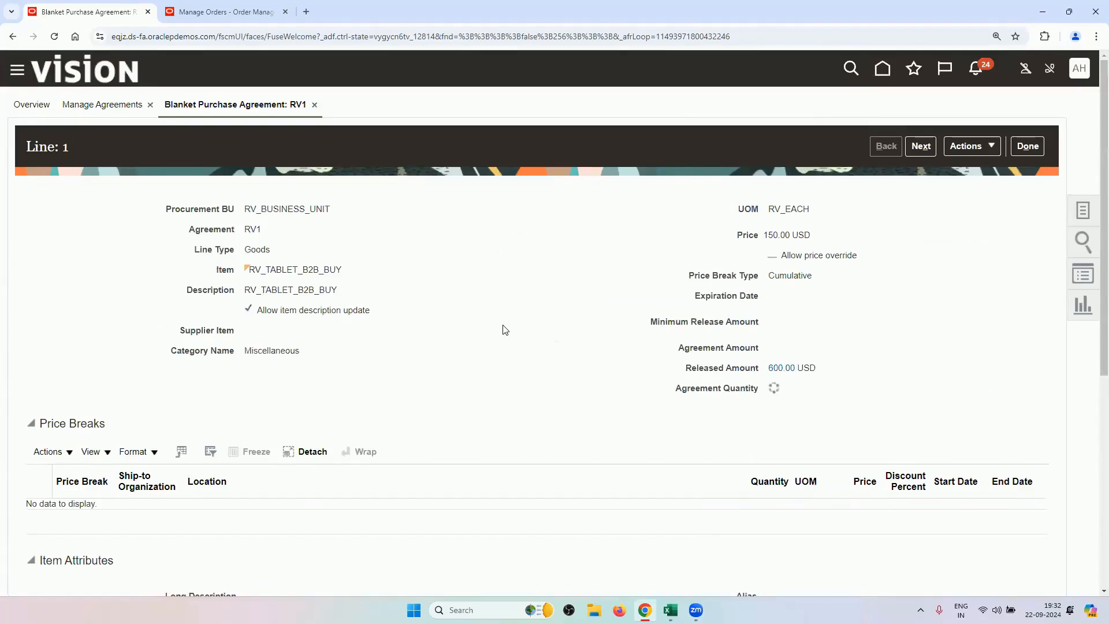
double_click(764, 242)
left_click(769, 238)
double_click(767, 235)
left_click(1026, 146)
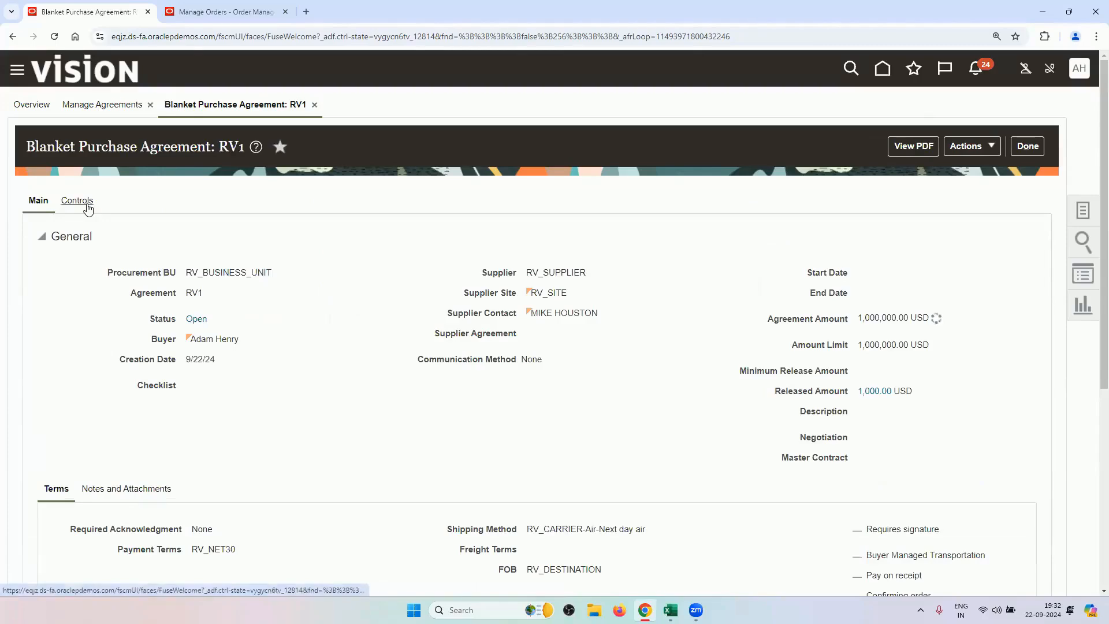
scroll(150, 289, "down", 5)
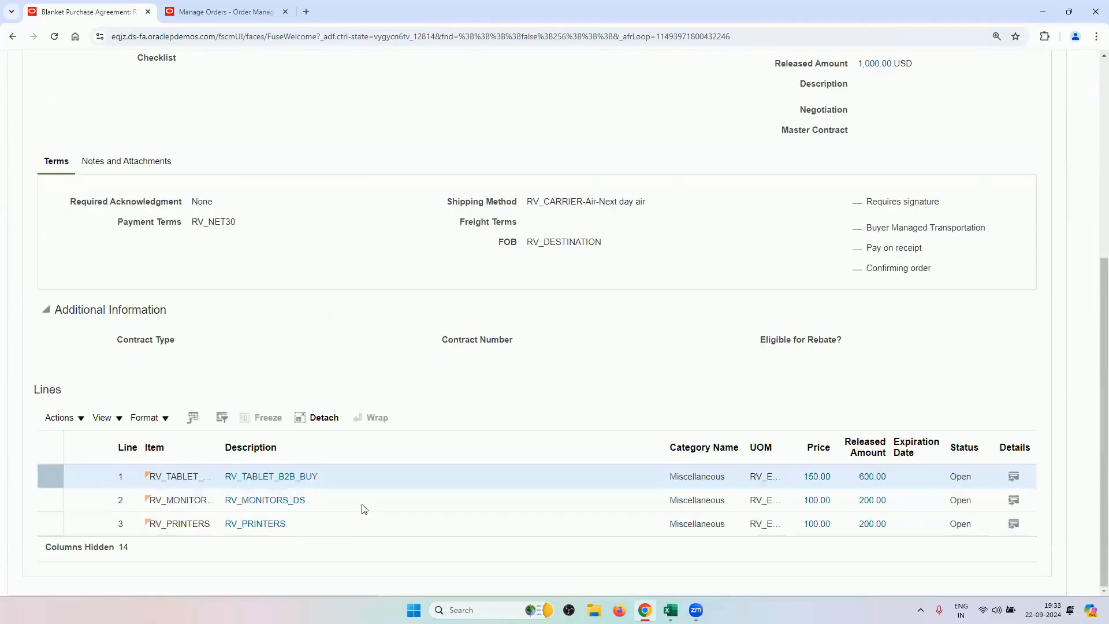
scroll(284, 388, "up", 5)
scroll(292, 449, "down", 5)
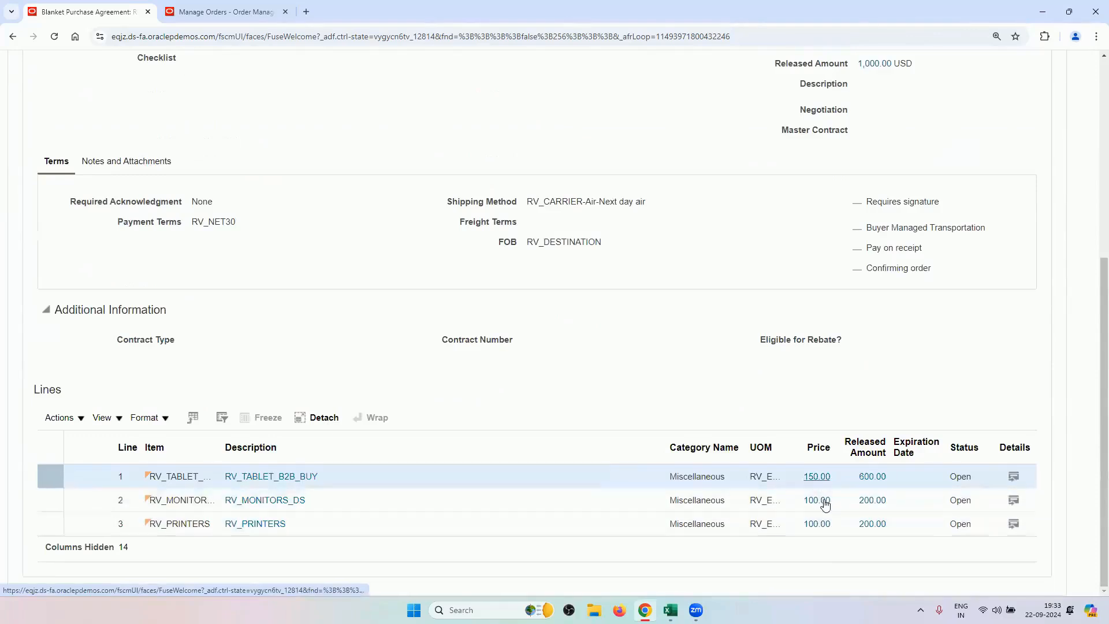
scroll(152, 343, "up", 5)
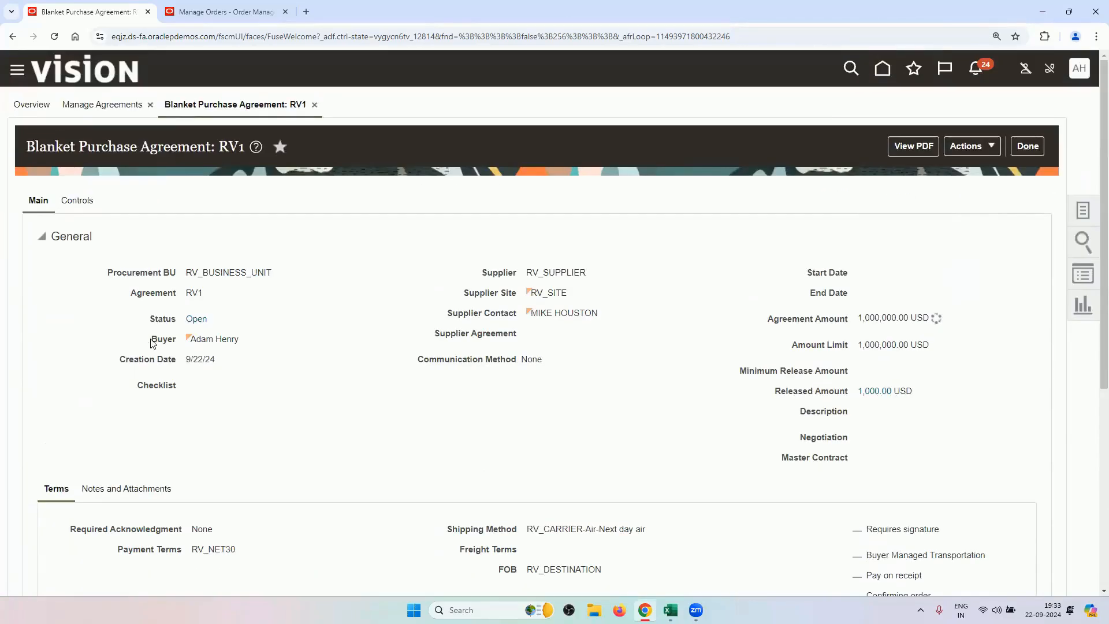
left_click(77, 201)
Review RV1's RV_BUSINESS_UNIT access row and its automatic order creation and retroactive pricing controls.
scroll(320, 242, "down", 2)
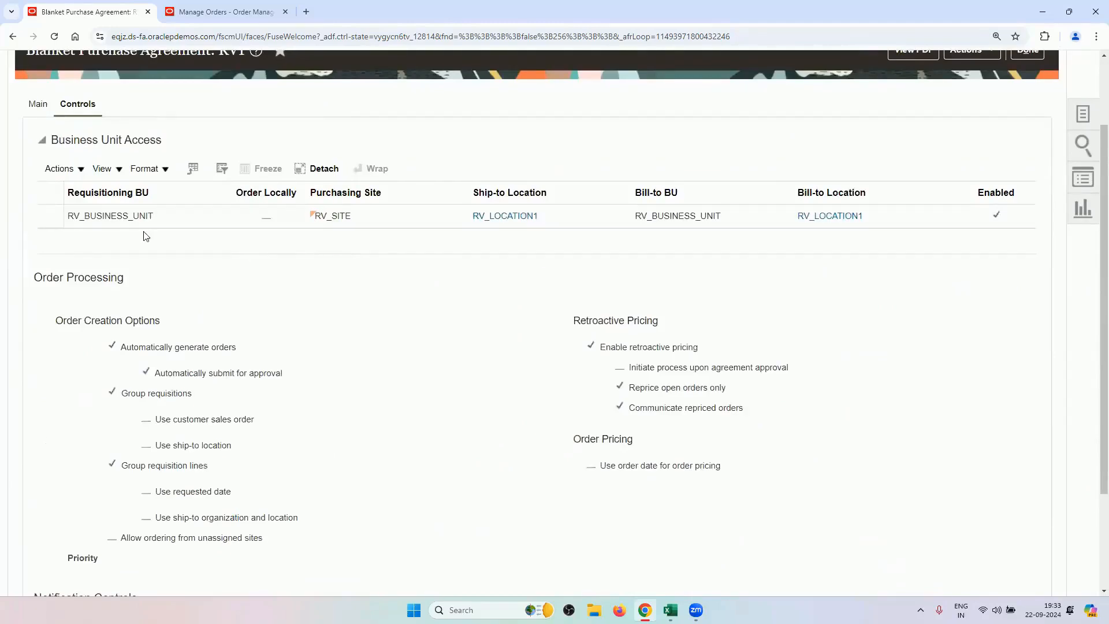
left_click(171, 215)
left_click(160, 218)
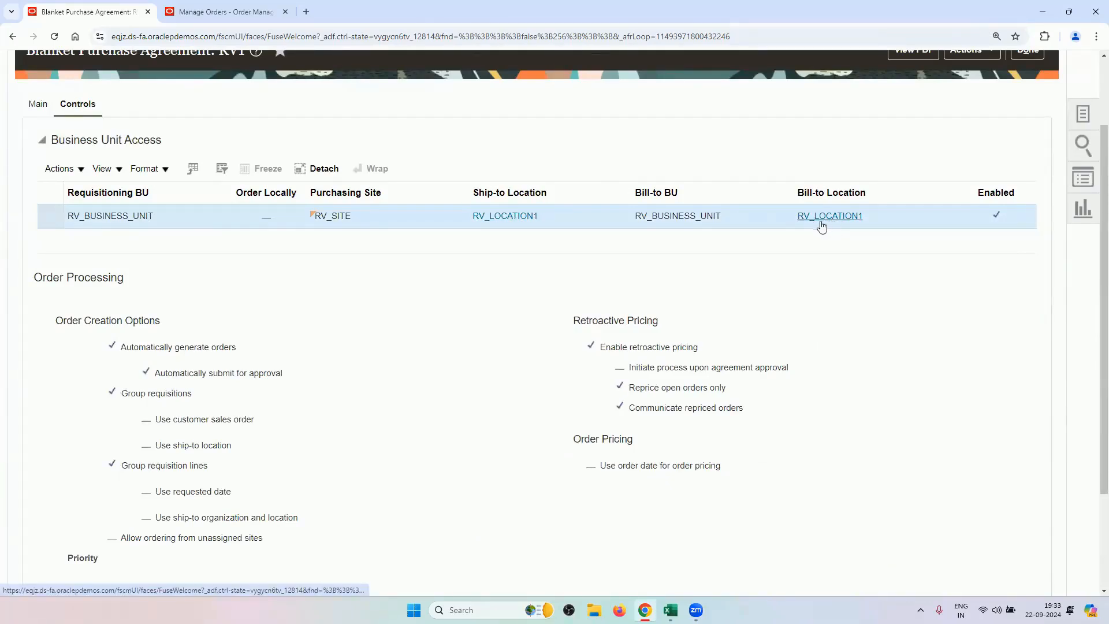
scroll(458, 435, "down", 2)
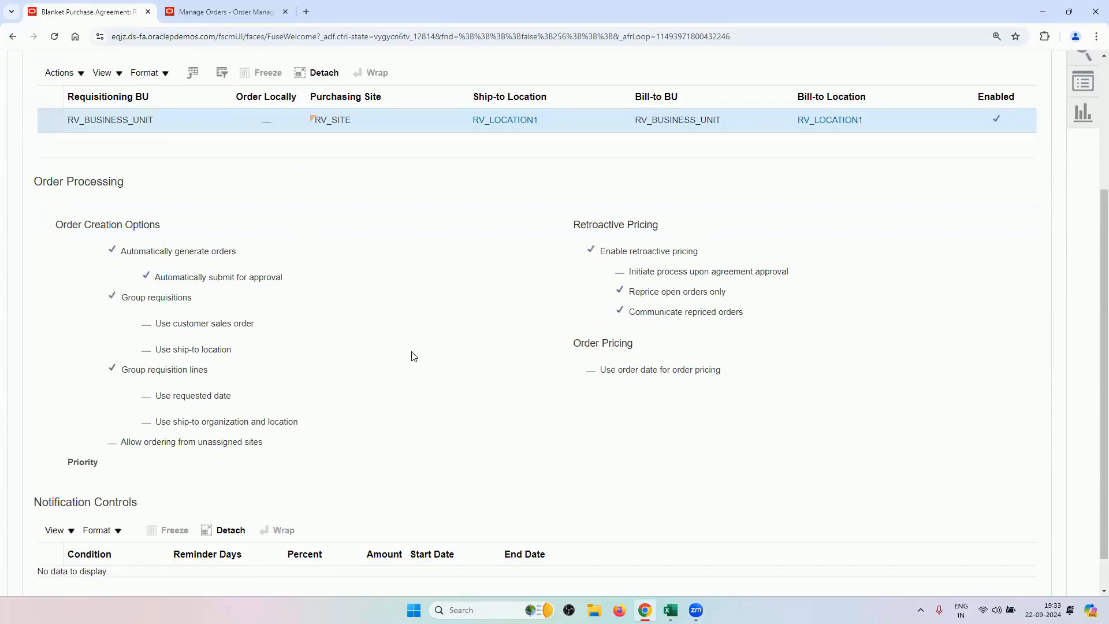
scroll(413, 356, "down", 1)
scroll(413, 356, "up", 2)
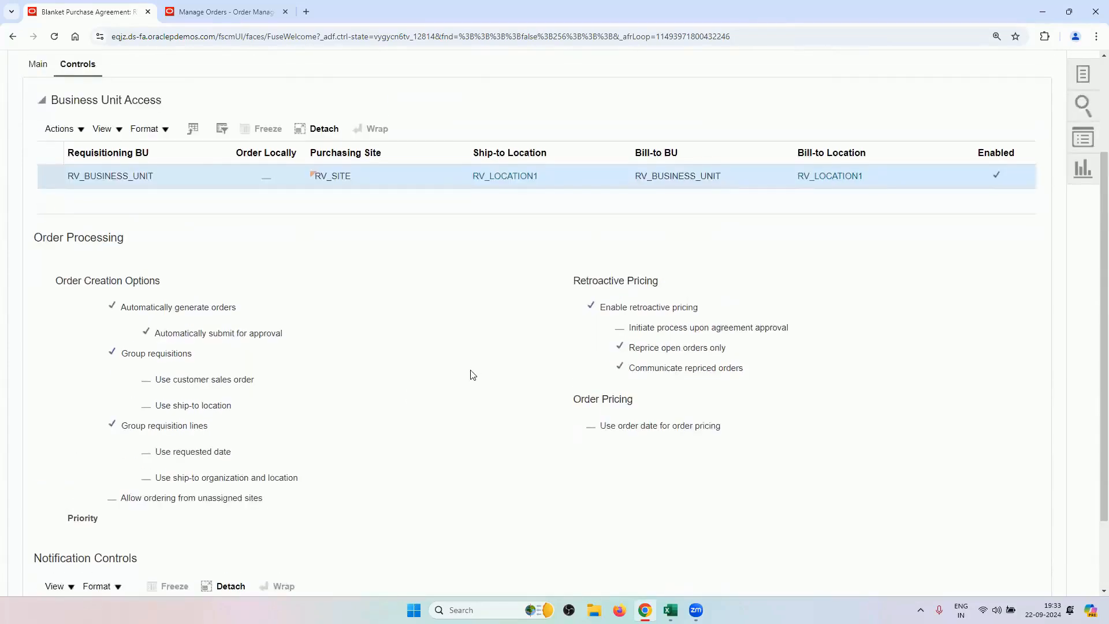
scroll(398, 356, "up", 5)
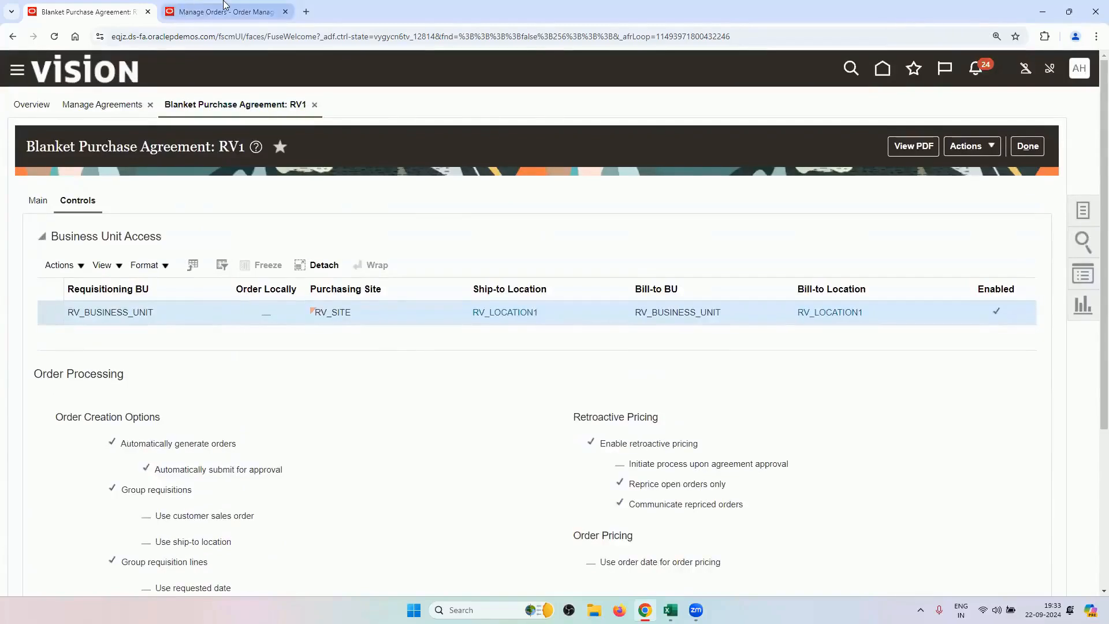
left_click(225, 11)
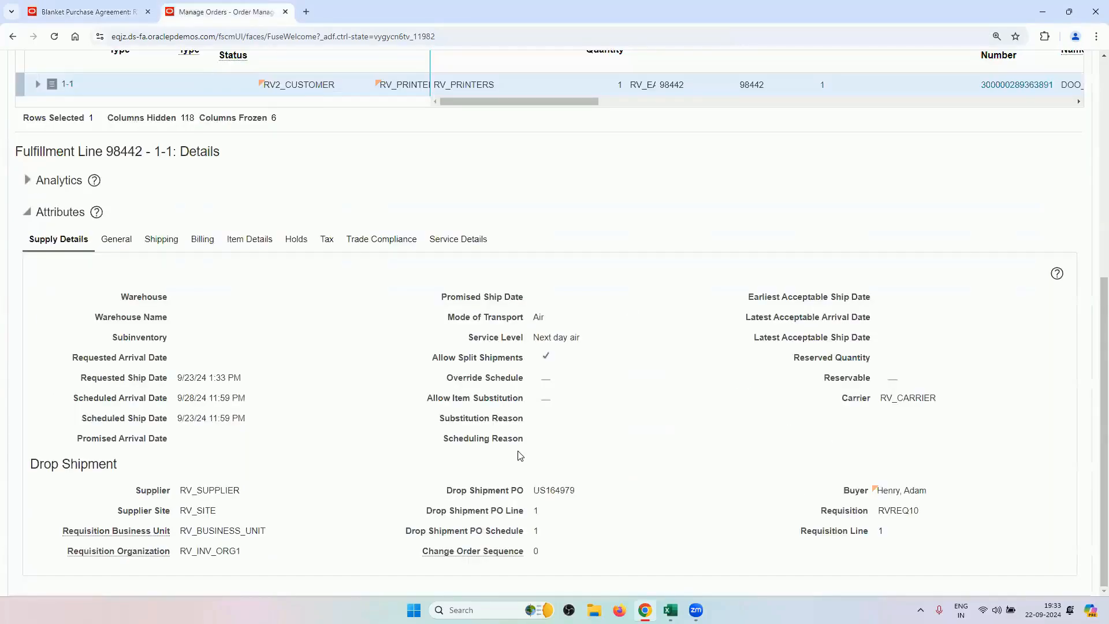
left_click(125, 13)
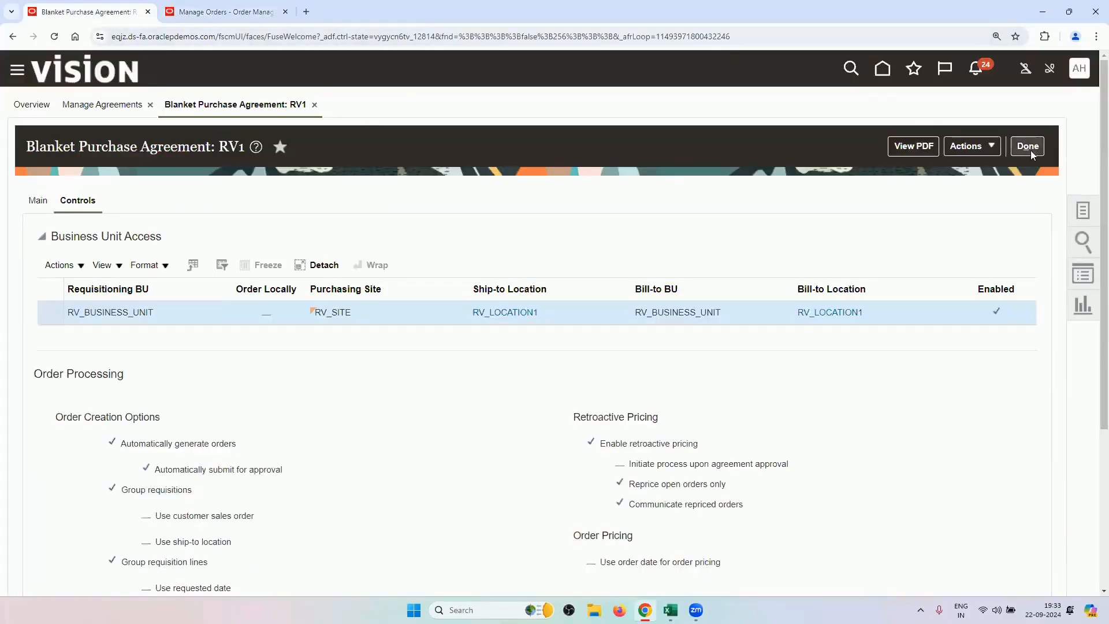
Mark the Manage Mapping Sets through subledger accounting options tasks in the Drop Ship checklist.
mouse_move(670, 610)
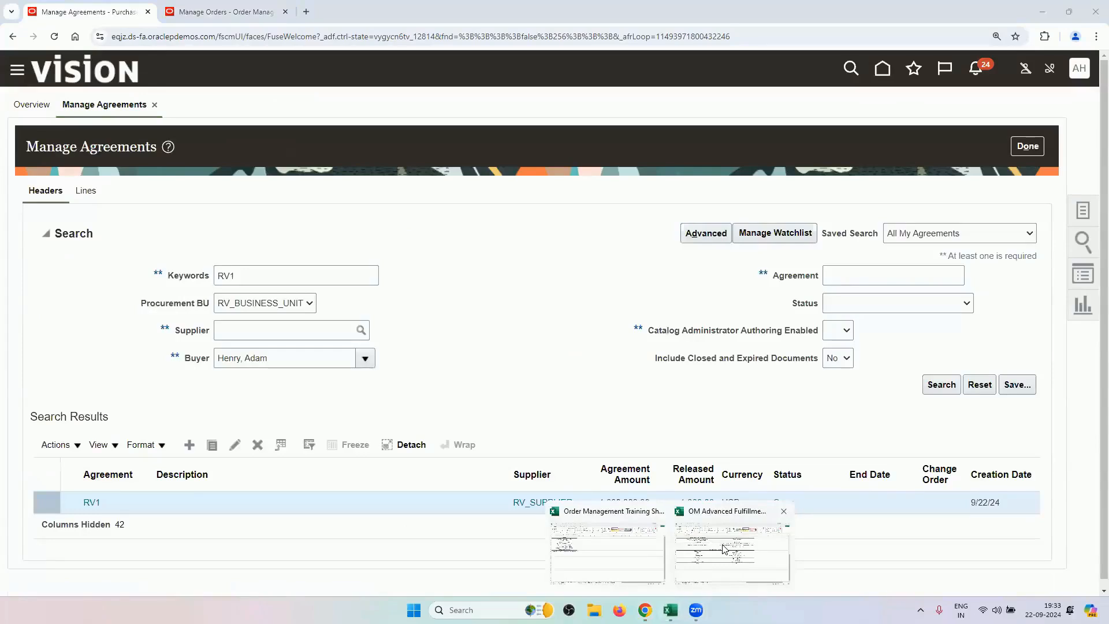
left_click(723, 548)
scroll(579, 481, "up", 6)
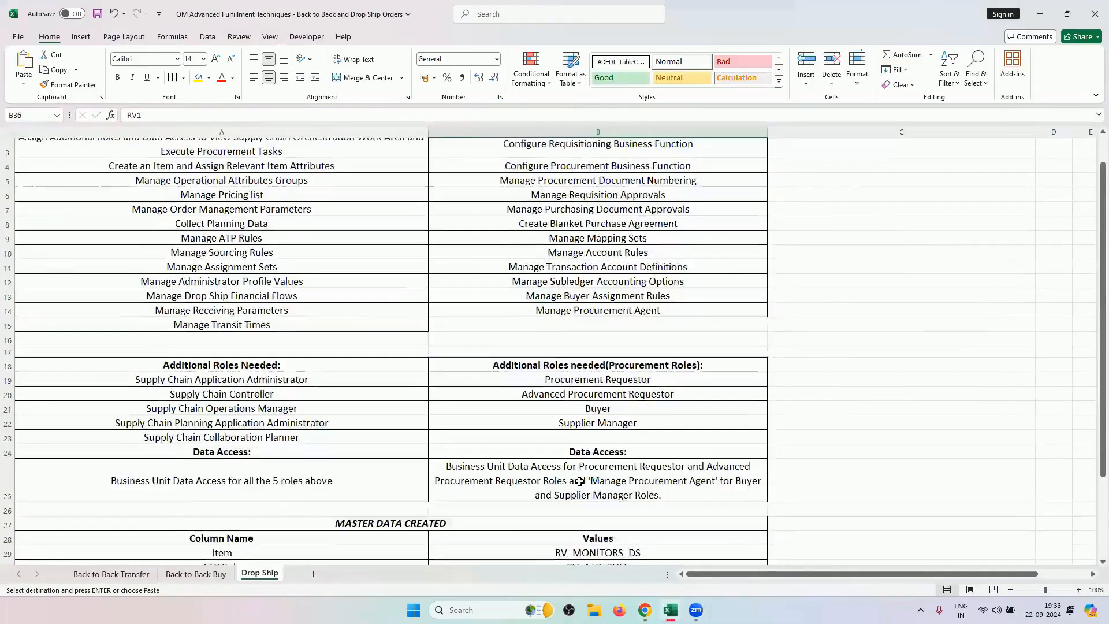
scroll(579, 481, "up", 1)
left_click(650, 277)
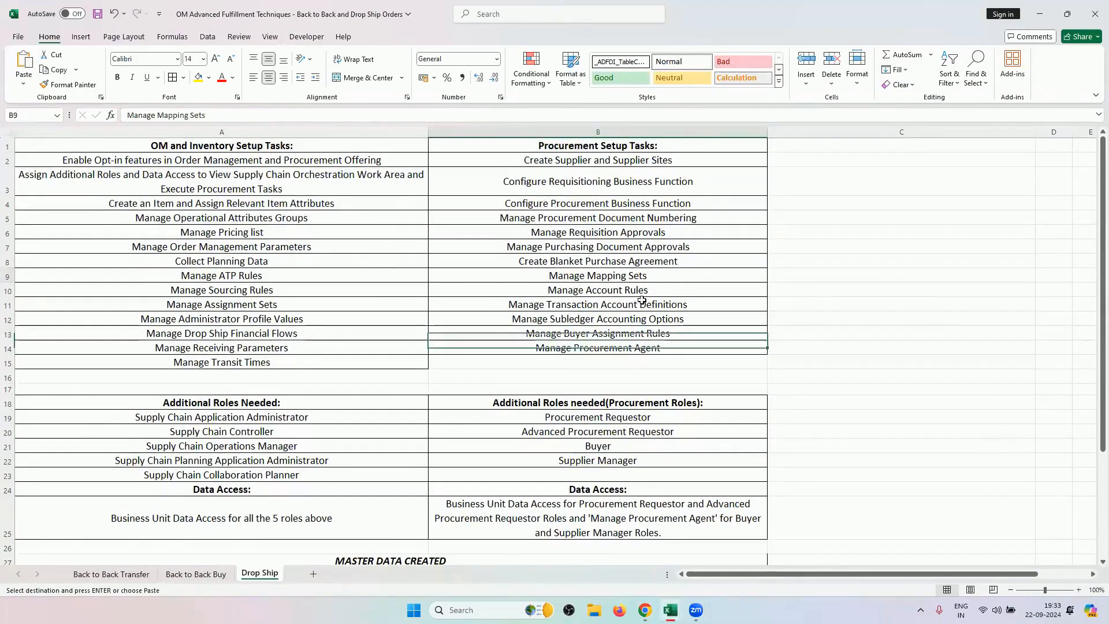
left_click_drag(641, 300, 642, 319)
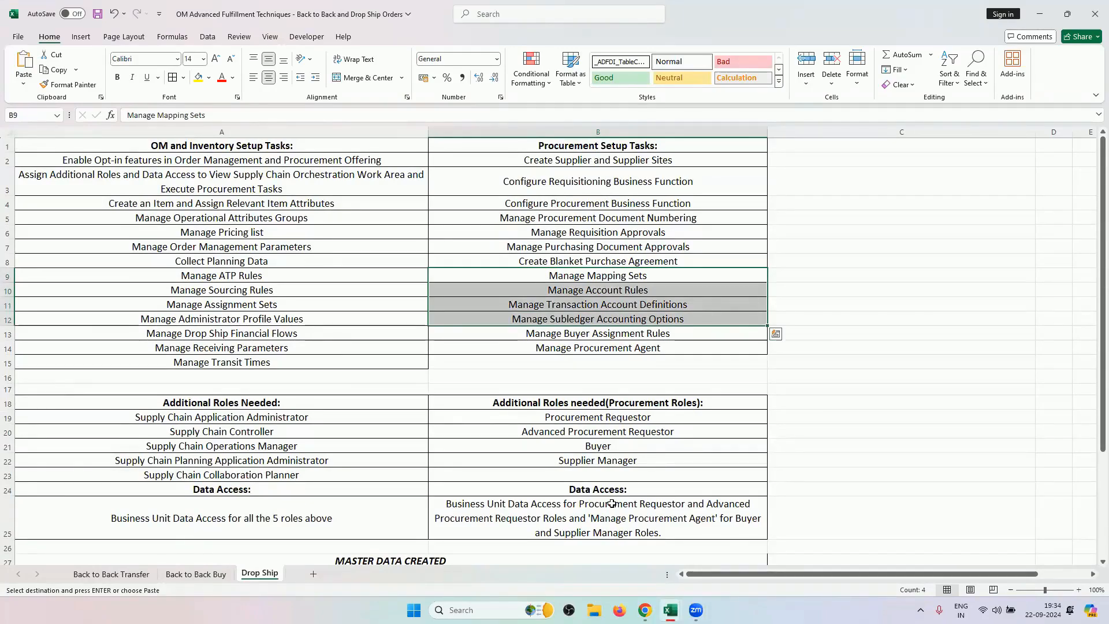
Copy drop shipment PO number US164979 from the sales order's fulfillment details.
left_click(644, 610)
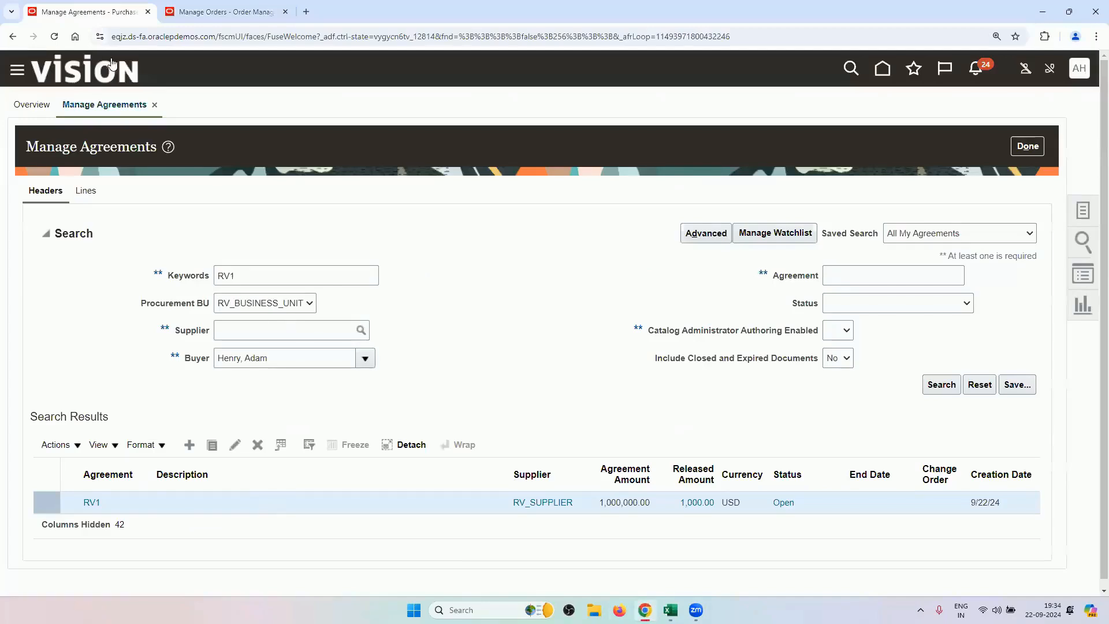
left_click(225, 11)
double_click(561, 488)
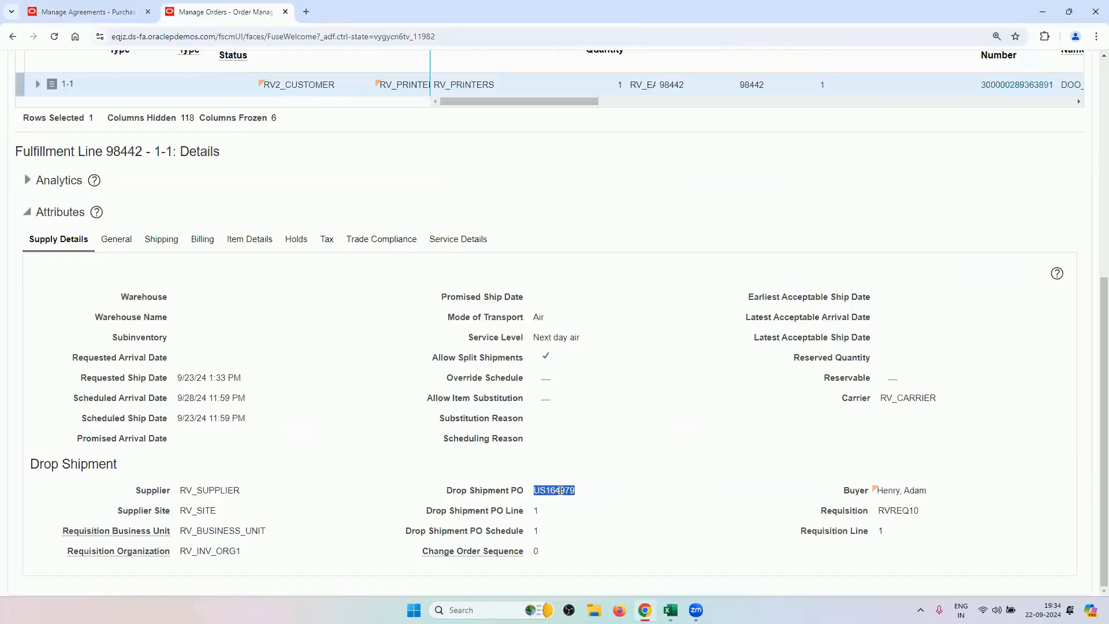
right_click(558, 490)
left_click(574, 369)
left_click(79, 7)
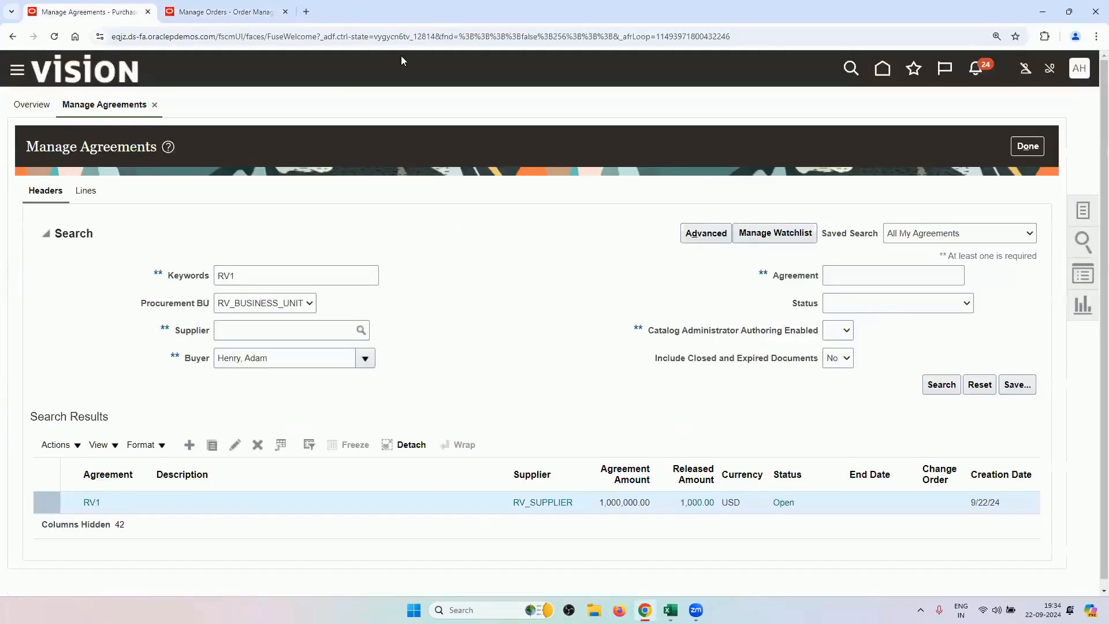
Search Manage Orders for the pasted PO number US164979 and open the order.
left_click(1086, 211)
left_click(981, 185)
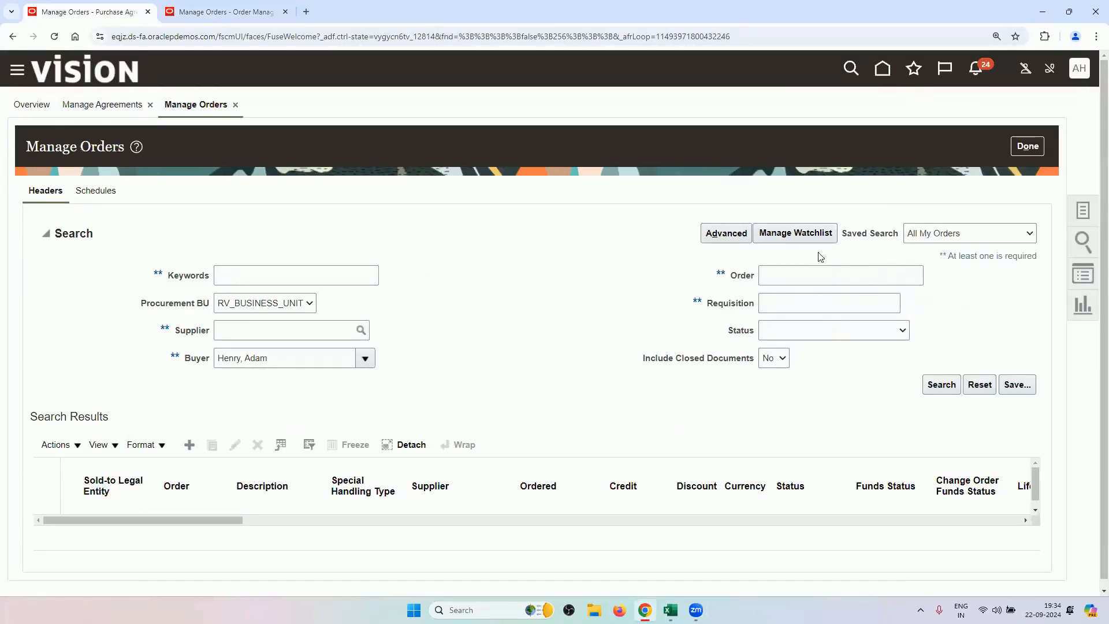
left_click(792, 273)
key("ctrl+v")
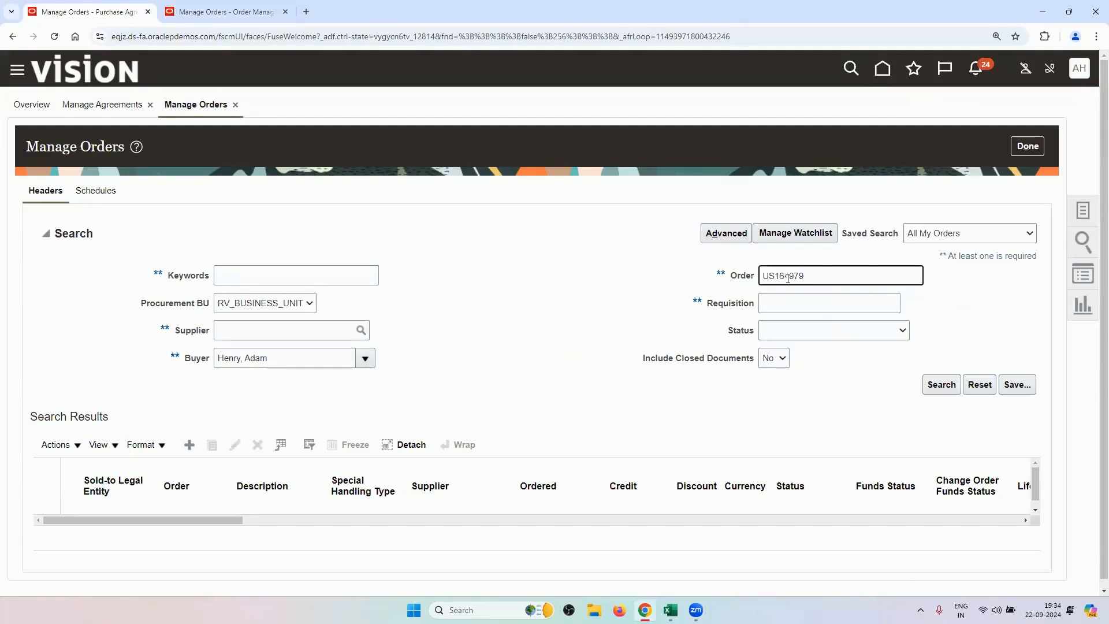
key("Return")
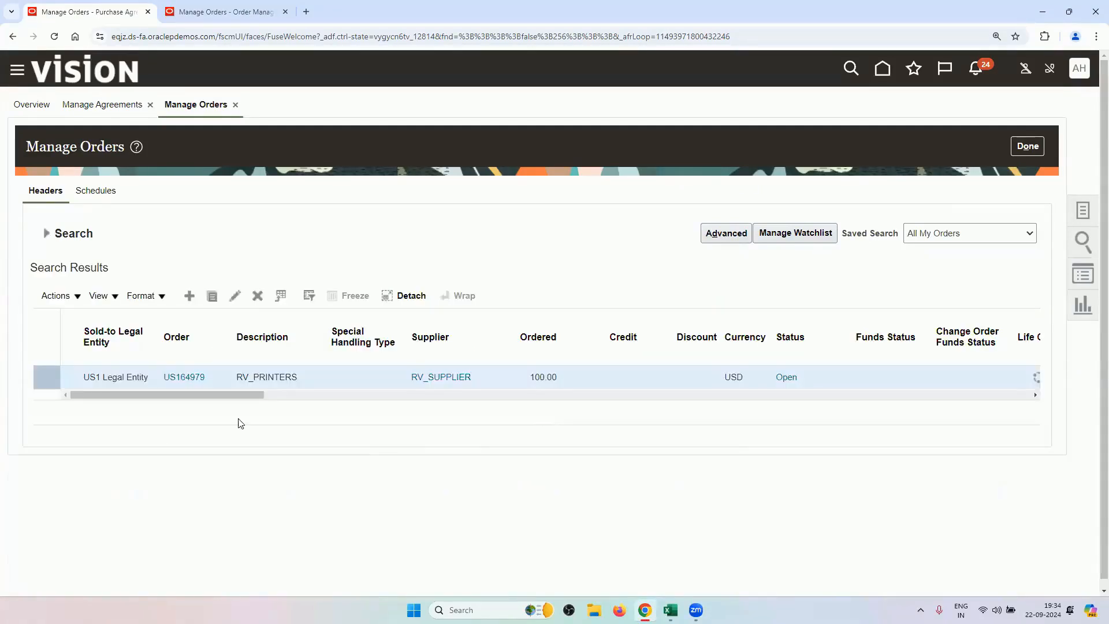
left_click(196, 380)
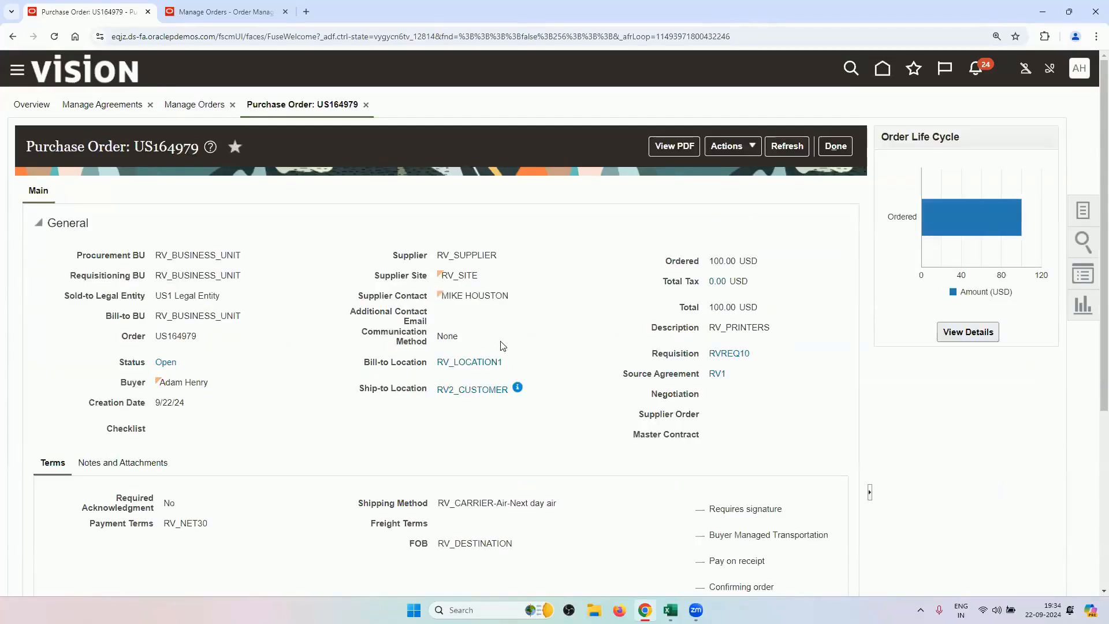
Inspect PO US164979's distribution: Drop Ship delivery with its charge, accrual and variance accounts.
scroll(592, 362, "down", 5)
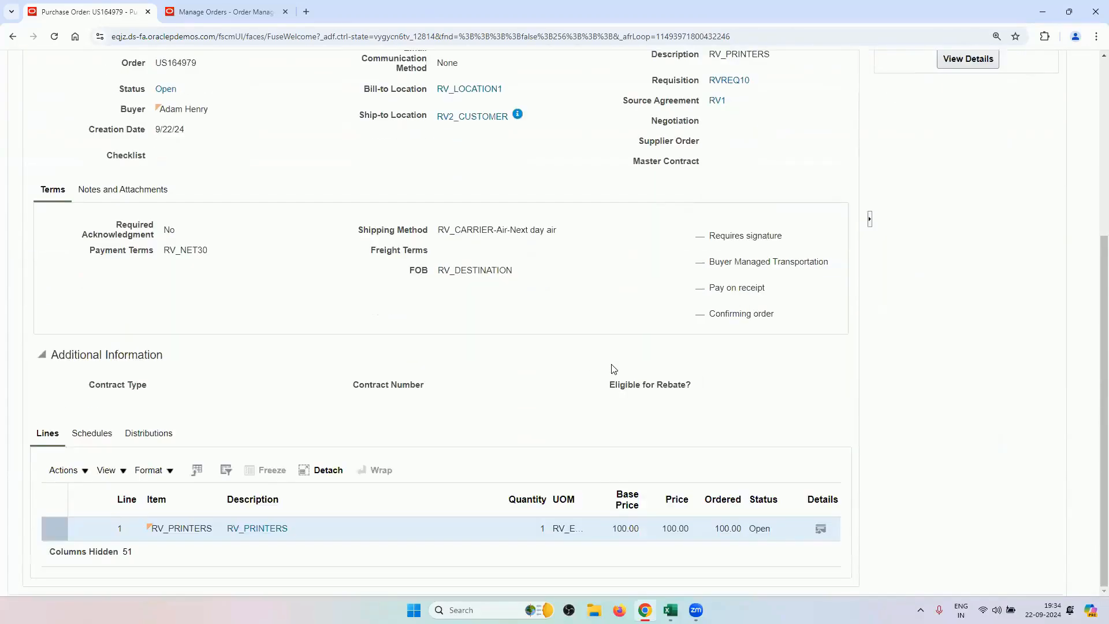
left_click(169, 436)
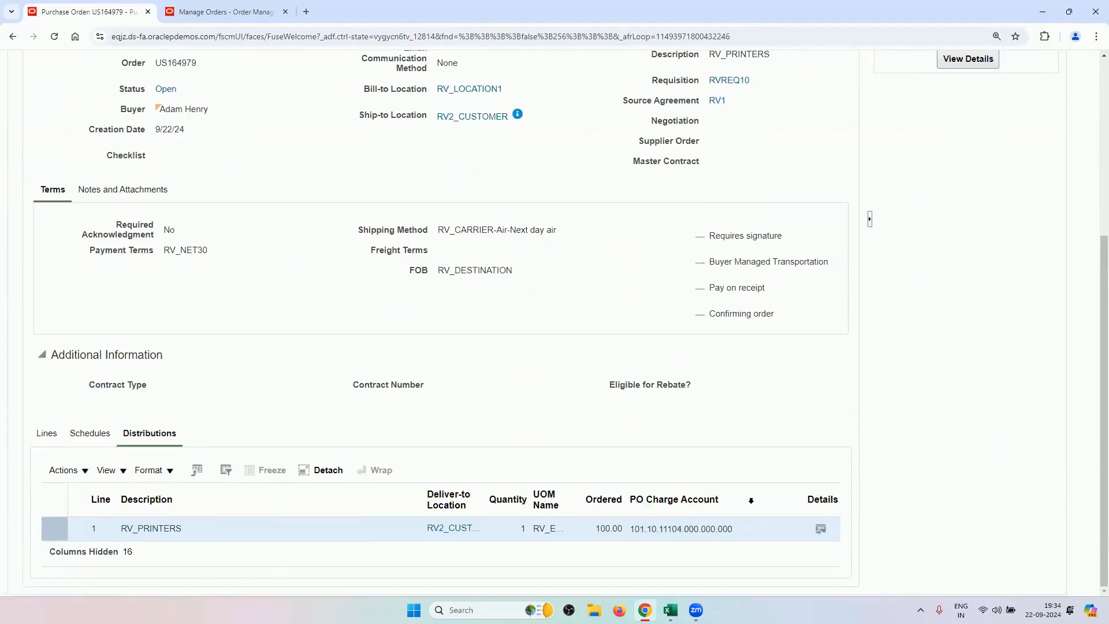
left_click(821, 529)
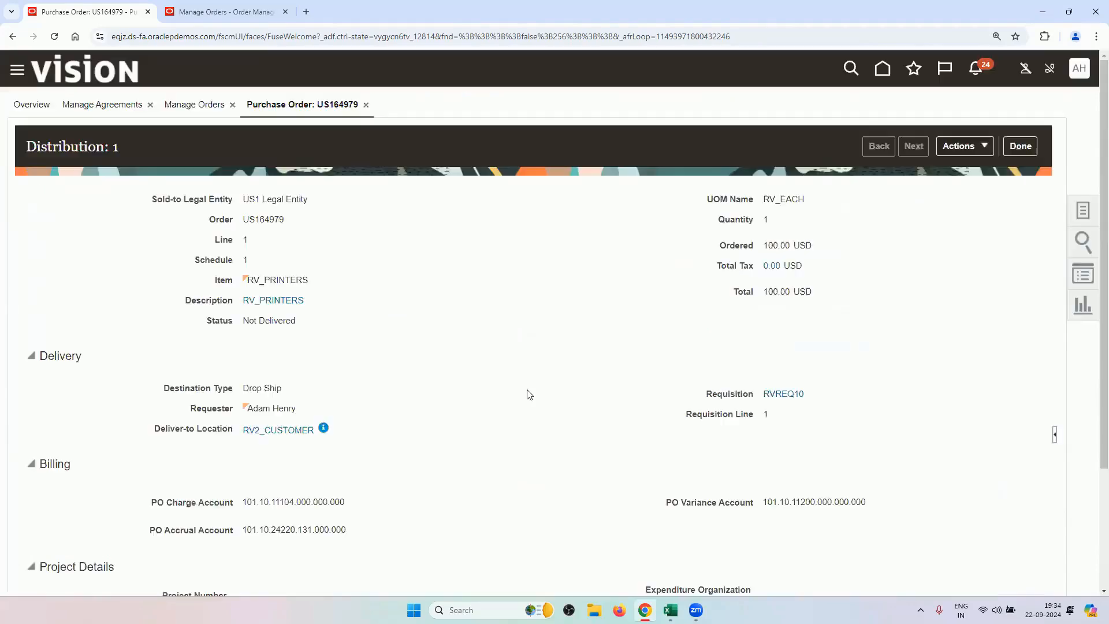
scroll(529, 394, "down", 3)
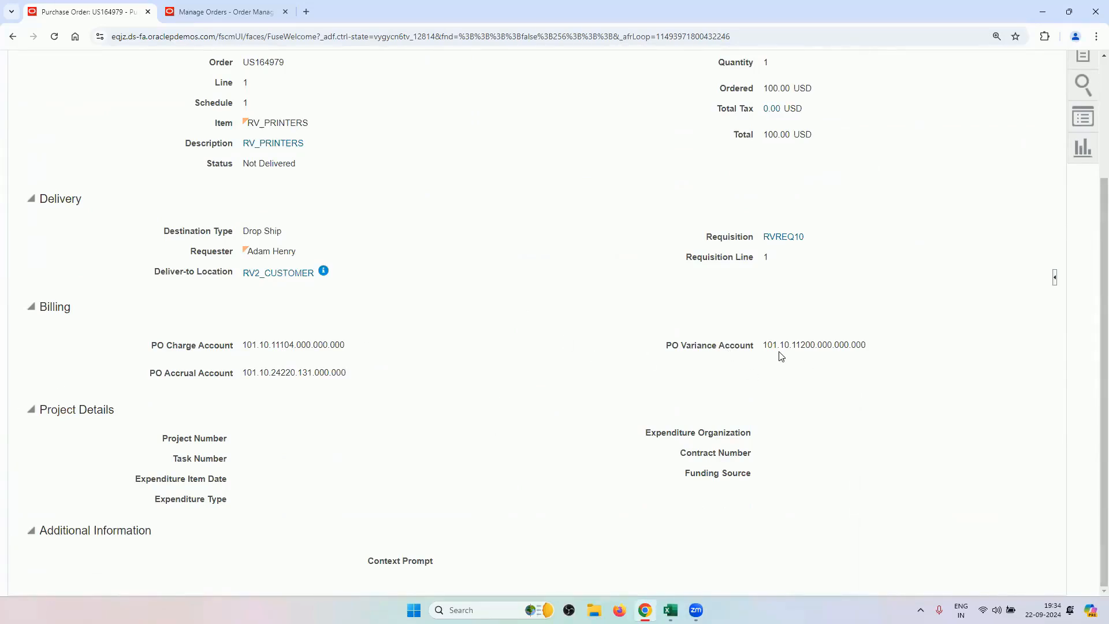
mouse_move(670, 610)
left_click(705, 555)
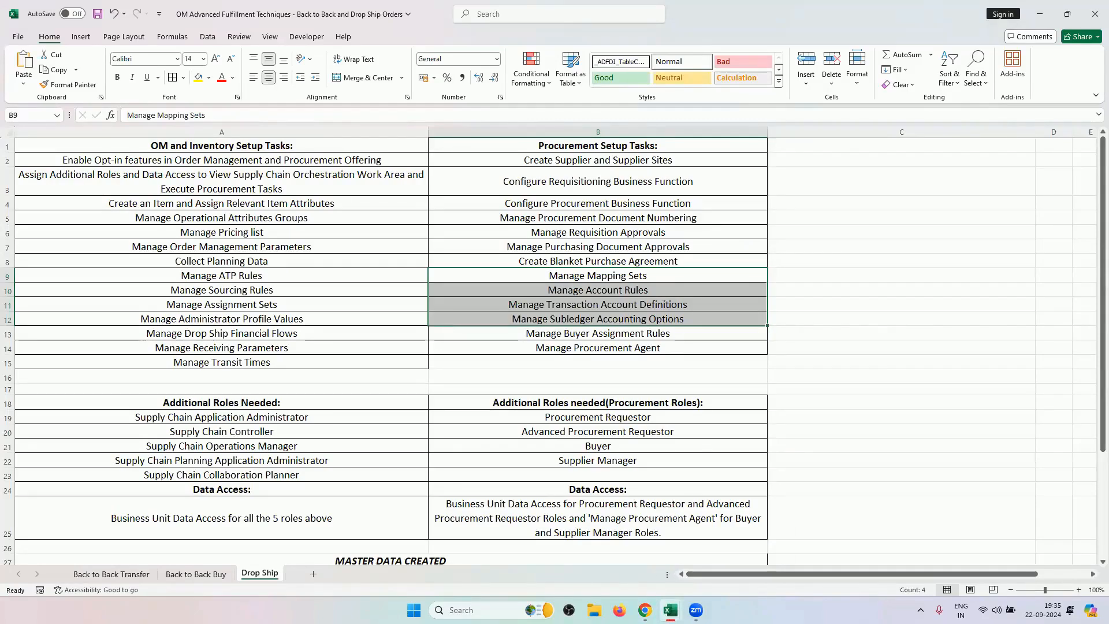
Duplicate the Manage Orders browser tab and trim its address to load the Fusion home page.
left_click(646, 541)
left_click(277, 8)
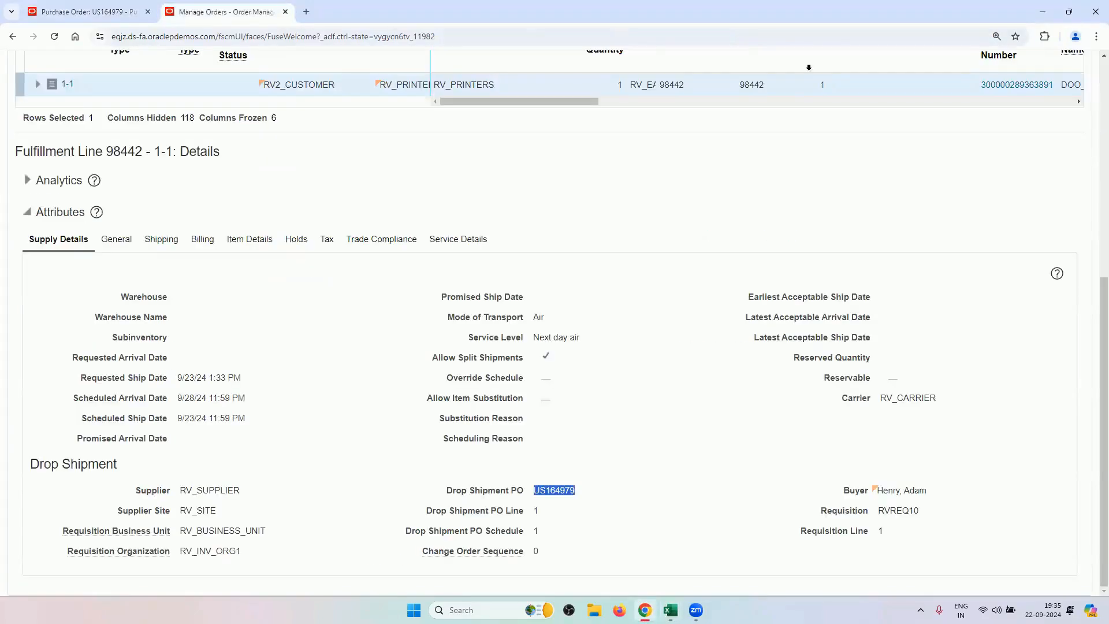
scroll(297, 19, "up", 7)
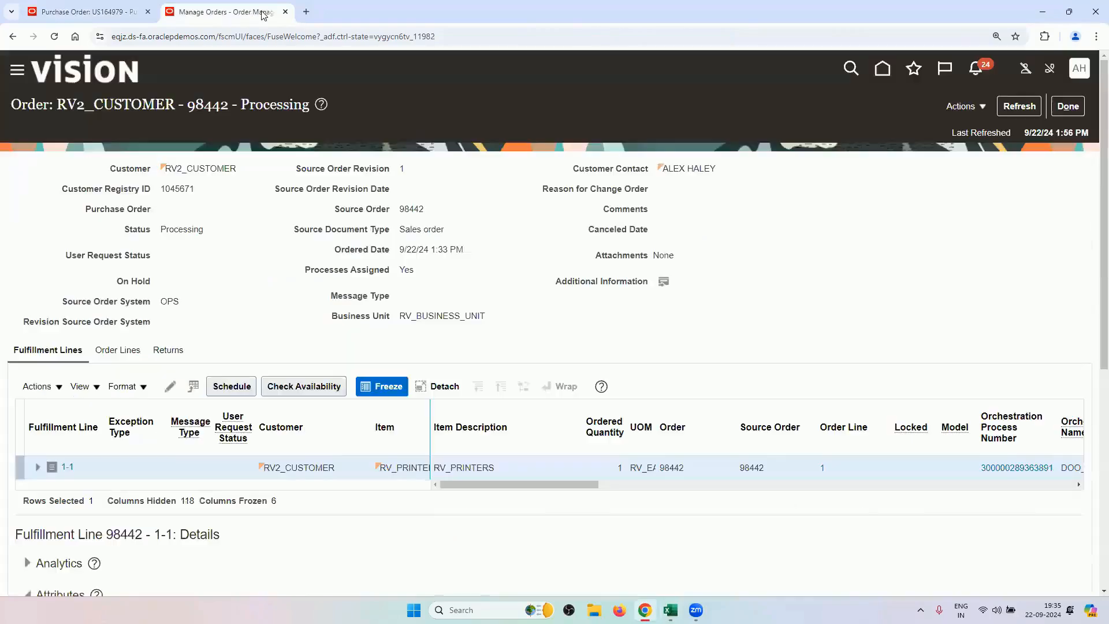
right_click(220, 14)
left_click(271, 114)
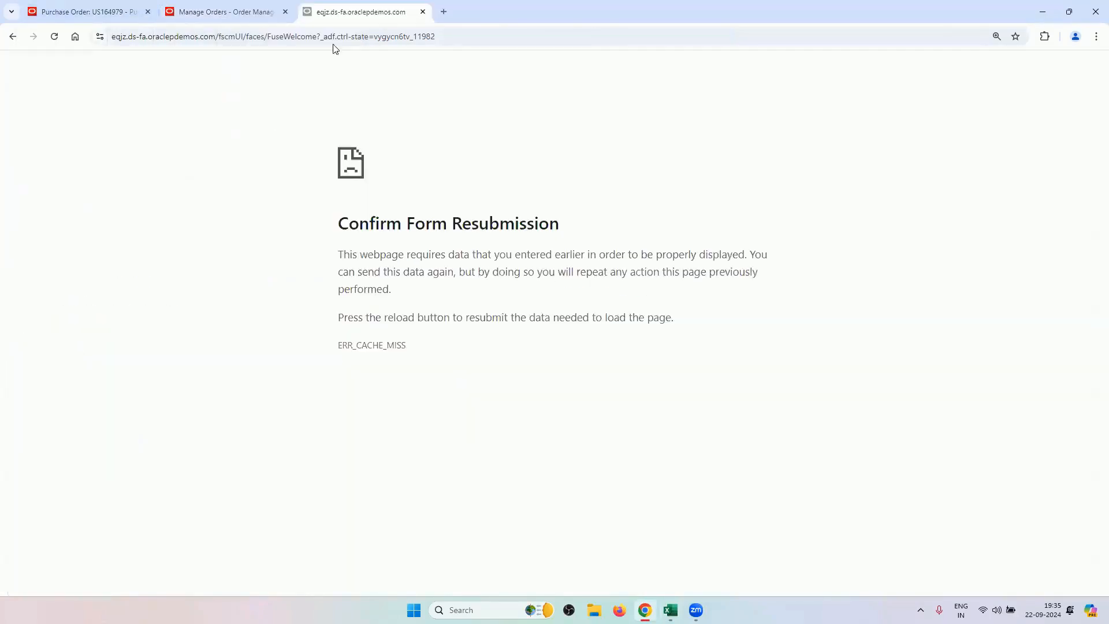
left_click_drag(438, 44, 249, 42)
key("BackSpace")
key("BackSpace")
key("BackSpace")
key("BackSpace")
key("BackSpace")
key("BackSpace")
key("BackSpace")
key("BackSpace")
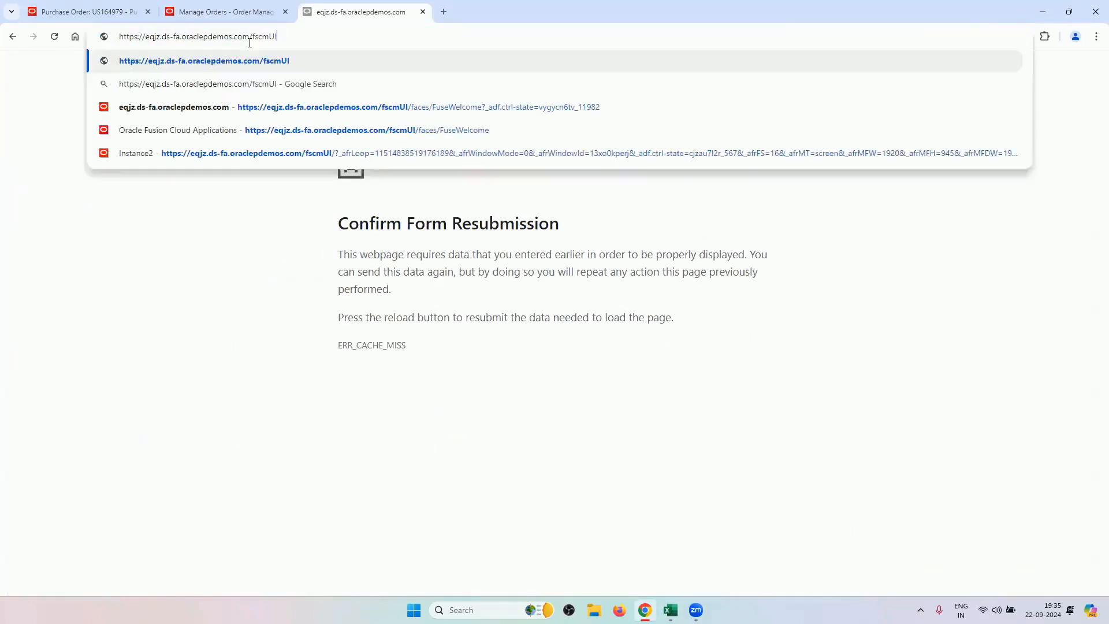
key("Return")
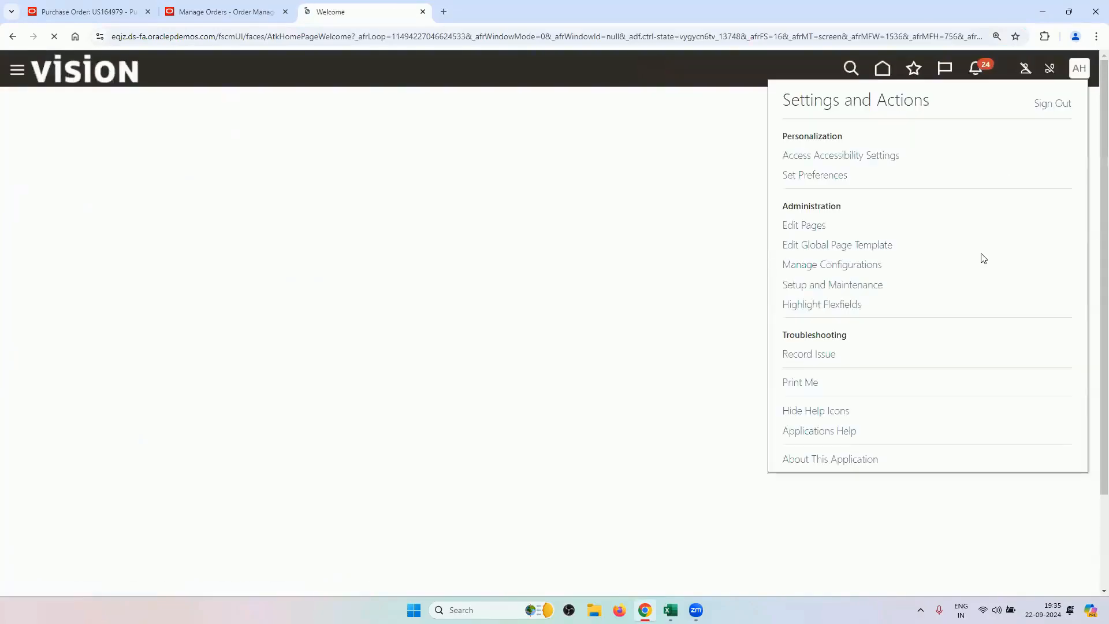
In Setup and Maintenance, search ACCOUNT RULE and open the procurement Manage Account Rules task.
left_click(868, 284)
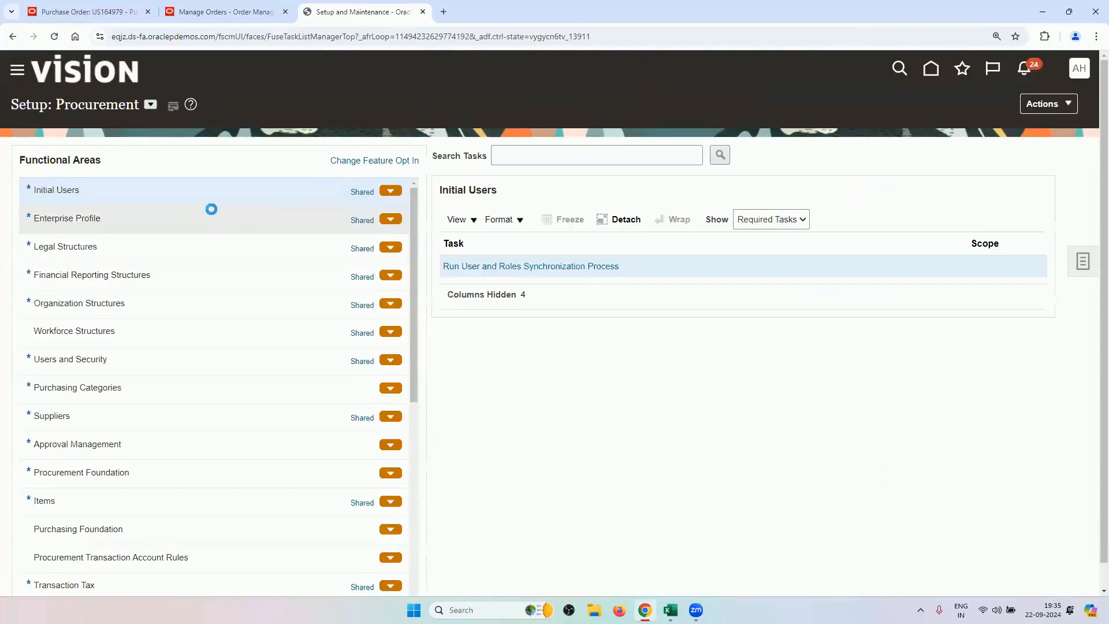
left_click(545, 162)
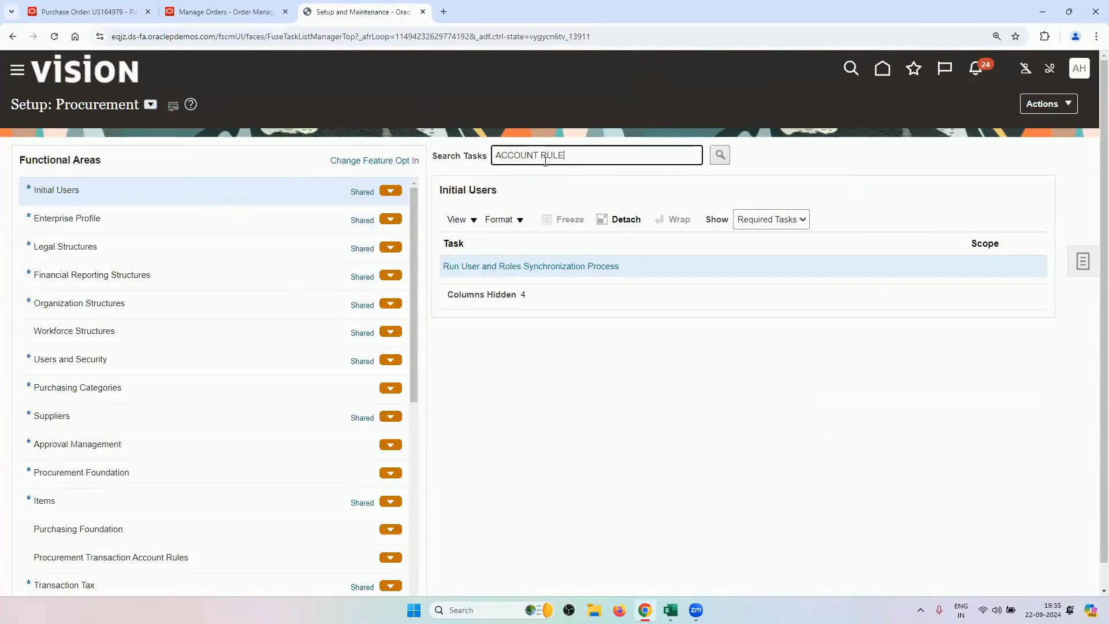
type("ACCOUNT RULE")
key("Return")
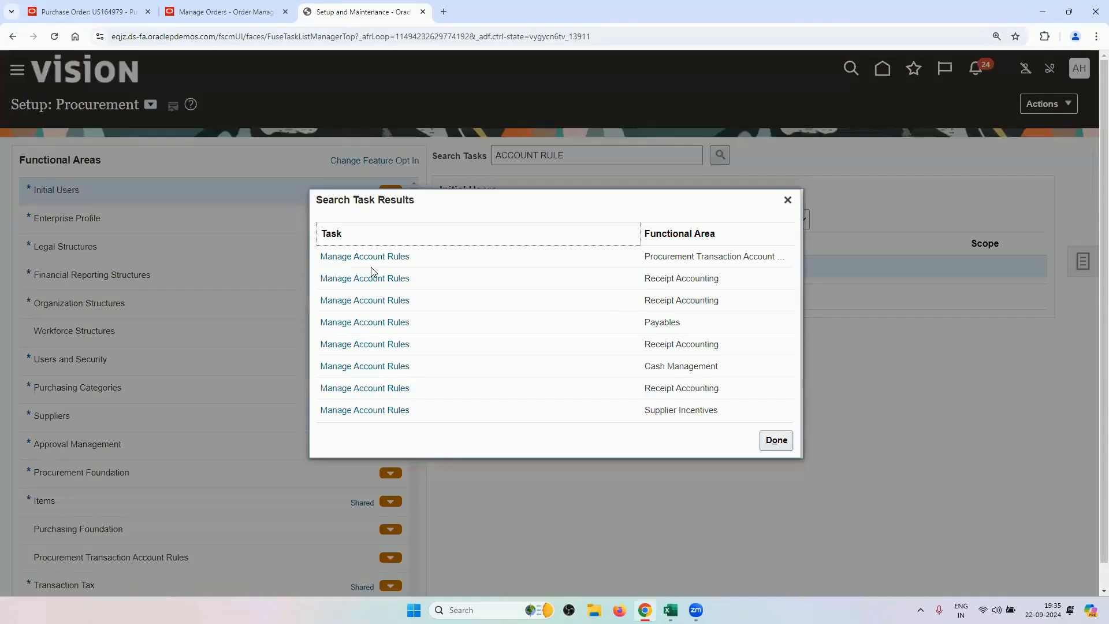
left_click(405, 257)
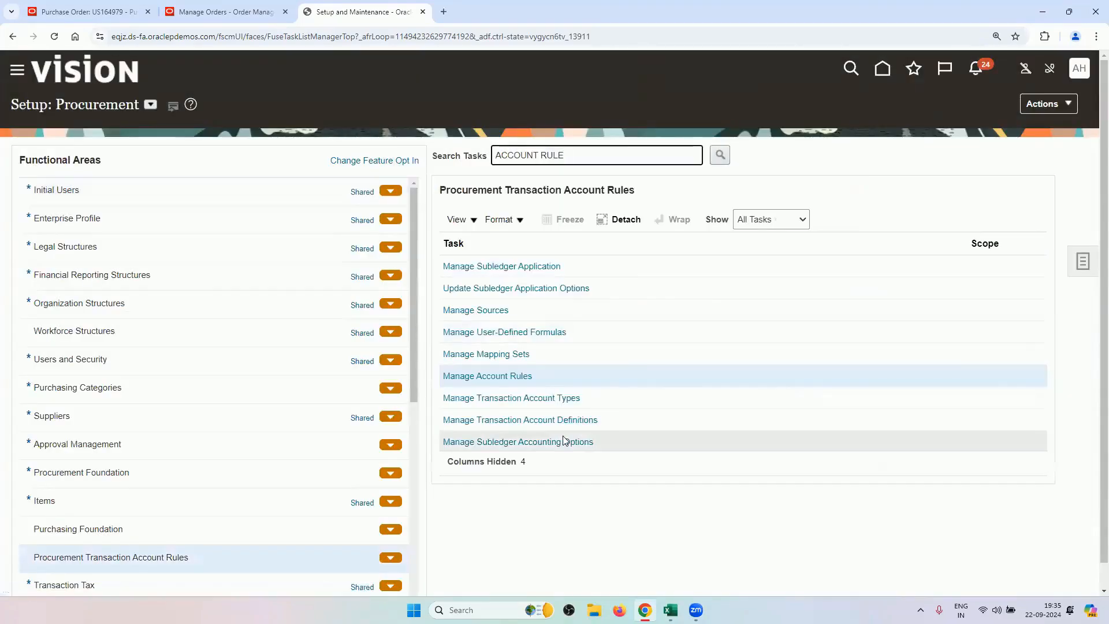
left_click(484, 380)
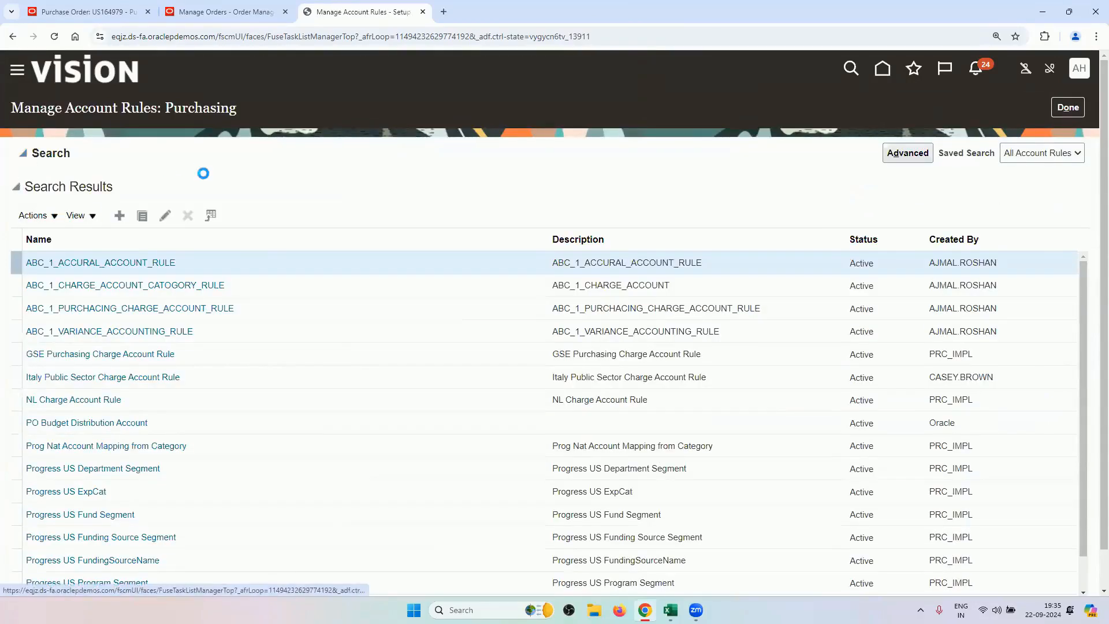
Search account rules for RV and place the rules tab beside the purchase order tab.
type("RV")
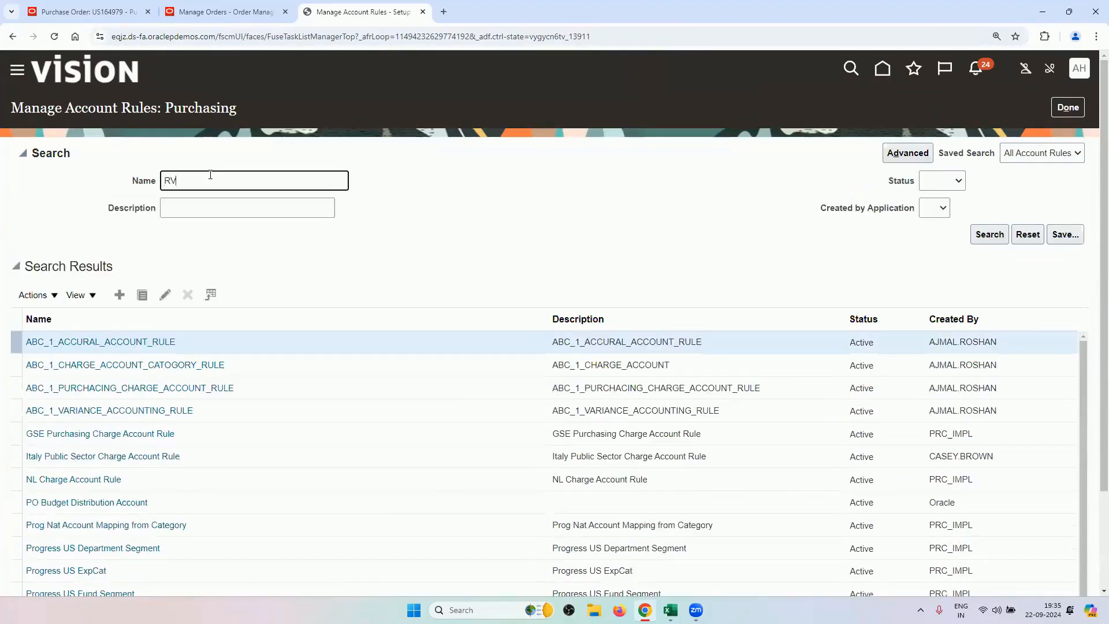
key("Return")
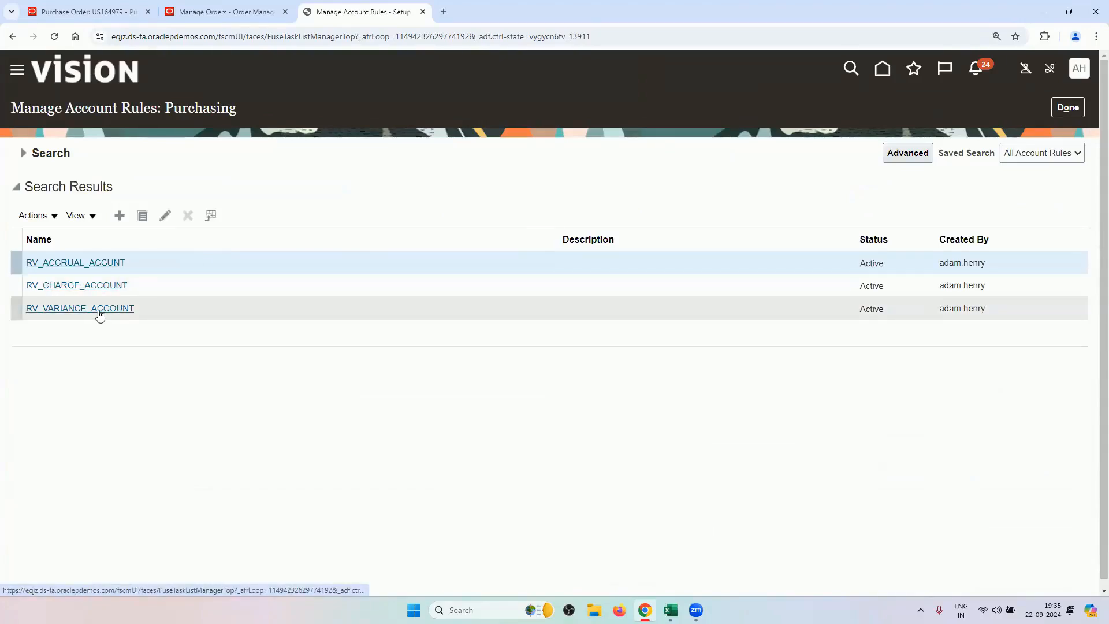
left_click(261, 12)
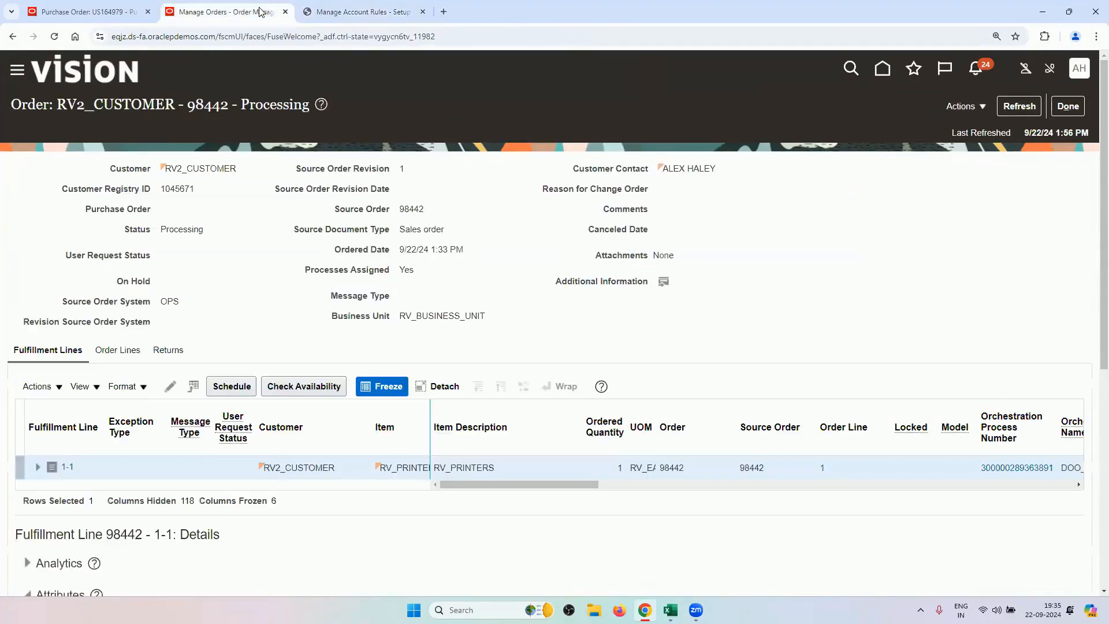
left_click(81, 7)
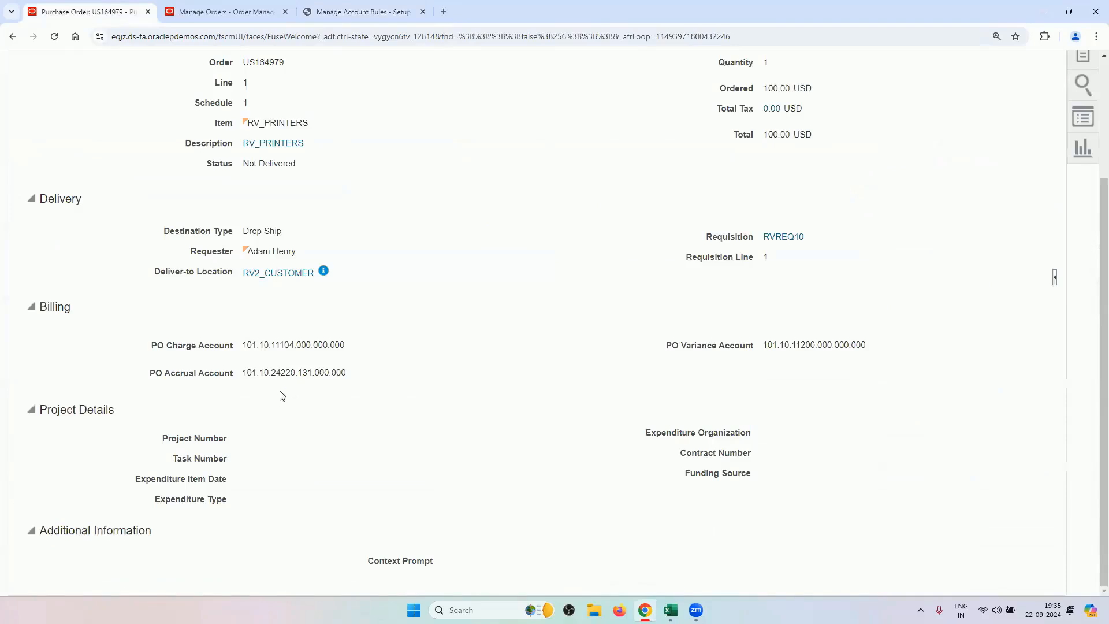
left_click_drag(343, 12, 250, 8)
Compare the RV_ACCRUAL_ACCOUNT rule with the PO's accrual account, then close it unsaved.
left_click(109, 264)
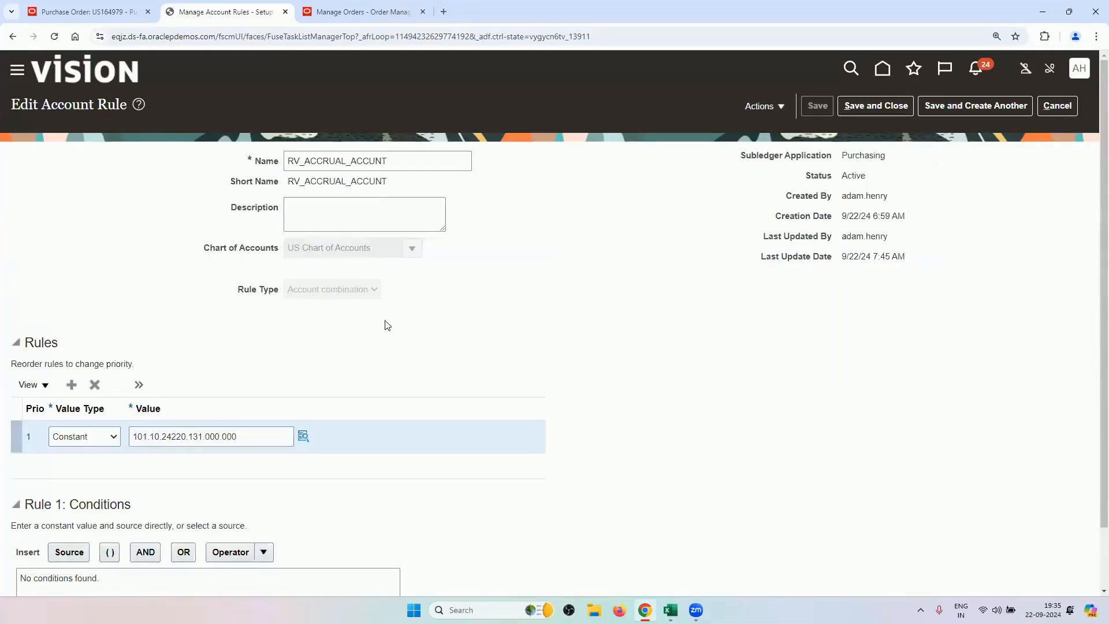
scroll(111, 350, "down", 1)
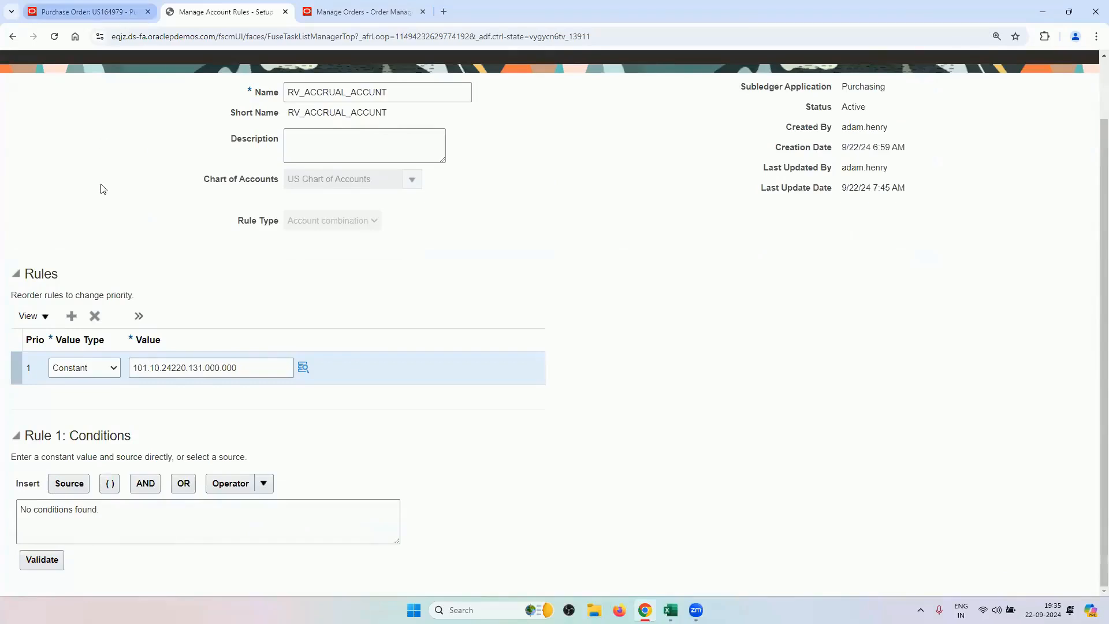
scroll(100, 188, "up", 1)
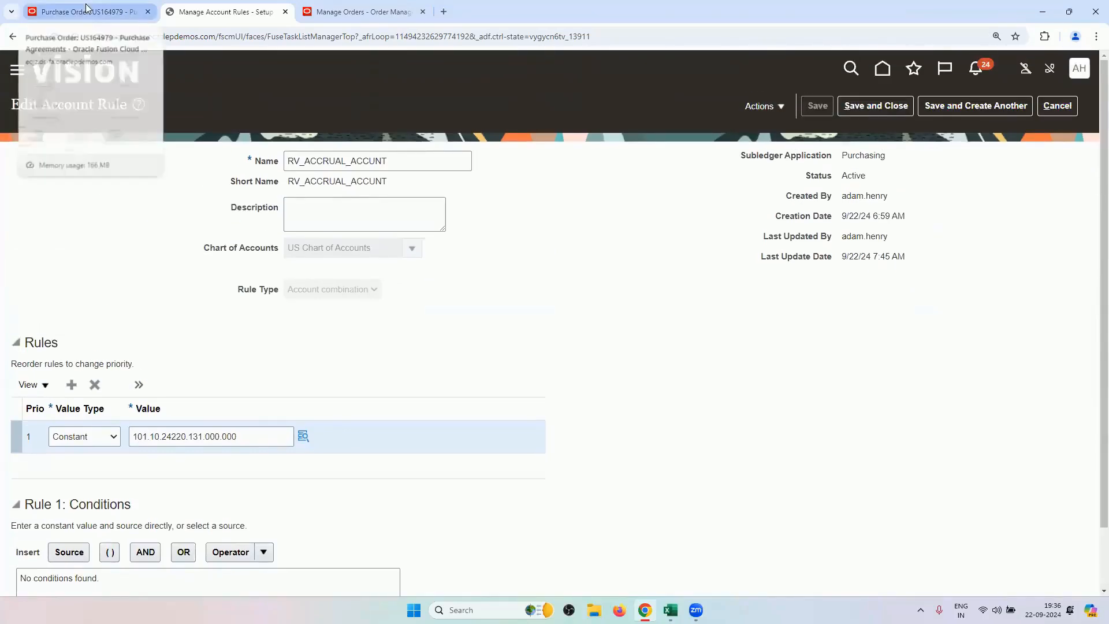
left_click(87, 8)
left_click_drag(244, 373, 295, 375)
left_click(196, 9)
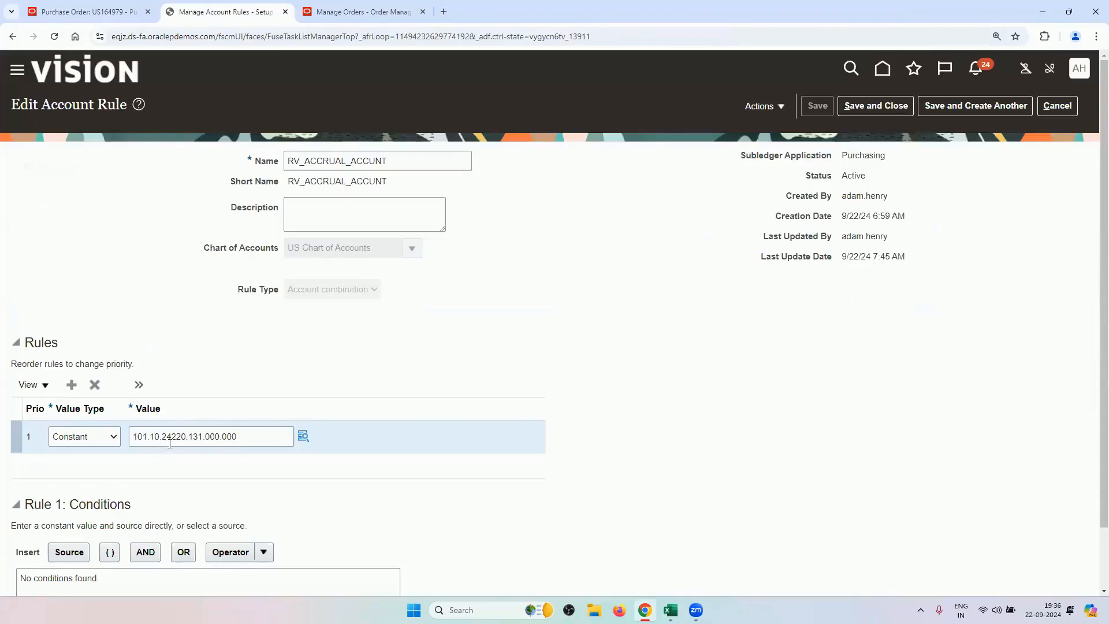
left_click(87, 10)
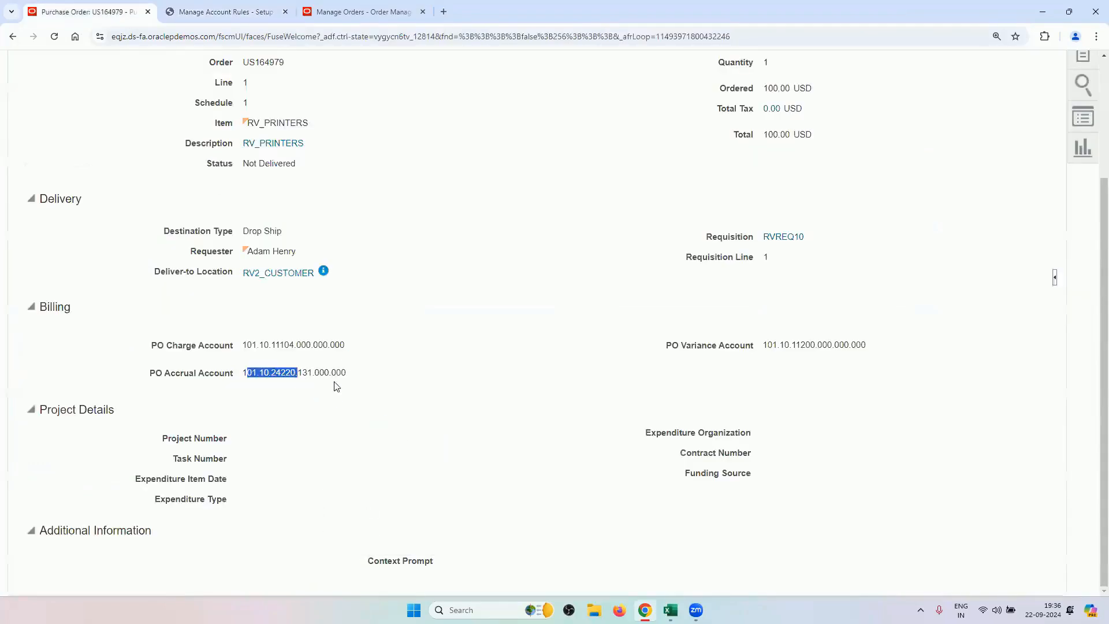
left_click(293, 374)
left_click(237, 11)
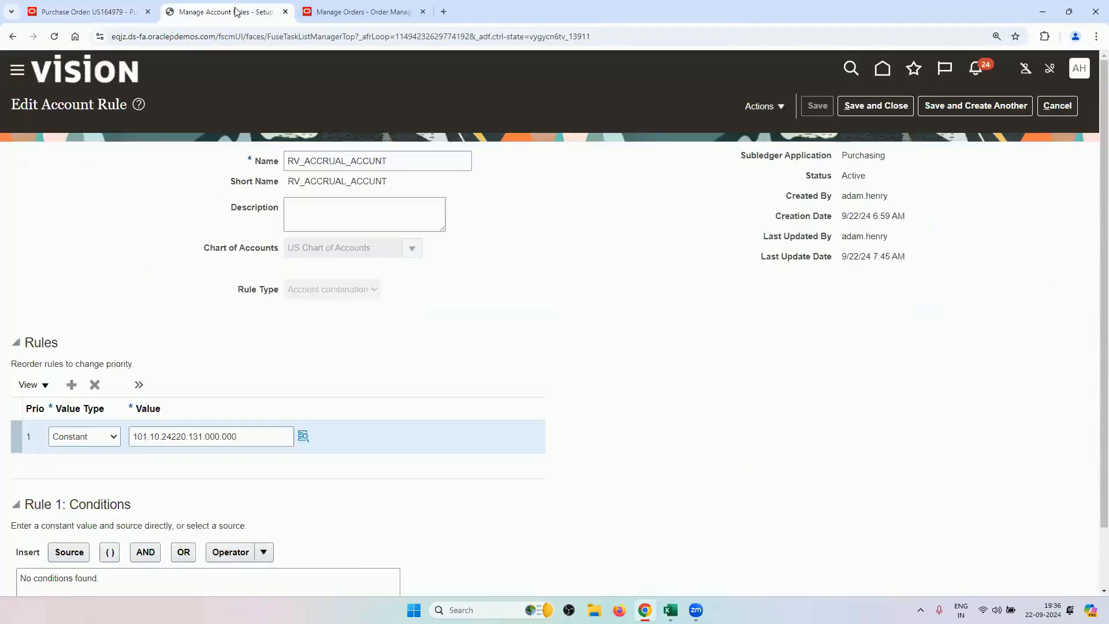
left_click(1057, 105)
Review RV_VARIANCE_ACCOUNT and RV_CHARGE_ACCOUNT's constant rule against the PO charge account, then finish.
left_click(119, 310)
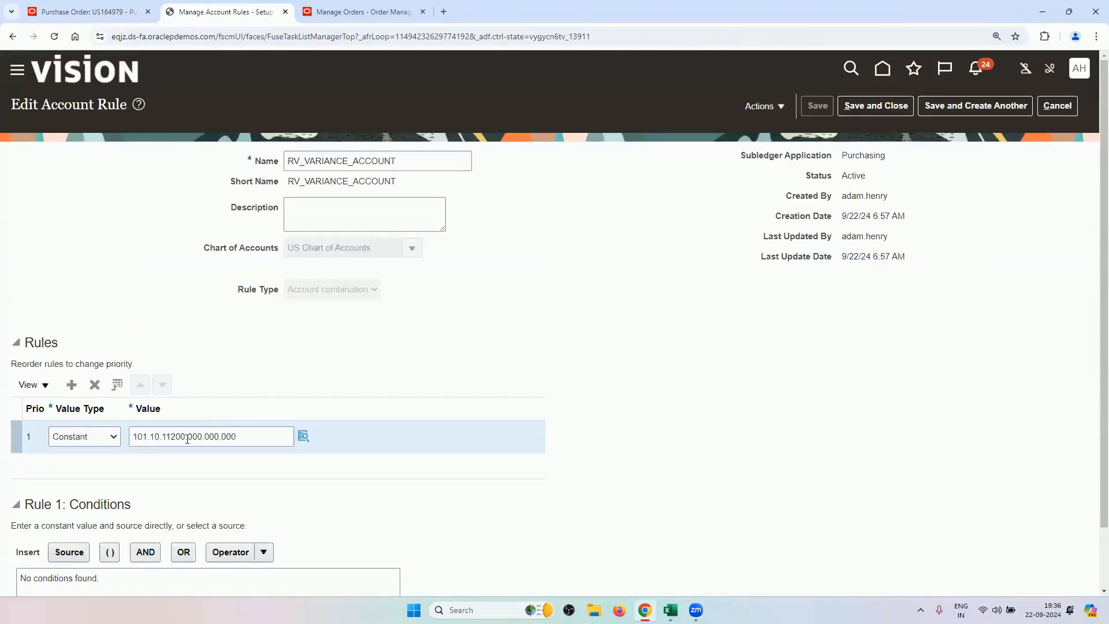
left_click(1056, 106)
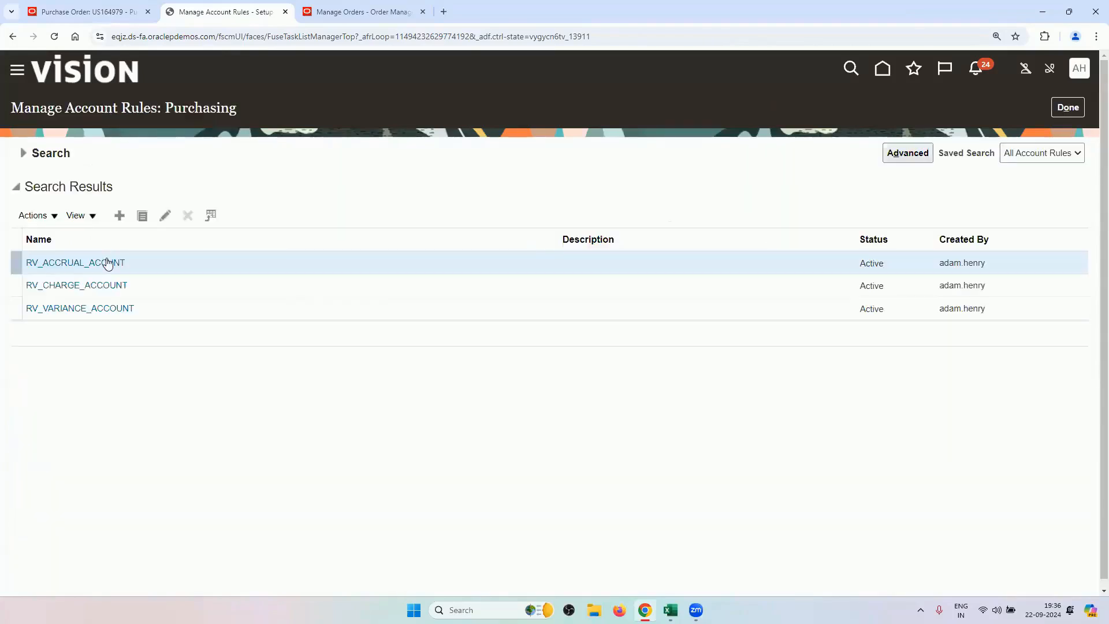
left_click(105, 286)
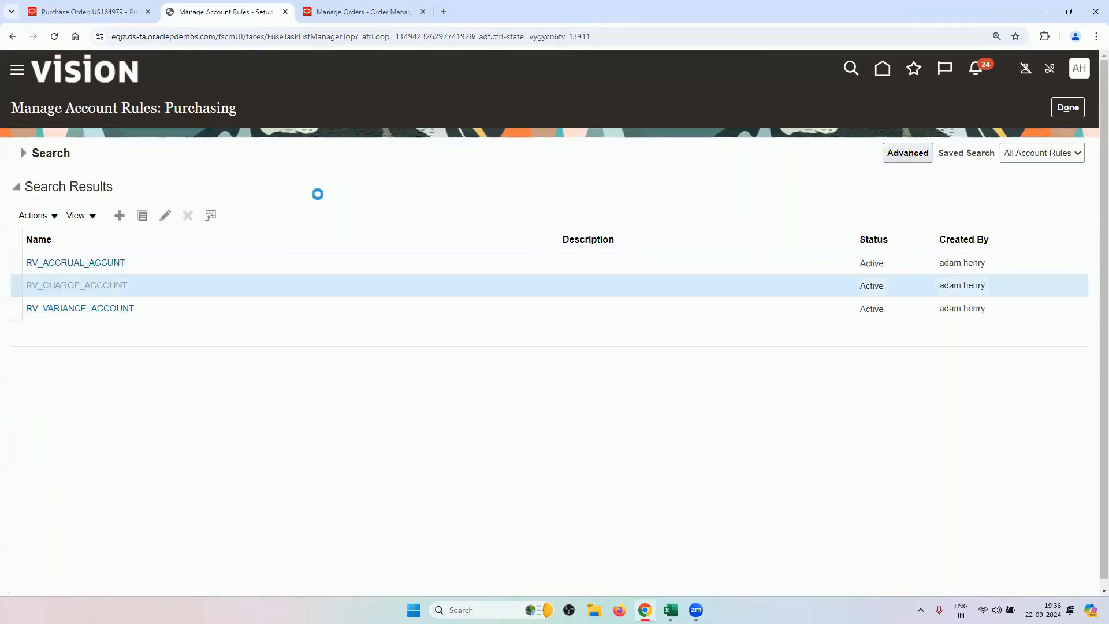
scroll(221, 344, "down", 2)
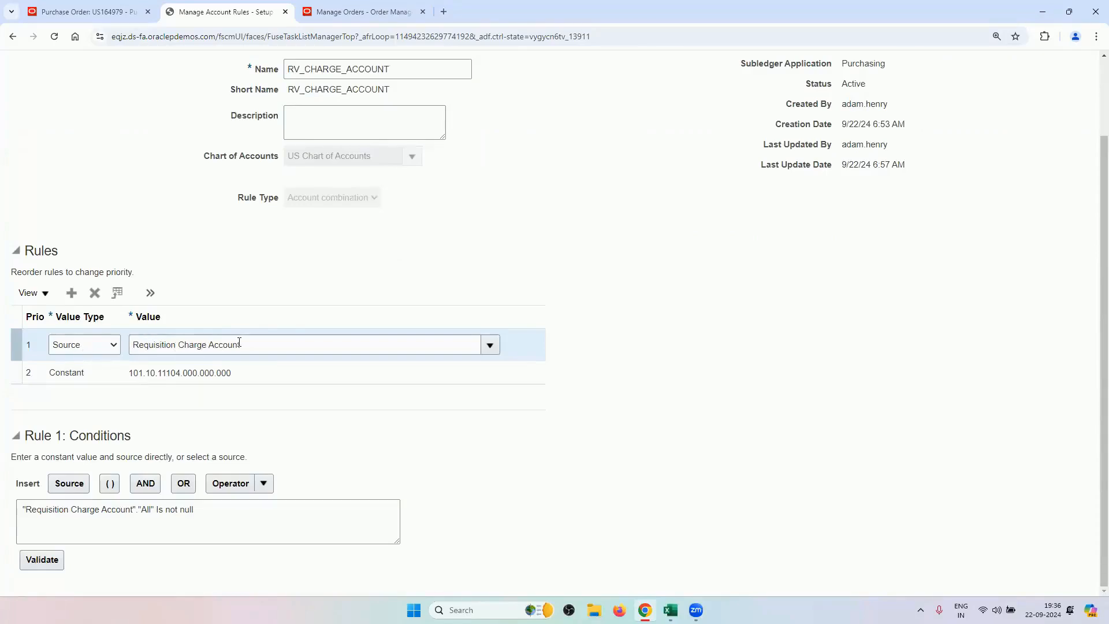
left_click(220, 379)
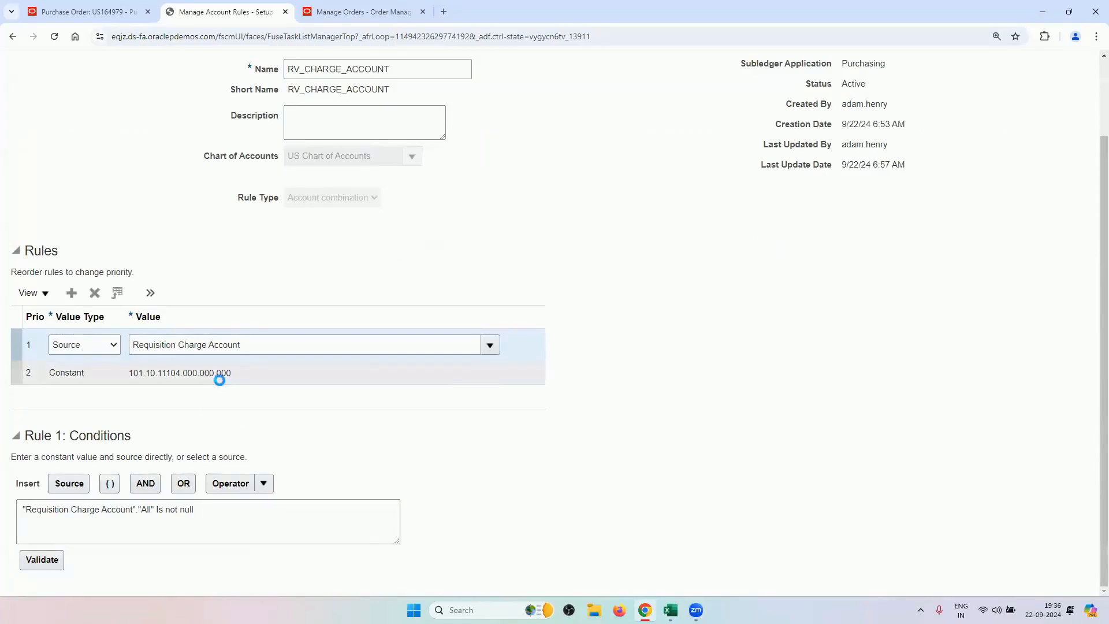
left_click(189, 368)
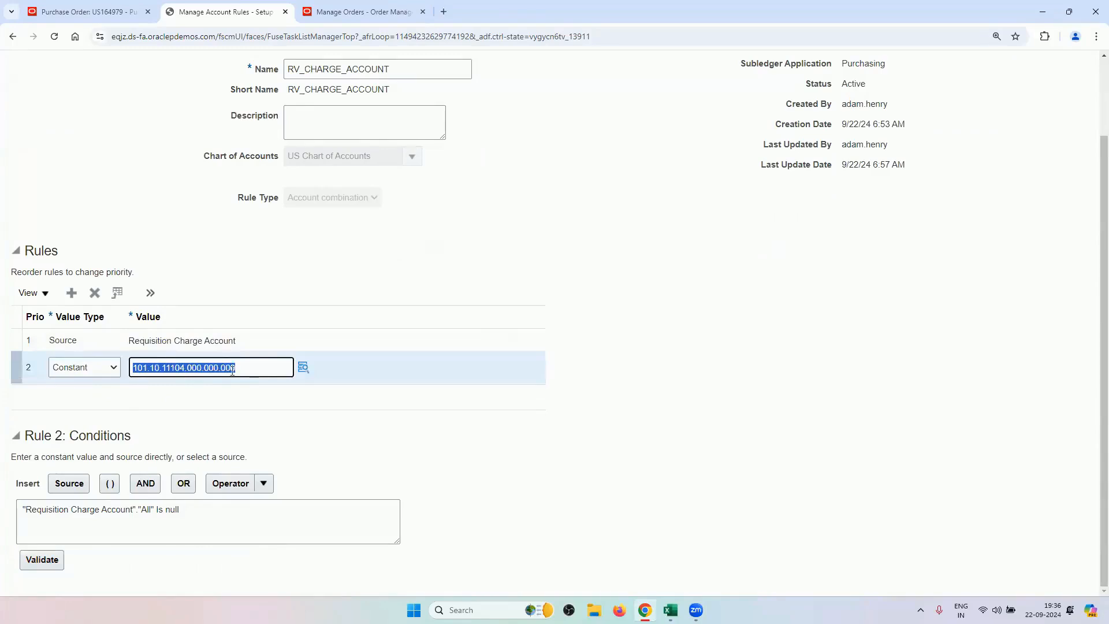
left_click(108, 11)
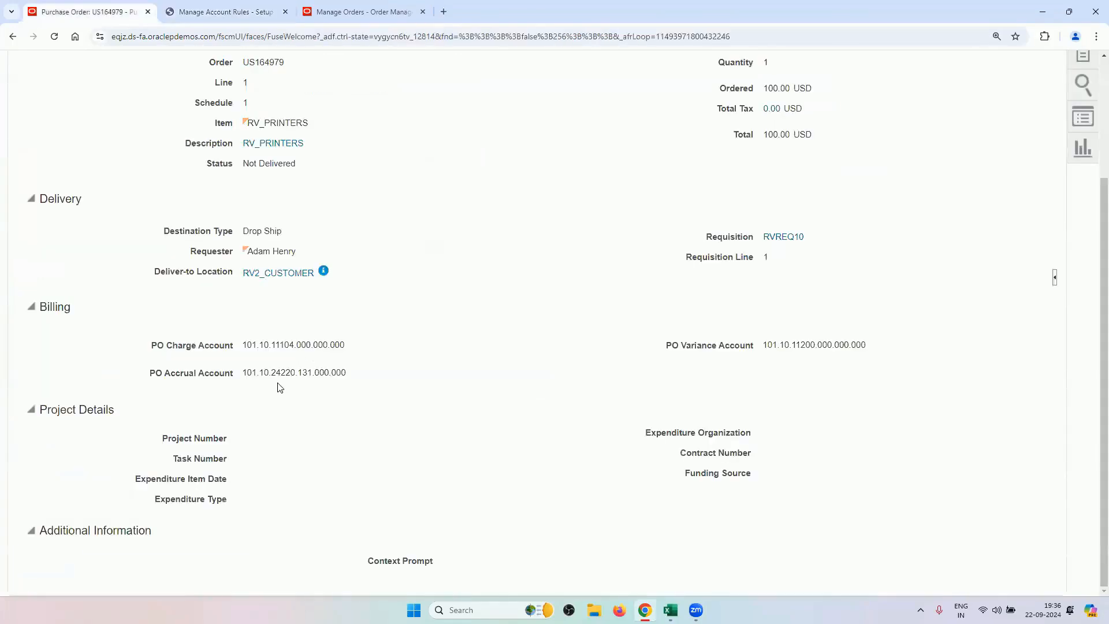
left_click(222, 11)
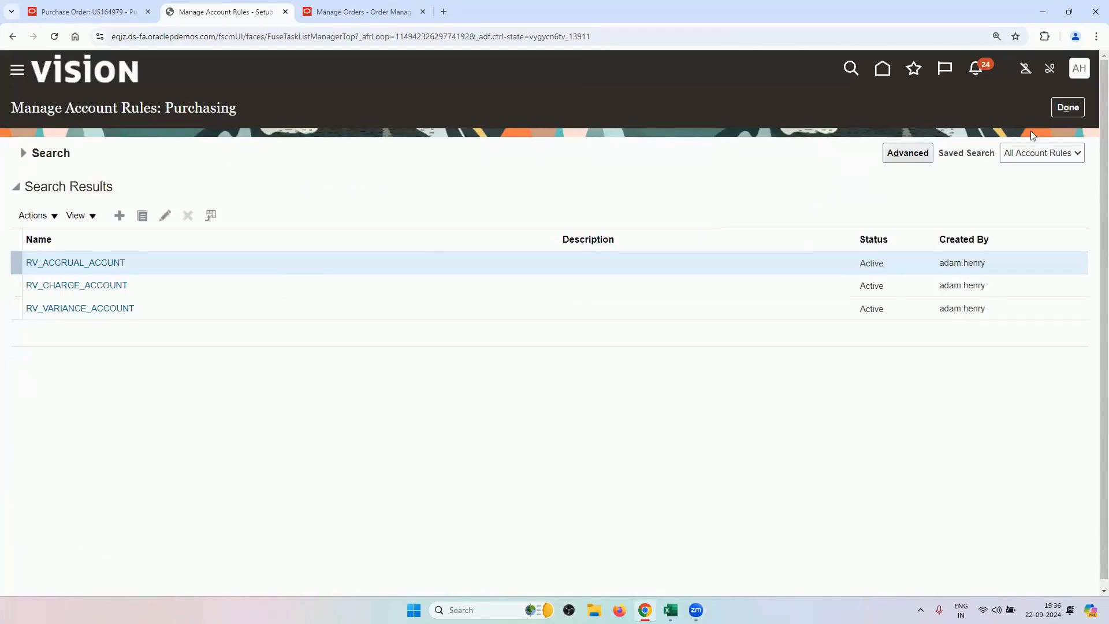
left_click(1066, 108)
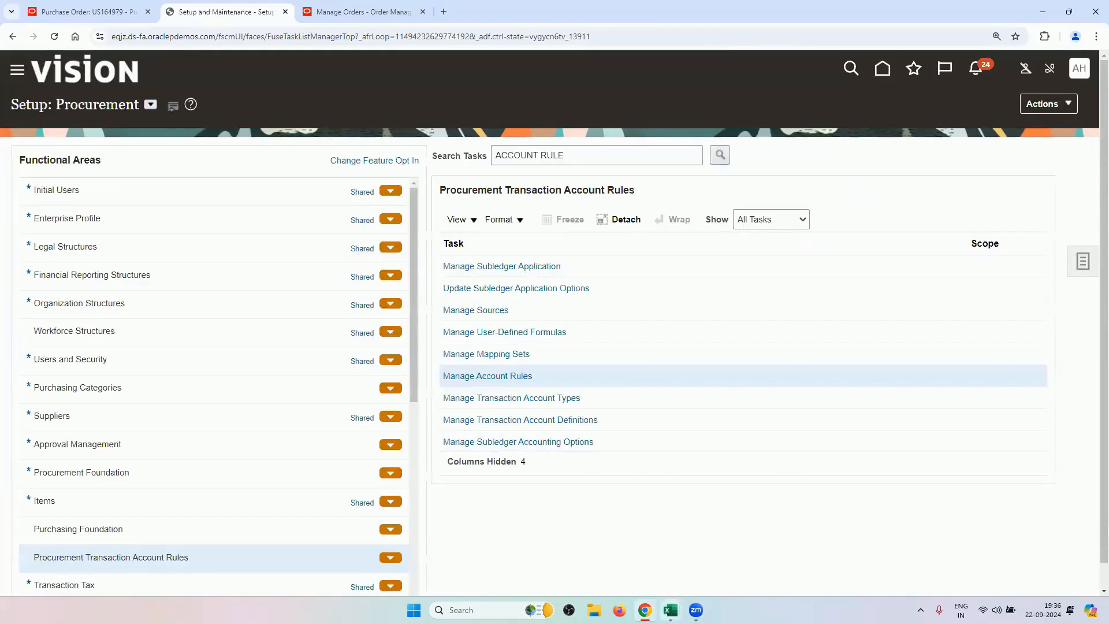
After checking the Excel checklist, open the RV_TAB transaction account definition.
mouse_move(670, 610)
left_click(735, 546)
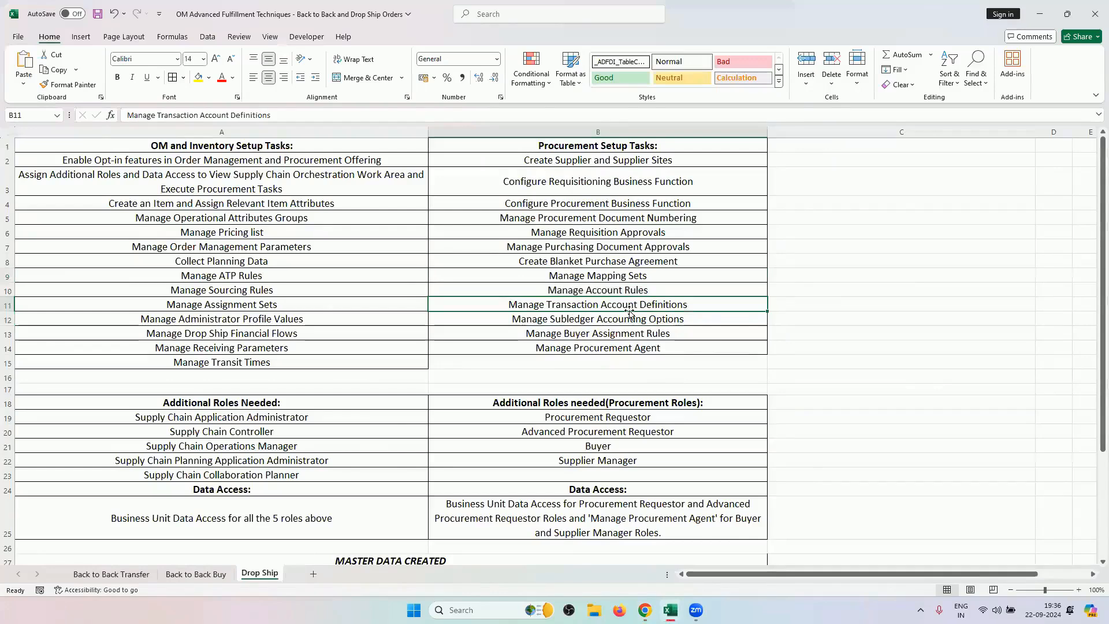
left_click(598, 555)
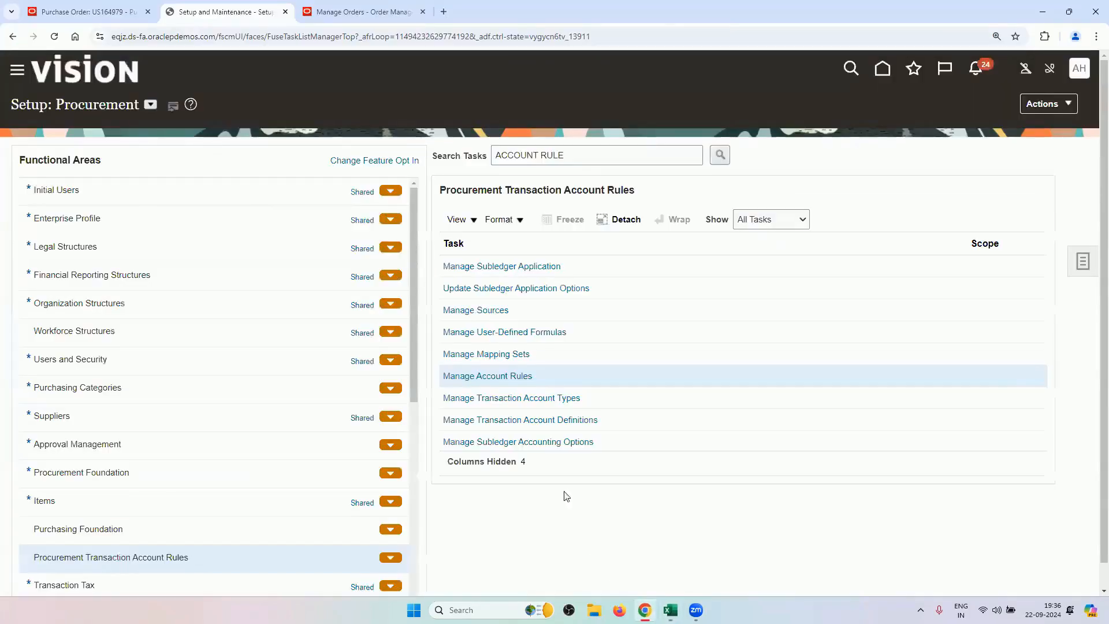
left_click(559, 421)
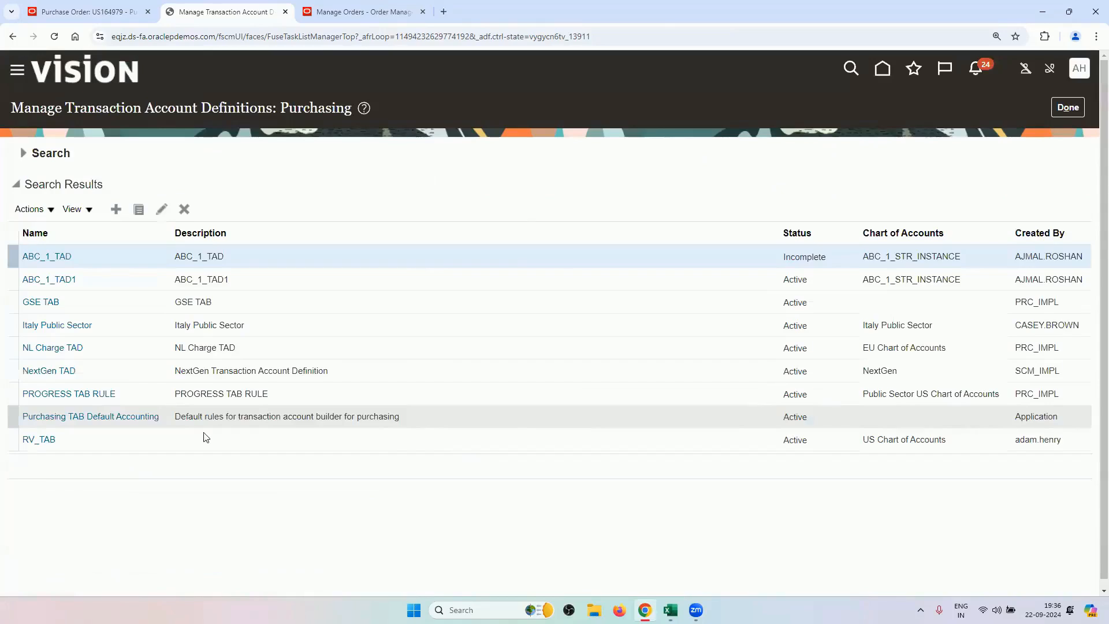
left_click(34, 441)
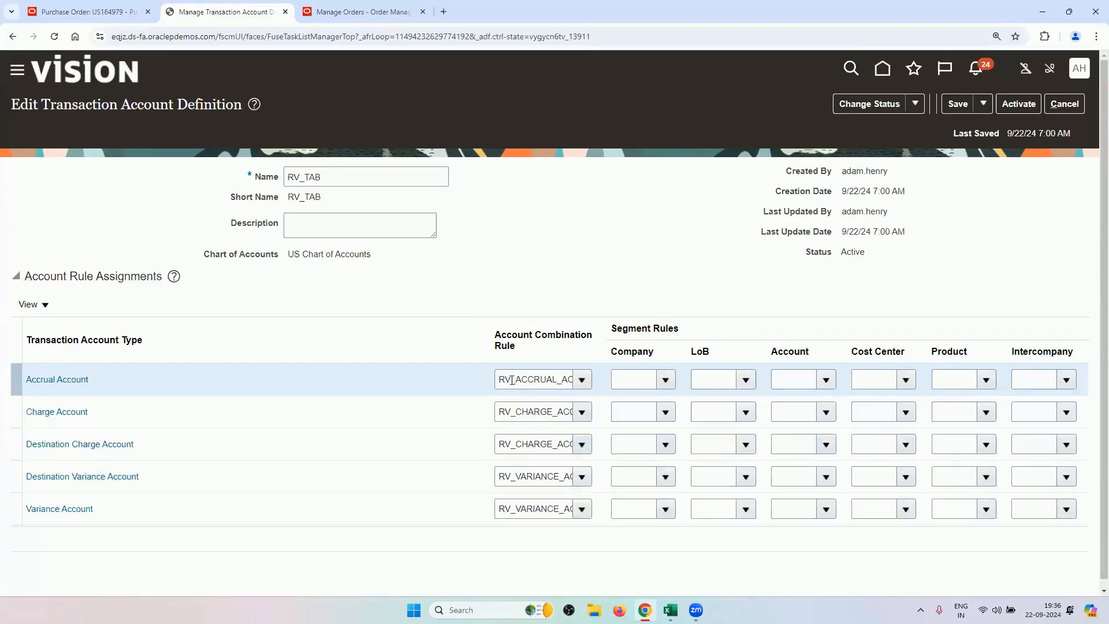
Review RV_TAB's accrual and destination charge account rule assignments and discard without saving.
left_click_drag(501, 380, 588, 394)
left_click_drag(497, 445, 588, 456)
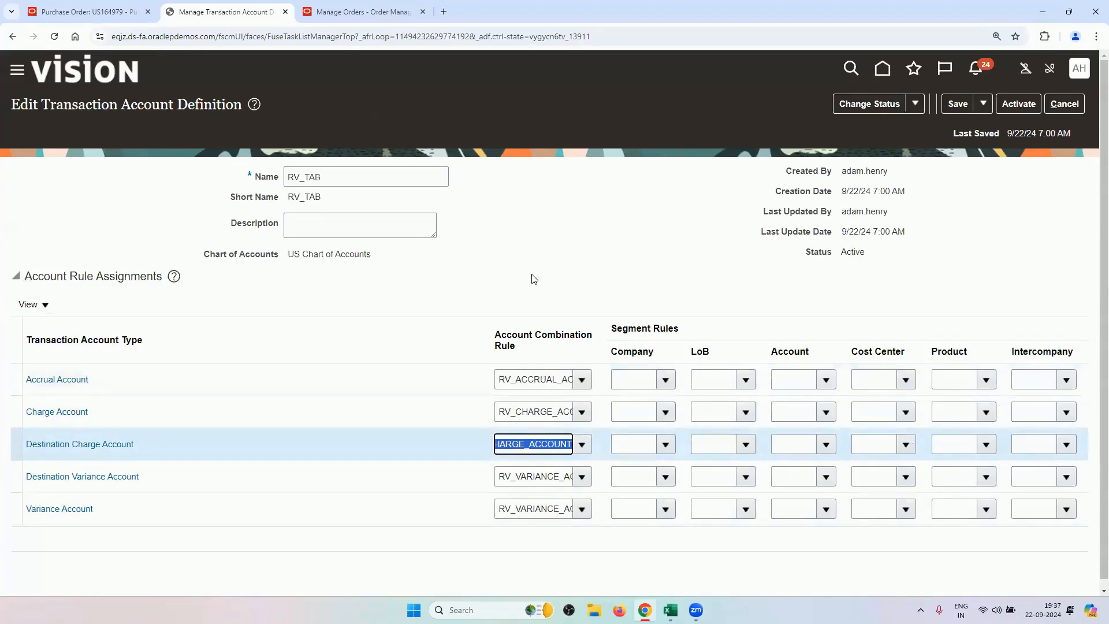
left_click(1064, 104)
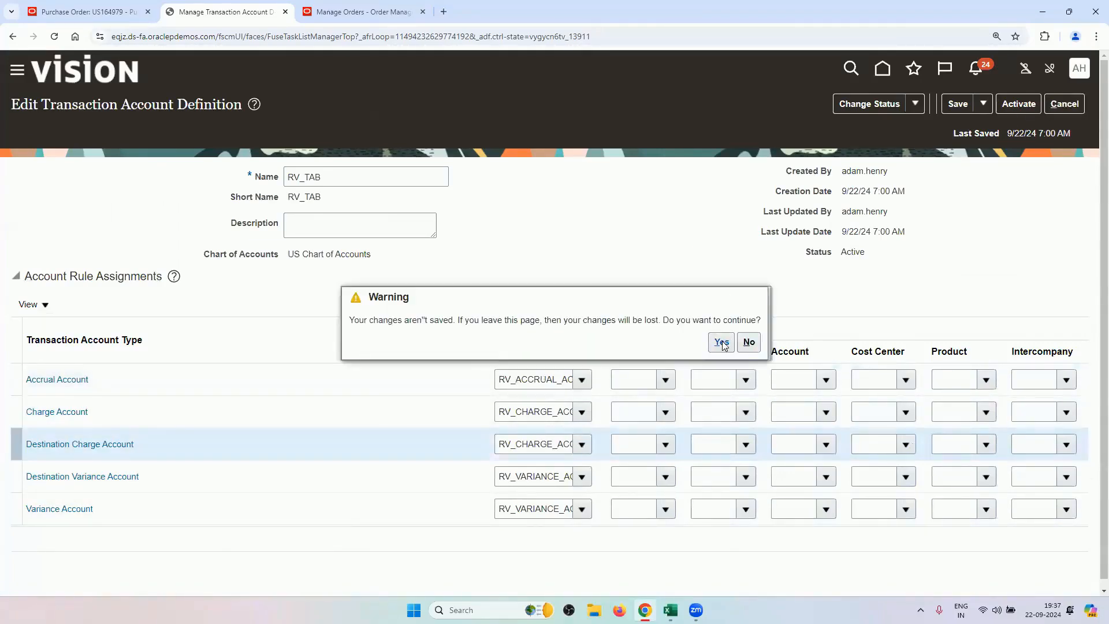
left_click(716, 342)
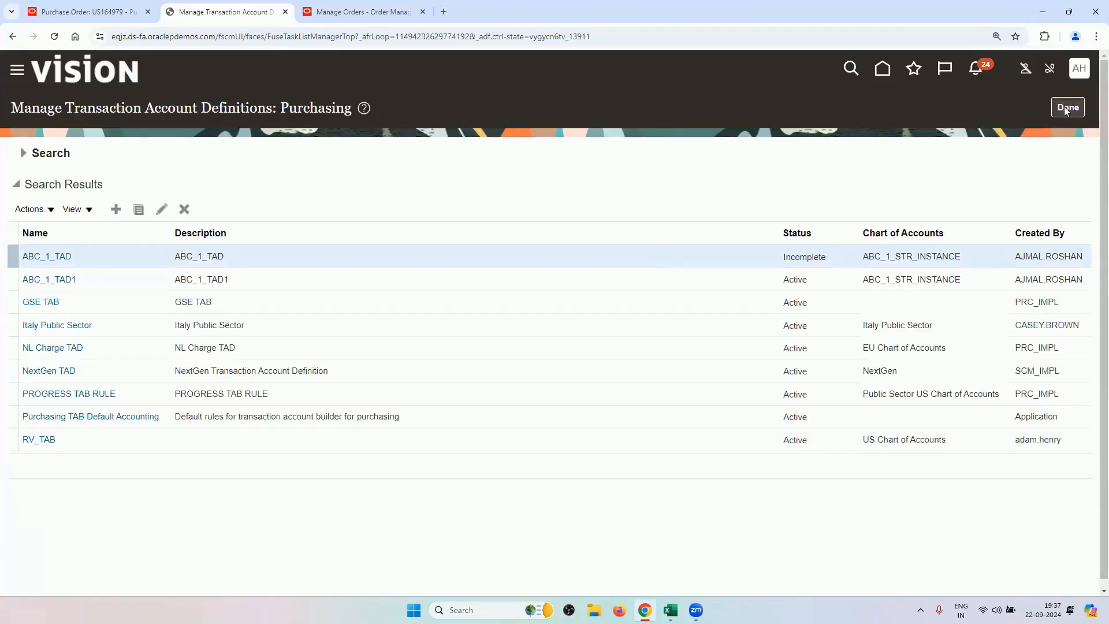
left_click(1066, 109)
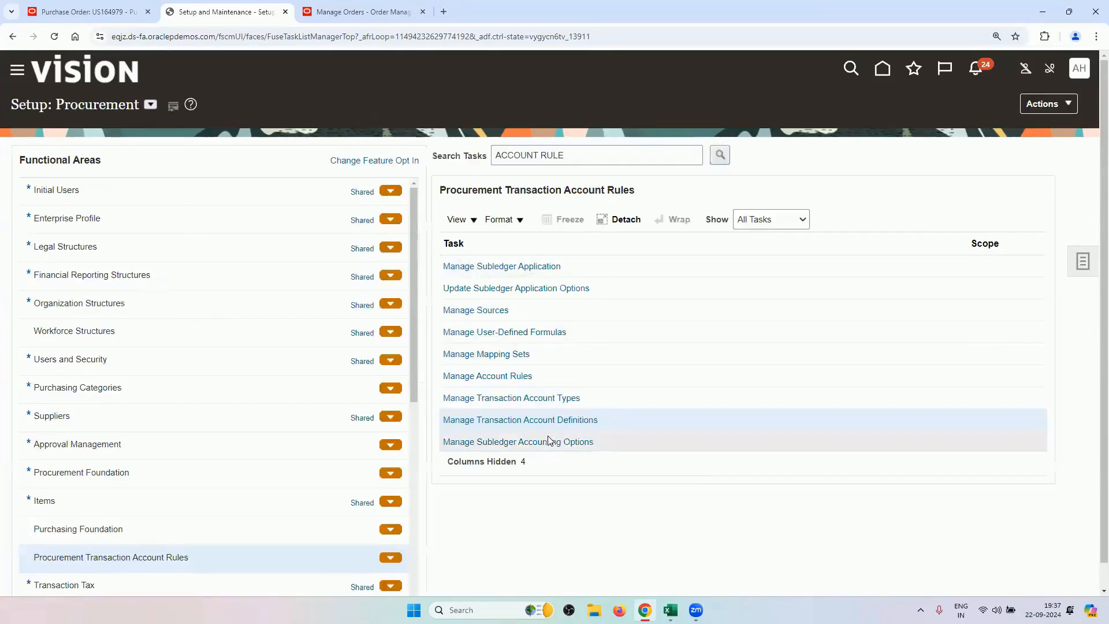
left_click(547, 442)
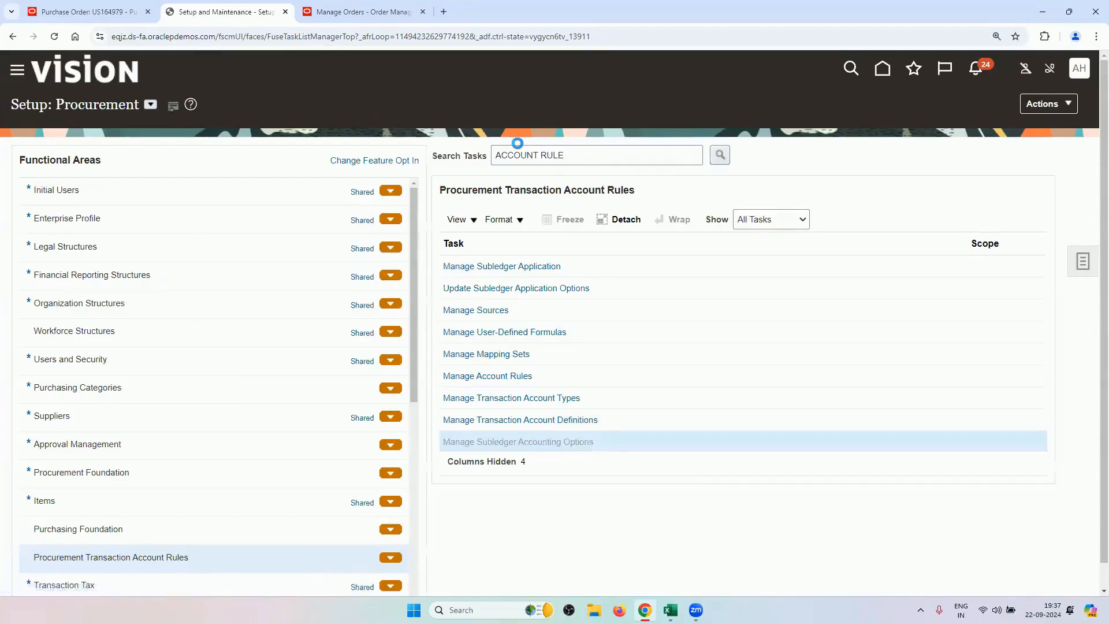
Filter subledger accounting options by US Primary Ledger and scroll down to the Purchasing row.
left_click(347, 188)
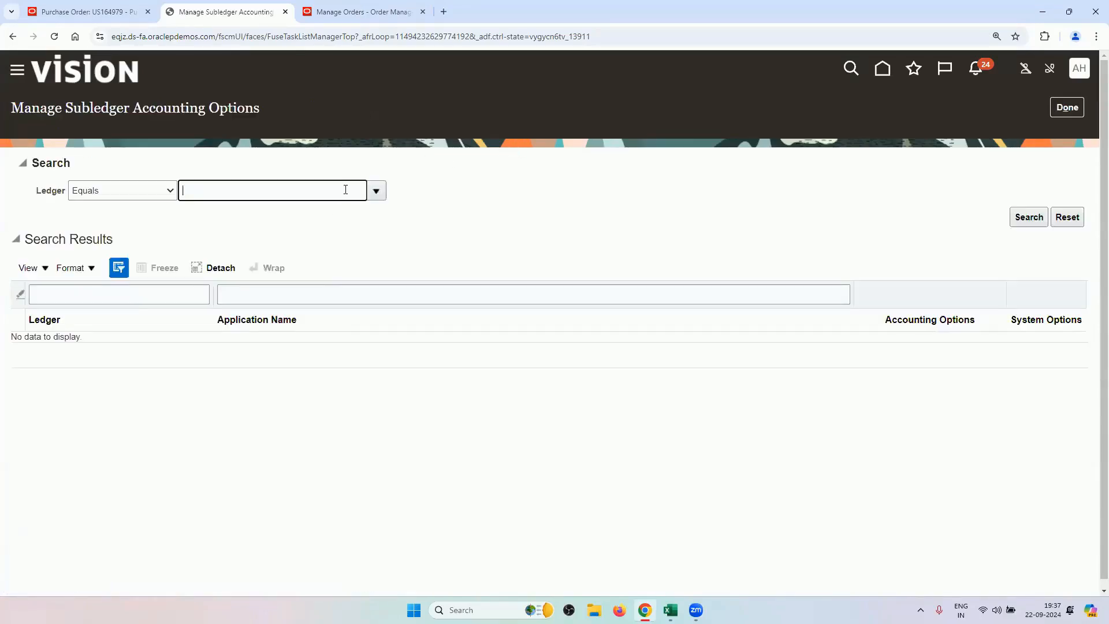
key("Tab")
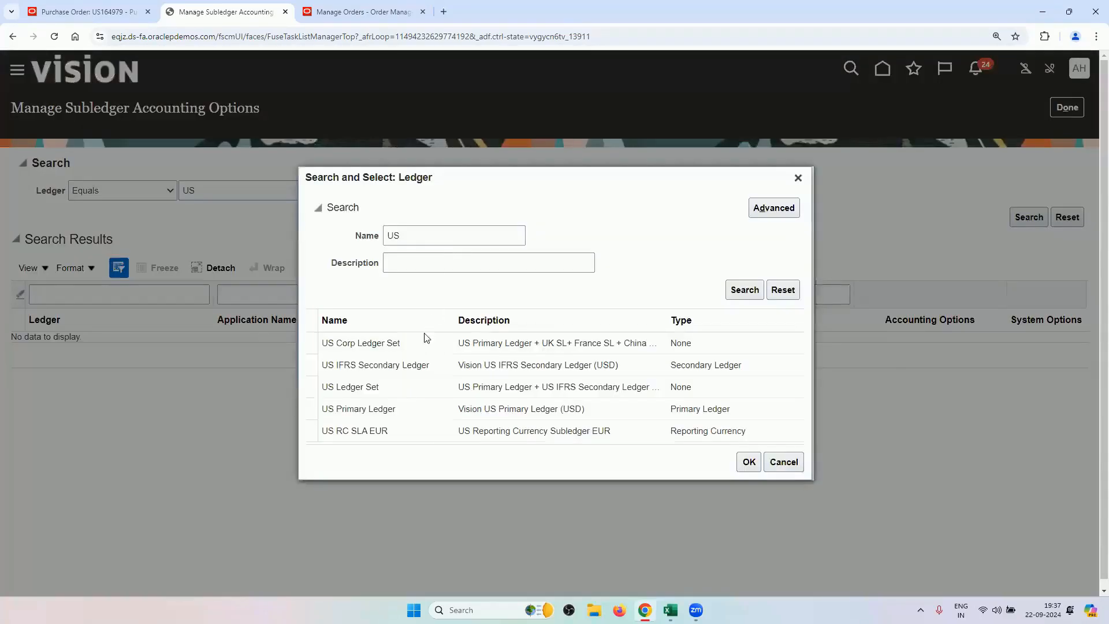
left_click(400, 408)
left_click(747, 462)
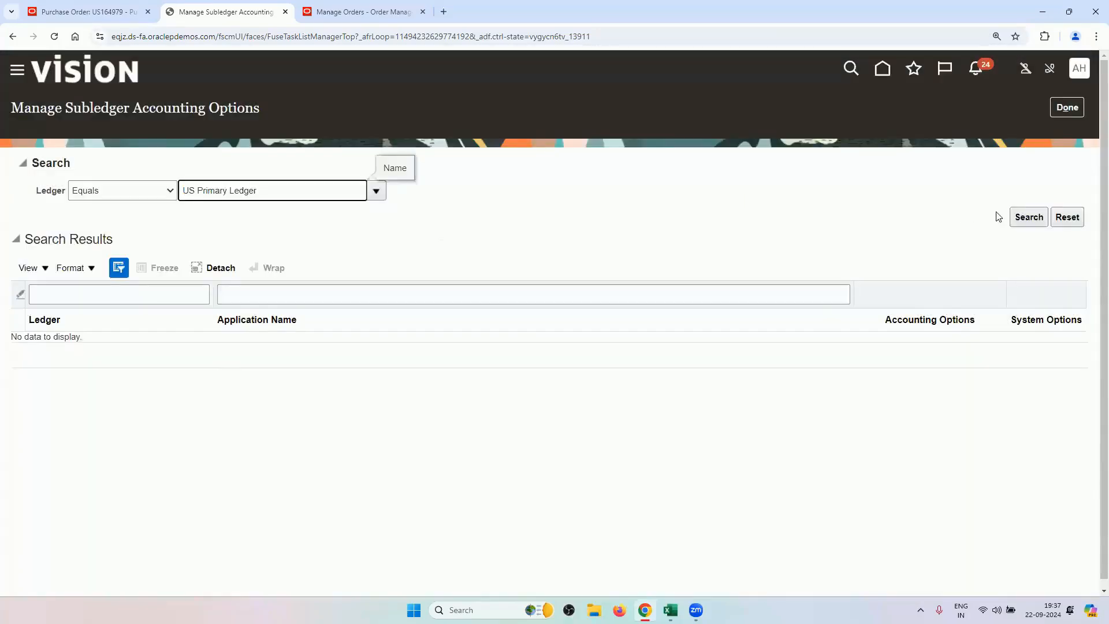
left_click(1021, 217)
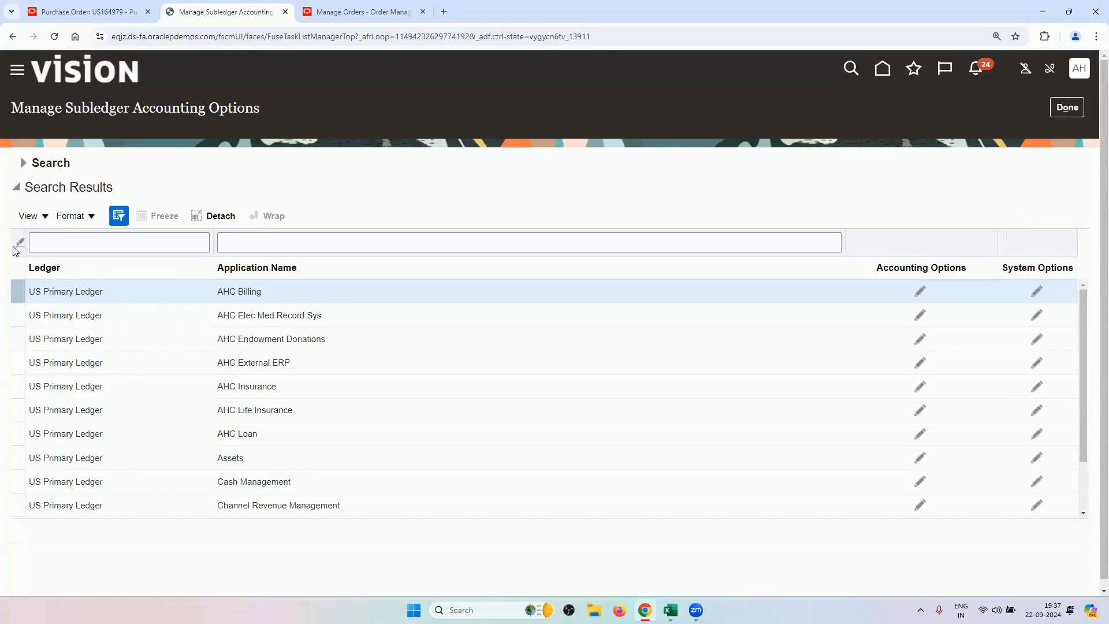
left_click(29, 162)
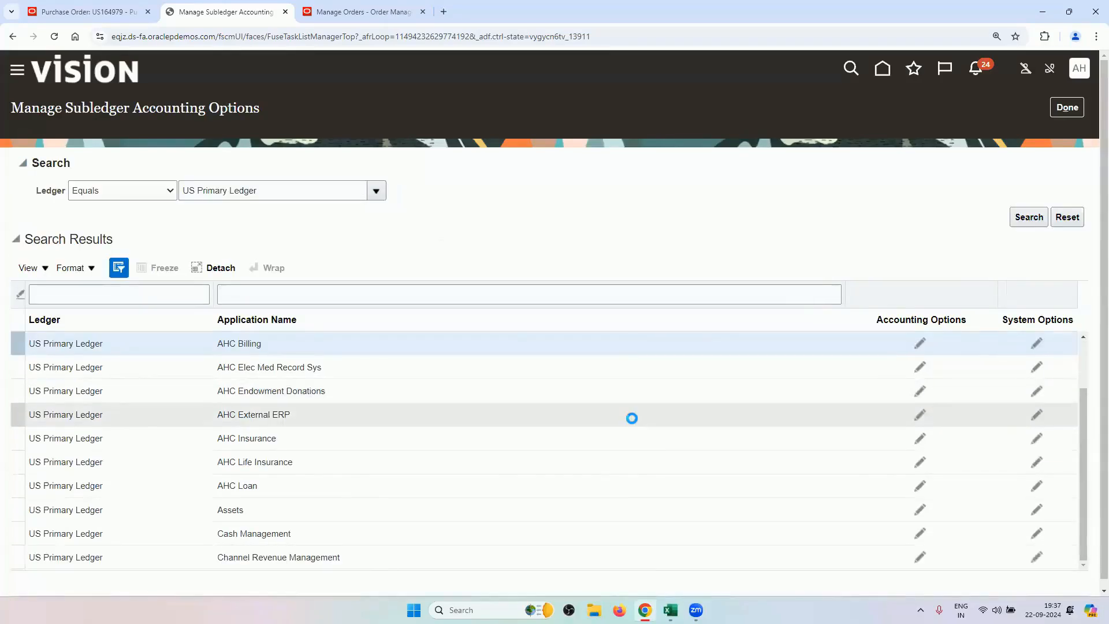
scroll(631, 421, "down", 1)
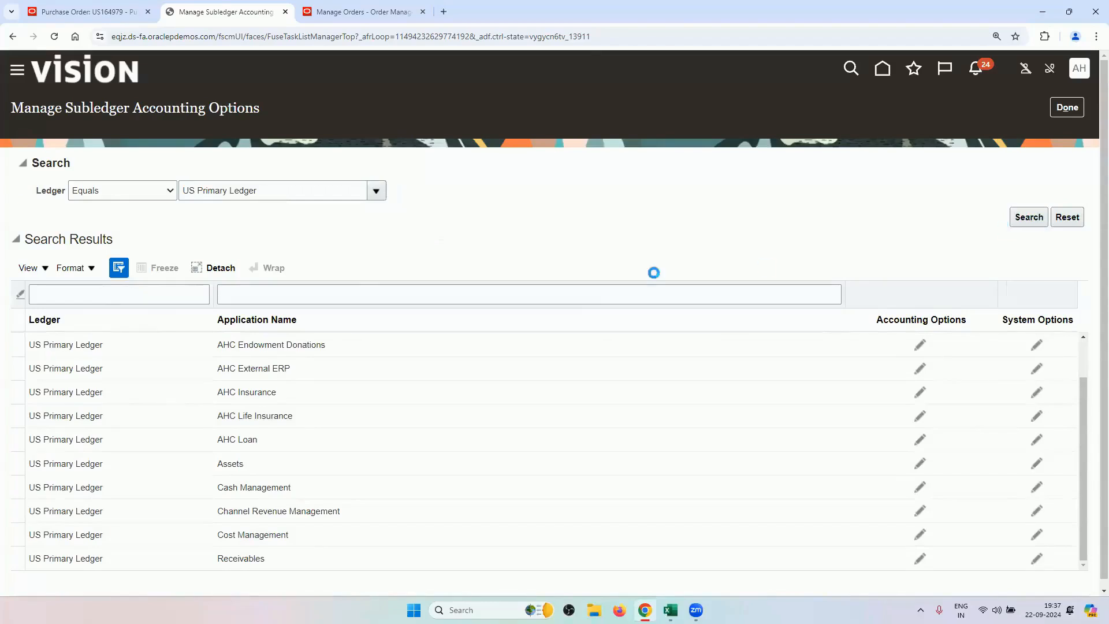
scroll(599, 418, "down", 7)
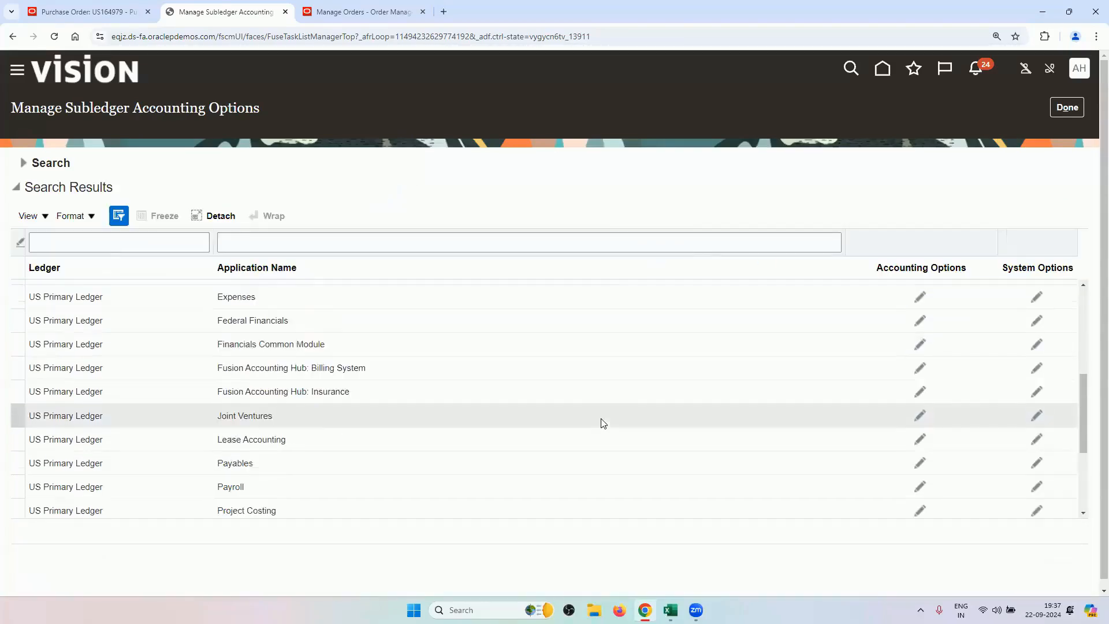
scroll(603, 421, "down", 1)
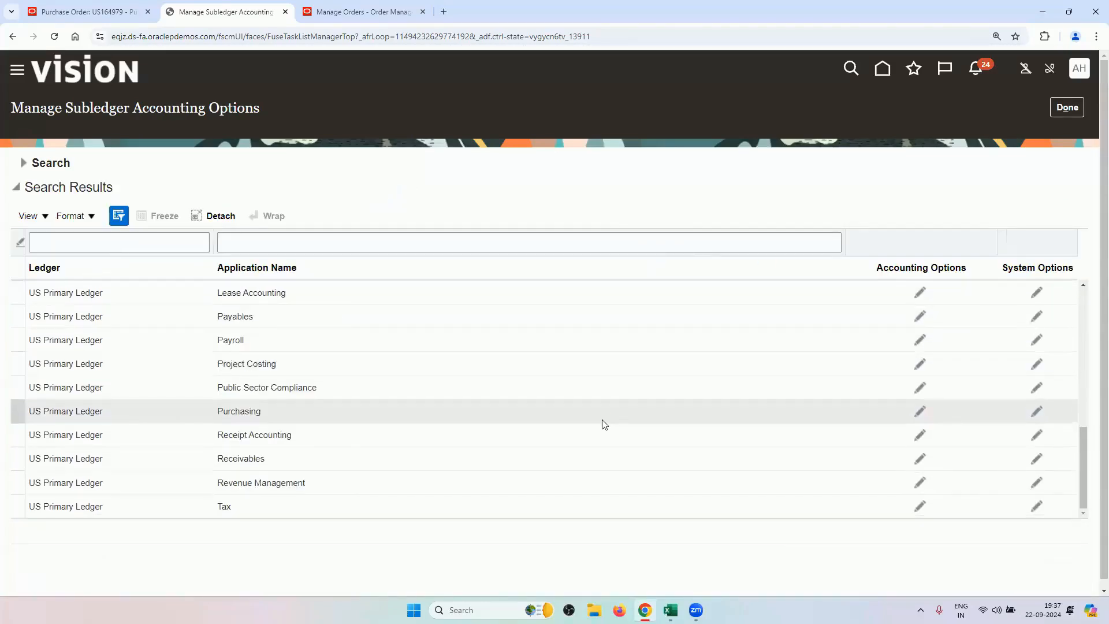
Confirm the Purchasing accounting options use transaction account definition RV_TAB, then cancel without saving.
left_click(296, 420)
left_click(921, 412)
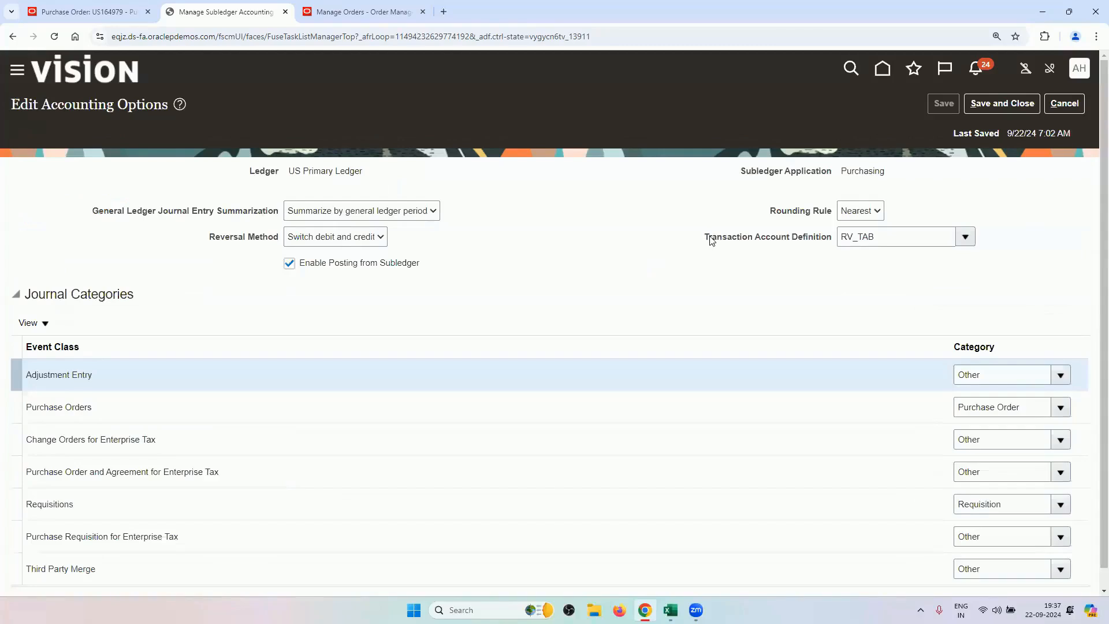
left_click_drag(880, 236, 840, 234)
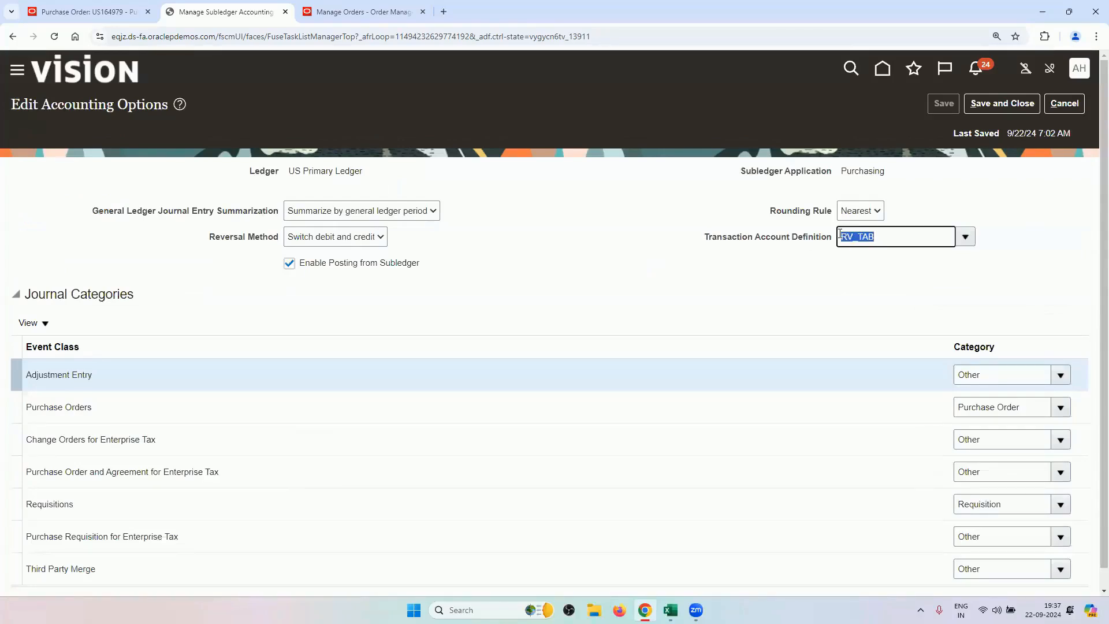
left_click(816, 269)
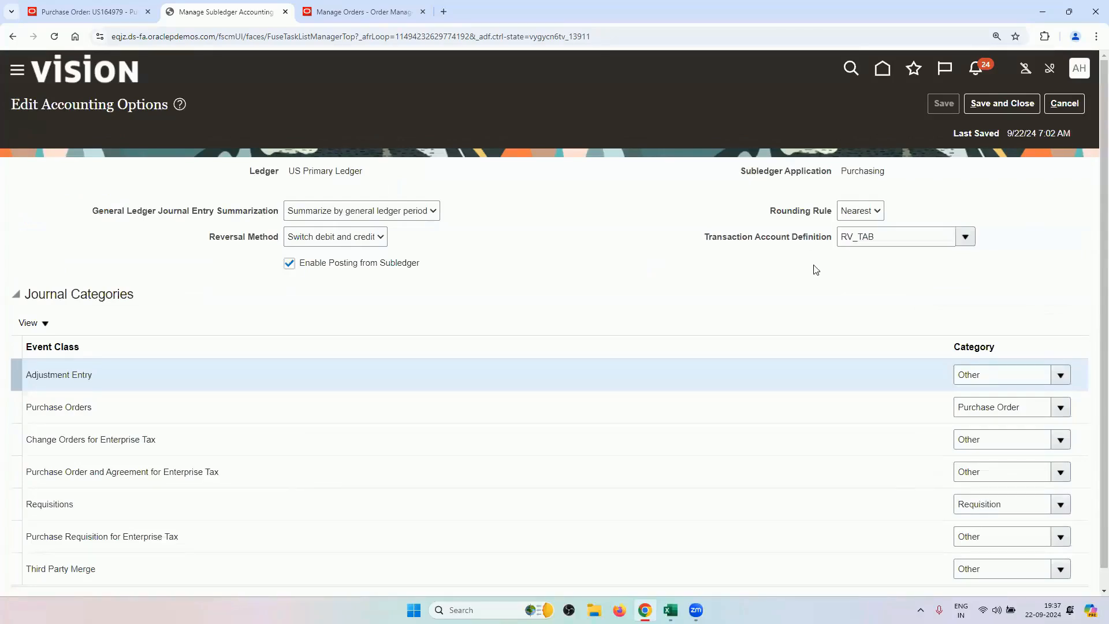
left_click_drag(877, 235, 841, 235)
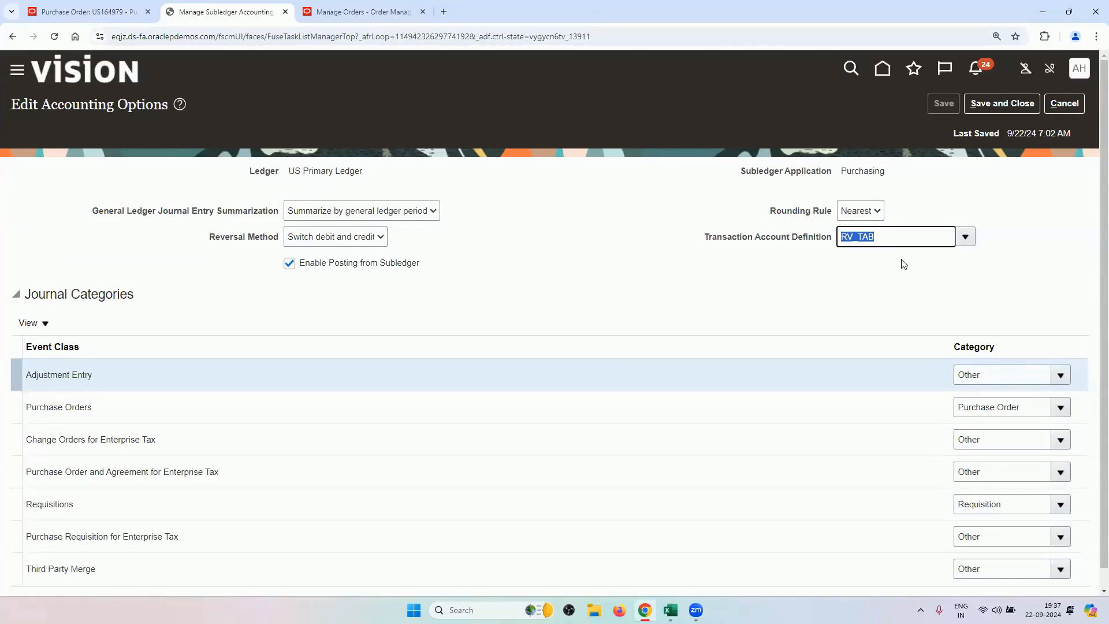
left_click(78, 10)
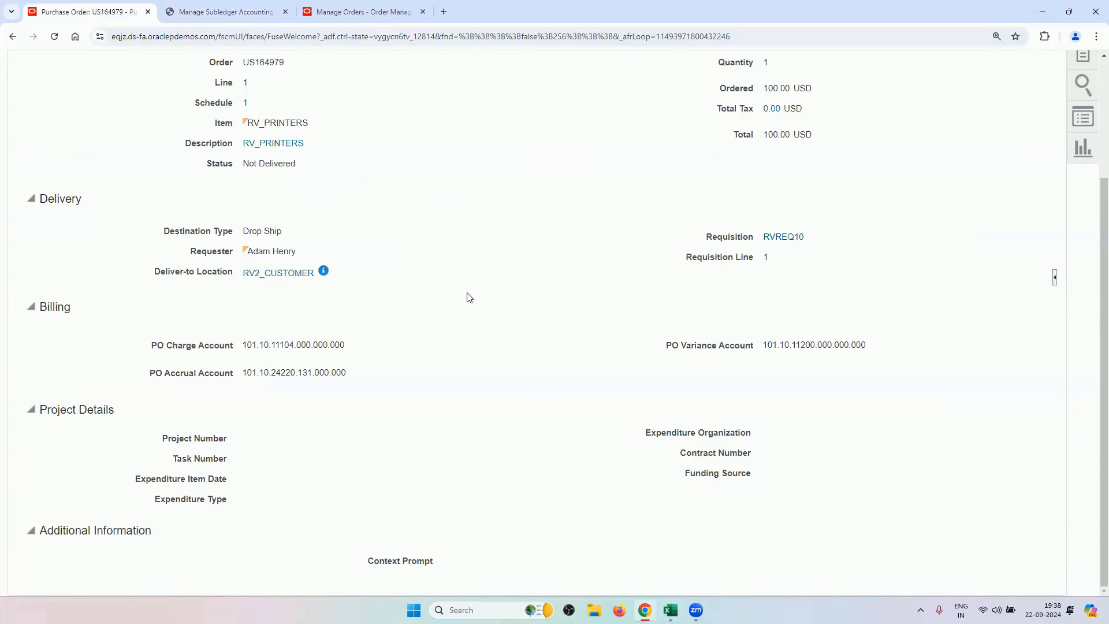
left_click(223, 13)
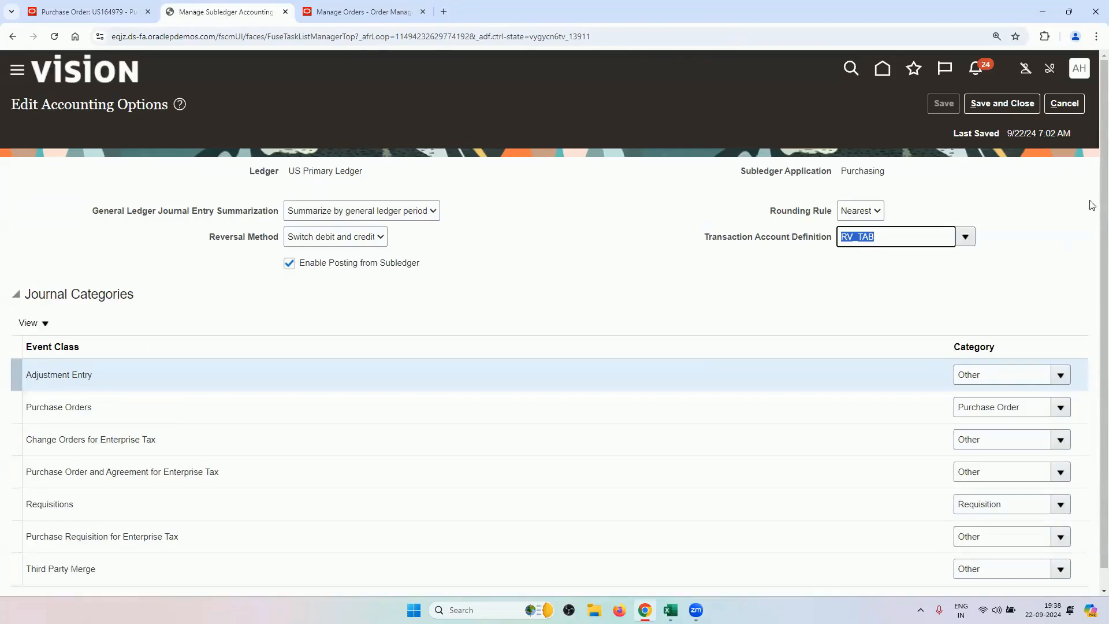
left_click(1064, 103)
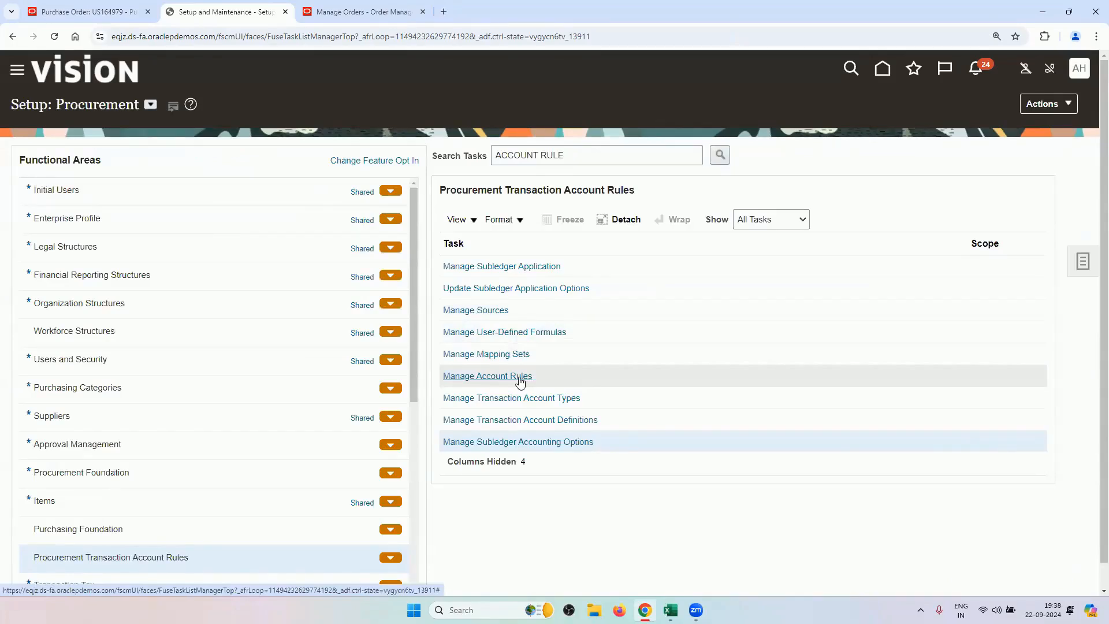
left_click(565, 420)
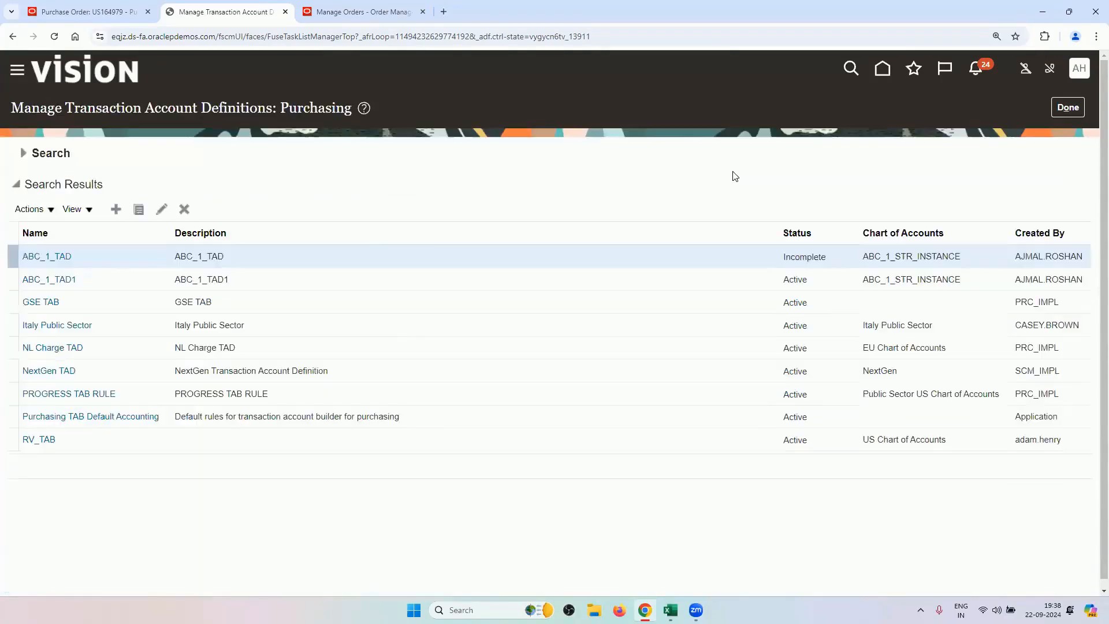
left_click(87, 443)
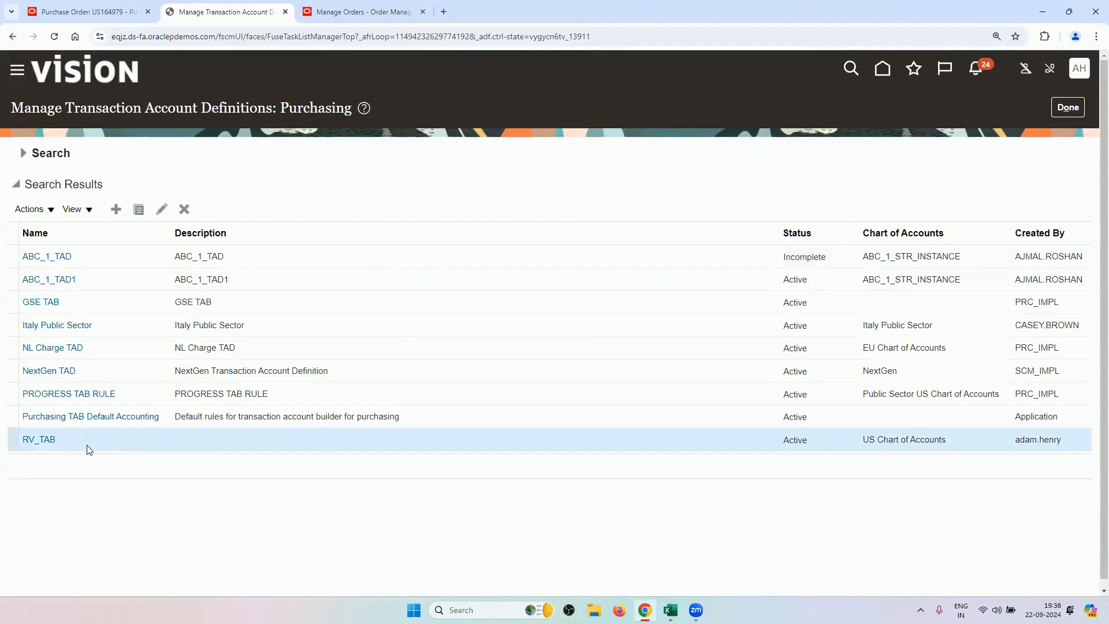
left_click(47, 444)
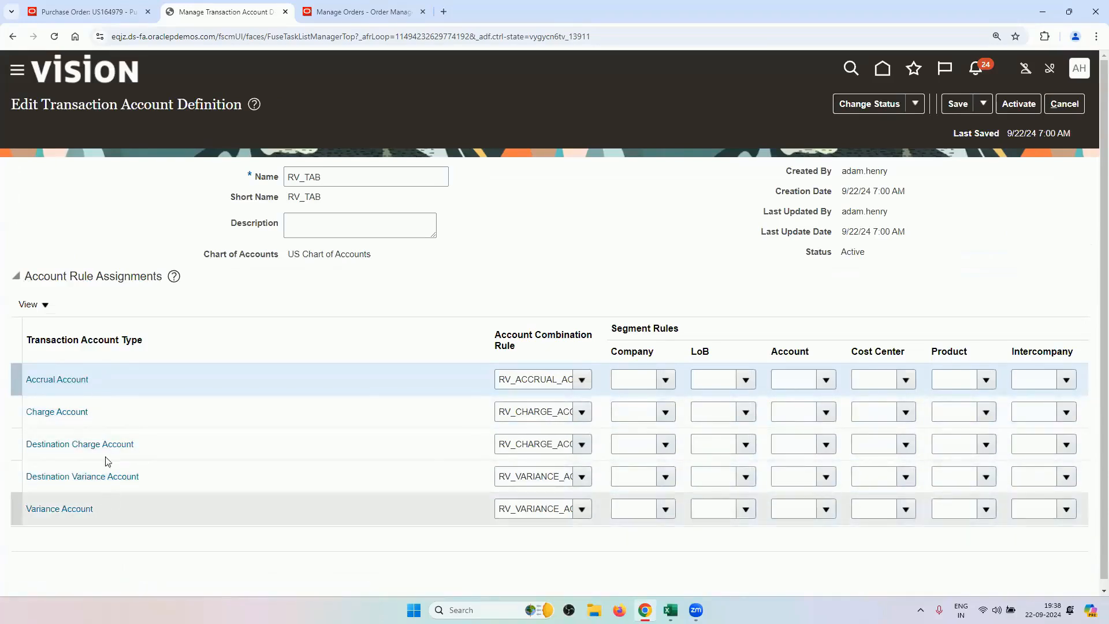
double_click(501, 381)
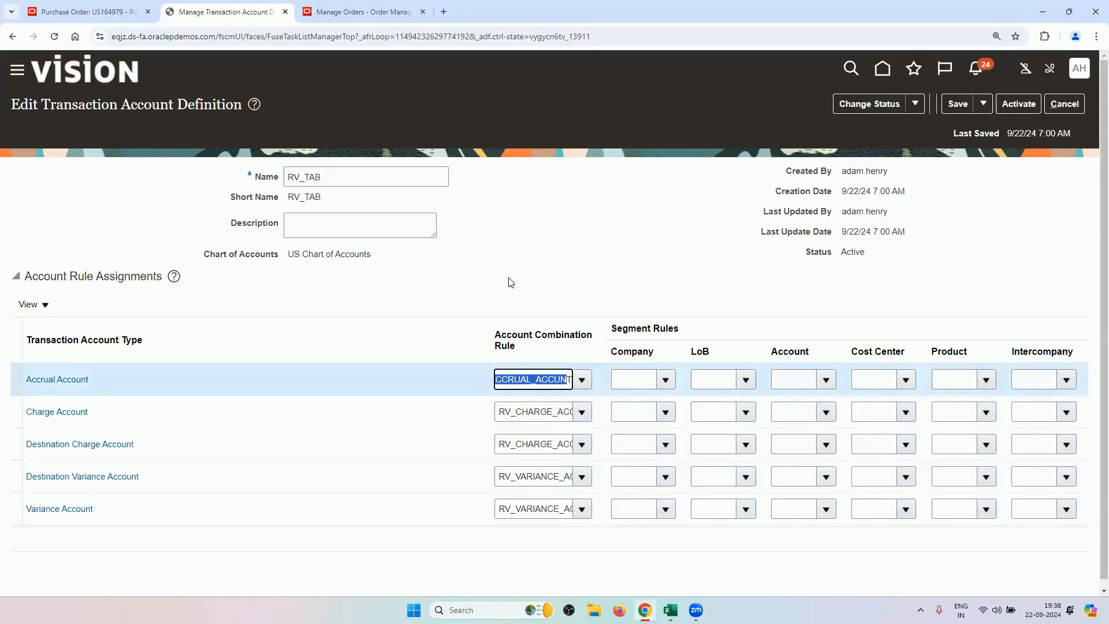
double_click(339, 171)
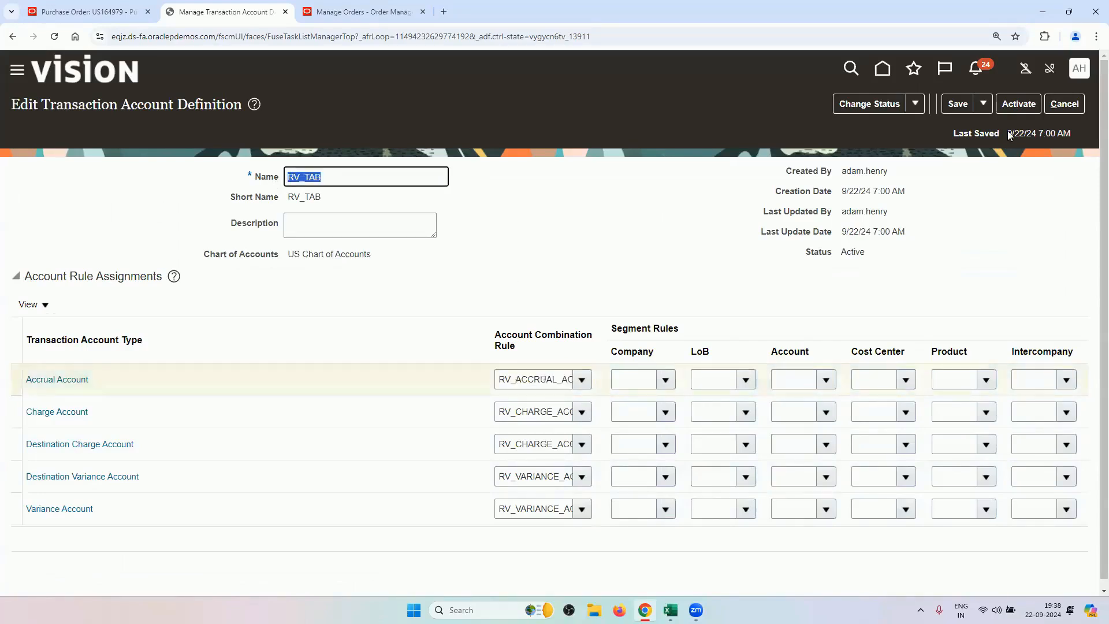
left_click(1060, 110)
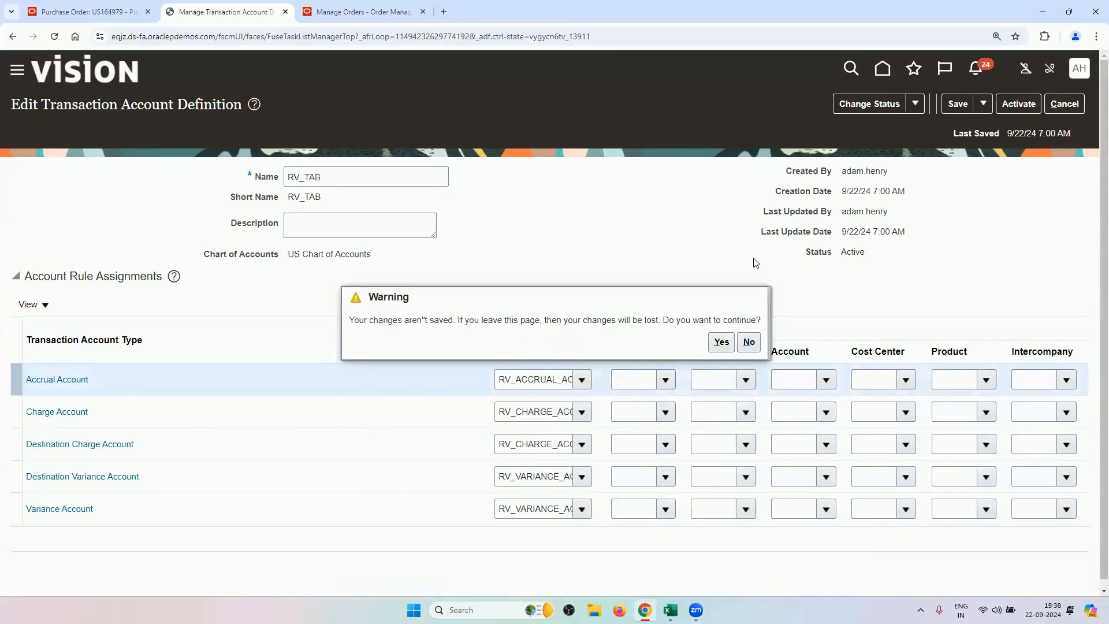
left_click(749, 342)
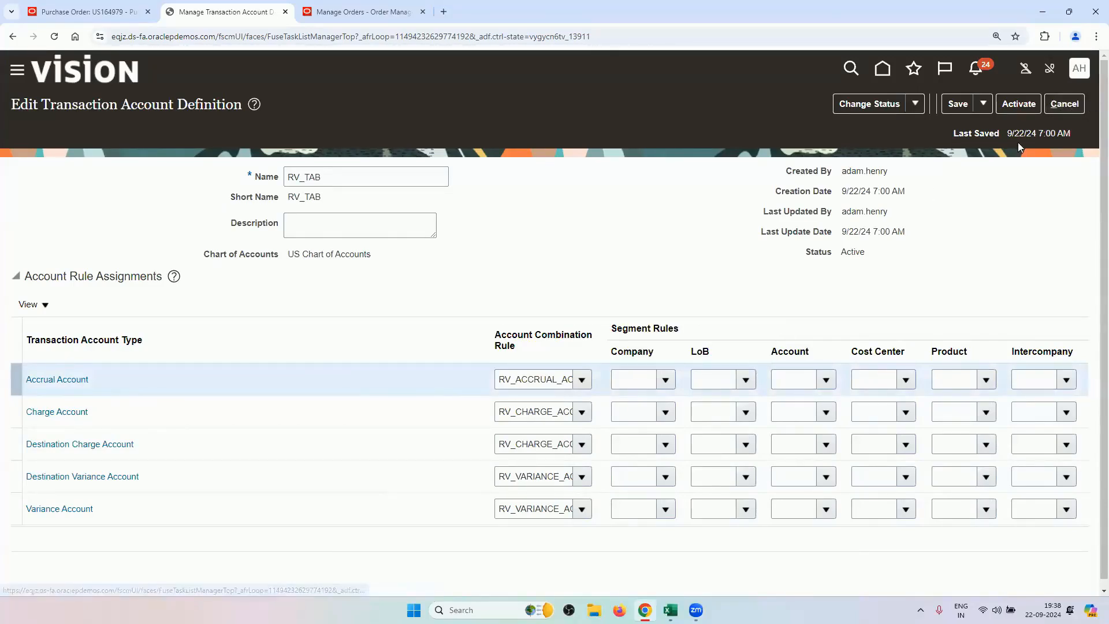
left_click(1062, 104)
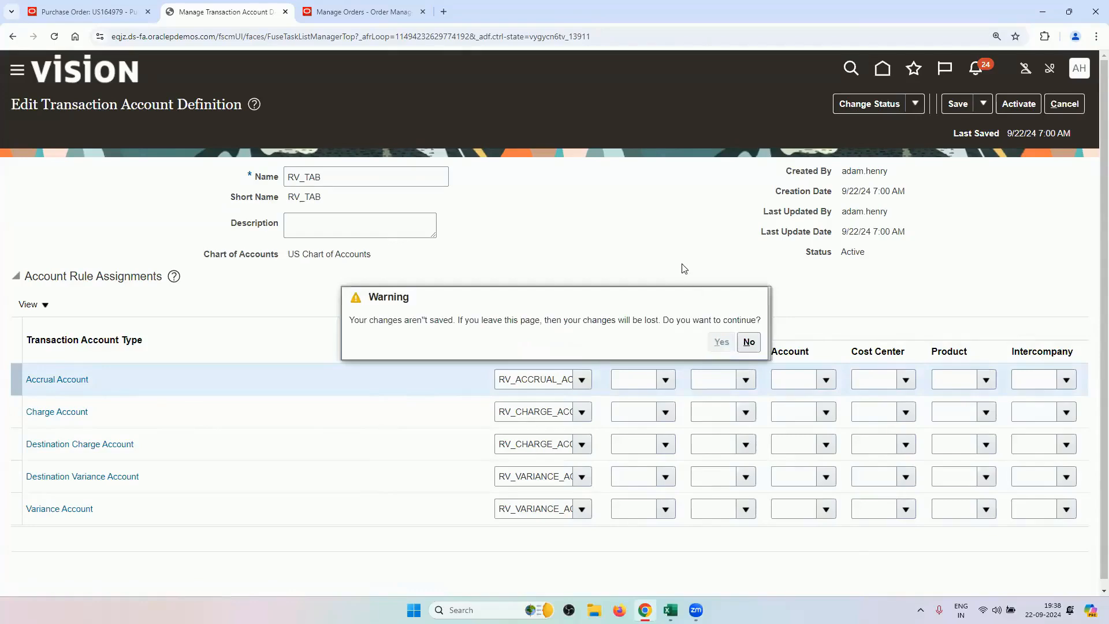
left_click(1065, 108)
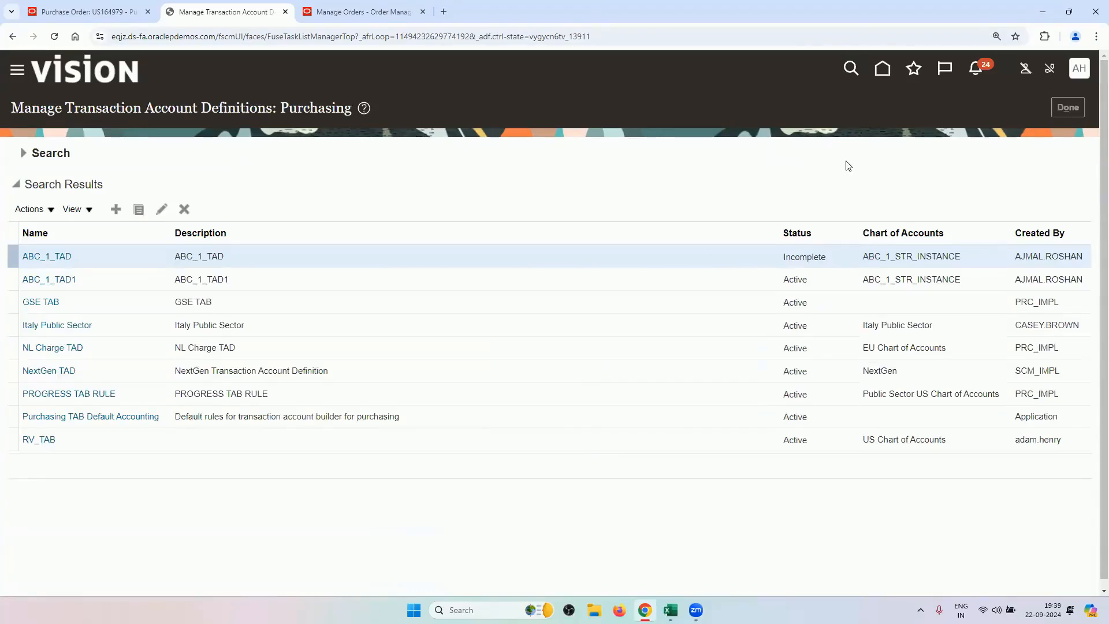
Copy the Manage Buyer Assignment Rules task name from Drop Ship cell B13 and return to Oracle.
mouse_move(670, 610)
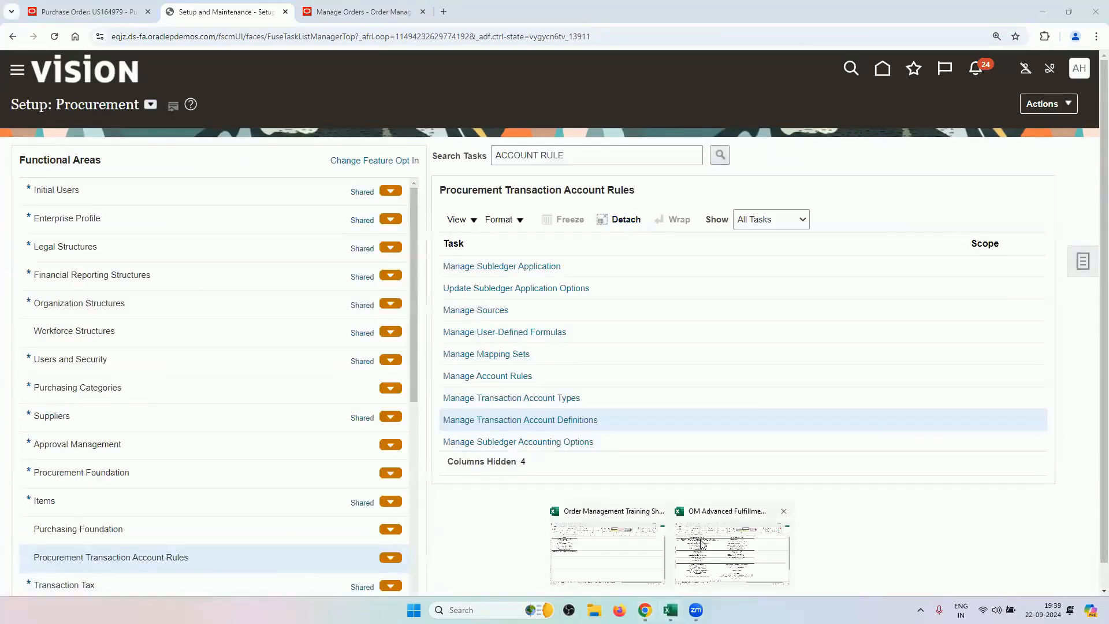
left_click(700, 543)
left_click_drag(644, 273, 635, 317)
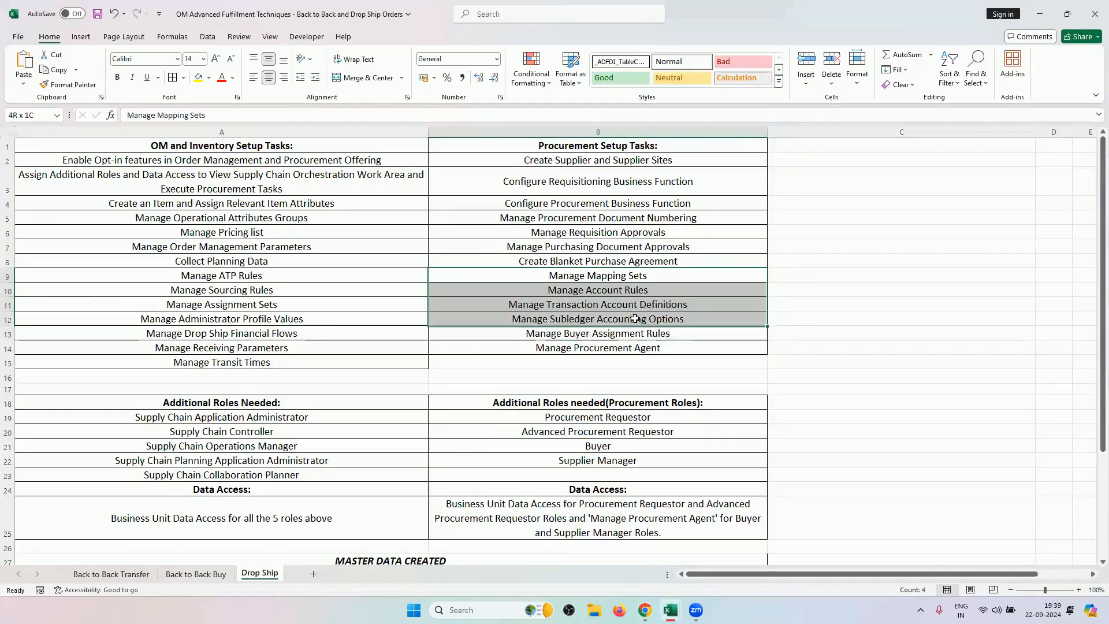
left_click(633, 274)
left_click_drag(630, 289, 623, 321)
left_click(607, 338)
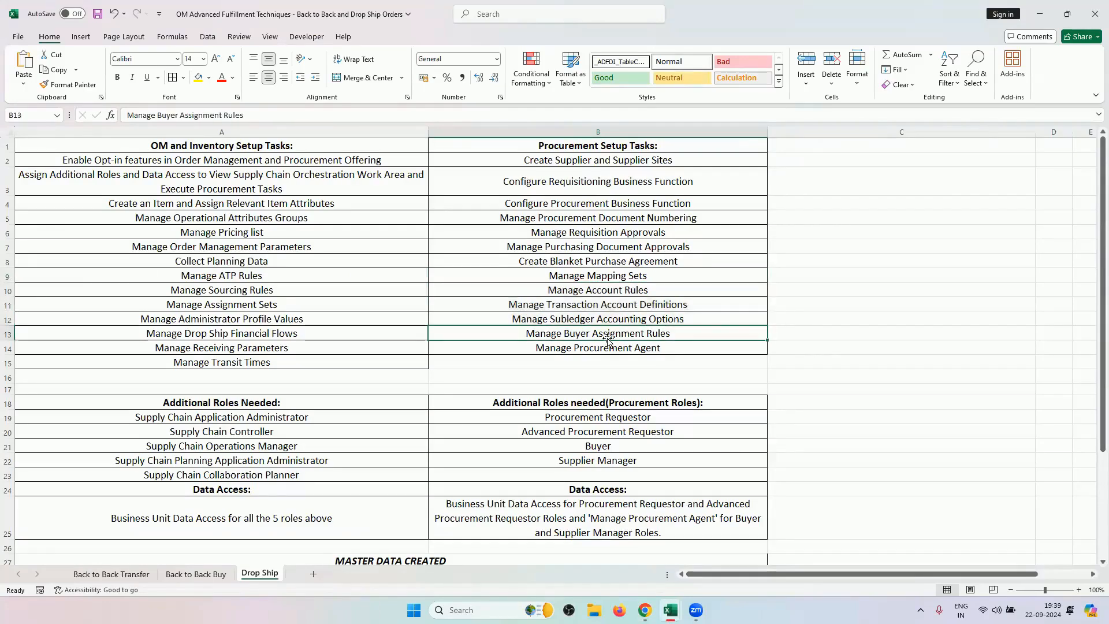
key("ctrl+c")
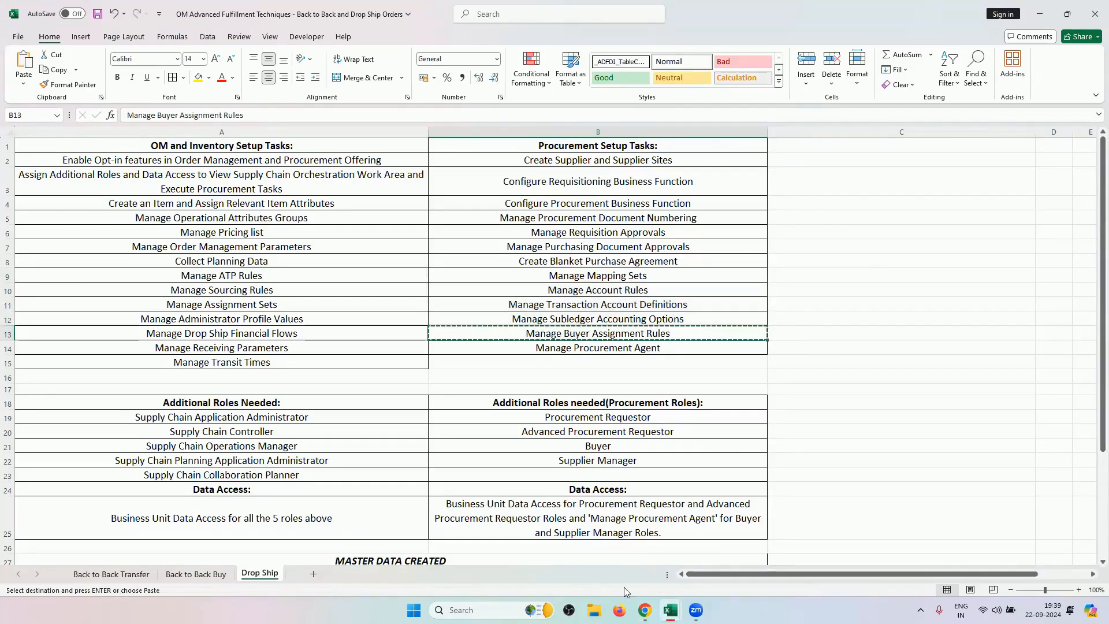
left_click(644, 610)
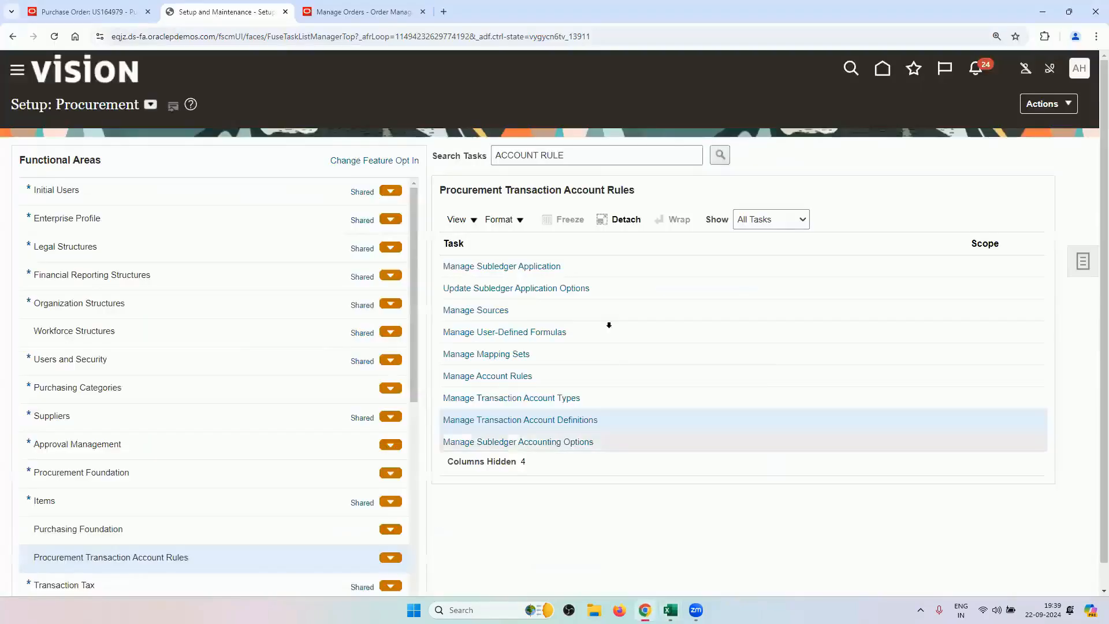
Check the buyer named on purchase order US164979.
triple_click(599, 159)
left_click(396, 14)
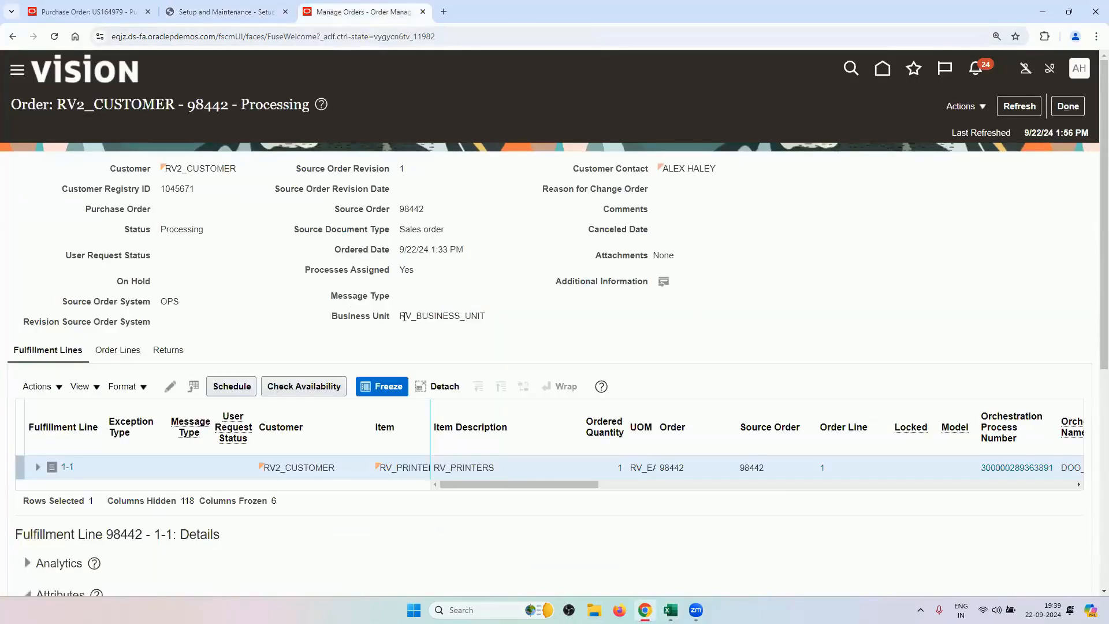
left_click(87, 12)
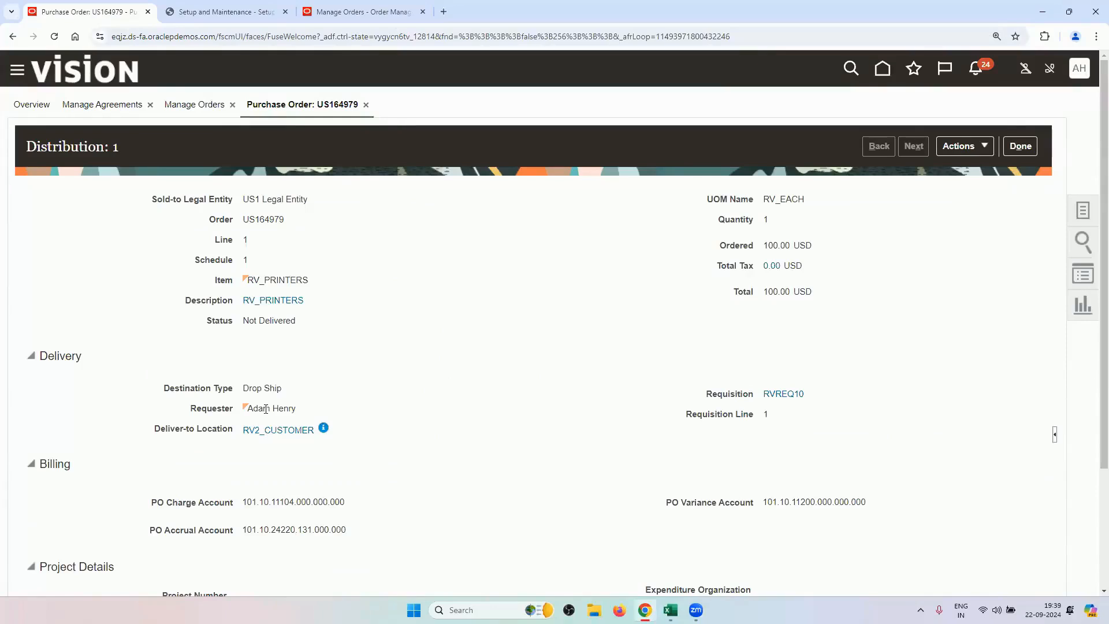
left_click(1020, 147)
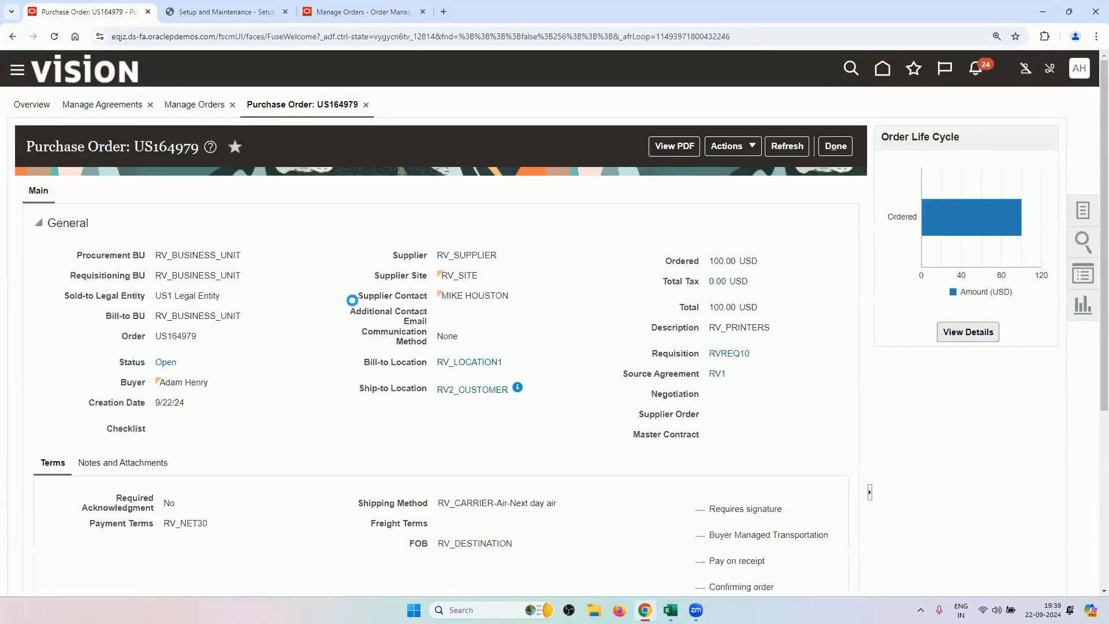
left_click_drag(209, 383, 167, 392)
Search the procurement setup tasks for Manage Buyer Assignment Rules and open it.
left_click(336, 7)
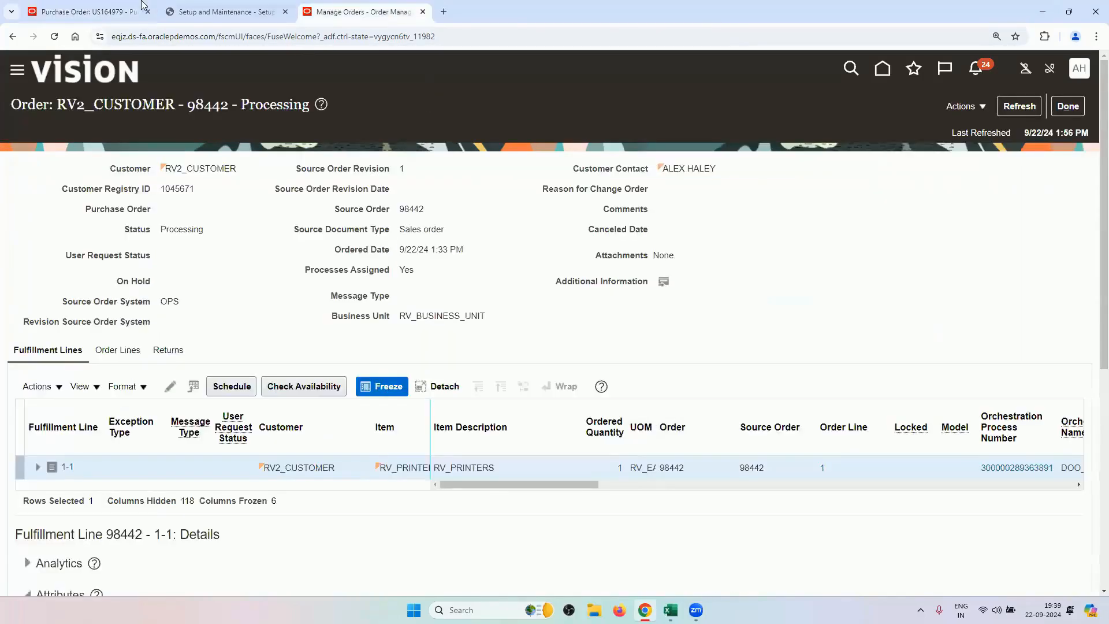
left_click(209, 16)
key("BackSpace")
key("ctrl+v")
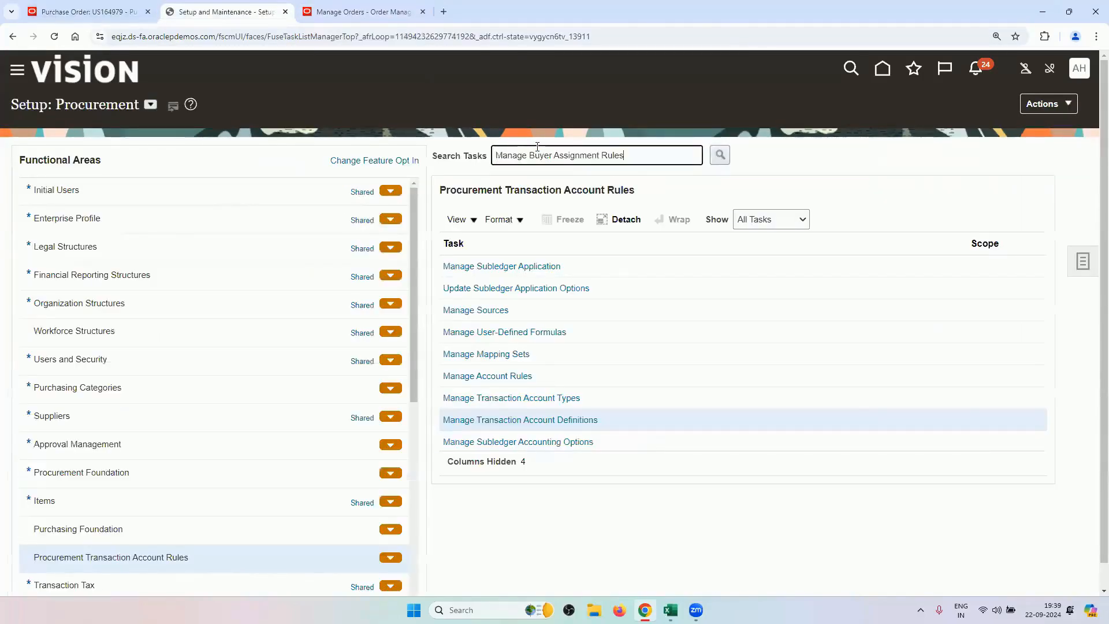
key("Return")
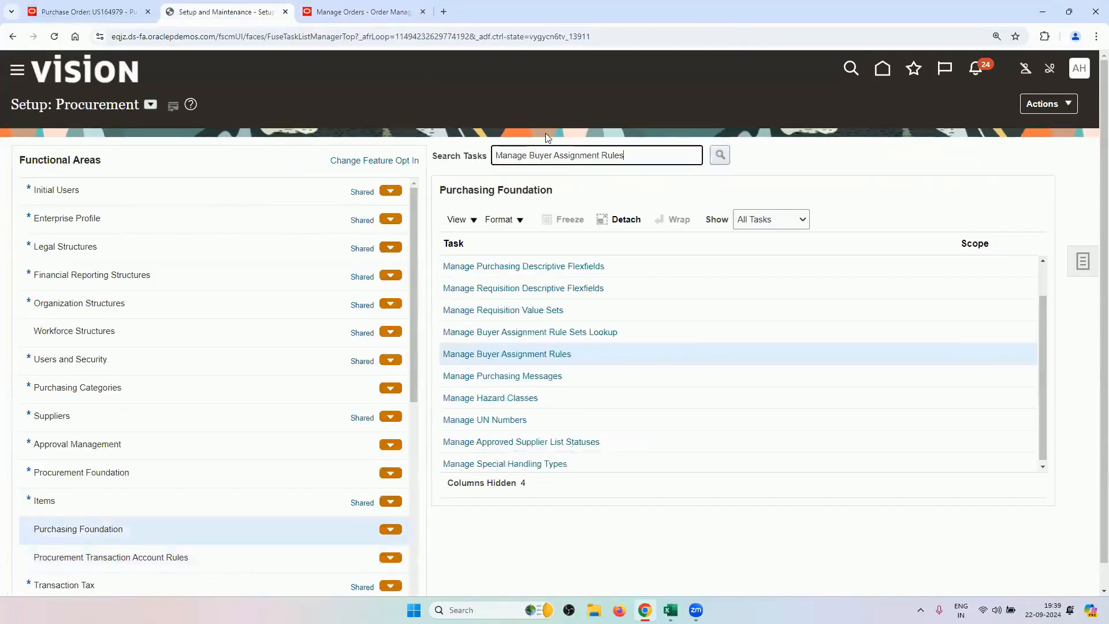
left_click(546, 354)
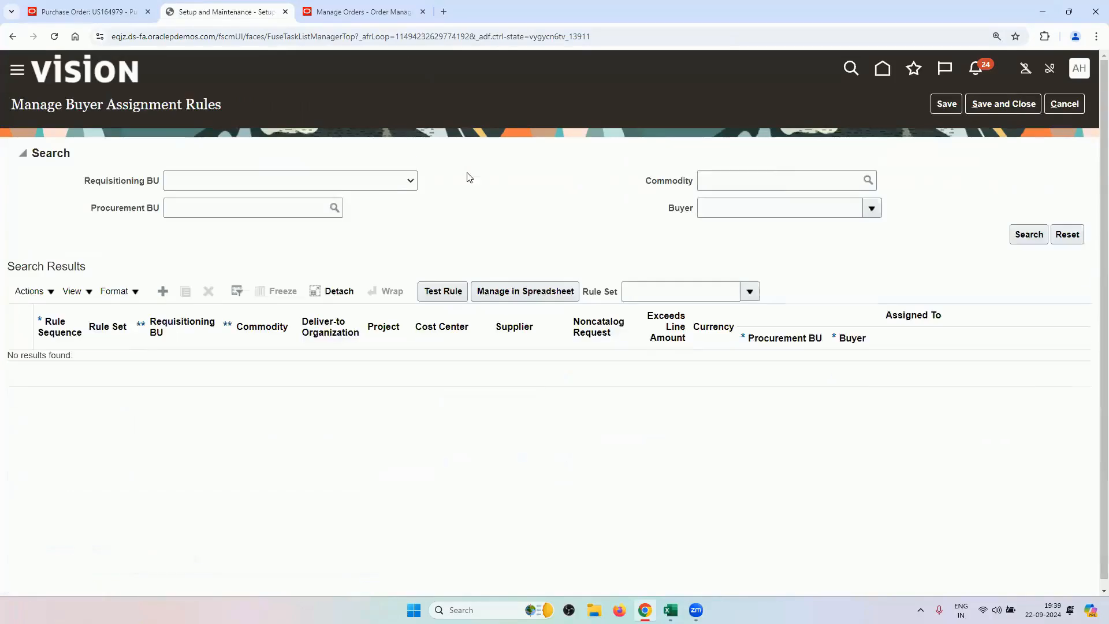
Search buyer assignment rules for requisitioning BU RV_BUSINESS_UNIT, finding rule 532 for RV_SUPPLIER.
left_click(358, 184)
key("r")
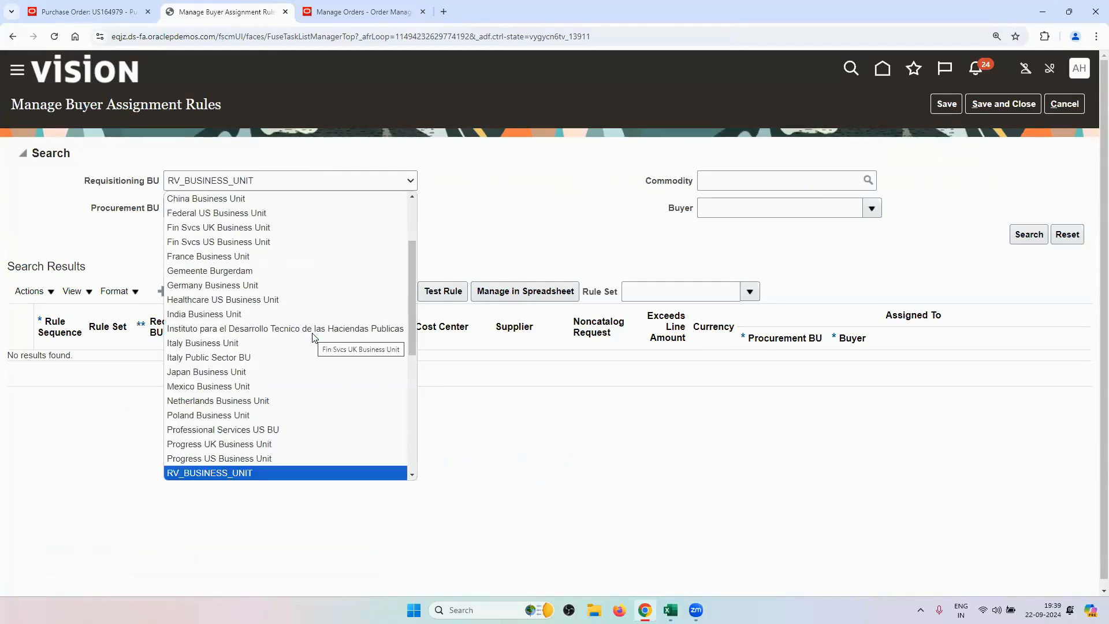
key("Return")
left_click(1028, 233)
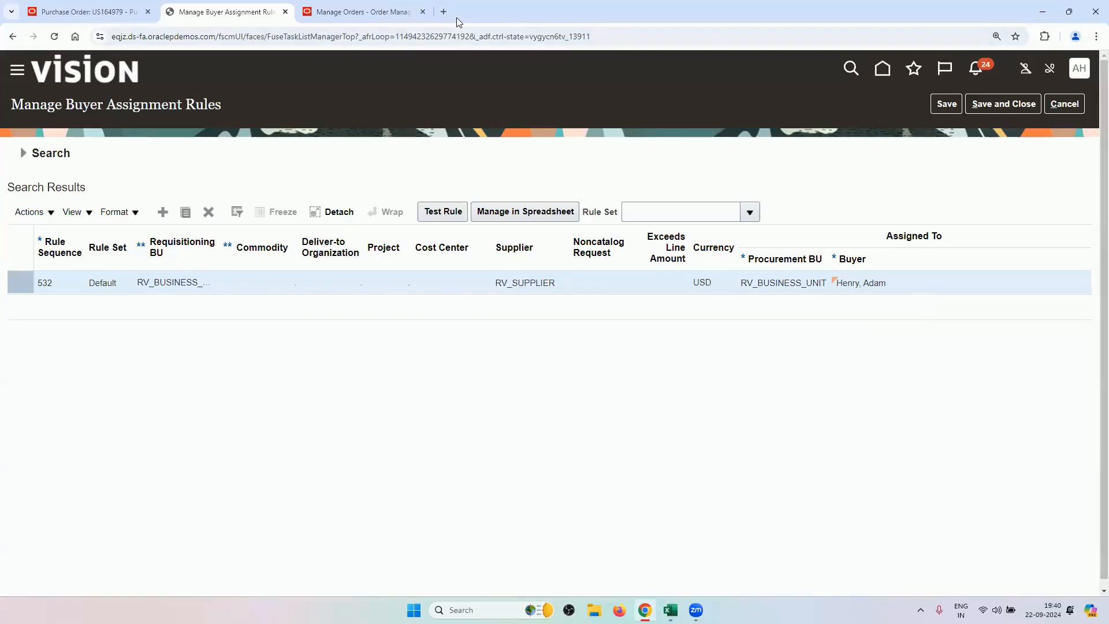
Confirm the rule's buyer matches the buyer on purchase order US164979.
left_click(361, 11)
left_click(92, 12)
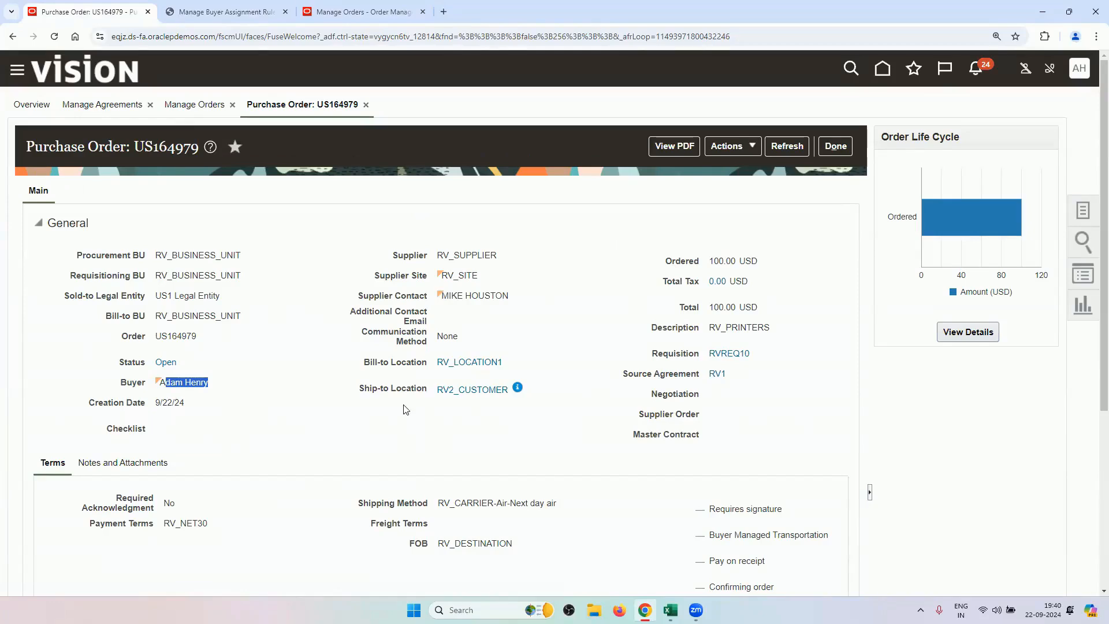
left_click(226, 12)
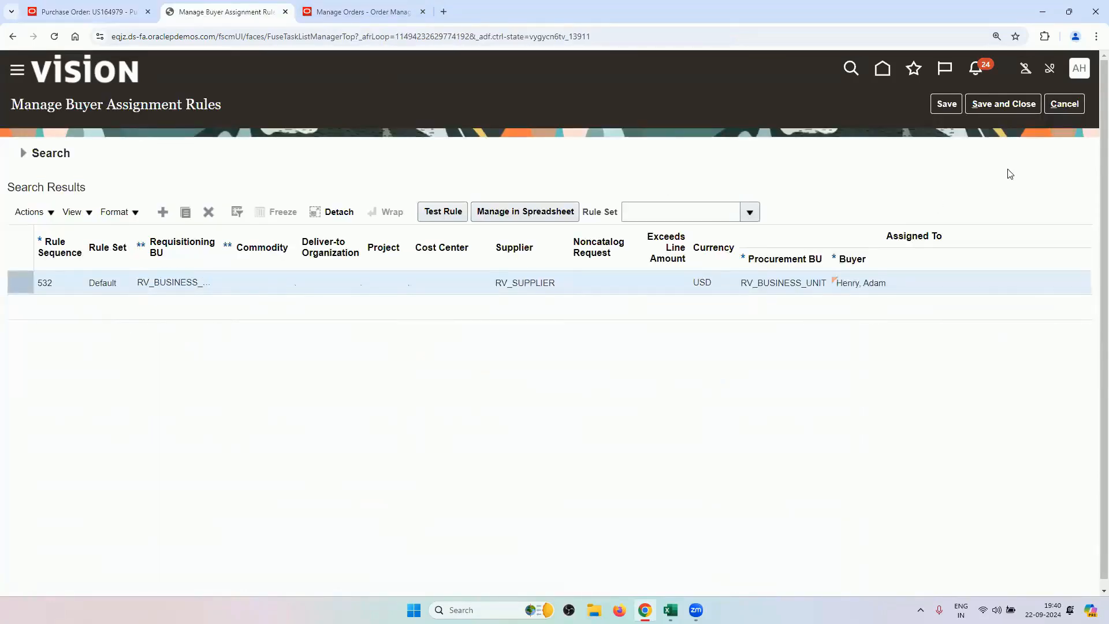
Copy the Manage Procurement Agent task name from Drop Ship cell B14.
mouse_move(670, 610)
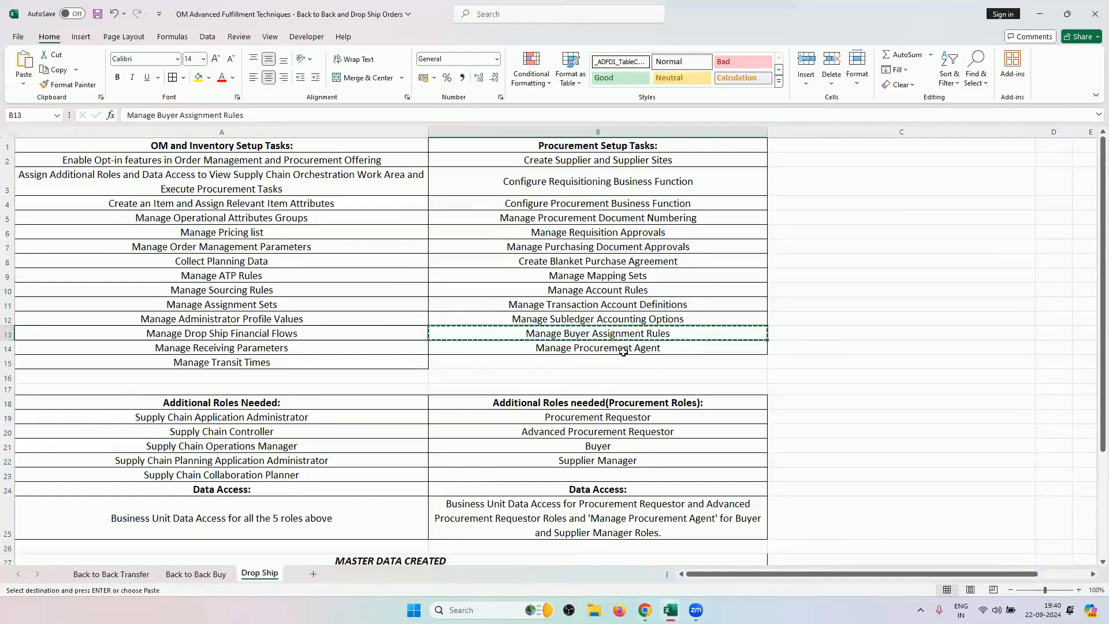
left_click(624, 350)
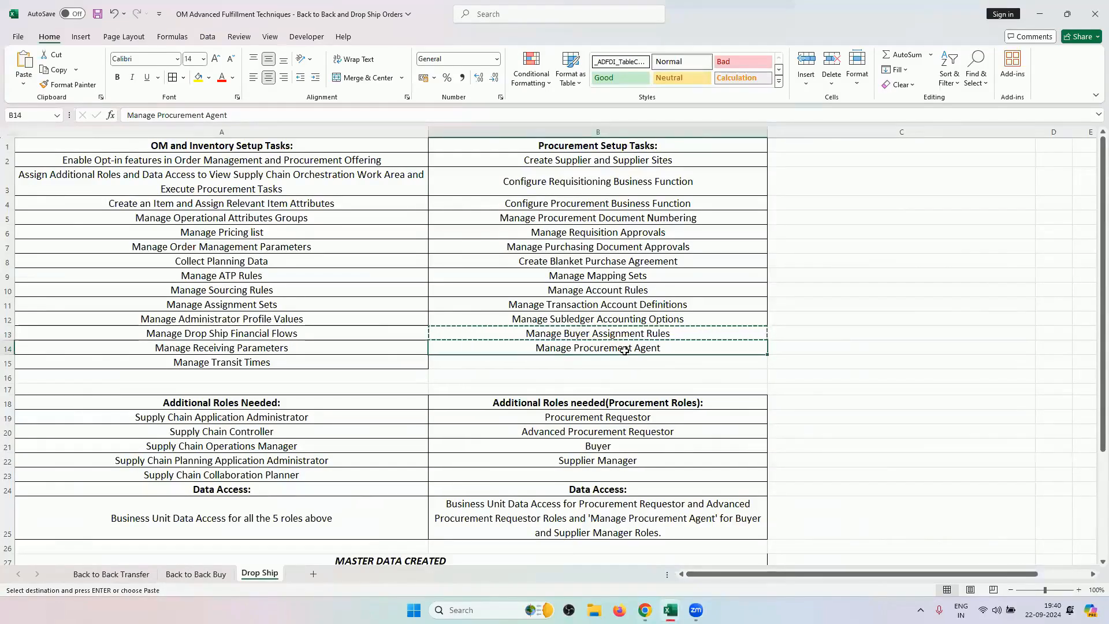
key("ctrl+c")
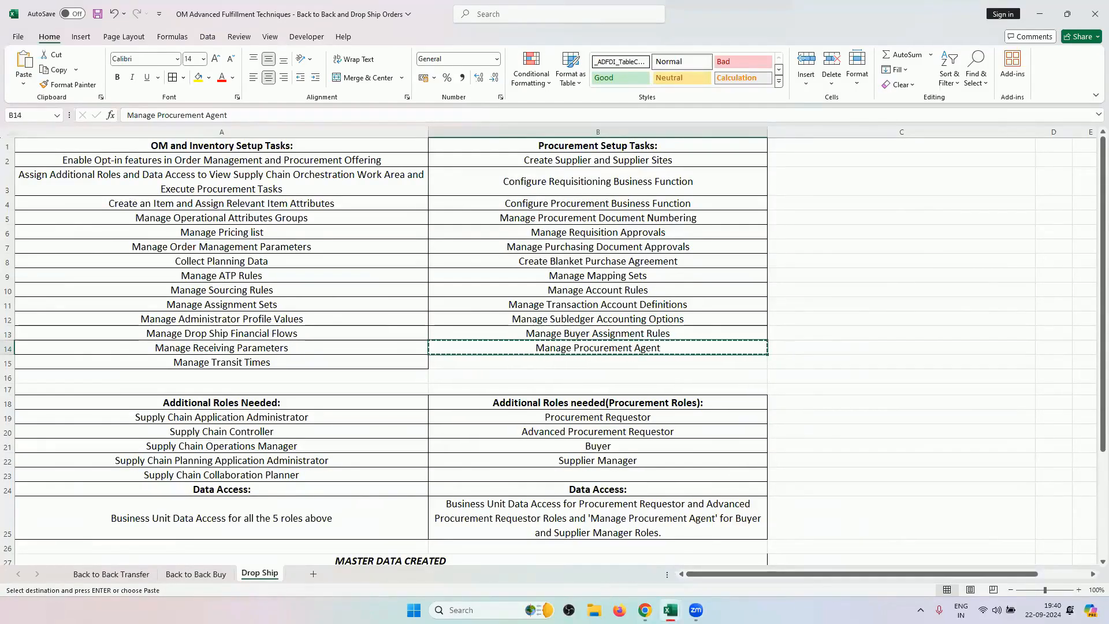
Show the Order Management Training Sheet's 2.Roles and Data Access sheet at its Manage Procurement Agent task.
mouse_move(670, 610)
left_click(588, 537)
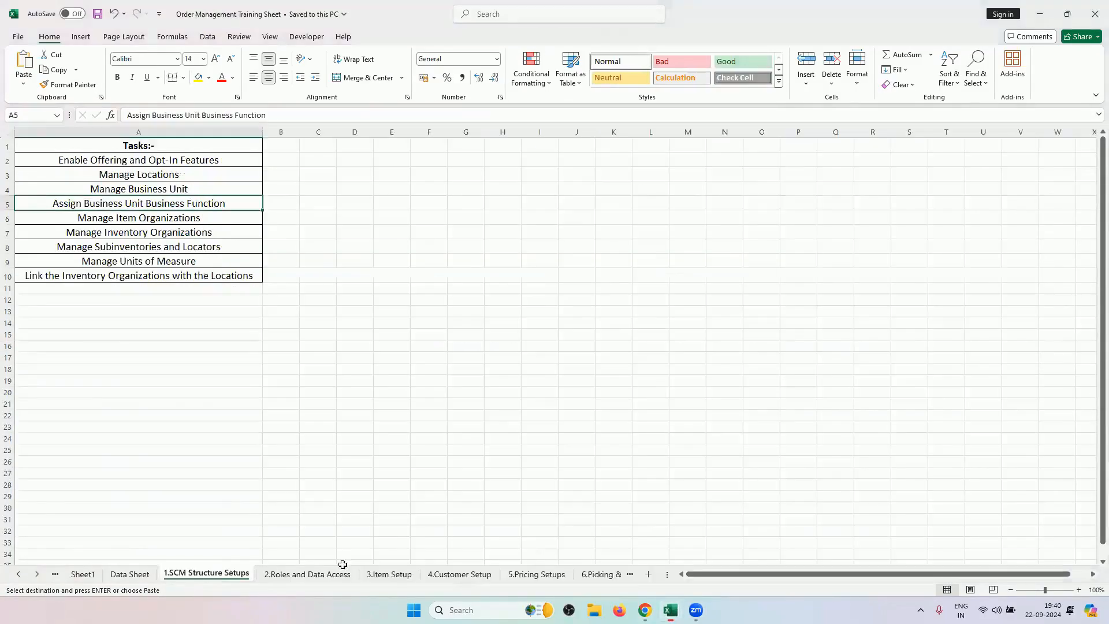
left_click(128, 574)
left_click(285, 574)
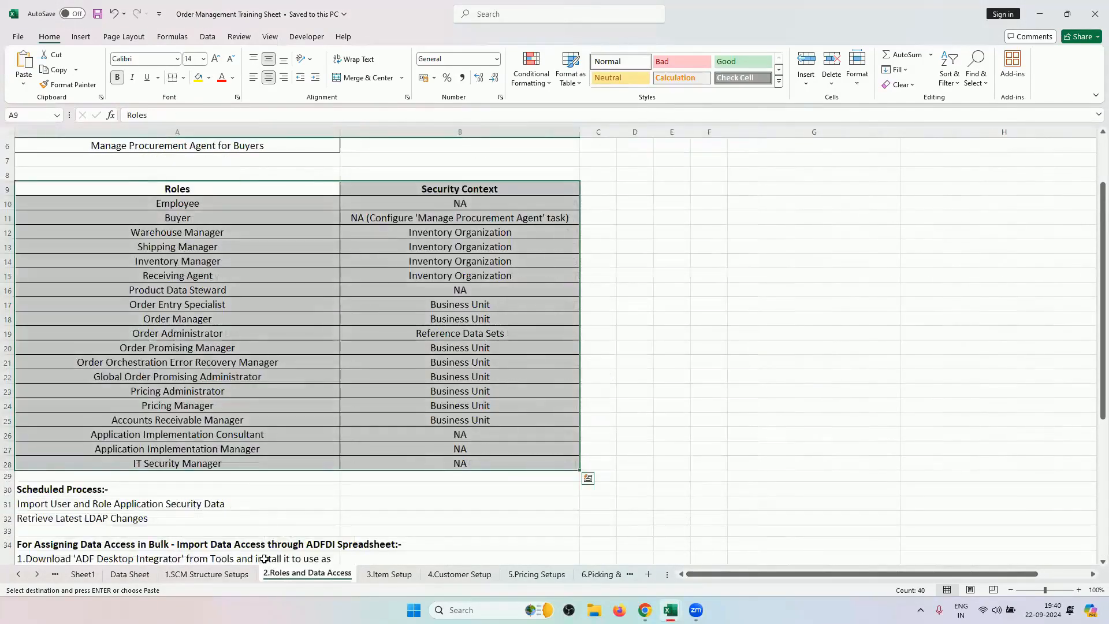
scroll(254, 506, "up", 2)
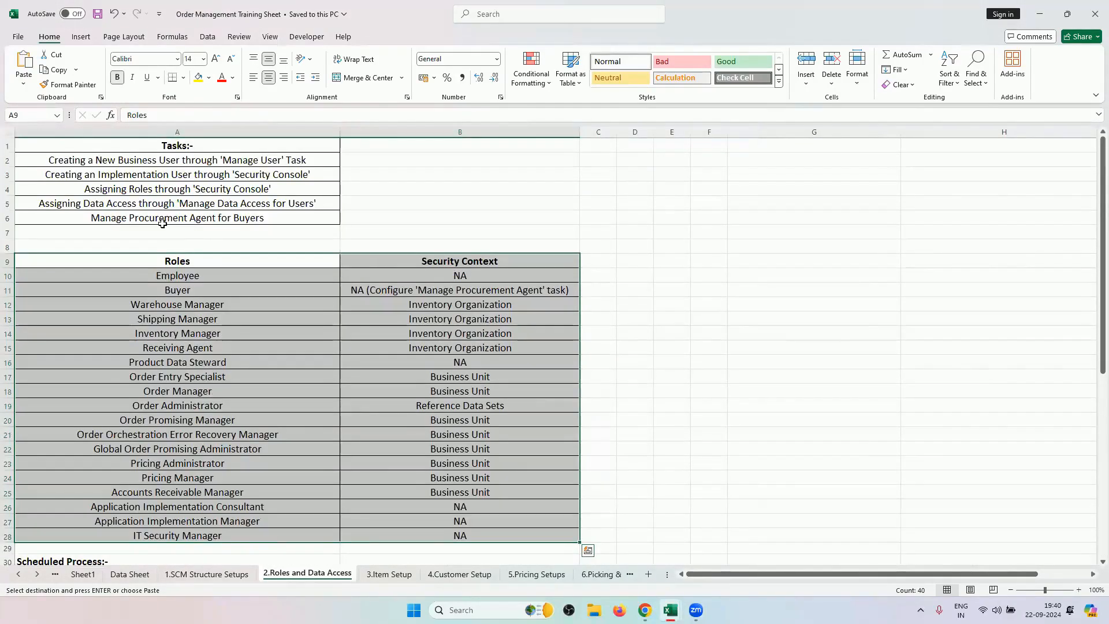
left_click(265, 217)
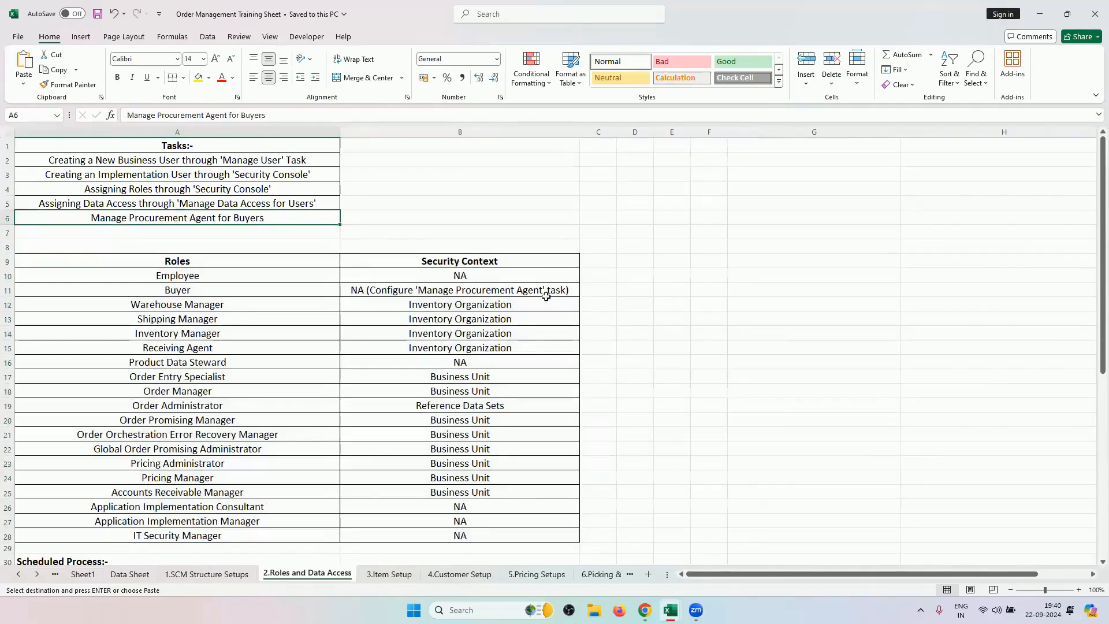
Search tasks for 'Manage Procurement Agent' and open Procurement Foundation's Manage Procurement Agents page.
mouse_move(695, 610)
left_click(645, 610)
double_click(540, 156)
left_click(539, 157)
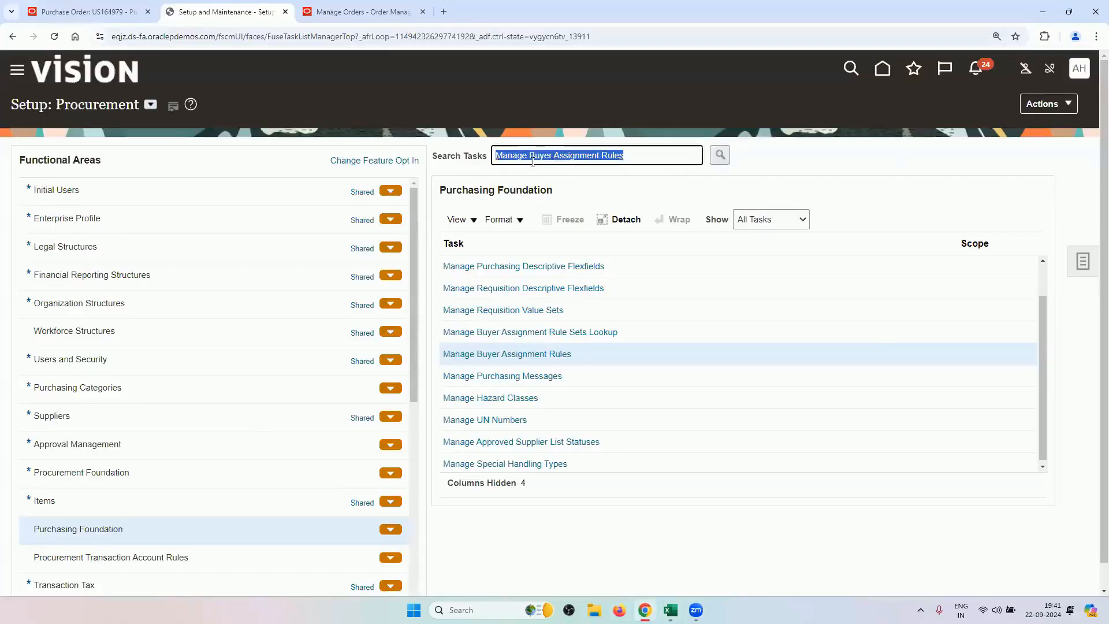
key("ctrl+v")
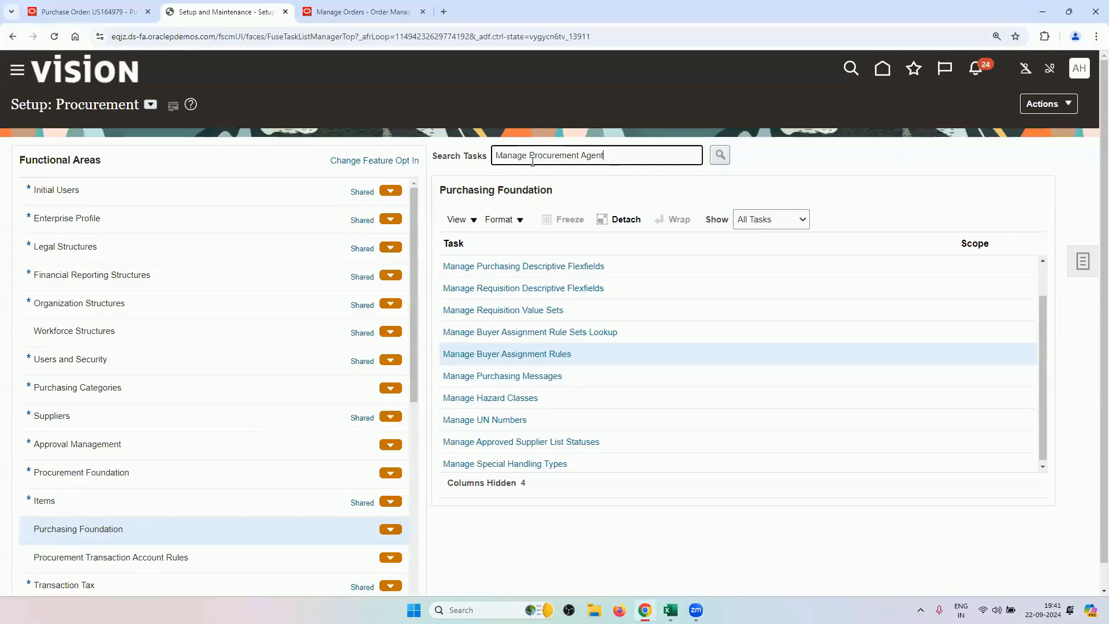
key("Return")
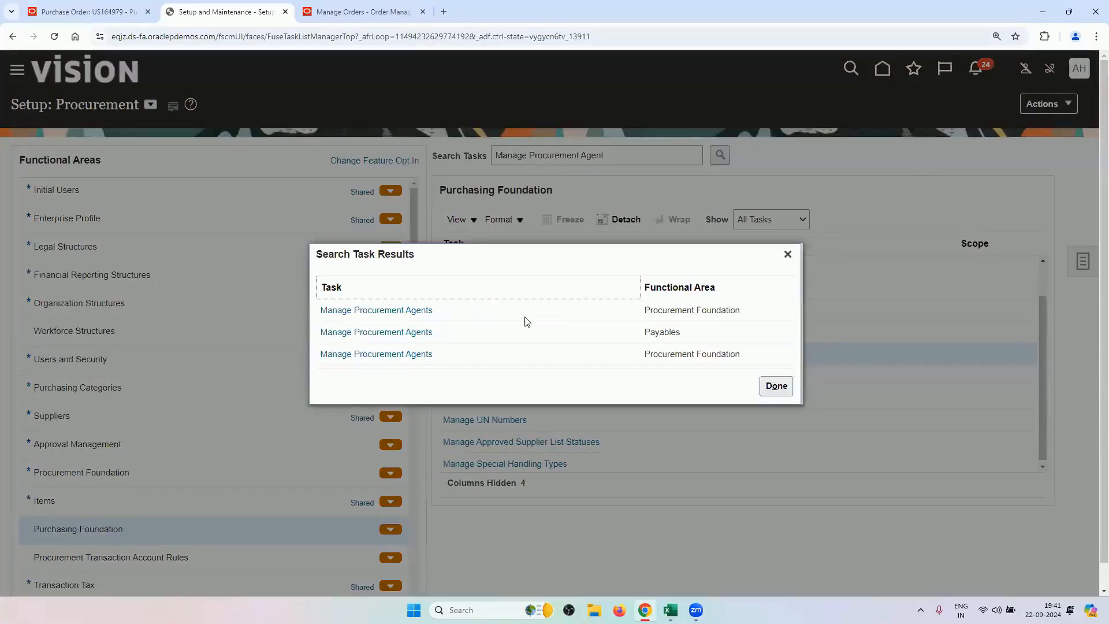
left_click(395, 312)
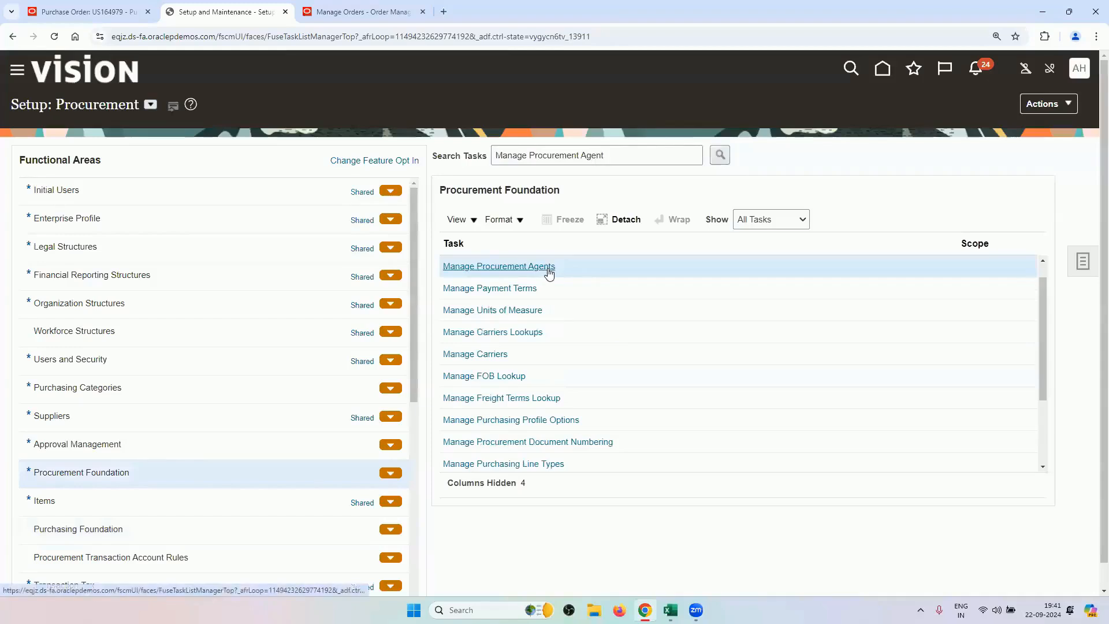
left_click(548, 271)
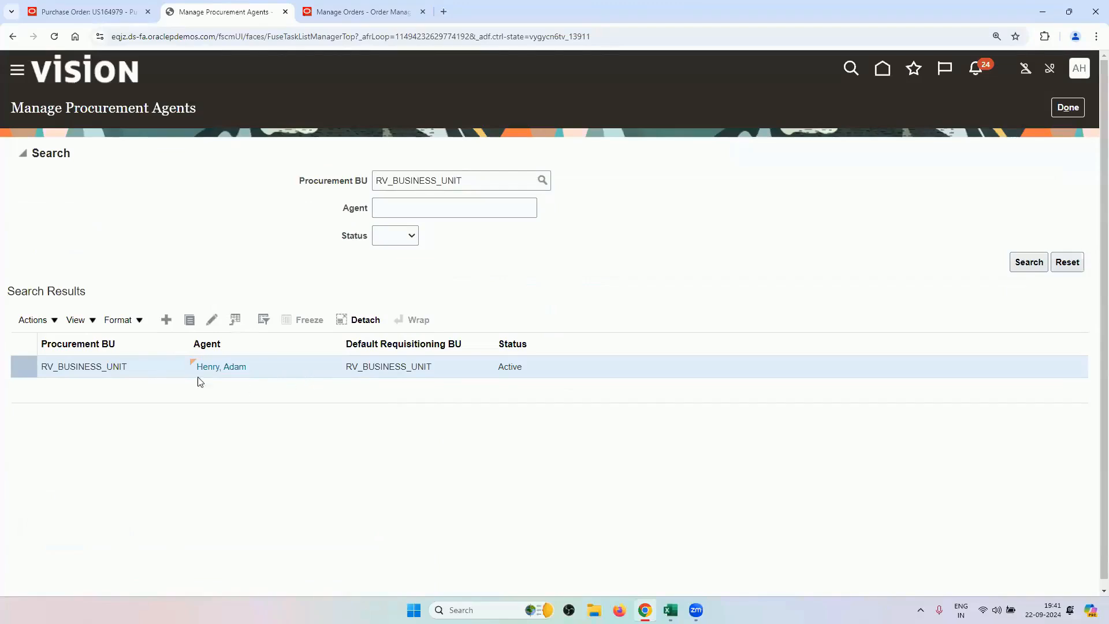
left_click(211, 319)
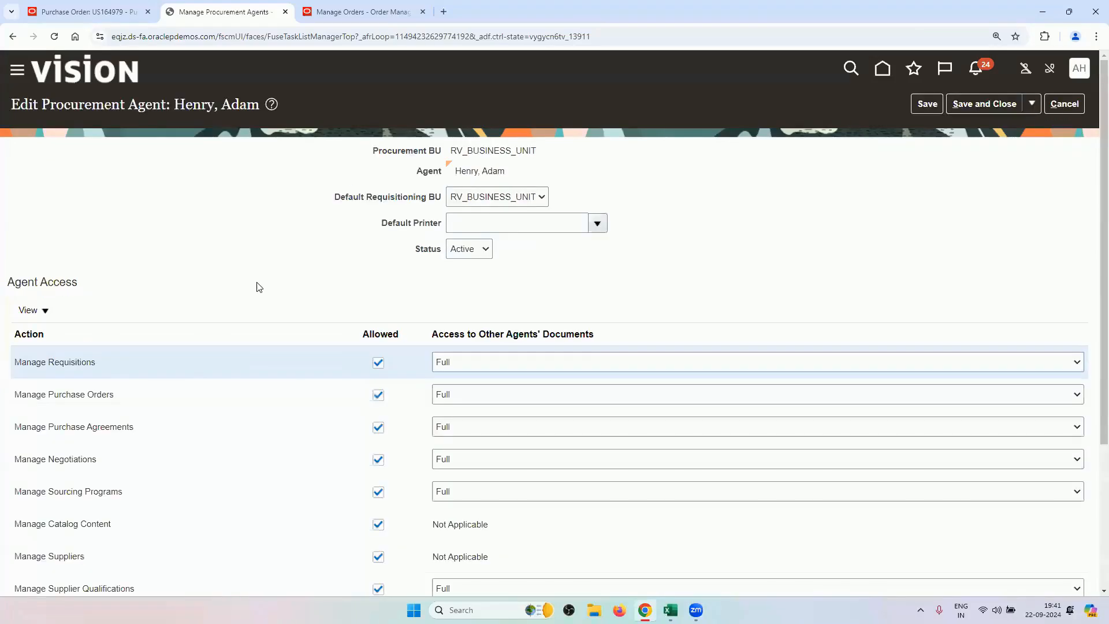
scroll(203, 279, "down", 2)
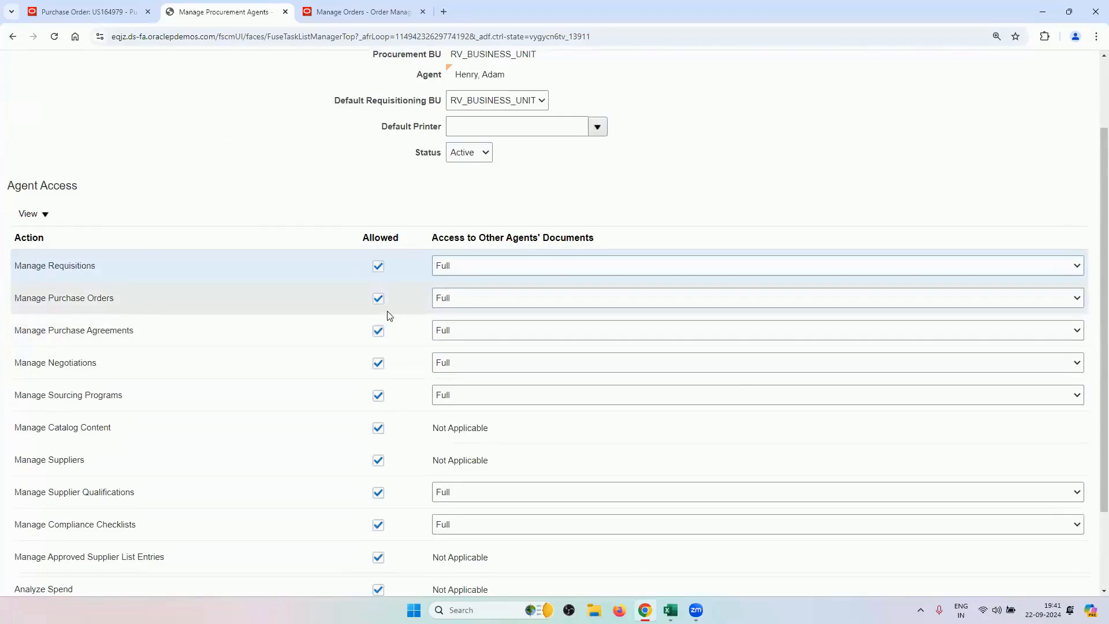
scroll(287, 242, "down", 2)
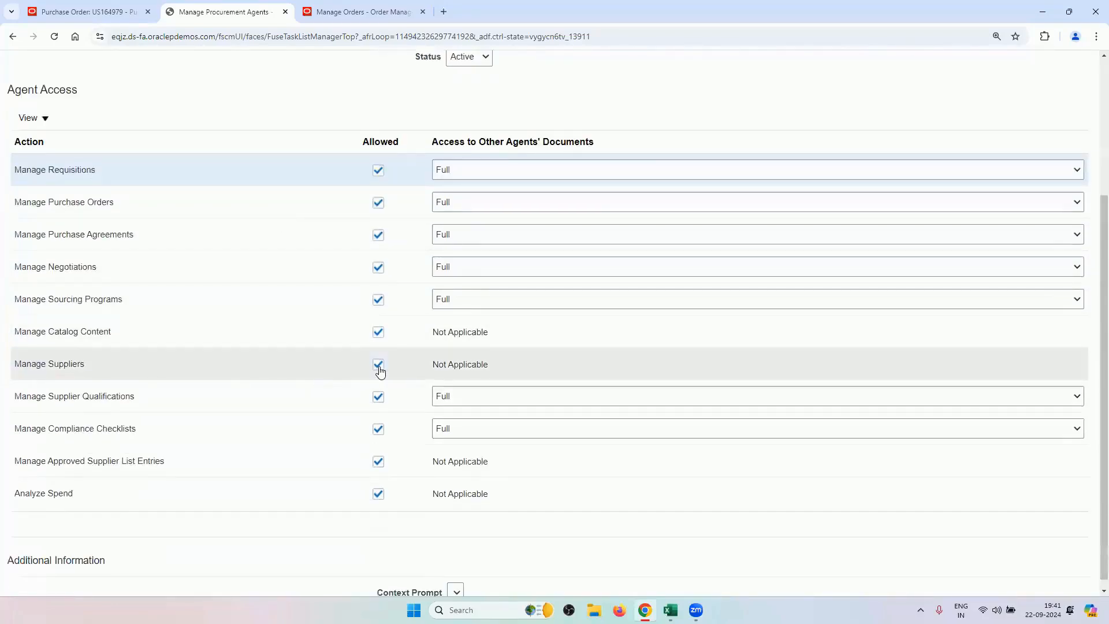
scroll(502, 241, "up", 4)
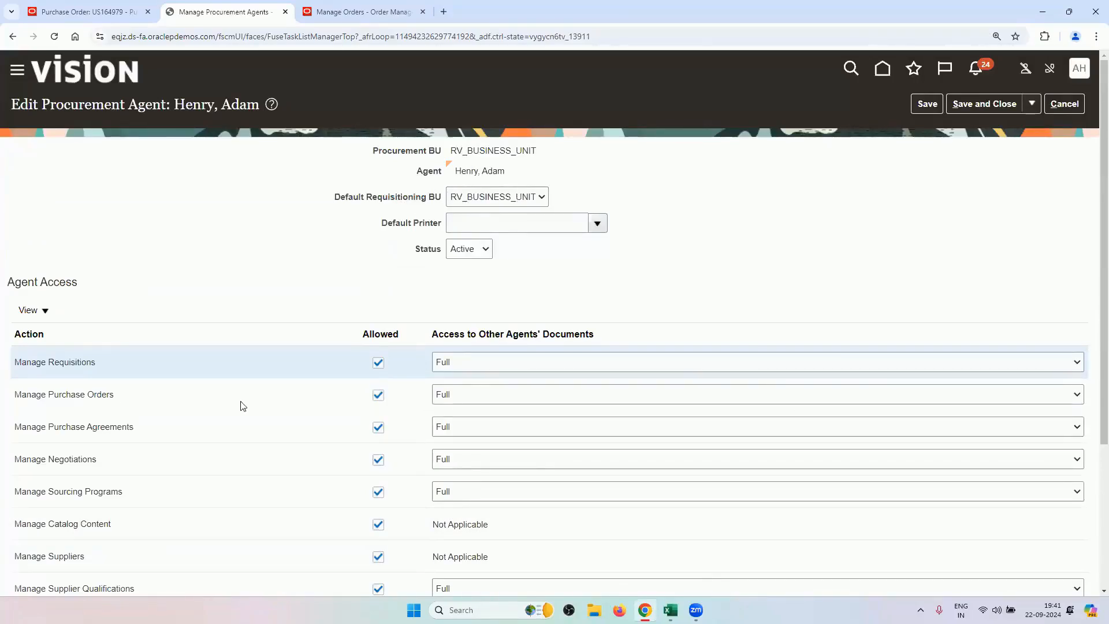
left_click(1060, 111)
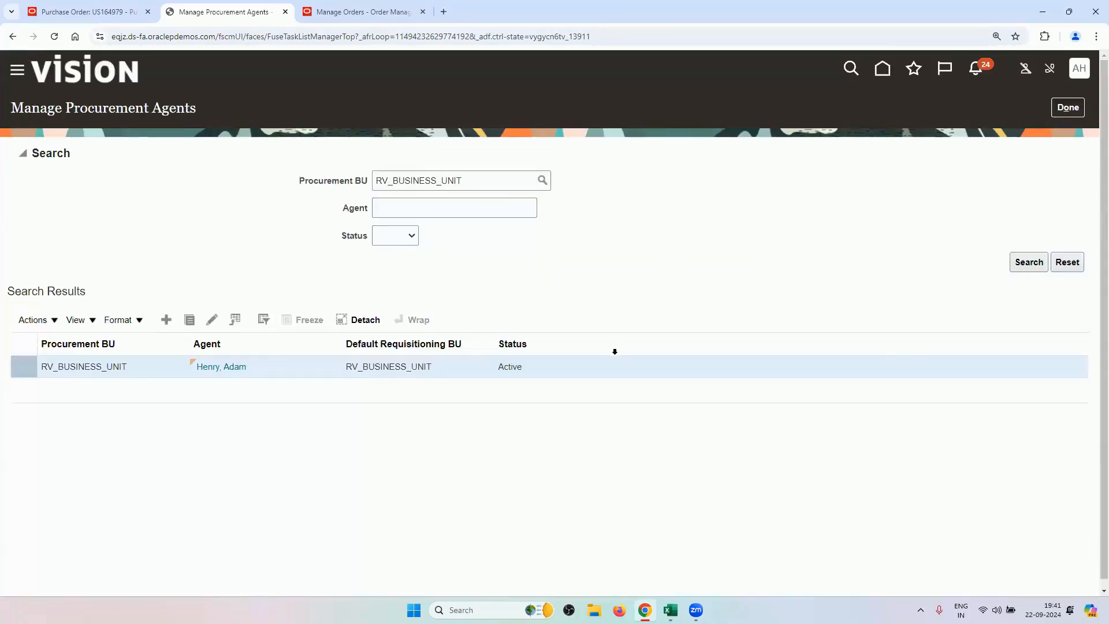
mouse_move(670, 610)
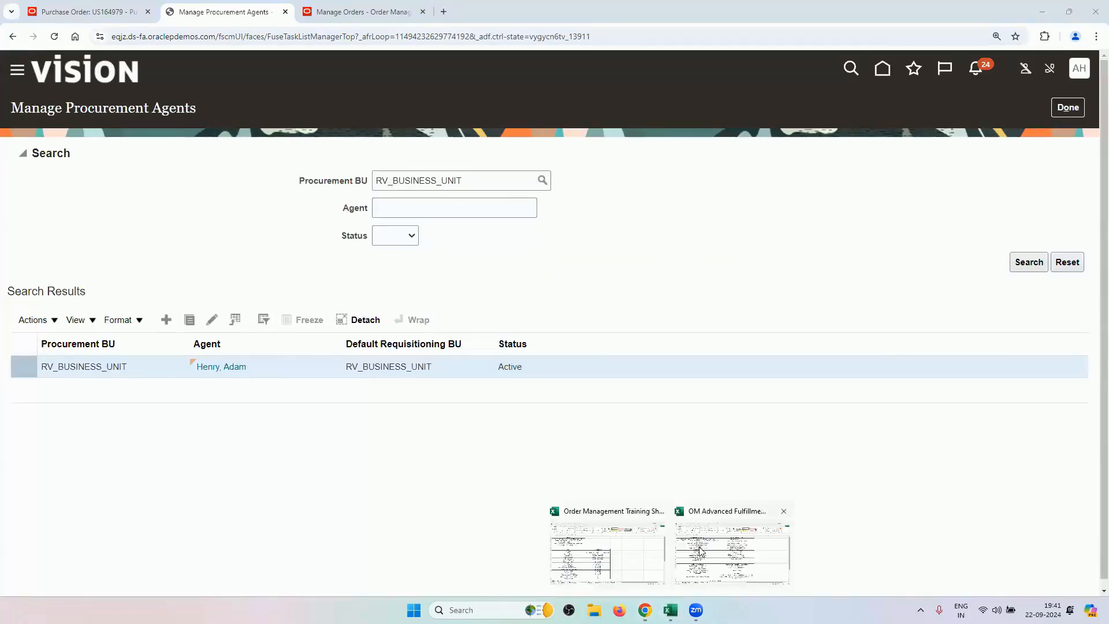
Bring the OM Advanced Fulfillment Techniques workbook's Drop Ship checklist to the front.
left_click(729, 549)
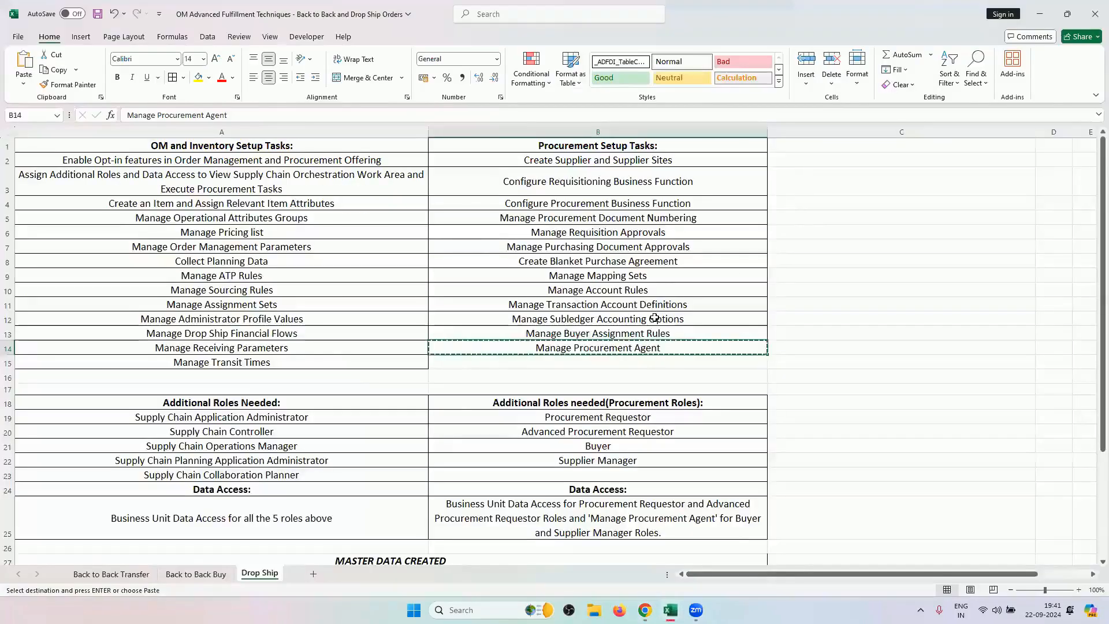
left_click(811, 202)
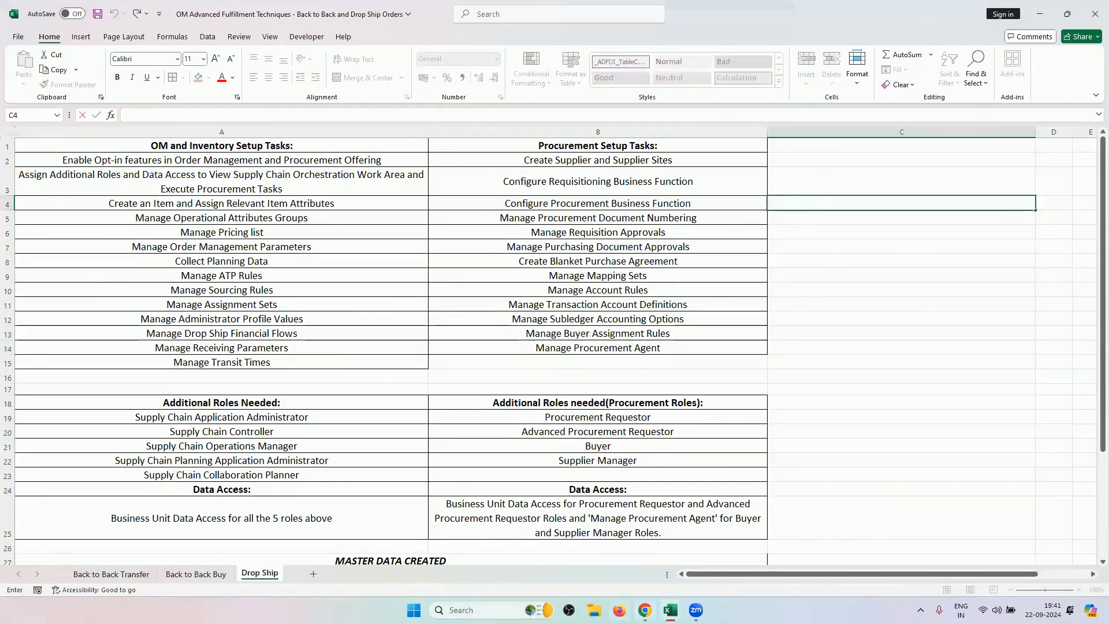
mouse_move(645, 610)
scroll(609, 421, "down", 2)
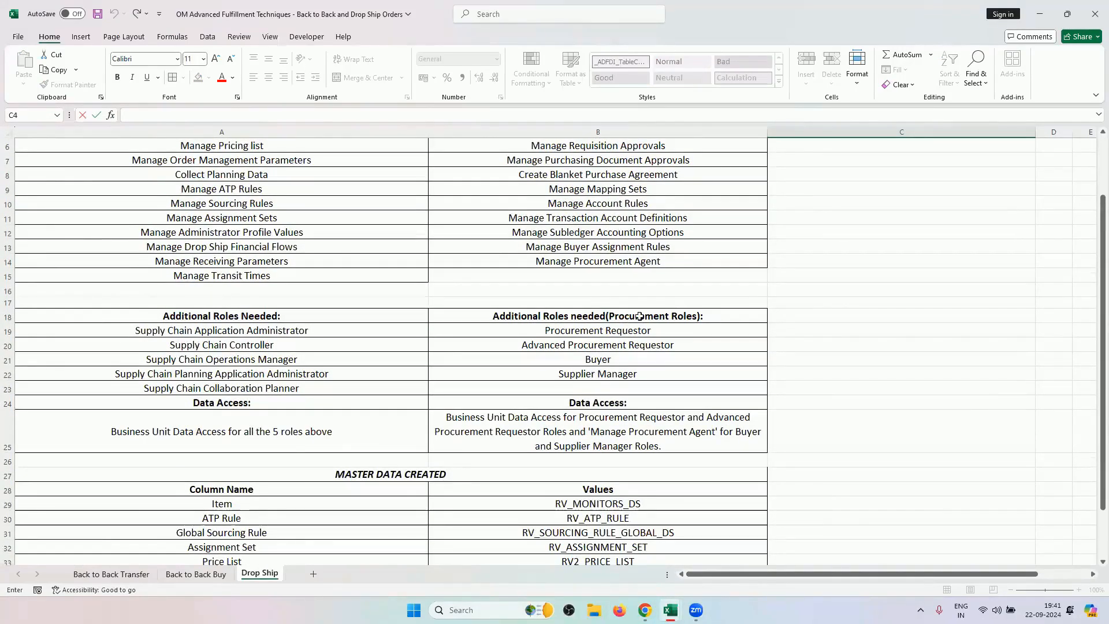
Review the procurement roles in B19:B22 and the B25 data access note, leaving them unchanged.
left_click(639, 315)
left_click_drag(635, 330, 601, 375)
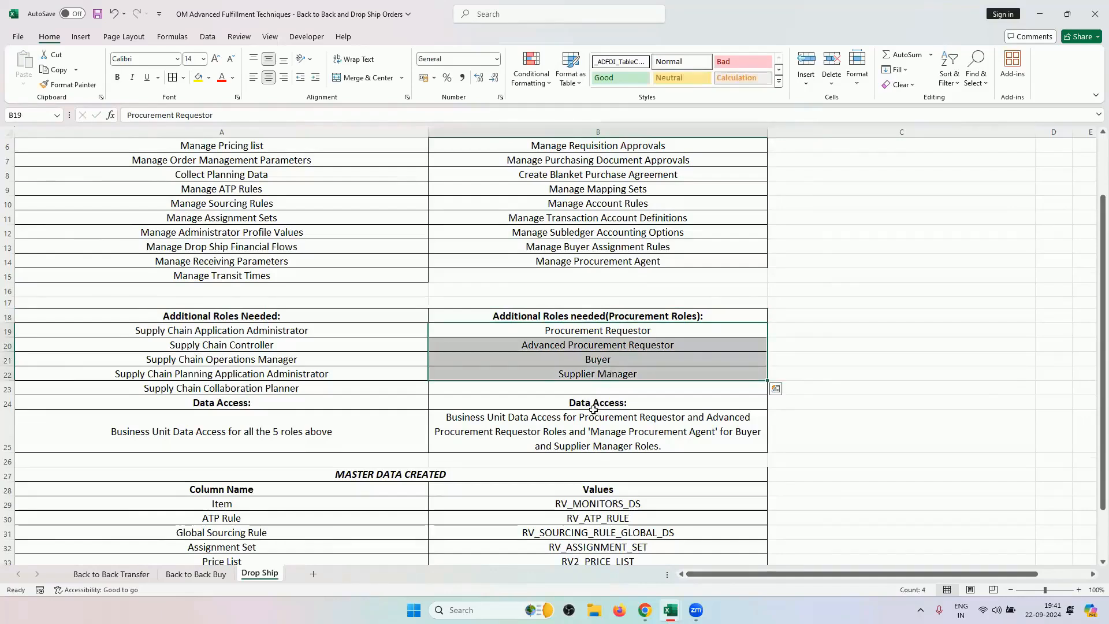
left_click(591, 425)
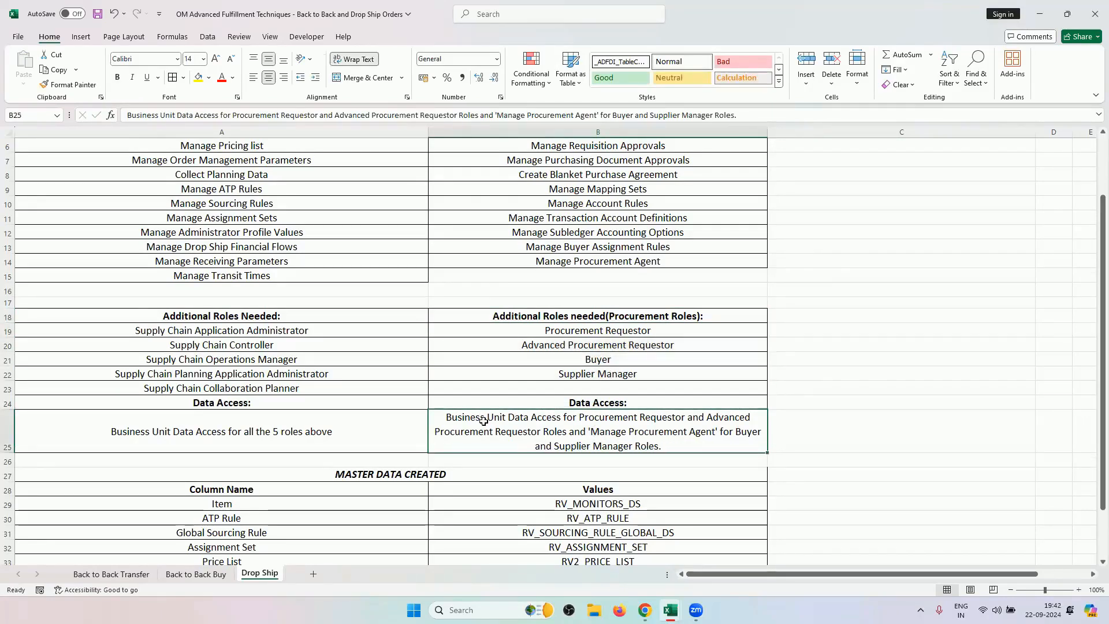
left_click_drag(640, 330, 633, 372)
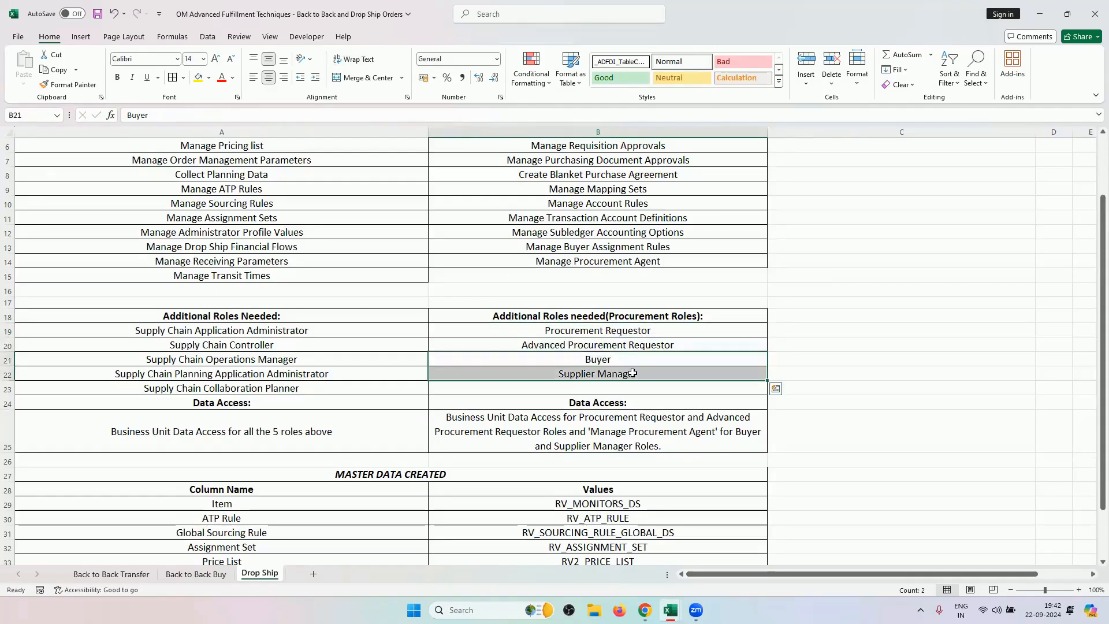
left_click(670, 442)
double_click(670, 442)
left_click_drag(668, 446, 492, 416)
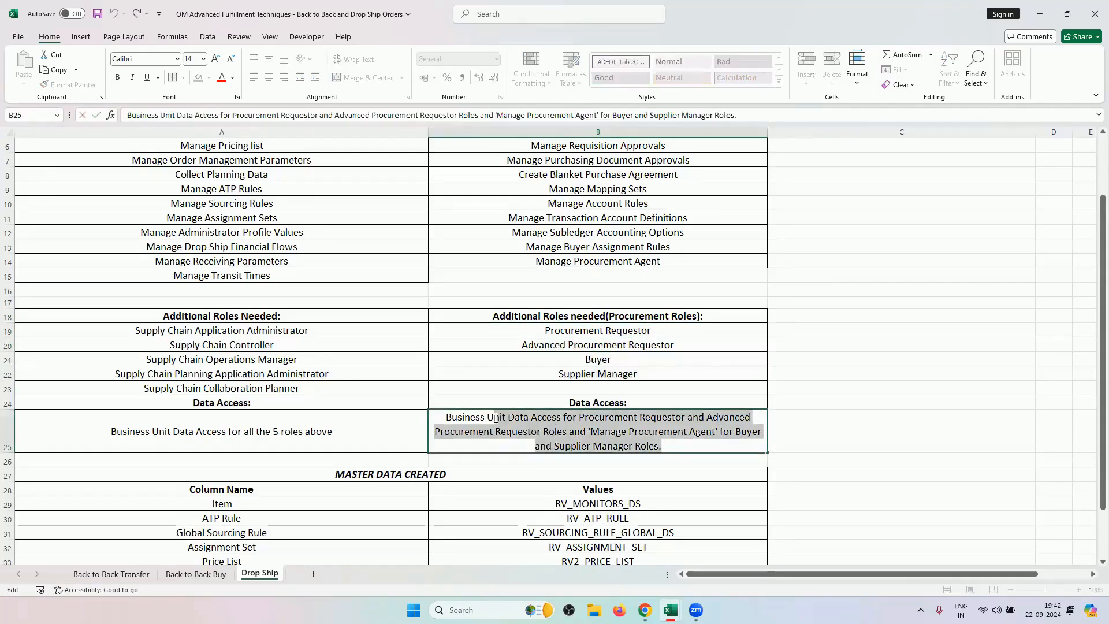
left_click(440, 355)
scroll(454, 397, "up", 1)
scroll(454, 396, "up", 1)
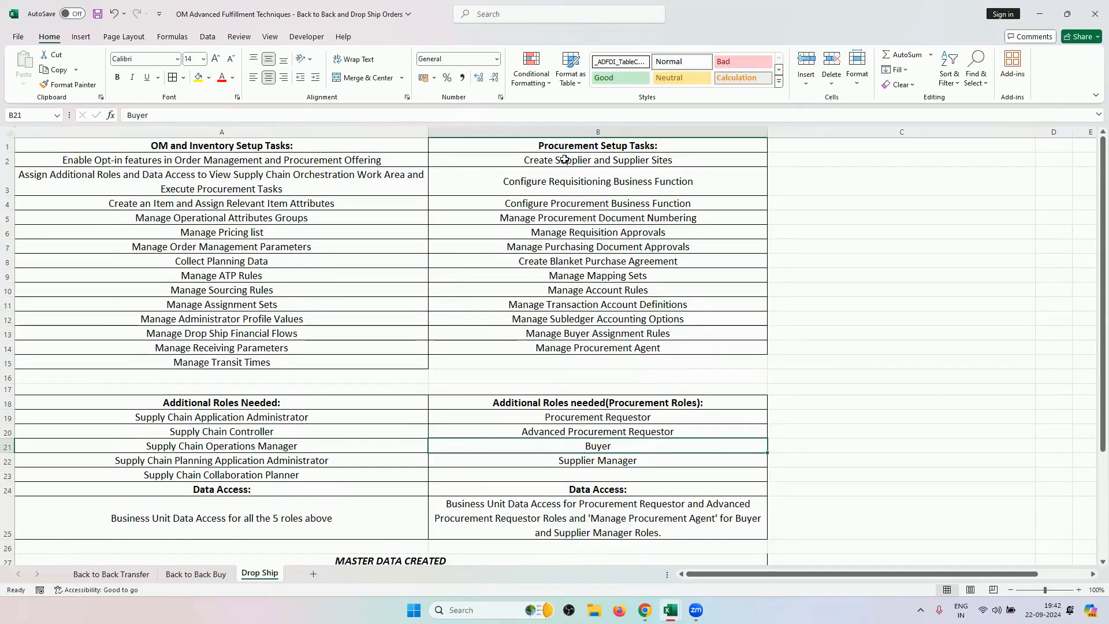
scroll(416, 416, "down", 5)
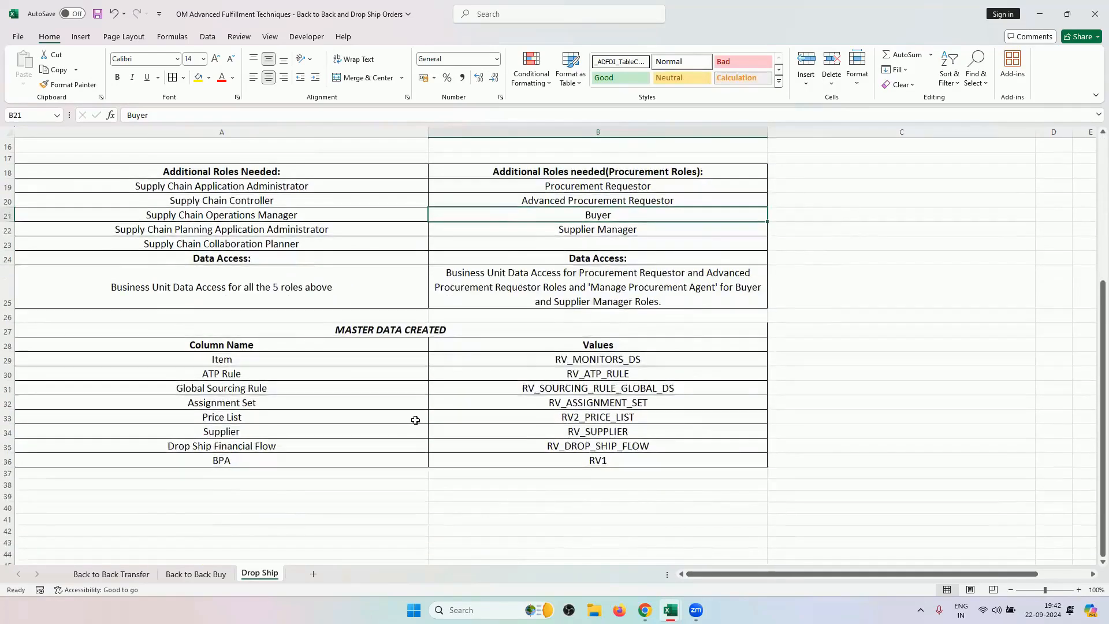
scroll(416, 417, "up", 5)
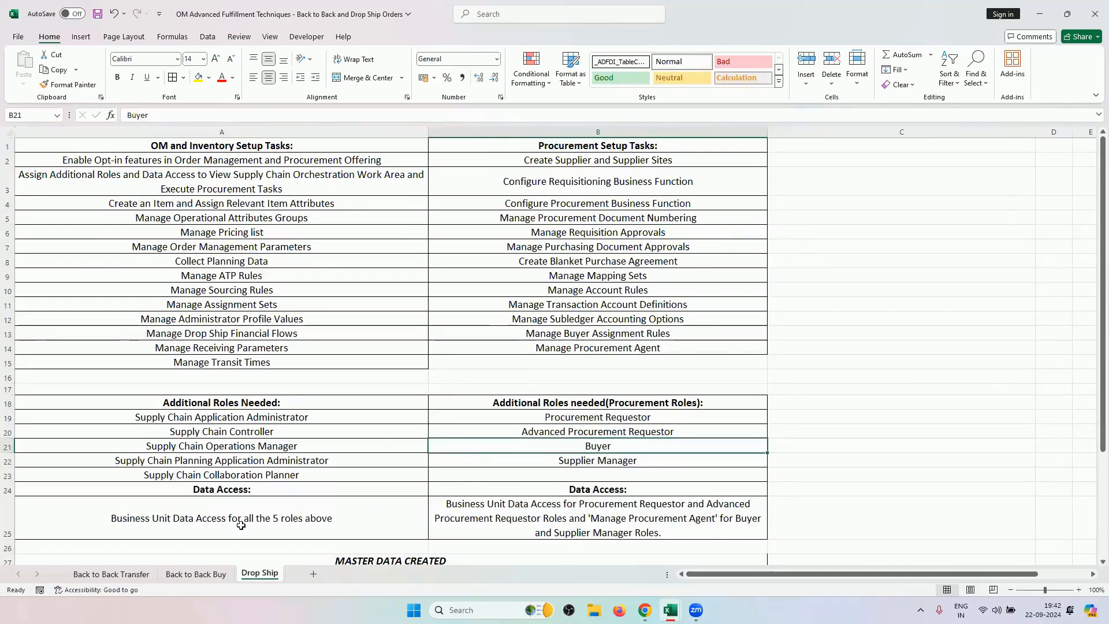
left_click(195, 573)
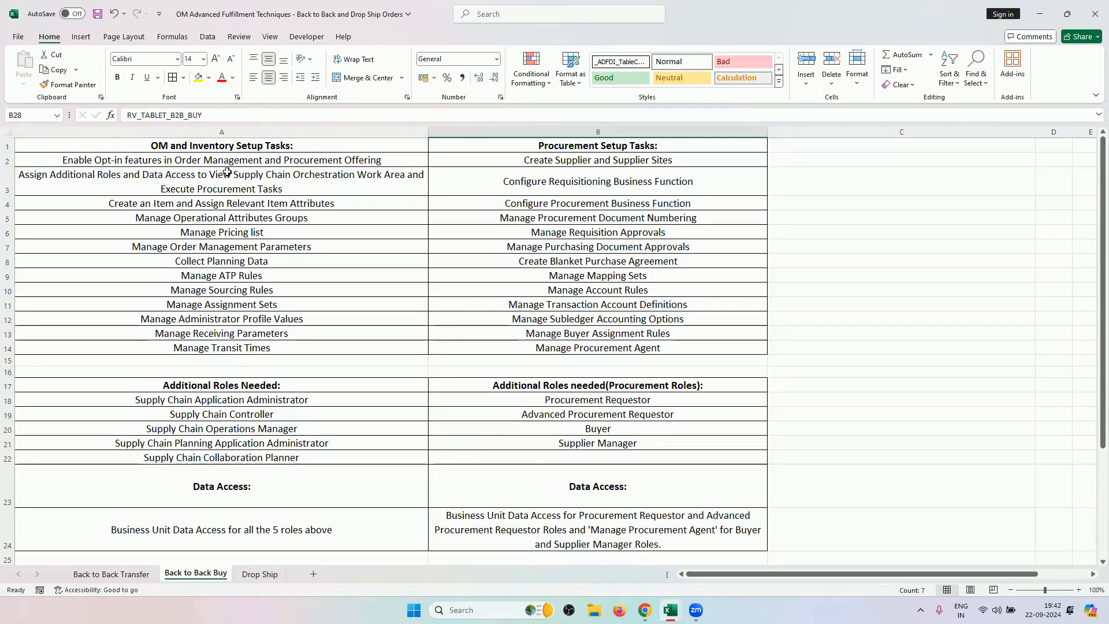
left_click_drag(225, 148, 242, 340)
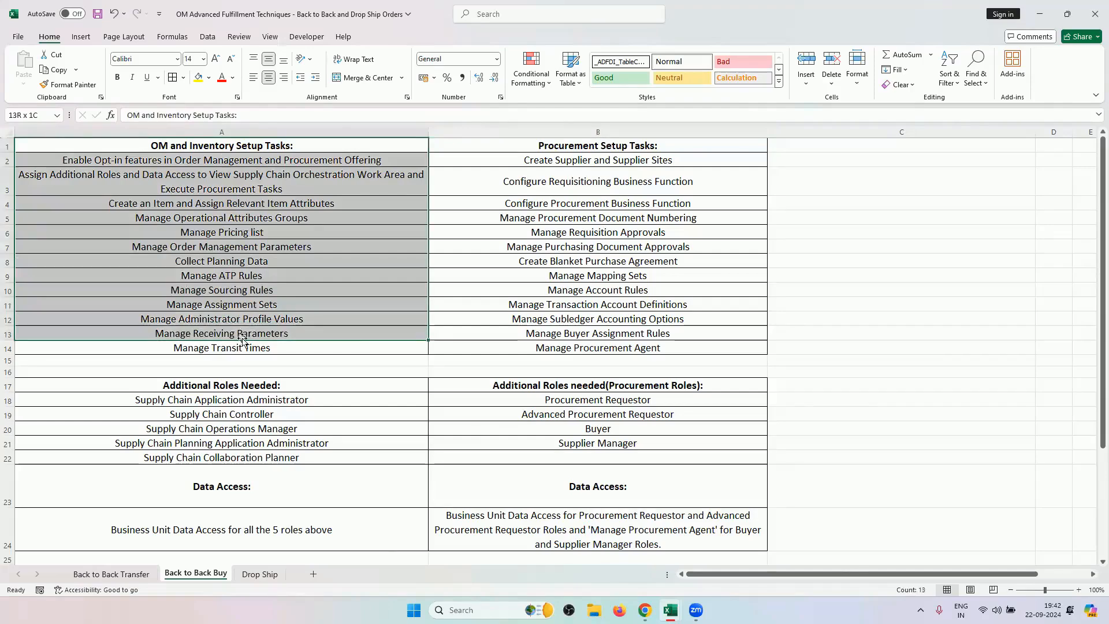
left_click(256, 574)
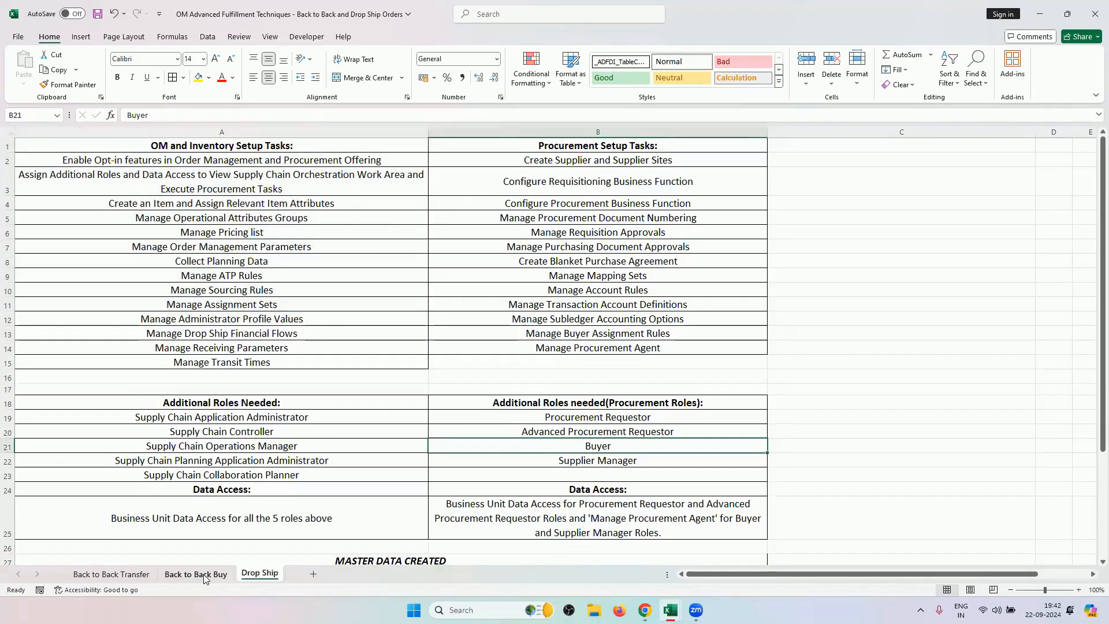
left_click(203, 573)
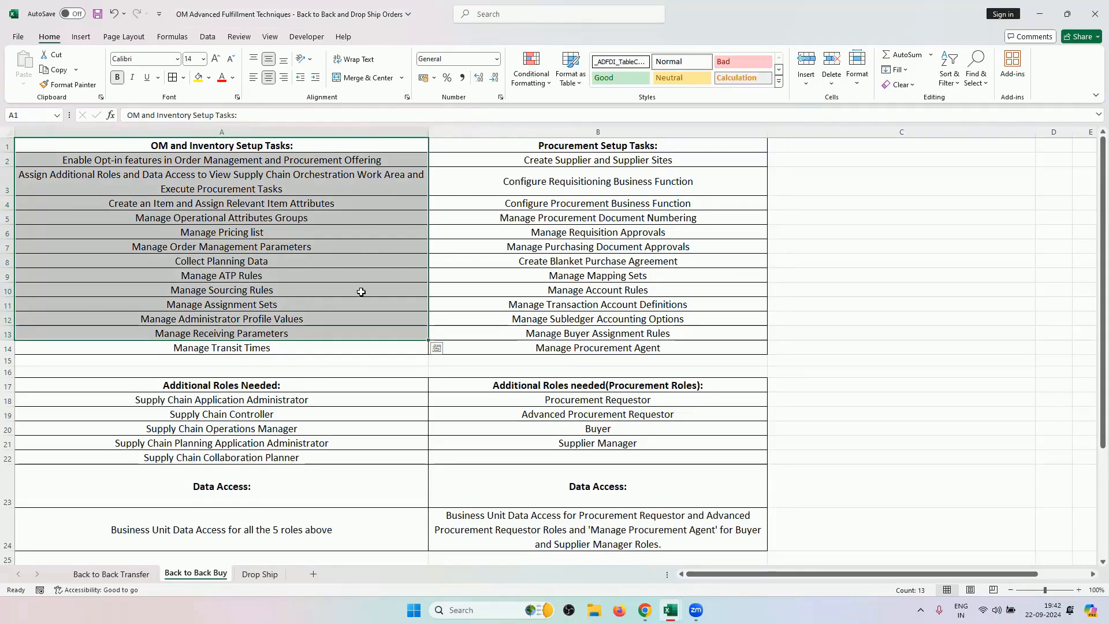
left_click(361, 297)
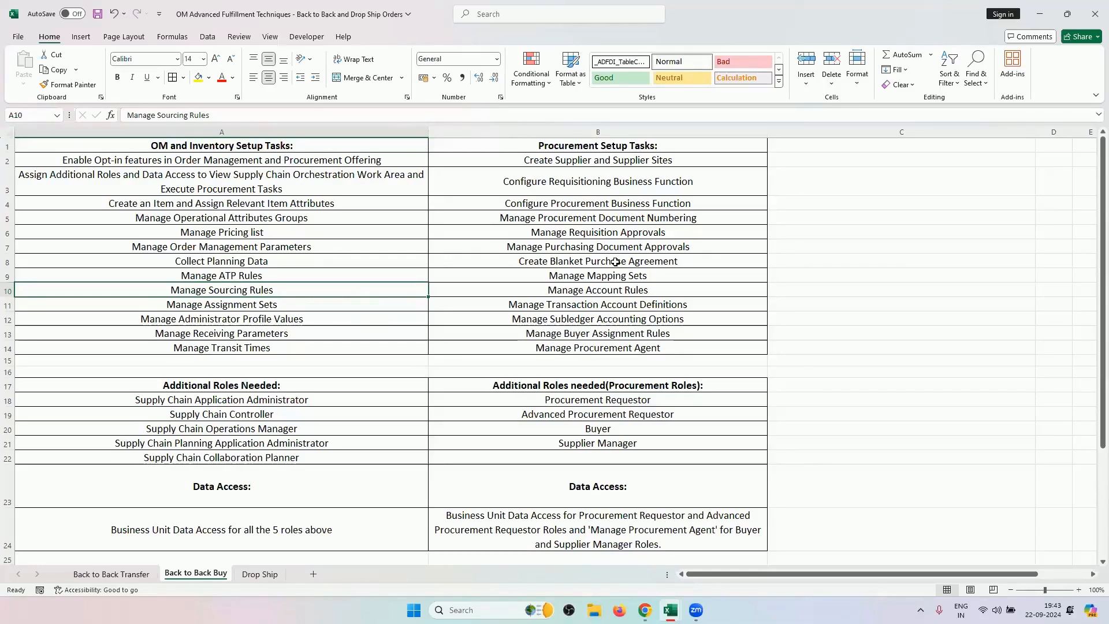
mouse_move(671, 609)
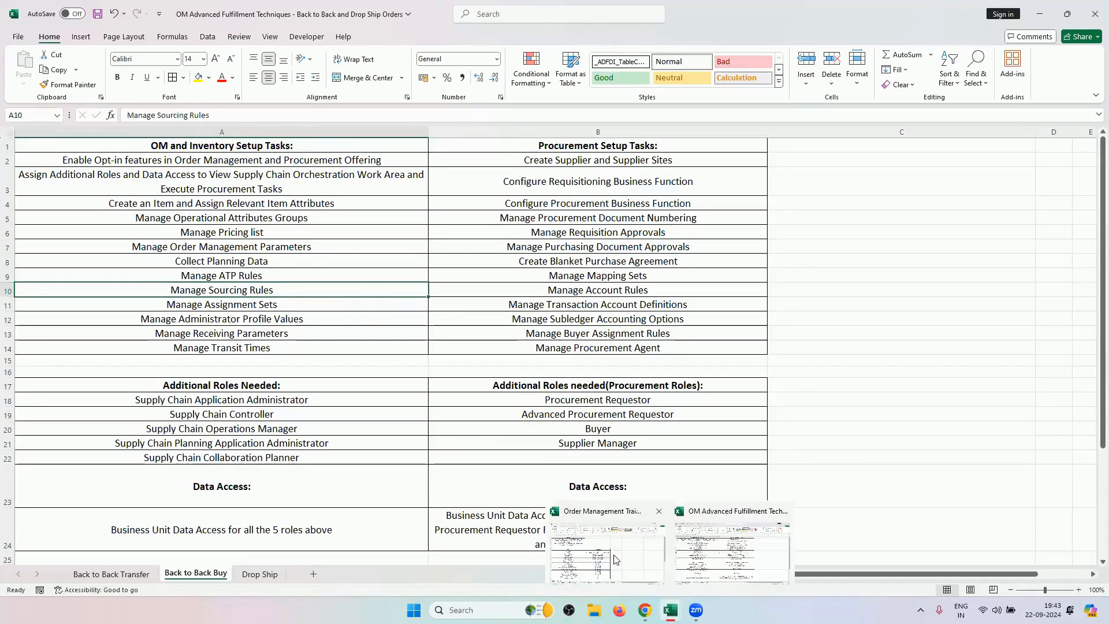
Flip through the Order Management Training Sheet's setup sheets 3 to 7, then back to the first sheets.
left_click(616, 559)
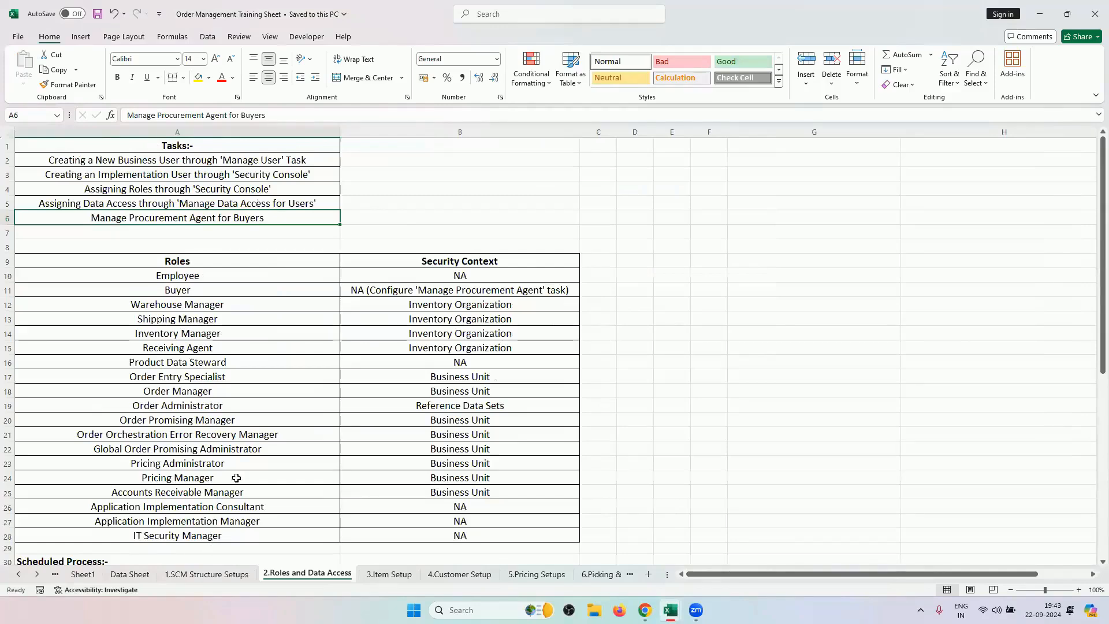
scroll(322, 326, "down", 8)
scroll(346, 462, "up", 8)
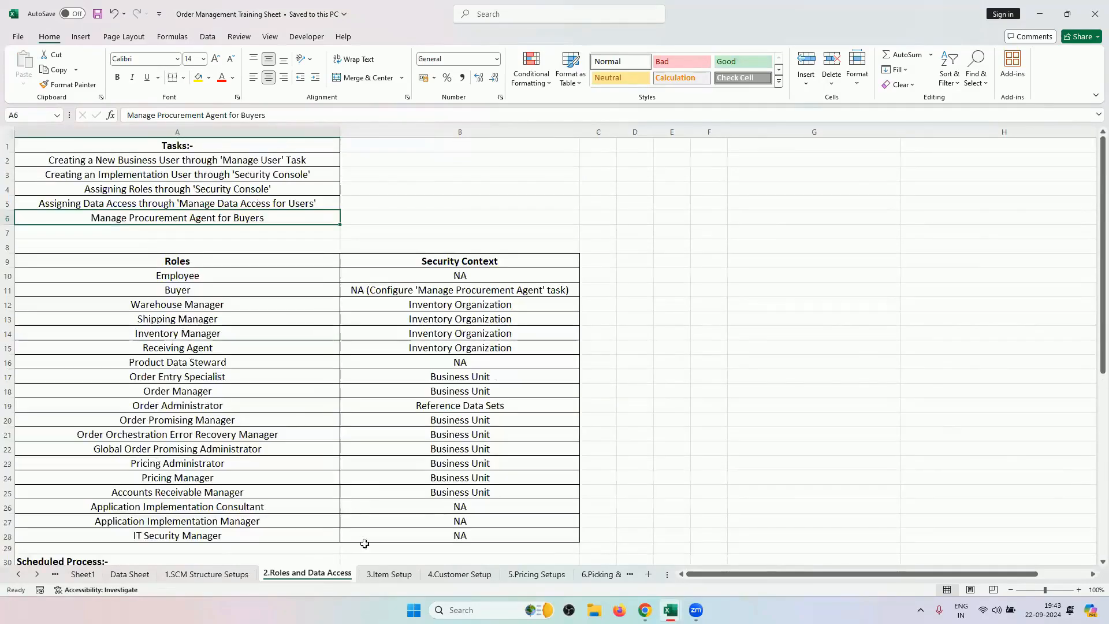
left_click(407, 576)
left_click(459, 574)
left_click(536, 574)
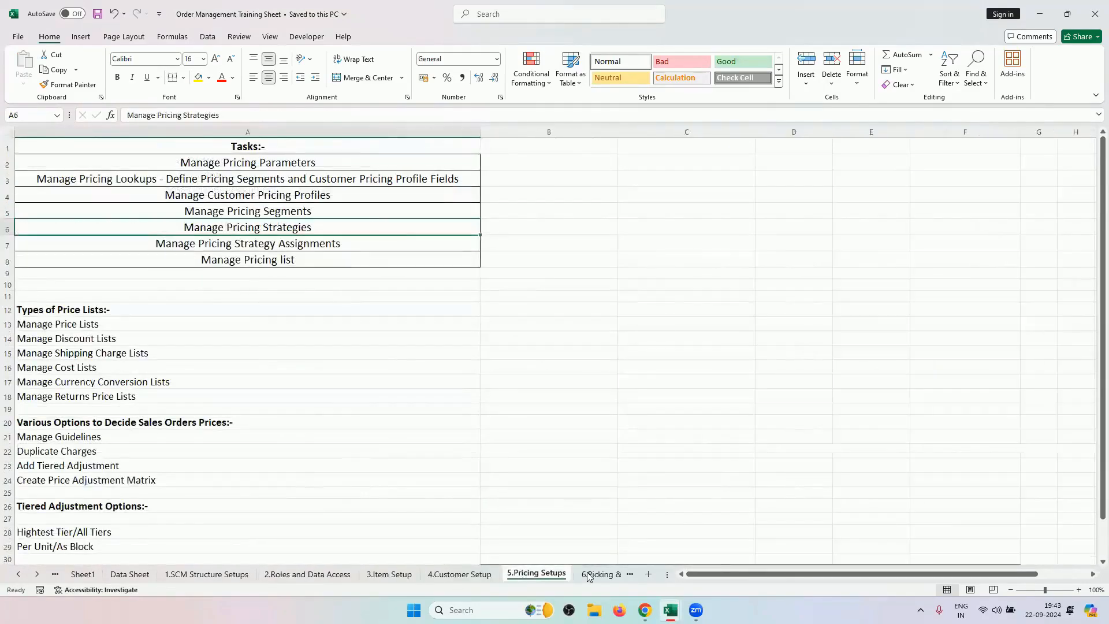
left_click(589, 574)
left_click(603, 574)
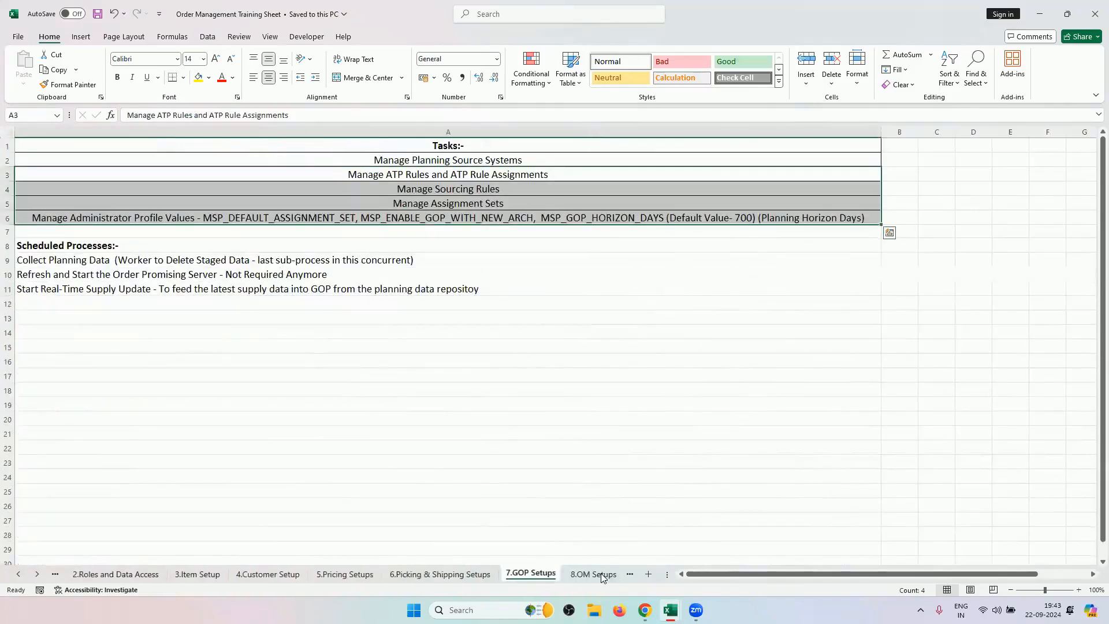
left_click(23, 575)
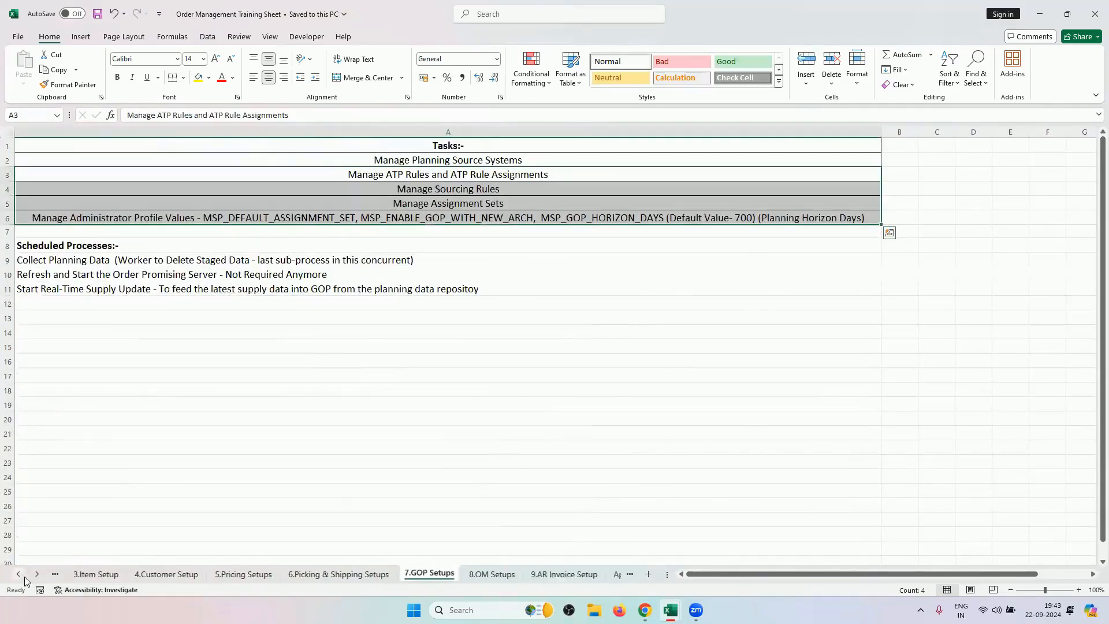
left_click(23, 575)
left_click(19, 574)
left_click(19, 574)
Review the Data Sheet master data: Locations, Order Attachment Category, RV2_CUSTOMER and orchestration process definitions.
left_click(216, 574)
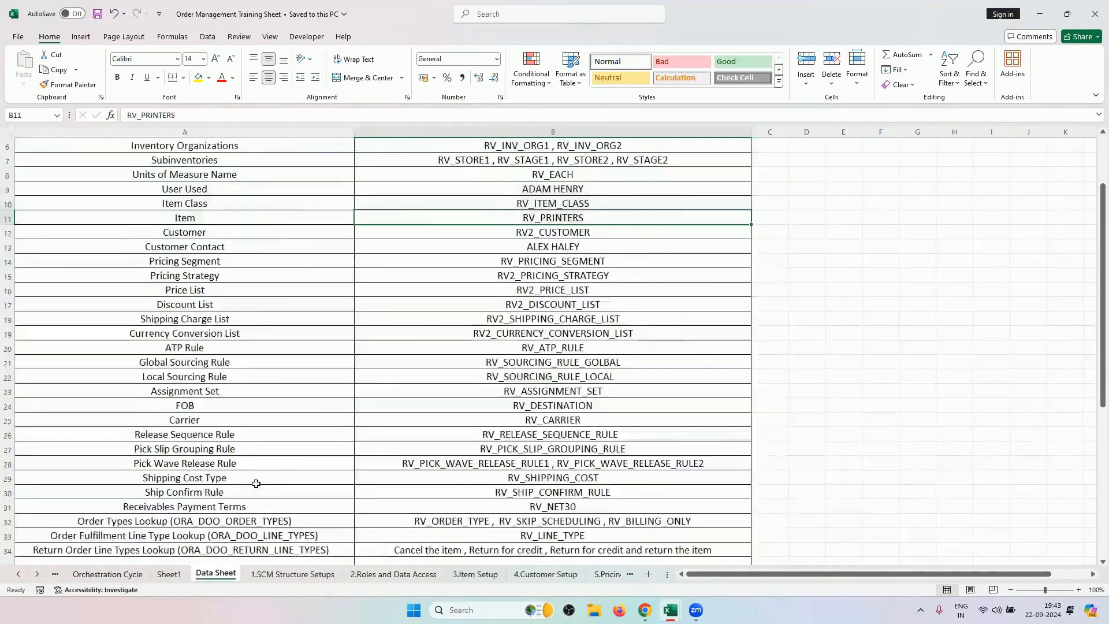
scroll(505, 210, "up", 2)
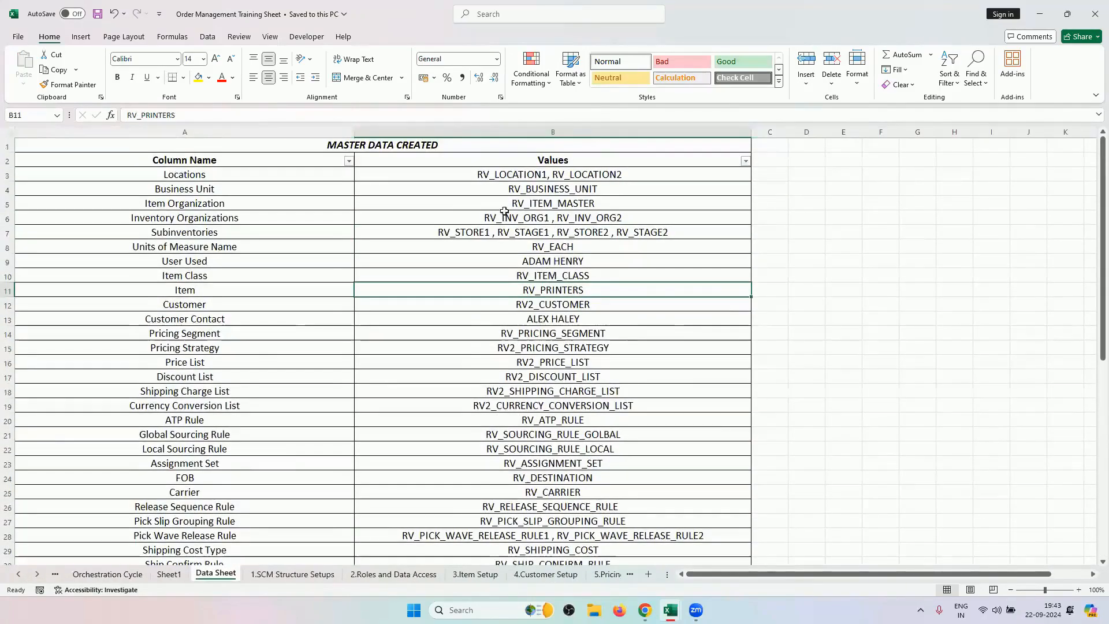
left_click(205, 173)
scroll(311, 386, "down", 10)
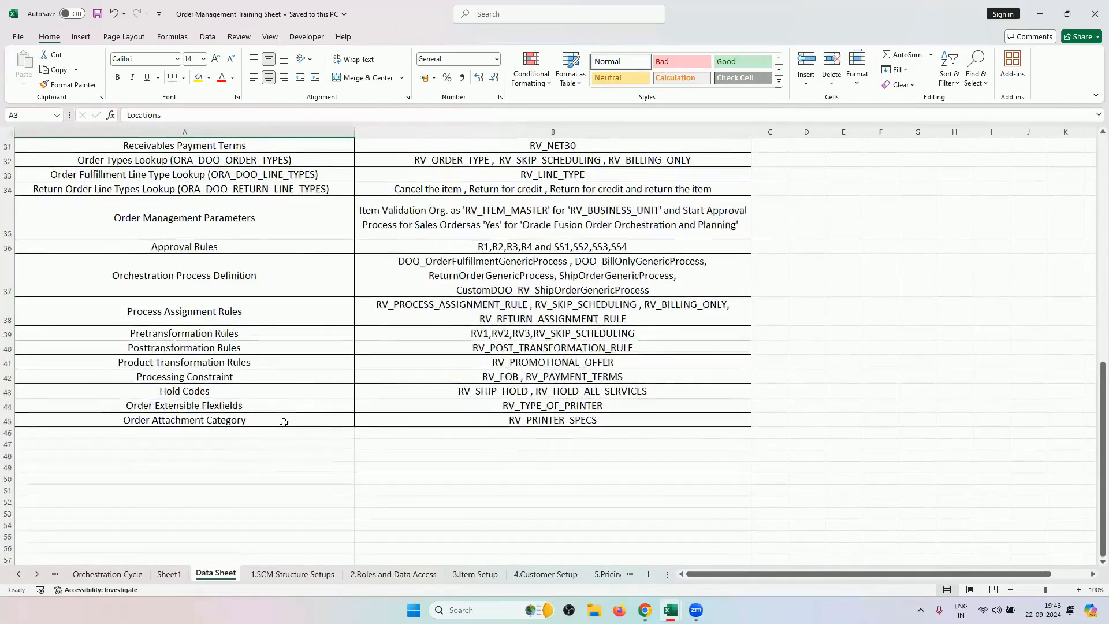
left_click(283, 422)
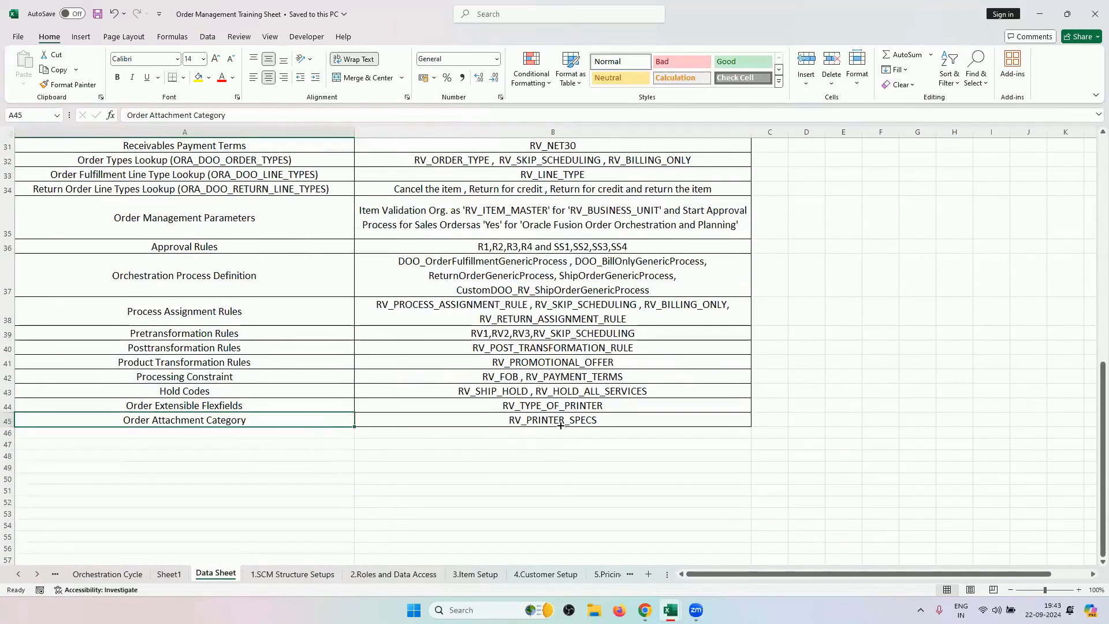
left_click_drag(556, 421, 524, 143)
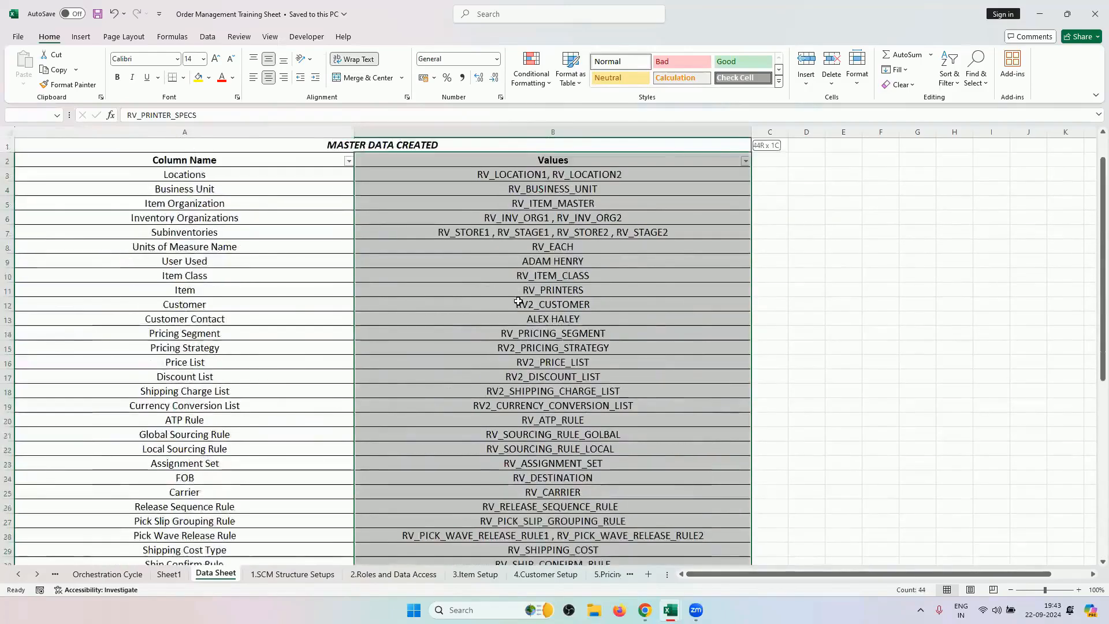
left_click(517, 301)
scroll(465, 379, "down", 5)
scroll(338, 428, "down", 4)
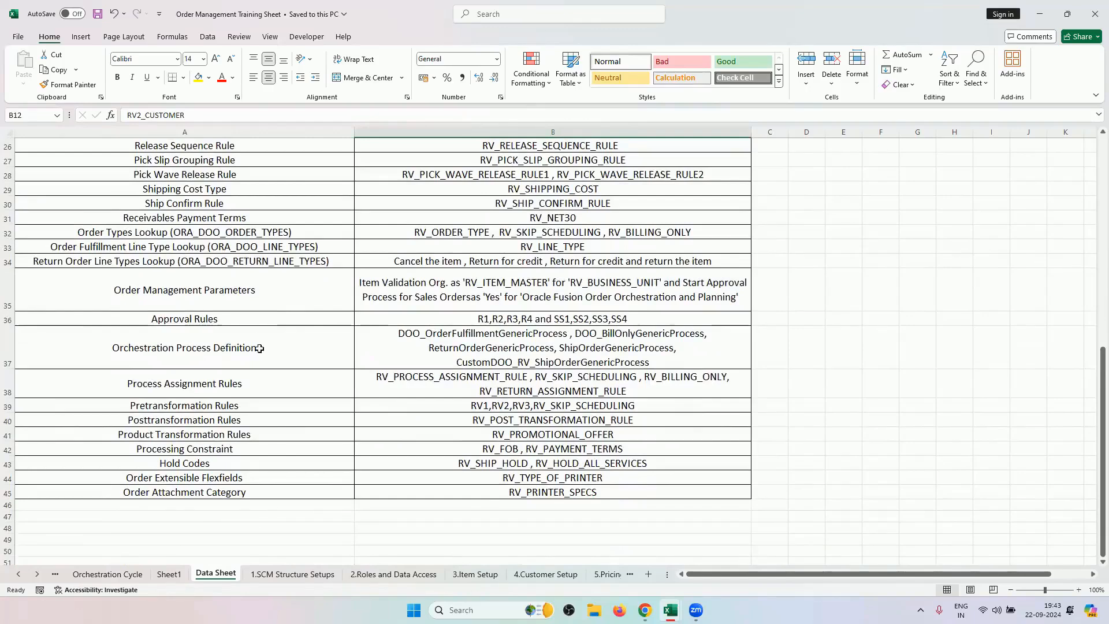
left_click(431, 351)
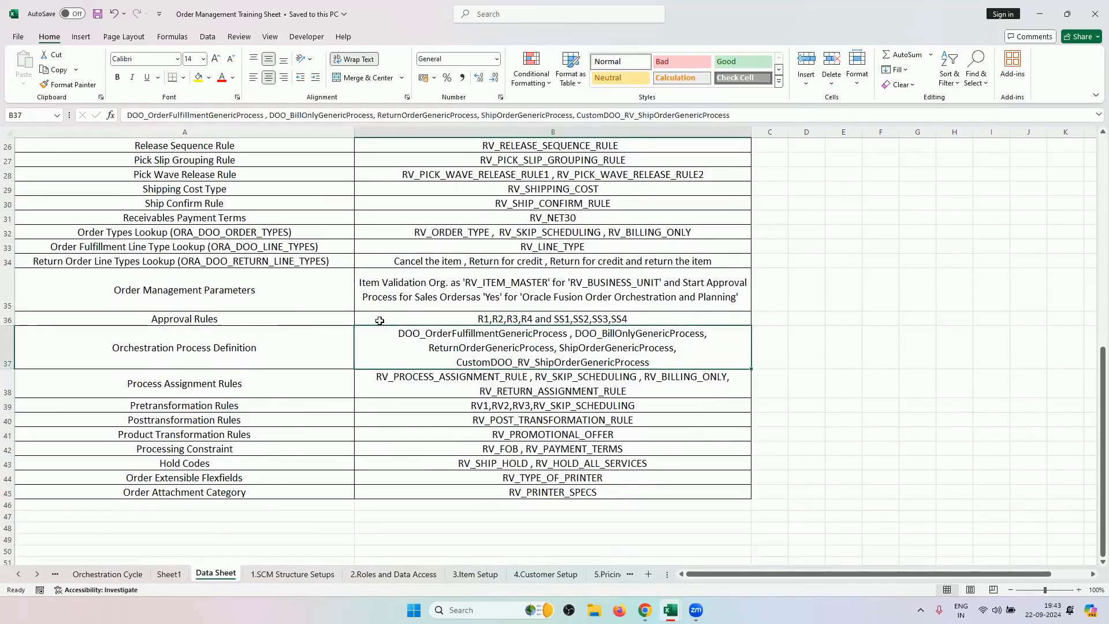
scroll(470, 371, "up", 4)
scroll(470, 371, "up", 5)
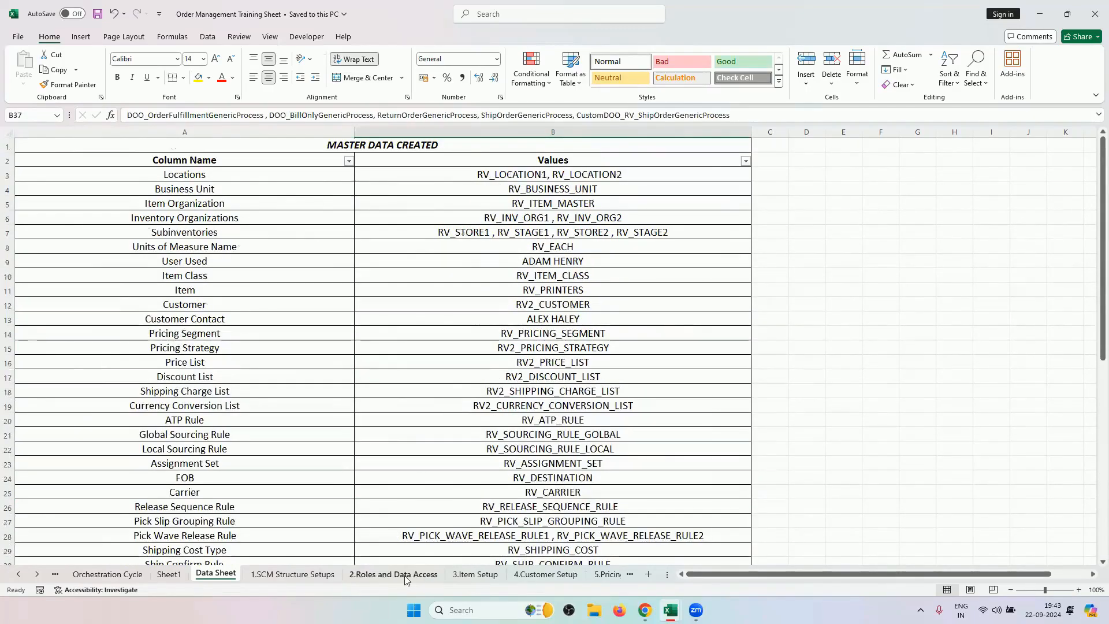
Step through sheets 1.SCM Structure Setups to 6.Picking & Shipping Setups.
left_click(315, 575)
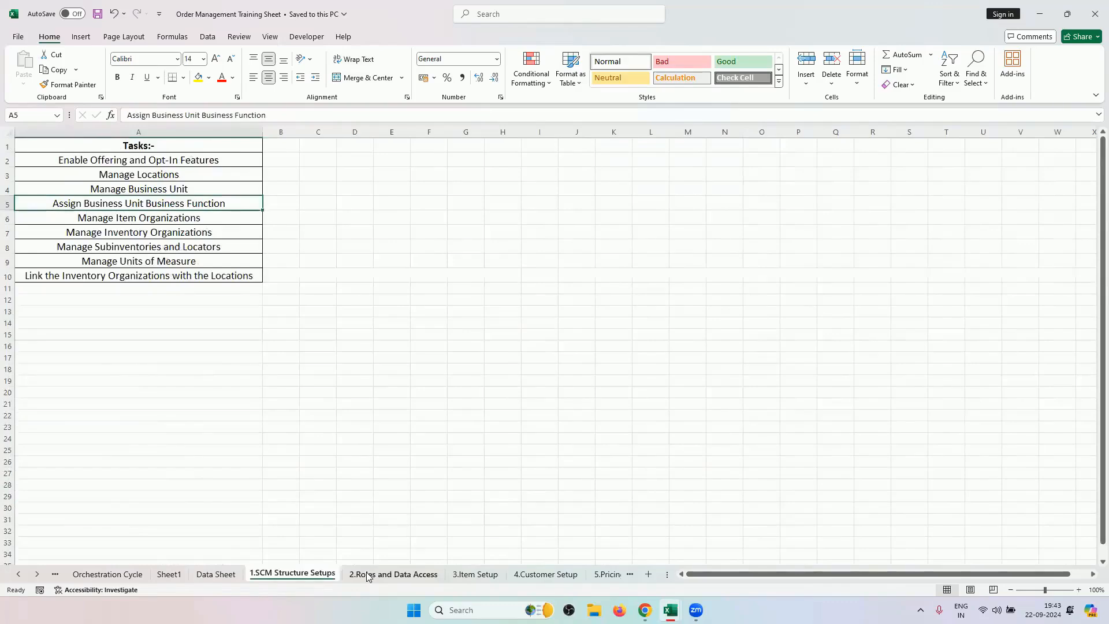
left_click(367, 574)
left_click(496, 575)
left_click(537, 575)
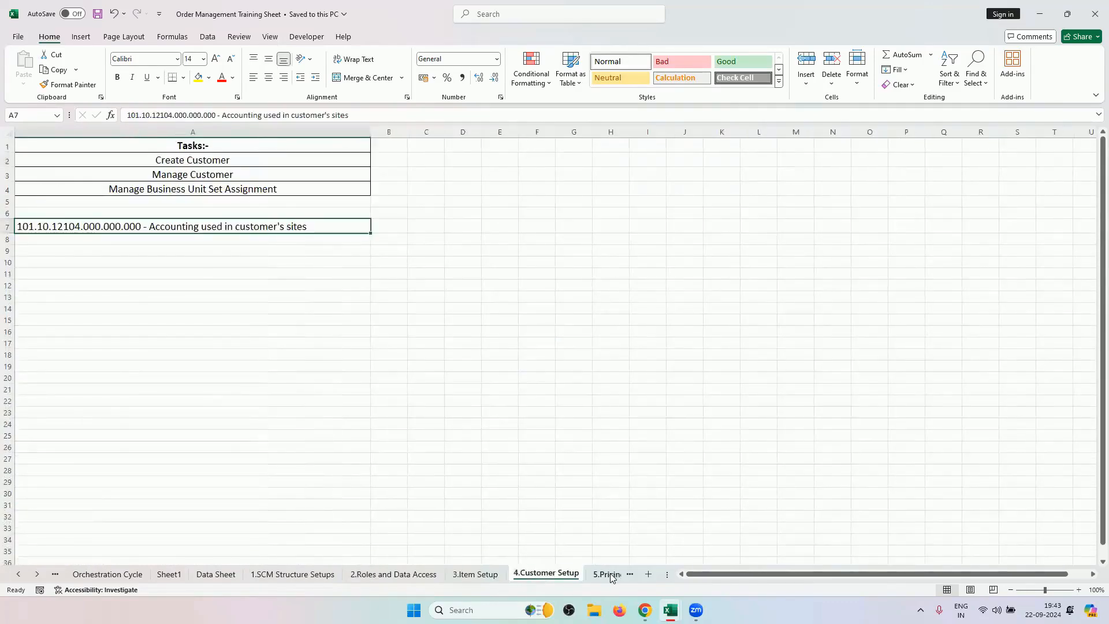
left_click(610, 573)
left_click(607, 573)
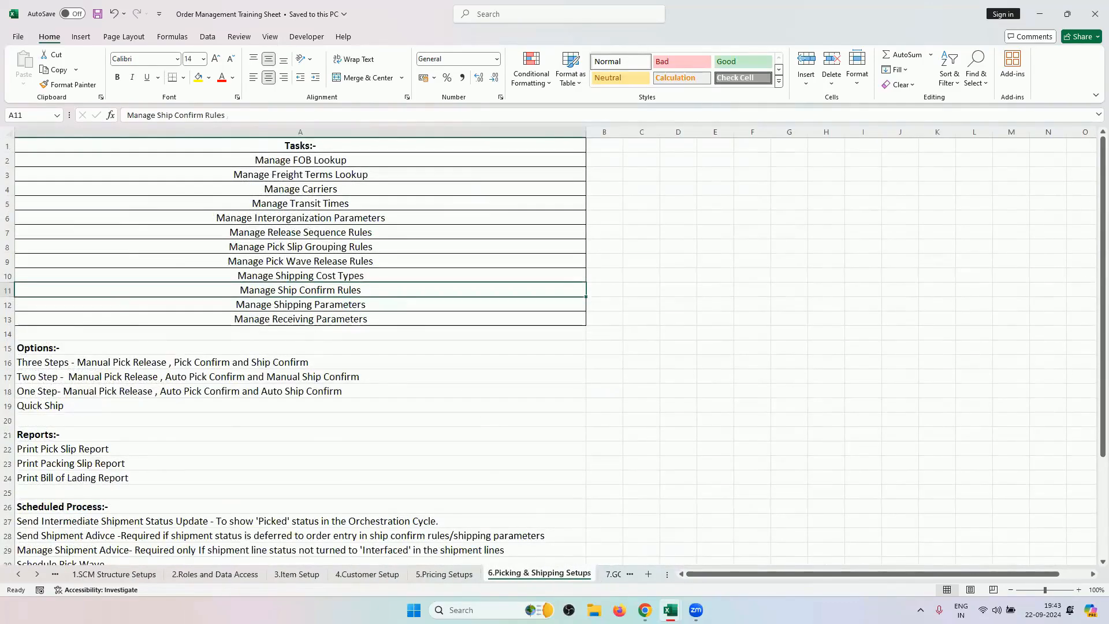
Return to OM Advanced Fulfillment Techniques and view the Back to Back Transfer, Drop Ship and Back to Back Buy checklists.
mouse_move(670, 610)
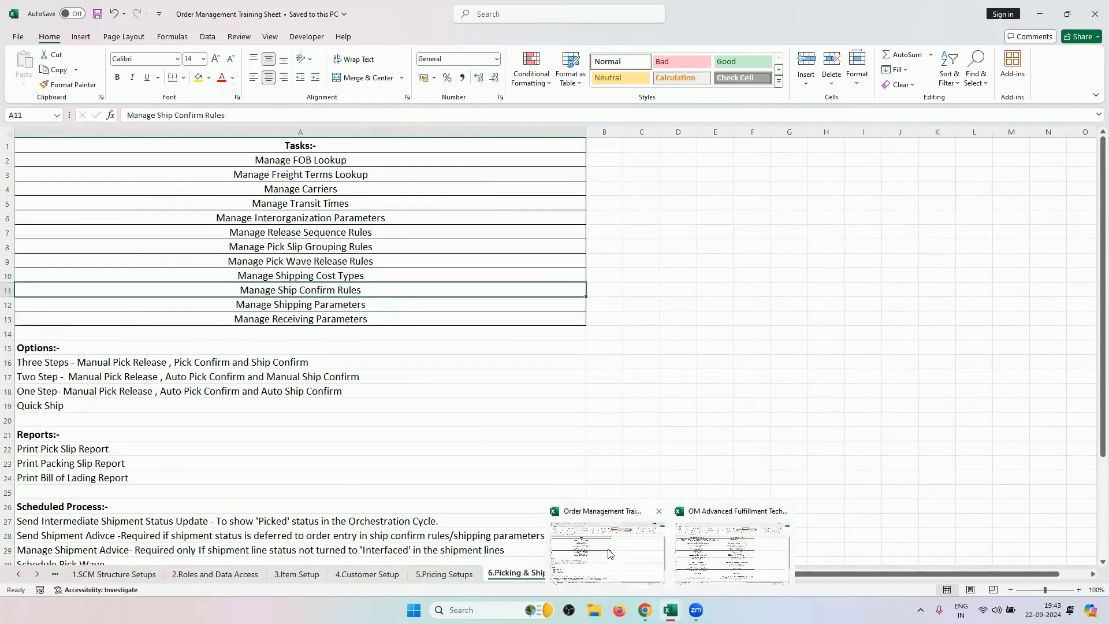
left_click(732, 551)
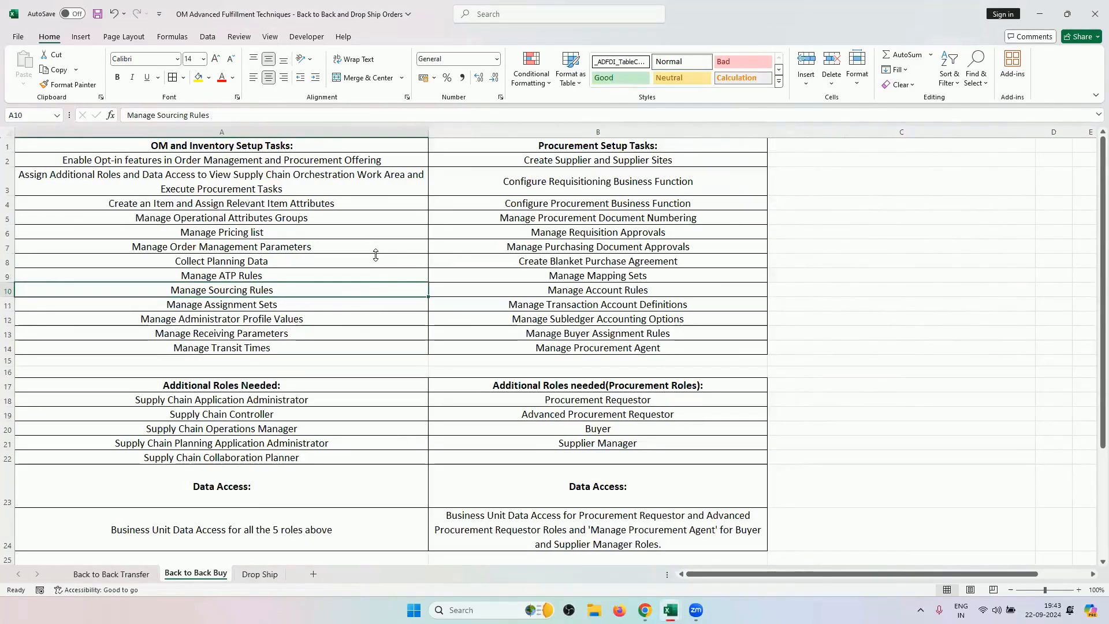
left_click(118, 573)
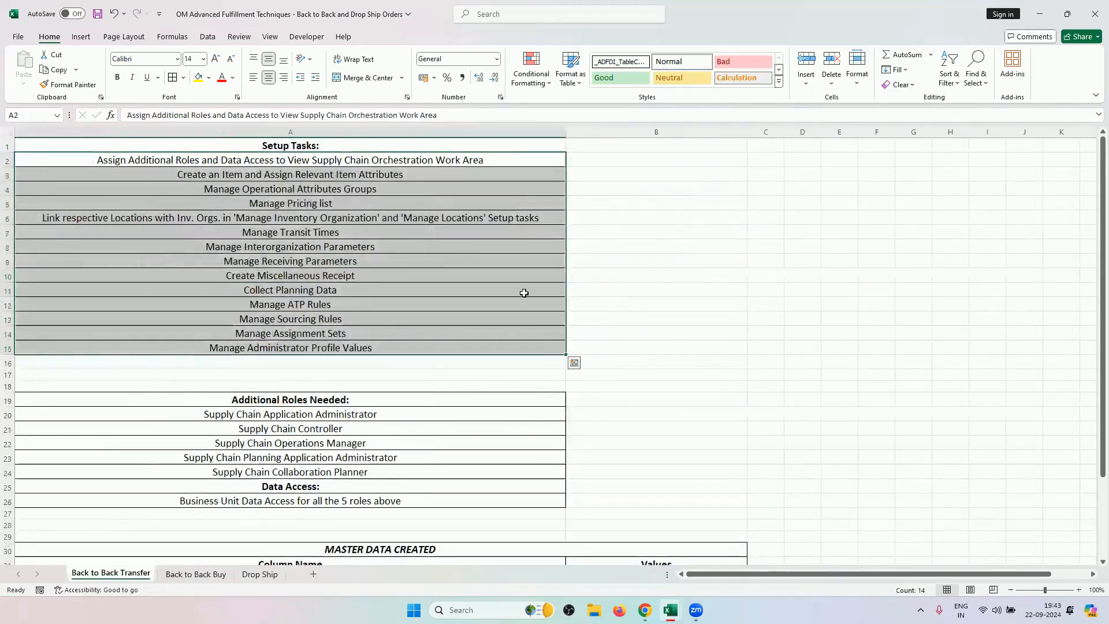
left_click(730, 275)
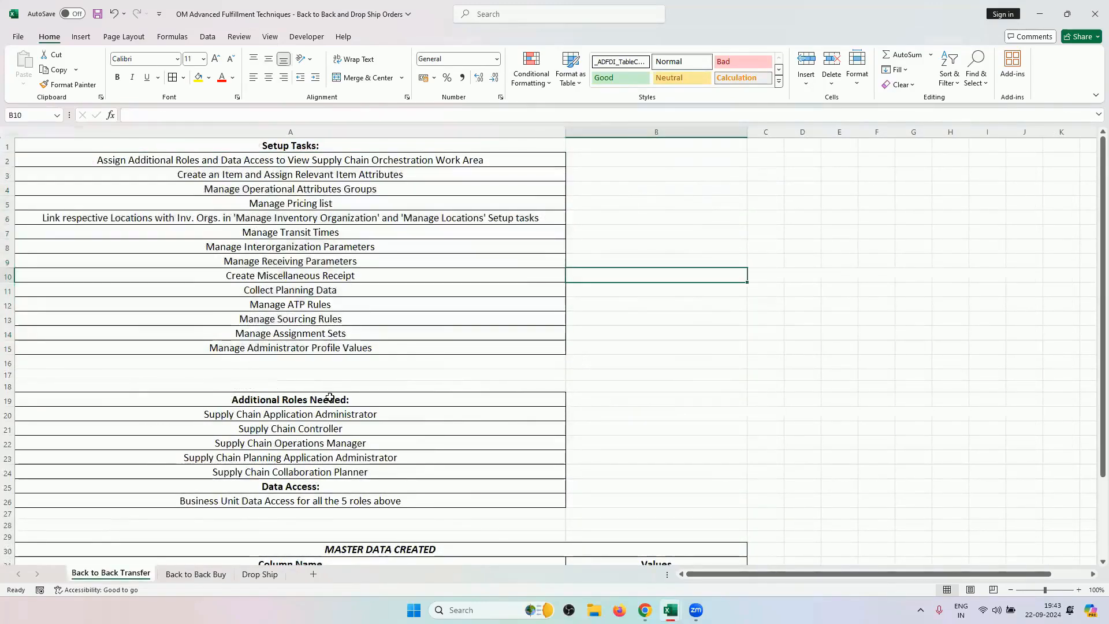
left_click(191, 574)
left_click(260, 574)
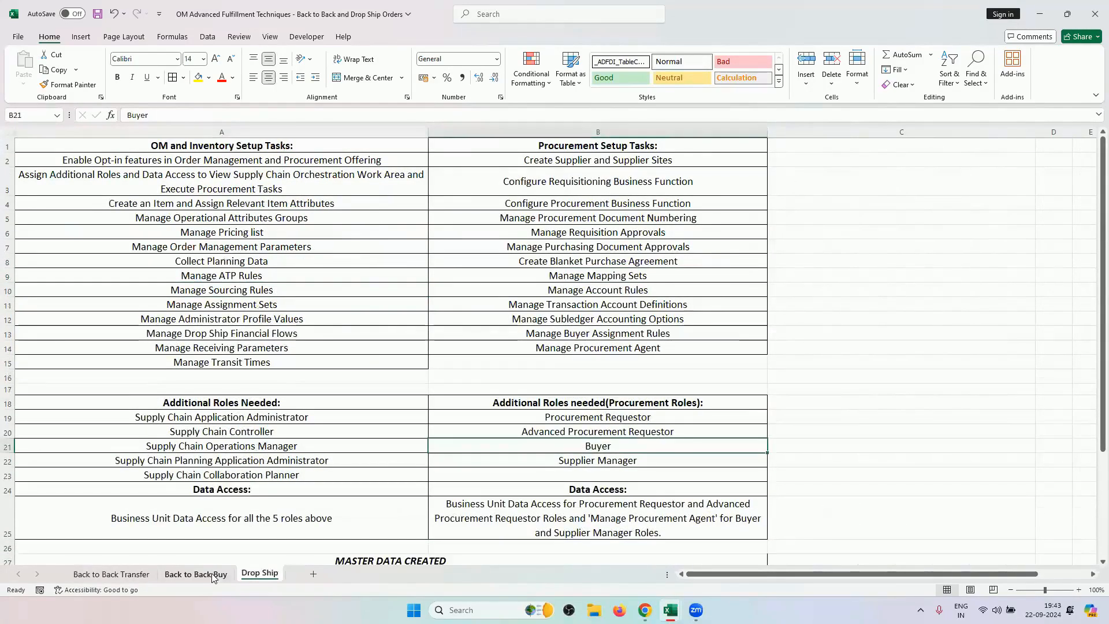
left_click(213, 574)
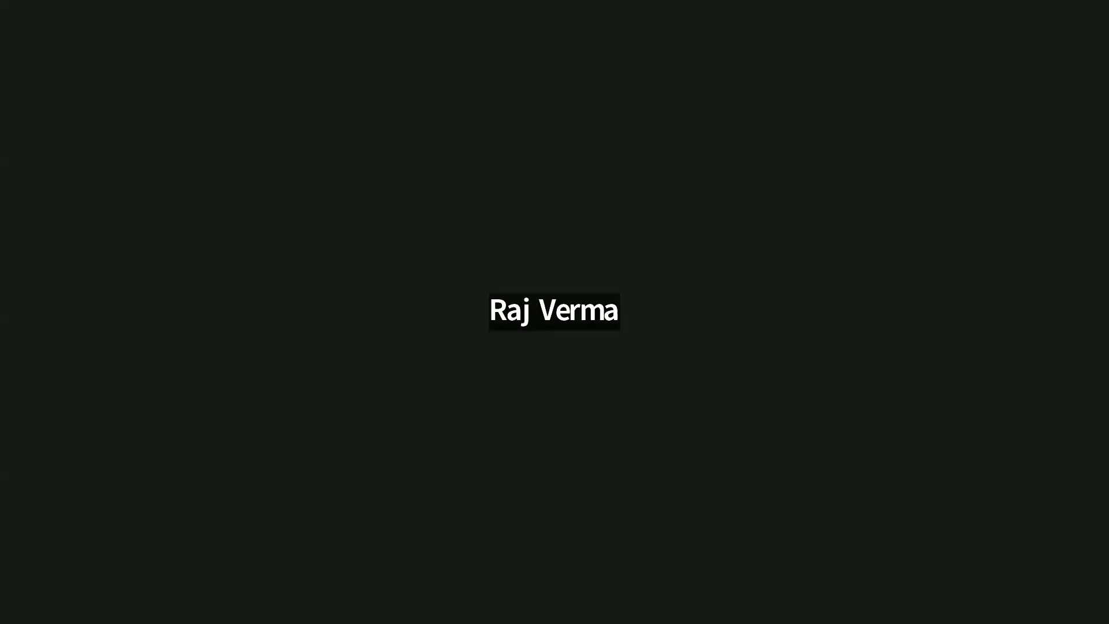